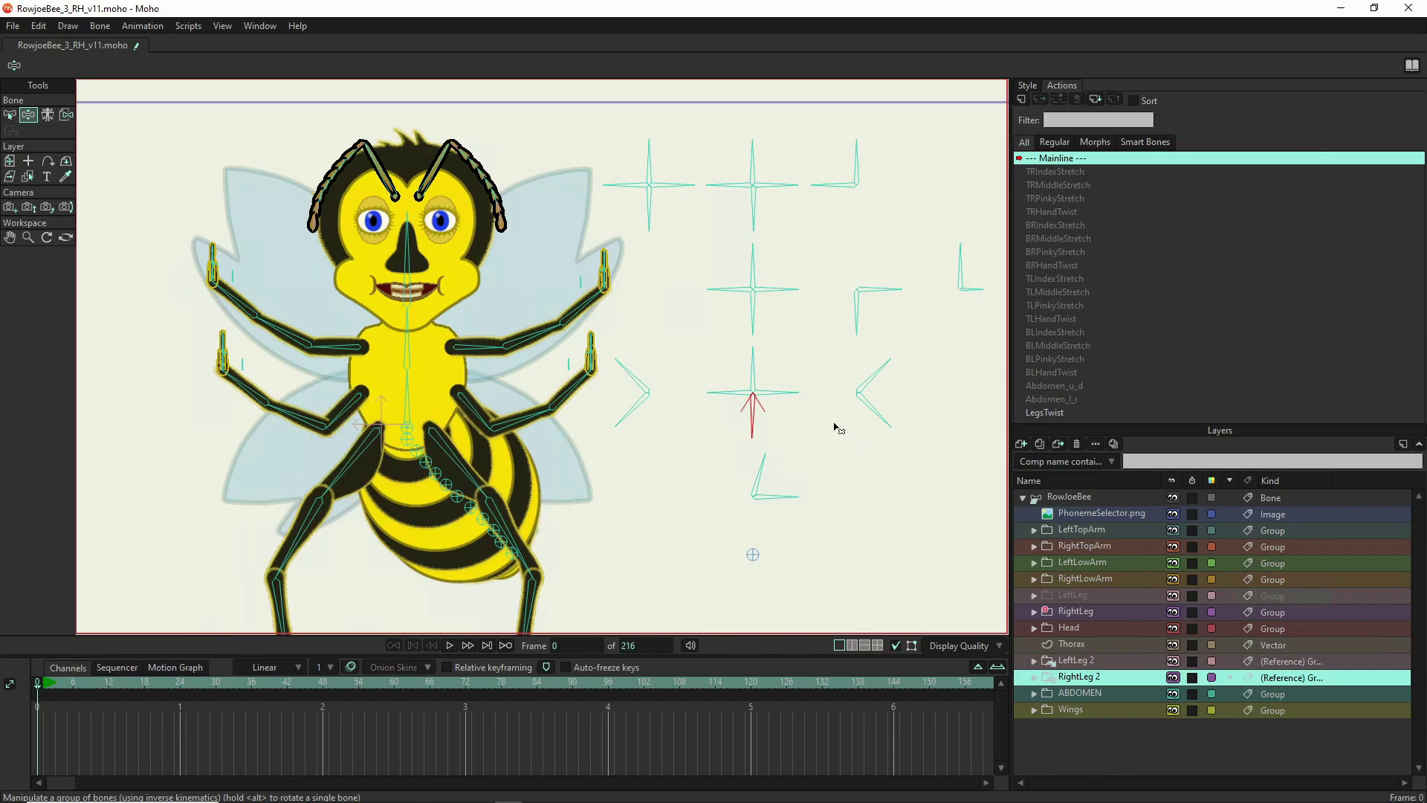
# - Create a smart bone action for the TorsoStretch control bone, keeping TorsoStretch as the action name
pyautogui.click(784, 394)
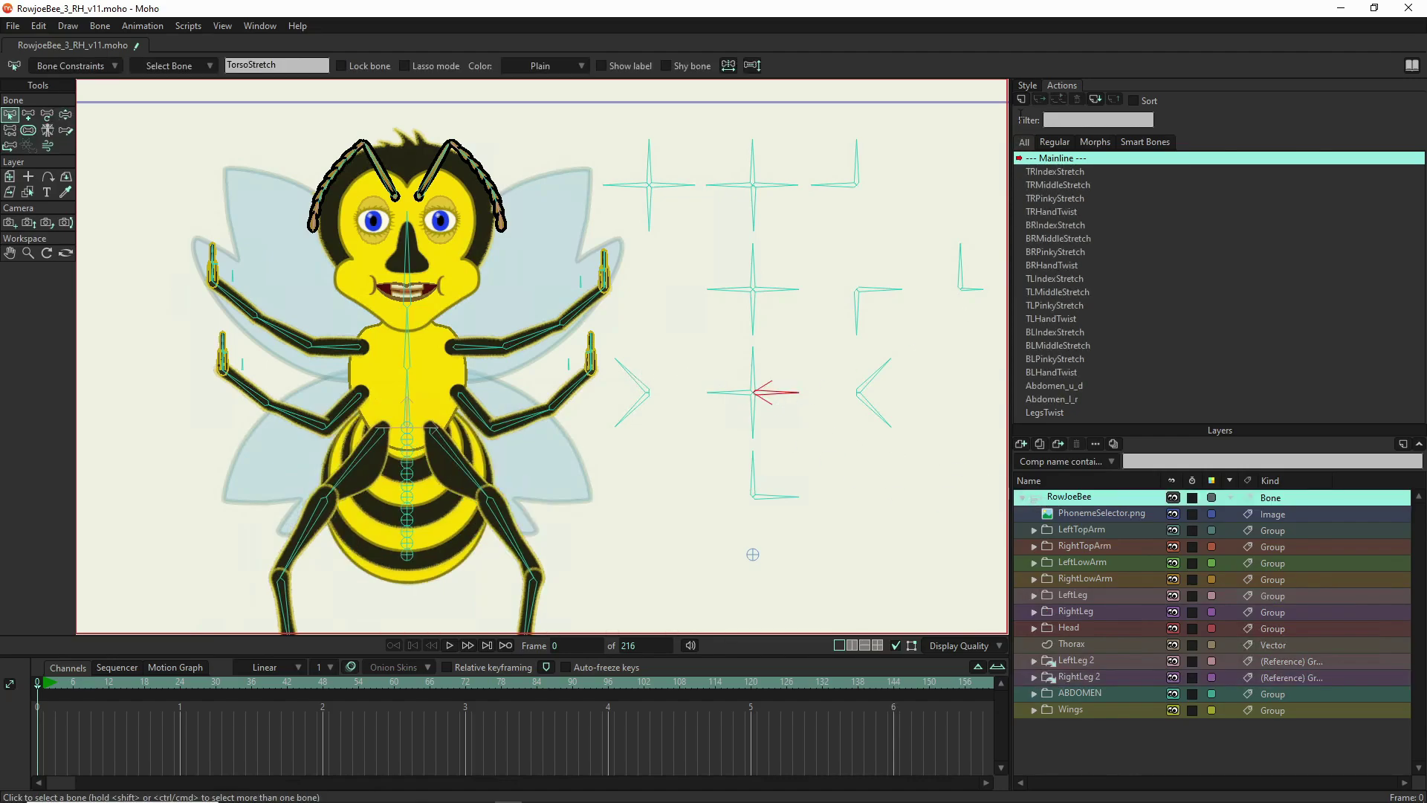
pyautogui.click(1022, 101)
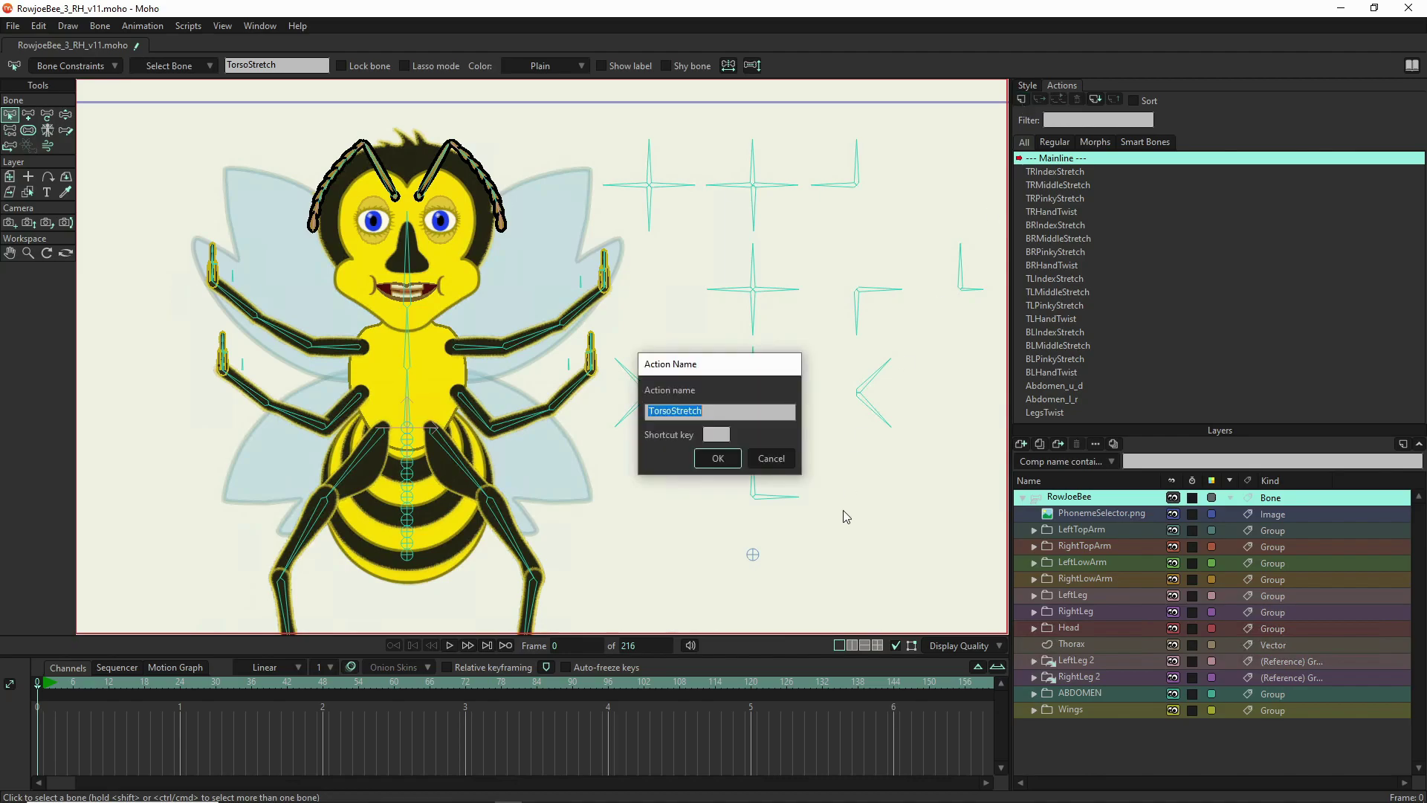
pyautogui.click(718, 459)
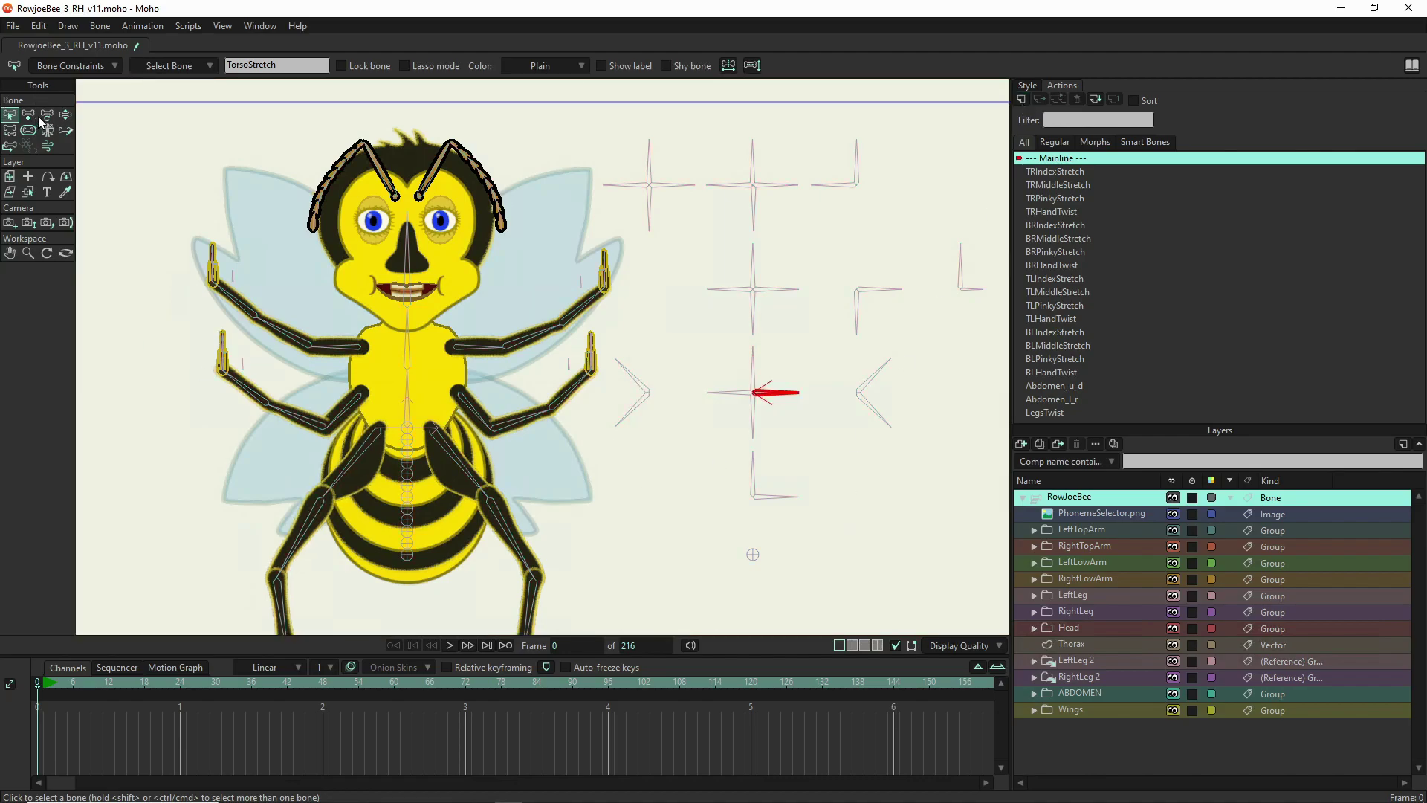
# - Key the TorsoStretch control bone's rotation in the action, at 328 degrees on frame 1 and 392 degrees on frame 64
pyautogui.click(28, 115)
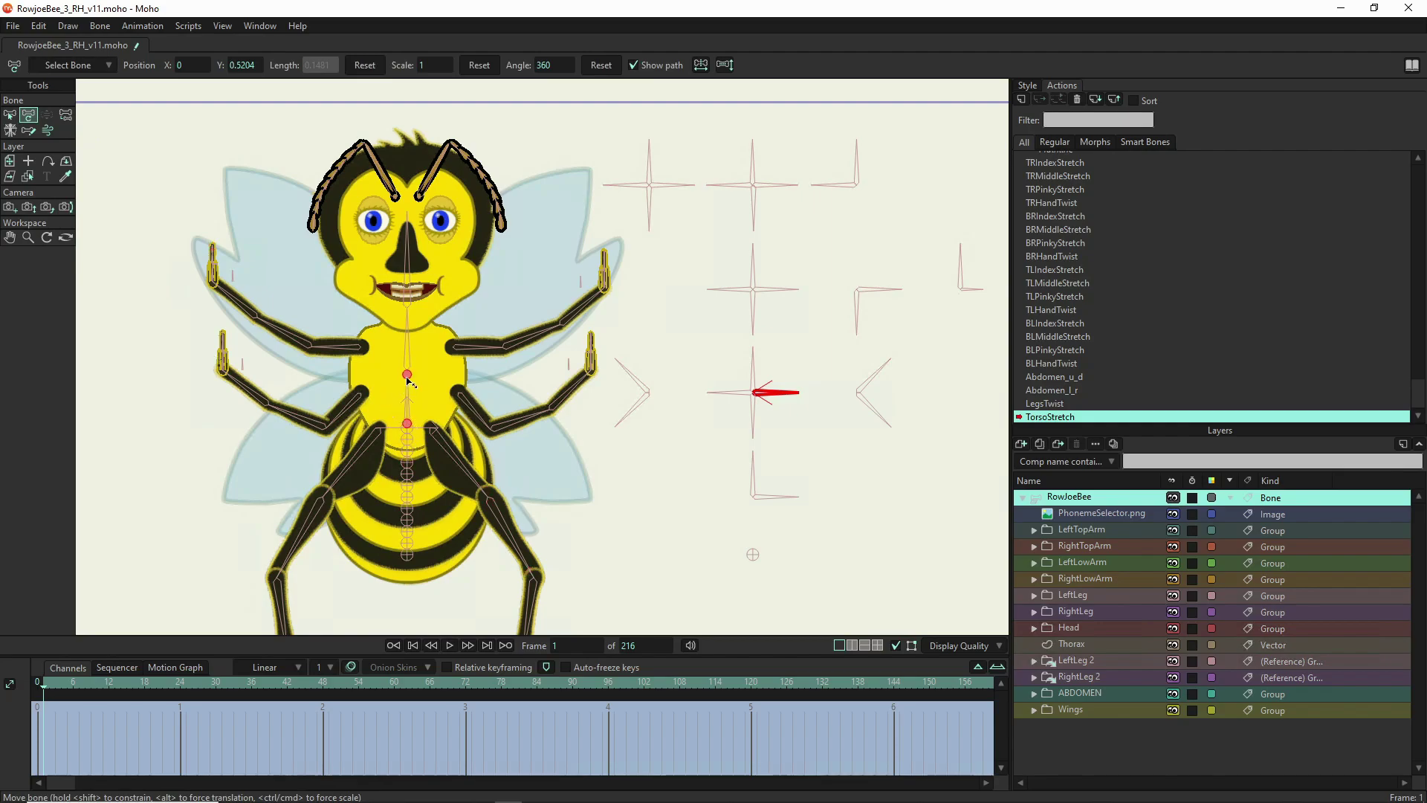
pyautogui.moveTo(769, 400); pyautogui.dragTo(766, 428)
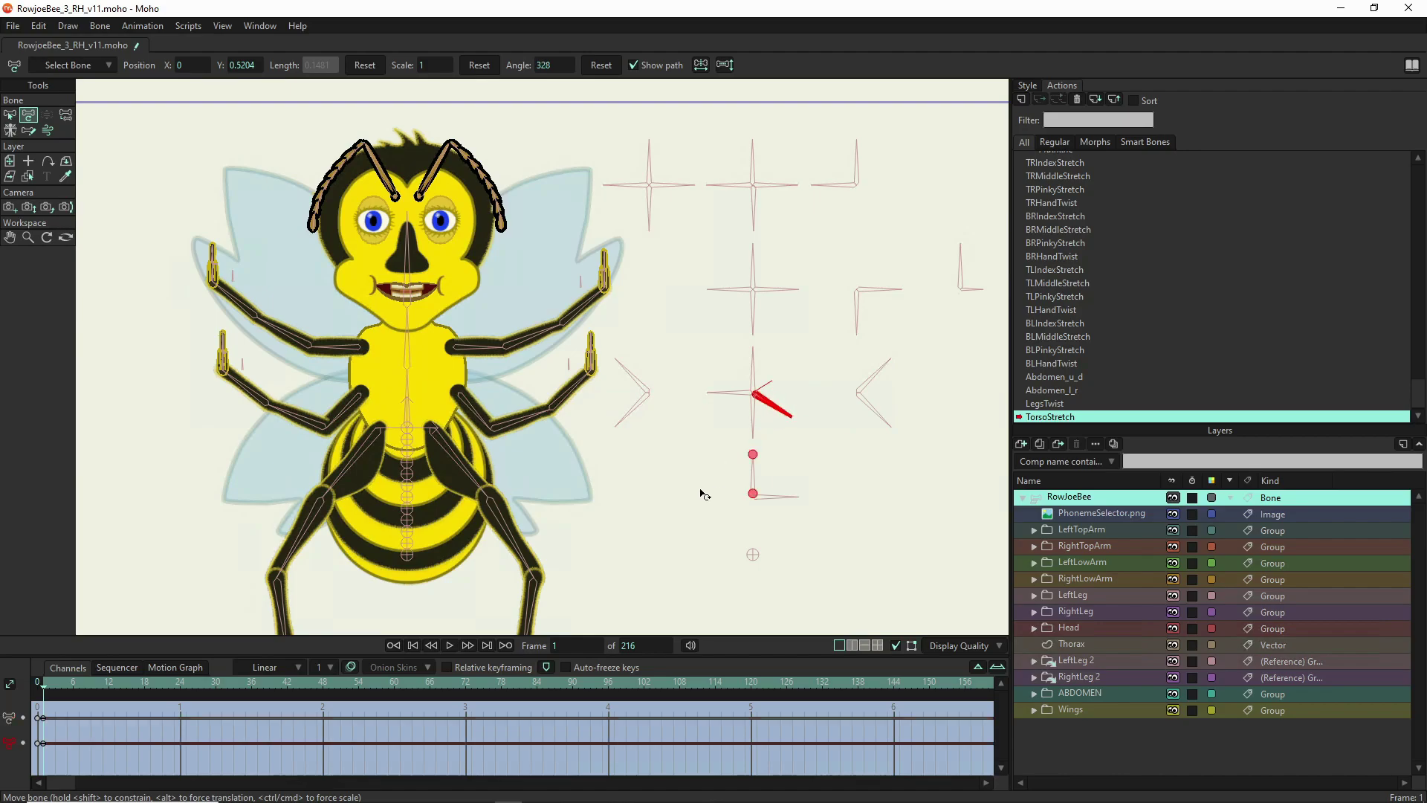
pyautogui.click(418, 685)
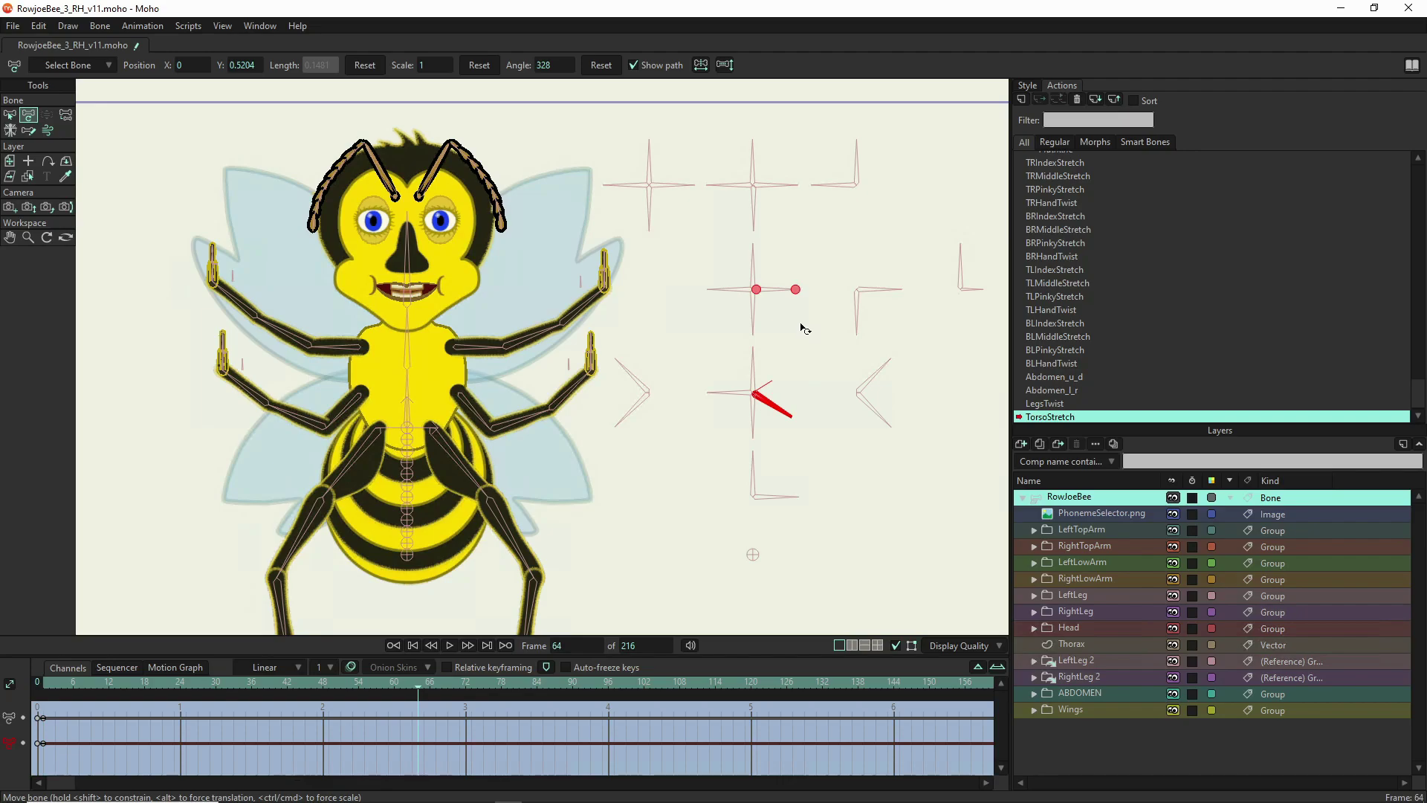
pyautogui.moveTo(775, 386); pyautogui.dragTo(785, 371)
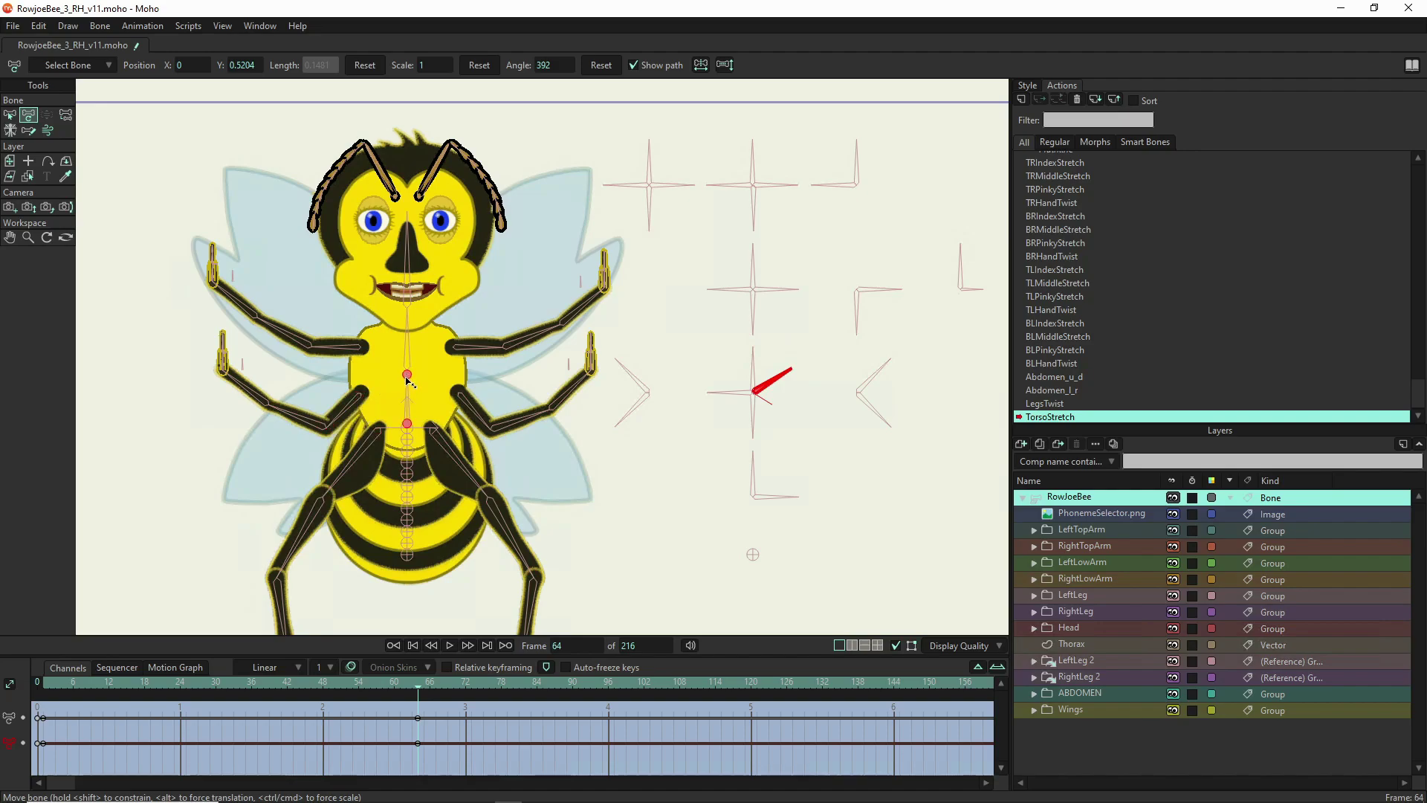
# - Set the lower torso bone's scale to 1.3 at frame 64 of the TorsoStretch action
pyautogui.click(408, 384)
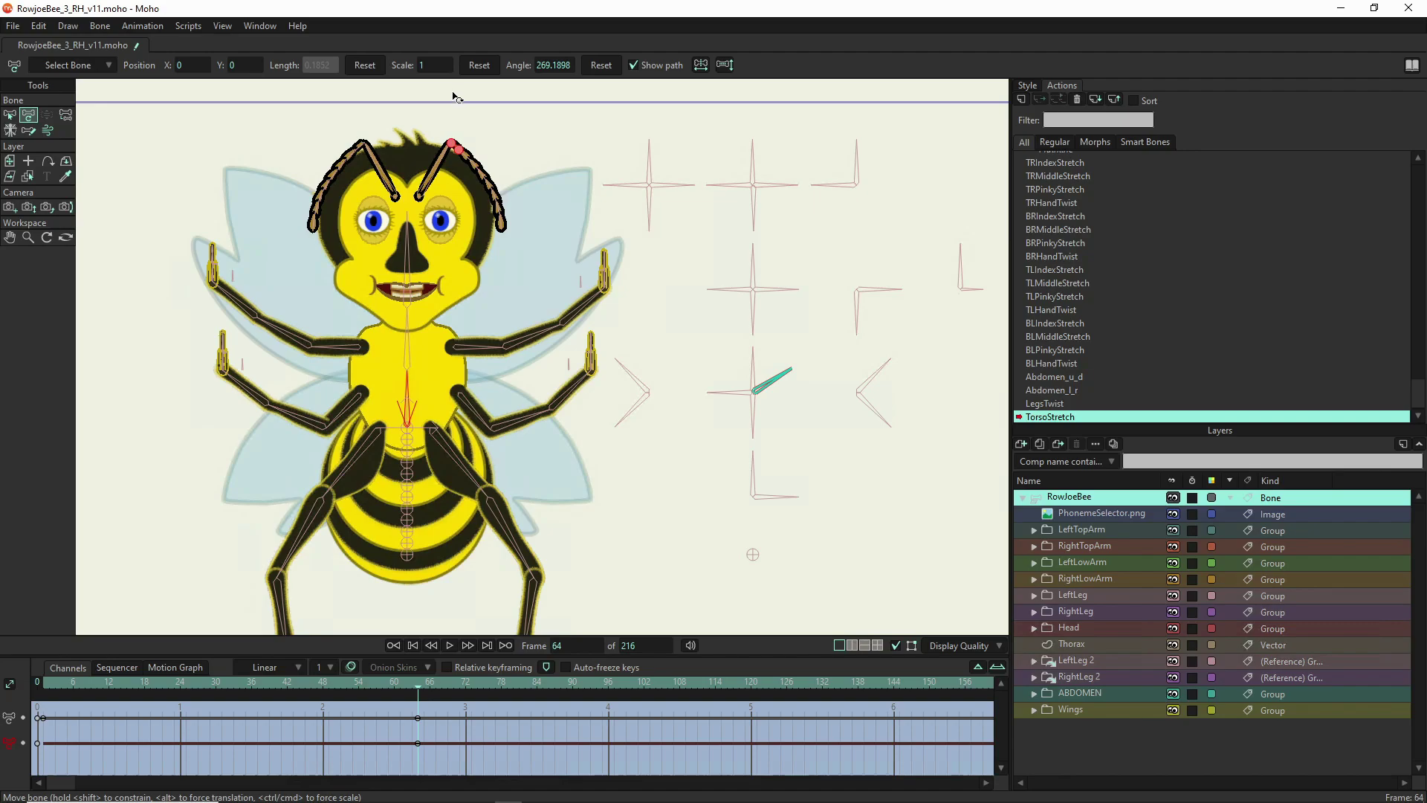
pyautogui.click(438, 66)
pyautogui.write('1.3')
pyautogui.press('Return')
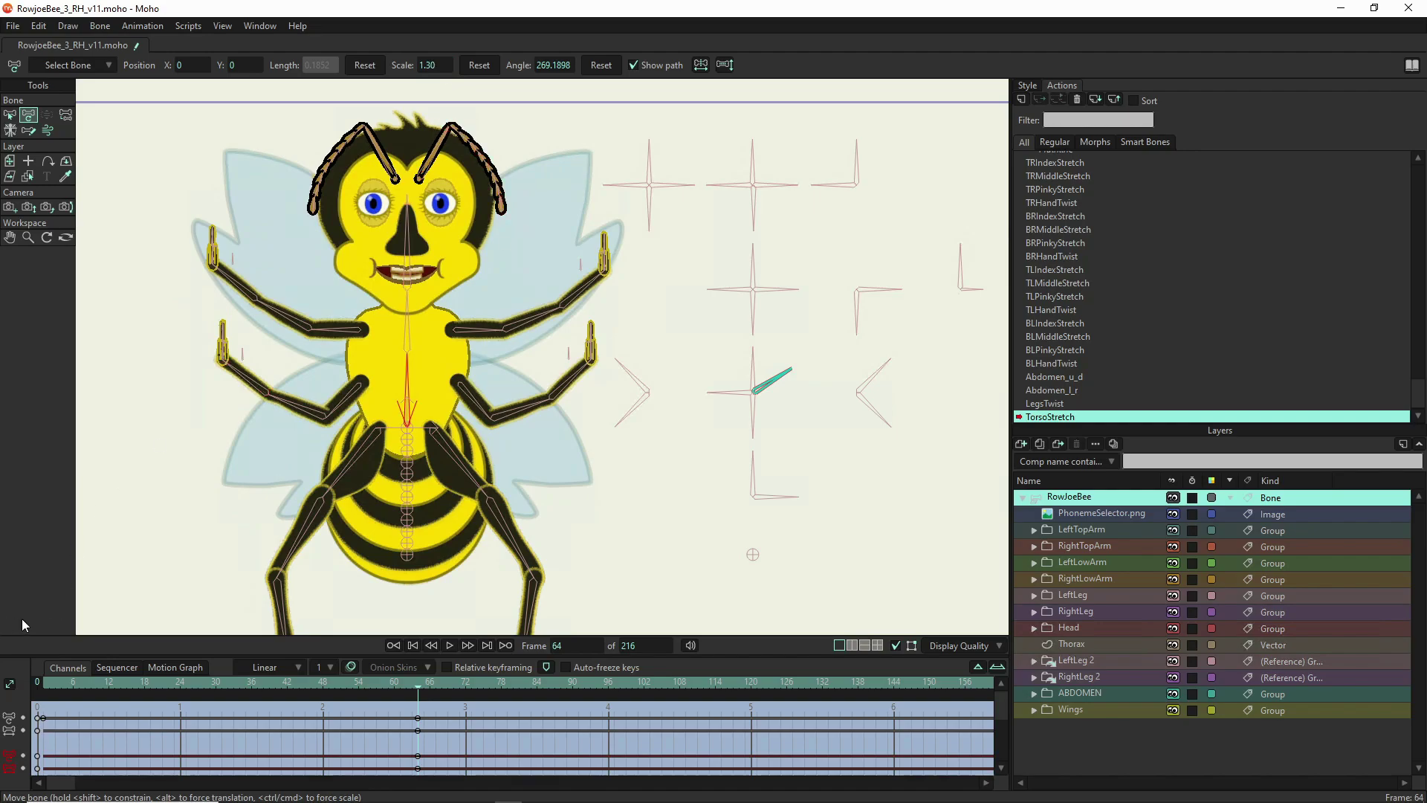
# - Set the lower torso bone's scale to 0.7 at frame 1 and scrub the timeline to preview the torso stretch
pyautogui.click(43, 684)
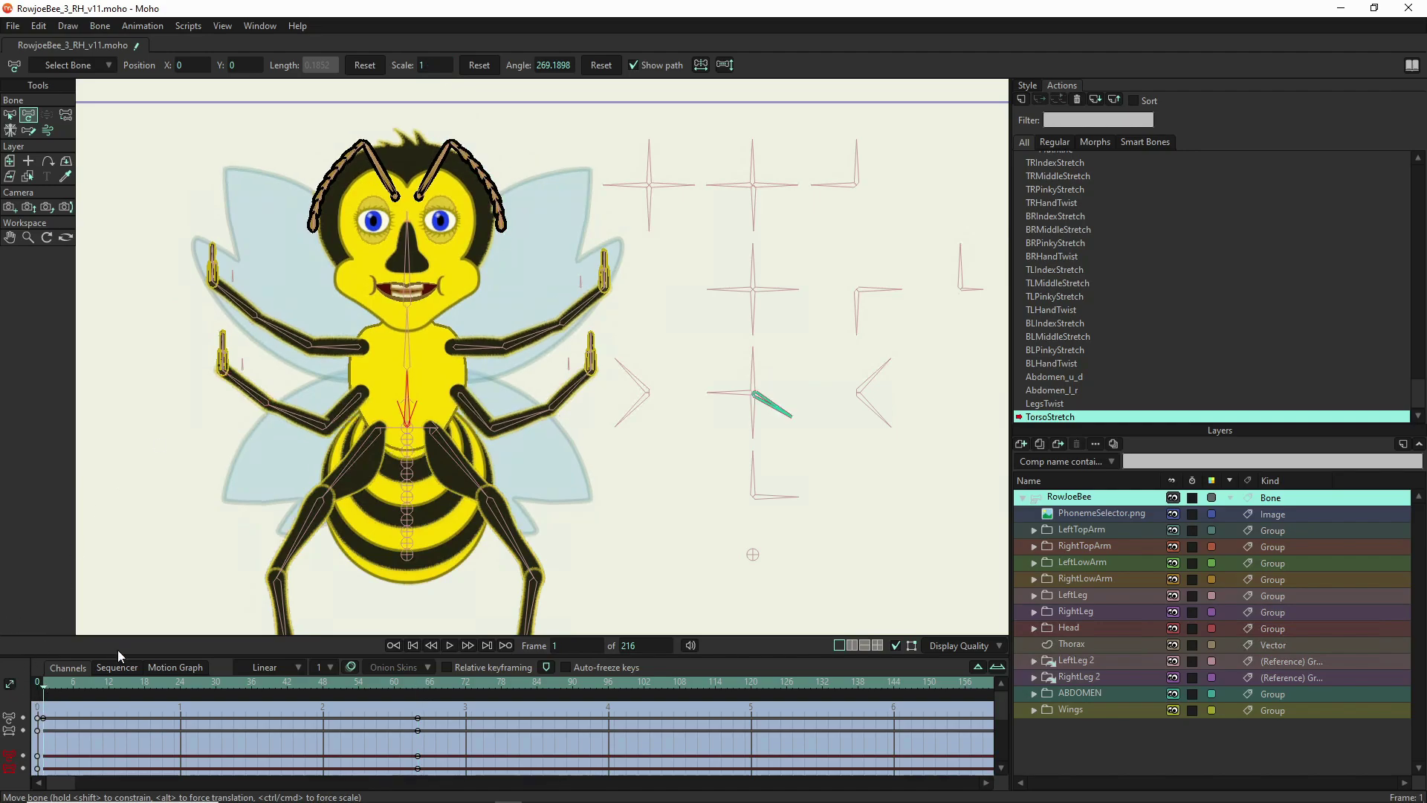
pyautogui.click(447, 66)
pyautogui.write('.7')
pyautogui.press('Return')
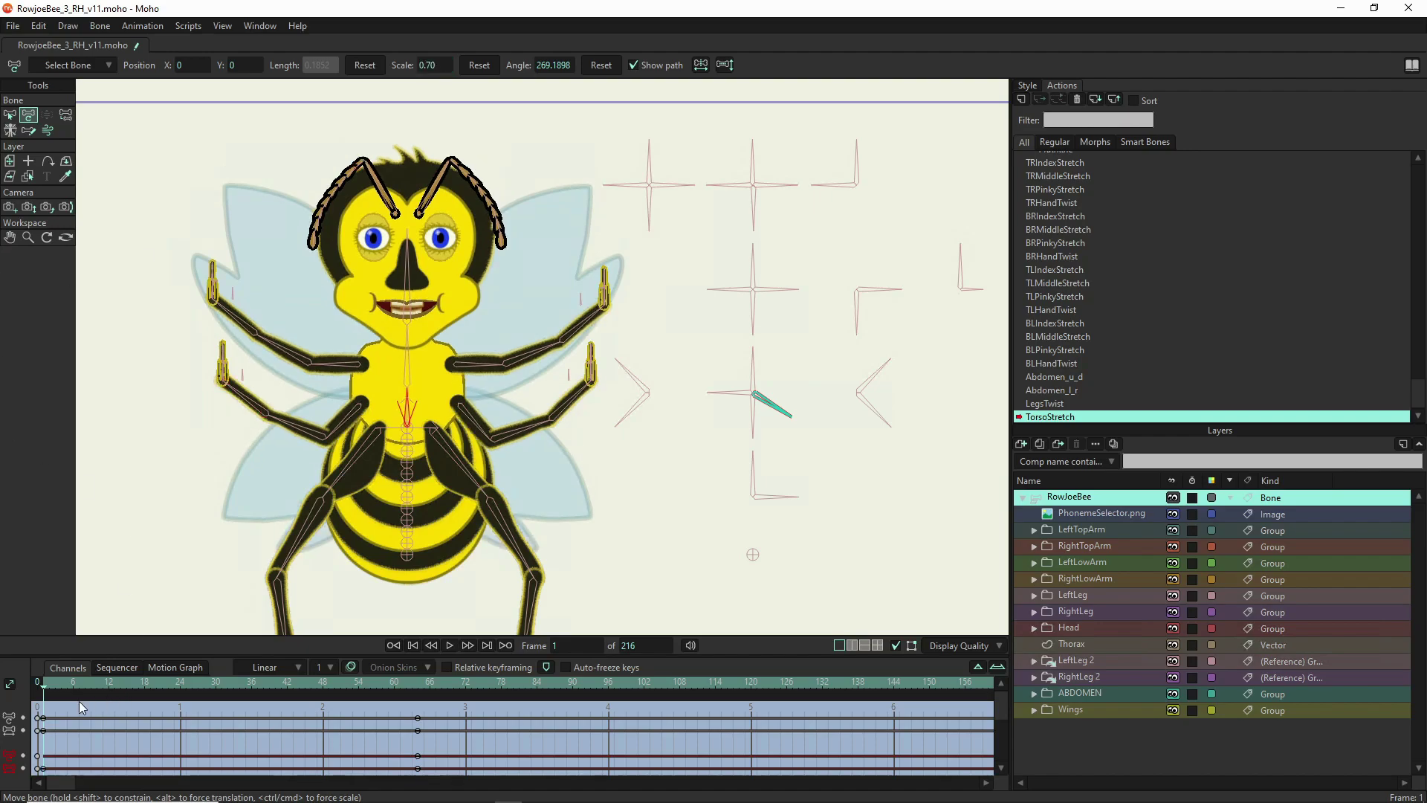
pyautogui.moveTo(50, 686); pyautogui.dragTo(121, 685)
pyautogui.moveTo(270, 702); pyautogui.dragTo(138, 690)
pyautogui.moveTo(487, 709); pyautogui.dragTo(233, 713)
pyautogui.moveTo(537, 721); pyautogui.dragTo(448, 735)
pyautogui.click(359, 743)
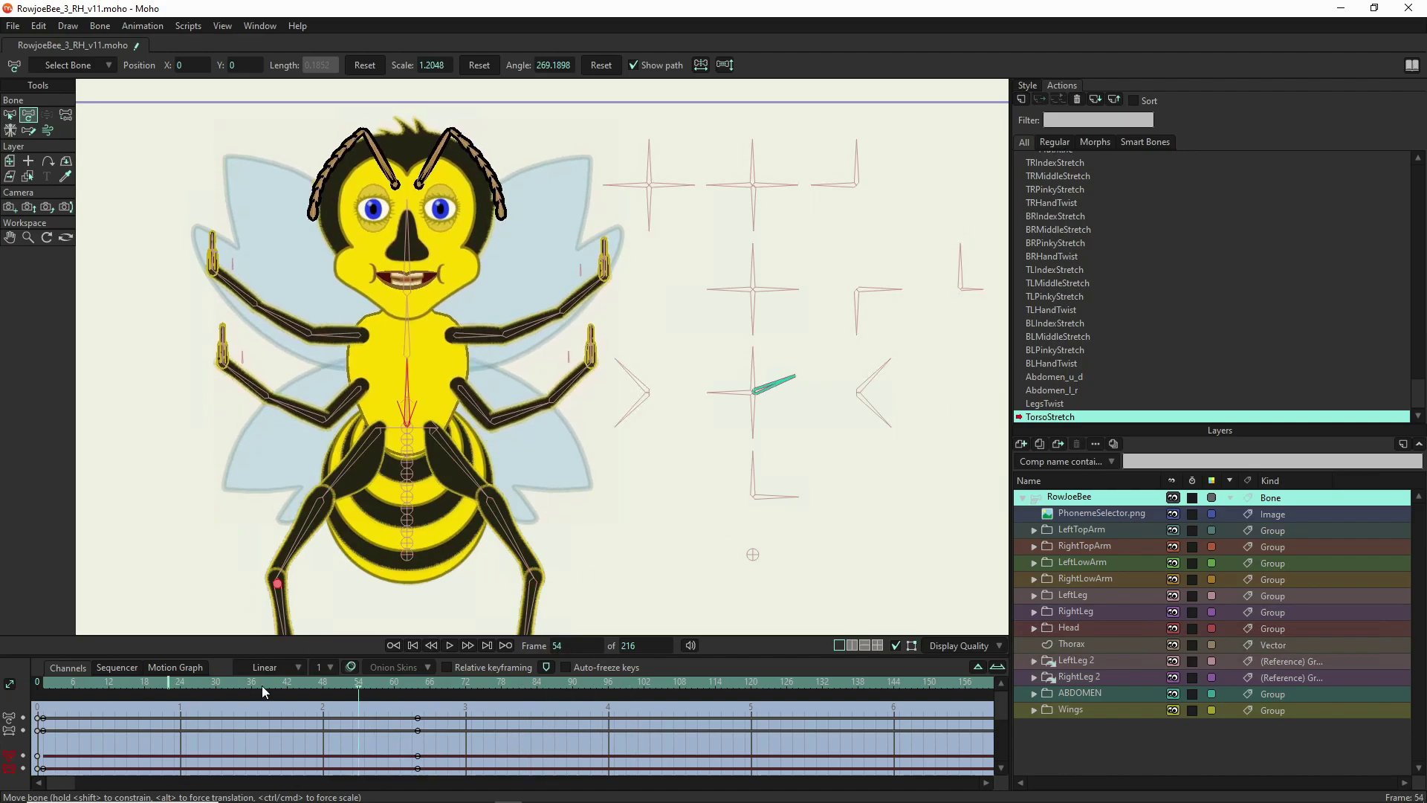
# - Reset the torso bone's position, scale and angle at frame 32, and return to the Mainline
pyautogui.click(229, 687)
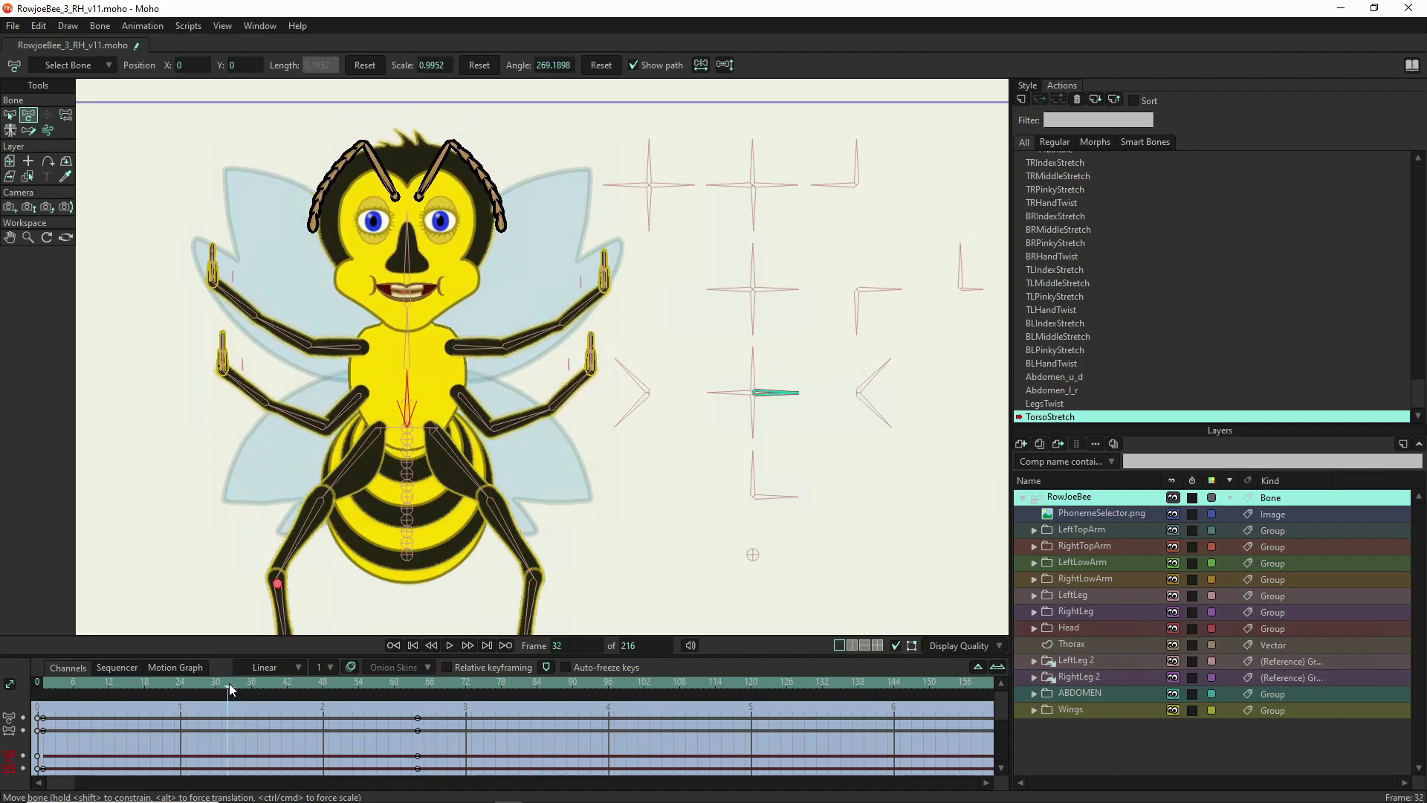
pyautogui.click(363, 66)
pyautogui.click(480, 66)
pyautogui.click(594, 67)
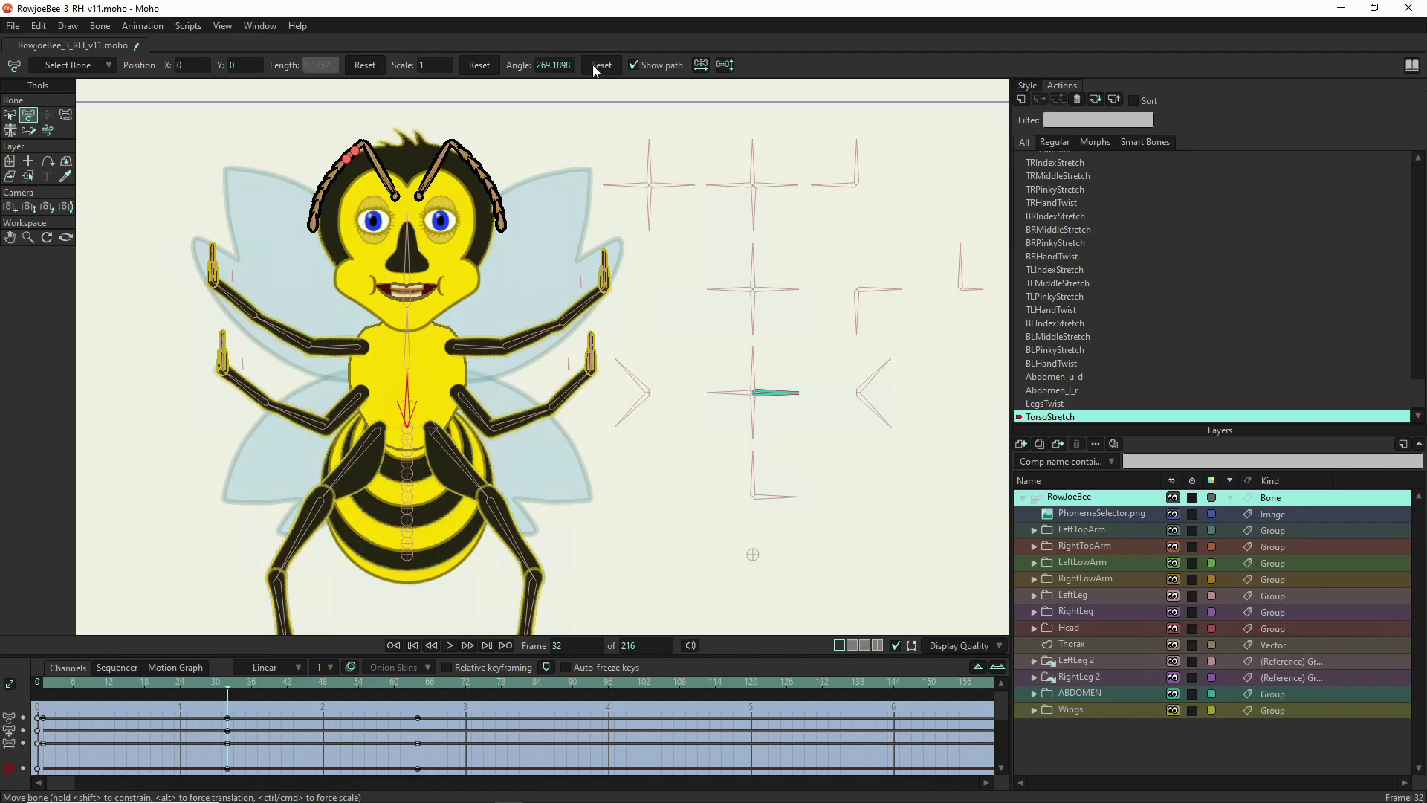
pyautogui.press('Up')
pyautogui.scroll(1, 1060, 179)
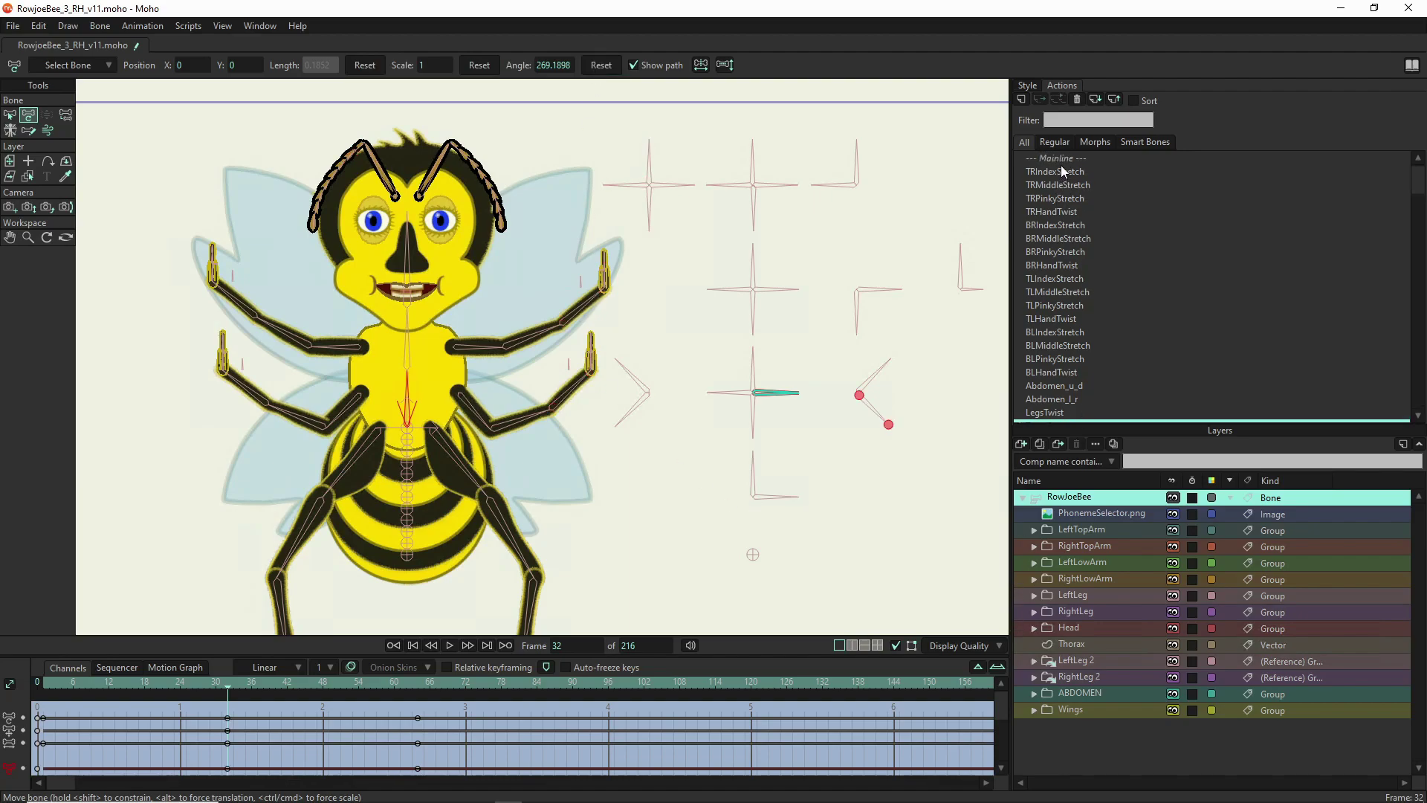
pyautogui.click(1060, 159)
pyautogui.doubleClick(1059, 160)
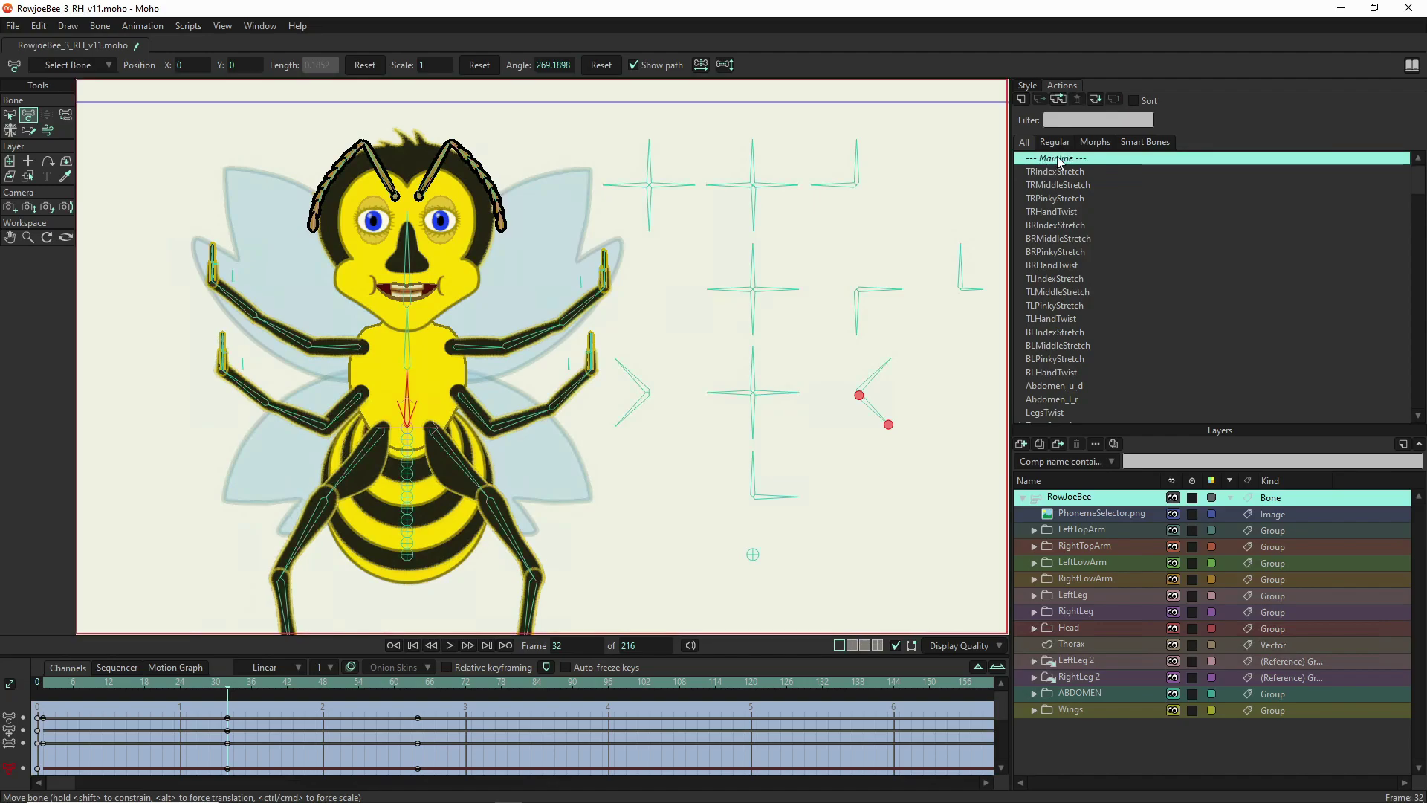
# - Create a smart bone action for the DropTopArms control bone, keeping DropTopArms as the action name
pyautogui.click(729, 404)
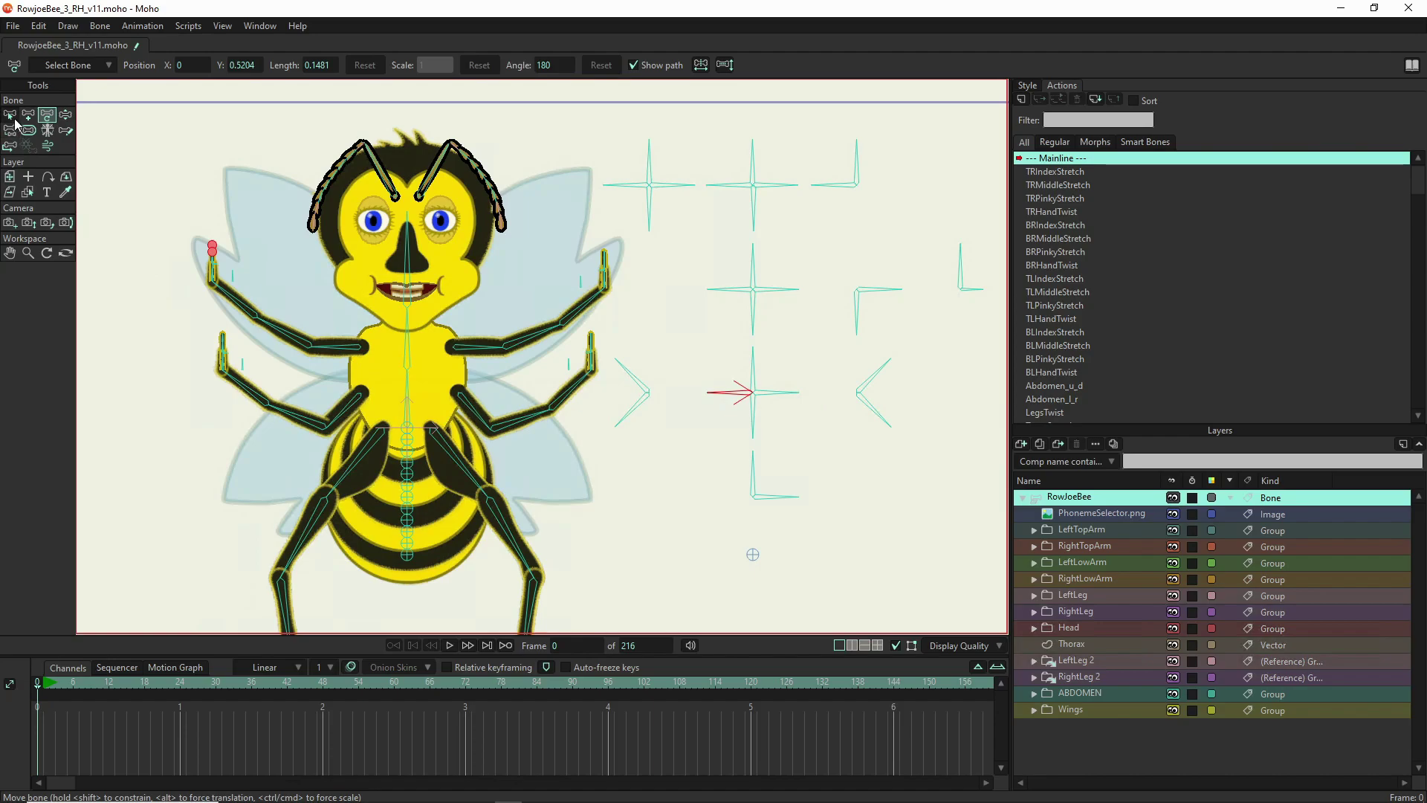
pyautogui.click(10, 114)
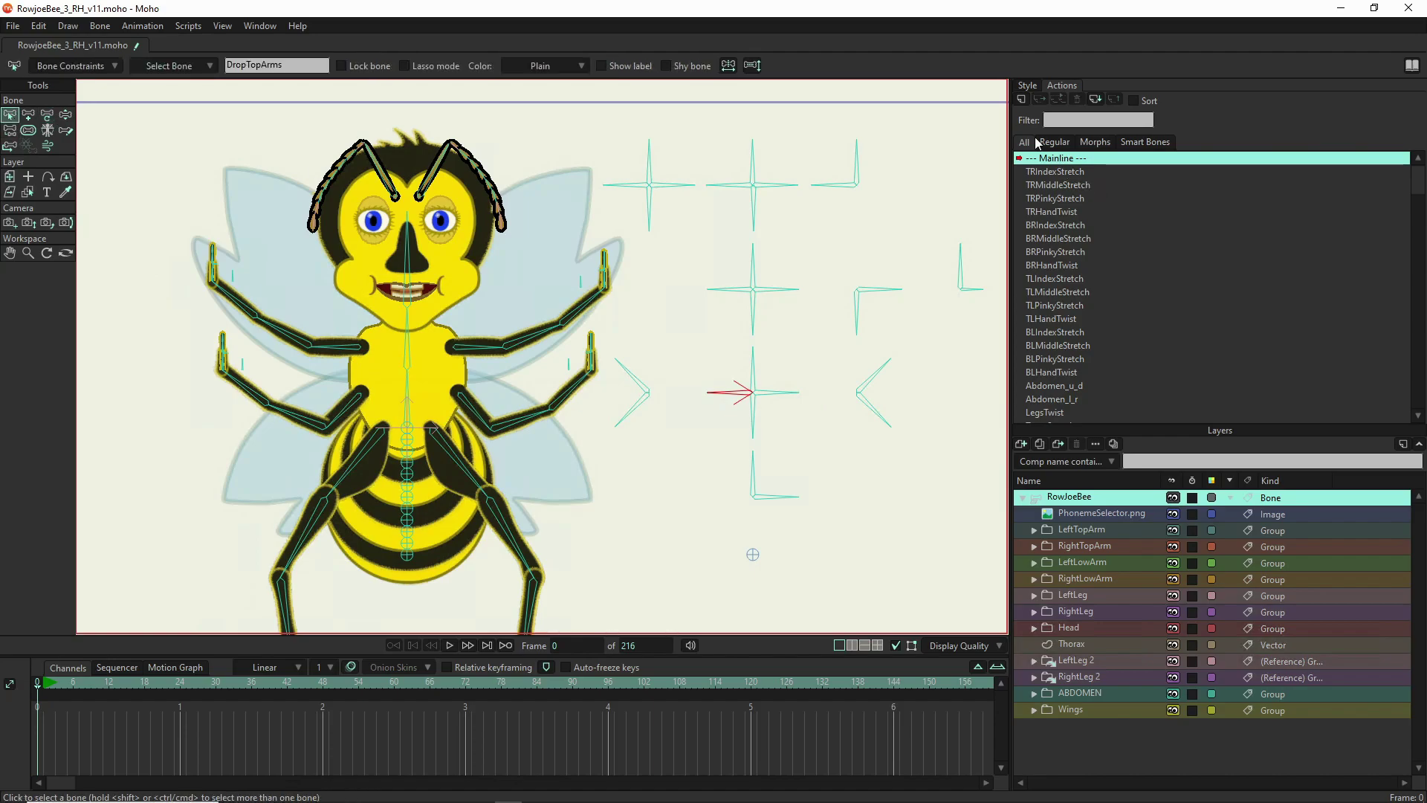
pyautogui.click(1023, 100)
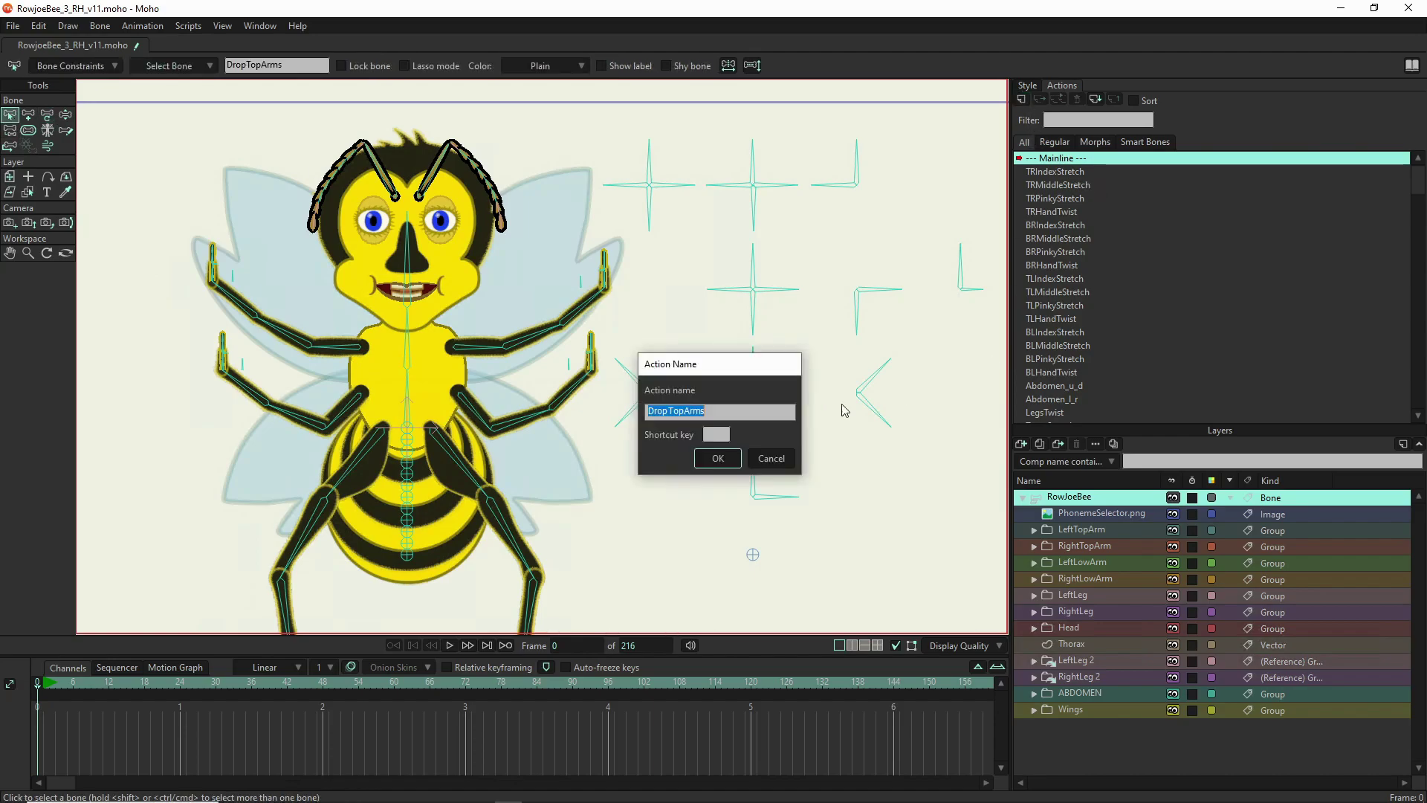
pyautogui.click(719, 461)
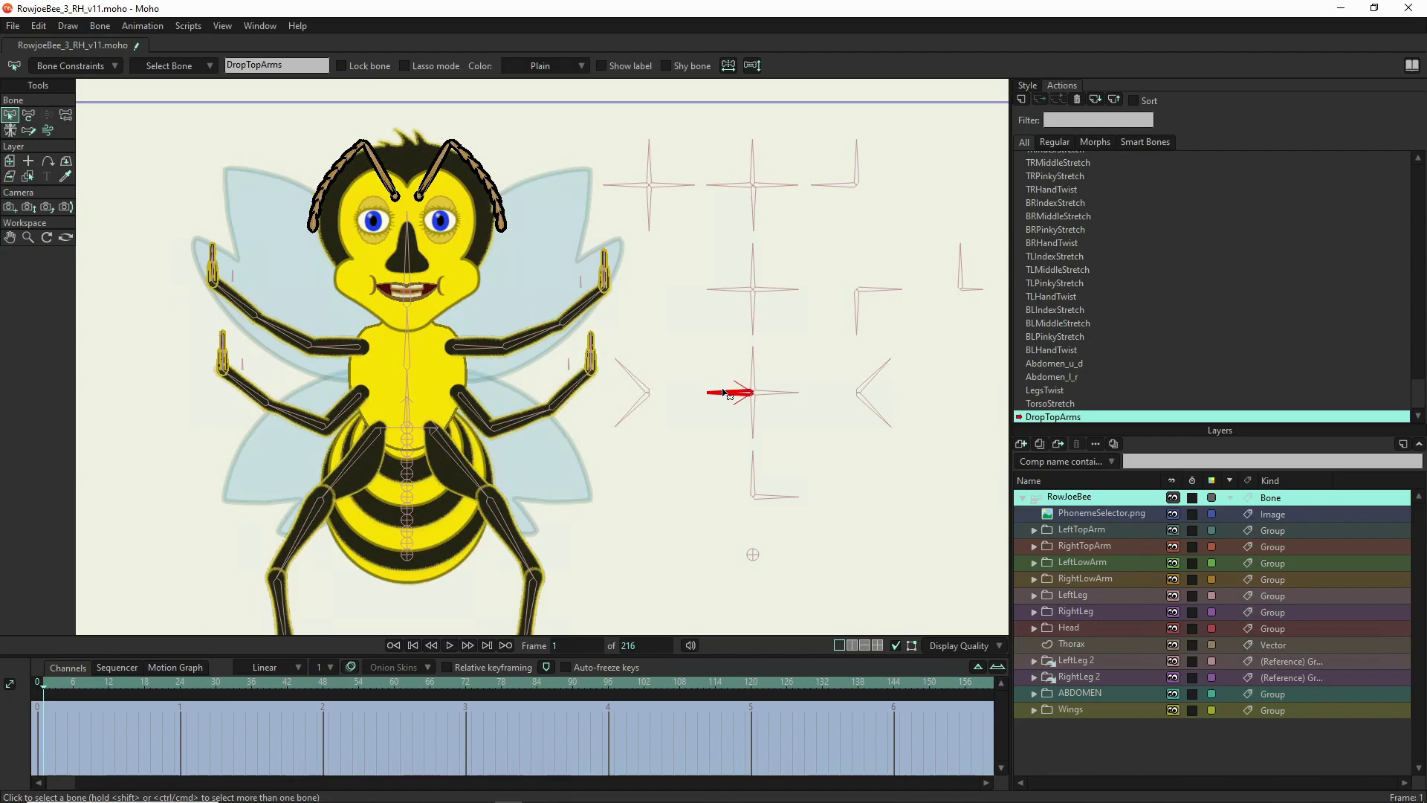
# - Key the DropTopArms control bone rotated down to 212 degrees at frame 1 and rotated up at frame 64
pyautogui.click(726, 437)
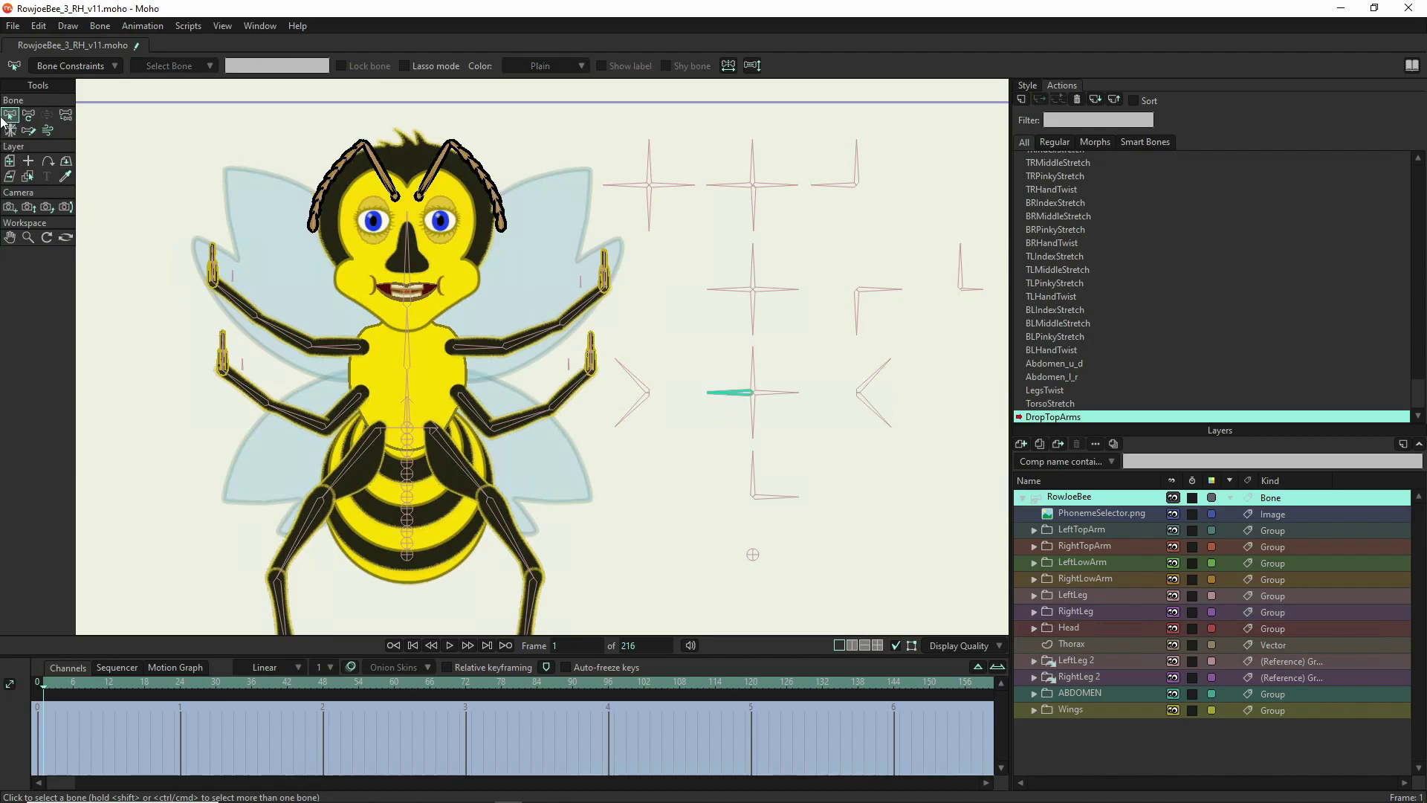
pyautogui.click(29, 114)
pyautogui.click(751, 387)
pyautogui.moveTo(732, 395); pyautogui.dragTo(739, 433)
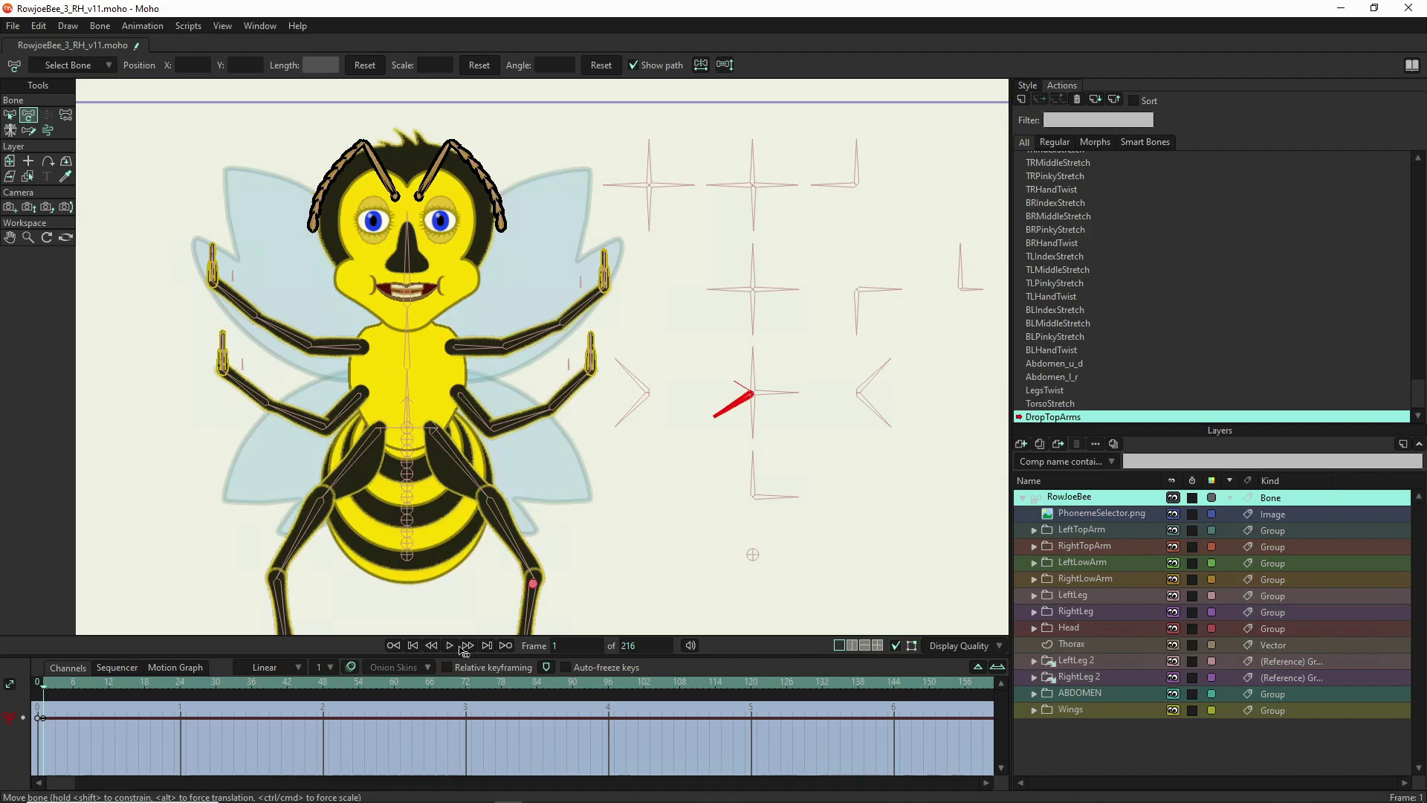
pyautogui.click(418, 681)
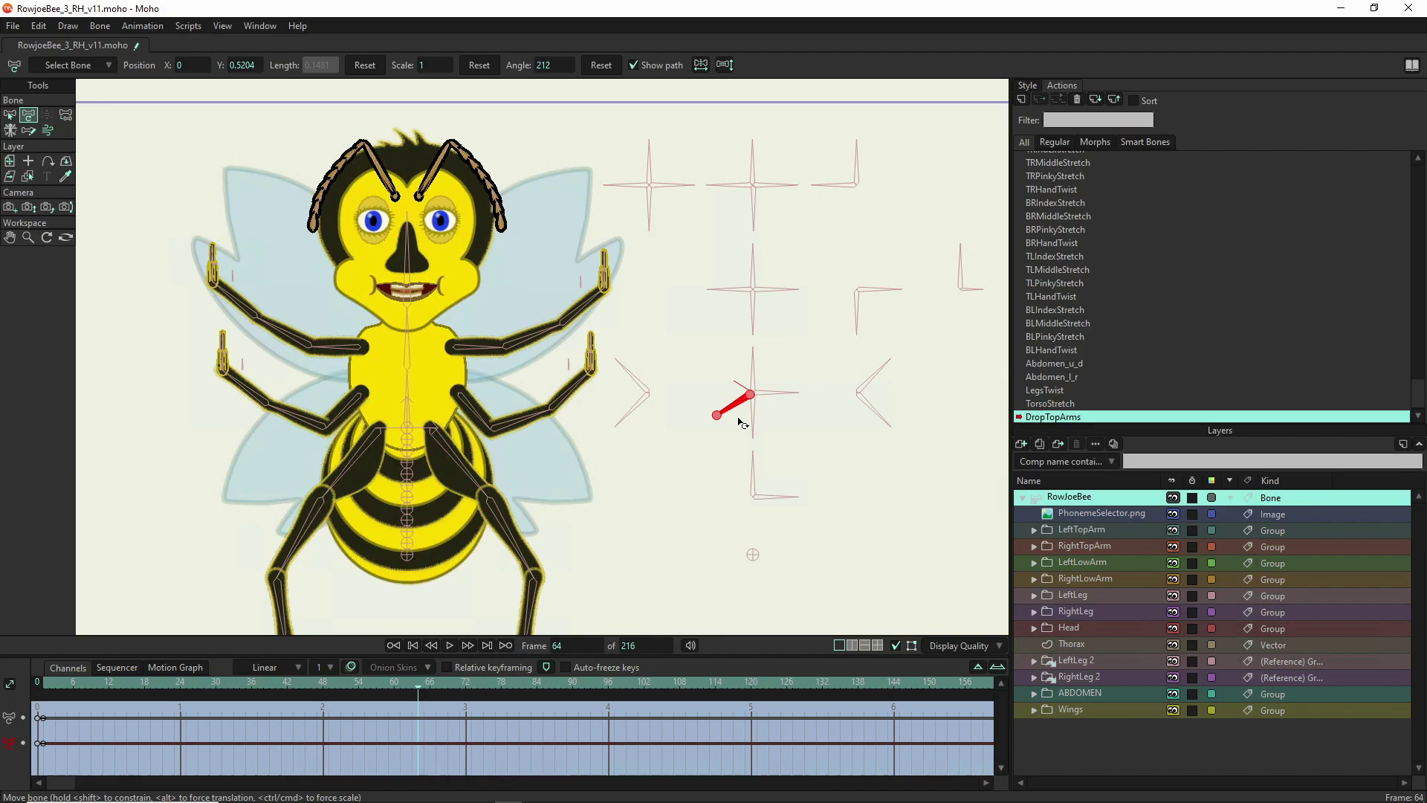
pyautogui.moveTo(739, 411); pyautogui.dragTo(742, 334)
# - Select both top biceps bones and move them slightly up the torso at frame 64
pyautogui.press('s')
pyautogui.click(340, 350)
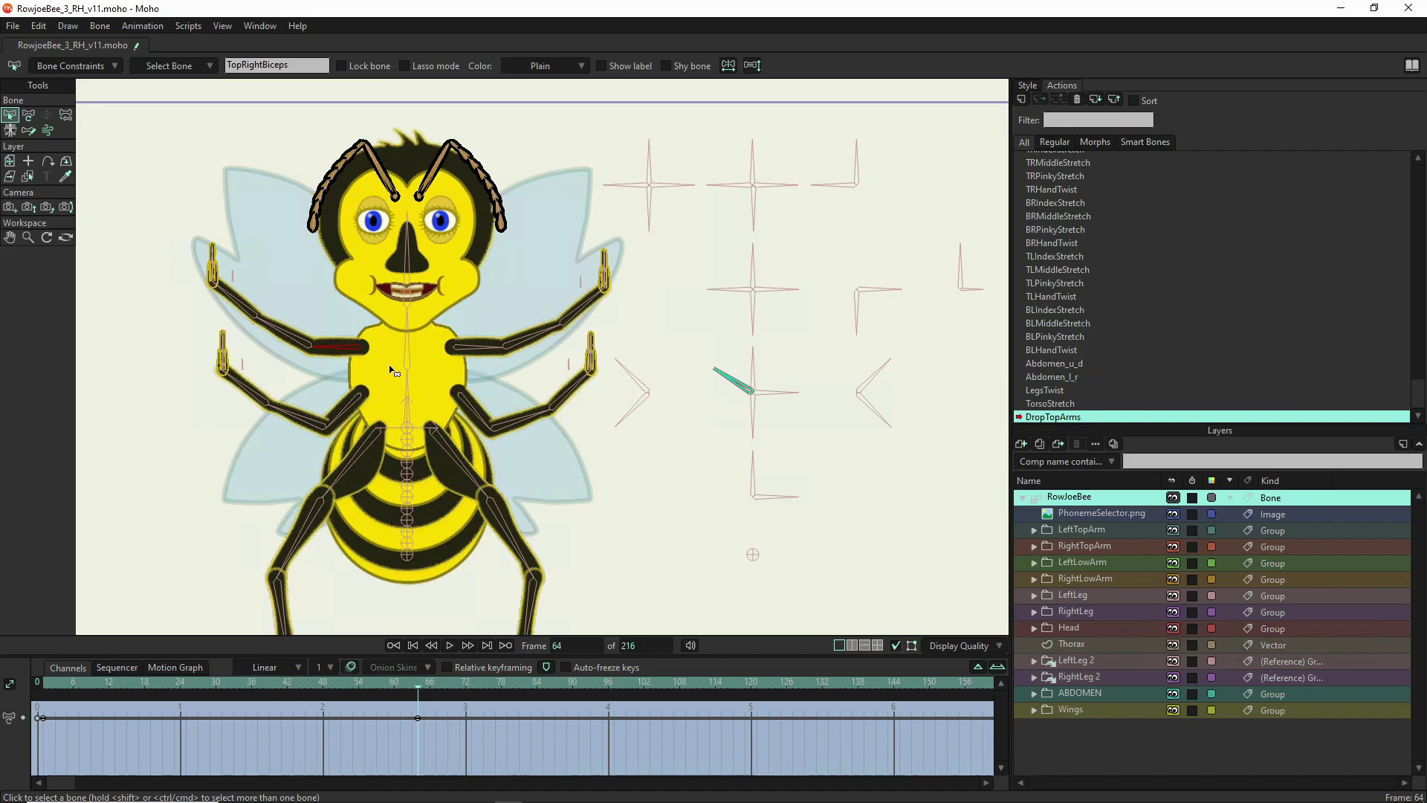
pyautogui.click(457, 355)
pyautogui.click(28, 114)
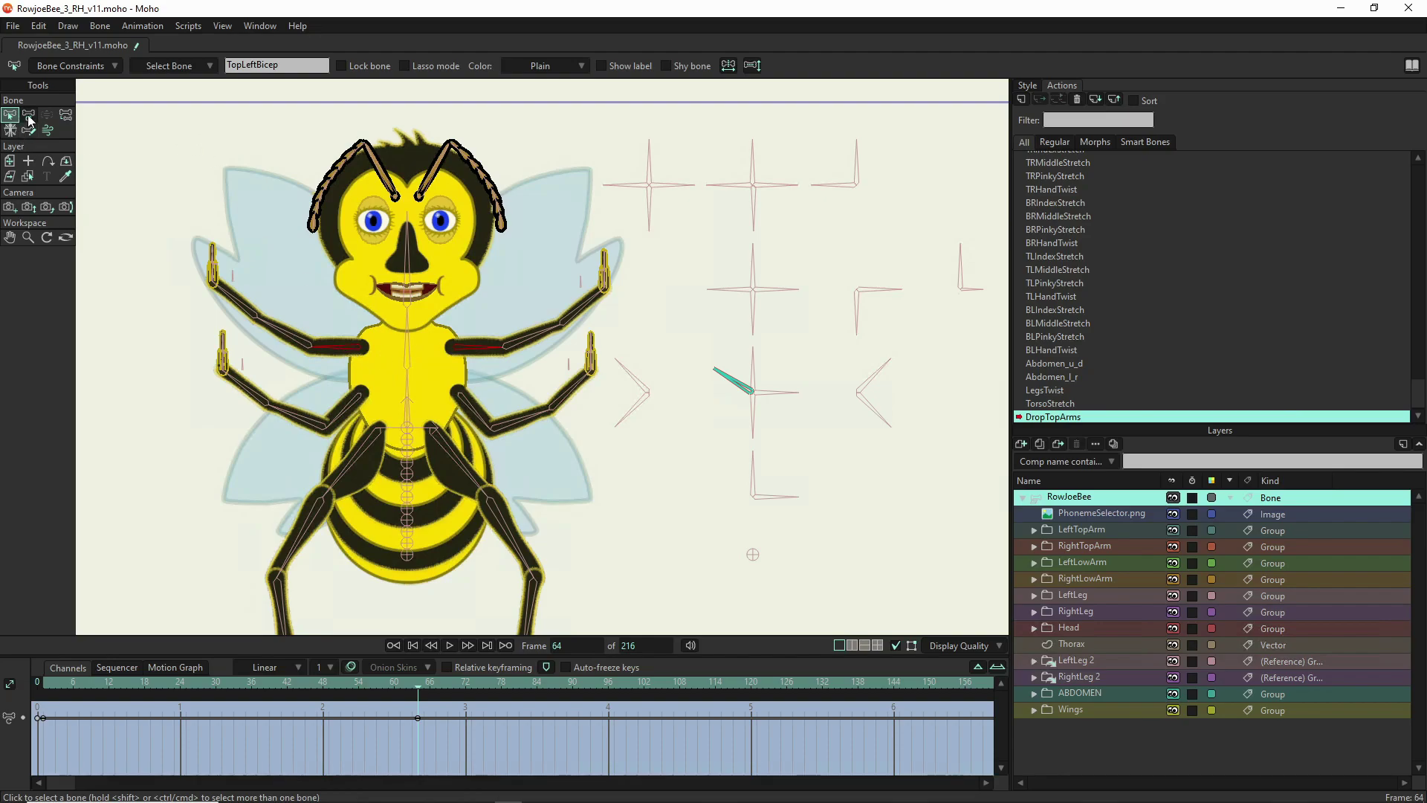
pyautogui.click(458, 350)
pyautogui.moveTo(459, 351); pyautogui.dragTo(459, 335)
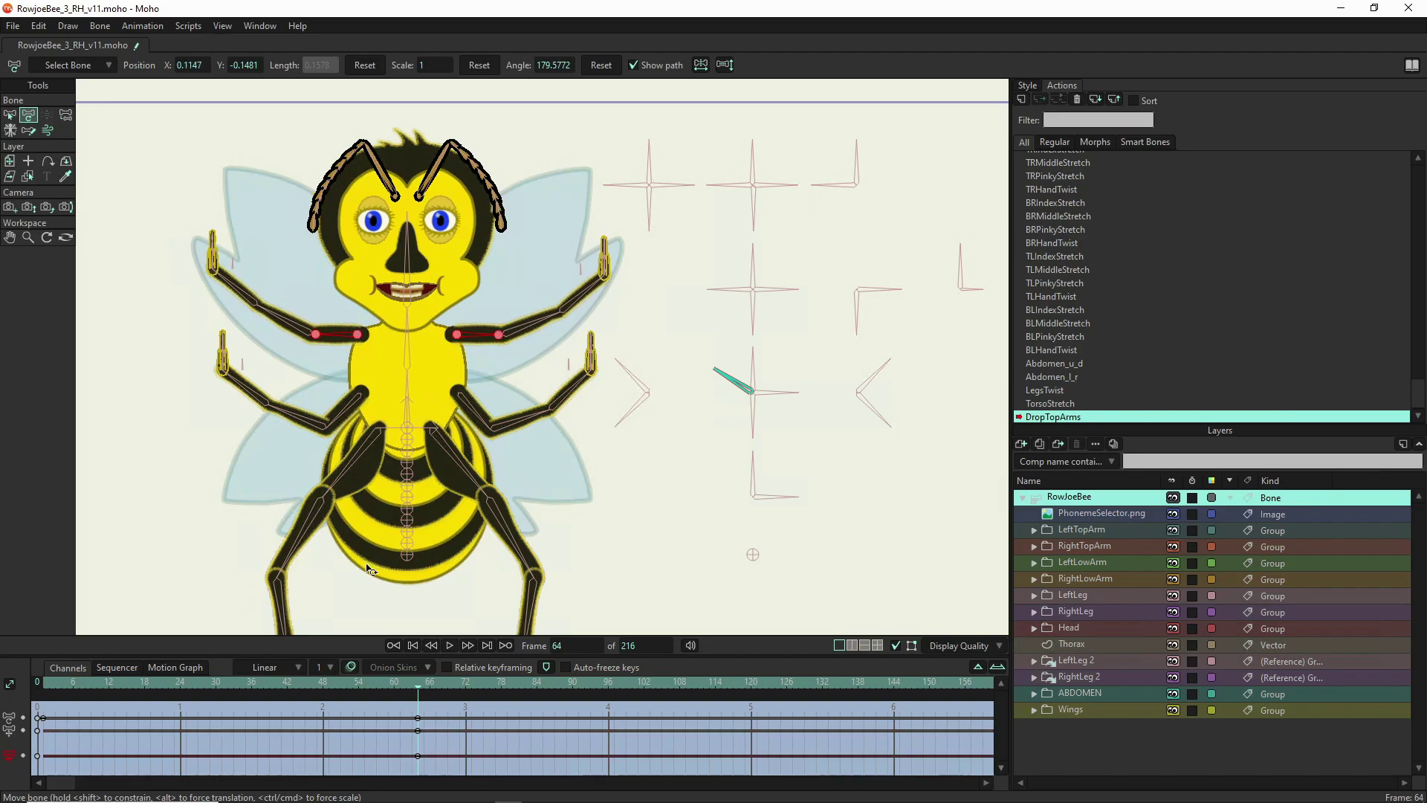
# - Move both top biceps bones down the torso at frame 1 of the DropTopArms action
pyautogui.click(42, 685)
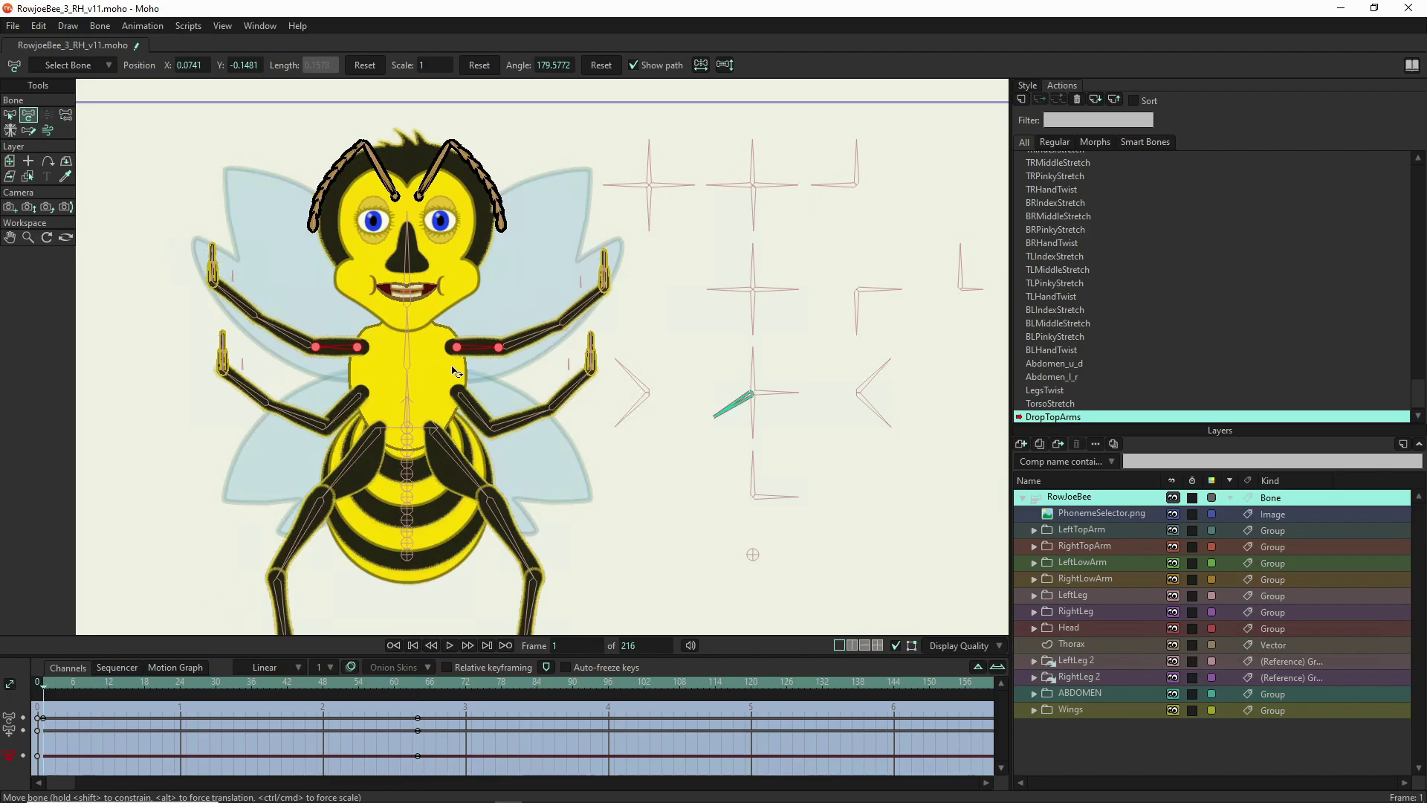
pyautogui.moveTo(456, 352); pyautogui.dragTo(458, 372)
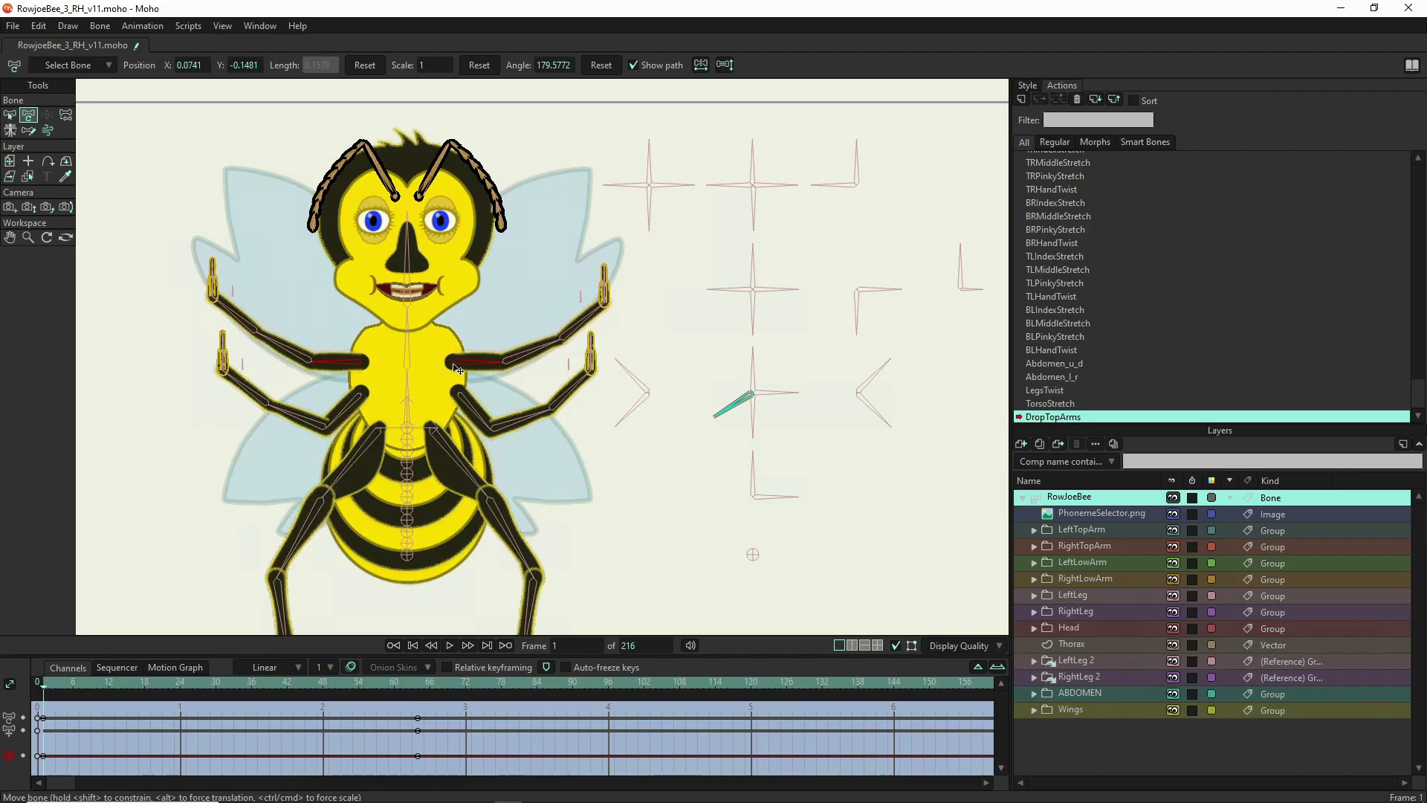
pyautogui.moveTo(457, 368); pyautogui.dragTo(456, 366)
# - Reset both top biceps bones' position, scale and angle at frame 32, and return to the Mainline
pyautogui.click(226, 684)
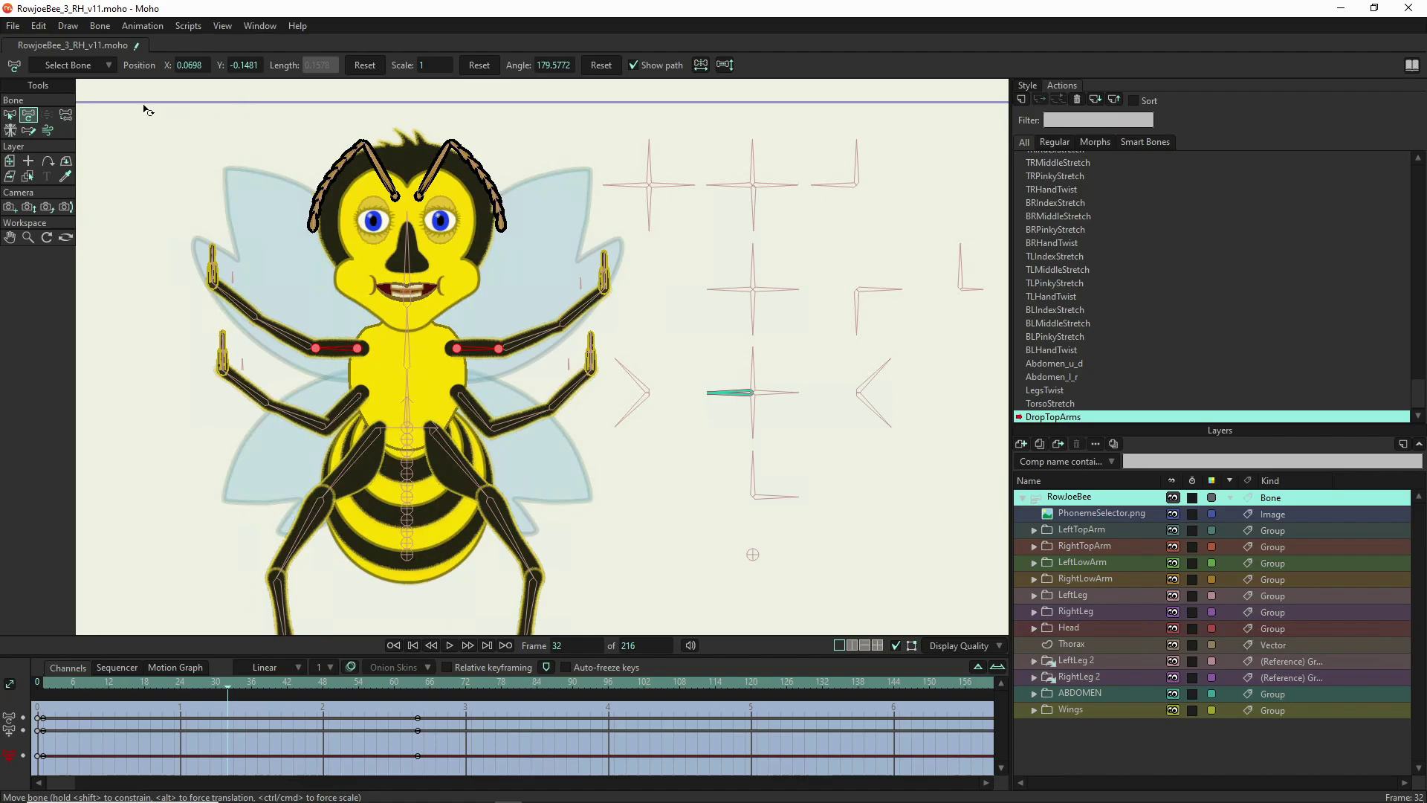
pyautogui.click(359, 63)
pyautogui.click(609, 67)
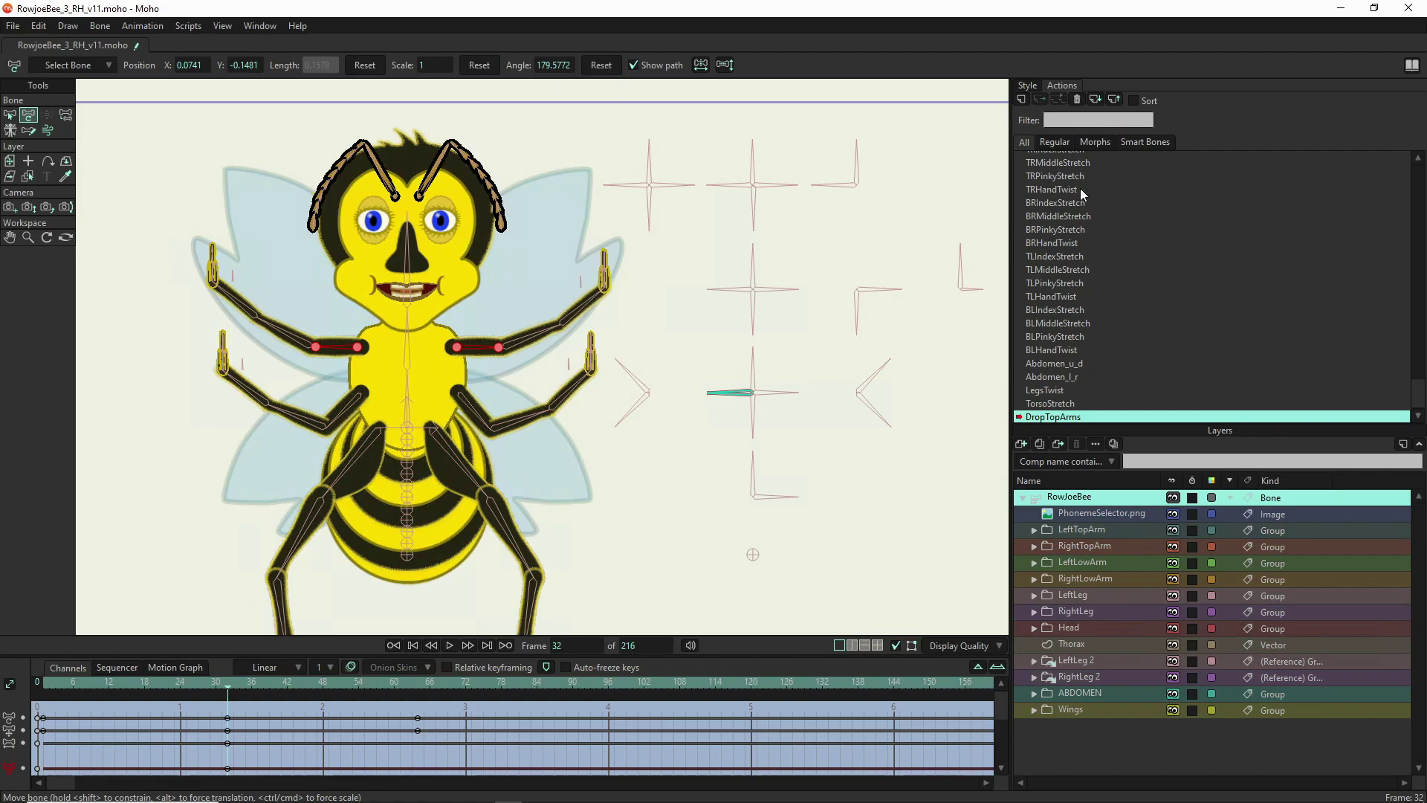
pyautogui.scroll(2, 1083, 183)
pyautogui.click(1064, 159)
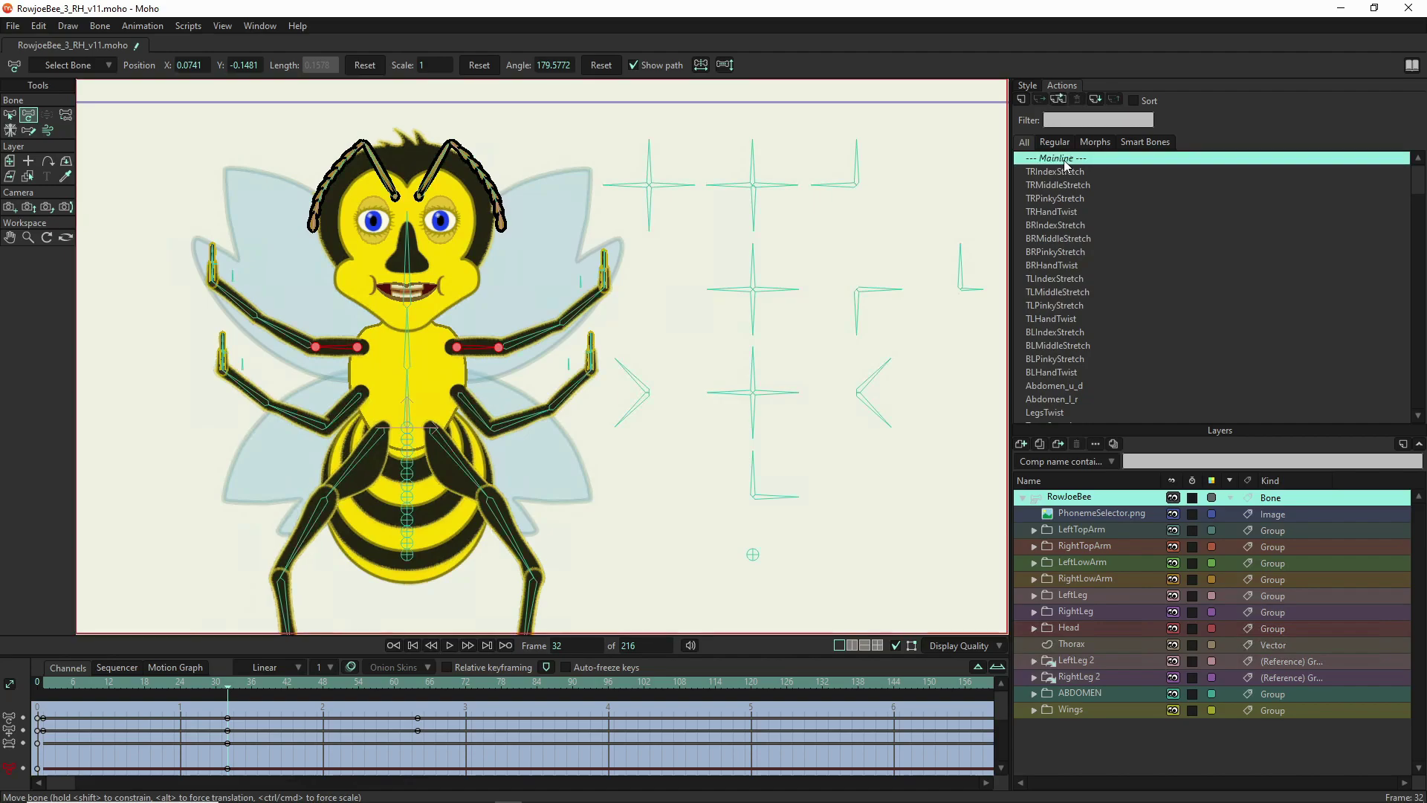
pyautogui.doubleClick(1063, 159)
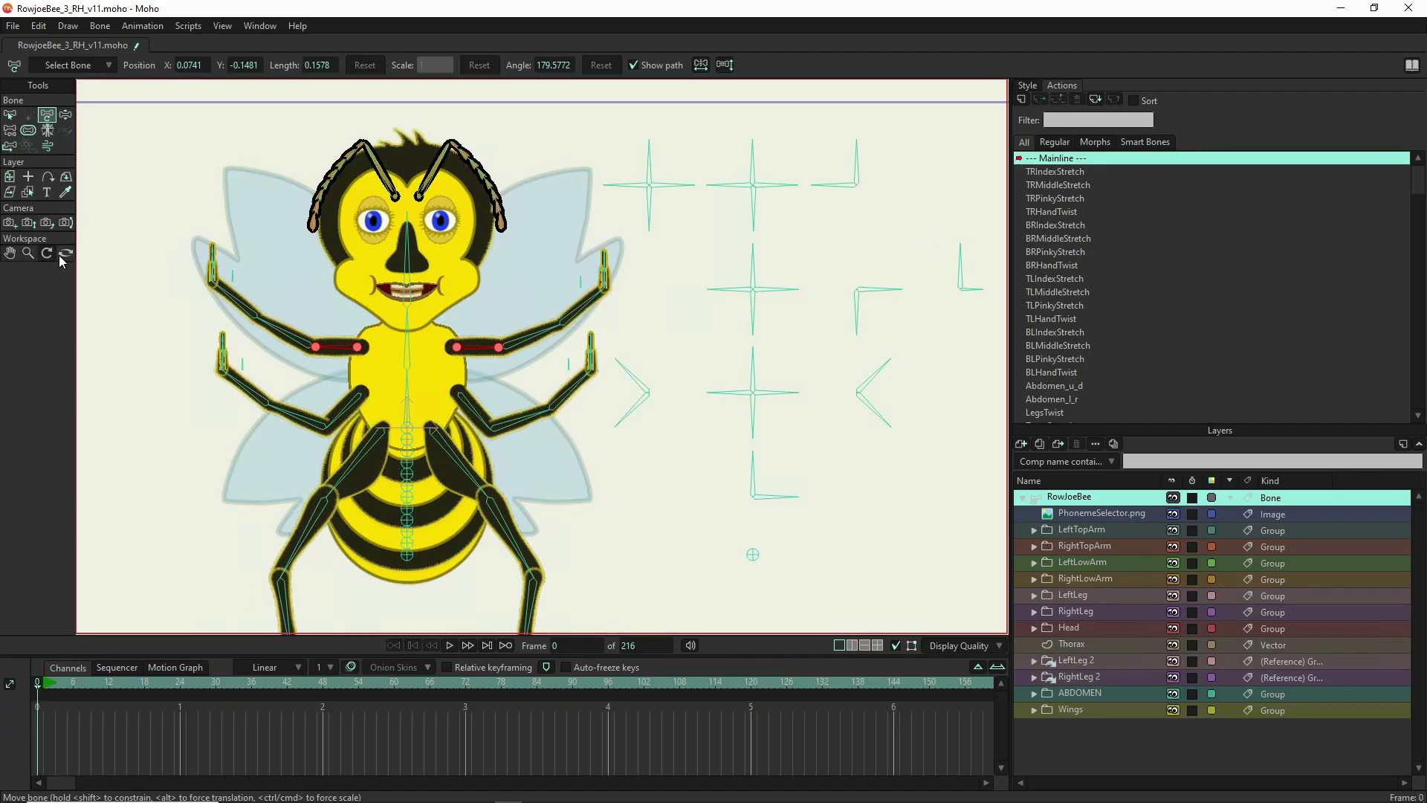
# - Open the LegsTwist action, examine its keyed leg and abdomen bones at frame 32, and return to the Mainline
pyautogui.scroll(-2, 1083, 346)
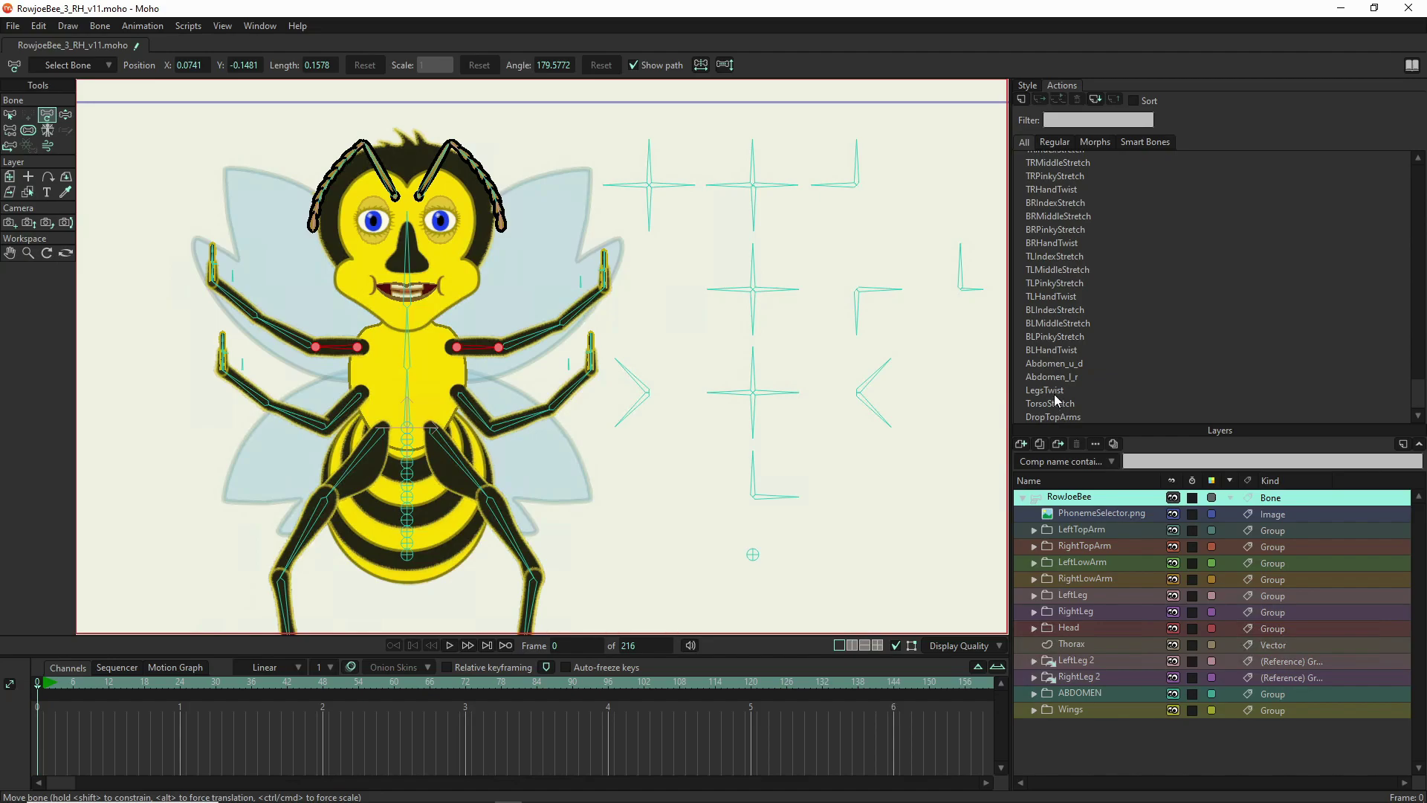
pyautogui.doubleClick(1054, 392)
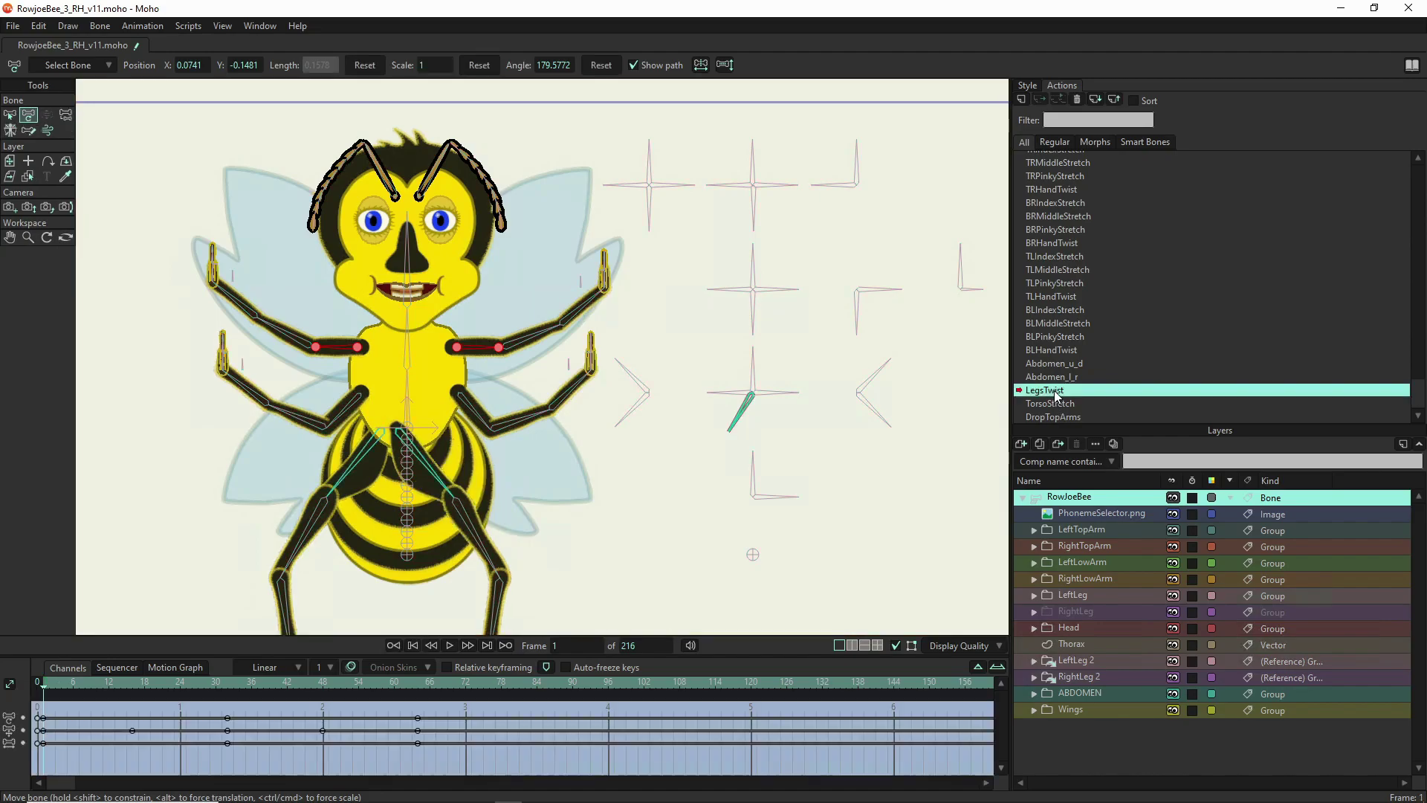
pyautogui.click(229, 682)
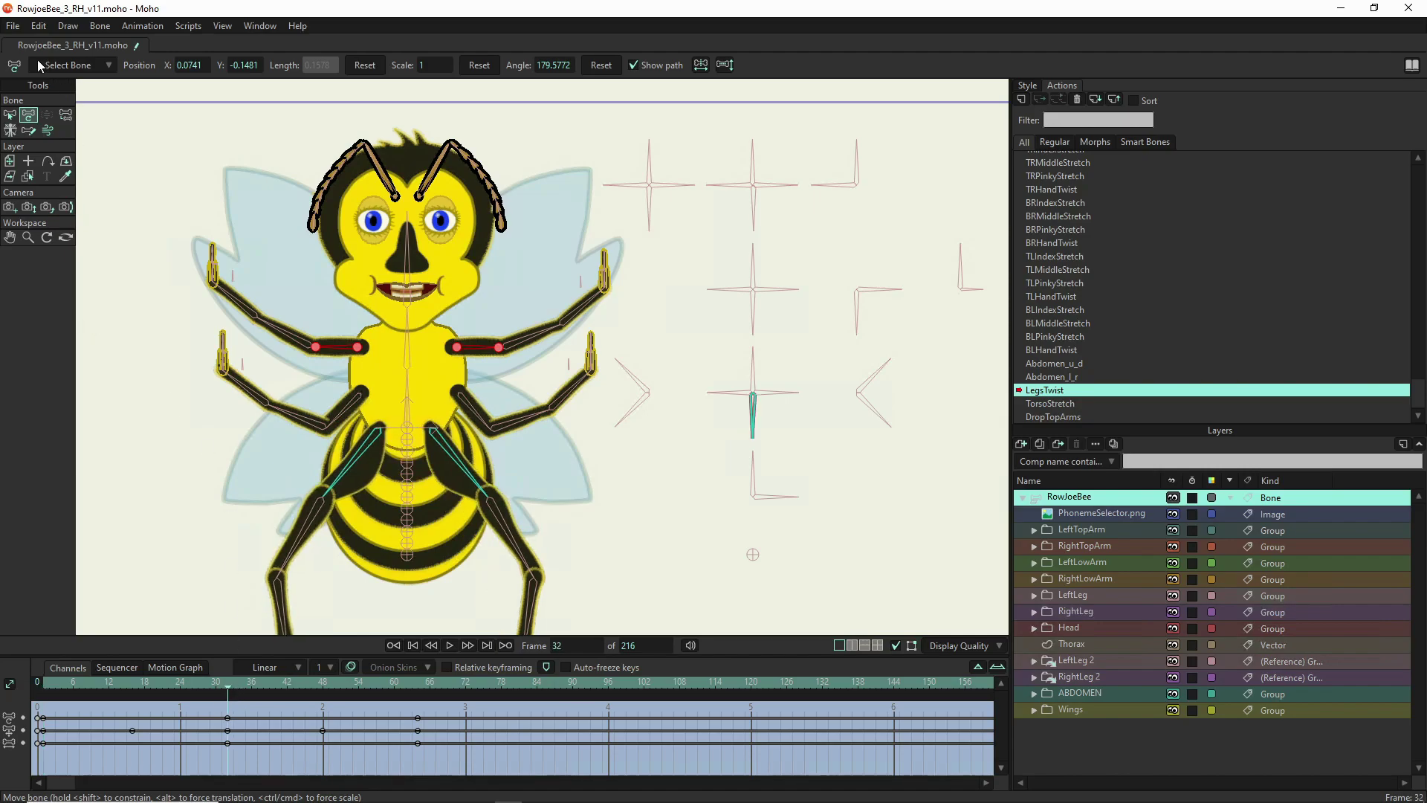
pyautogui.click(9, 116)
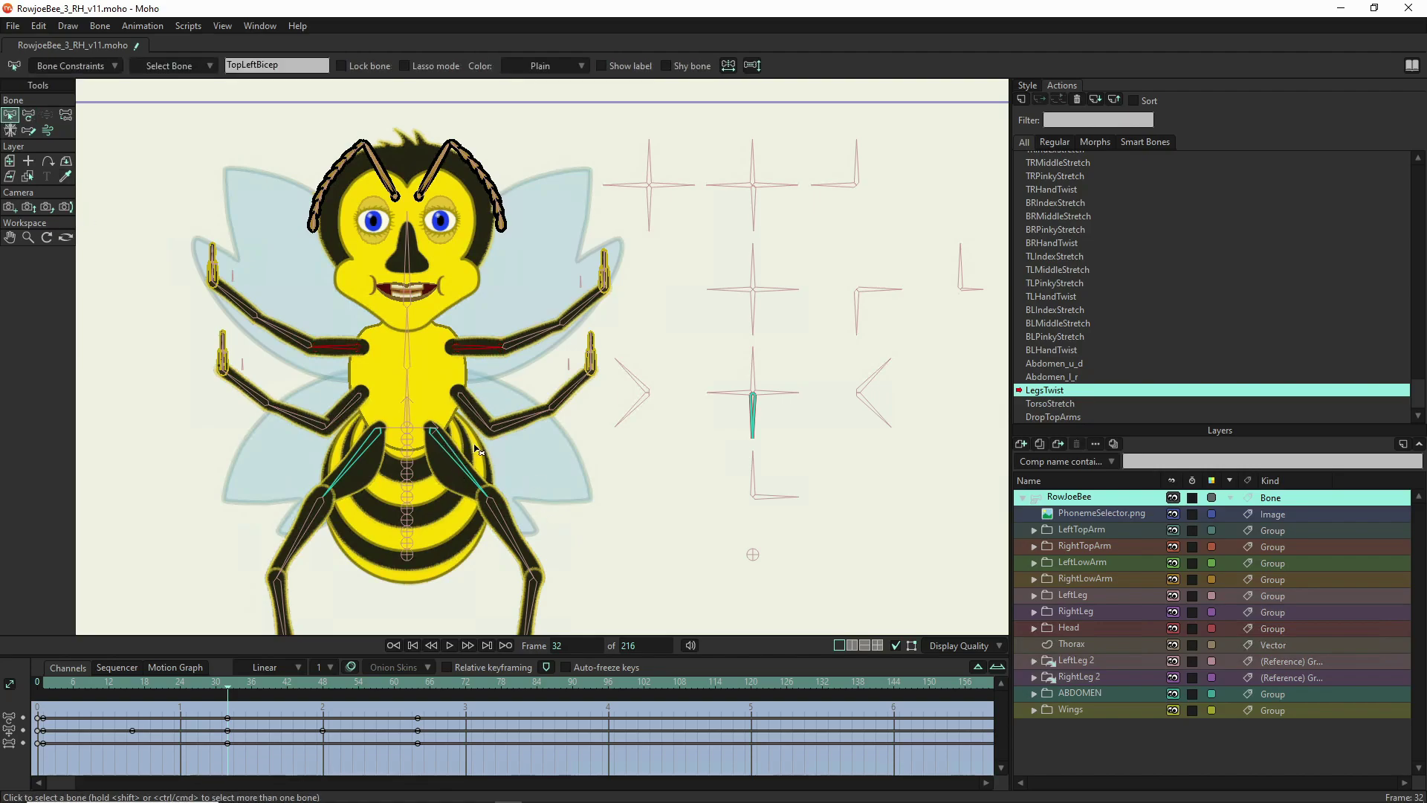
pyautogui.click(265, 532)
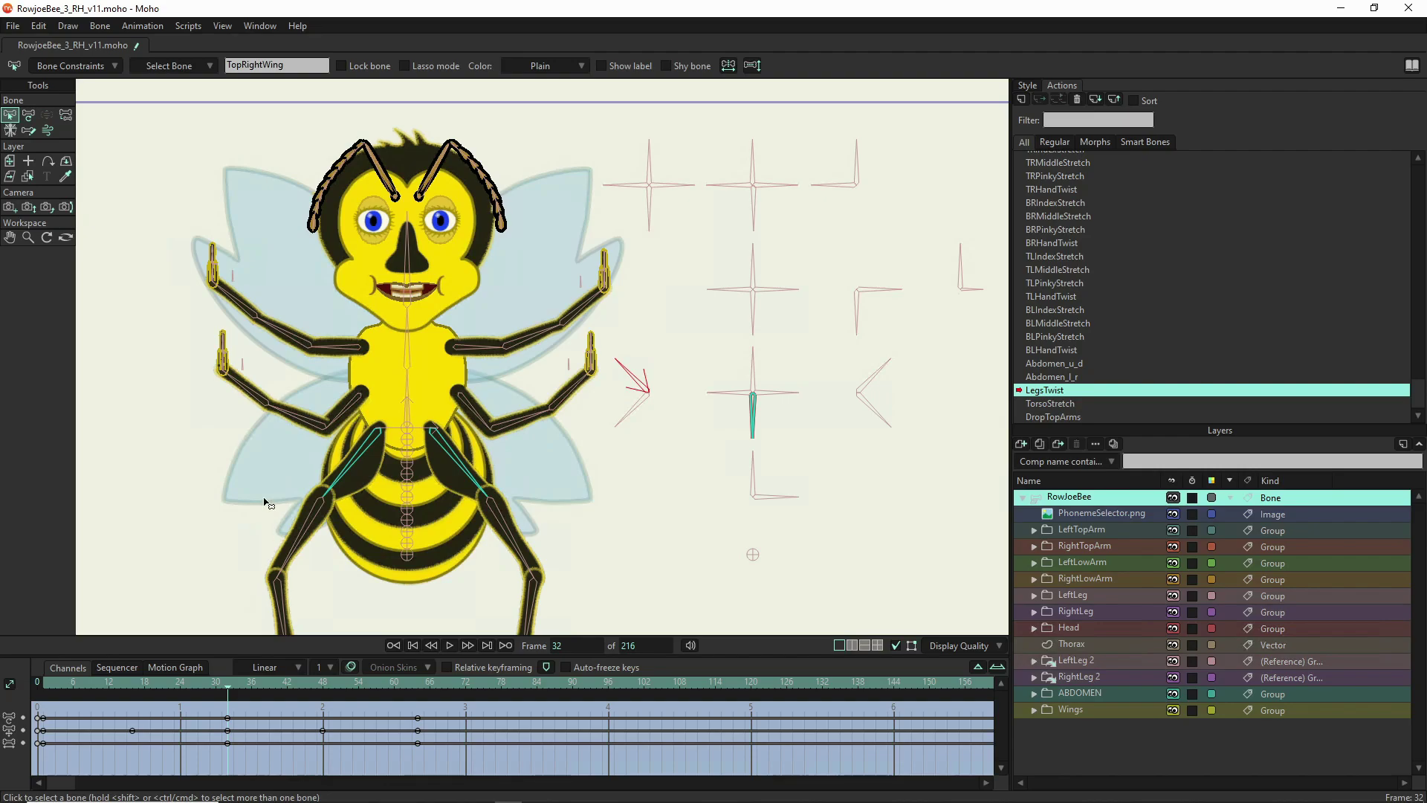
pyautogui.moveTo(221, 381); pyautogui.dragTo(595, 629)
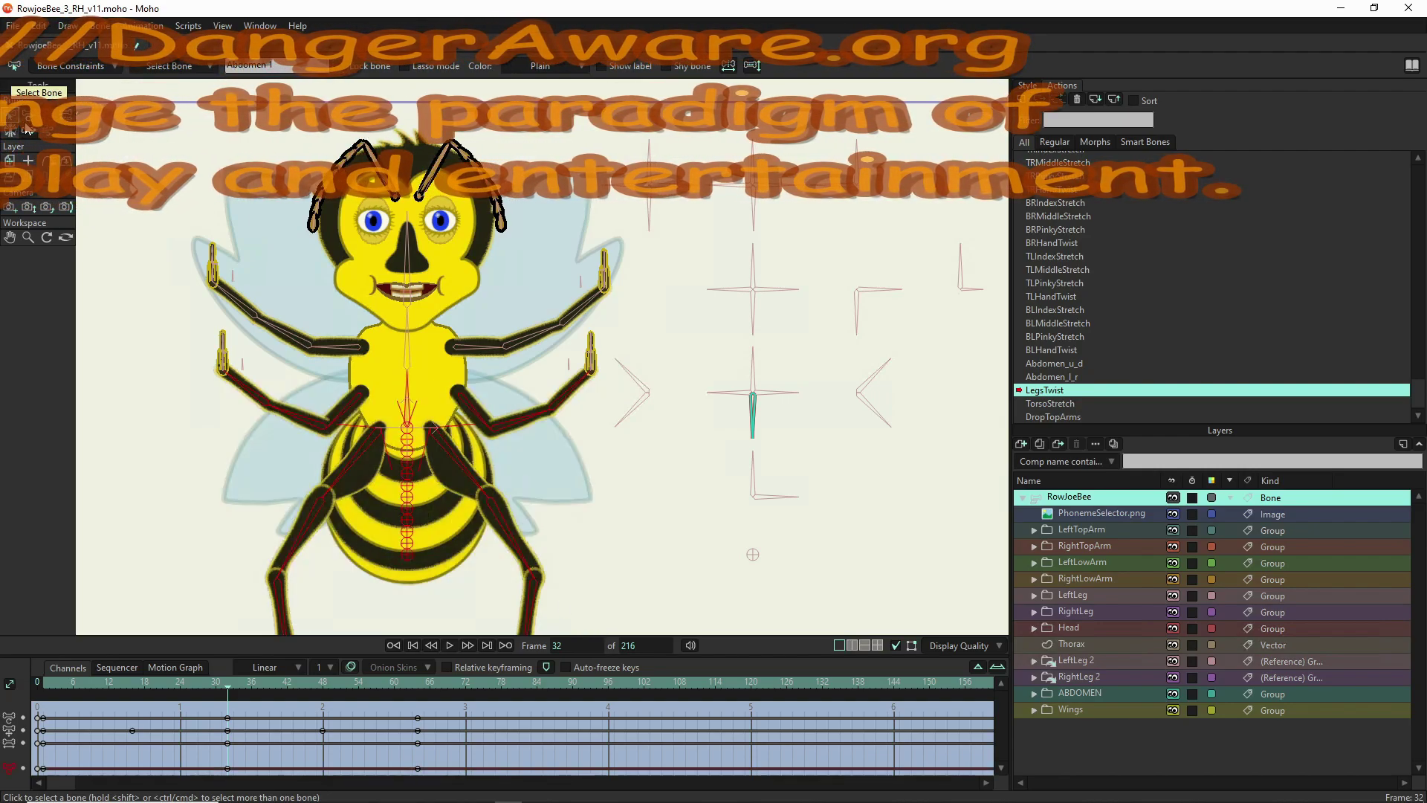
pyautogui.press('t')
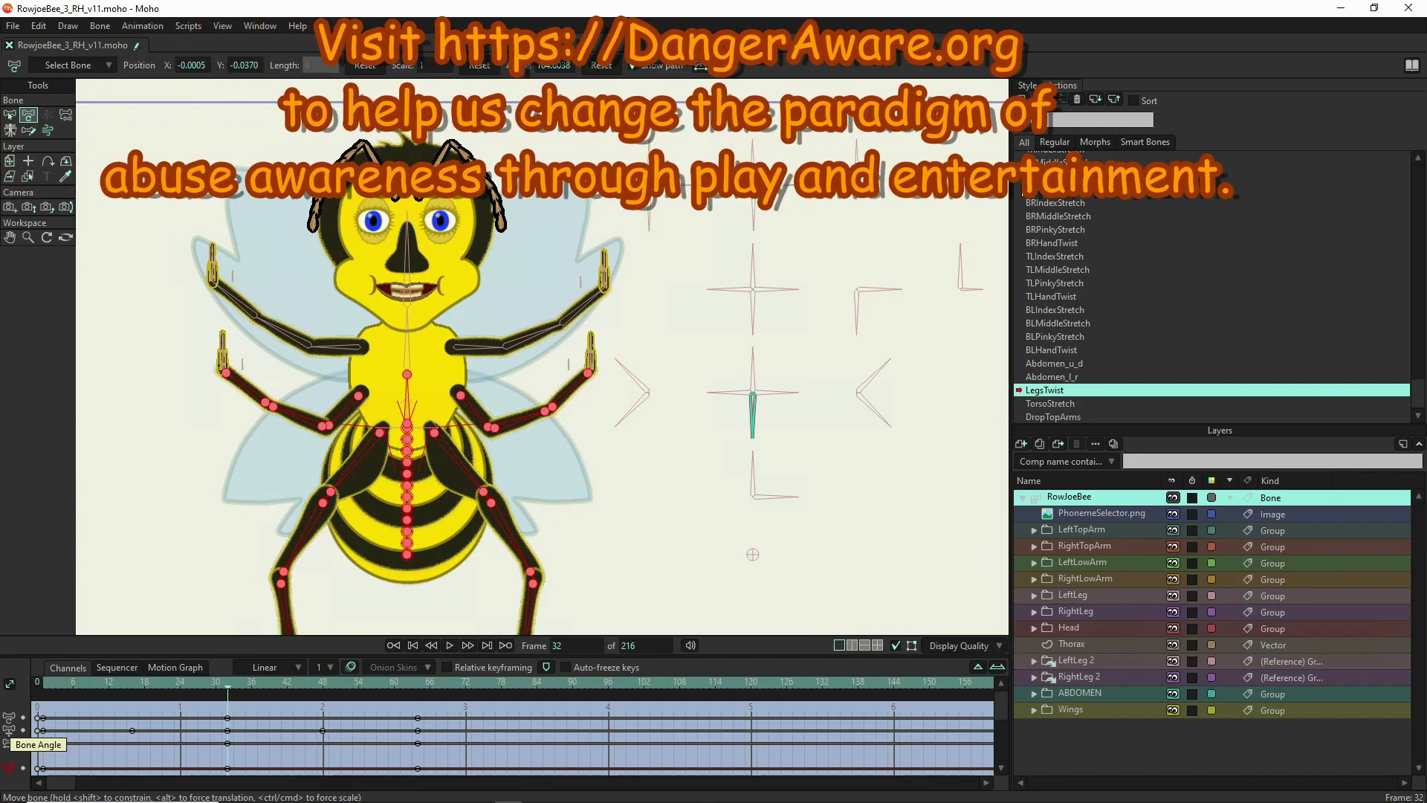
pyautogui.scroll(1, 1059, 202)
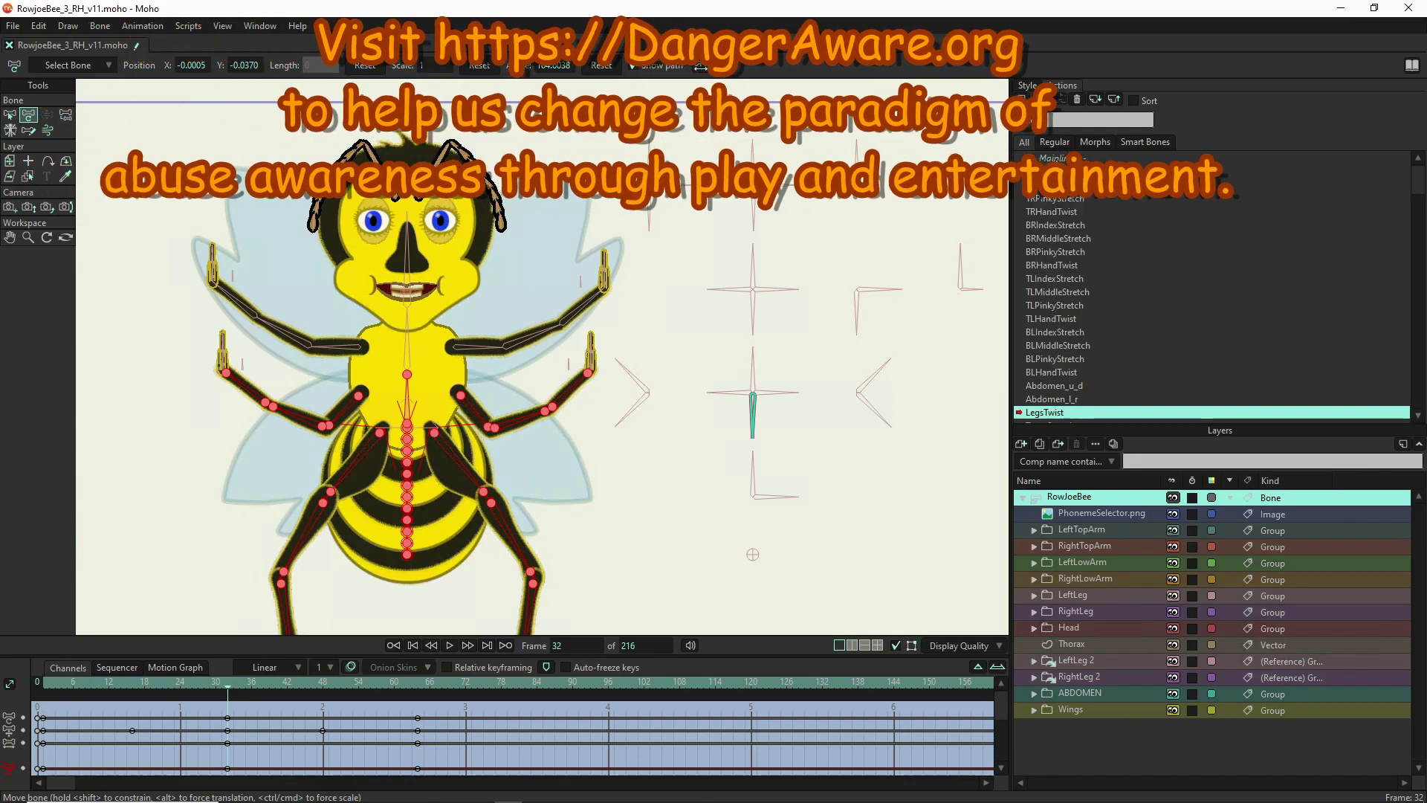
pyautogui.doubleClick(1055, 158)
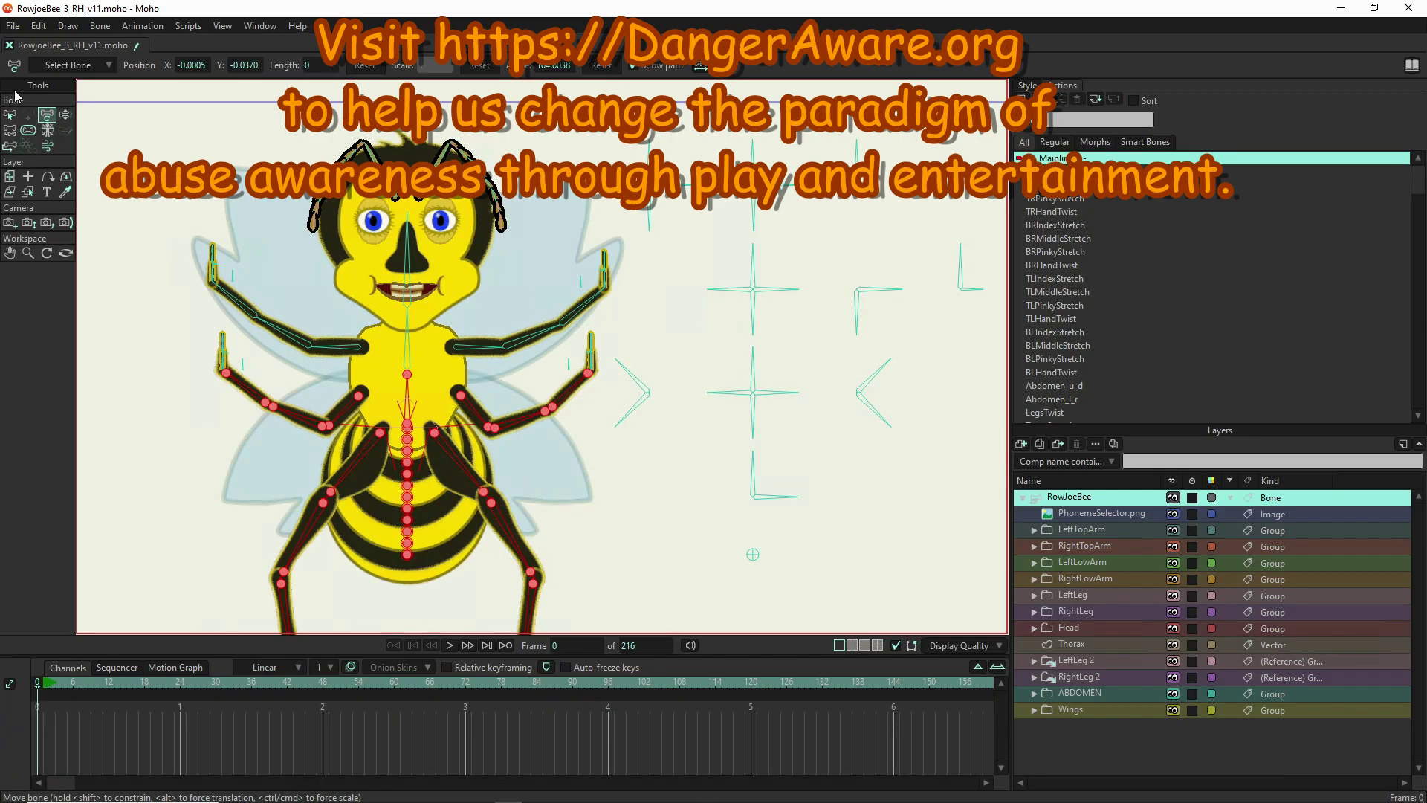
# - Select the TorsoTwist control bone and create a smart bone action named TorsoTwist for it
pyautogui.click(10, 115)
pyautogui.click(167, 140)
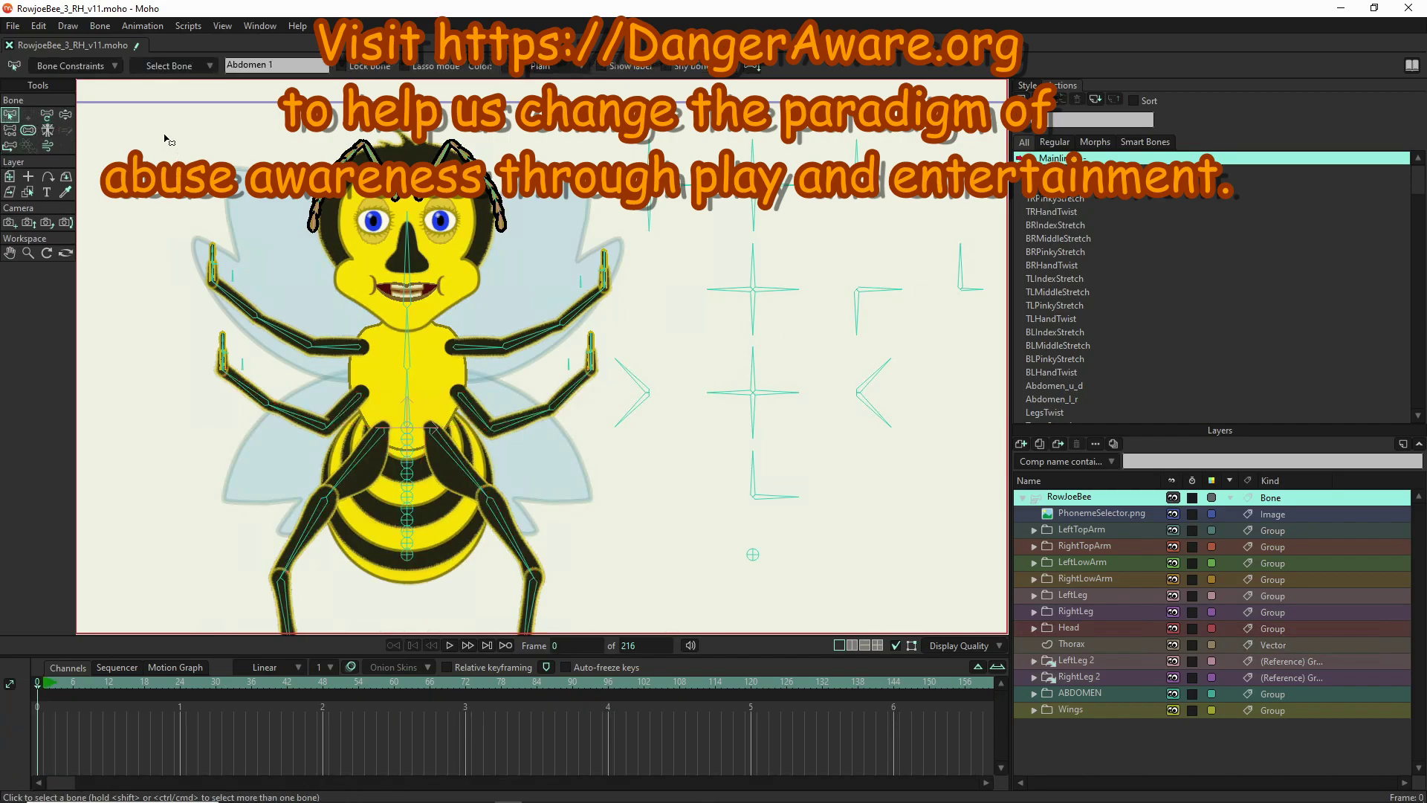
pyautogui.click(64, 114)
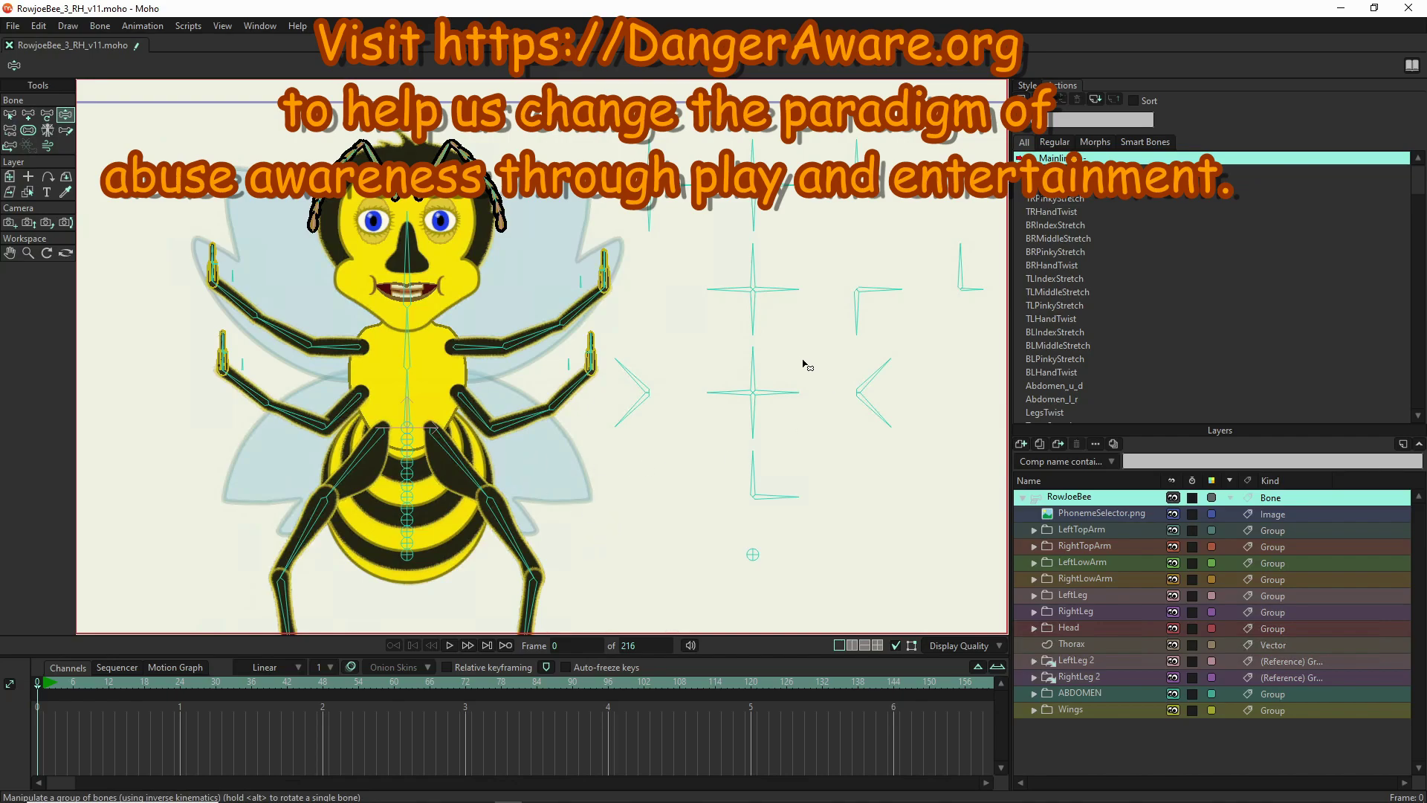
pyautogui.moveTo(733, 392)
pyautogui.mouseDown()
pyautogui.moveTo(739, 408)
pyautogui.moveTo(734, 371)
pyautogui.moveTo(730, 399)
pyautogui.mouseUp()
pyautogui.moveTo(729, 376); pyautogui.dragTo(815, 407)
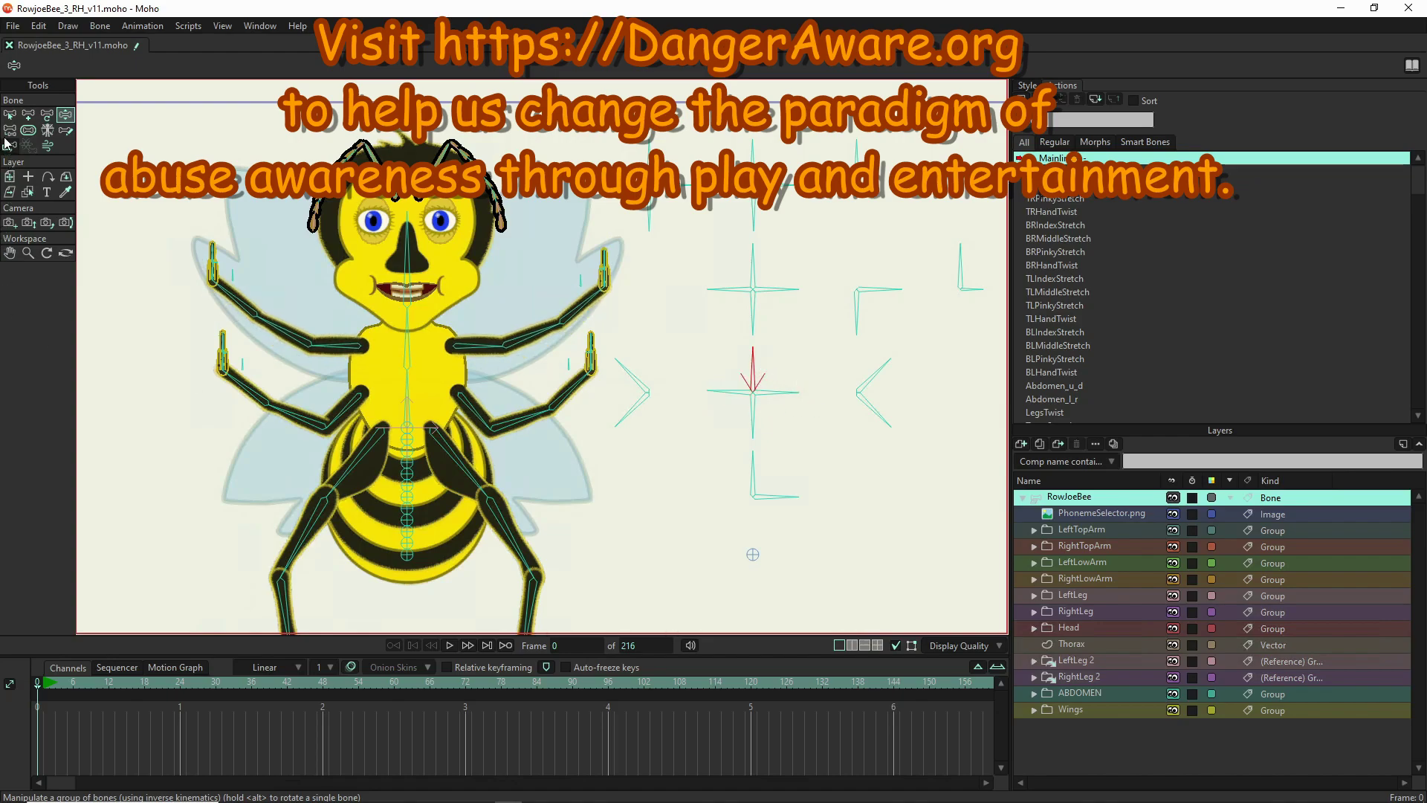
pyautogui.click(10, 115)
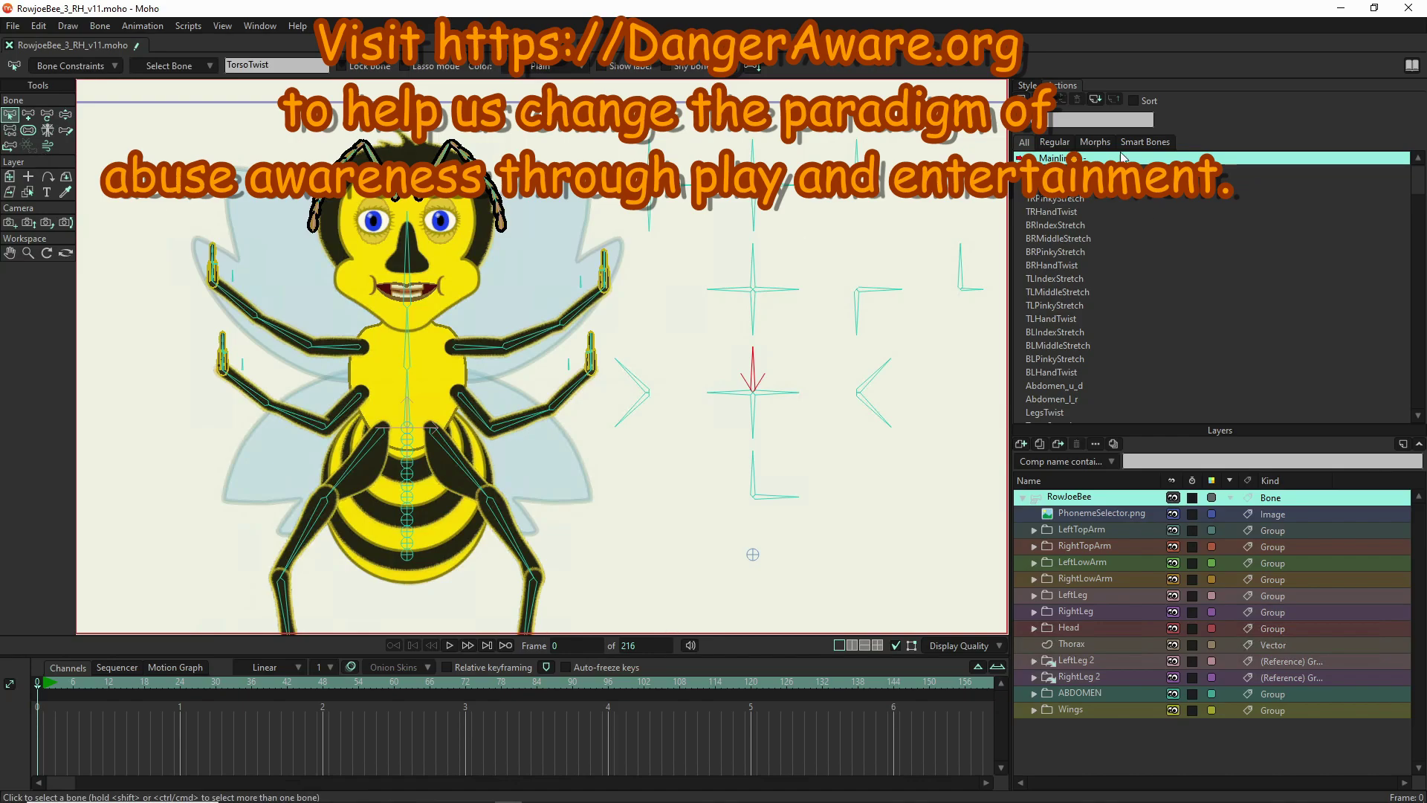
pyautogui.click(1033, 99)
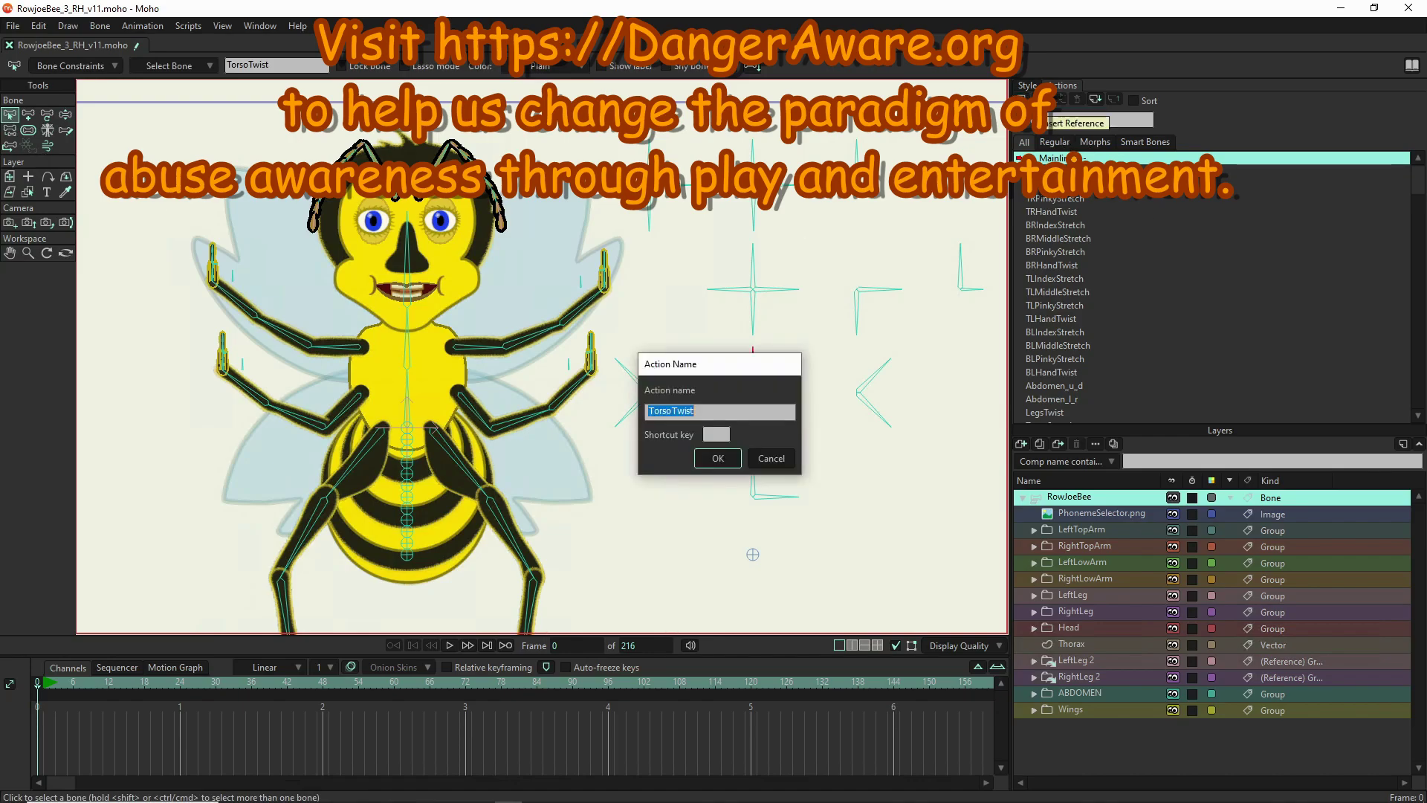
pyautogui.click(714, 459)
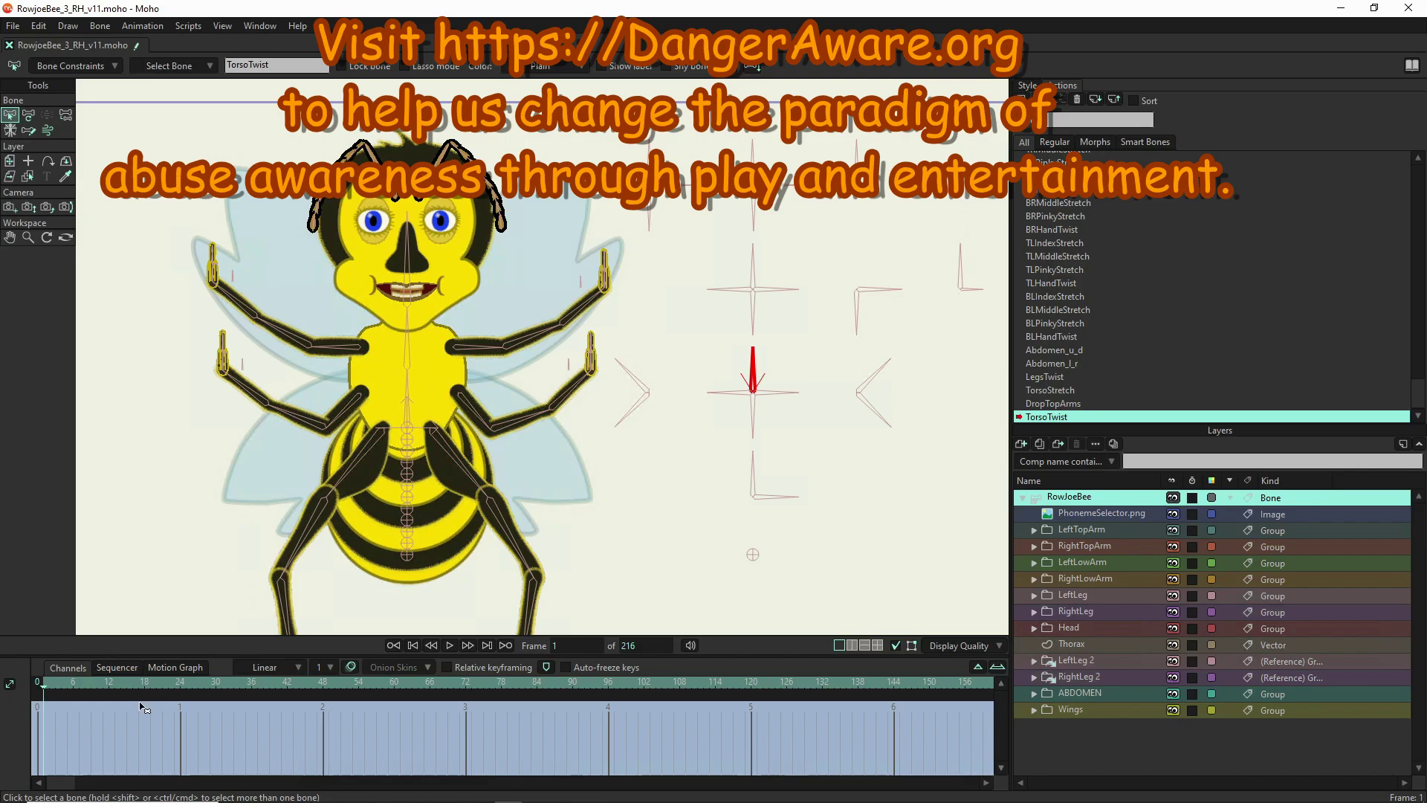
# - Key the TorsoTwist control bone rotated leftward to 122 degrees at frame 1 and rotated rightward at frame 64
pyautogui.click(28, 114)
pyautogui.moveTo(751, 377); pyautogui.dragTo(673, 395)
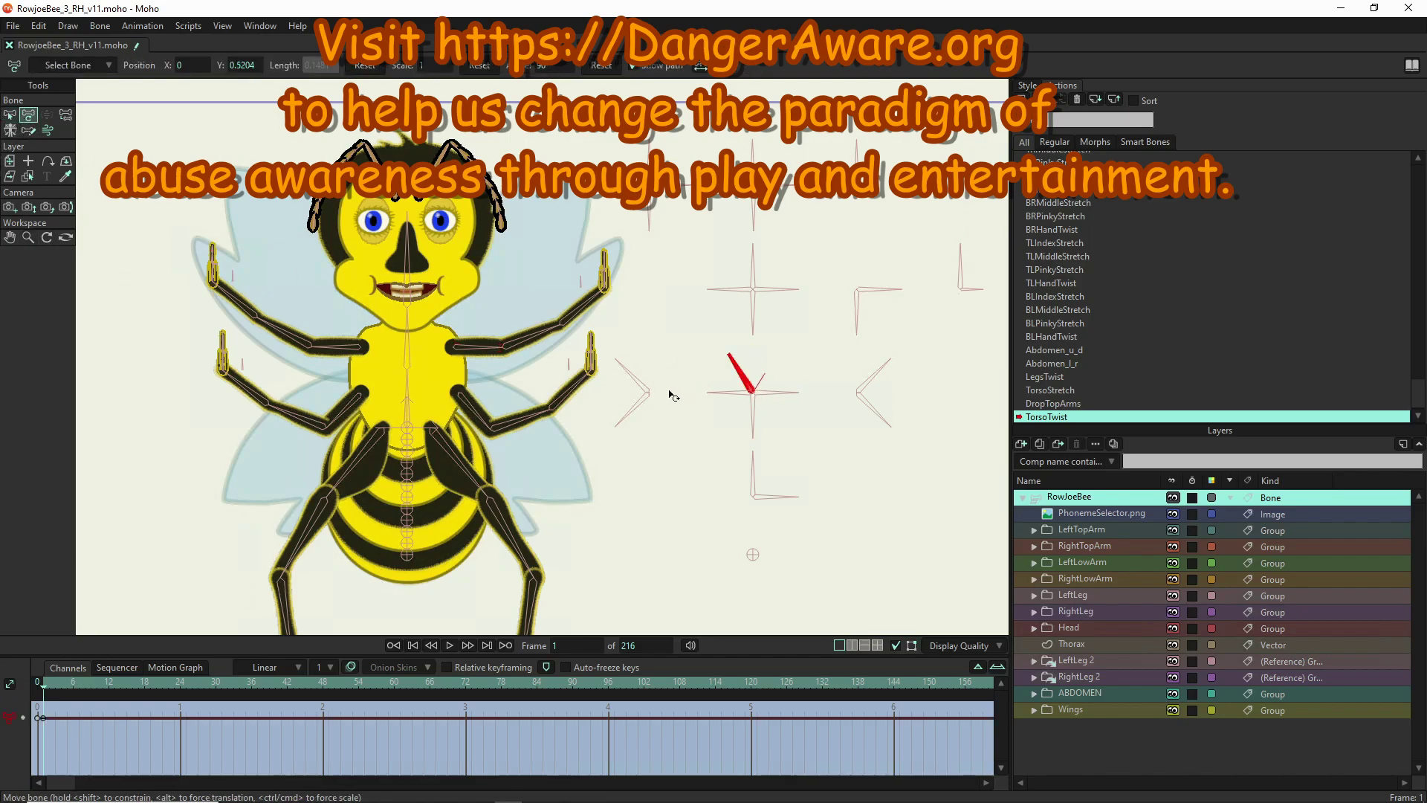
pyautogui.click(421, 688)
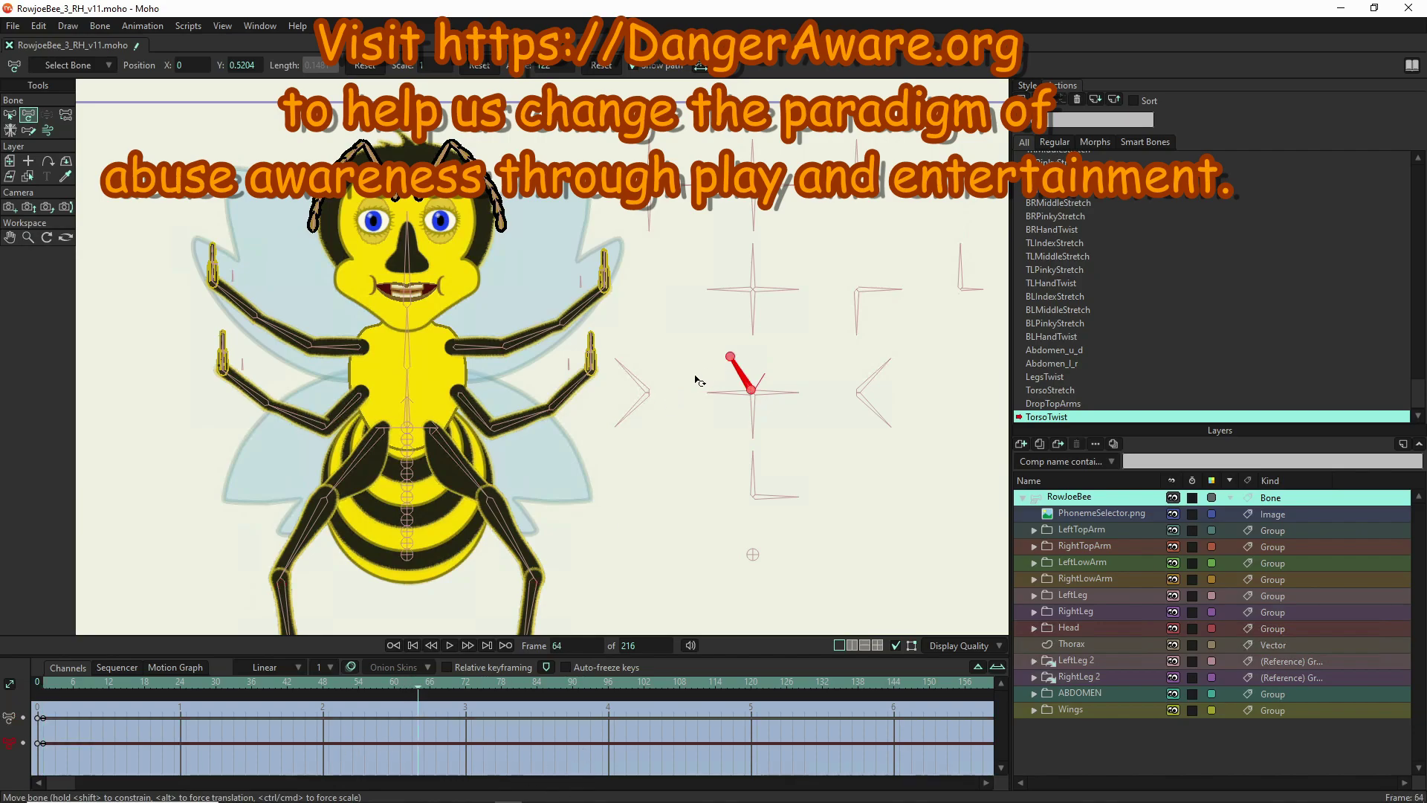
pyautogui.moveTo(742, 372); pyautogui.dragTo(779, 358)
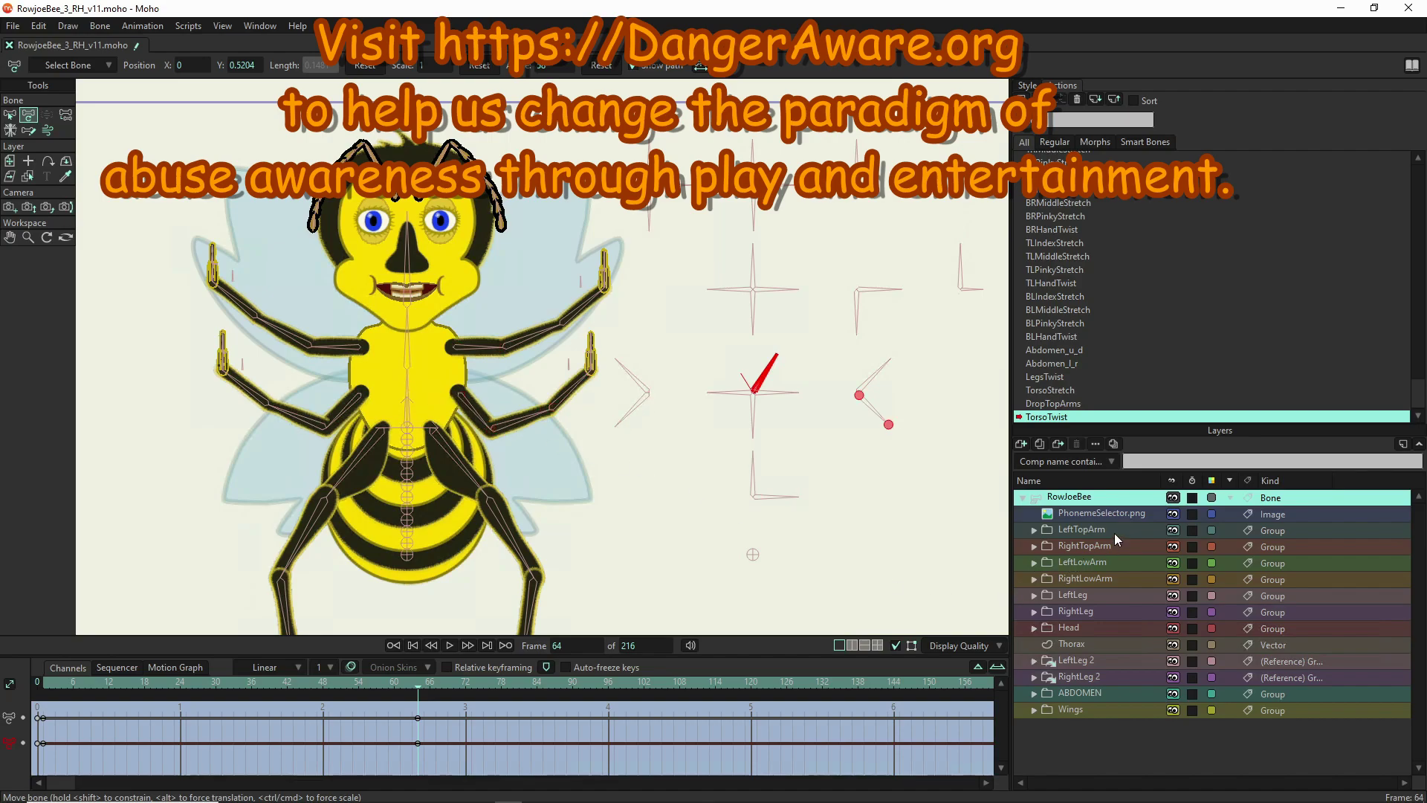
# - Reorder the LeftTopArm and LeftLowArm layers to sit directly below the Thorax layer at frame 64
pyautogui.click(1081, 530)
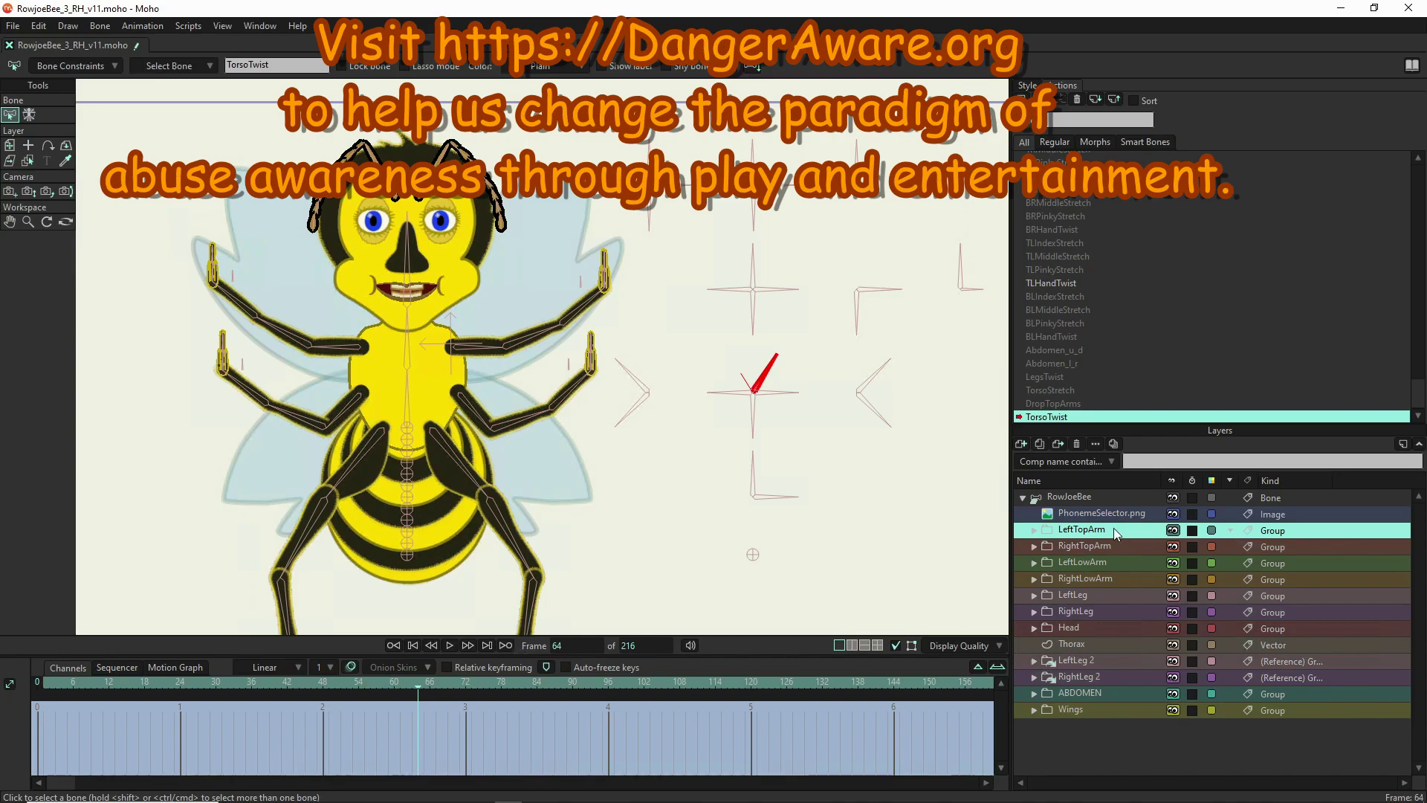
pyautogui.moveTo(1083, 531); pyautogui.dragTo(1088, 658)
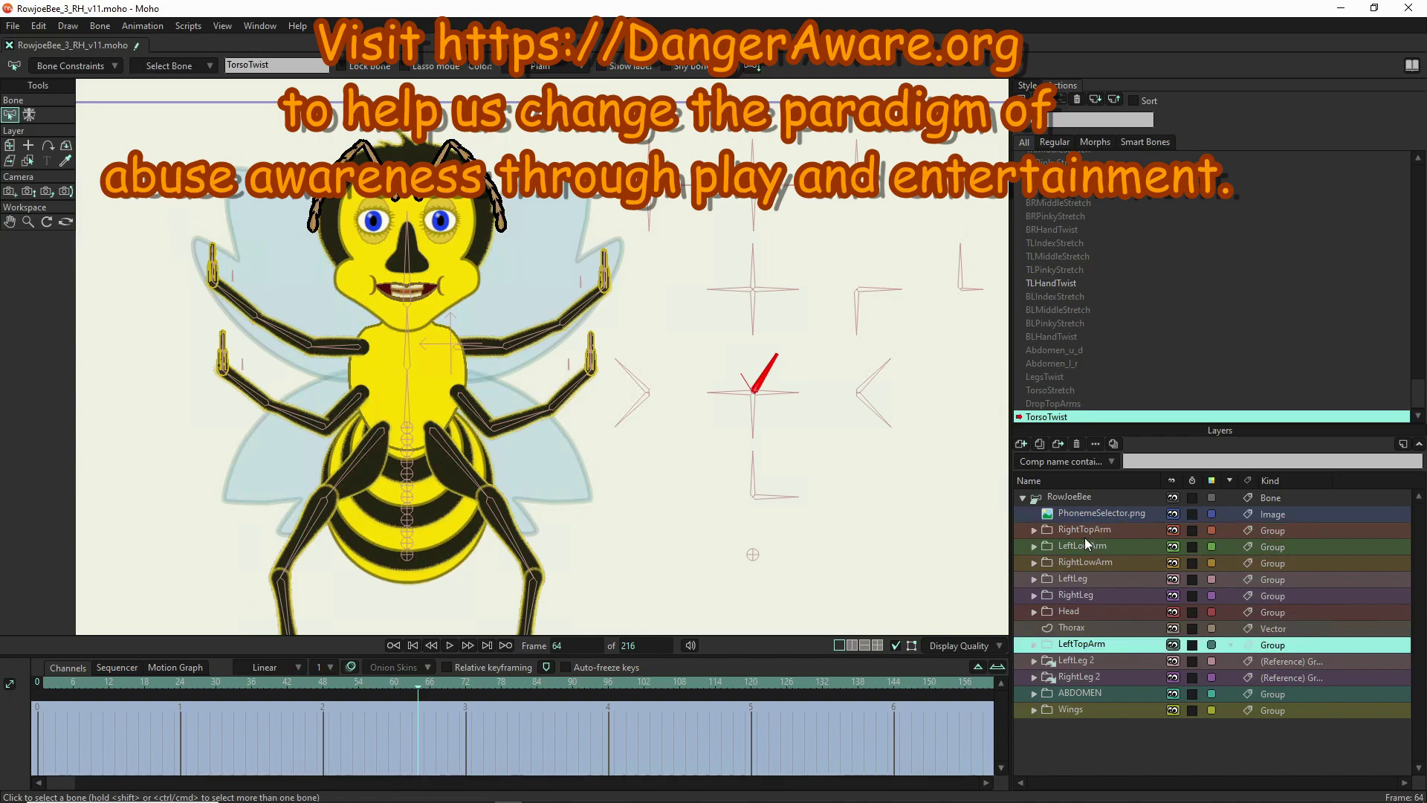
pyautogui.moveTo(1087, 544); pyautogui.dragTo(1088, 636)
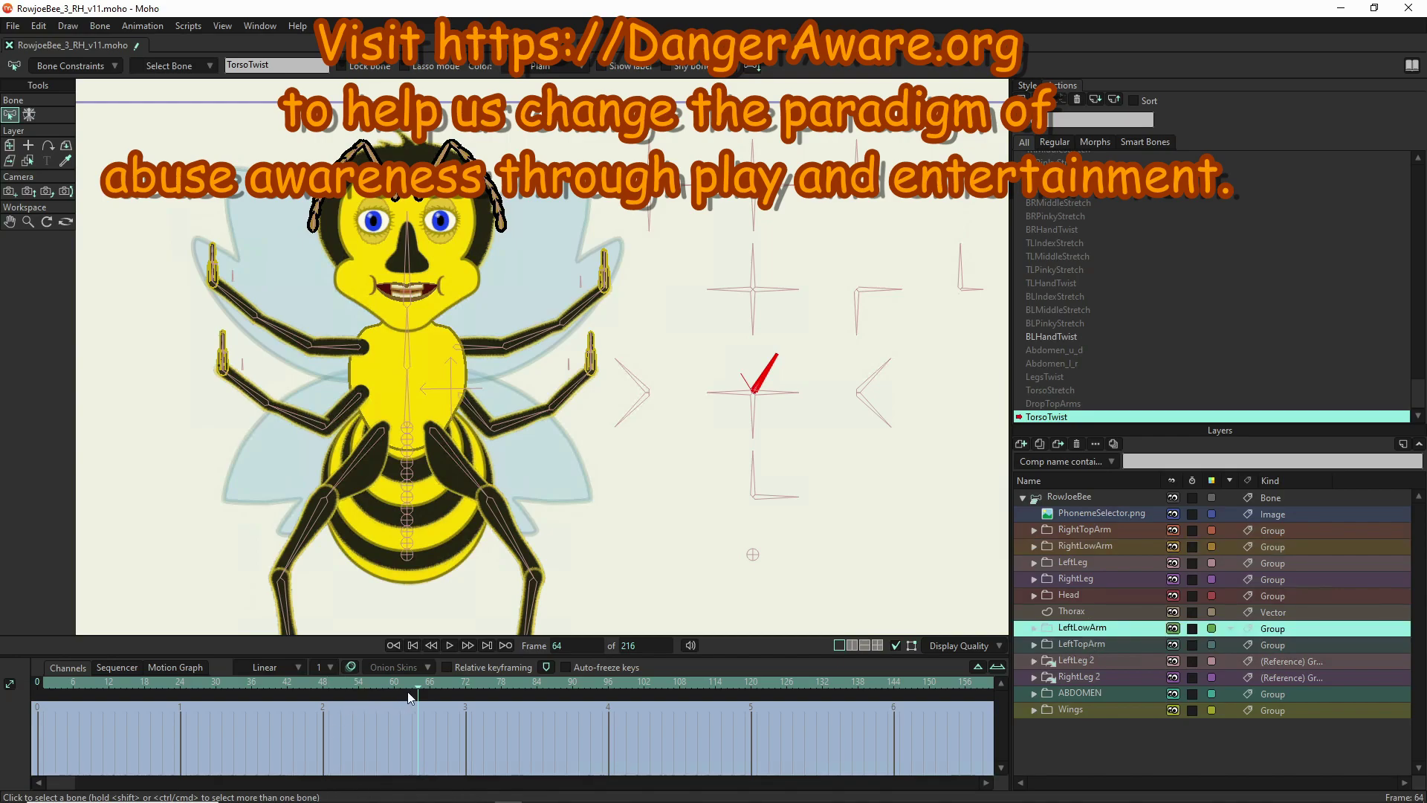
# - On the RowJoeBee layer, move the top left biceps bone outward to the torso's edge at frame 48
pyautogui.moveTo(390, 688); pyautogui.dragTo(321, 687)
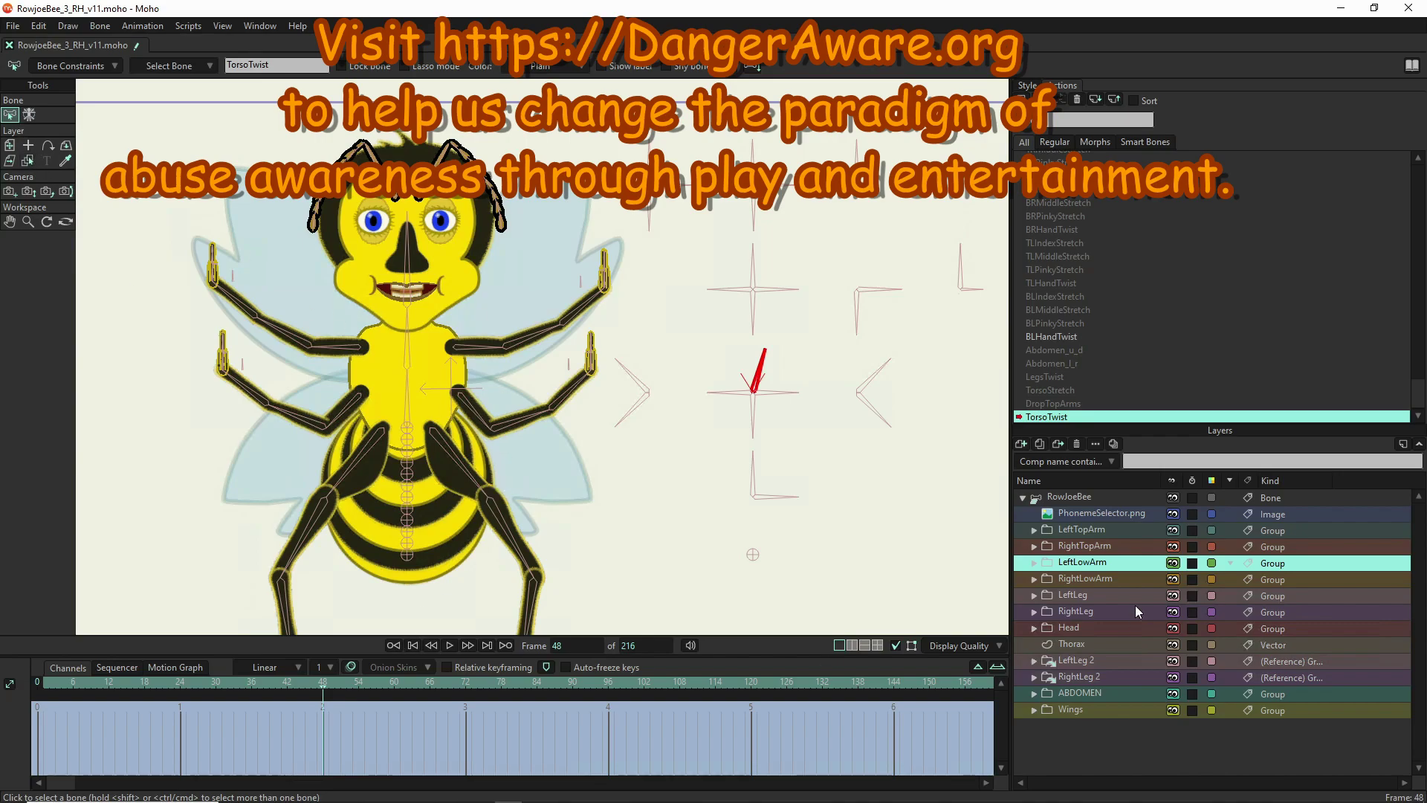
pyautogui.click(1064, 498)
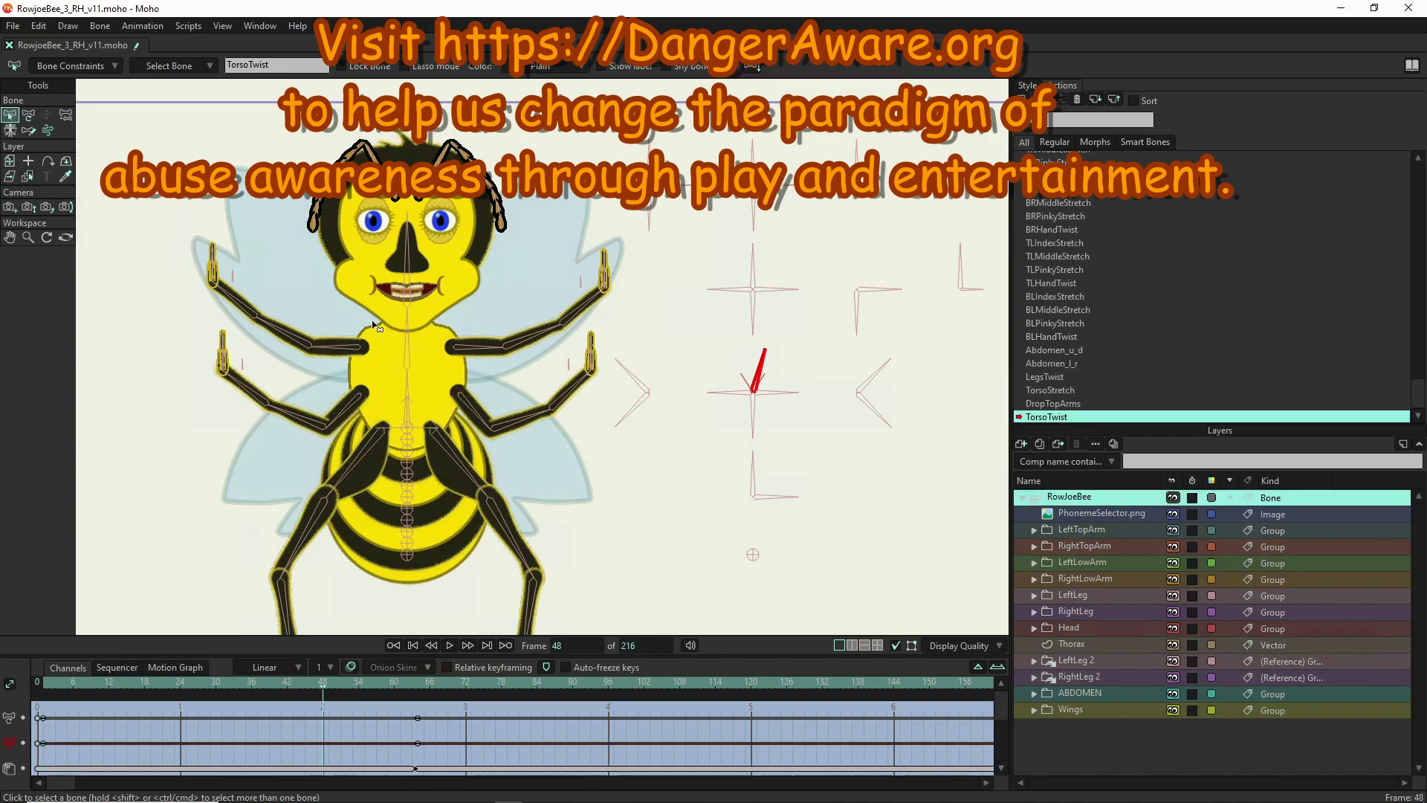
pyautogui.click(32, 116)
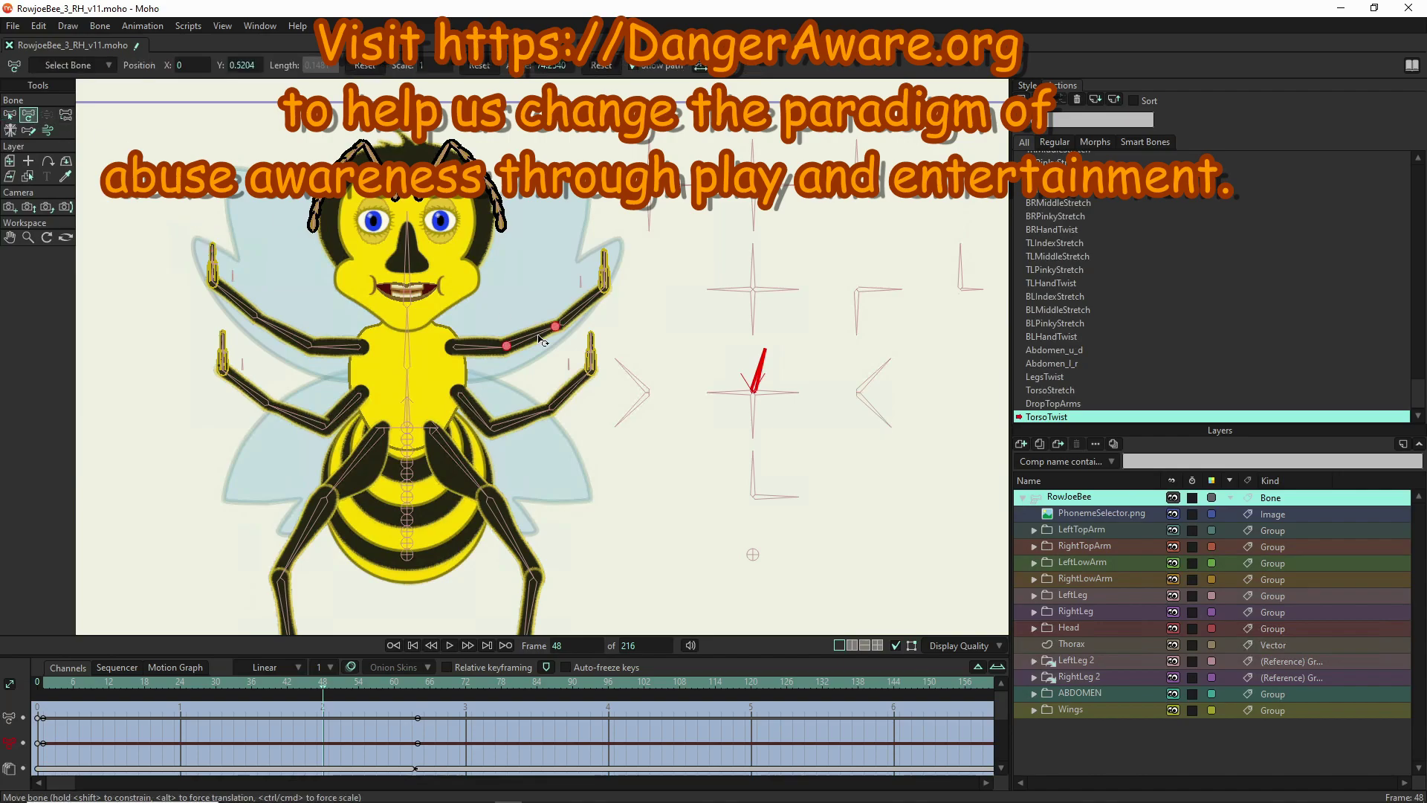
pyautogui.scroll(4, 457, 355)
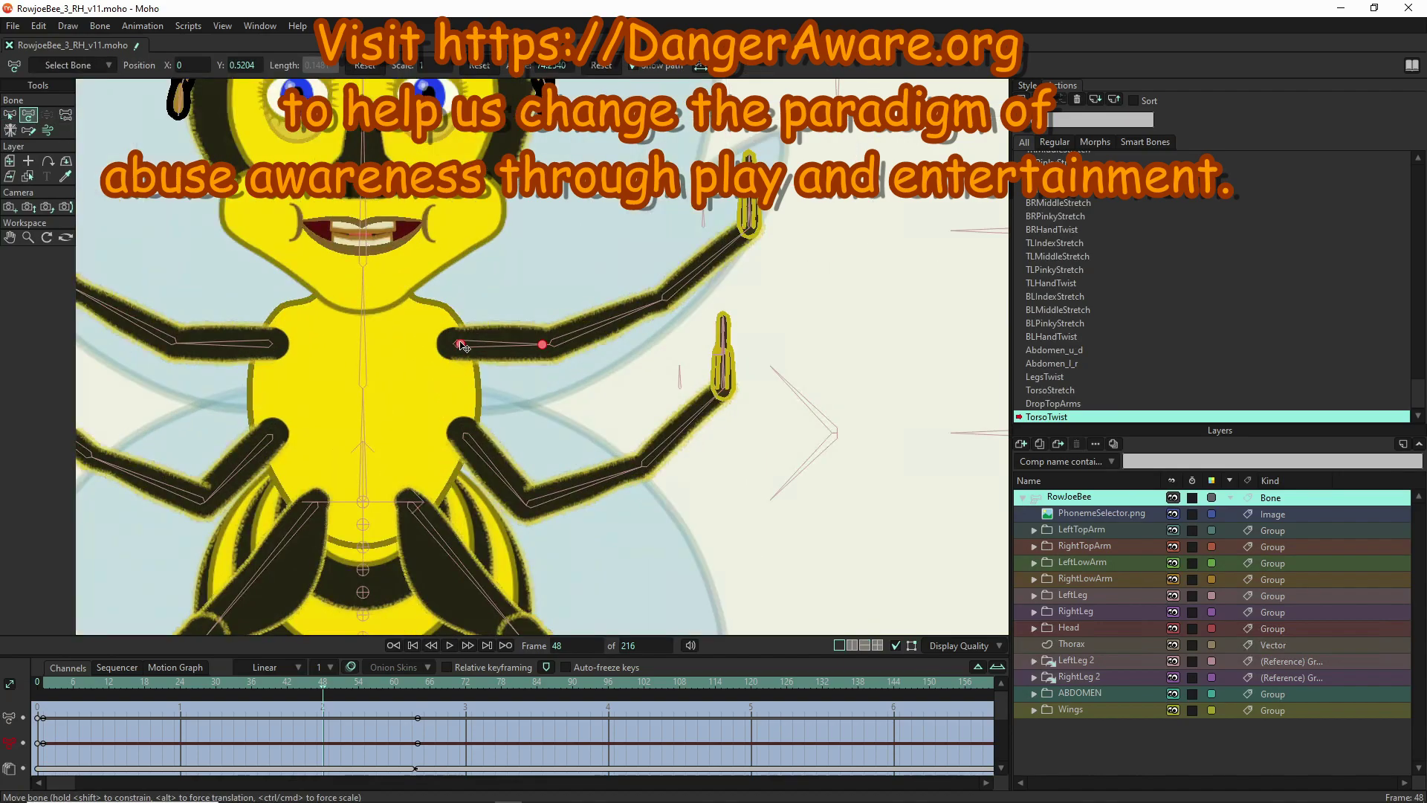
pyautogui.moveTo(462, 348); pyautogui.dragTo(491, 354)
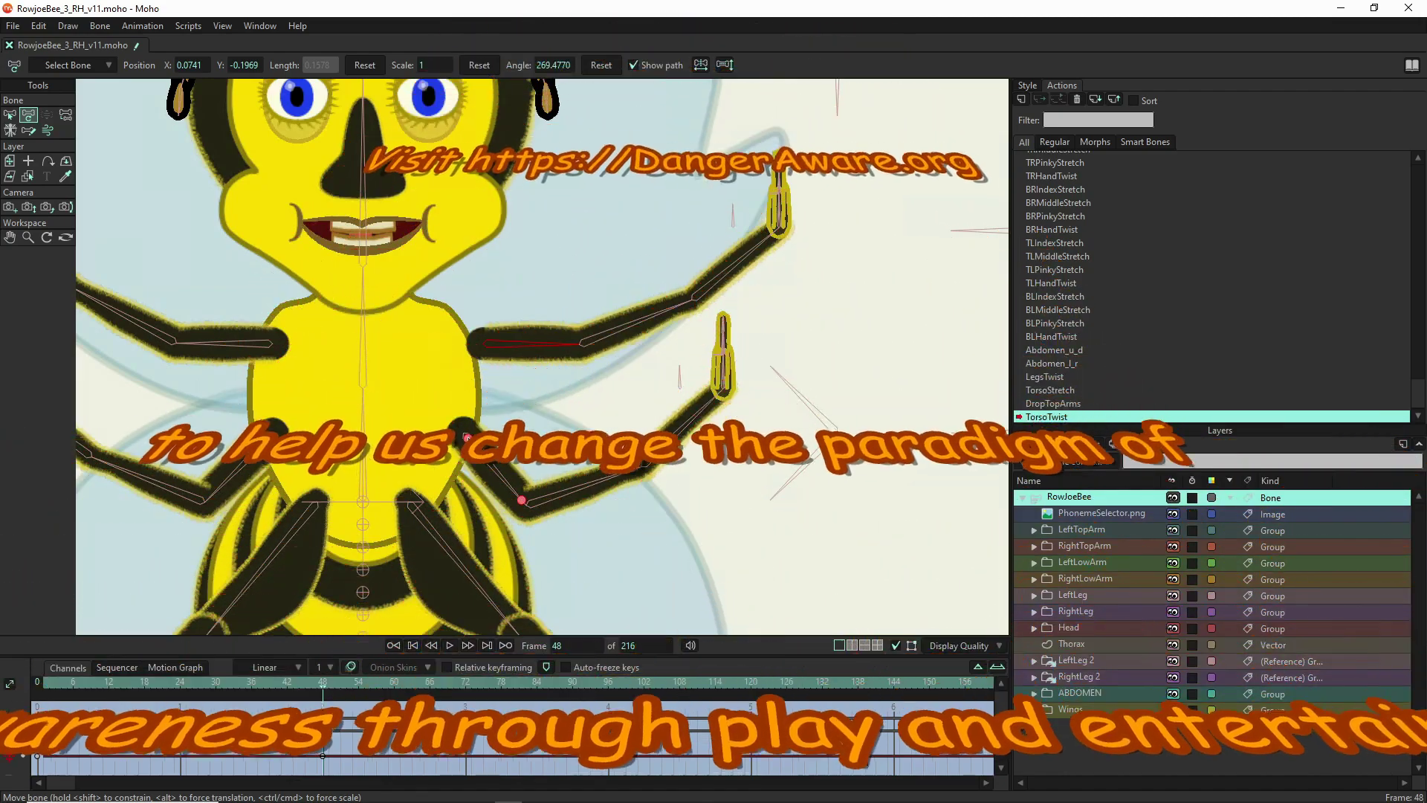
# - Move the LowLeftBiceps bone outward to the torso's edge at frame 48, undoing the accidental rotation
pyautogui.moveTo(473, 439); pyautogui.dragTo(480, 446)
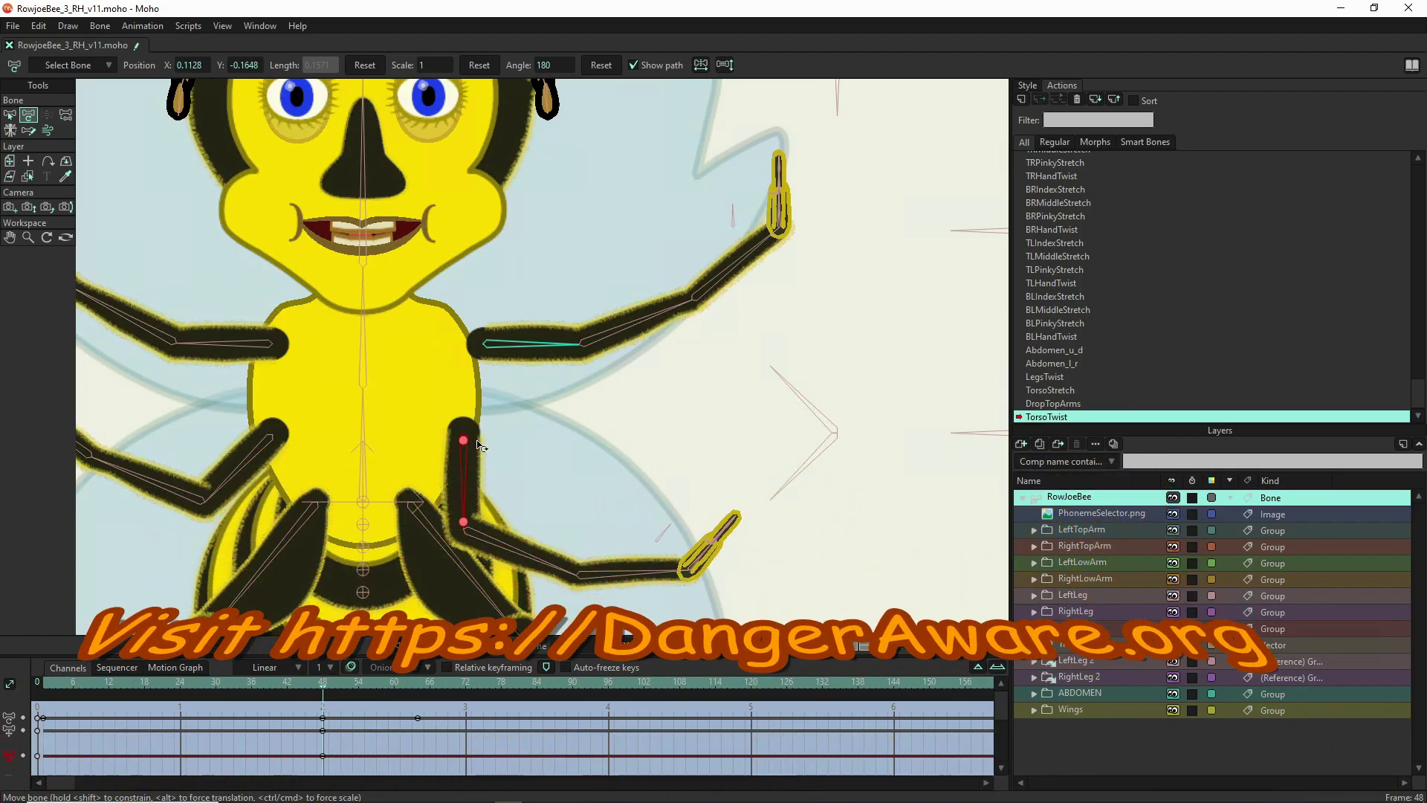
pyautogui.hotkey('ctrl', 'z')
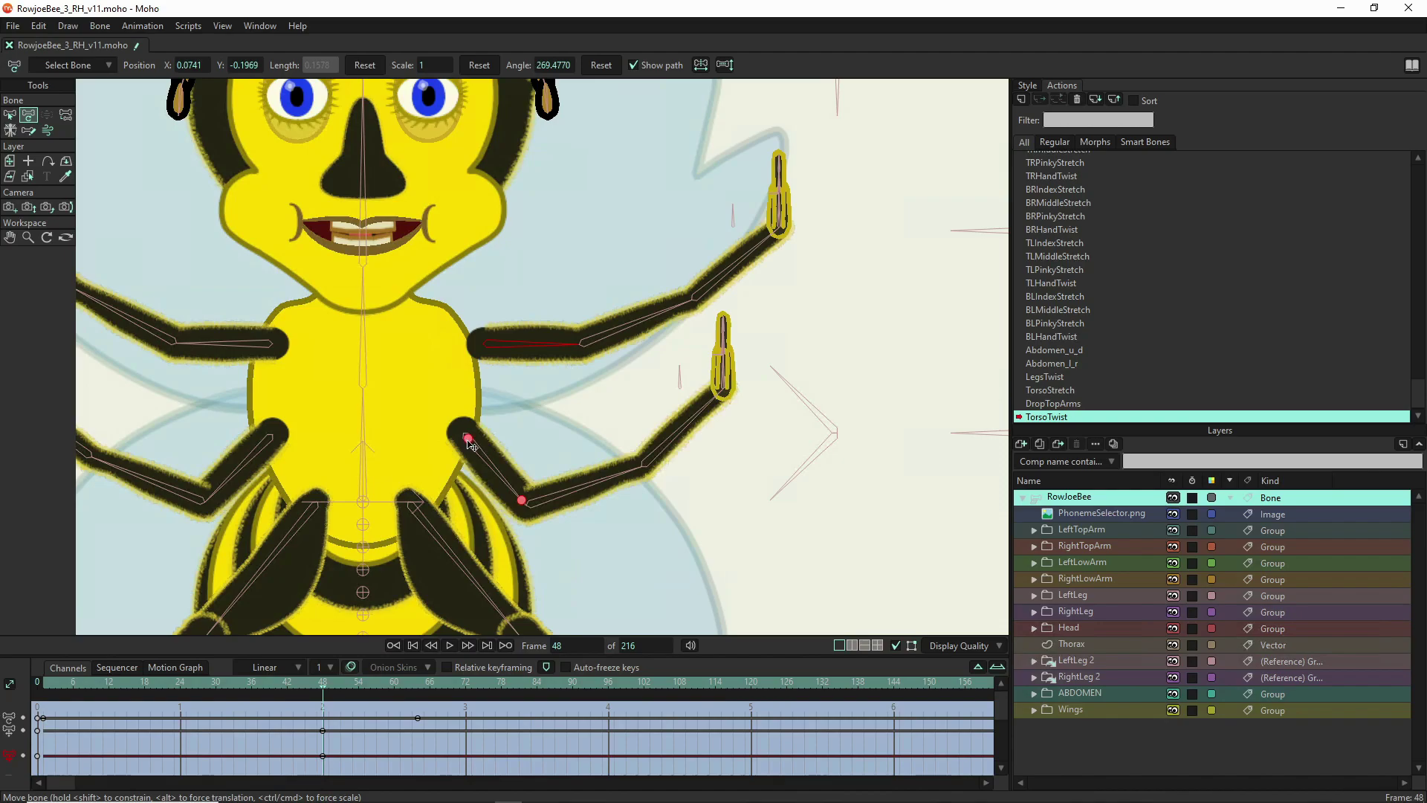
pyautogui.moveTo(468, 444); pyautogui.dragTo(497, 449)
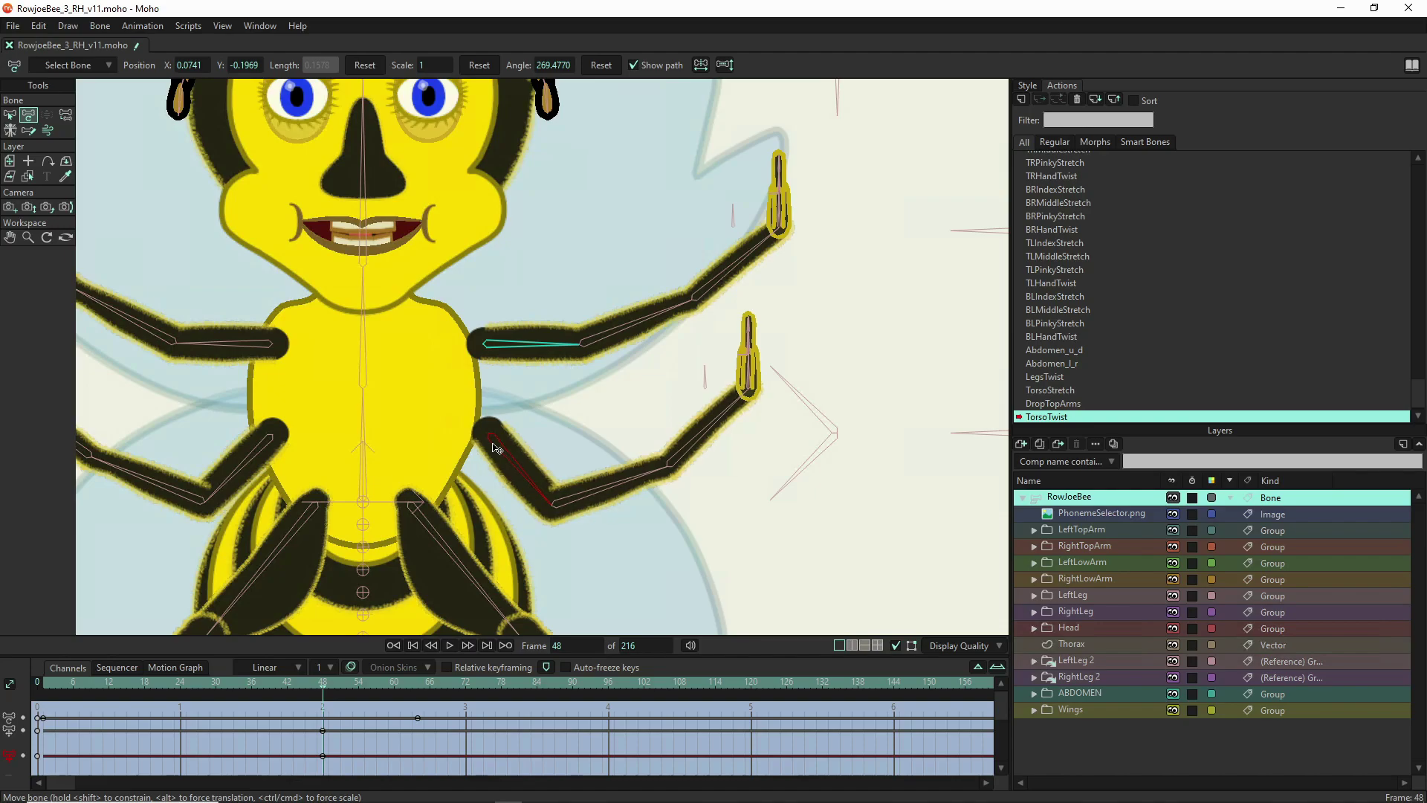
# - Select both left biceps bones at frame 65 and reset their position
pyautogui.click(319, 685)
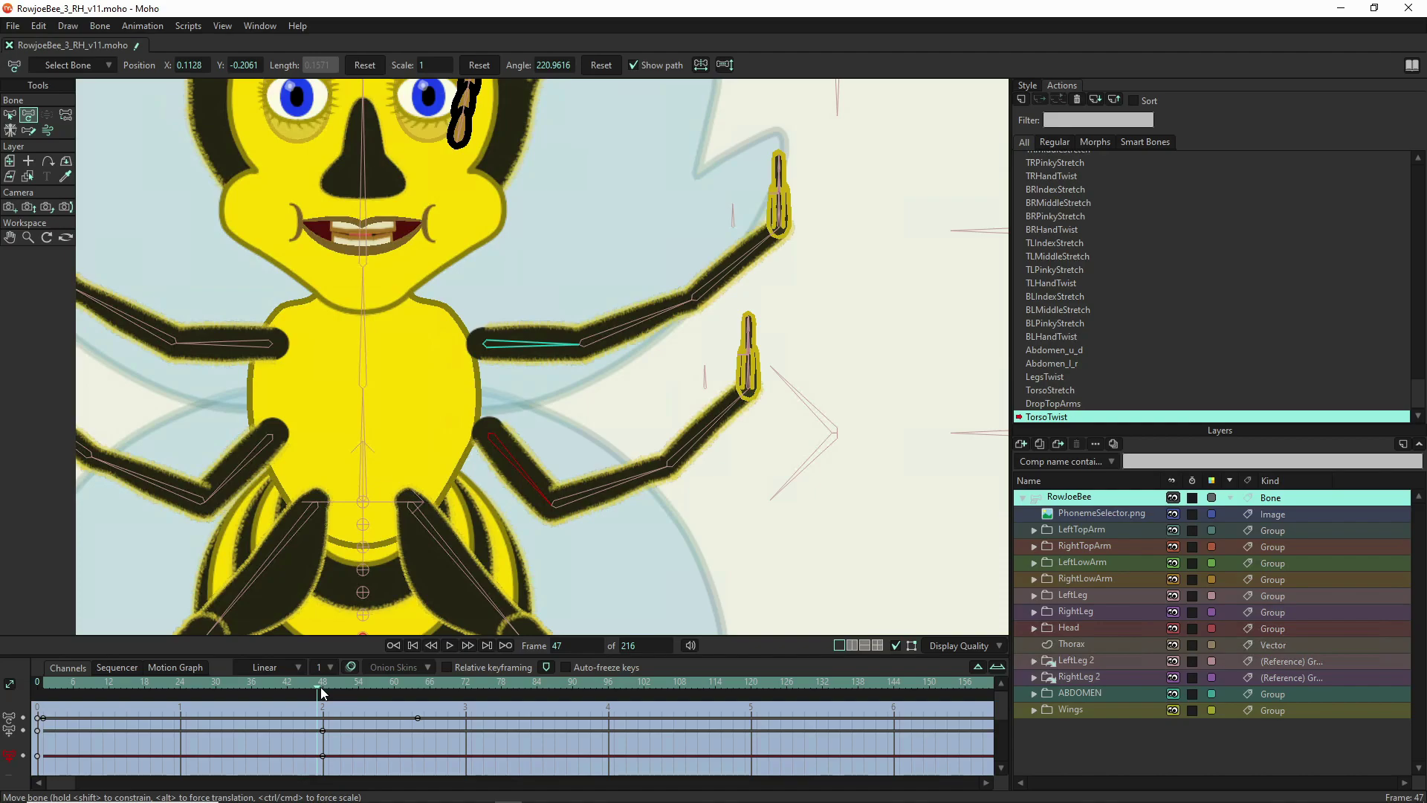
pyautogui.moveTo(317, 690); pyautogui.dragTo(423, 696)
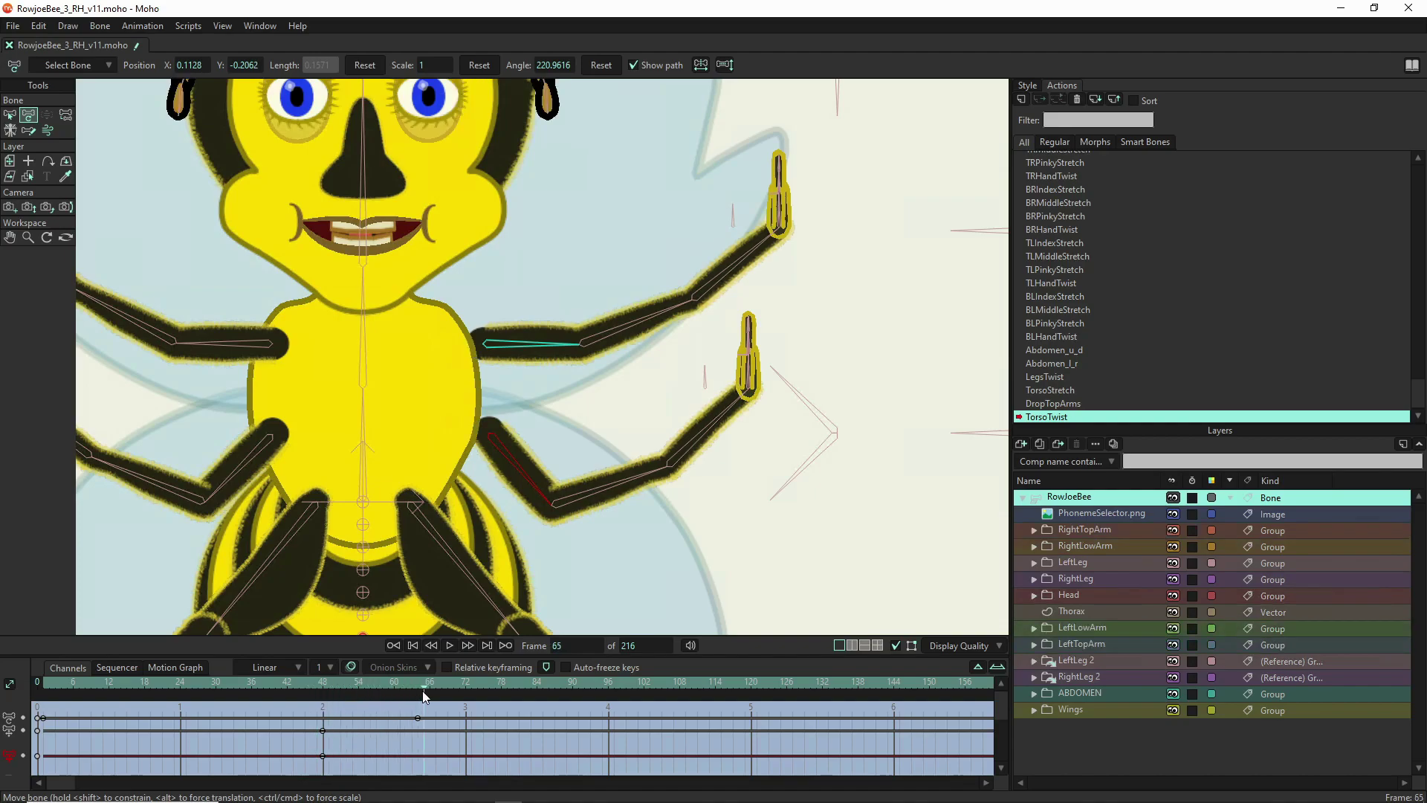
pyautogui.click(503, 447)
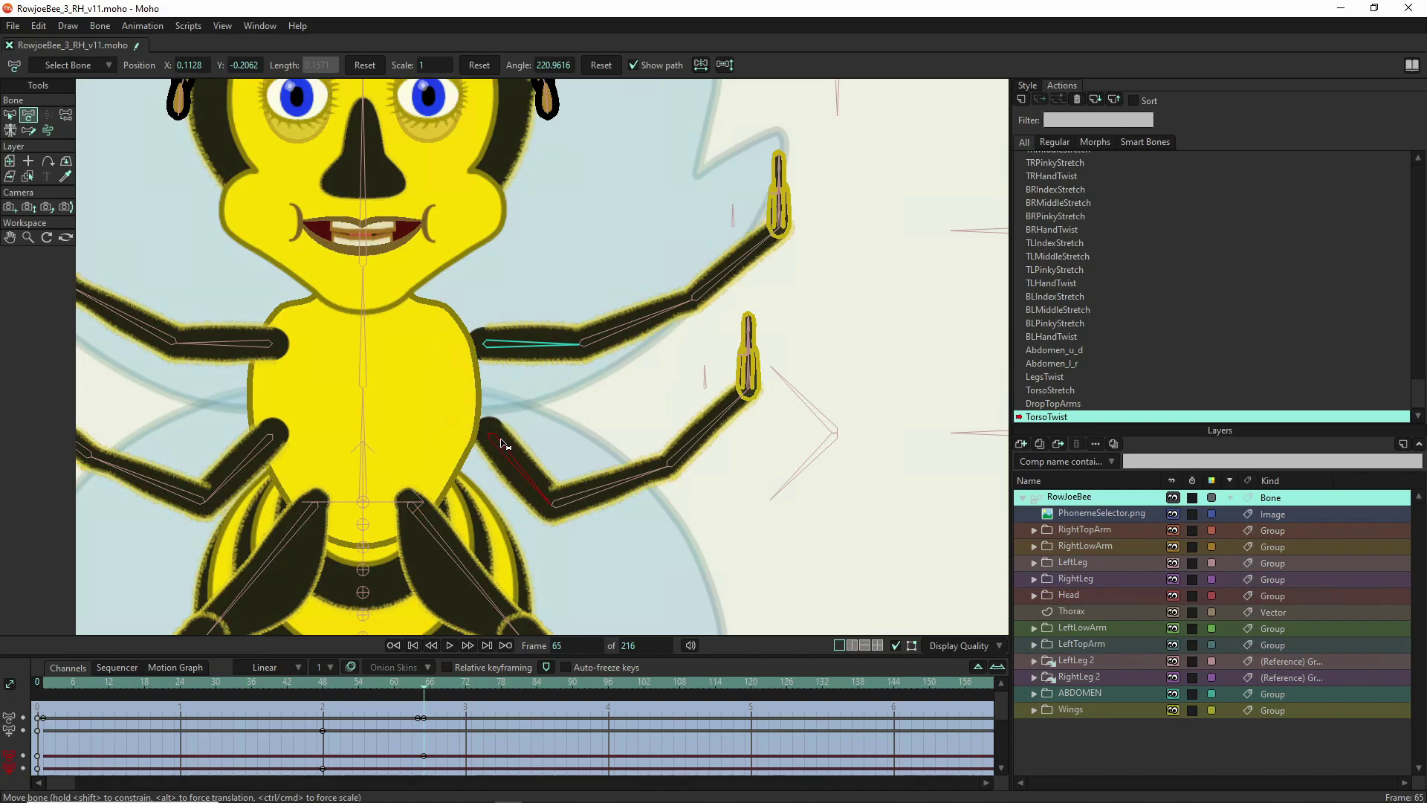
pyautogui.press('b')
pyautogui.keyDown('shift'); pyautogui.click(510, 347); pyautogui.keyUp('shift')
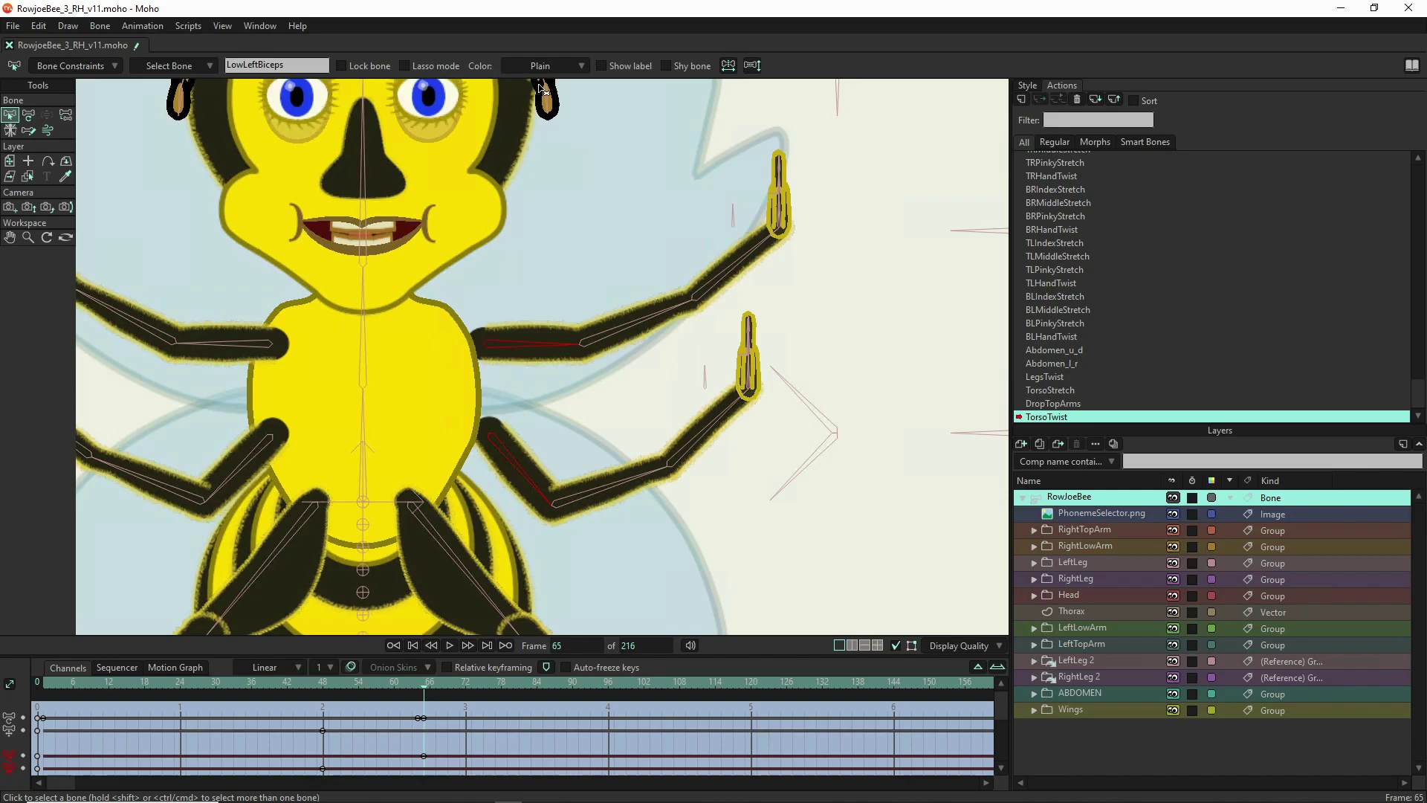
pyautogui.click(28, 114)
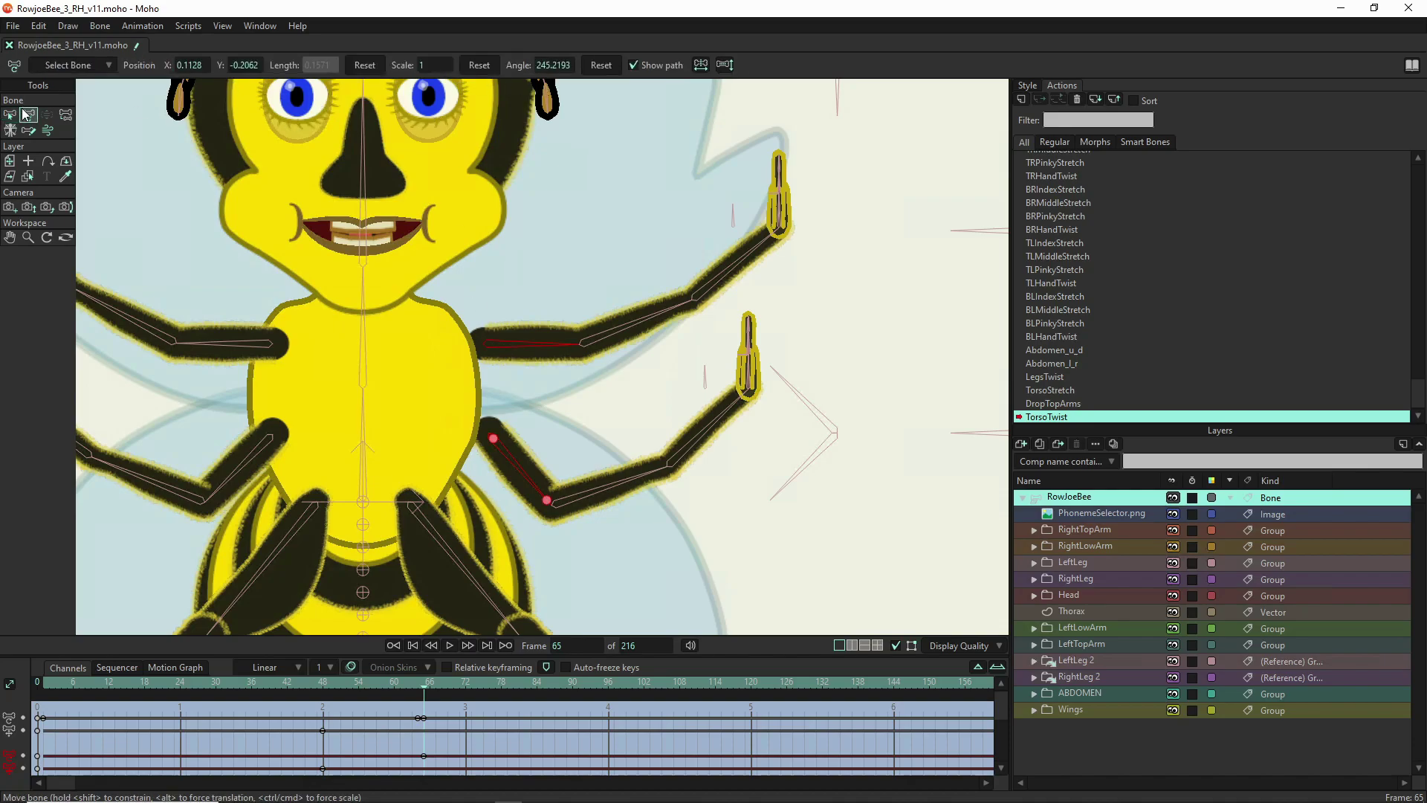
pyautogui.click(370, 65)
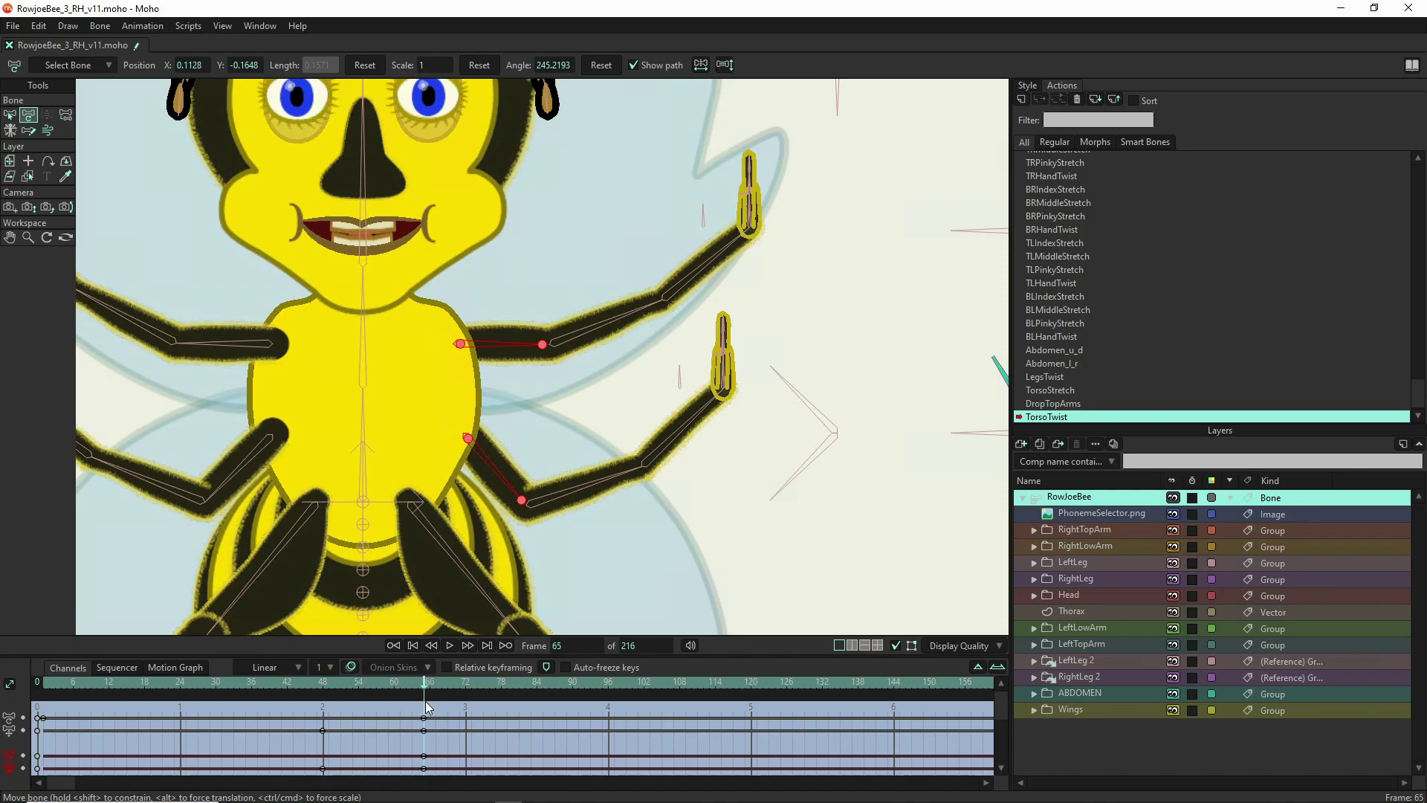
# - At frame 48, reorder the LeftLowArm and LeftTopArm layers to sit directly below the Thorax layer
pyautogui.moveTo(425, 690); pyautogui.dragTo(326, 686)
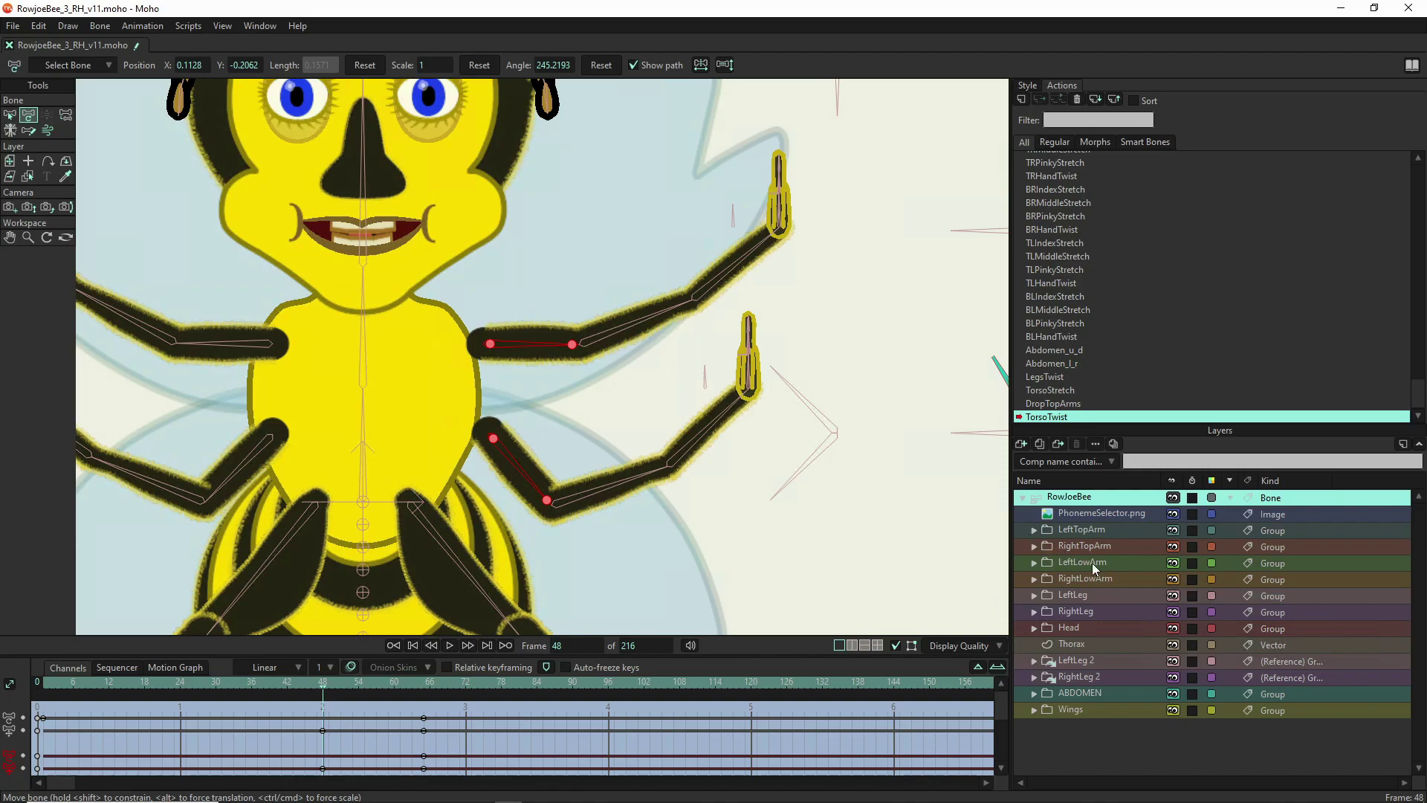
pyautogui.moveTo(1090, 565); pyautogui.dragTo(1087, 654)
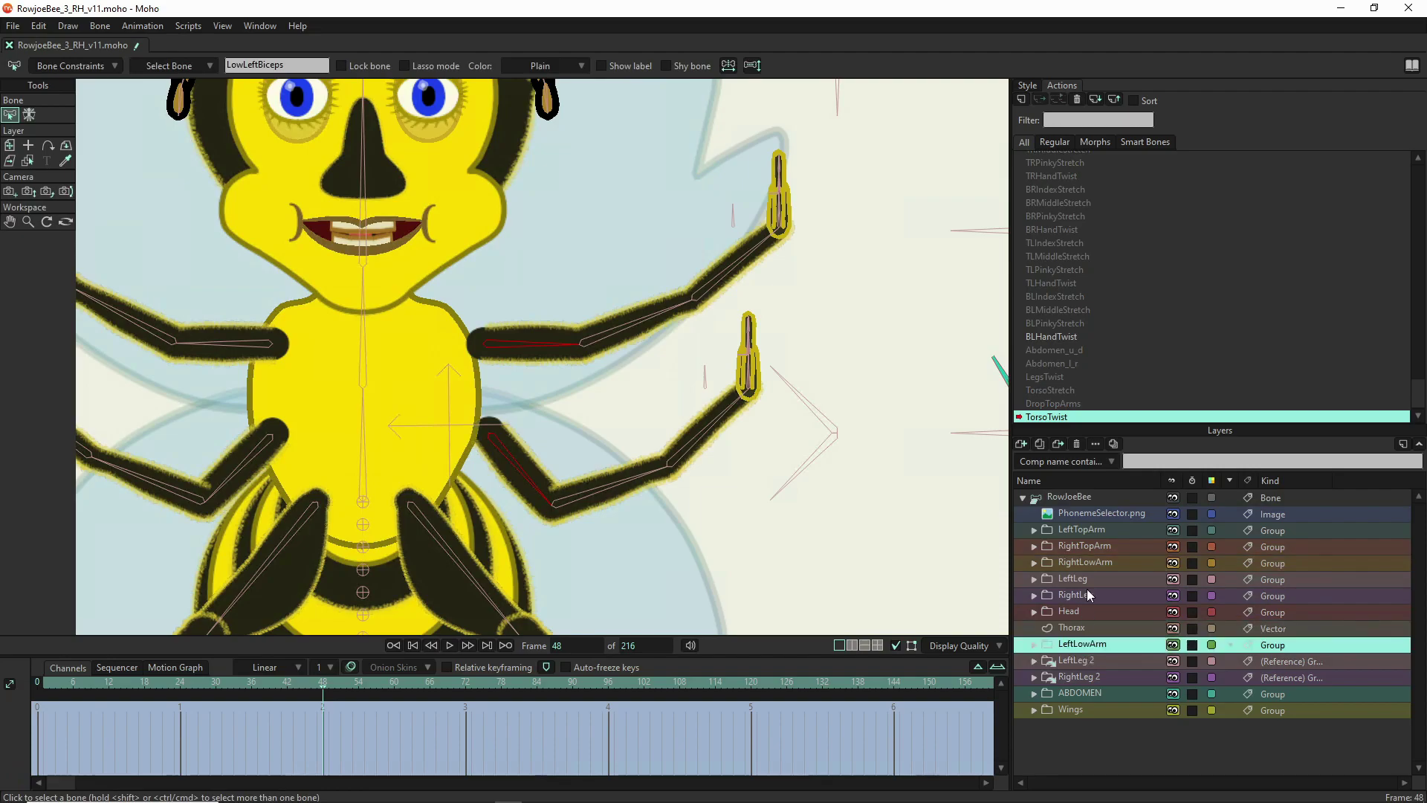
pyautogui.moveTo(1086, 529); pyautogui.dragTo(1081, 635)
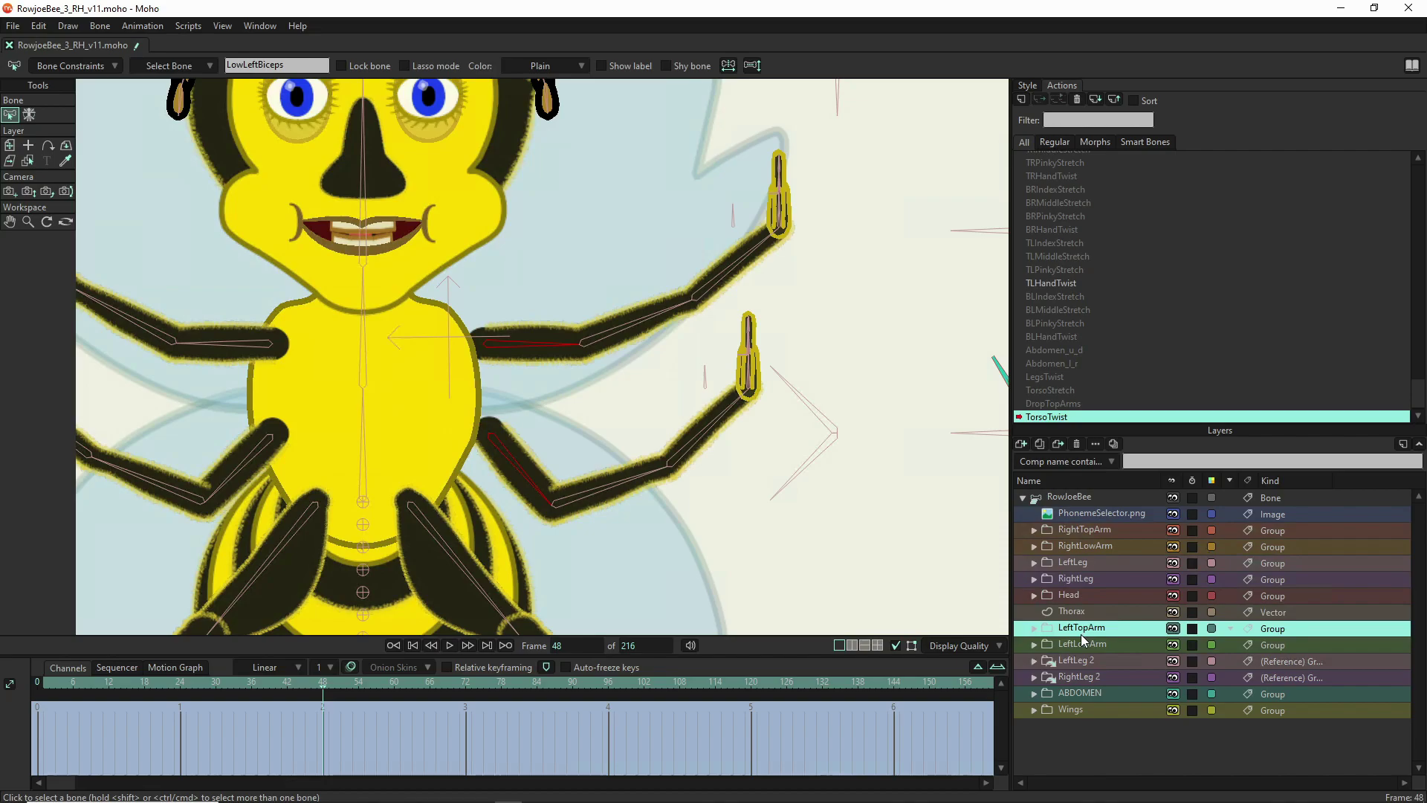
# - On the RowJoeBee layer, reset the position, scale and angle of both left biceps bones at frame 32
pyautogui.moveTo(327, 690); pyautogui.dragTo(225, 685)
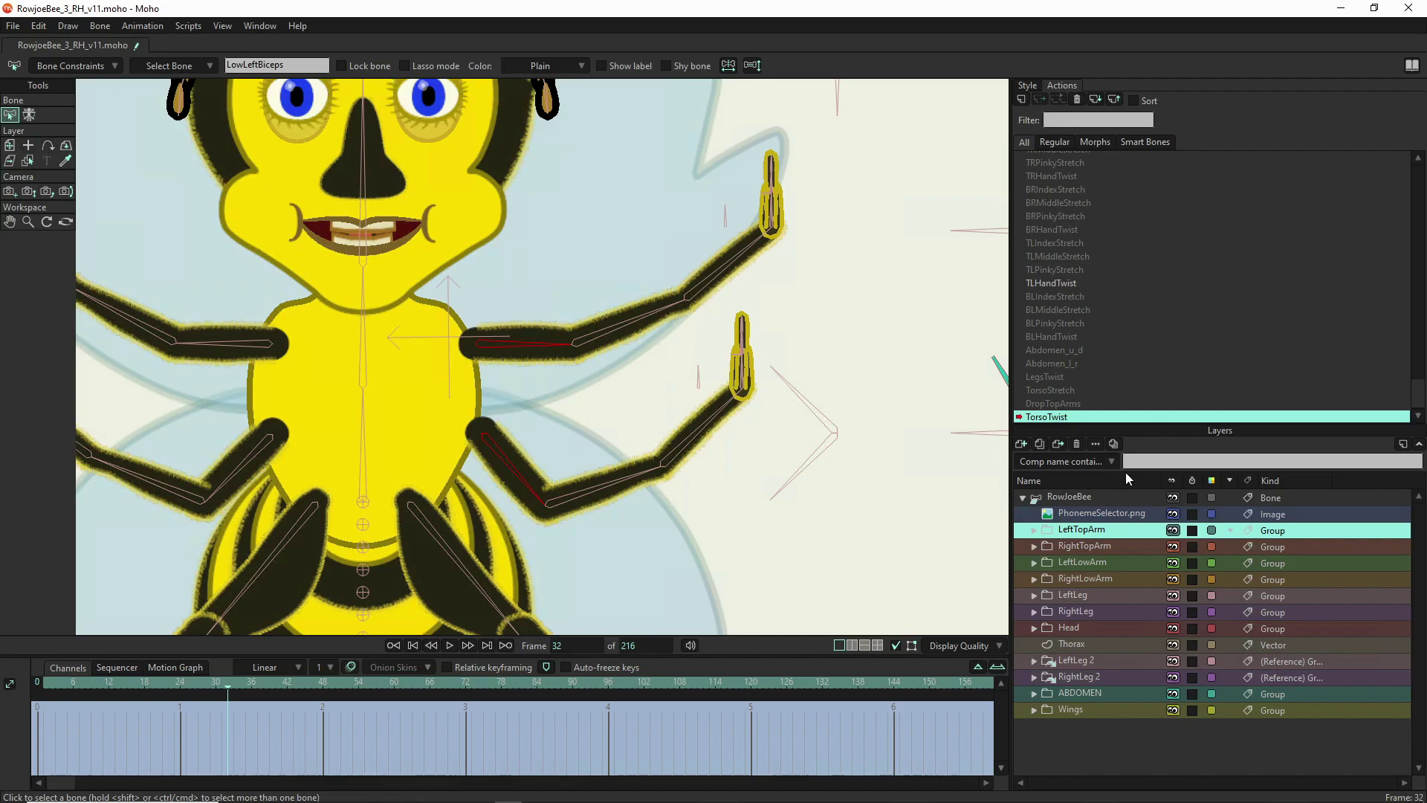
pyautogui.click(1068, 497)
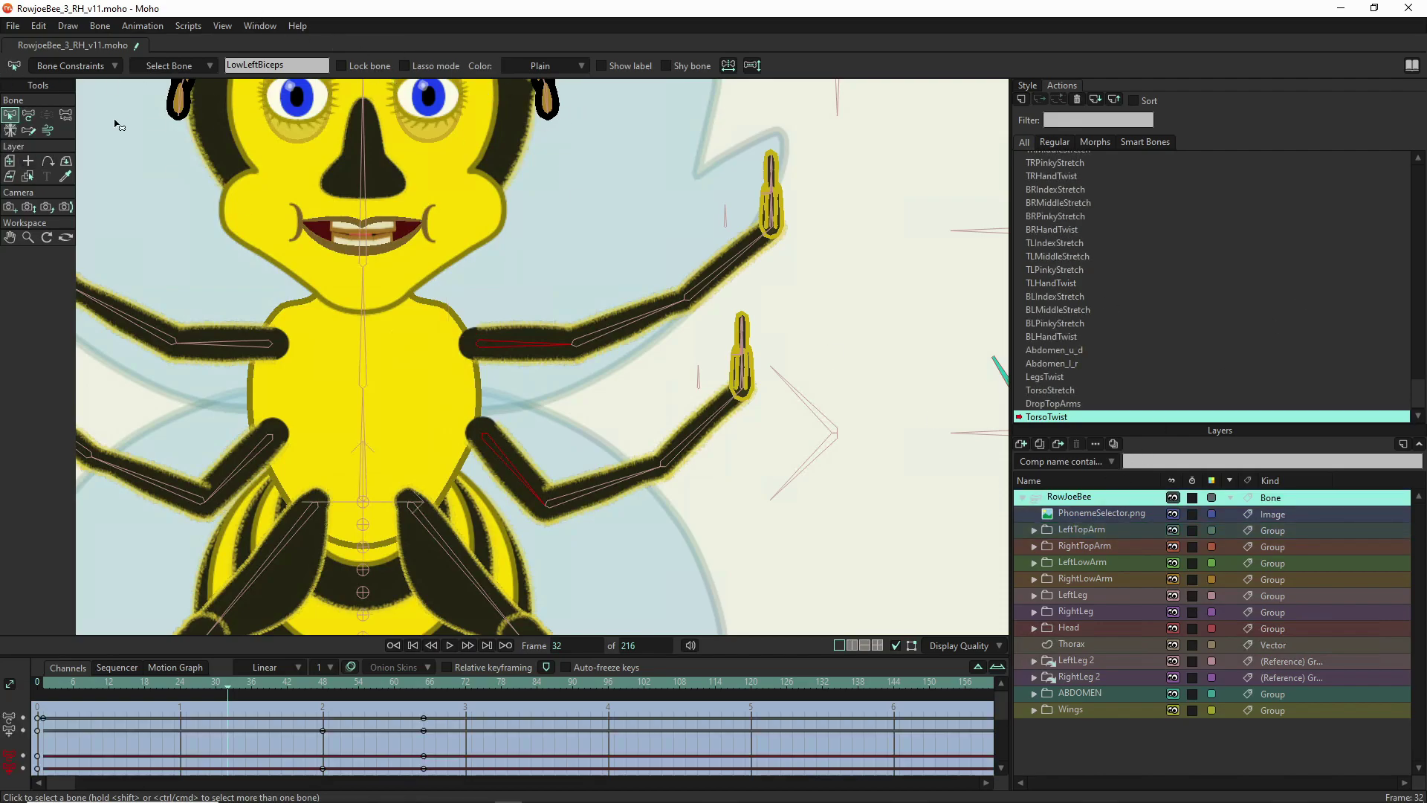
pyautogui.click(27, 116)
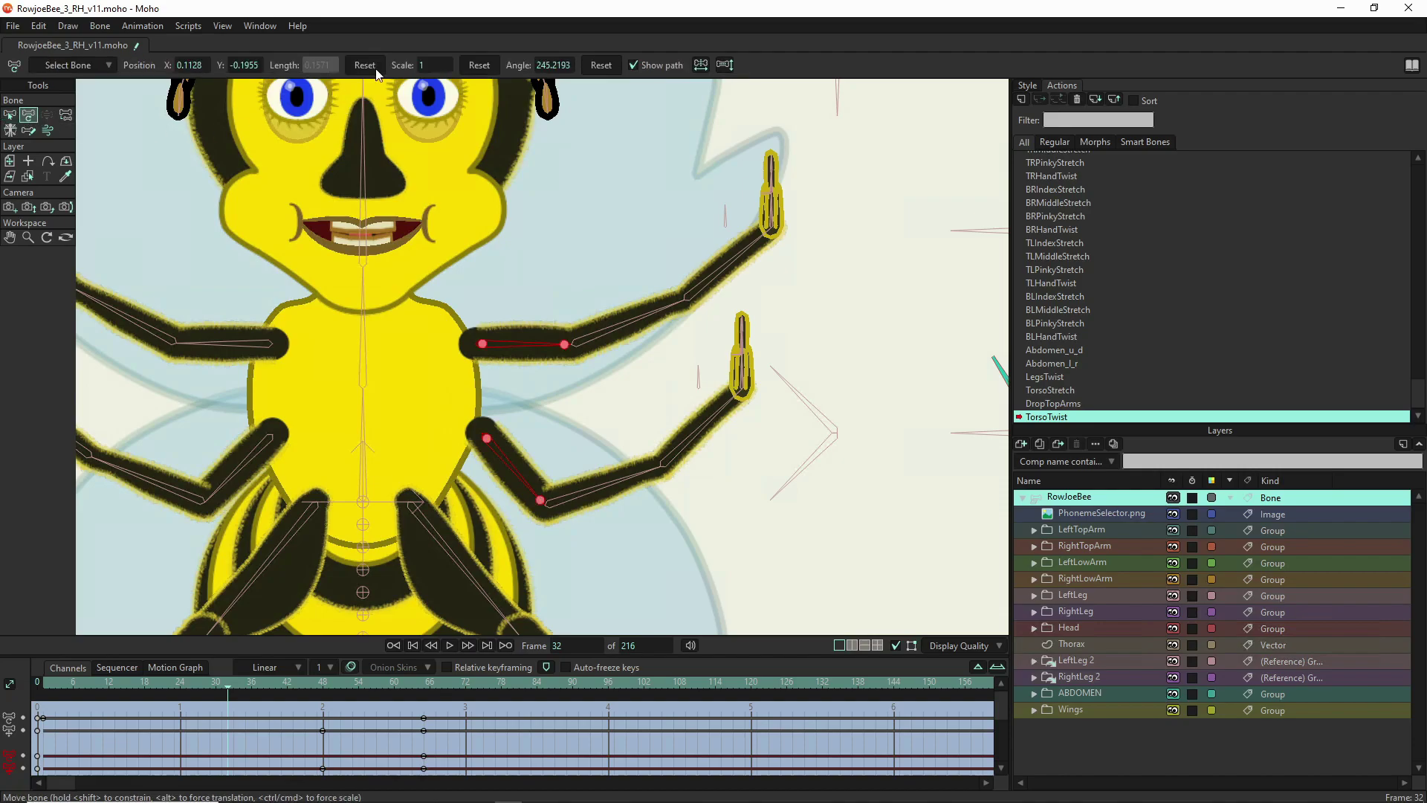
pyautogui.click(363, 64)
pyautogui.click(479, 64)
pyautogui.click(595, 66)
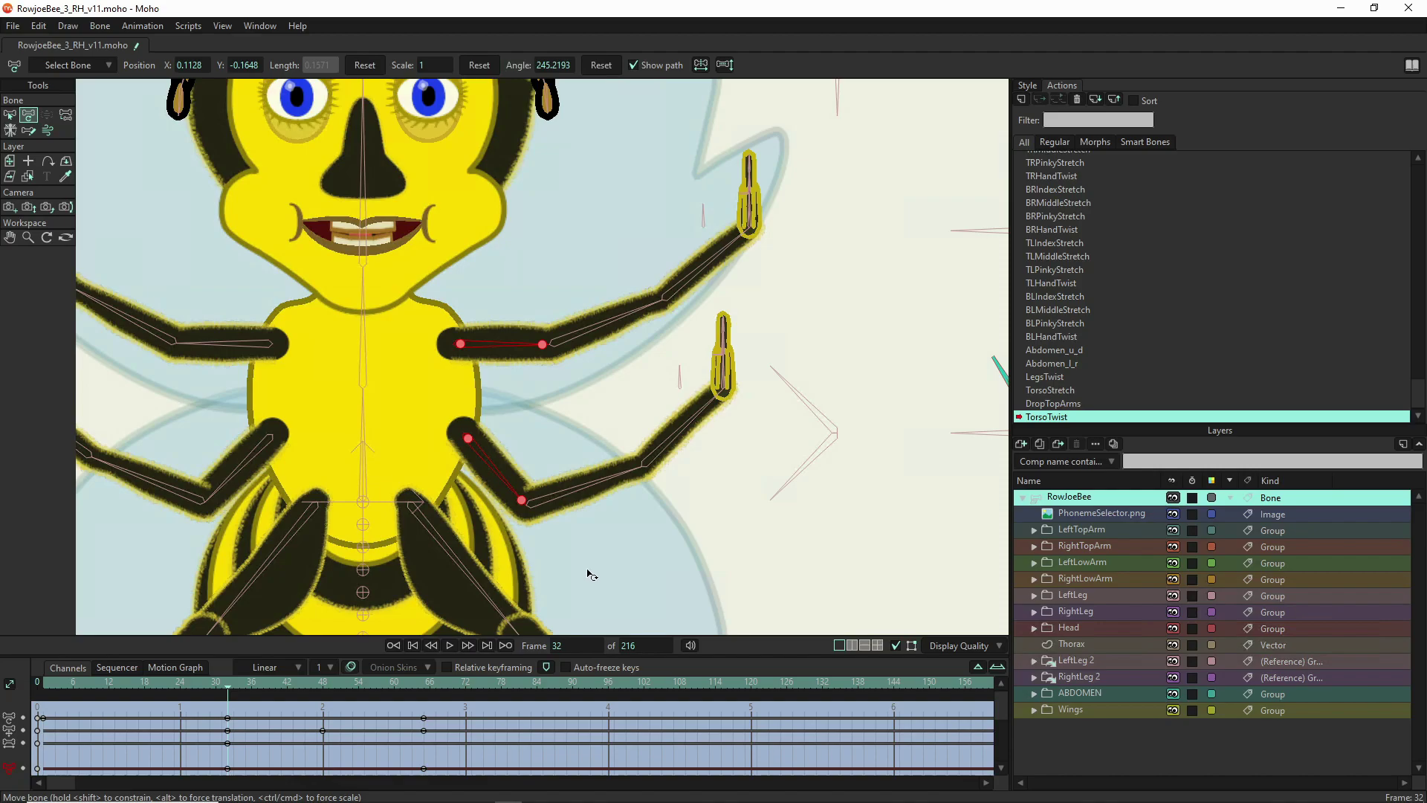
# - At frame 1, move both left biceps bones inward near the torso's centre line, to about Y -0.044
pyautogui.click(222, 690)
pyautogui.moveTo(110, 690); pyautogui.dragTo(45, 693)
pyautogui.moveTo(462, 346); pyautogui.dragTo(399, 356)
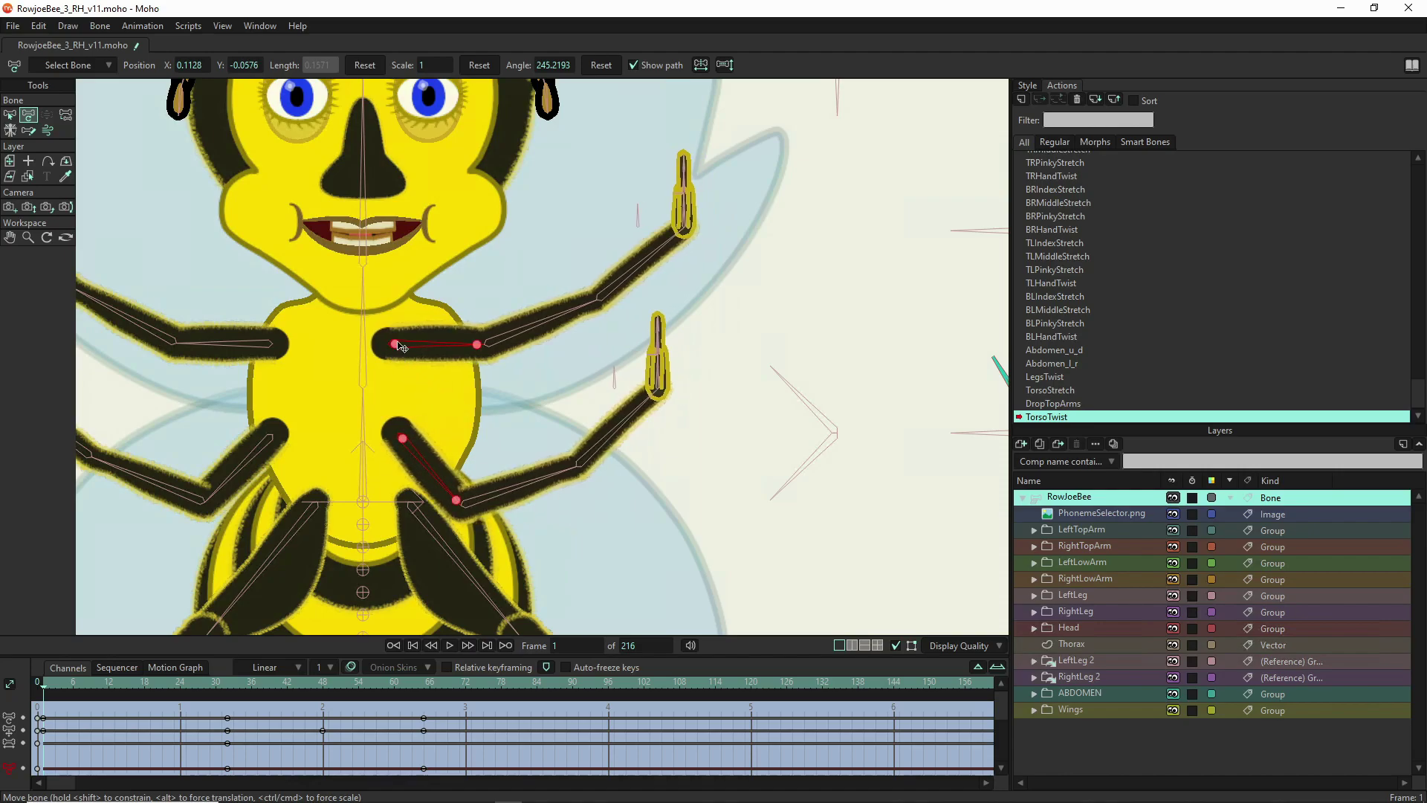
pyautogui.moveTo(396, 346); pyautogui.dragTo(390, 346)
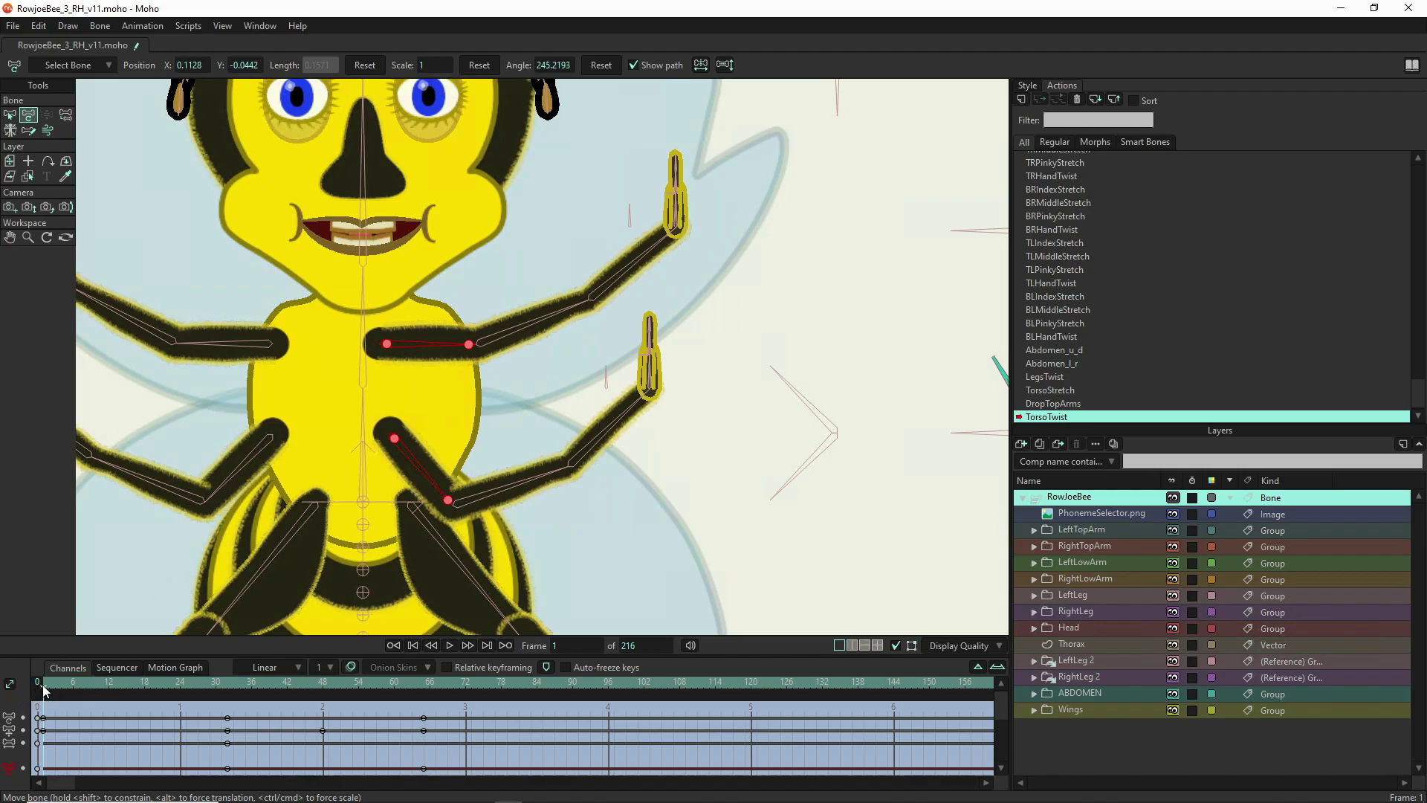
# - At frame 65, move both left biceps bones inward behind the torso, to about Y -0.095
pyautogui.moveTo(43, 690); pyautogui.dragTo(139, 721)
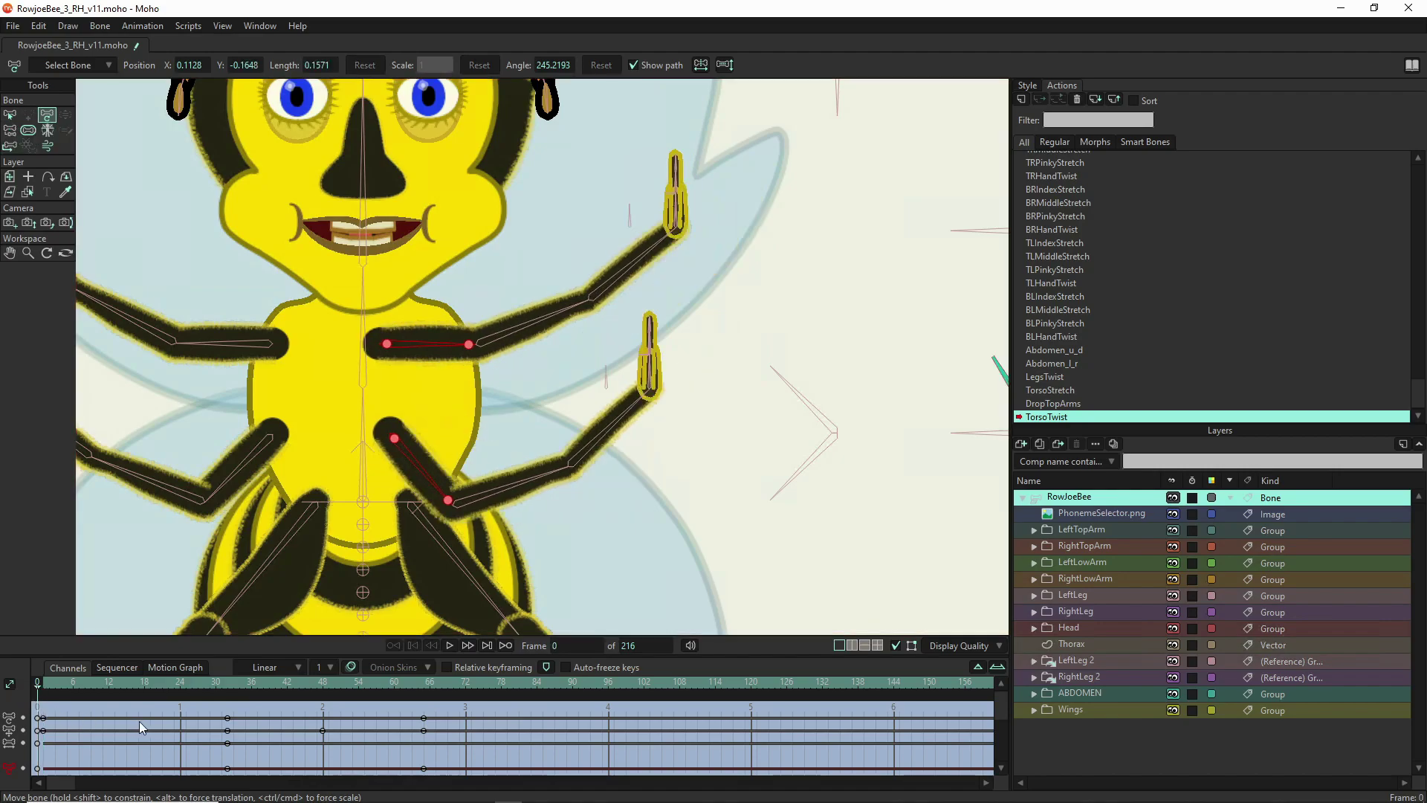
pyautogui.moveTo(226, 730); pyautogui.dragTo(424, 726)
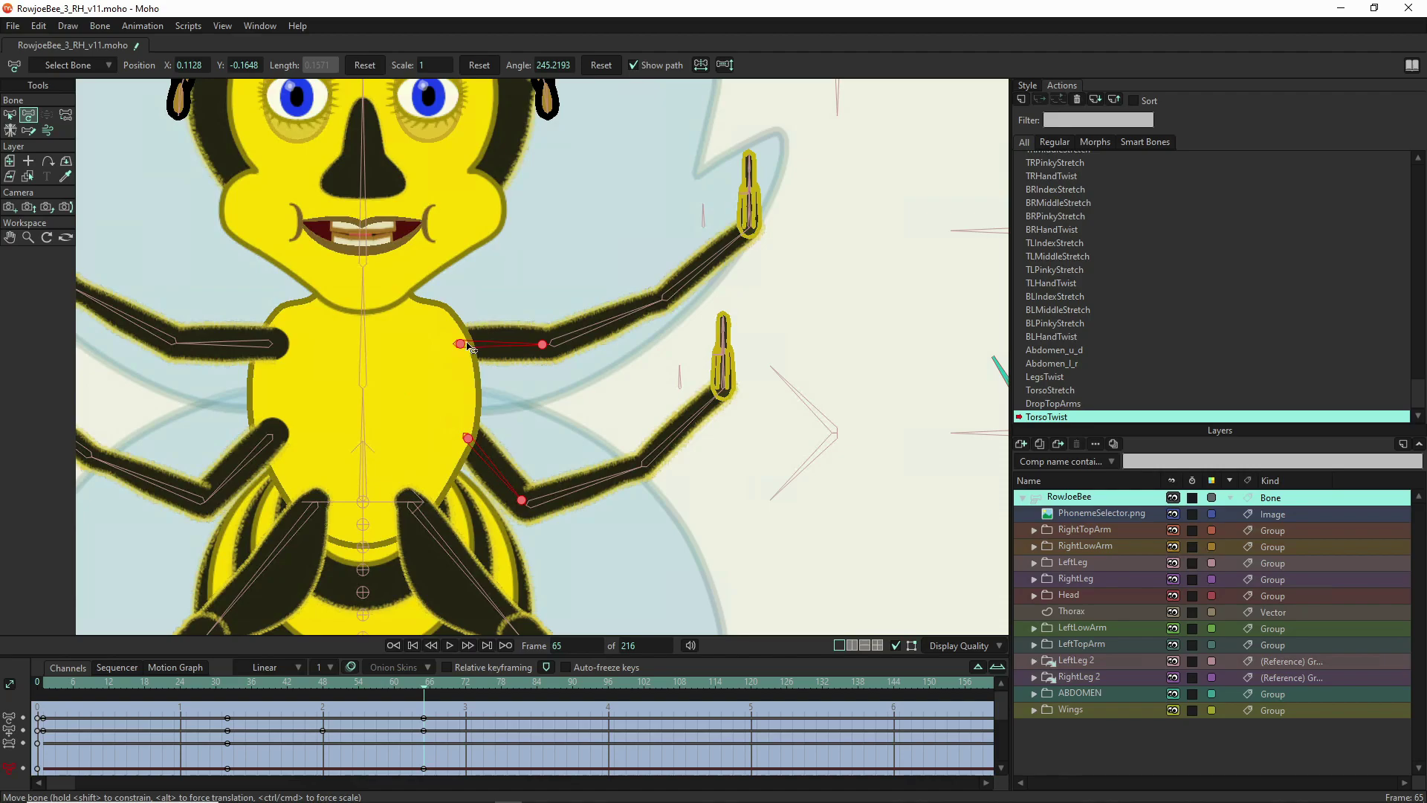
pyautogui.moveTo(461, 346); pyautogui.dragTo(419, 346)
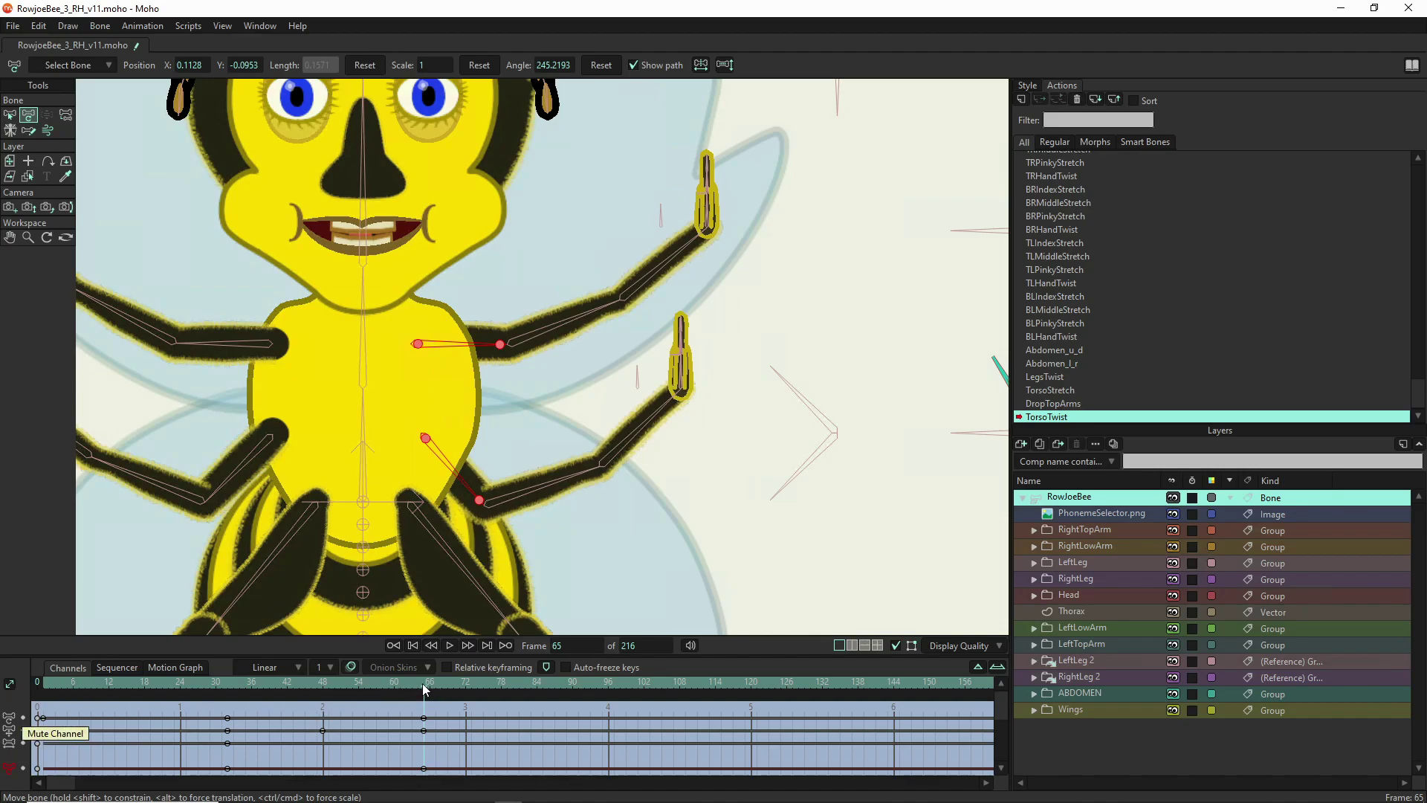
# - Select both right biceps bones at frame 1 and move them inward over the torso, to about Y 0.105
pyautogui.moveTo(425, 690); pyautogui.dragTo(43, 706)
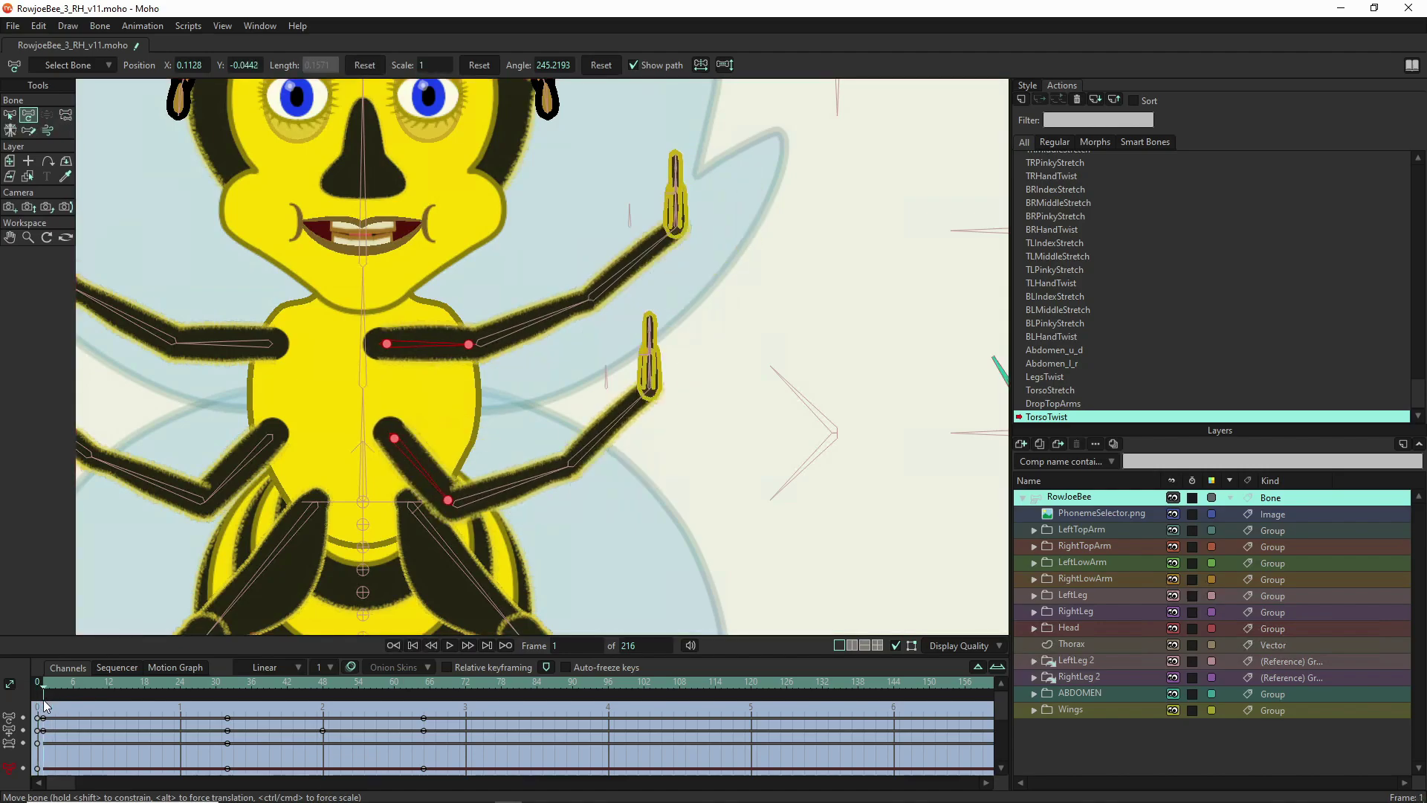
pyautogui.press('b')
pyautogui.click(260, 351)
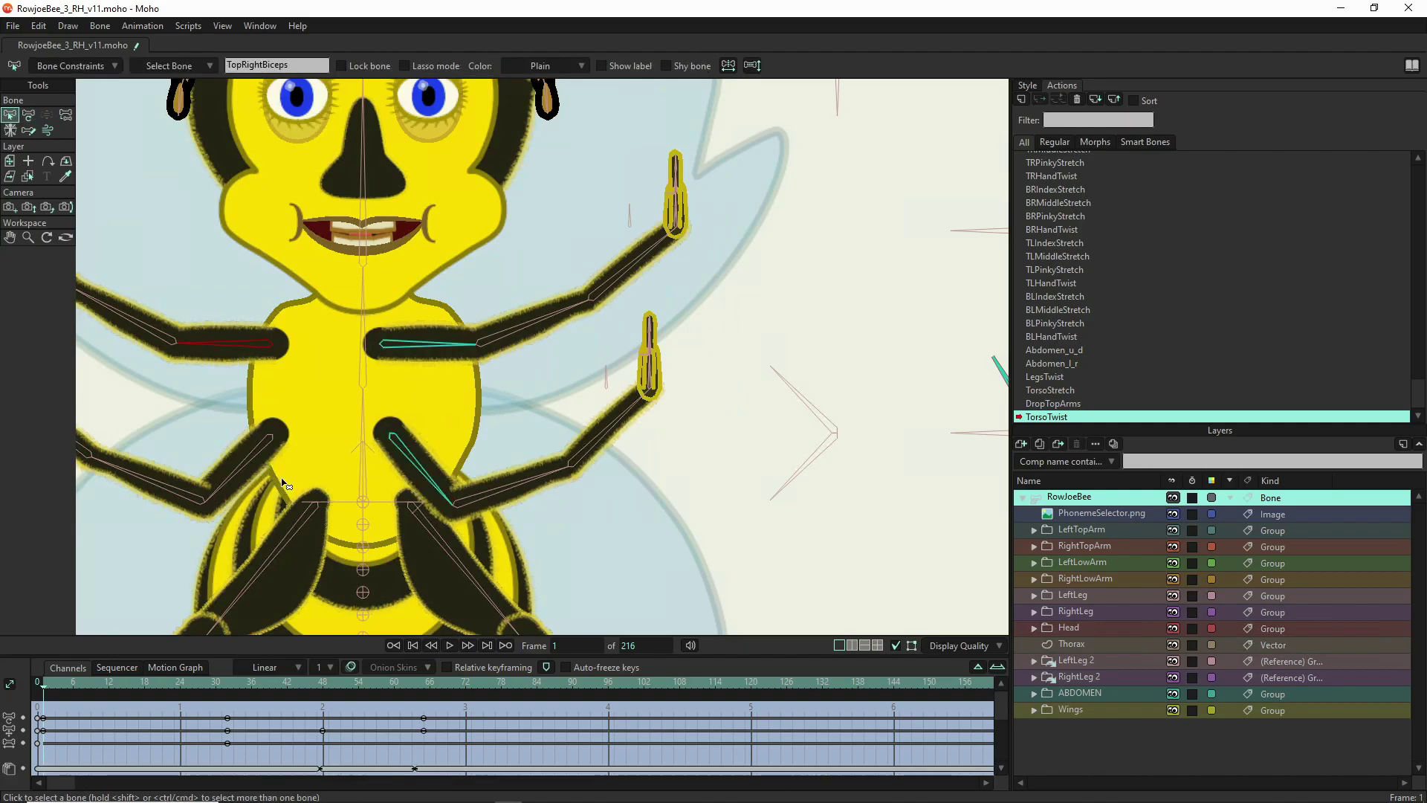
pyautogui.click(267, 447)
pyautogui.press('t')
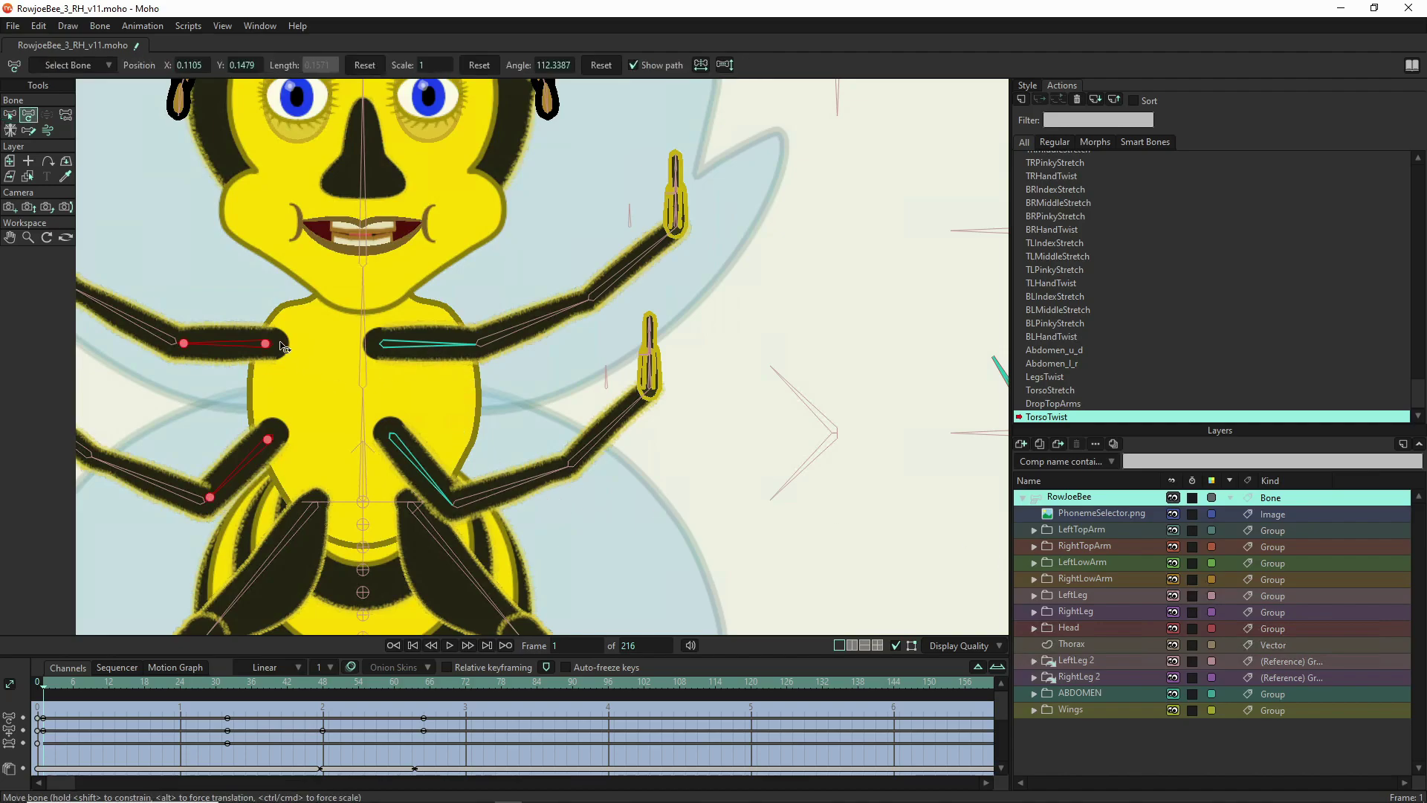
pyautogui.moveTo(270, 347); pyautogui.dragTo(294, 350)
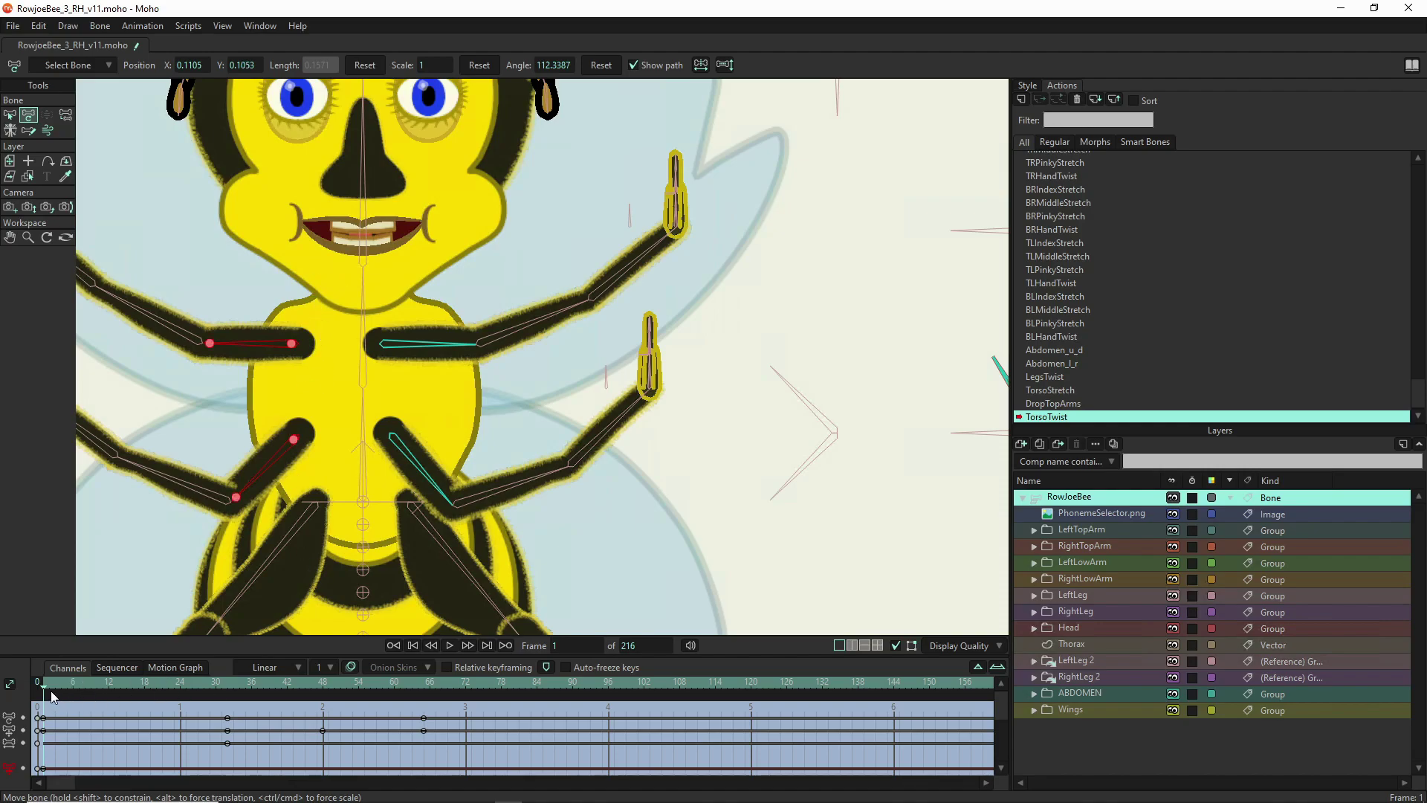
# - At frame 16, move both right biceps bones outward to the torso's edge, to about Y 0.199, and nudge LowRightBiceps slightly farther out
pyautogui.moveTo(64, 685); pyautogui.dragTo(132, 690)
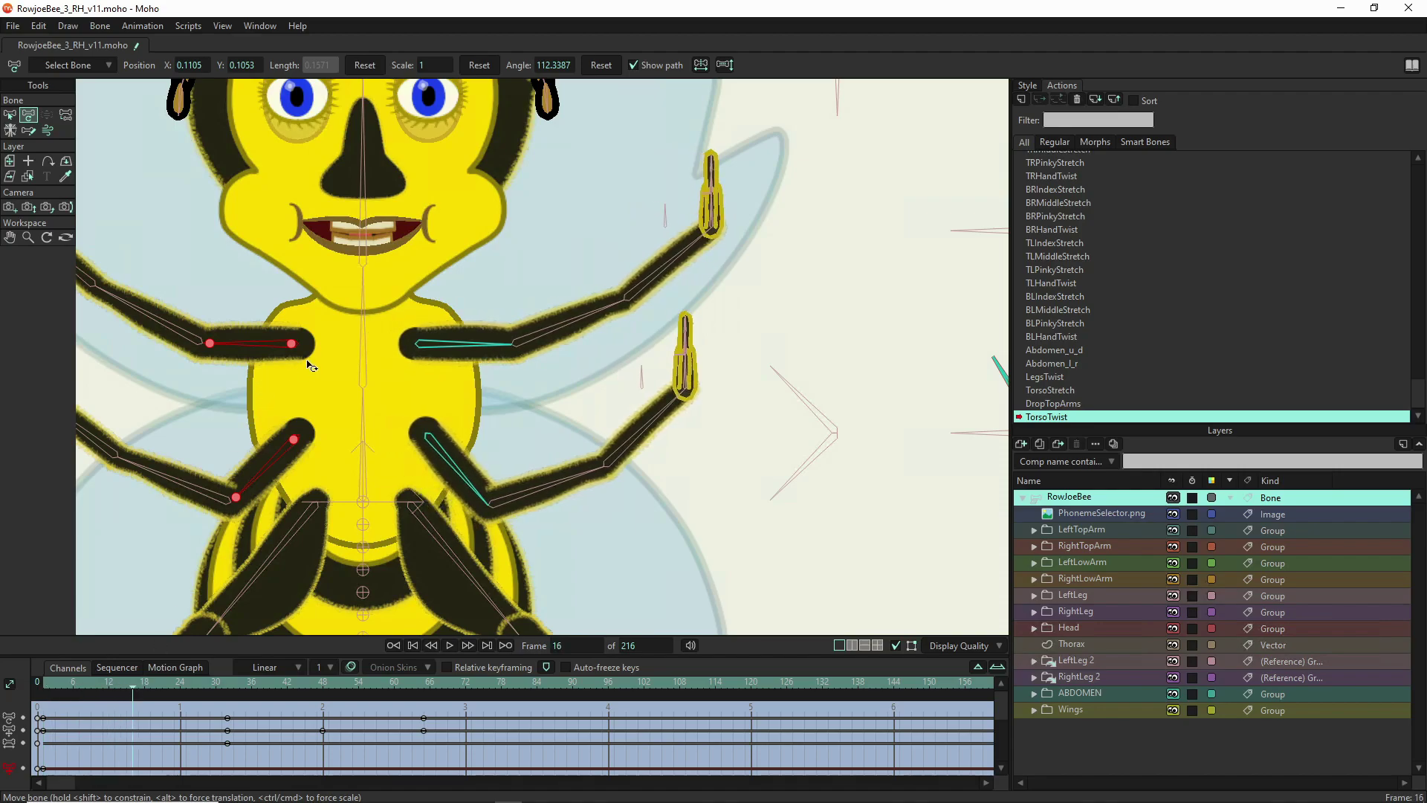
pyautogui.moveTo(291, 345); pyautogui.dragTo(239, 360)
pyautogui.click(240, 445)
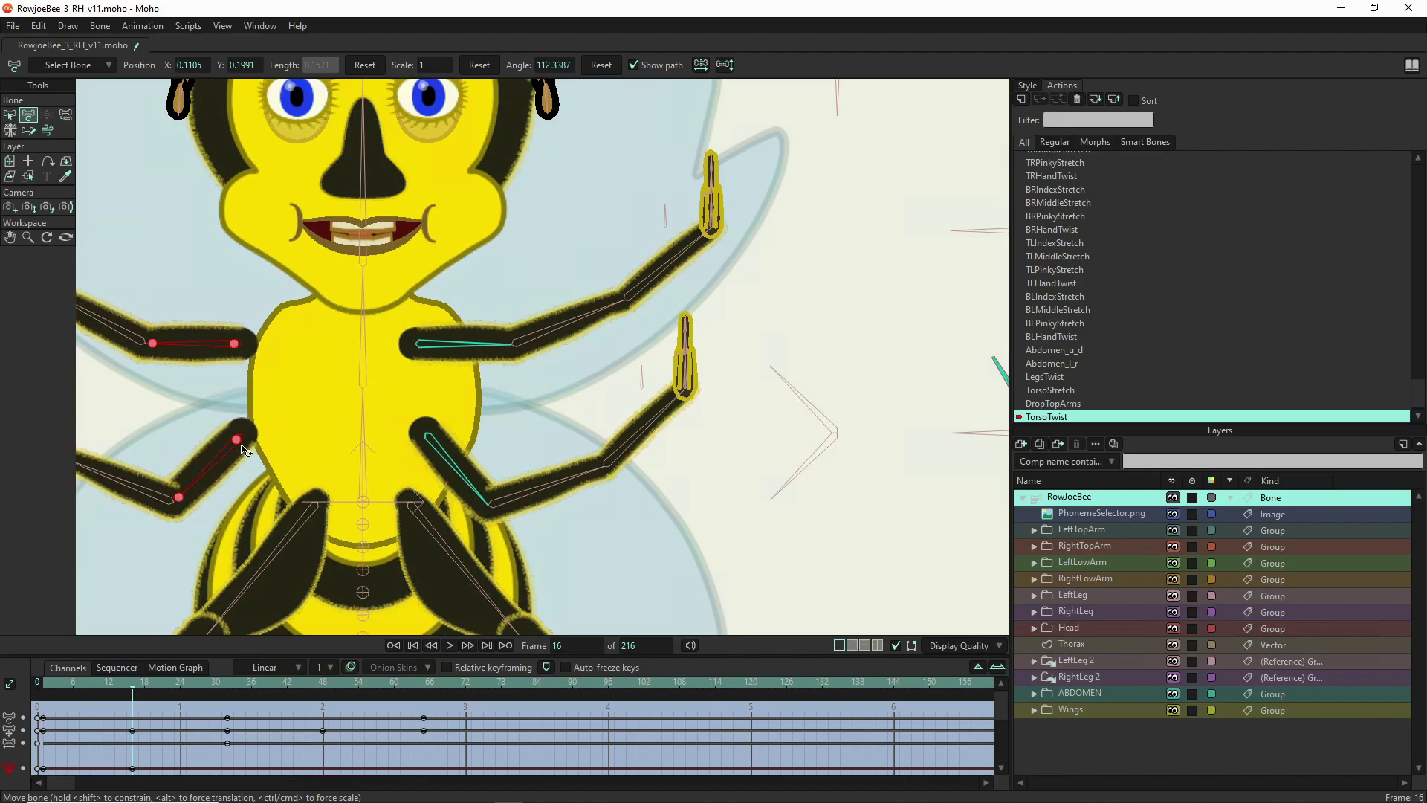
pyautogui.press('b')
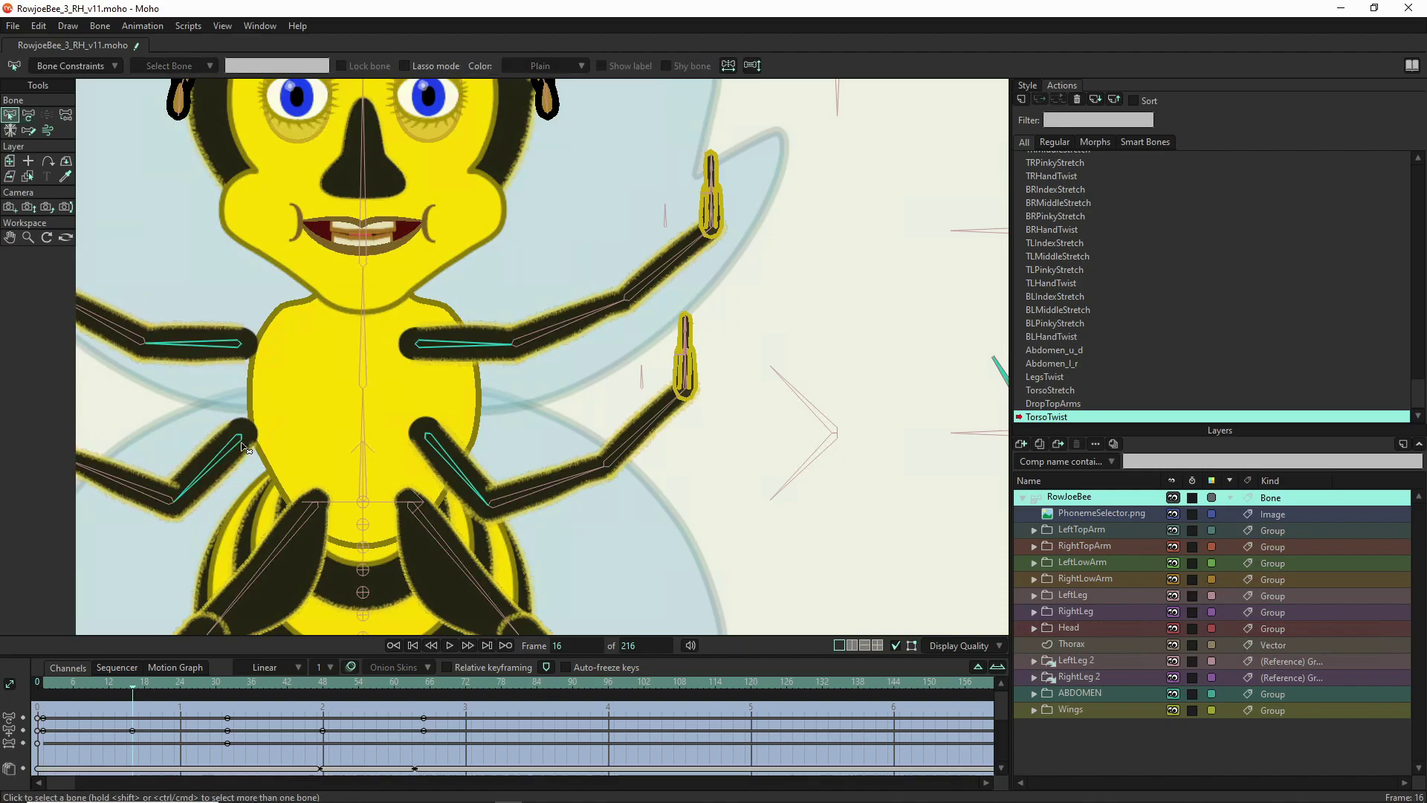
pyautogui.click(239, 442)
pyautogui.press('t')
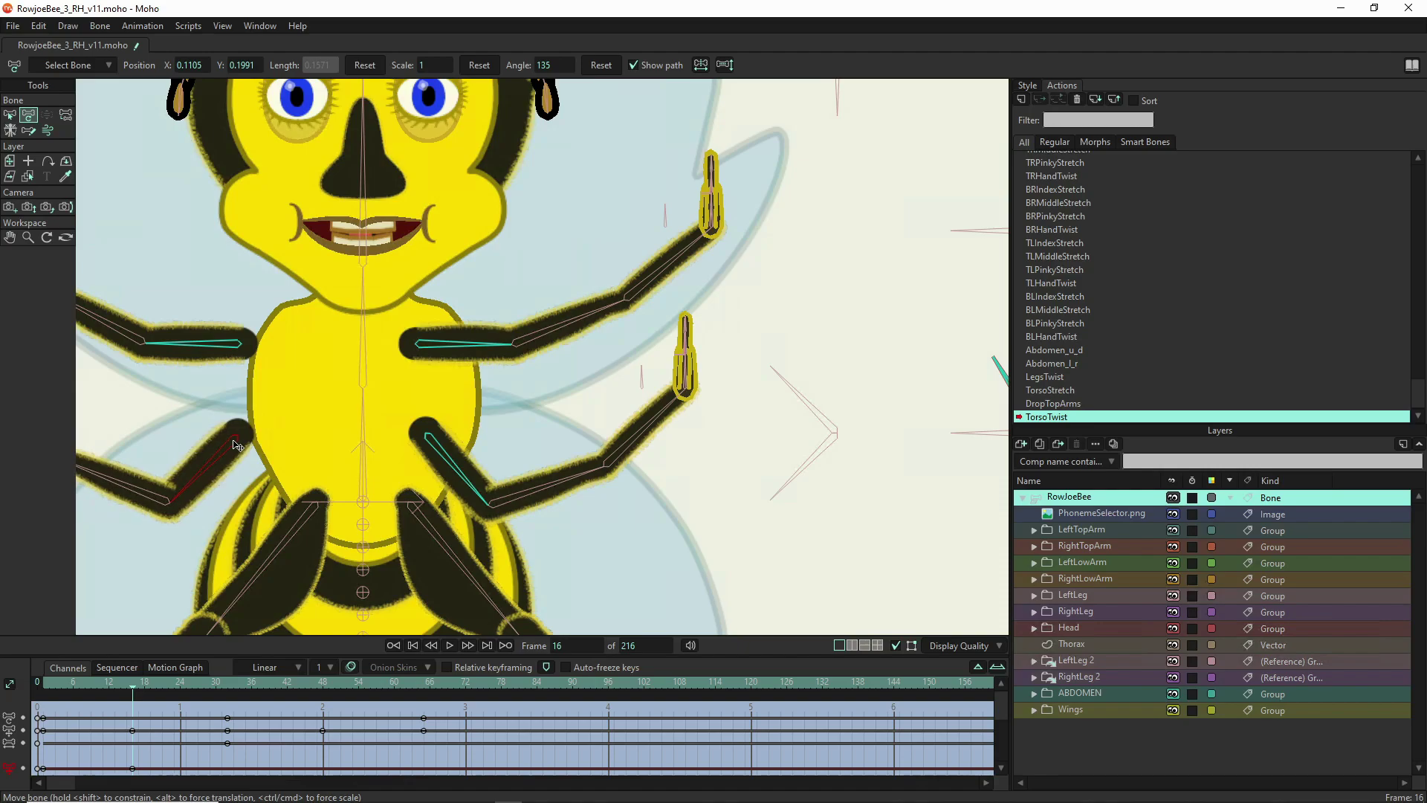
# - At frame 1, reorder the RightLowArm and RightTopArm layers to sit directly below the Thorax layer
pyautogui.click(44, 688)
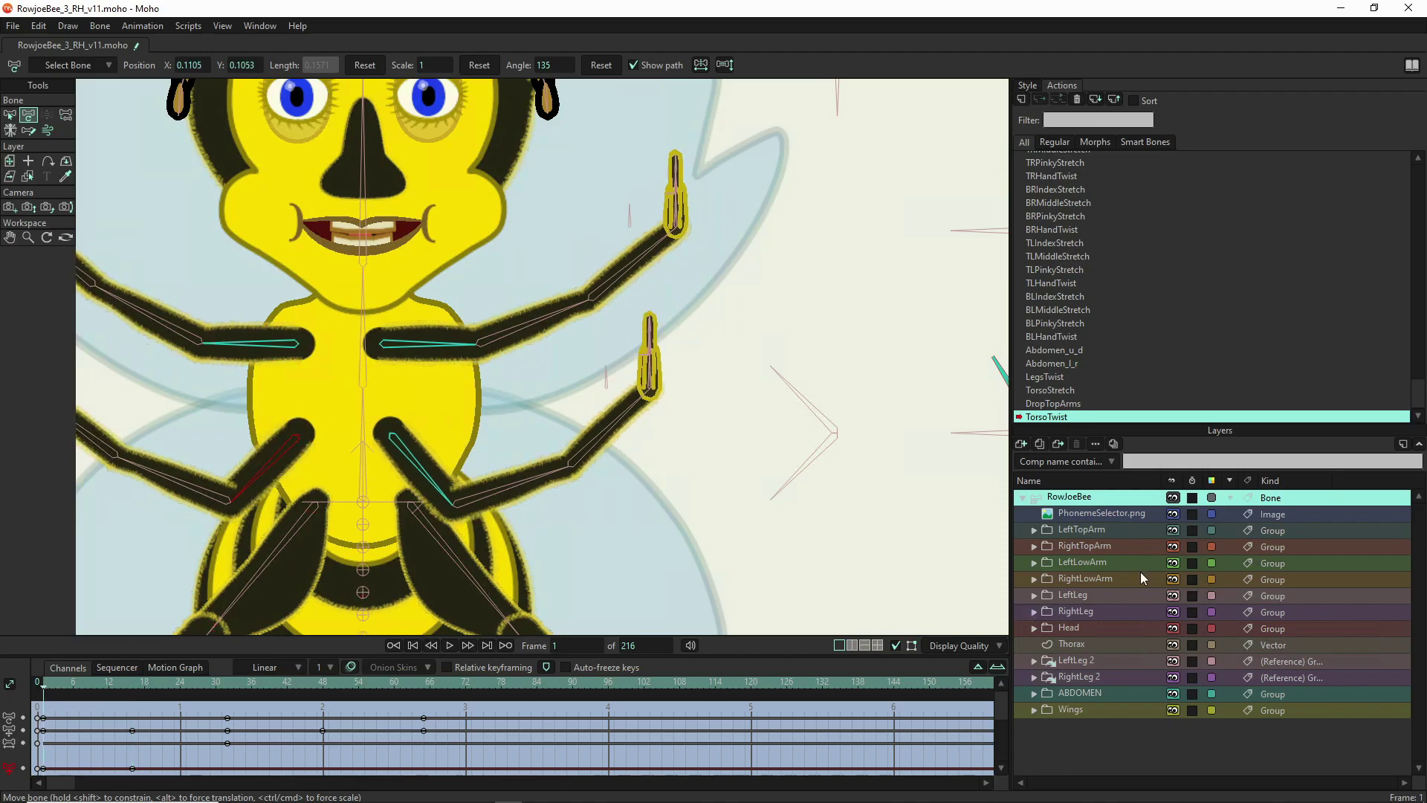
pyautogui.moveTo(1097, 577); pyautogui.dragTo(1105, 655)
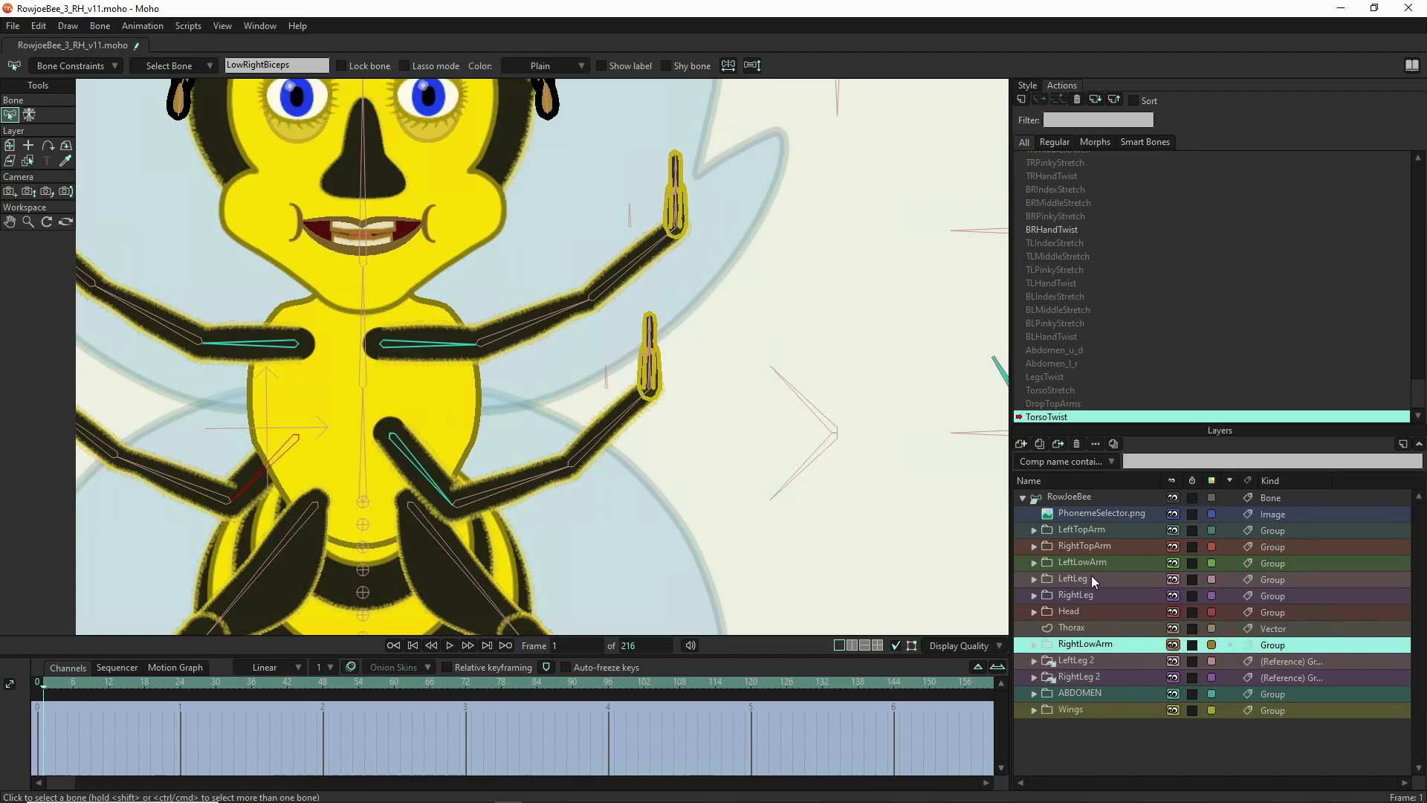
pyautogui.moveTo(1096, 545); pyautogui.dragTo(1096, 635)
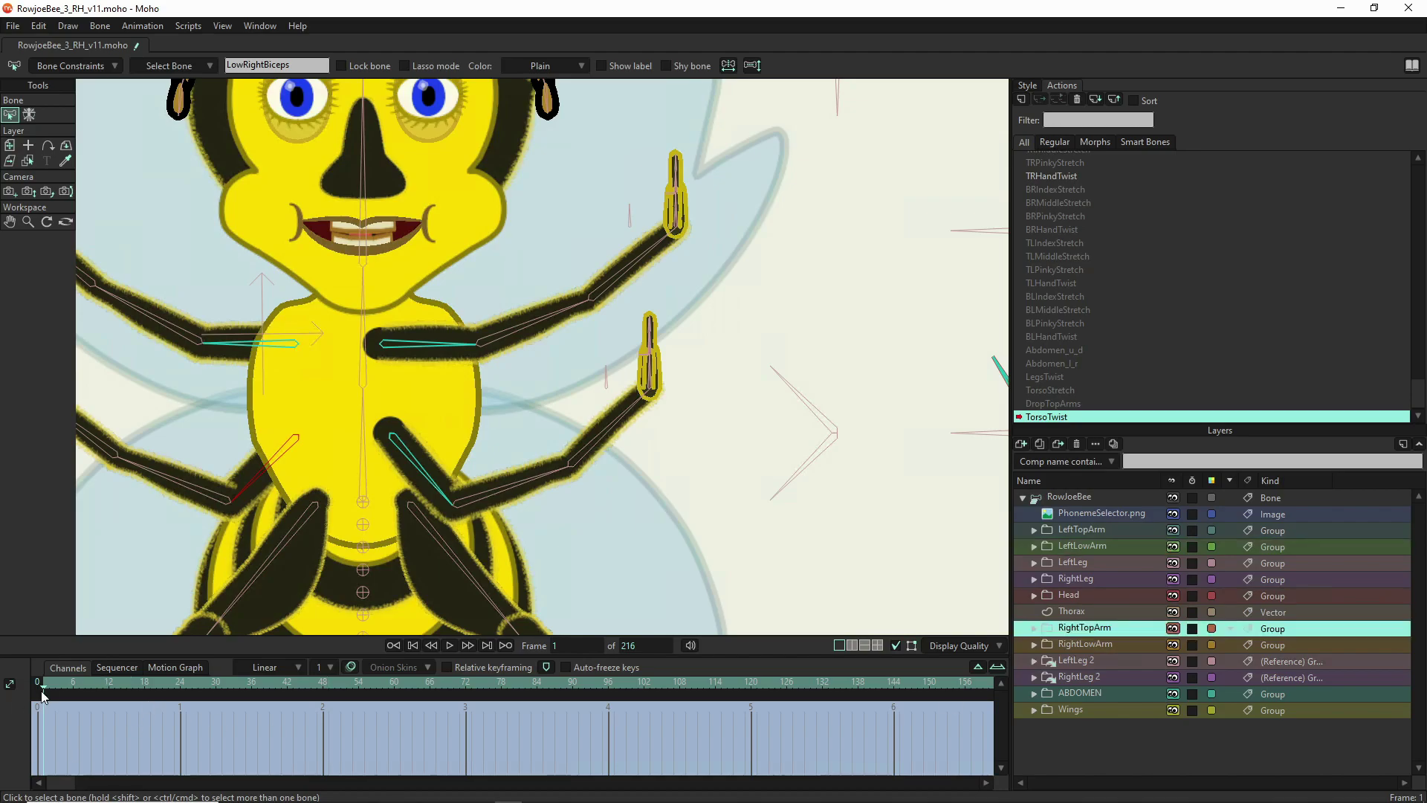
# - At frame 17, return RightTopArm to just above LeftLowArm and RightLowArm to just above LeftLeg in the layer order
pyautogui.click(133, 685)
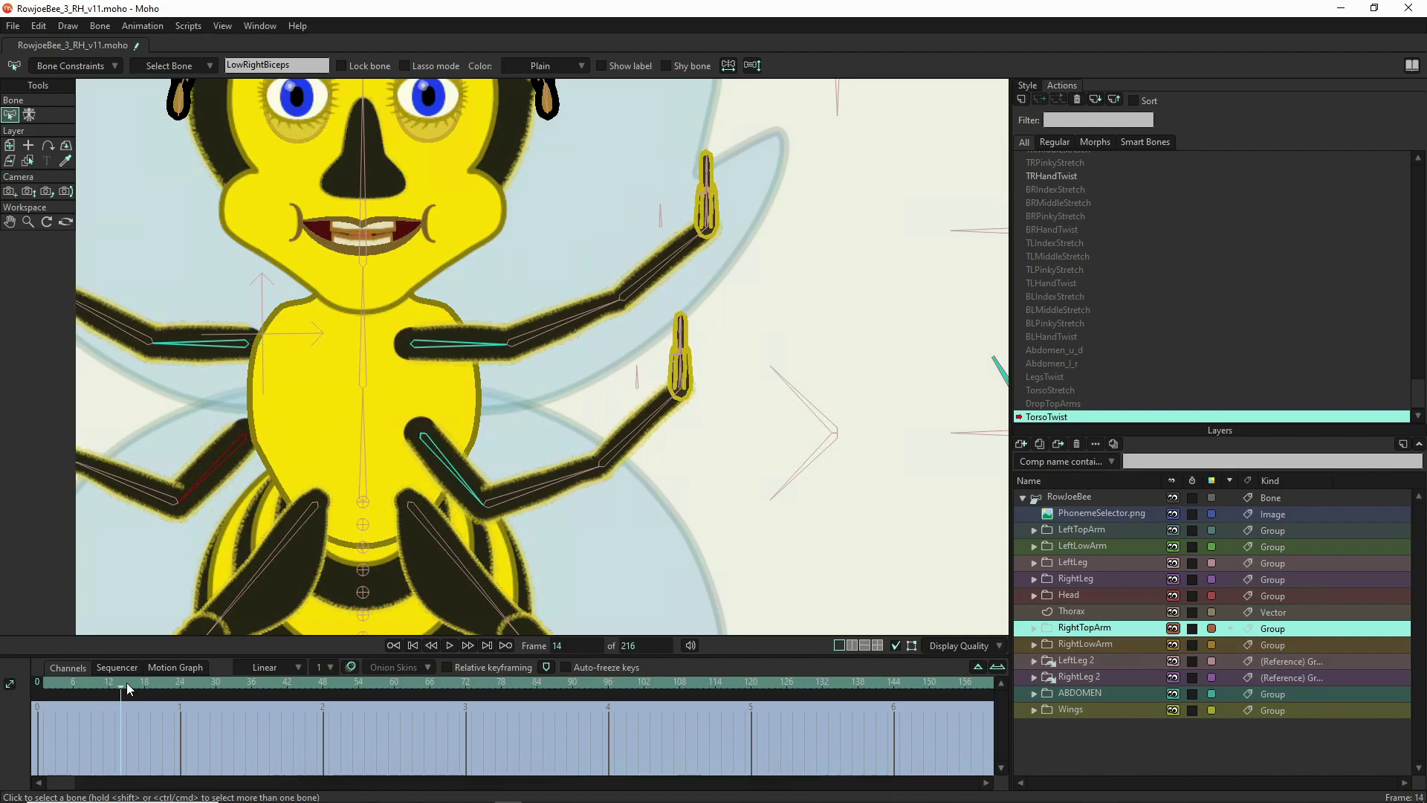
pyautogui.click(139, 685)
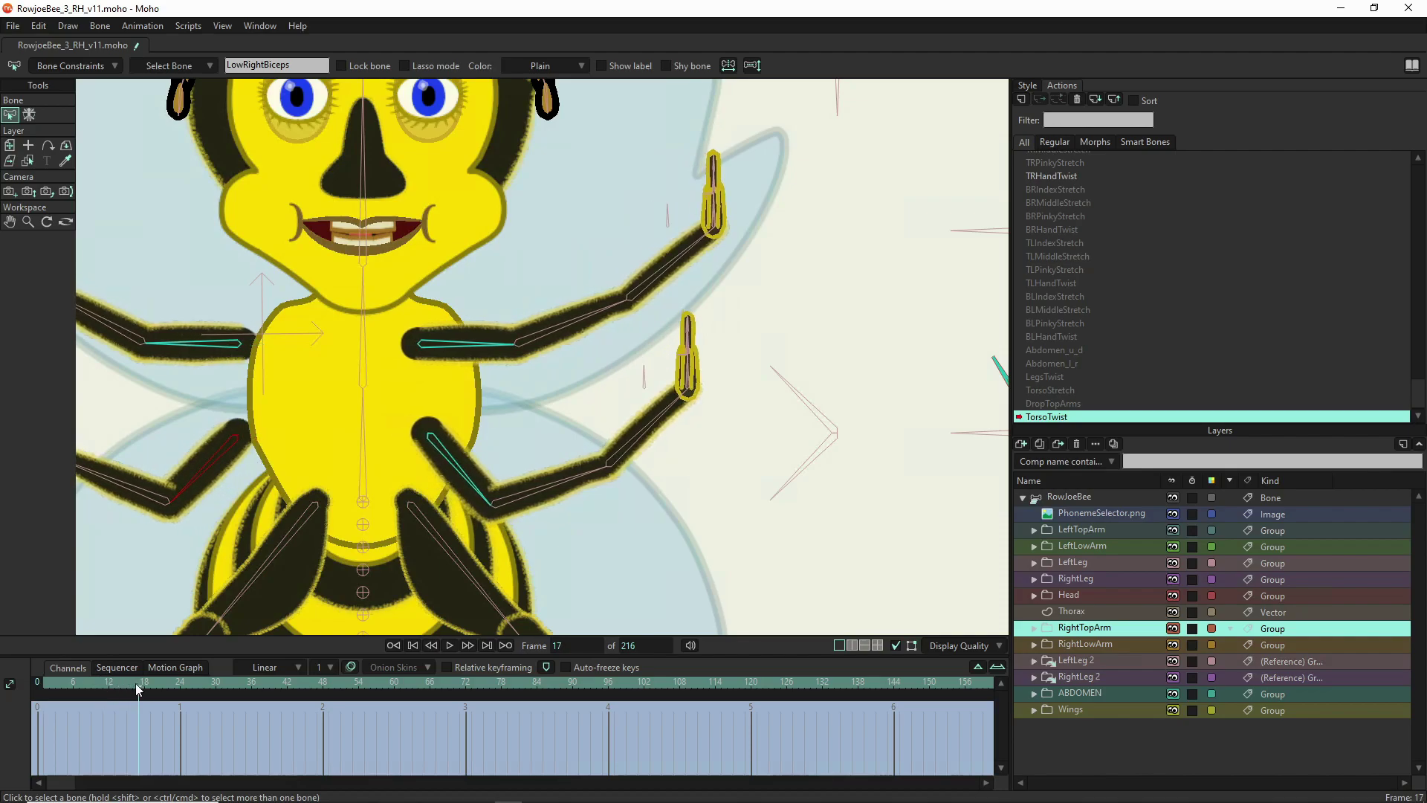
pyautogui.click(135, 685)
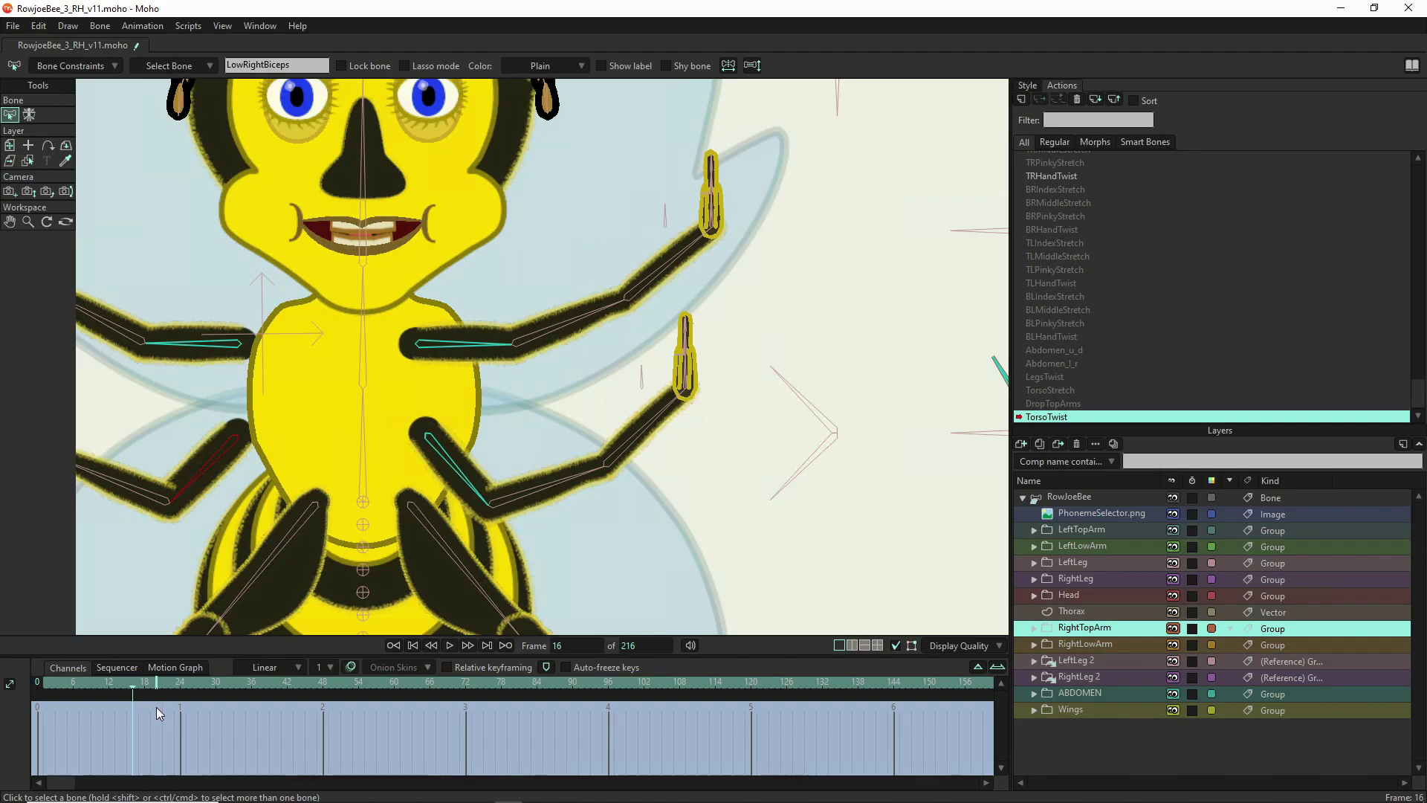
pyautogui.click(1094, 643)
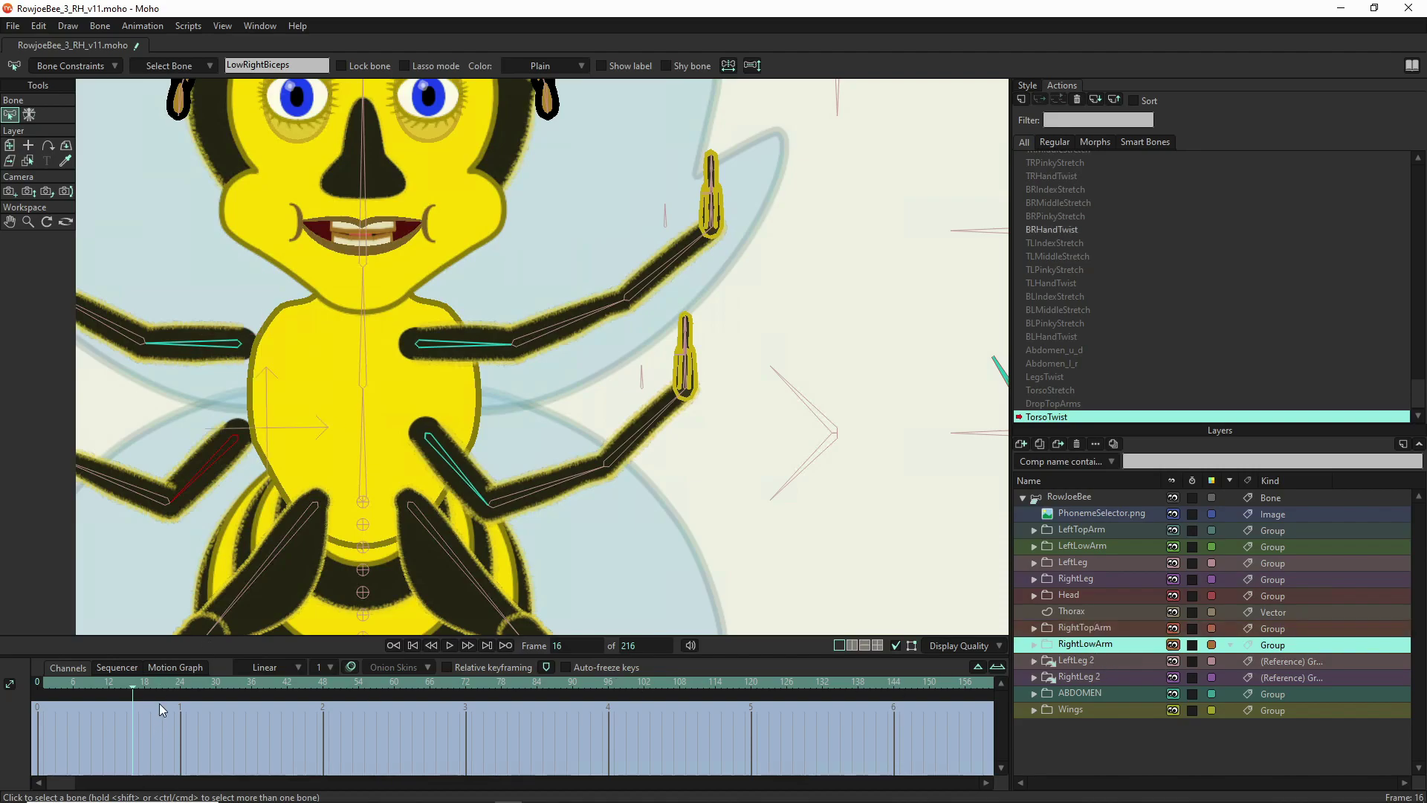
pyautogui.click(140, 690)
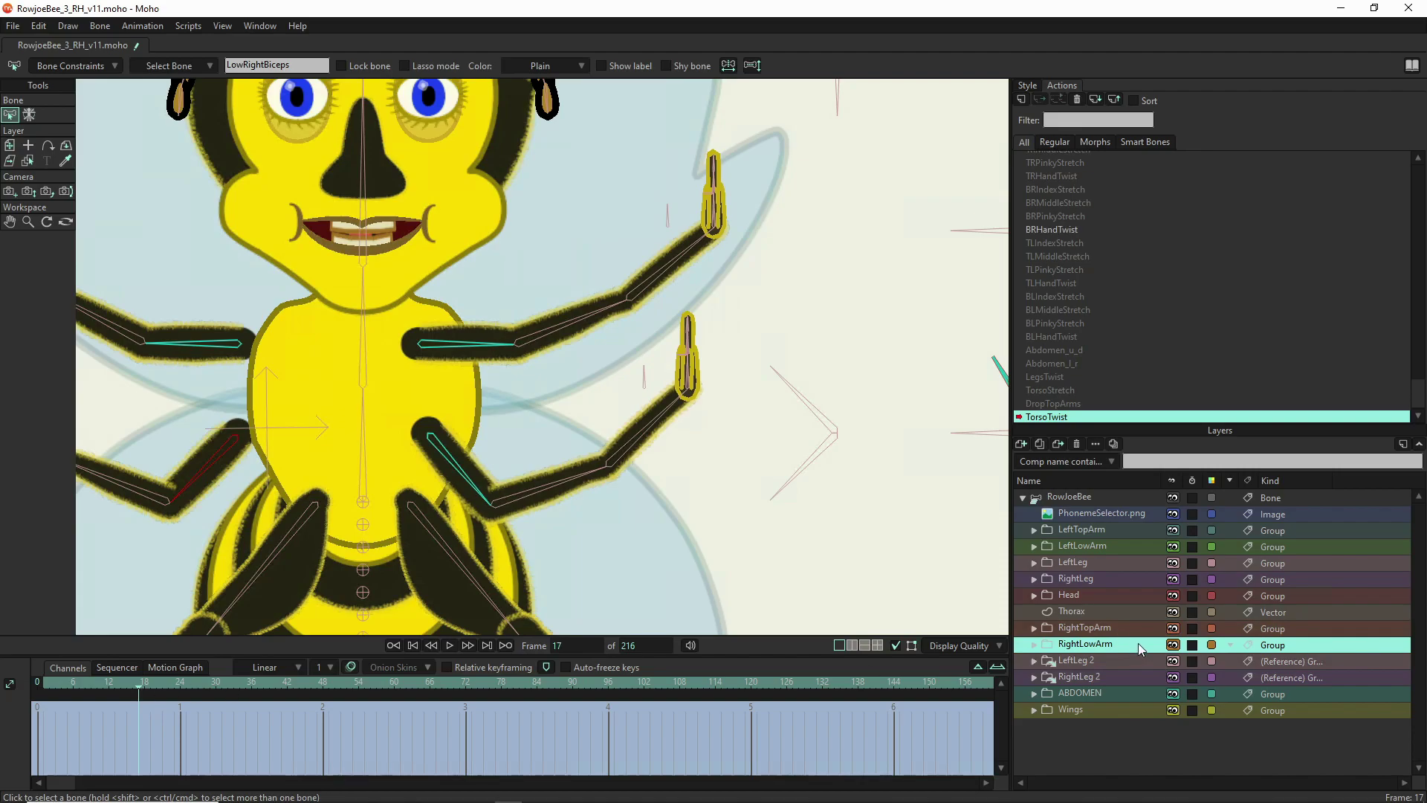
pyautogui.moveTo(1102, 628); pyautogui.dragTo(1099, 541)
pyautogui.moveTo(1106, 651); pyautogui.dragTo(1107, 576)
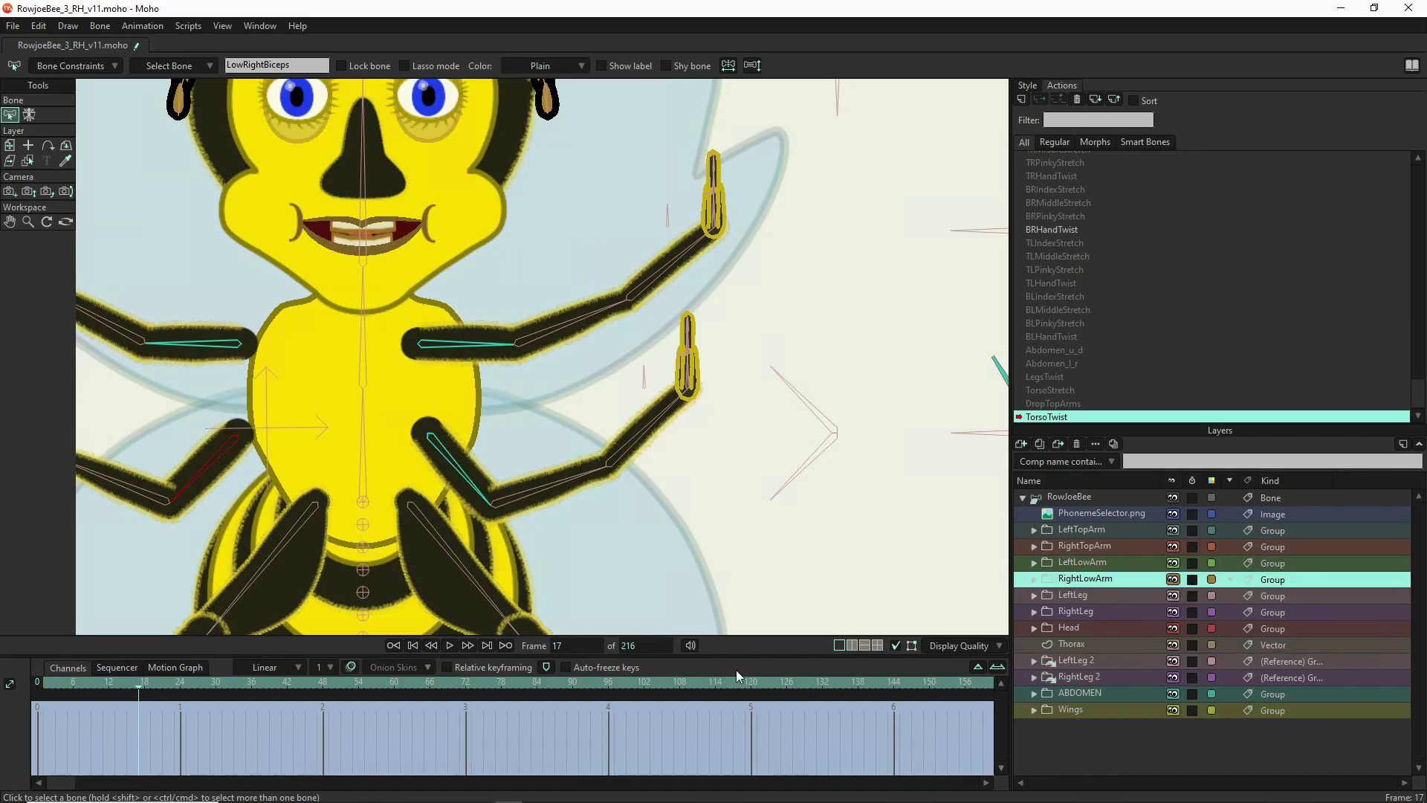
# - On the RowJoeBee layer, move both right biceps bones inward near the torso's centre line at frame 64, to about Y 0.032
pyautogui.moveTo(140, 688); pyautogui.dragTo(420, 699)
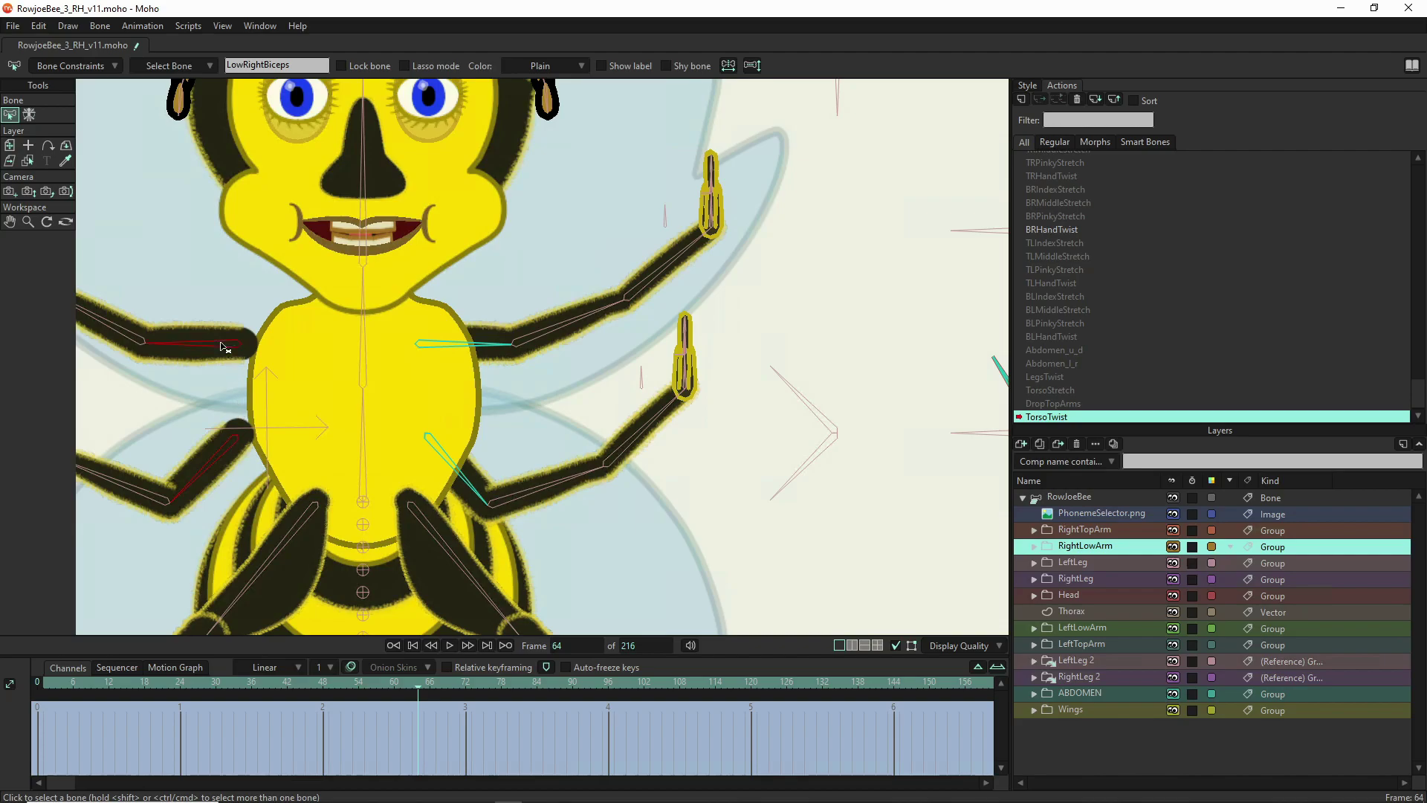
pyautogui.click(1113, 501)
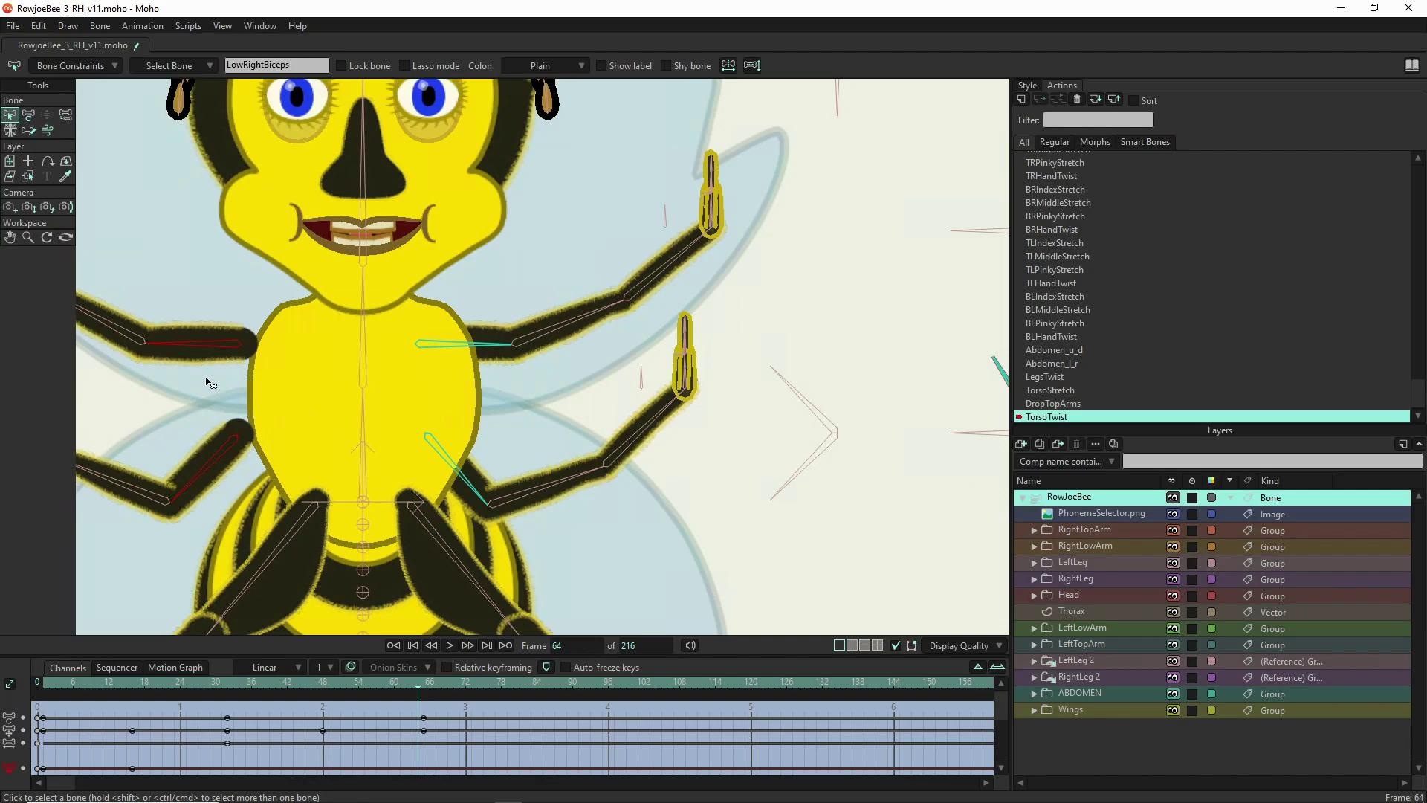
pyautogui.press('t')
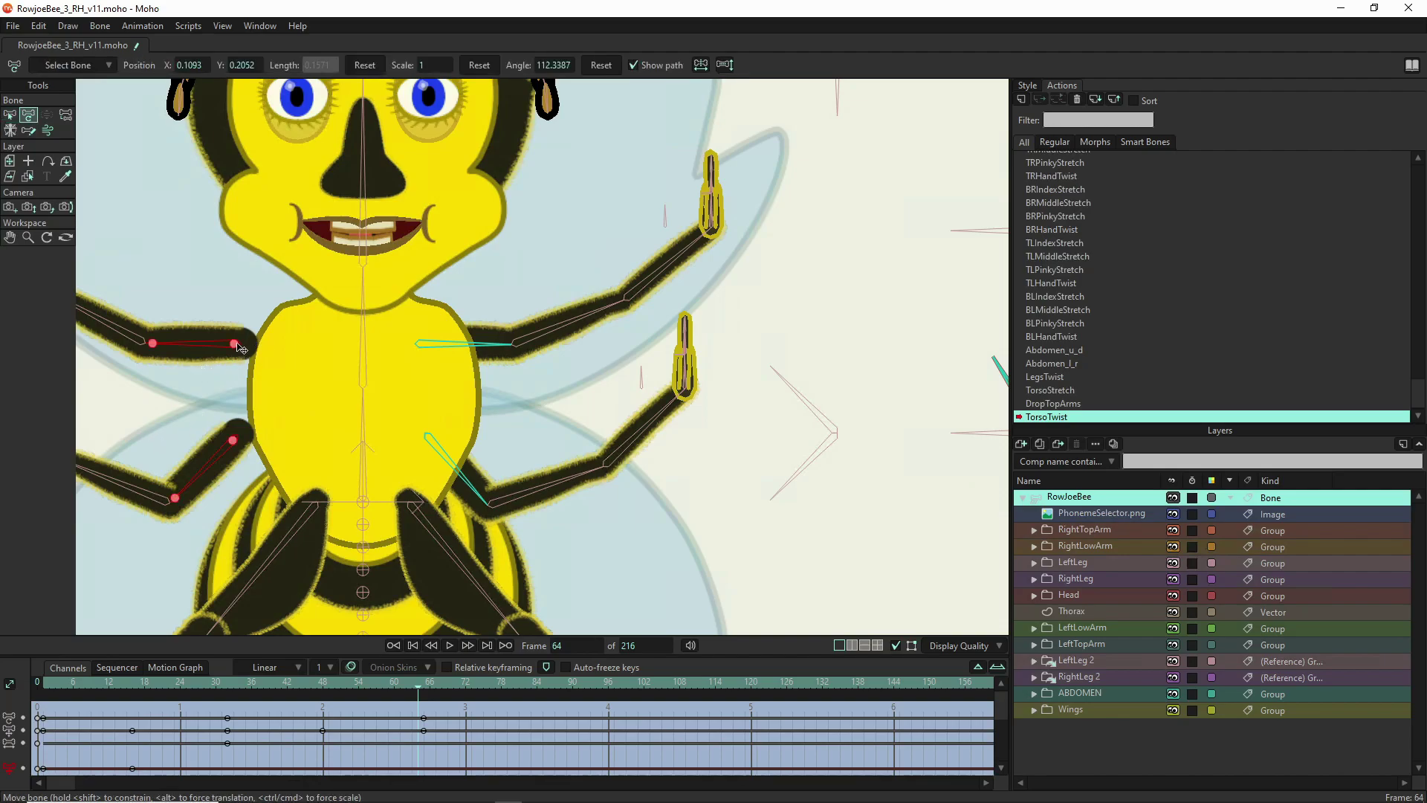
pyautogui.moveTo(238, 347); pyautogui.dragTo(346, 353)
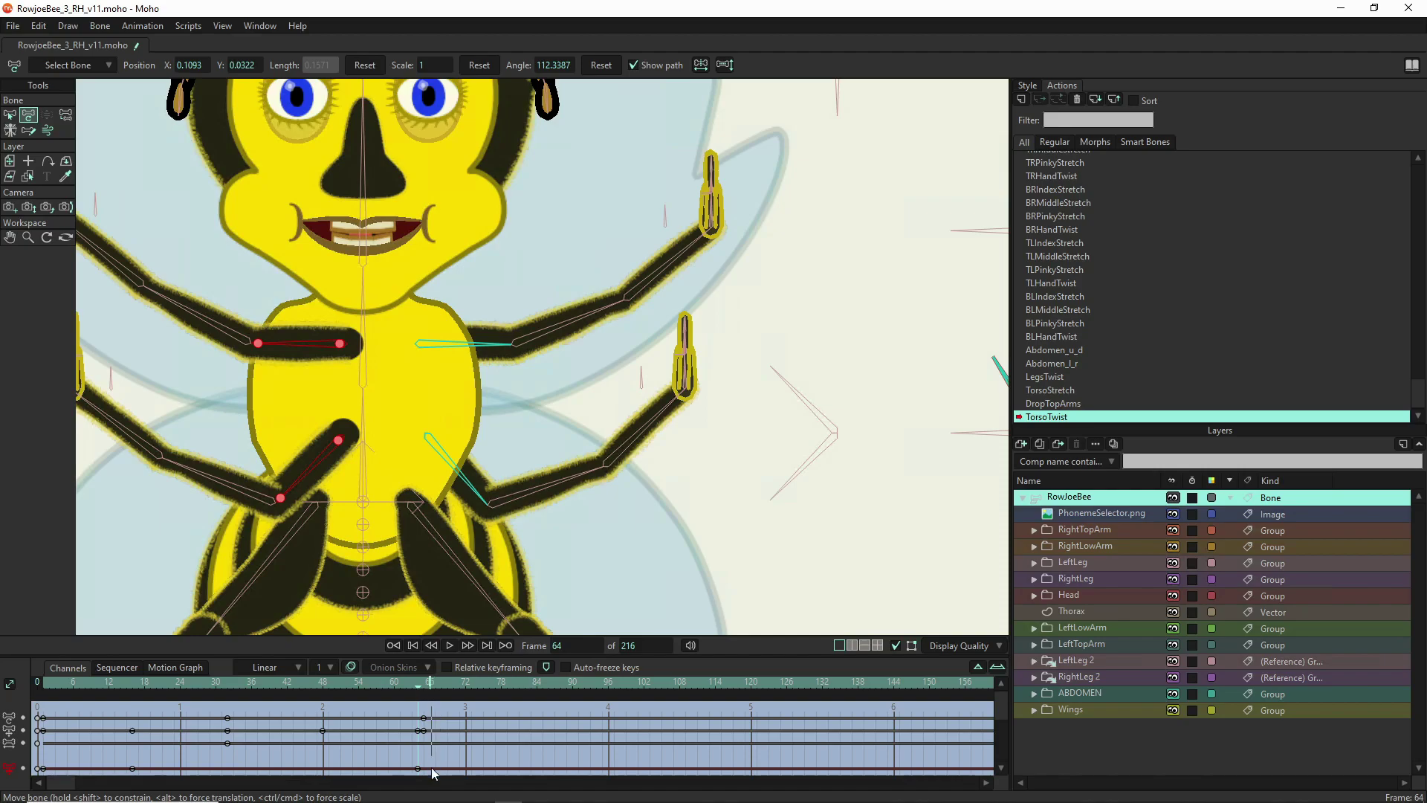
# - Shift the bone keyframes at frame 65 earlier to about frame 63, and set the current frame to 32
pyautogui.moveTo(435, 708); pyautogui.dragTo(417, 736)
pyautogui.moveTo(411, 801)
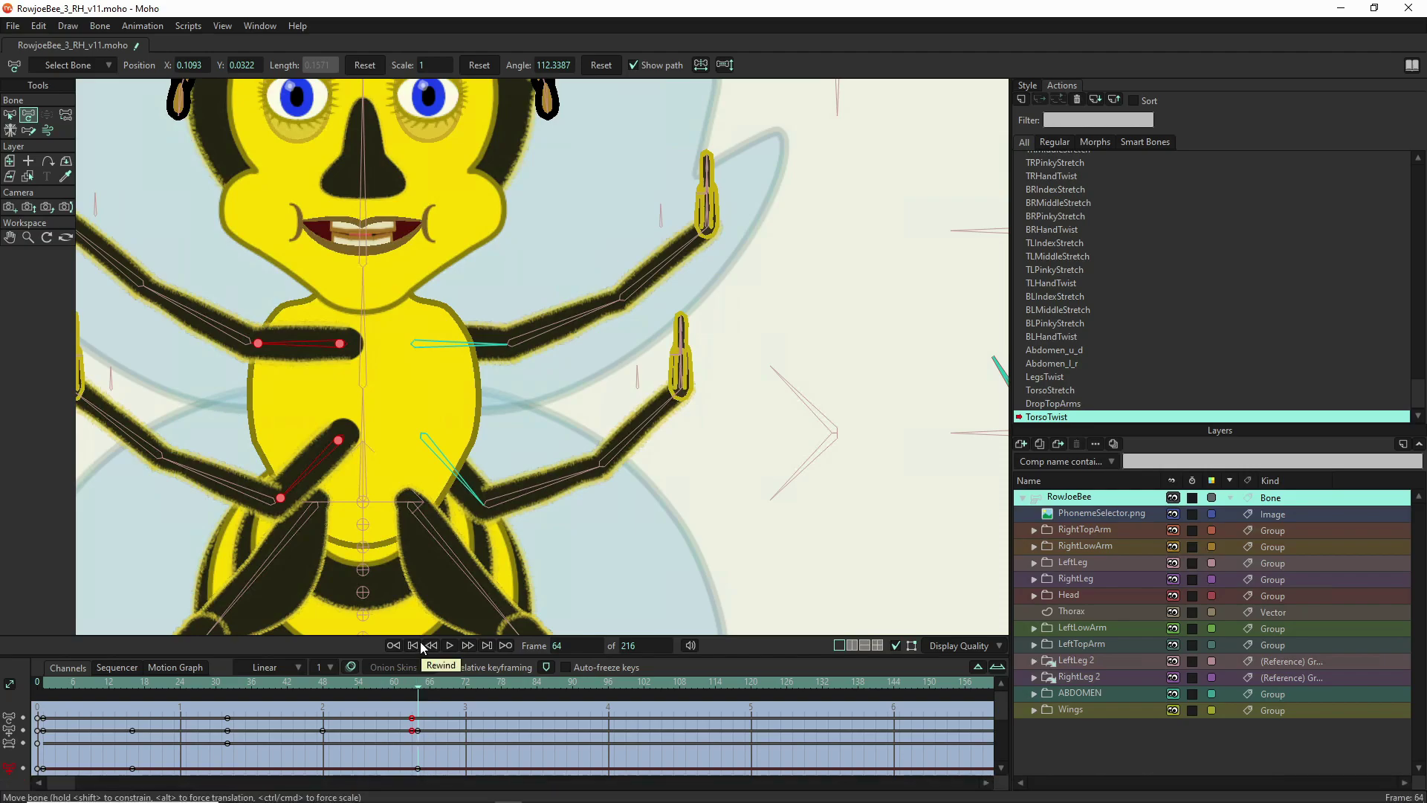
pyautogui.click(228, 685)
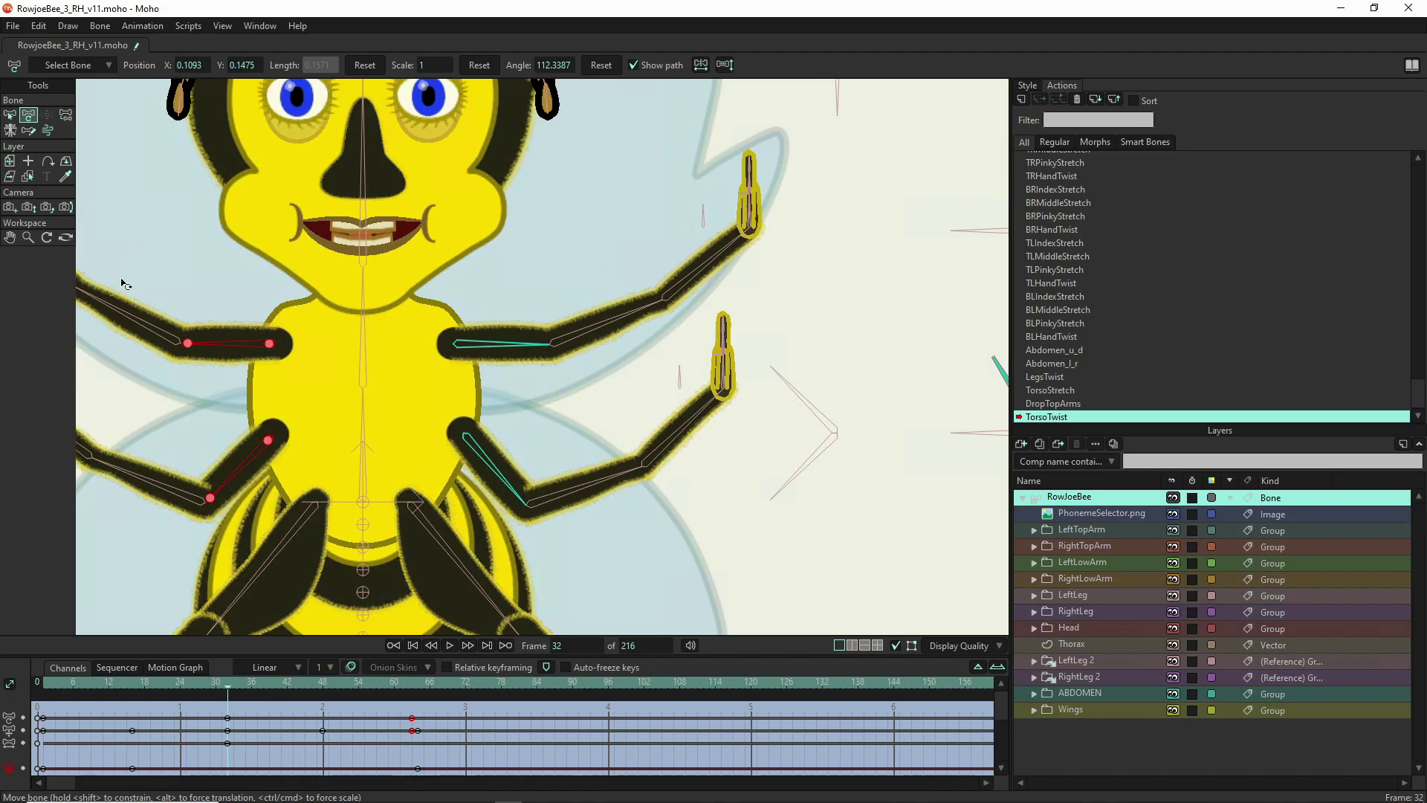
# - At frame 32 of TorsoTwist, select the head, torso, arm and leg bones together and reset their positions
pyautogui.click(10, 115)
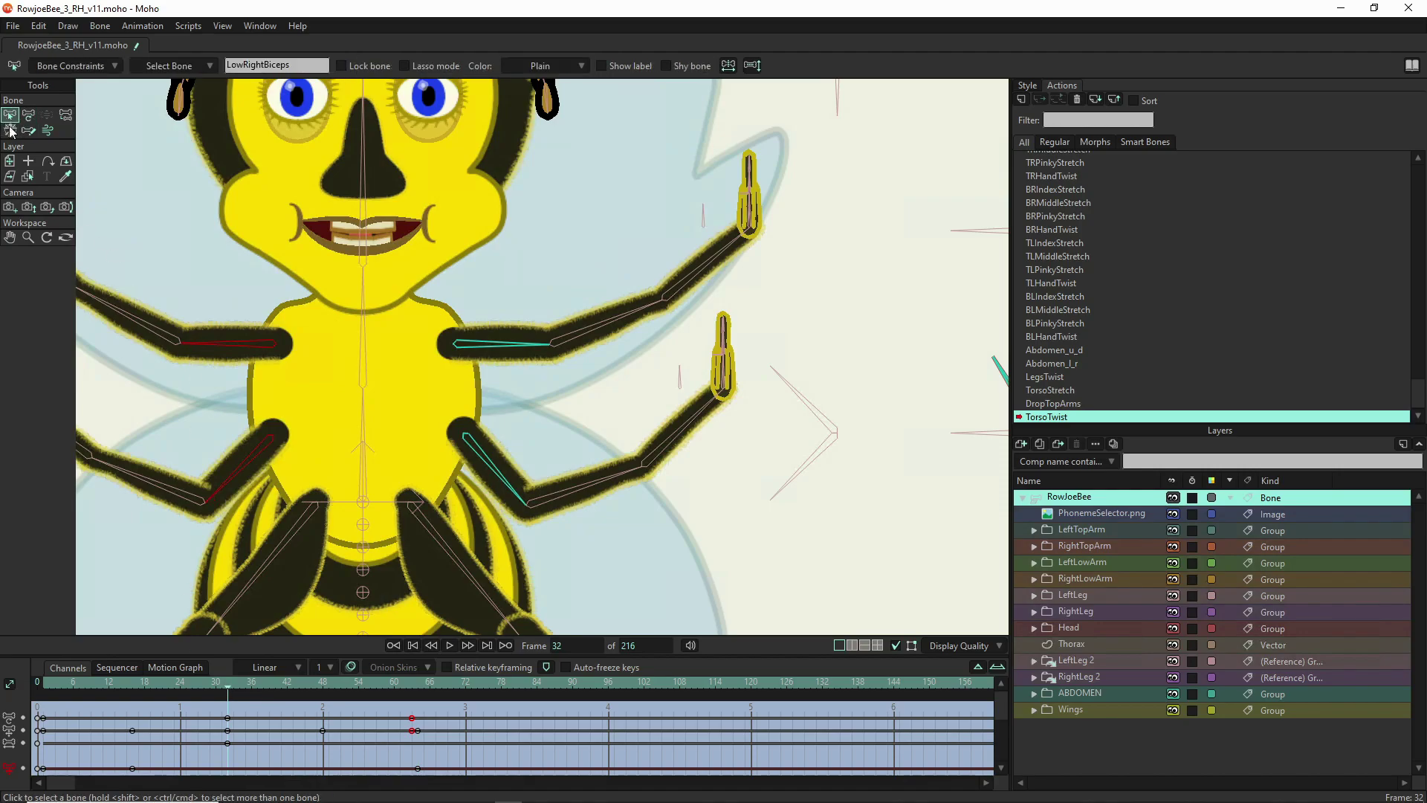
pyautogui.moveTo(665, 191); pyautogui.dragTo(78, 547)
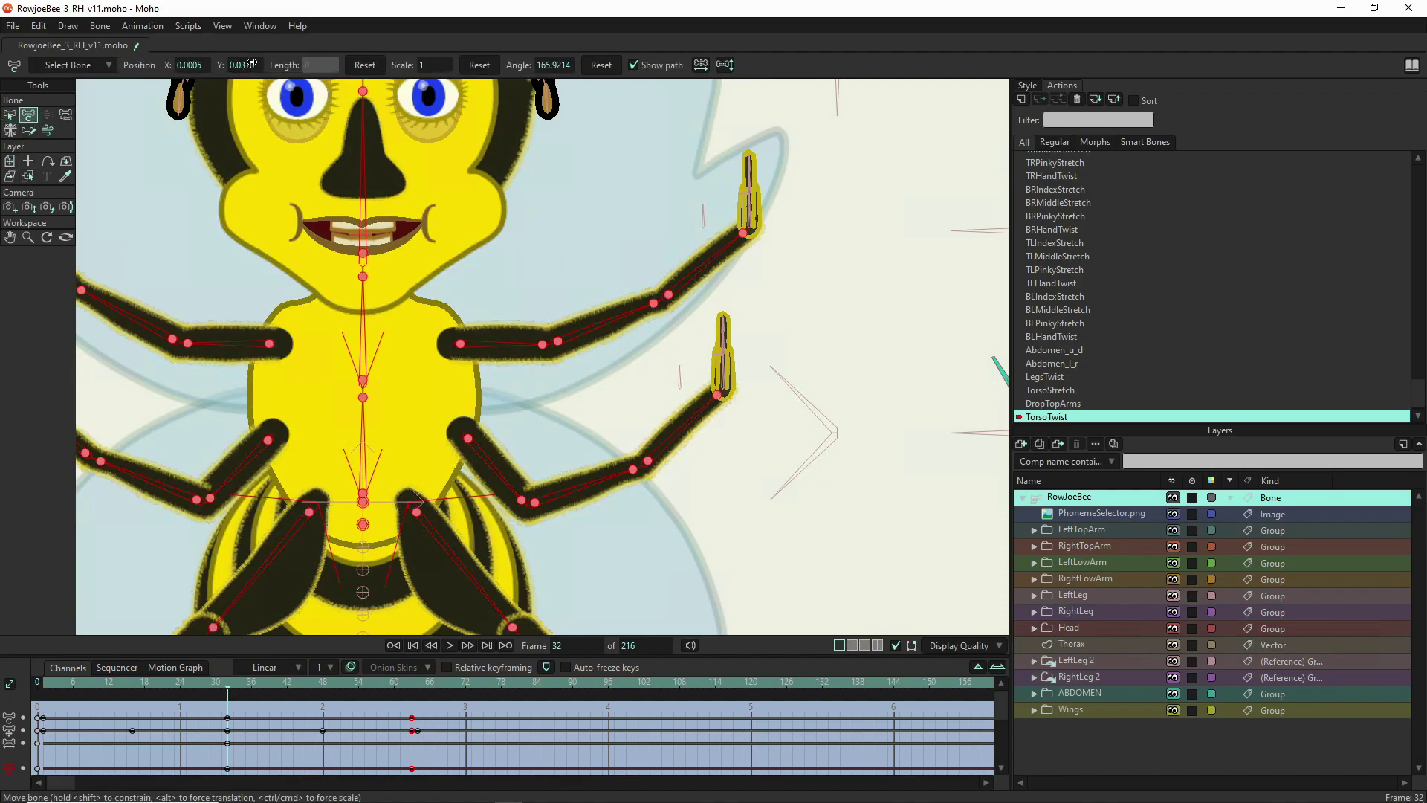
pyautogui.click(360, 66)
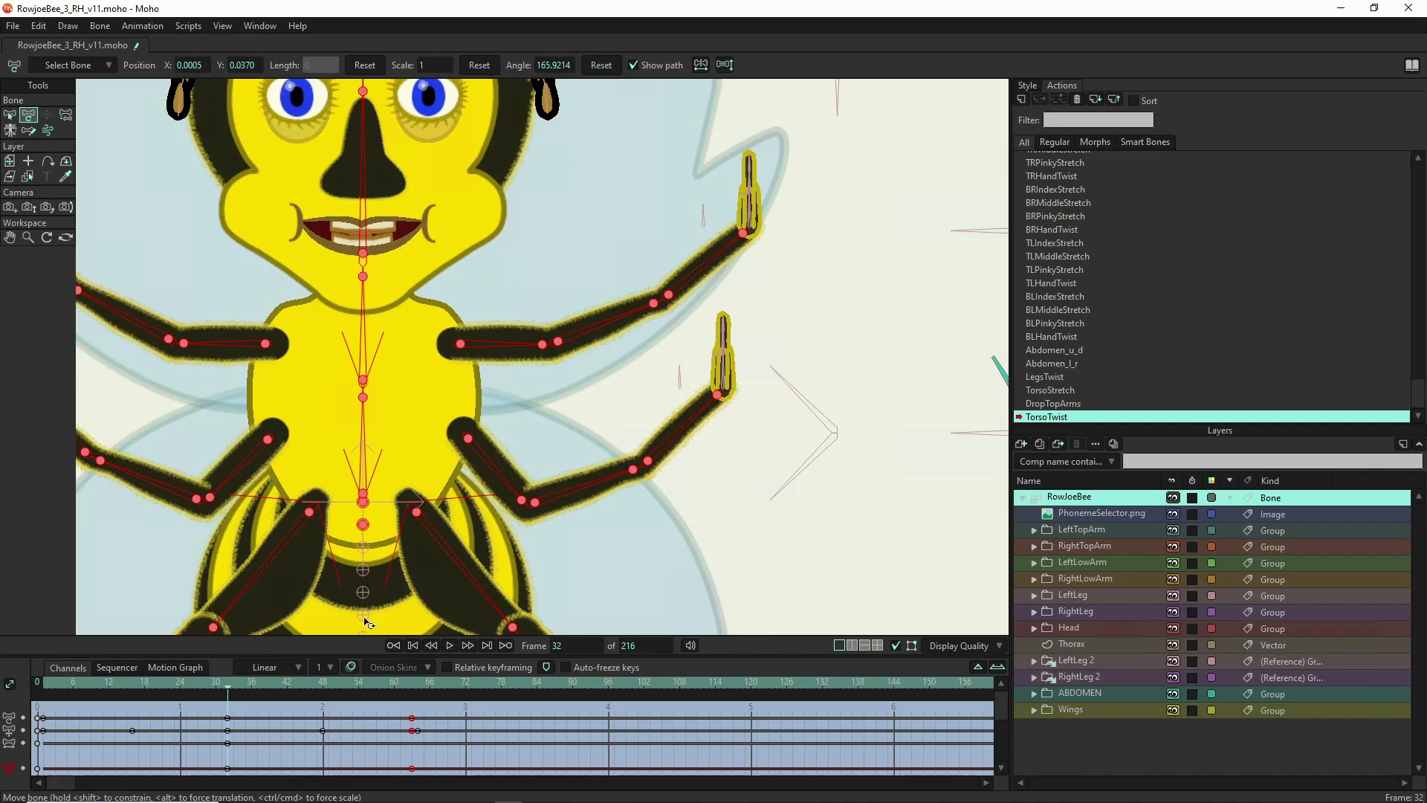
# - Deselect all bones and move the bone keyframes at frame 63 to frame 64, checking the pose around that frame
pyautogui.click(325, 688)
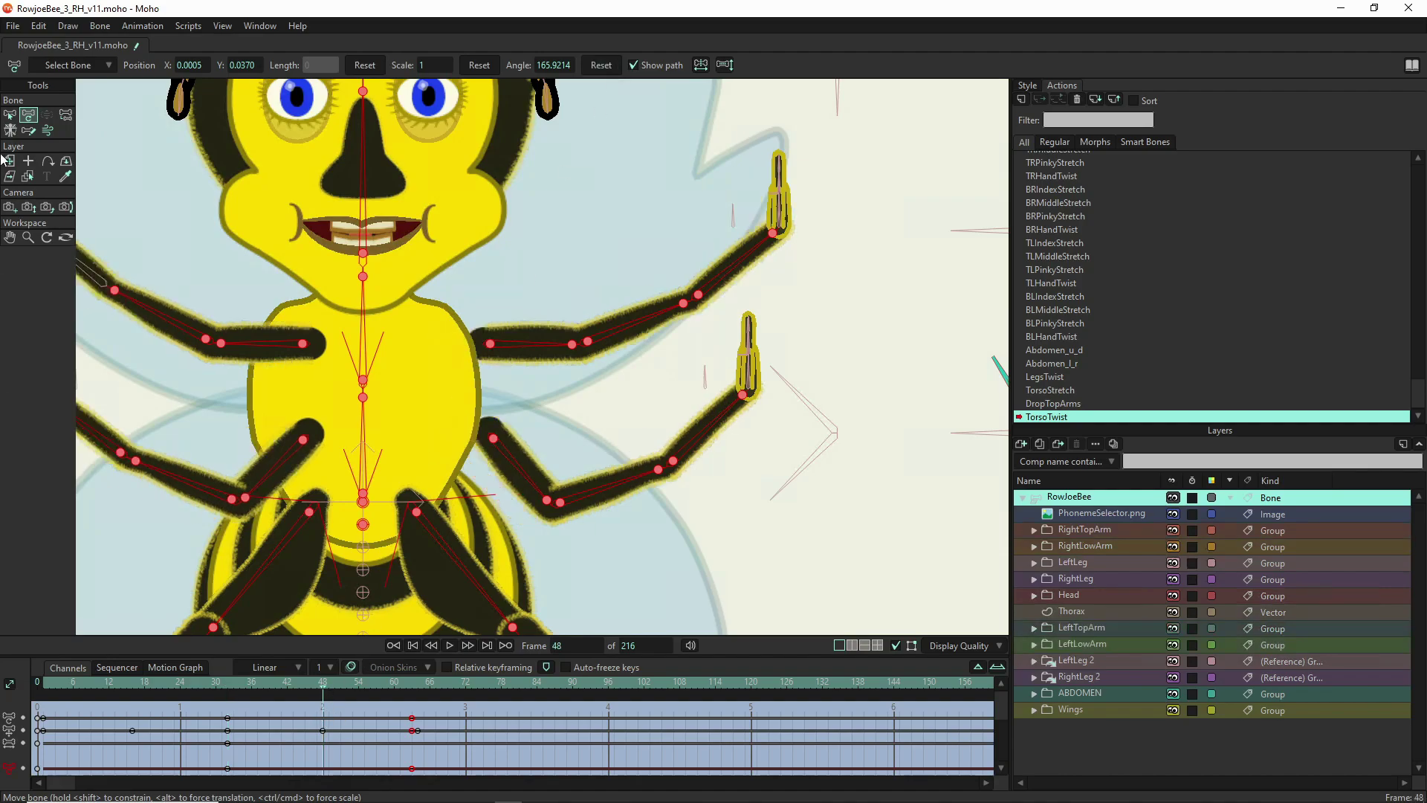
pyautogui.click(8, 115)
pyautogui.click(94, 162)
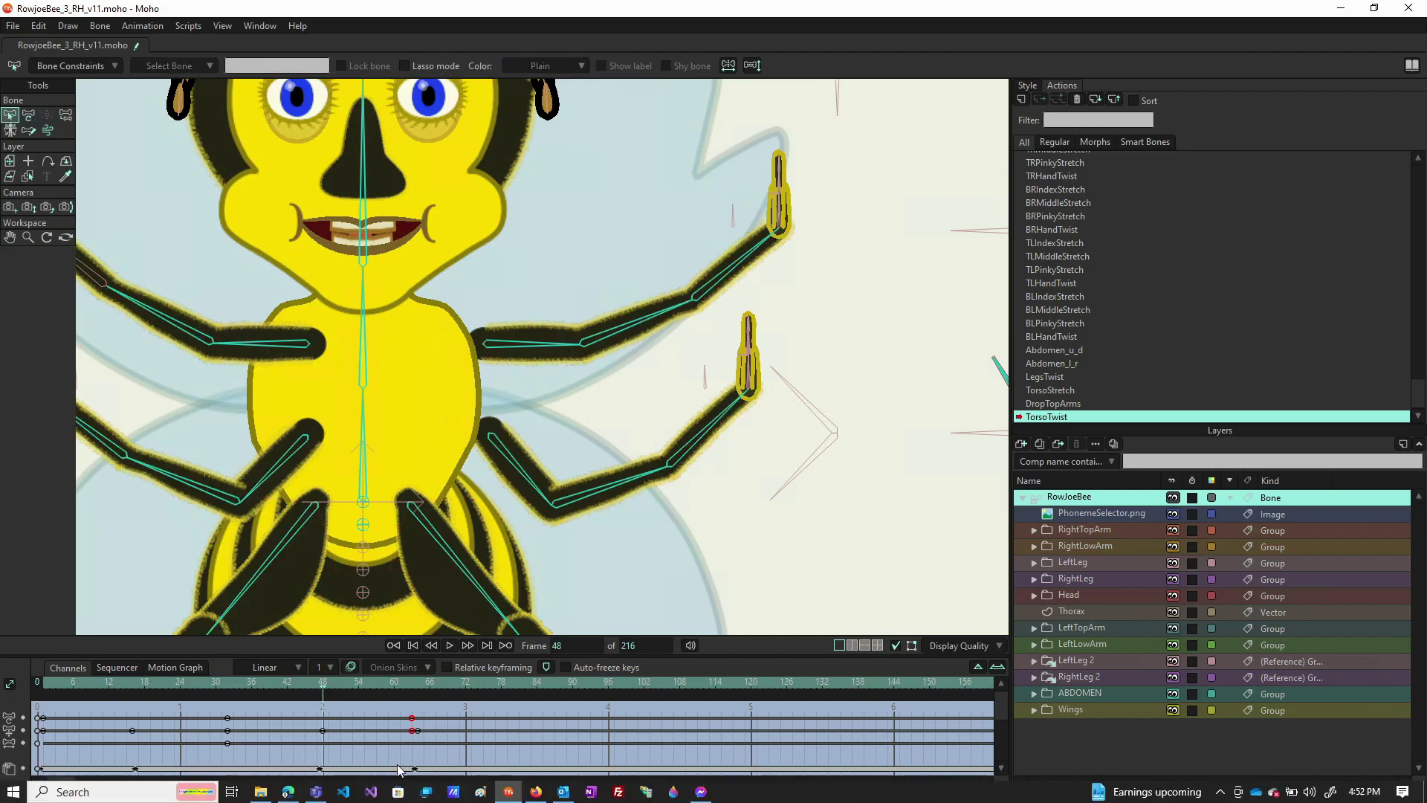
pyautogui.moveTo(323, 691); pyautogui.dragTo(415, 702)
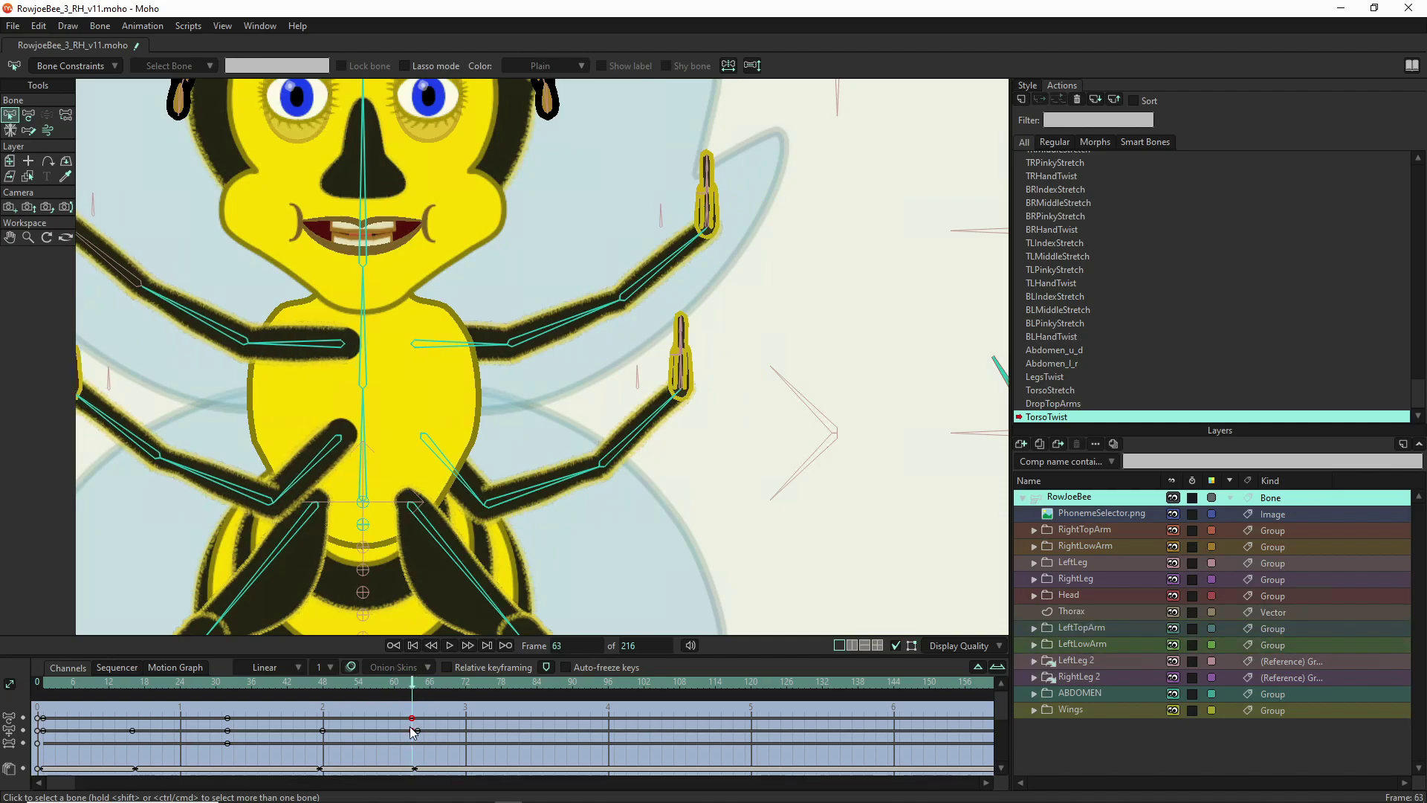
pyautogui.moveTo(402, 713); pyautogui.dragTo(414, 749)
pyautogui.moveTo(415, 732); pyautogui.dragTo(418, 733)
pyautogui.click(418, 718)
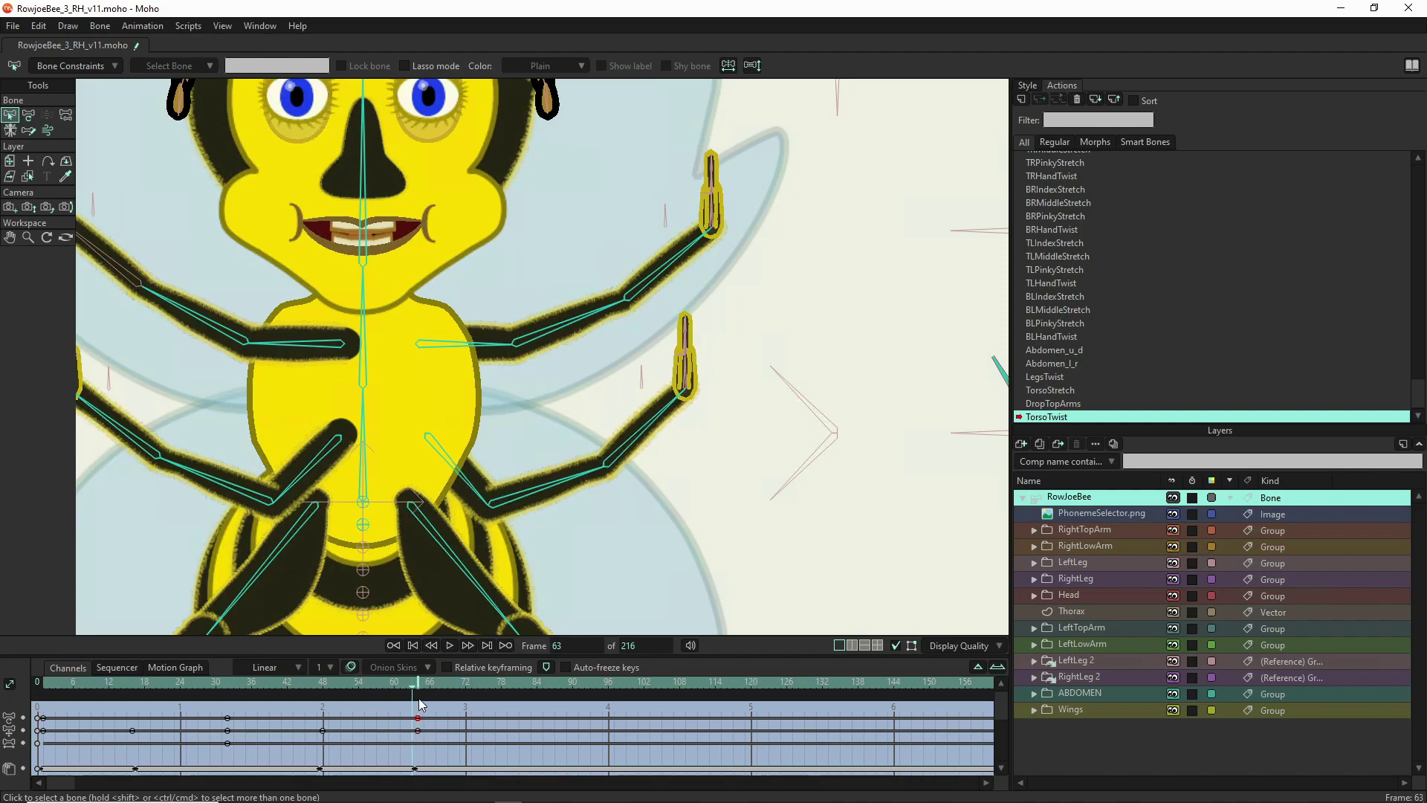
pyautogui.moveTo(418, 693); pyautogui.dragTo(427, 721)
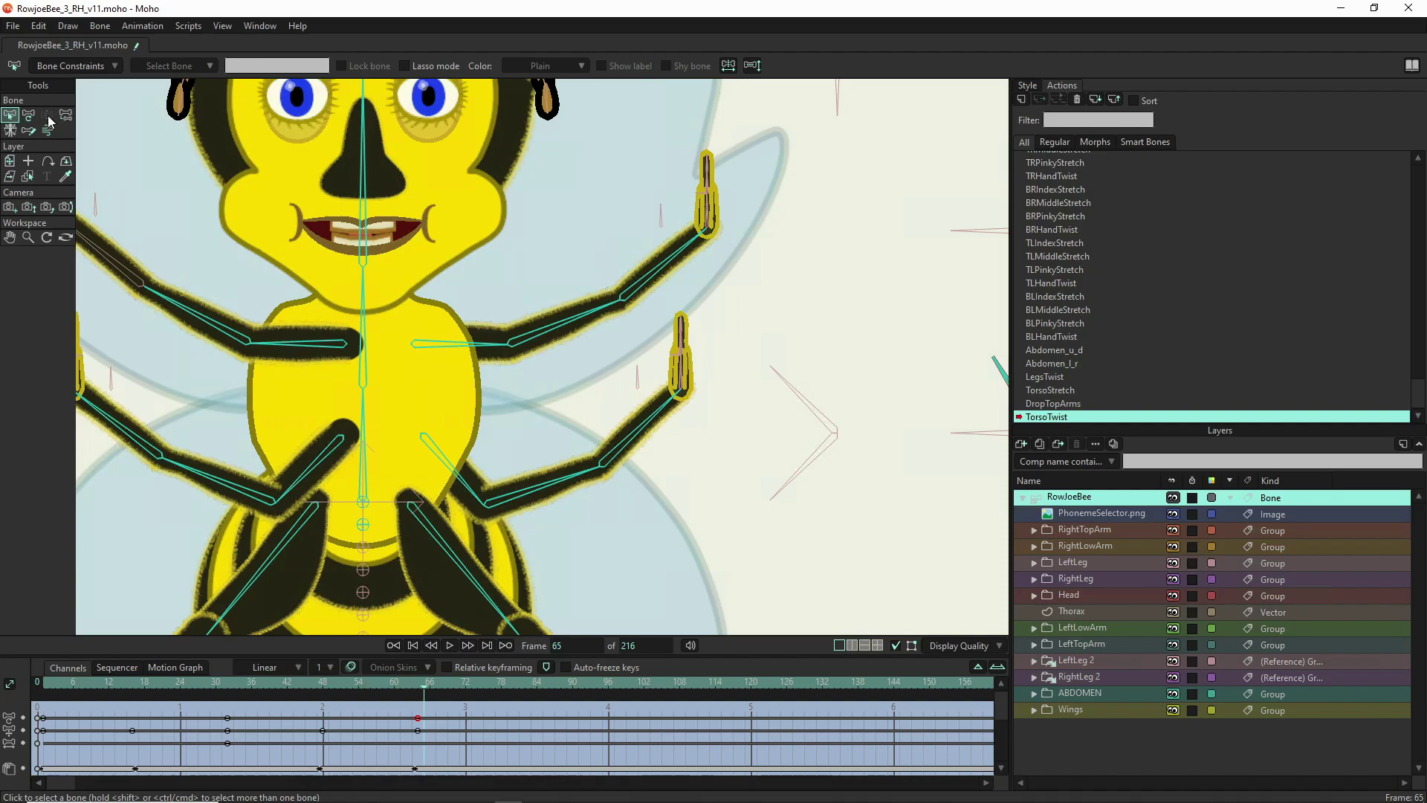
# - Switch to Mainline to check the torso twist, and reopen the TorsoTwist action for editing
pyautogui.scroll(1, 1086, 175)
pyautogui.click(1067, 159)
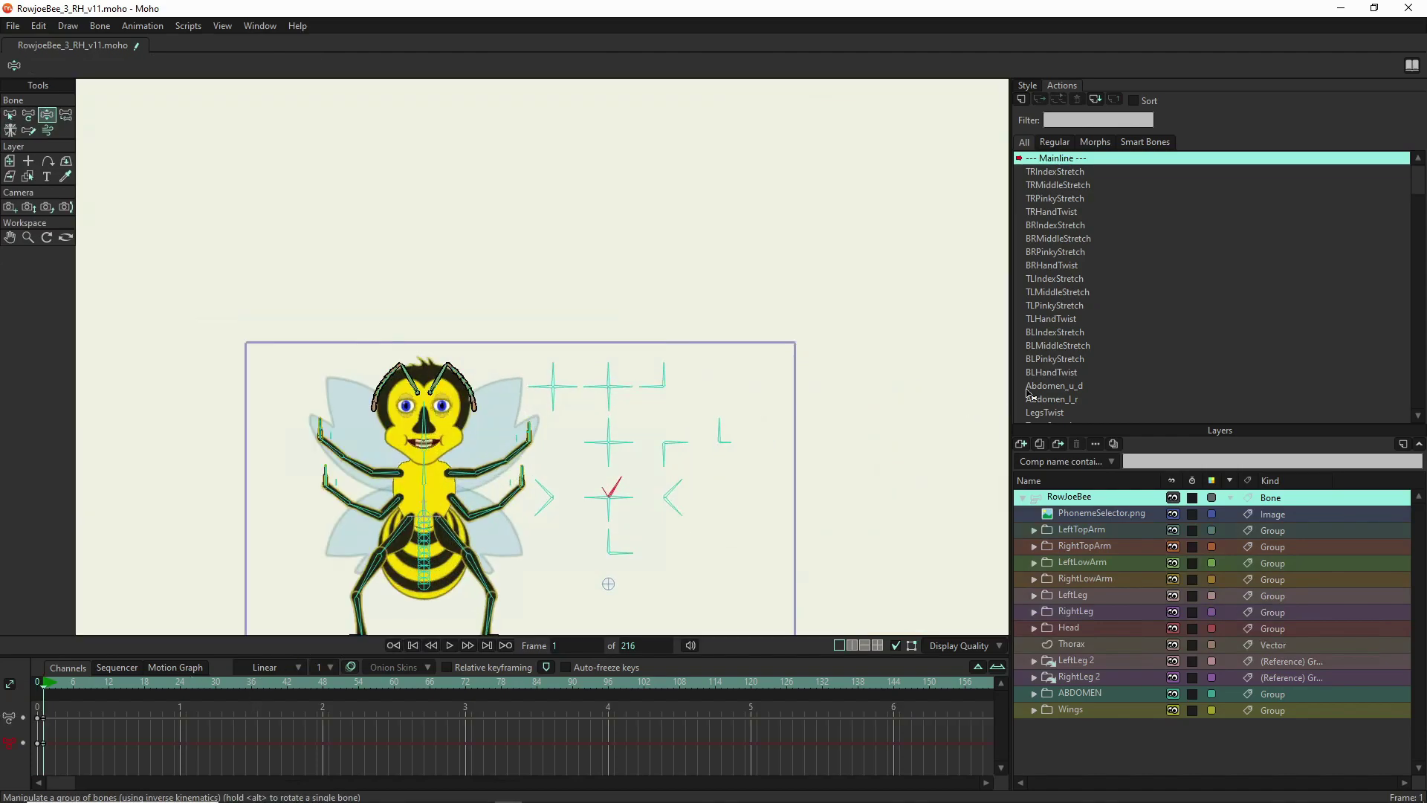
pyautogui.click(1082, 359)
pyautogui.scroll(-1, 1081, 379)
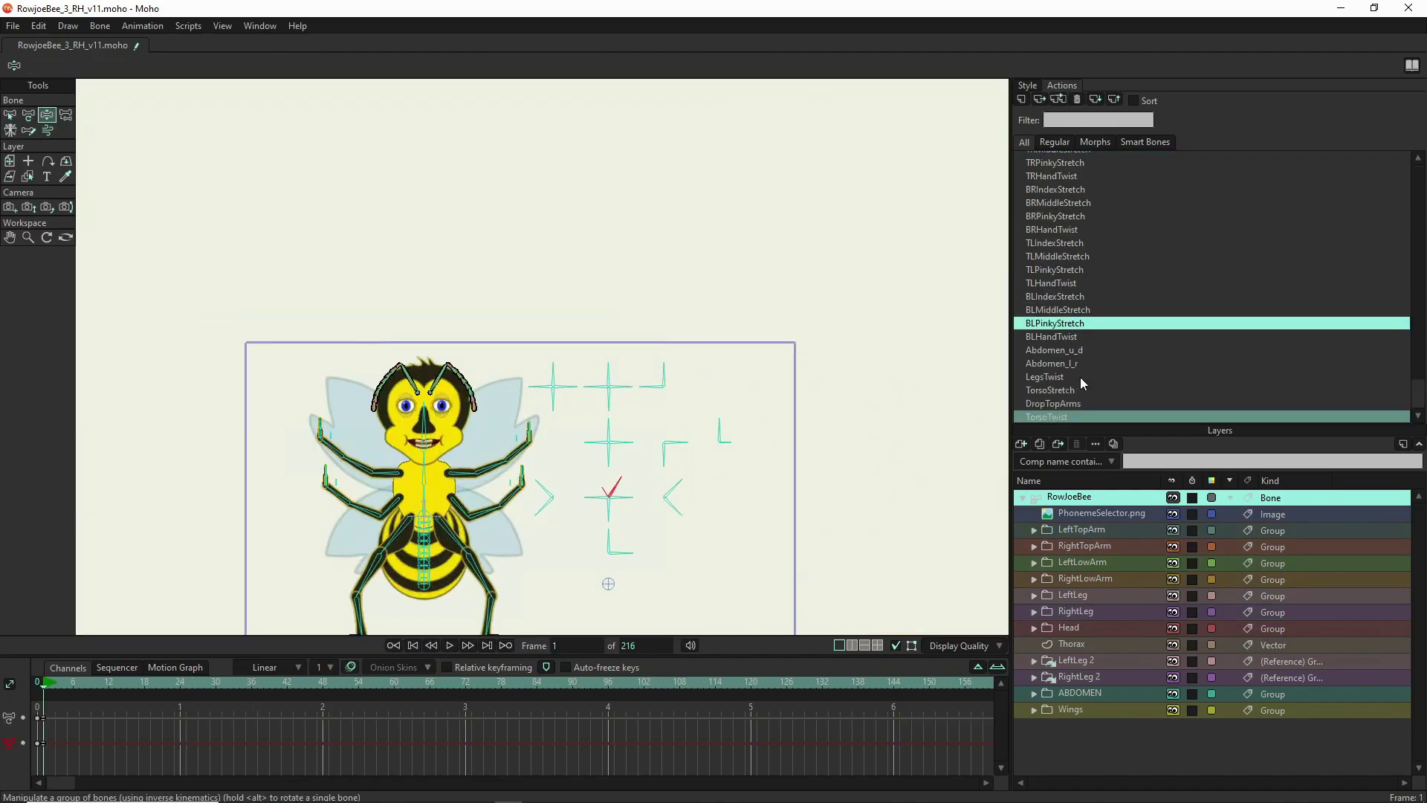
pyautogui.click(1055, 414)
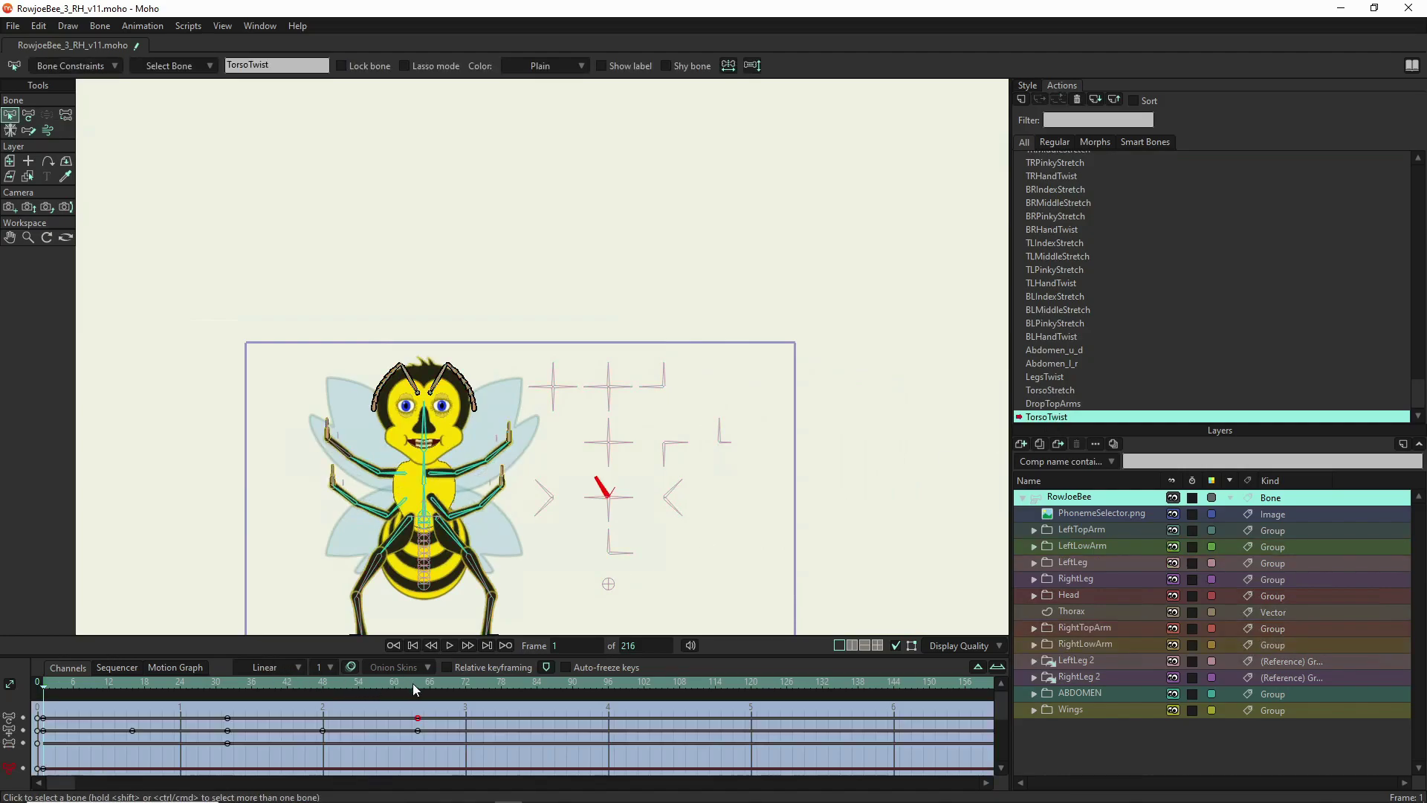
# - At frame 64 of the TorsoTwist action, rotate the TorsoTwist control bone to an angle of 58°
pyautogui.moveTo(420, 685); pyautogui.dragTo(430, 687)
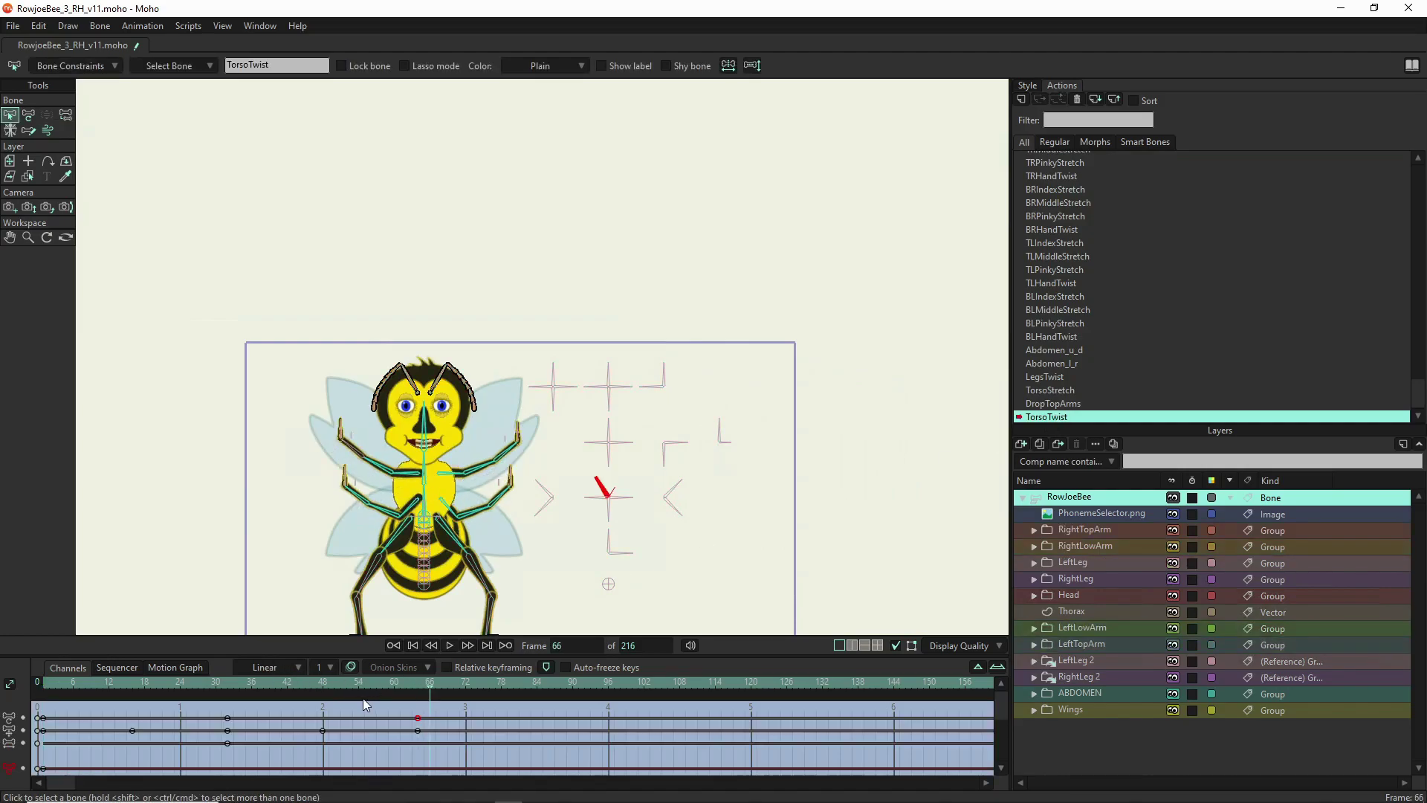
pyautogui.click(412, 691)
pyautogui.click(420, 687)
pyautogui.click(28, 115)
pyautogui.scroll(5, 620, 488)
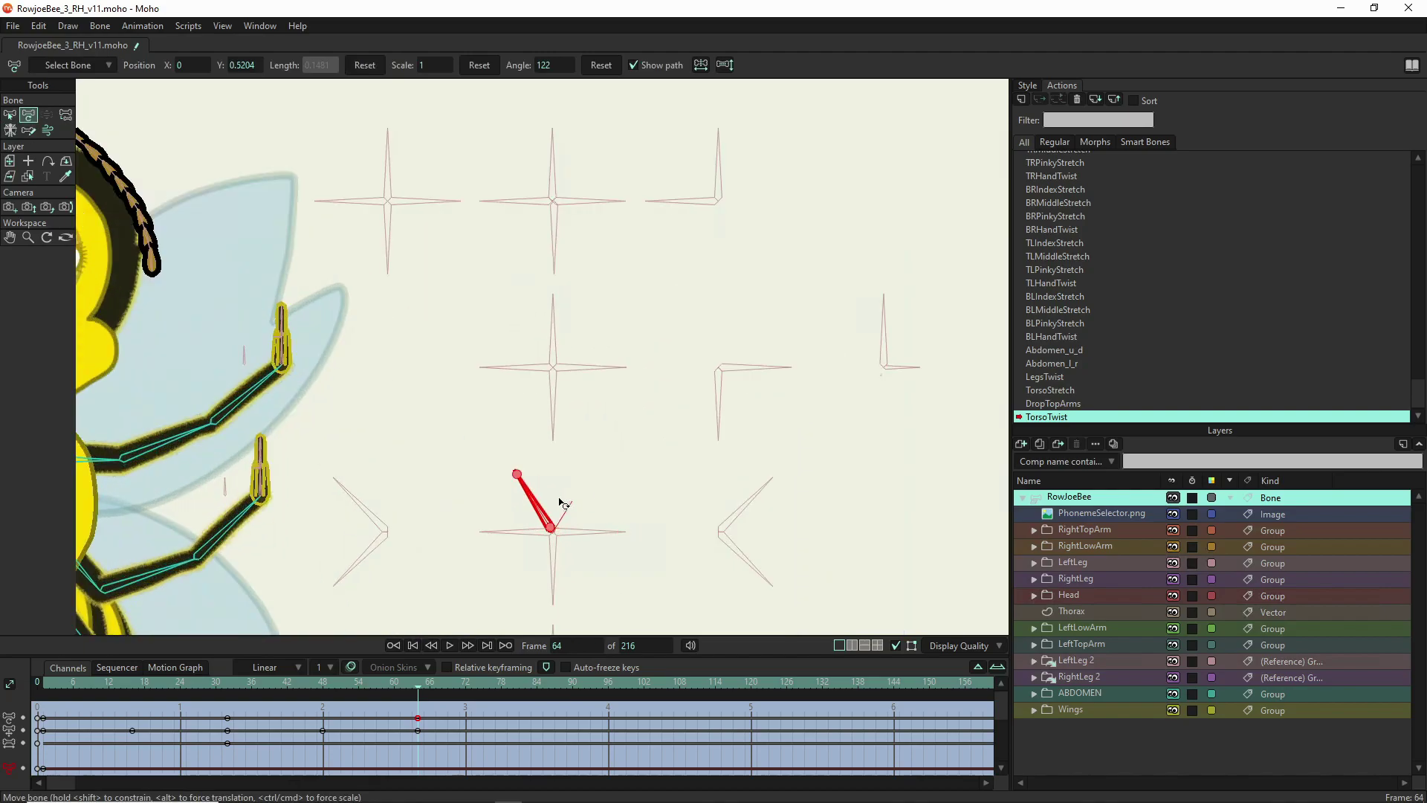
pyautogui.moveTo(536, 508); pyautogui.dragTo(595, 490)
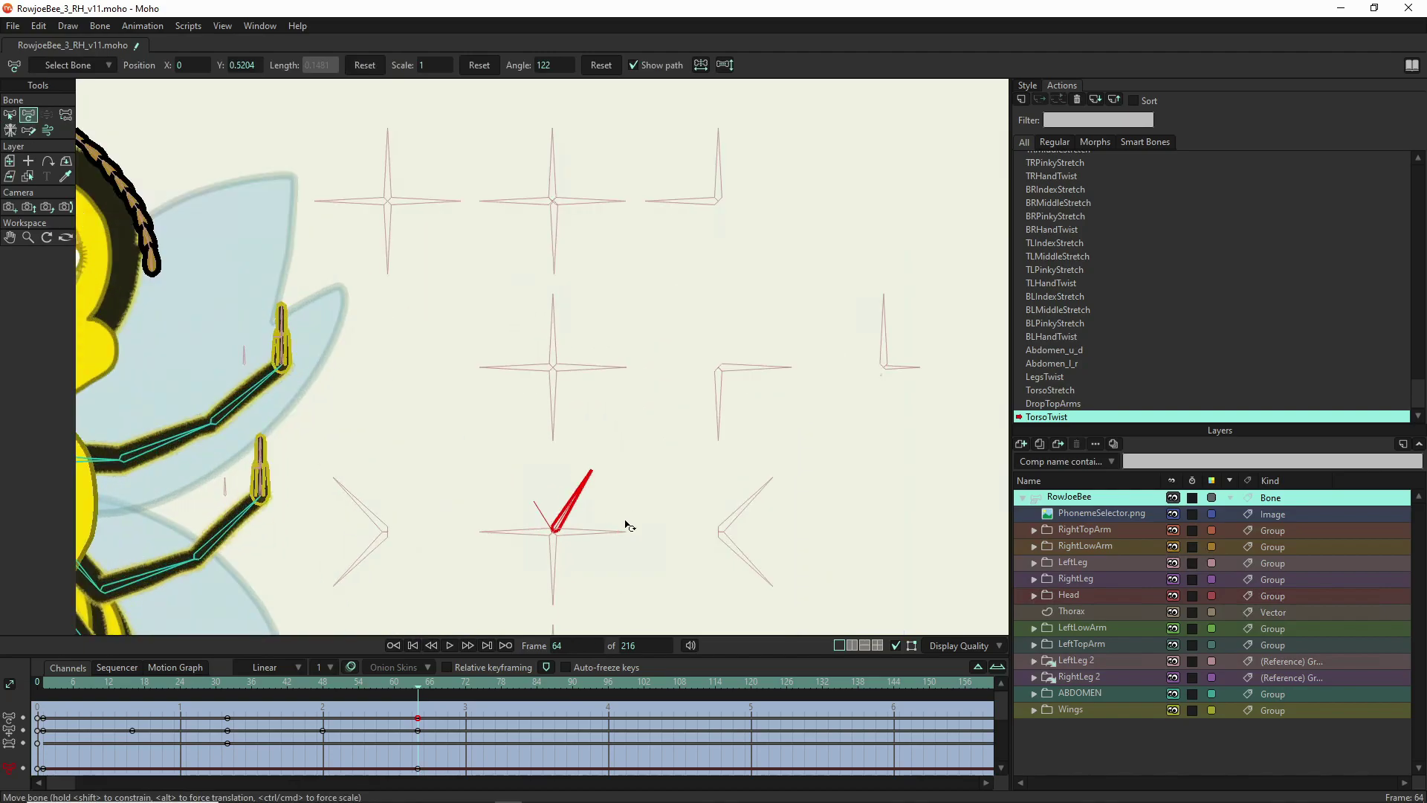
# - Return to Mainline and test the torso twist by swinging the TorsoTwist control with Manipulate Bones
pyautogui.scroll(-5, 659, 430)
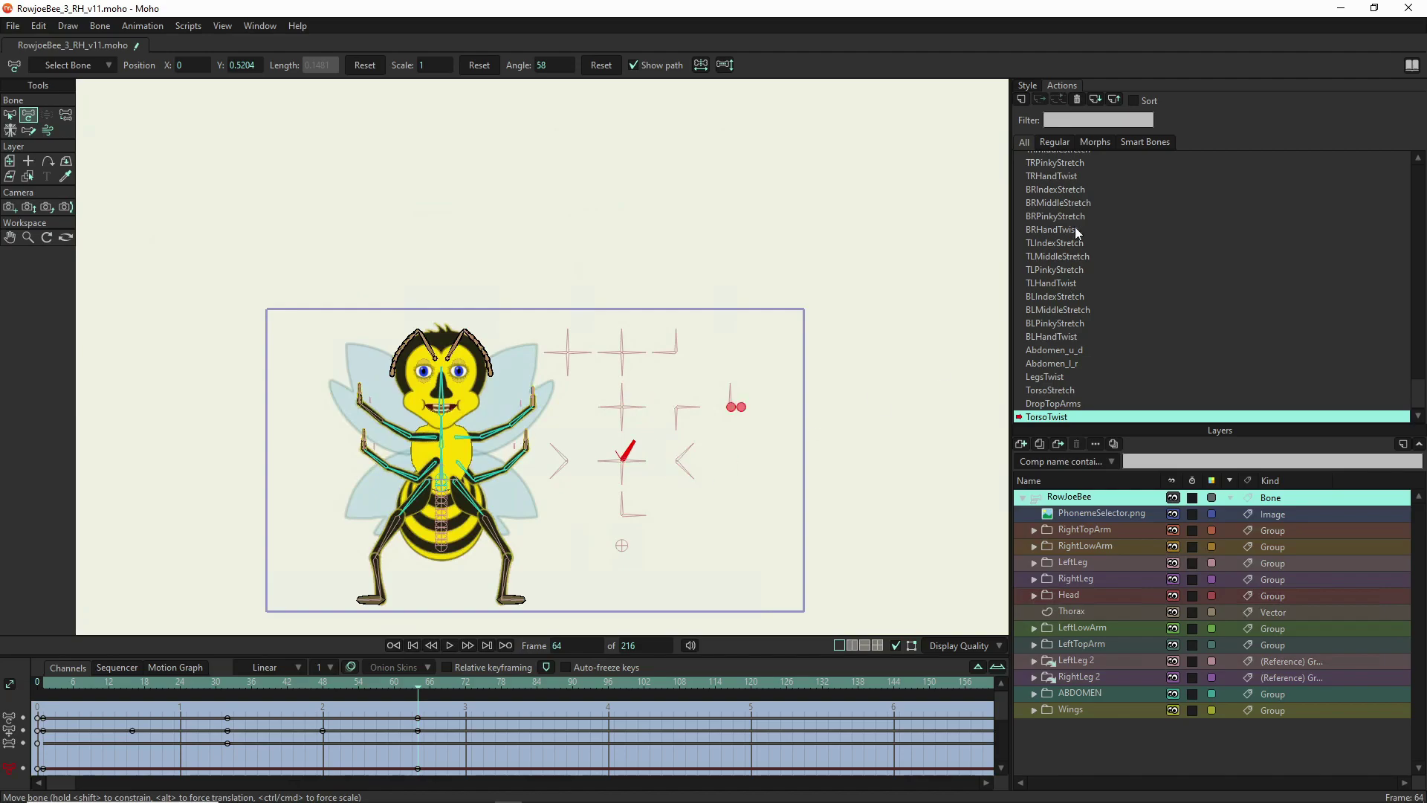
pyautogui.scroll(1, 1076, 189)
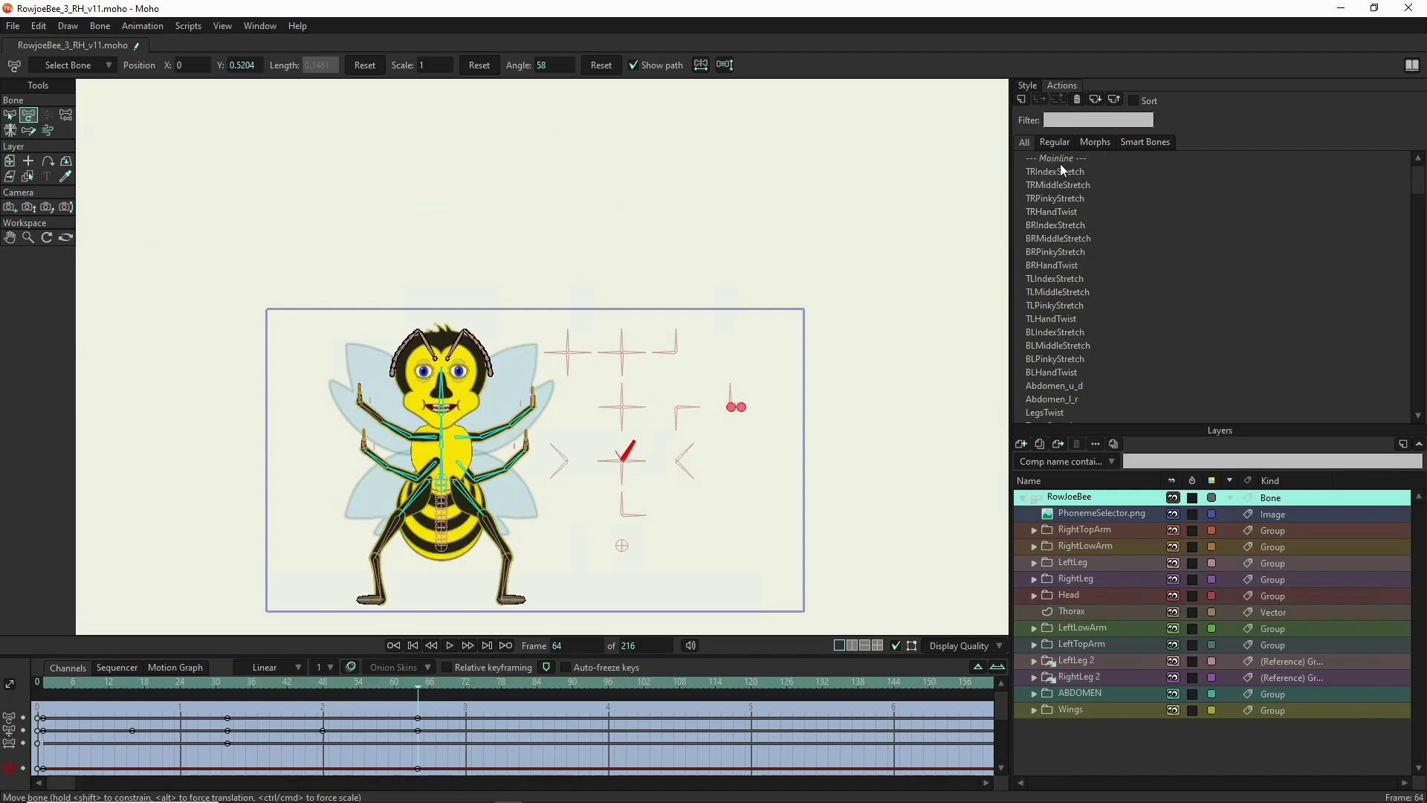
pyautogui.doubleClick(1060, 160)
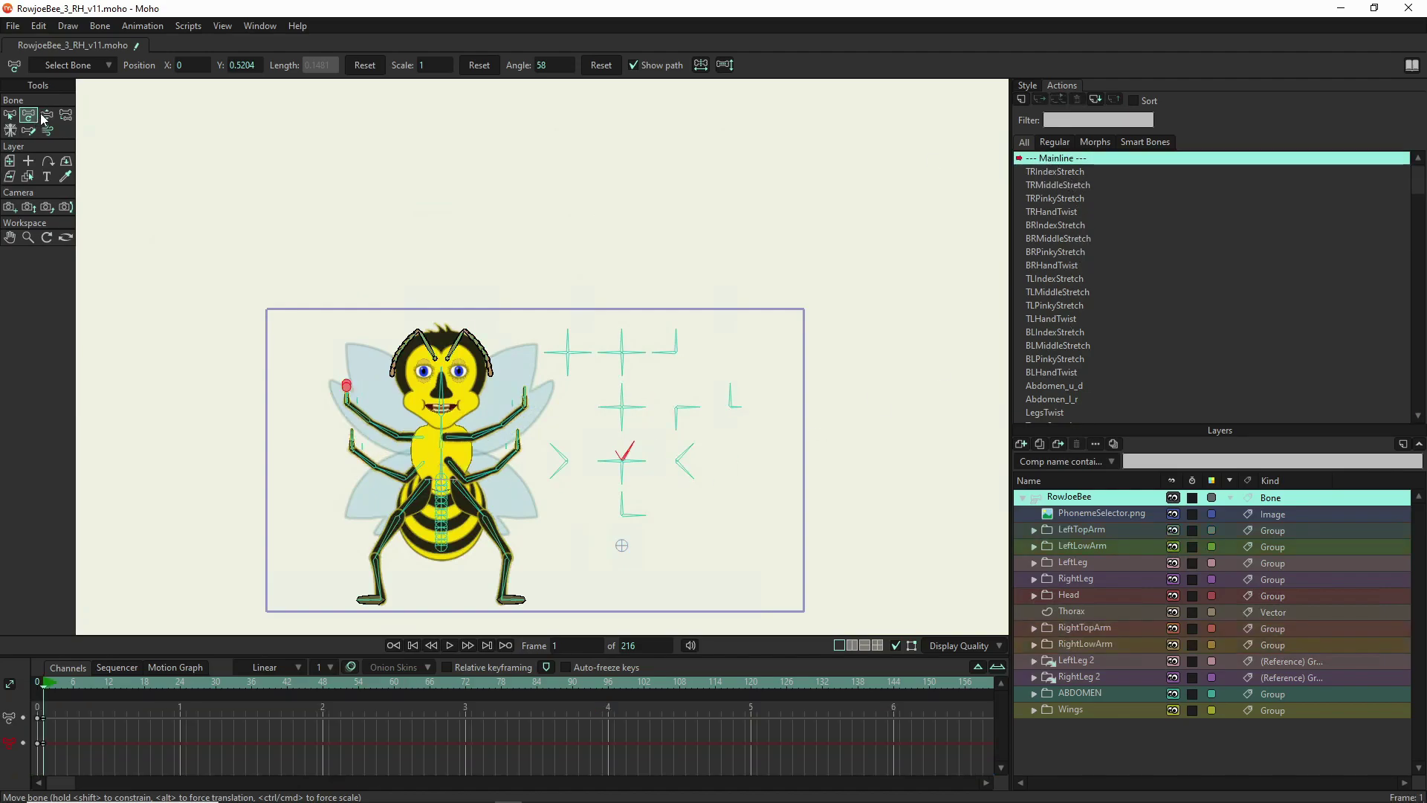
pyautogui.click(43, 118)
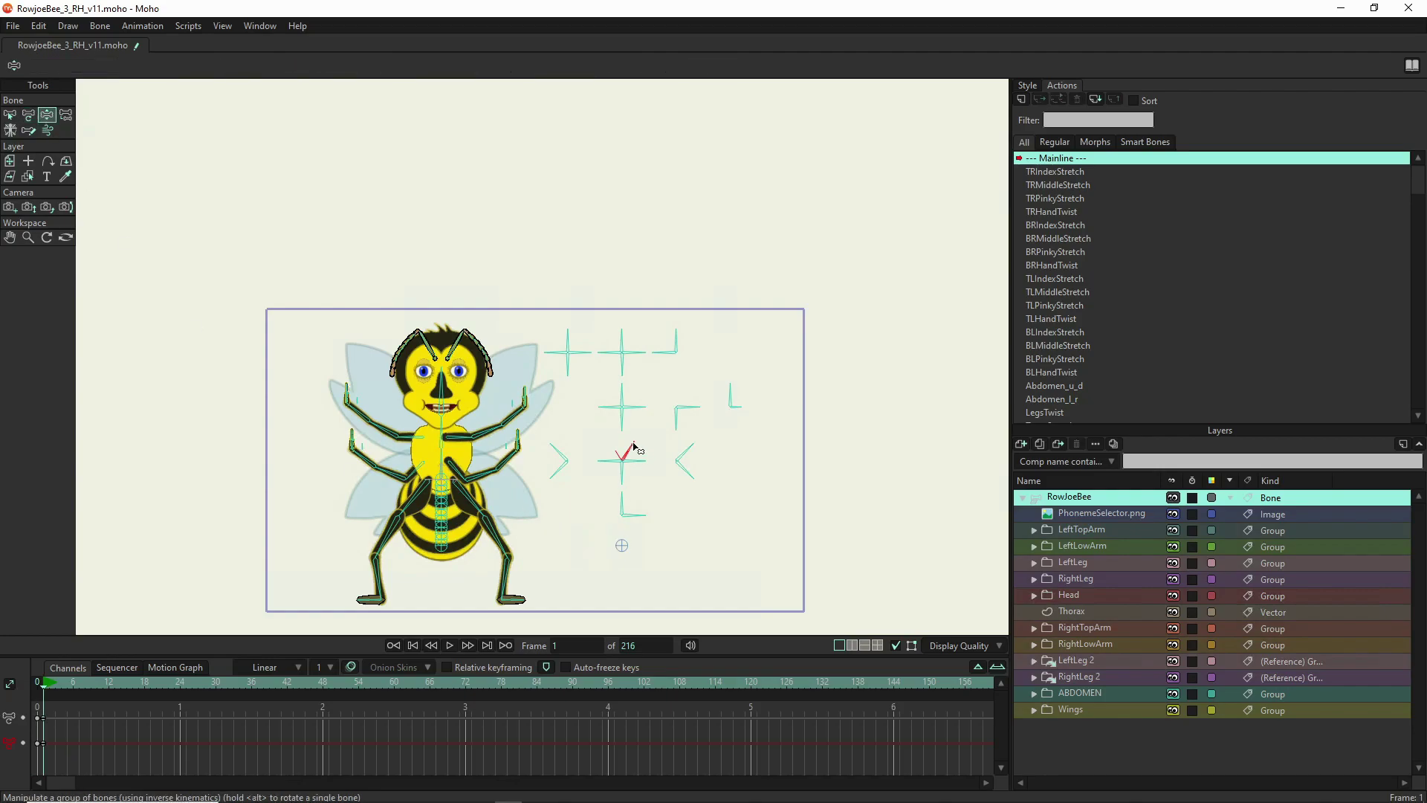
pyautogui.moveTo(629, 444)
pyautogui.mouseDown()
pyautogui.moveTo(560, 449)
pyautogui.moveTo(633, 448)
pyautogui.moveTo(608, 424)
pyautogui.moveTo(647, 421)
pyautogui.moveTo(602, 396)
pyautogui.moveTo(662, 404)
pyautogui.moveTo(595, 369)
pyautogui.moveTo(554, 374)
pyautogui.moveTo(702, 344)
pyautogui.moveTo(596, 331)
pyautogui.moveTo(599, 444)
pyautogui.moveTo(548, 452)
pyautogui.moveTo(631, 434)
pyautogui.moveTo(611, 424)
pyautogui.mouseUp()
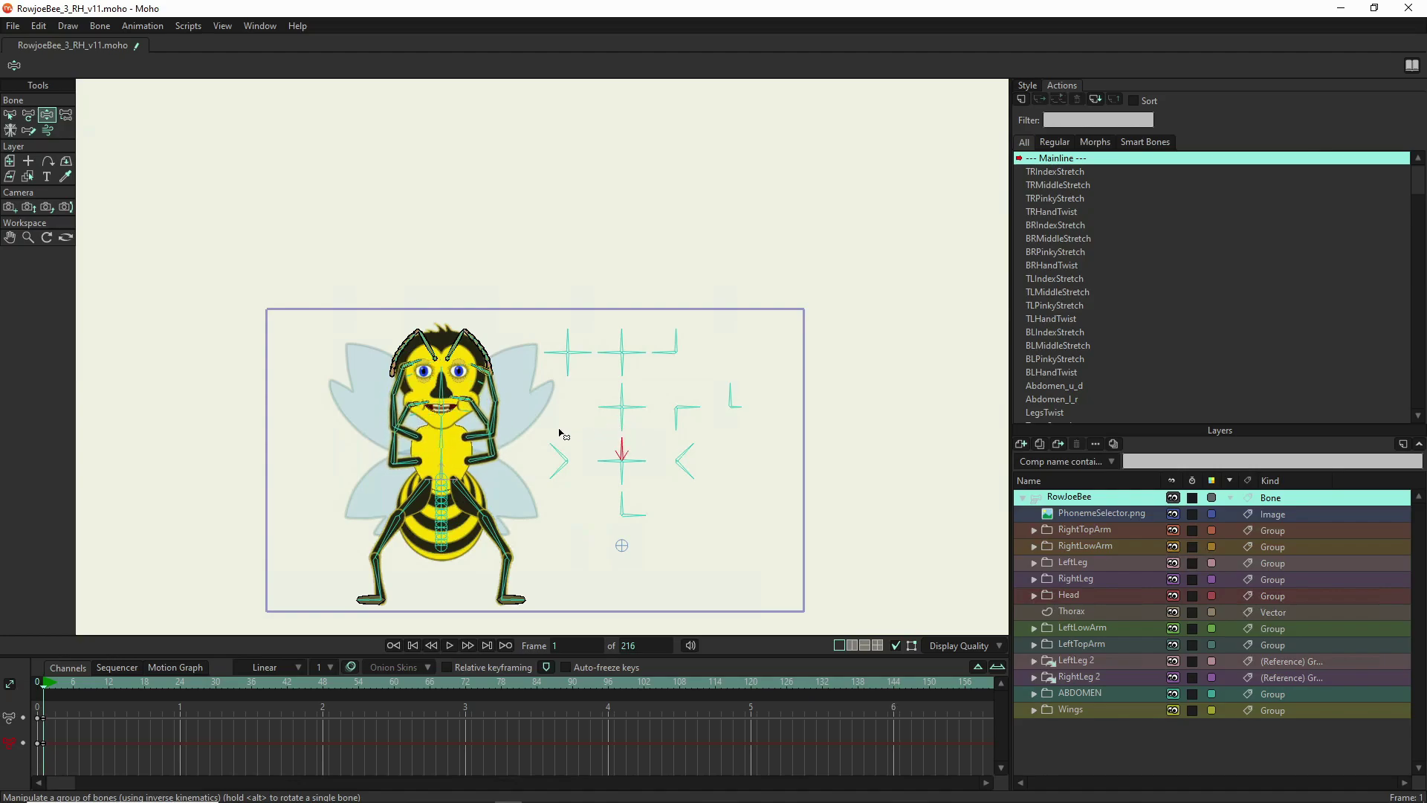
# - Test the rig further by posing the lower left arm and swinging the leg, abdomen and upper wing controls
pyautogui.moveTo(508, 421); pyautogui.dragTo(524, 482)
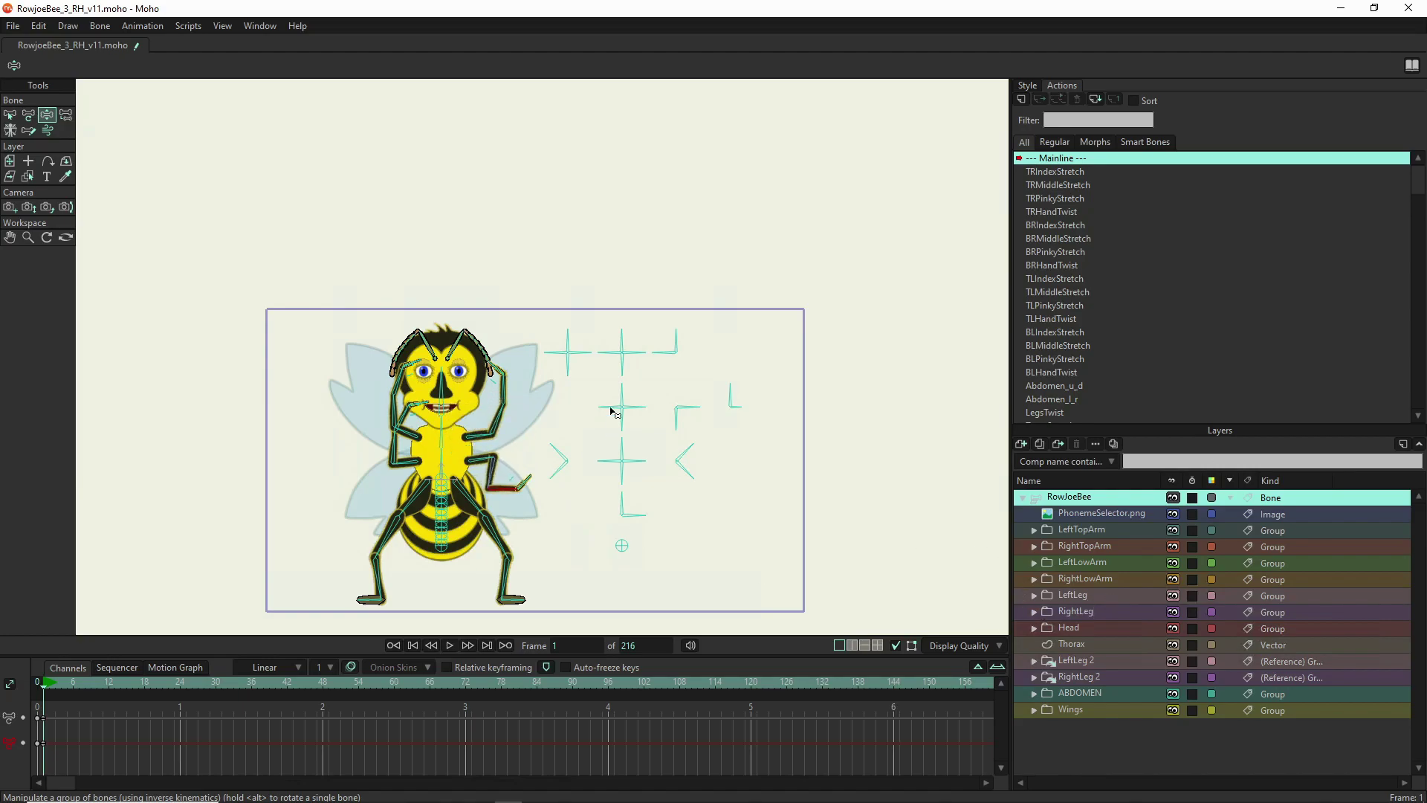
pyautogui.moveTo(632, 462)
pyautogui.mouseDown()
pyautogui.moveTo(639, 450)
pyautogui.moveTo(639, 483)
pyautogui.moveTo(624, 467)
pyautogui.moveTo(608, 485)
pyautogui.moveTo(605, 426)
pyautogui.moveTo(605, 496)
pyautogui.moveTo(645, 489)
pyautogui.moveTo(600, 494)
pyautogui.moveTo(621, 452)
pyautogui.moveTo(638, 458)
pyautogui.moveTo(619, 452)
pyautogui.mouseUp()
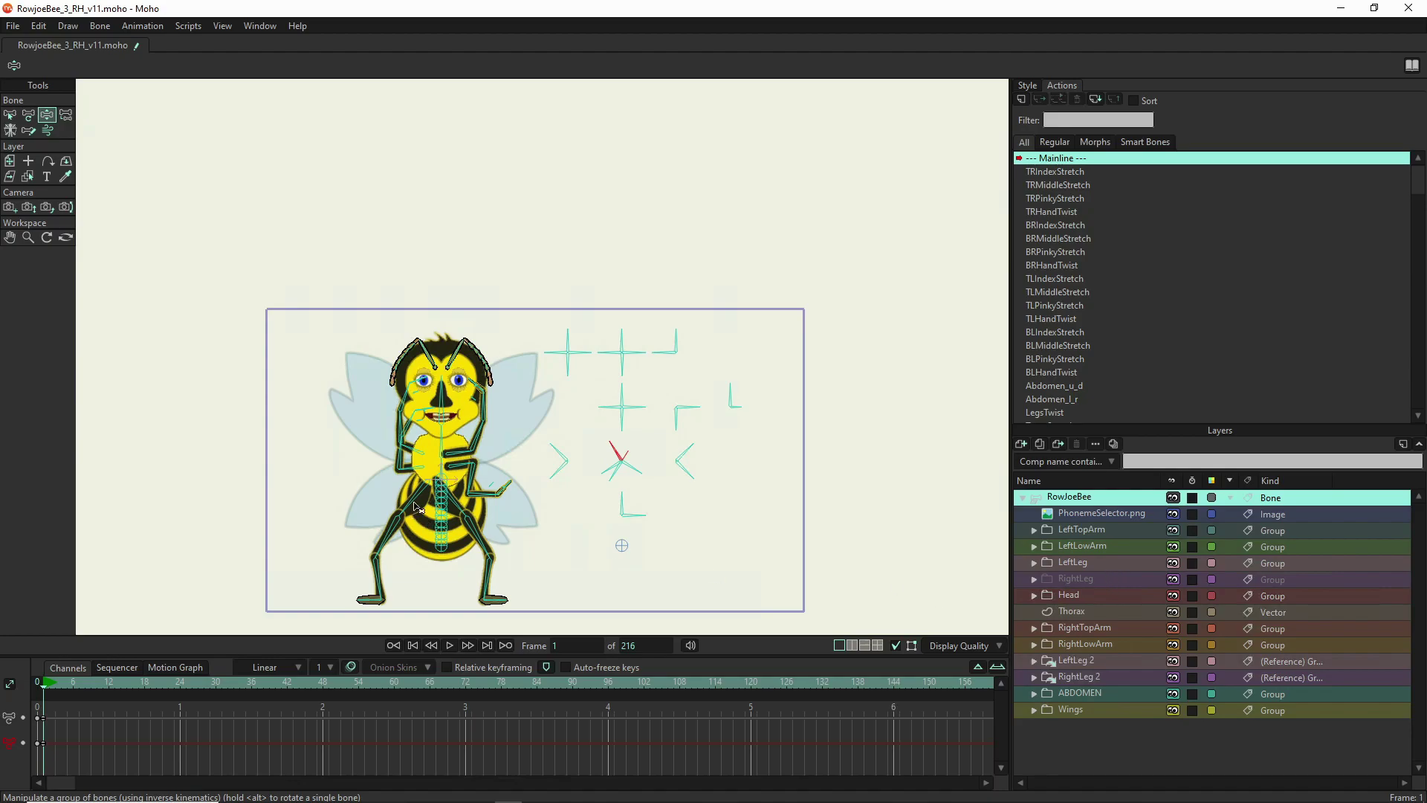
pyautogui.moveTo(617, 507); pyautogui.dragTo(533, 496)
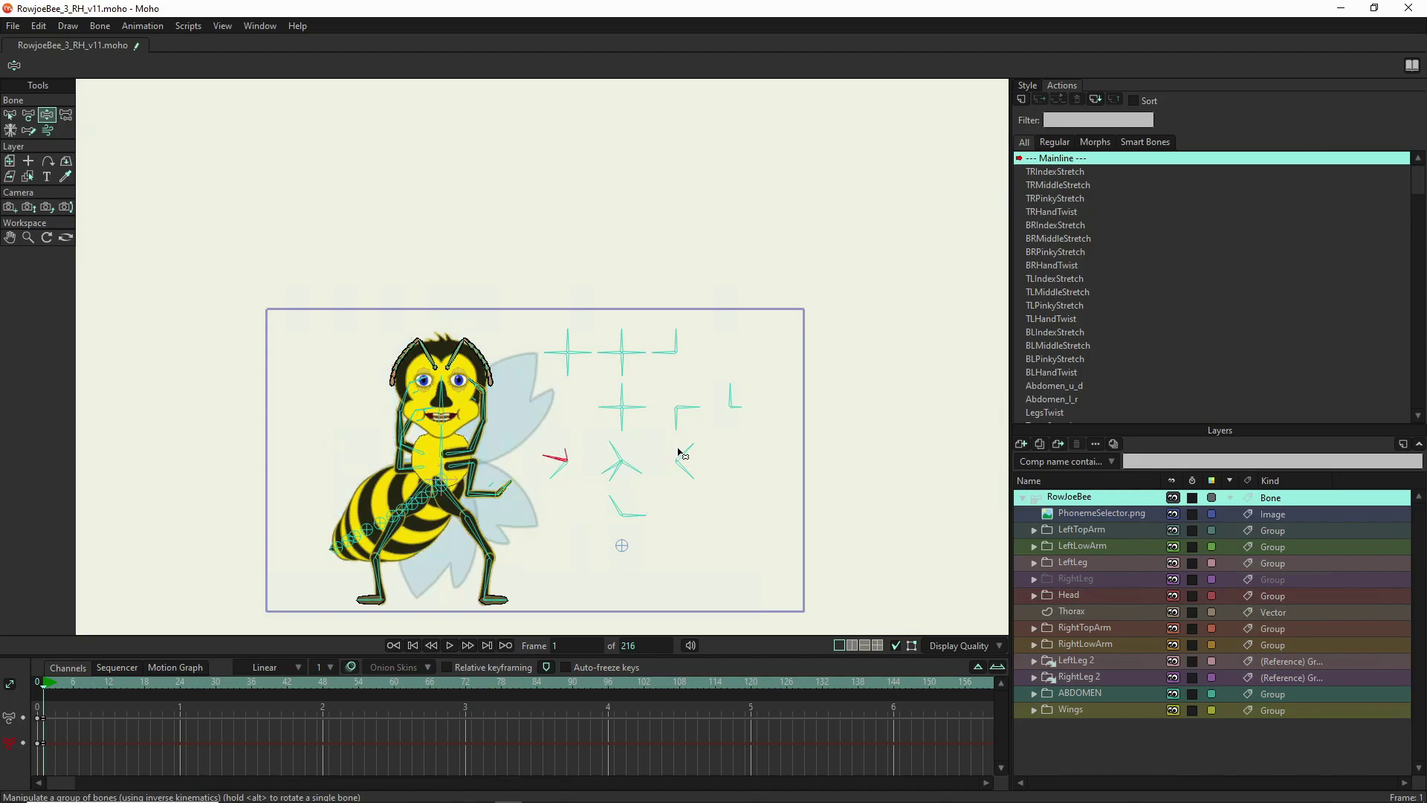
pyautogui.moveTo(678, 451); pyautogui.dragTo(691, 492)
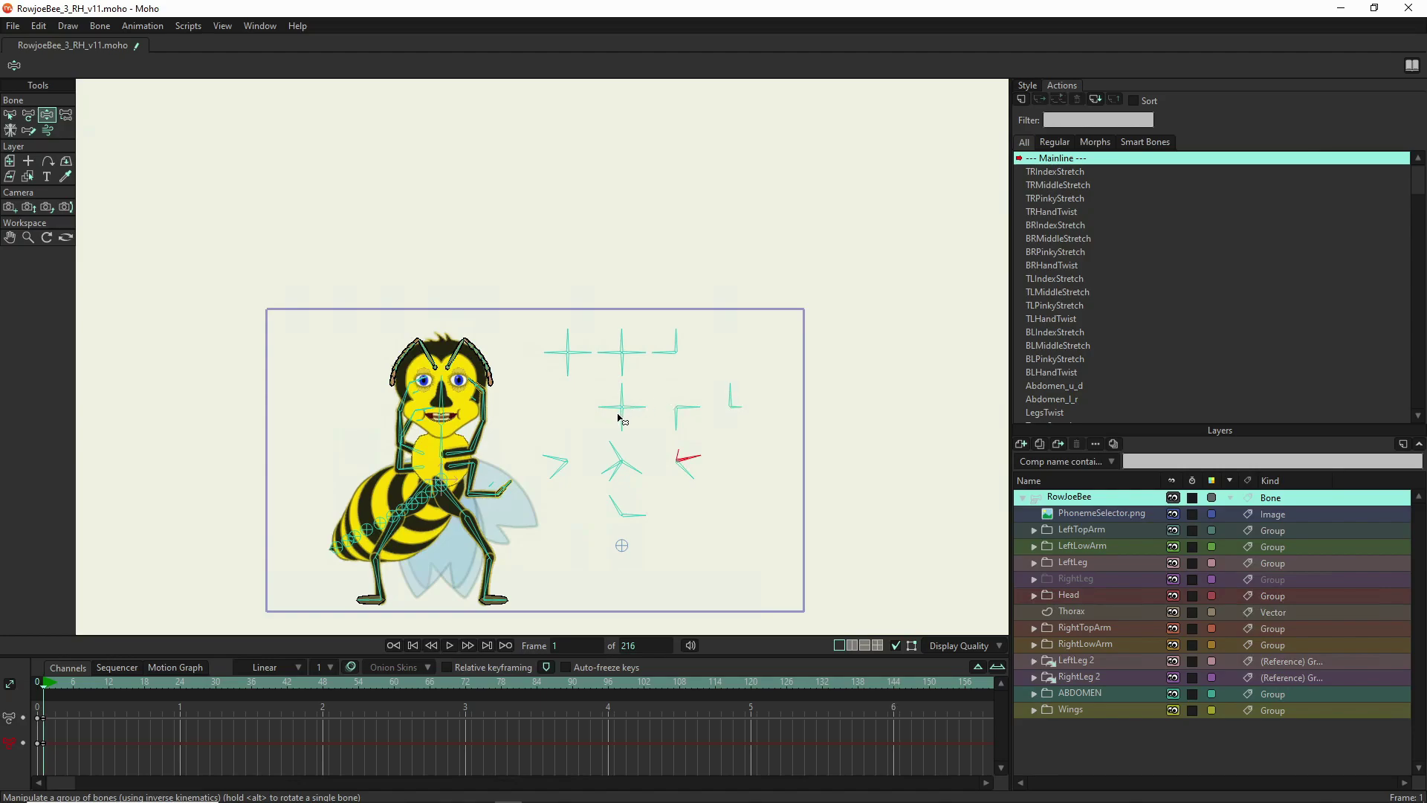
# - At frame 0, select the SmileFrown control bone and create a smart bone action named SmileFrown
pyautogui.click(9, 115)
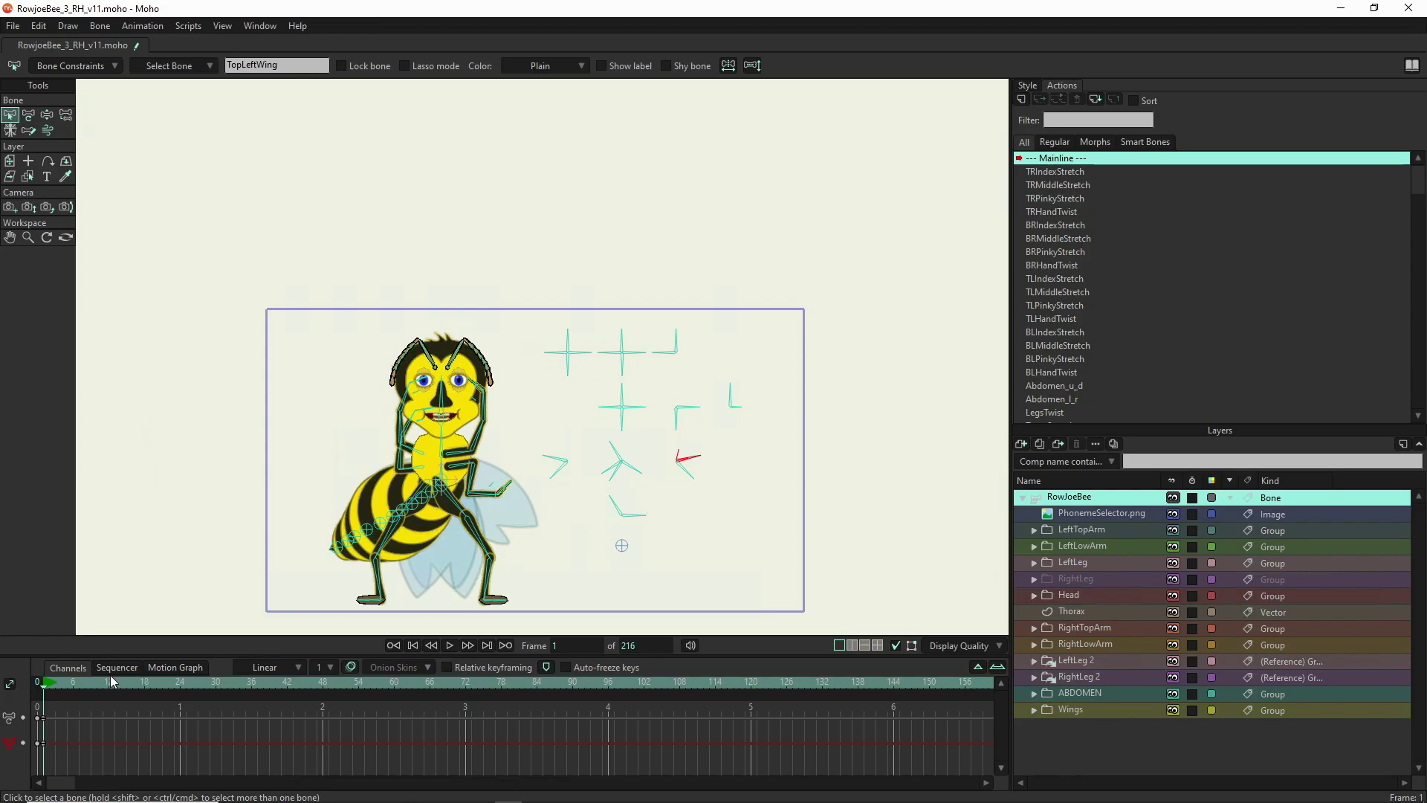
pyautogui.click(38, 682)
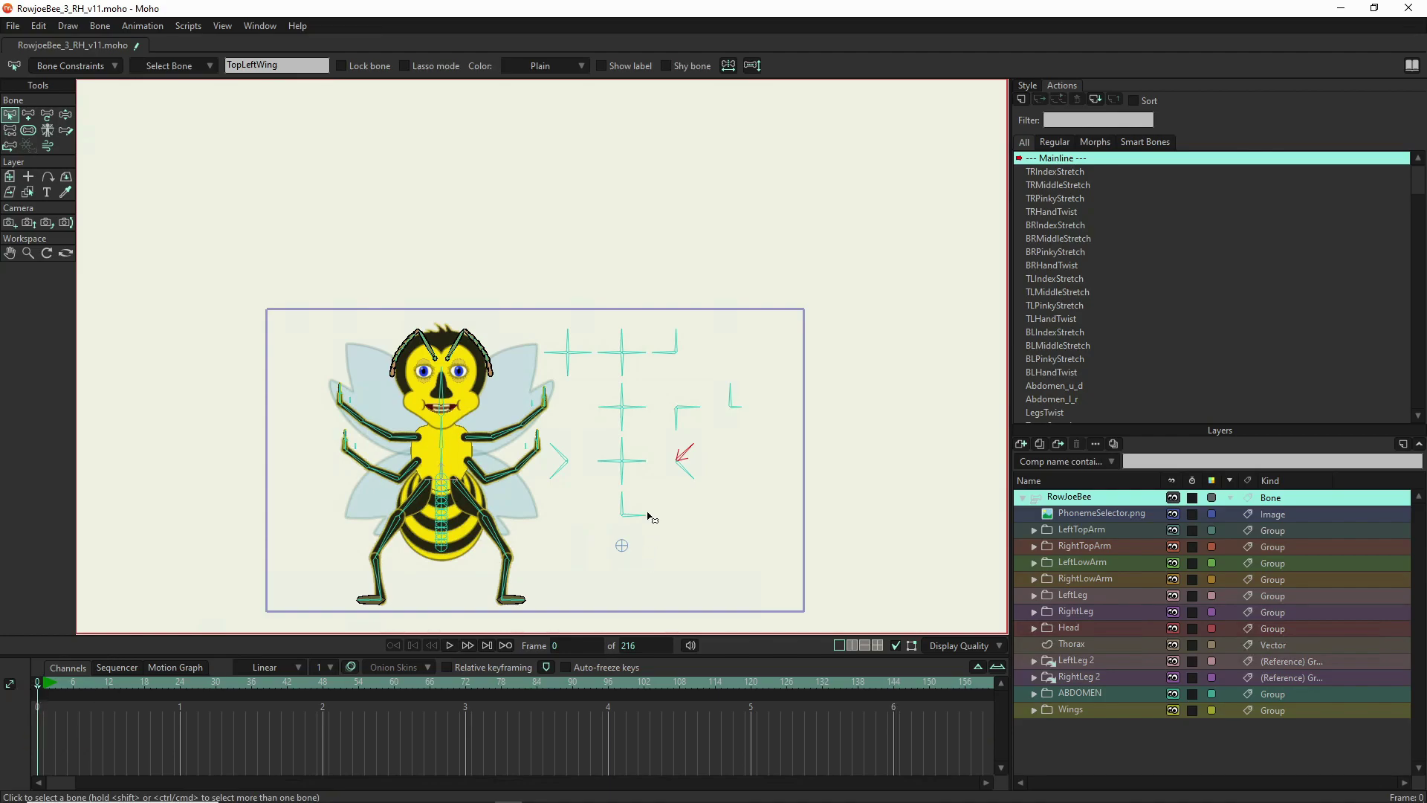
pyautogui.click(623, 418)
pyautogui.click(1023, 99)
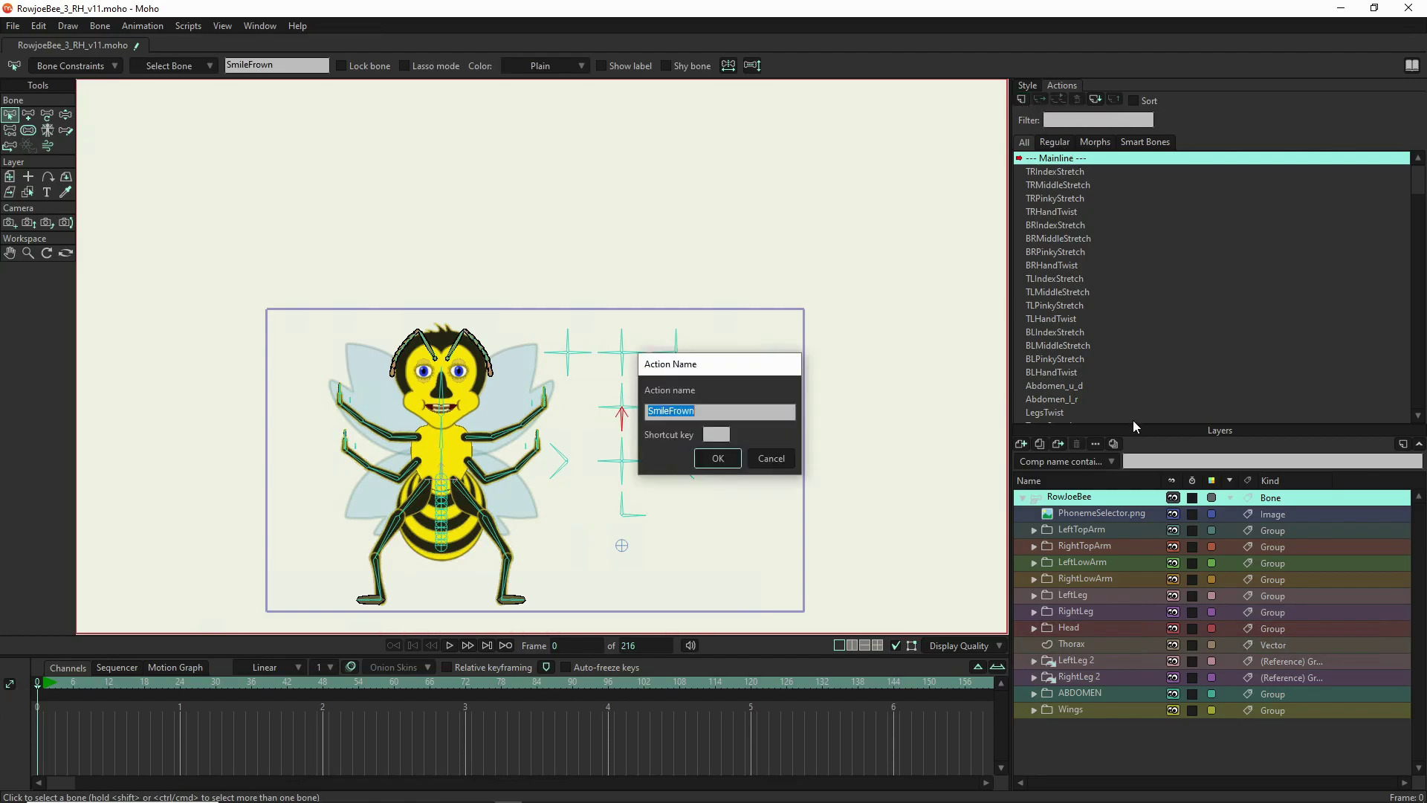
pyautogui.click(723, 462)
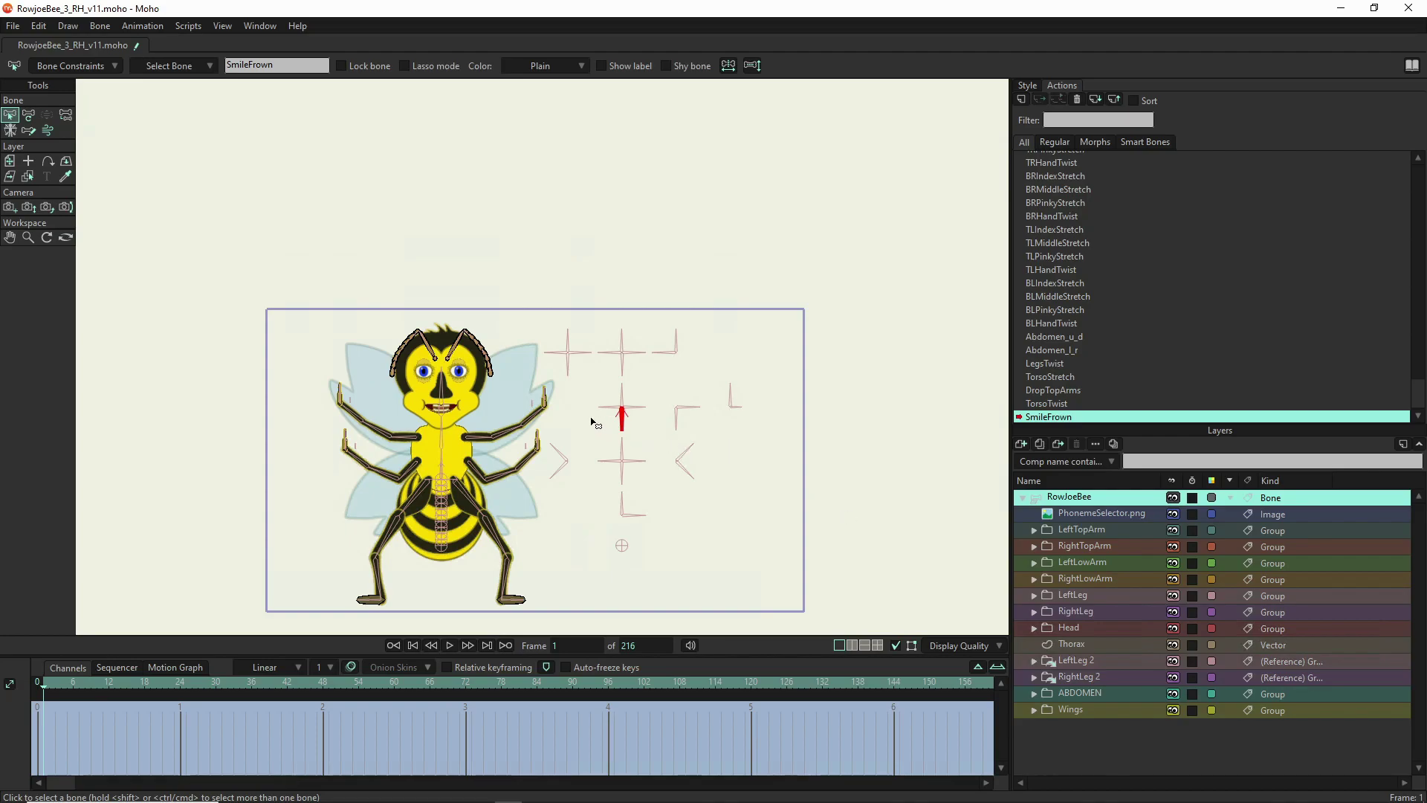
# - In the SmileFrown action, rotate the control bone to 238° at frame 1 and to 302° at frame 64
pyautogui.click(29, 115)
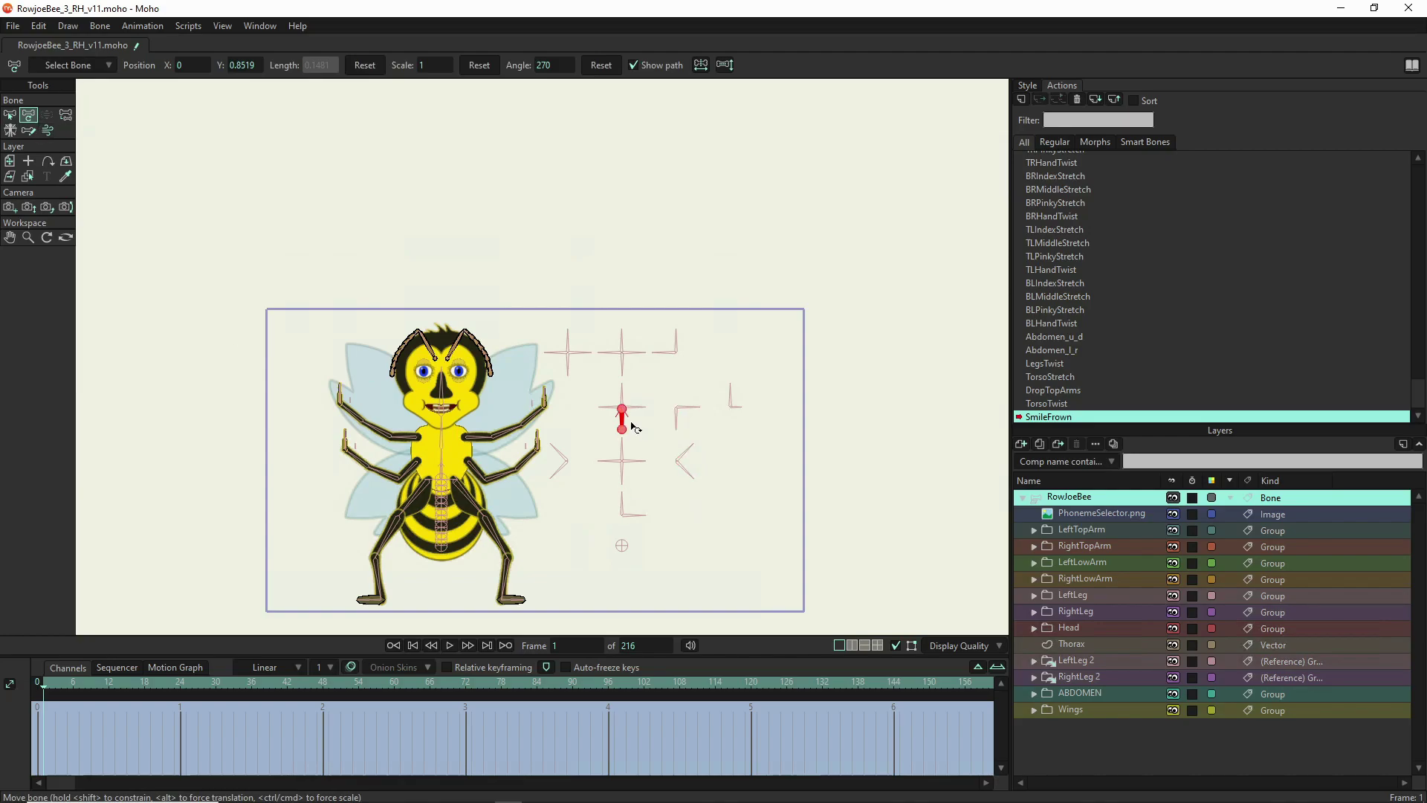
pyautogui.moveTo(627, 424); pyautogui.dragTo(587, 411)
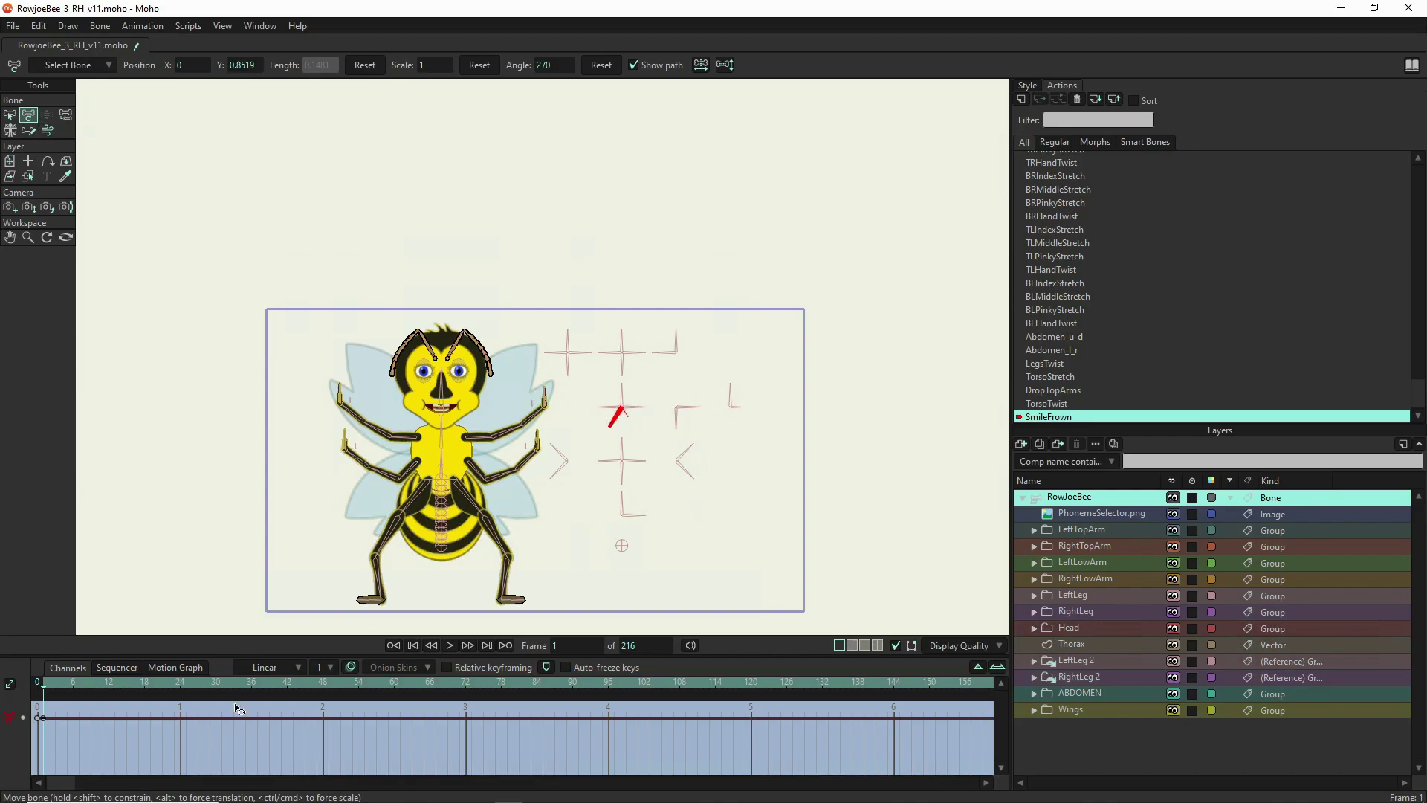
pyautogui.click(417, 686)
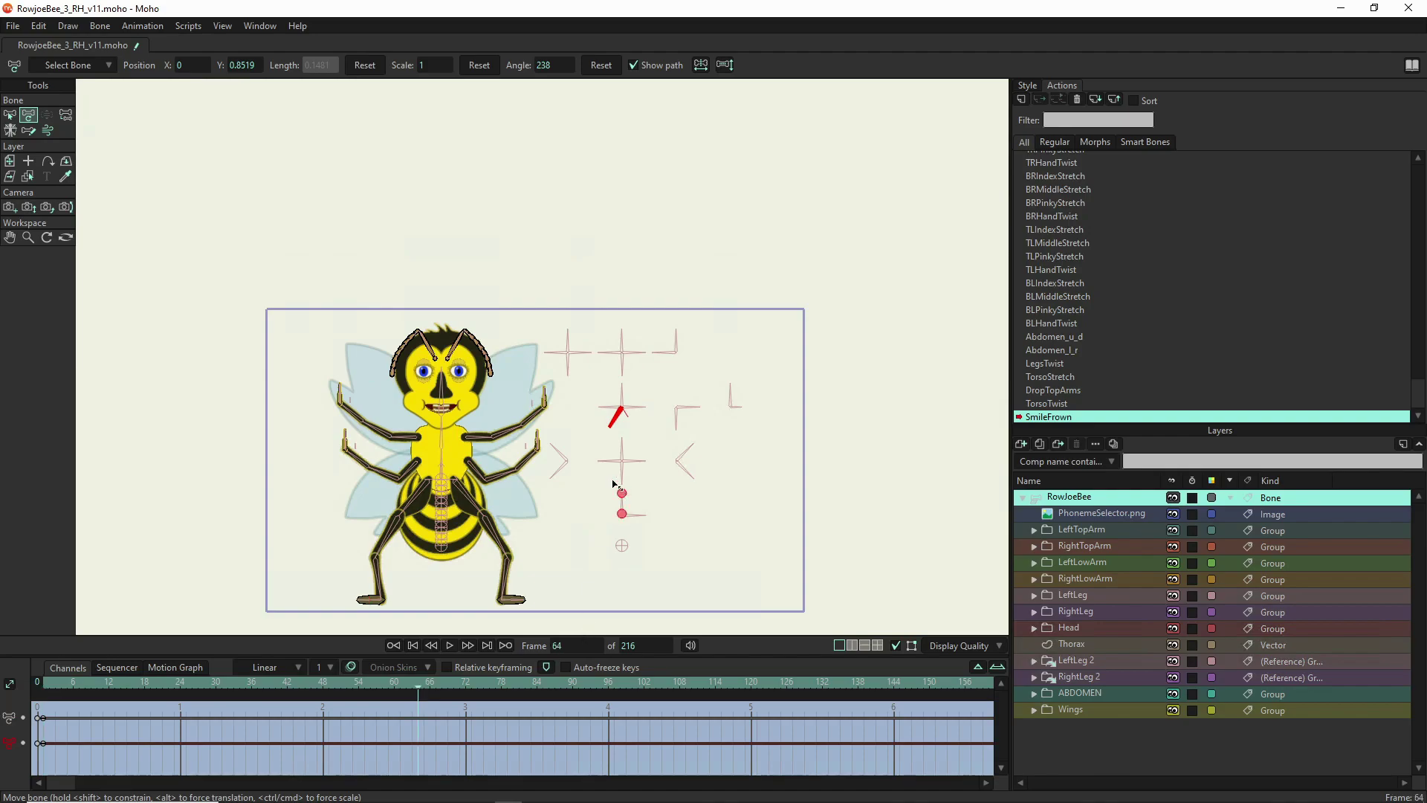
pyautogui.moveTo(626, 422); pyautogui.dragTo(678, 430)
# - Expand the Head group and select the Lips layer inside the Mouth group for editing at frame 64
pyautogui.click(1033, 628)
pyautogui.scroll(-2, 1114, 557)
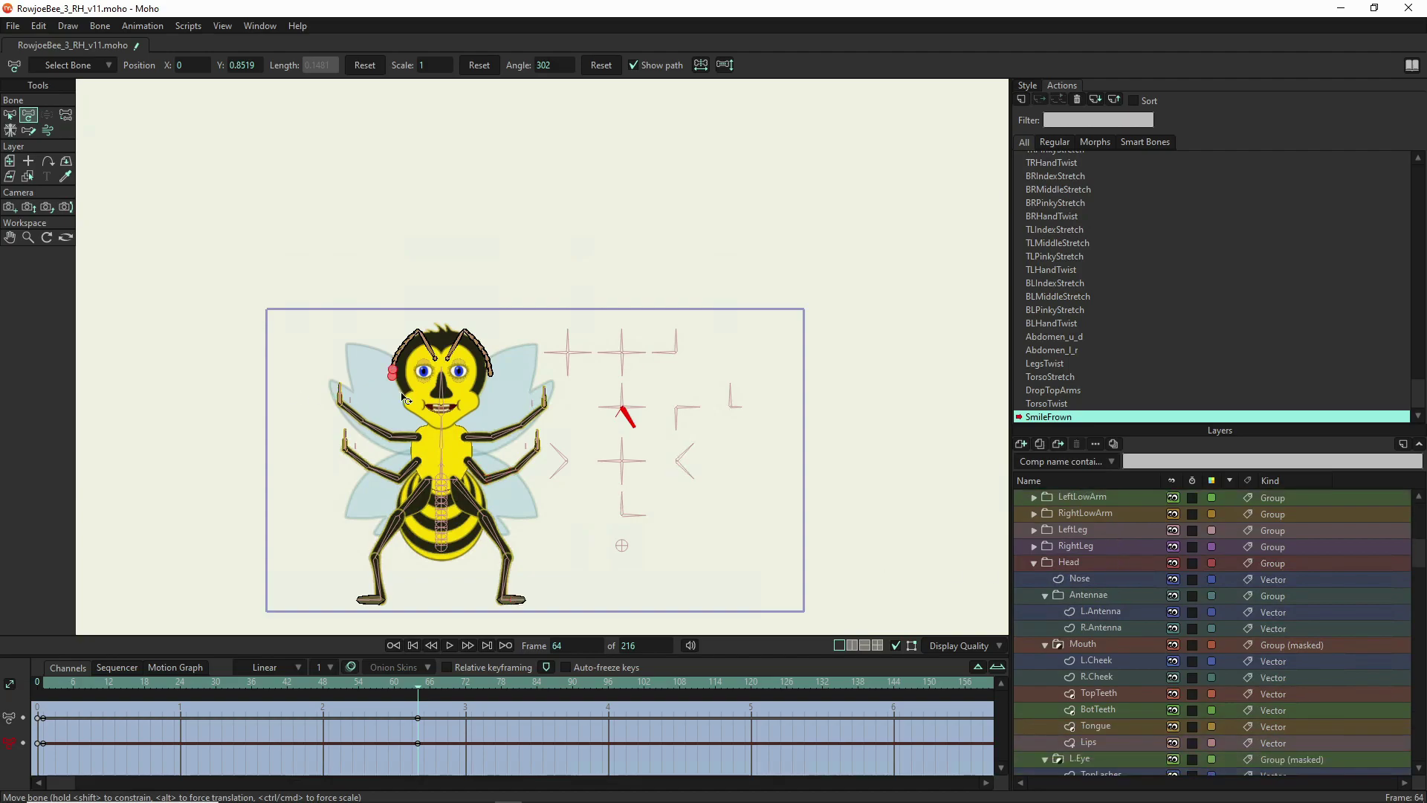
pyautogui.scroll(5, 429, 408)
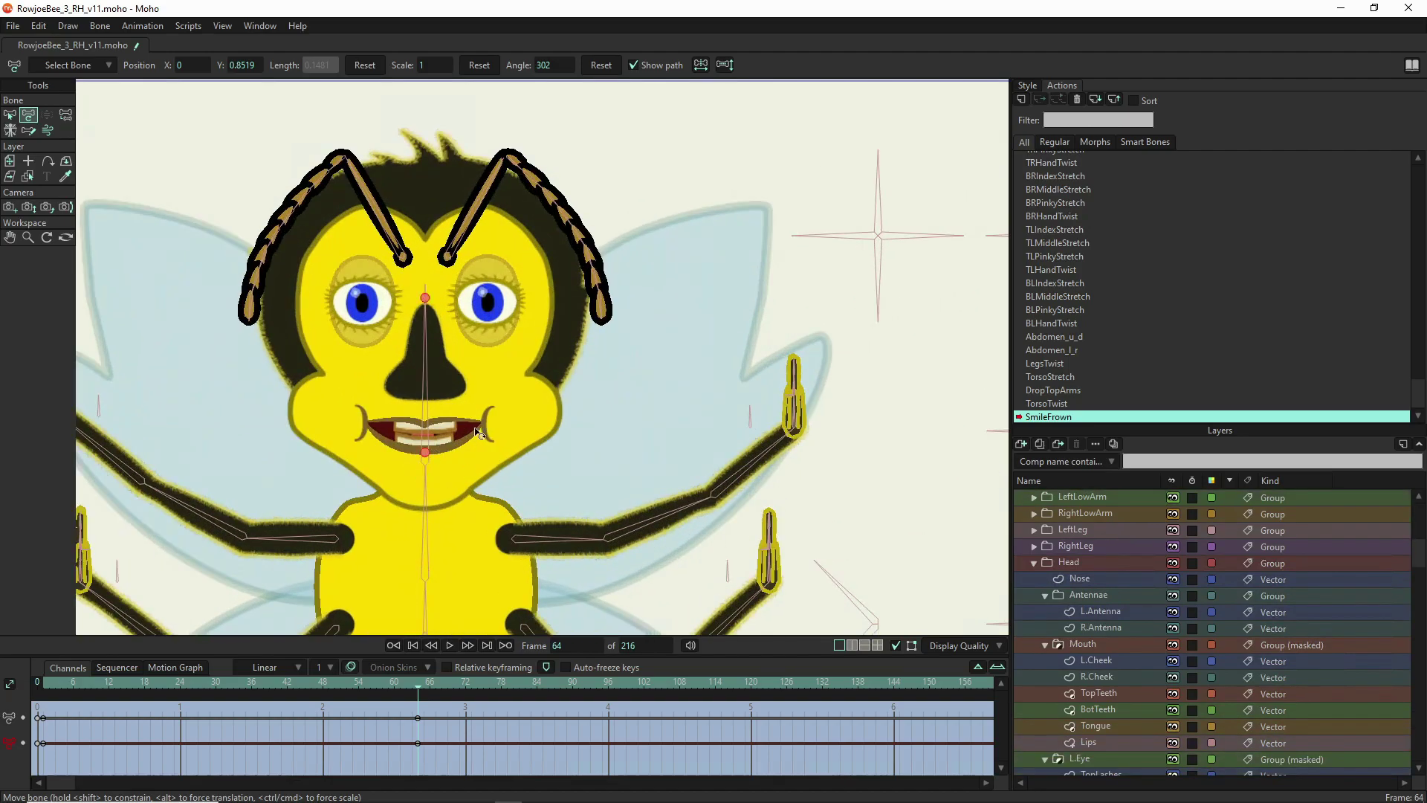
pyautogui.scroll(-2, 365, 384)
pyautogui.scroll(-1, 365, 384)
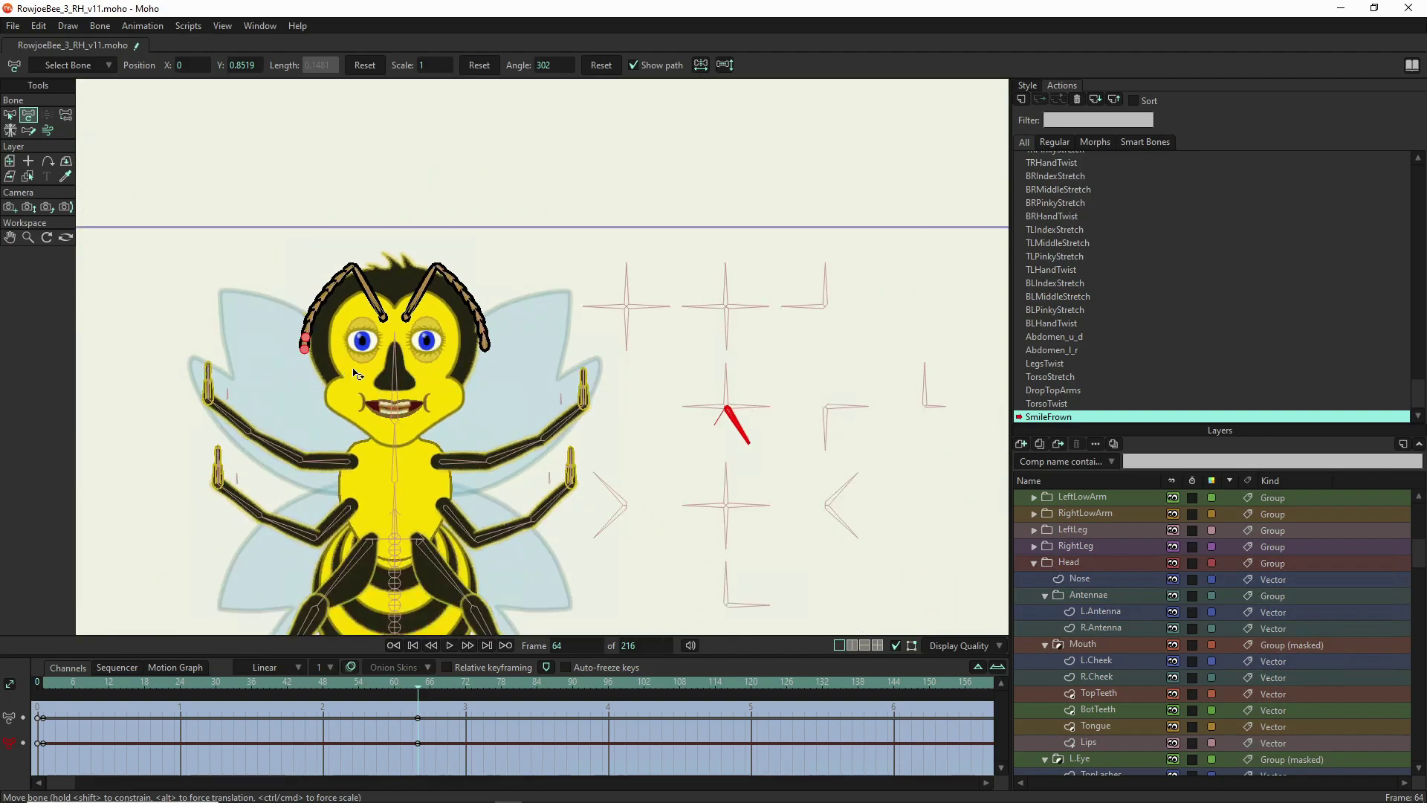
pyautogui.scroll(-1, 1088, 622)
pyautogui.scroll(-2, 1089, 622)
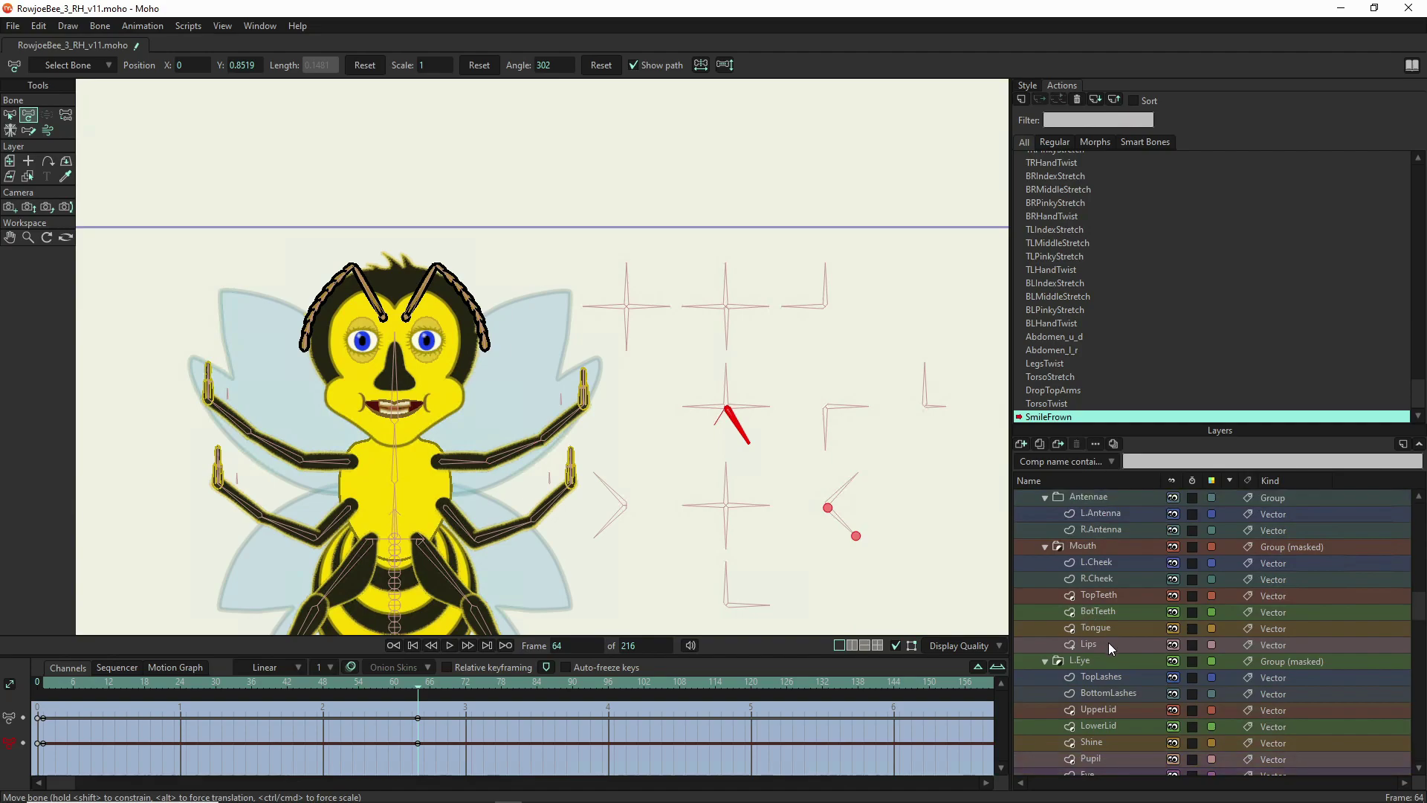
pyautogui.click(1109, 644)
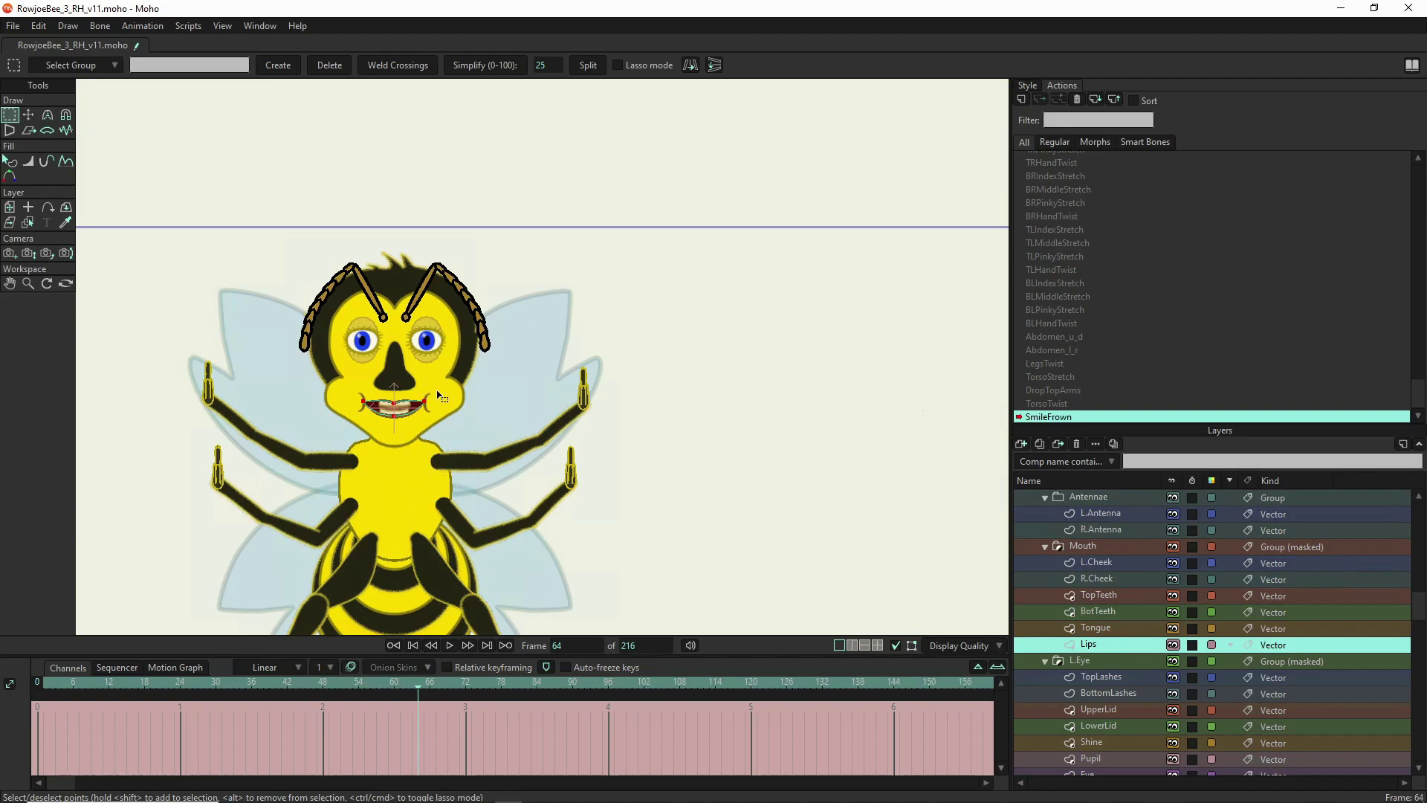
# - Select both corner points of the Lips layer, move them up into a smile at frame 64 and down into a frown at frame 1
pyautogui.moveTo(347, 391); pyautogui.dragTo(371, 422)
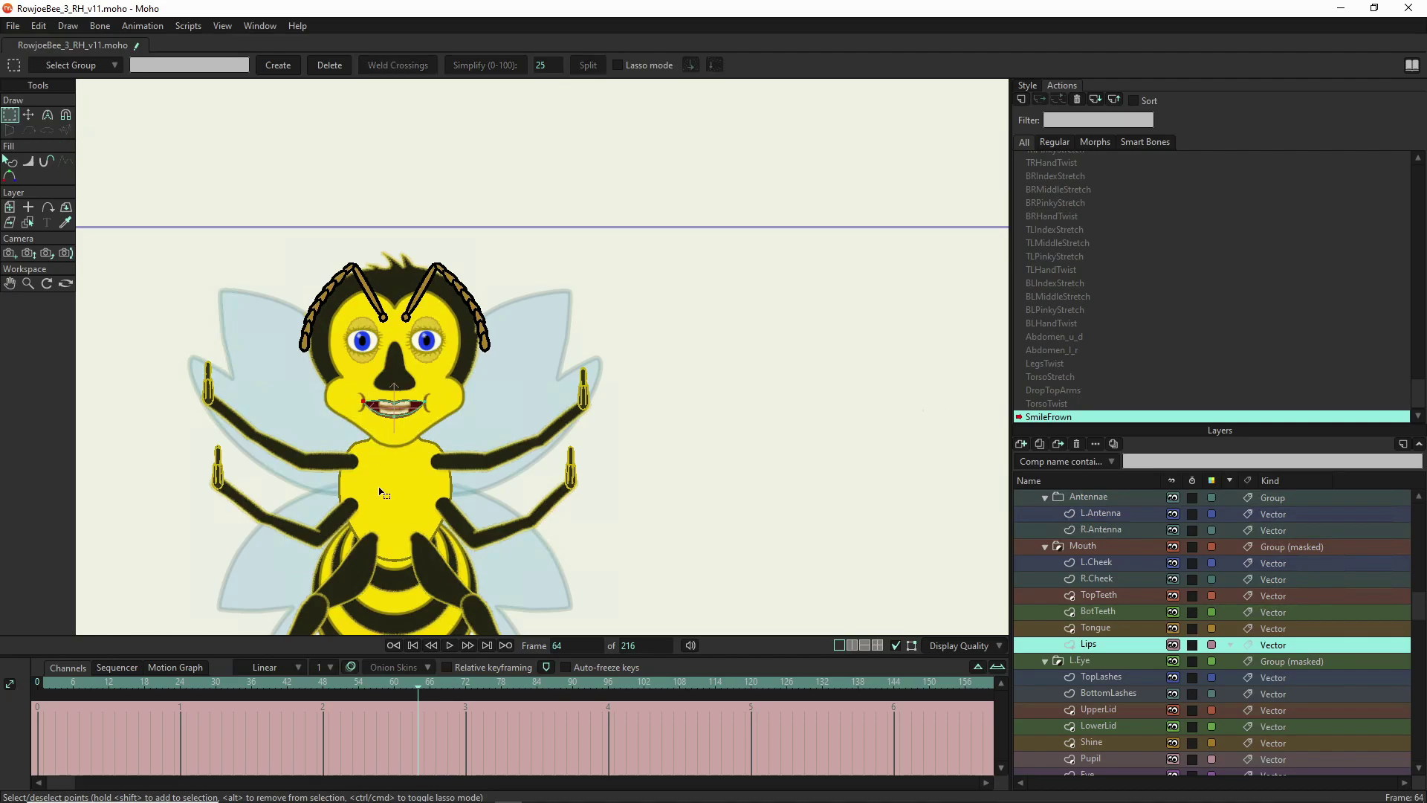
pyautogui.moveTo(440, 394); pyautogui.dragTo(420, 425)
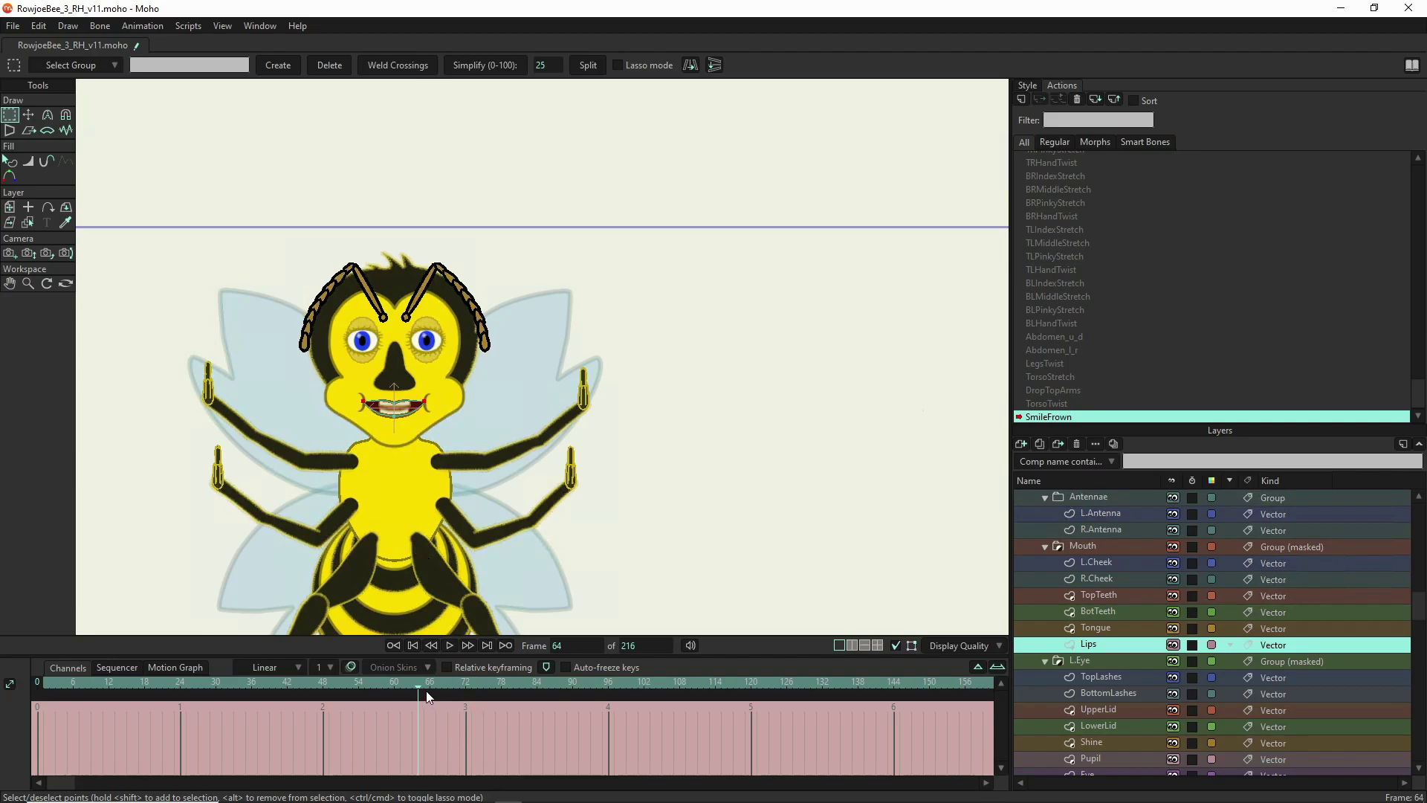
pyautogui.press('t')
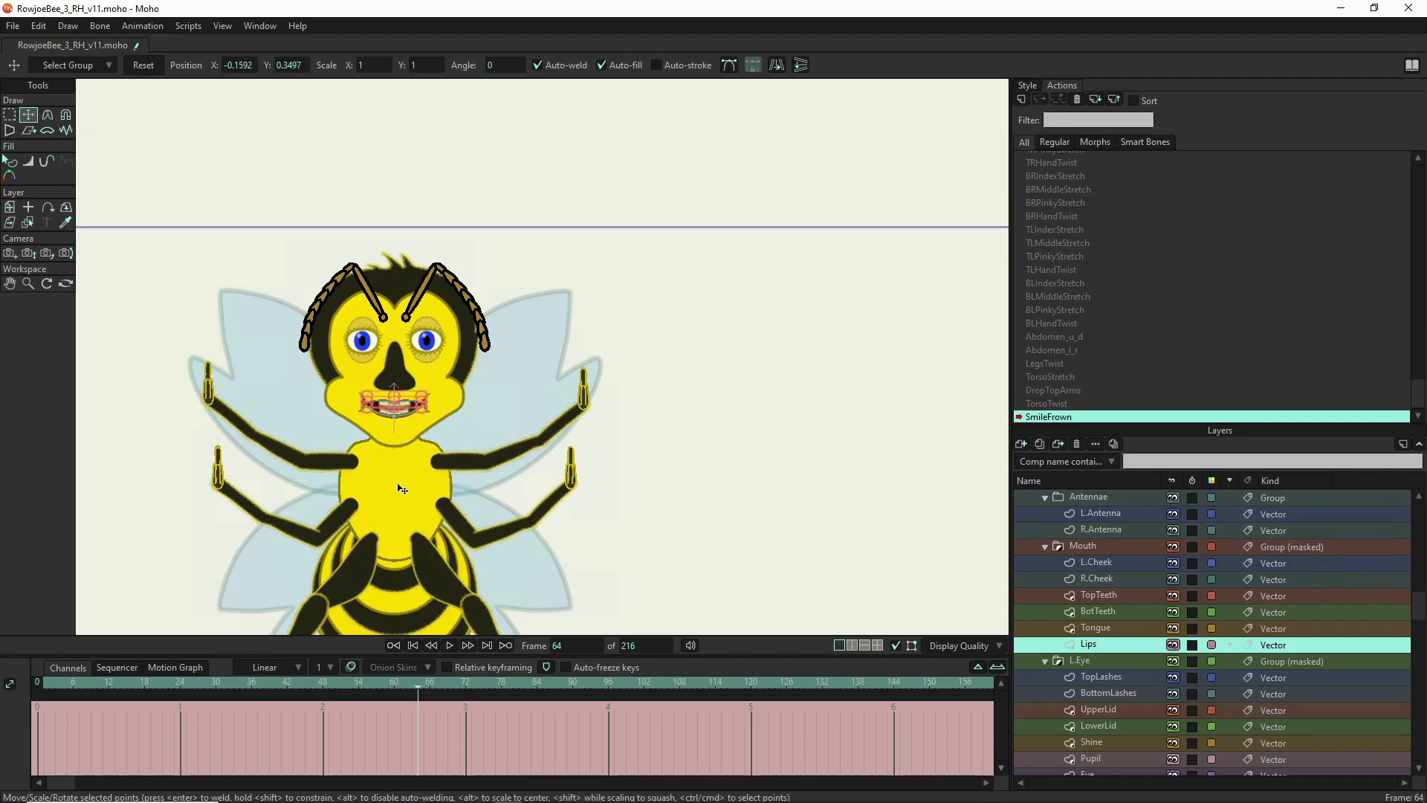
pyautogui.scroll(4, 398, 435)
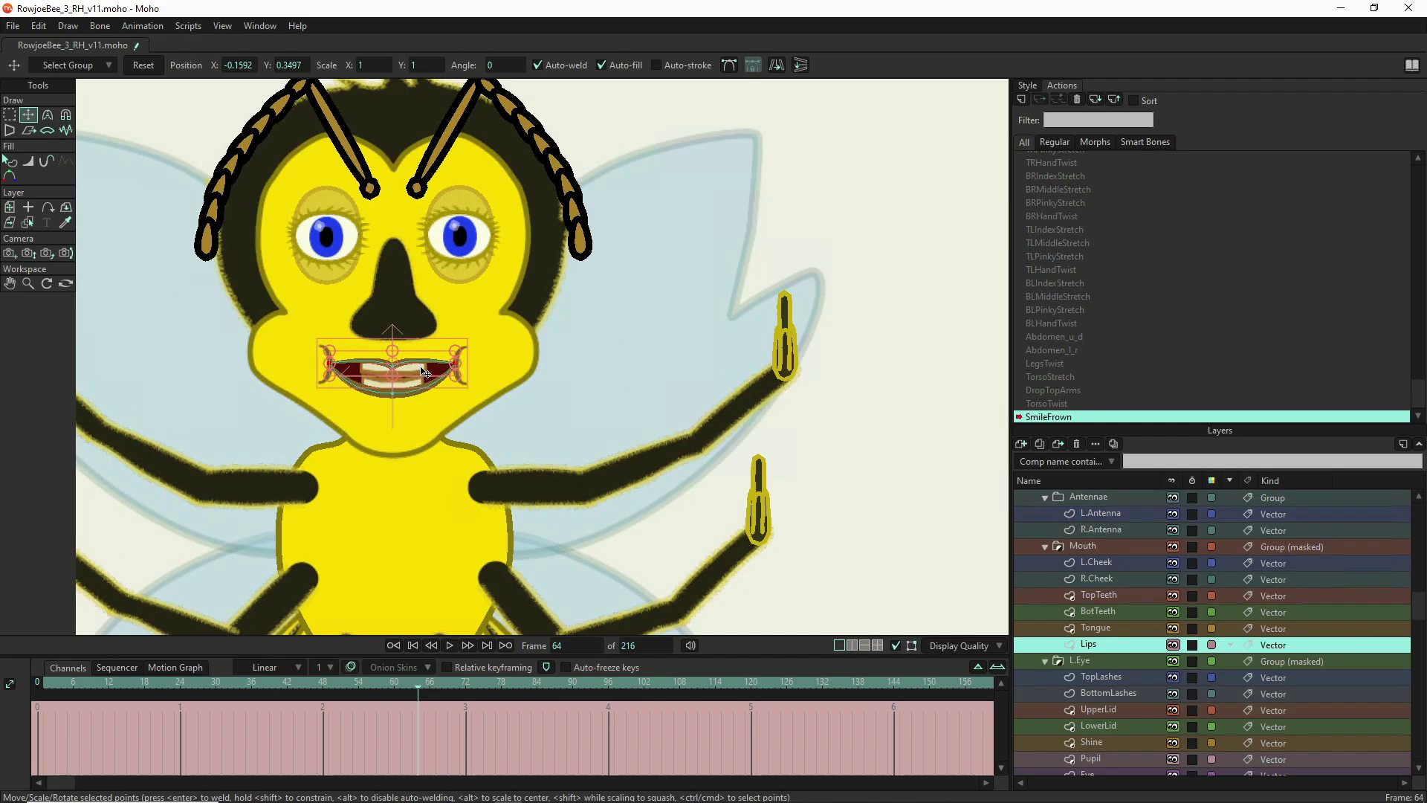
pyautogui.moveTo(424, 372); pyautogui.dragTo(418, 332)
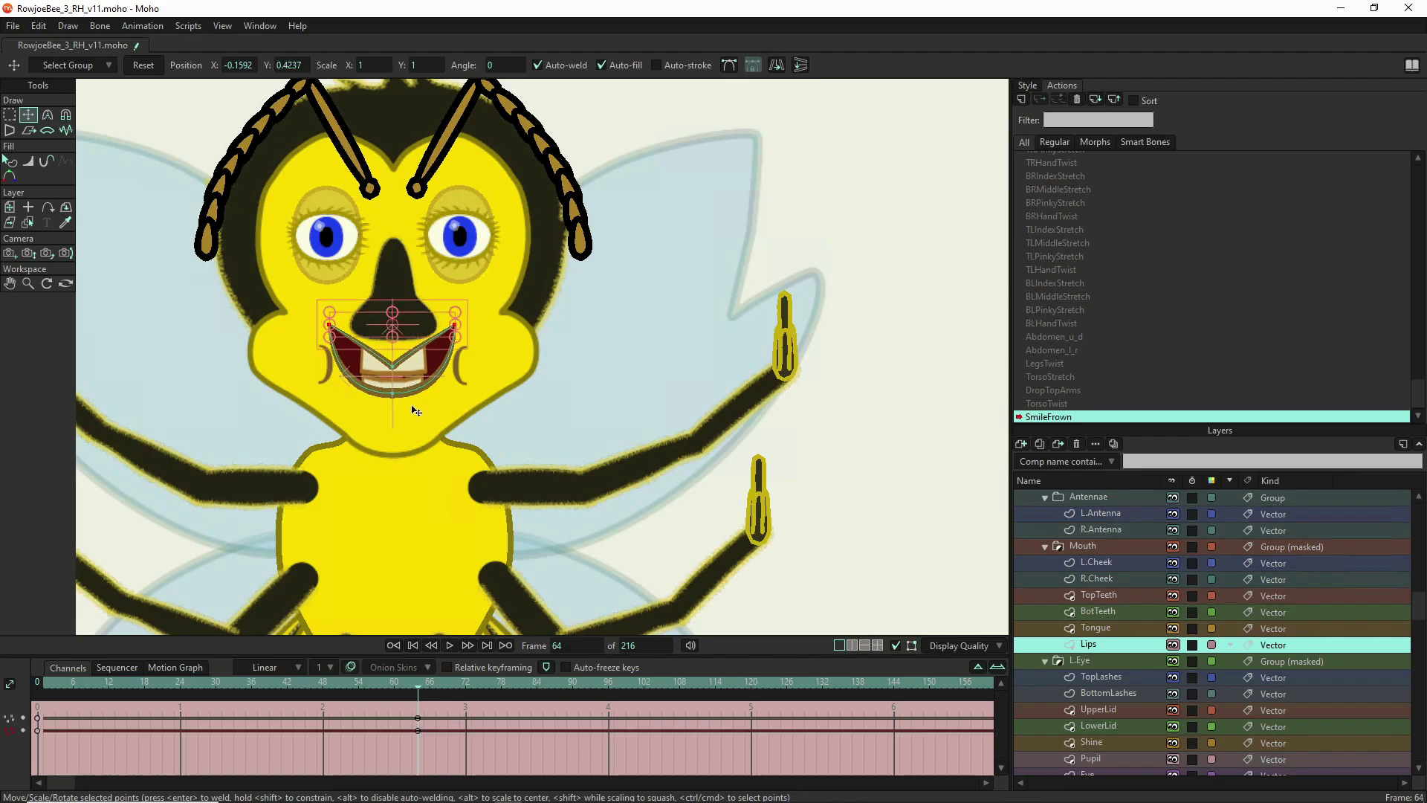
pyautogui.click(42, 682)
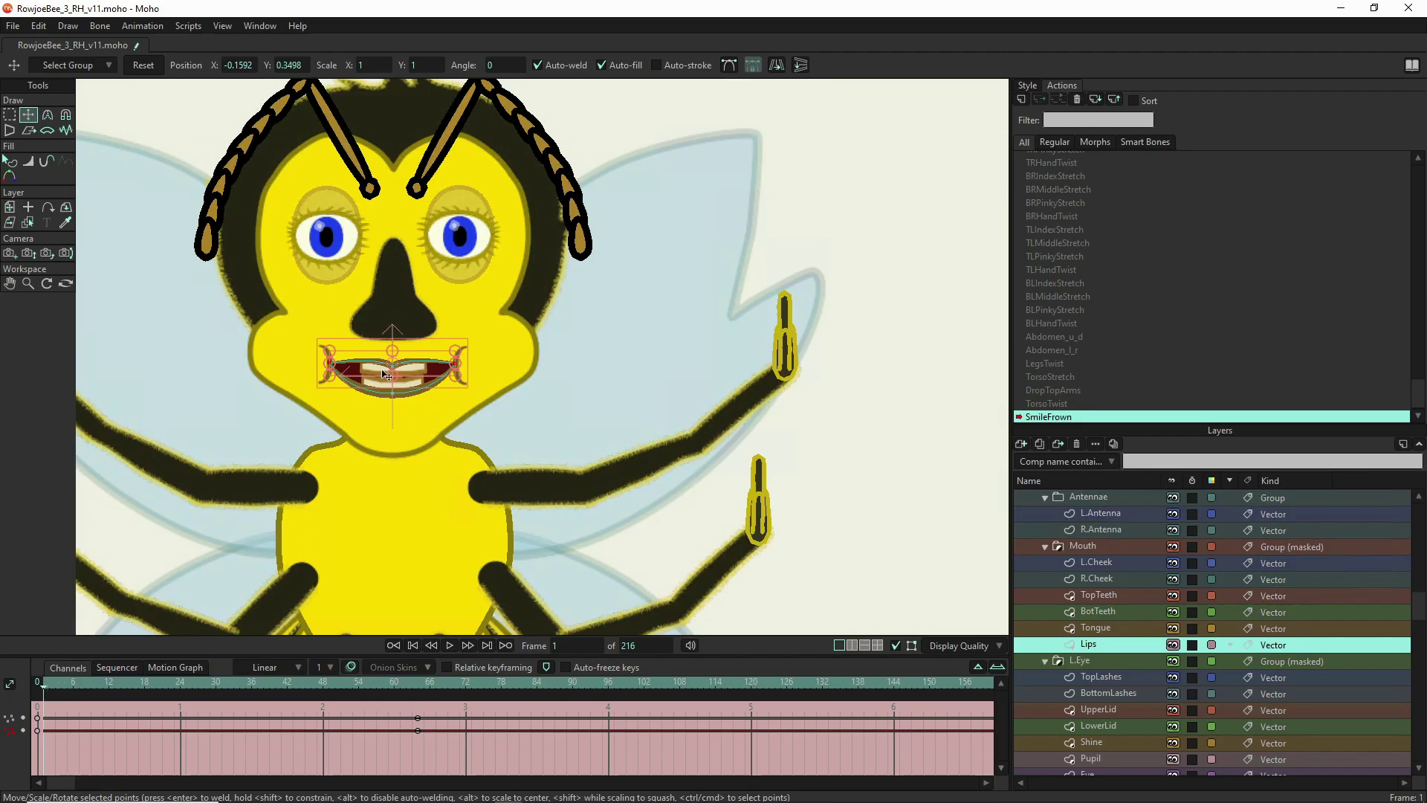
pyautogui.moveTo(428, 375); pyautogui.dragTo(422, 433)
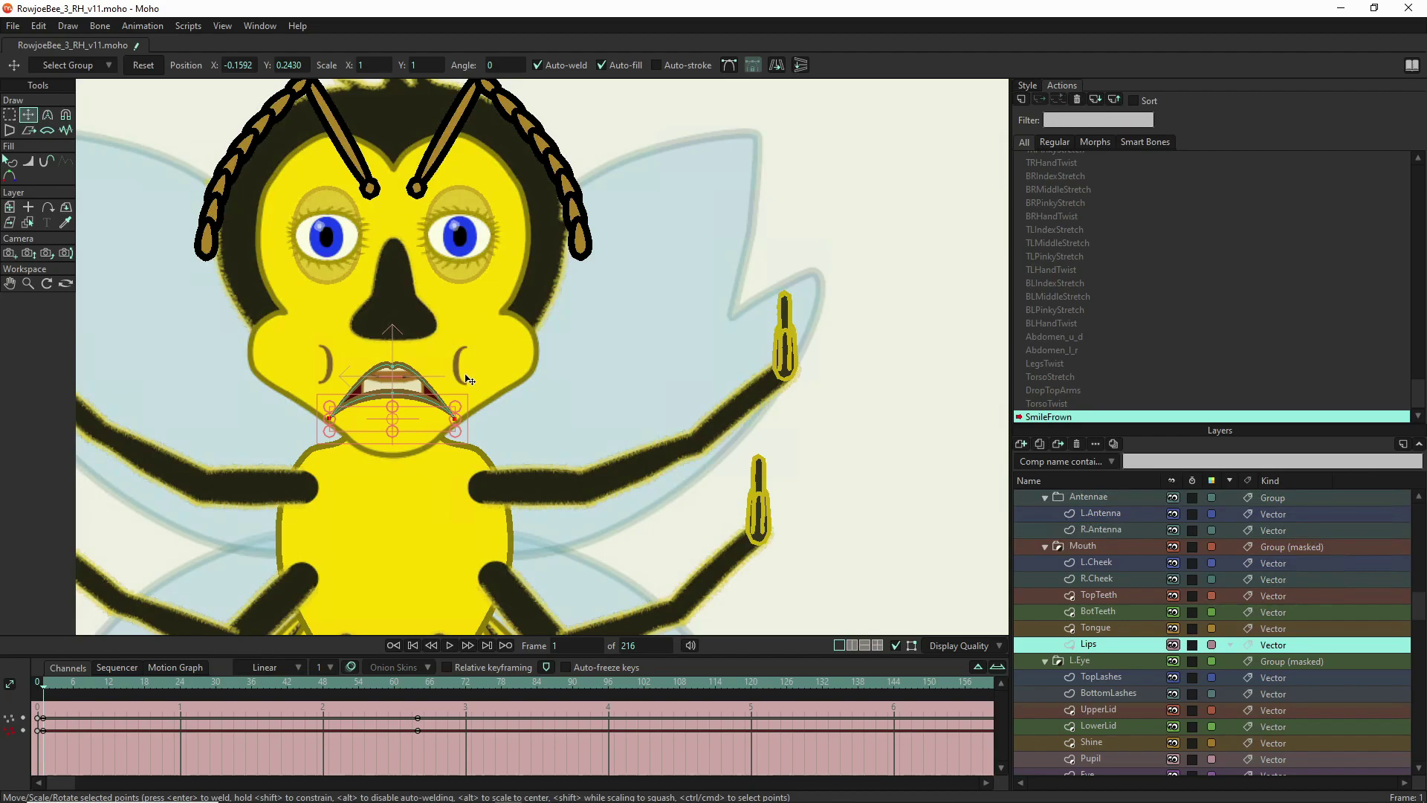
# - At frame 1, move and rotate the R.Cheek and L.Cheek creases down to meet the lowered lip corners
pyautogui.click(325, 362)
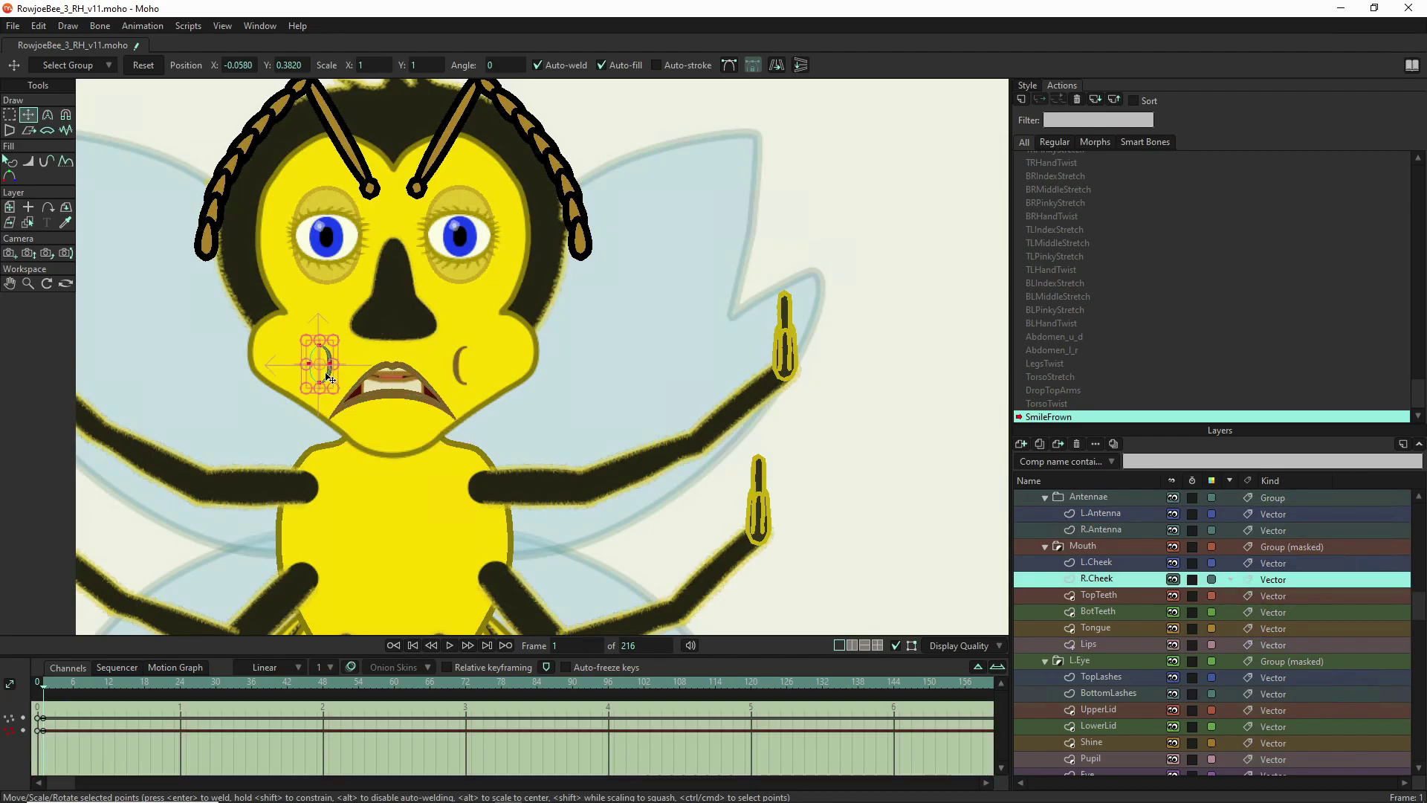
pyautogui.moveTo(328, 392)
pyautogui.mouseDown()
pyautogui.moveTo(328, 434)
pyautogui.moveTo(334, 419)
pyautogui.mouseUp()
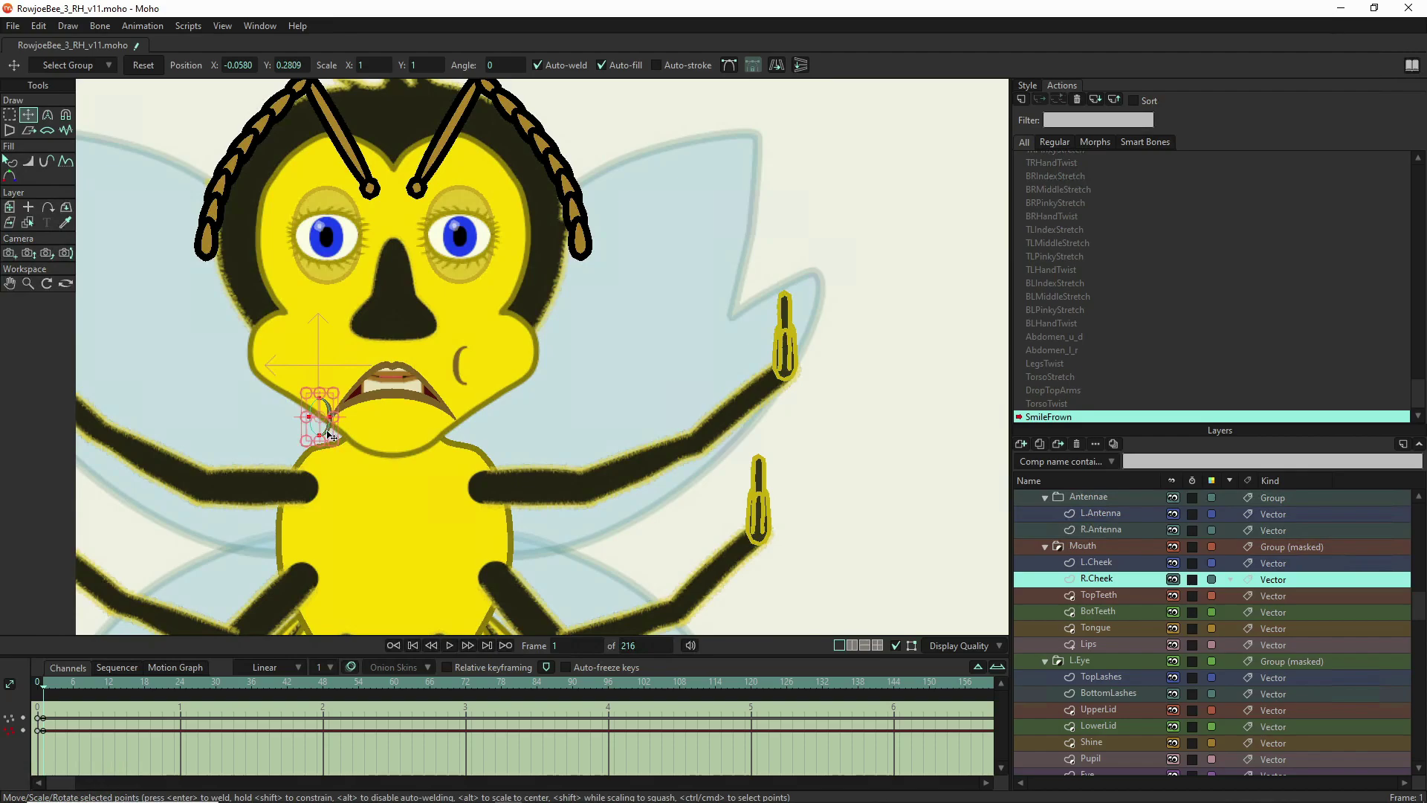
pyautogui.moveTo(338, 433); pyautogui.dragTo(335, 418)
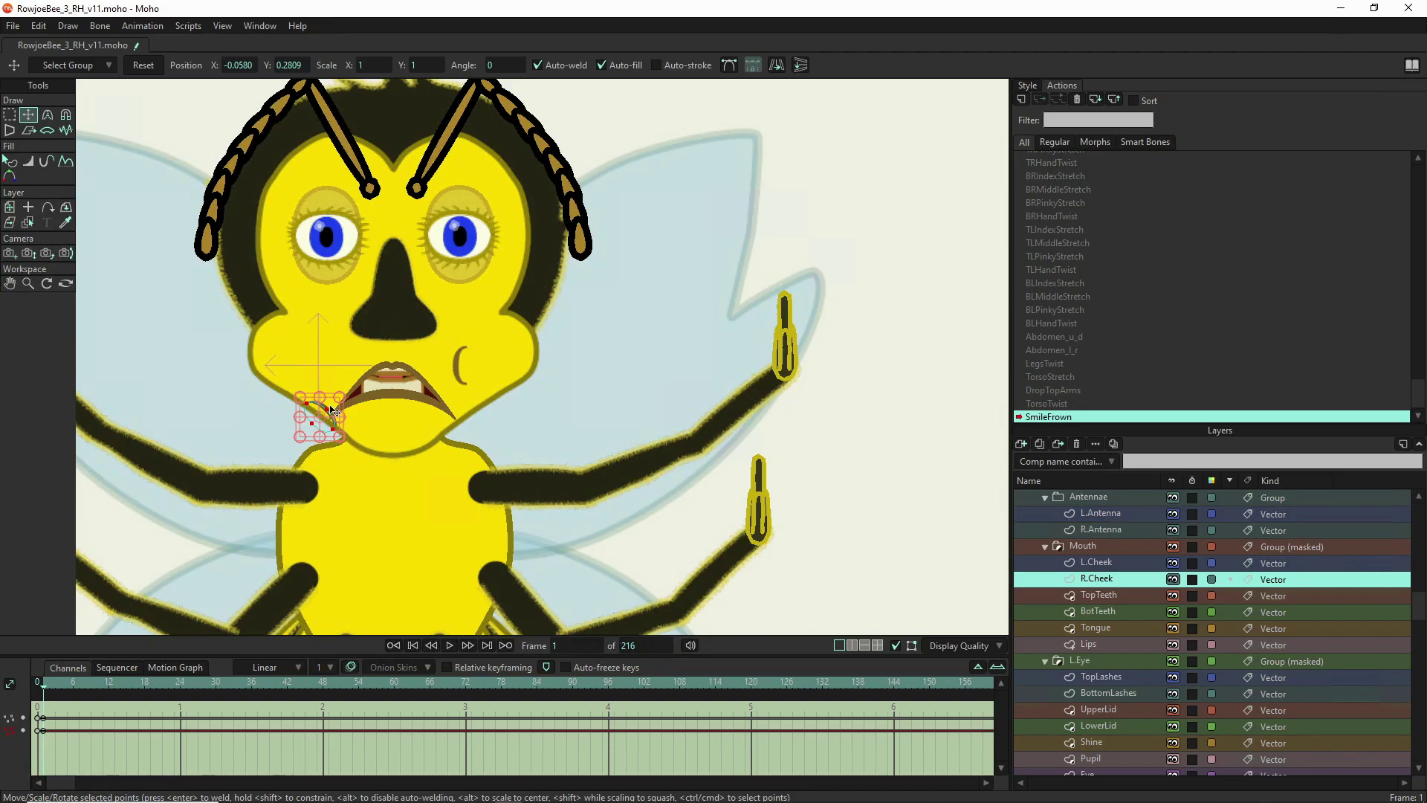
pyautogui.moveTo(335, 410); pyautogui.dragTo(331, 436)
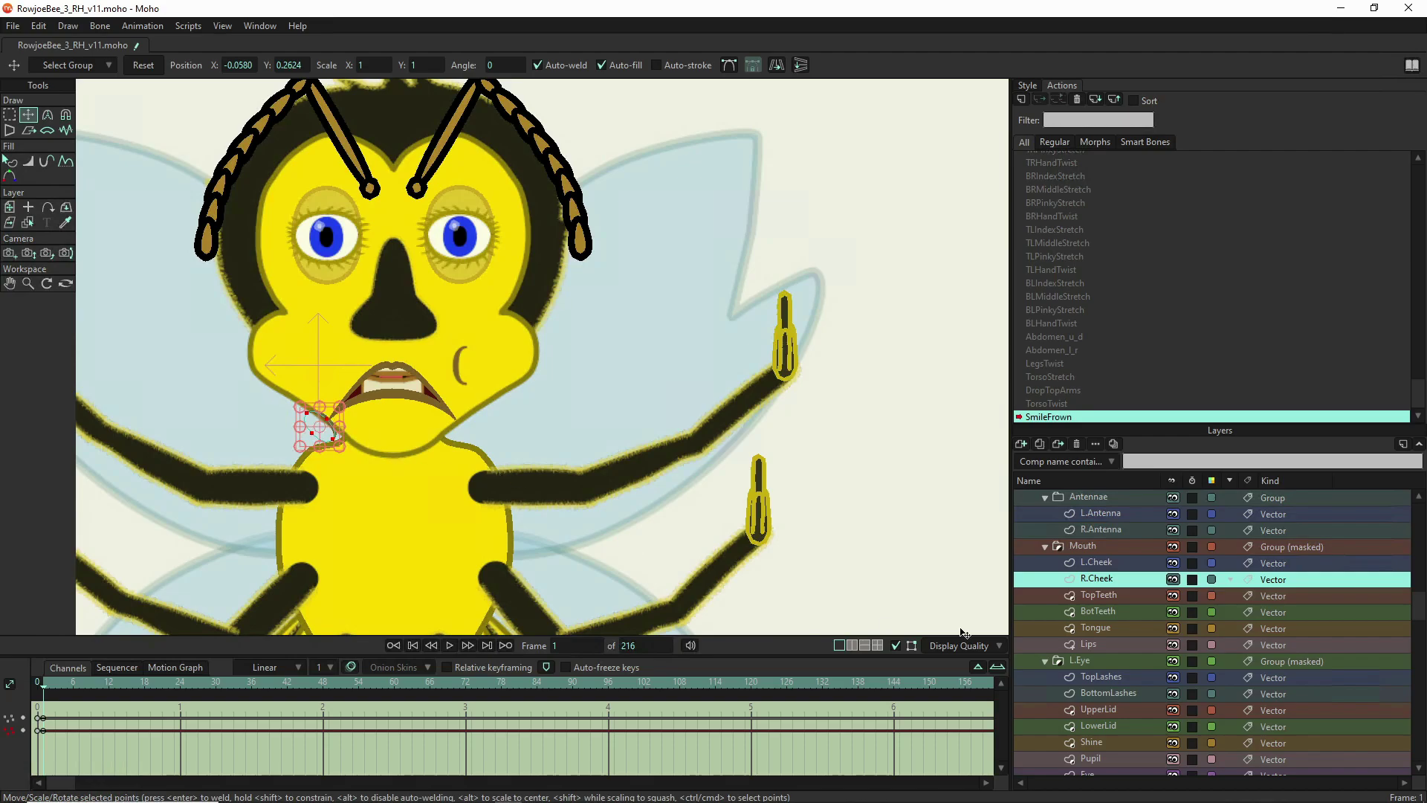
pyautogui.click(1124, 577)
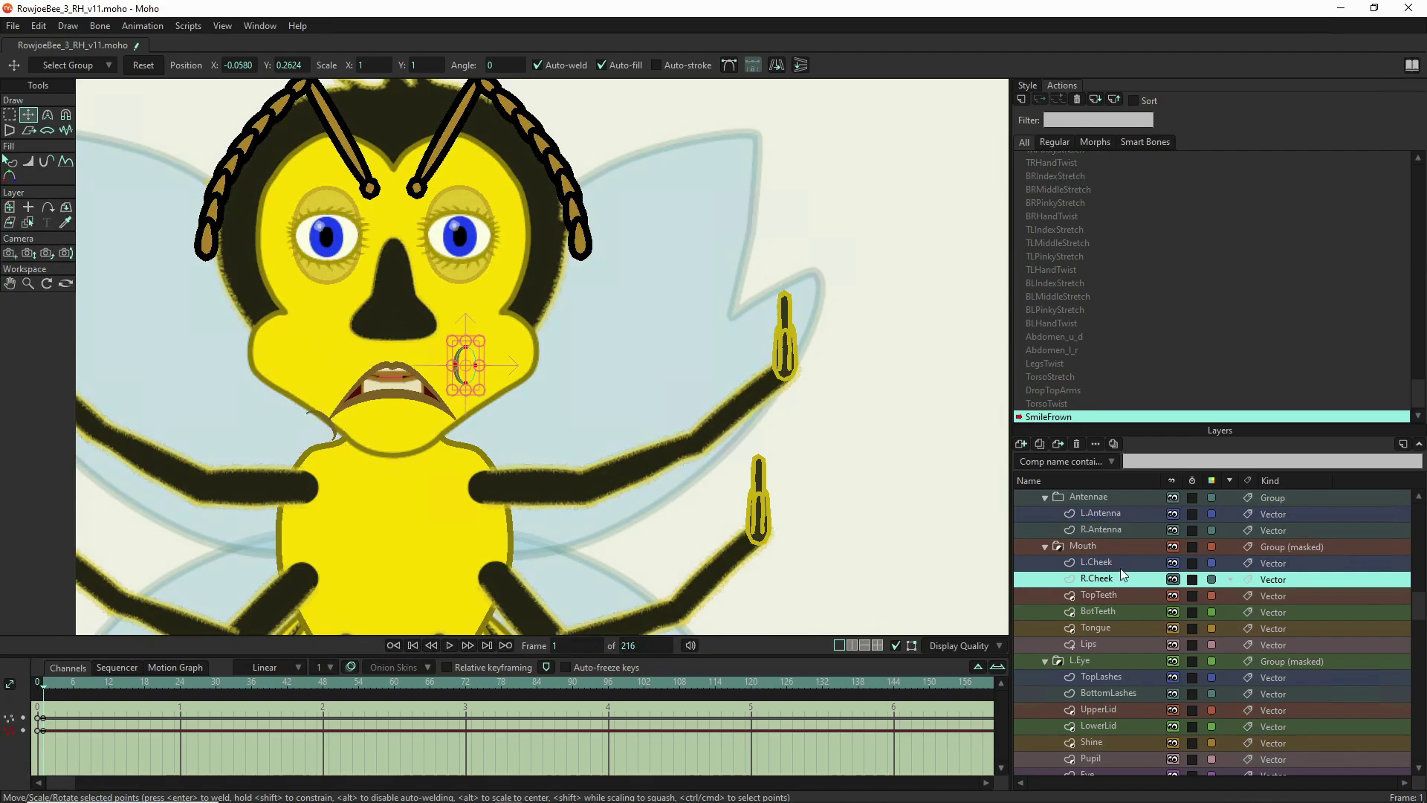
pyautogui.click(1100, 563)
pyautogui.moveTo(470, 382); pyautogui.dragTo(474, 420)
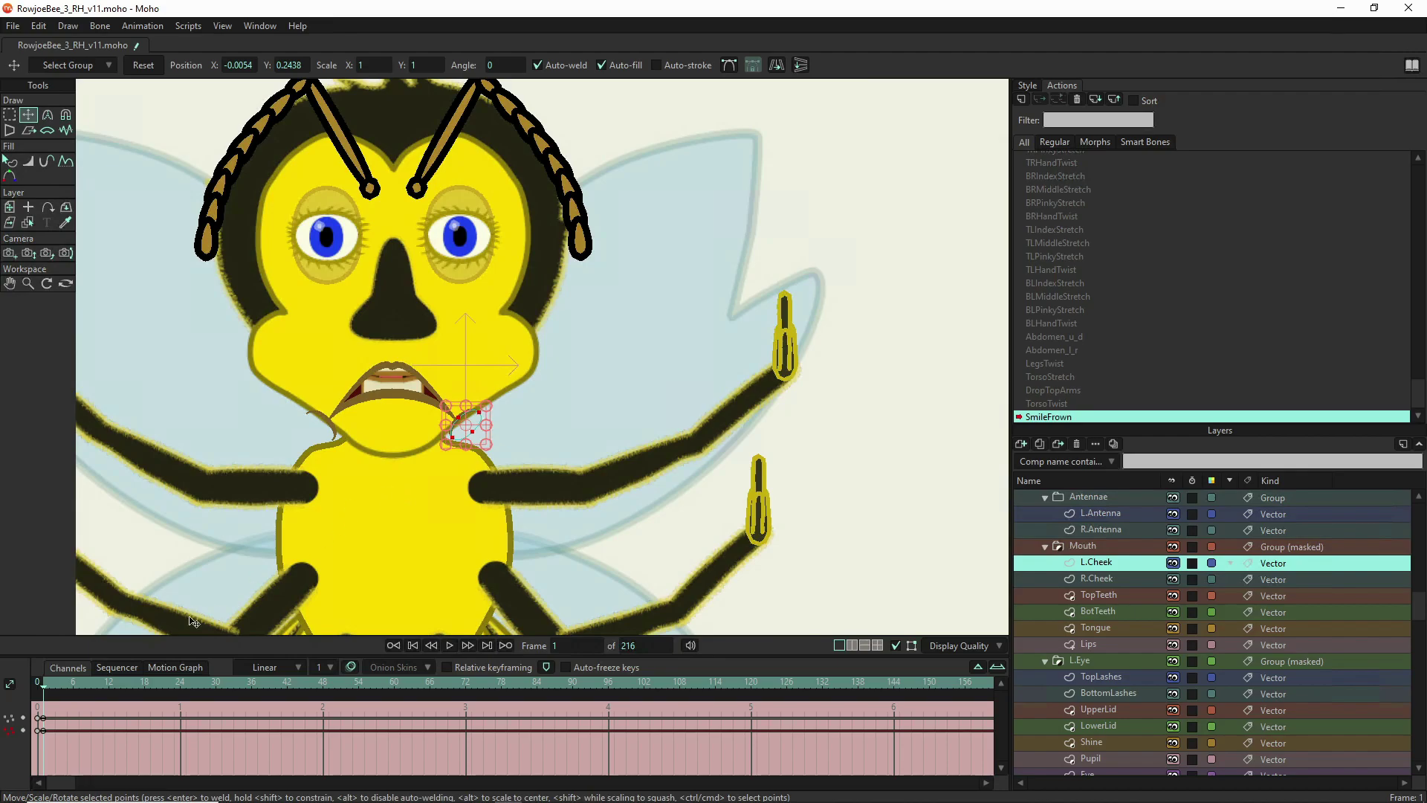
# - At frame 64, move and rotate the L.Cheek and R.Cheek creases up to meet the raised corners of the smile
pyautogui.moveTo(43, 685); pyautogui.dragTo(422, 696)
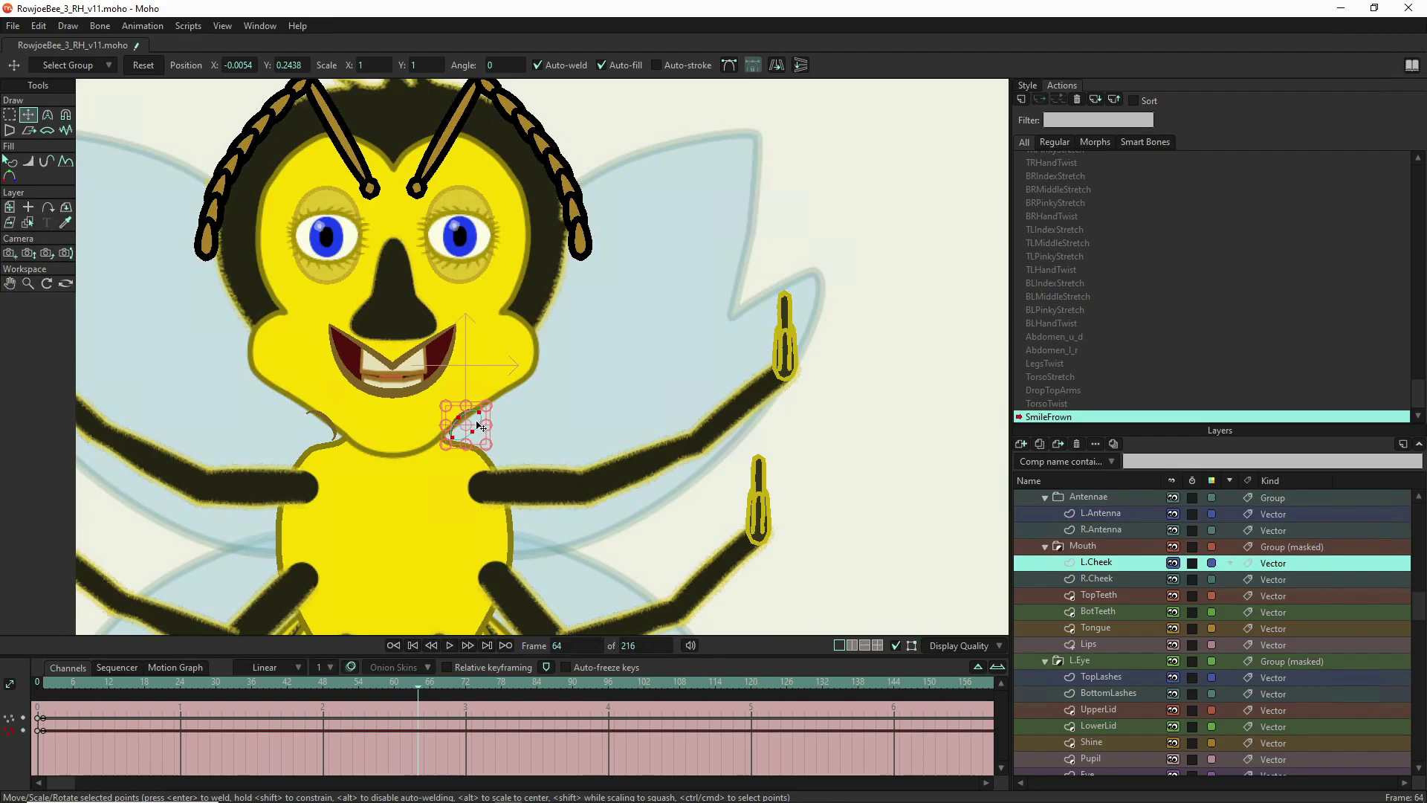
pyautogui.moveTo(475, 425); pyautogui.dragTo(471, 332)
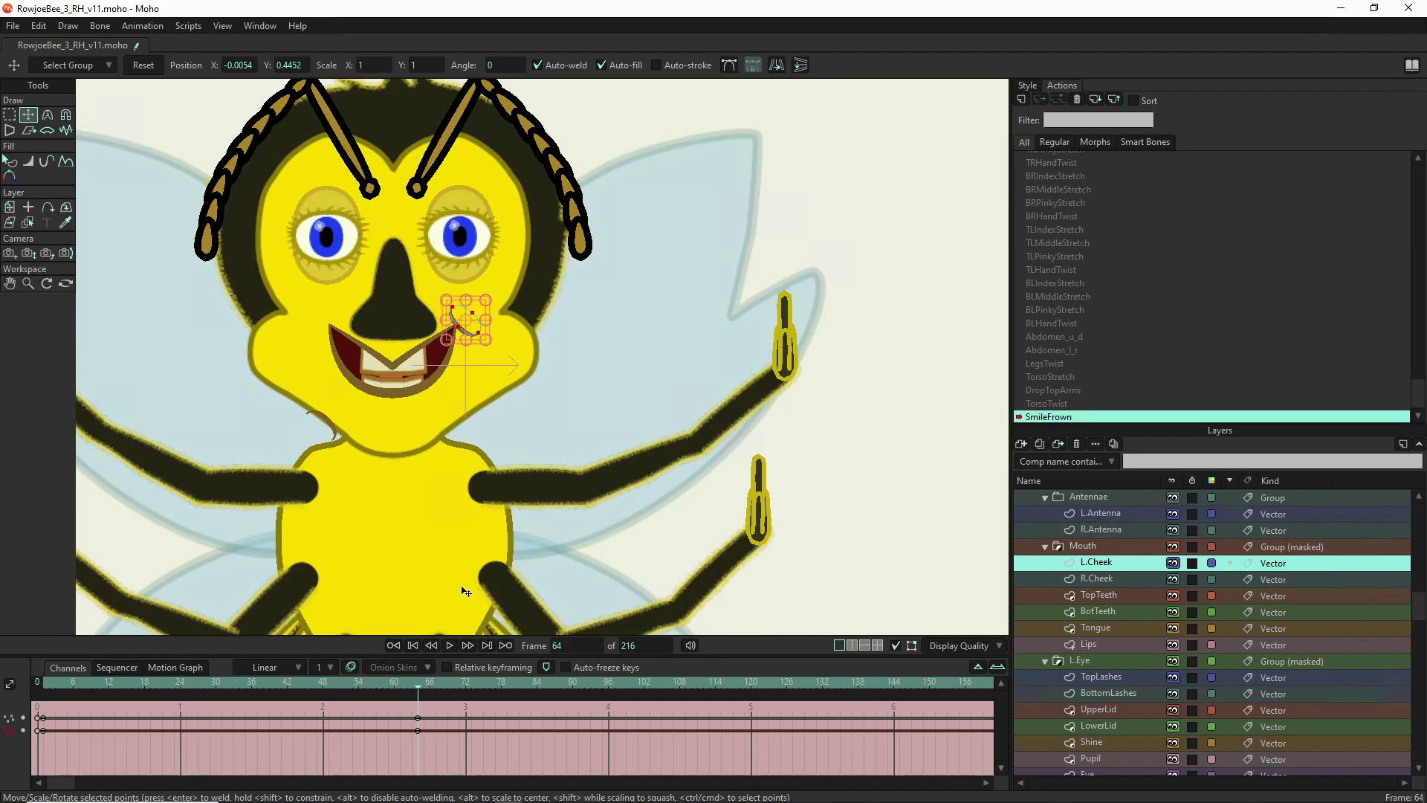
pyautogui.click(1096, 578)
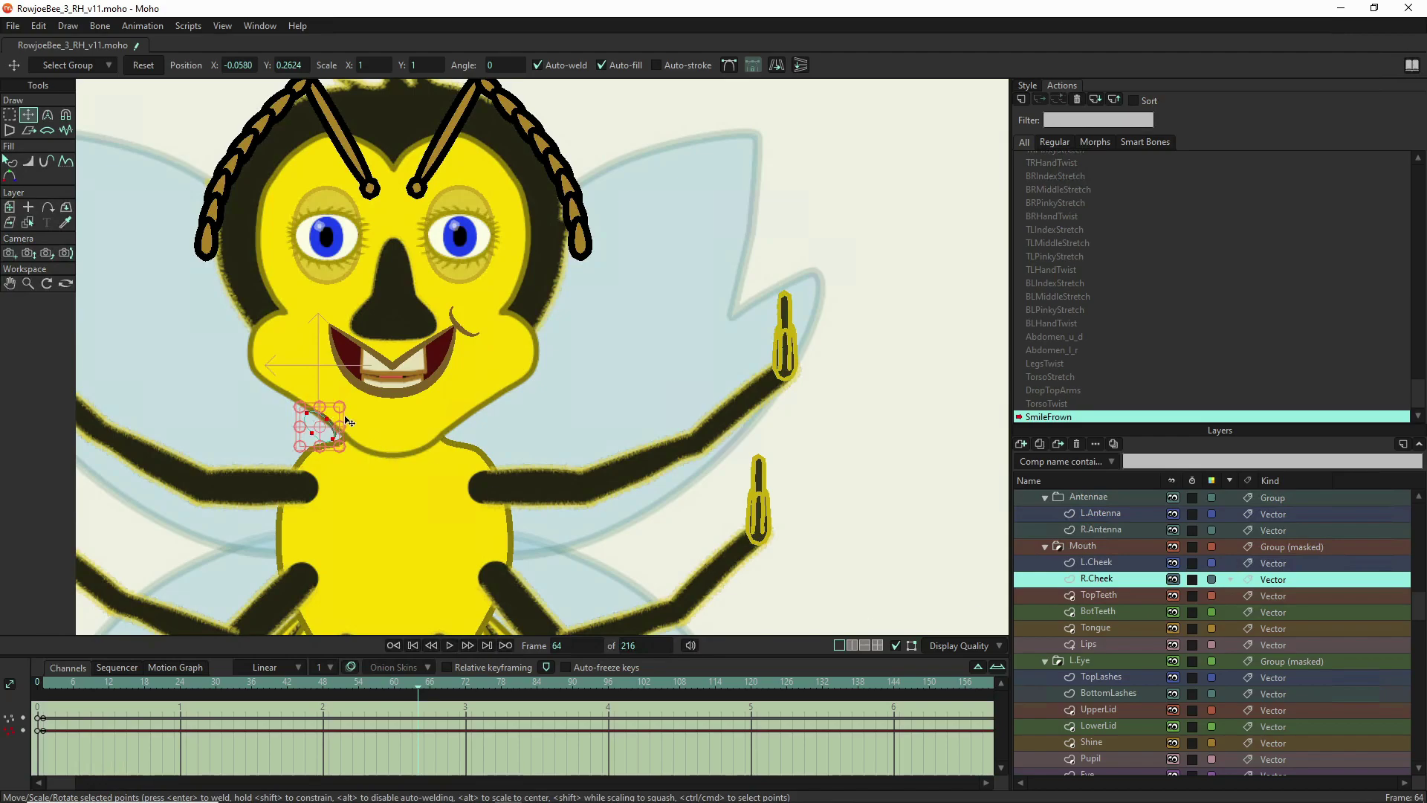
pyautogui.moveTo(343, 421); pyautogui.dragTo(341, 317)
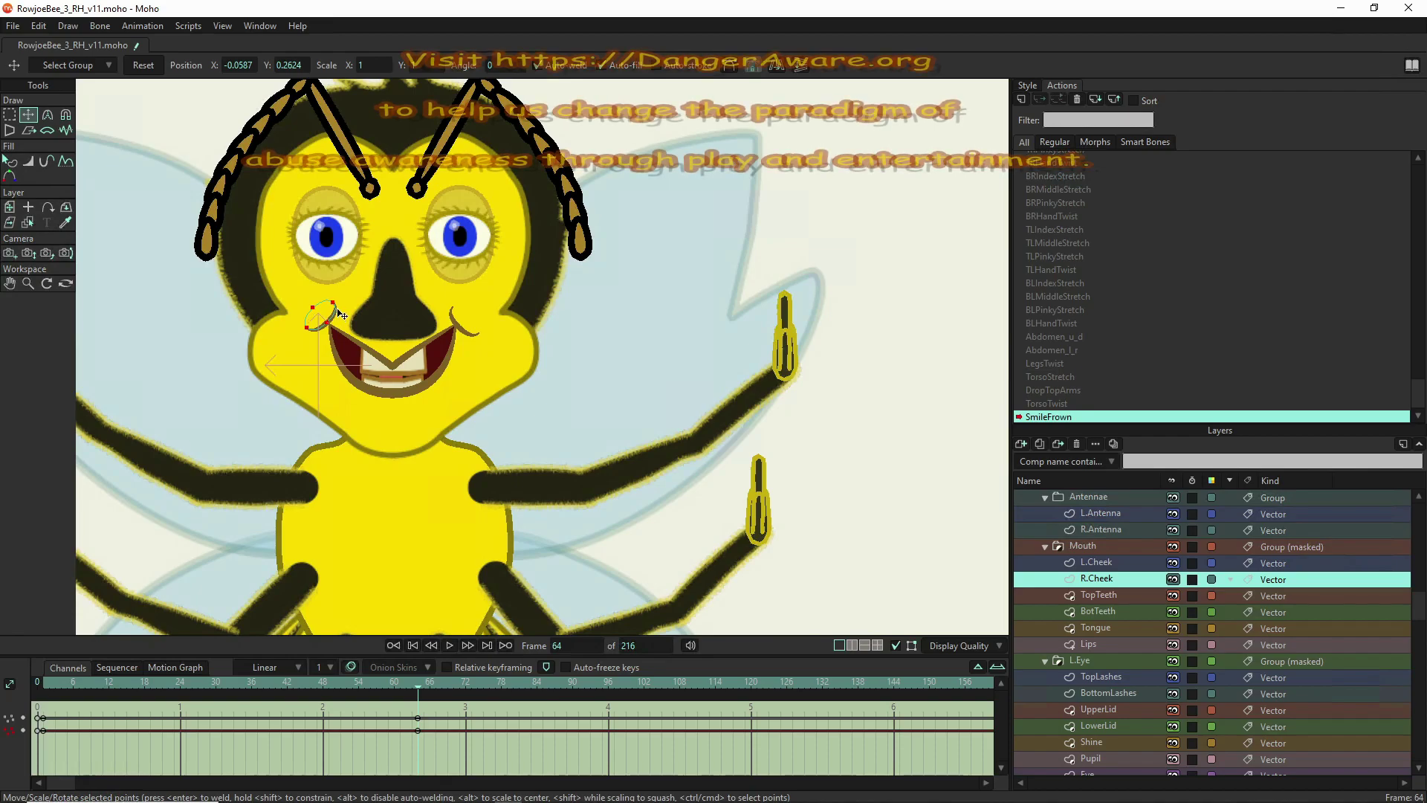
pyautogui.moveTo(340, 316); pyautogui.dragTo(340, 316)
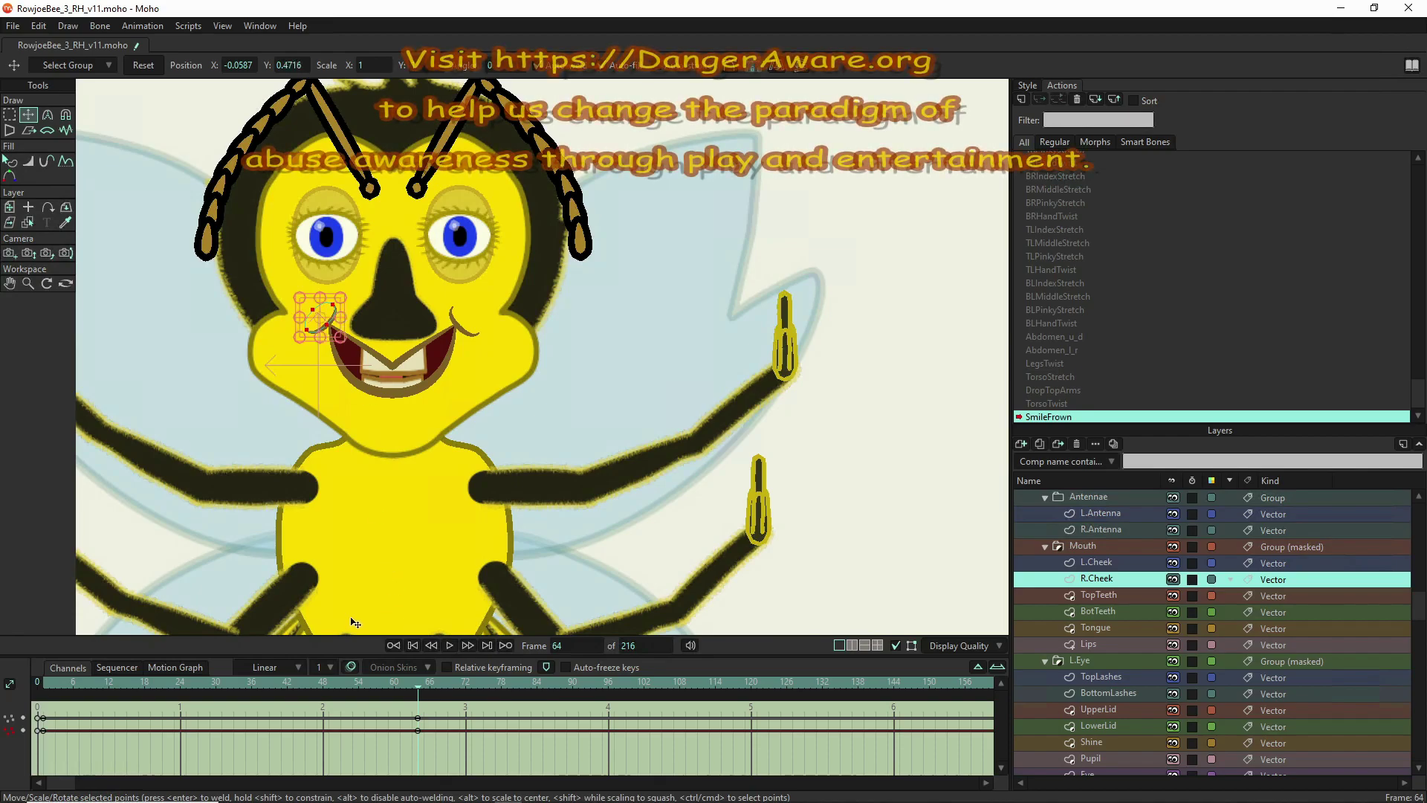
# - At frame 32, reset the points of the R.Cheek, L.Cheek and Lips layers to their default positions
pyautogui.click(264, 682)
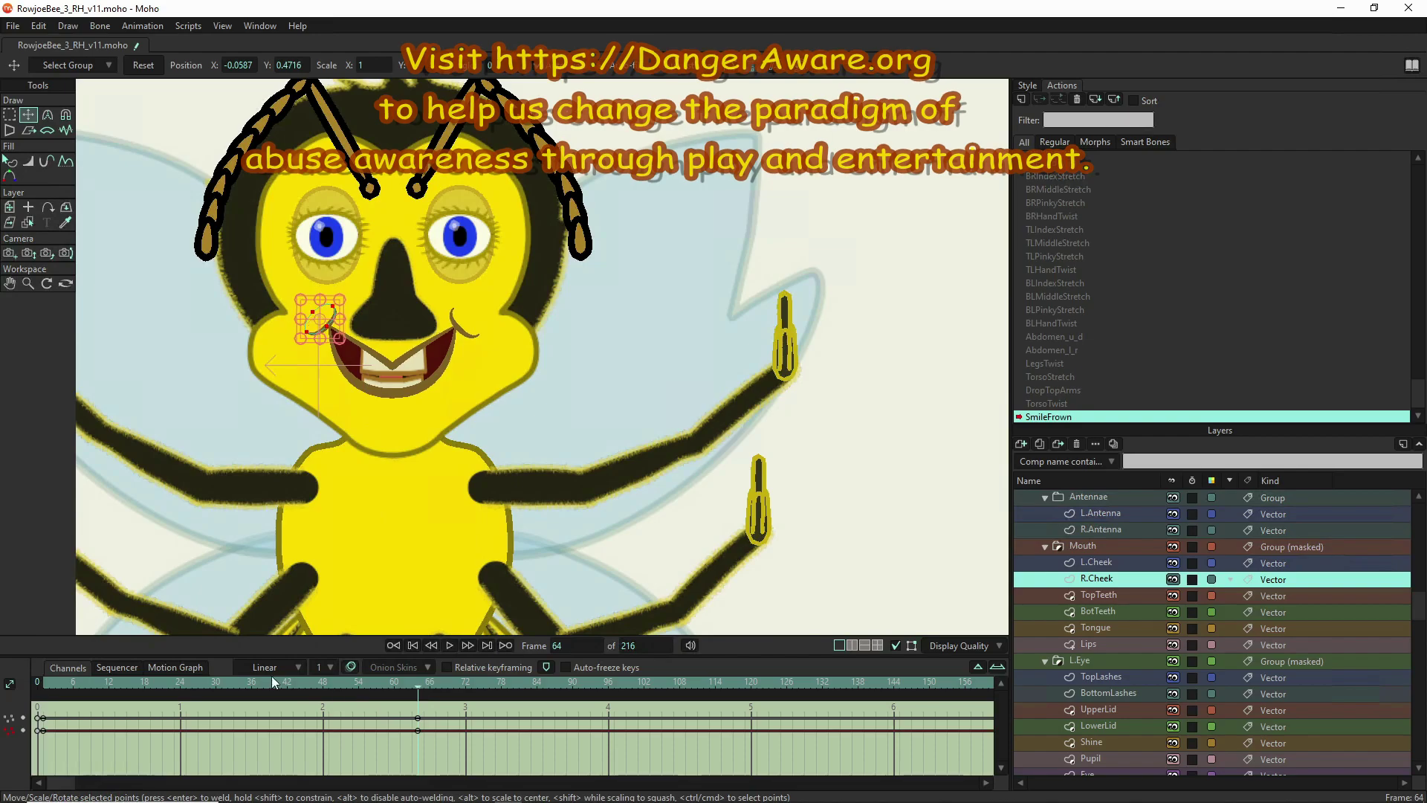
pyautogui.moveTo(153, 681); pyautogui.dragTo(227, 693)
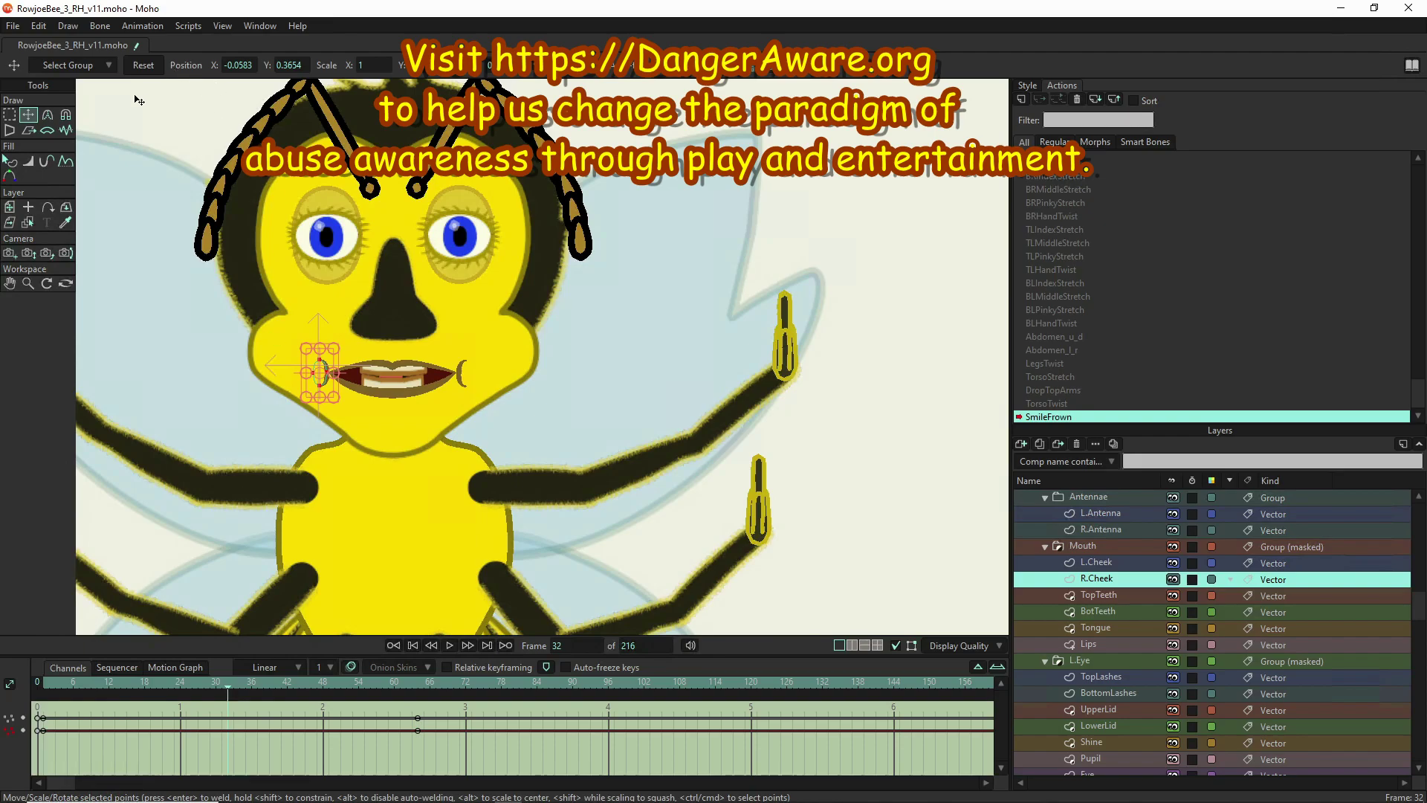
pyautogui.click(145, 65)
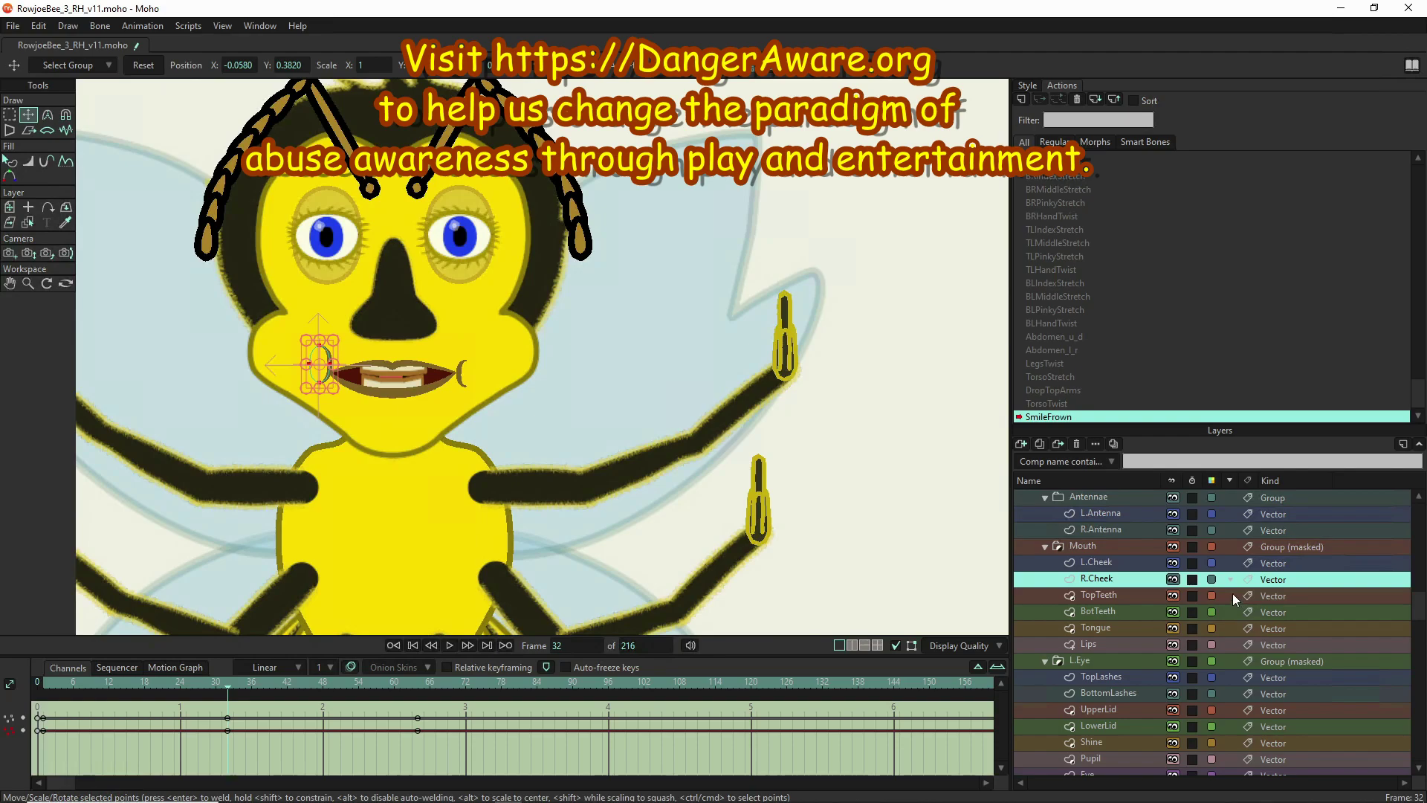
pyautogui.click(1108, 595)
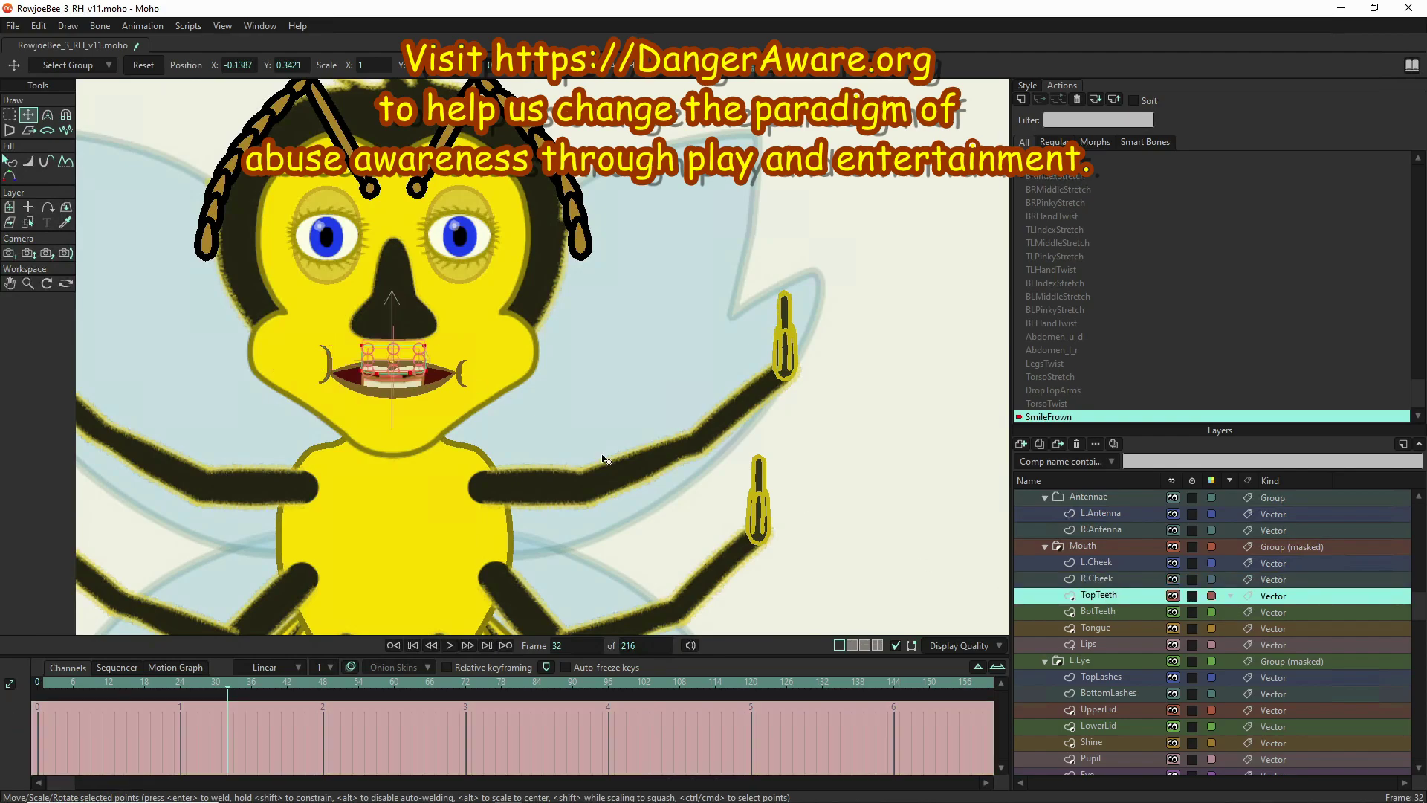
pyautogui.click(1100, 563)
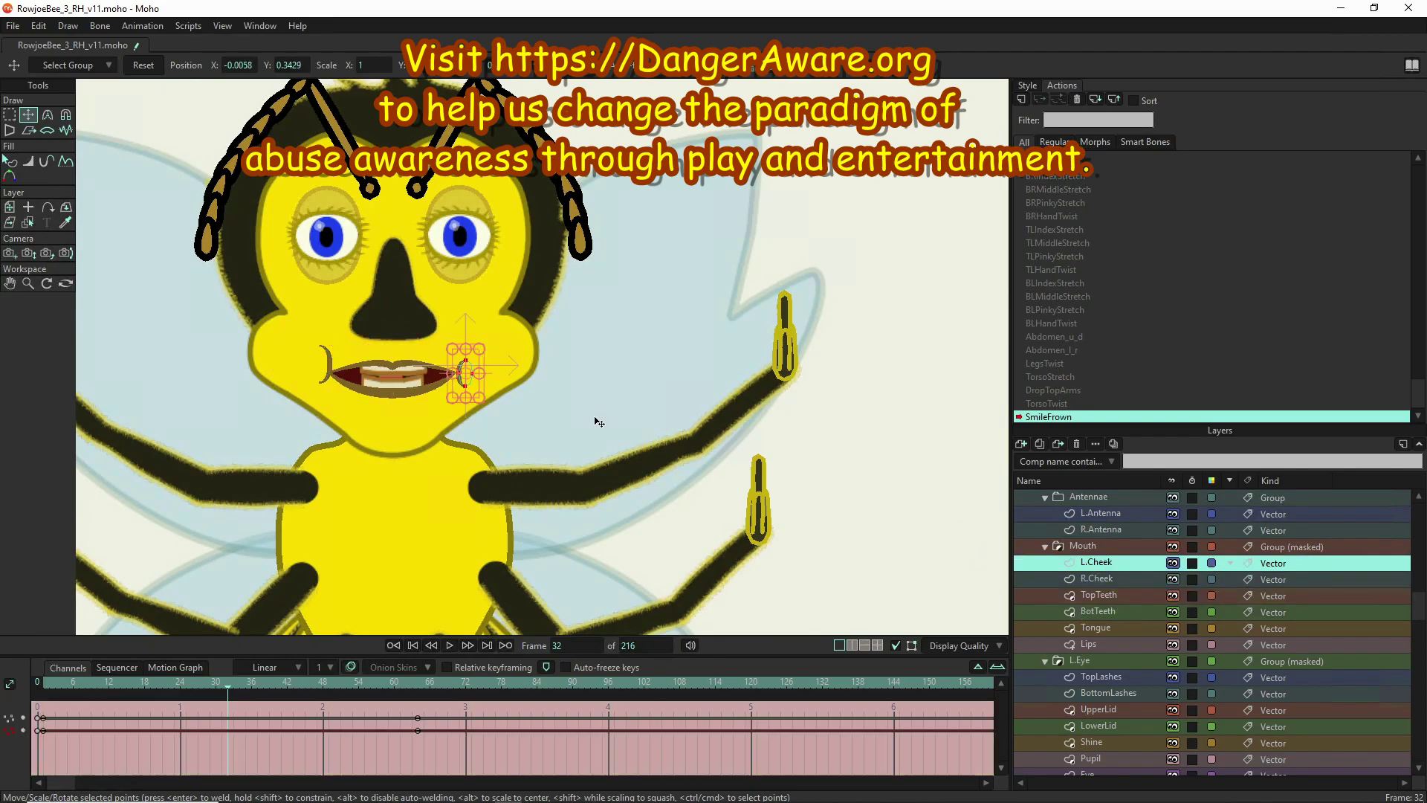
pyautogui.click(143, 65)
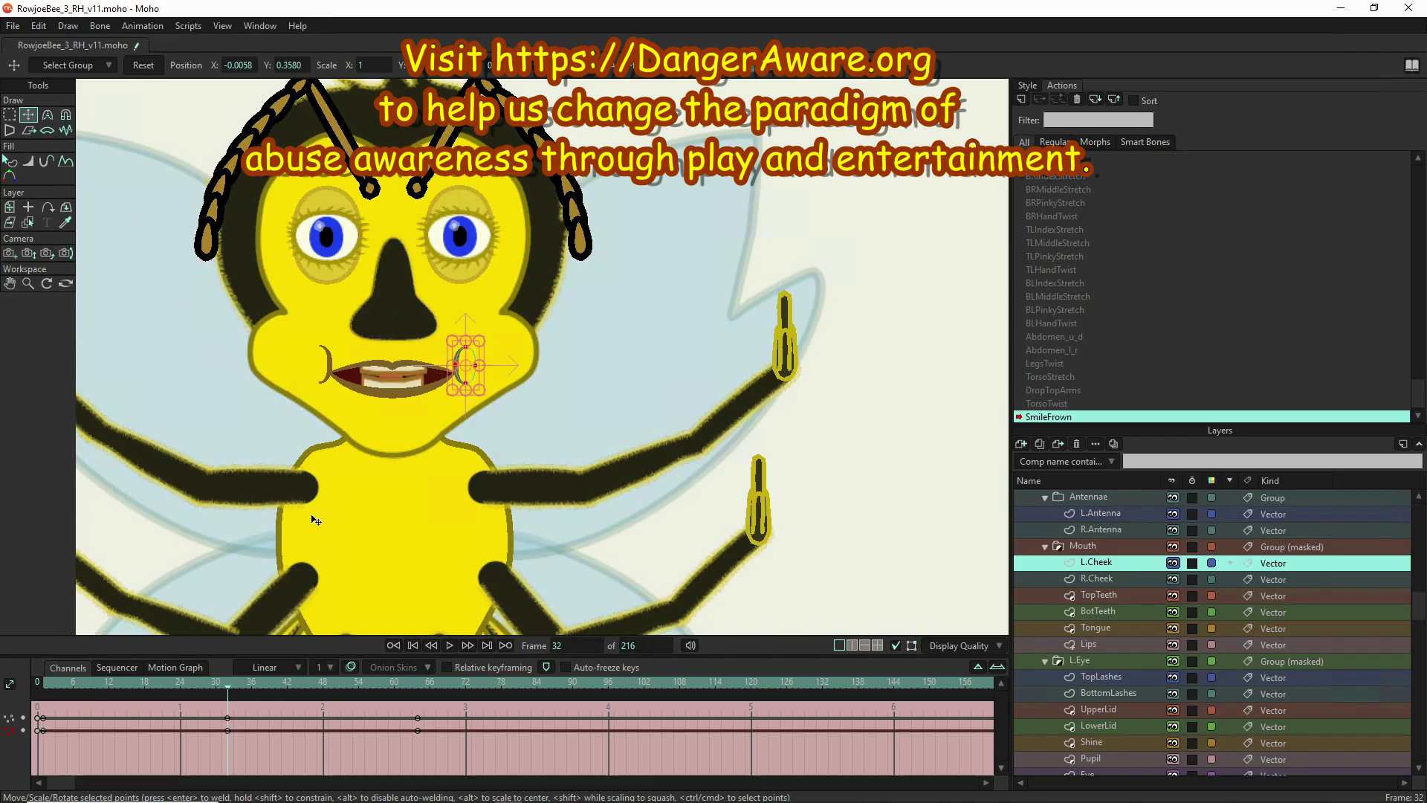
pyautogui.click(1128, 646)
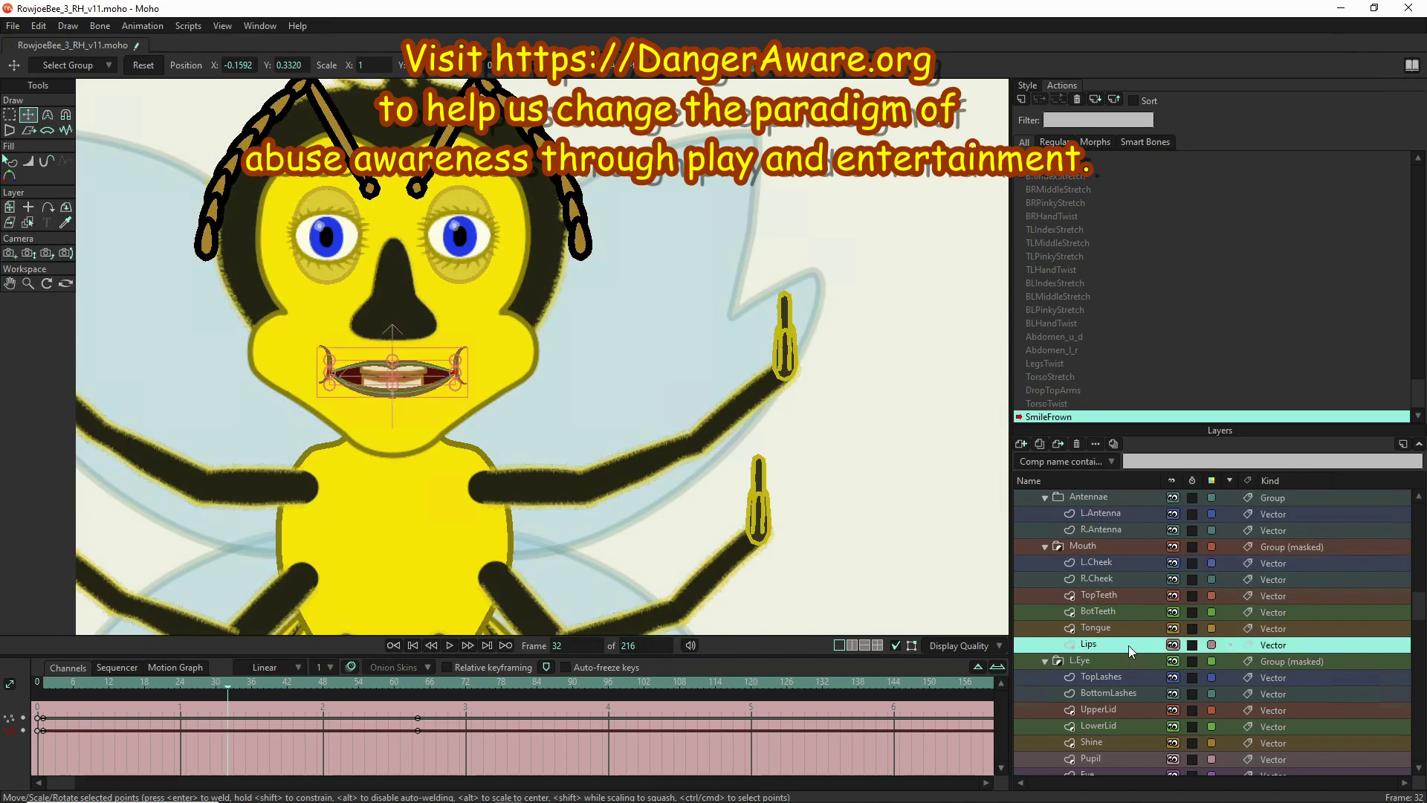
pyautogui.hotkey('shift', 'Down')
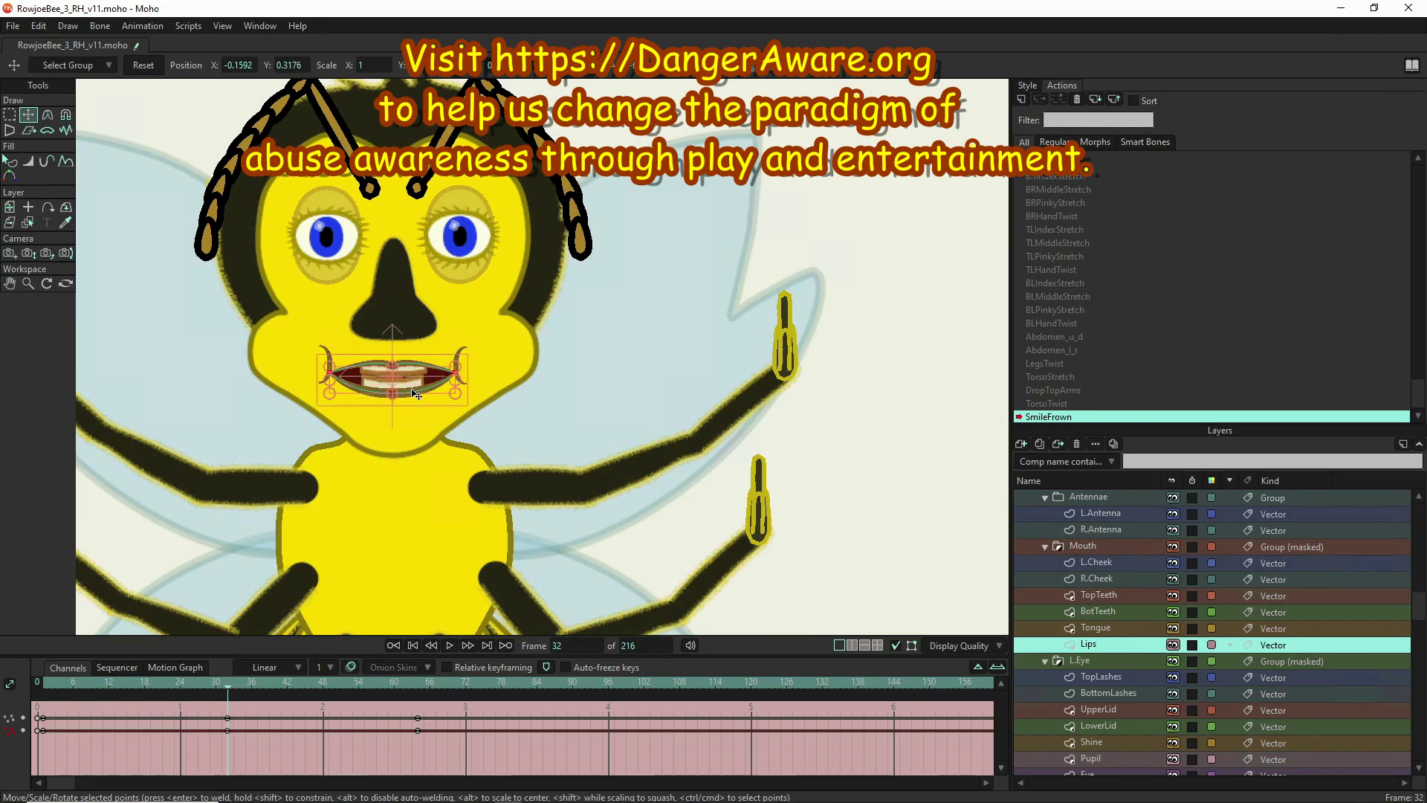
pyautogui.click(143, 65)
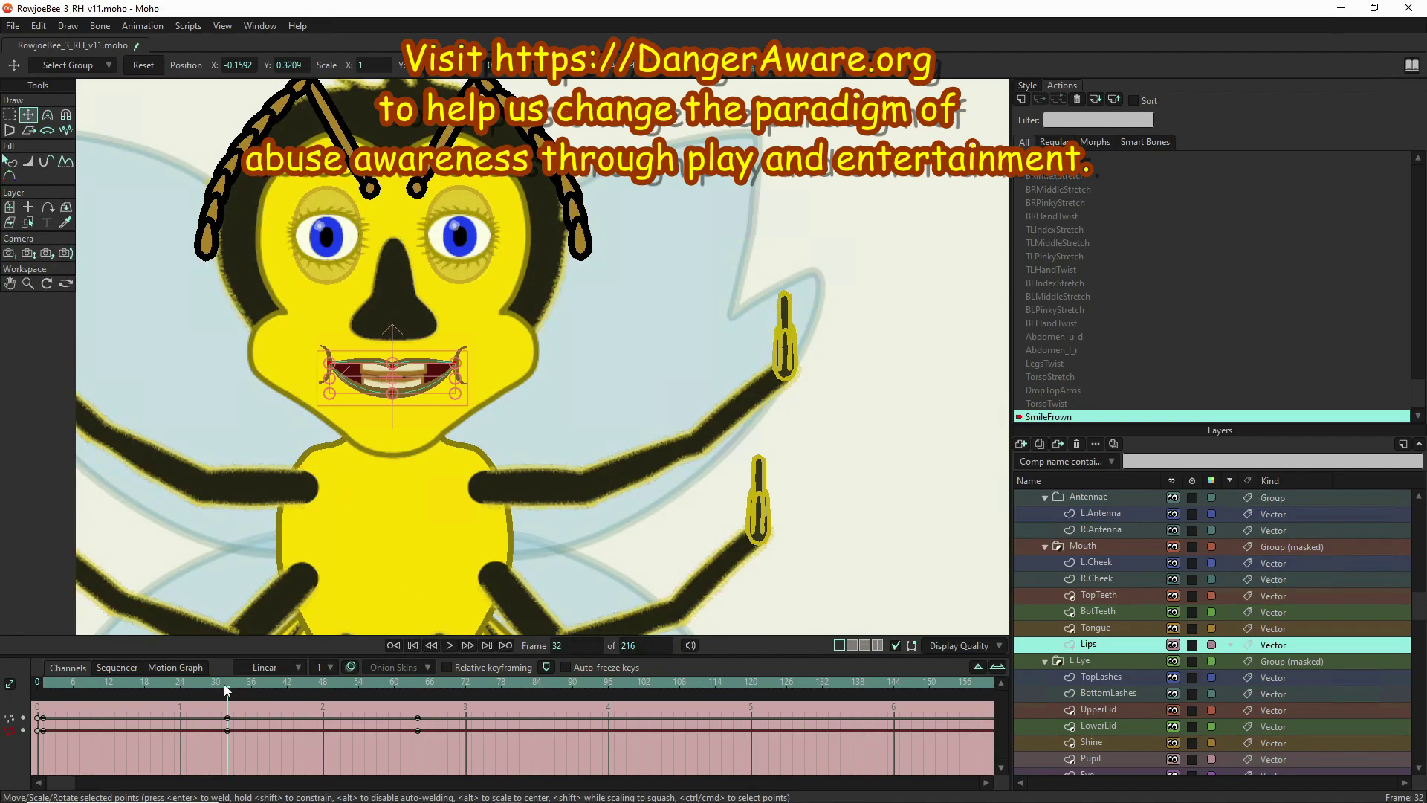
# - Scrub the SmileFrown action's timeline to check the mouth's transition between frown and smile
pyautogui.click(264, 684)
pyautogui.moveTo(323, 703); pyautogui.dragTo(453, 703)
pyautogui.moveTo(344, 702)
pyautogui.mouseDown()
pyautogui.moveTo(39, 684)
pyautogui.moveTo(144, 684)
pyautogui.mouseUp()
# - Leave the SmileFrown action, select the Jaw_u_d control bone and create a smart bone action named Jaw_u_d
pyautogui.scroll(1, 1093, 201)
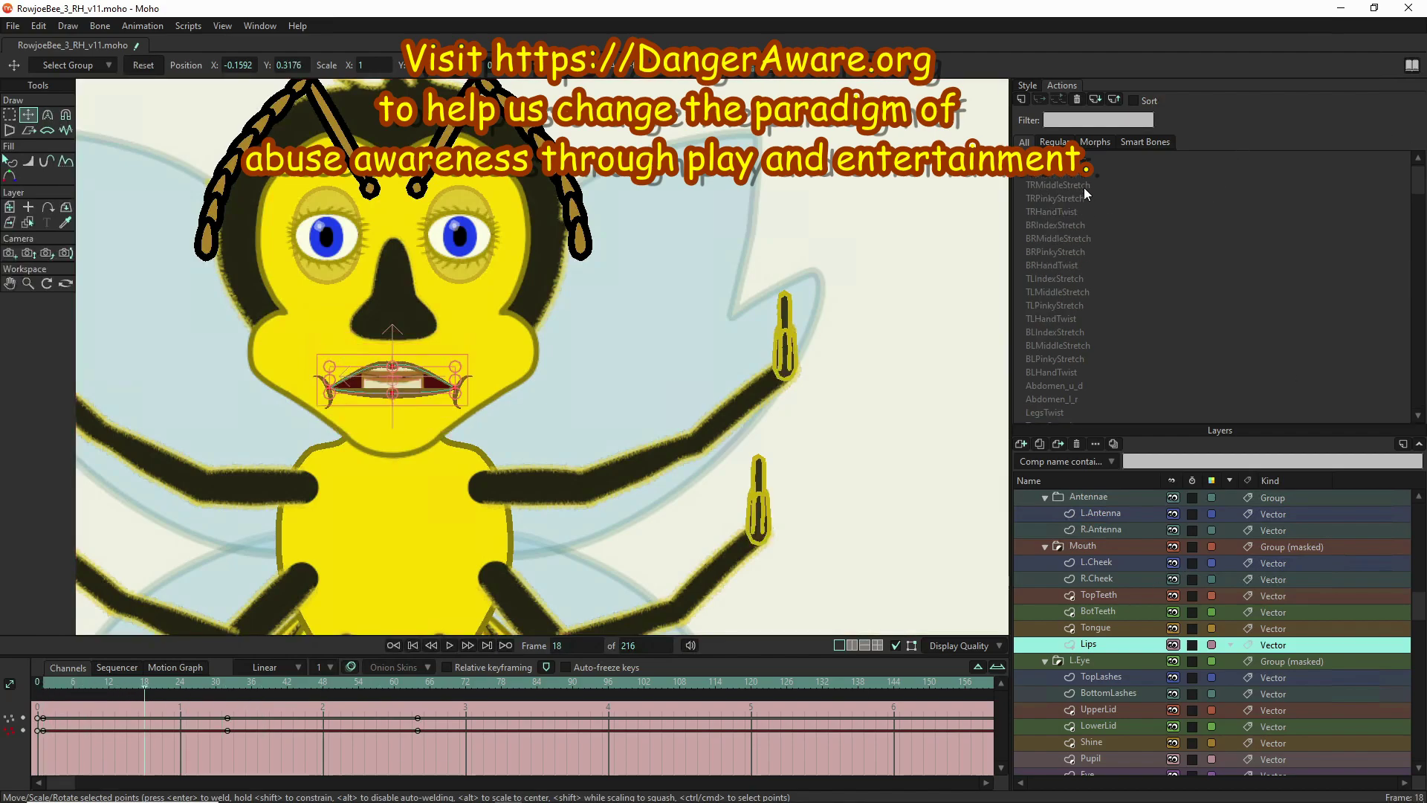
pyautogui.doubleClick(1100, 159)
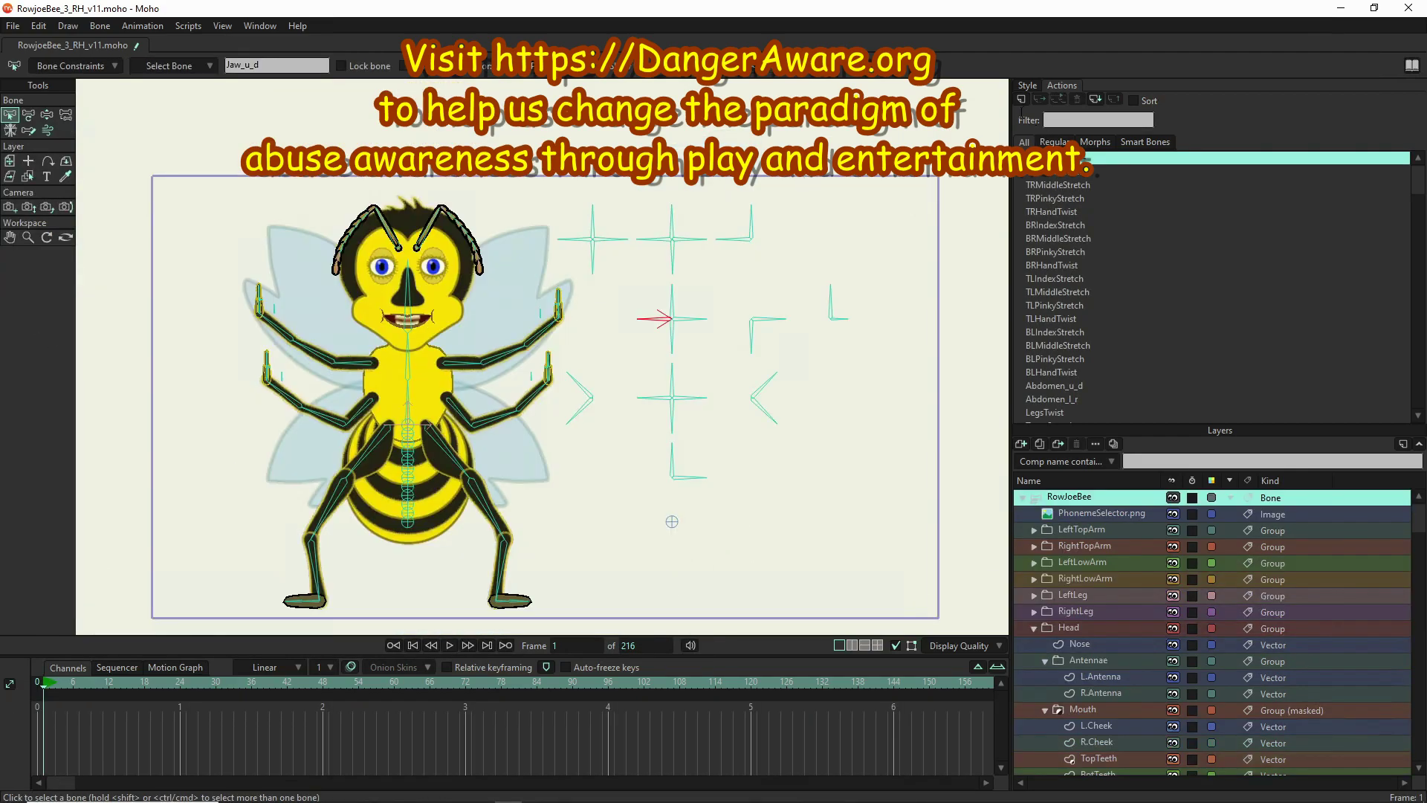
pyautogui.click(1022, 99)
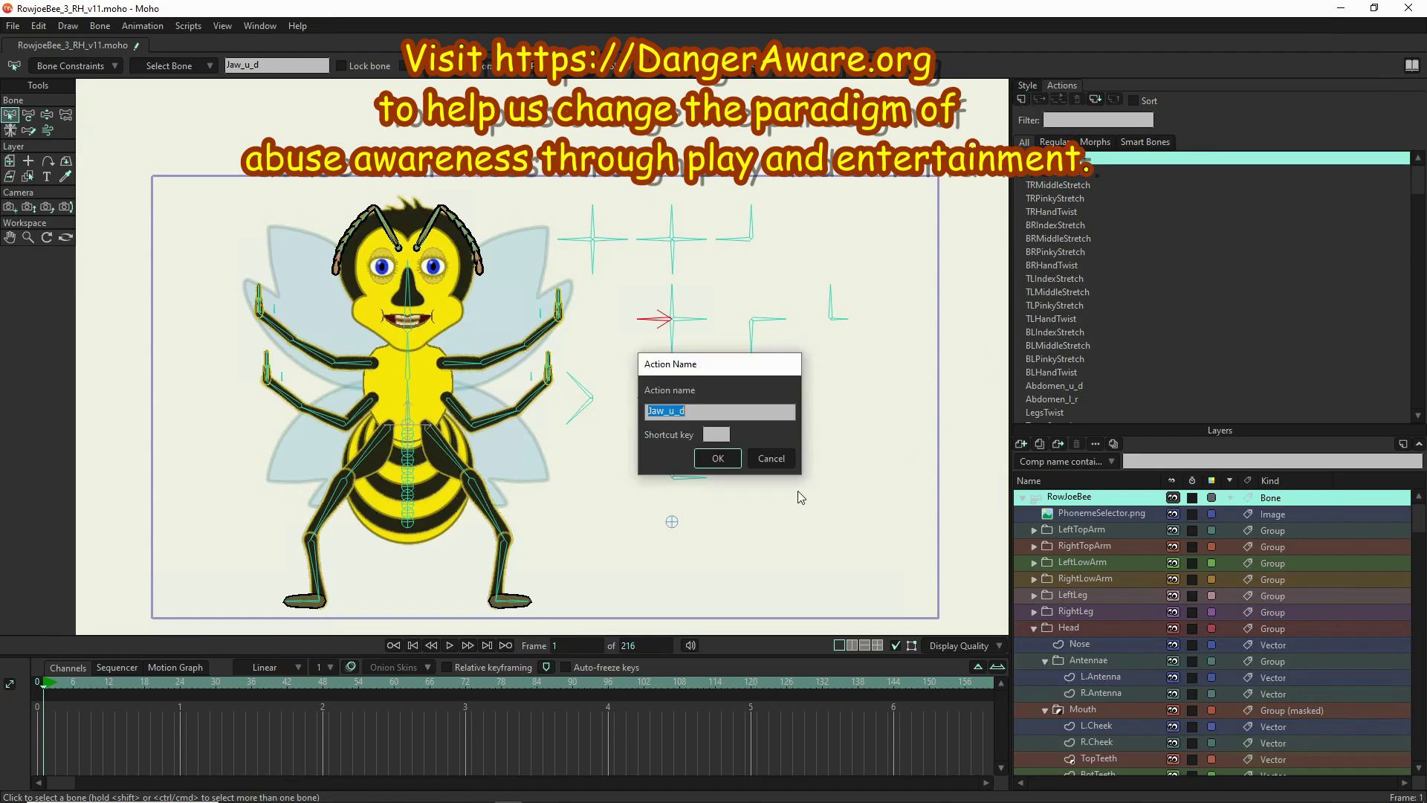
pyautogui.click(718, 458)
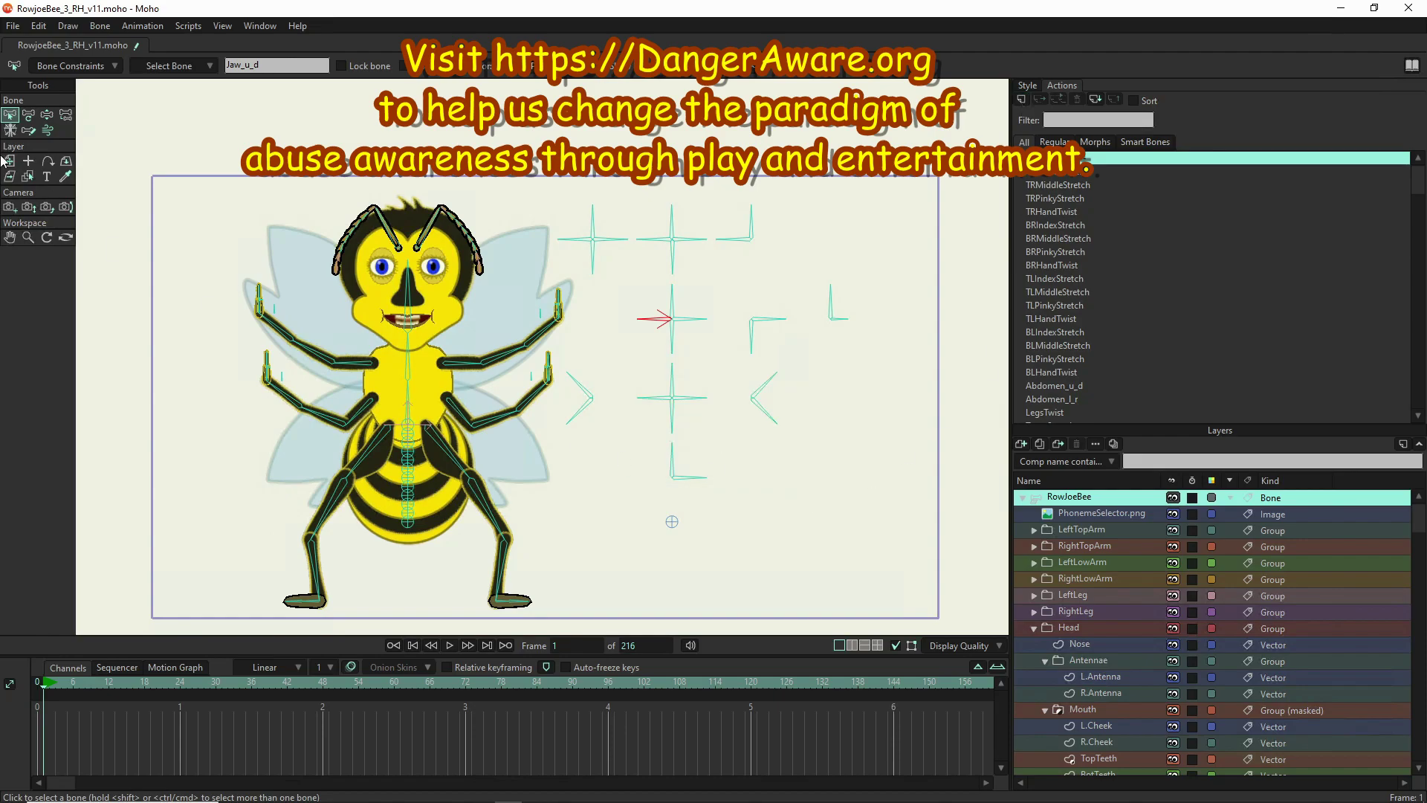
# - In the Jaw_u_d action, rotate the control bone to its lower limit at frame 1 and its upper limit at frame 64
pyautogui.click(34, 113)
pyautogui.moveTo(655, 324); pyautogui.dragTo(662, 358)
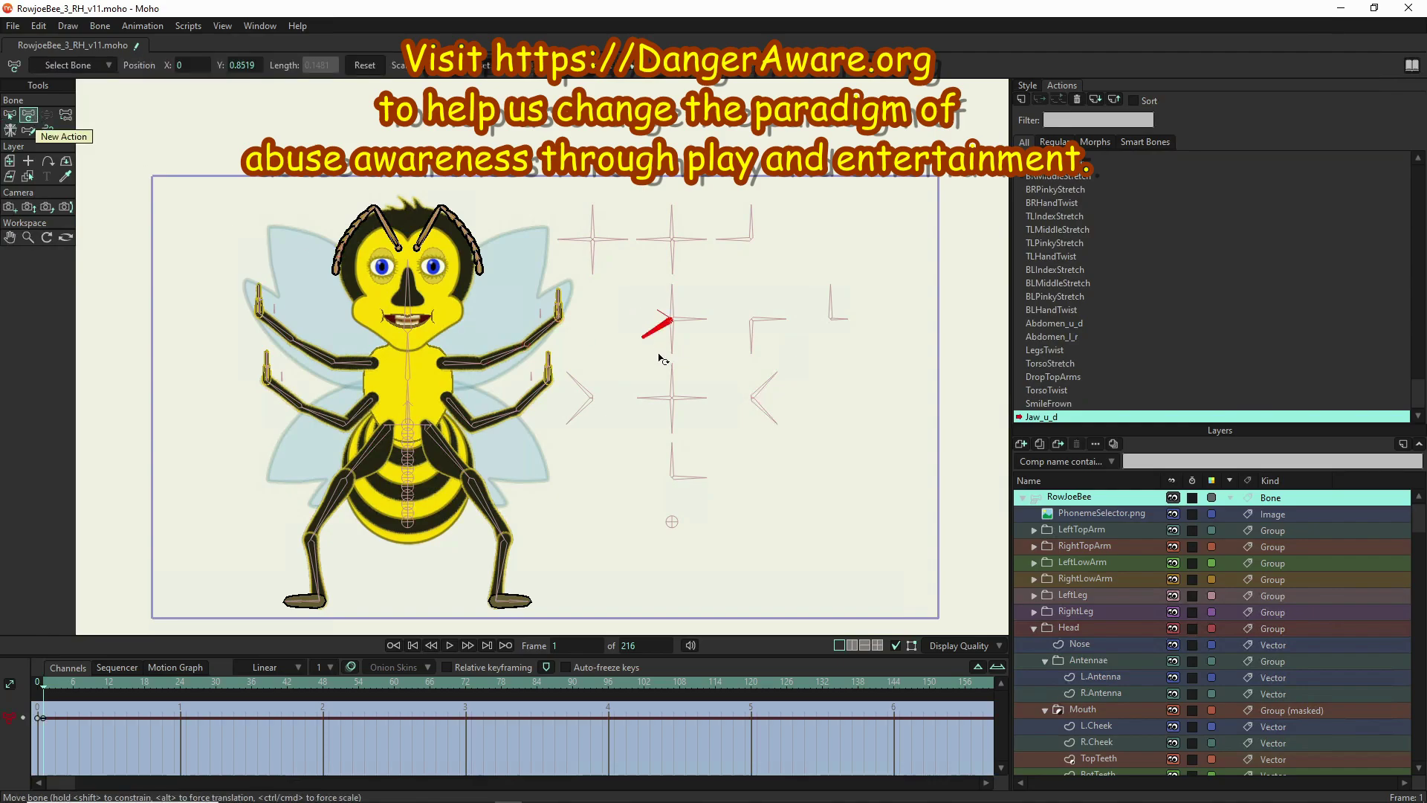
pyautogui.click(419, 683)
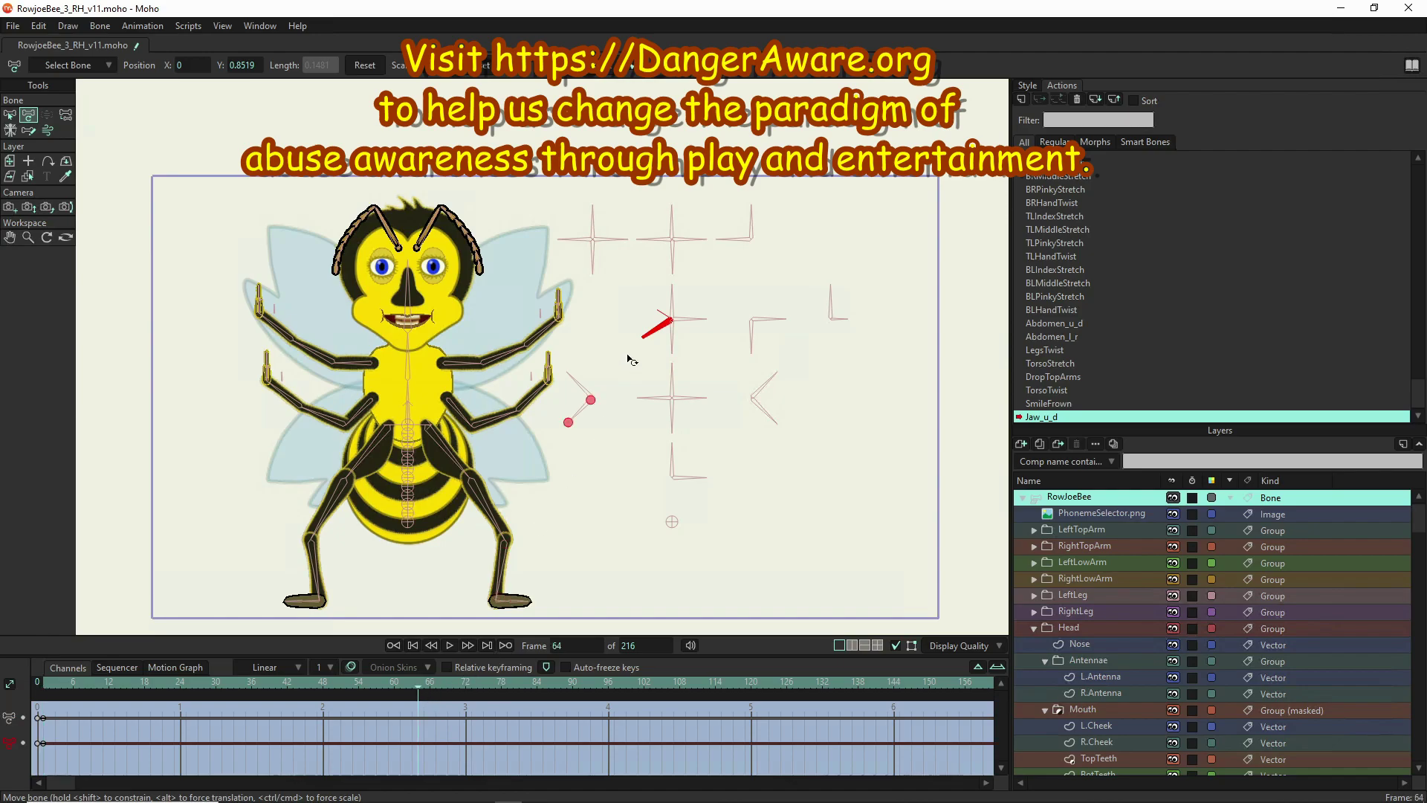
pyautogui.moveTo(653, 343); pyautogui.dragTo(669, 286)
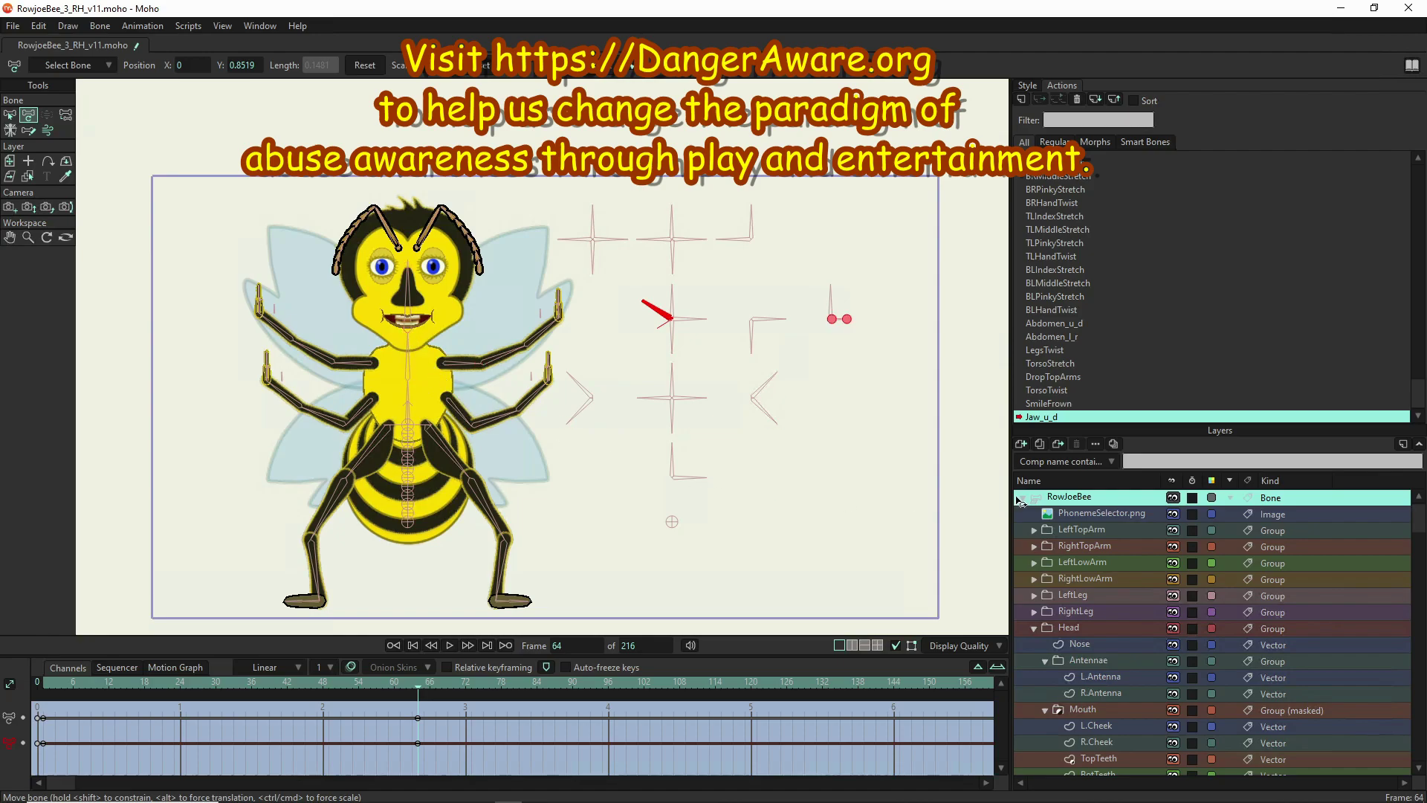
pyautogui.scroll(-2, 1042, 586)
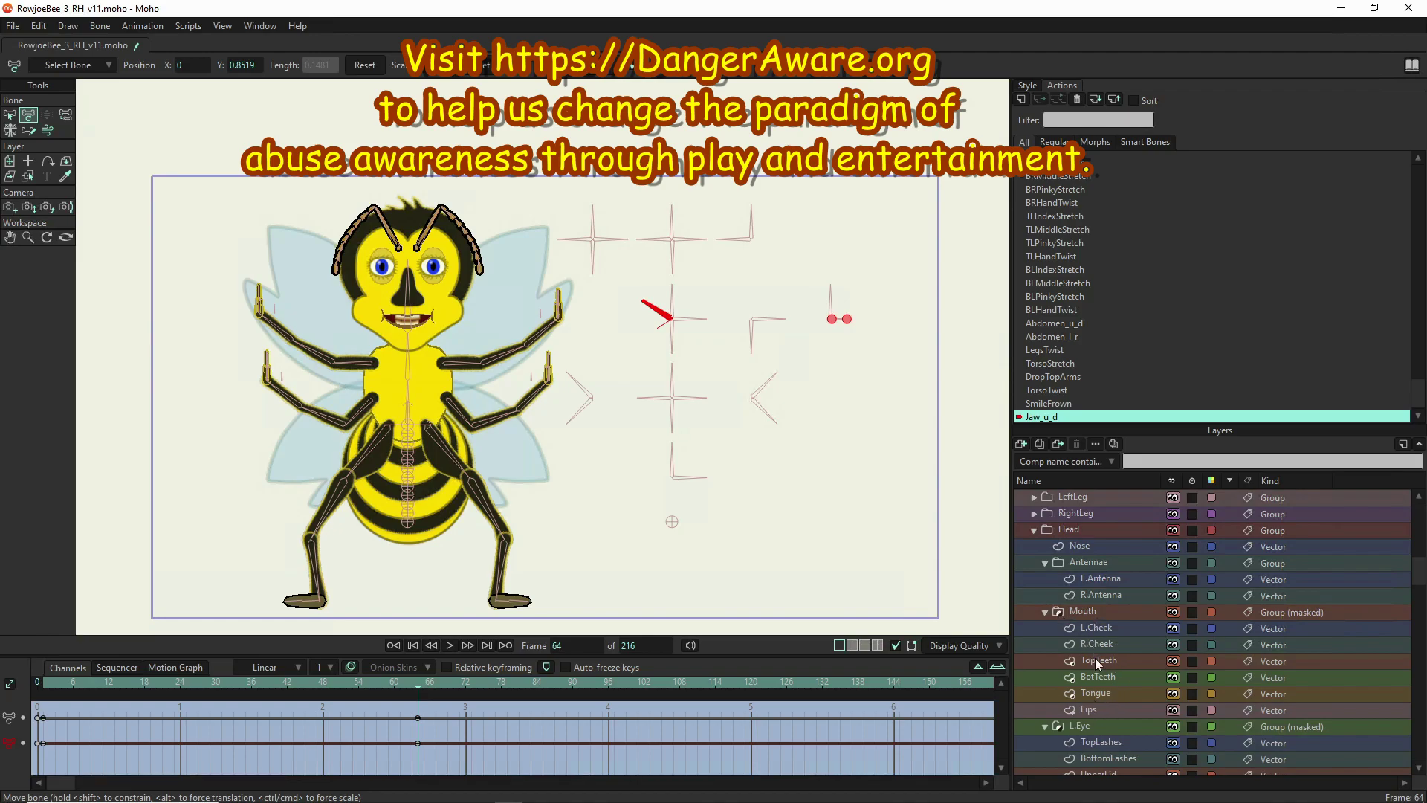
# - At frame 64 of the Jaw_u_d action, raise the chin point of the Skull layer
pyautogui.scroll(-7, 1100, 700)
pyautogui.click(1099, 675)
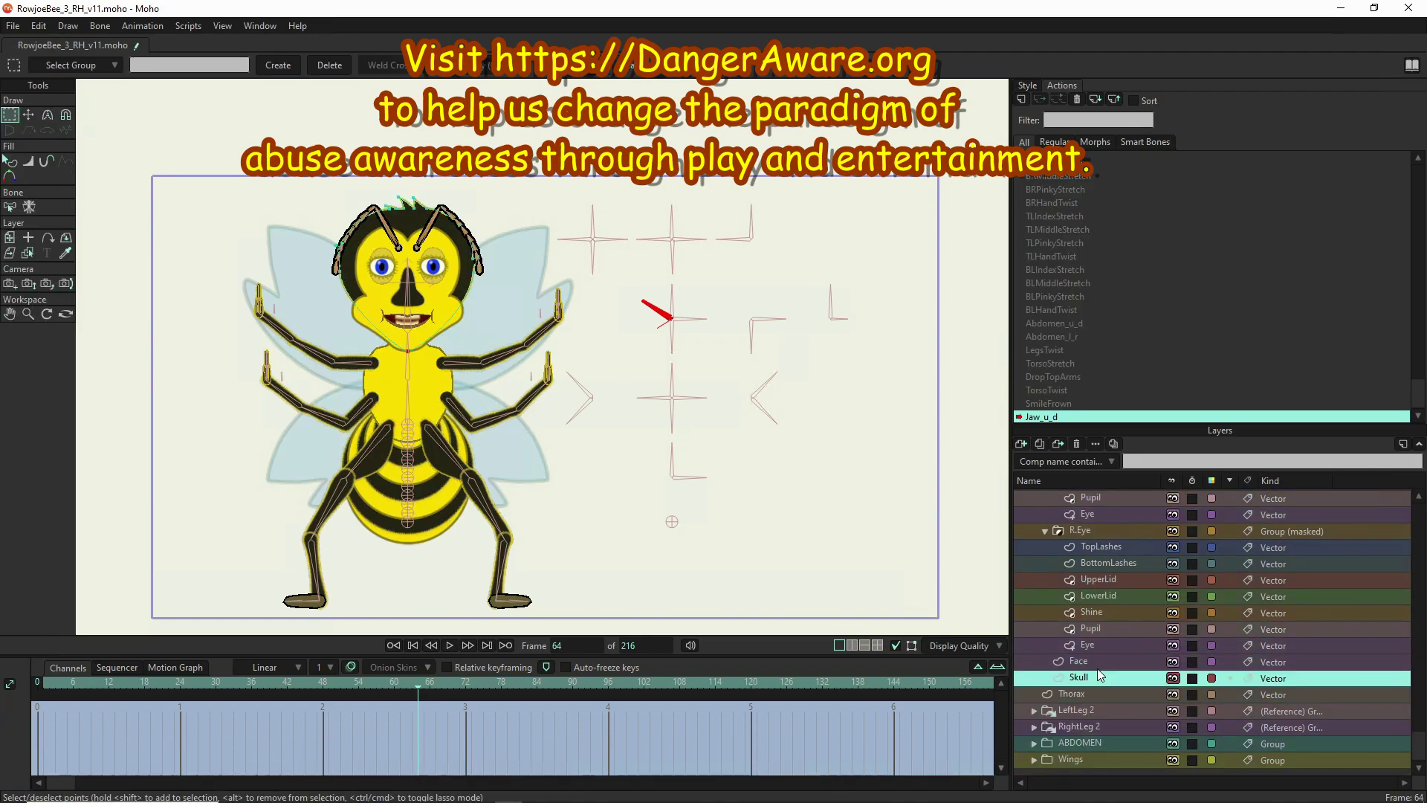
pyautogui.scroll(4, 401, 337)
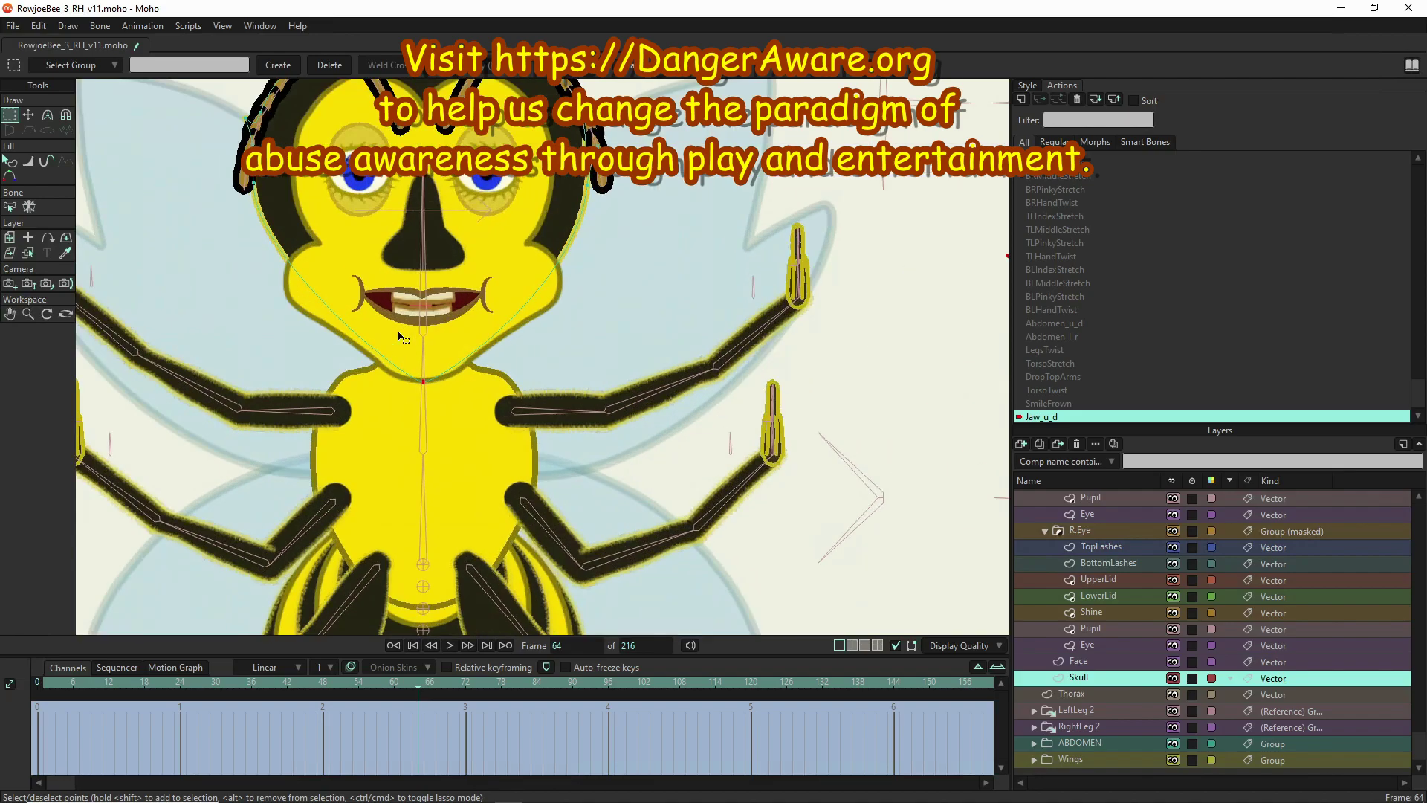
pyautogui.scroll(2, 399, 337)
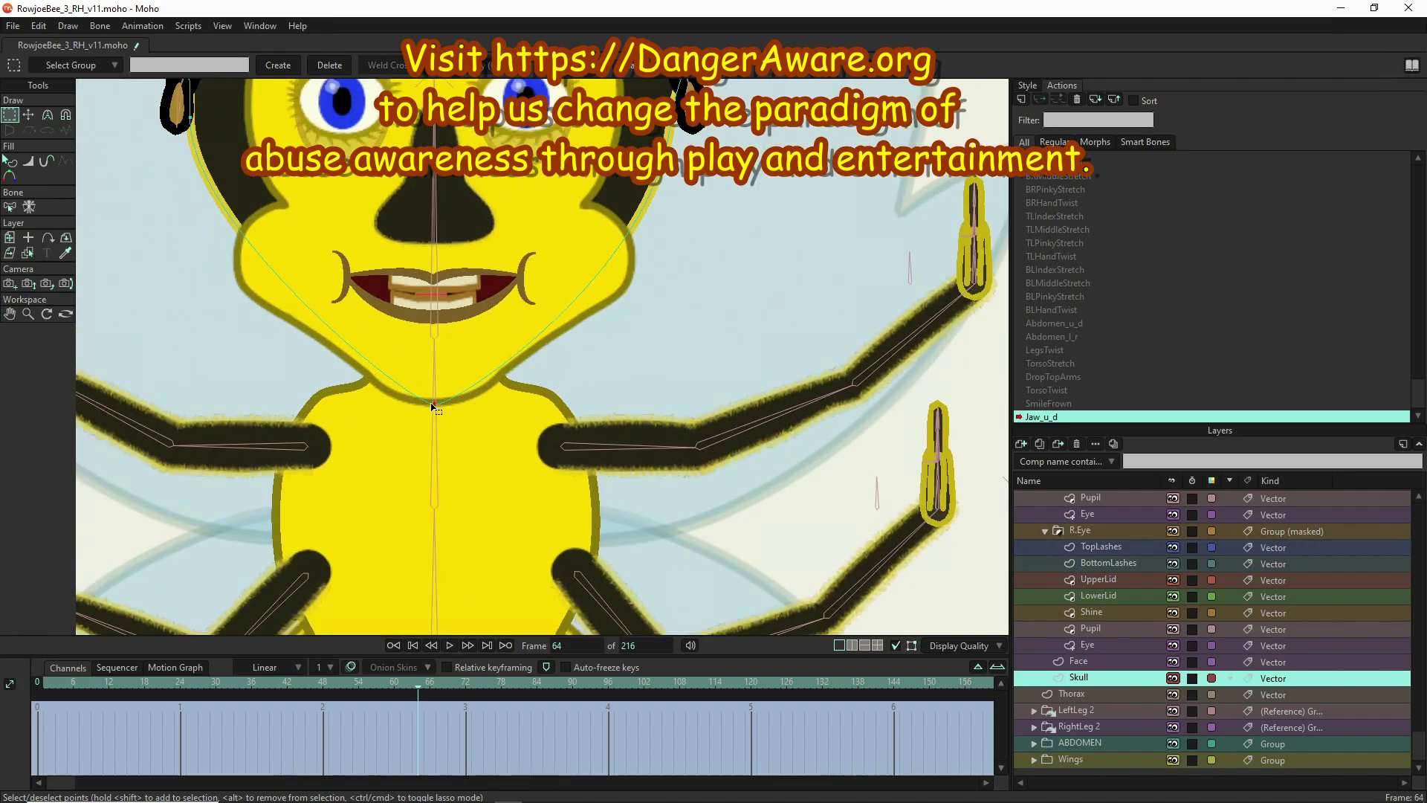
pyautogui.press('t')
pyautogui.click(437, 408)
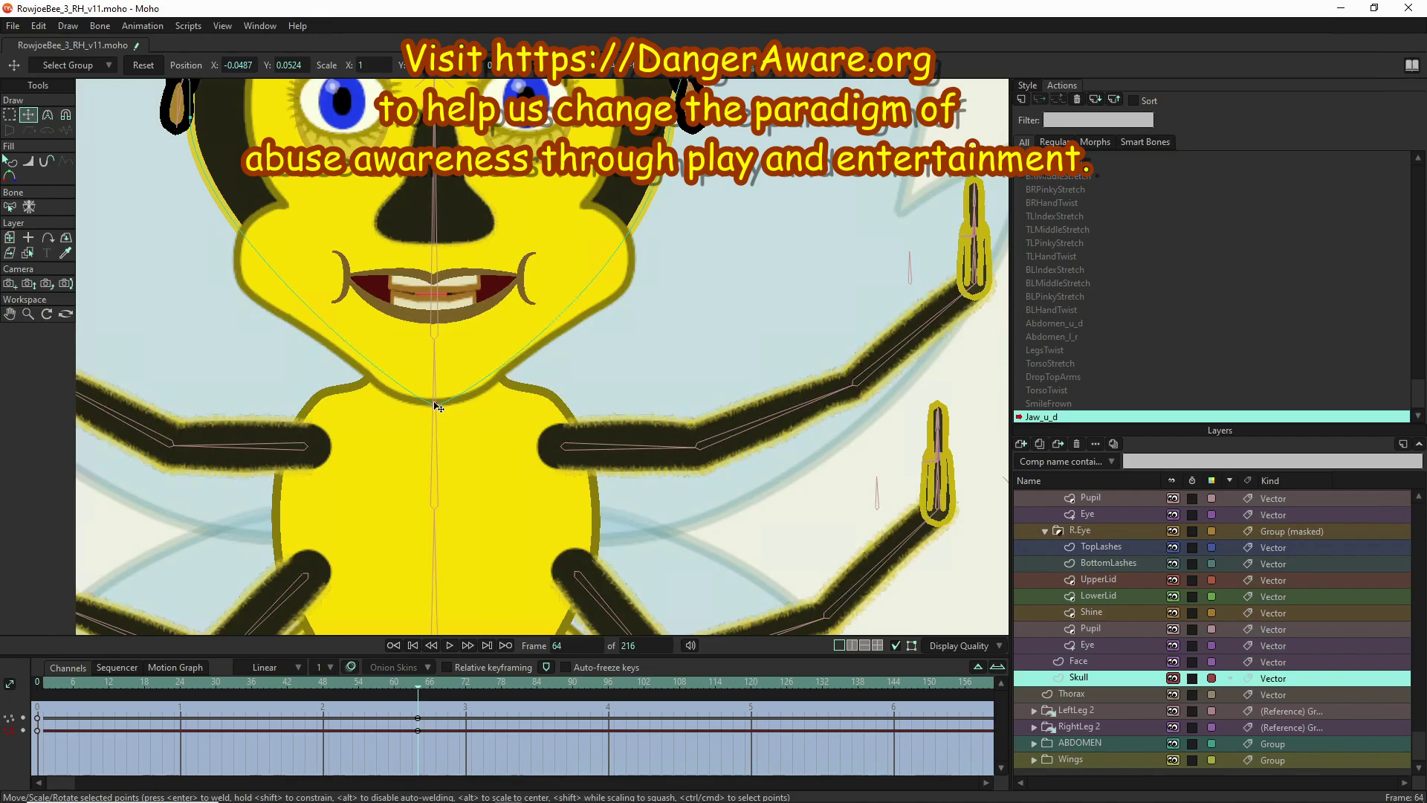
# - On the Face layer at frame 64, select the lower jaw points and raise them to Y 0.1245
pyautogui.click(1104, 662)
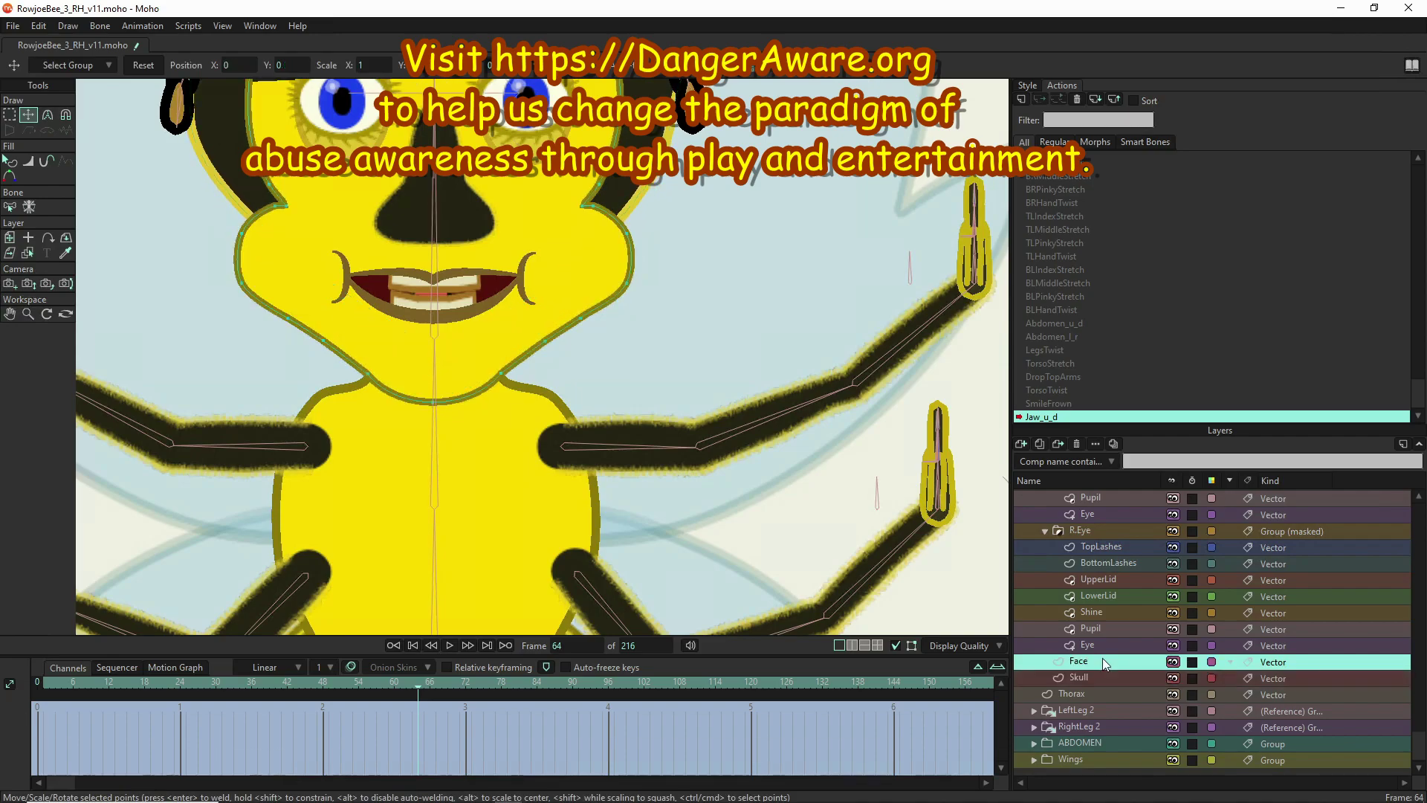
pyautogui.click(10, 116)
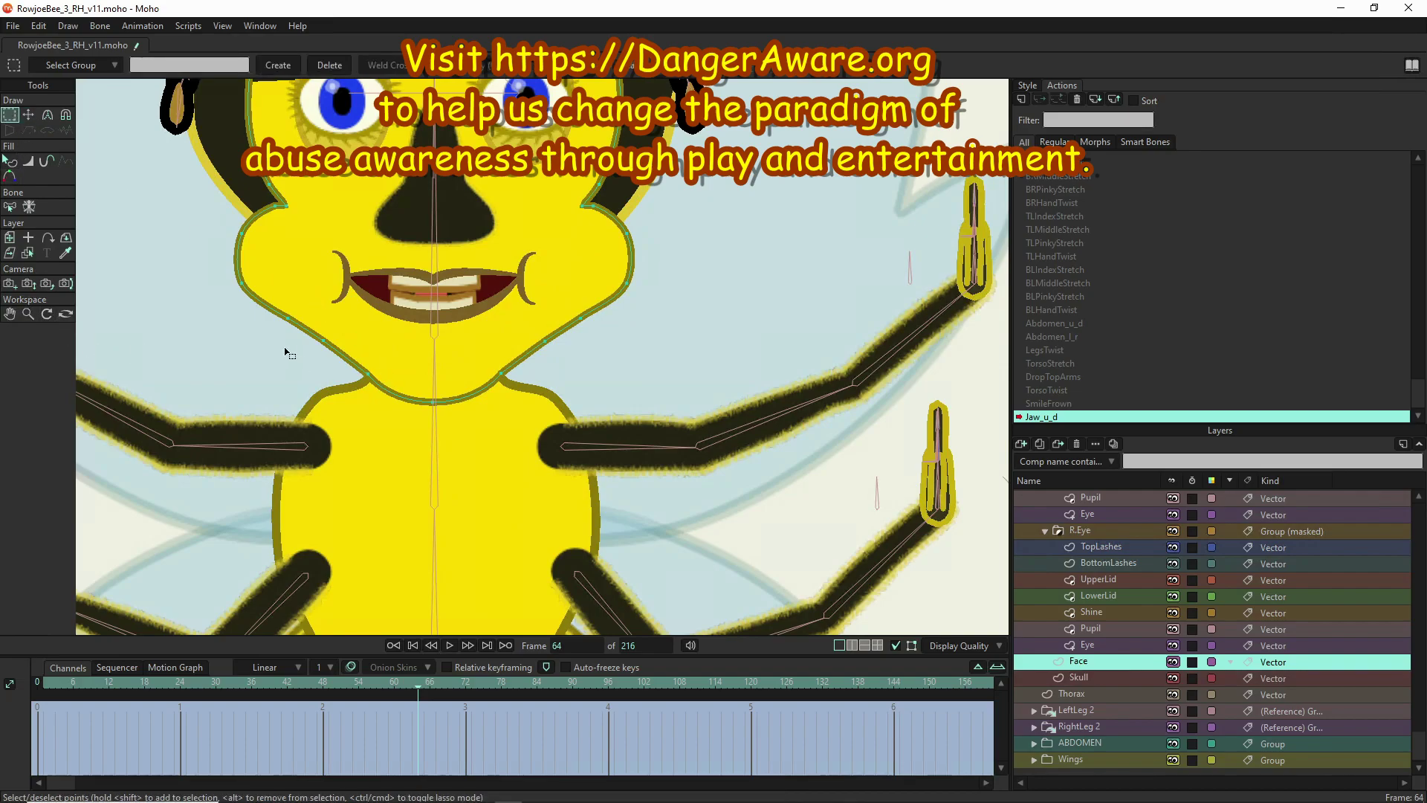
pyautogui.moveTo(256, 310); pyautogui.dragTo(634, 432)
pyautogui.press('t')
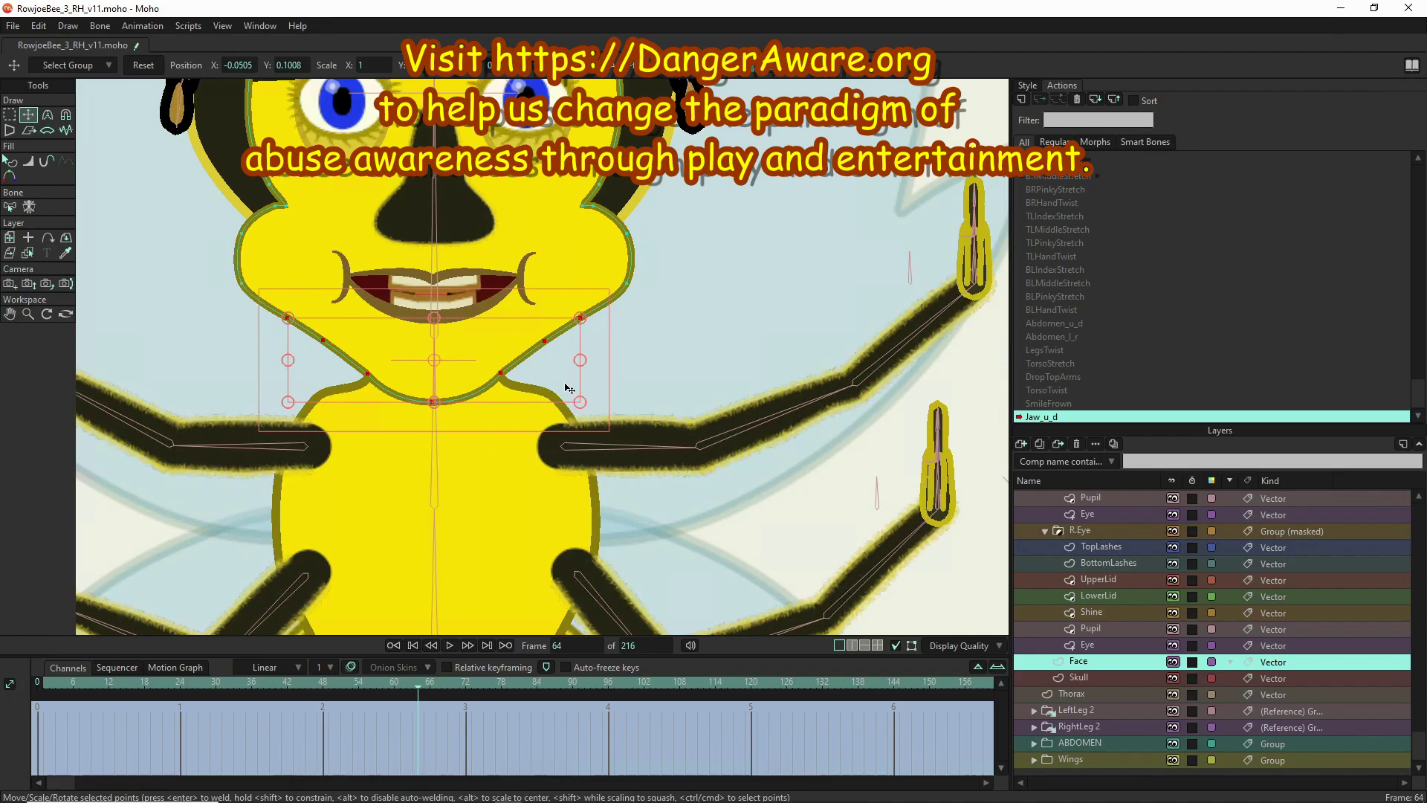
pyautogui.moveTo(437, 402); pyautogui.dragTo(440, 364)
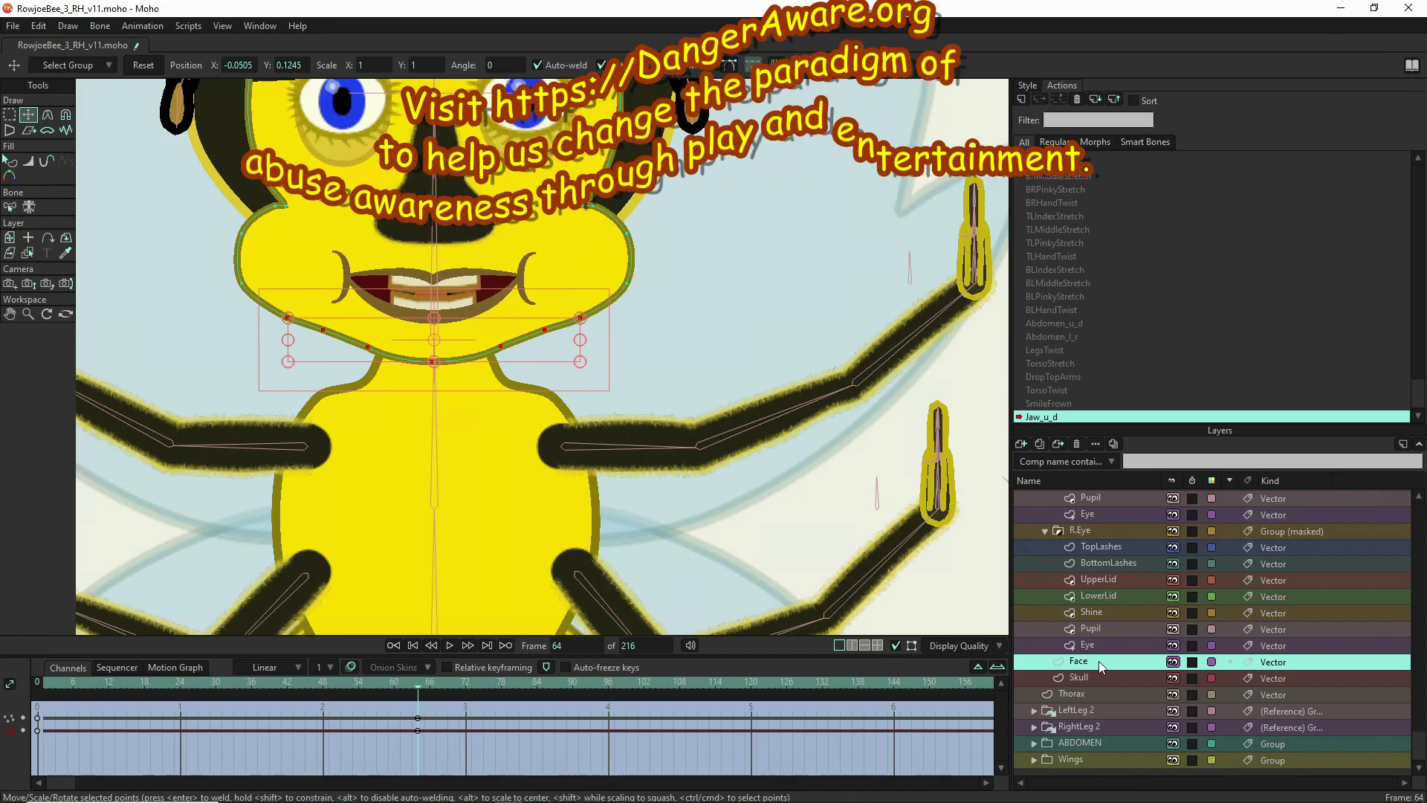
# - At frame 64, raise the BotTeeth points to Y 0.3175 so the lower teeth meet the top teeth
pyautogui.scroll(2, 1099, 662)
pyautogui.scroll(-2, 1099, 628)
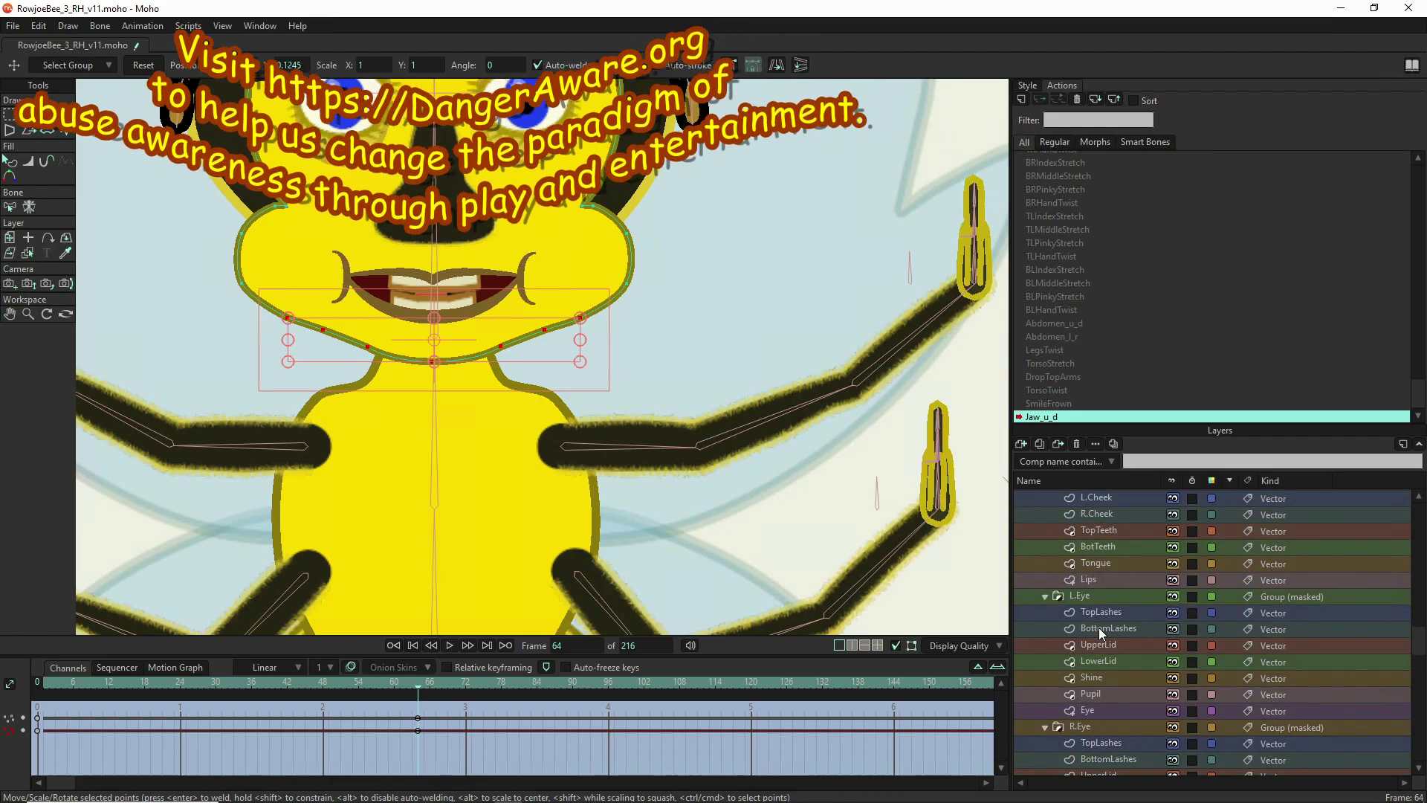
pyautogui.scroll(5, 1105, 635)
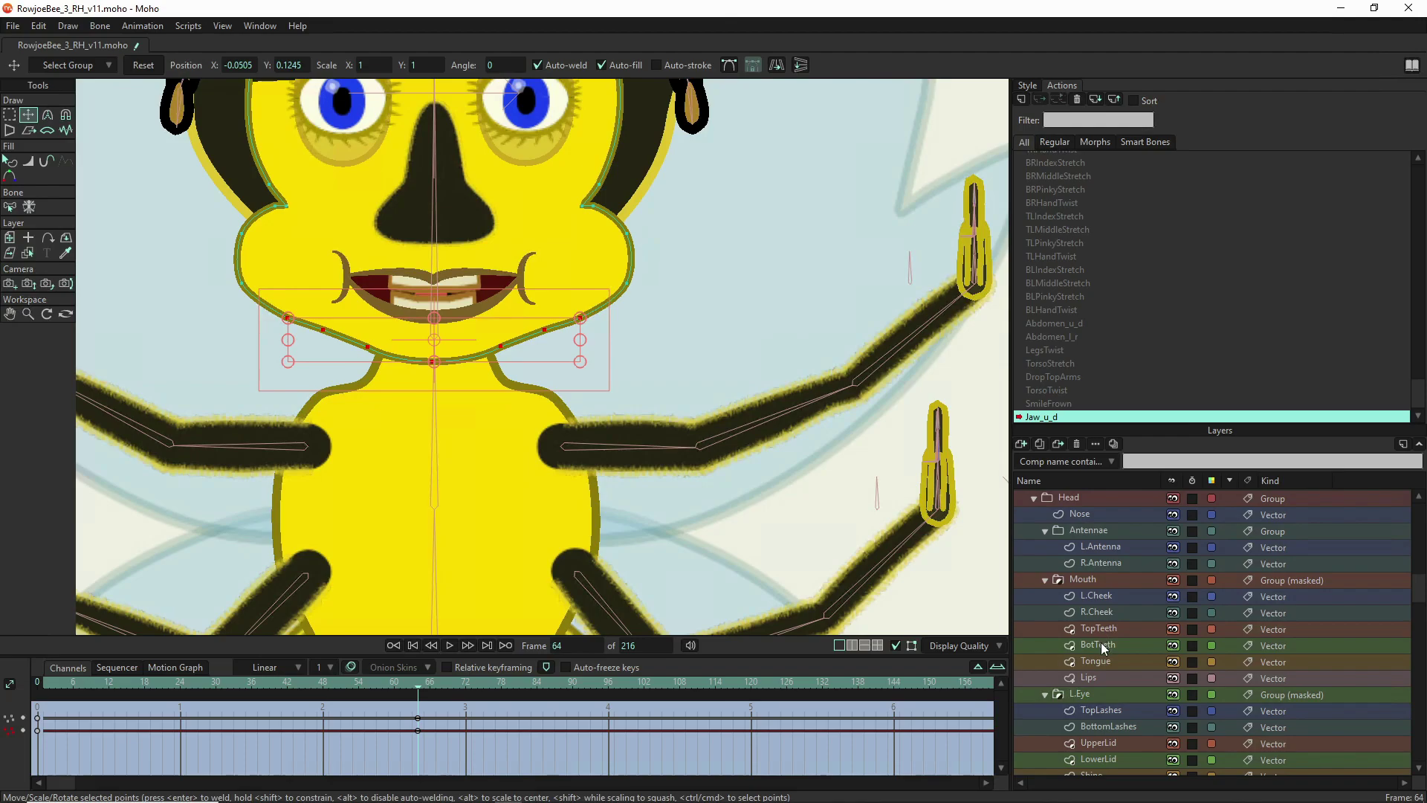
pyautogui.click(1101, 643)
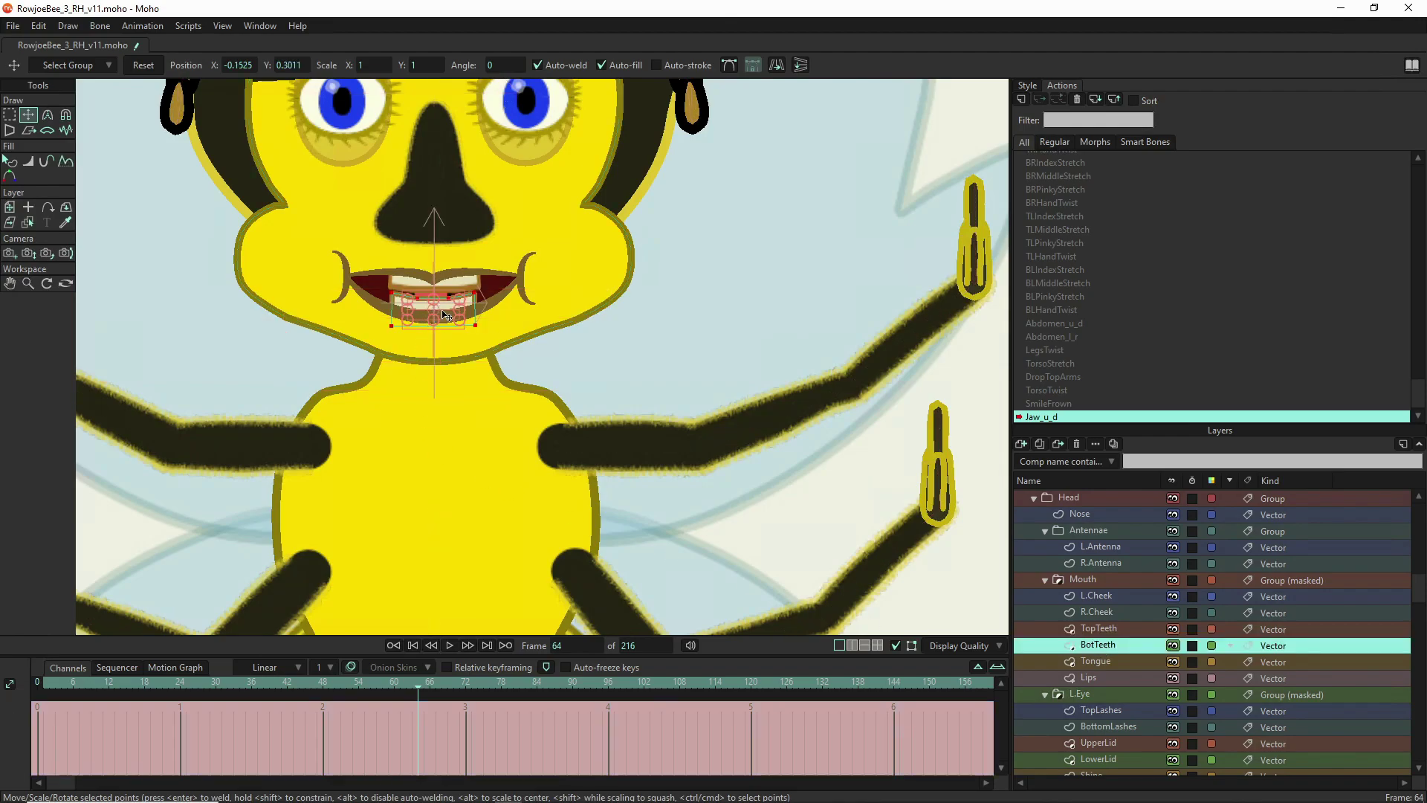
pyautogui.moveTo(440, 310); pyautogui.dragTo(450, 301)
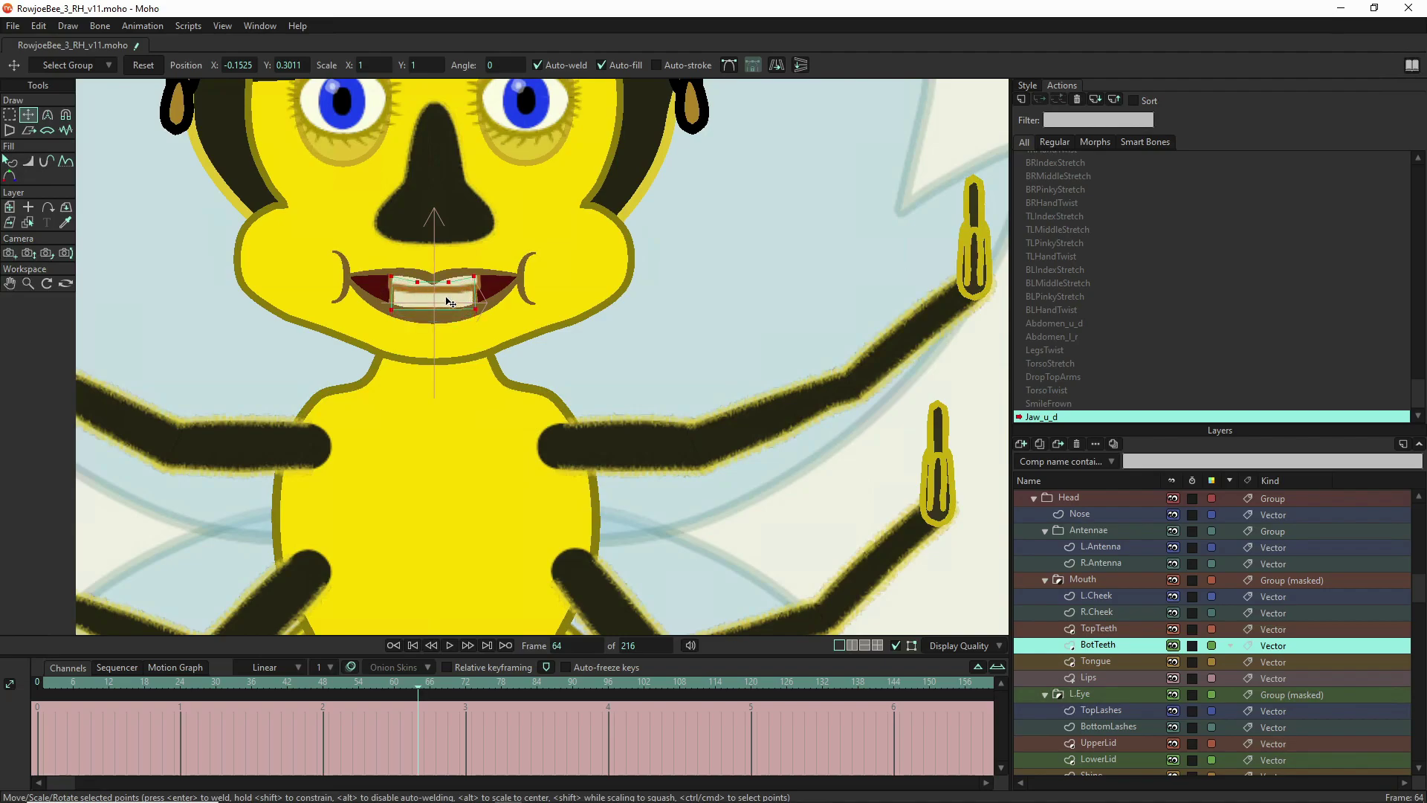
pyautogui.moveTo(450, 303); pyautogui.dragTo(449, 300)
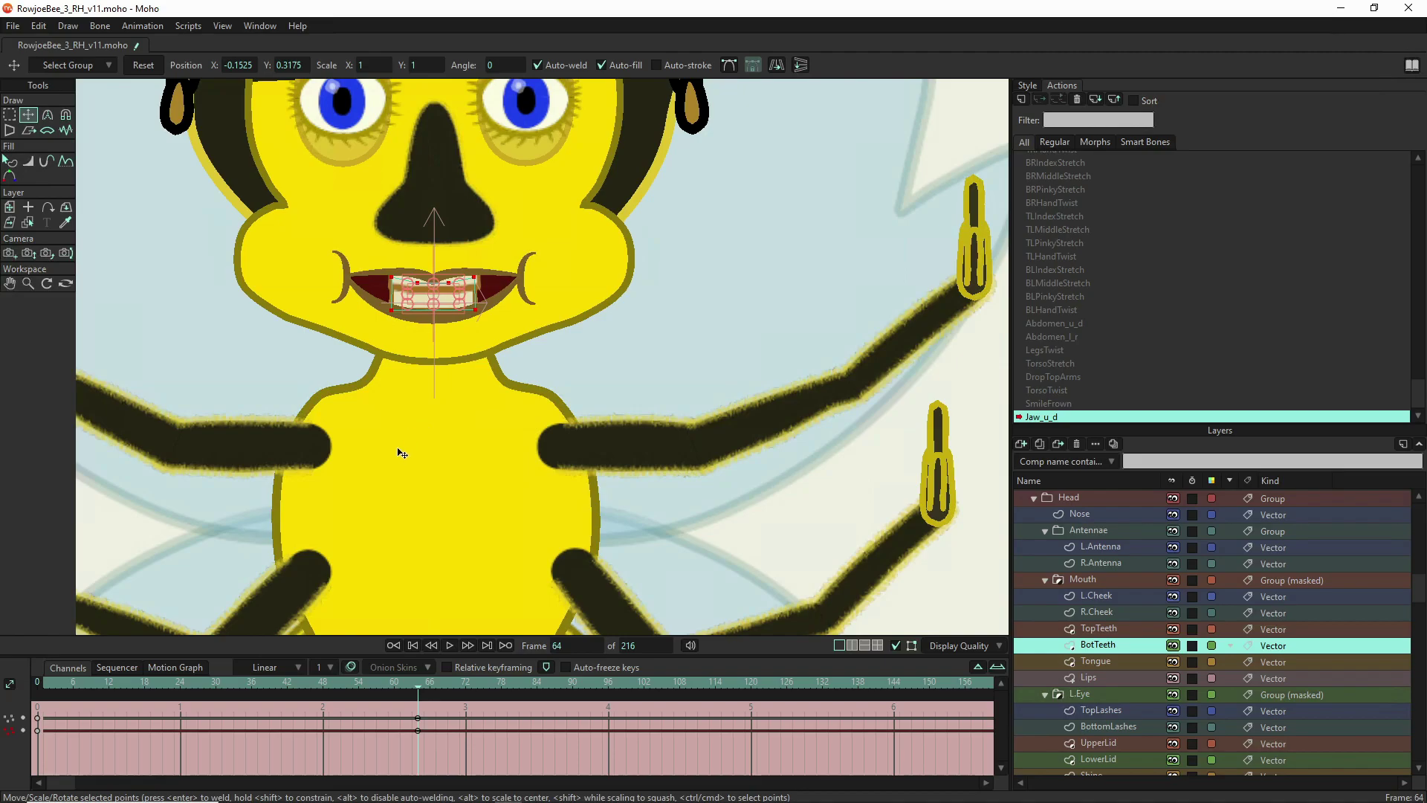
# - At frame 1, lower the BotTeeth points, the Face layer's jaw points and the Skull layer's chin point for the open-jaw pose
pyautogui.moveTo(416, 684); pyautogui.dragTo(42, 691)
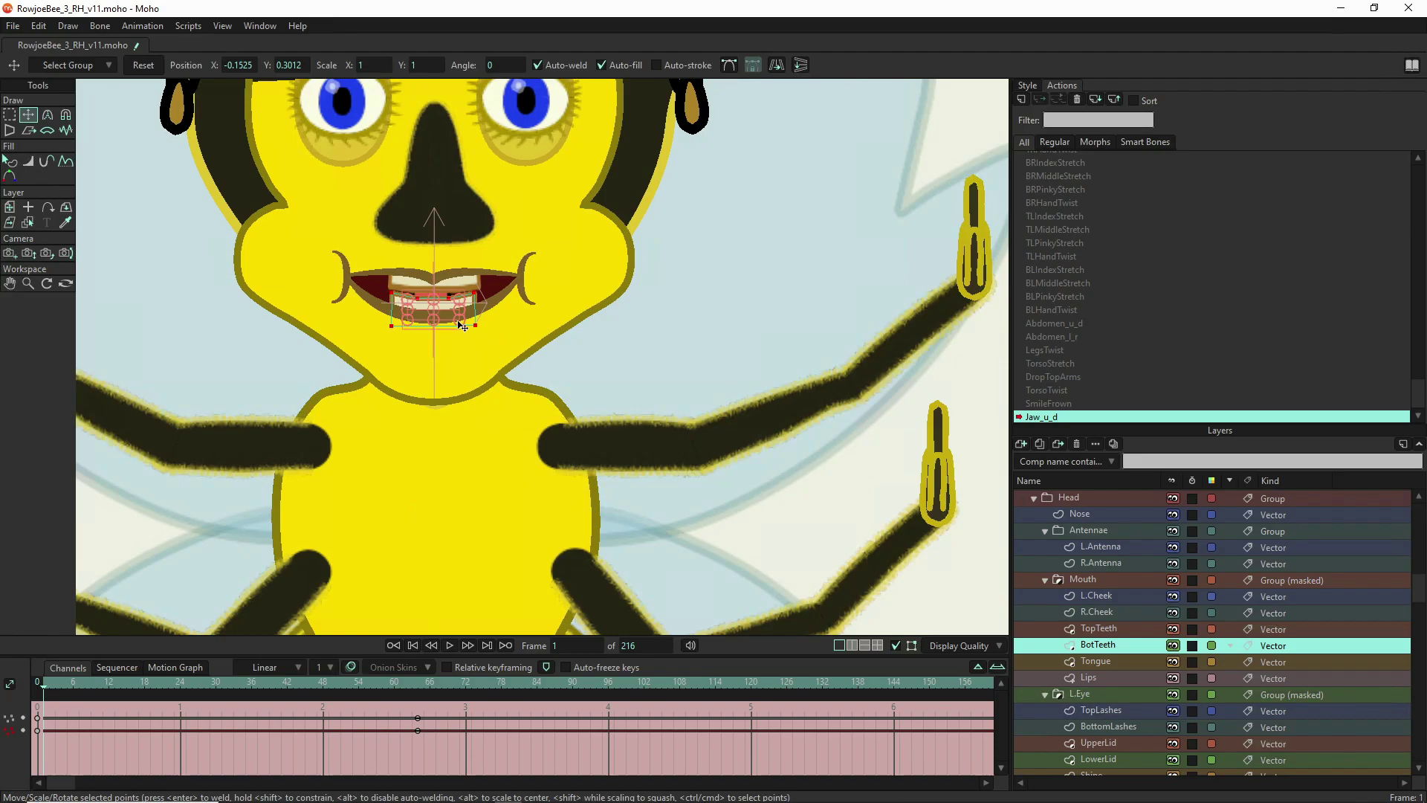
pyautogui.moveTo(454, 321); pyautogui.dragTo(454, 347)
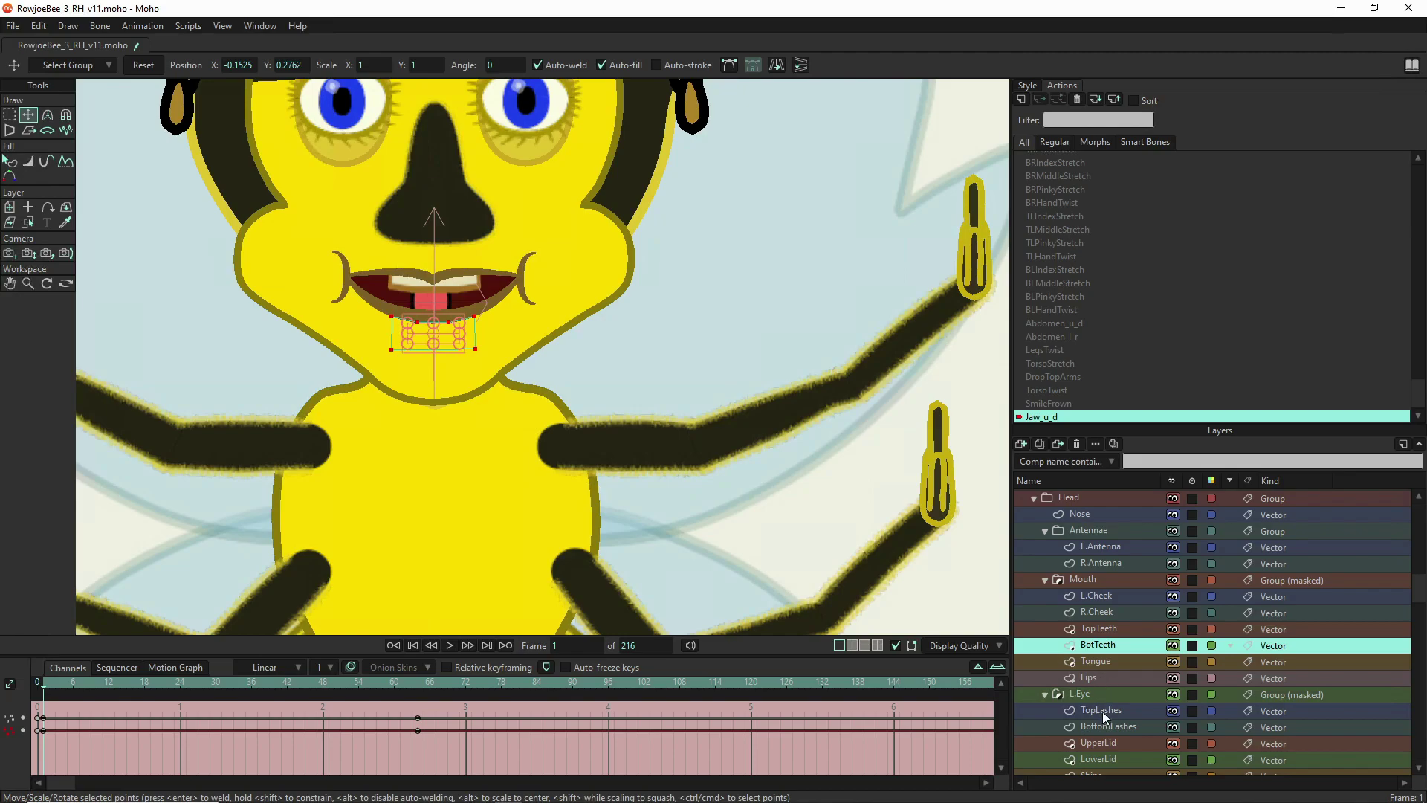
pyautogui.scroll(-5, 1103, 711)
pyautogui.scroll(-1, 1103, 711)
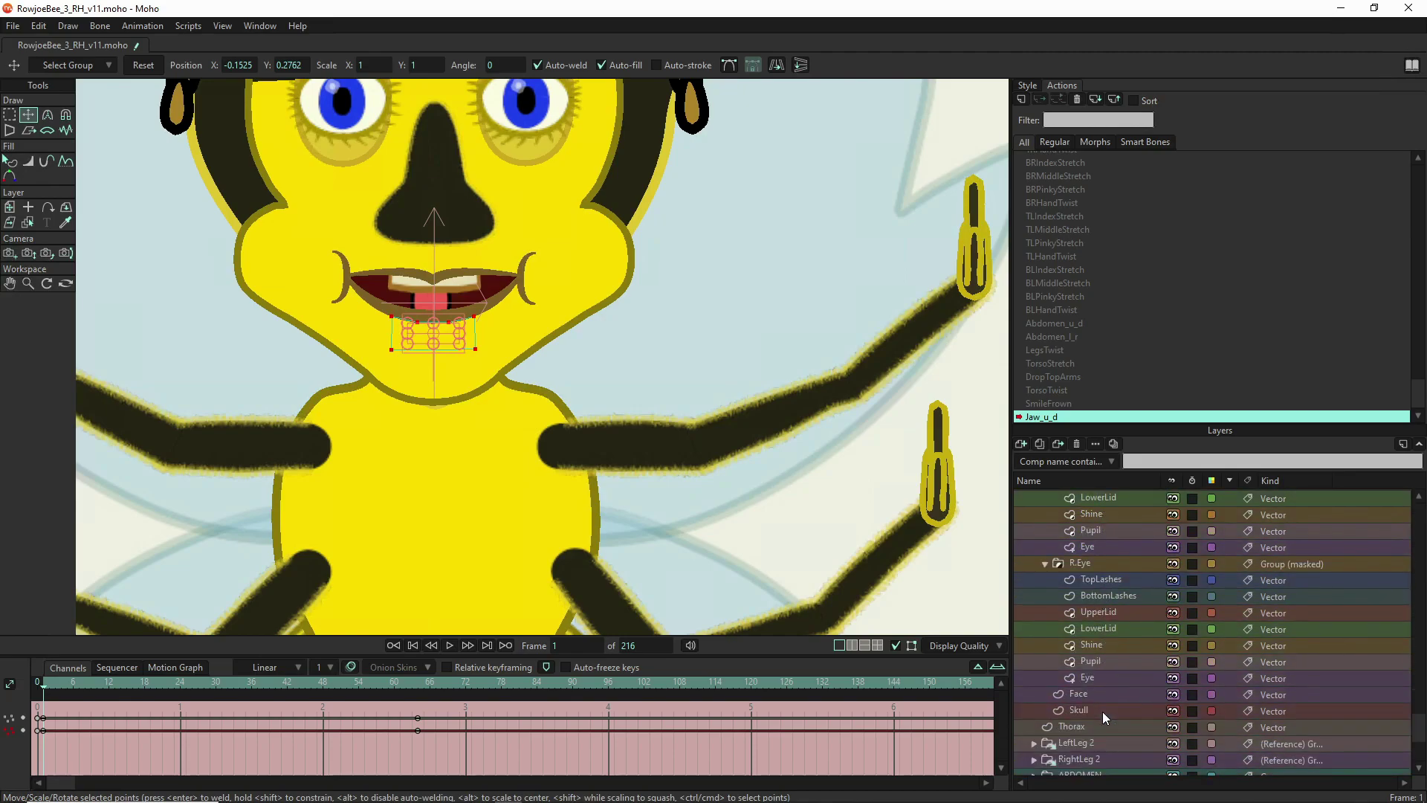
pyautogui.click(1103, 697)
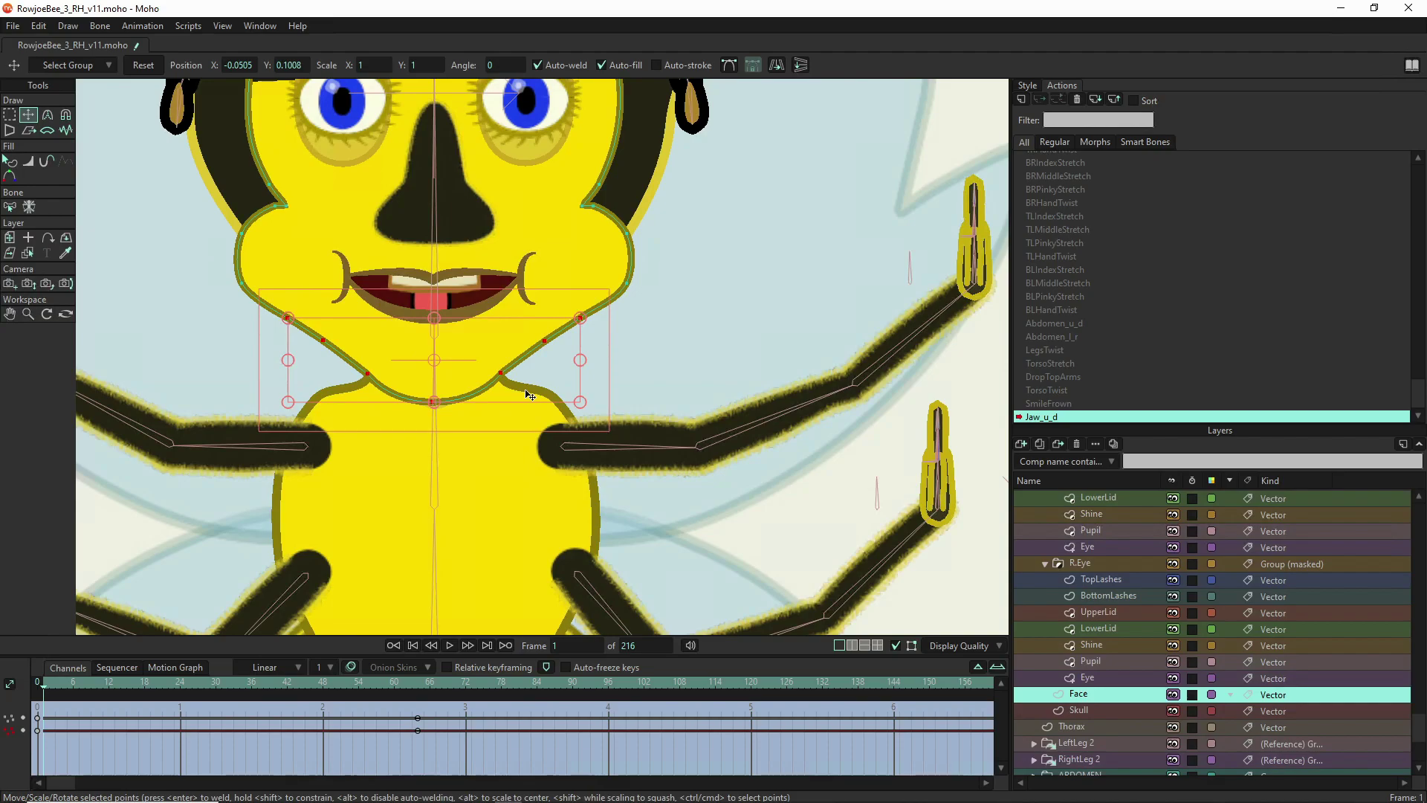
pyautogui.moveTo(434, 400); pyautogui.dragTo(434, 433)
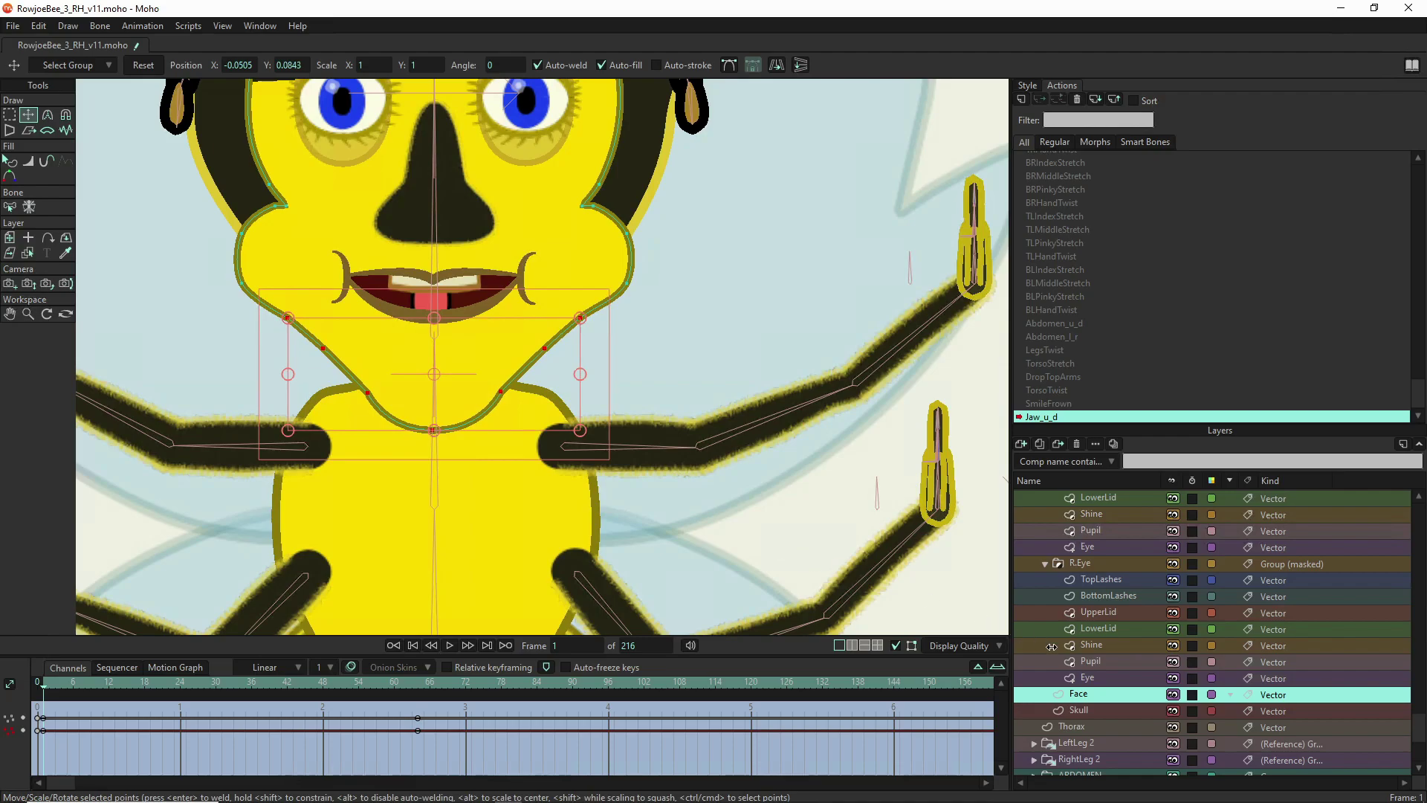
pyautogui.click(1105, 711)
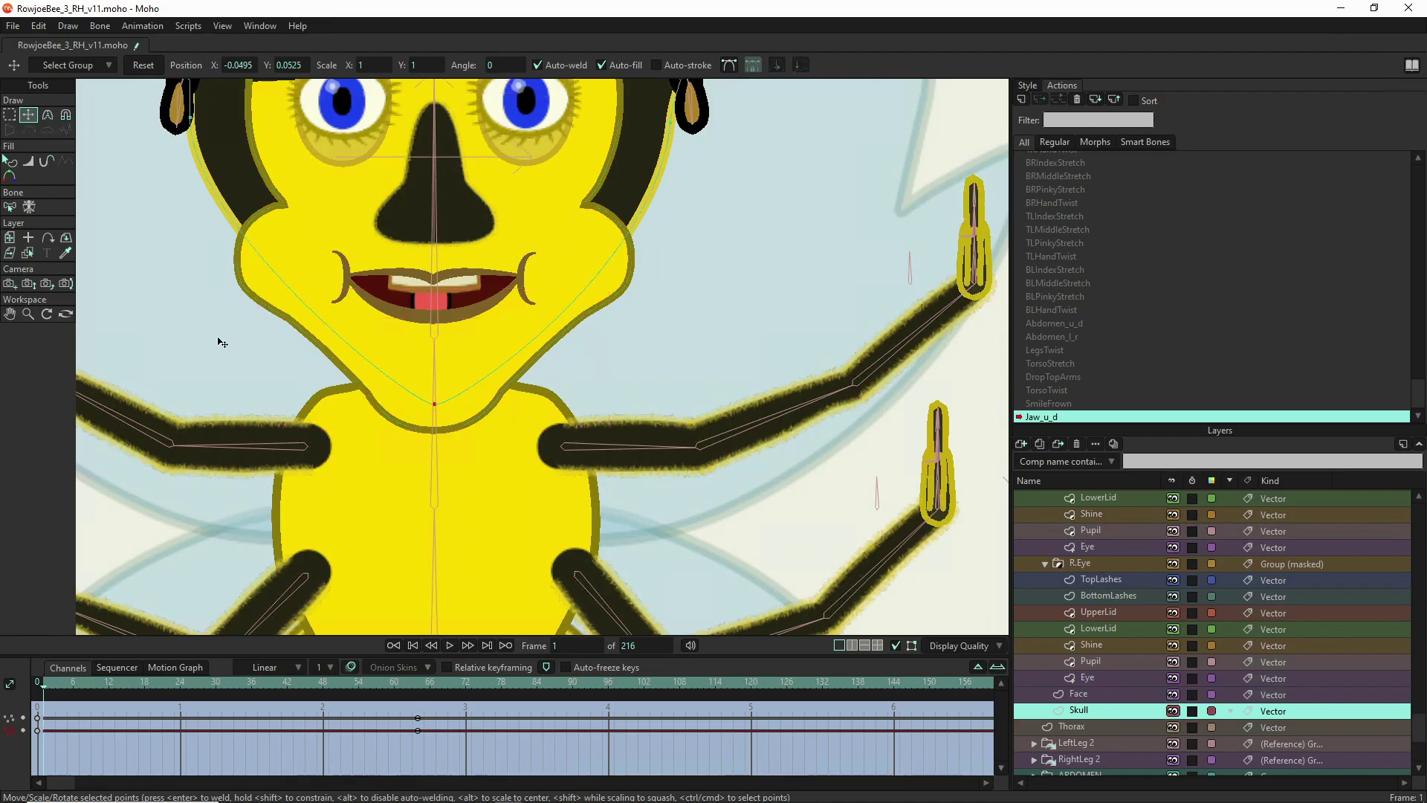
pyautogui.moveTo(439, 410); pyautogui.dragTo(439, 433)
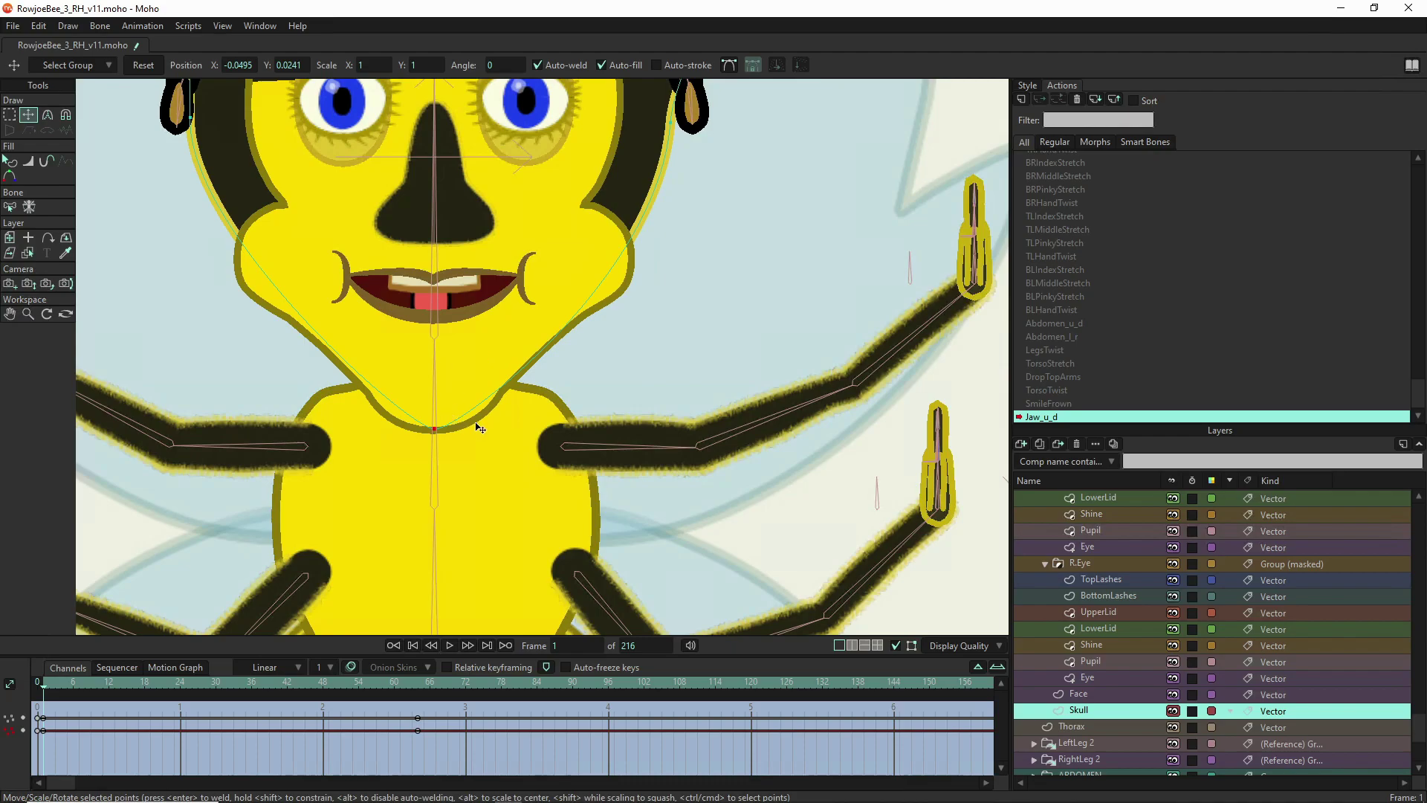
# - At frame 32, reset the points of the Skull, Face and BotTeeth layers to their default positions
pyautogui.moveTo(45, 692); pyautogui.dragTo(430, 685)
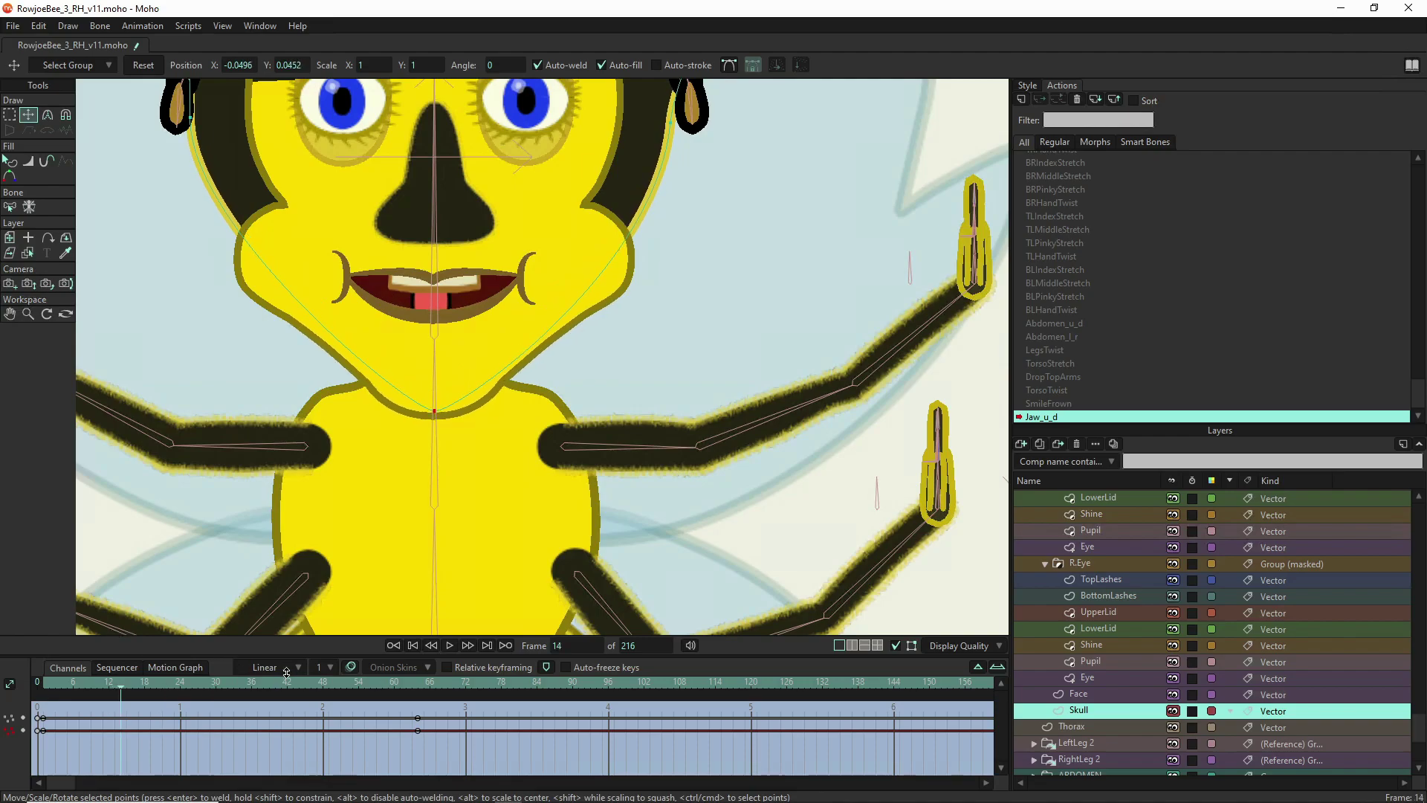
pyautogui.click(229, 681)
pyautogui.moveTo(229, 681); pyautogui.dragTo(229, 681)
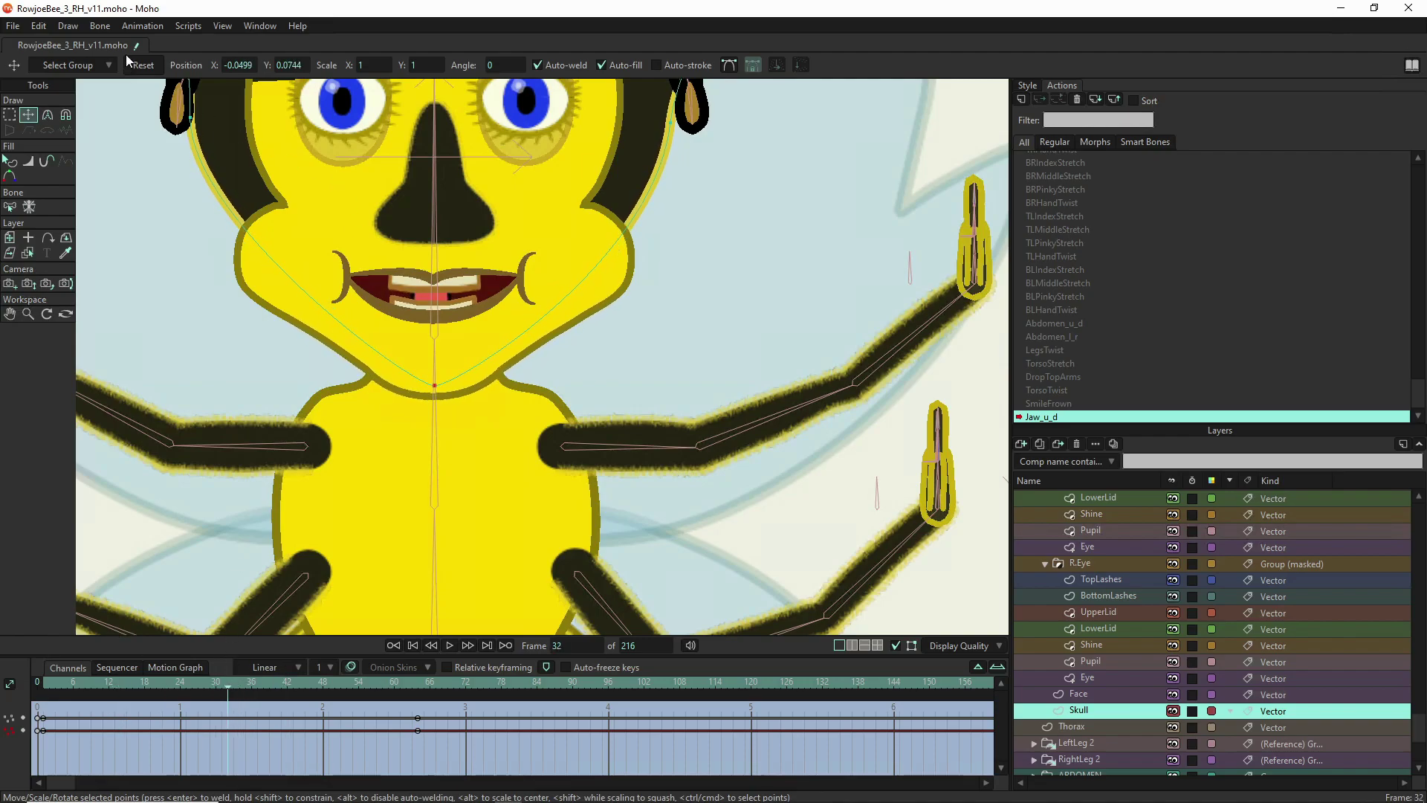
pyautogui.moveTo(525, 351); pyautogui.dragTo(524, 370)
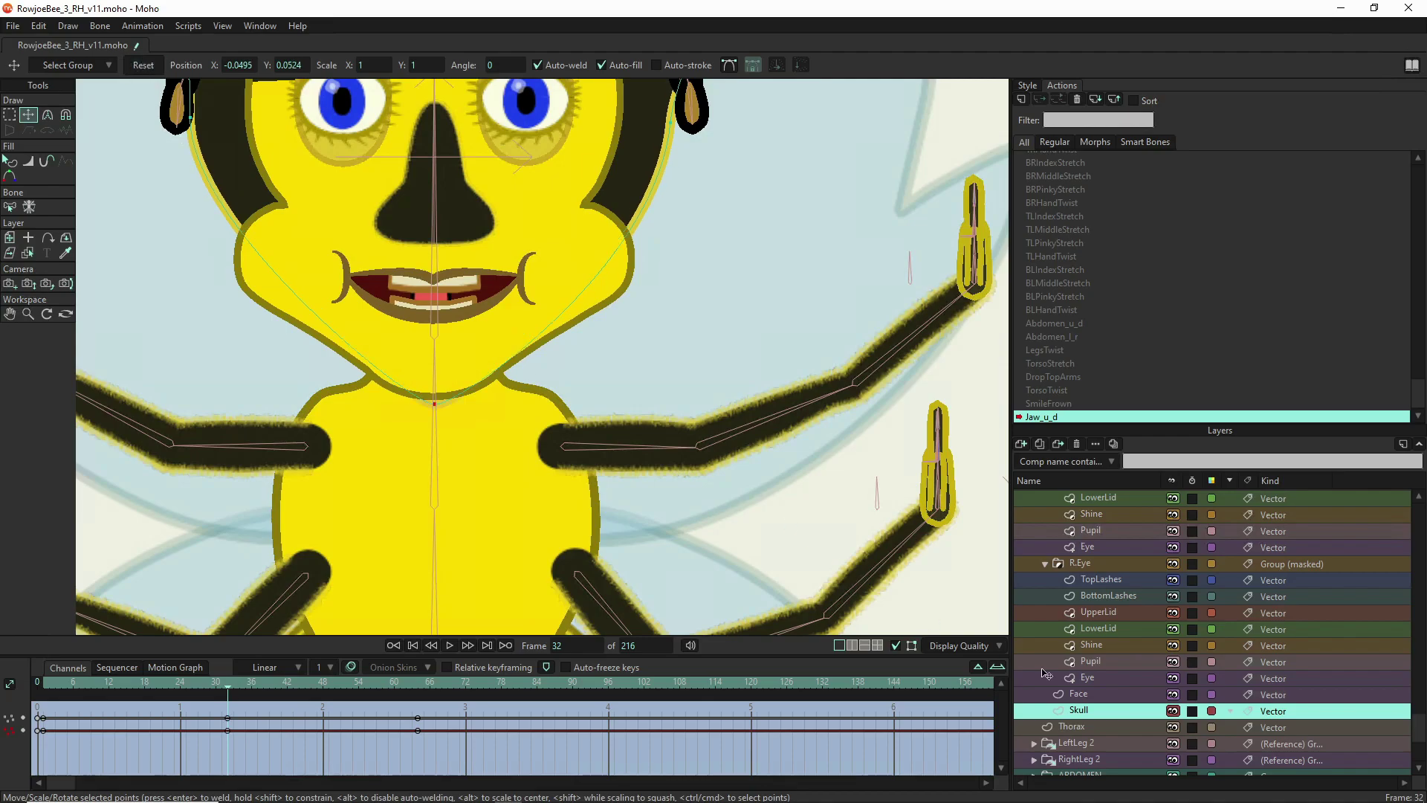
pyautogui.click(1114, 699)
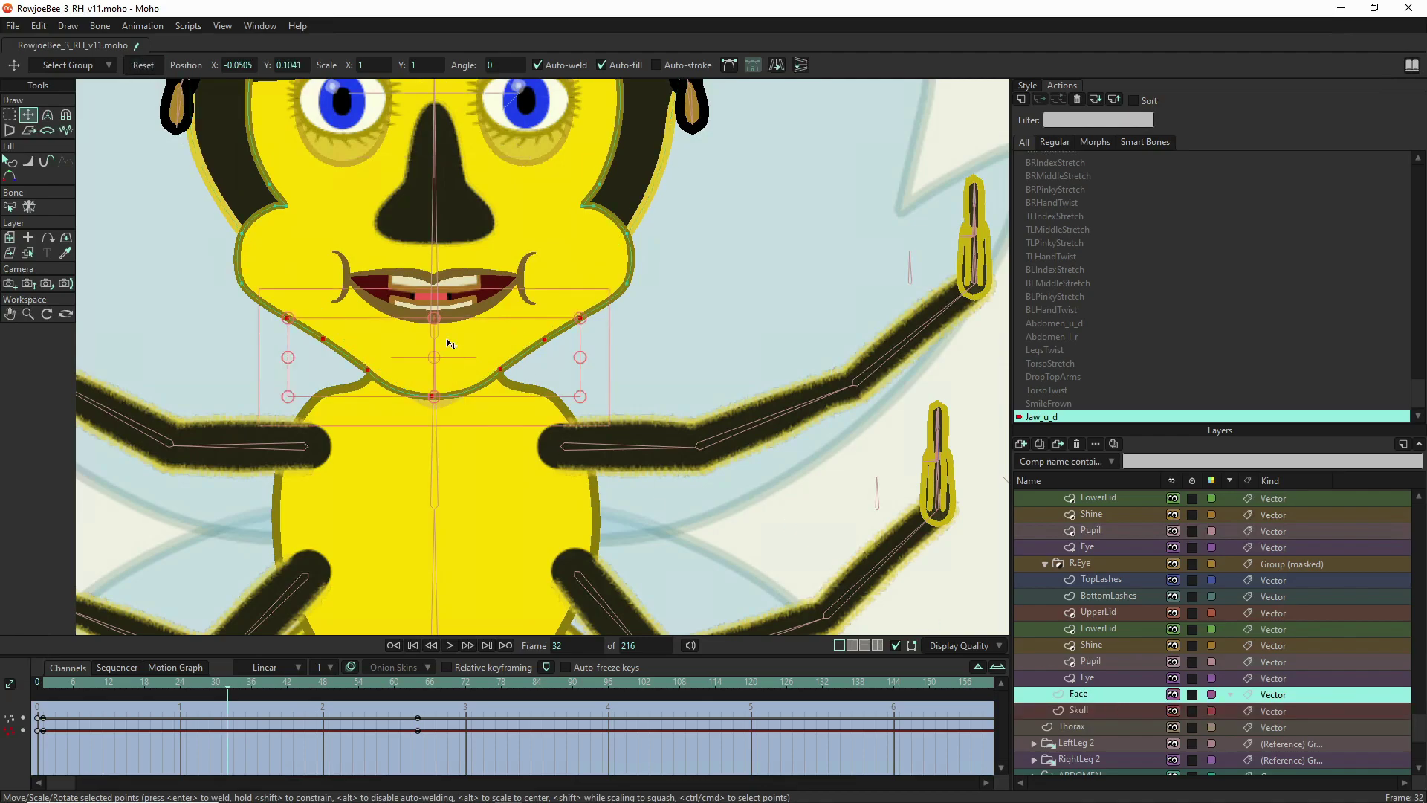
pyautogui.click(143, 68)
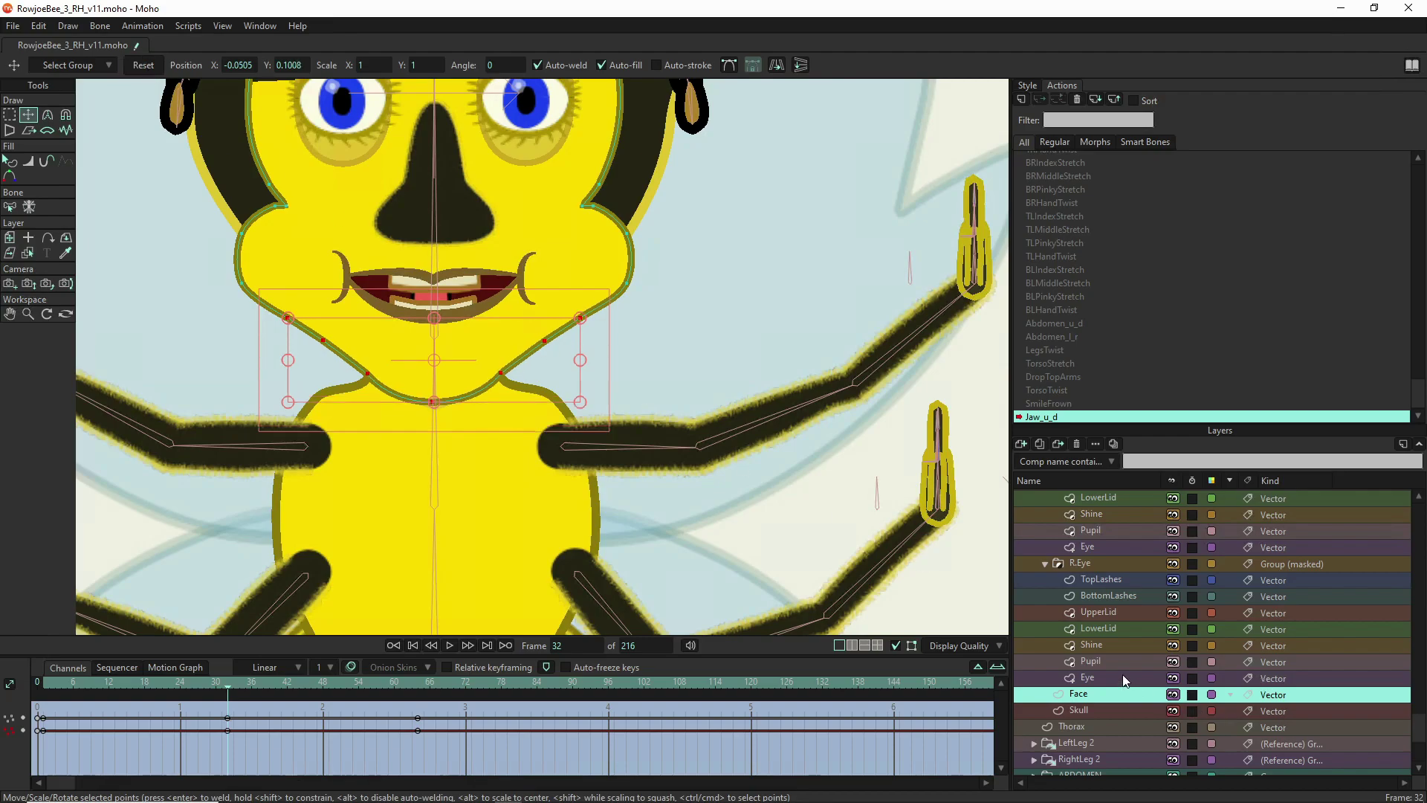
pyautogui.click(1113, 612)
pyautogui.scroll(3, 1111, 595)
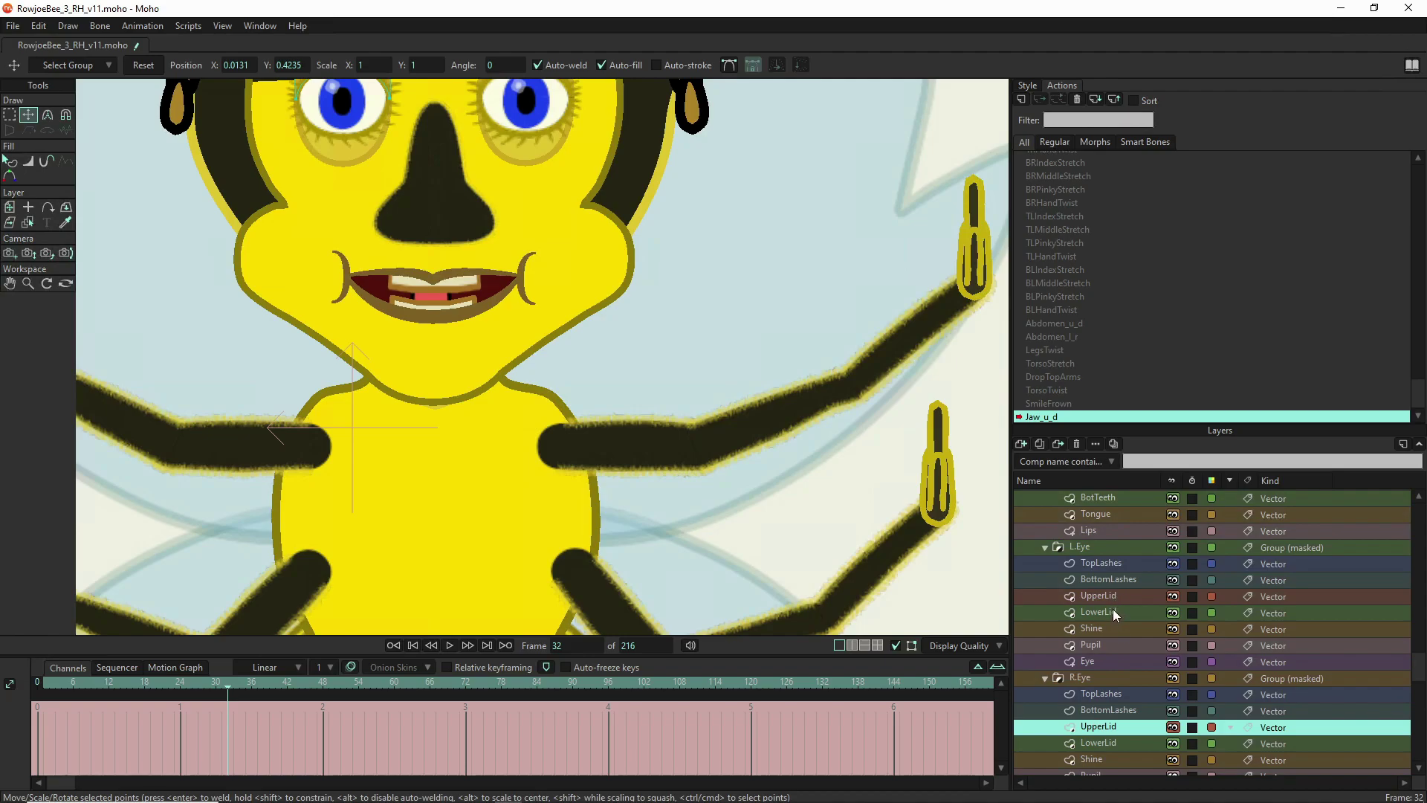
pyautogui.scroll(2, 1110, 550)
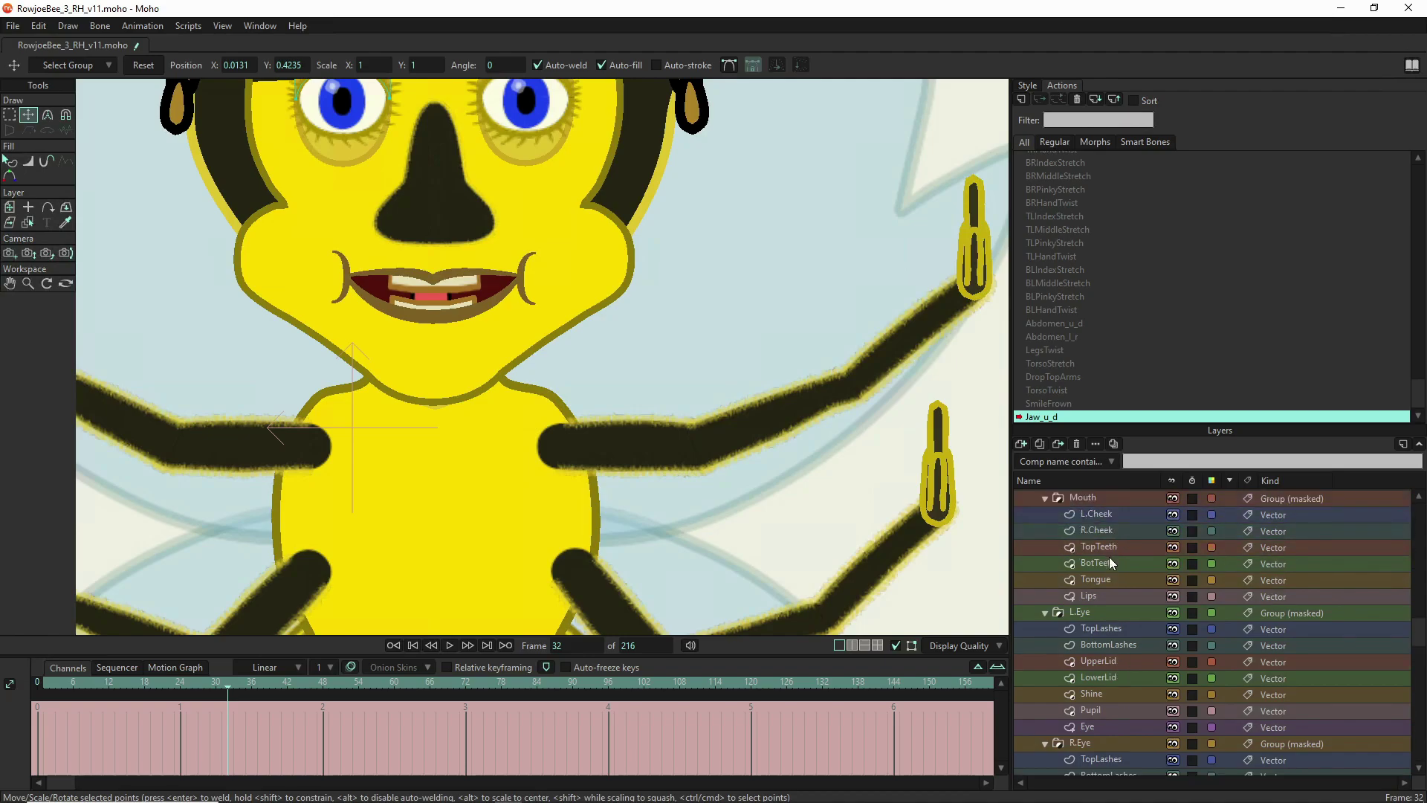
pyautogui.click(1110, 559)
pyautogui.click(144, 65)
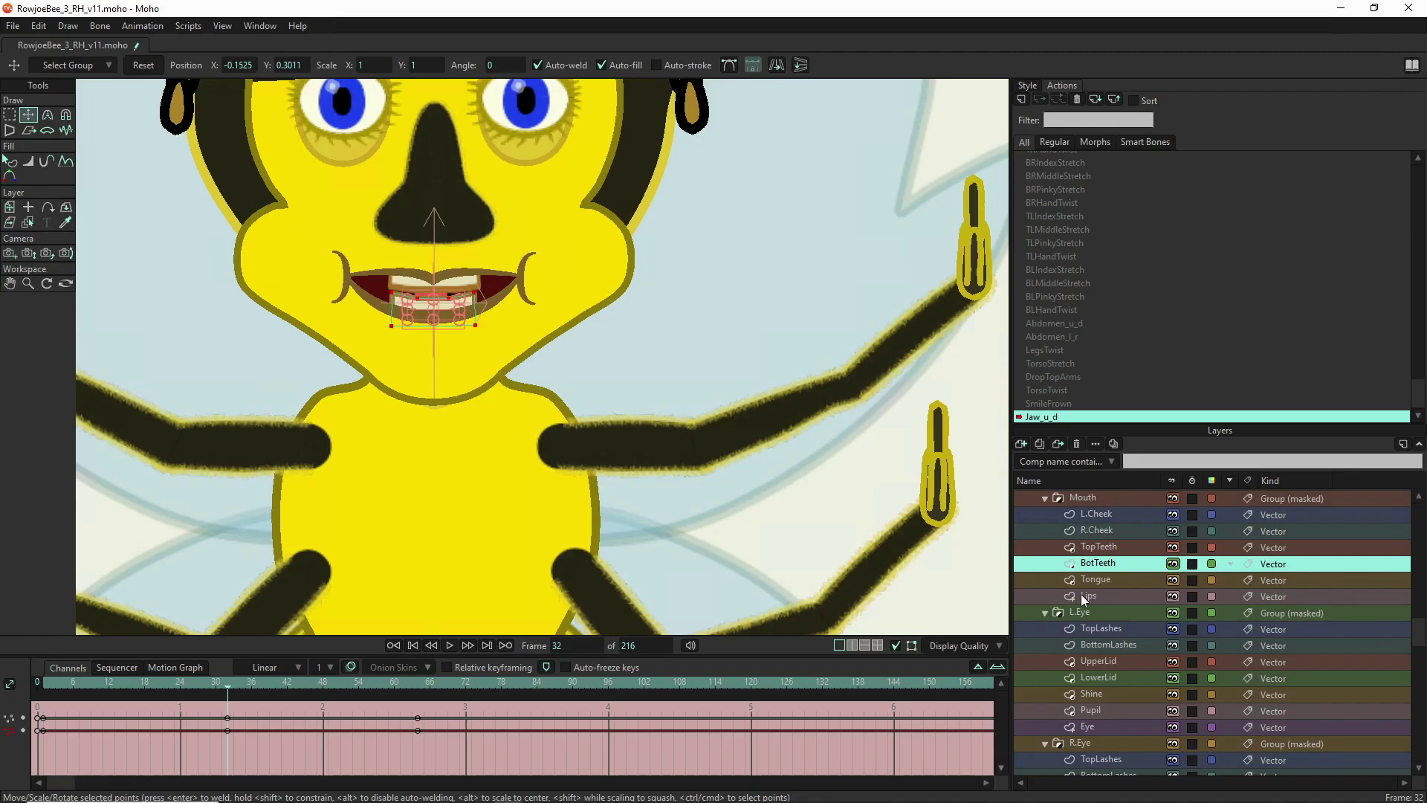
# - Select the RowJoeBee bone layer and switch from the Jaw_u_d action back to Mainline
pyautogui.scroll(6, 1087, 565)
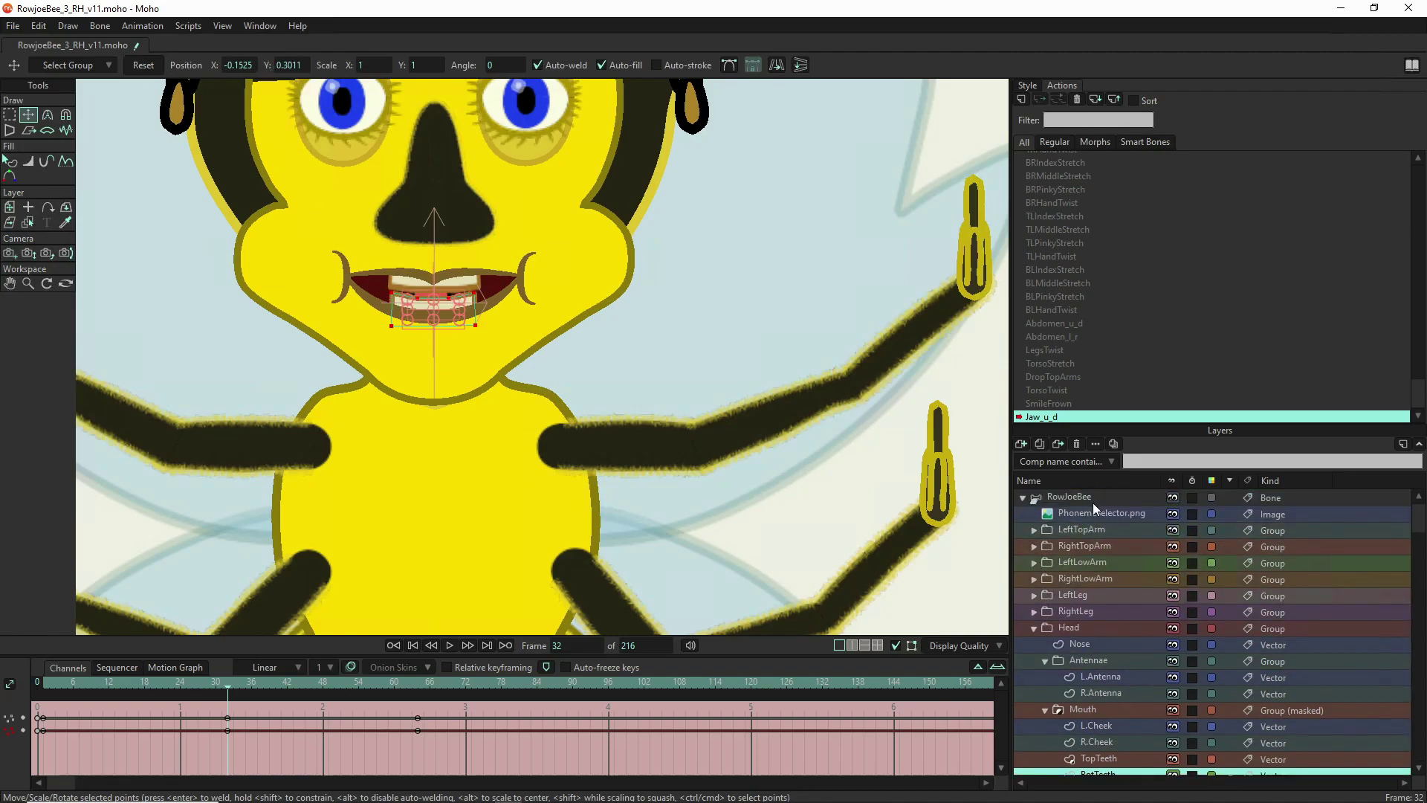
pyautogui.click(1092, 500)
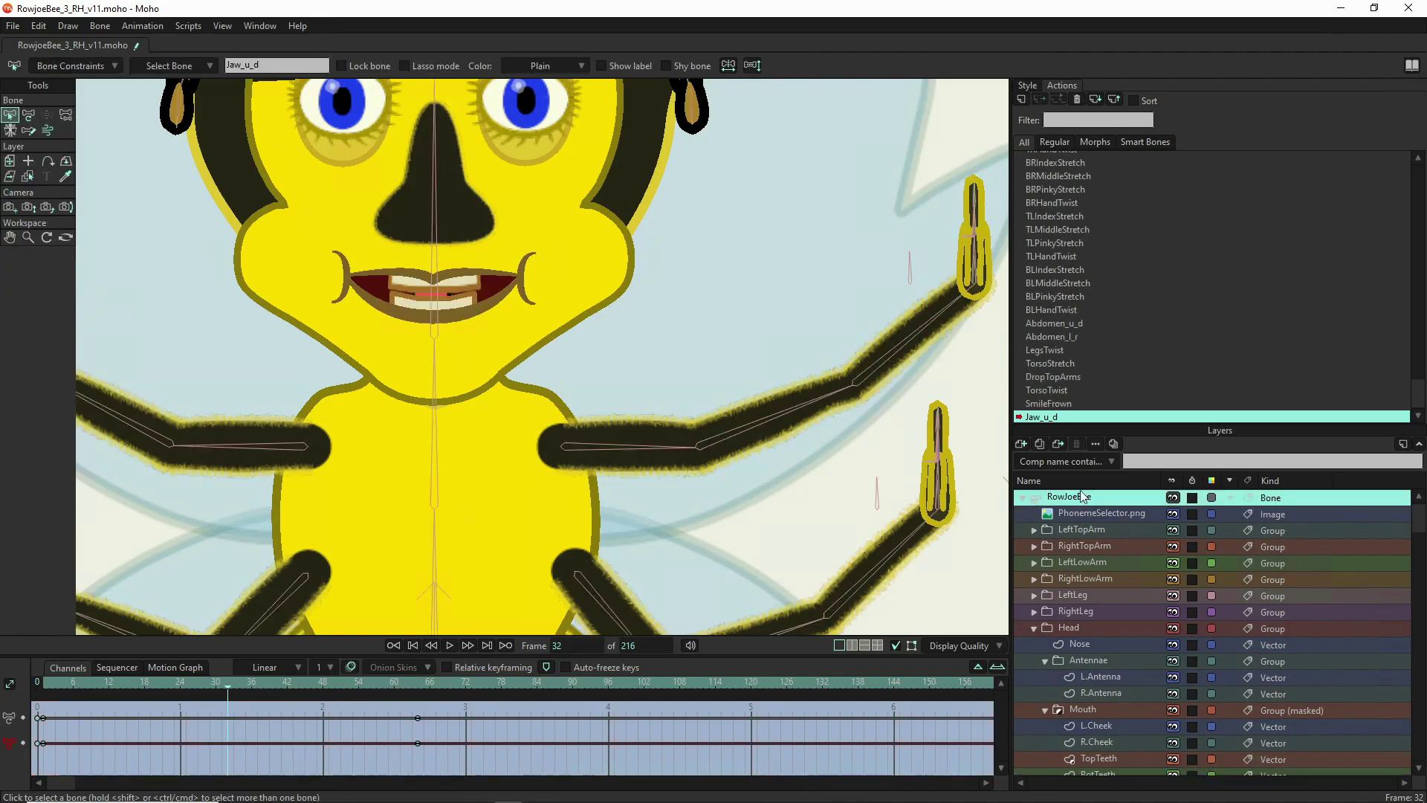
pyautogui.click(1047, 164)
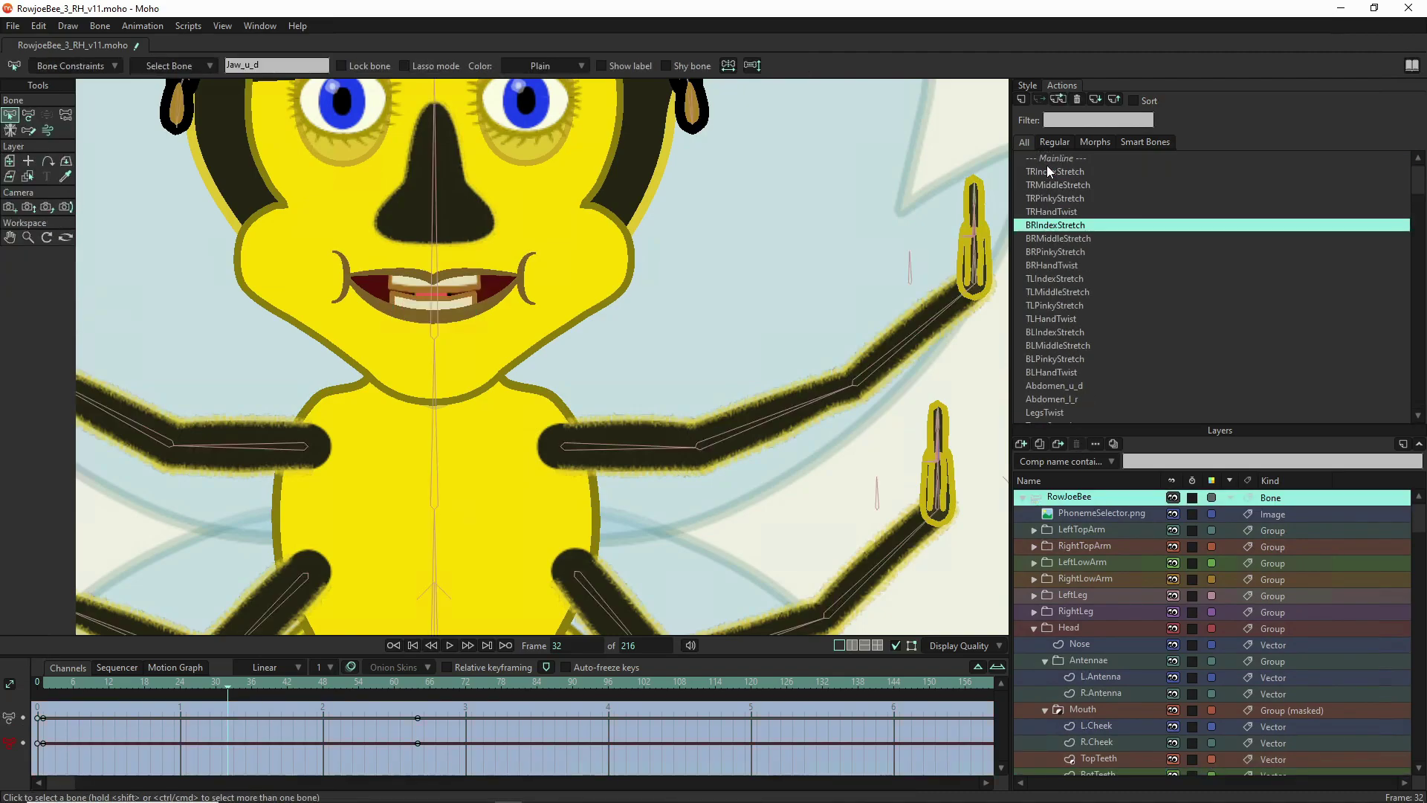
pyautogui.click(1046, 157)
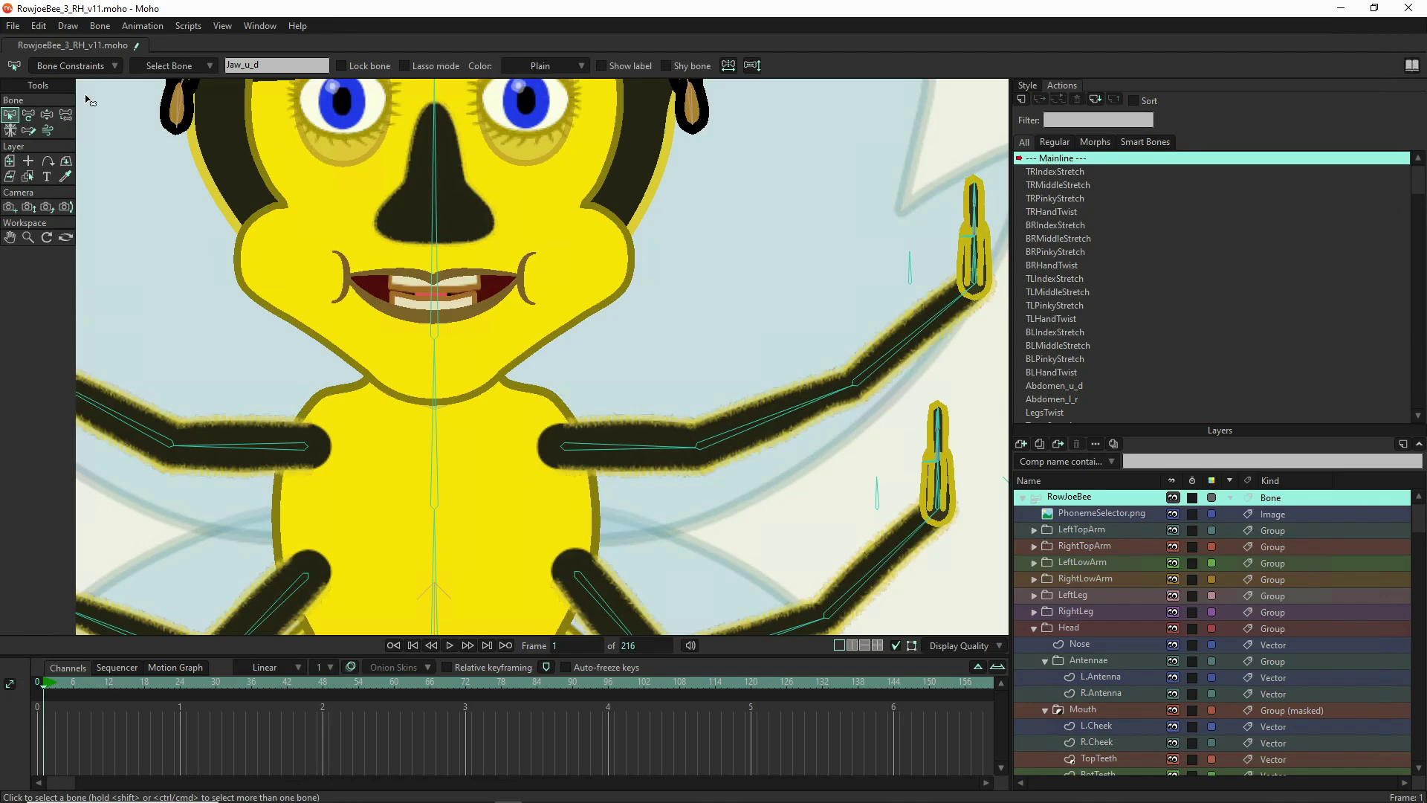
# - Test the jaw control bone and the control bone opposite it with the Manipulate Bones tool
pyautogui.click(47, 114)
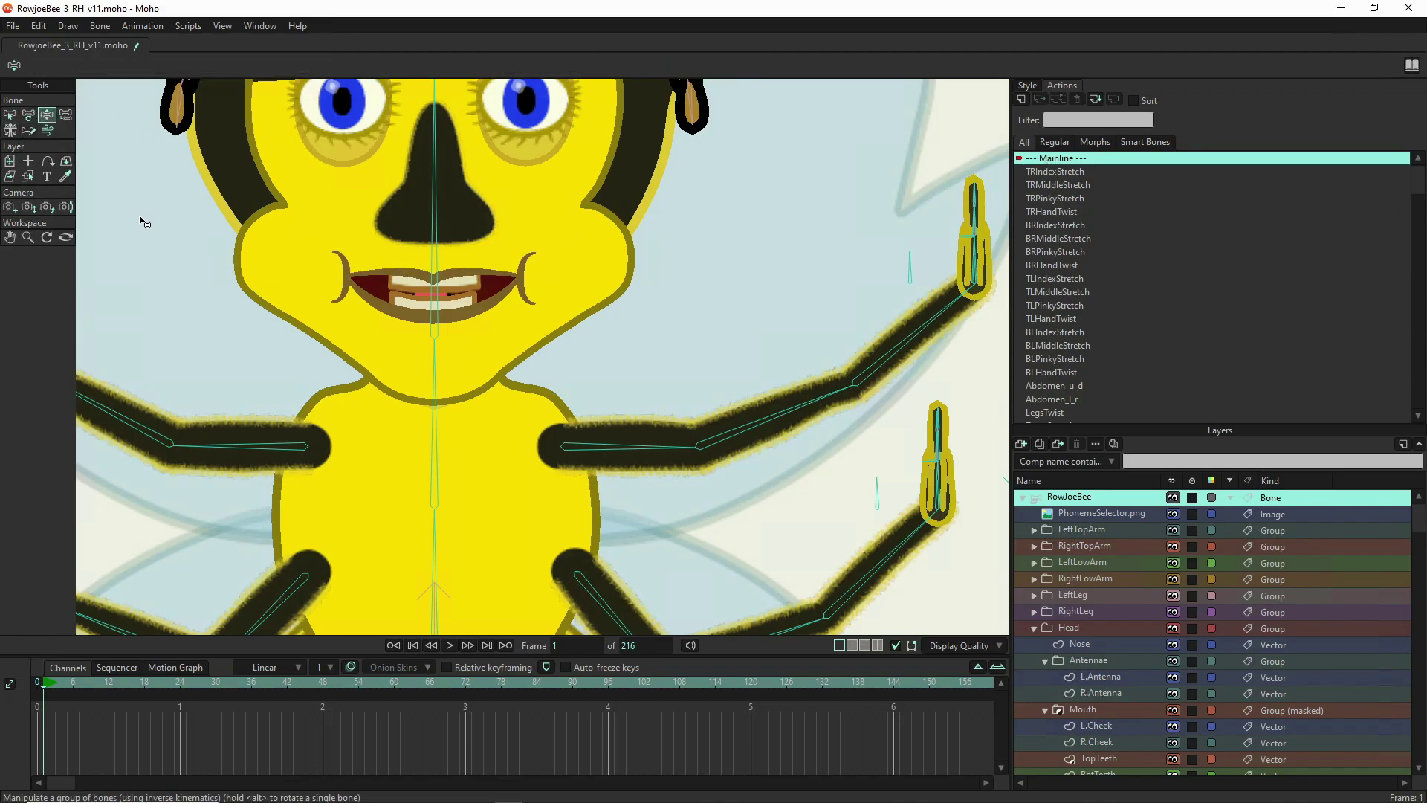
pyautogui.scroll(-4, 414, 312)
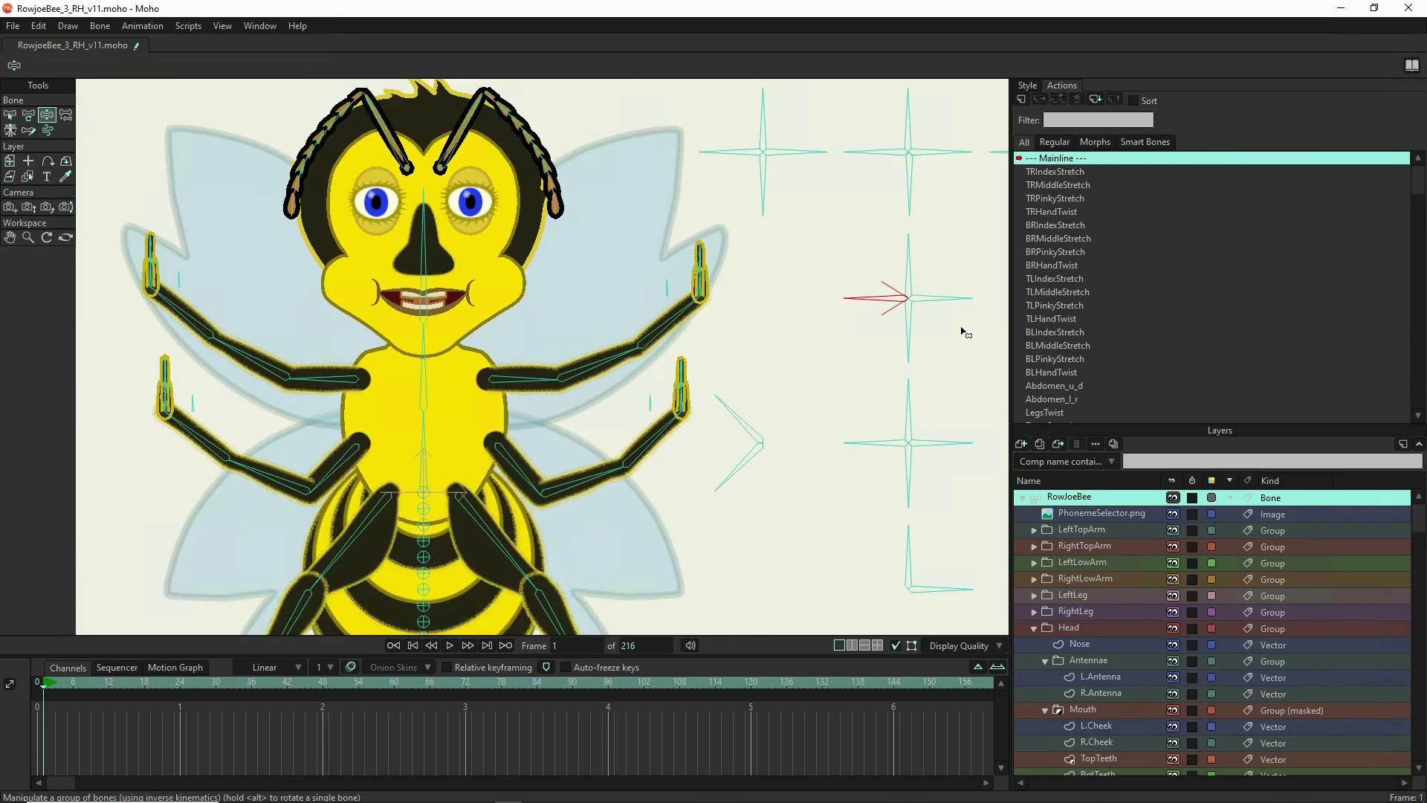
pyautogui.moveTo(851, 299)
pyautogui.mouseDown()
pyautogui.moveTo(860, 350)
pyautogui.moveTo(854, 275)
pyautogui.moveTo(863, 370)
pyautogui.moveTo(861, 257)
pyautogui.moveTo(855, 328)
pyautogui.moveTo(846, 288)
pyautogui.mouseUp()
pyautogui.moveTo(963, 302); pyautogui.dragTo(970, 298)
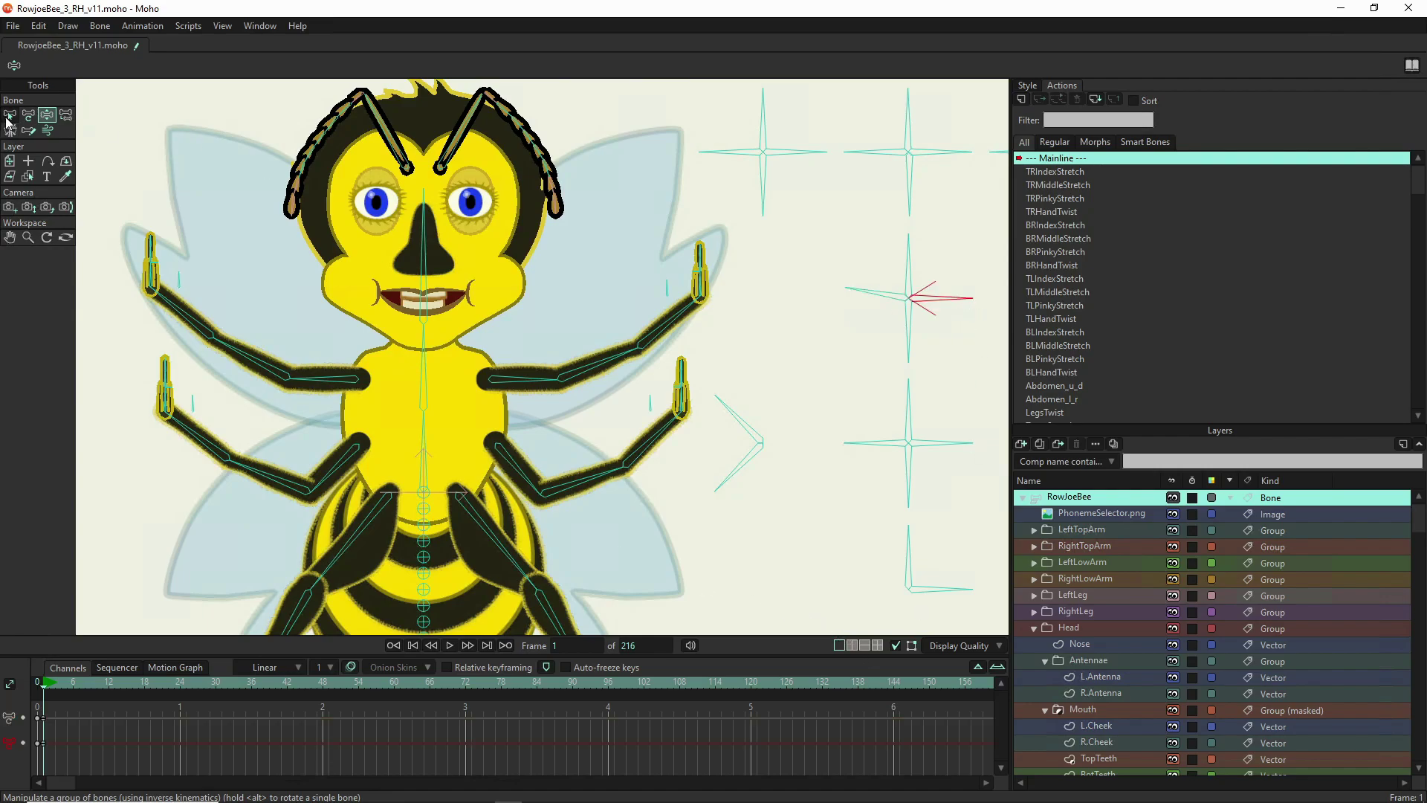
# - Create a smart bone action named LipsOpen for the selected control bone
pyautogui.click(9, 117)
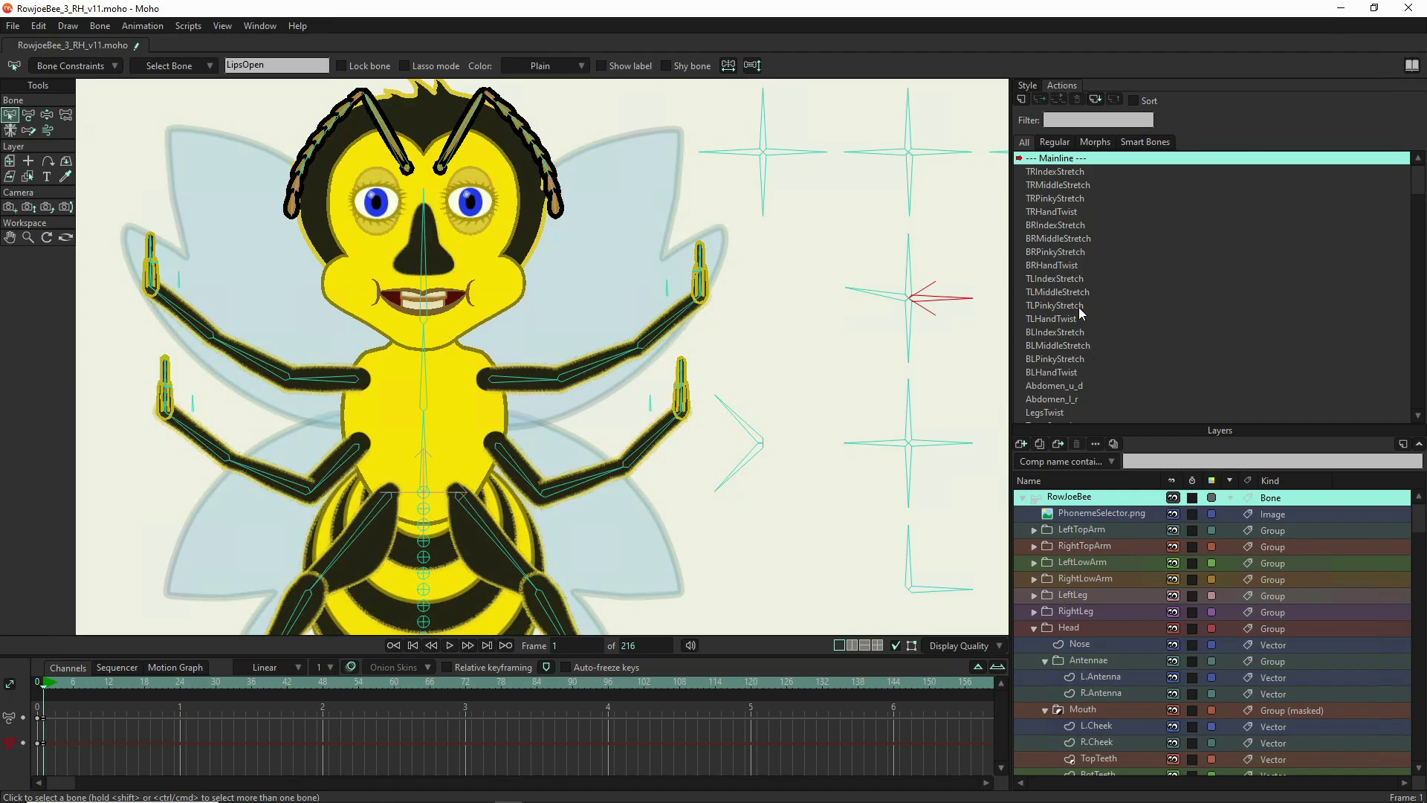
pyautogui.click(1022, 100)
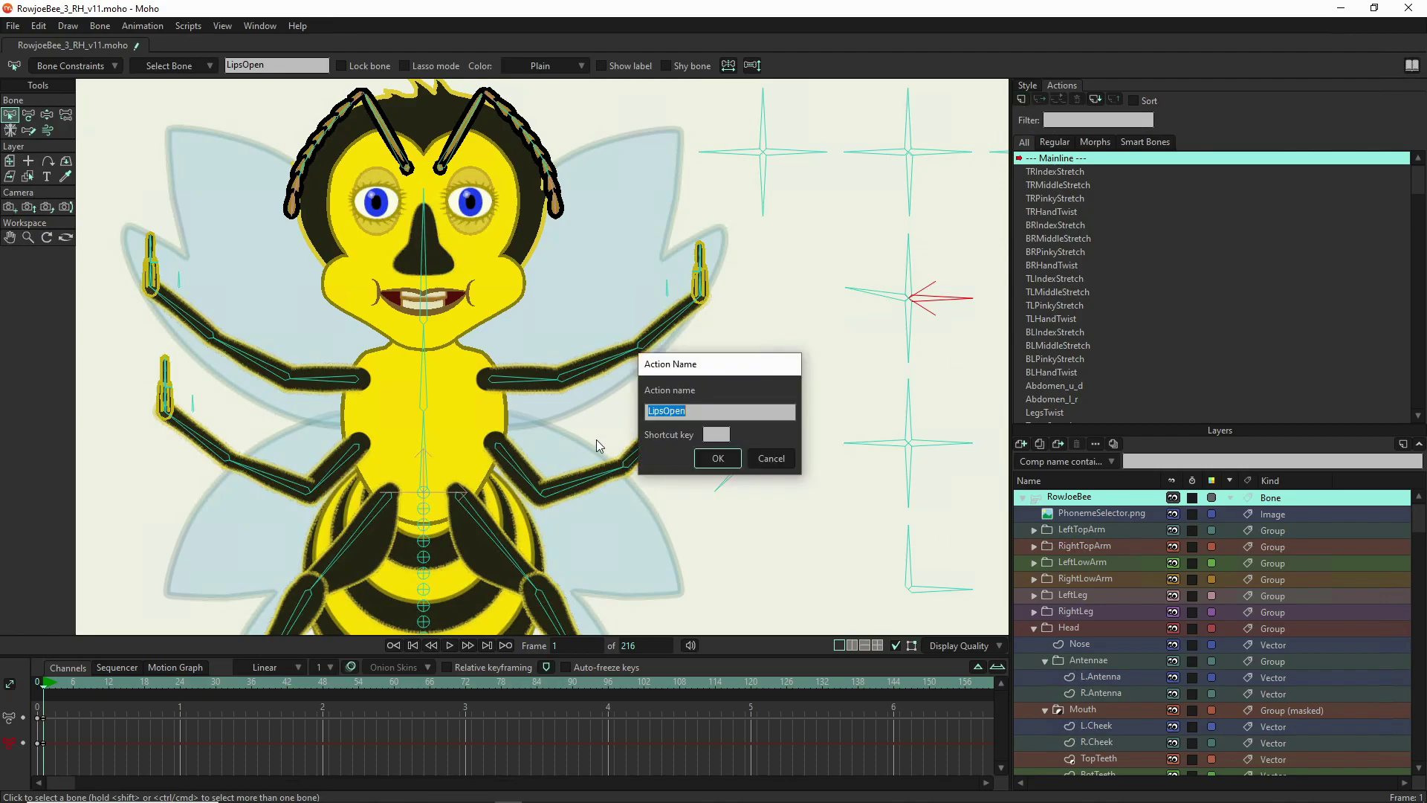
pyautogui.click(712, 460)
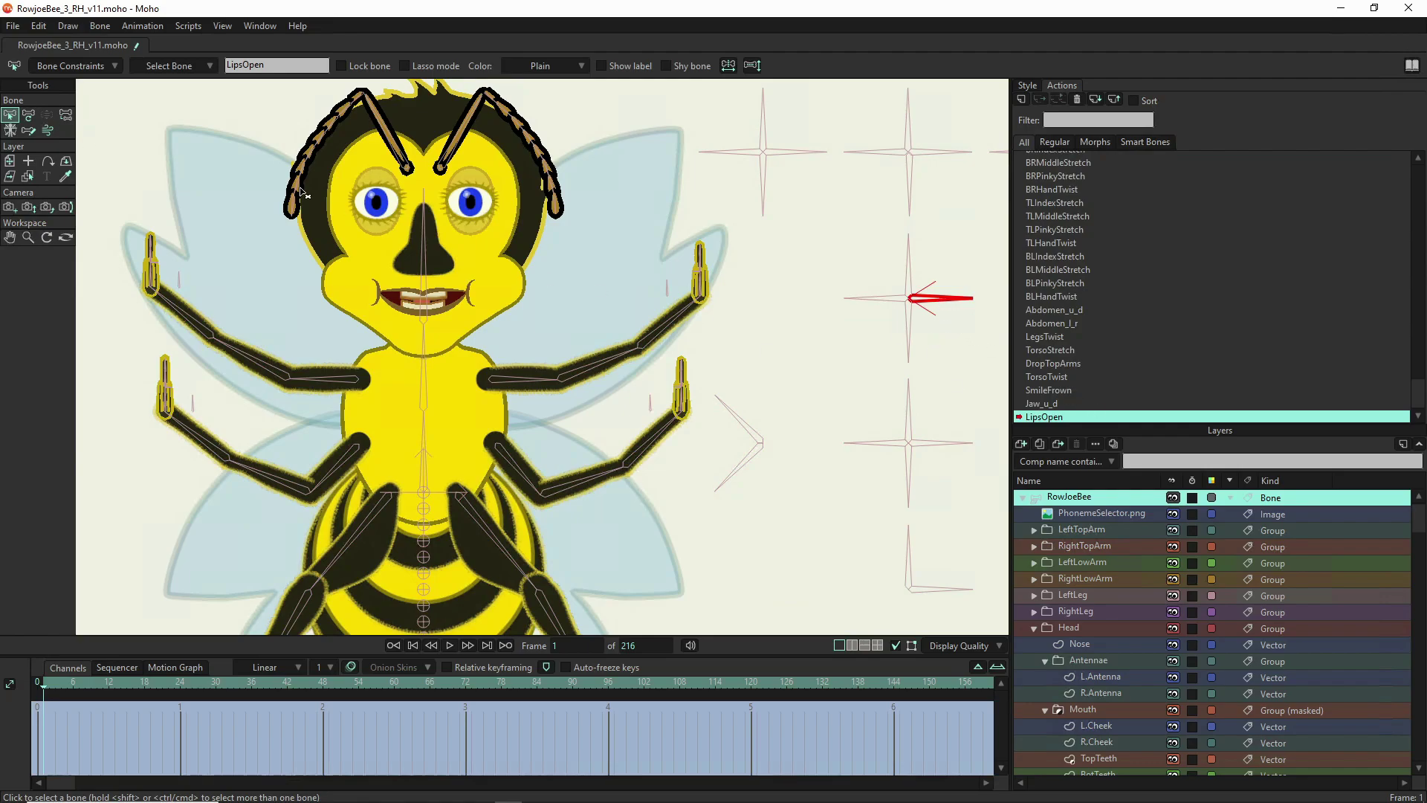
# - Rotate the LipsOpen control bone to -32 degrees at frame 1 and to 32 degrees at frame 64
pyautogui.click(31, 113)
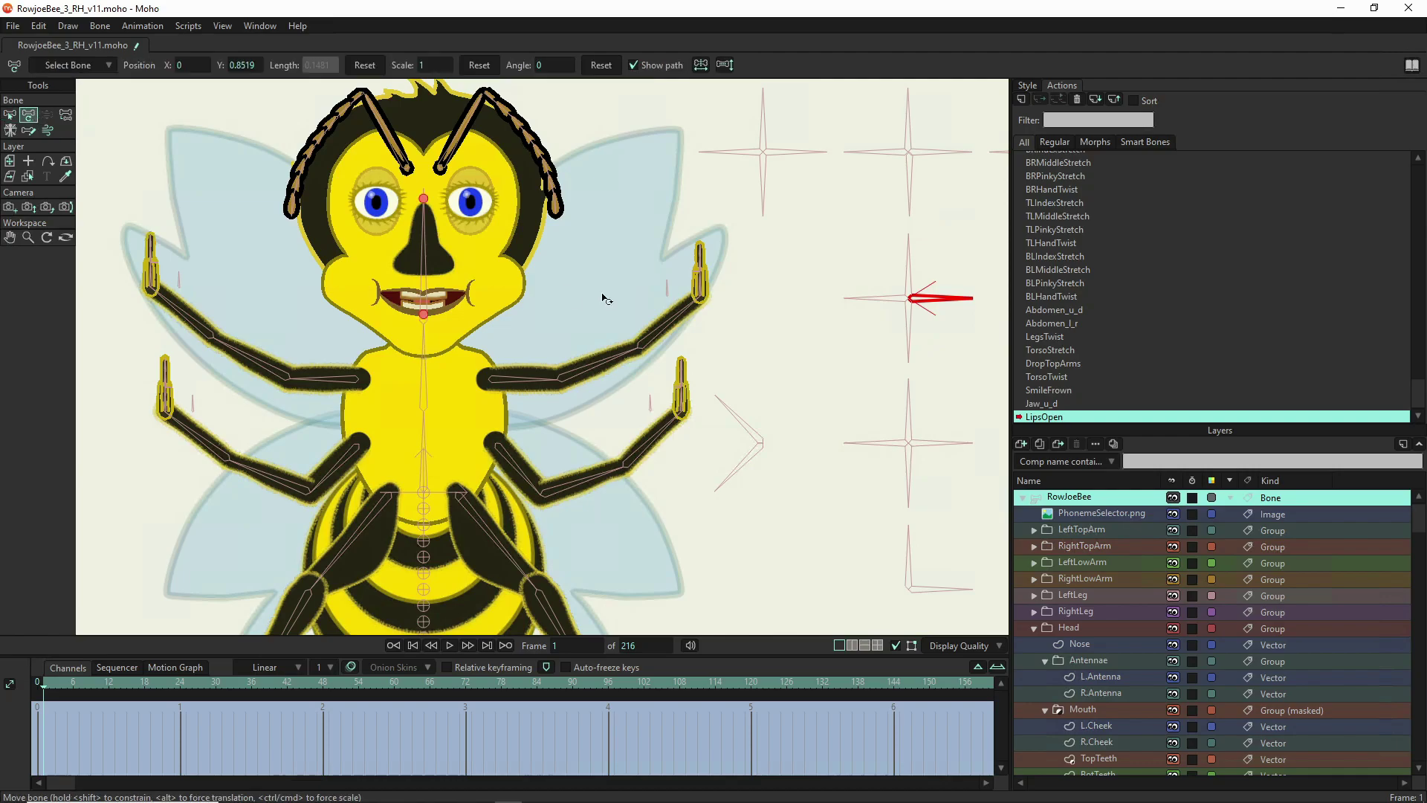
pyautogui.moveTo(879, 323); pyautogui.dragTo(919, 341)
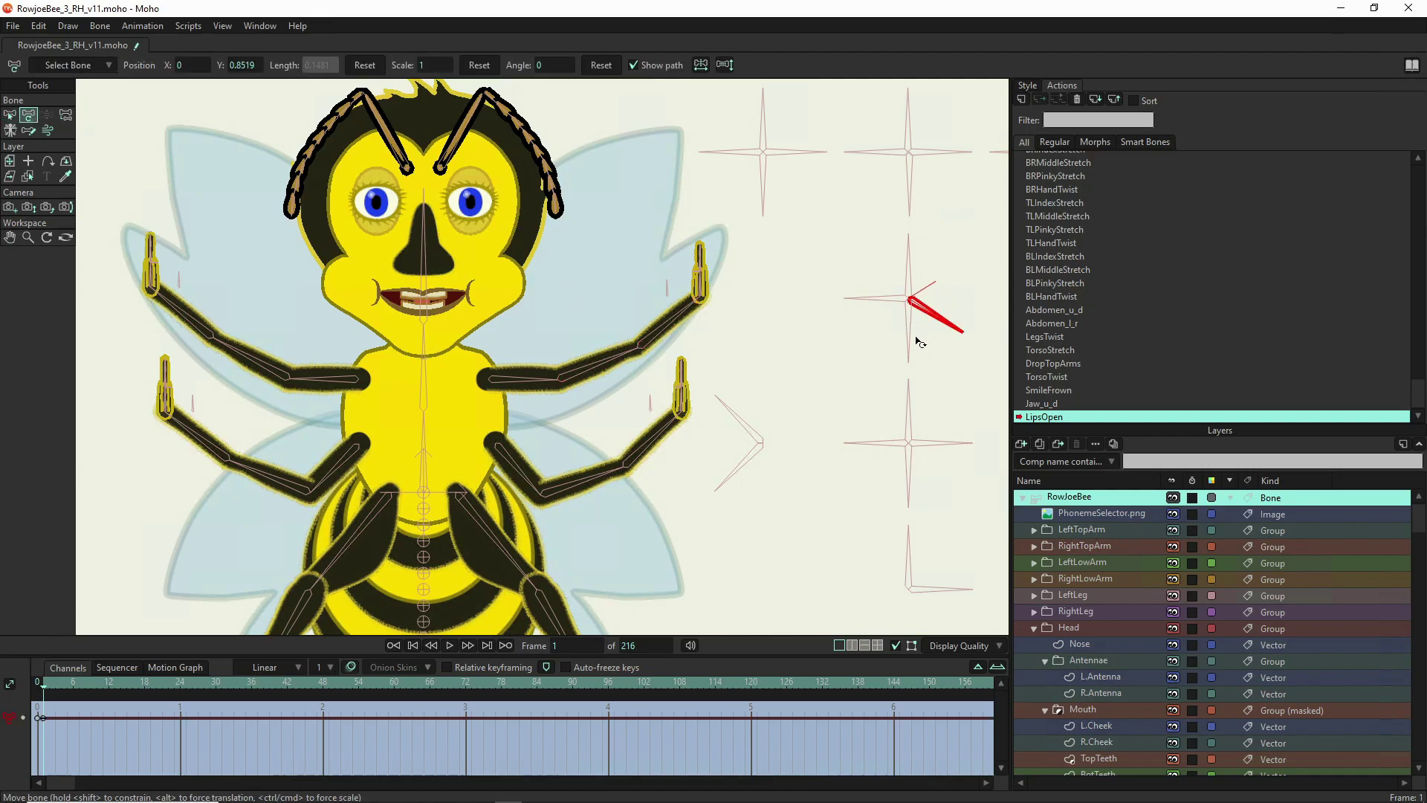
pyautogui.click(417, 684)
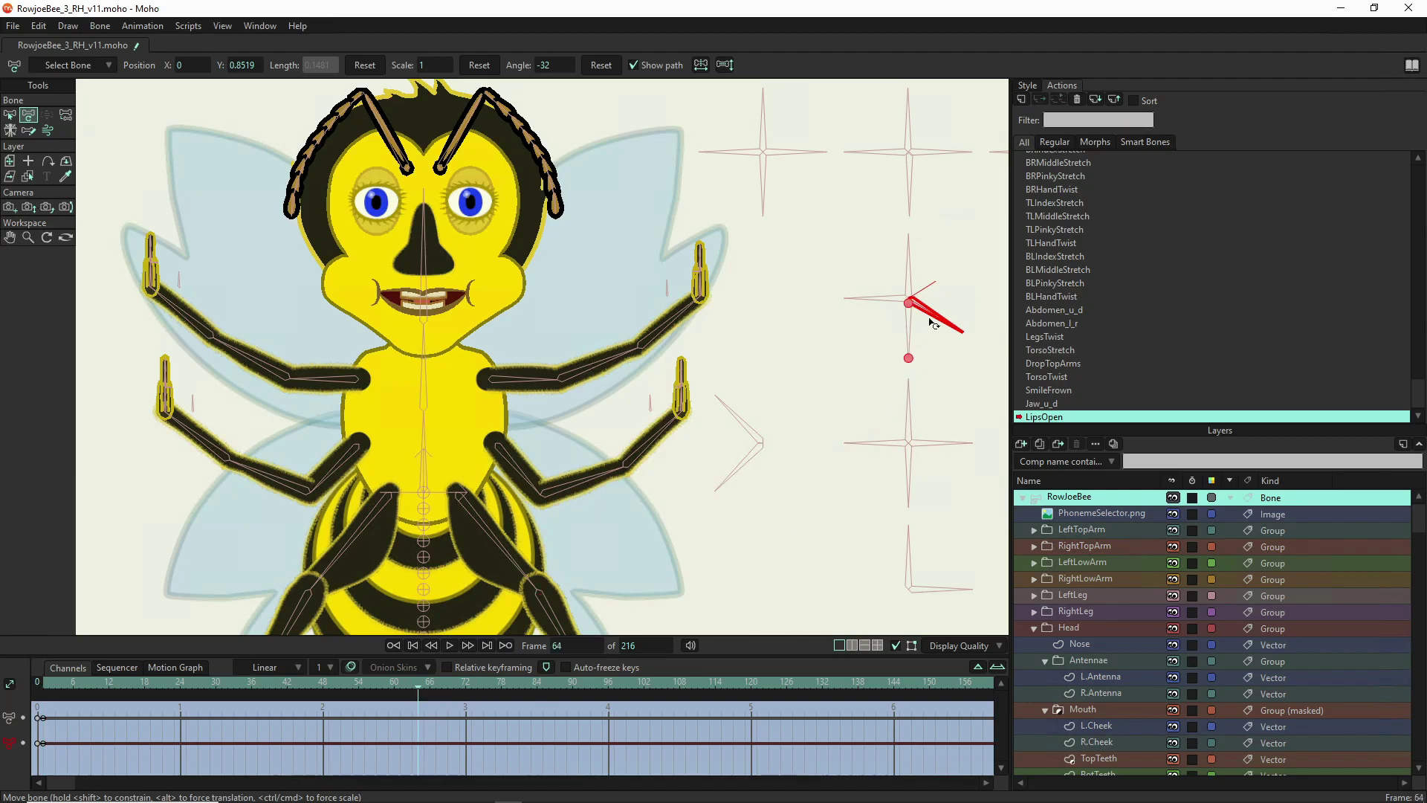
pyautogui.moveTo(934, 323); pyautogui.dragTo(942, 241)
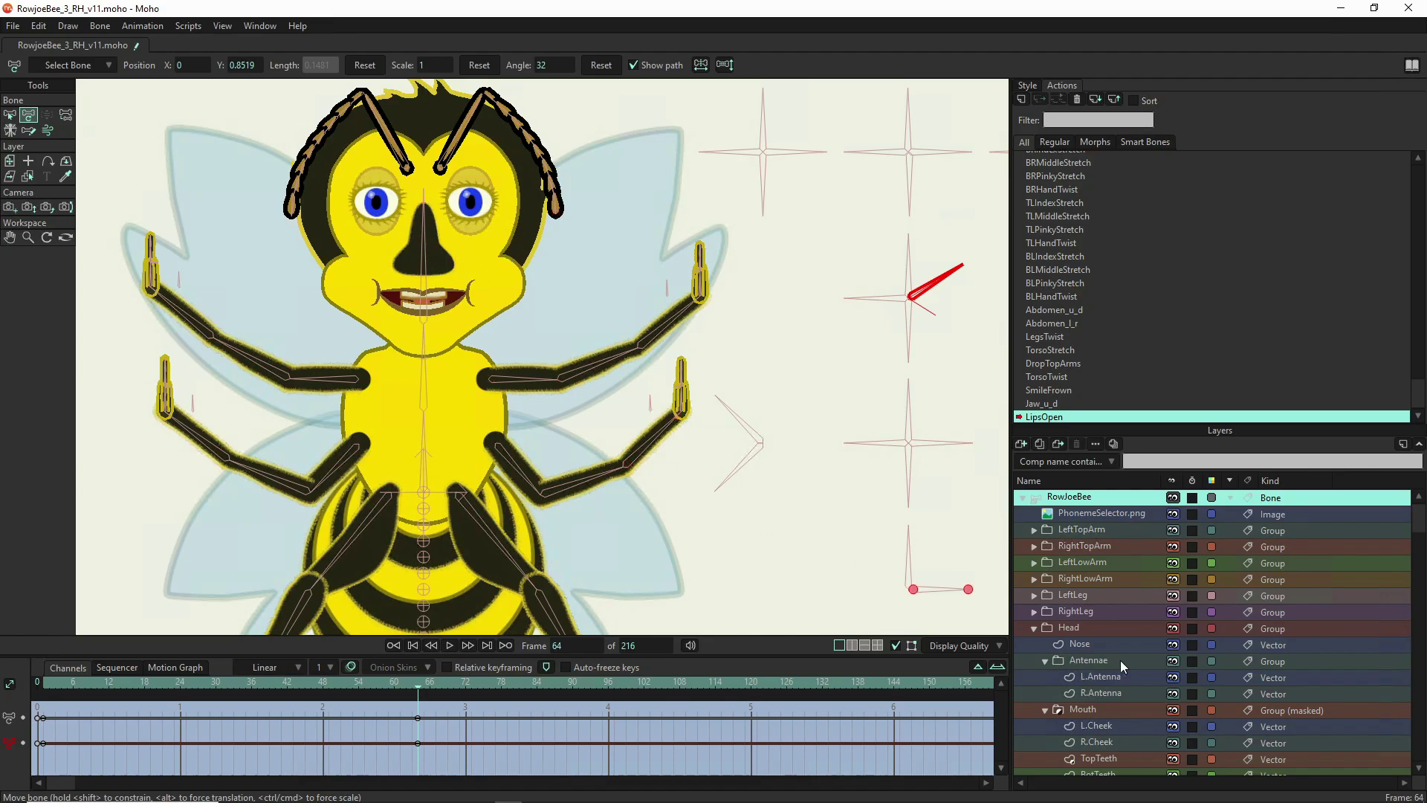
# - On the Lips layer, select the centre points of the upper and lower lip for transforming
pyautogui.scroll(-5, 1121, 660)
pyautogui.scroll(2, 1094, 689)
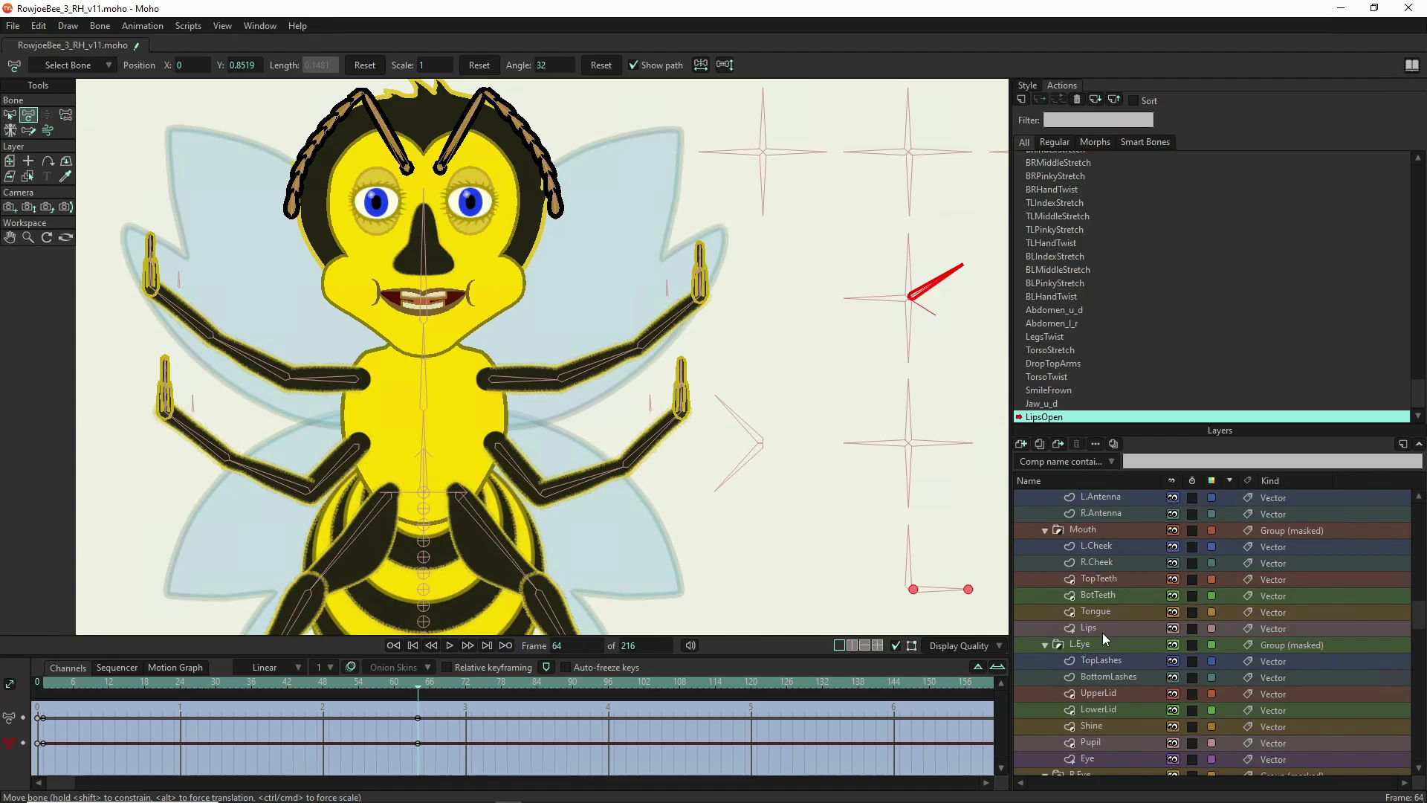
pyautogui.click(1103, 630)
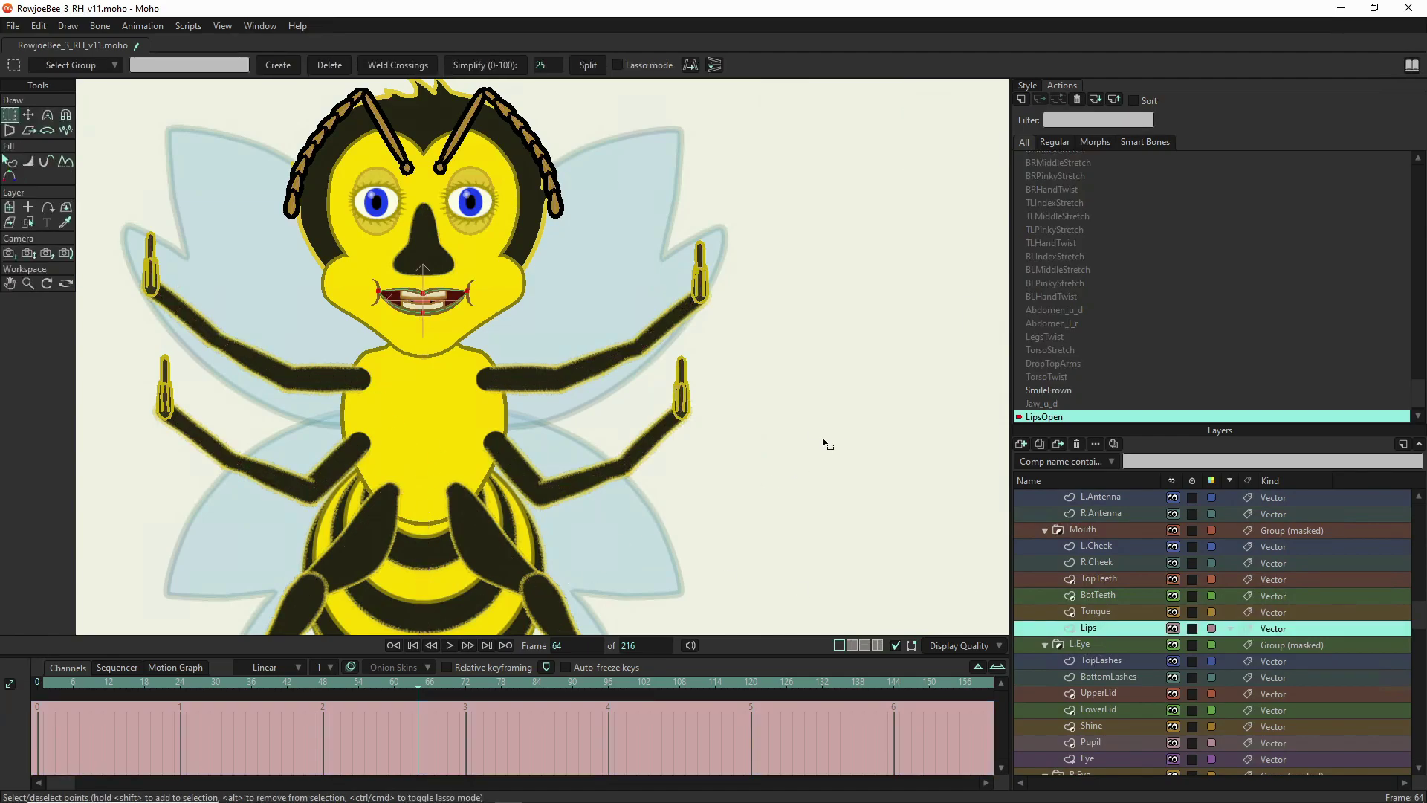
pyautogui.scroll(5, 422, 297)
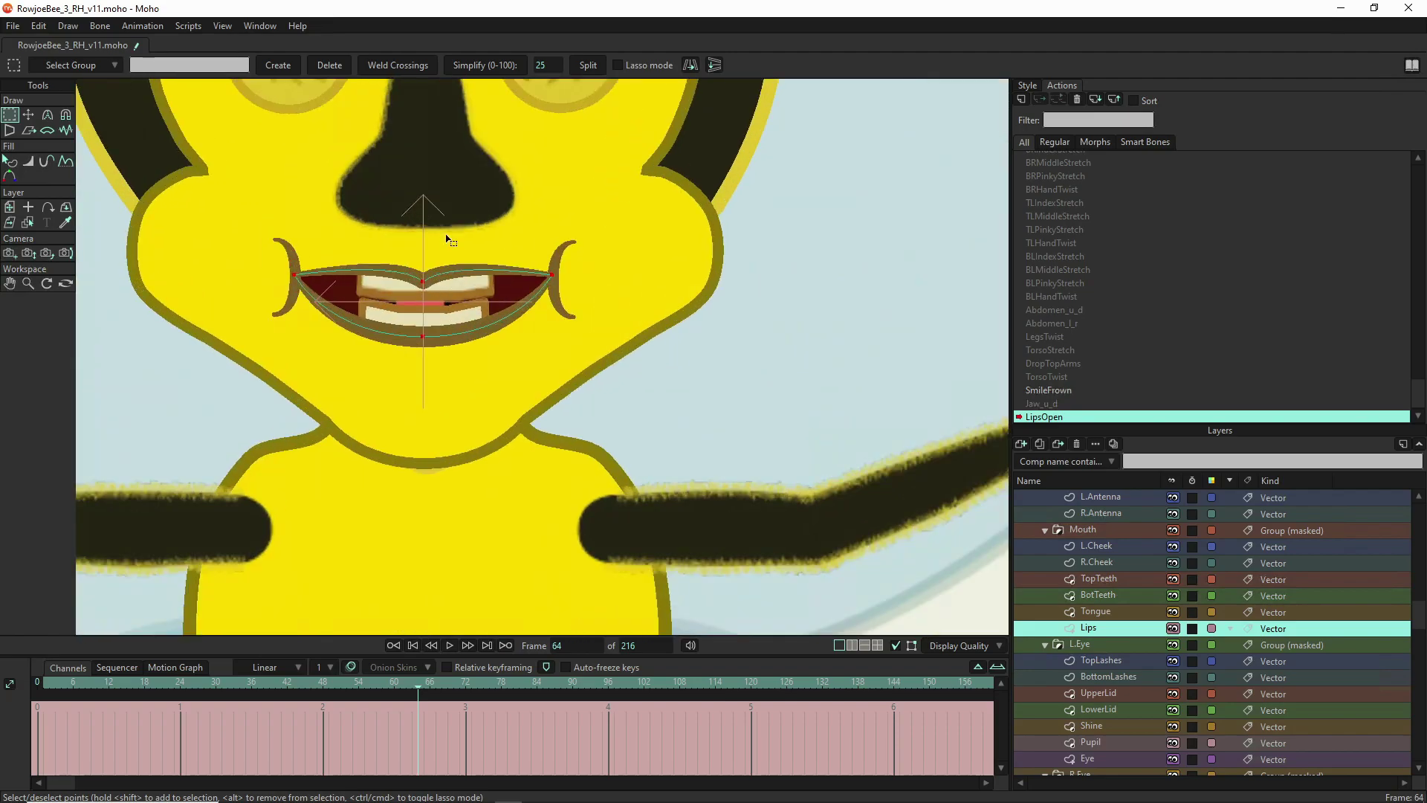
pyautogui.moveTo(440, 255); pyautogui.dragTo(377, 384)
pyautogui.press('t')
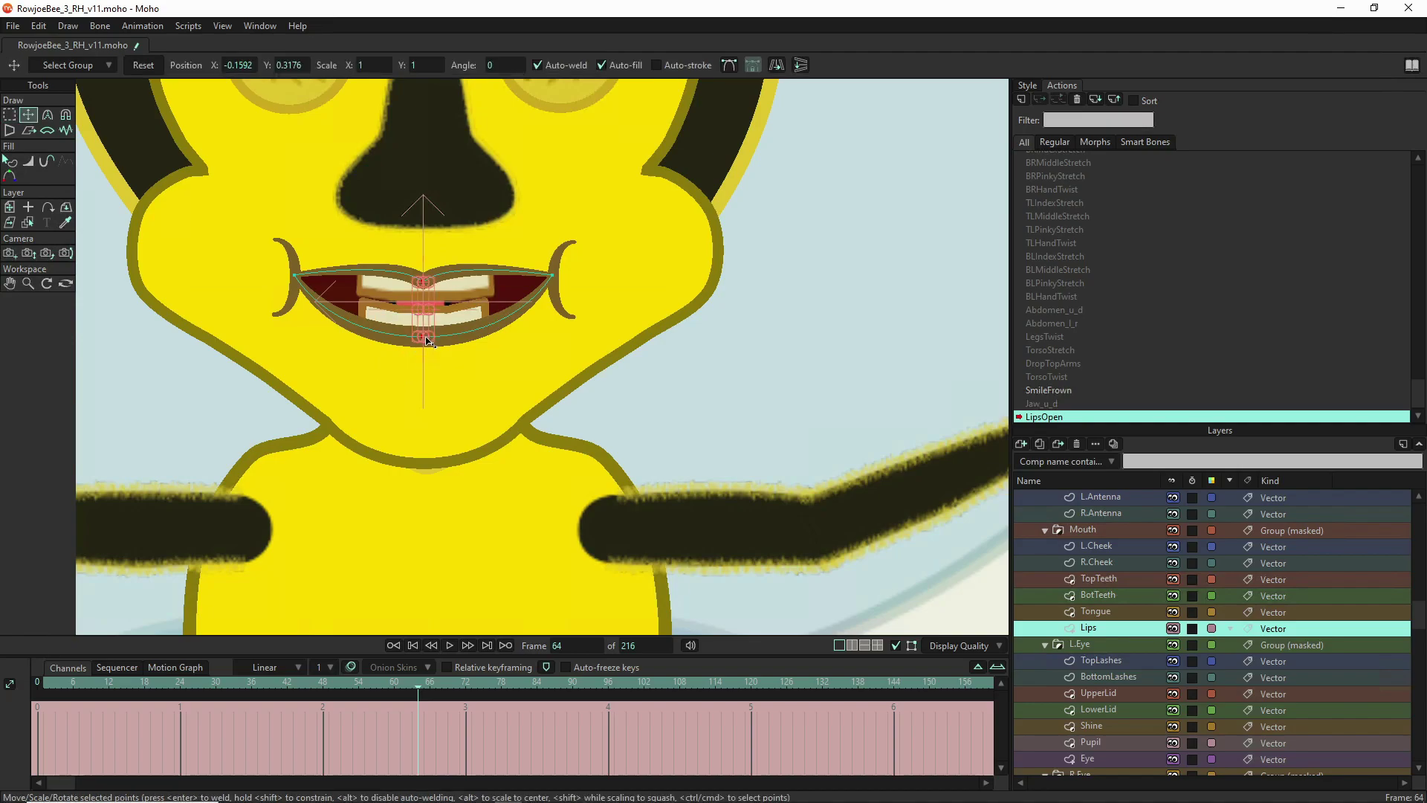
pyautogui.moveTo(426, 340); pyautogui.dragTo(424, 288)
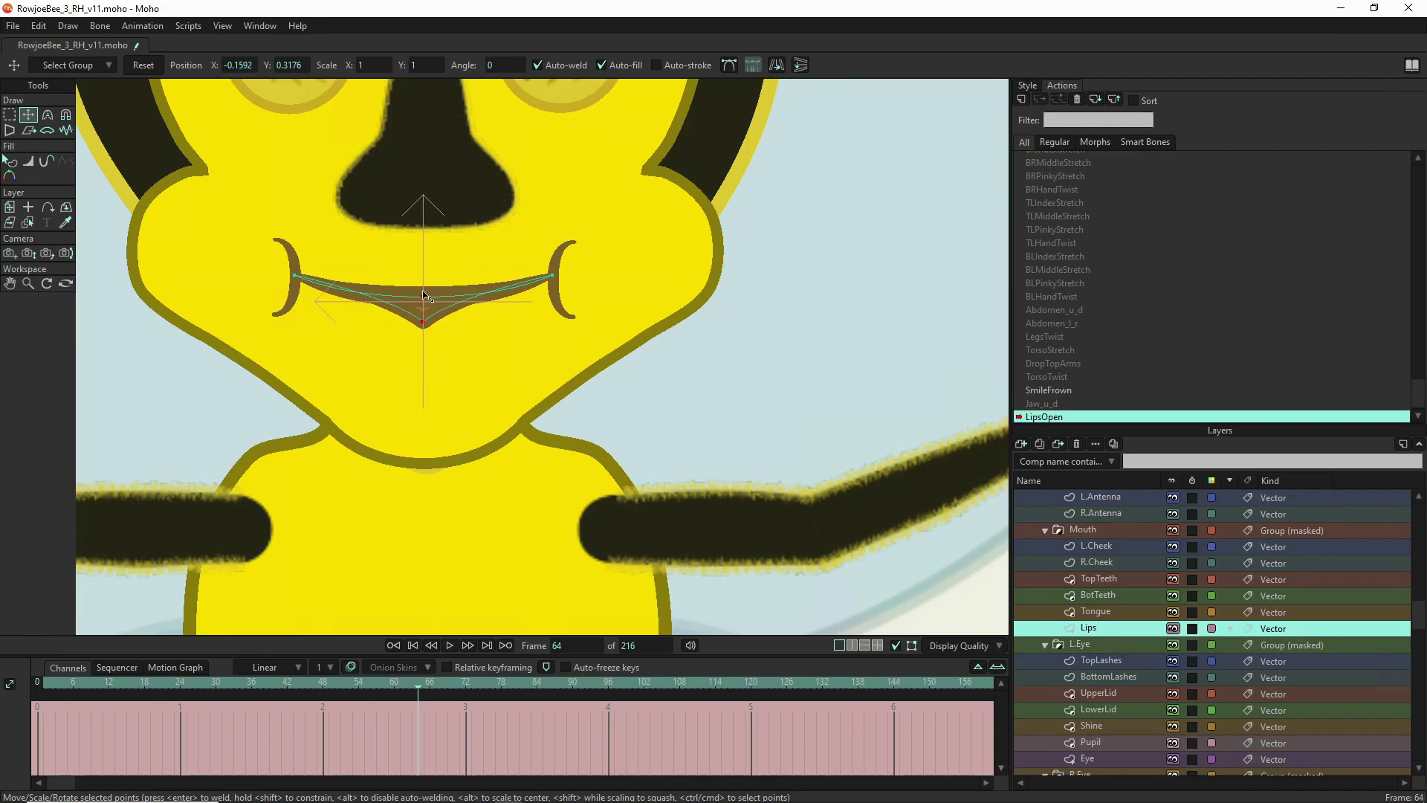
pyautogui.moveTo(446, 306); pyautogui.dragTo(428, 303)
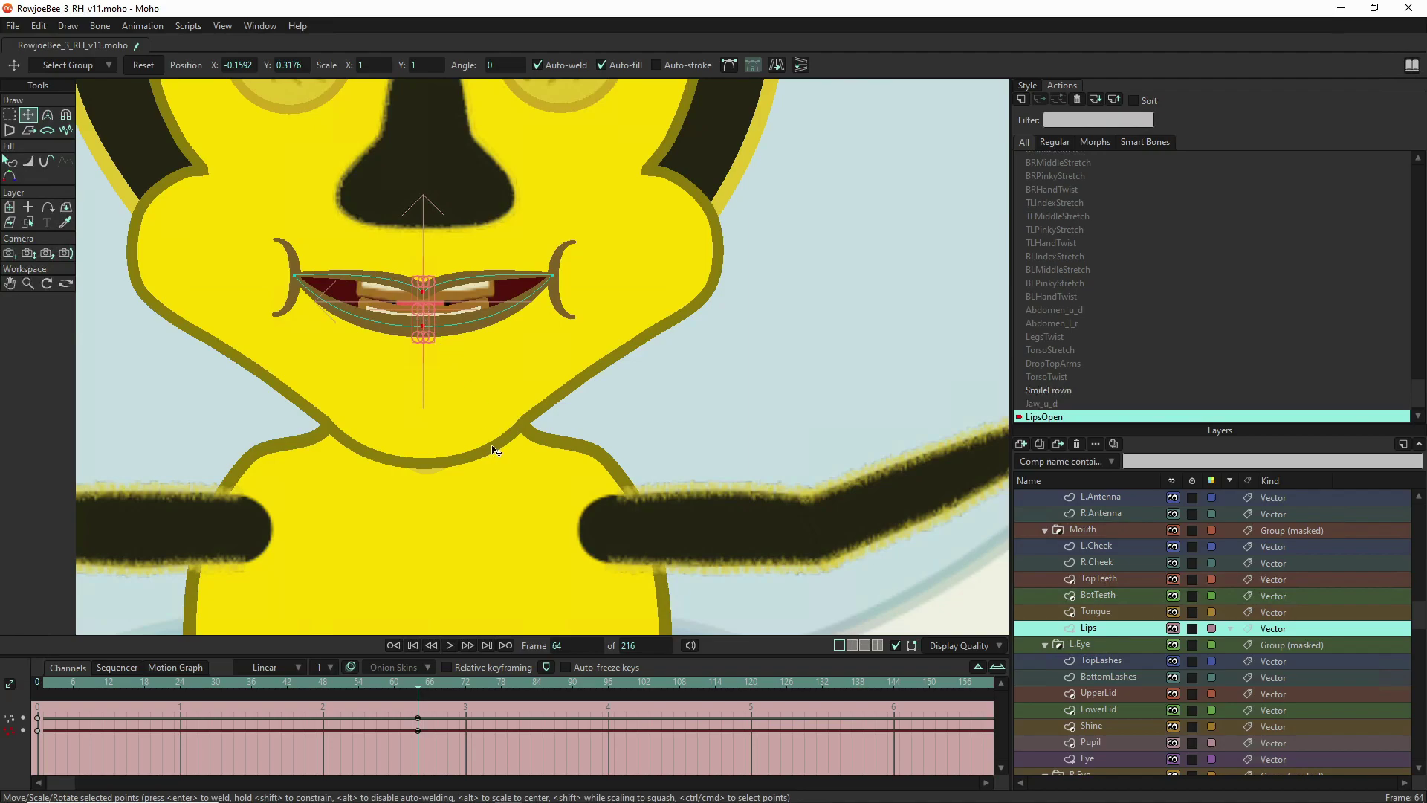
pyautogui.hotkey('ctrl', 'z')
# - At frame 64, scale the upper and lower lip centre points vertically until they meet
pyautogui.scroll(6, 420, 322)
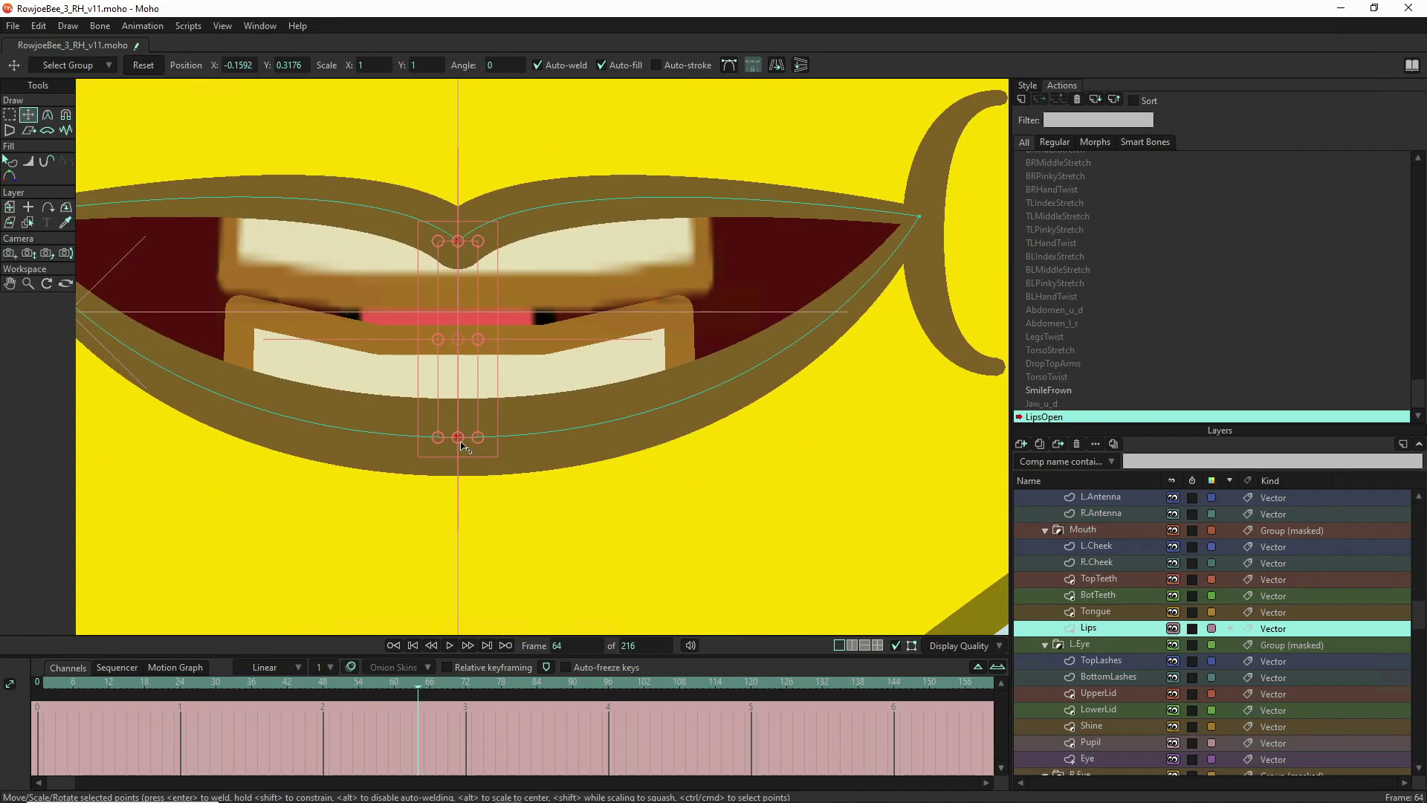
pyautogui.moveTo(459, 444); pyautogui.dragTo(458, 346)
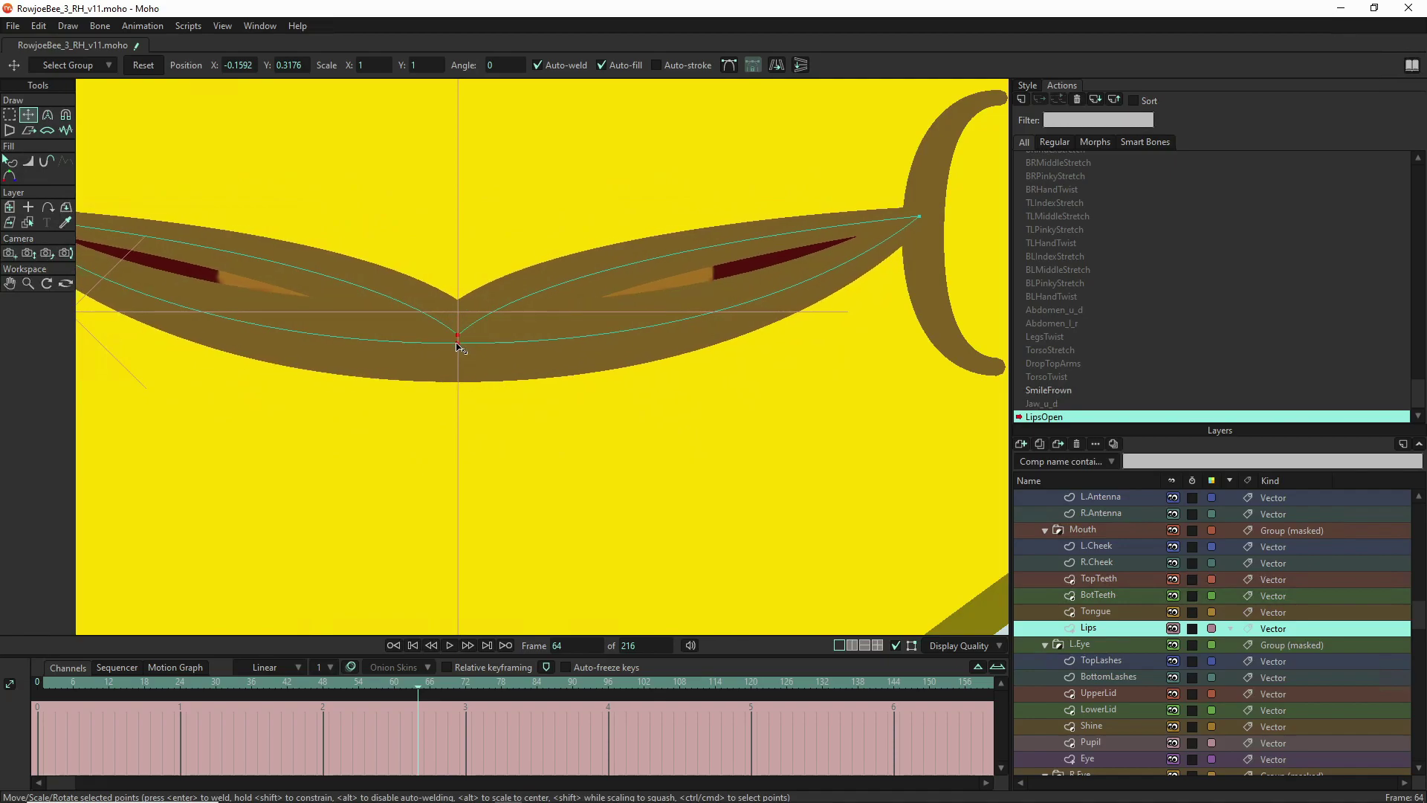
pyautogui.scroll(-3, 519, 376)
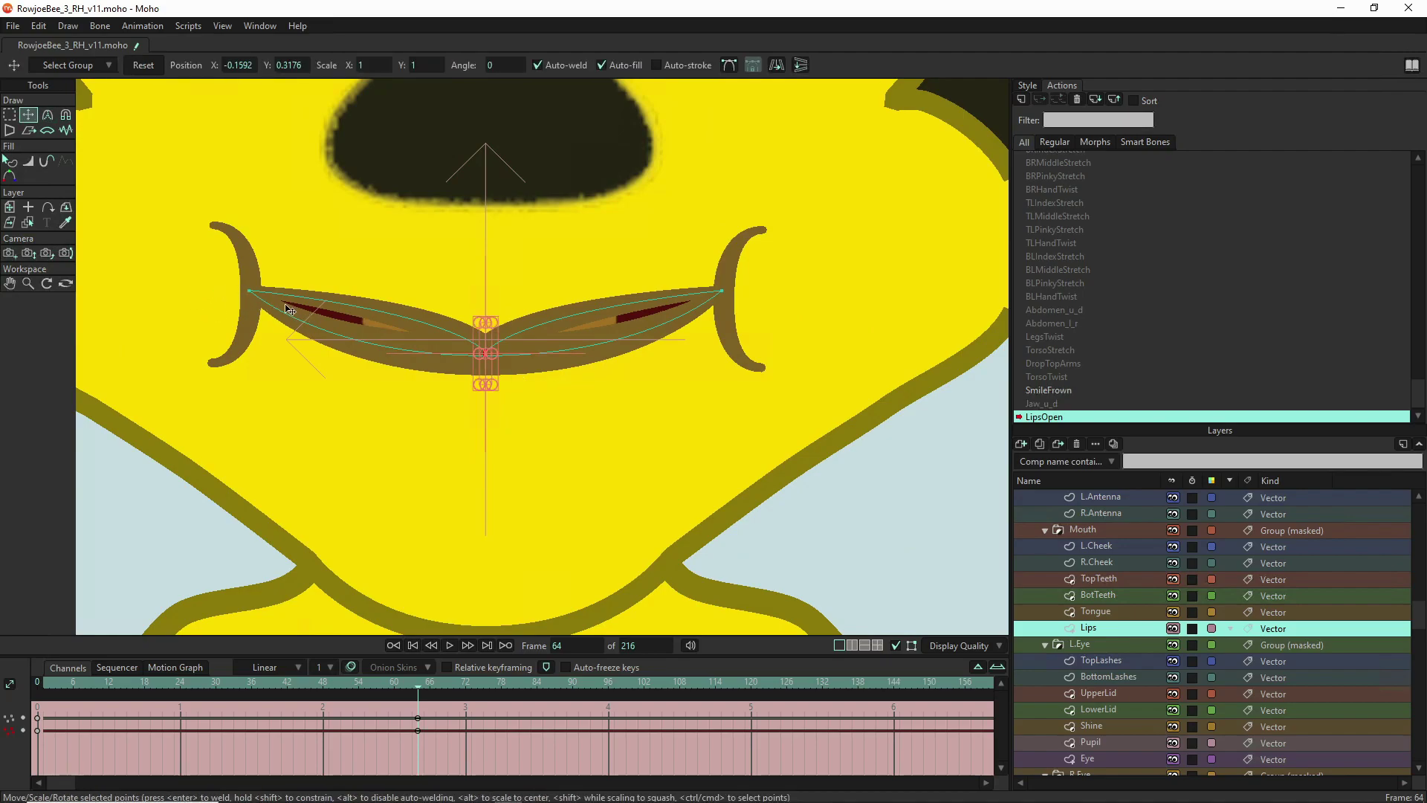
# - Adjust the curve handles at both mouth corners and the lip centre to close the remaining gaps between the lips at frame 64
pyautogui.hotkey('ctrl', 'a')
pyautogui.click(251, 291)
pyautogui.press('c')
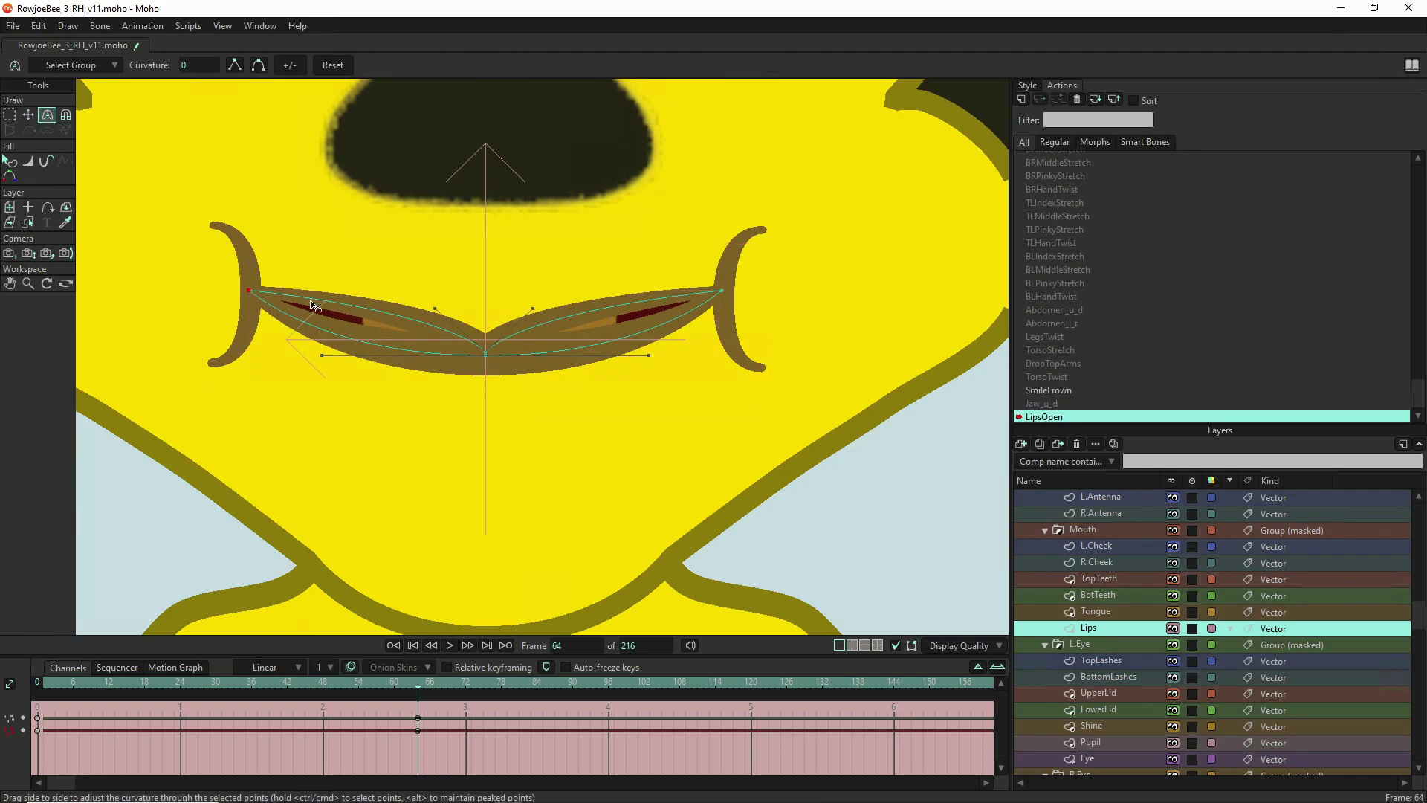
pyautogui.moveTo(275, 274); pyautogui.dragTo(332, 278)
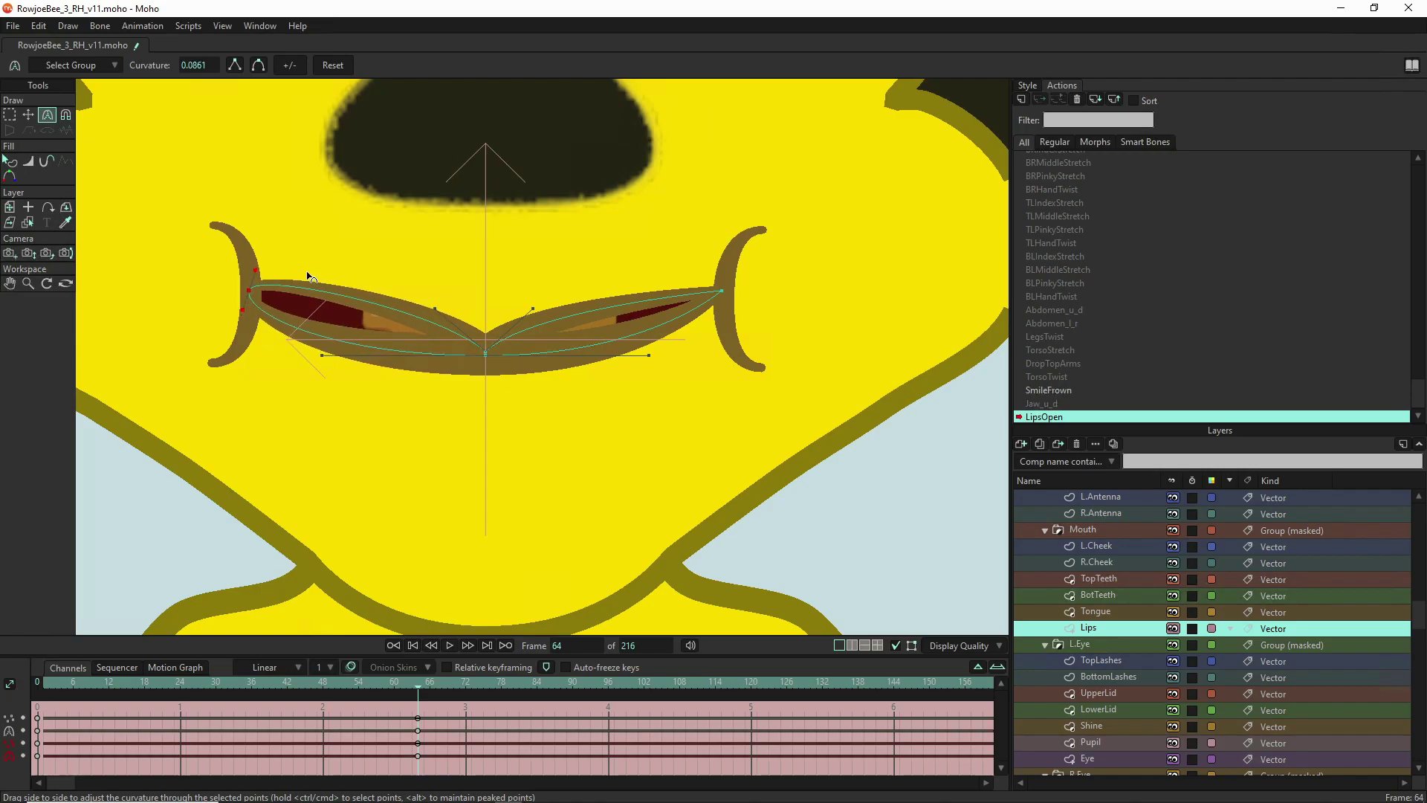
pyautogui.moveTo(268, 272); pyautogui.dragTo(310, 327)
pyautogui.click(485, 352)
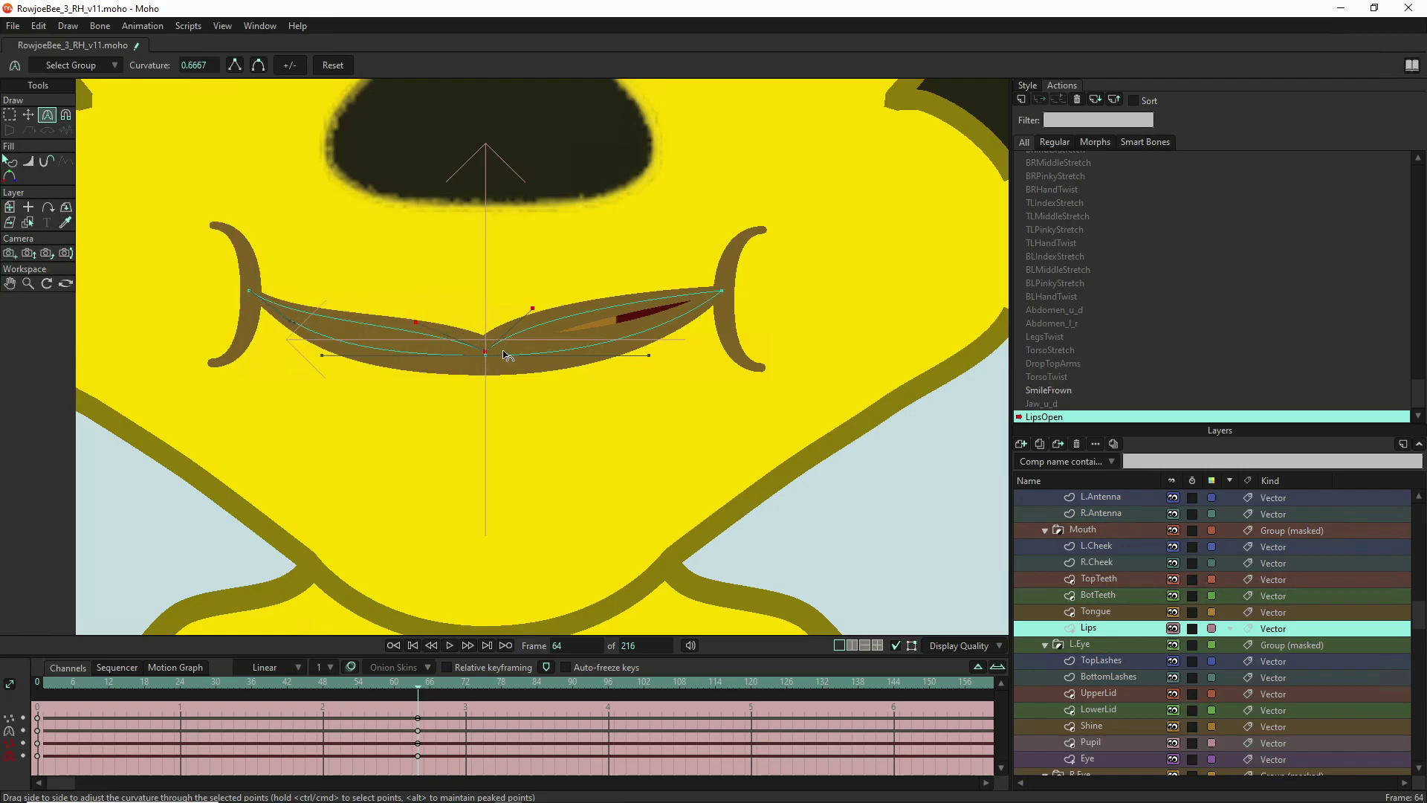
pyautogui.moveTo(536, 309); pyautogui.dragTo(542, 329)
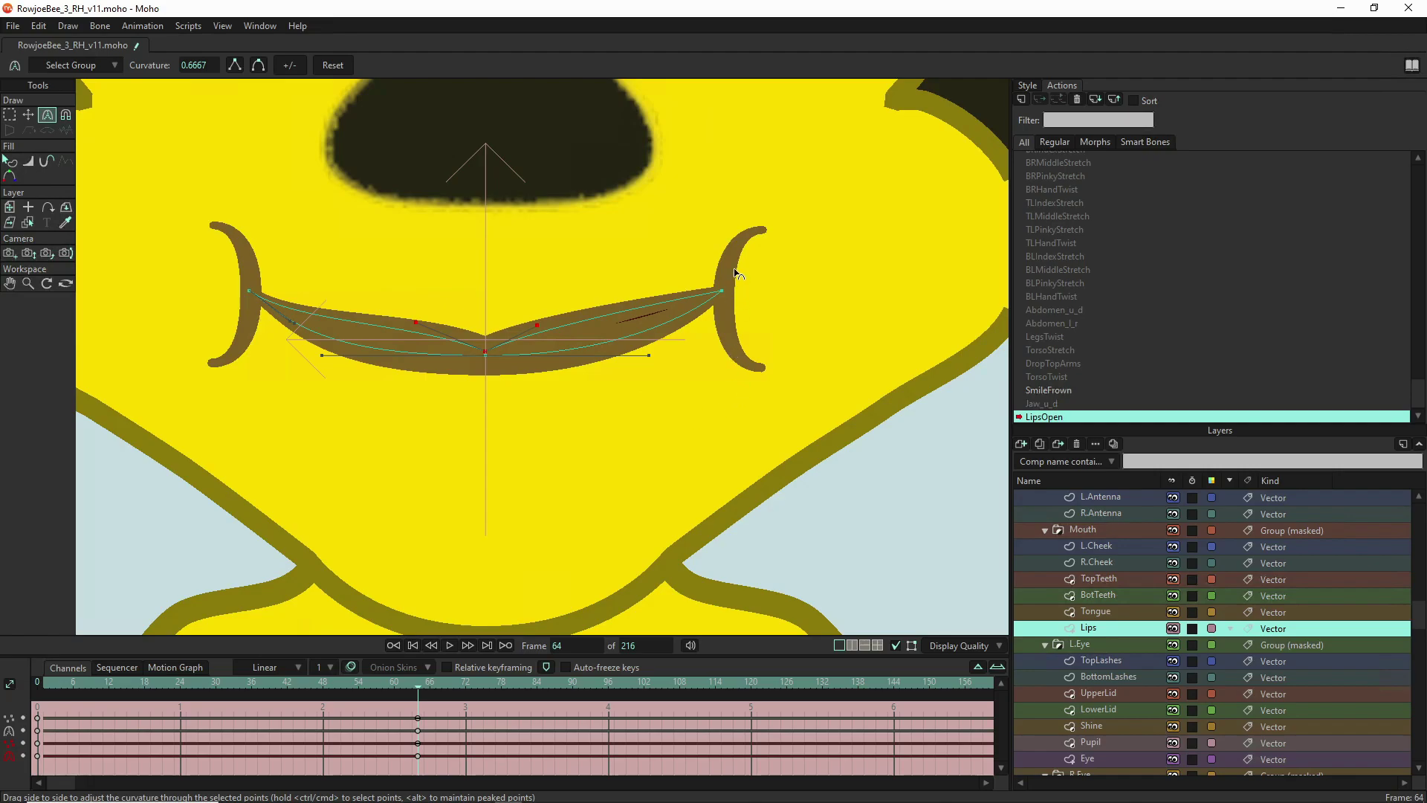
pyautogui.moveTo(719, 292); pyautogui.dragTo(691, 309)
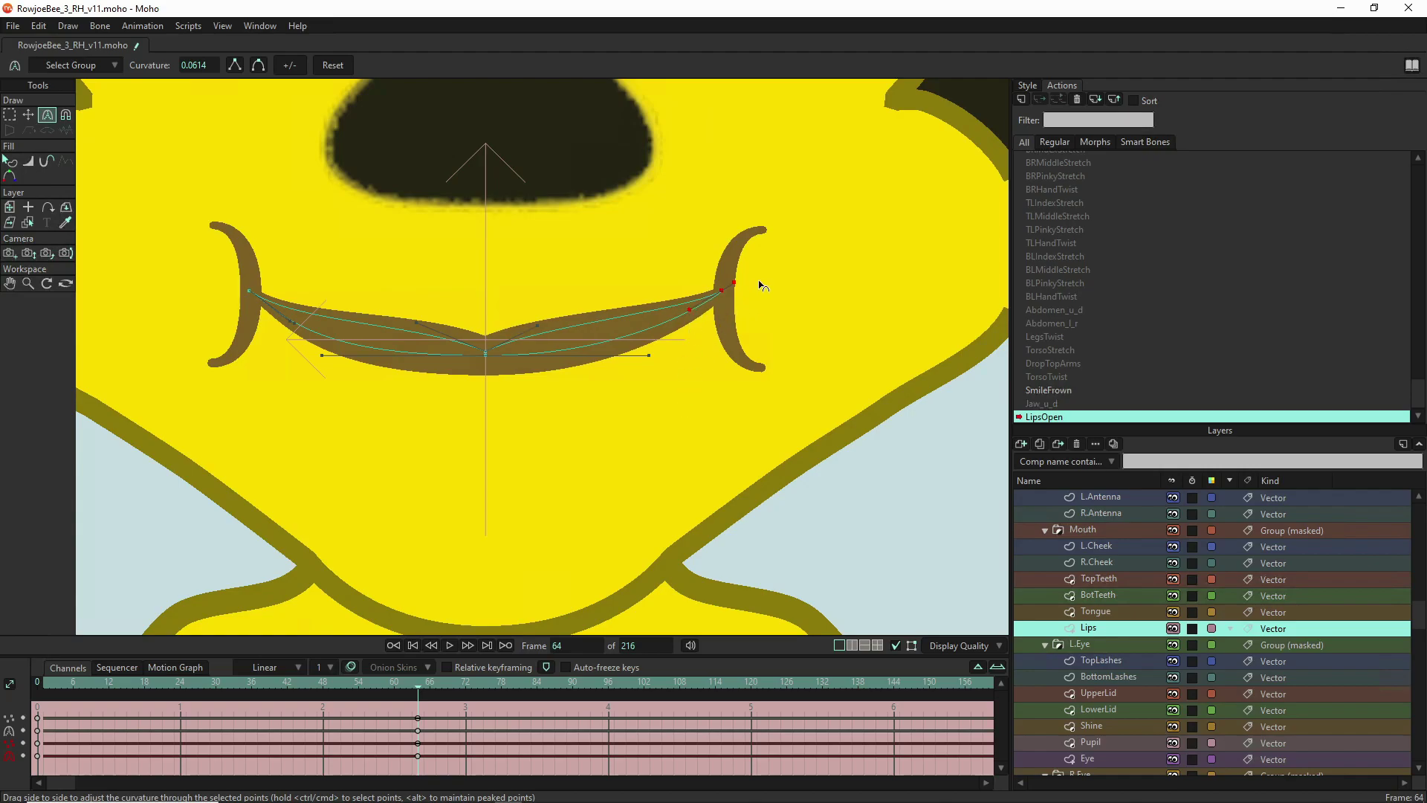
pyautogui.moveTo(746, 283); pyautogui.dragTo(693, 311)
# - At frame 1, spread the upper and lower lip centre points vertically apart for the wide-open lips pose
pyautogui.moveTo(418, 684); pyautogui.dragTo(44, 662)
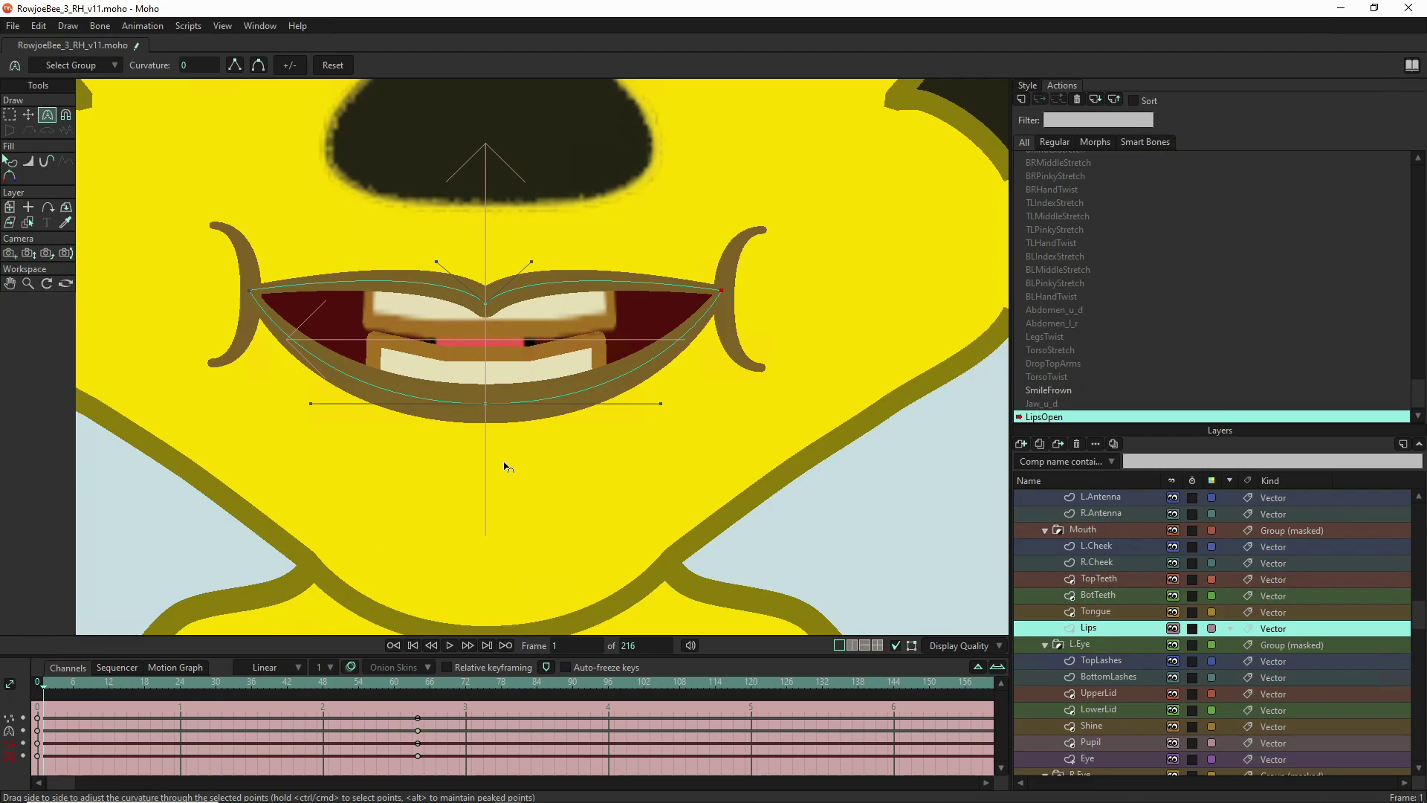
pyautogui.click(9, 115)
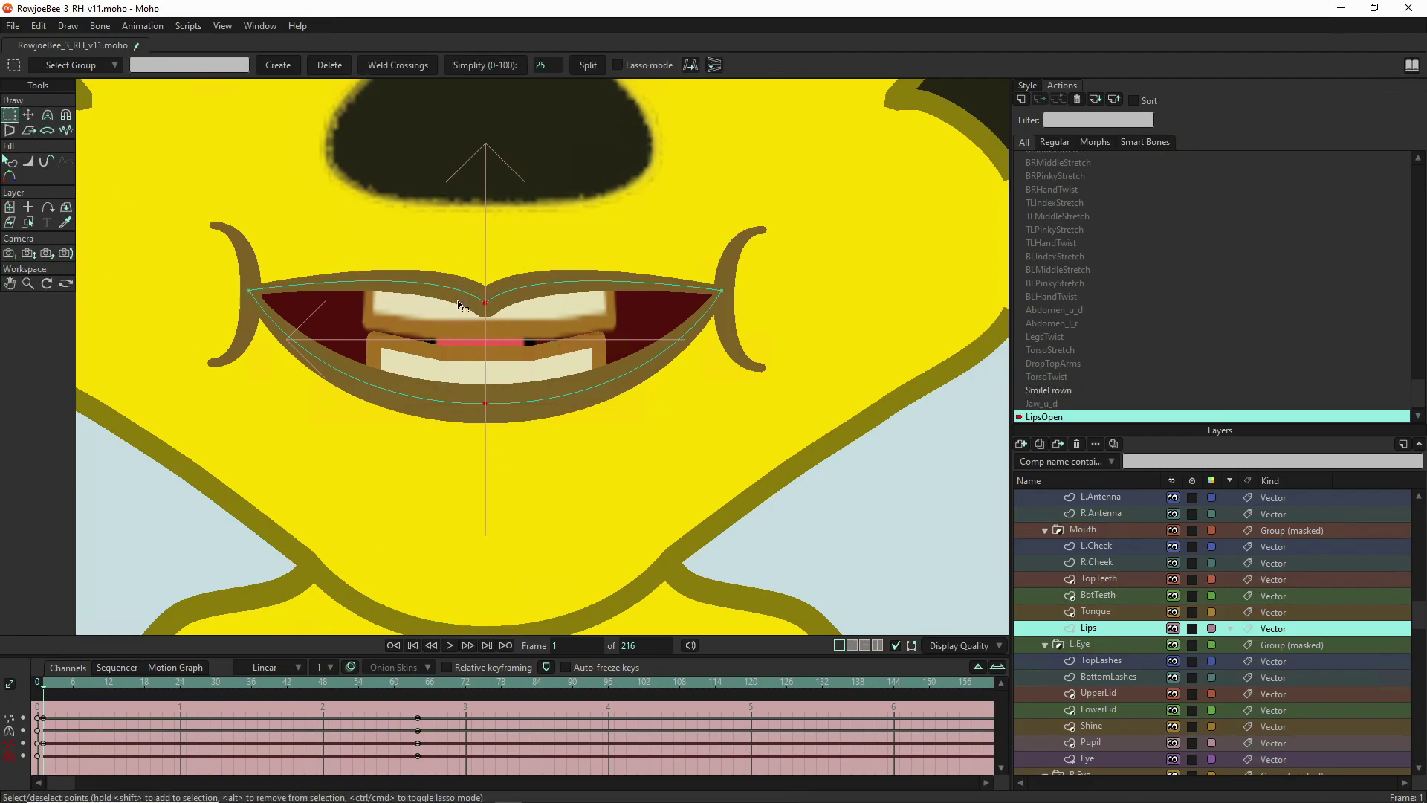
pyautogui.press('t')
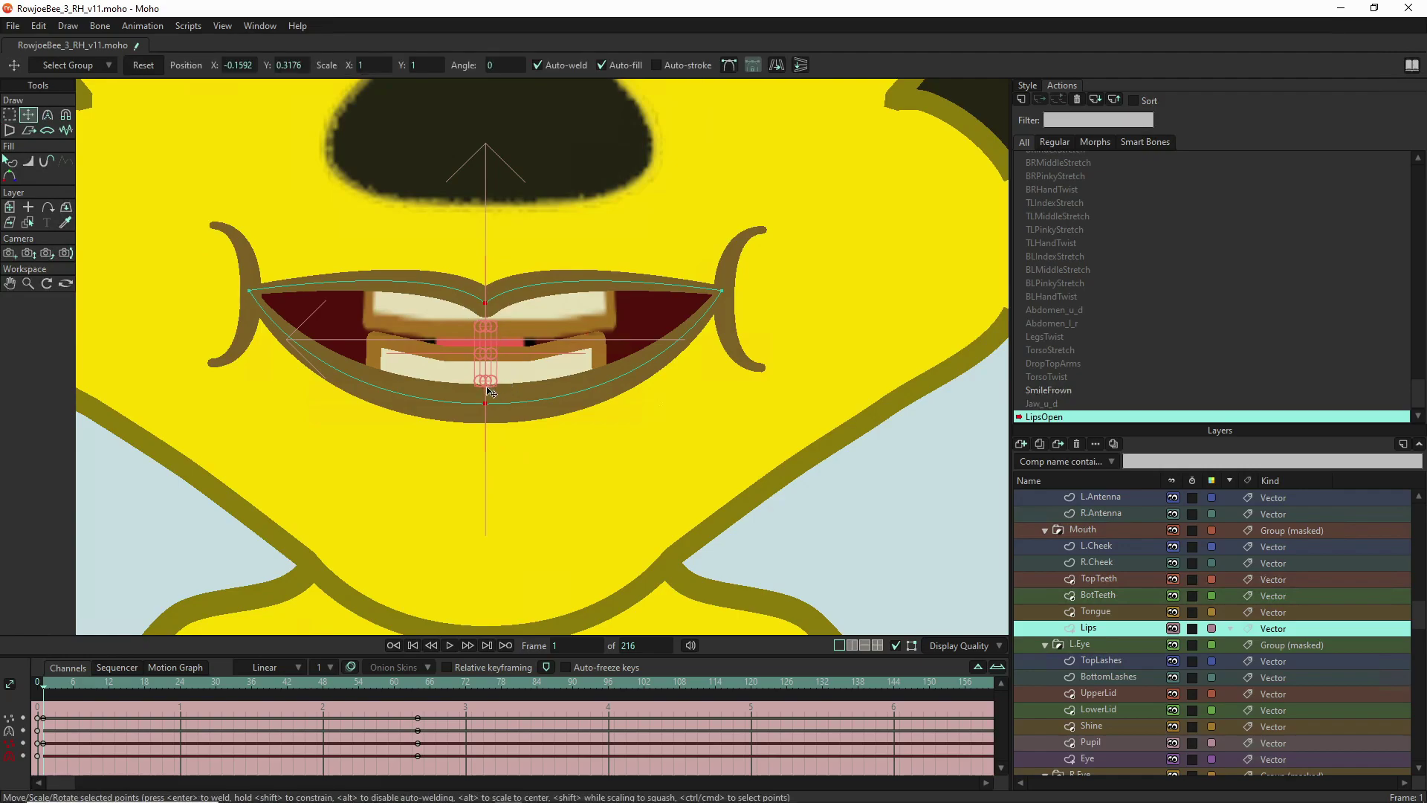
pyautogui.moveTo(488, 386); pyautogui.dragTo(488, 393)
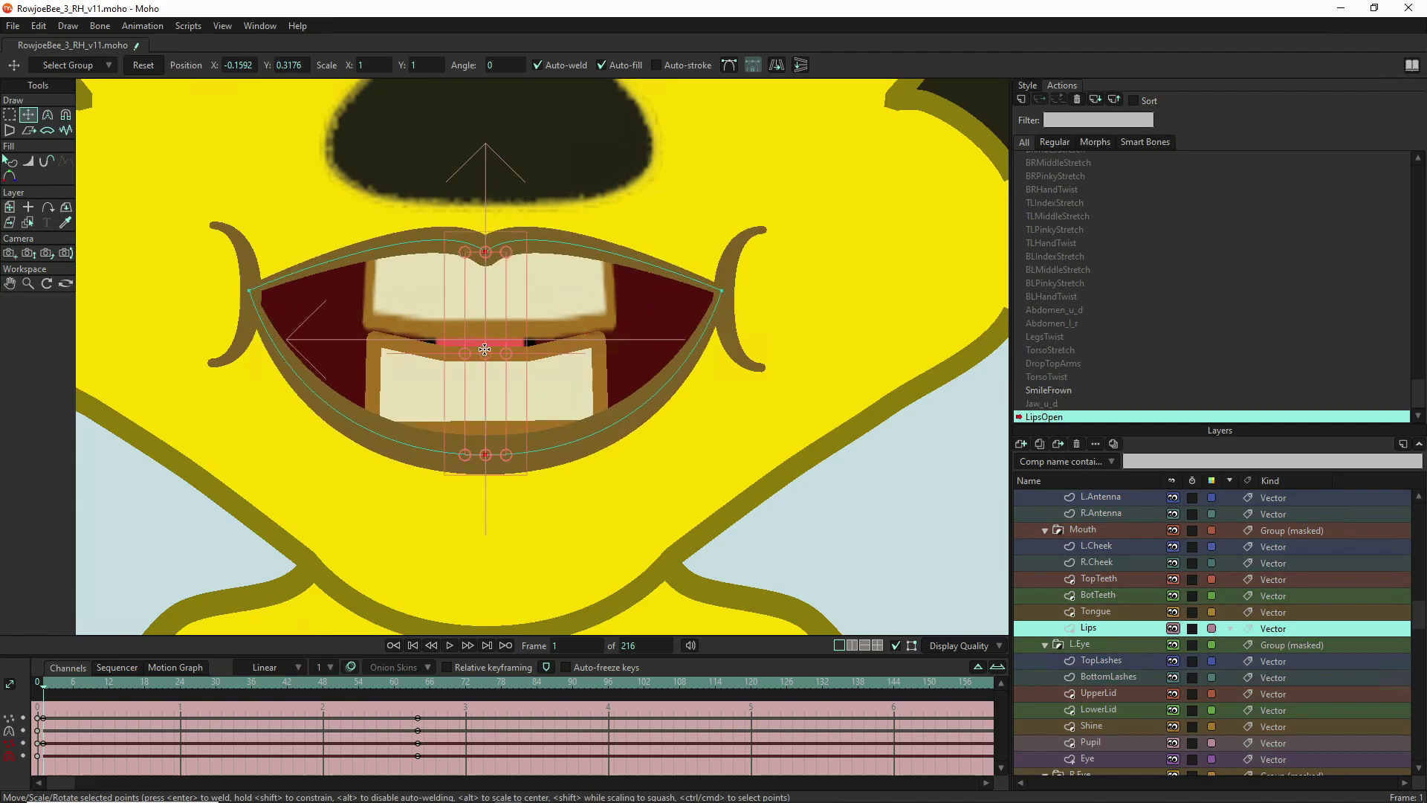
pyautogui.scroll(2, 492, 311)
pyautogui.moveTo(487, 232); pyautogui.dragTo(500, 208)
pyautogui.scroll(-3, 496, 318)
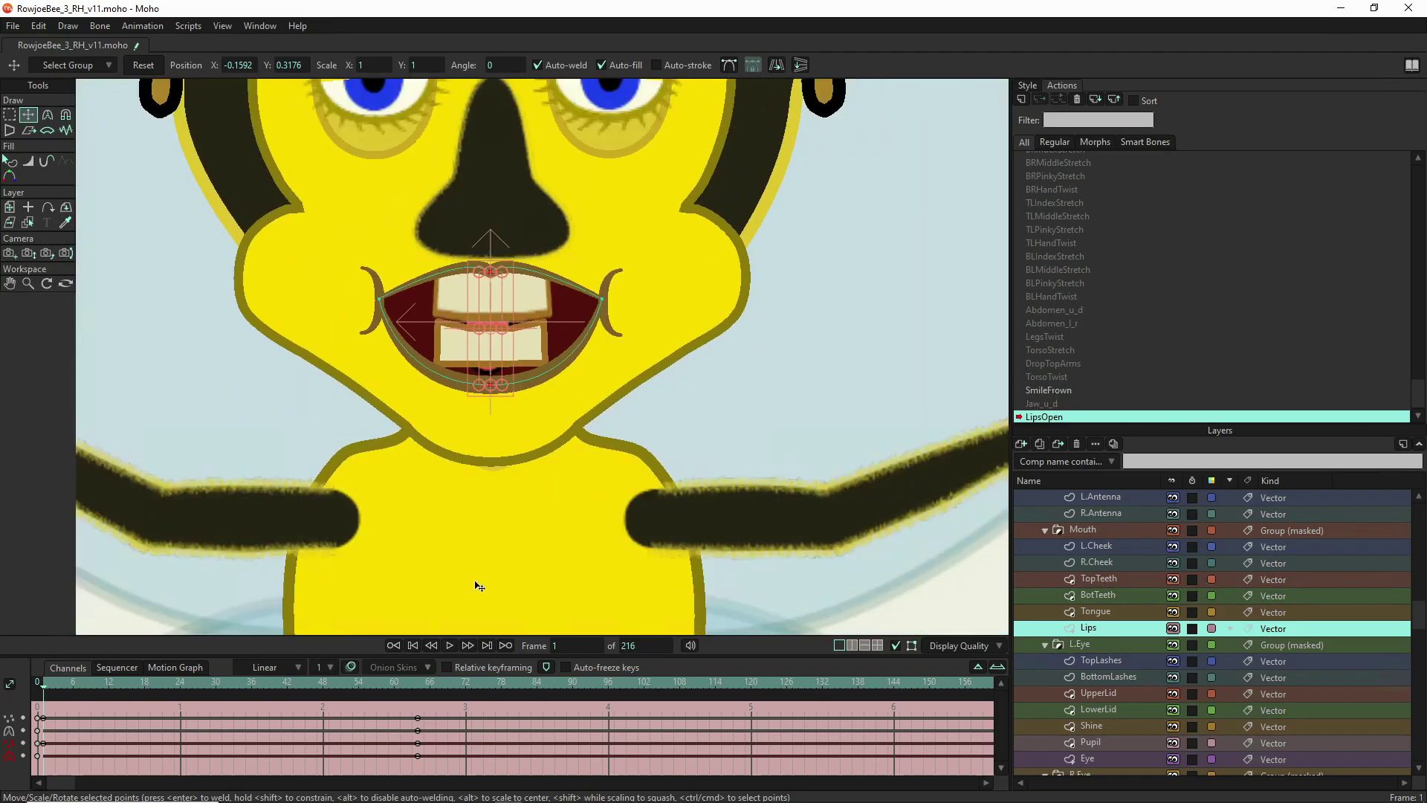
# - At frame 32, reset the lip centre points' positions and the curvature of all points on the Lips layer
pyautogui.click(229, 681)
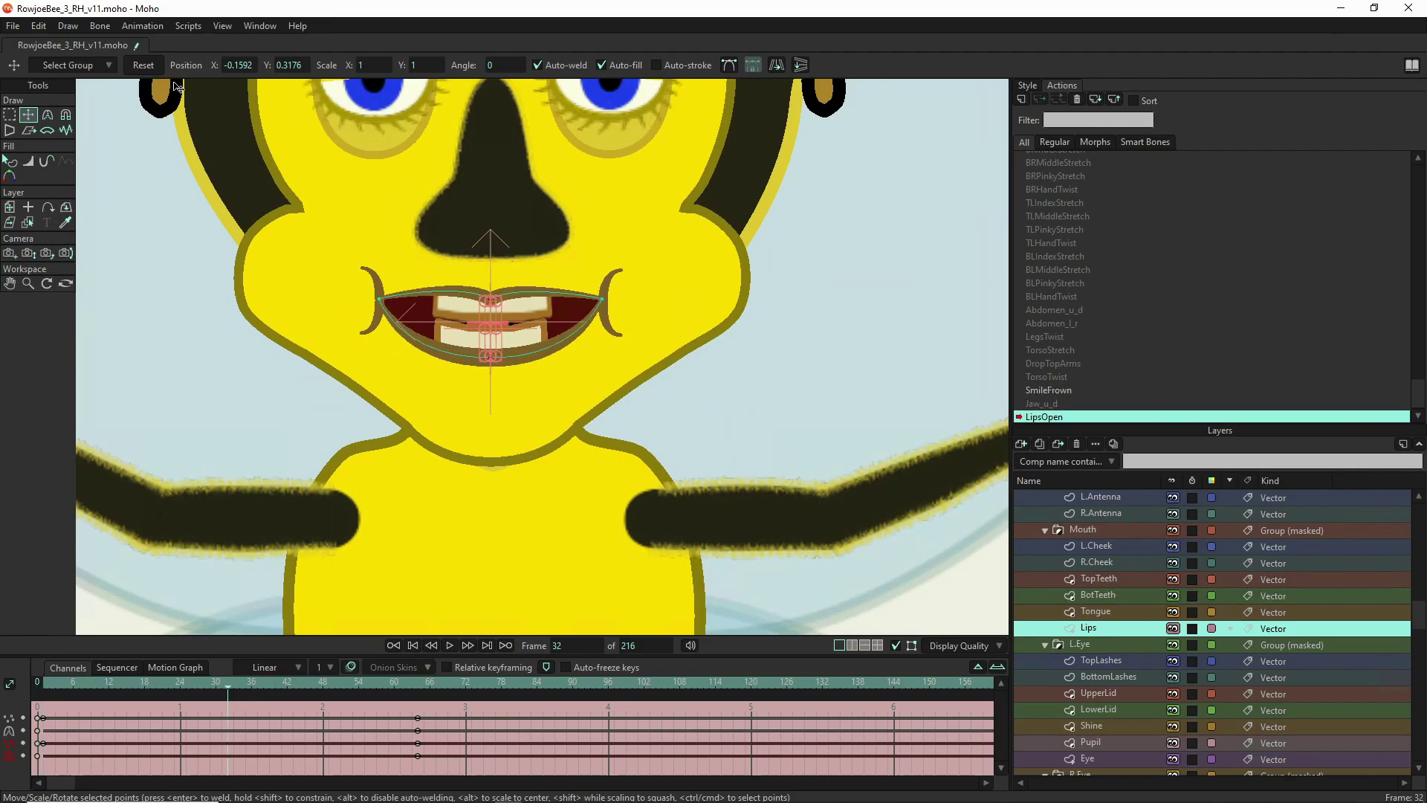
pyautogui.click(142, 65)
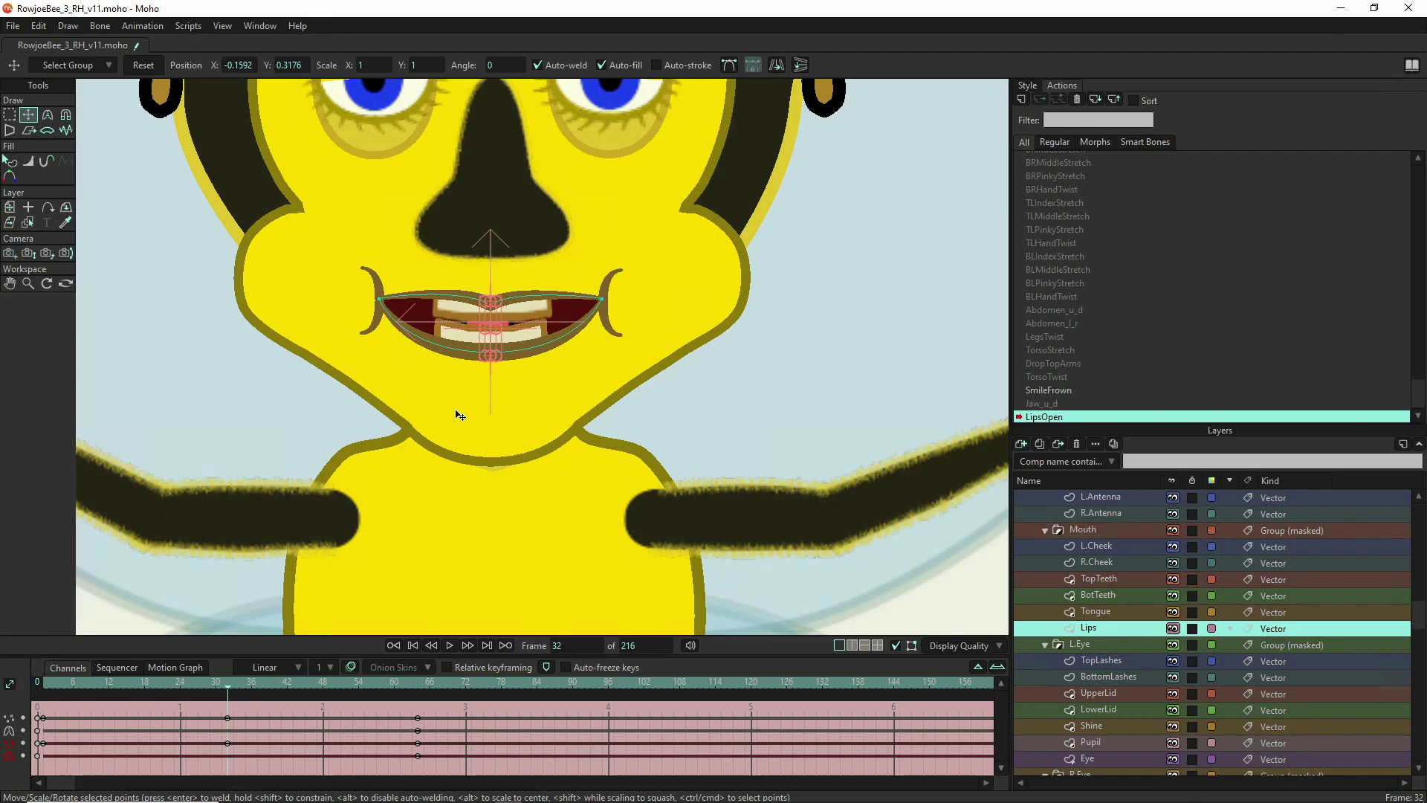
pyautogui.press('g')
pyautogui.moveTo(341, 269); pyautogui.dragTo(684, 435)
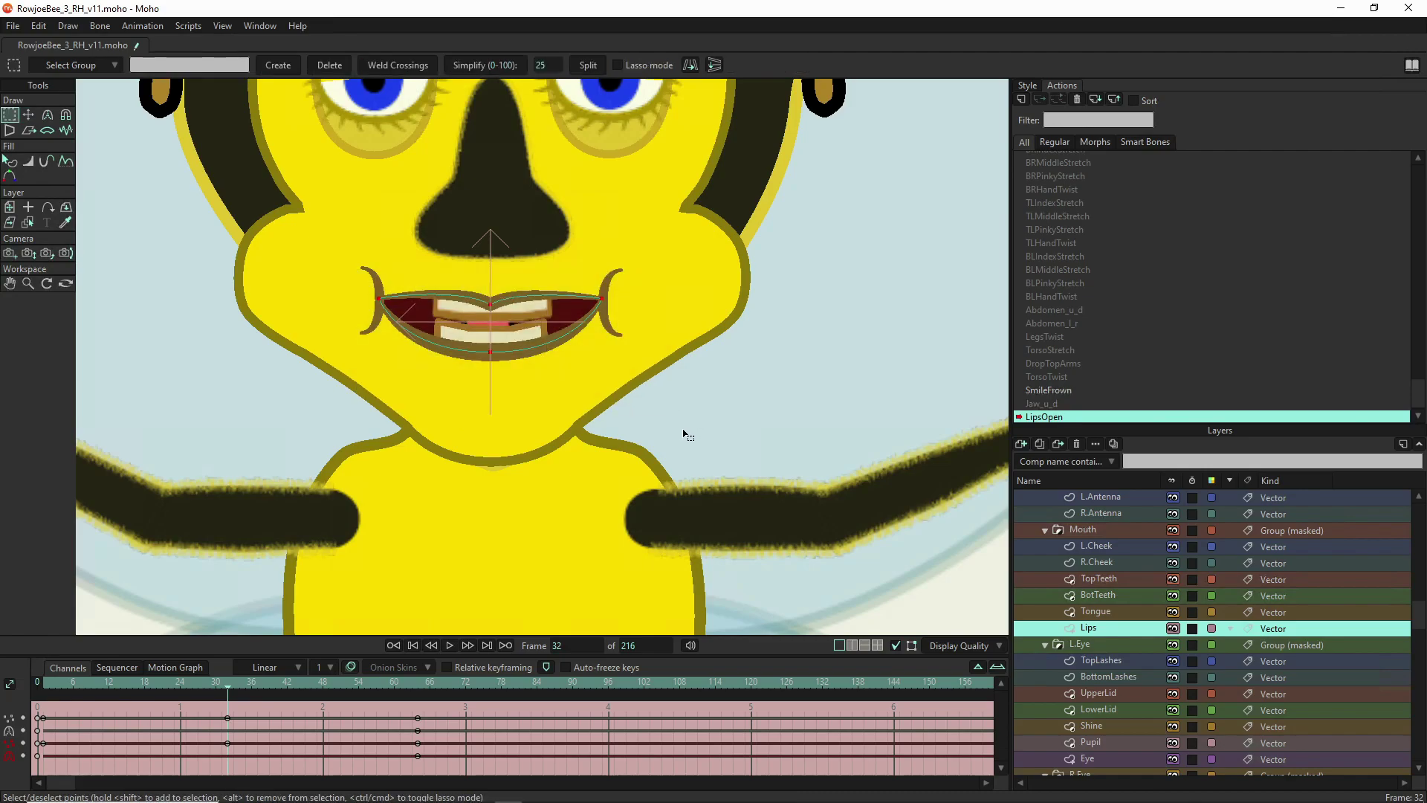
pyautogui.click(49, 115)
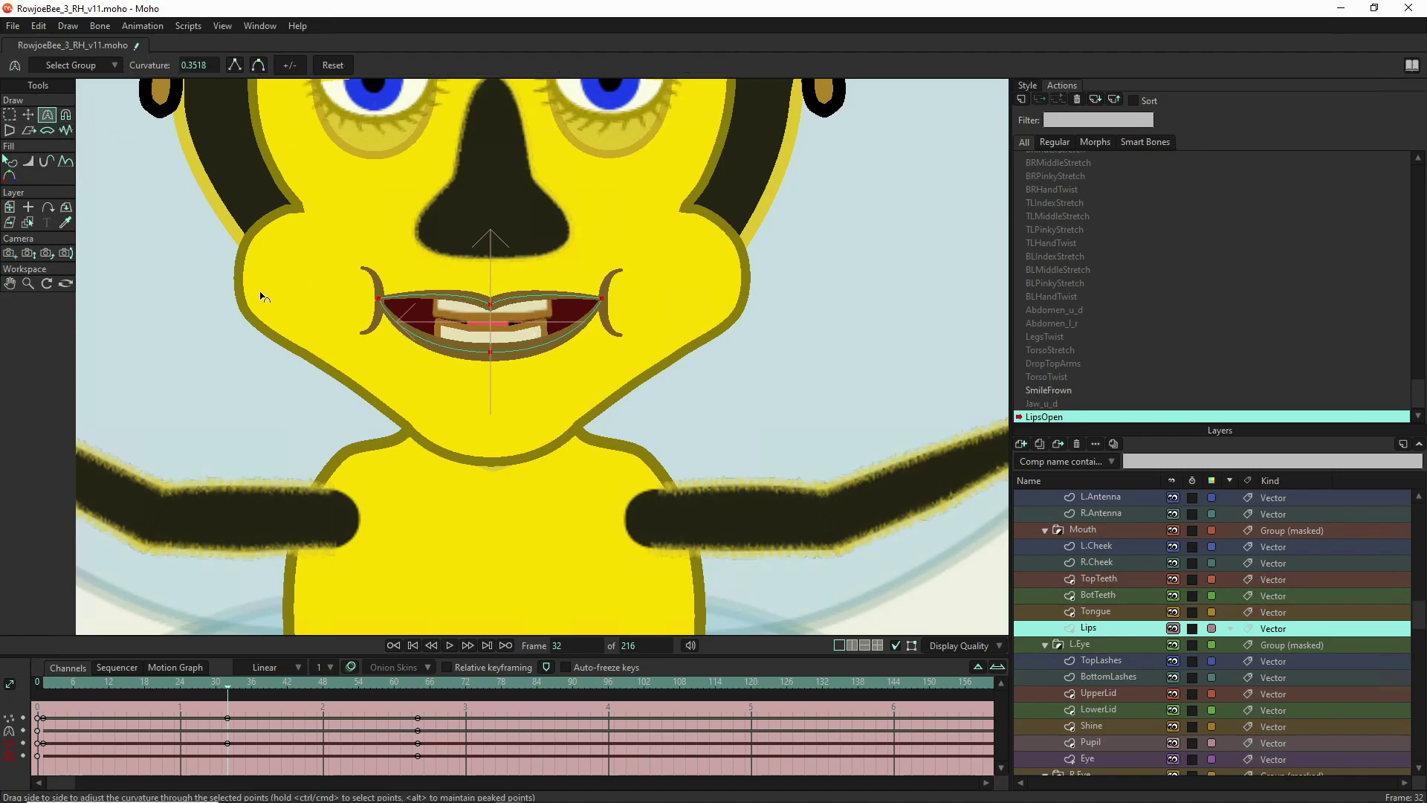
pyautogui.click(332, 66)
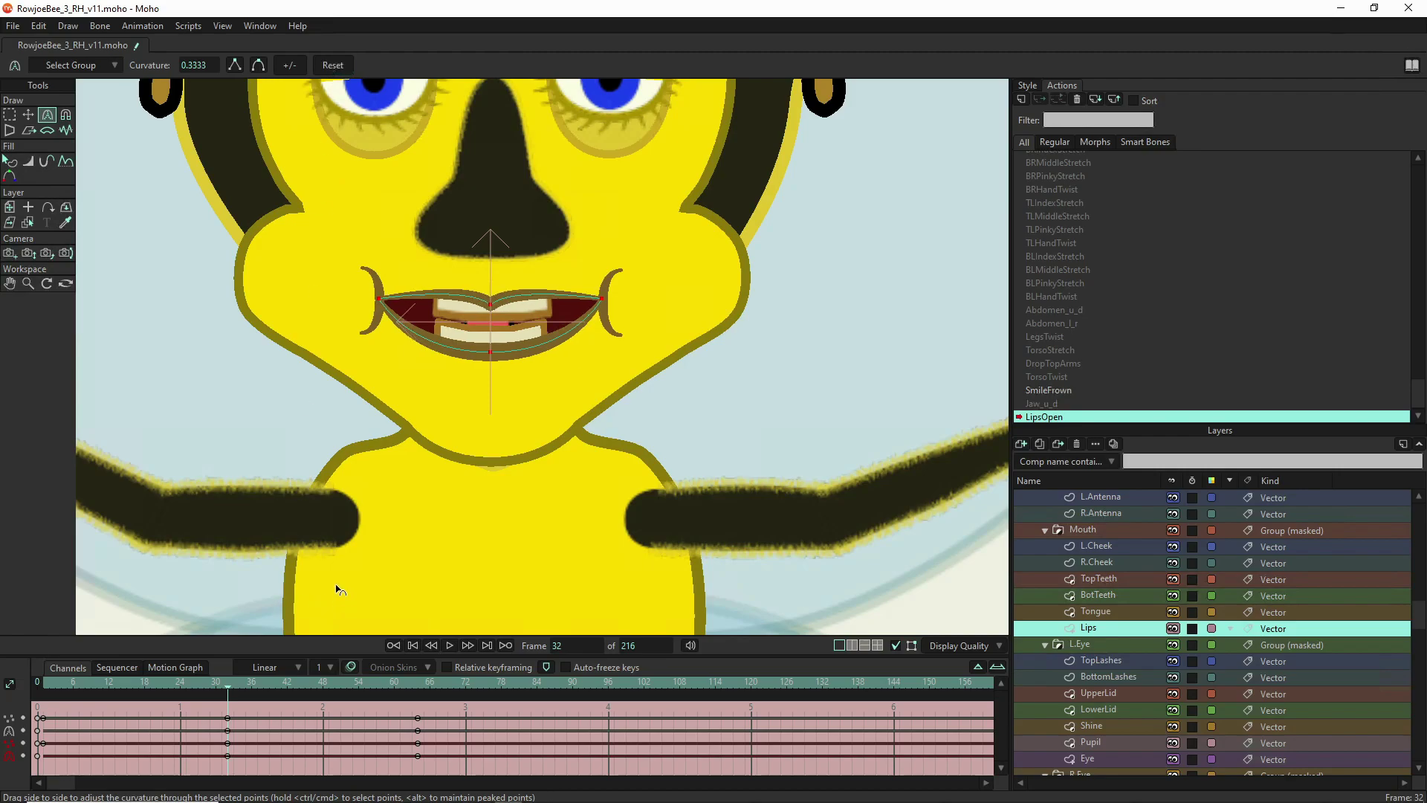
# - Scrub through the LipsOpen action between frames 64 and 1 to check the lips, and return to the Mainline action
pyautogui.moveTo(231, 691); pyautogui.dragTo(427, 717)
pyautogui.moveTo(141, 681); pyautogui.dragTo(51, 689)
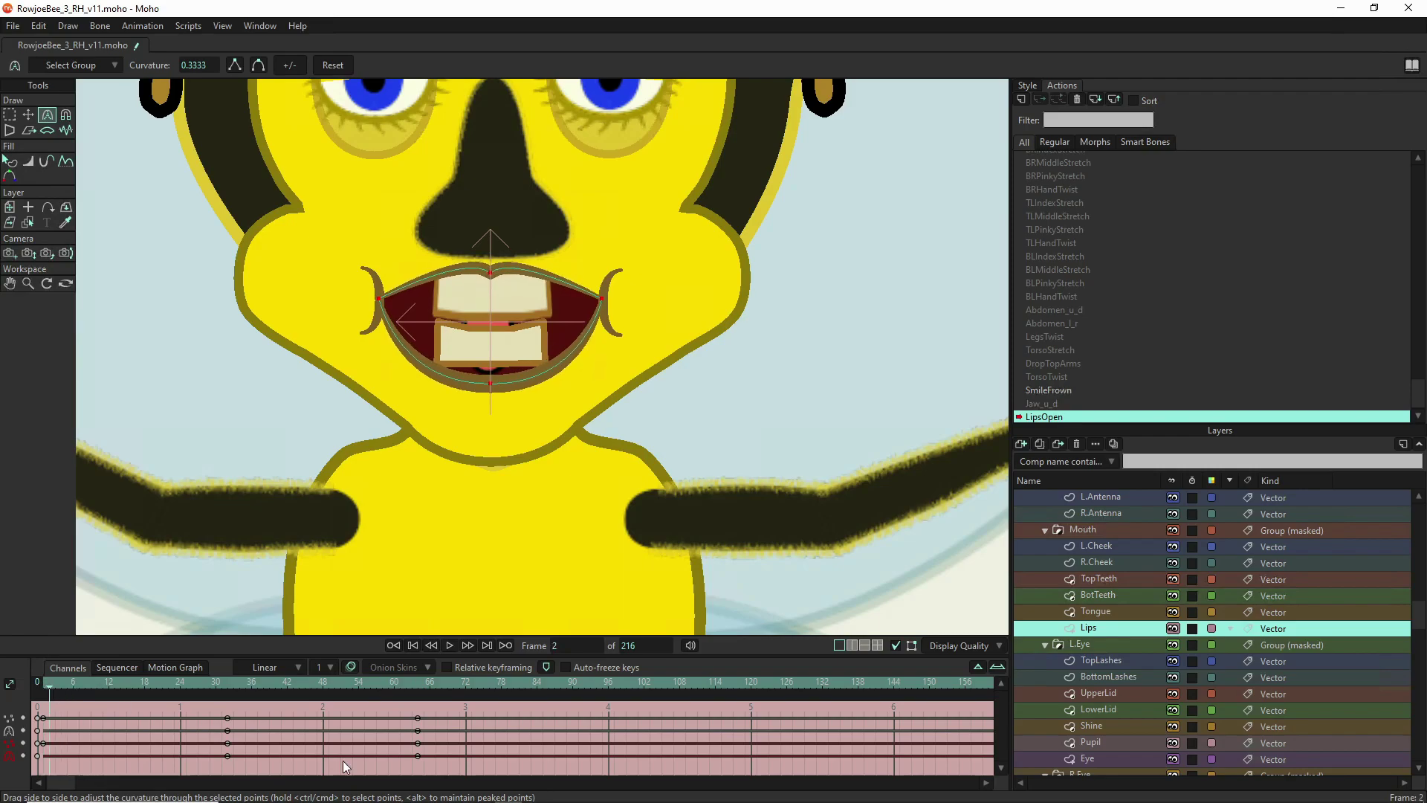
pyautogui.scroll(3, 1093, 282)
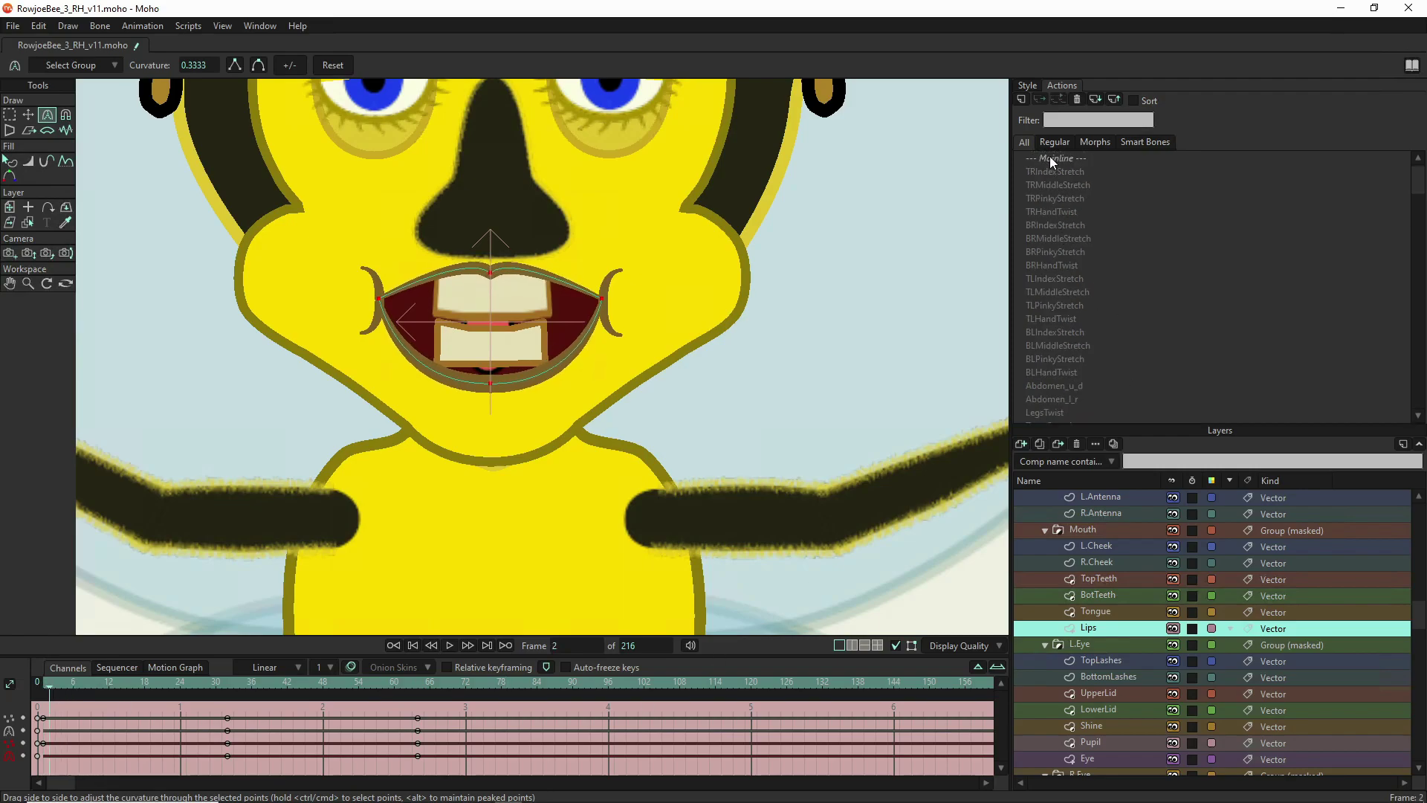
pyautogui.click(1050, 157)
pyautogui.scroll(-3, 352, 346)
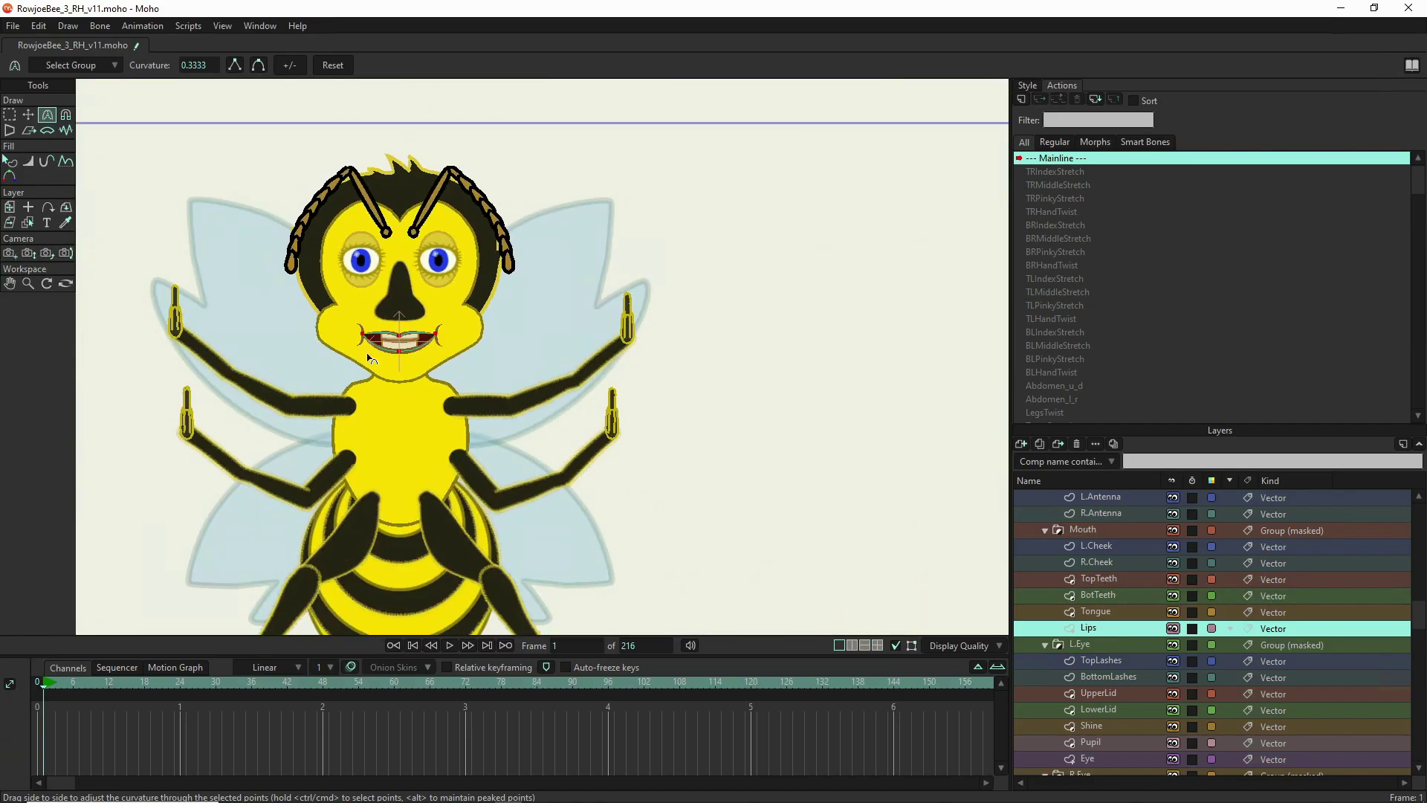
pyautogui.scroll(4, 1215, 540)
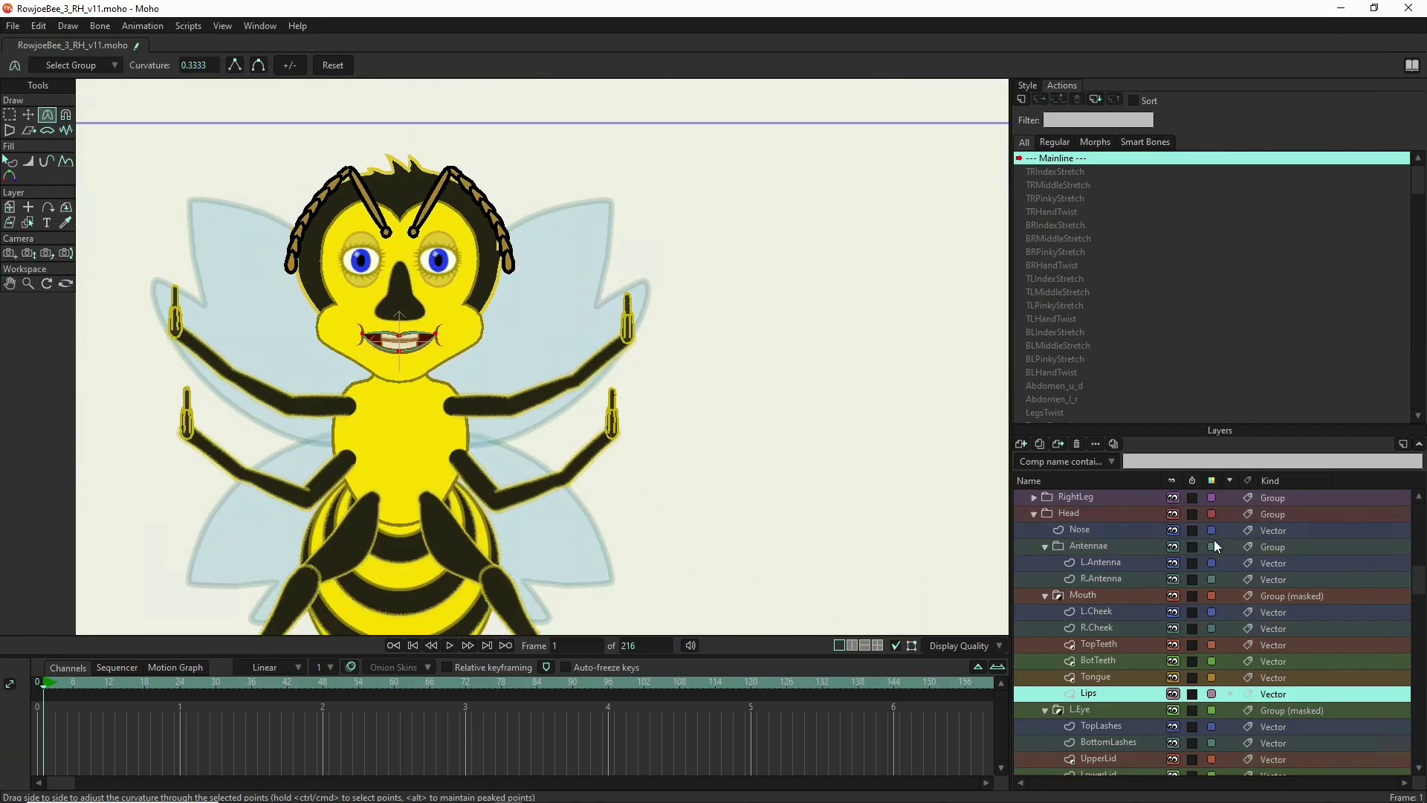
# - Test the LipsOpen bone in Mainline by rotating it up and down on the RowJoeBee bone layer
pyautogui.click(1103, 501)
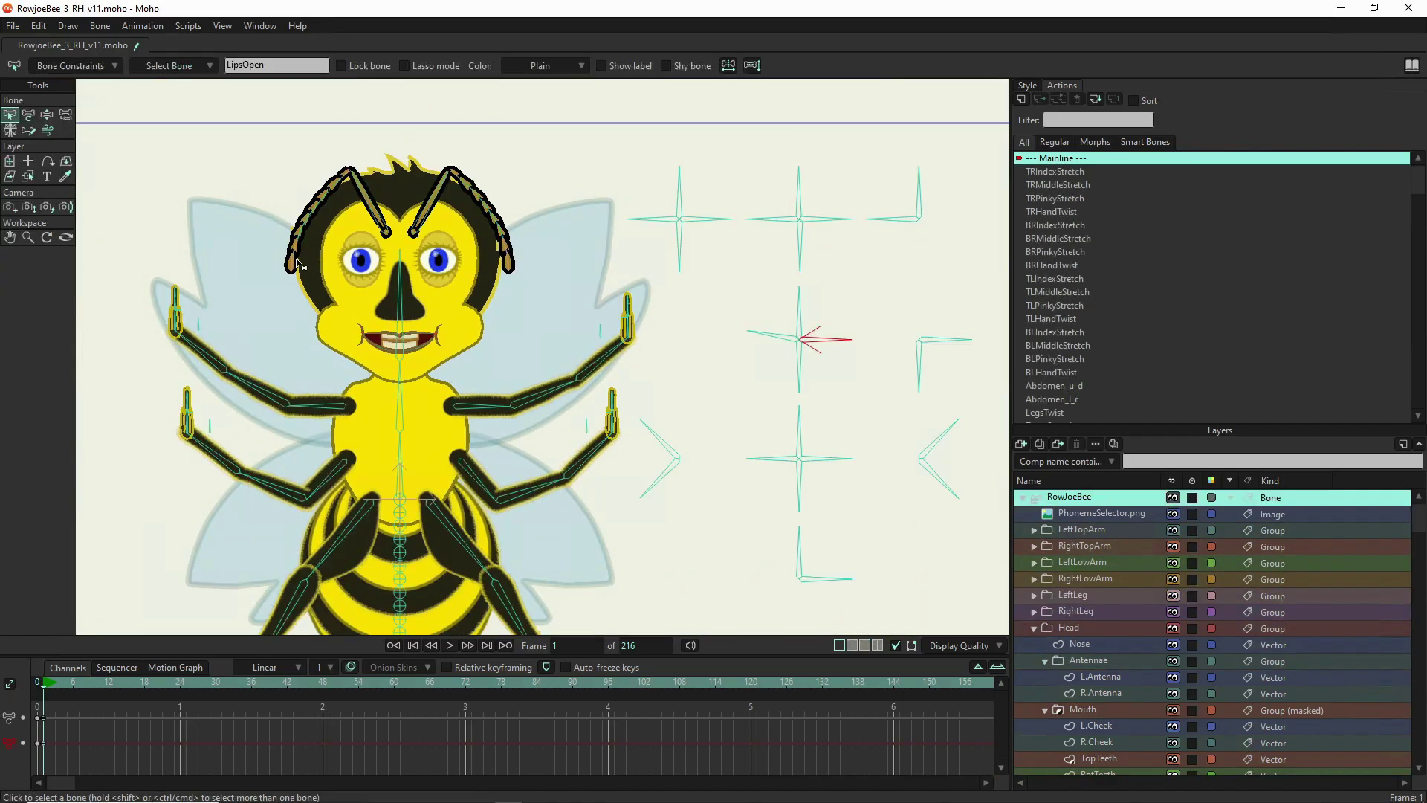
pyautogui.click(47, 117)
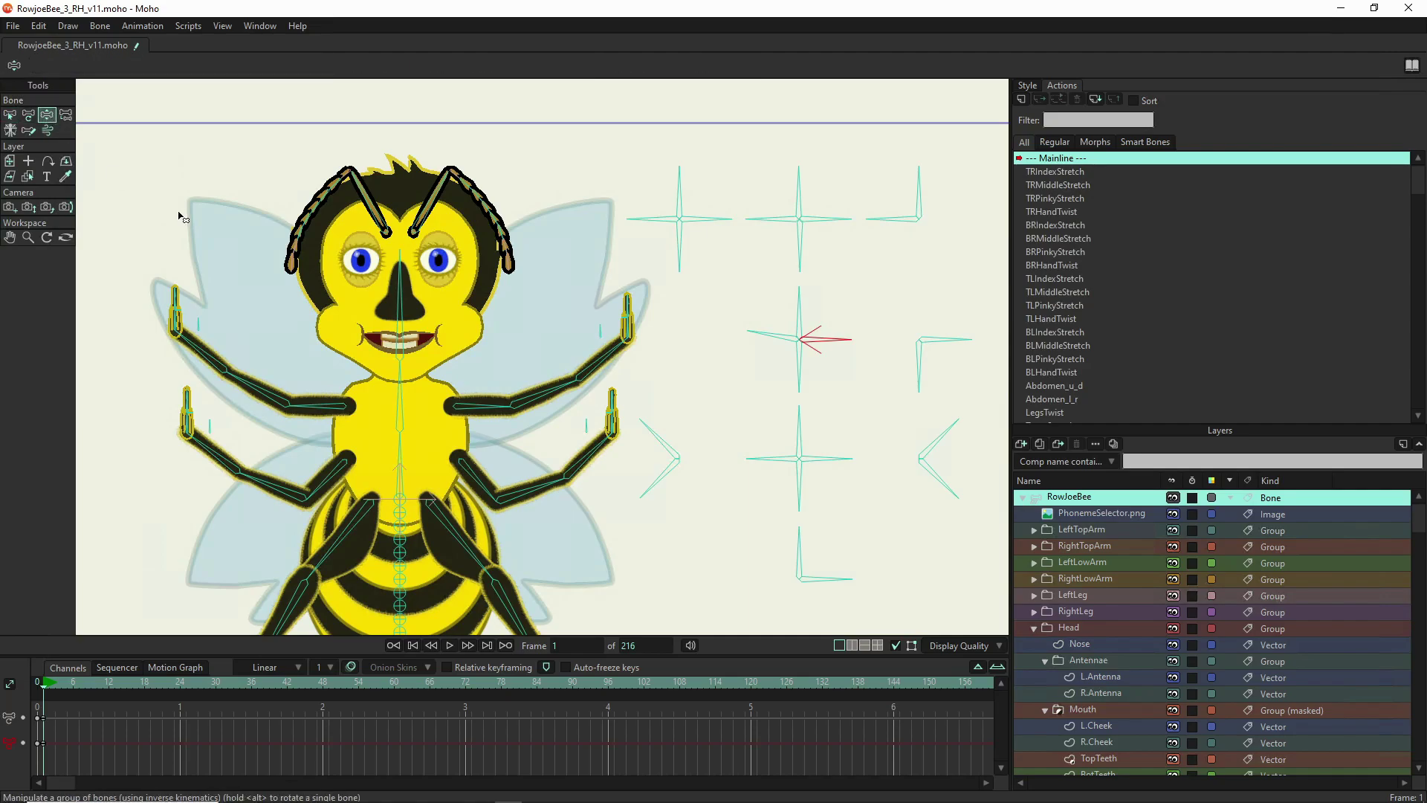
pyautogui.moveTo(836, 347); pyautogui.dragTo(849, 286)
pyautogui.moveTo(847, 358); pyautogui.dragTo(847, 431)
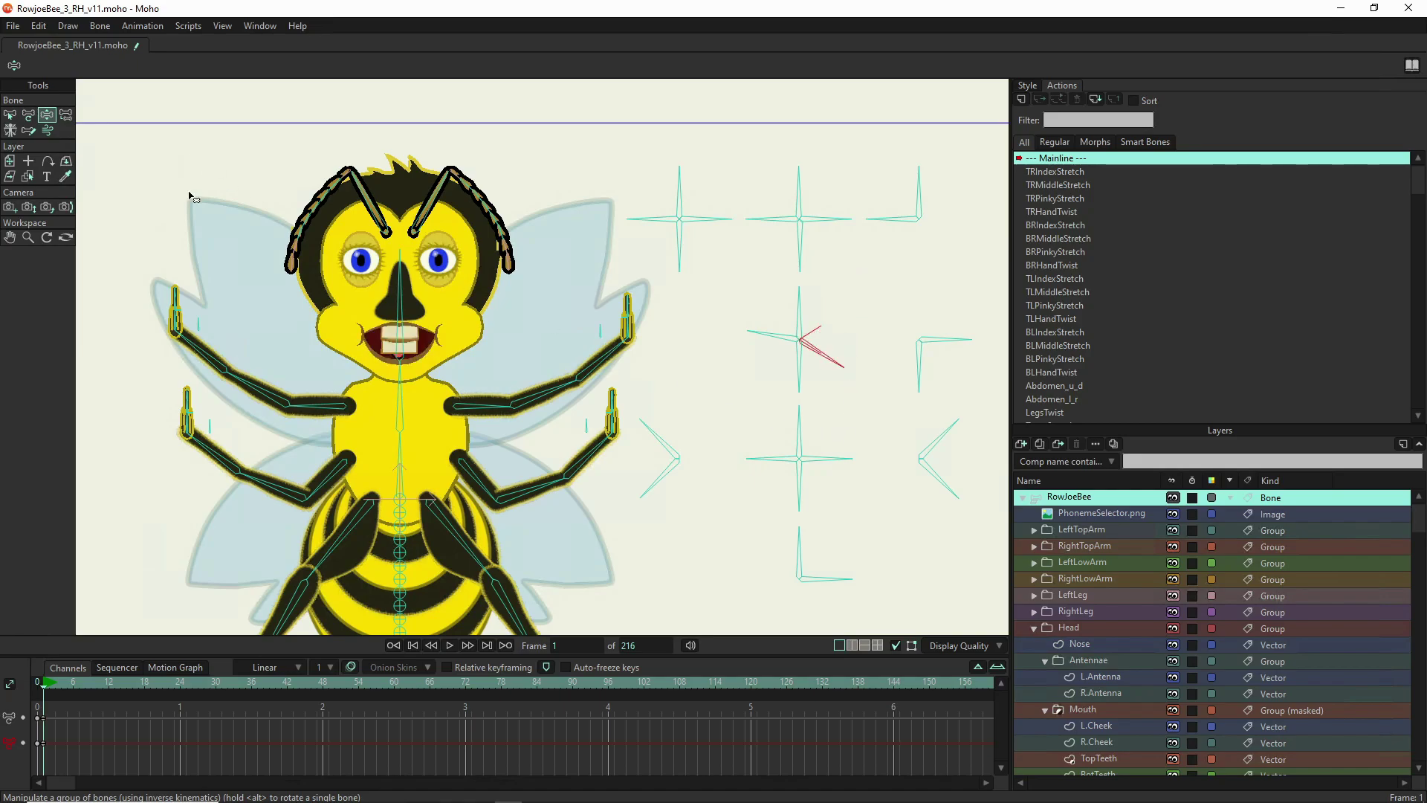
# - In the LipsOpen action, reverse the LipsOpen bone's rotation keys at frames 1 and 64, and return to the Mainline action
pyautogui.scroll(-2, 794, 343)
pyautogui.scroll(-2, 1144, 385)
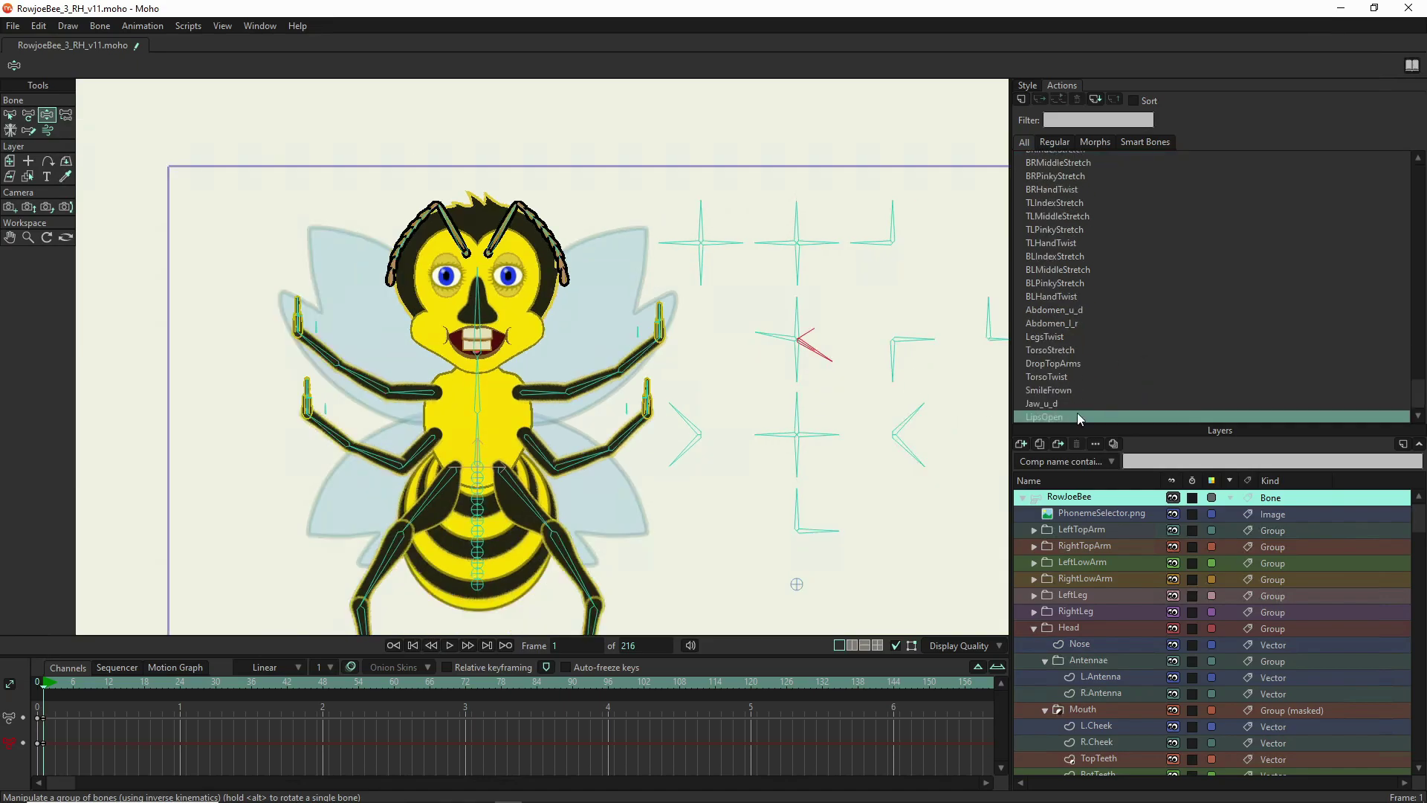
pyautogui.doubleClick(1060, 417)
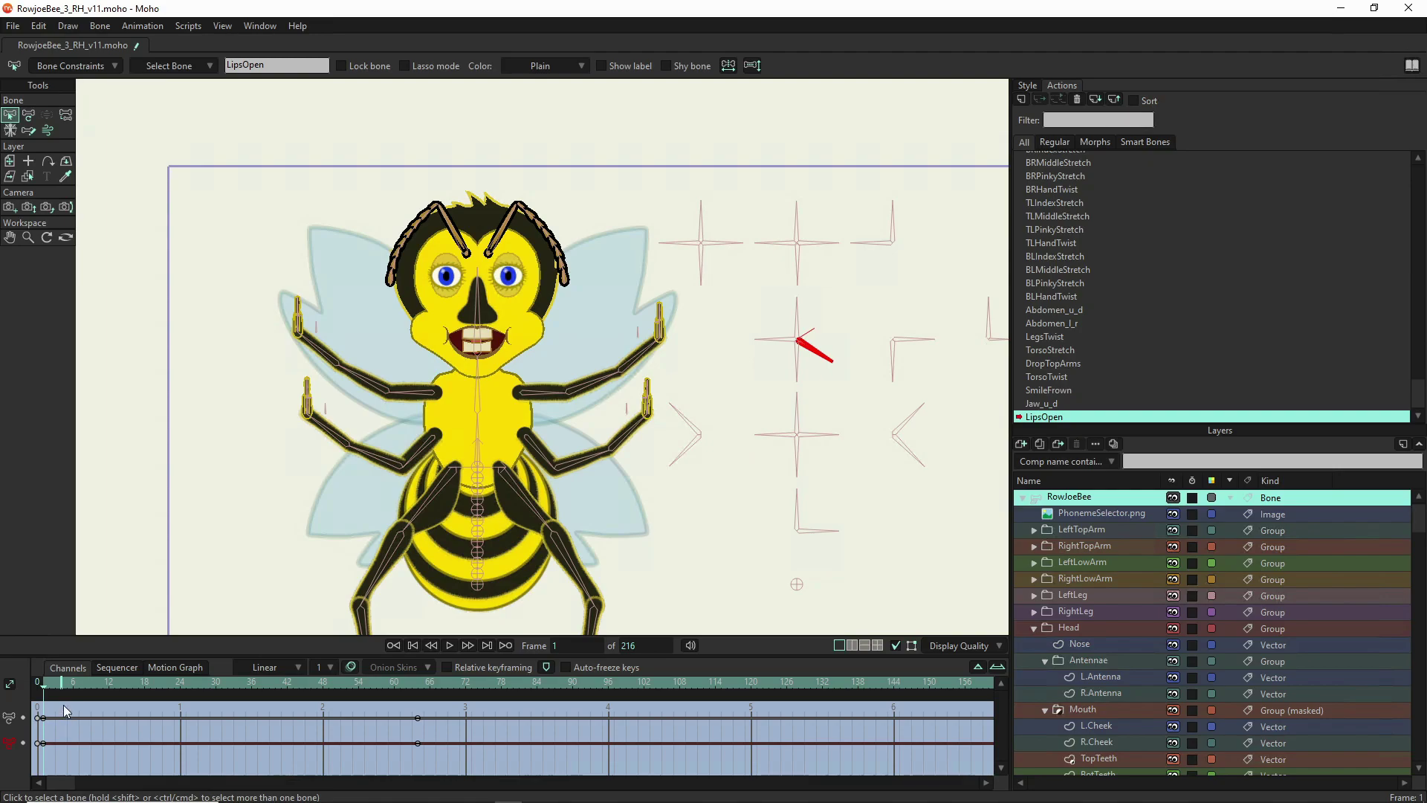
pyautogui.moveTo(47, 769)
pyautogui.mouseDown()
pyautogui.moveTo(476, 738)
pyautogui.moveTo(412, 761)
pyautogui.moveTo(87, 730)
pyautogui.moveTo(43, 745)
pyautogui.mouseUp()
pyautogui.moveTo(472, 753); pyautogui.dragTo(454, 694)
pyautogui.scroll(3, 1096, 159)
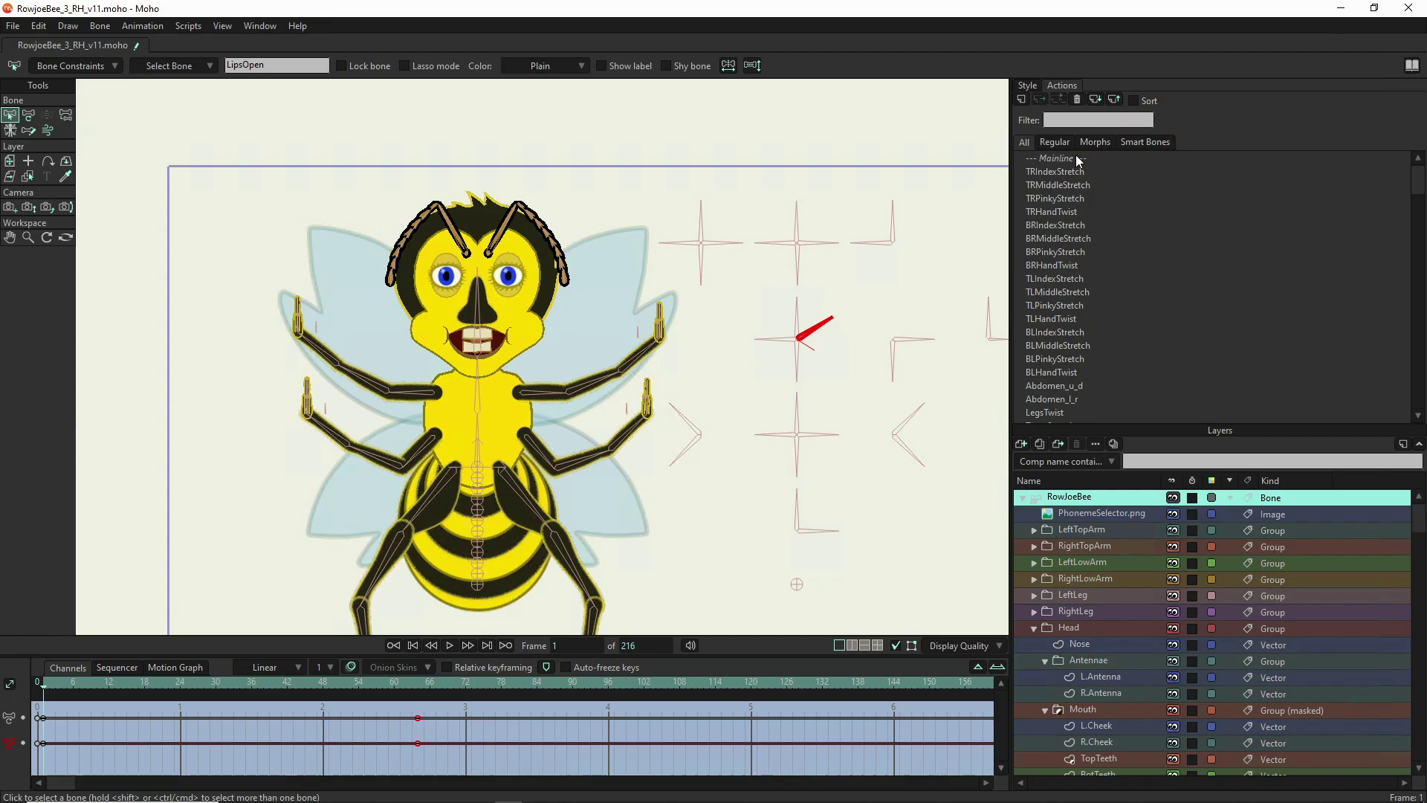
pyautogui.doubleClick(1078, 159)
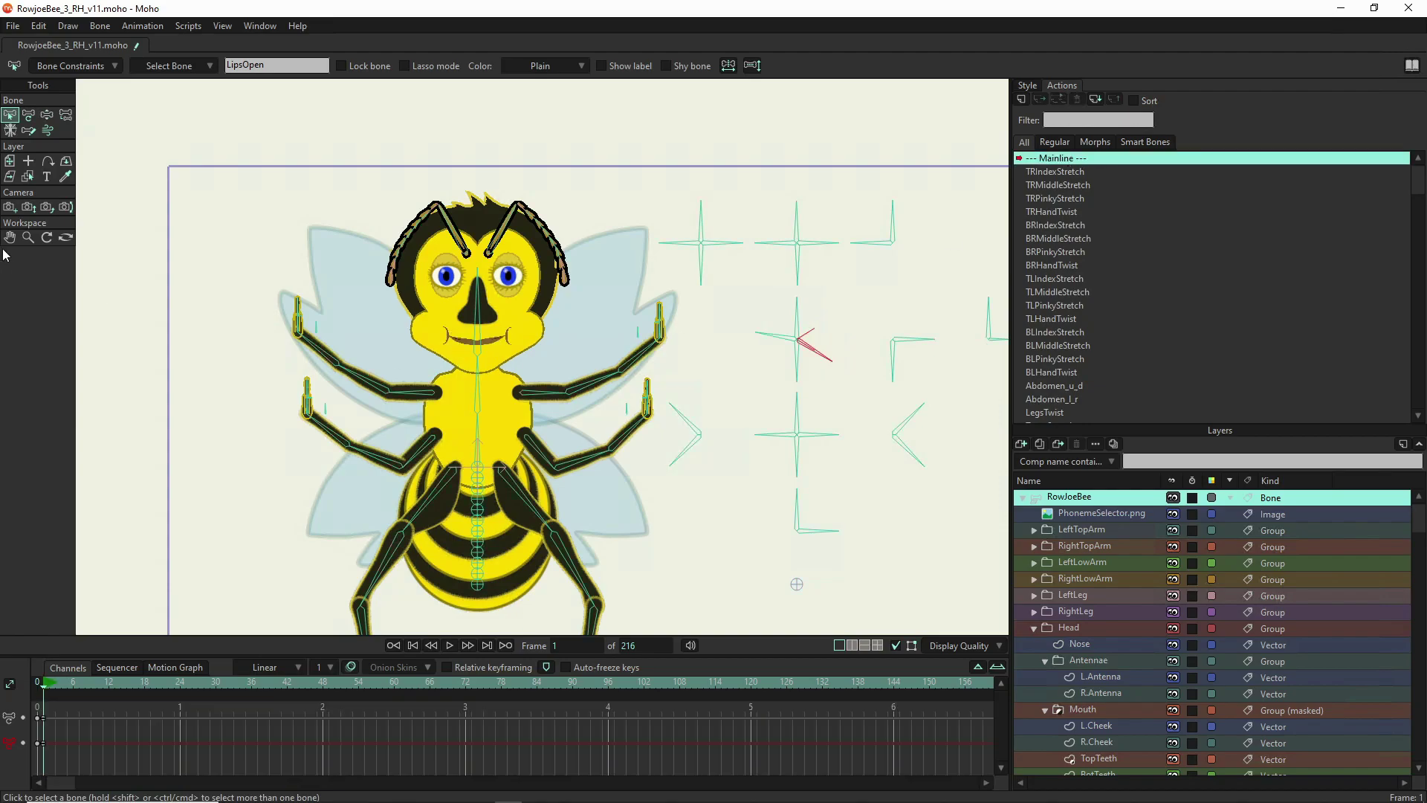
# - Test the reversed LipsOpen bone together with the jaw bone in Mainline to check the combined mouth shapes
pyautogui.click(48, 115)
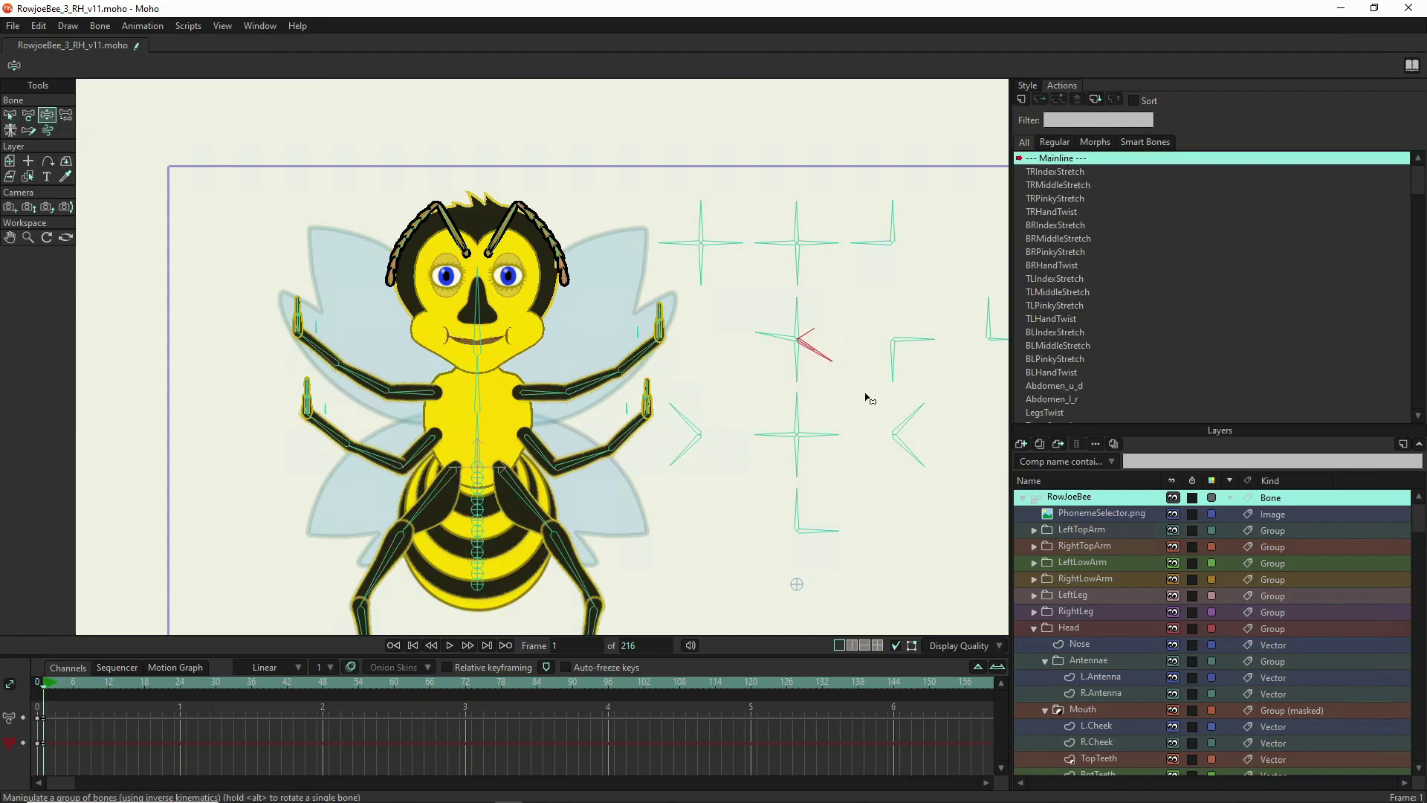
pyautogui.moveTo(812, 362); pyautogui.dragTo(765, 382)
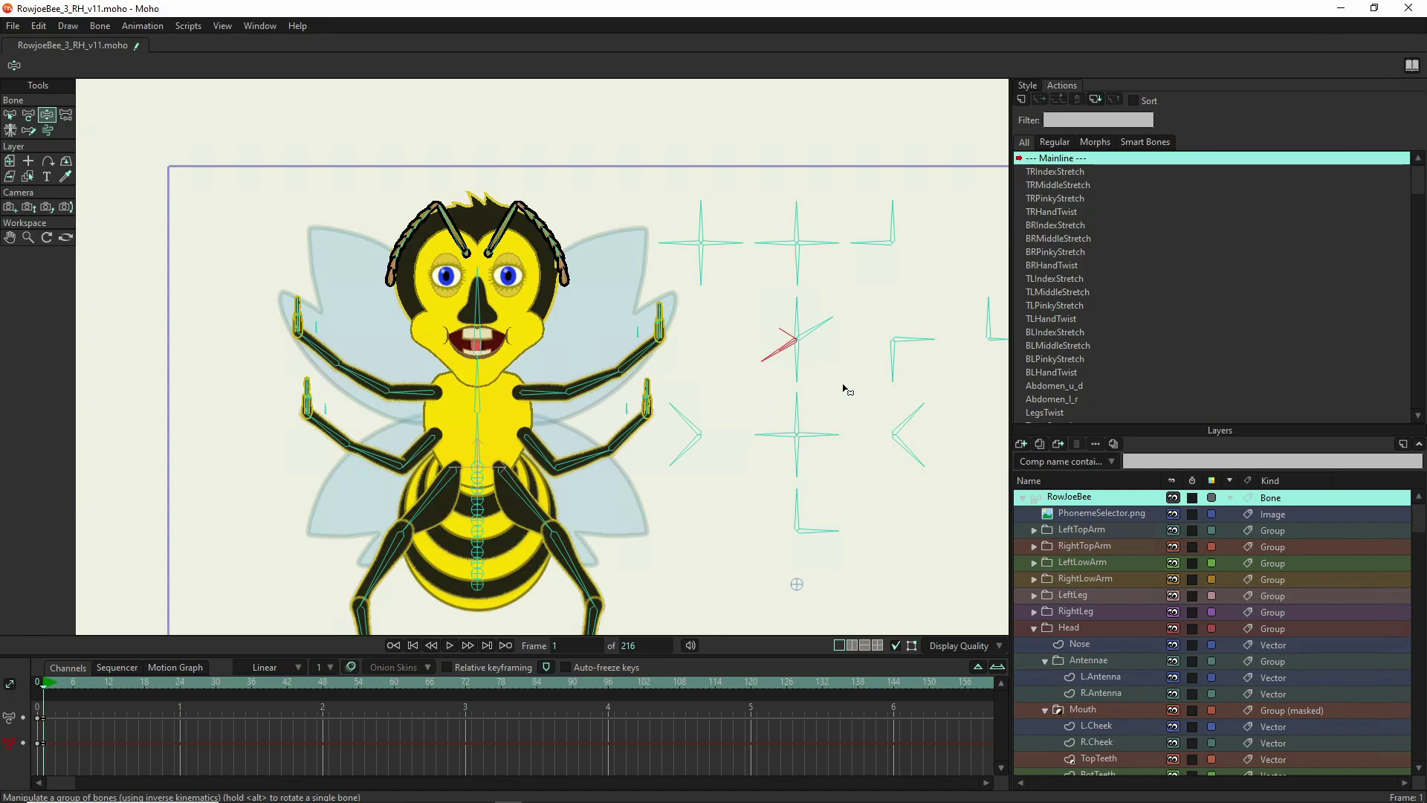
pyautogui.moveTo(848, 336); pyautogui.dragTo(840, 279)
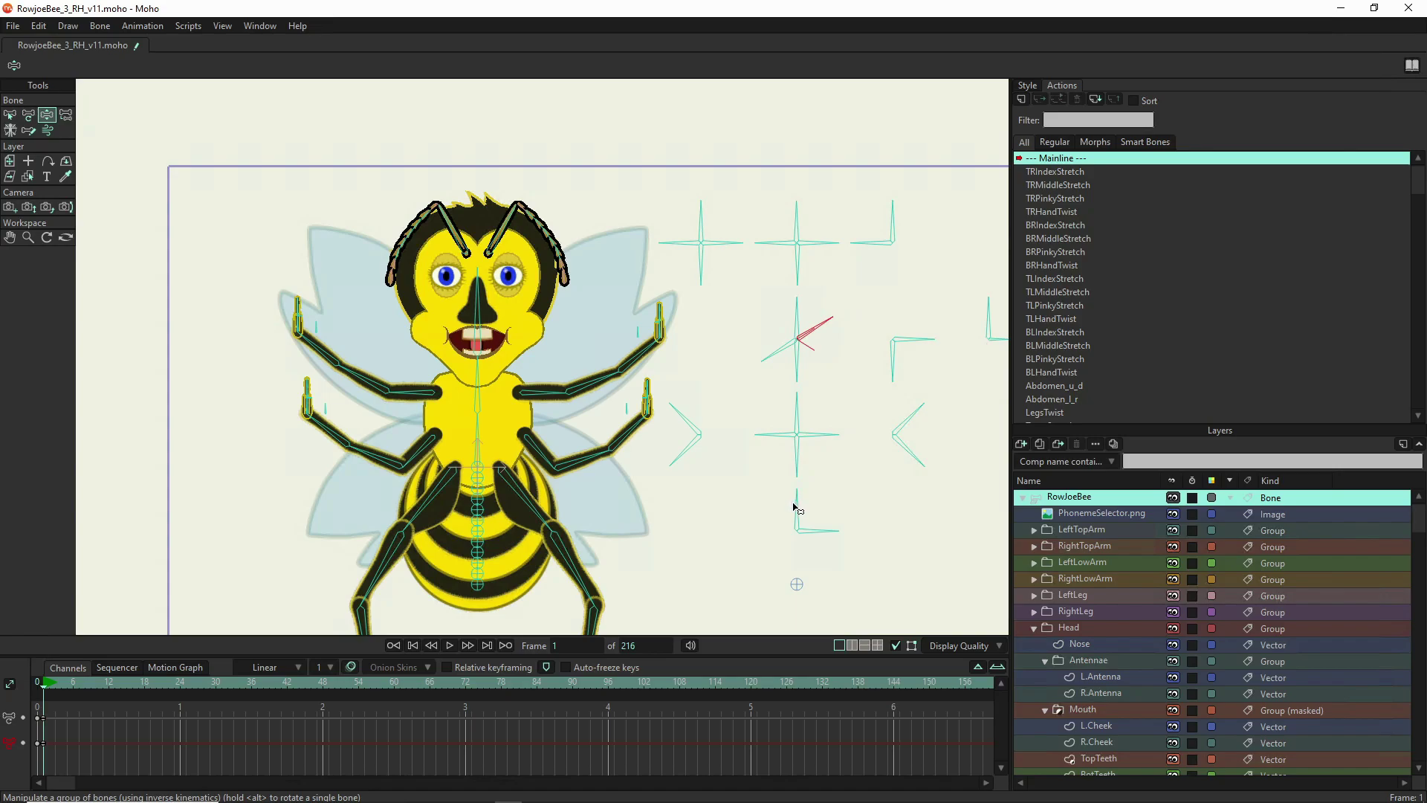
pyautogui.moveTo(768, 338); pyautogui.dragTo(757, 344)
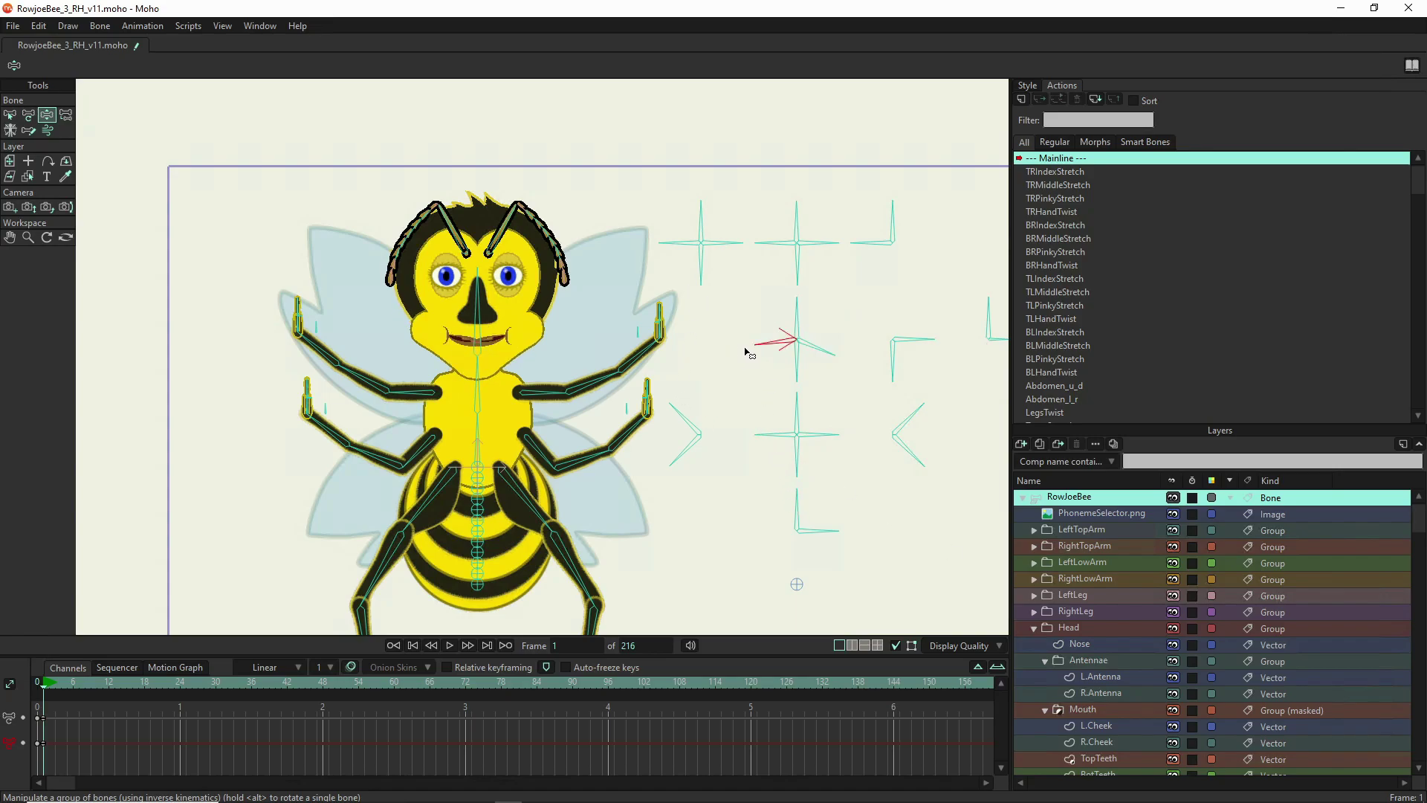
# - Select the LipsWidth bone and create a new action named LipsWidth for it from frame 0
pyautogui.moveTo(783, 325); pyautogui.dragTo(797, 304)
pyautogui.click(9, 116)
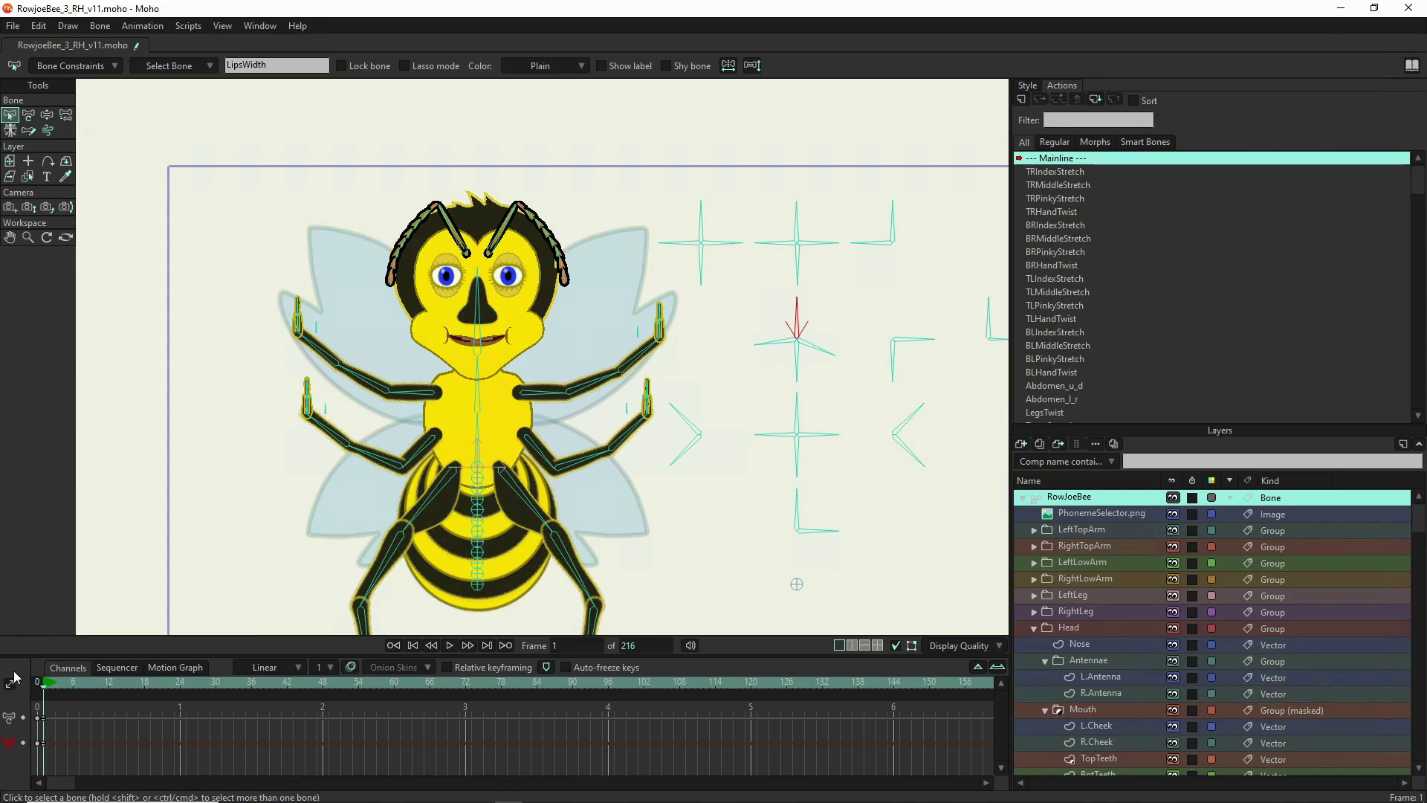
pyautogui.click(39, 691)
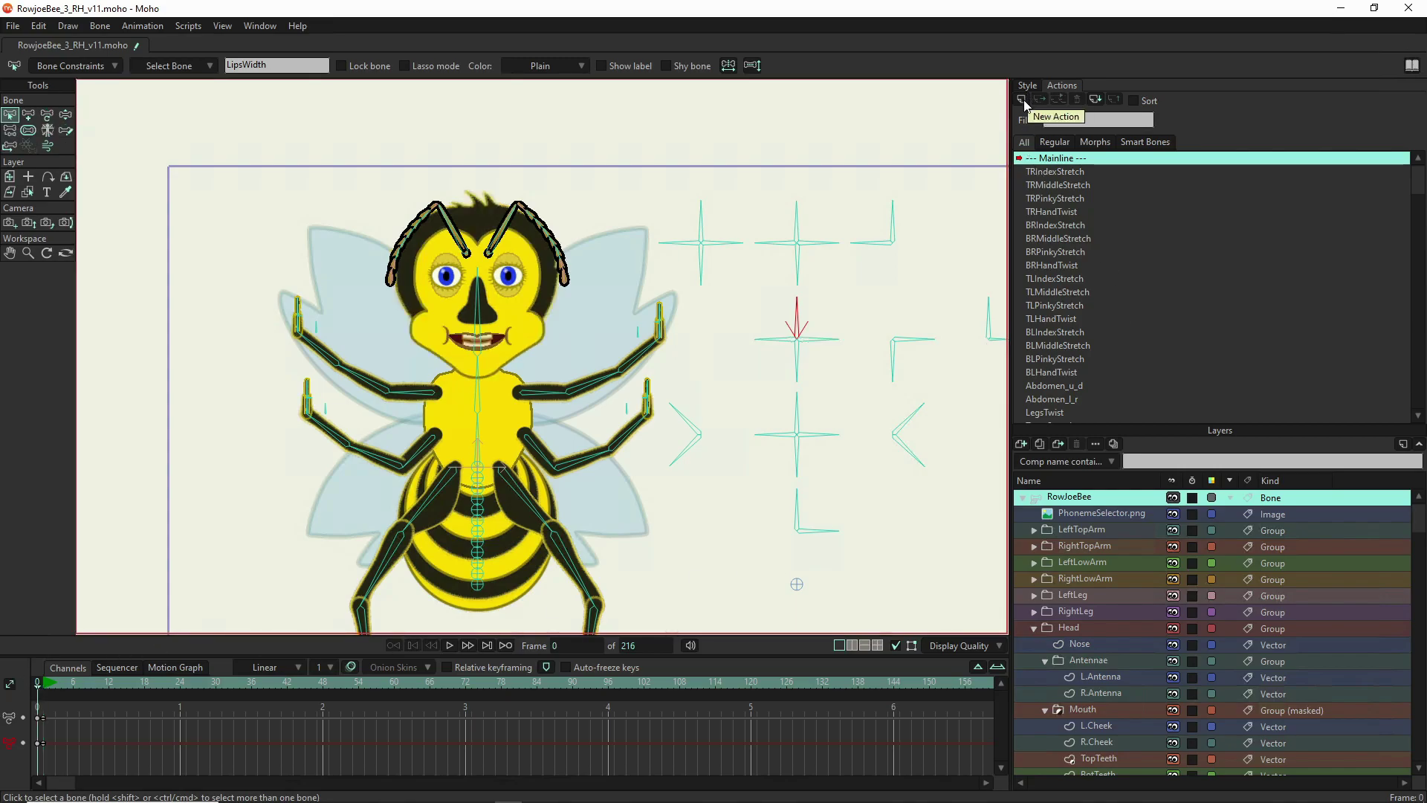
pyautogui.click(1023, 99)
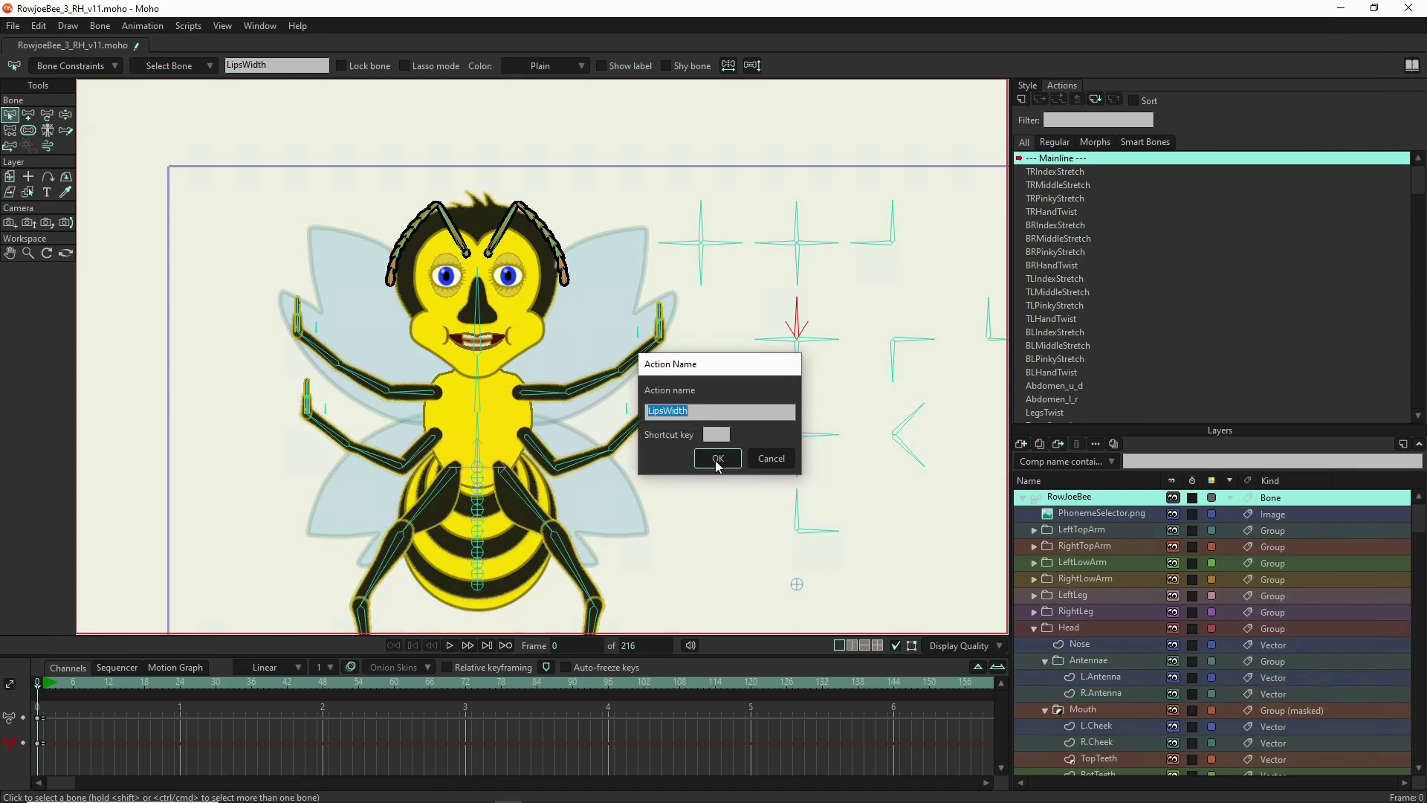
pyautogui.click(718, 460)
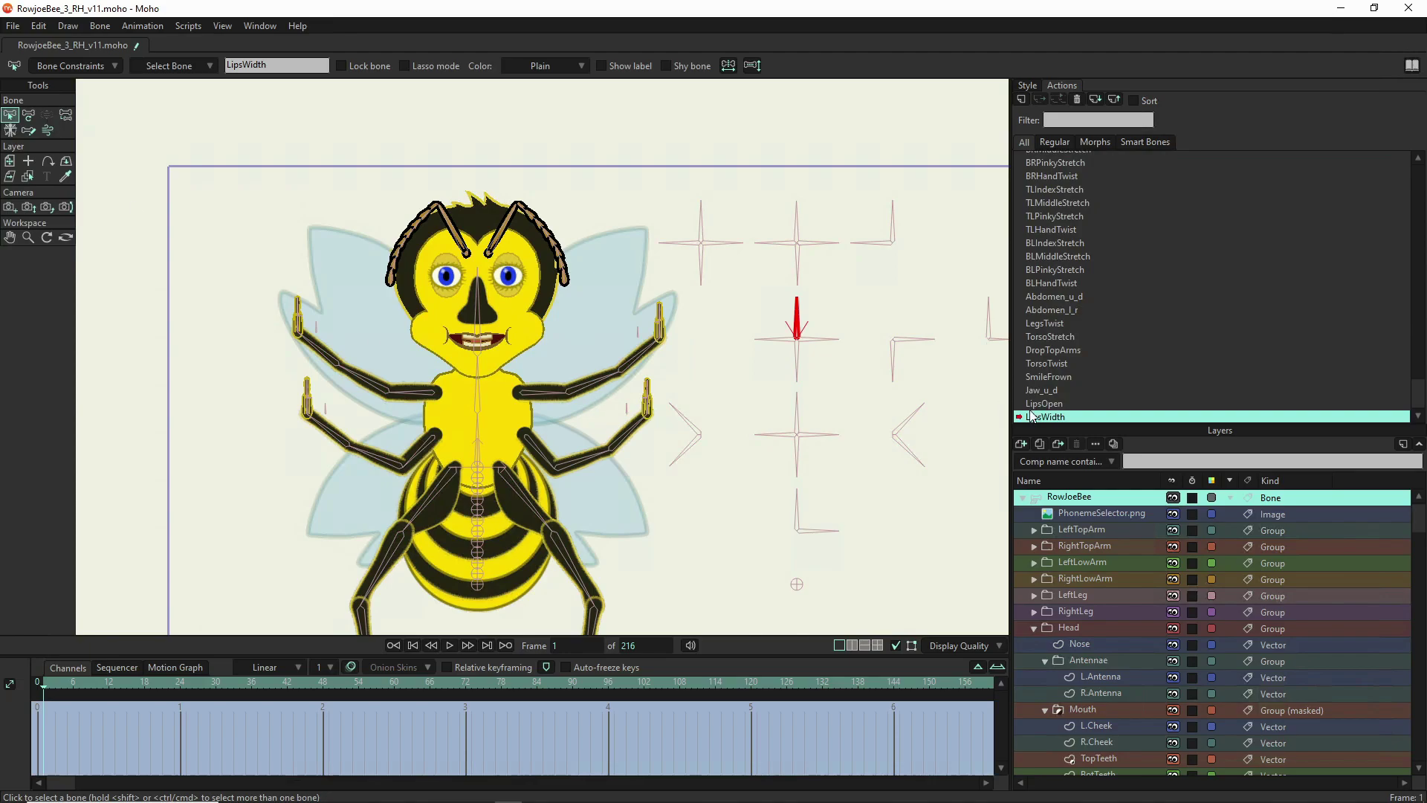
# - In the LipsWidth action, rotate the LipsWidth bone to 122 degrees at frame 1 and 58 degrees at frame 64
pyautogui.moveTo(803, 318); pyautogui.dragTo(760, 326)
pyautogui.click(28, 114)
pyautogui.moveTo(793, 318); pyautogui.dragTo(745, 336)
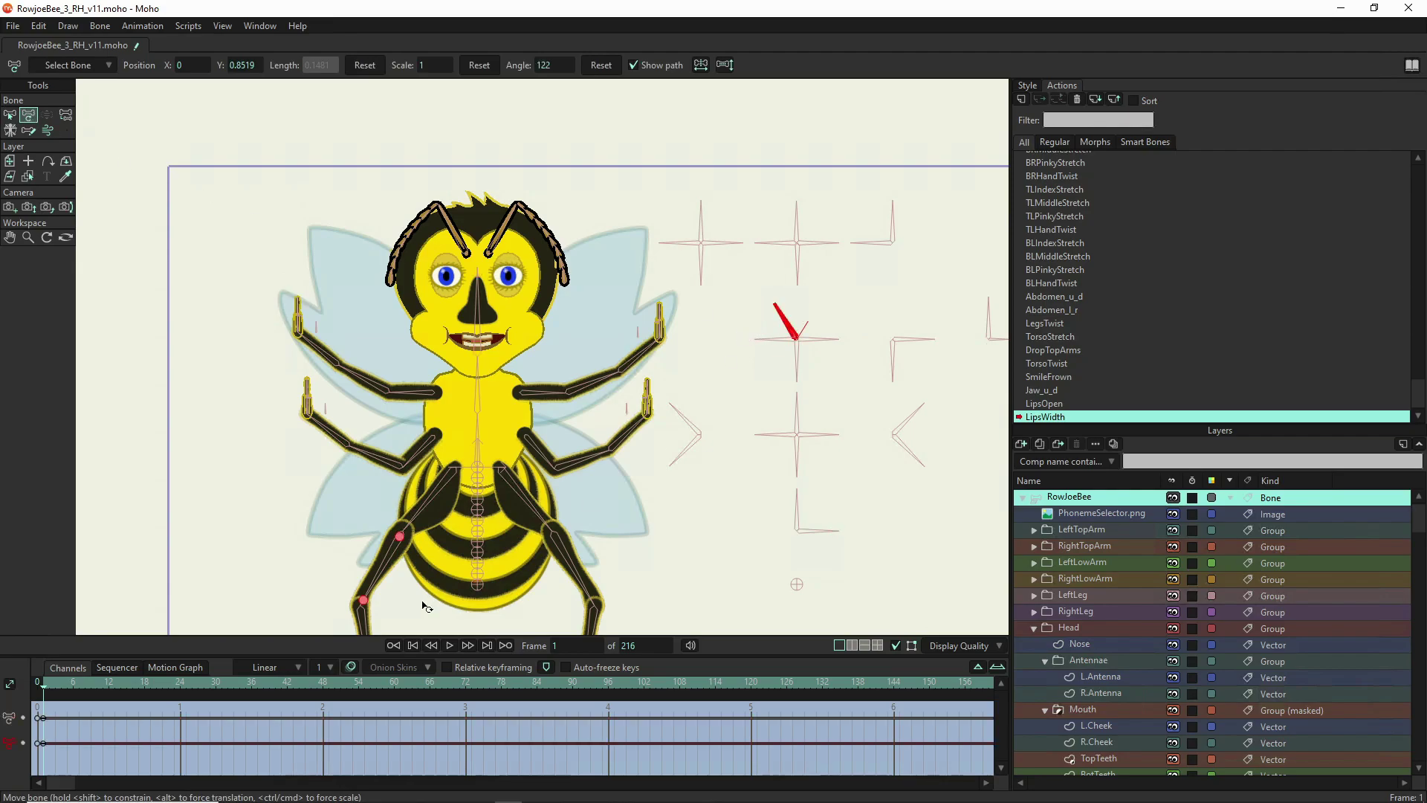
pyautogui.click(420, 681)
pyautogui.moveTo(782, 316); pyautogui.dragTo(845, 349)
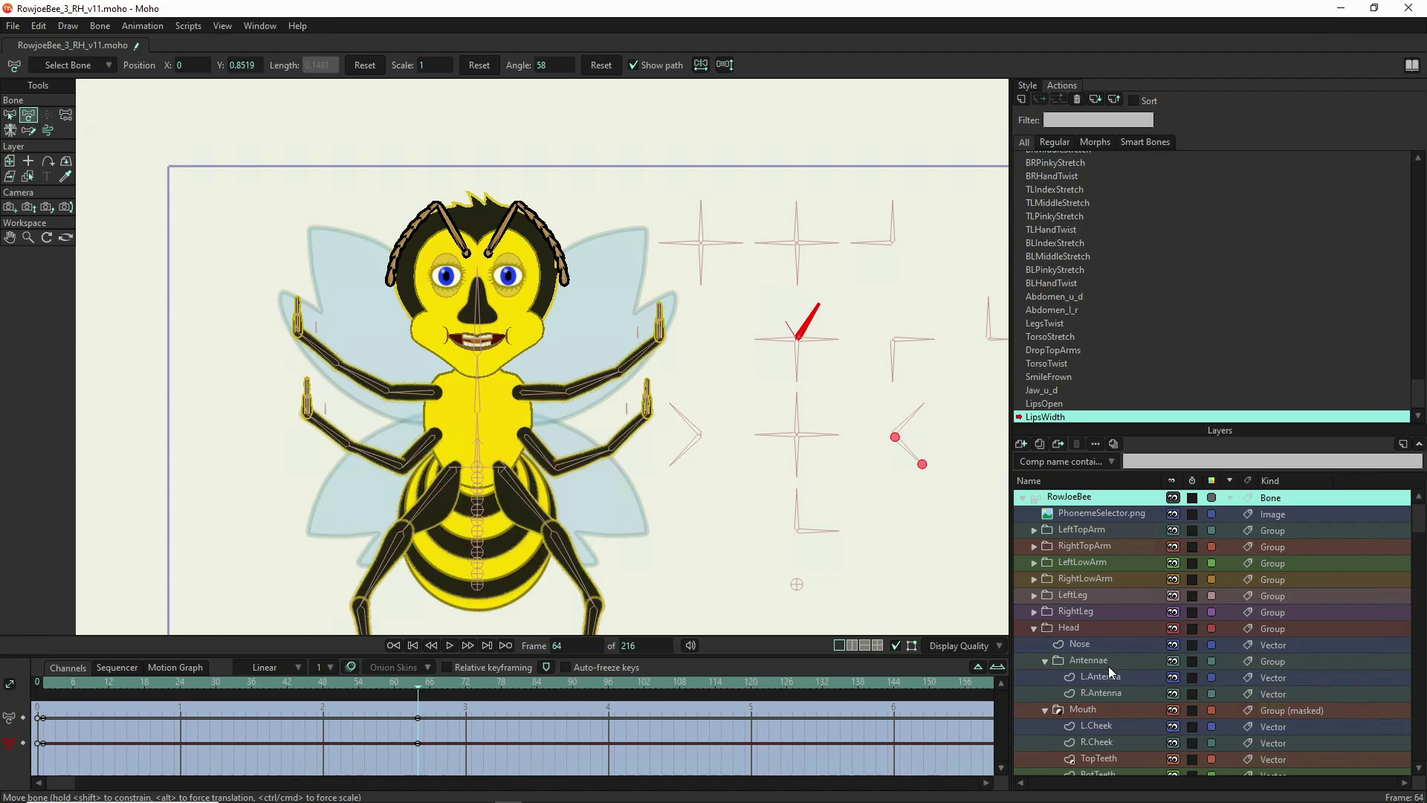
# - At frame 64, scale both mouth corner points of the Lips layer horizontally outward for the wide lips pose
pyautogui.scroll(-3, 1094, 666)
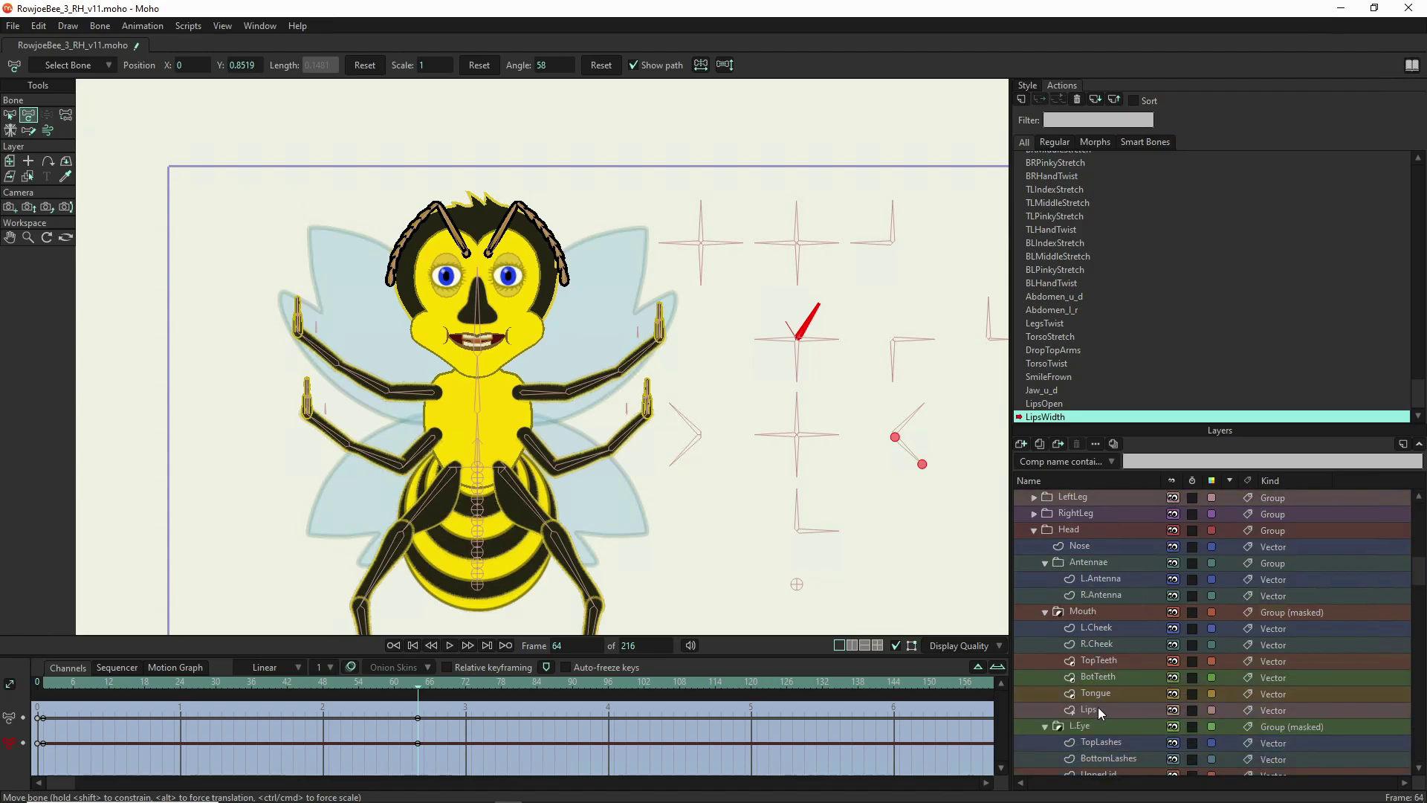
pyautogui.click(1099, 707)
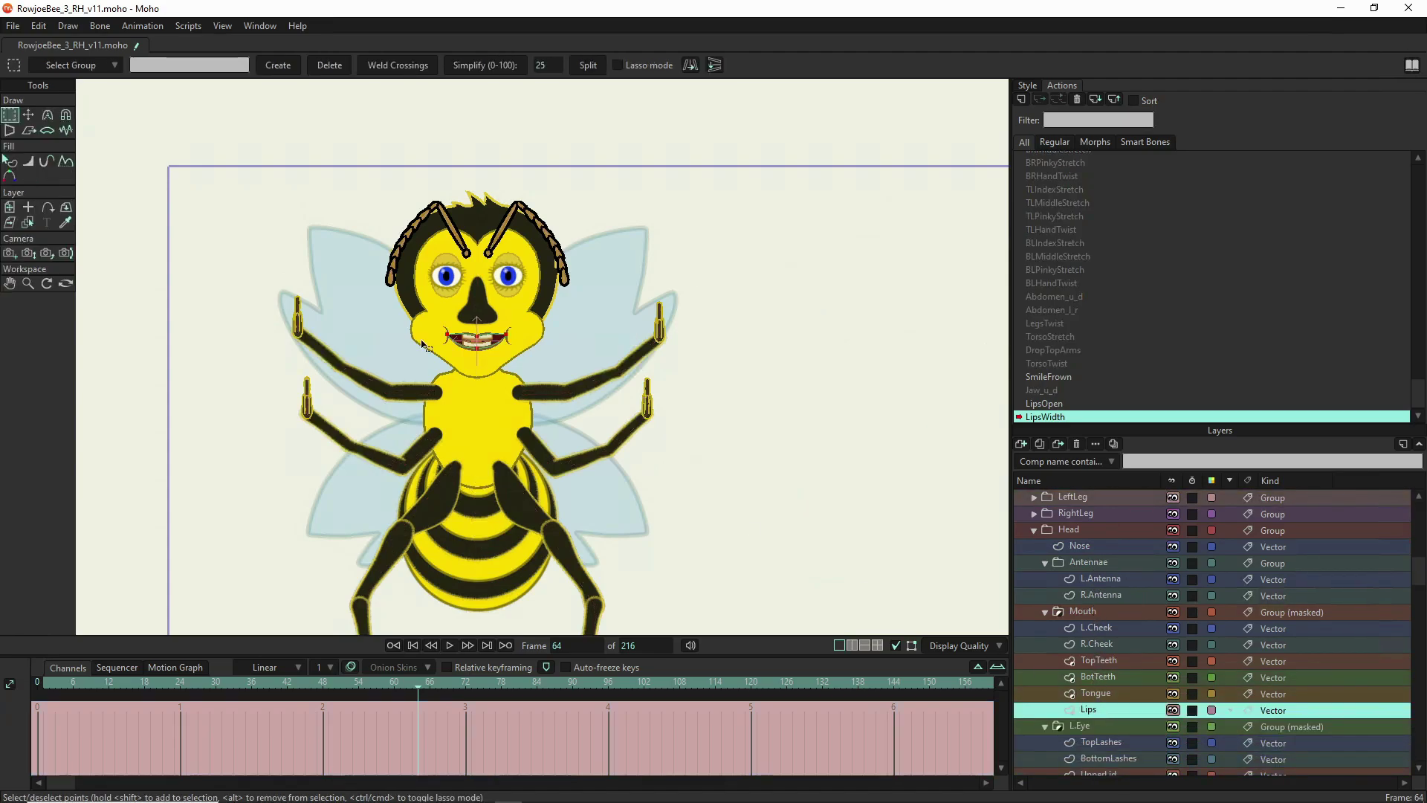
pyautogui.moveTo(431, 327); pyautogui.dragTo(460, 353)
pyautogui.scroll(5, 467, 348)
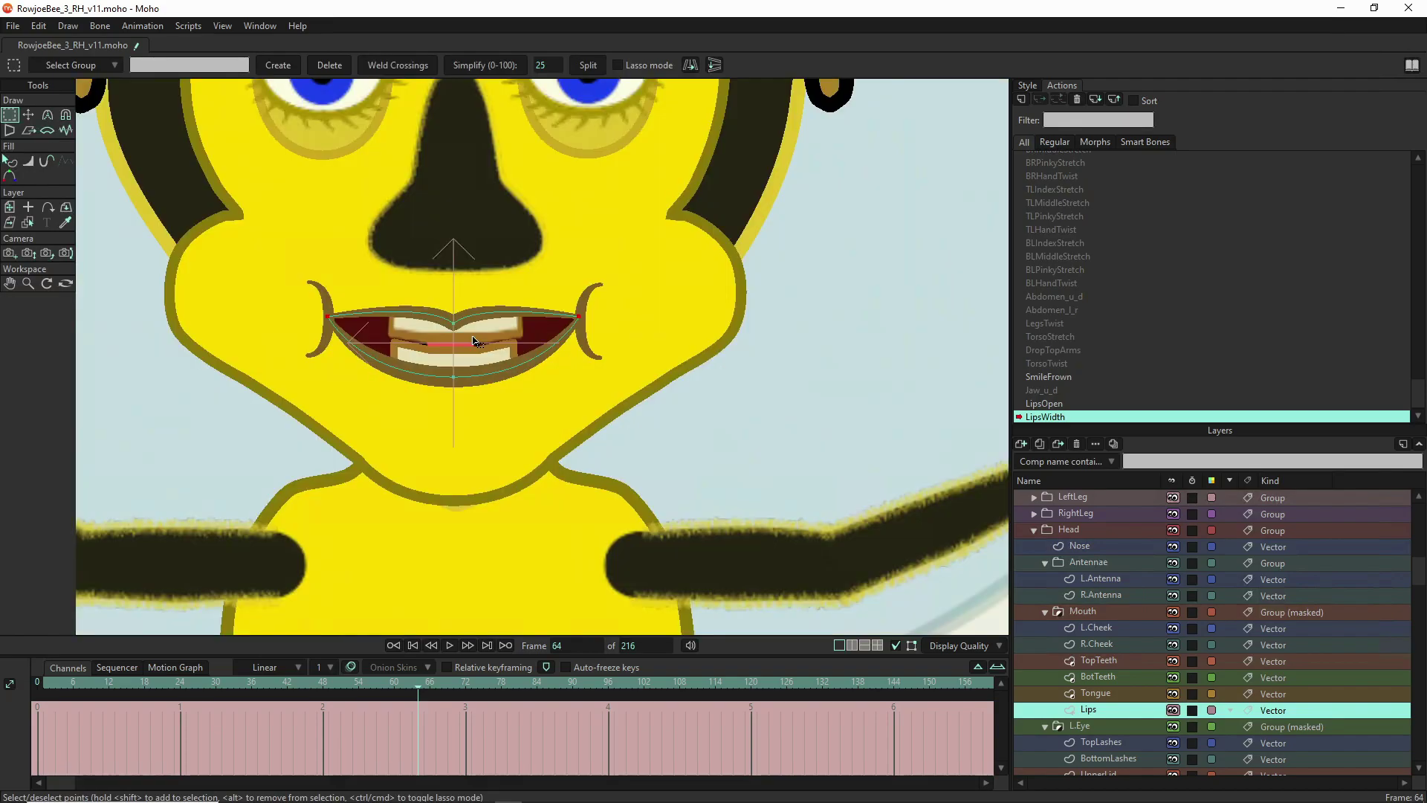
pyautogui.press('t')
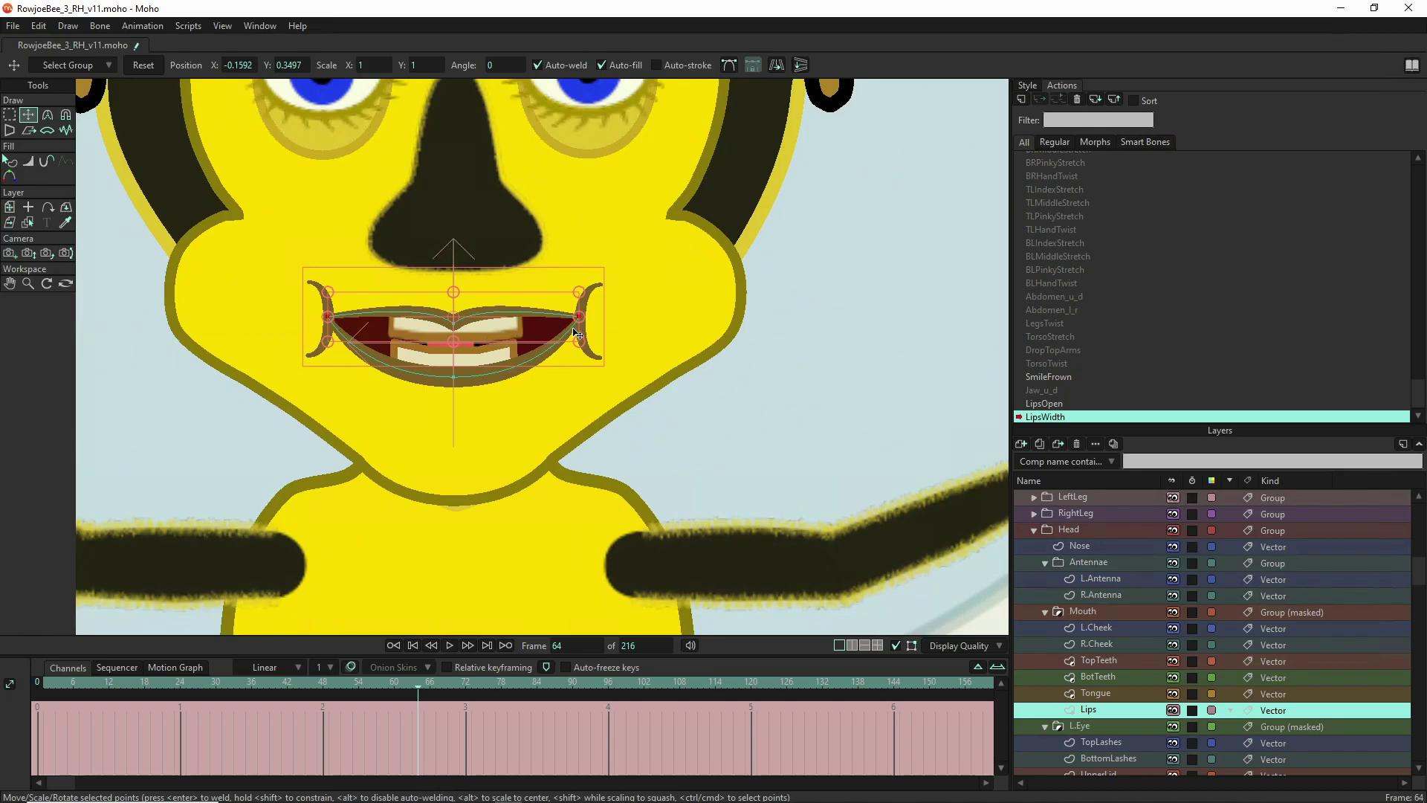
pyautogui.moveTo(581, 323); pyautogui.dragTo(633, 344)
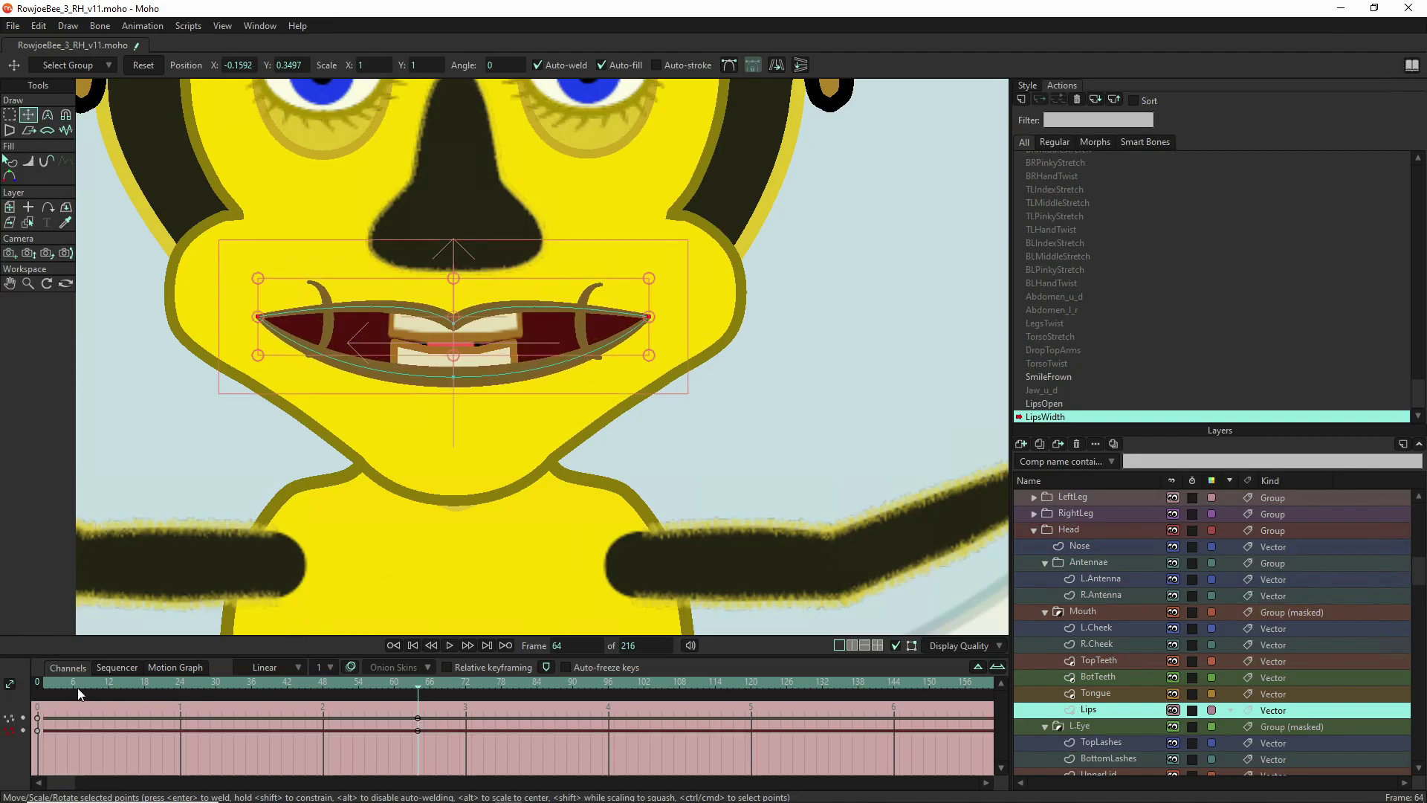
# - At frame 1, scale the mouth corners inward for the narrow lips pose and move the R.Cheek and L.Cheek lines in beside them
pyautogui.click(44, 681)
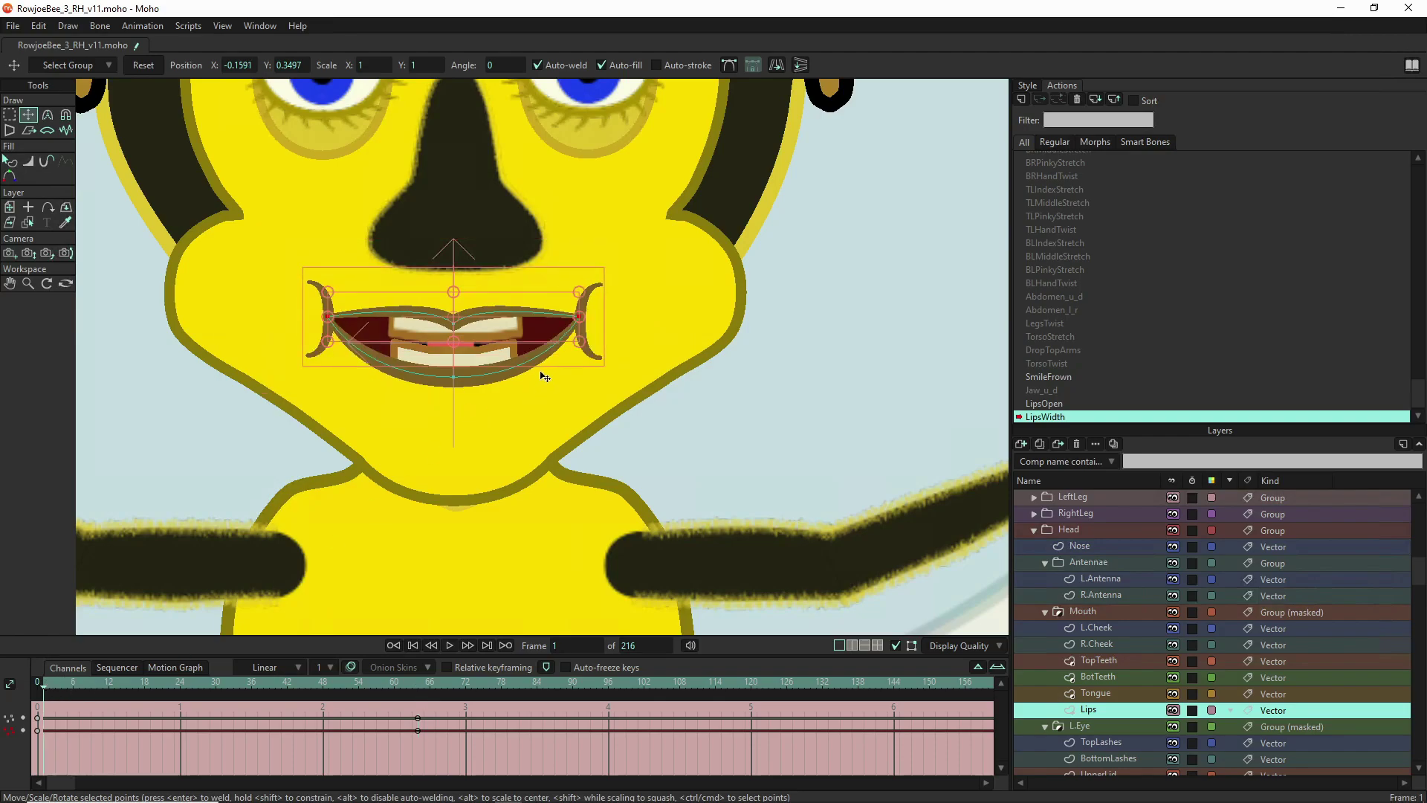
pyautogui.moveTo(583, 322); pyautogui.dragTo(493, 335)
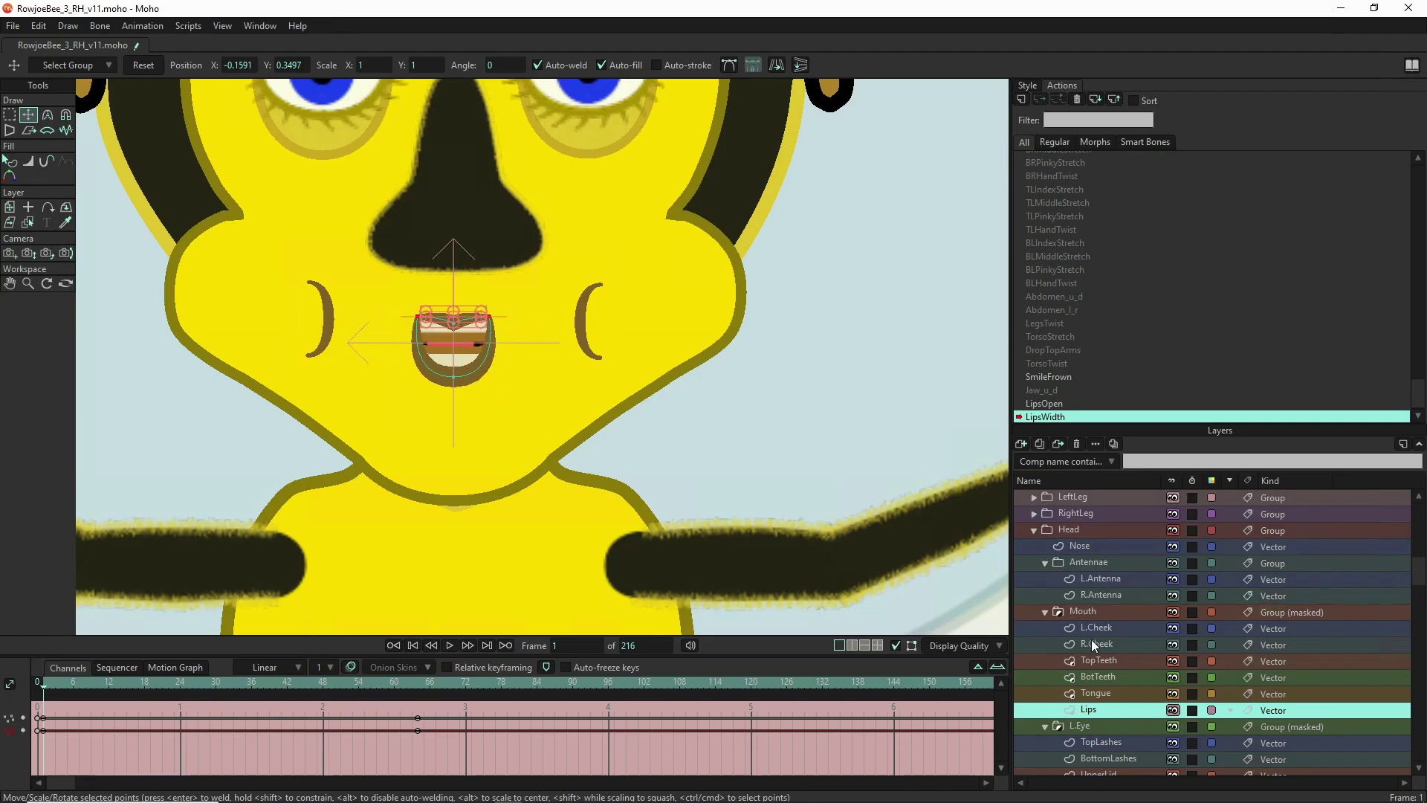
pyautogui.click(1113, 642)
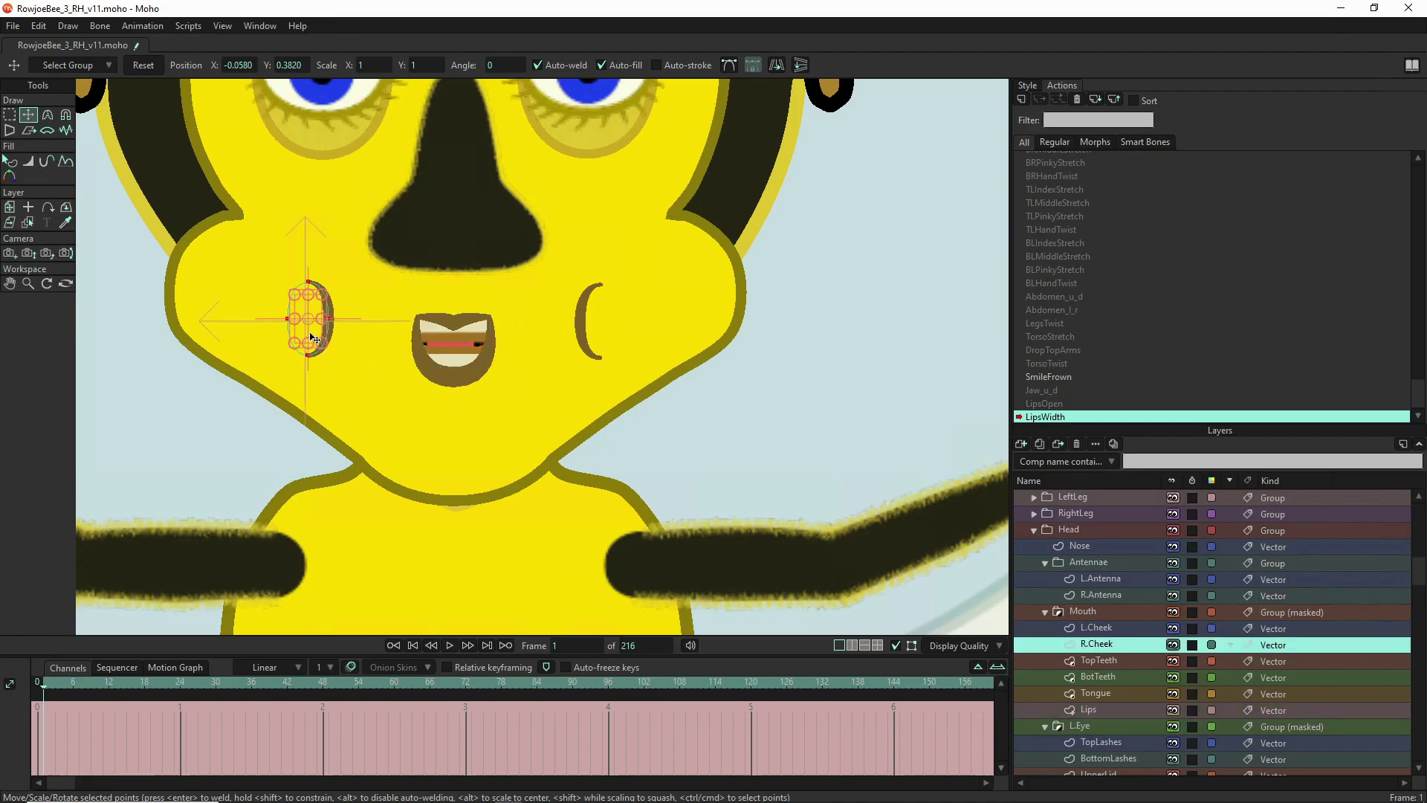
pyautogui.moveTo(315, 338); pyautogui.dragTo(396, 339)
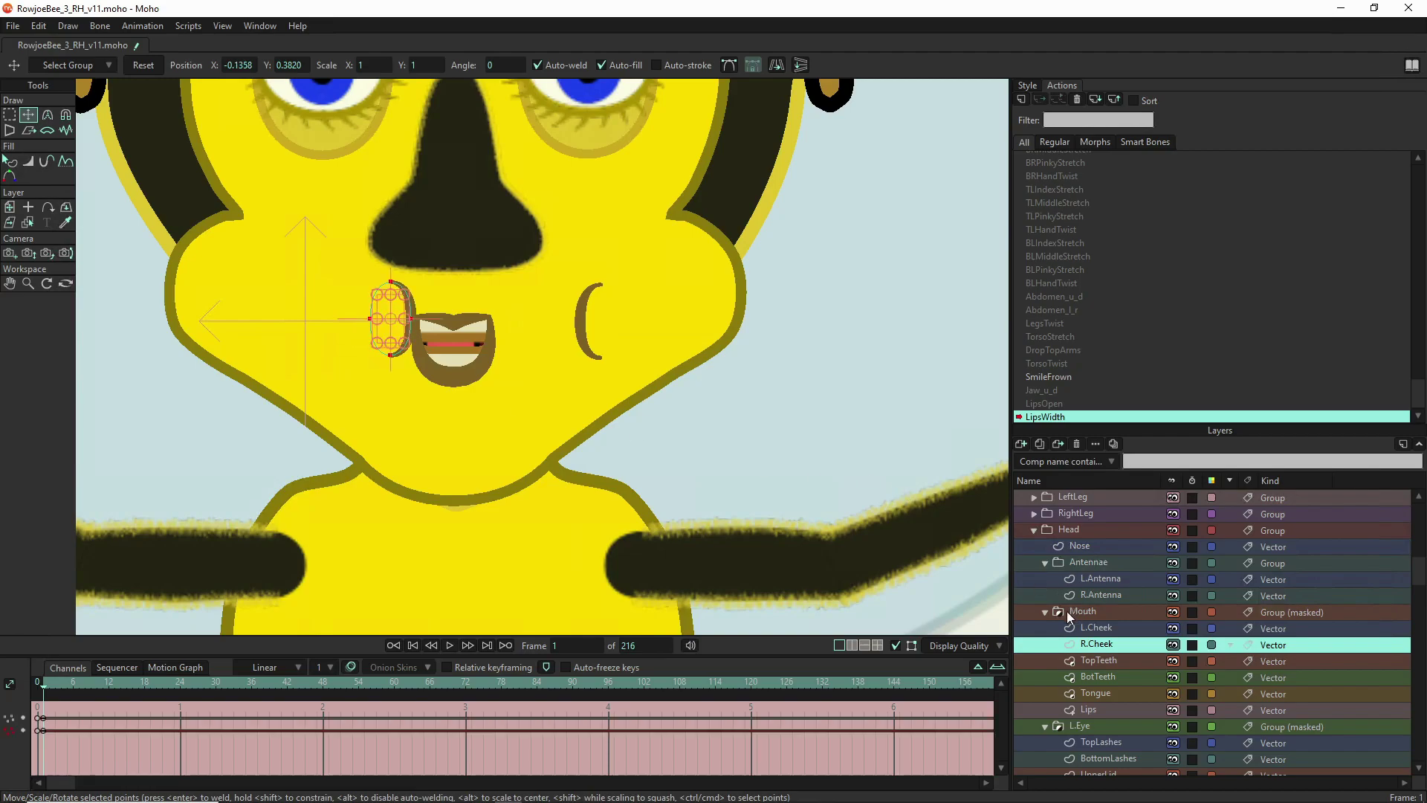
pyautogui.click(1118, 631)
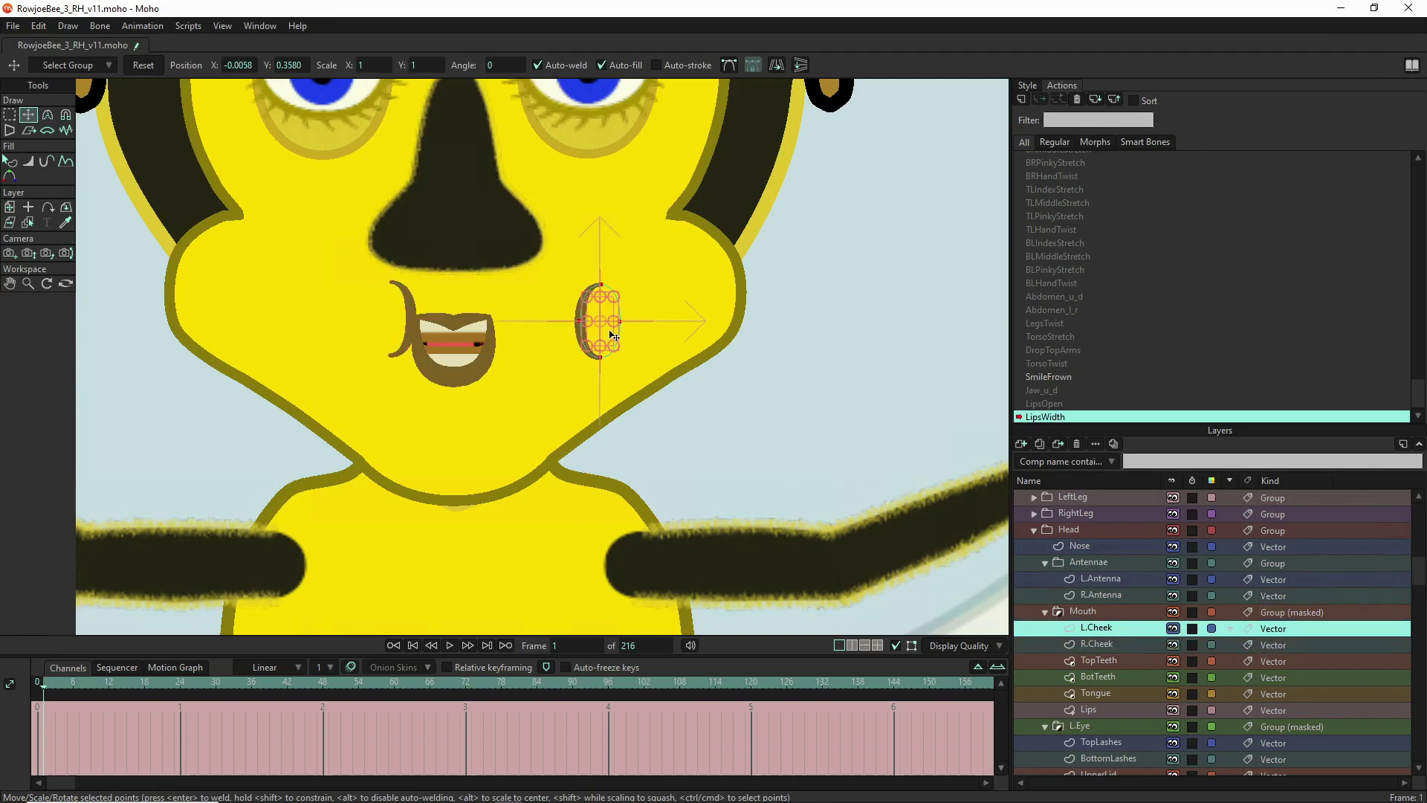
pyautogui.moveTo(614, 336); pyautogui.dragTo(511, 344)
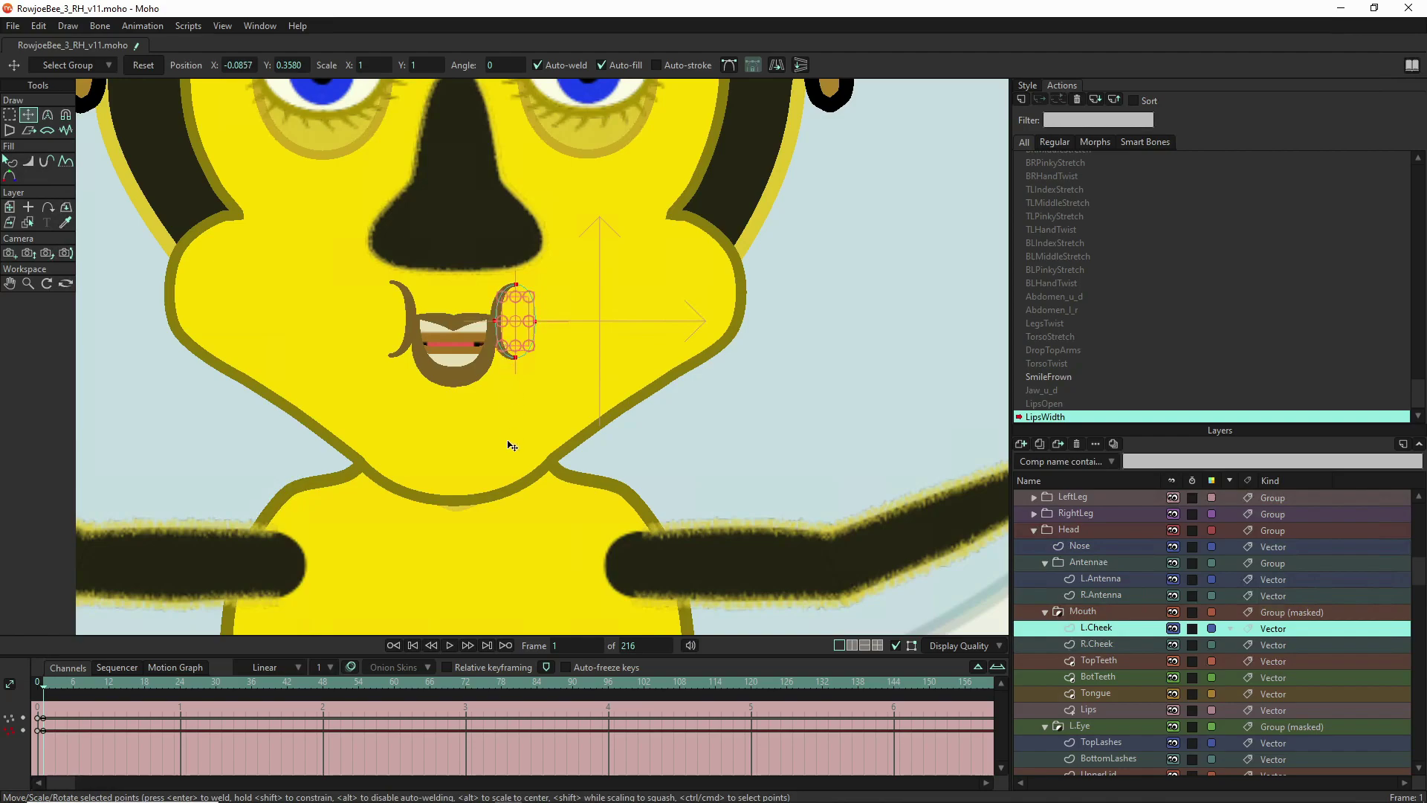
# - At frame 64, move the L.Cheek and R.Cheek lines outward to the corners of the widened mouth
pyautogui.click(420, 685)
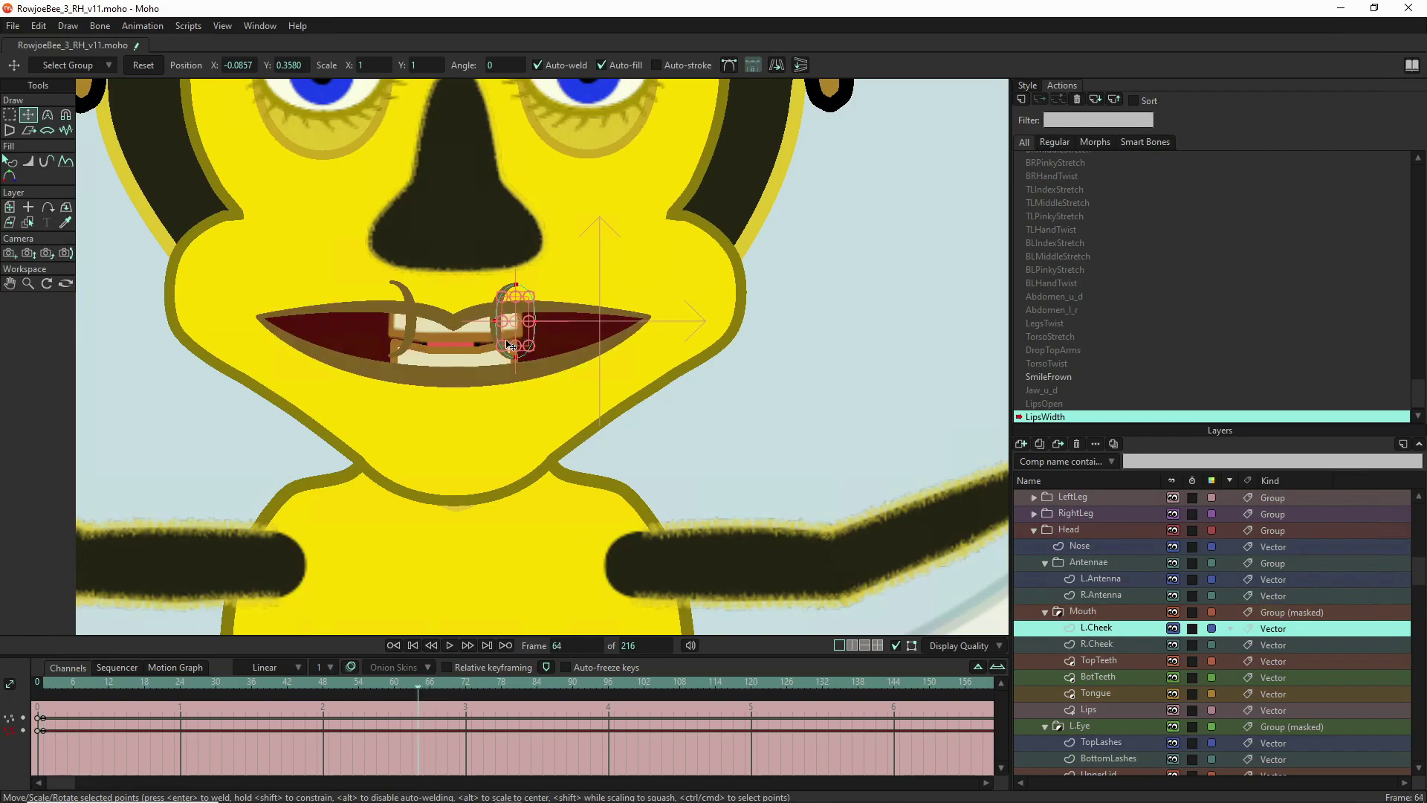
pyautogui.moveTo(508, 339); pyautogui.dragTo(667, 342)
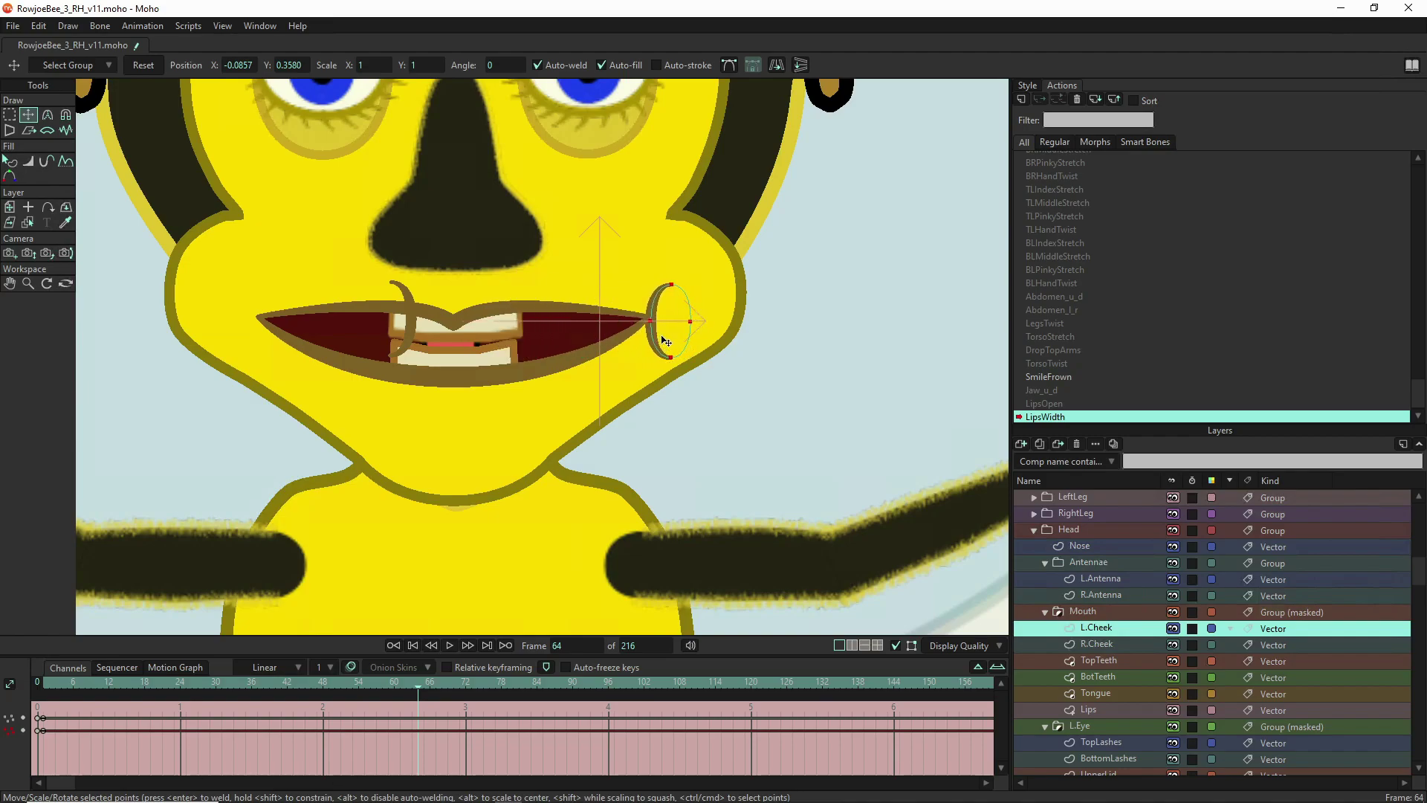
pyautogui.click(1141, 643)
pyautogui.moveTo(405, 337); pyautogui.dragTo(250, 344)
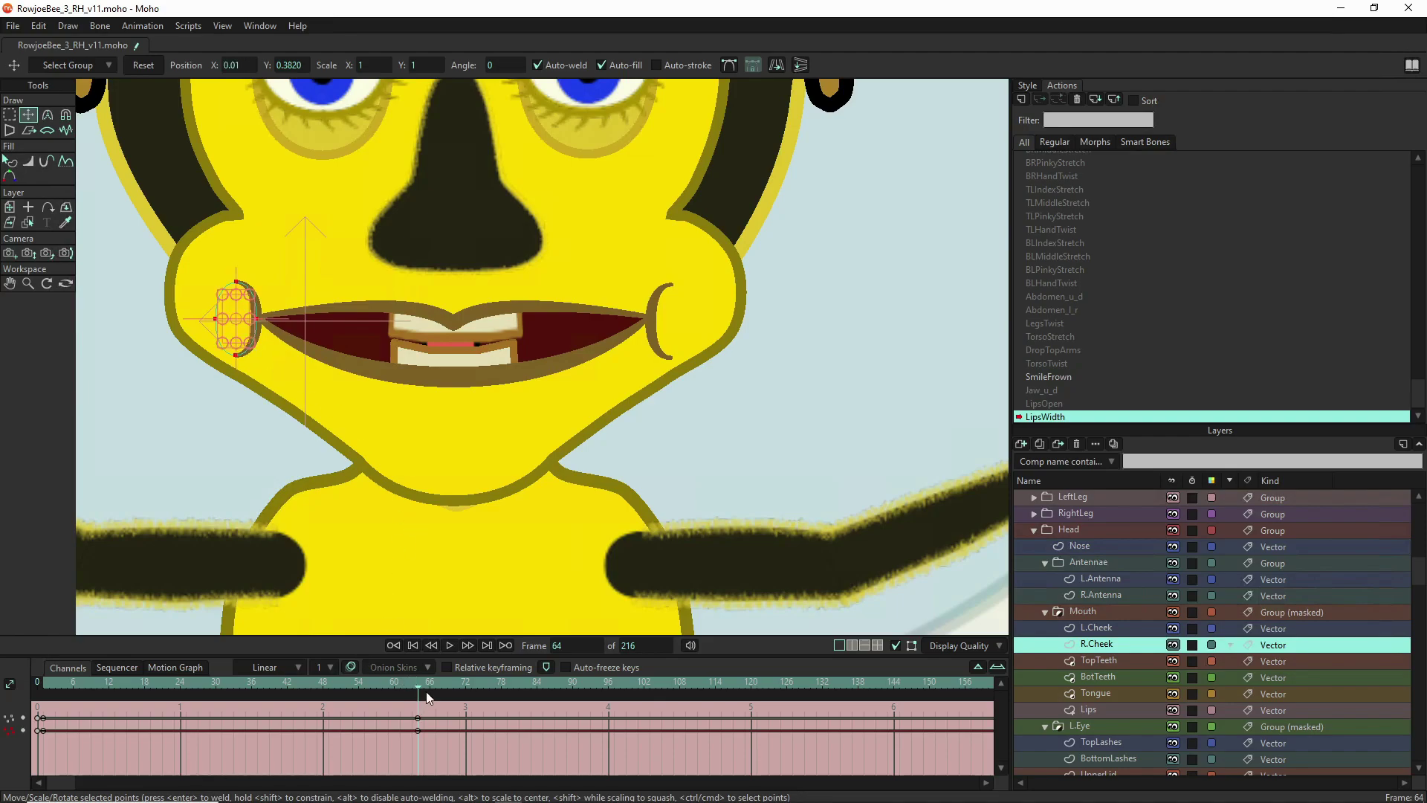
# - At frame 32, reset the positions of the points on the R.Cheek and L.Cheek layers
pyautogui.moveTo(419, 684); pyautogui.dragTo(230, 686)
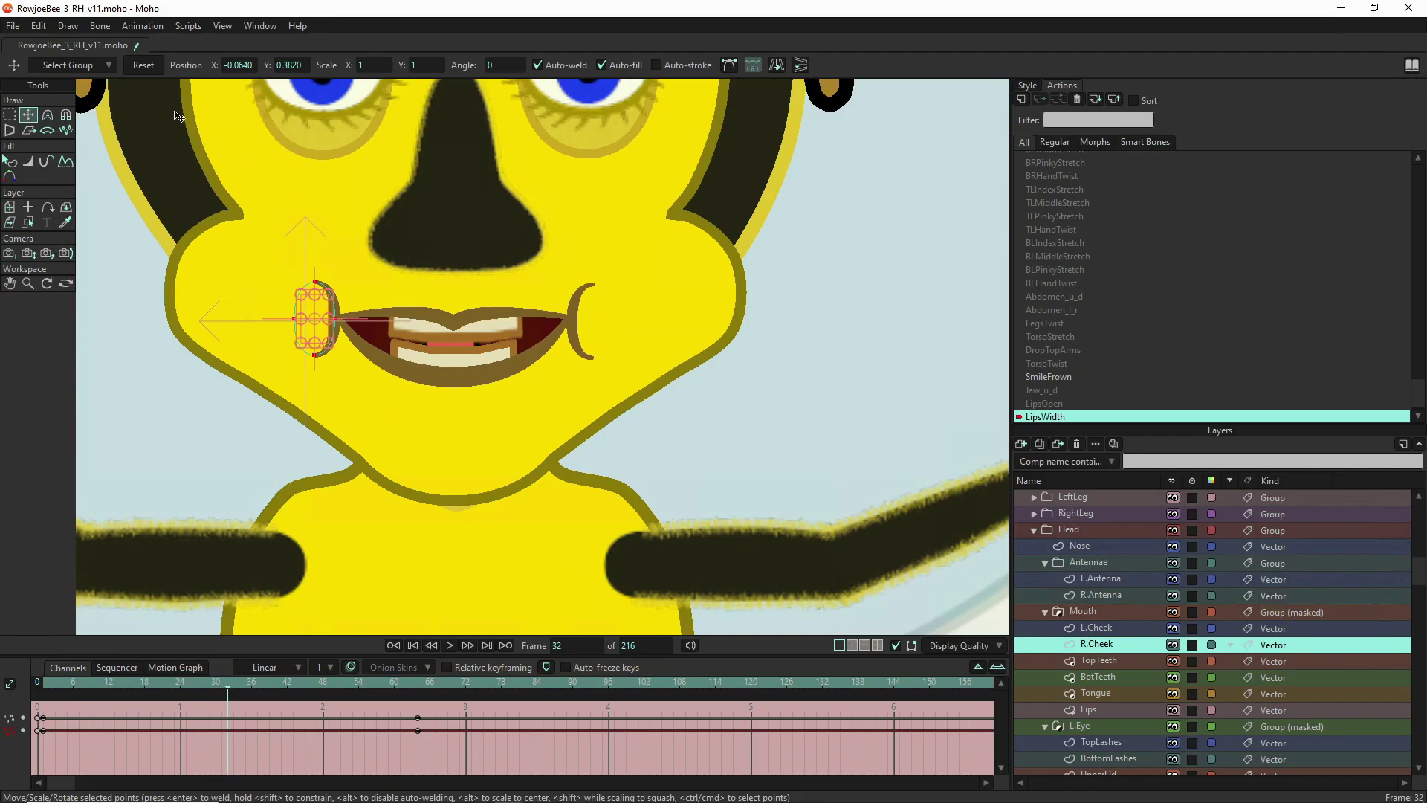
pyautogui.click(136, 65)
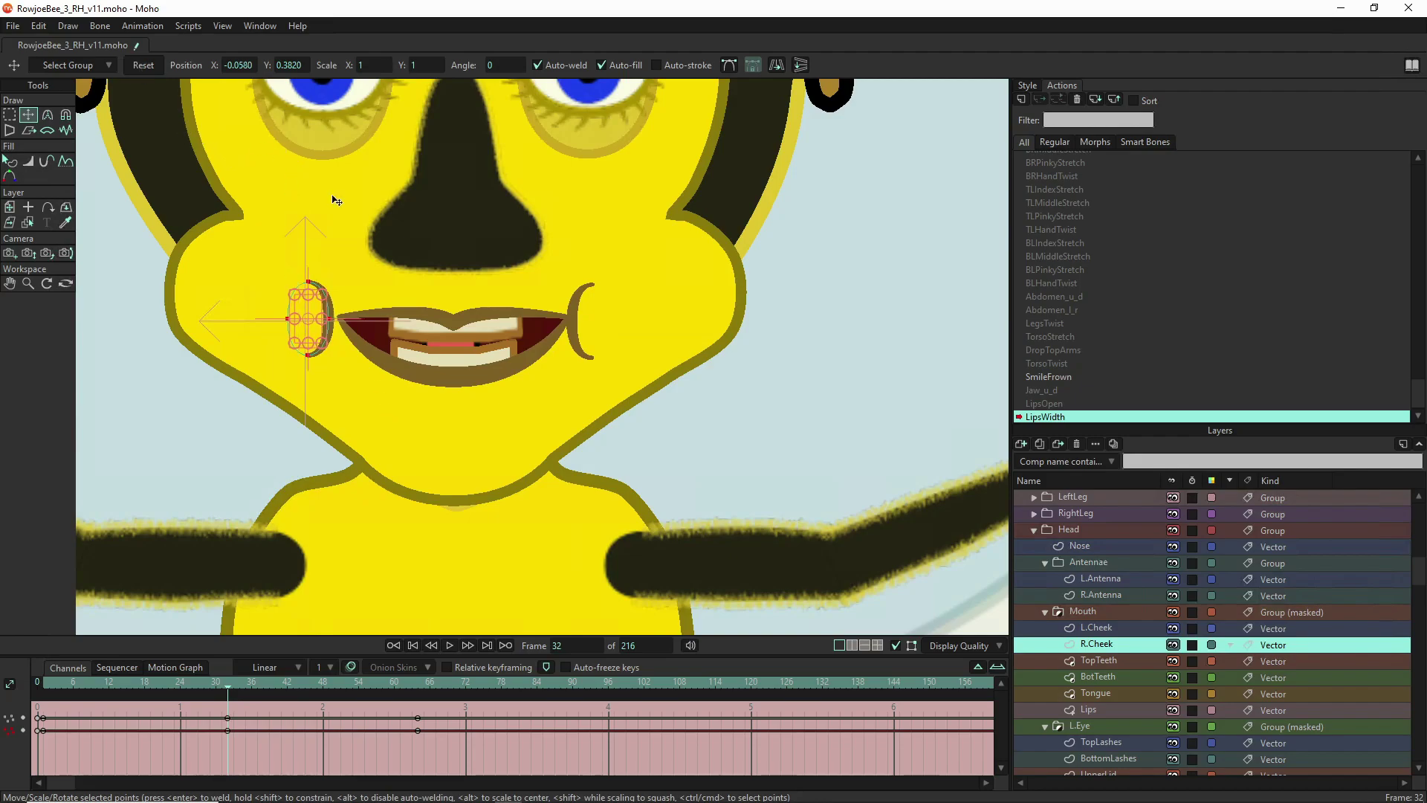
pyautogui.click(1093, 627)
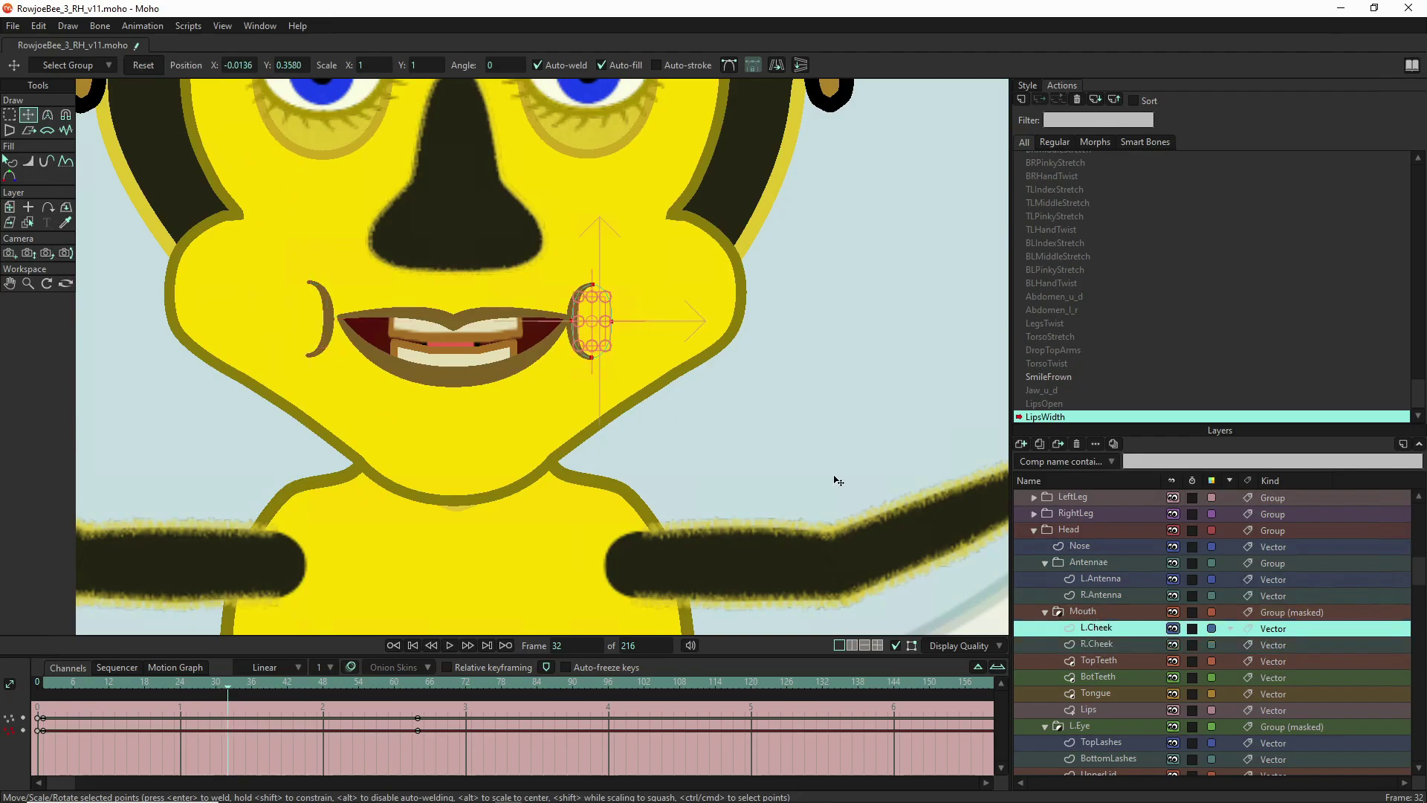
pyautogui.click(153, 64)
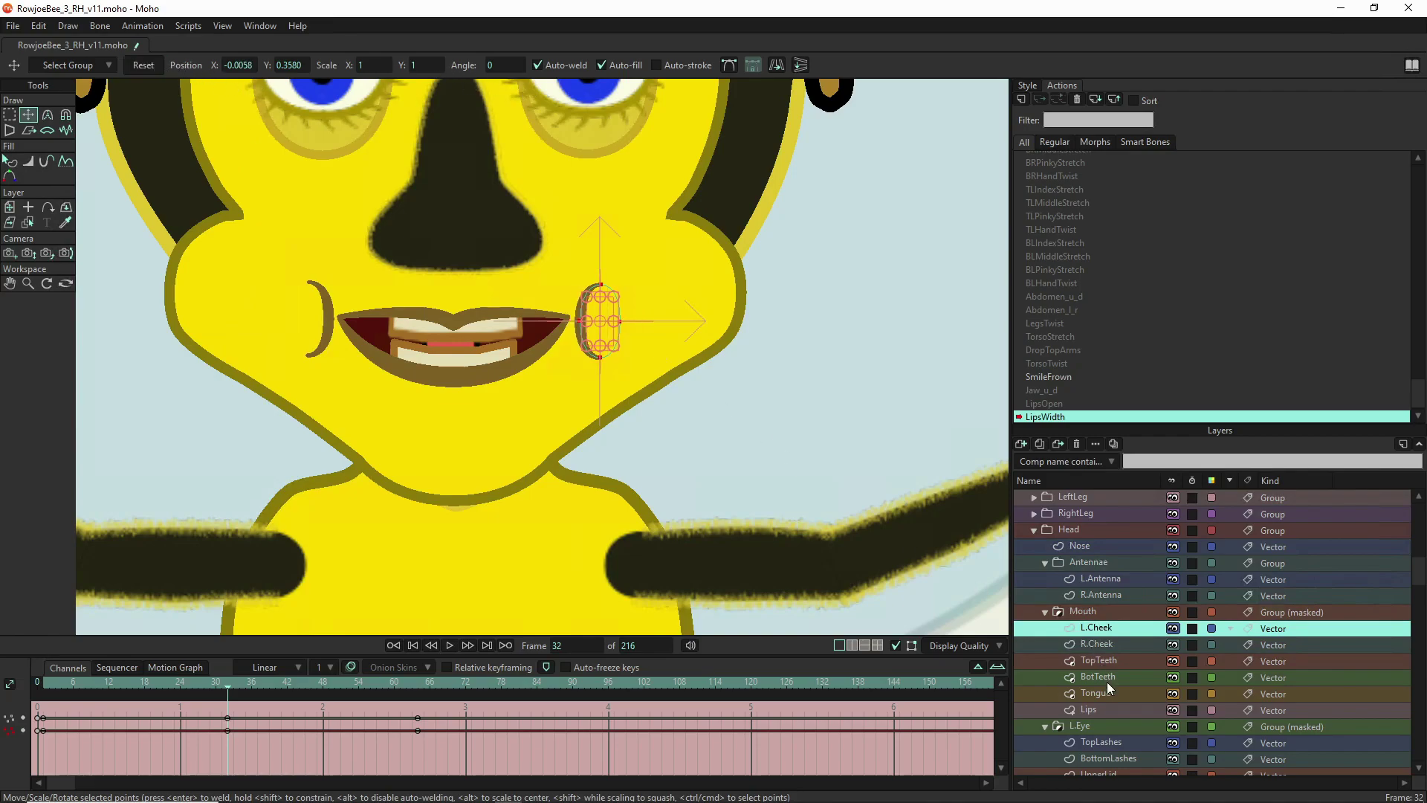
# - At frame 32, reset the points of the Lips layer to neutral and scrub through the LipsWidth action to check it
pyautogui.click(1111, 711)
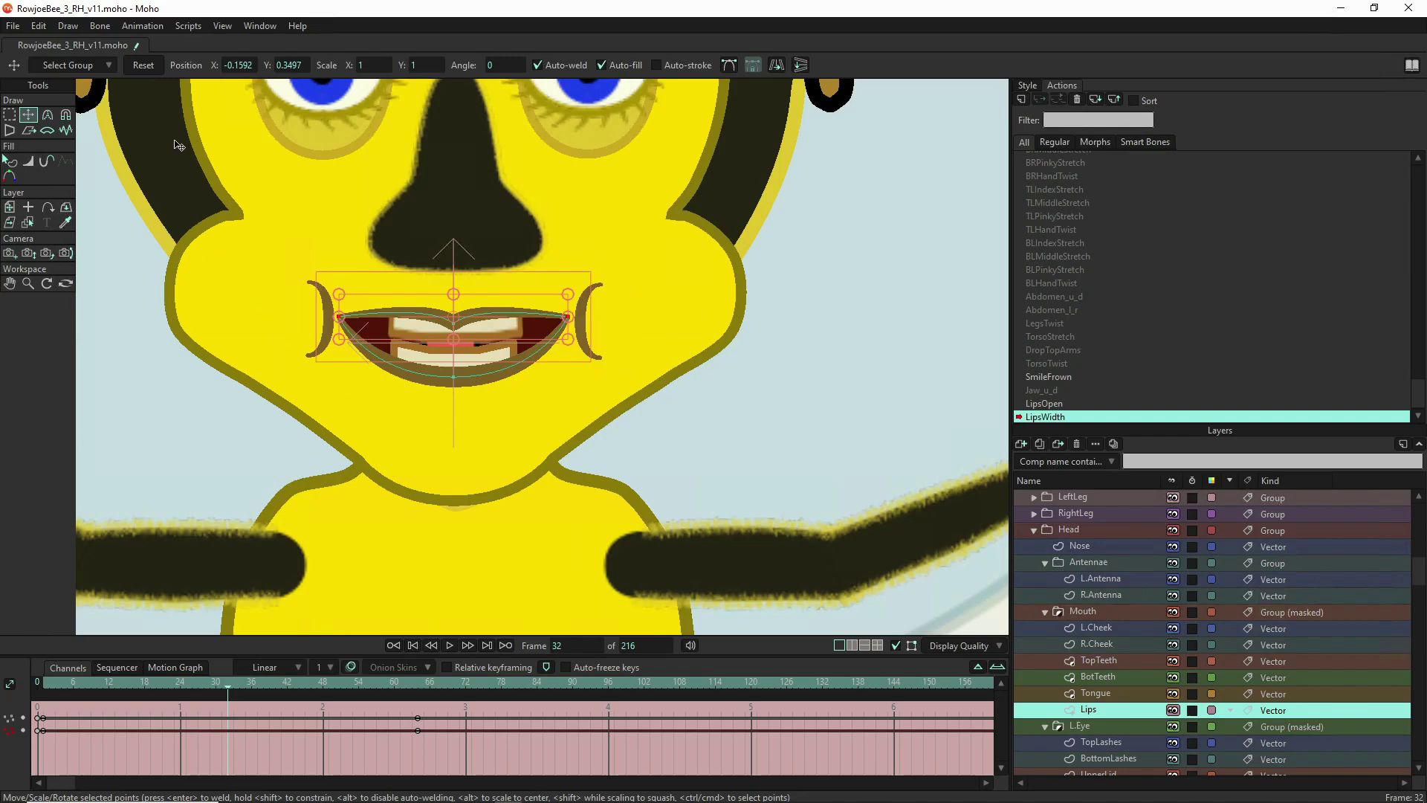
pyautogui.click(140, 64)
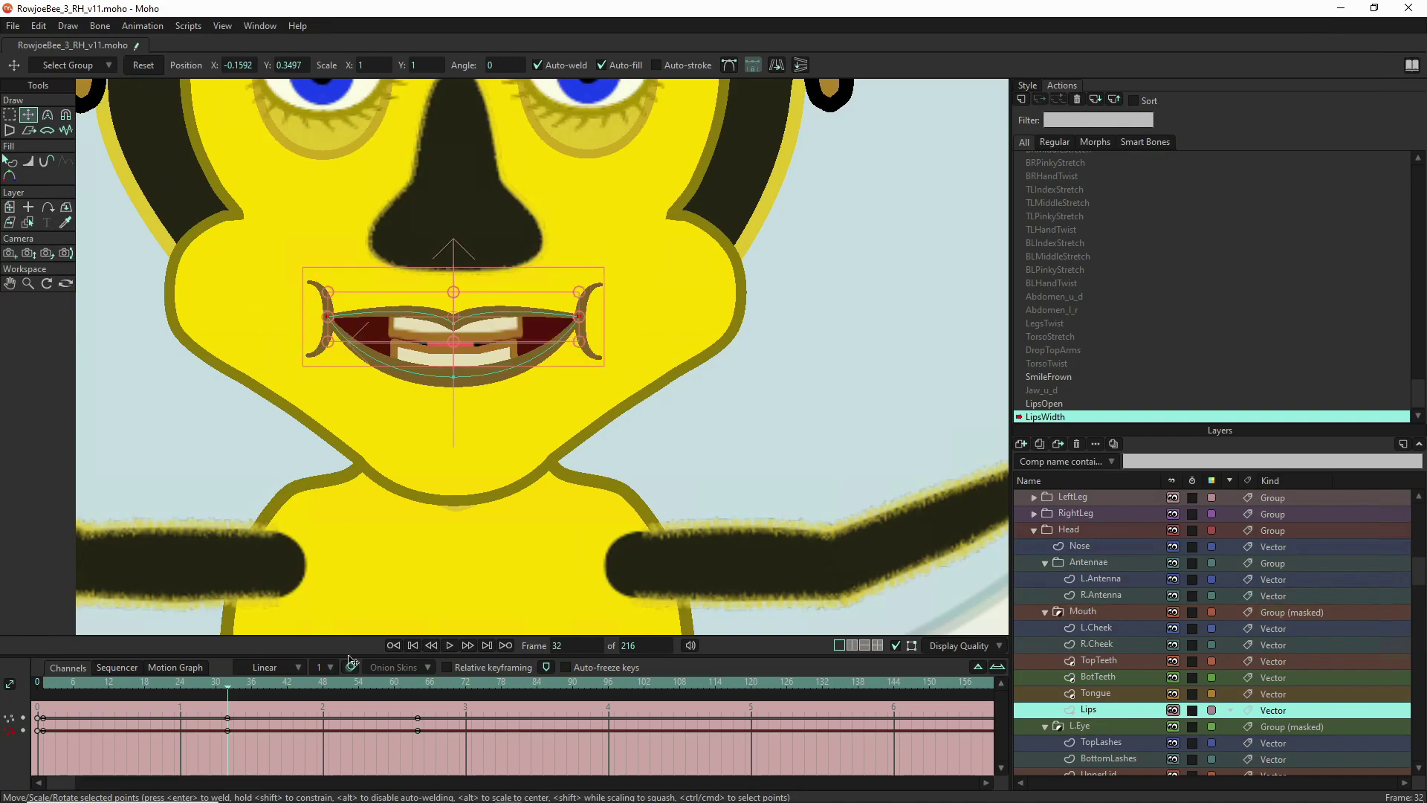
pyautogui.moveTo(228, 687); pyautogui.dragTo(476, 742)
pyautogui.moveTo(360, 760); pyautogui.dragTo(3, 743)
pyautogui.moveTo(63, 694); pyautogui.dragTo(414, 699)
# - Select the RowJoeBee bone layer and leave the LipsWidth action for the Mainline timeline at frame 1
pyautogui.scroll(-5, 357, 393)
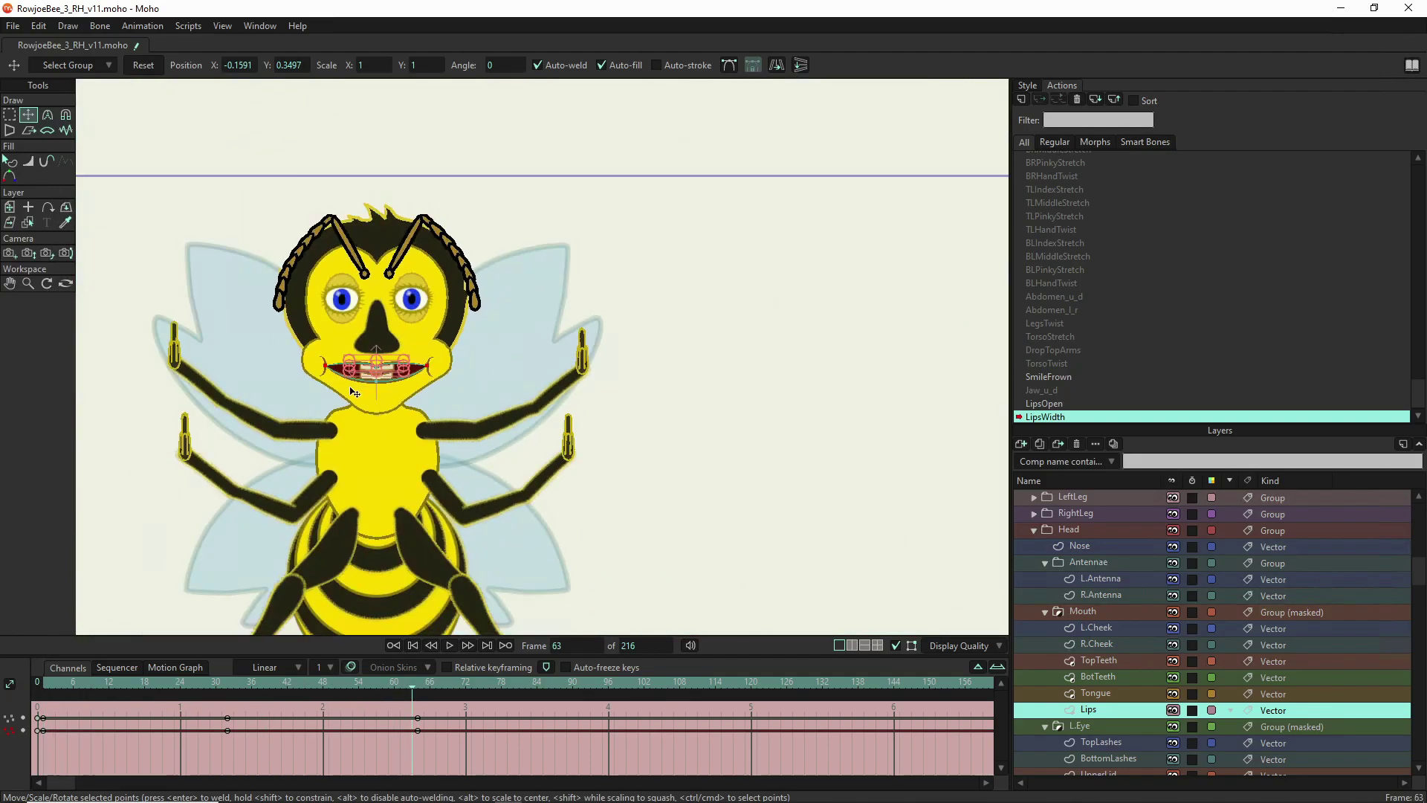
pyautogui.scroll(-1, 354, 392)
pyautogui.scroll(3, 1166, 521)
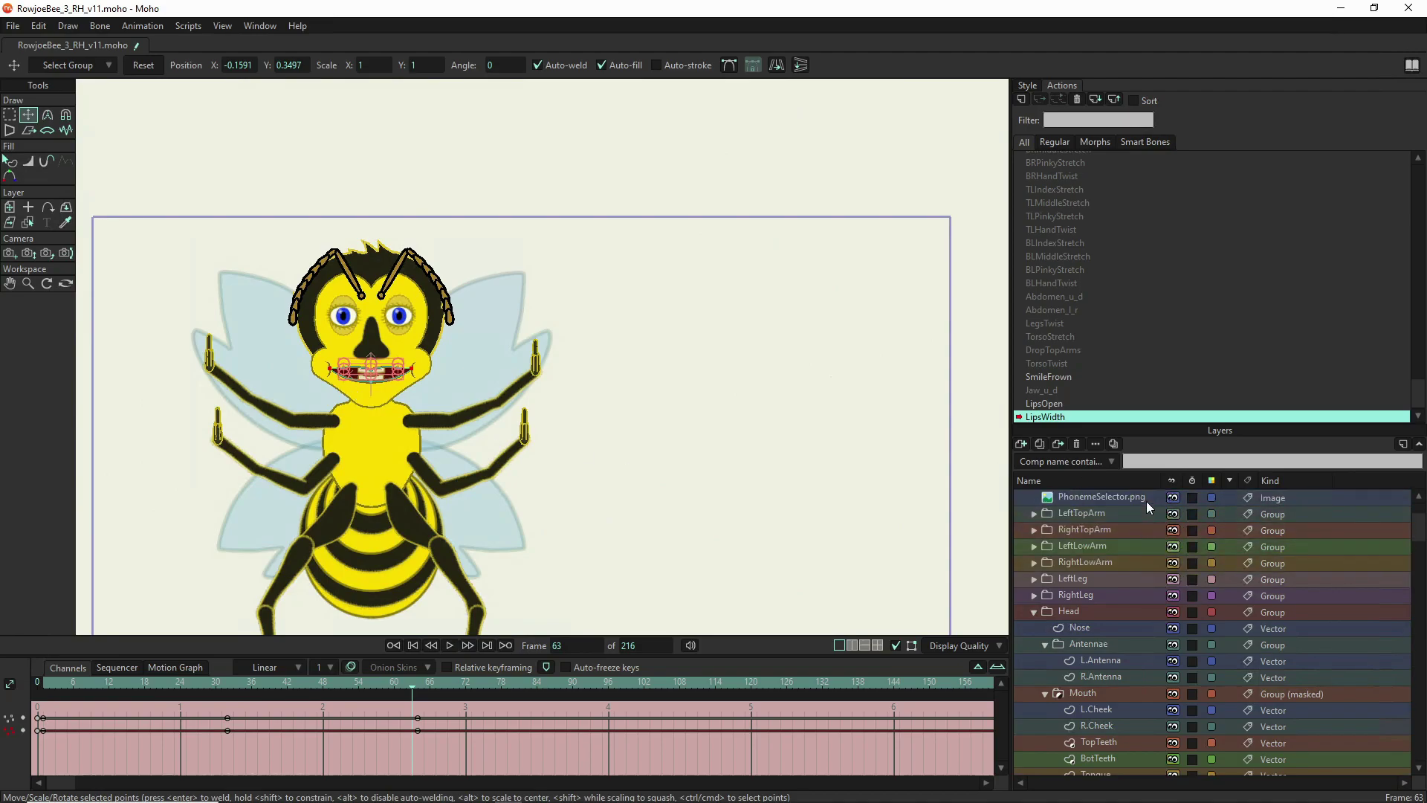
pyautogui.doubleClick(1117, 494)
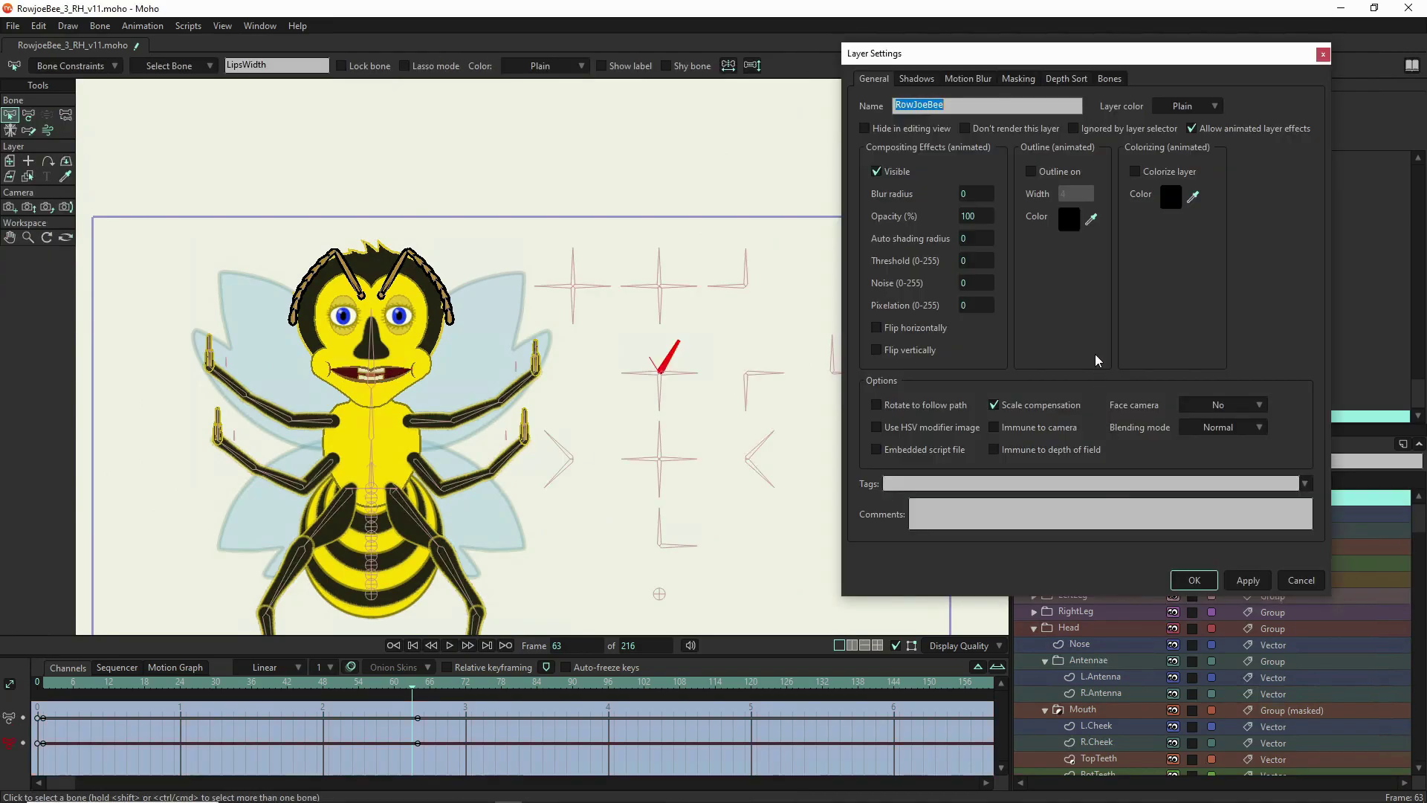
pyautogui.click(1319, 582)
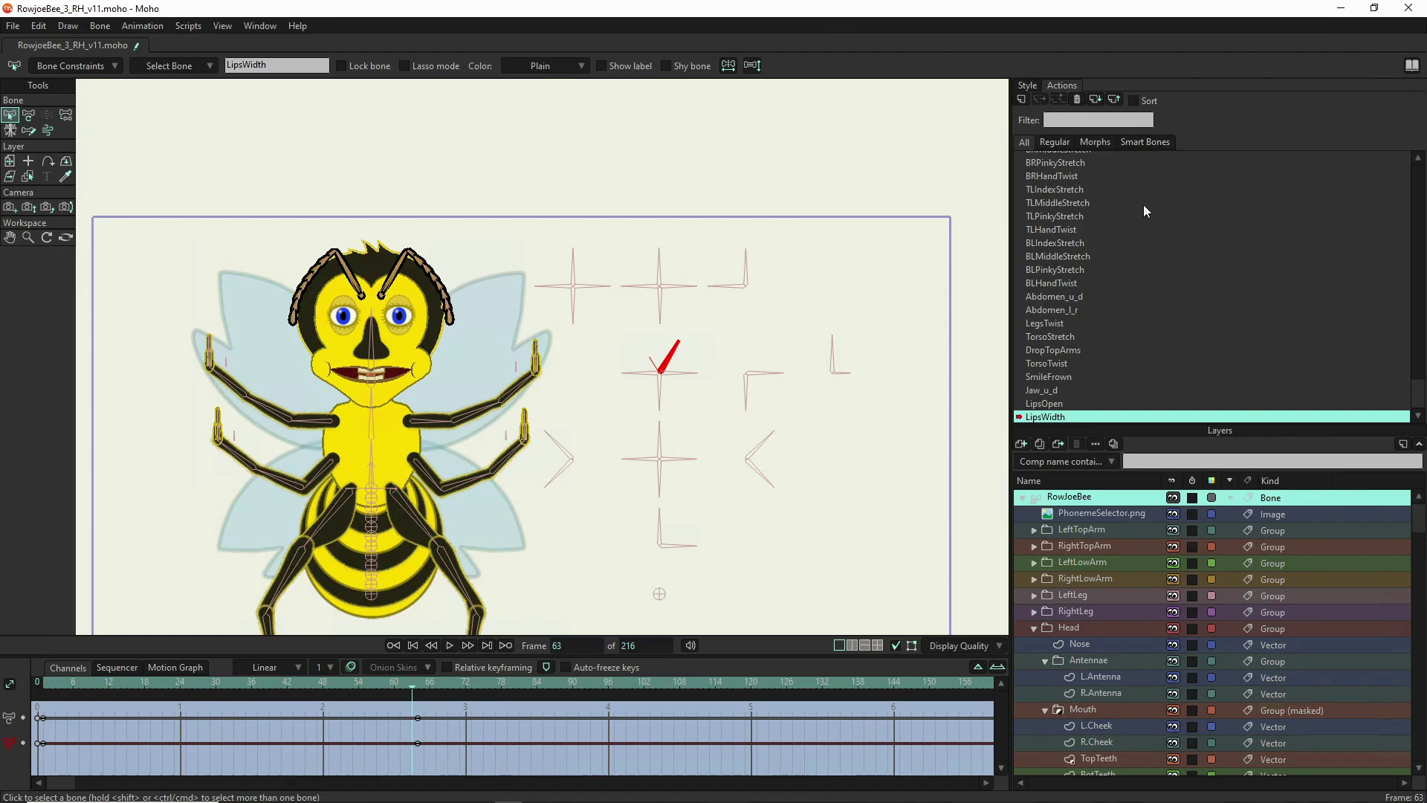
pyautogui.scroll(3, 1079, 167)
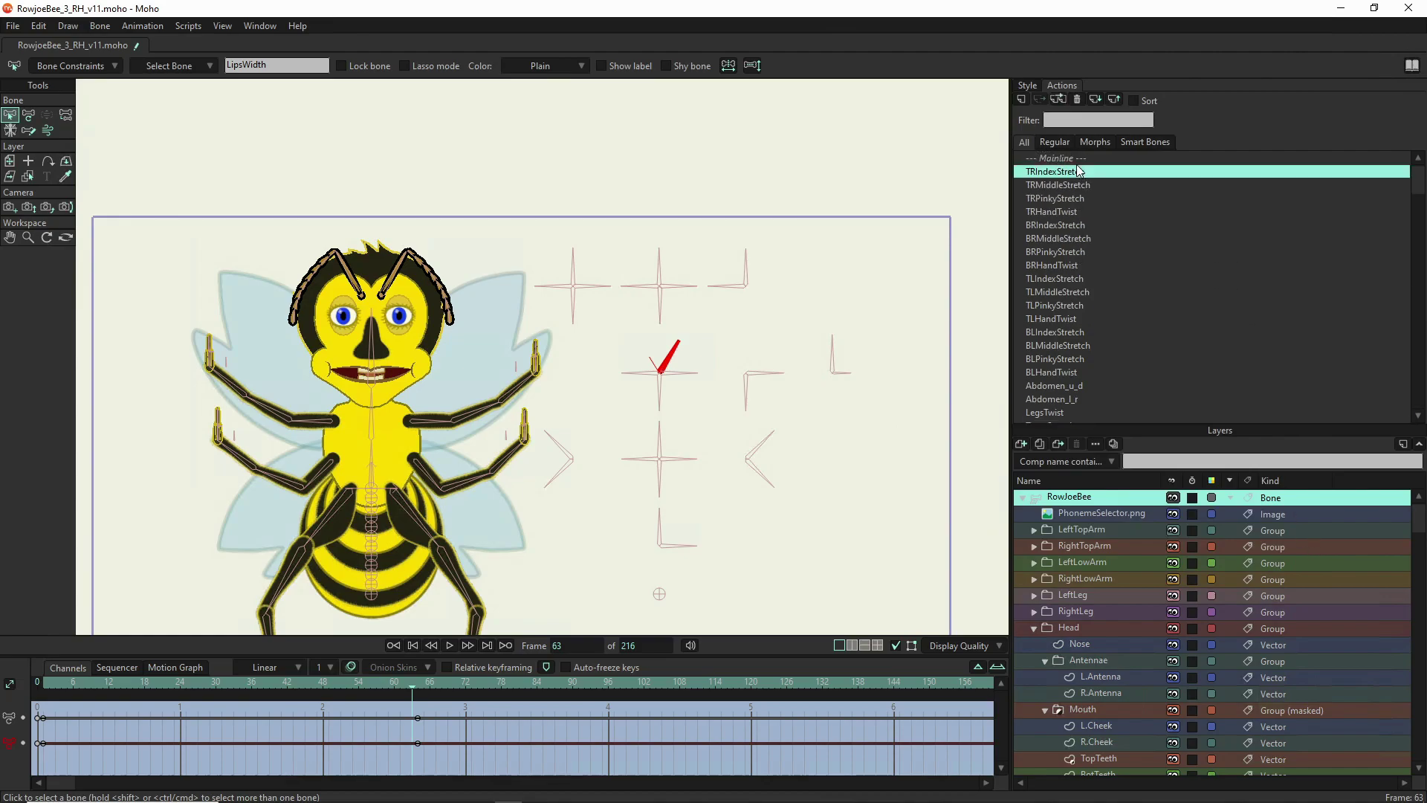
pyautogui.click(1072, 158)
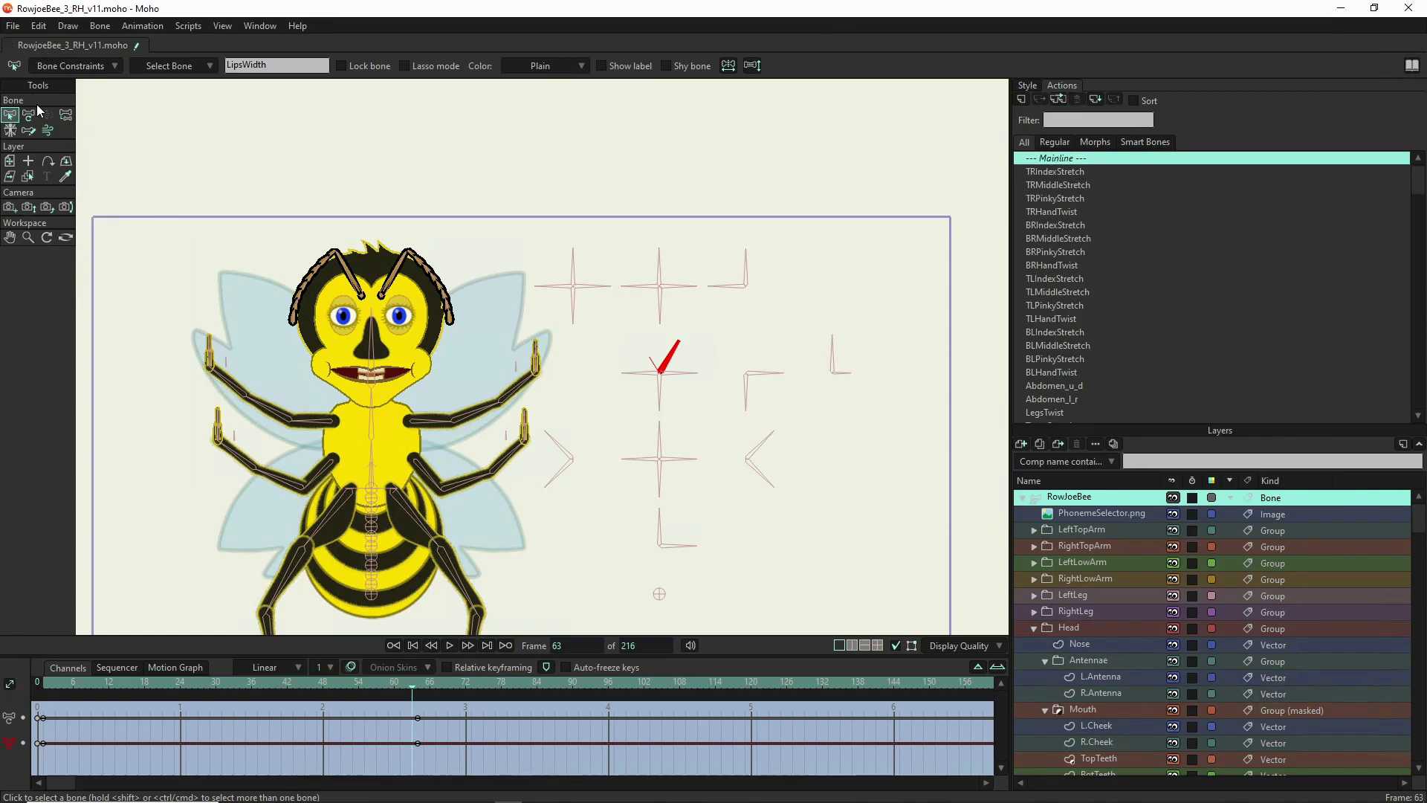
pyautogui.click(418, 685)
pyautogui.moveTo(418, 685); pyautogui.dragTo(15, 788)
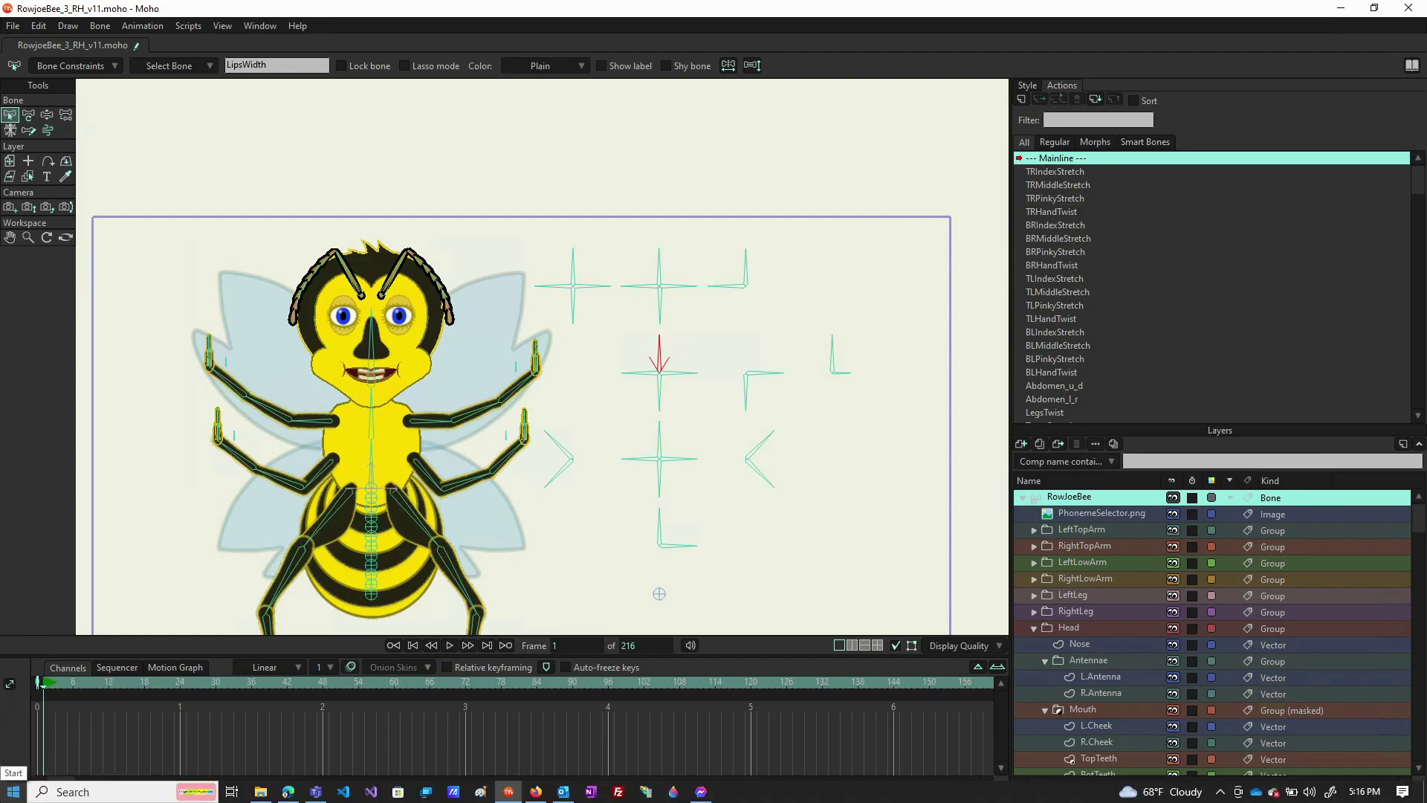
# - Test the mouth control bones with Manipulate Bones, swinging each through its range and checking how the combined lip and jaw poses interact
pyautogui.click(47, 115)
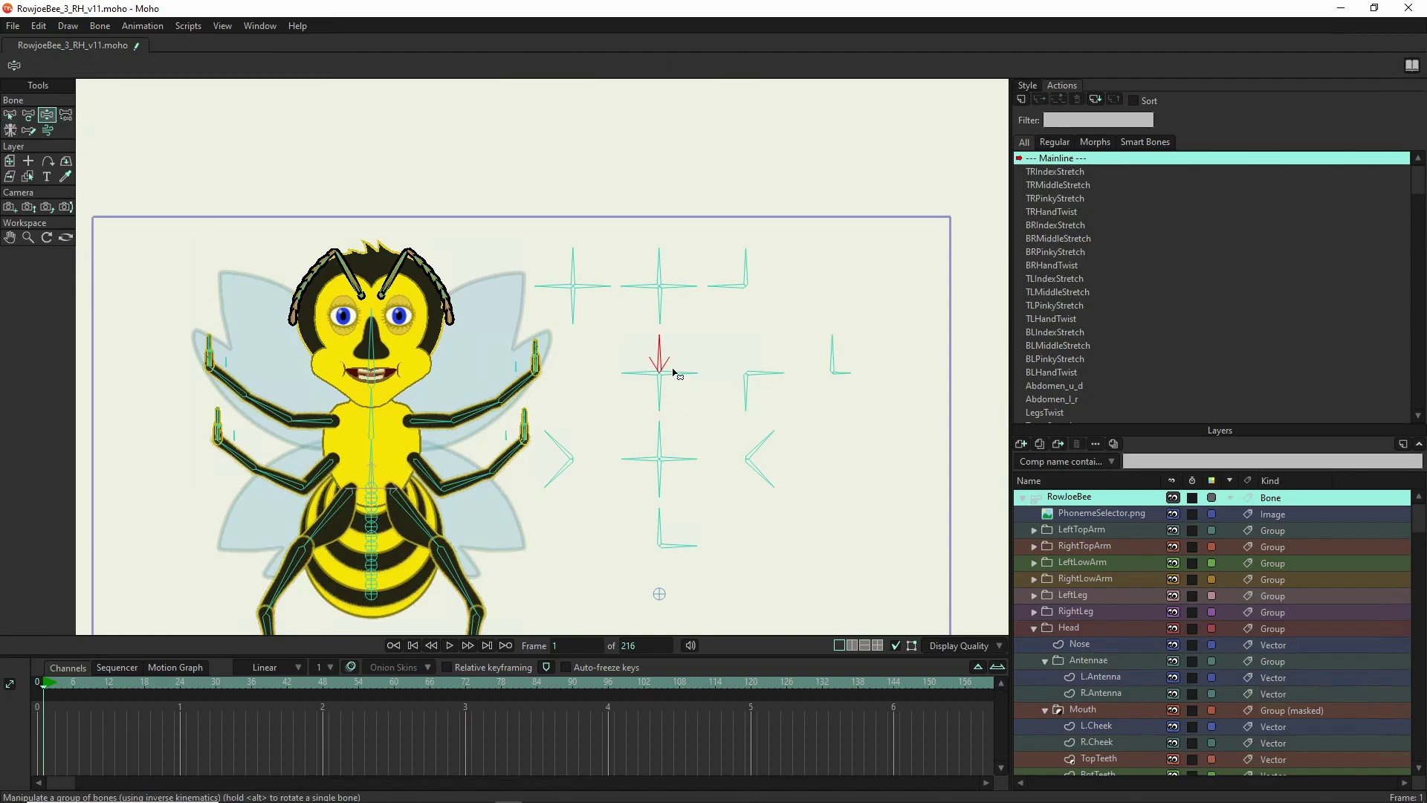
pyautogui.moveTo(660, 339); pyautogui.dragTo(702, 344)
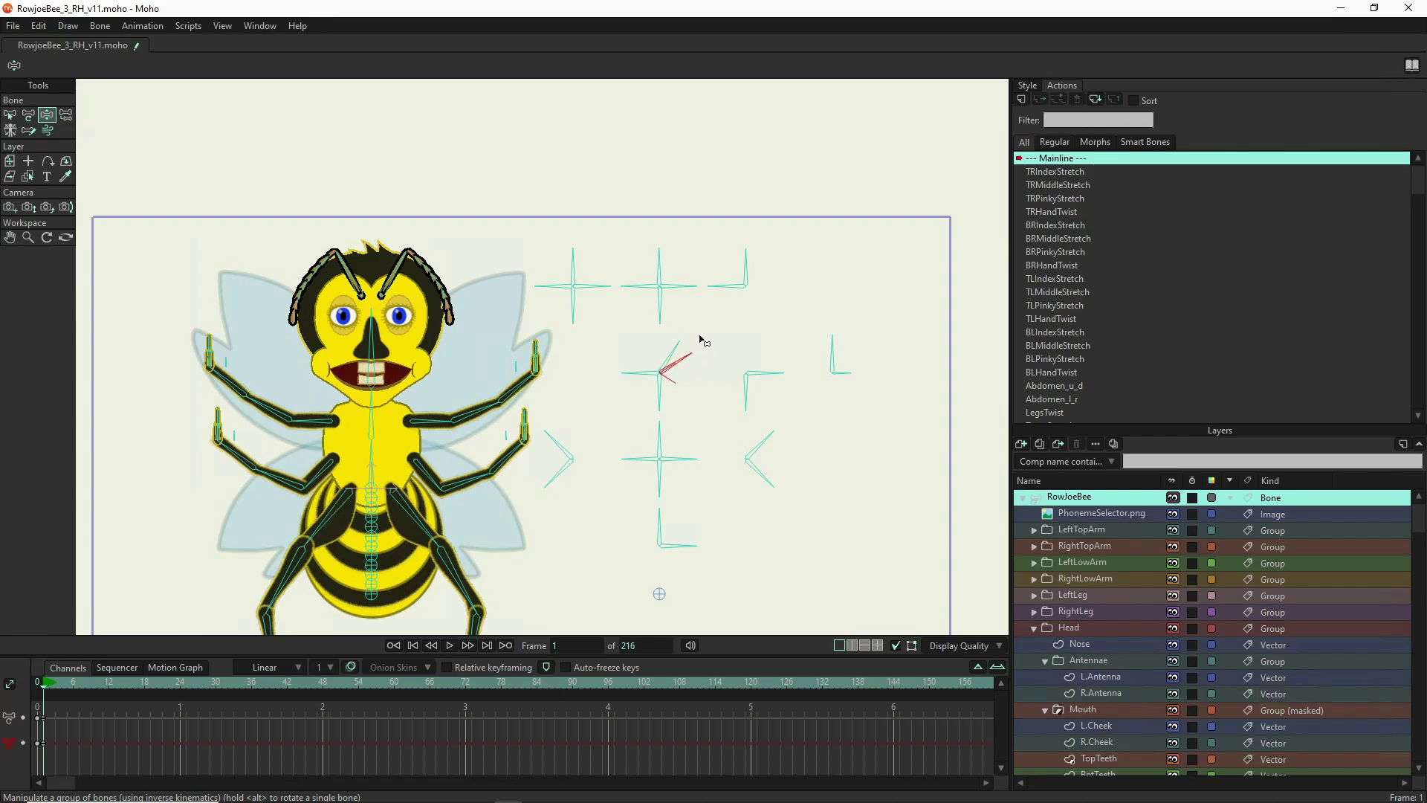
pyautogui.moveTo(631, 381); pyautogui.dragTo(634, 405)
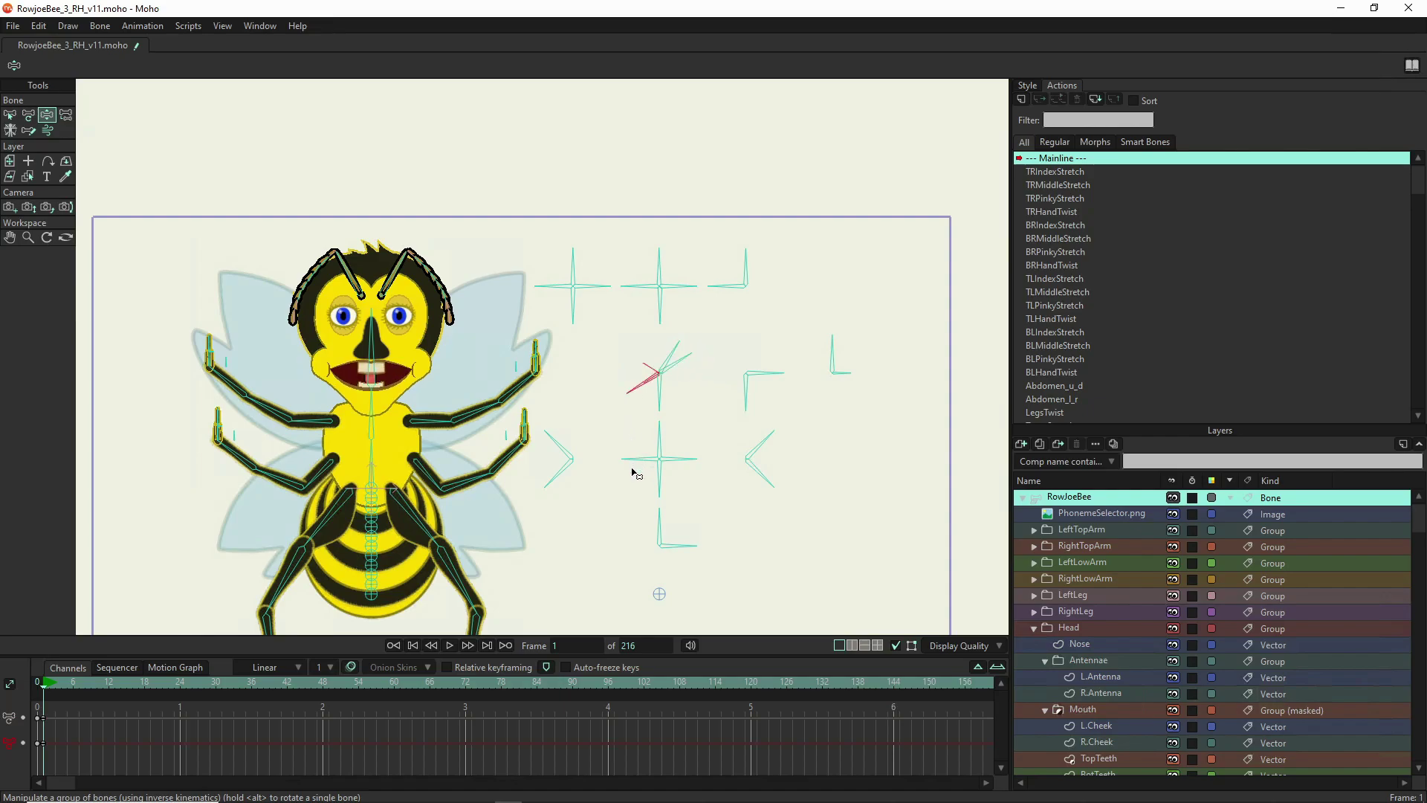
pyautogui.moveTo(635, 396); pyautogui.dragTo(638, 358)
pyautogui.click(680, 359)
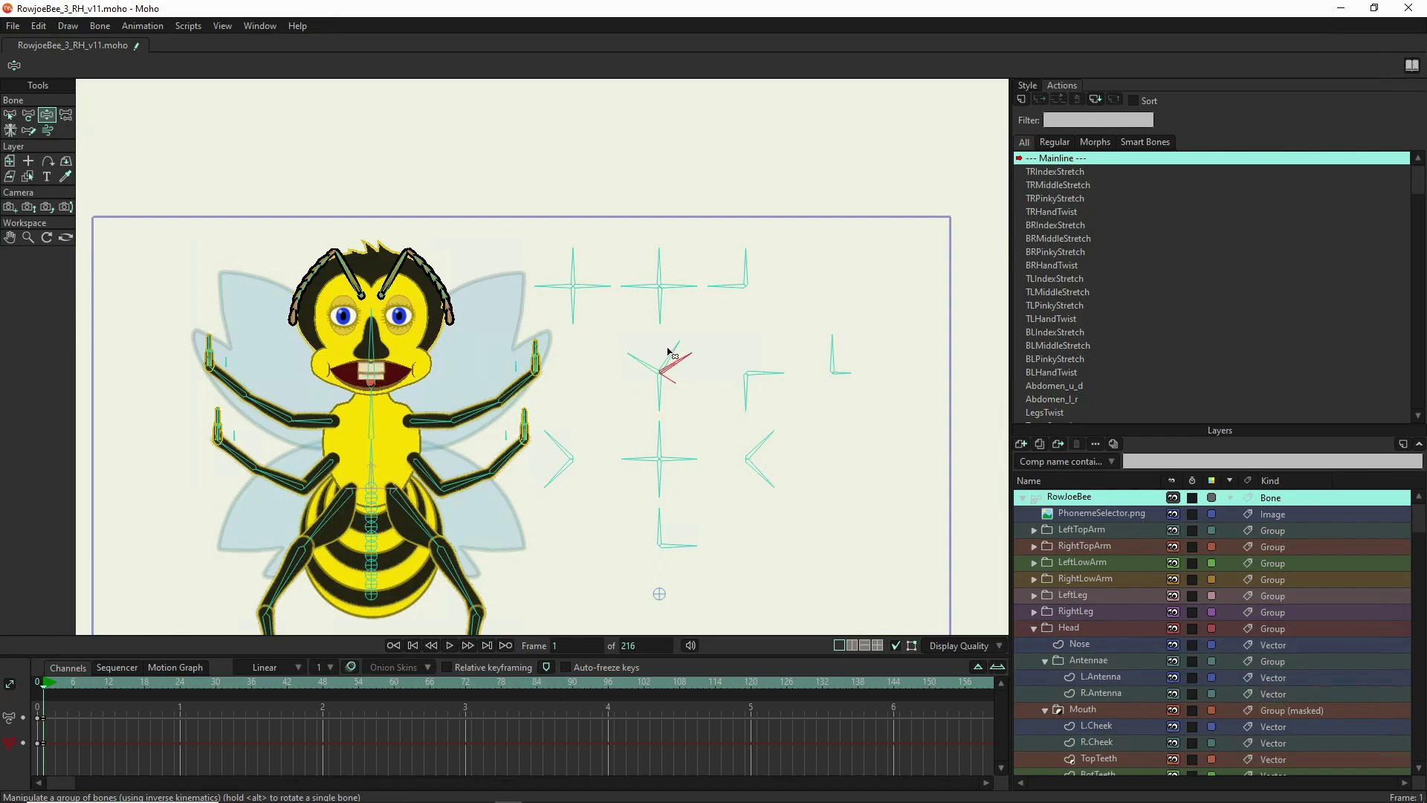
pyautogui.moveTo(688, 356); pyautogui.dragTo(693, 414)
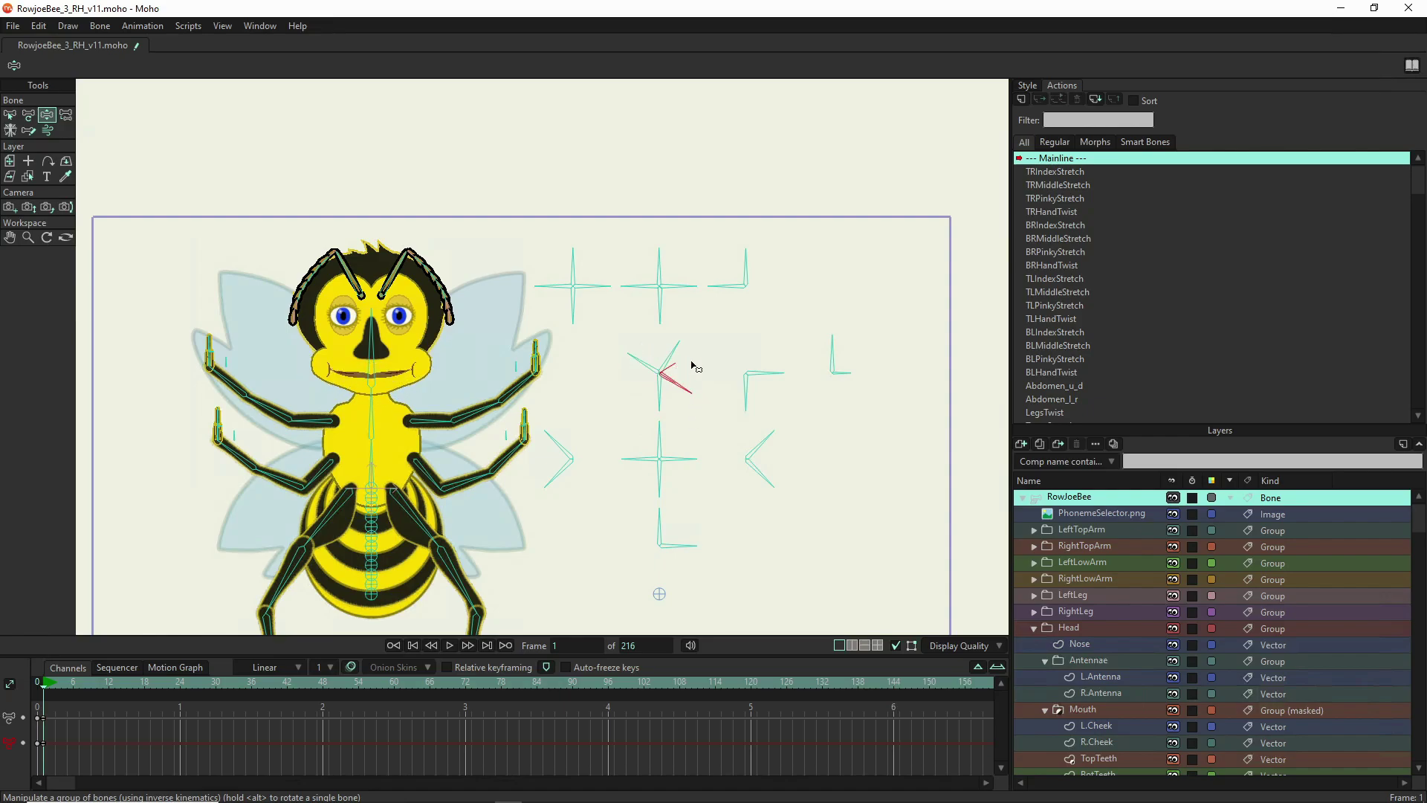
pyautogui.moveTo(681, 347); pyautogui.dragTo(617, 403)
pyautogui.moveTo(628, 345); pyautogui.dragTo(661, 414)
pyautogui.moveTo(659, 350); pyautogui.dragTo(662, 343)
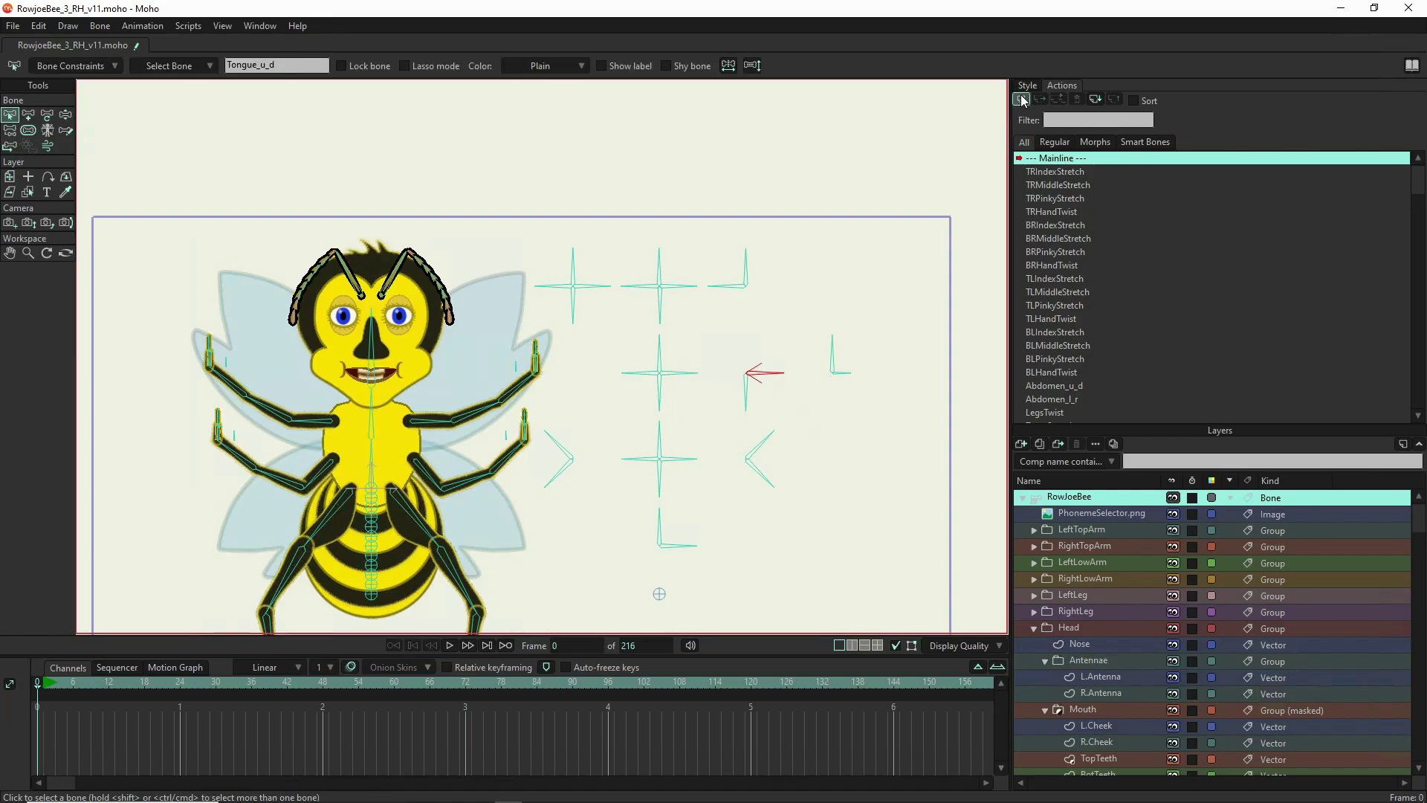
# - Create the Tongue_u_d action and rotate its bone to the lower limit at frame 1 and the upper limit at frame 64
pyautogui.click(1021, 99)
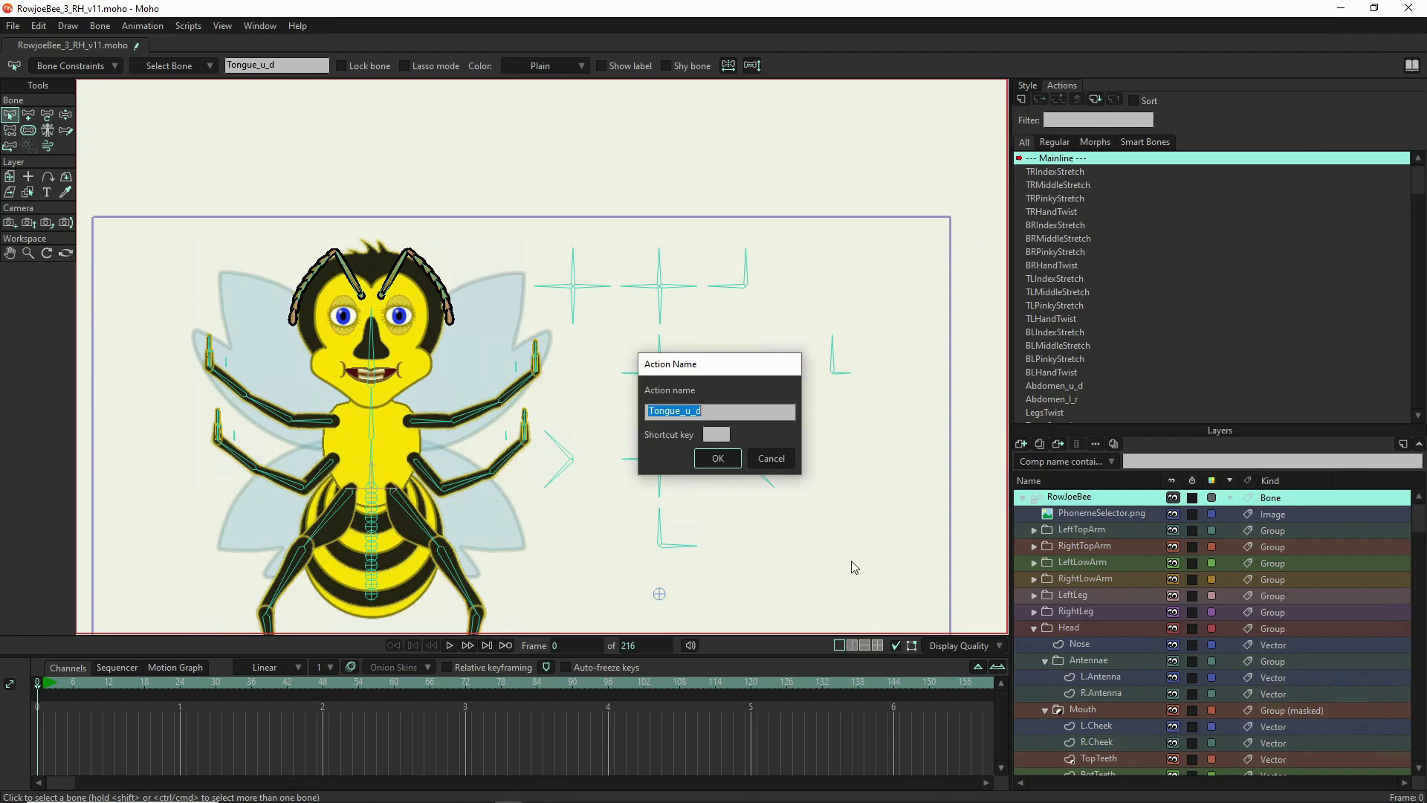
pyautogui.click(718, 458)
pyautogui.moveTo(765, 372); pyautogui.dragTo(757, 403)
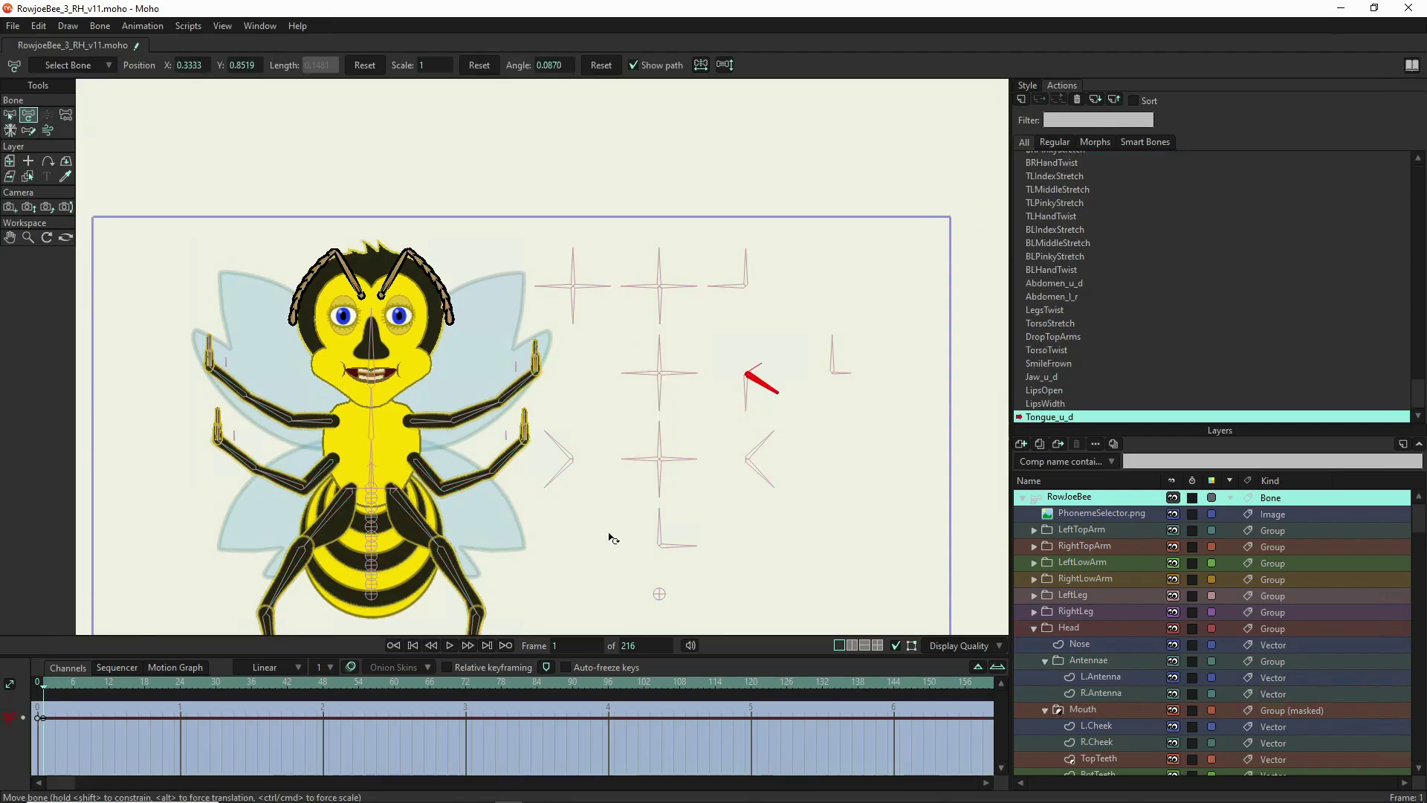
pyautogui.click(419, 685)
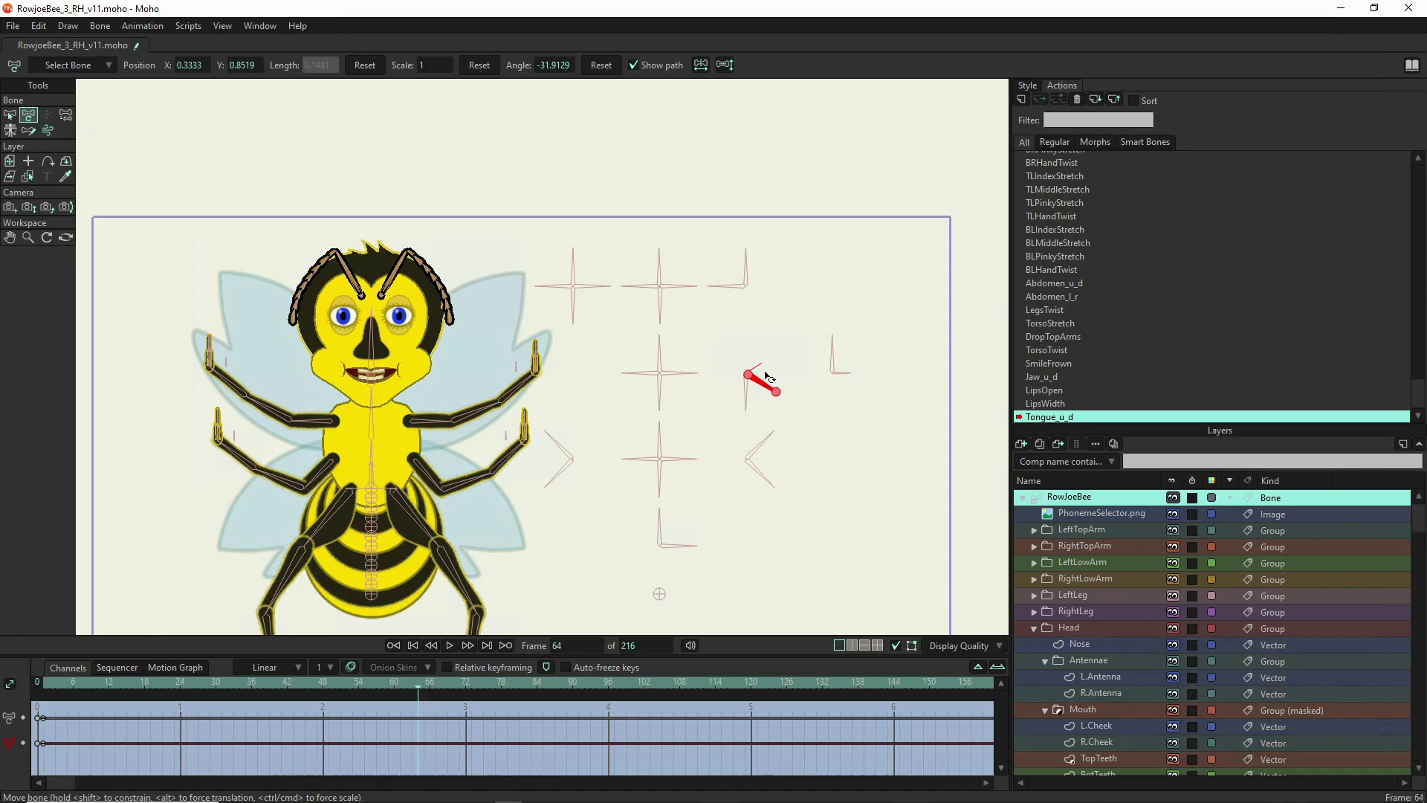
pyautogui.moveTo(781, 357); pyautogui.dragTo(774, 288)
pyautogui.click(841, 372)
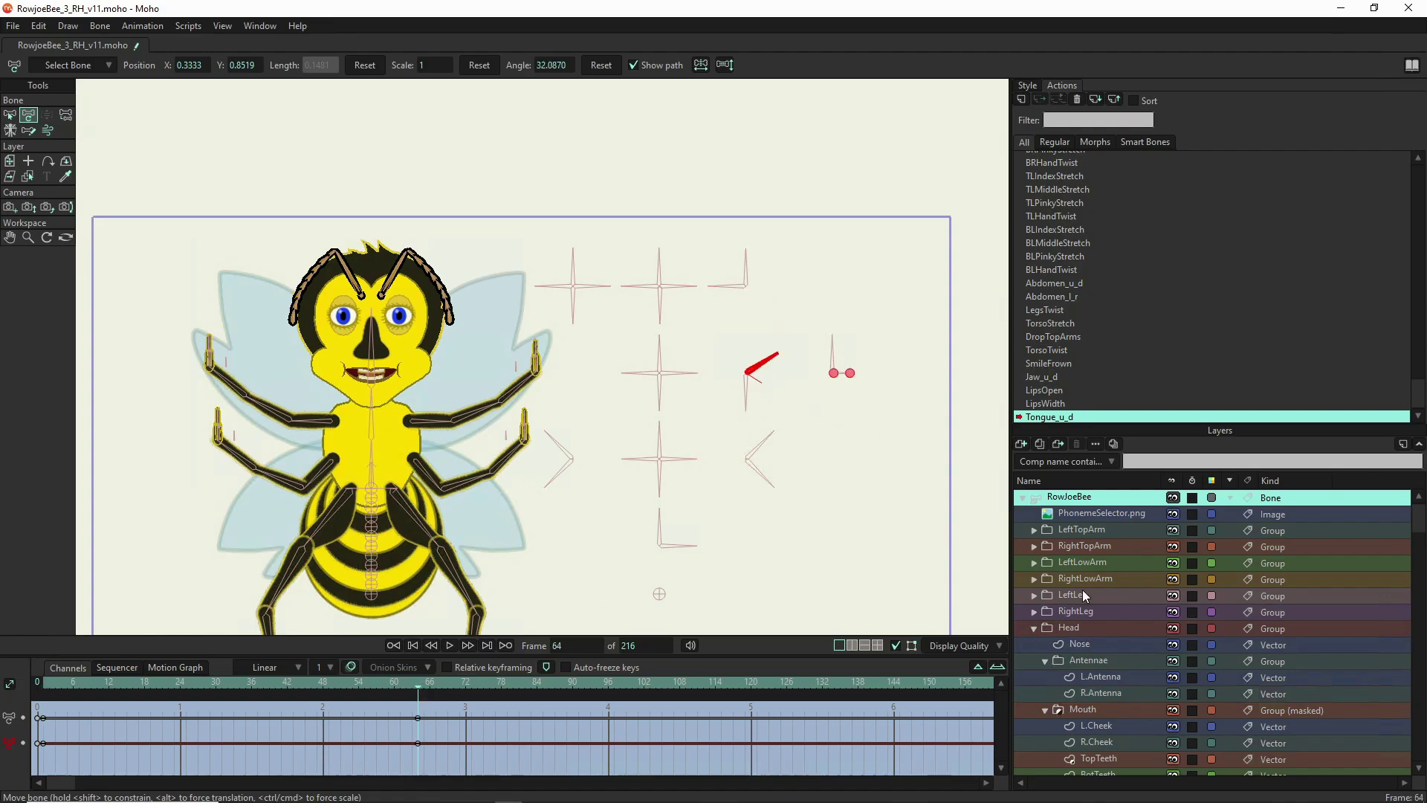
# - At frame 64 of Tongue_u_d, move the Tongue layer's points upward for the raised tongue pose
pyautogui.scroll(-2, 1092, 678)
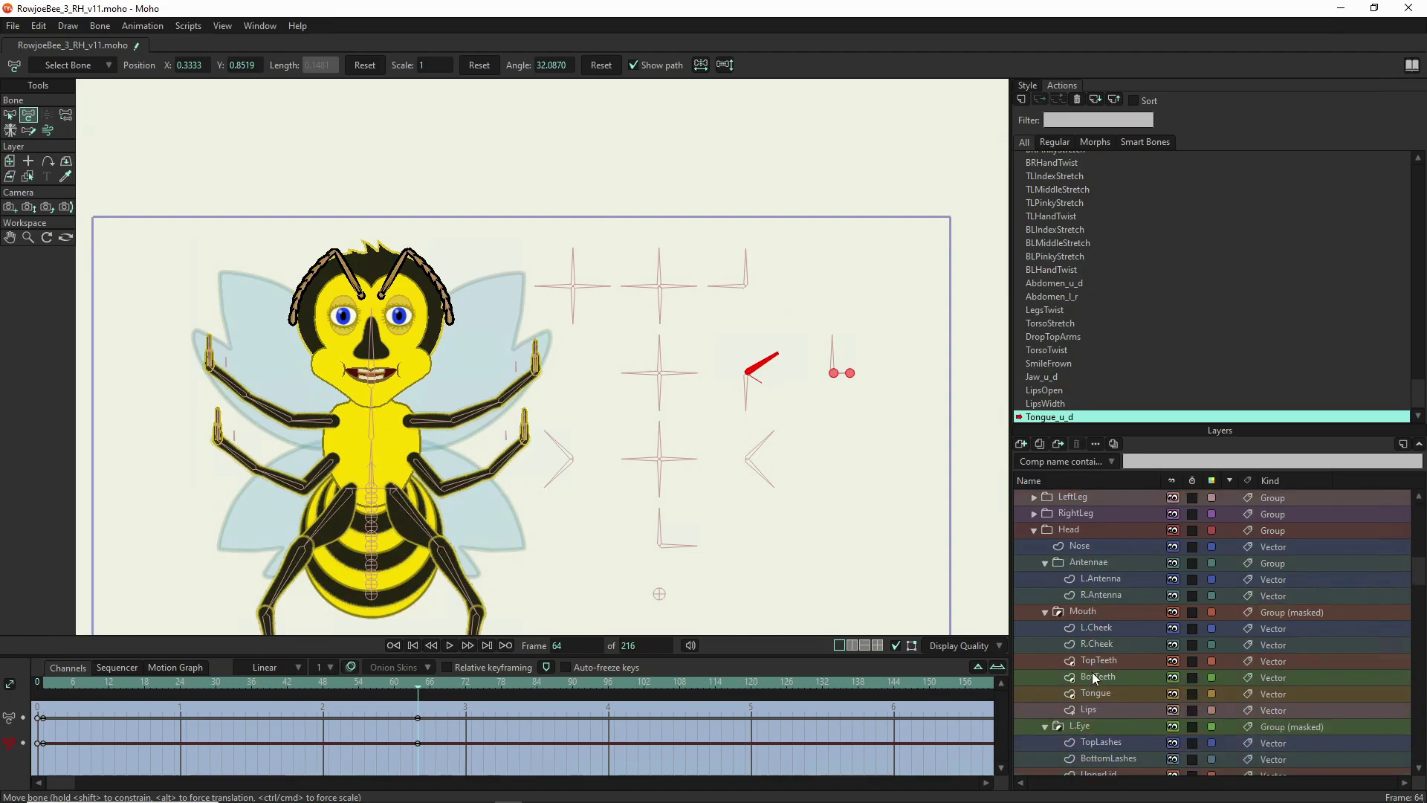
pyautogui.click(1092, 693)
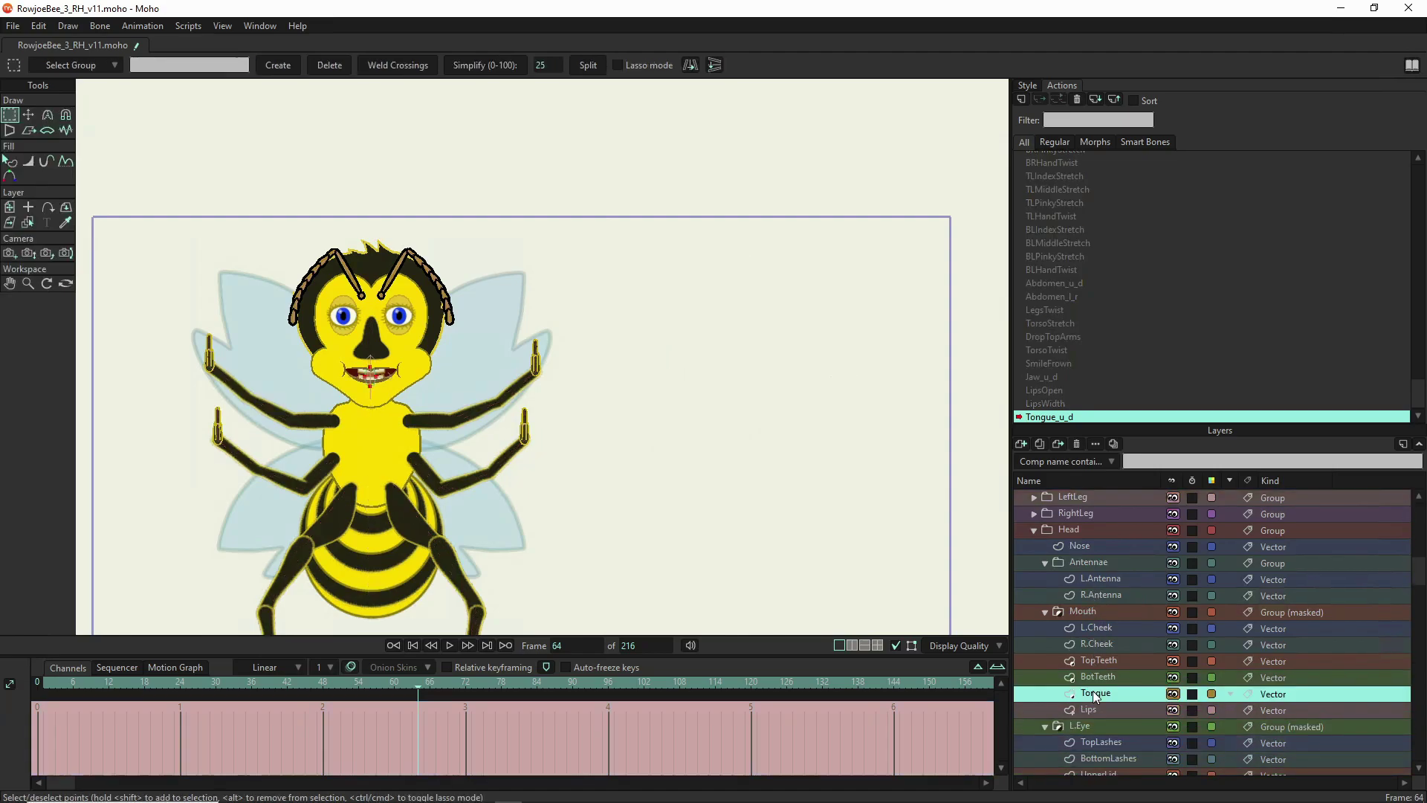
pyautogui.click(28, 115)
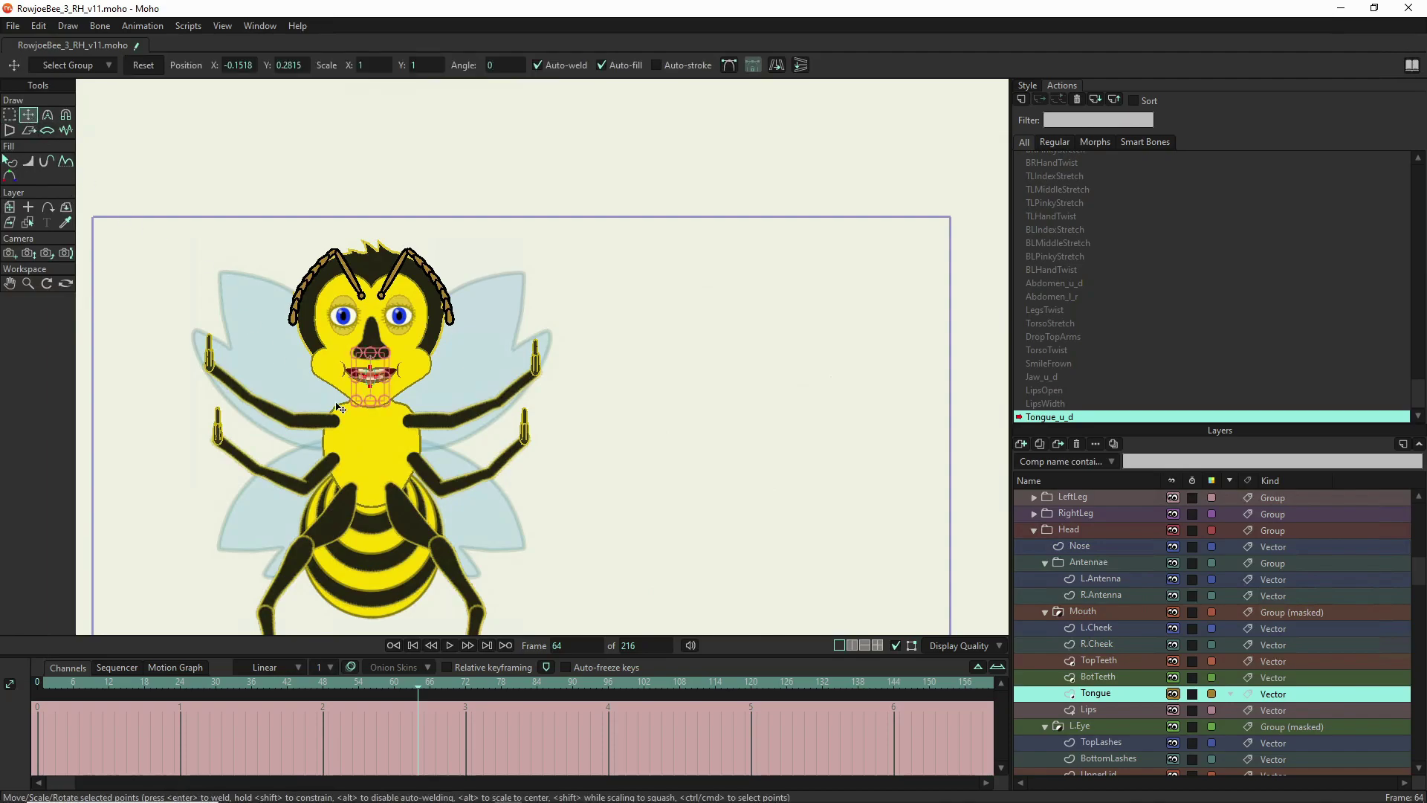
pyautogui.moveTo(382, 390); pyautogui.dragTo(382, 374)
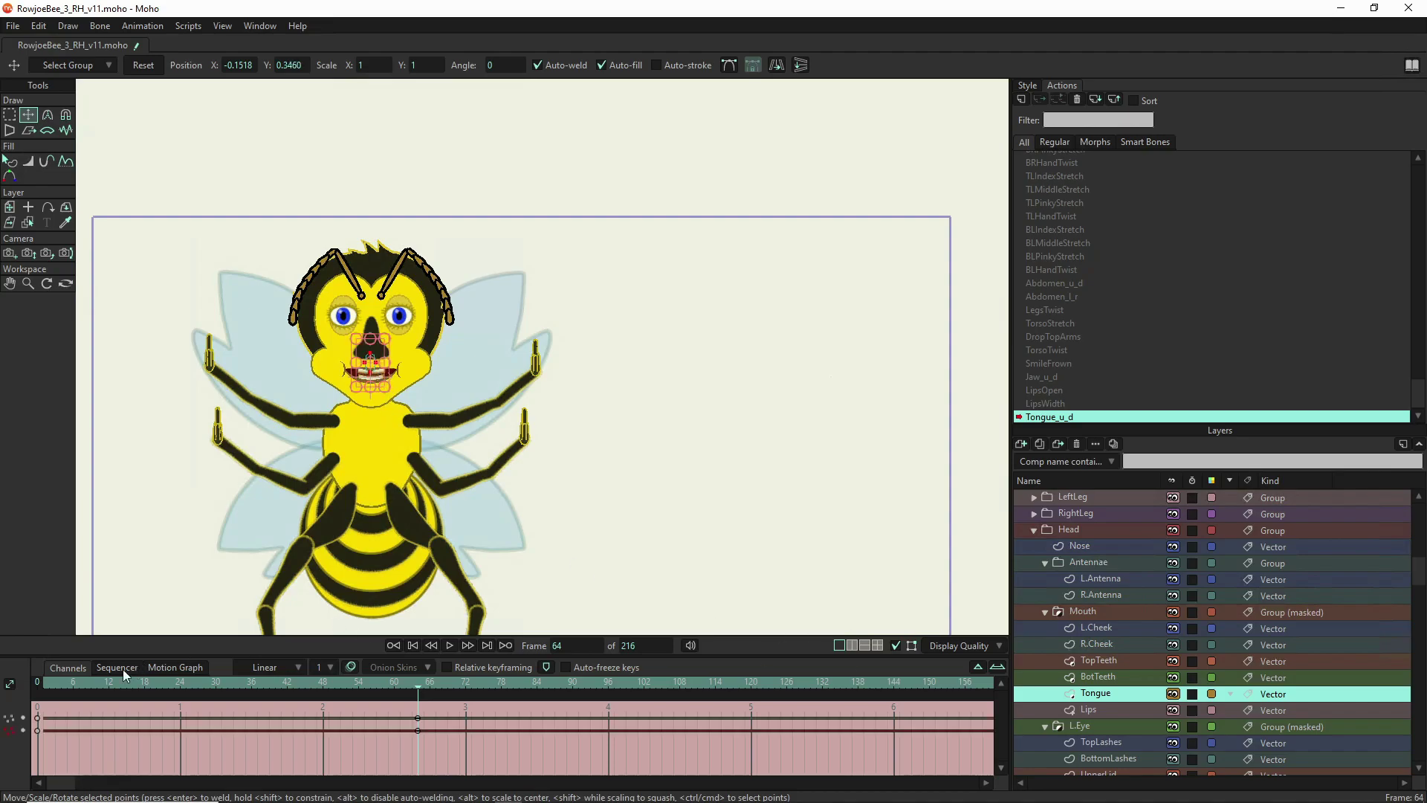
# - Move the Tongue layer's points down at frame 1 for the lowered pose and reset them to neutral at frame 32
pyautogui.click(43, 683)
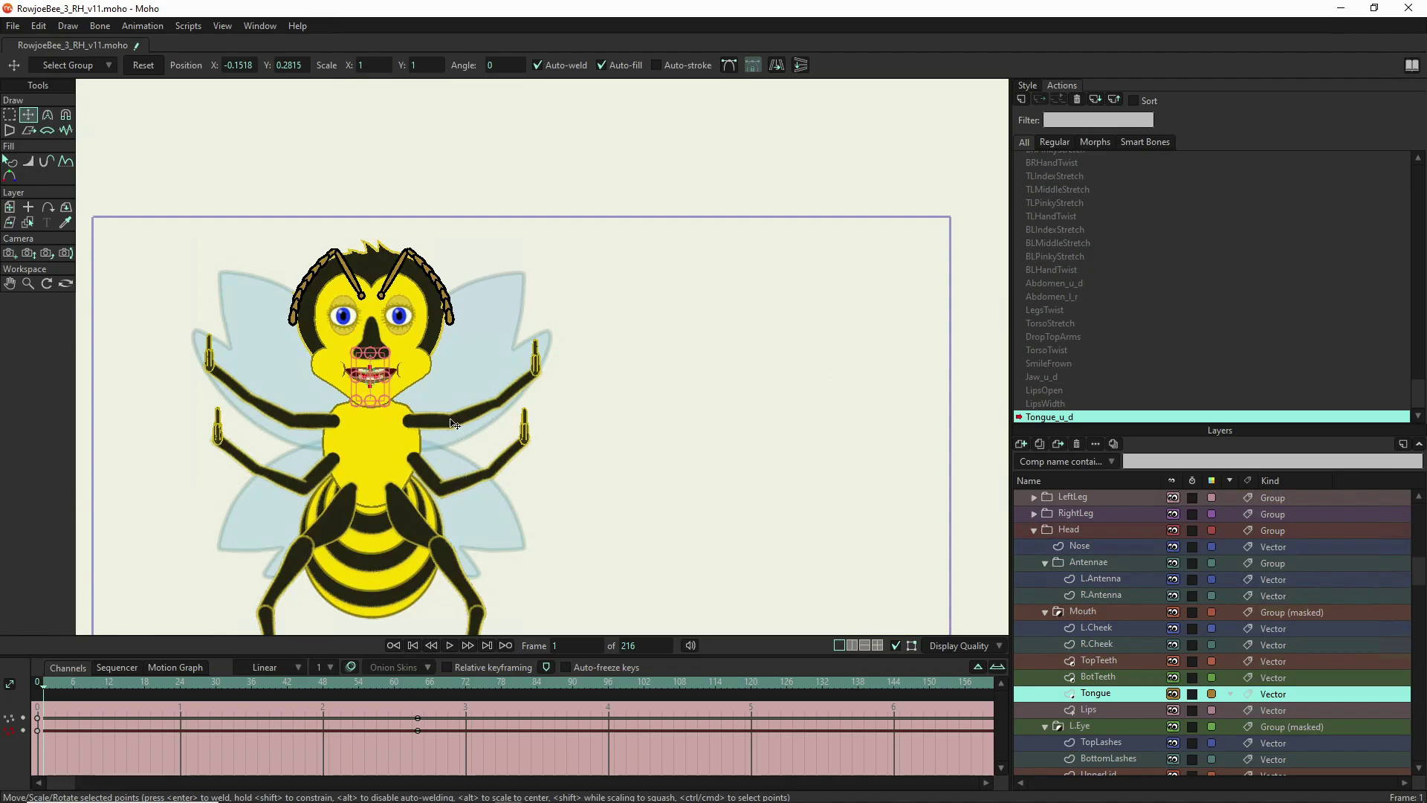
pyautogui.click(386, 393)
pyautogui.click(384, 411)
pyautogui.hotkey('ctrl', 'a')
pyautogui.click(229, 684)
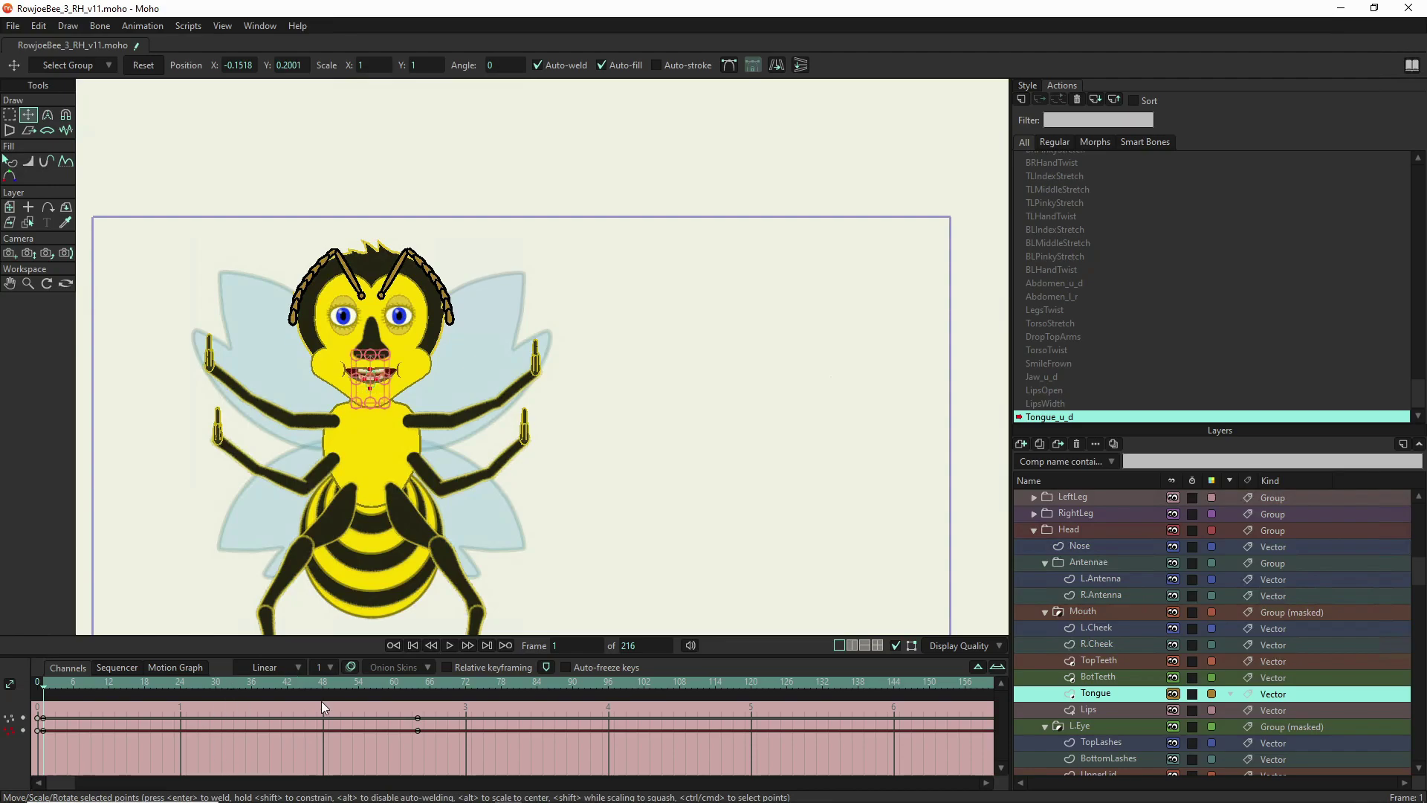
pyautogui.click(141, 66)
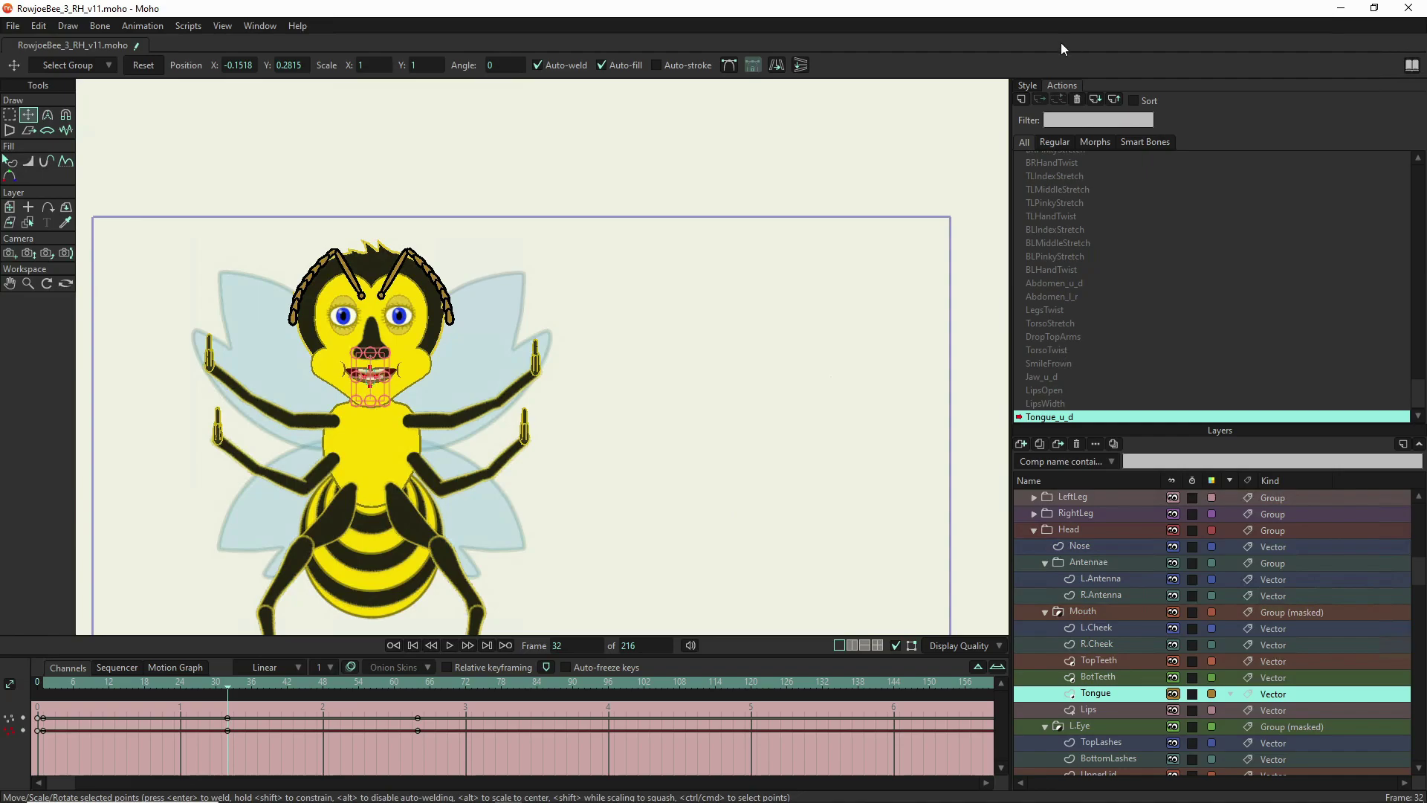
# - Return to Mainline and, on the RowJoeBee layer, create the Tongue_l_r action for the bone of the same name
pyautogui.scroll(5, 1037, 201)
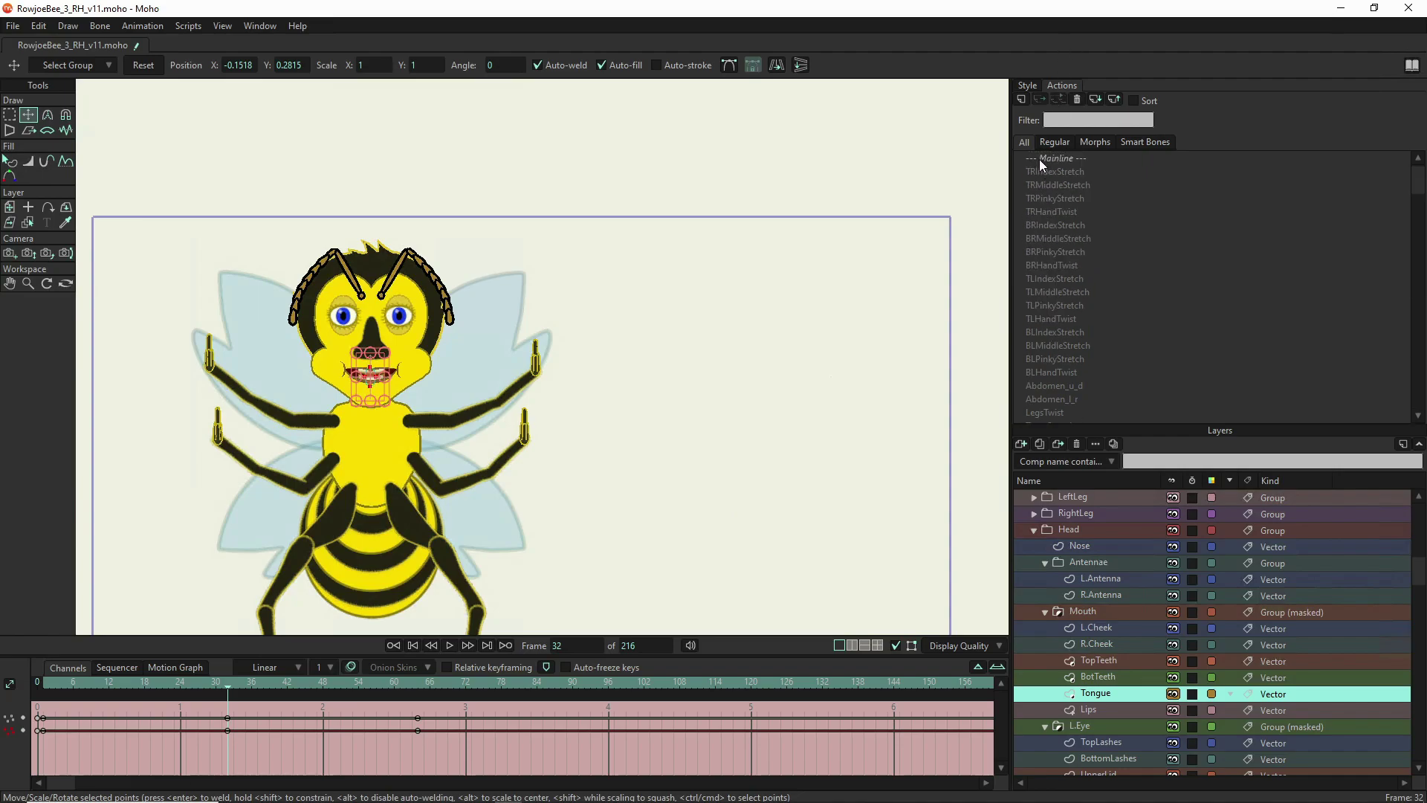
pyautogui.click(1039, 159)
pyautogui.doubleClick(1040, 159)
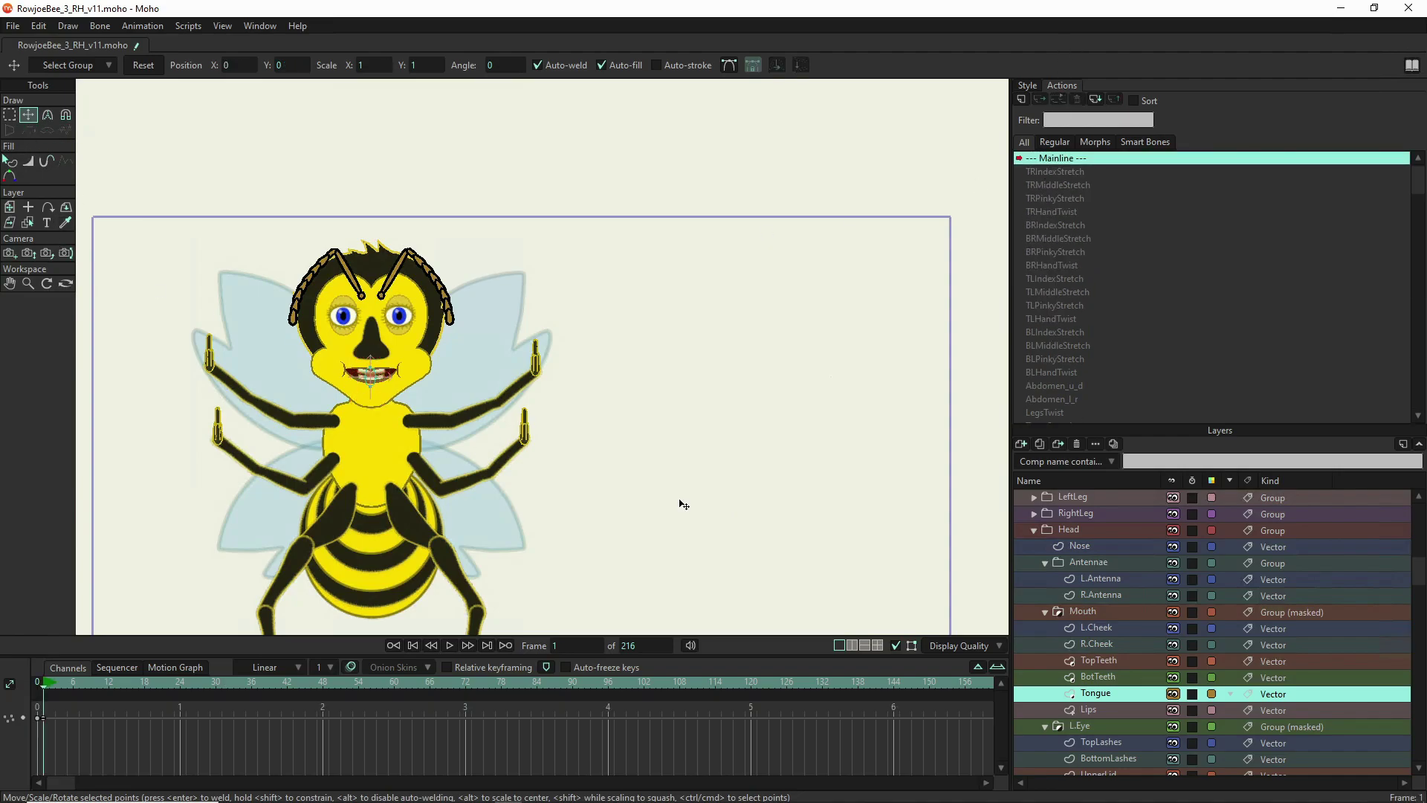
pyautogui.scroll(3, 1126, 553)
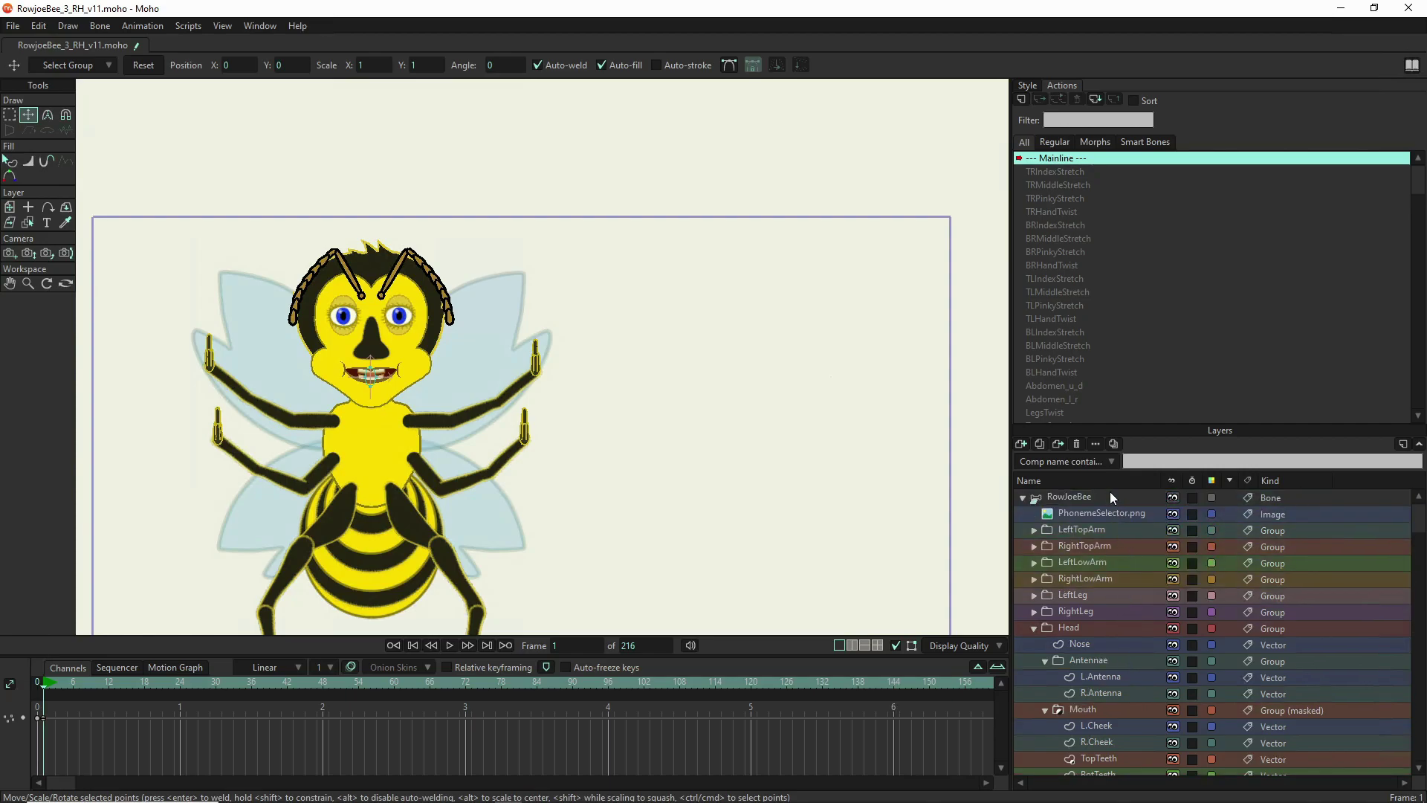
pyautogui.click(1112, 497)
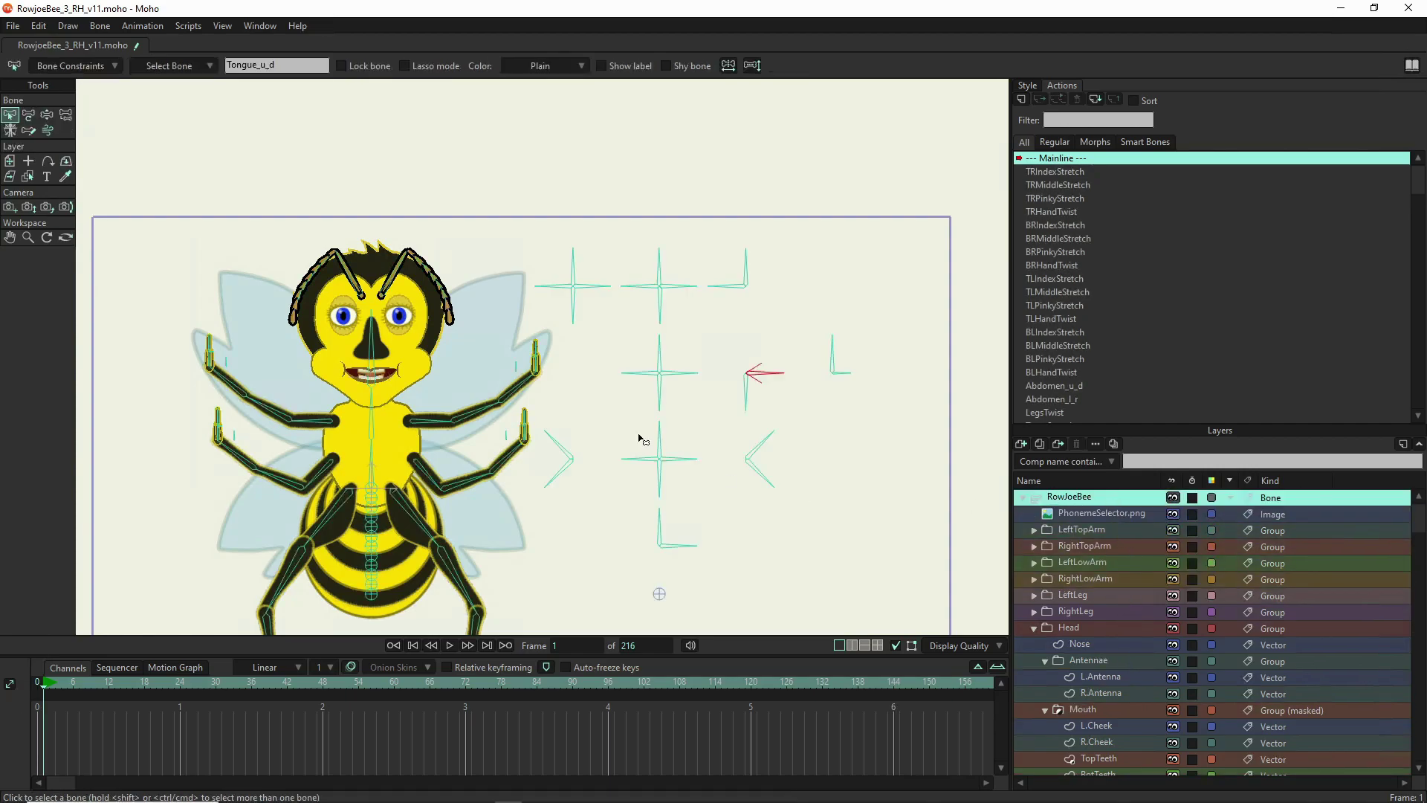
pyautogui.click(747, 402)
pyautogui.click(1025, 99)
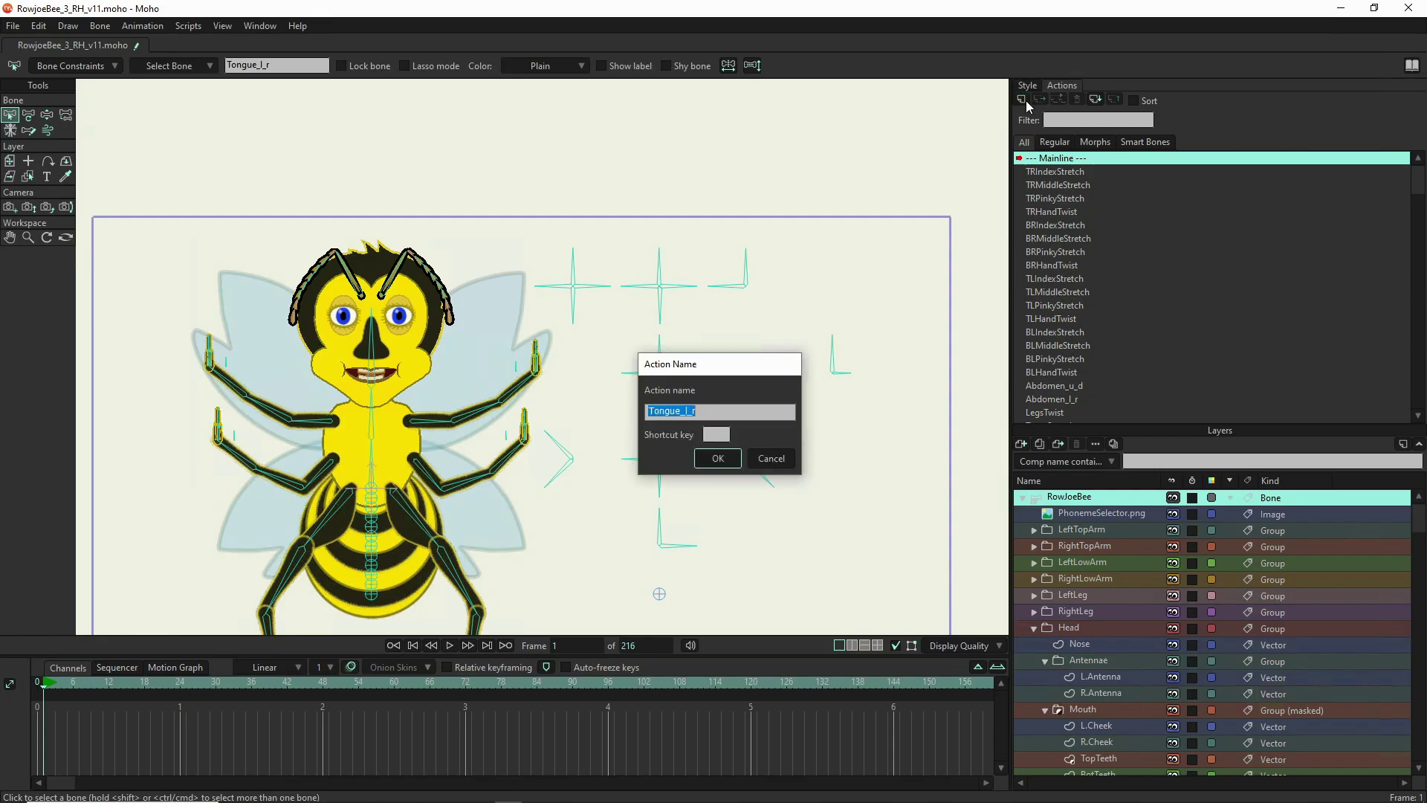
pyautogui.click(714, 462)
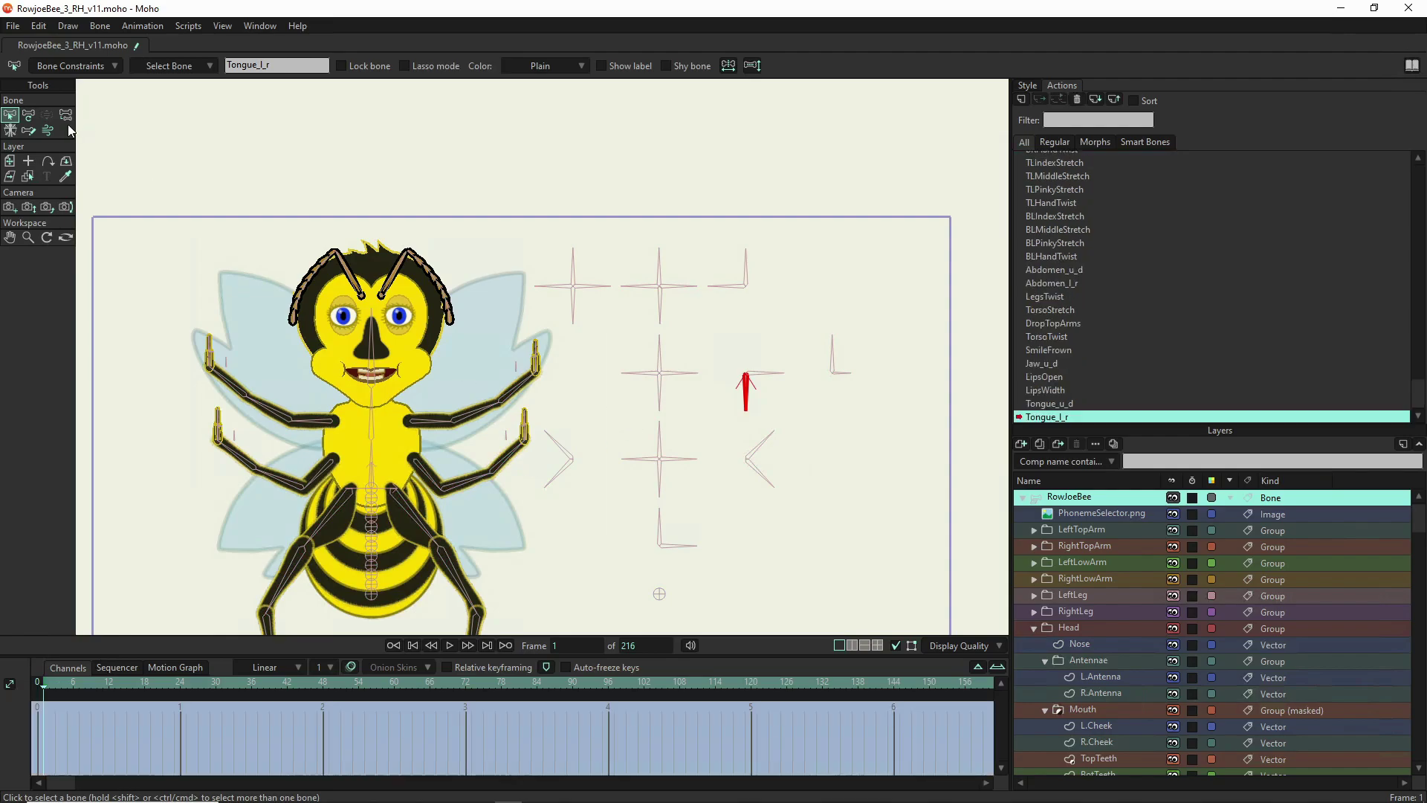
# - Rotate the Tongue_l_r bone to an angle of 238 at frame 1 and 302 at frame 64
pyautogui.click(25, 116)
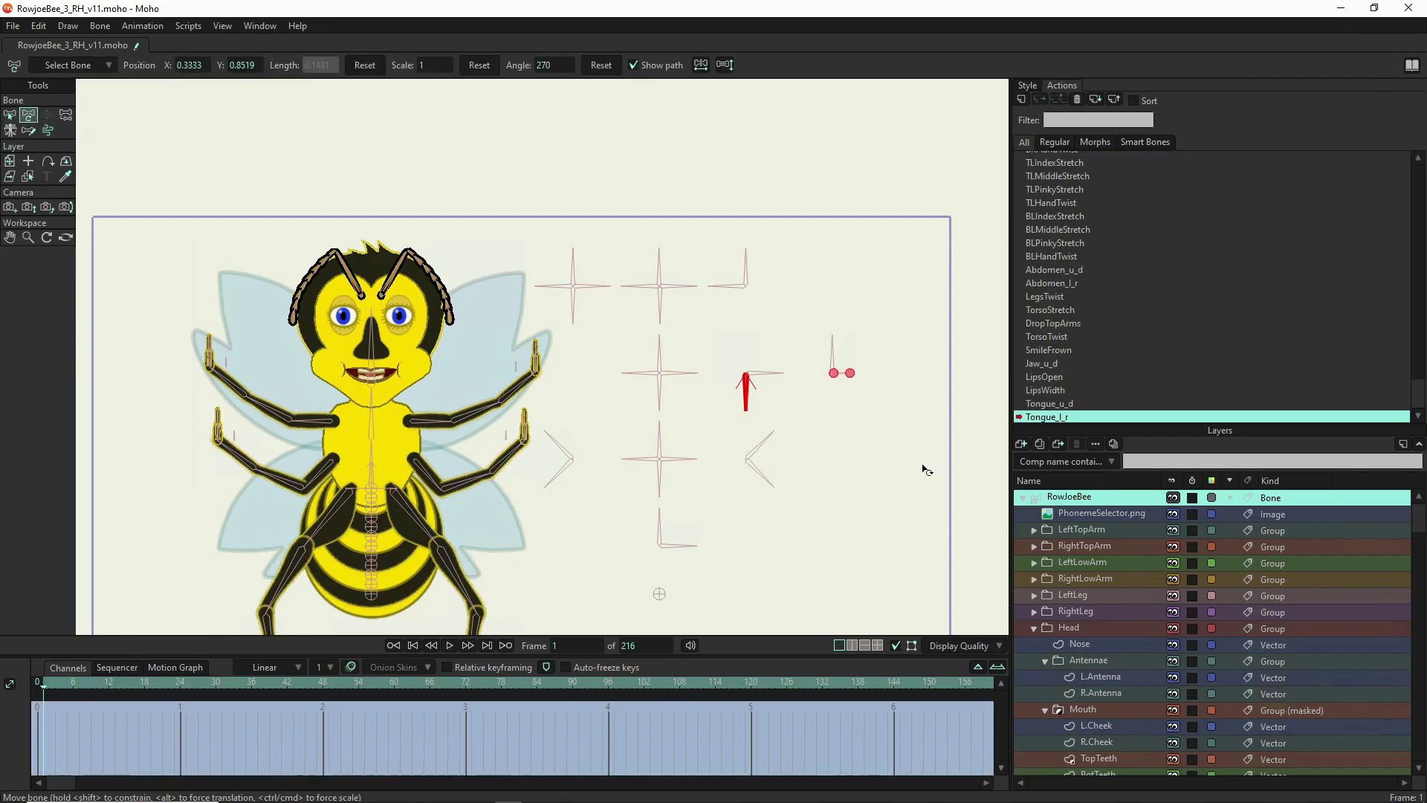
pyautogui.moveTo(750, 394); pyautogui.dragTo(710, 385)
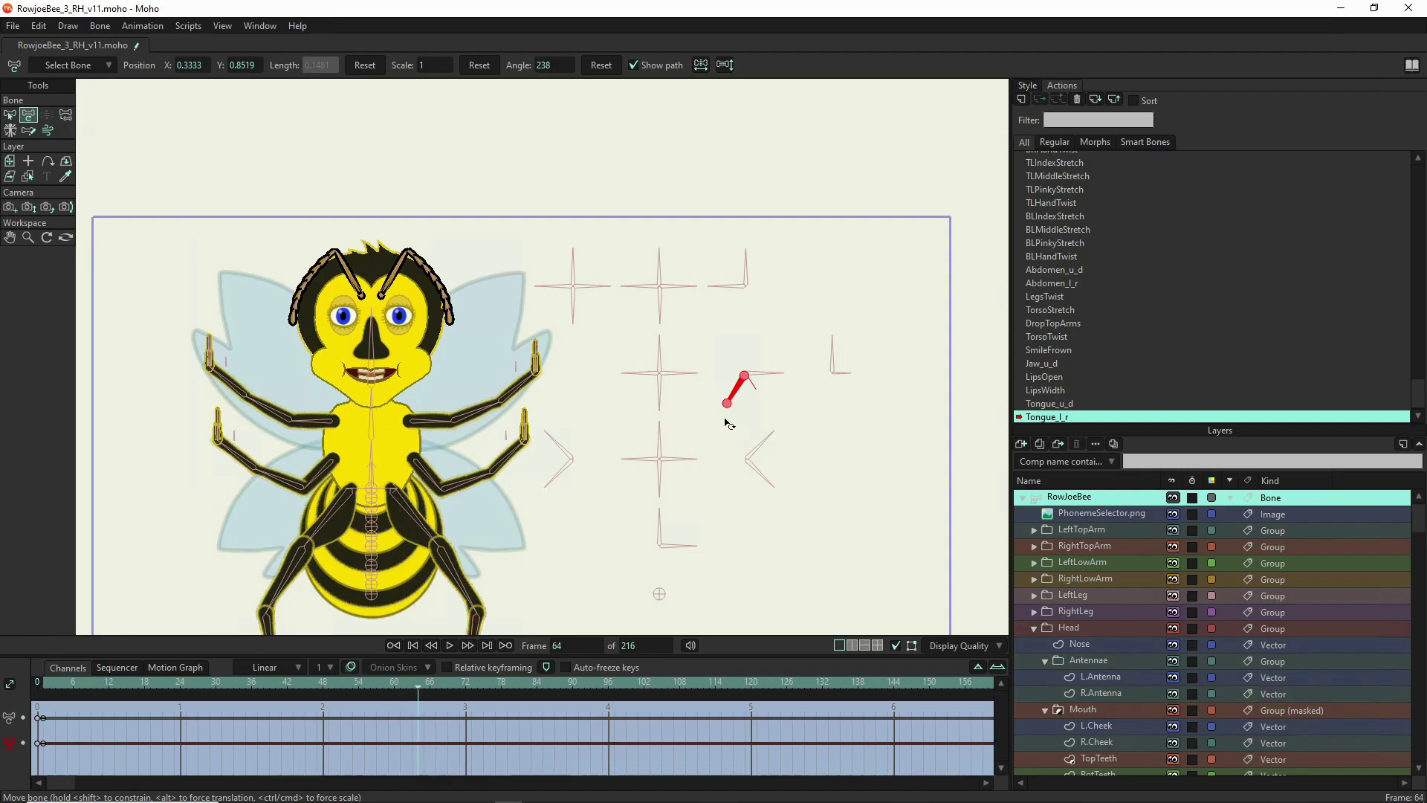
pyautogui.moveTo(732, 396); pyautogui.dragTo(796, 398)
pyautogui.scroll(-2, 1107, 715)
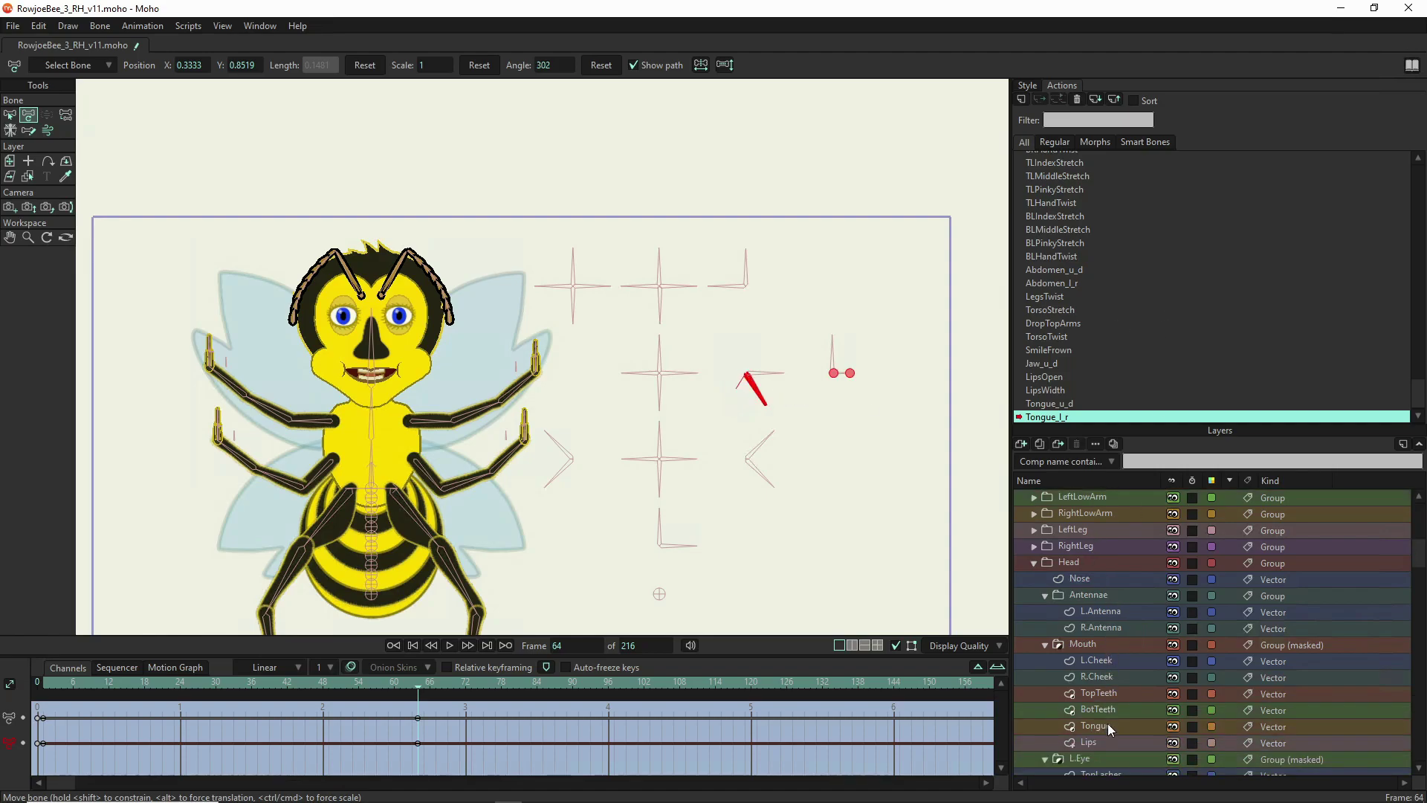
# - At frame 64 of Tongue_l_r, move the Tongue layer's points sideways toward the right corner of the mouth
pyautogui.click(1107, 724)
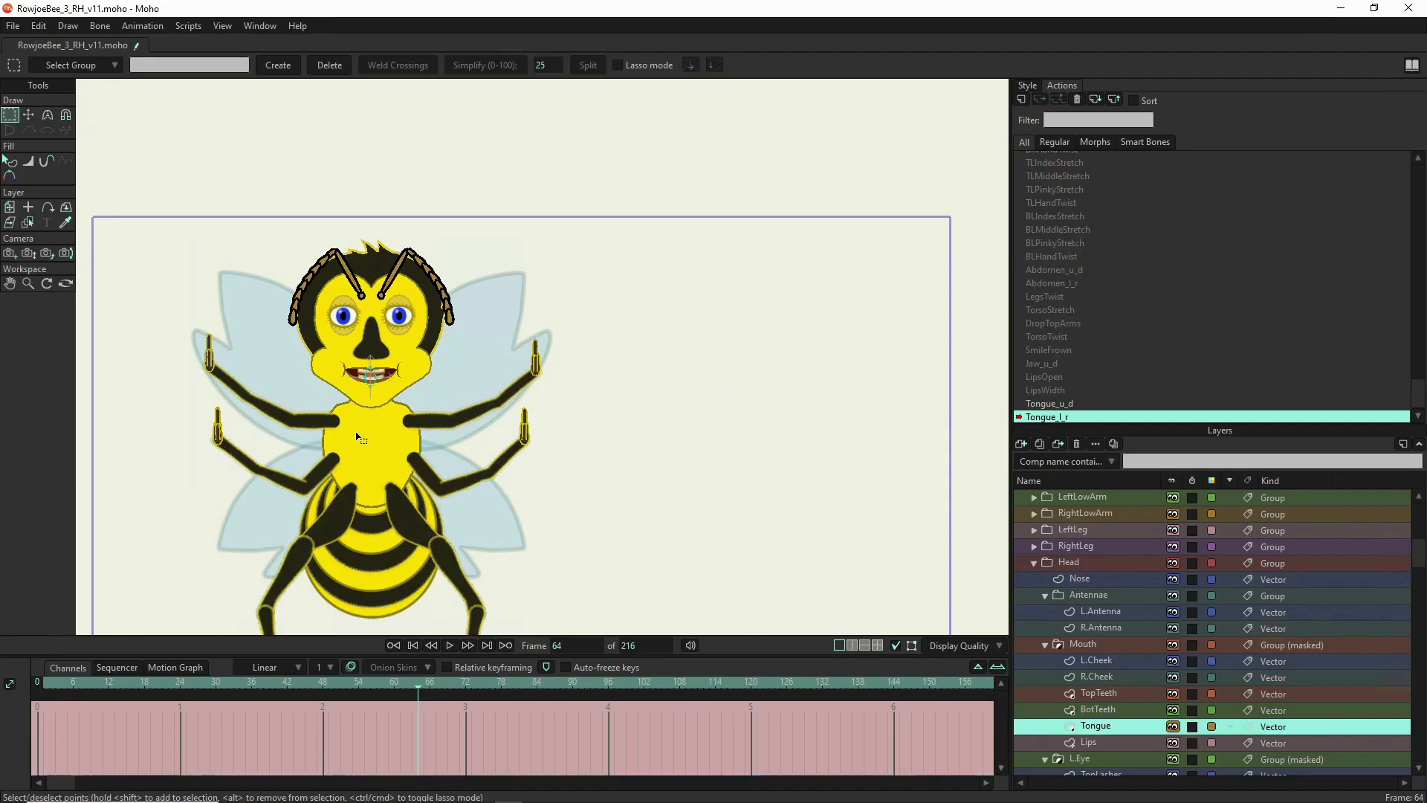
pyautogui.click(27, 117)
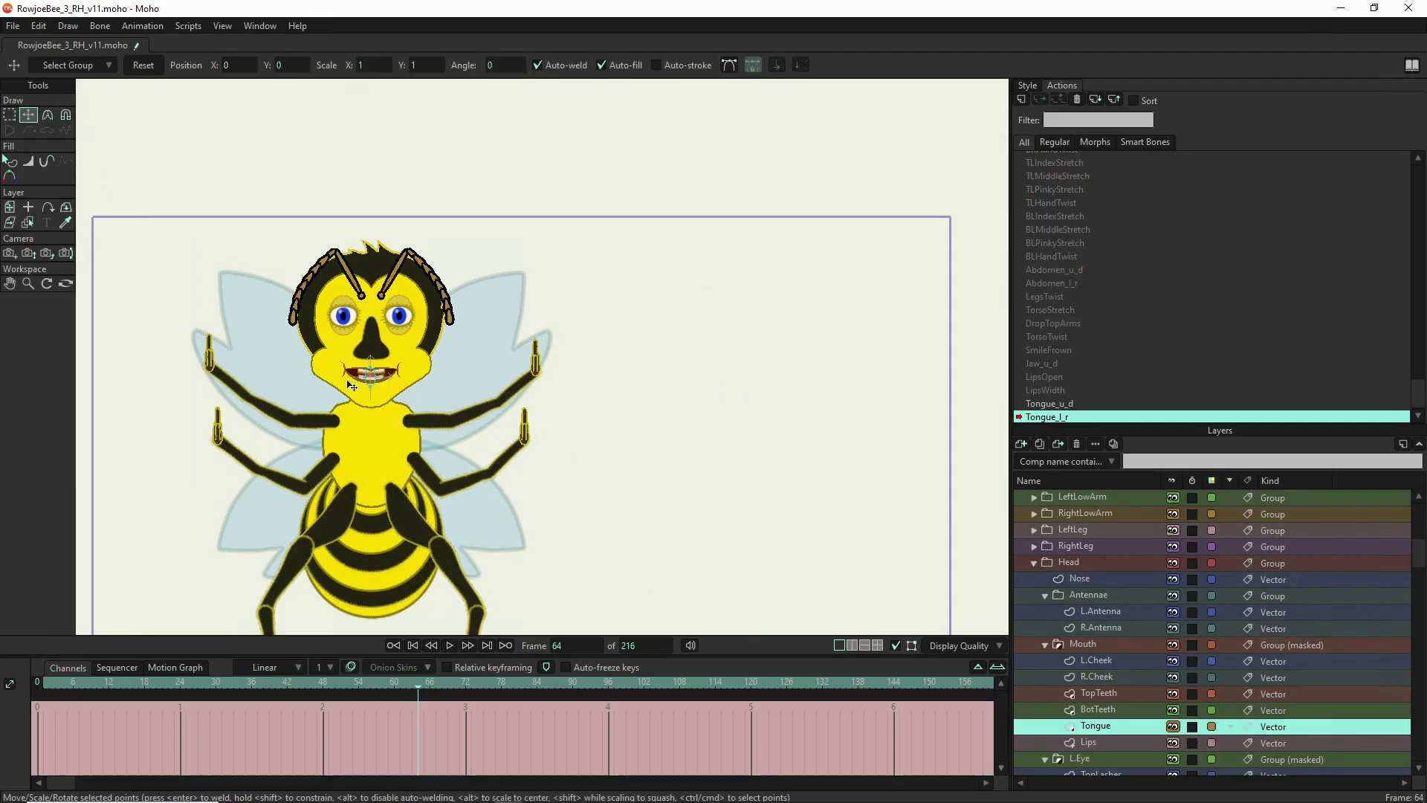
pyautogui.moveTo(374, 386); pyautogui.dragTo(370, 381)
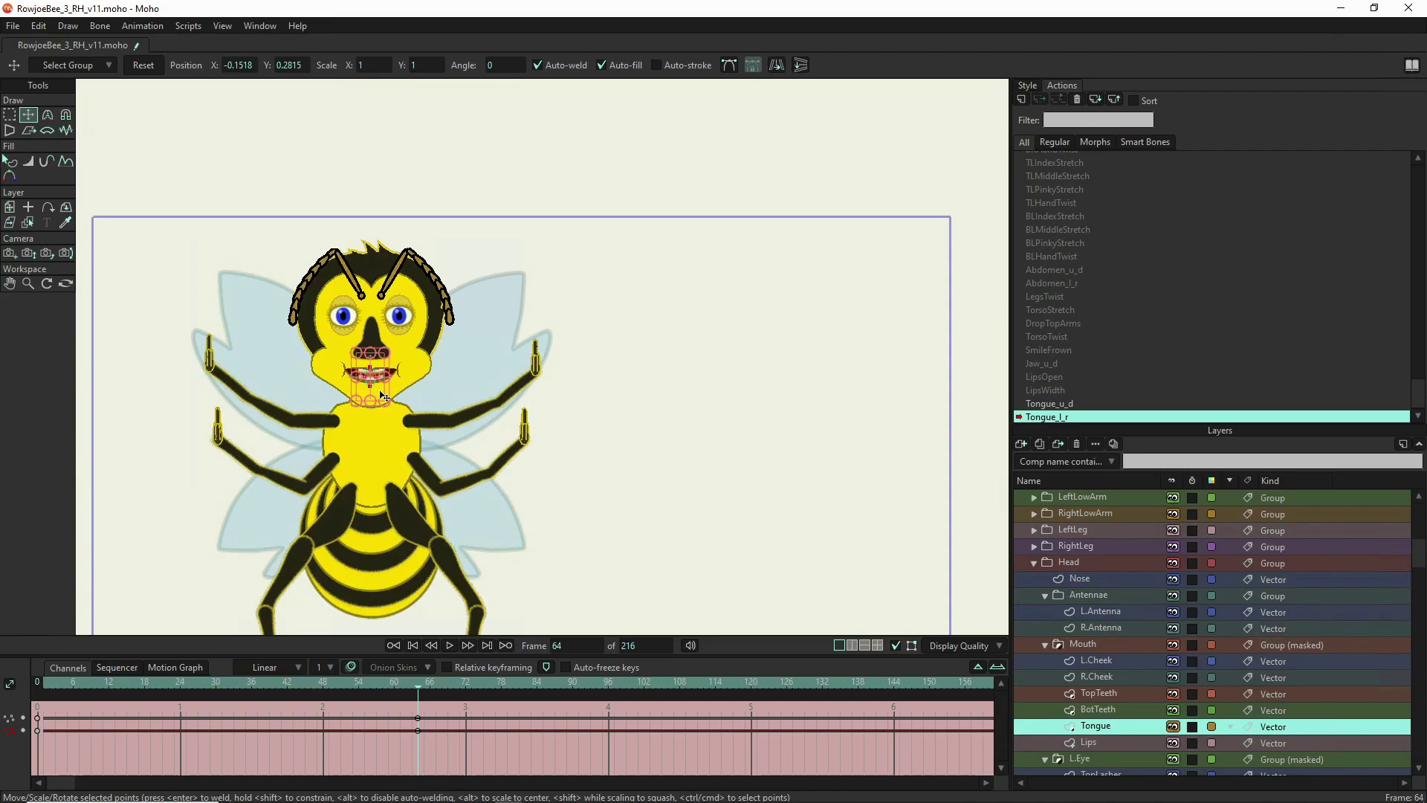
pyautogui.moveTo(385, 398); pyautogui.dragTo(411, 395)
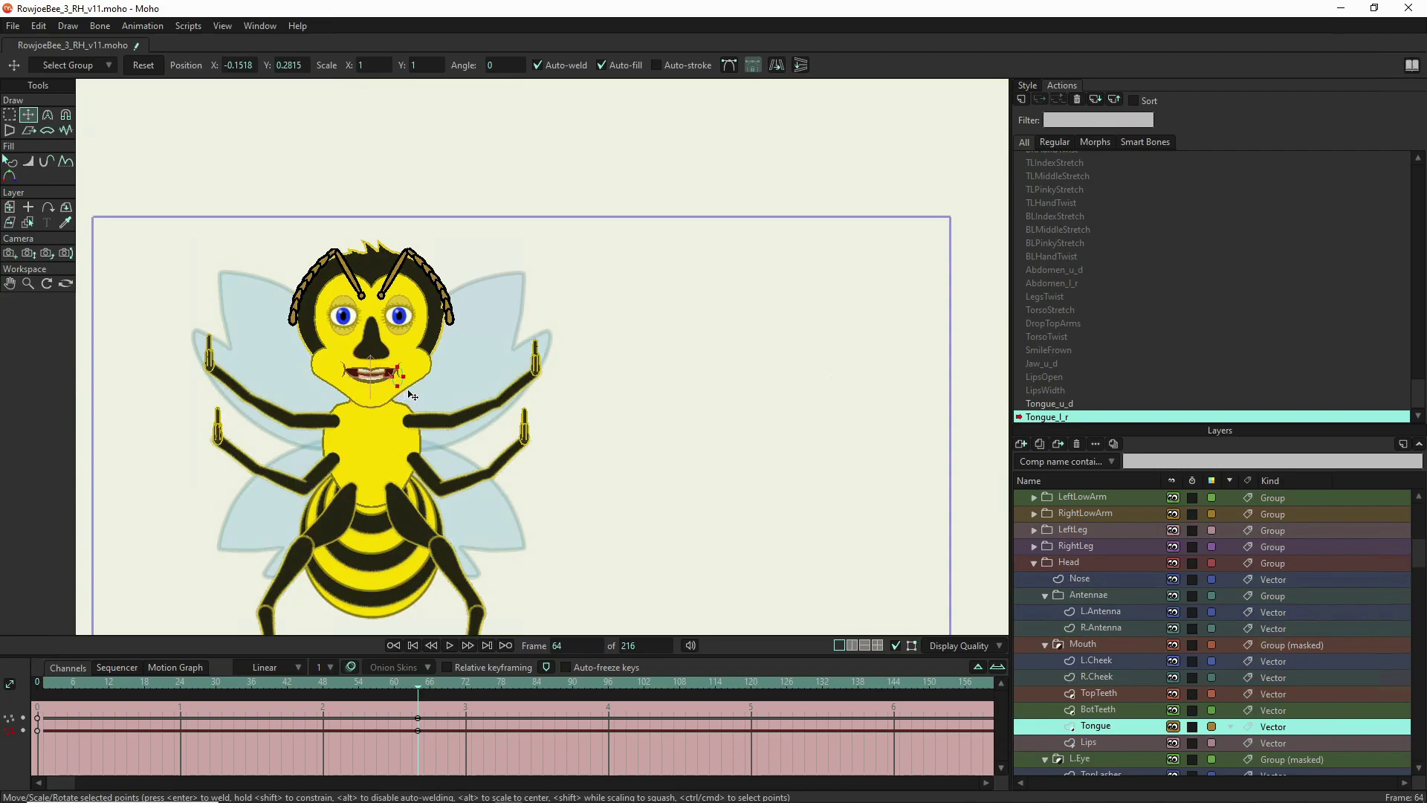
# - Move the Tongue layer's points toward the left mouth corner at frame 1 and reset them to neutral at frame 32
pyautogui.click(47, 680)
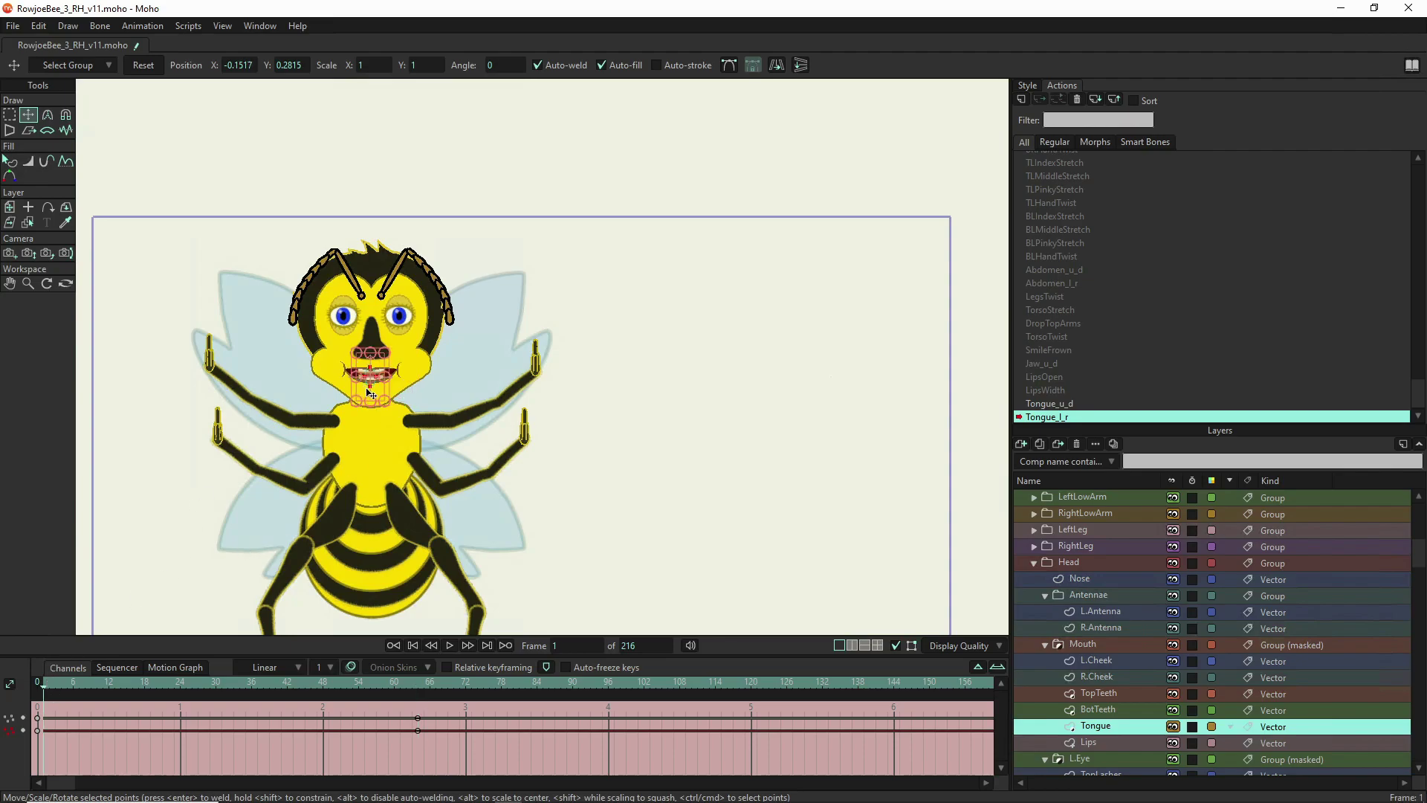
pyautogui.moveTo(385, 392); pyautogui.dragTo(356, 390)
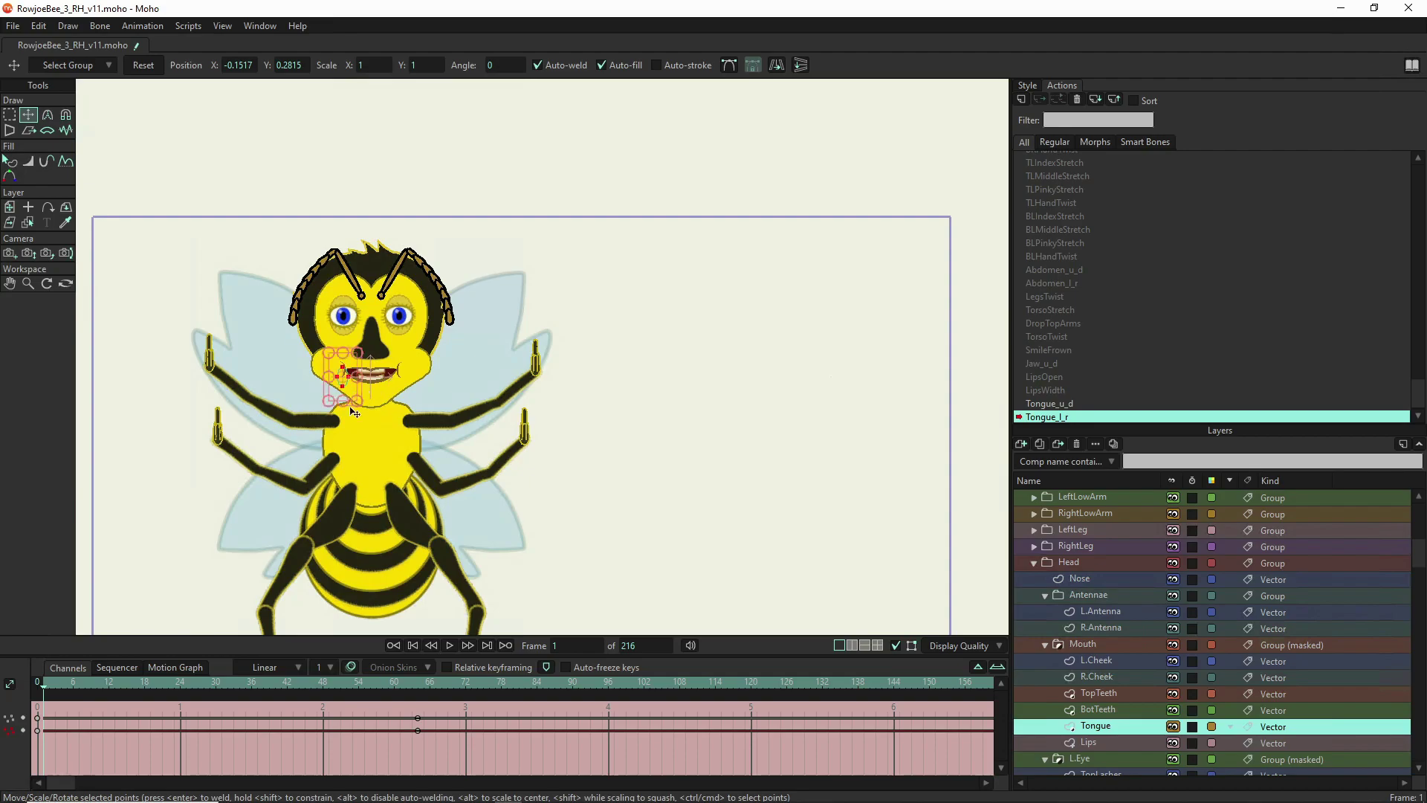
pyautogui.click(228, 681)
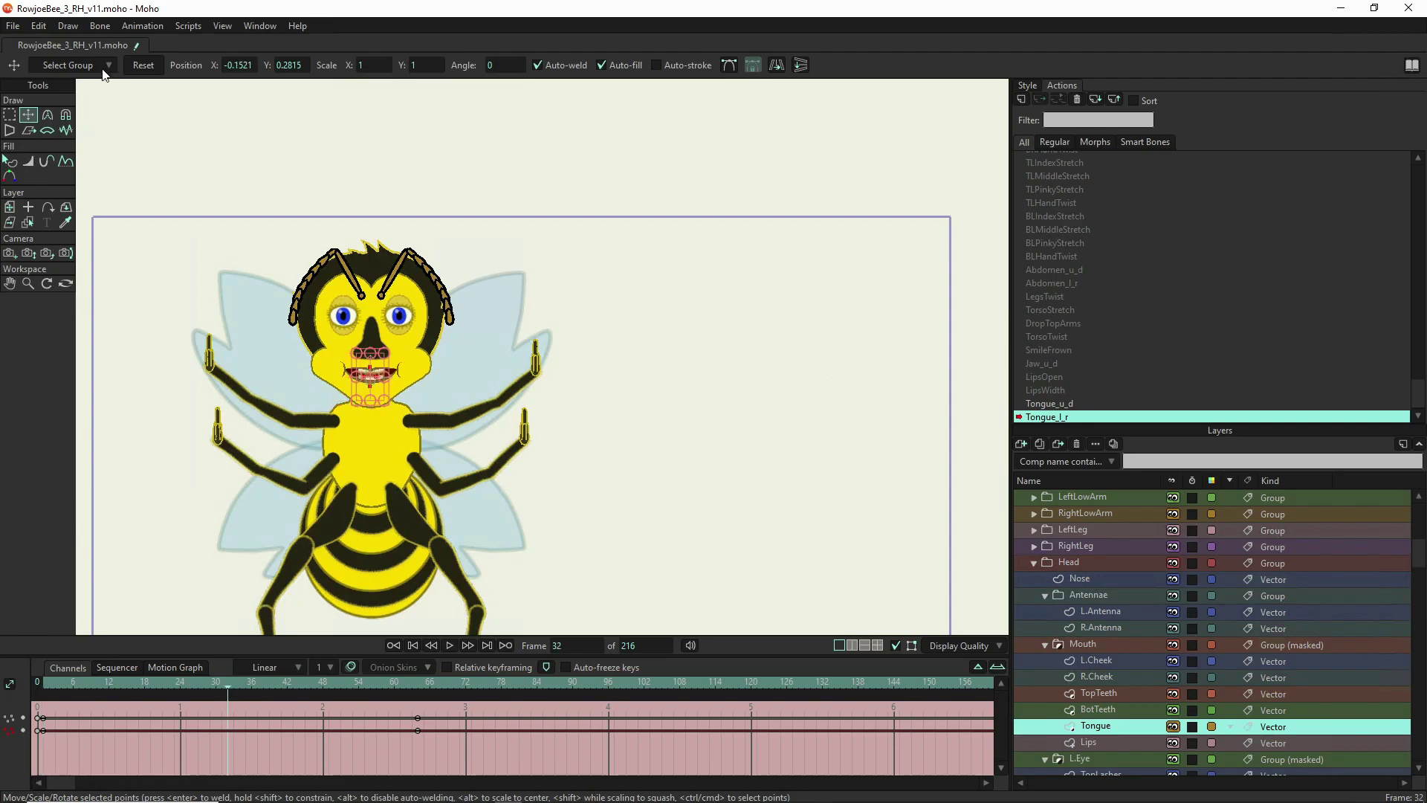
pyautogui.click(131, 72)
# - Return to Mainline and make the RowJoeBee bone layer active with the Manipulate Bones tool
pyautogui.scroll(3, 1037, 186)
pyautogui.click(1051, 158)
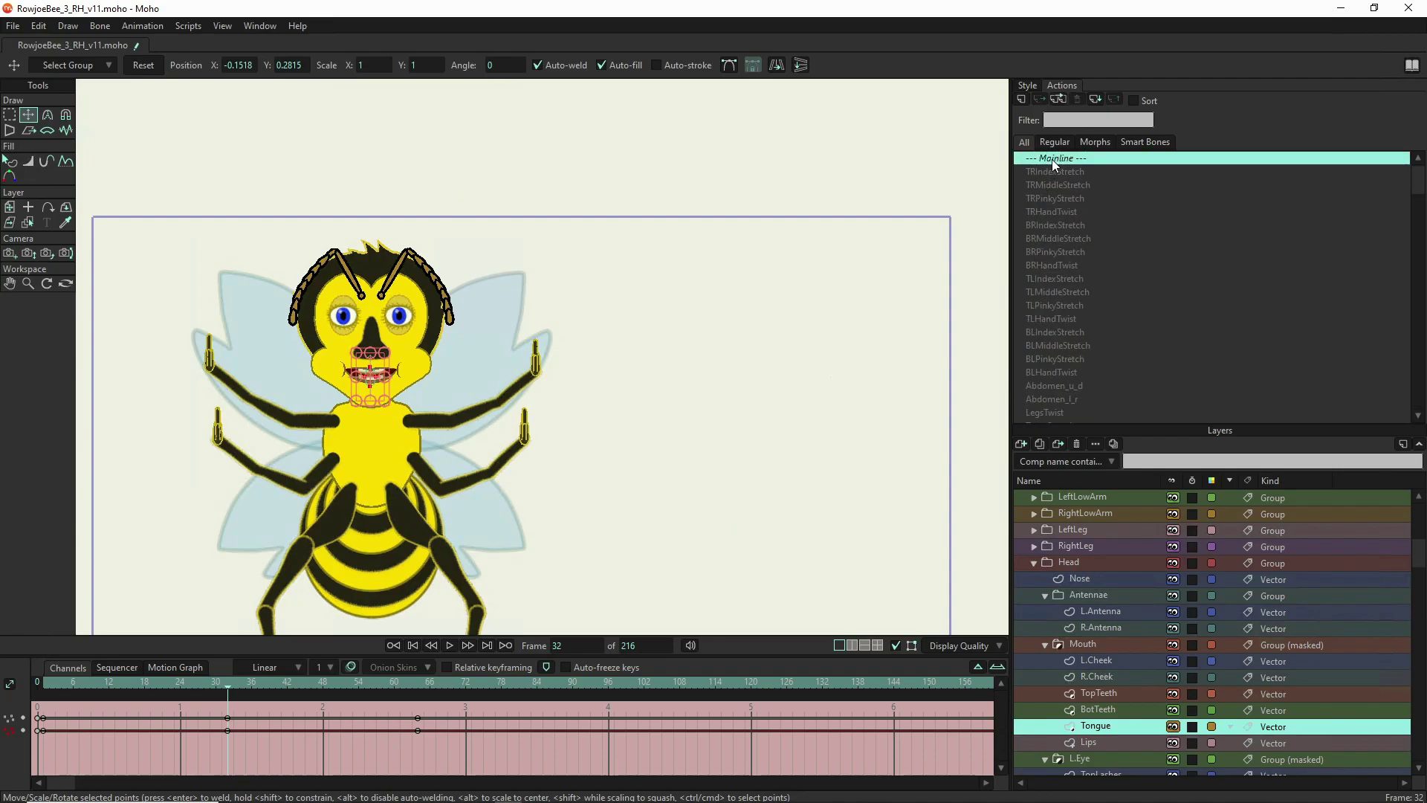
pyautogui.doubleClick(1051, 159)
pyautogui.scroll(-3, 653, 245)
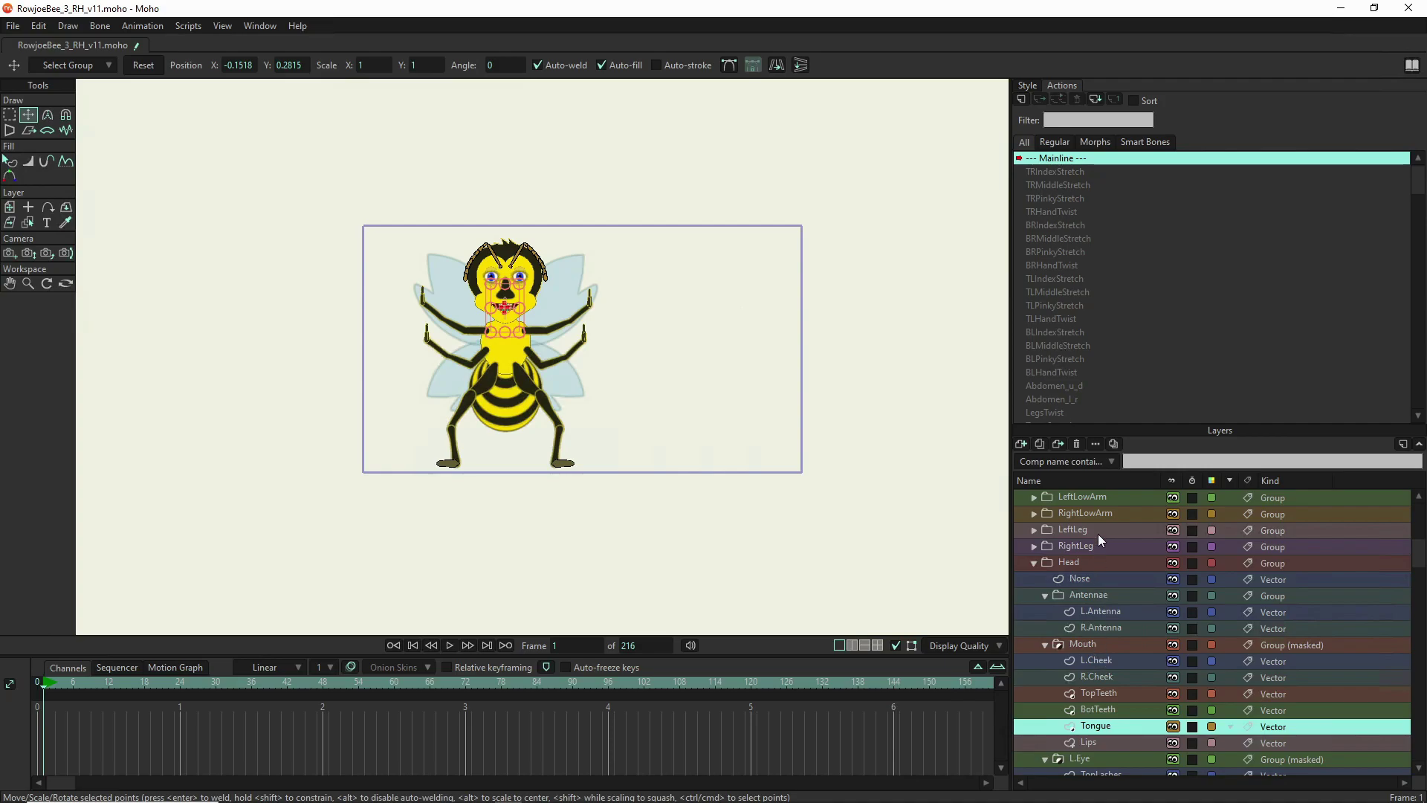
pyautogui.scroll(2, 1113, 492)
pyautogui.click(1103, 499)
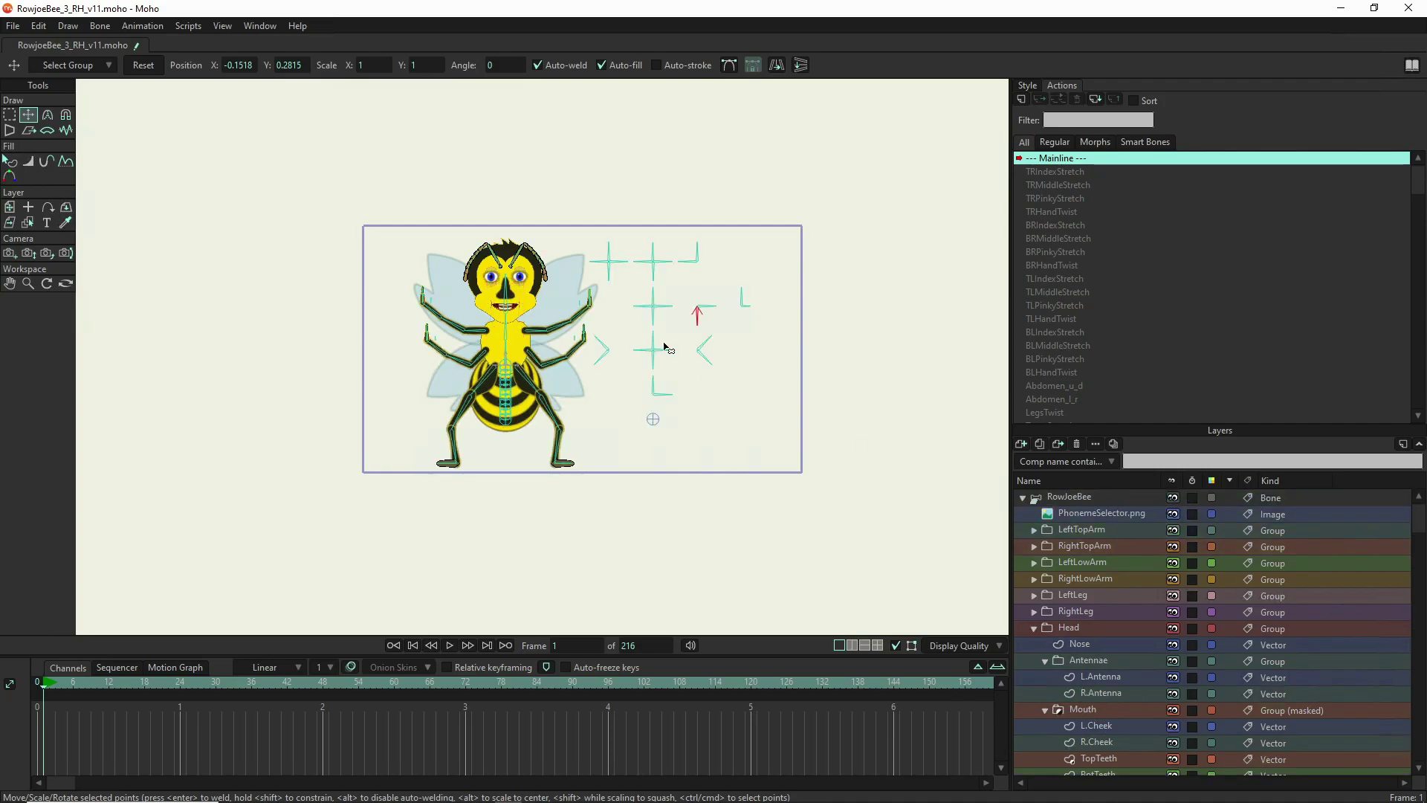
pyautogui.click(51, 117)
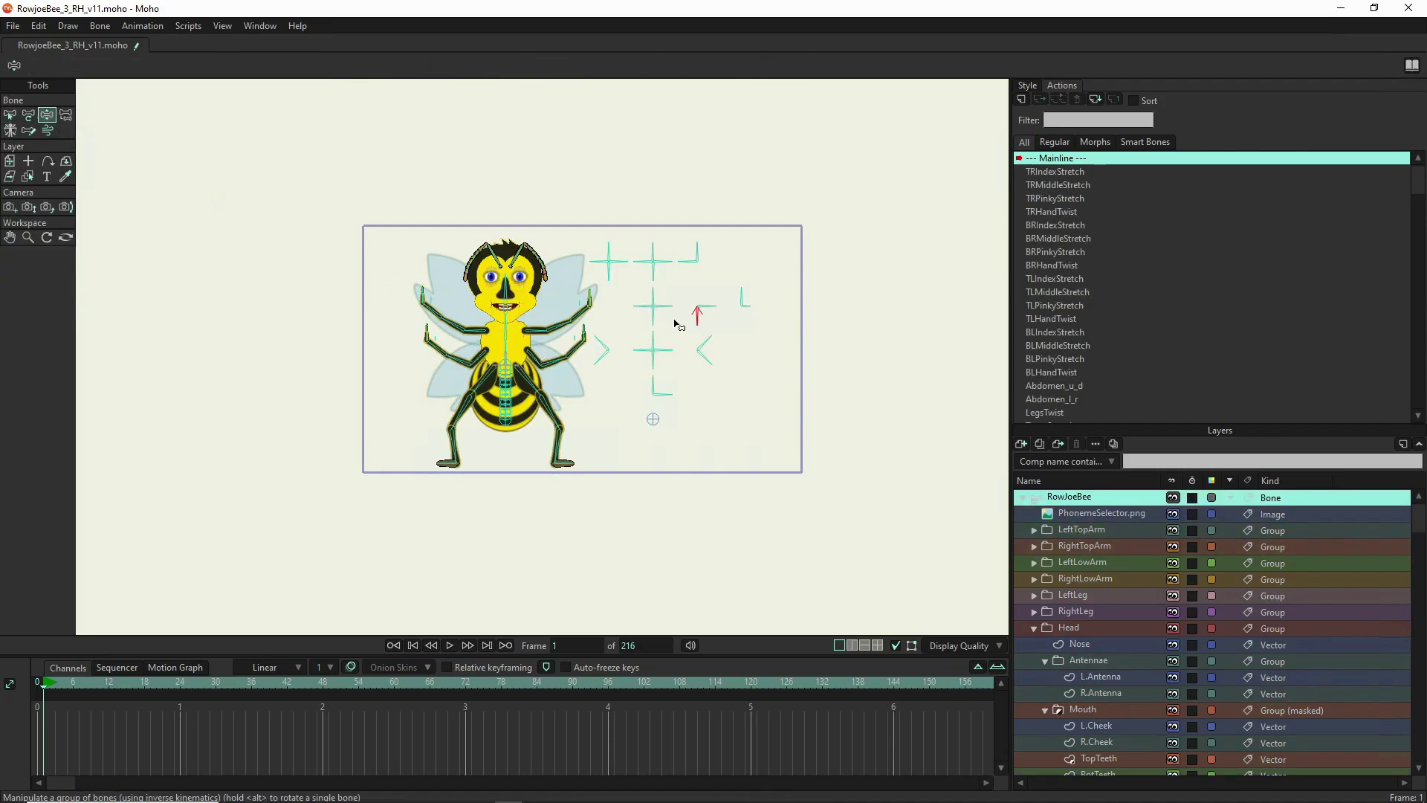
# - Test the mouth and tongue smart bones by rotating the control bones beside the bee through their ranges
pyautogui.scroll(3, 679, 315)
pyautogui.moveTo(581, 304); pyautogui.dragTo(667, 242)
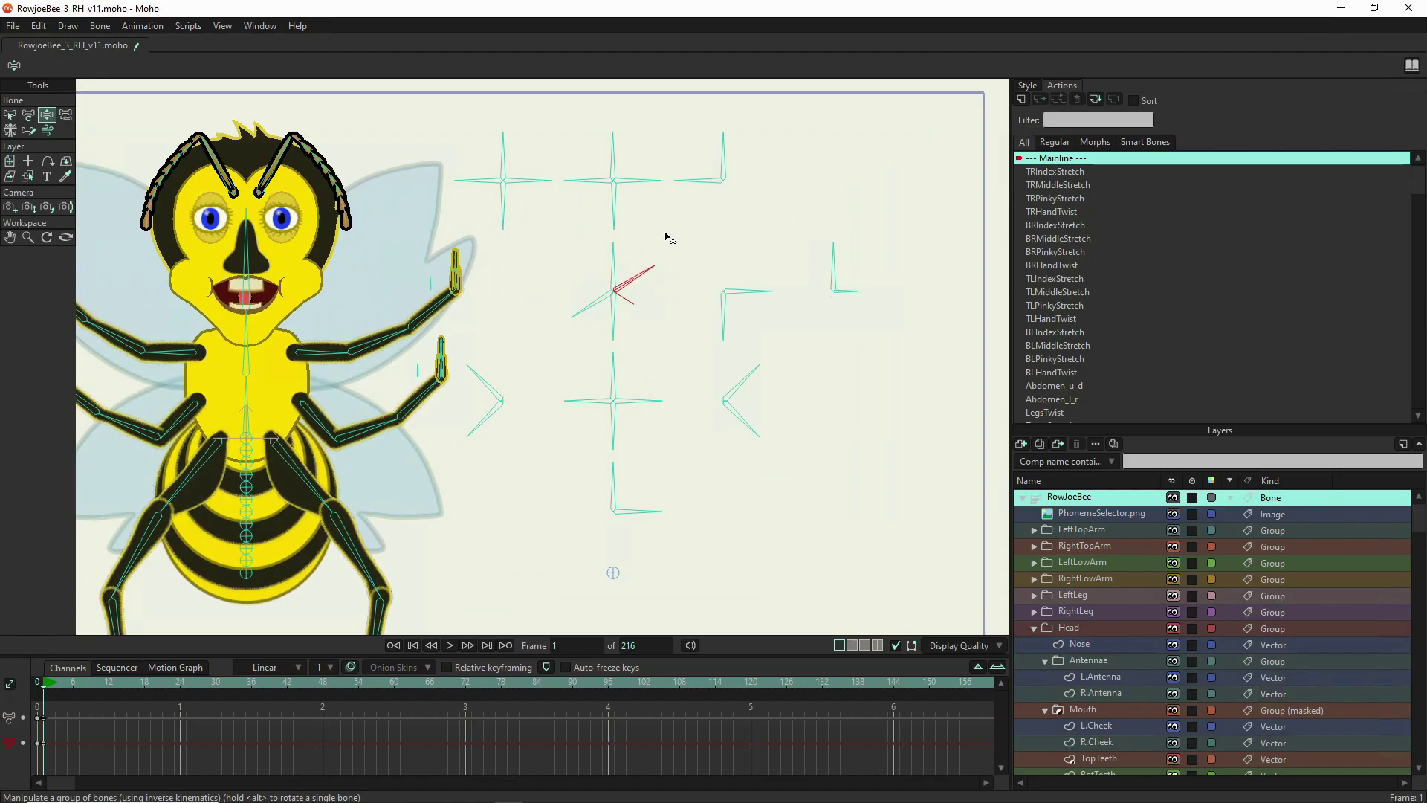
pyautogui.moveTo(605, 344); pyautogui.dragTo(631, 269)
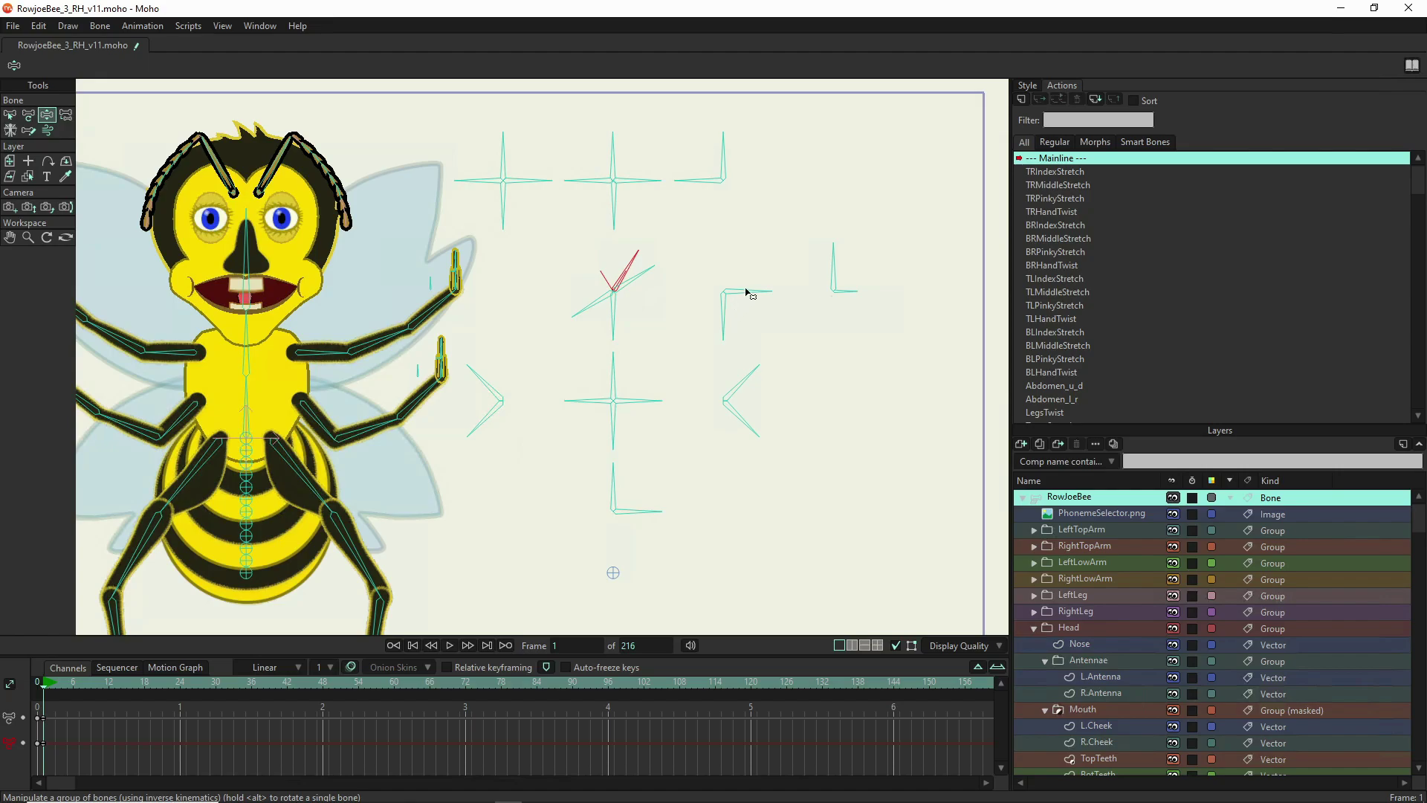
pyautogui.moveTo(758, 294); pyautogui.dragTo(752, 335)
pyautogui.moveTo(644, 344); pyautogui.dragTo(704, 367)
pyautogui.moveTo(835, 257); pyautogui.dragTo(574, 295)
pyautogui.moveTo(660, 272); pyautogui.dragTo(610, 340)
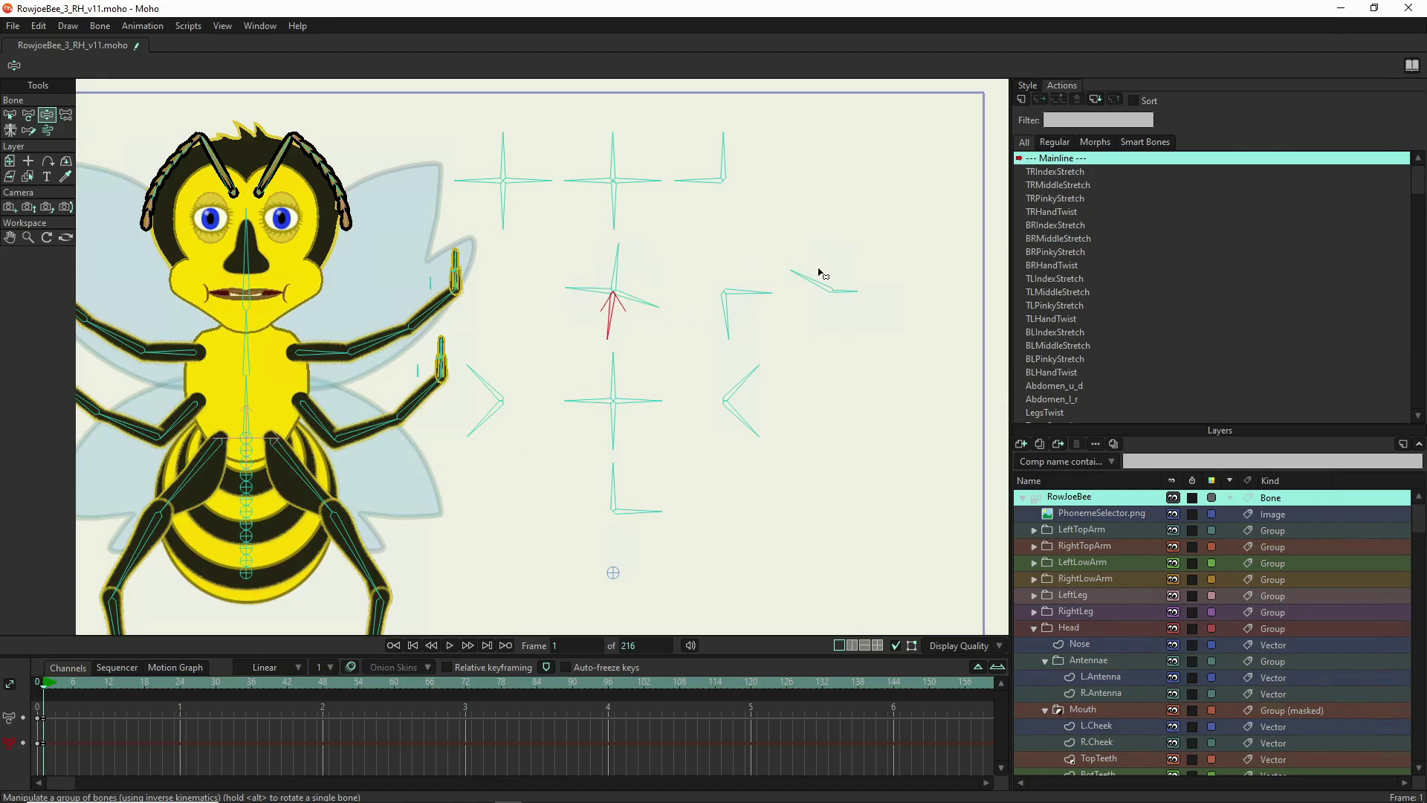
pyautogui.moveTo(805, 287); pyautogui.dragTo(805, 224)
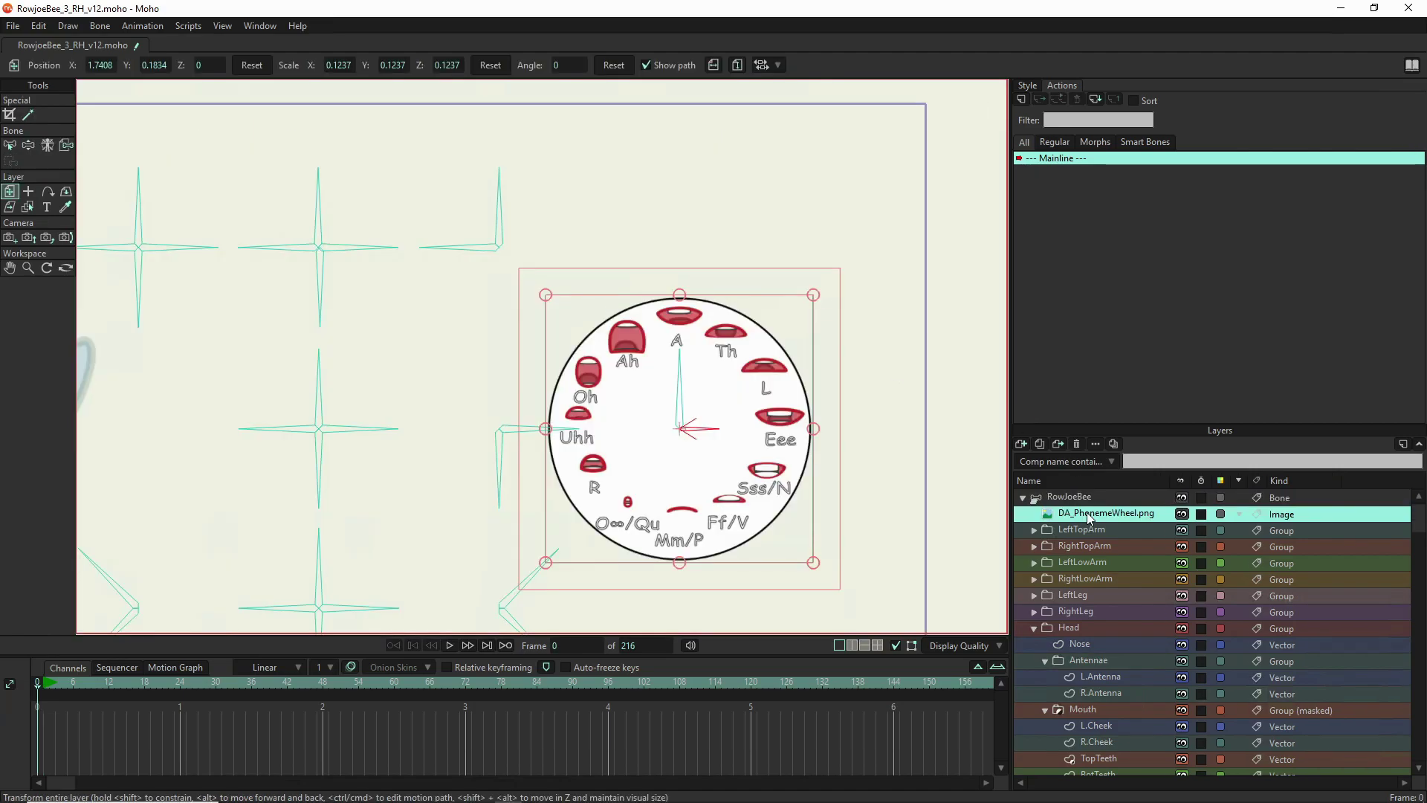
# - Open the layer settings of the DA_PhonemeWheel.png image layer
pyautogui.doubleClick(1087, 511)
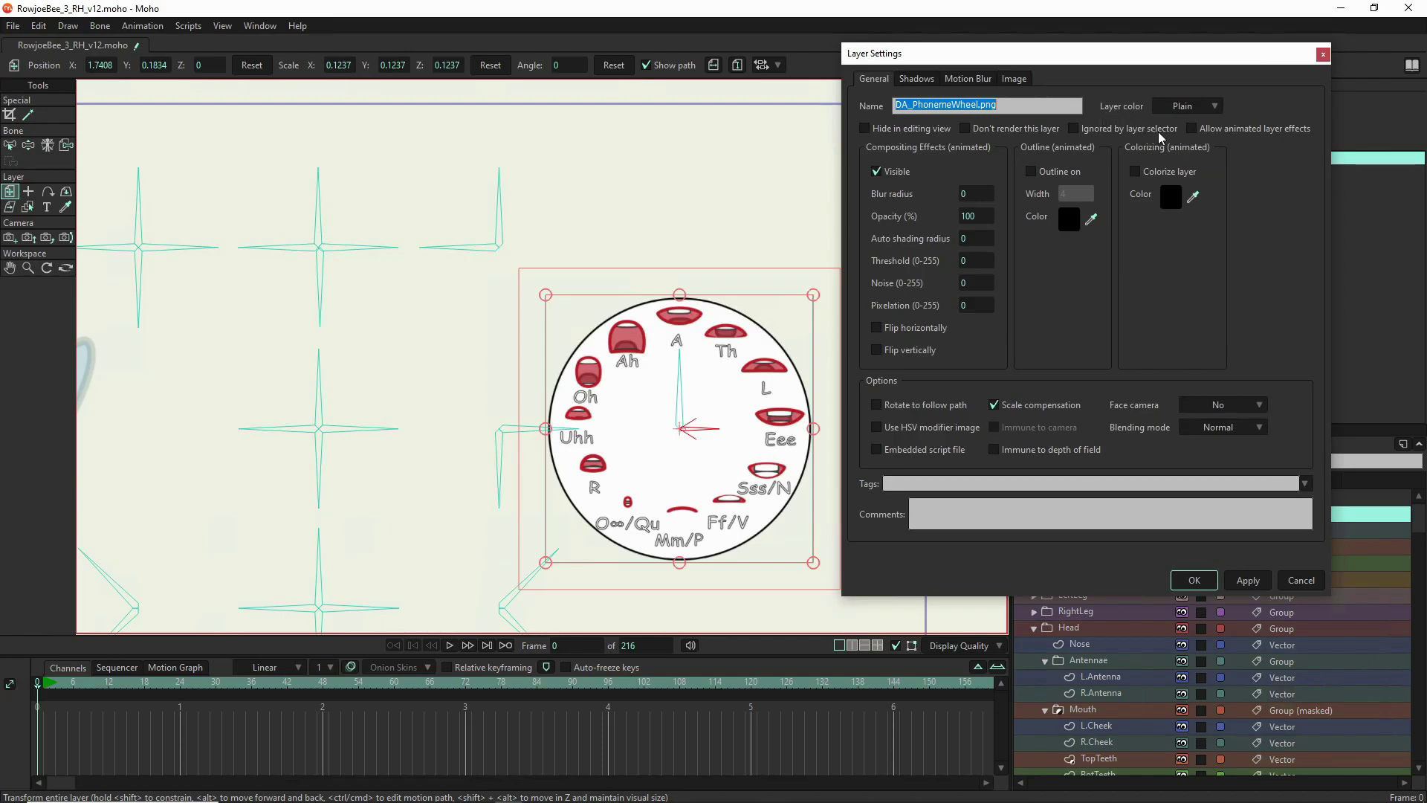
# - Allow animated layer effects on the DA_PhonemeWheel.png layer and make it not visible at frame 0
pyautogui.click(1194, 130)
pyautogui.click(1193, 129)
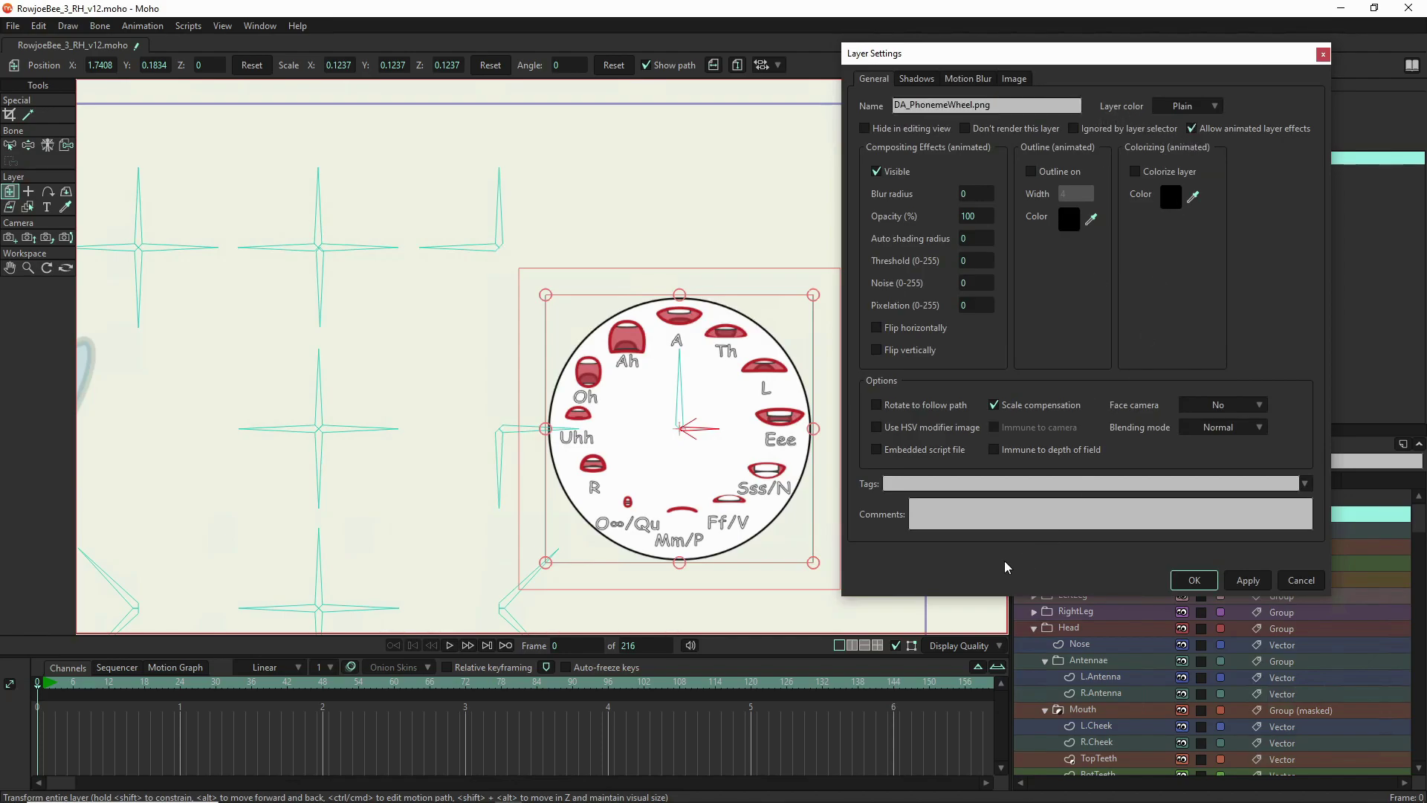
pyautogui.click(877, 173)
pyautogui.click(1248, 580)
pyautogui.click(1195, 581)
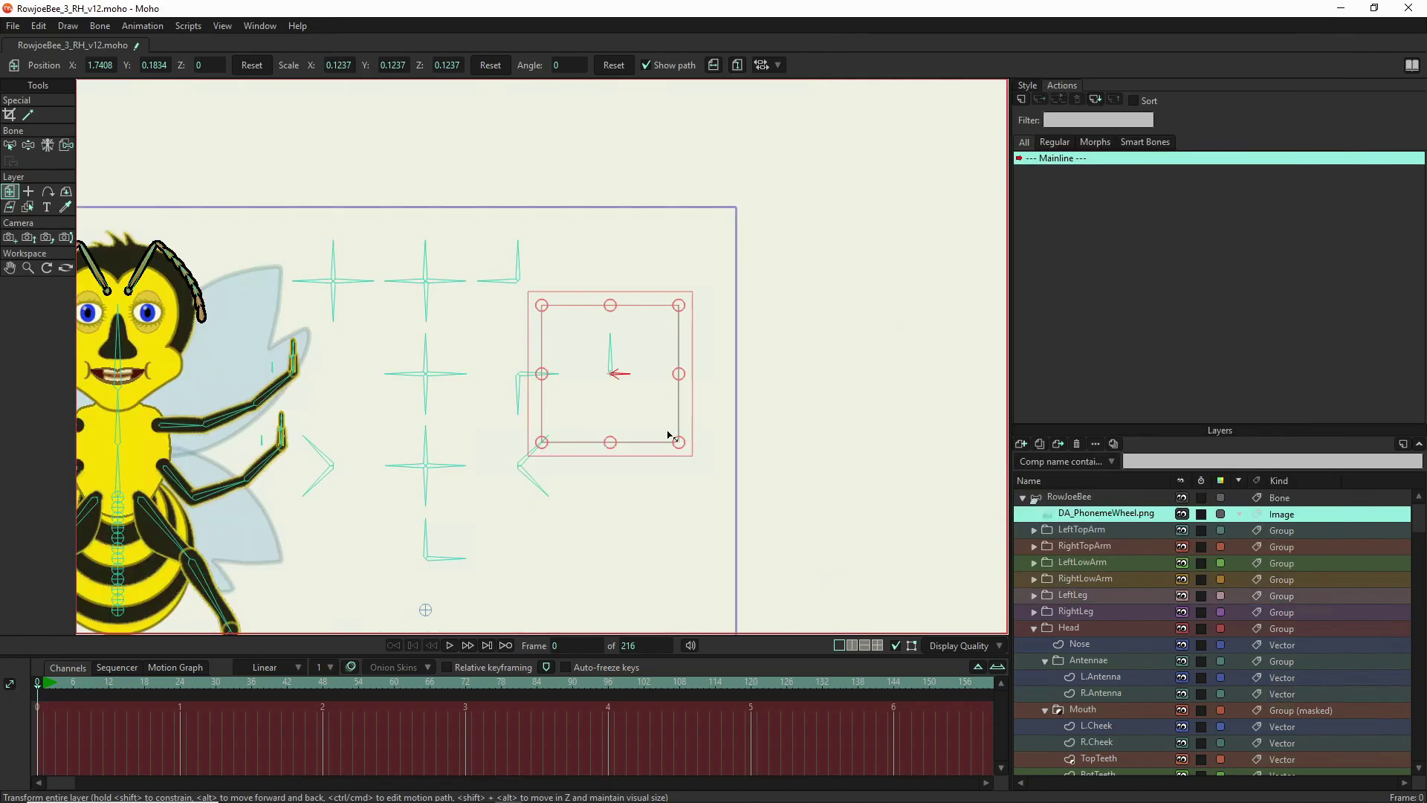
# - Open the RowJoeBee layer's Phoenem_onOff action for editing and move to frame 33
pyautogui.click(1067, 498)
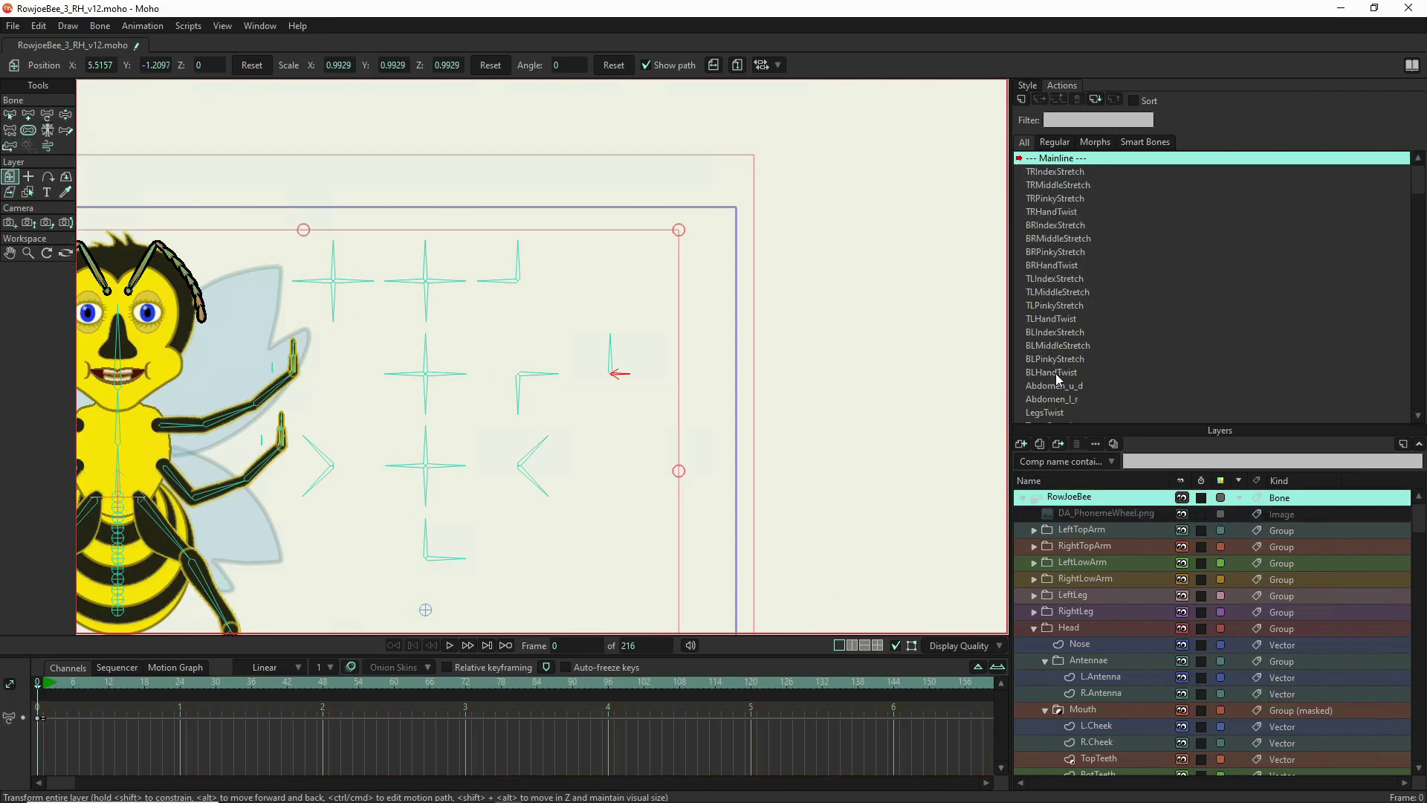
pyautogui.scroll(-4, 1056, 373)
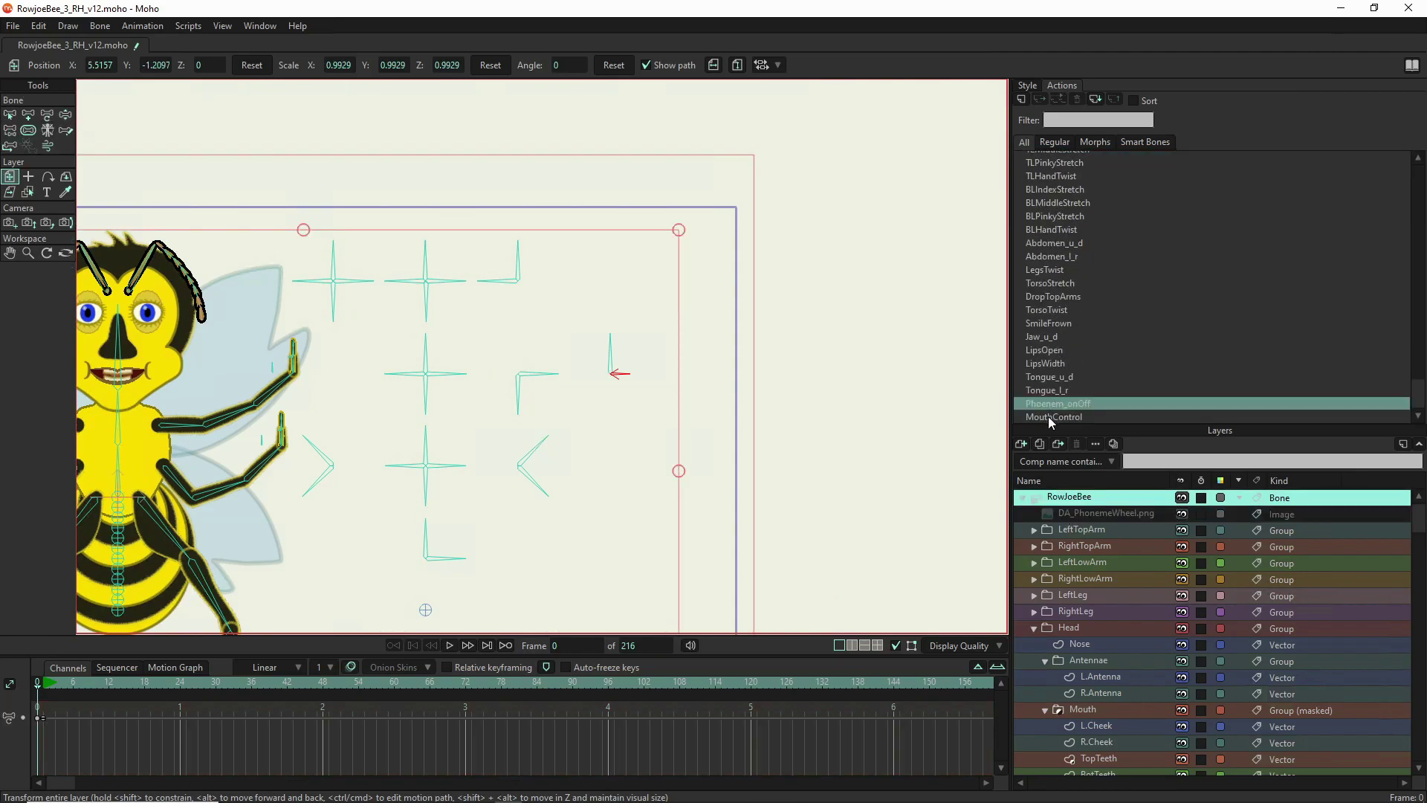
pyautogui.click(1046, 404)
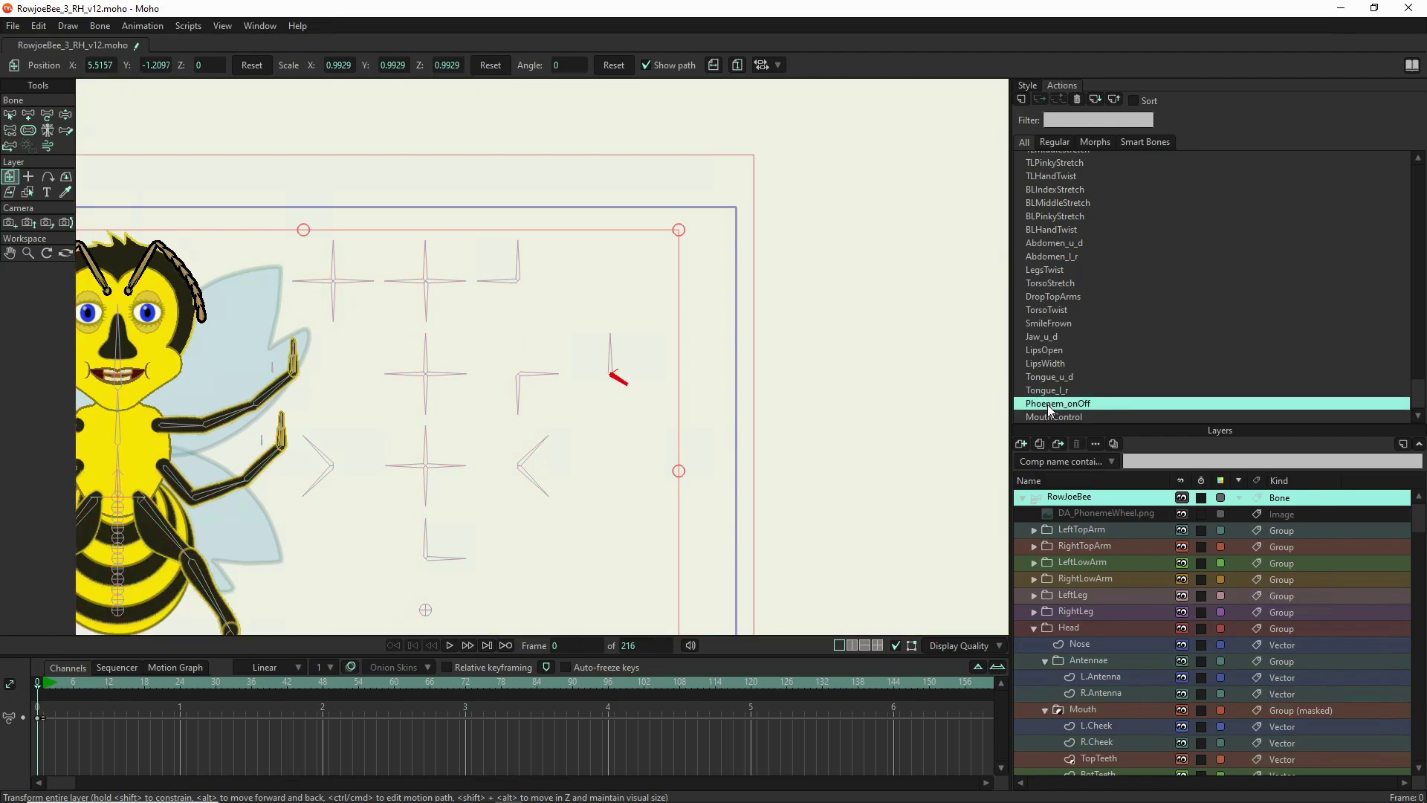
pyautogui.doubleClick(1050, 404)
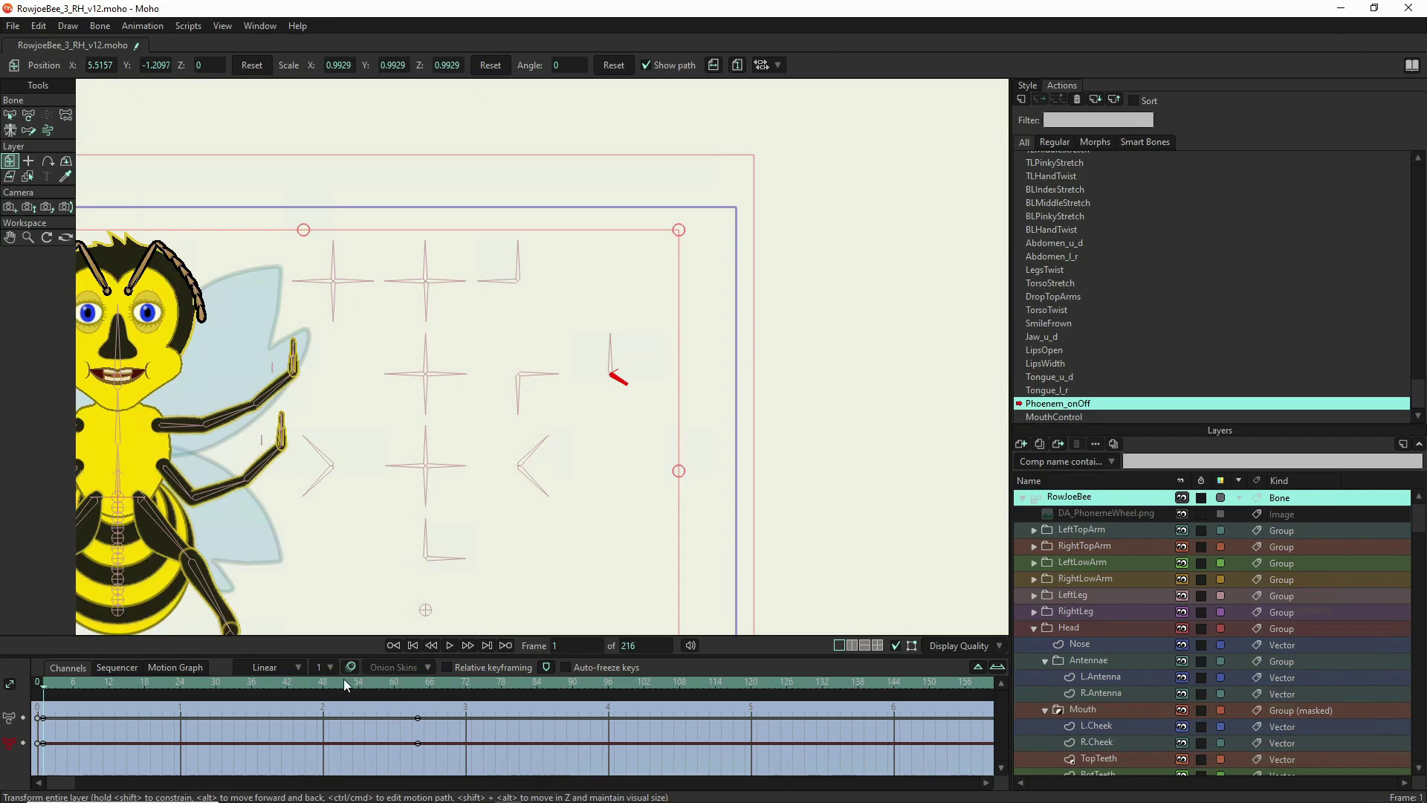
pyautogui.click(121, 684)
pyautogui.click(413, 684)
pyautogui.click(245, 691)
pyautogui.click(233, 692)
pyautogui.click(243, 694)
pyautogui.click(235, 690)
# - Make the DA_PhonemeWheel.png layer visible from frame 33 of the action and scrub back to frame 24 to check the switch
pyautogui.doubleClick(1114, 512)
pyautogui.click(876, 173)
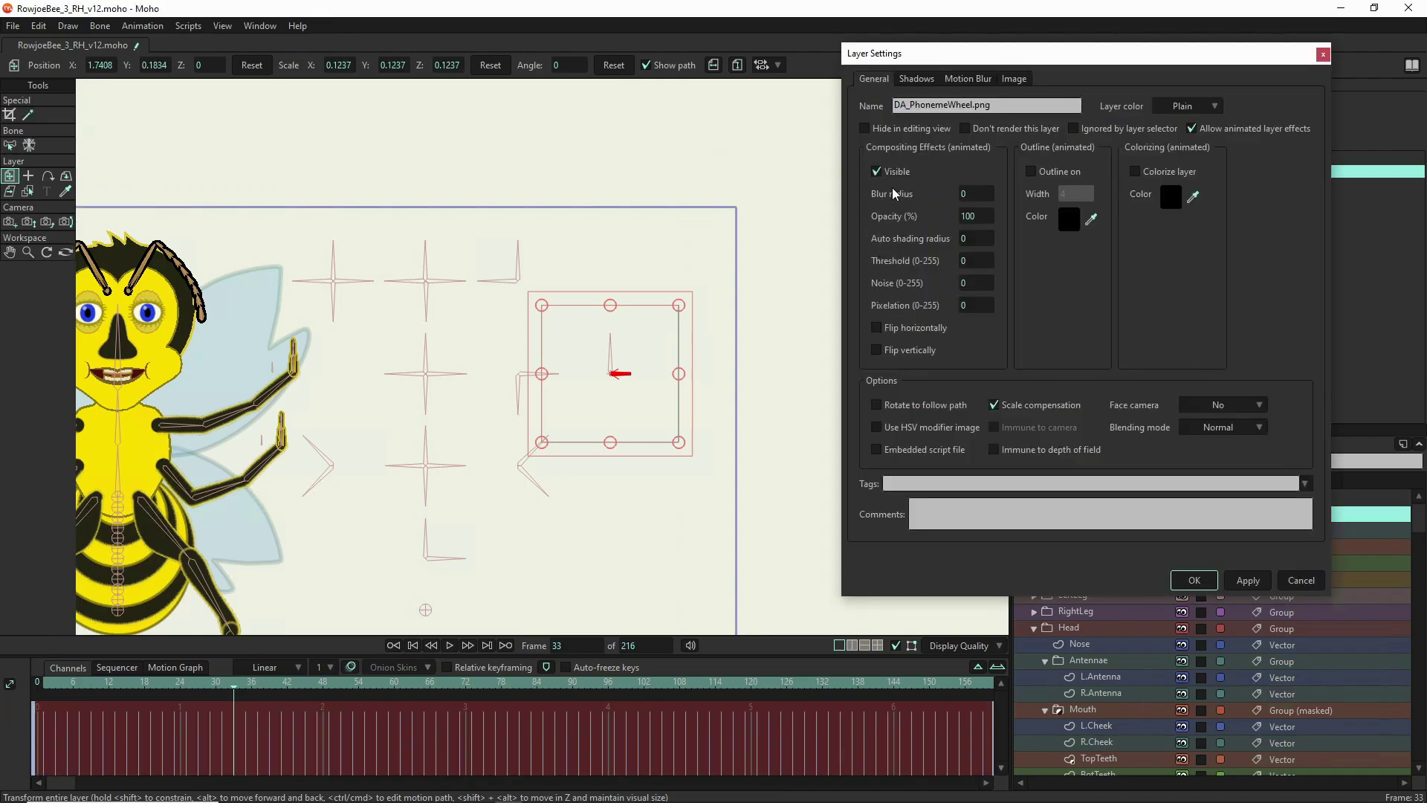
pyautogui.click(1248, 580)
pyautogui.click(1198, 580)
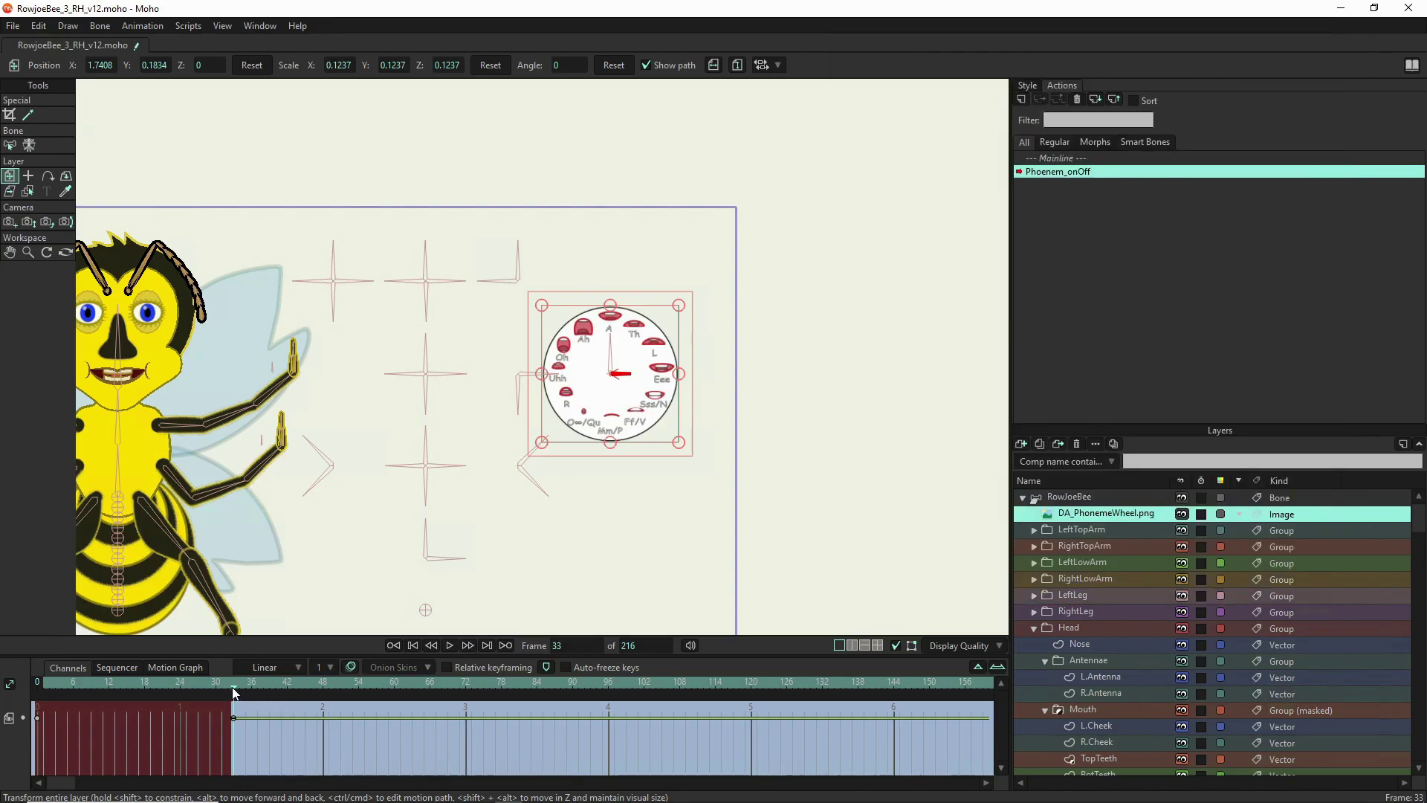
pyautogui.moveTo(232, 693); pyautogui.dragTo(180, 680)
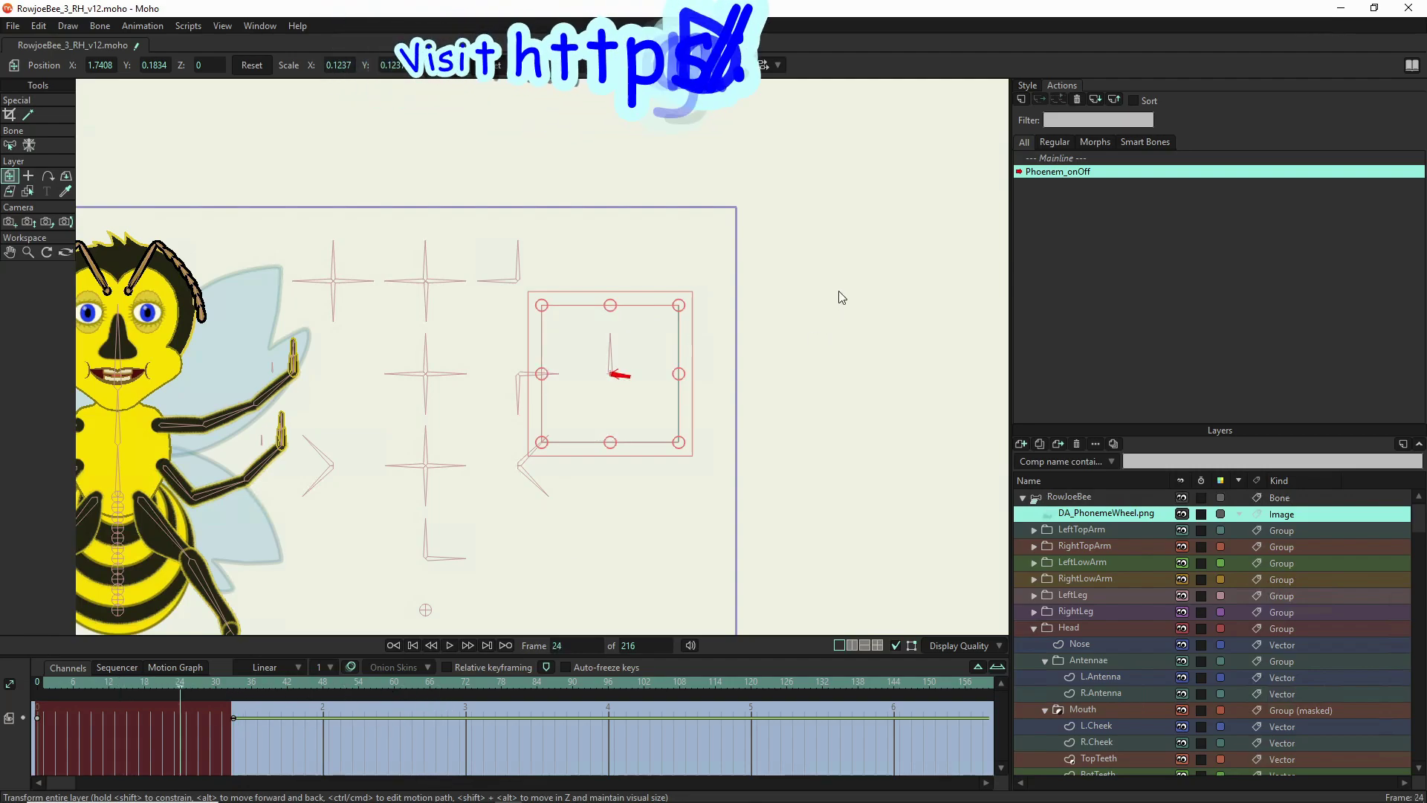
# - Return to the Mainline and test the phoneme wheel's on/off bone on the RowJoeBee layer with Manipulate Bones
pyautogui.click(1078, 159)
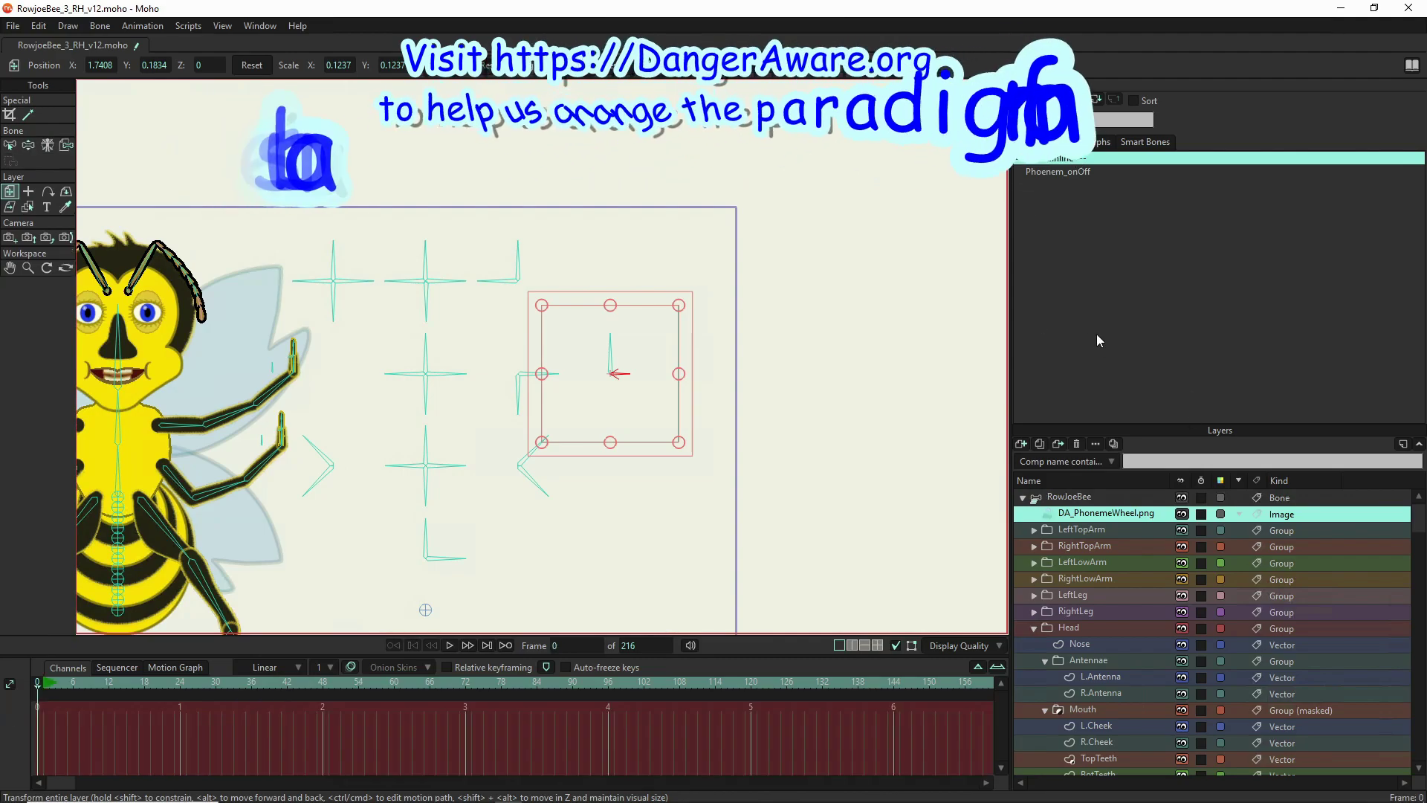
pyautogui.click(1062, 498)
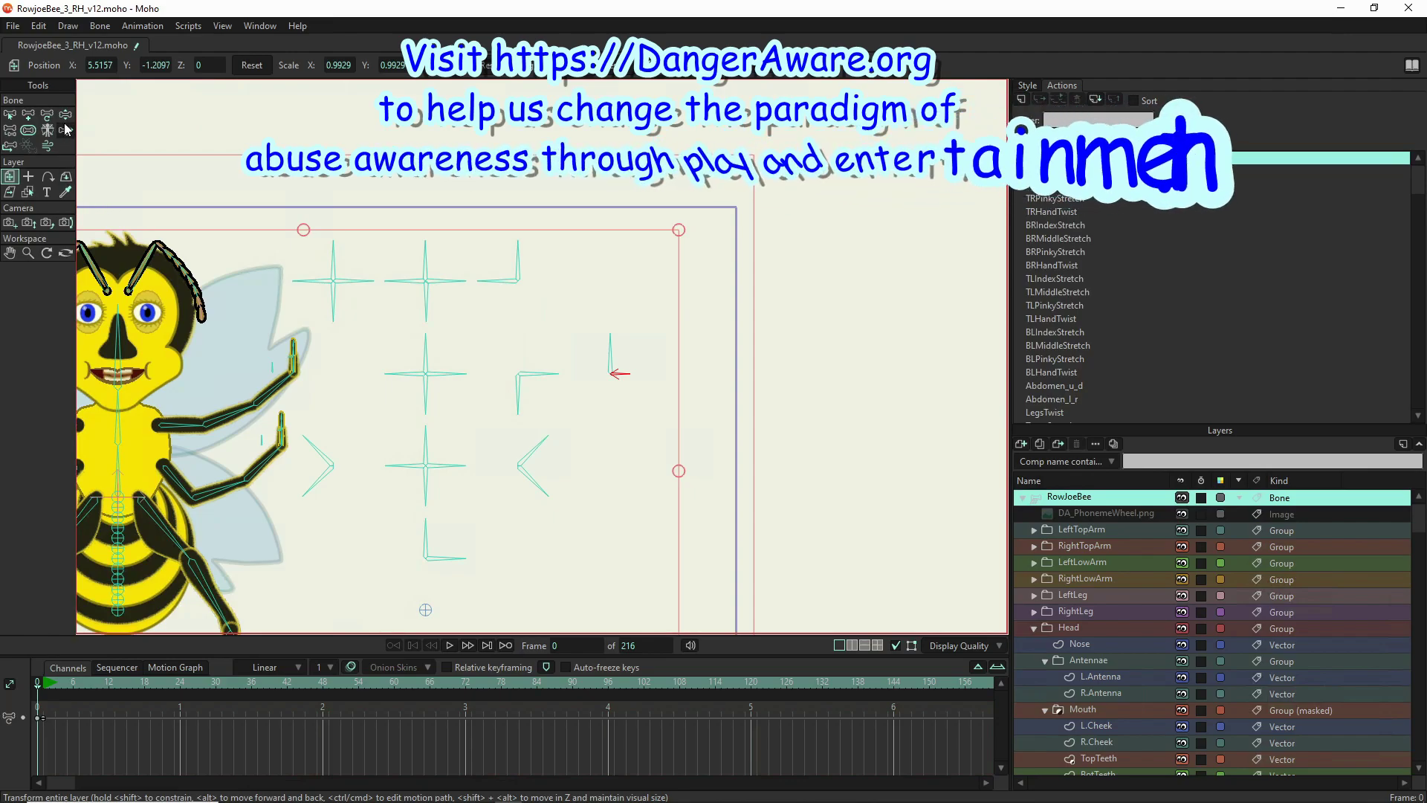
pyautogui.click(65, 116)
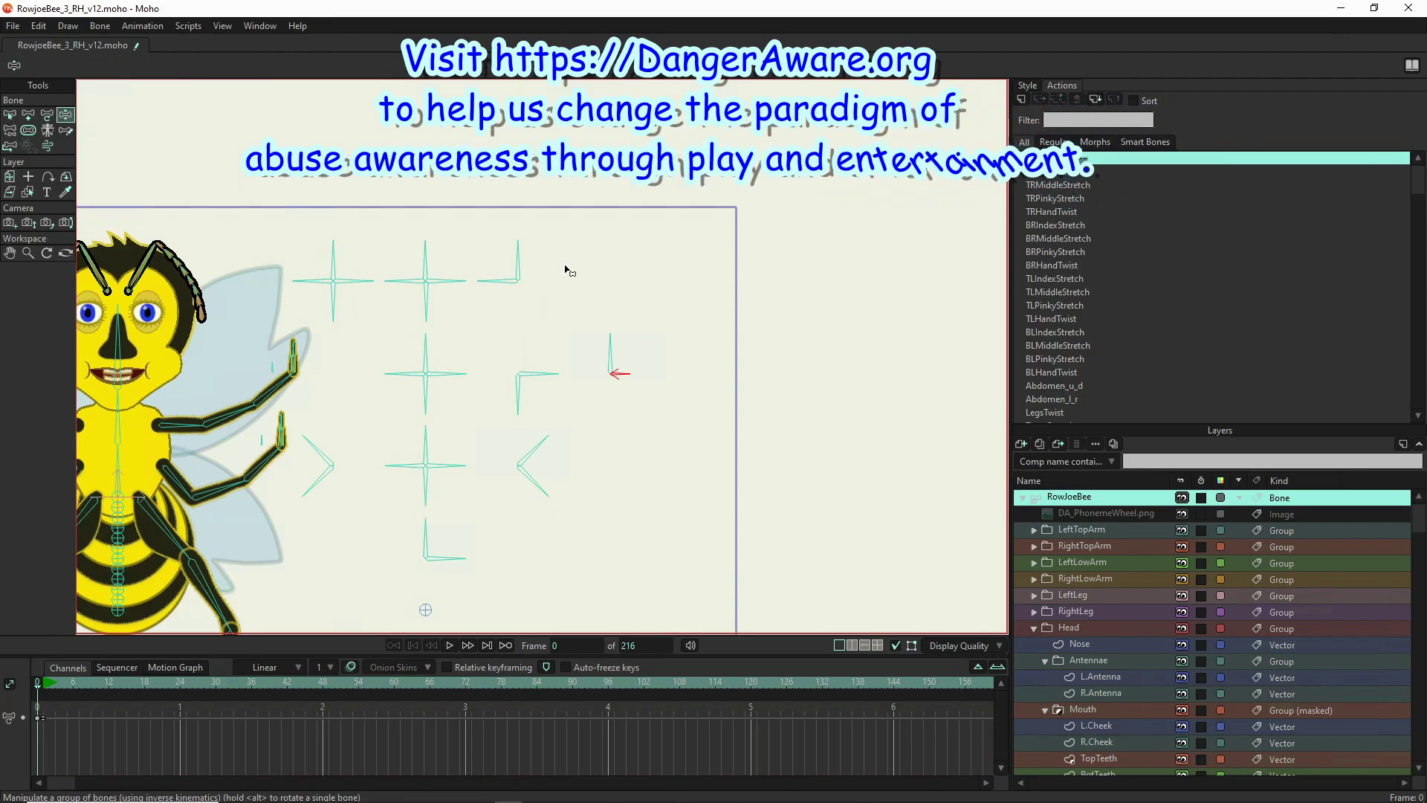
pyautogui.click(633, 370)
pyautogui.moveTo(631, 395)
pyautogui.mouseDown()
pyautogui.moveTo(613, 413)
pyautogui.moveTo(621, 372)
pyautogui.mouseUp()
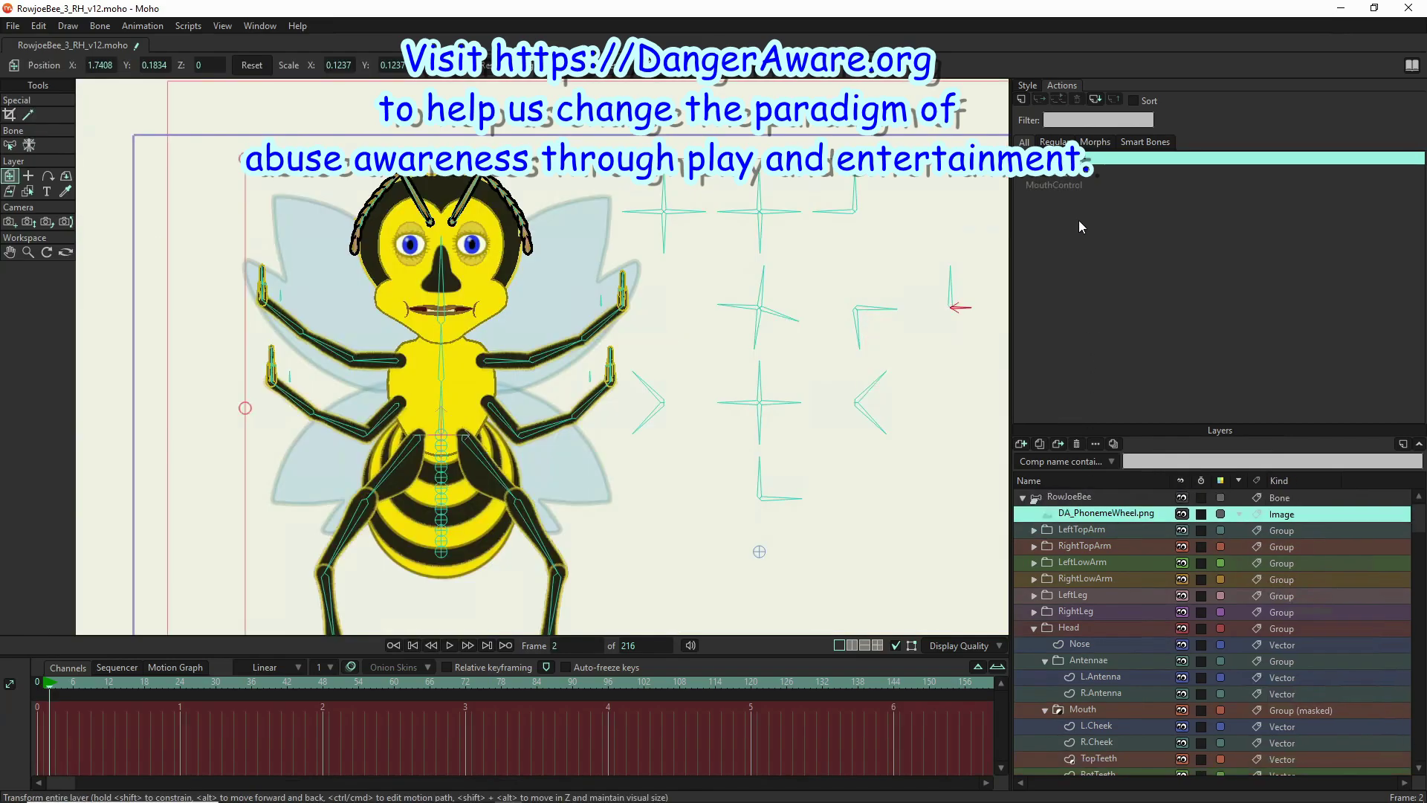
# - Delete the stray keyframes near the start of the RowJoeBee layer's timeline and return to frame 0
pyautogui.doubleClick(1090, 498)
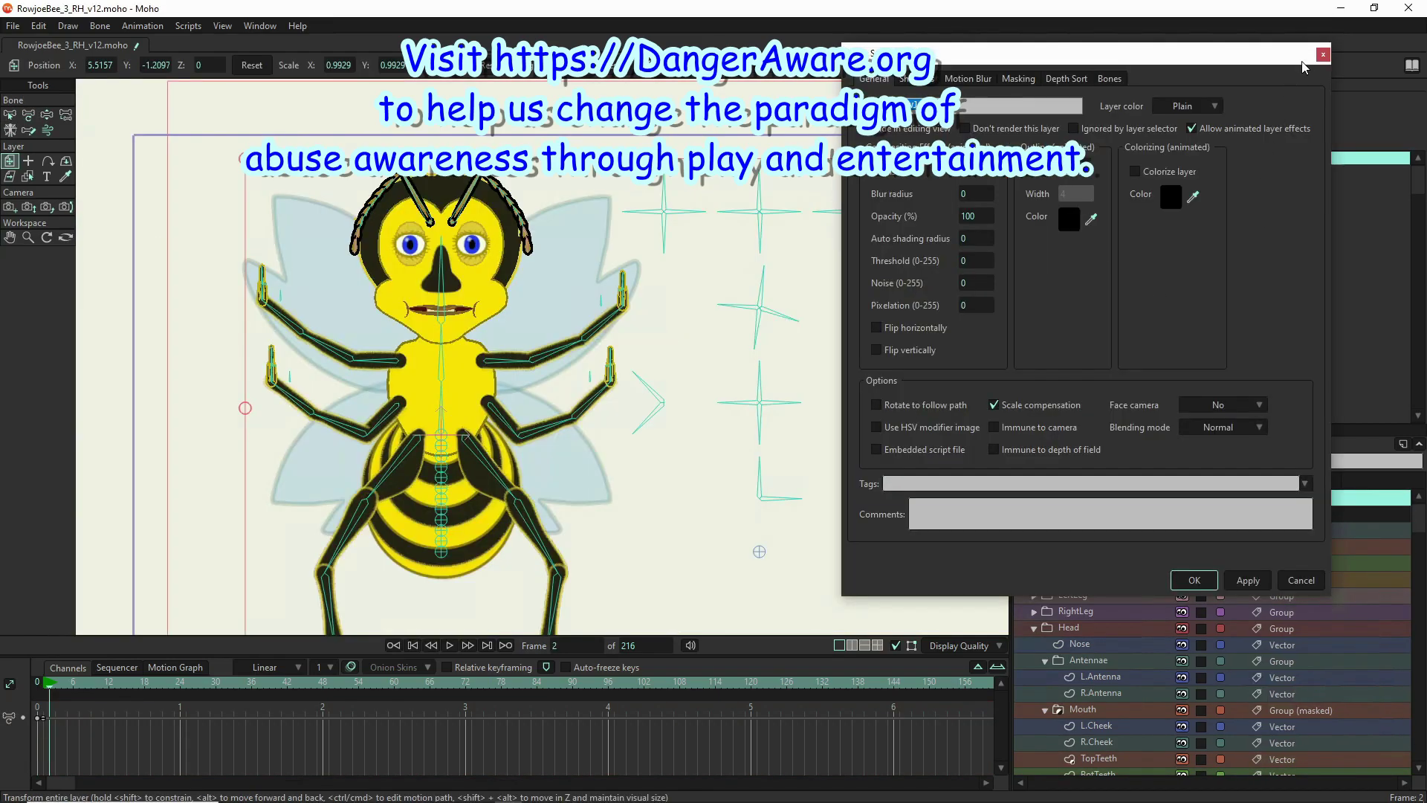
pyautogui.click(1323, 55)
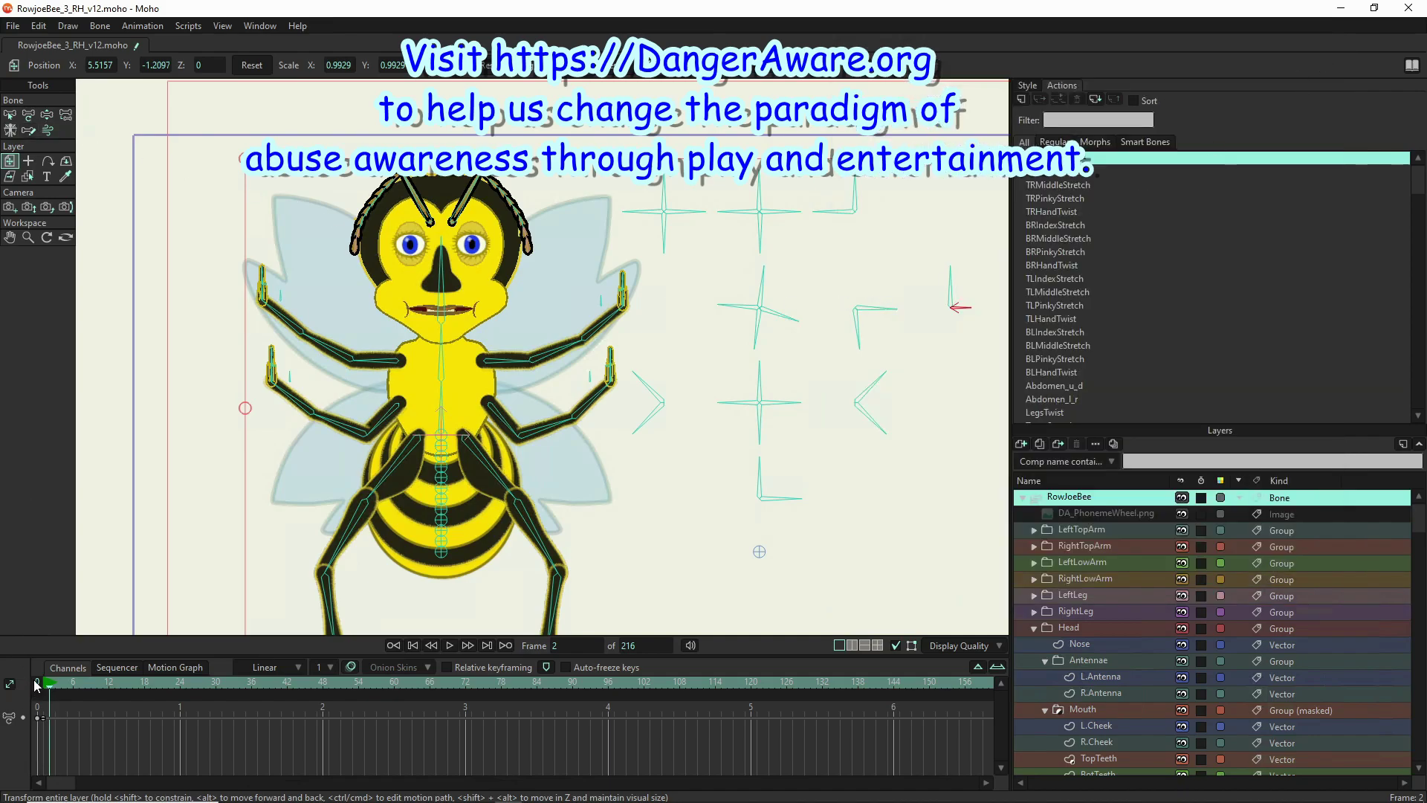
pyautogui.moveTo(74, 714); pyautogui.dragTo(3, 766)
pyautogui.click(38, 683)
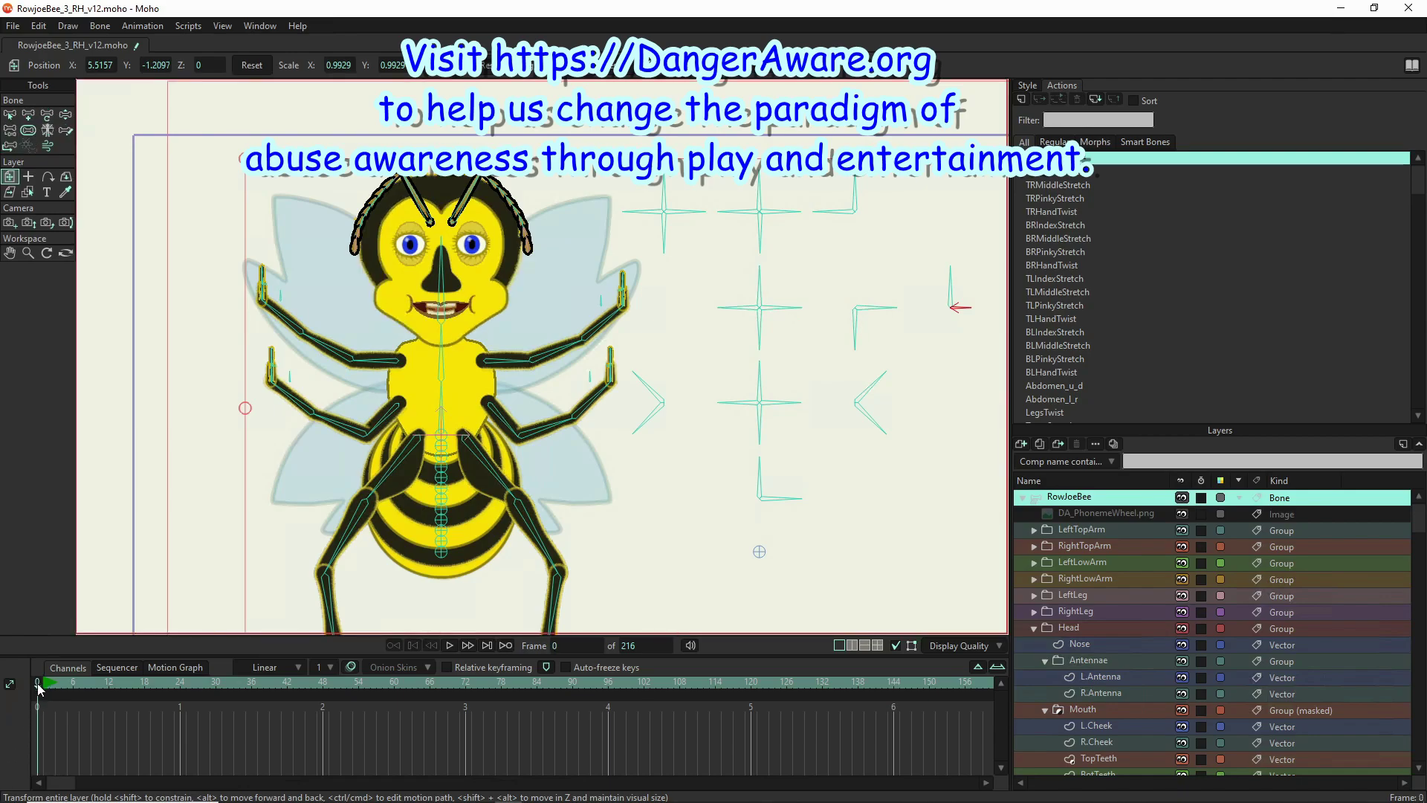
# - Duplicate the DA_PhonemeWheel.png layer
pyautogui.click(1108, 515)
pyautogui.click(1037, 444)
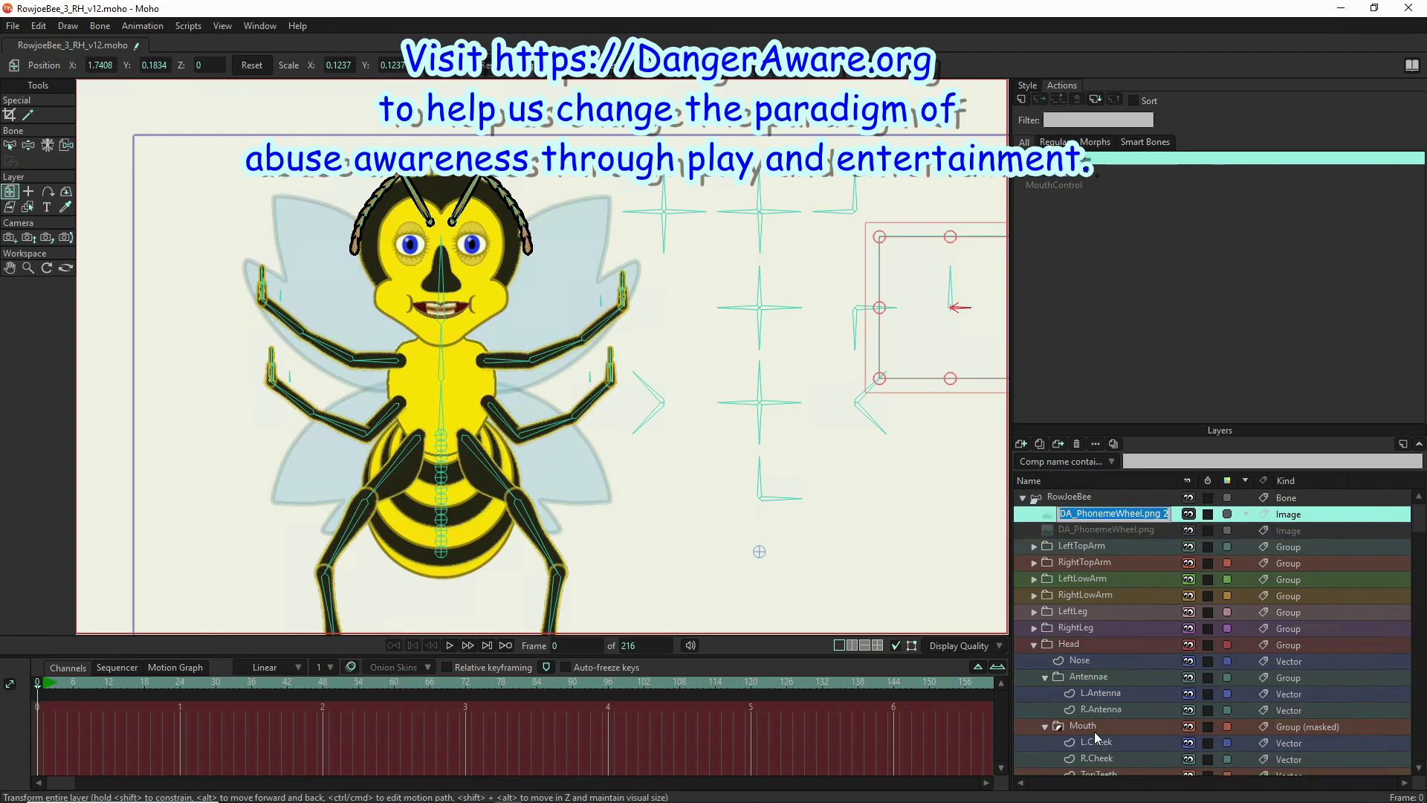
pyautogui.click(1109, 626)
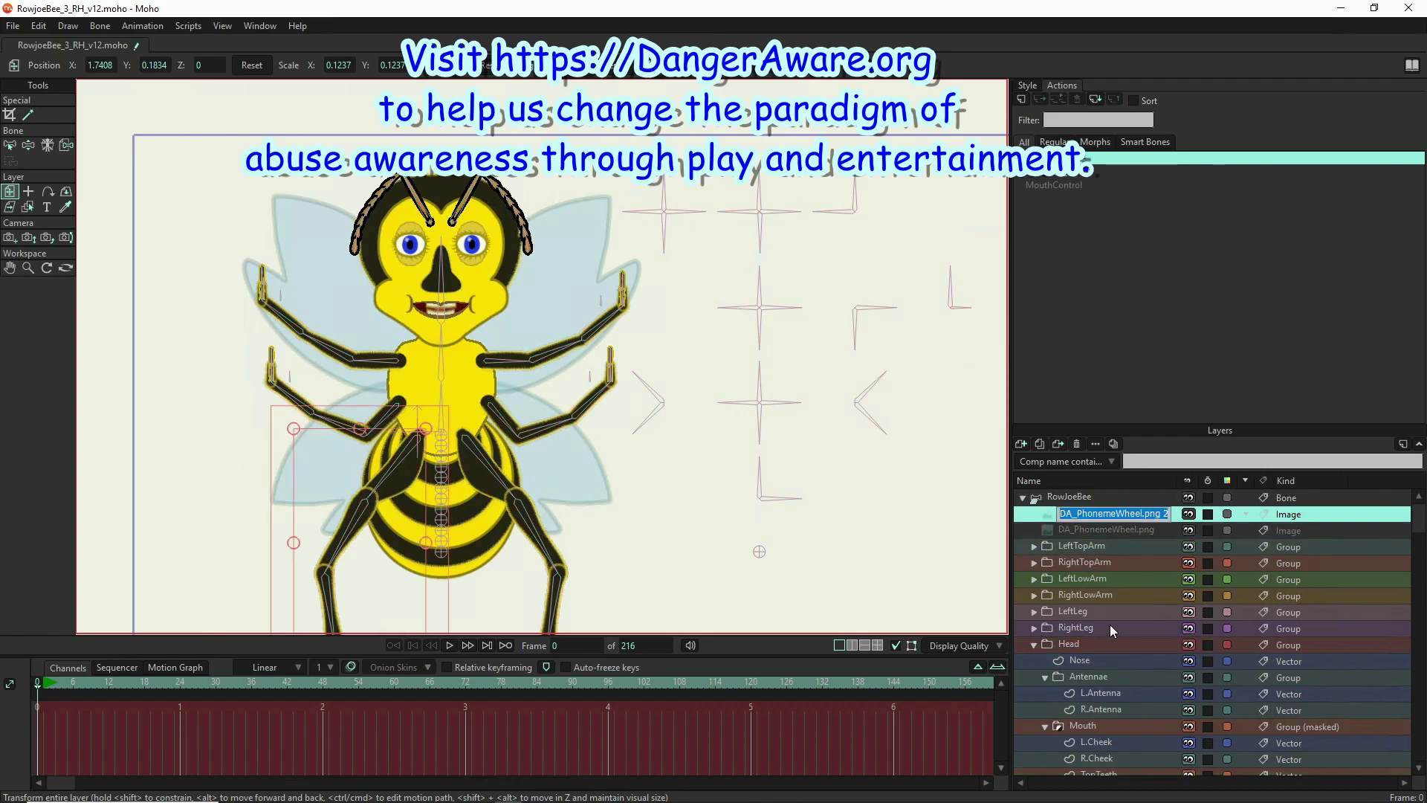
# - Make the duplicated phoneme wheel layer visible and set its opacity to 74%
pyautogui.click(1094, 516)
pyautogui.doubleClick(1095, 516)
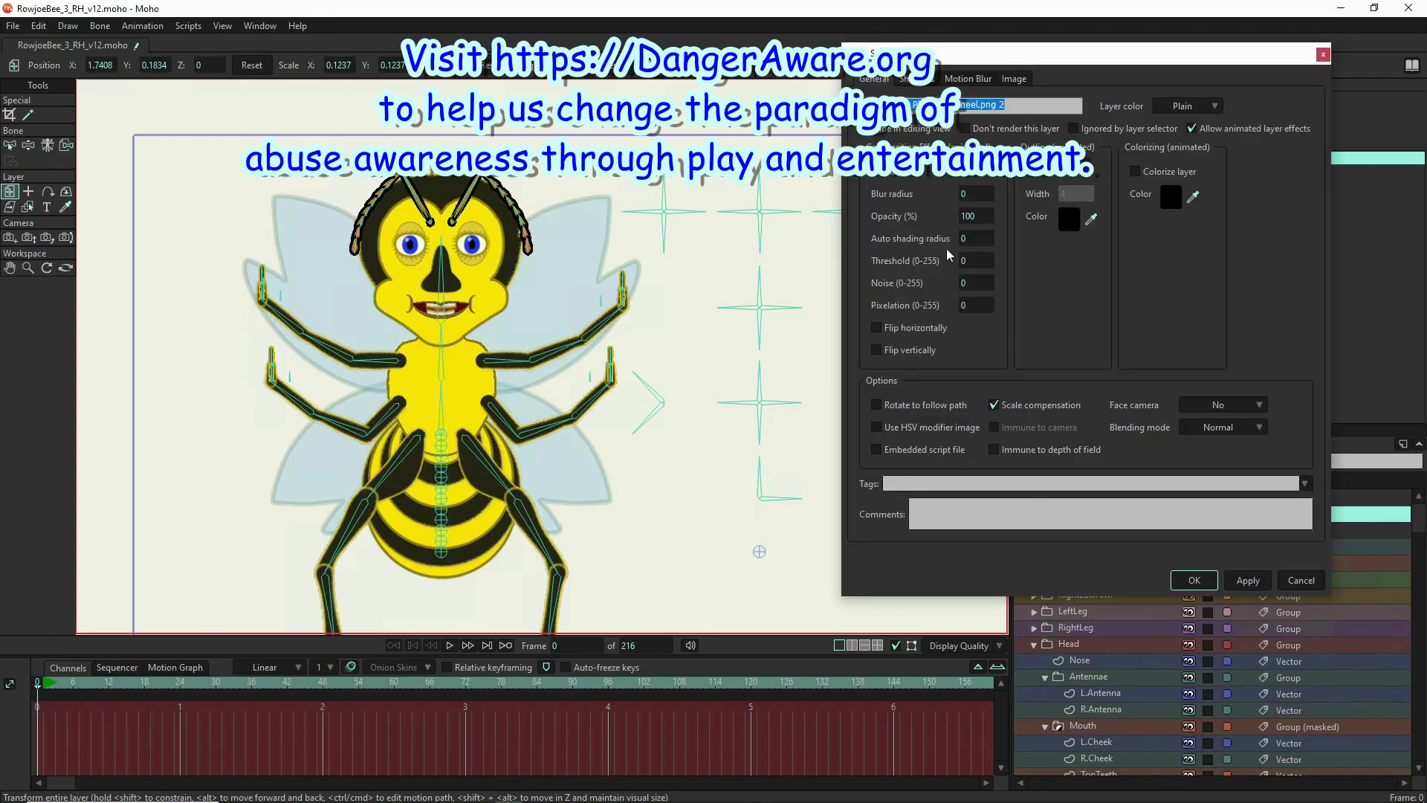
pyautogui.click(885, 179)
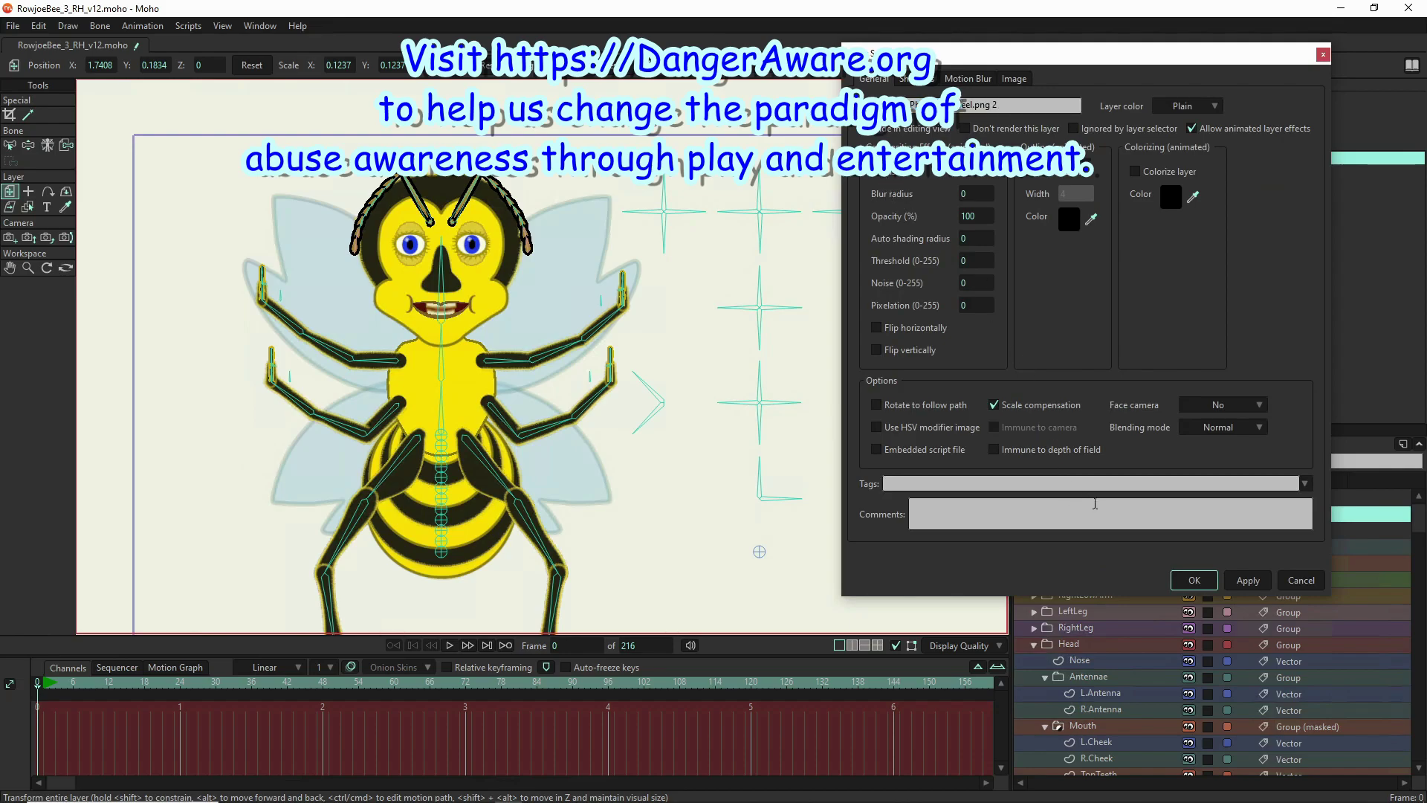
pyautogui.moveTo(972, 214); pyautogui.dragTo(777, 210)
pyautogui.click(1194, 580)
# - Move the duplicated wheel onto the bee's body and scale it to about 0.2826, with the A mouth over the bee's mouth
pyautogui.moveTo(940, 335); pyautogui.dragTo(426, 402)
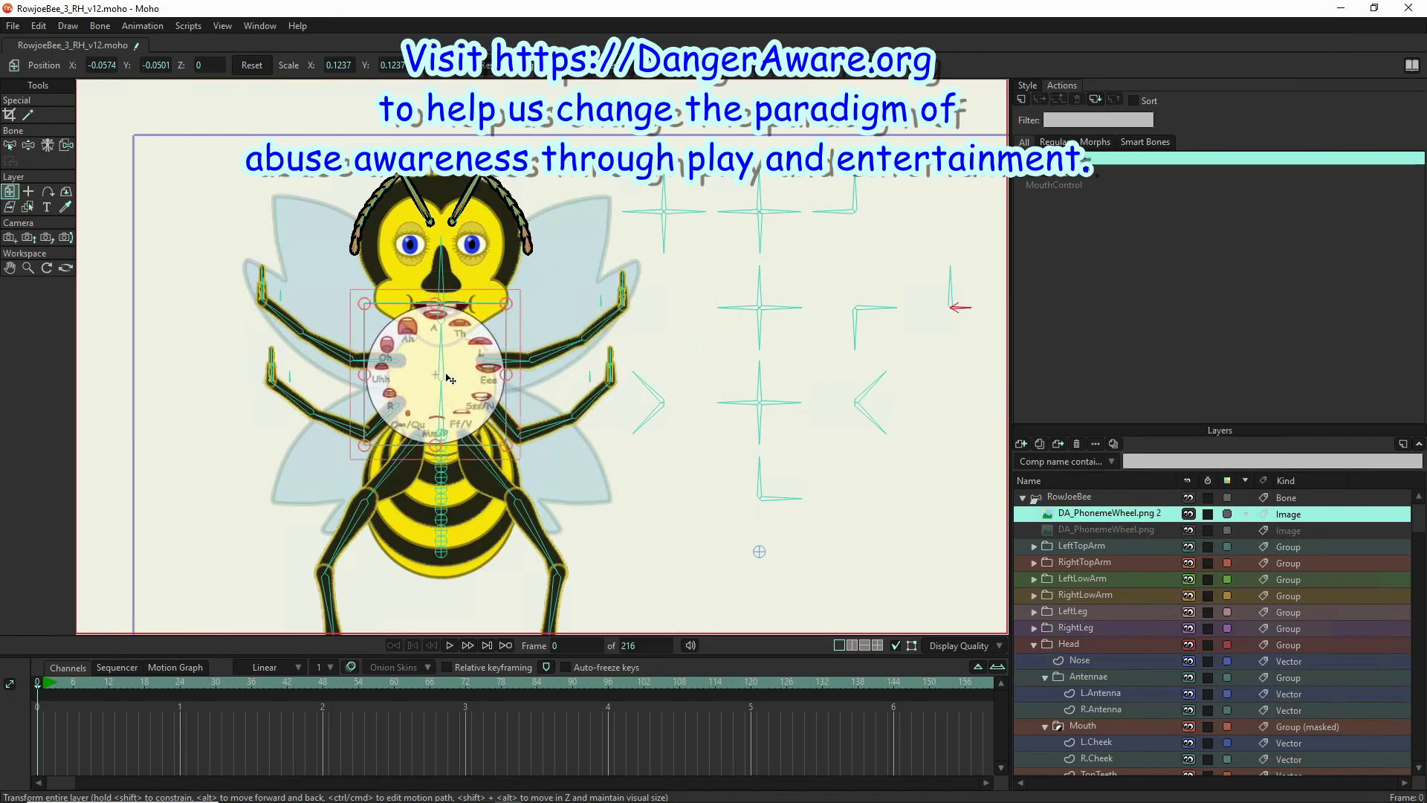
pyautogui.moveTo(511, 309); pyautogui.dragTo(697, 276)
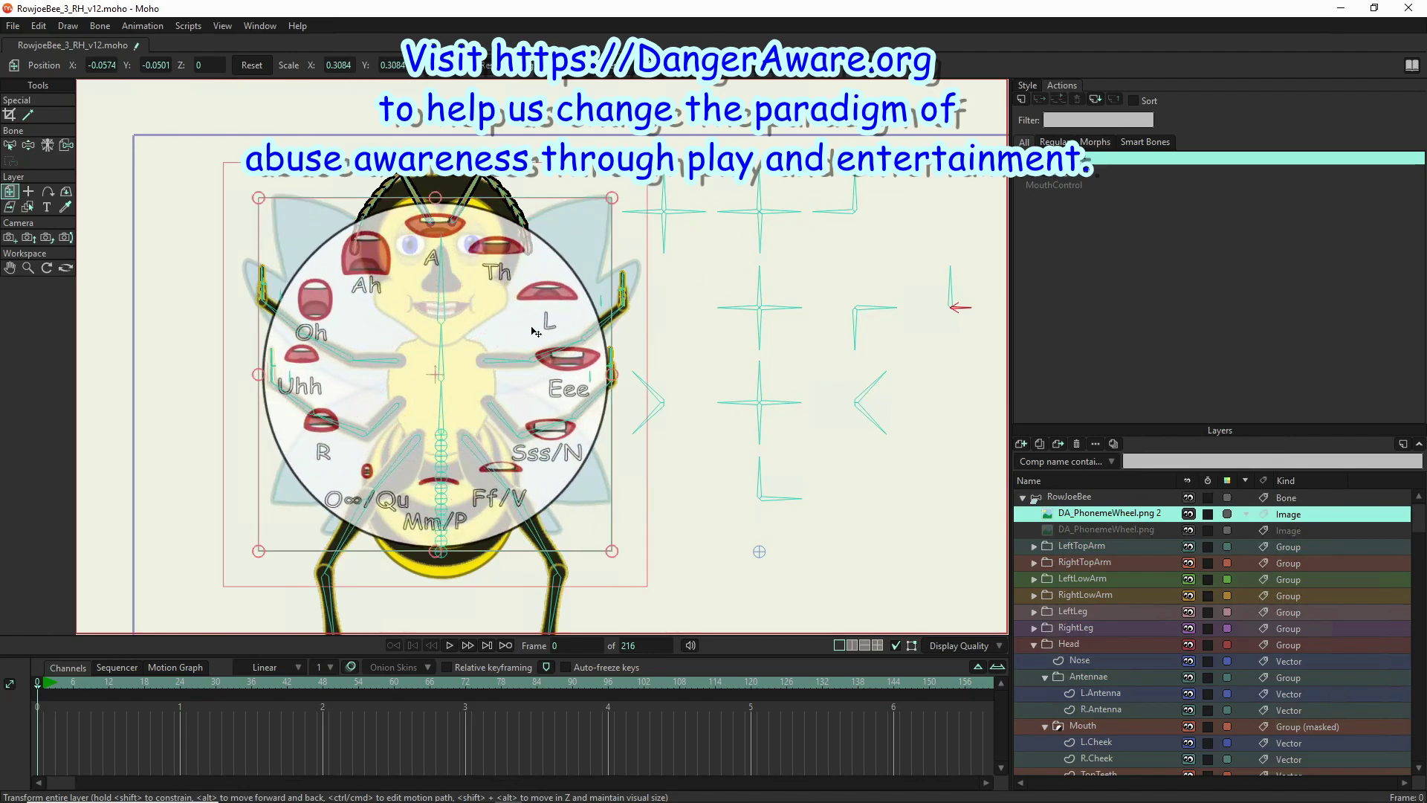
pyautogui.moveTo(483, 355); pyautogui.dragTo(487, 451)
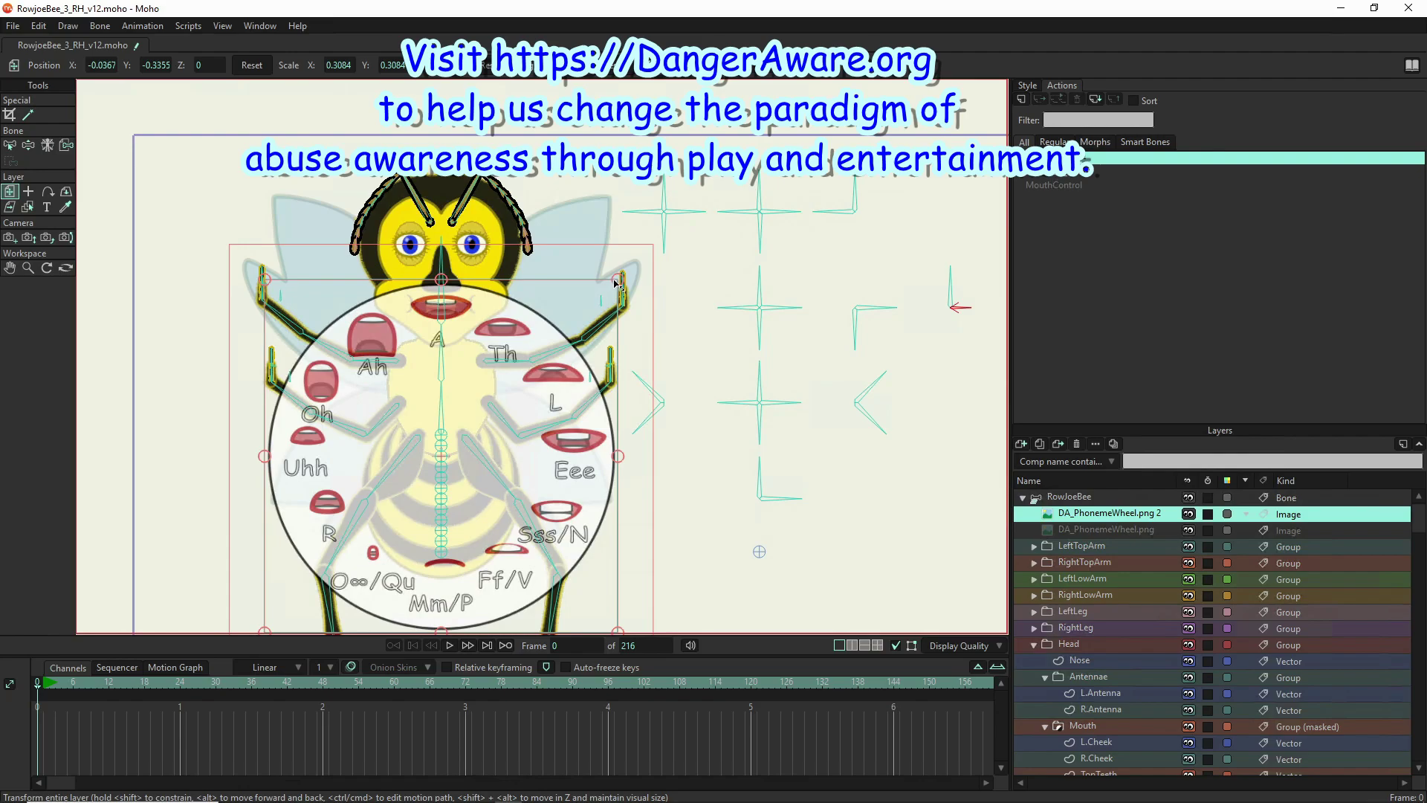
pyautogui.moveTo(619, 281); pyautogui.dragTo(609, 289)
pyautogui.moveTo(465, 383); pyautogui.dragTo(467, 377)
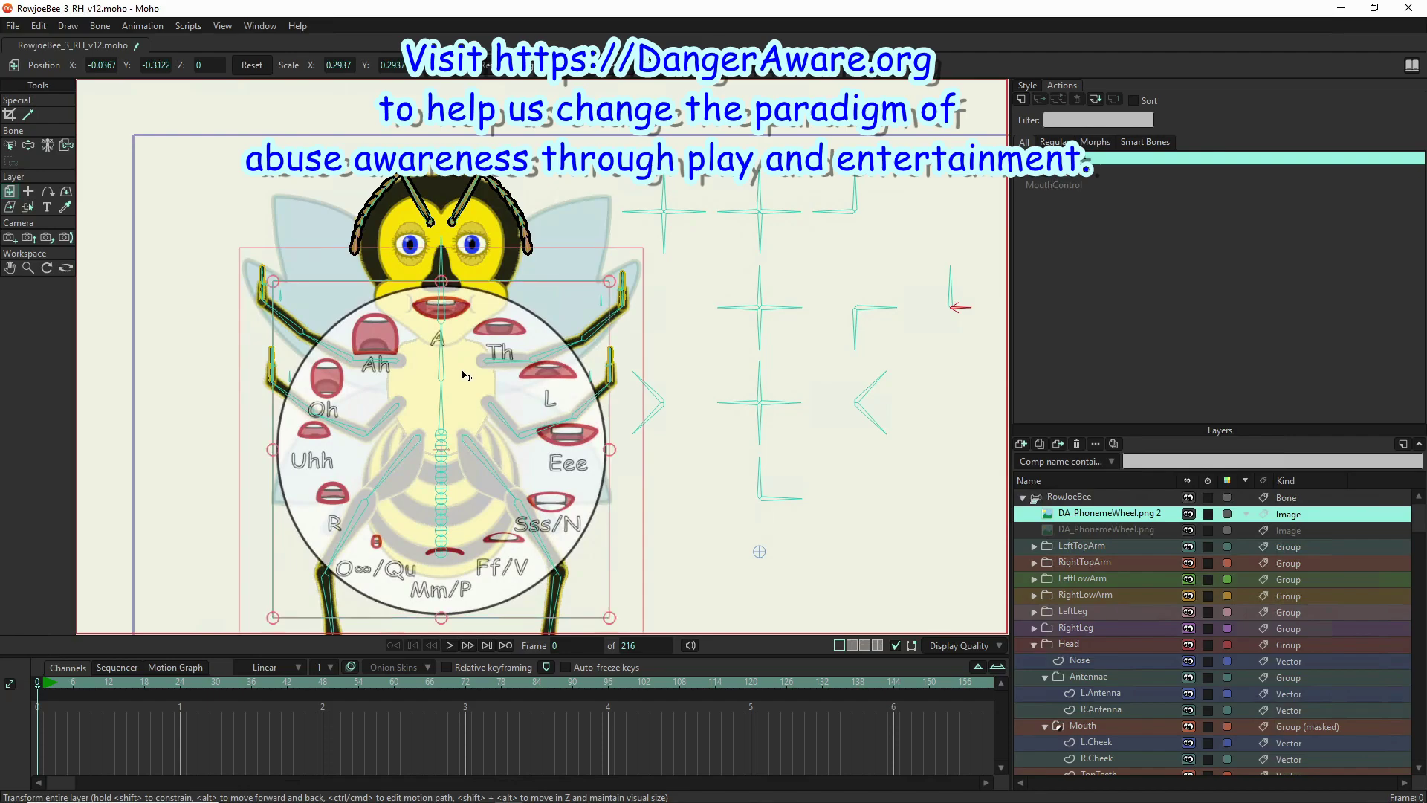
pyautogui.moveTo(610, 287); pyautogui.dragTo(527, 351)
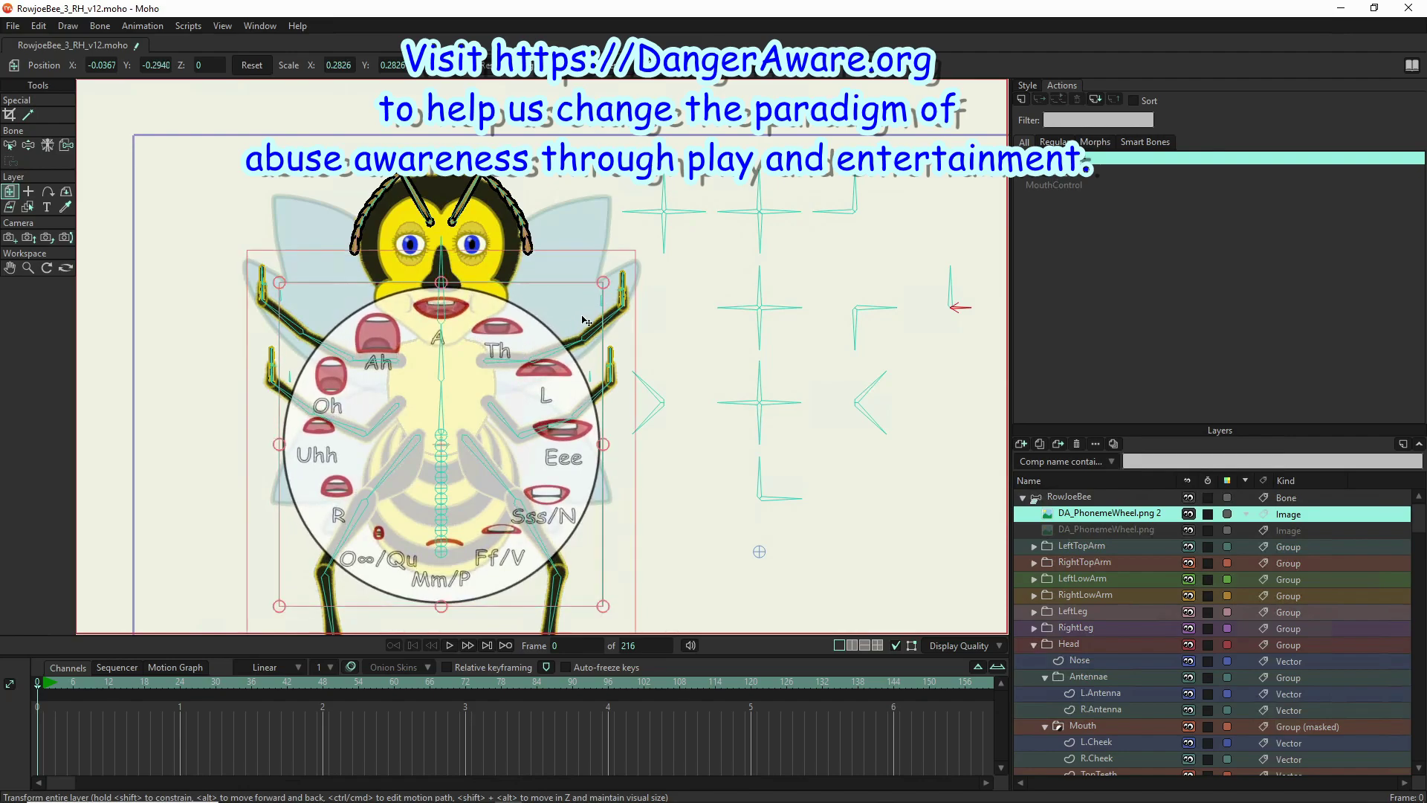
# - Set the duplicated phoneme wheel layer's opacity to 44%
pyautogui.doubleClick(1107, 520)
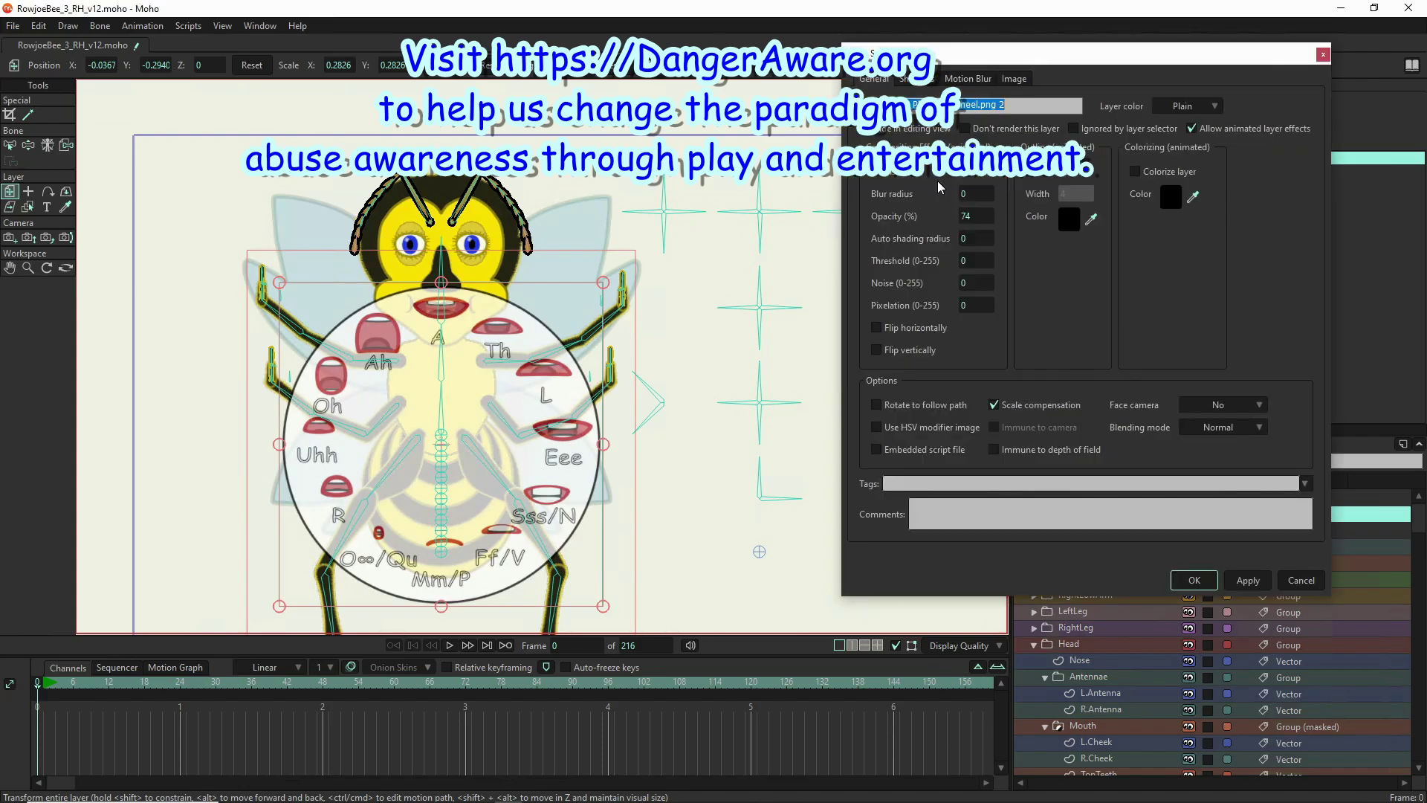
pyautogui.moveTo(951, 218); pyautogui.dragTo(735, 215)
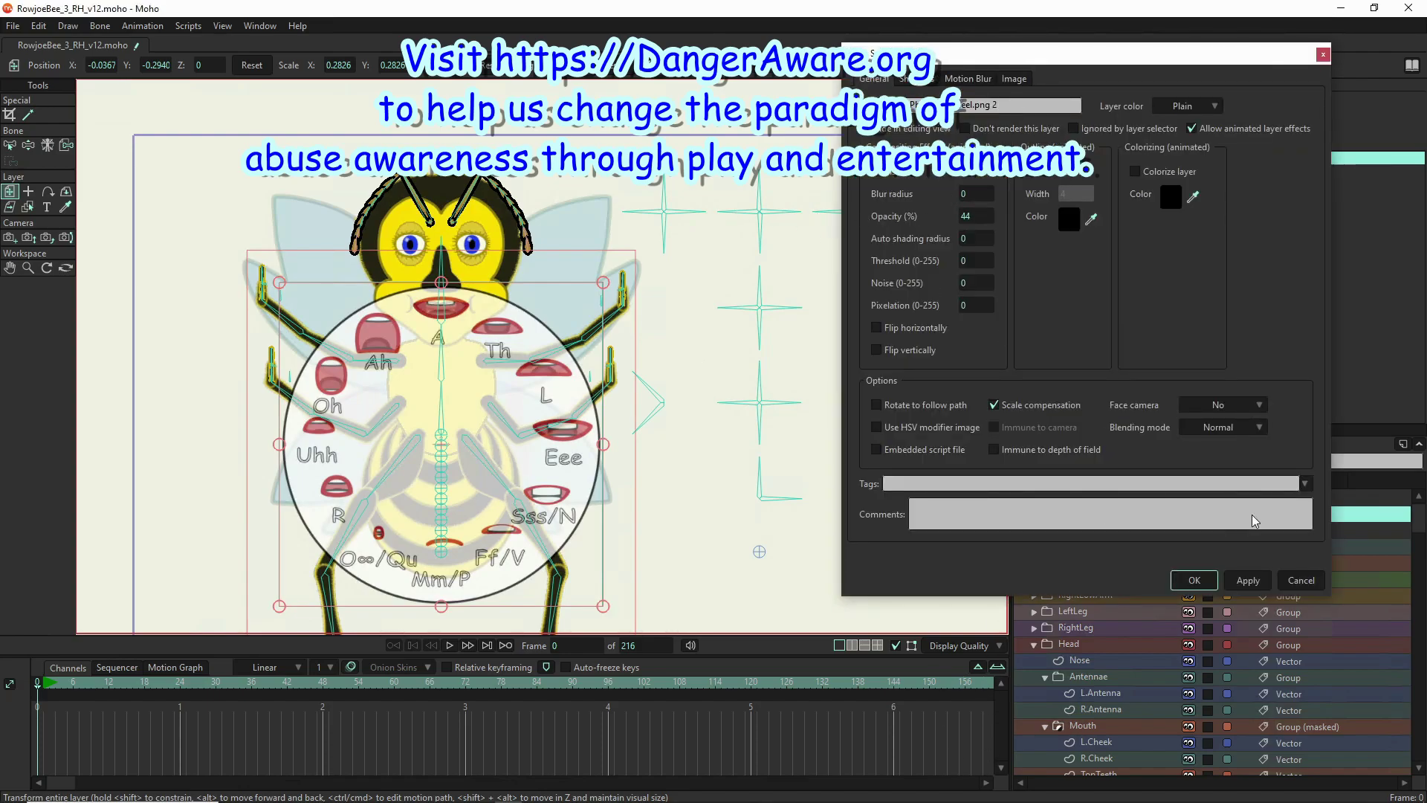
pyautogui.click(1251, 583)
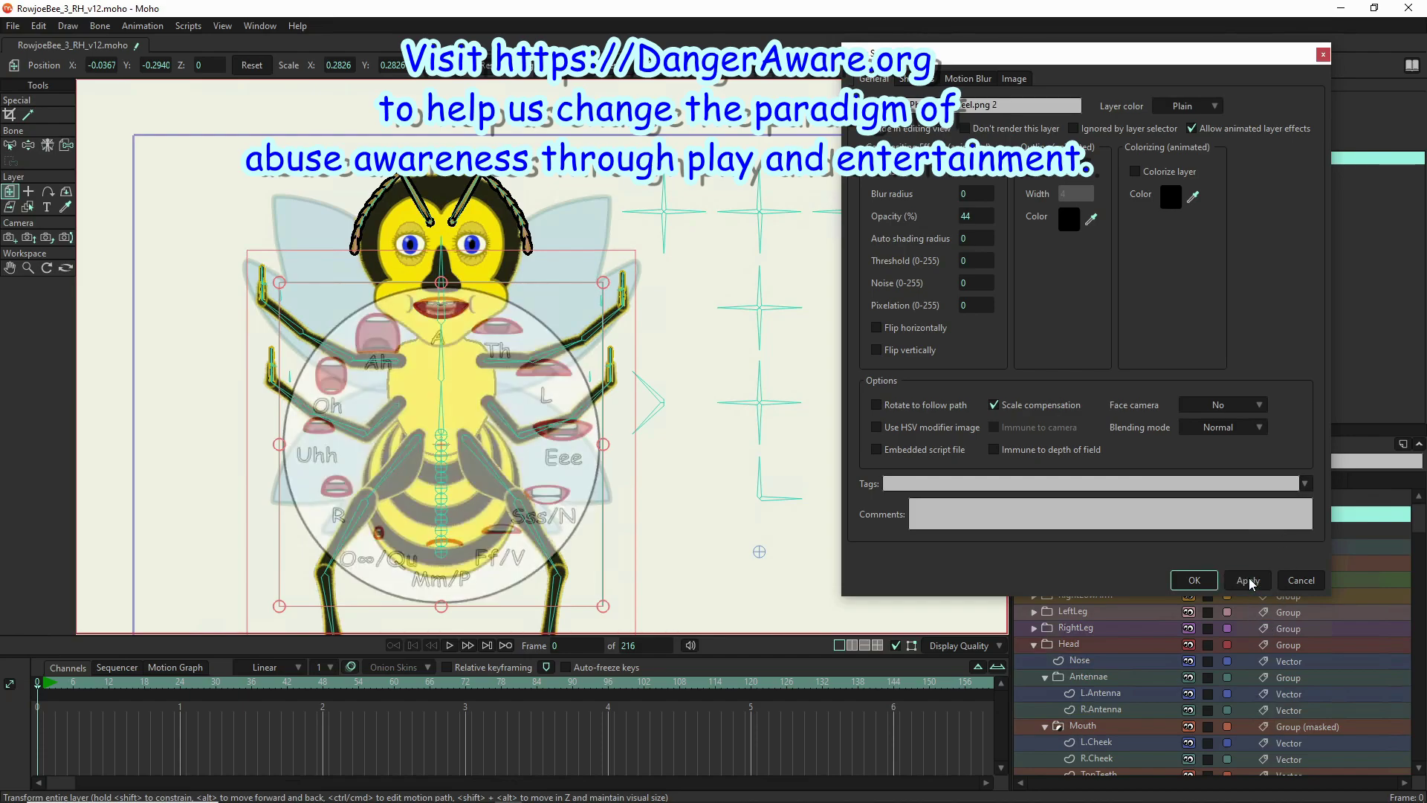
pyautogui.click(1190, 583)
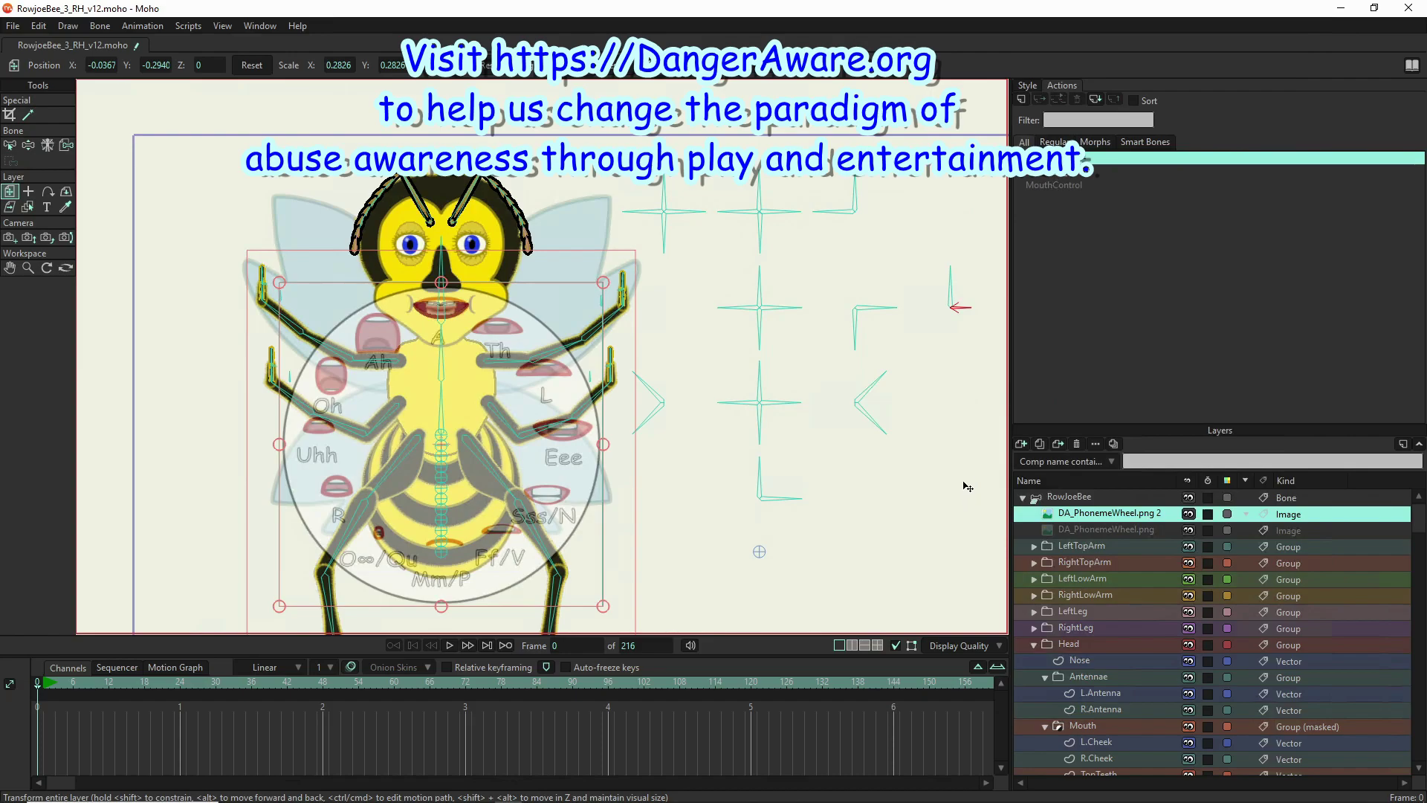
# - Open the RowJoeBee layer's MouthControl action for editing, with the bee and the overlaid phoneme wheel in view
pyautogui.click(1064, 504)
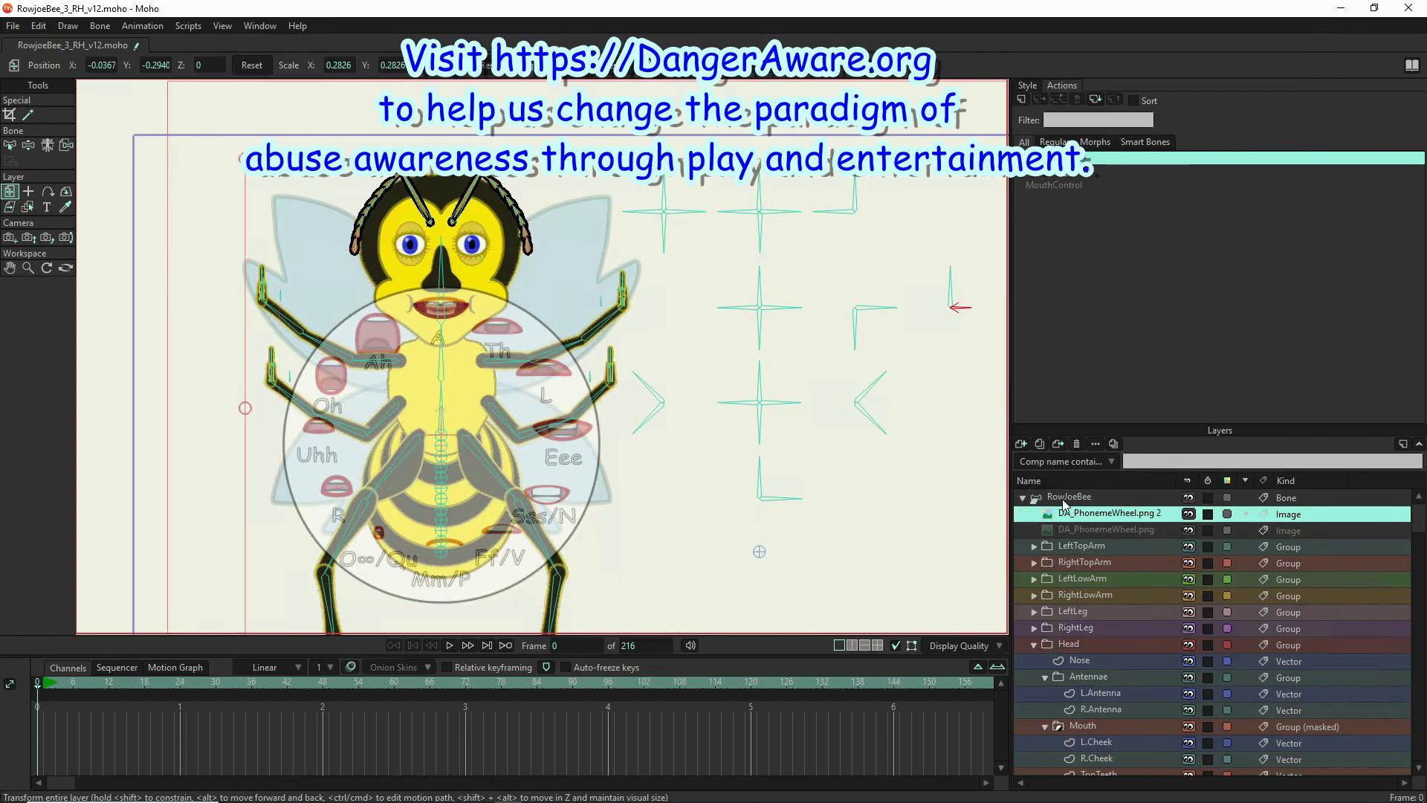
pyautogui.scroll(-4, 1004, 402)
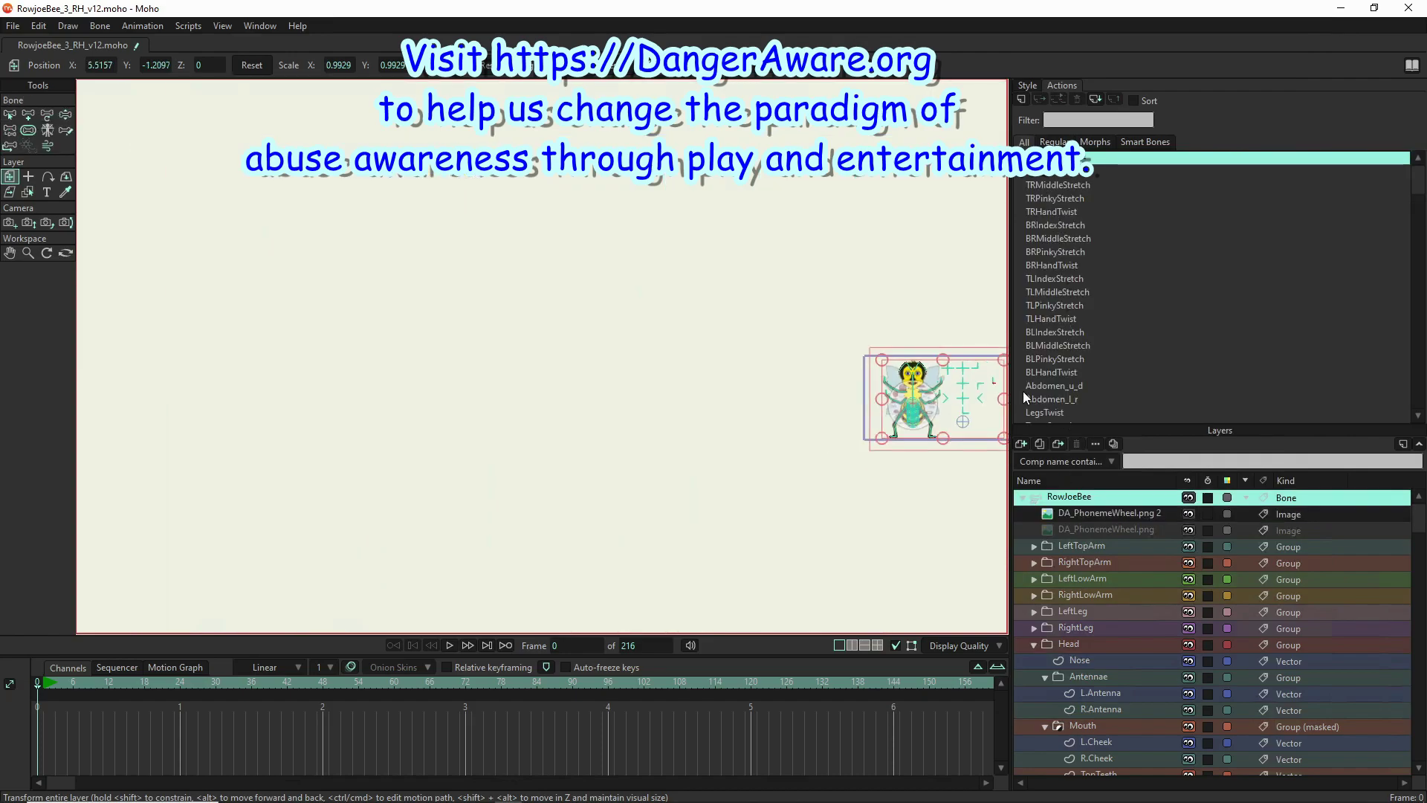
pyautogui.scroll(2, 992, 401)
pyautogui.scroll(2, 989, 404)
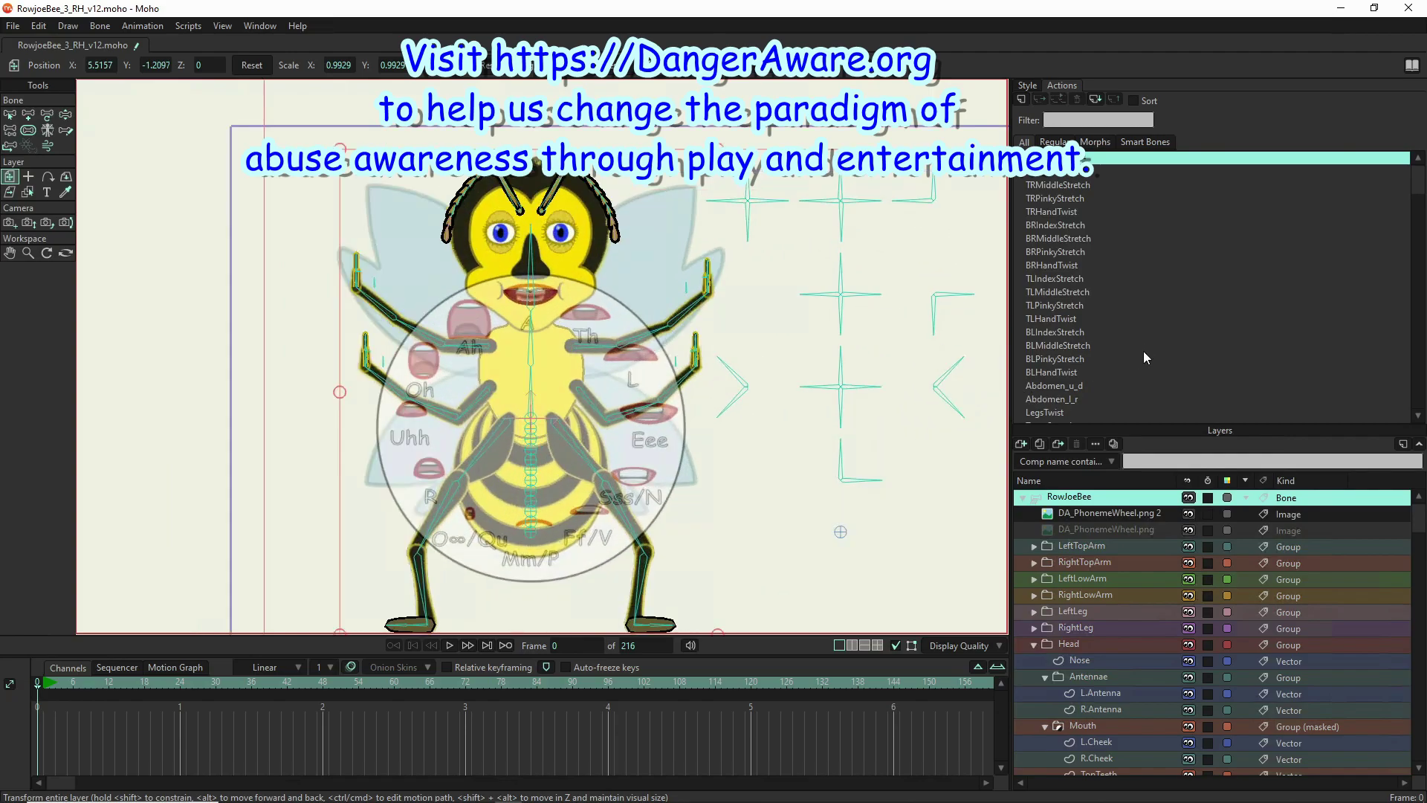
pyautogui.scroll(-2, 1137, 351)
pyautogui.scroll(-1, 1028, 424)
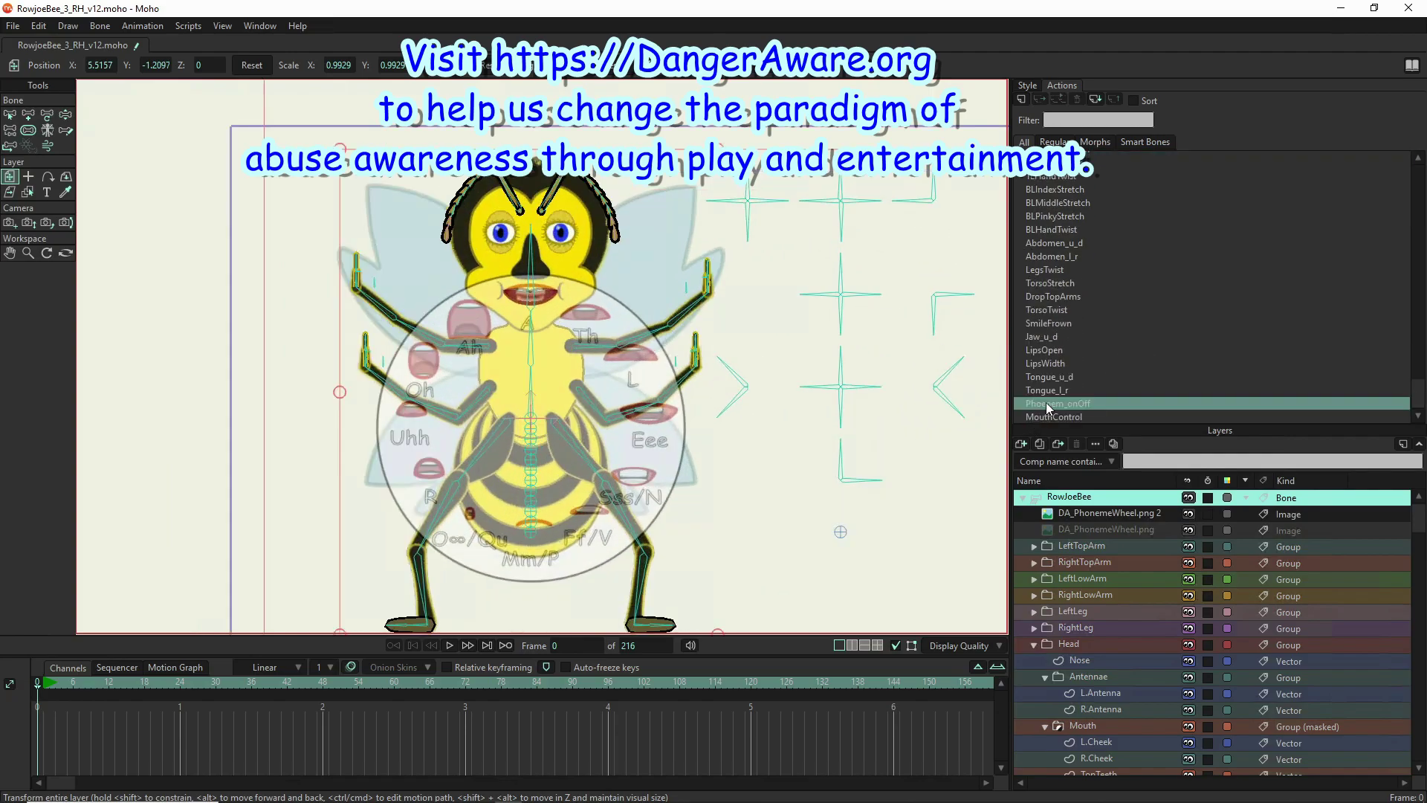
pyautogui.click(1047, 416)
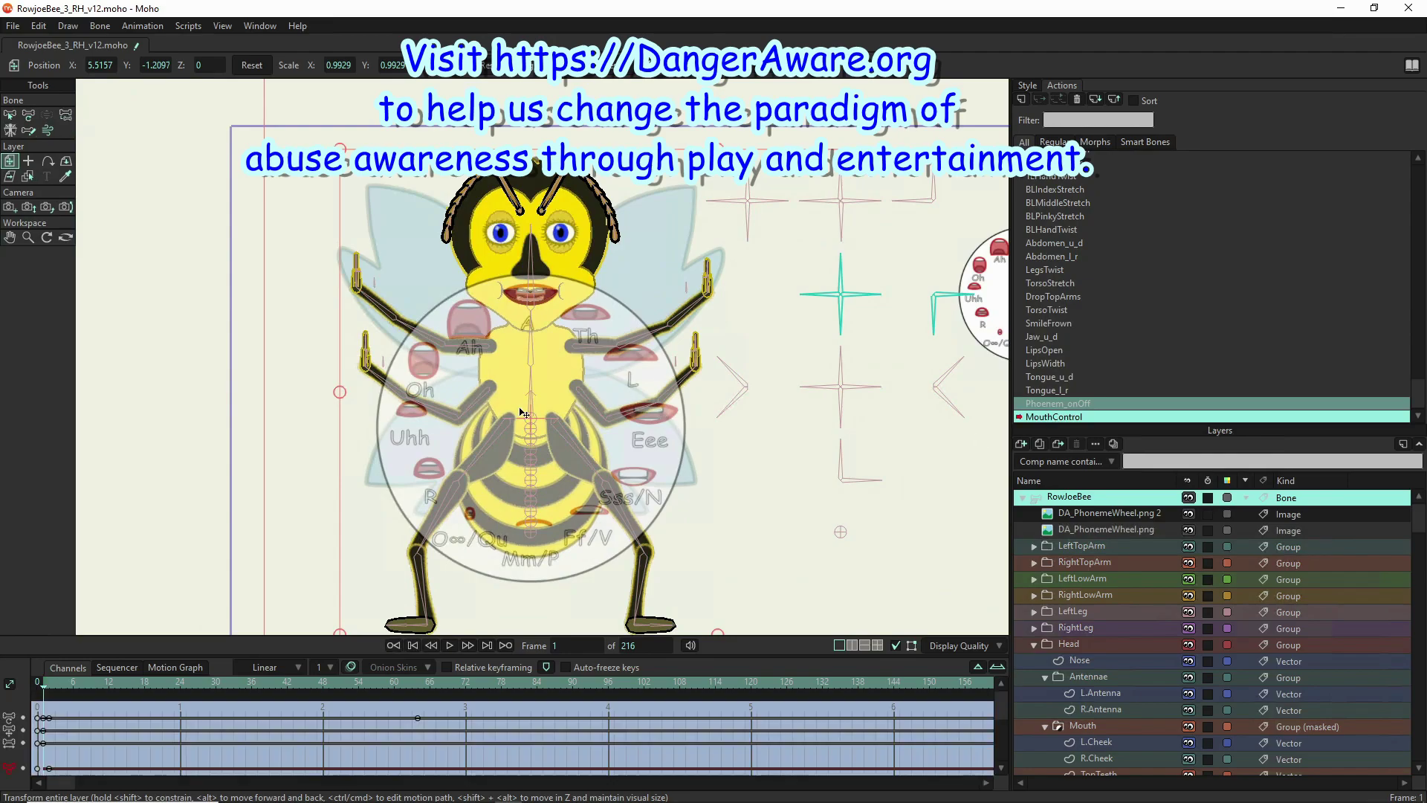
pyautogui.scroll(-3, 498, 405)
pyautogui.scroll(5, 788, 485)
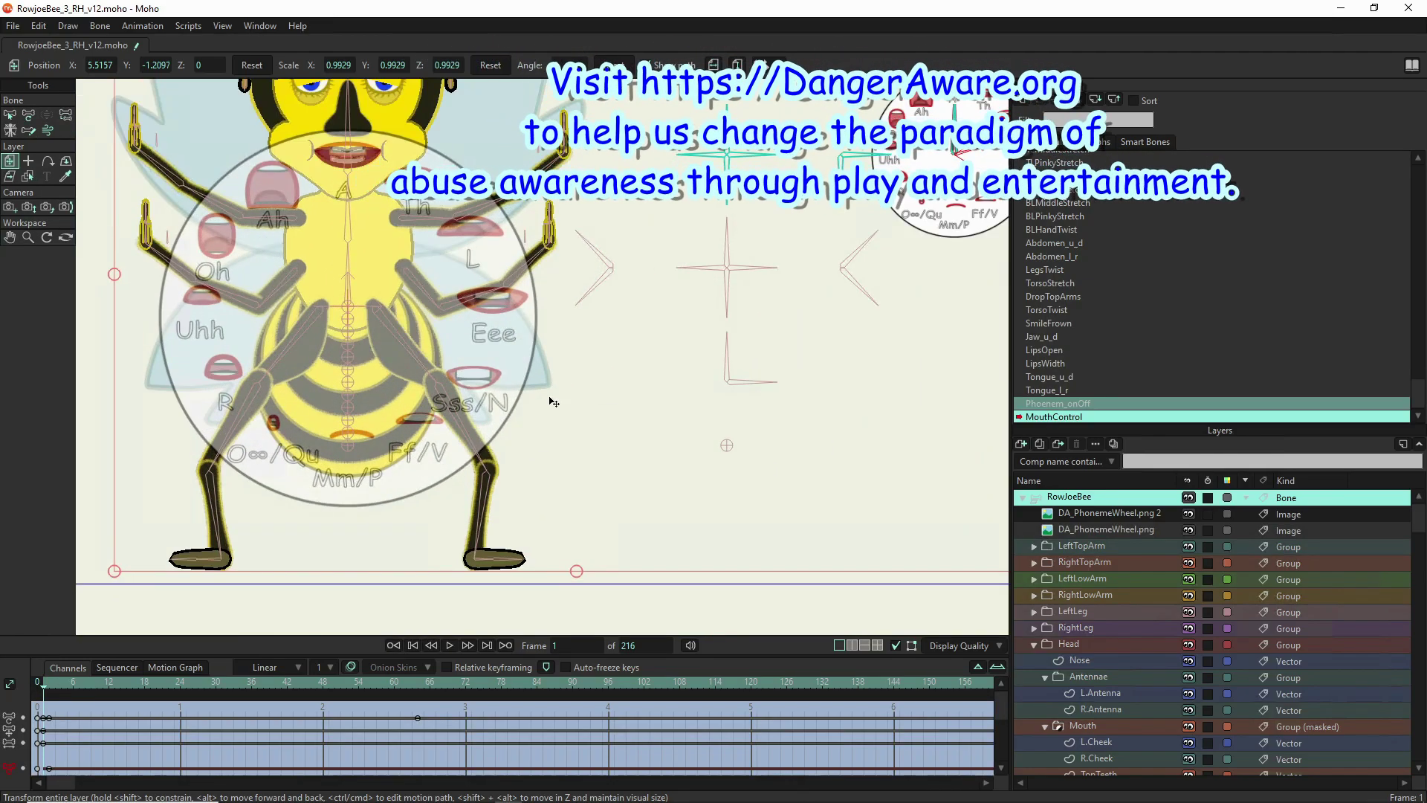
# - At frame 2 of MouthControl, pose the A mouth by rotating LipsOpen to about 14.74°, Jaw_u_d to 211.3° and Tongue_u_d to -12.87°
pyautogui.scroll(-1, 813, 303)
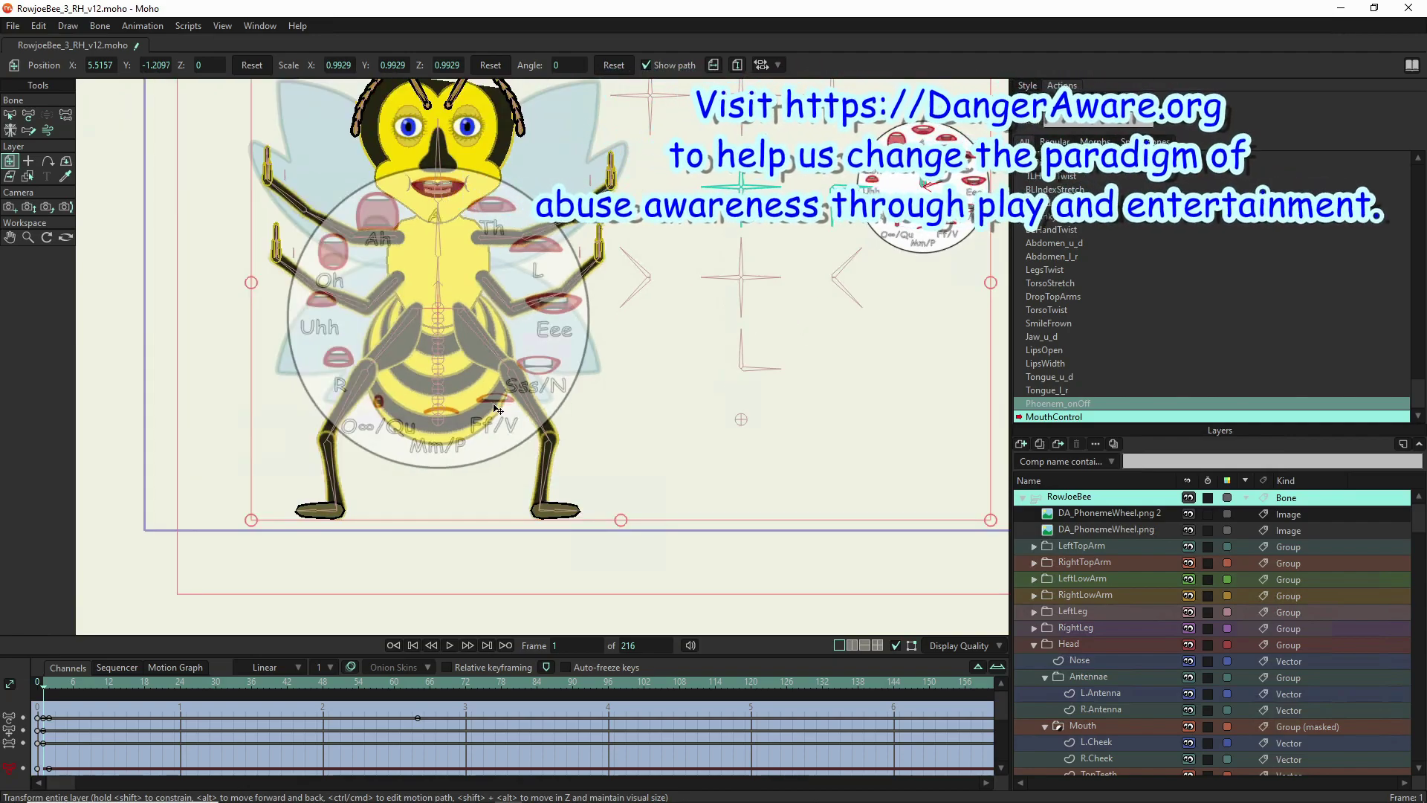
pyautogui.click(47, 688)
pyautogui.scroll(2, 471, 275)
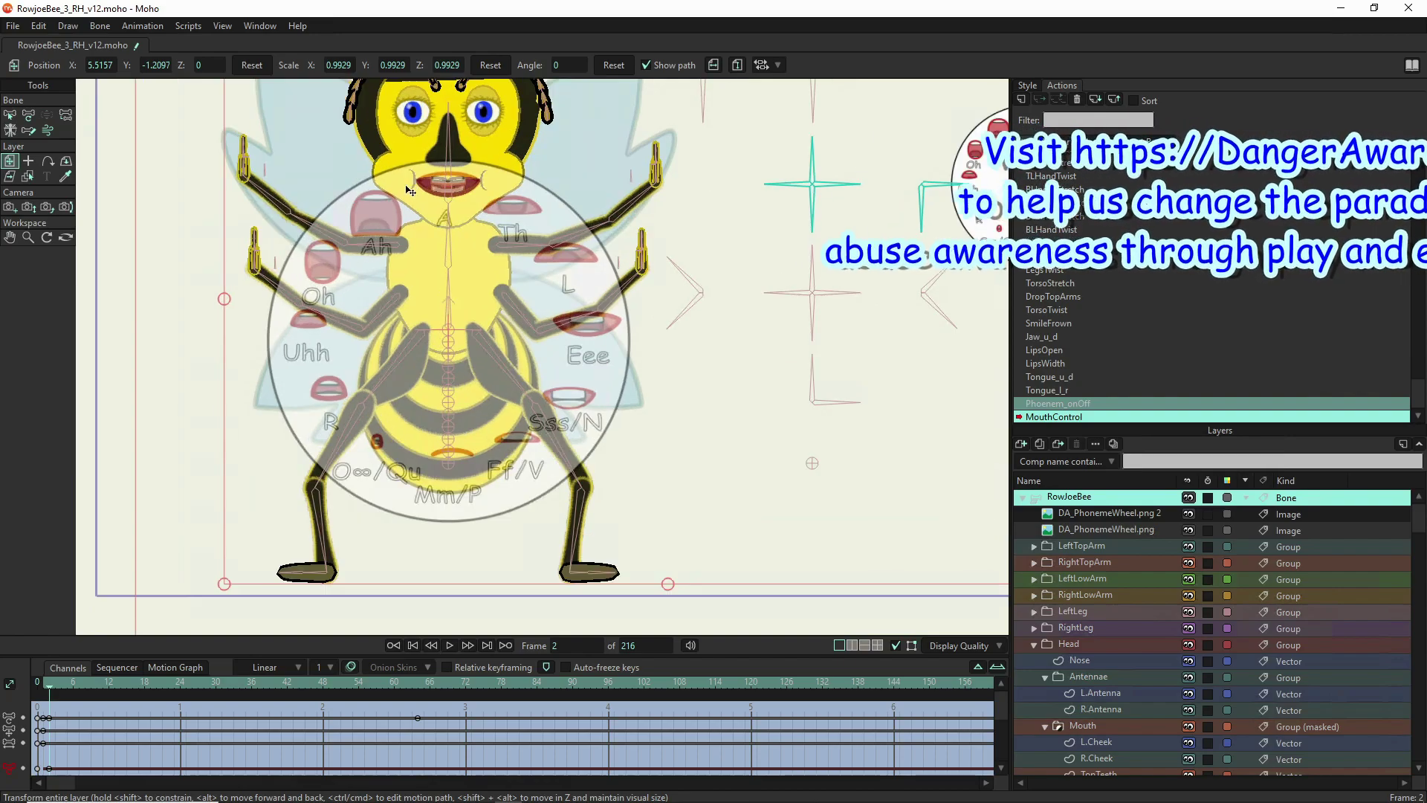
pyautogui.moveTo(470, 274); pyautogui.dragTo(353, 318)
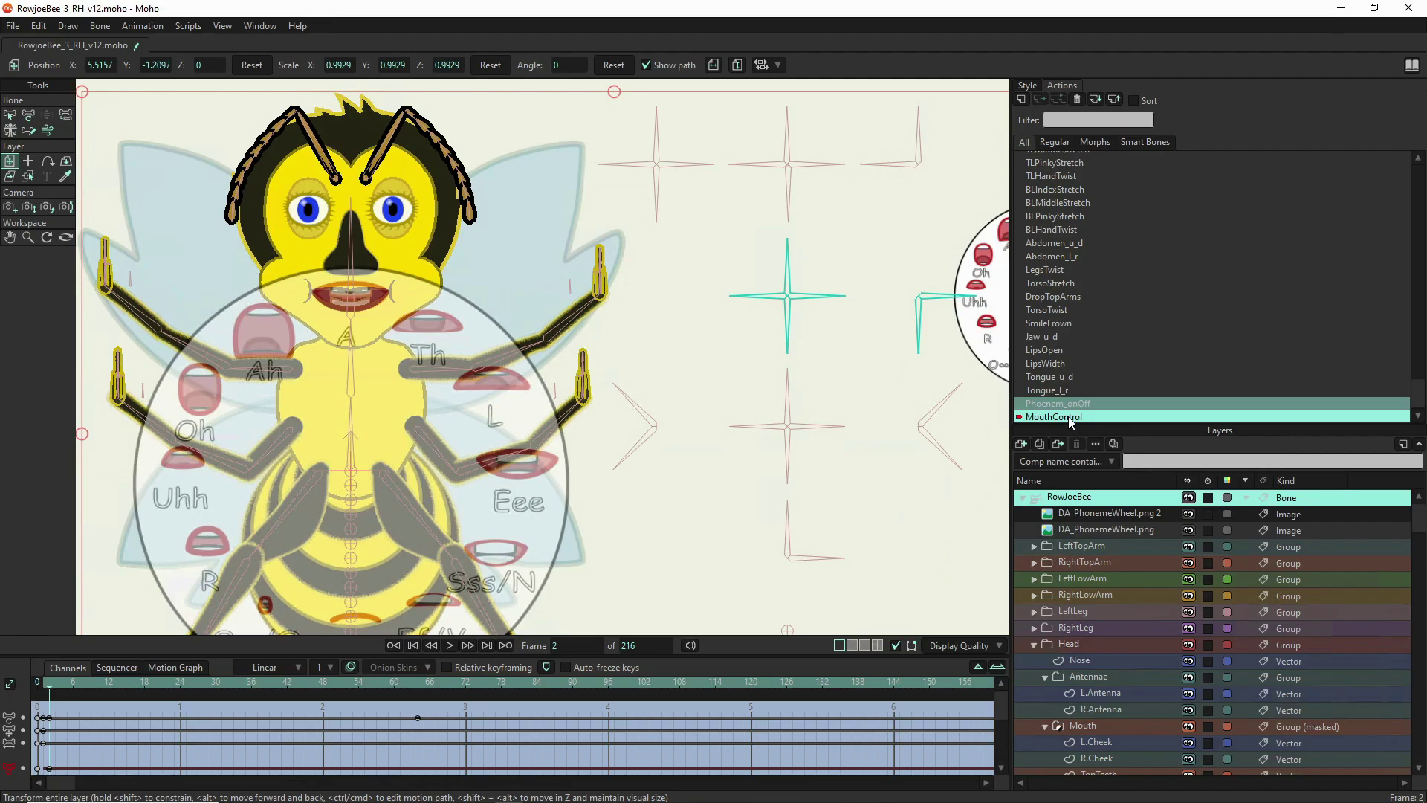
pyautogui.click(29, 115)
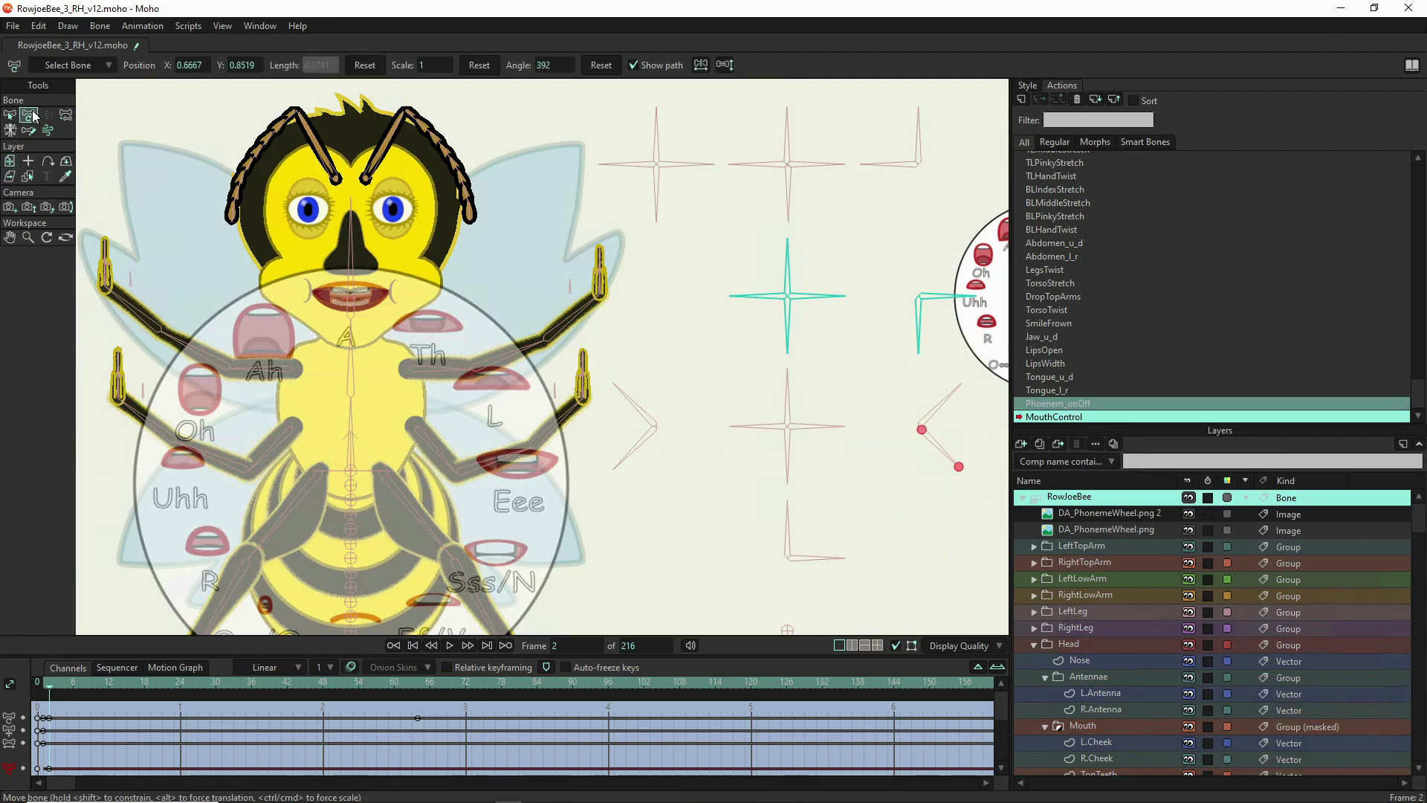
pyautogui.moveTo(821, 296); pyautogui.dragTo(763, 320)
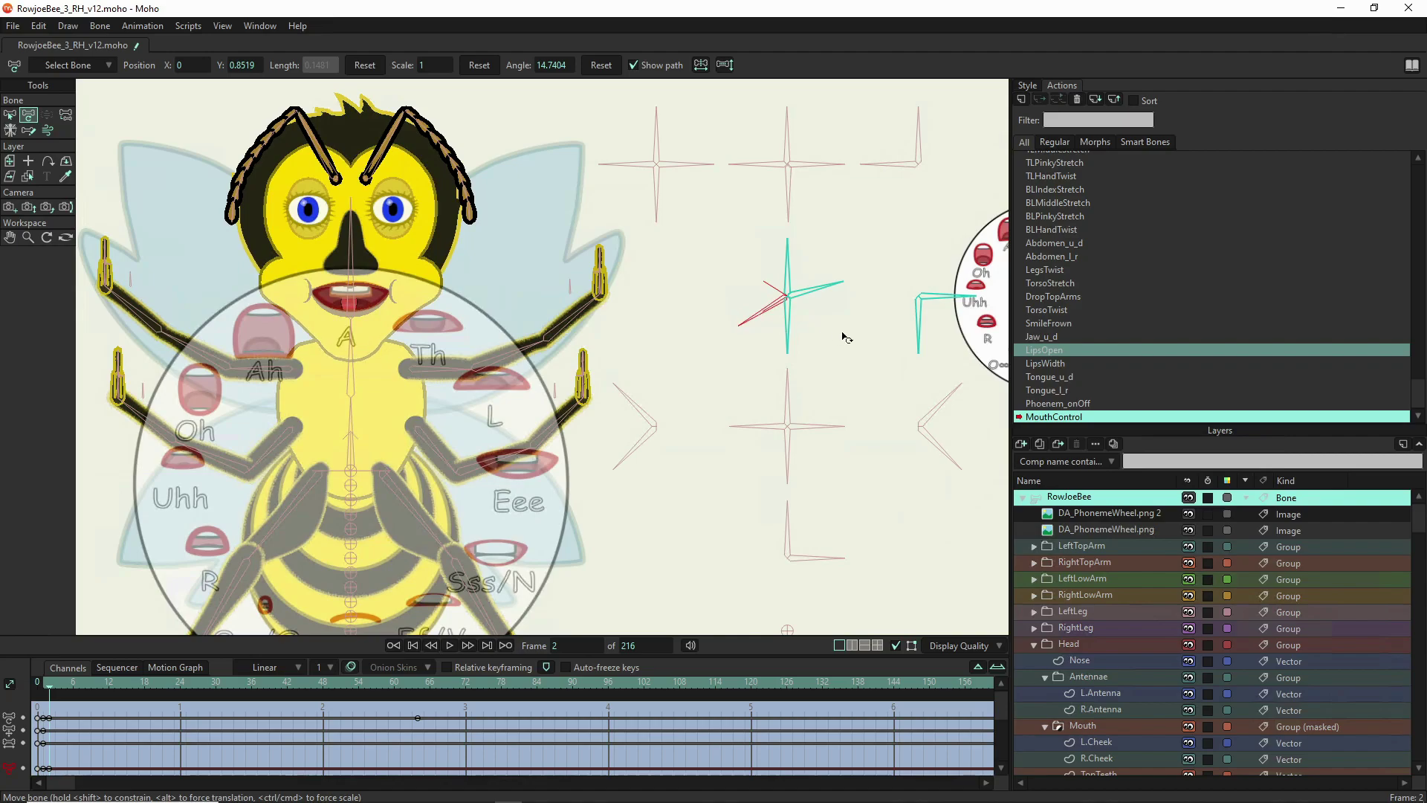
pyautogui.click(933, 298)
pyautogui.moveTo(959, 298); pyautogui.dragTo(959, 320)
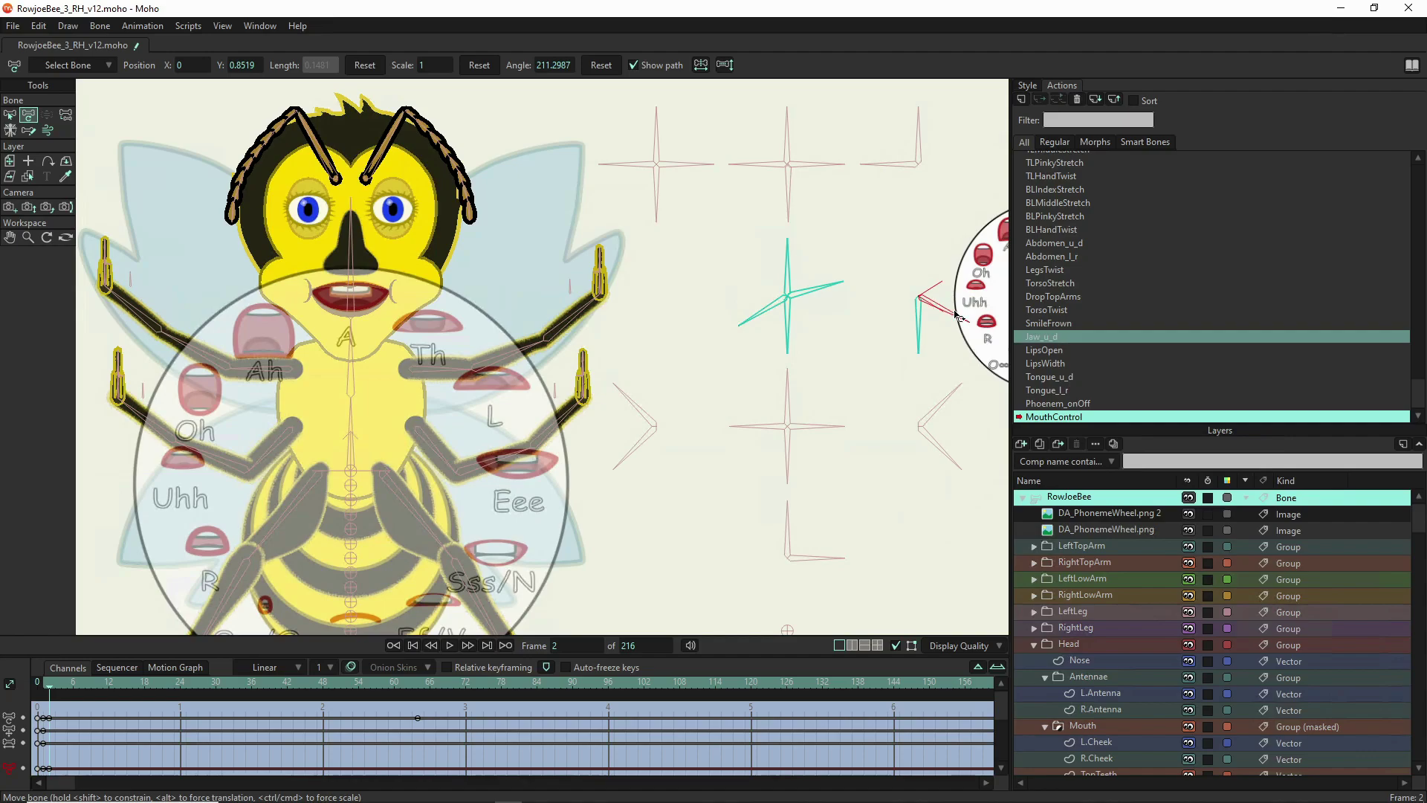
pyautogui.moveTo(959, 318); pyautogui.dragTo(959, 307)
pyautogui.click(919, 324)
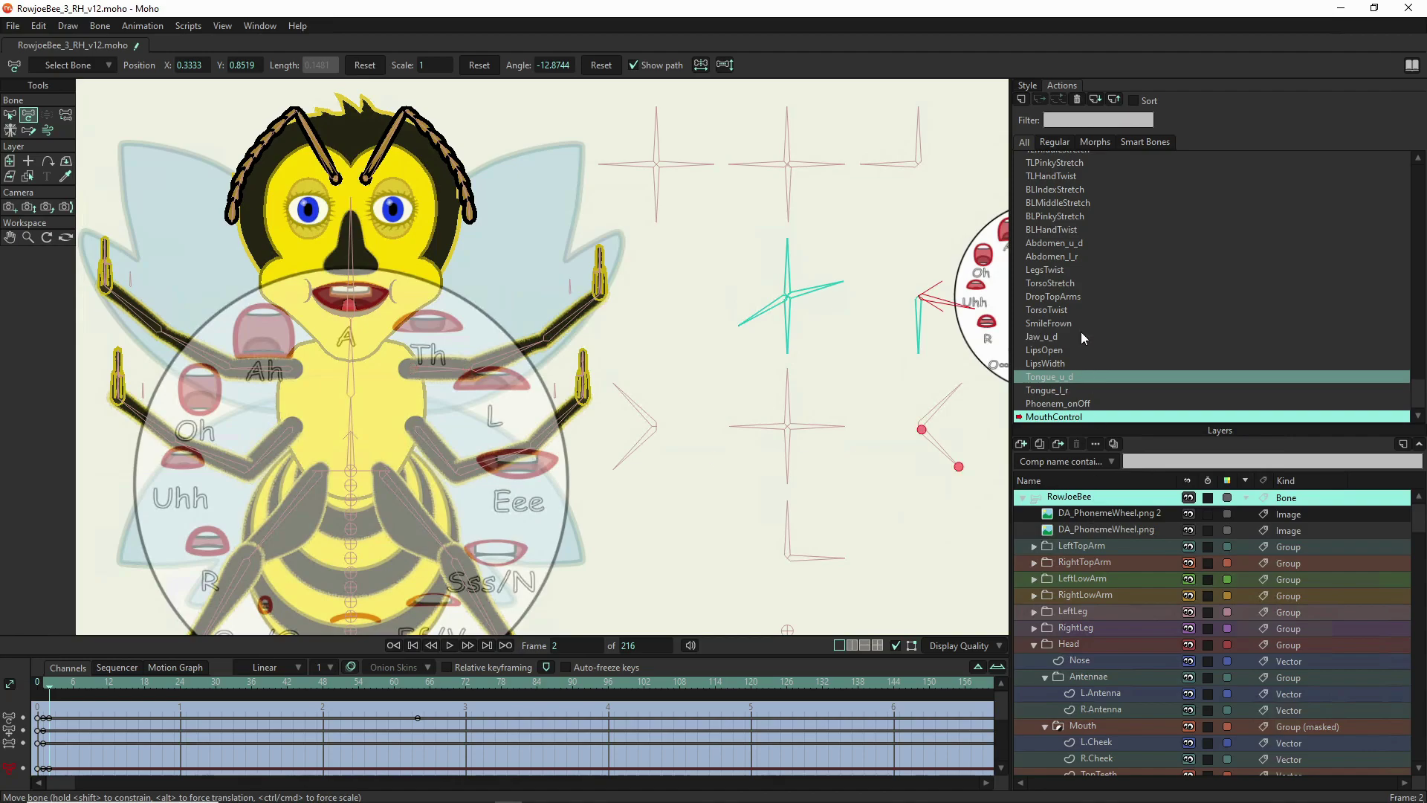
# - Leave the MouthControl action and return to the Mainline
pyautogui.scroll(5, 1085, 186)
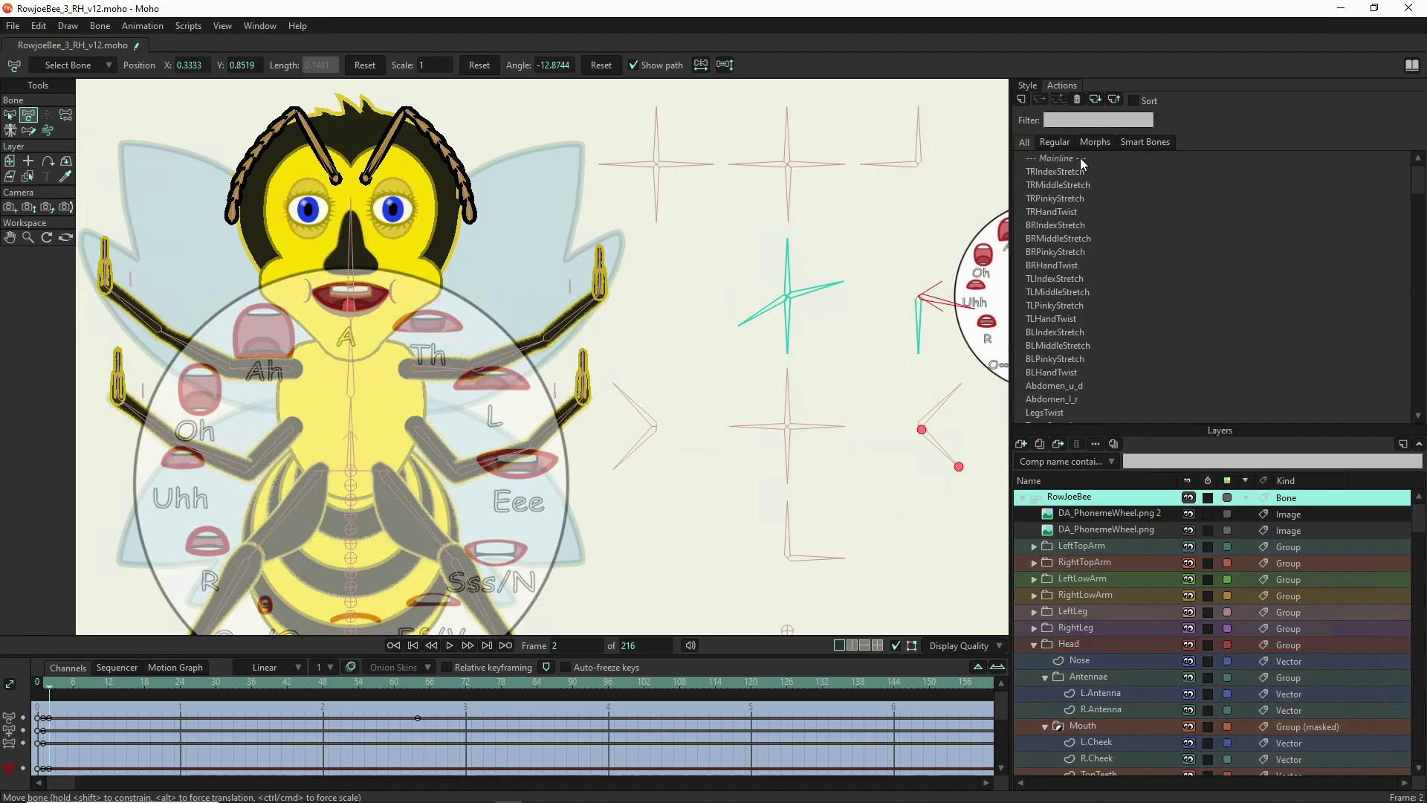
pyautogui.click(1081, 159)
pyautogui.doubleClick(1082, 161)
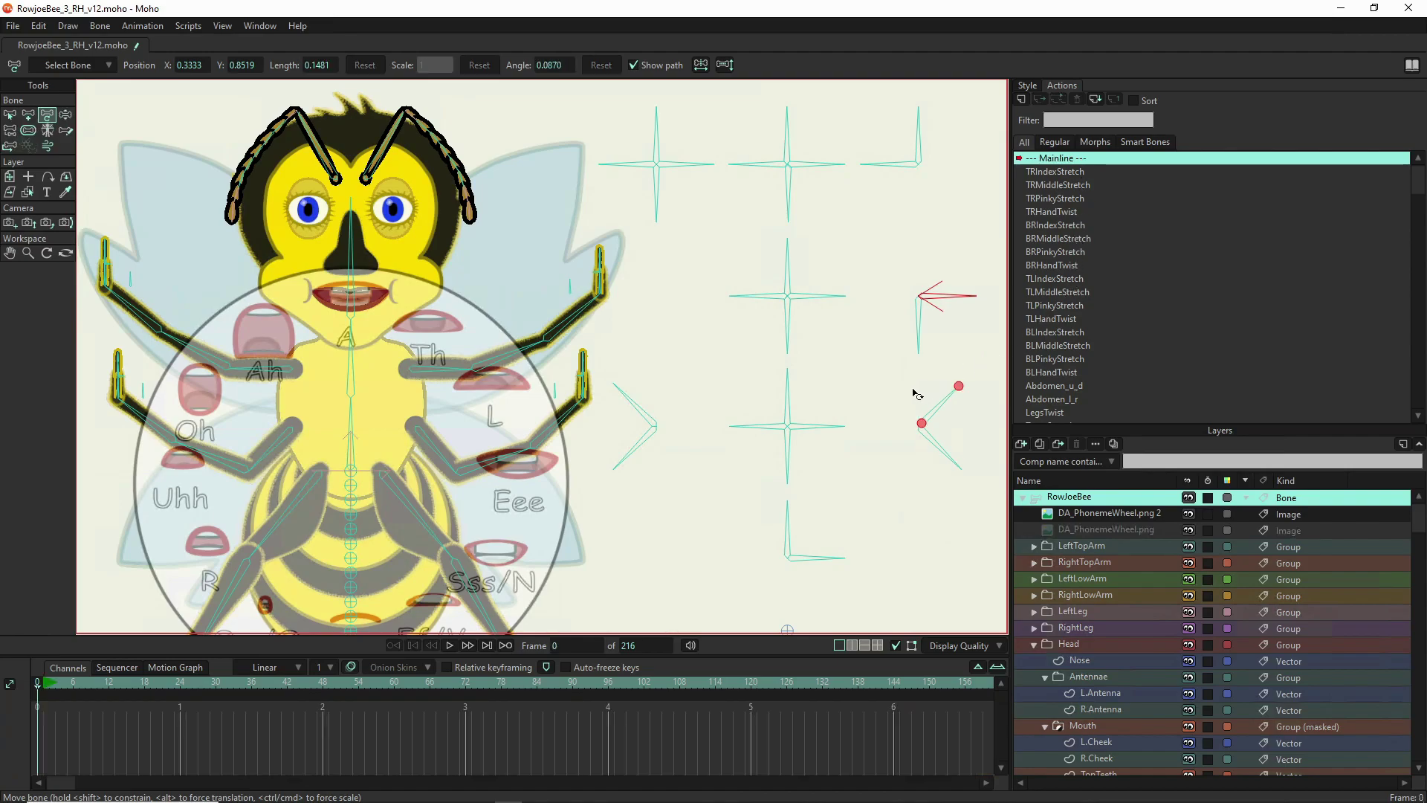
# - Collapse the R.Eye and L.Eye groups inside the Head group so the Mouth group's layers are easier to reach
pyautogui.click(284, 429)
pyautogui.click(447, 581)
pyautogui.click(940, 449)
pyautogui.scroll(-5, 1123, 685)
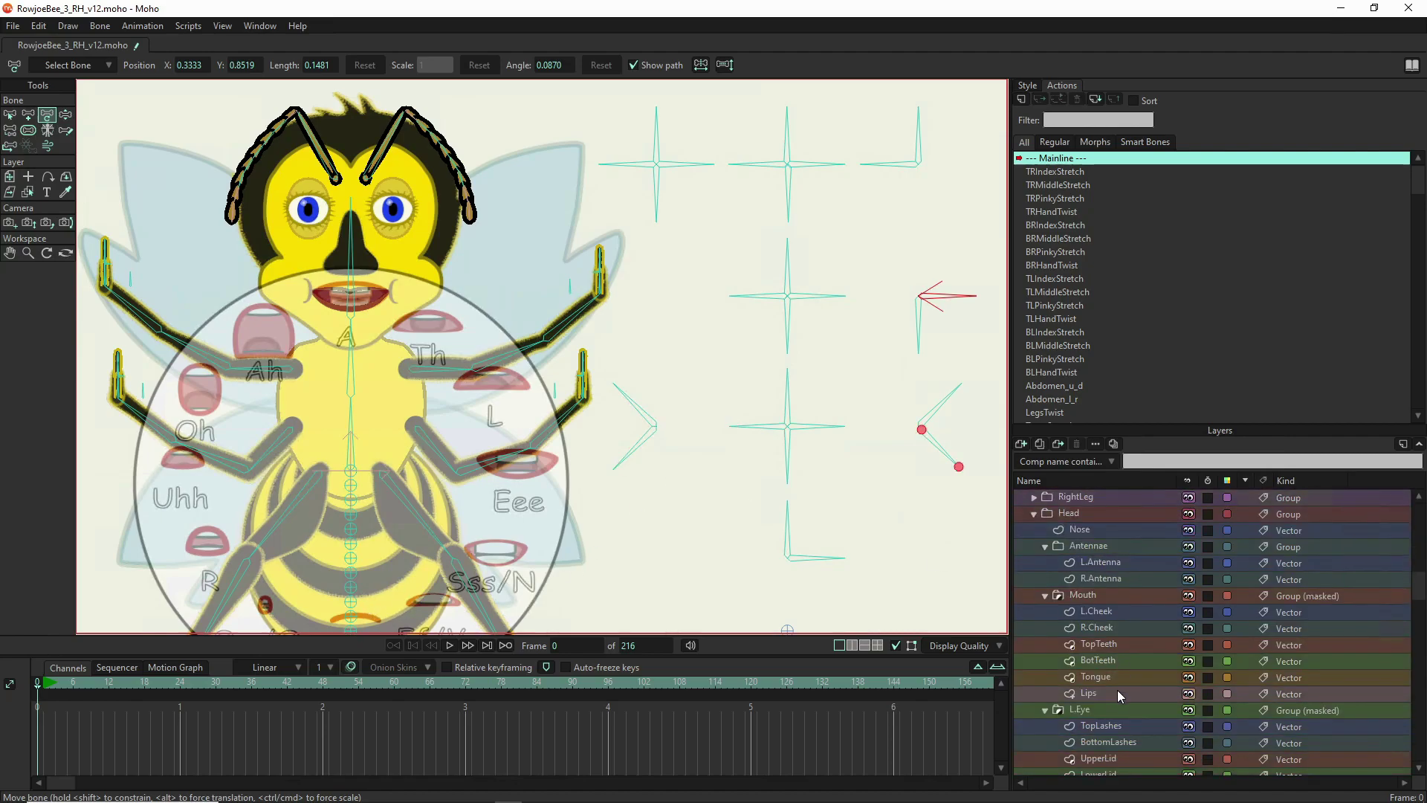
pyautogui.scroll(3, 1117, 694)
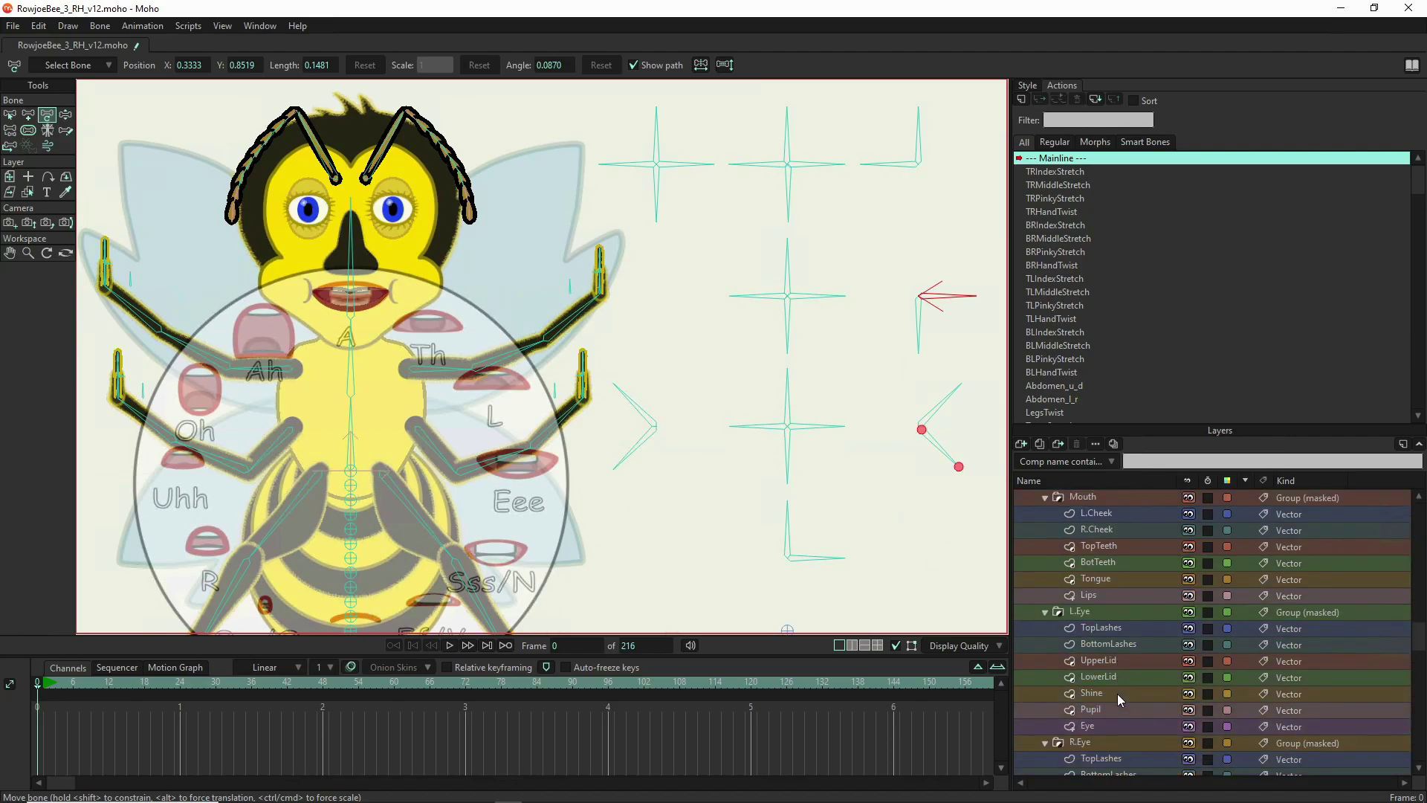
pyautogui.scroll(1, 1122, 613)
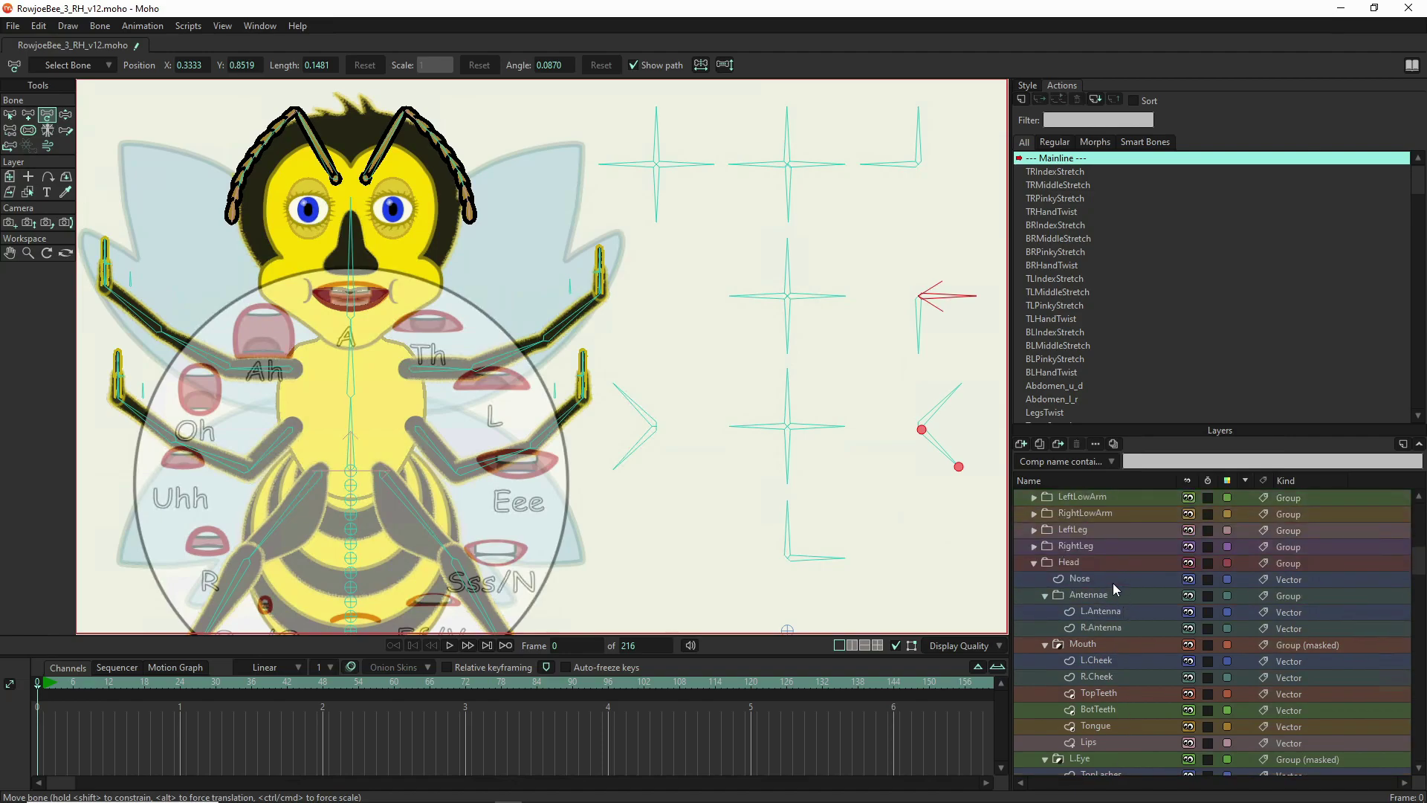
pyautogui.scroll(3, 1112, 581)
pyautogui.scroll(-3, 1112, 591)
pyautogui.scroll(-10, 1113, 609)
pyautogui.scroll(1, 1112, 655)
pyautogui.scroll(-1, 1112, 658)
pyautogui.scroll(1, 1112, 658)
pyautogui.scroll(3, 1113, 644)
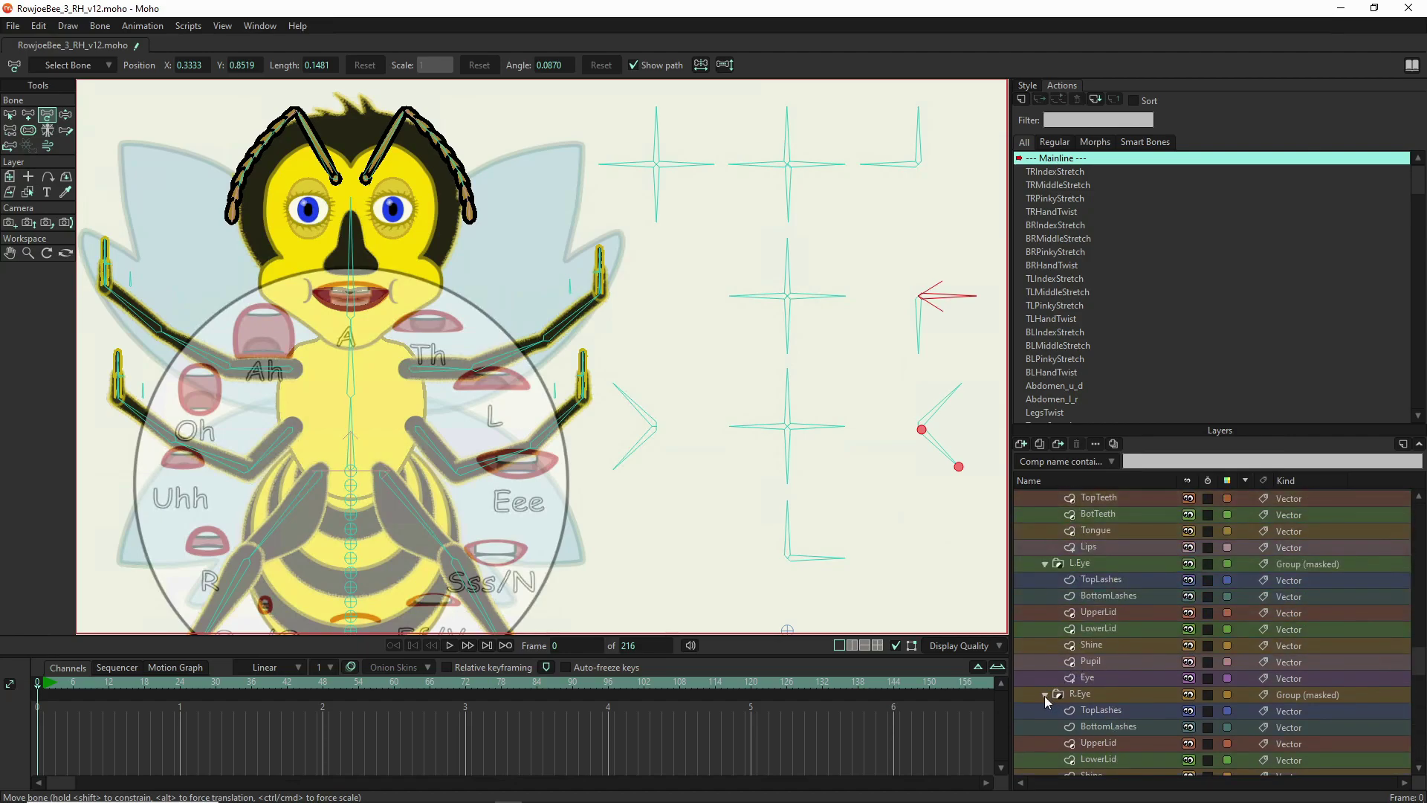
pyautogui.click(1046, 694)
pyautogui.click(1046, 564)
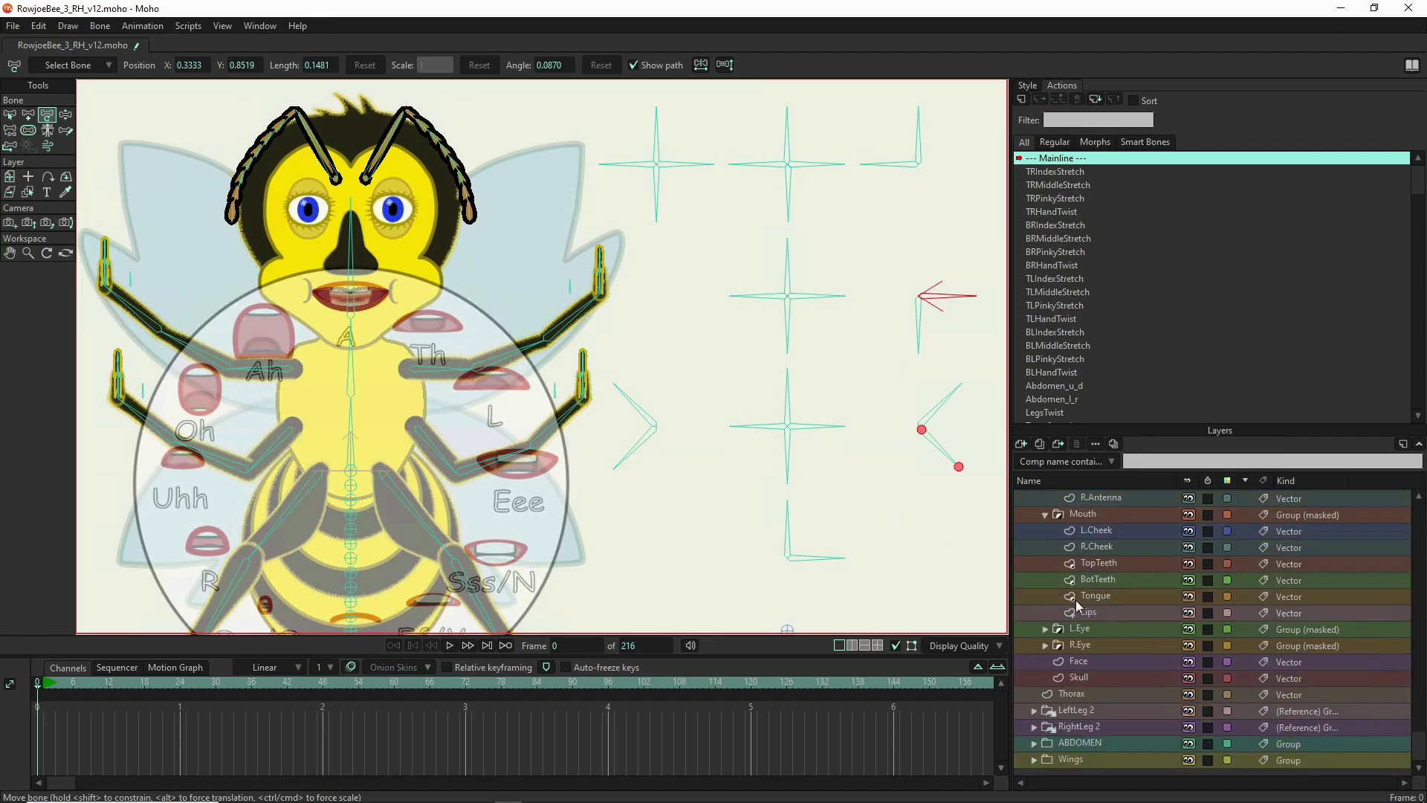
pyautogui.scroll(1, 1105, 628)
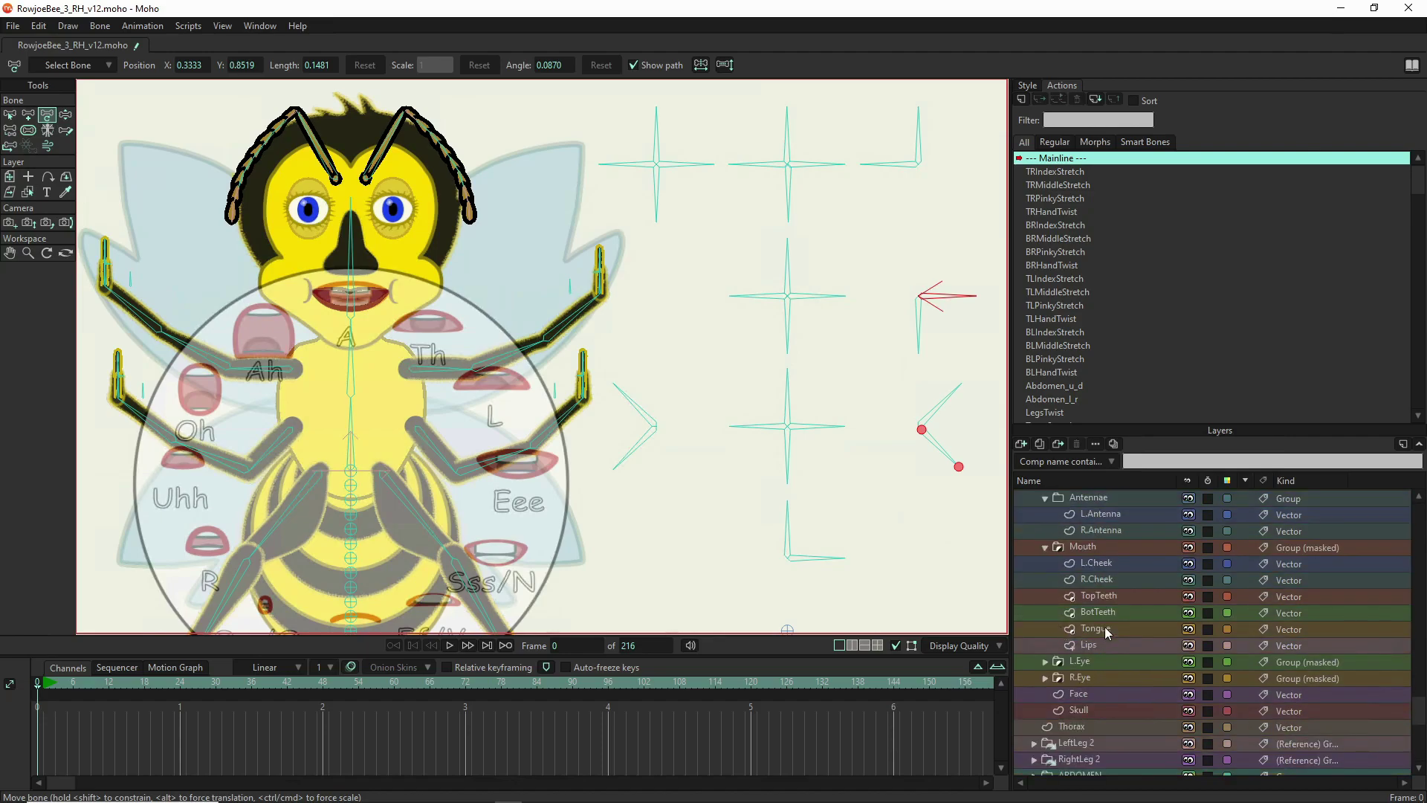
# - Select all points of the Mouth group's Tongue layer for transforming
pyautogui.click(1108, 631)
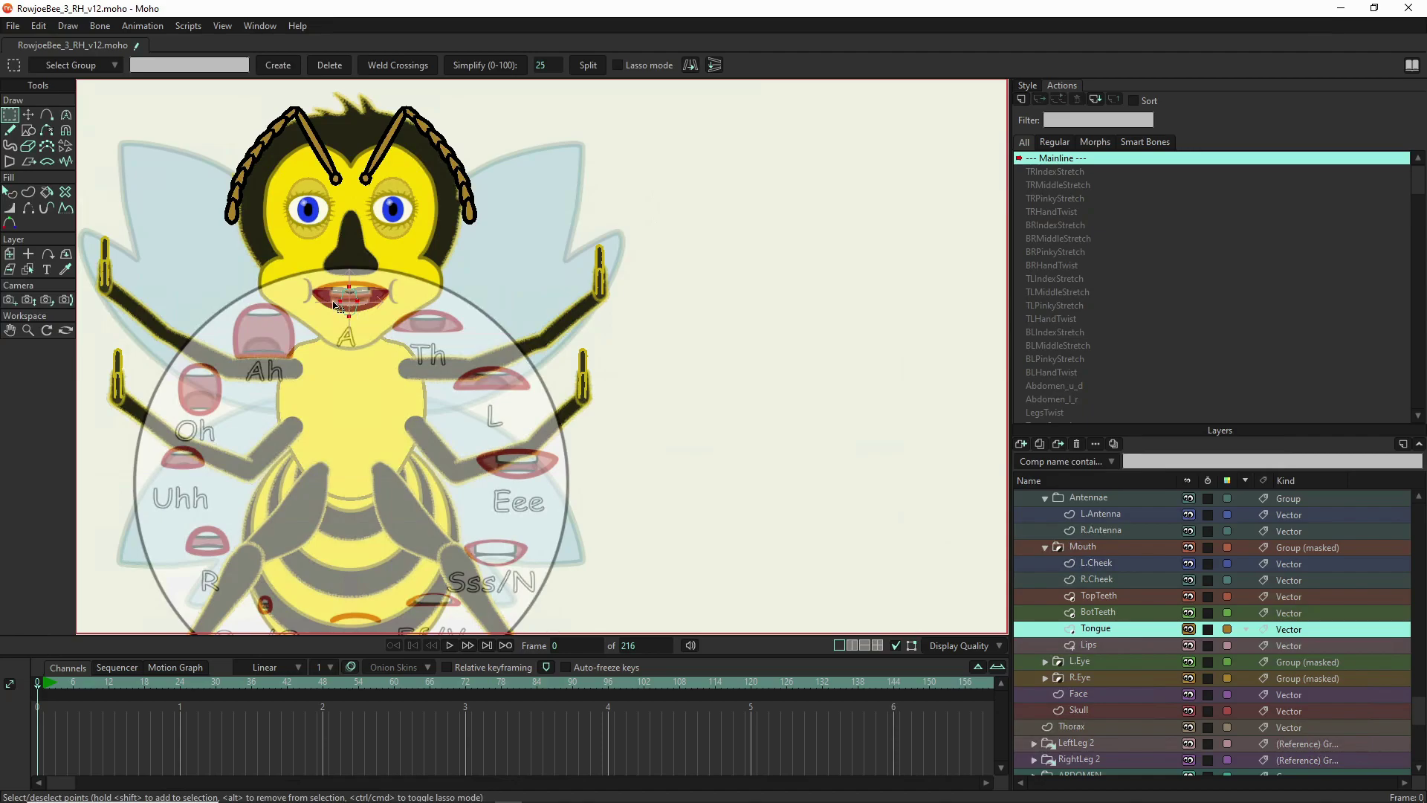
pyautogui.moveTo(331, 303); pyautogui.dragTo(385, 315)
pyautogui.press('t')
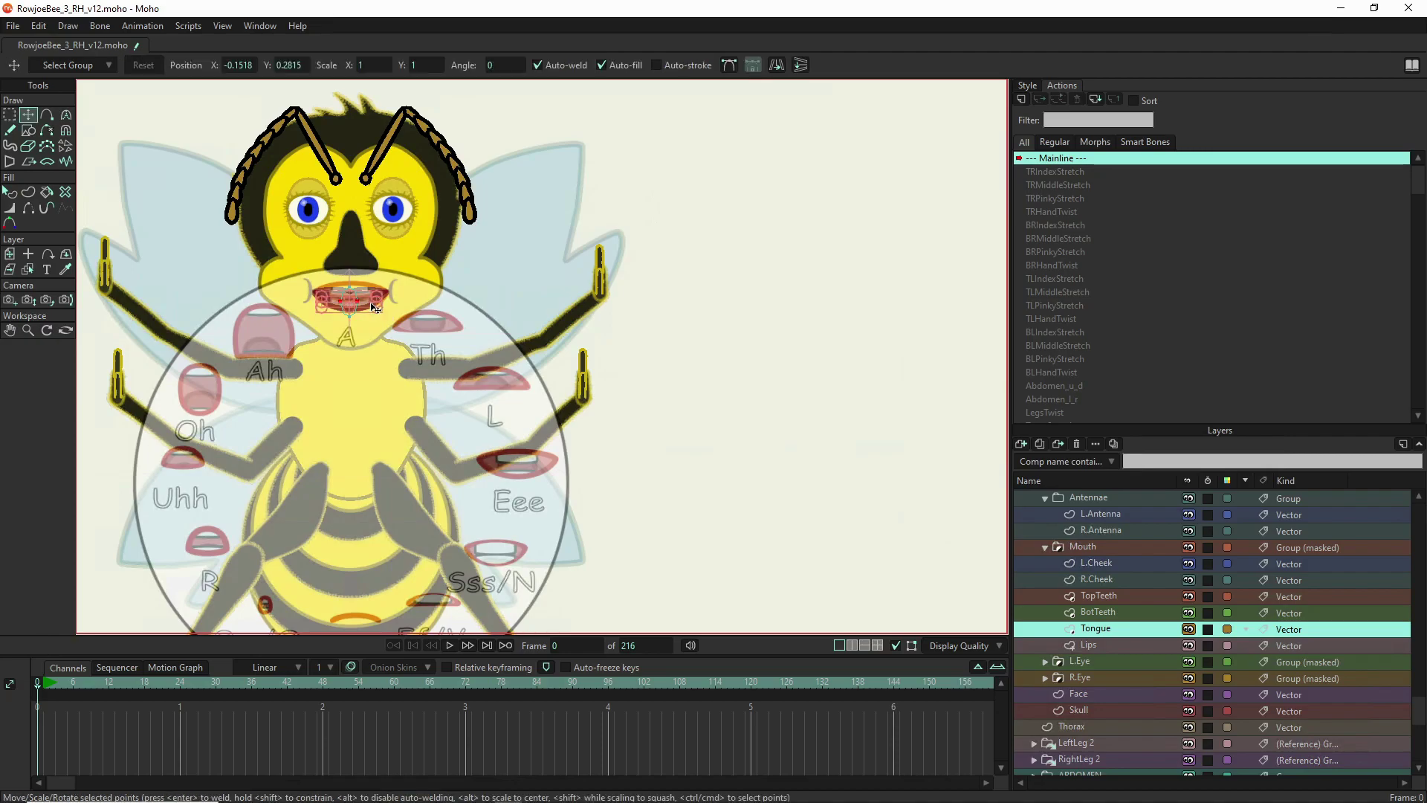
pyautogui.click(379, 304)
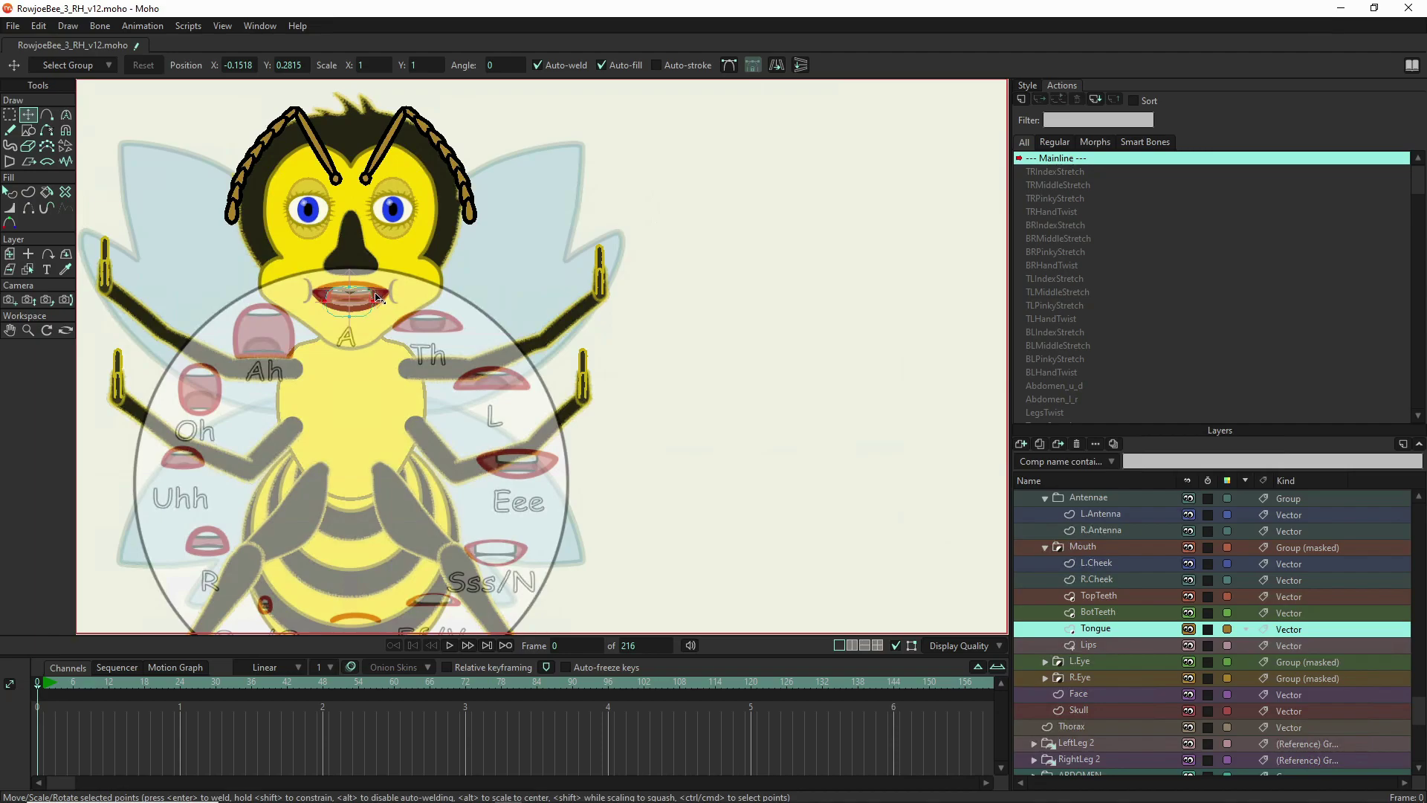
pyautogui.hotkey('ctrl', 'a')
# - Make the RowJoeBee bone layer the active layer again
pyautogui.scroll(1, 1117, 500)
pyautogui.click(1106, 492)
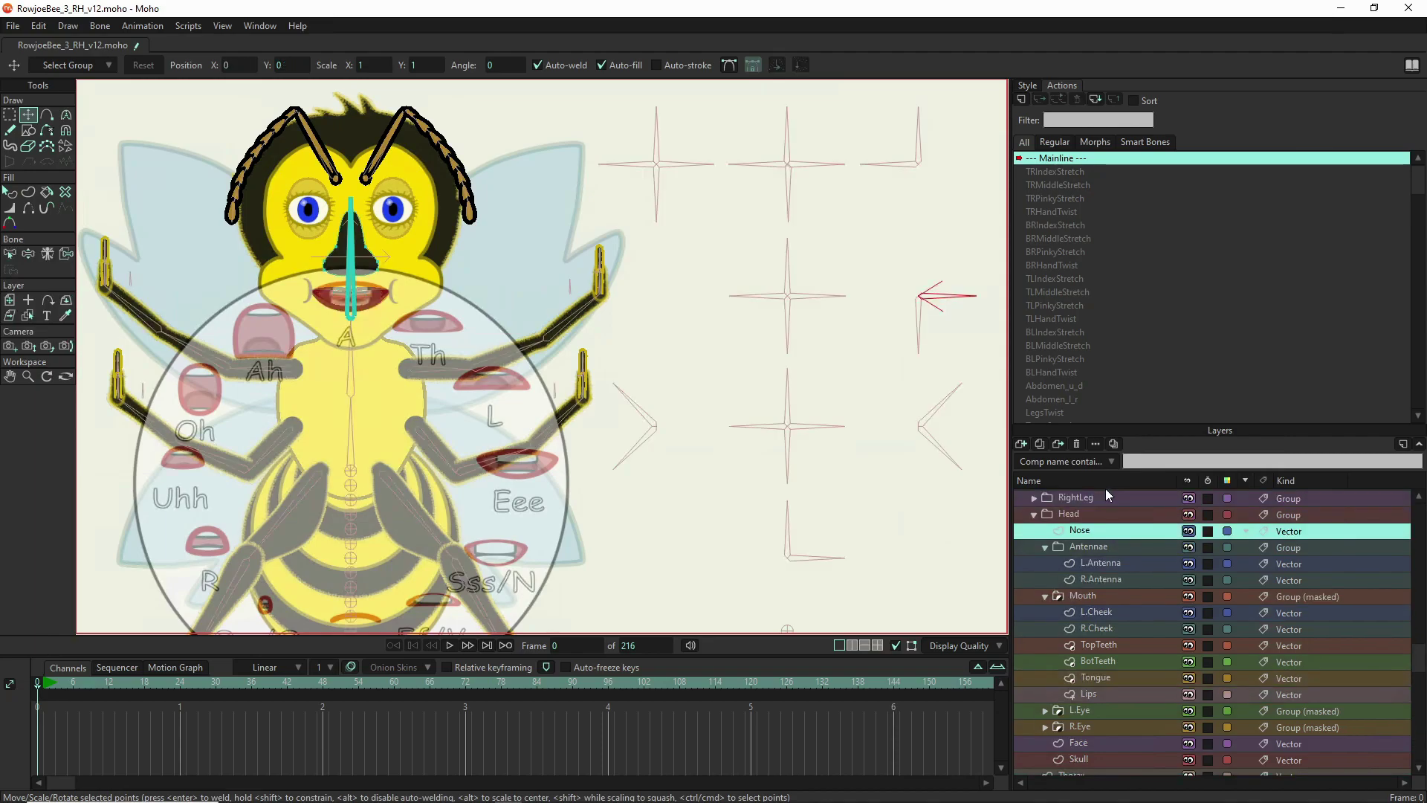
pyautogui.scroll(3, 1104, 488)
pyautogui.click(1078, 498)
pyautogui.scroll(1, 1078, 498)
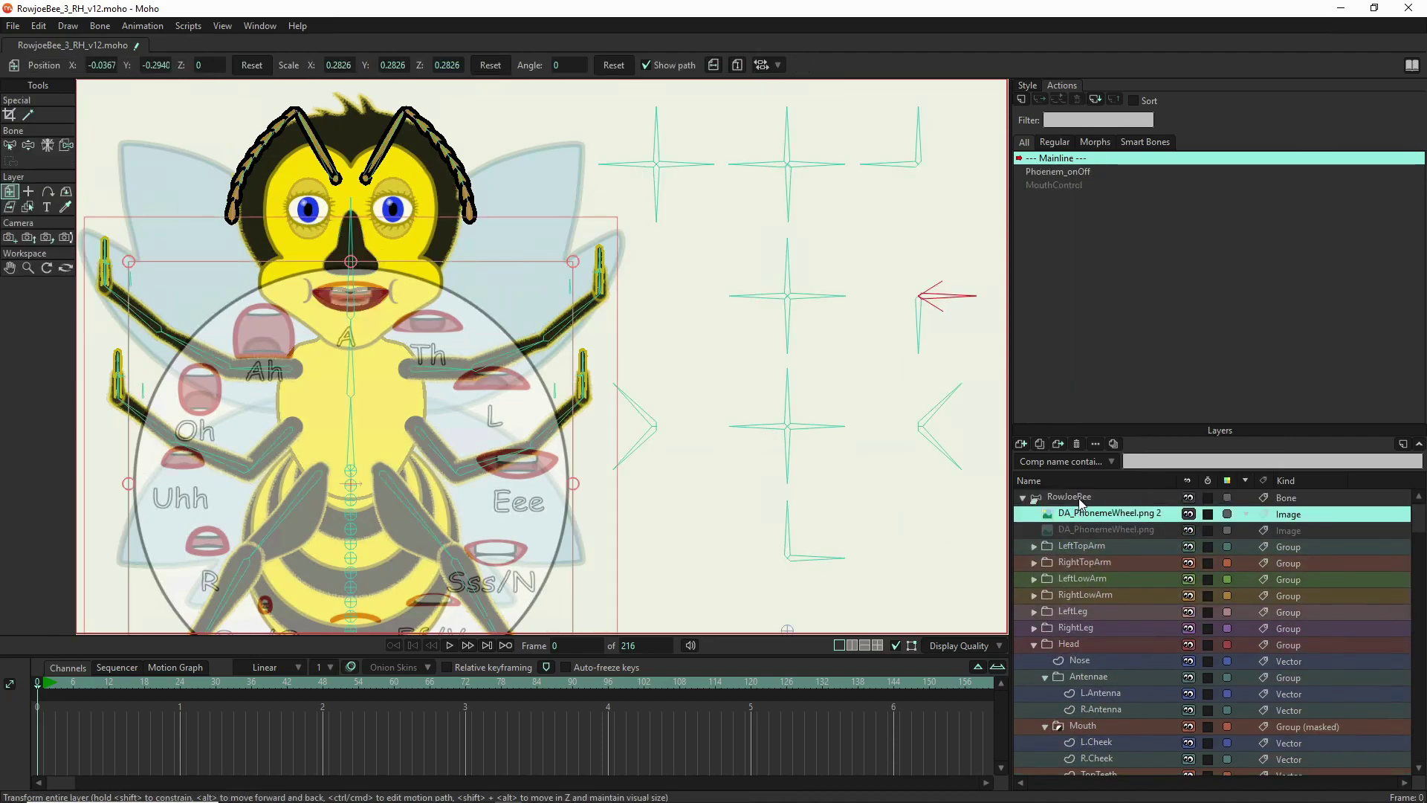
pyautogui.click(1078, 498)
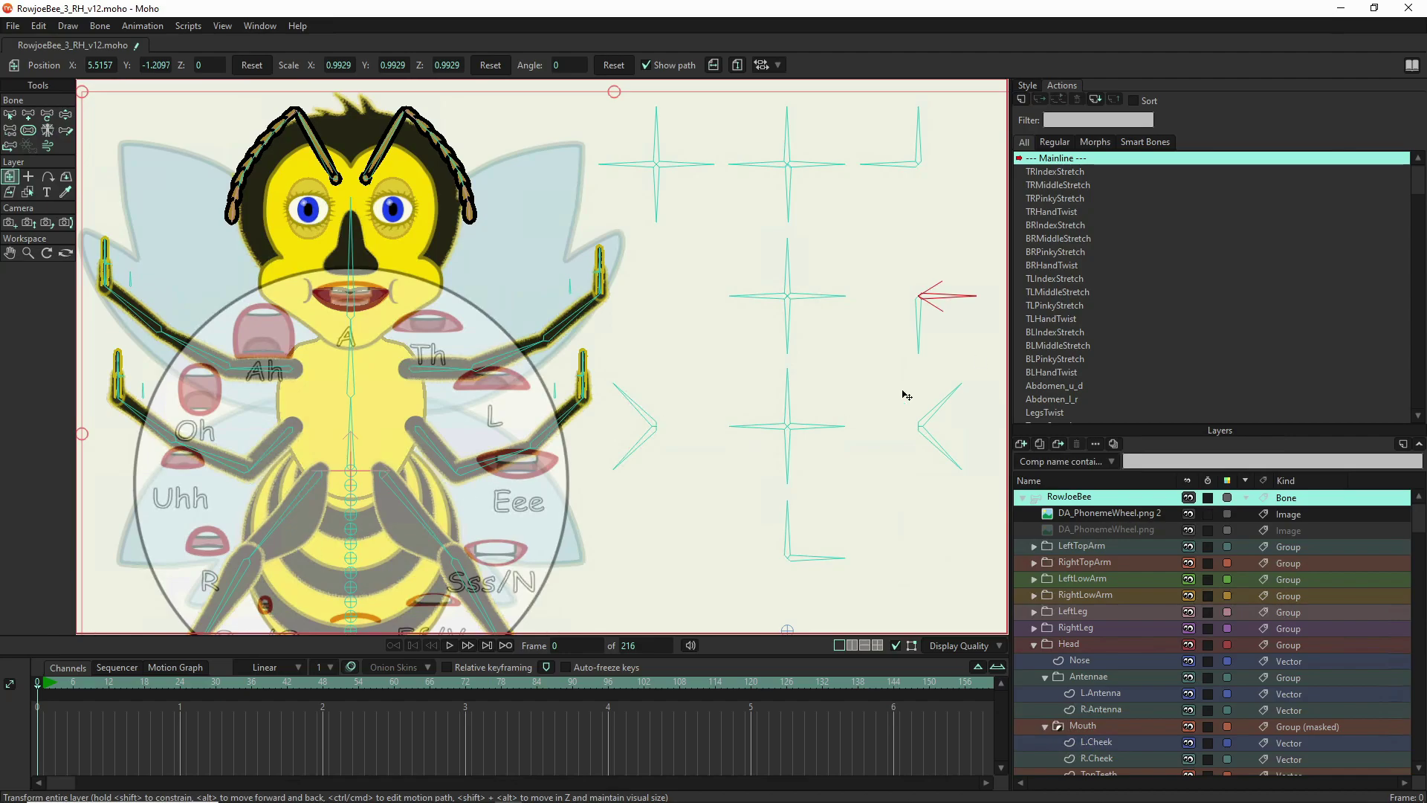
# - Reopen the RowJoeBee layer's MouthControl action for editing, with the bee's head and the control bones in view
pyautogui.scroll(-4, 907, 394)
pyautogui.scroll(6, 907, 452)
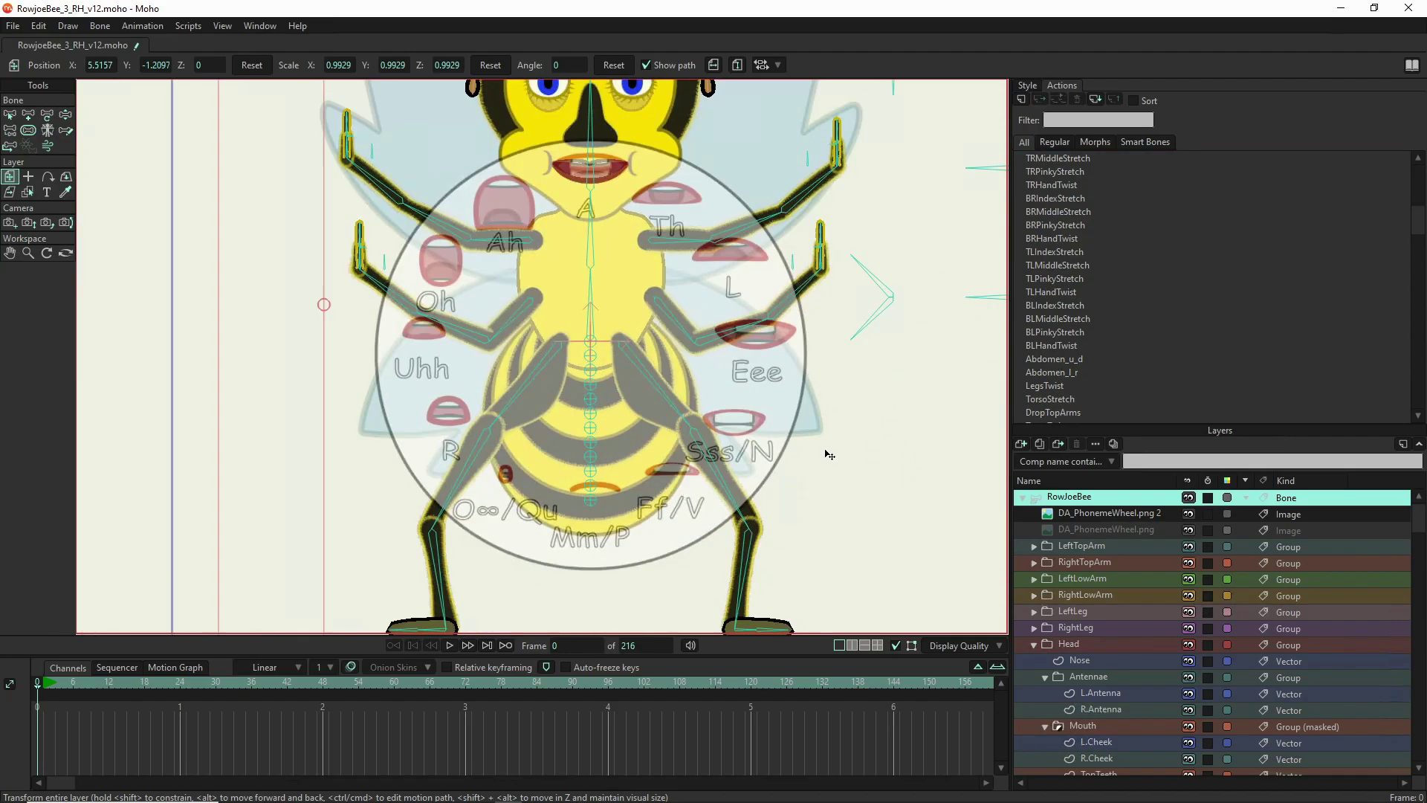
pyautogui.scroll(-2, 758, 550)
pyautogui.scroll(-2, 603, 557)
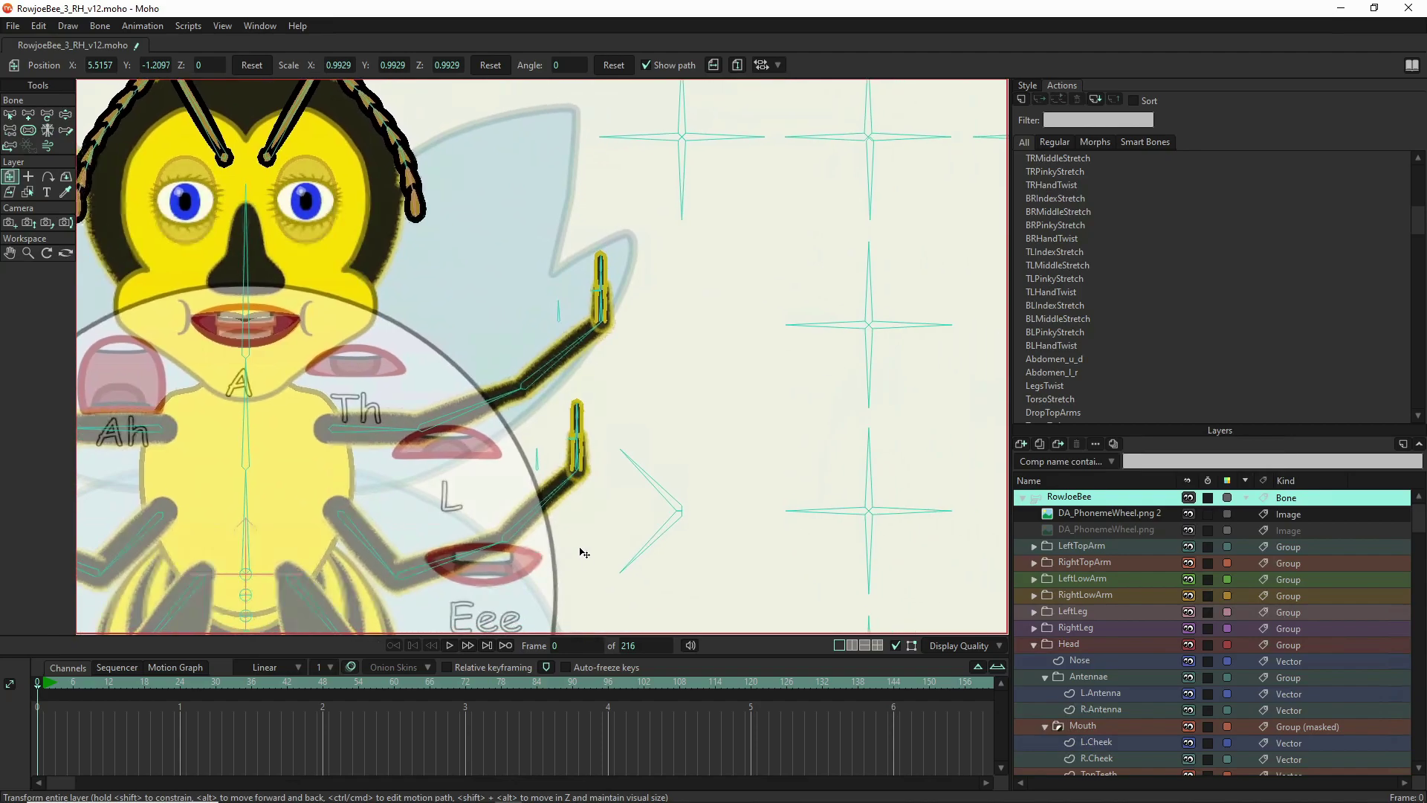
pyautogui.scroll(-2, 617, 532)
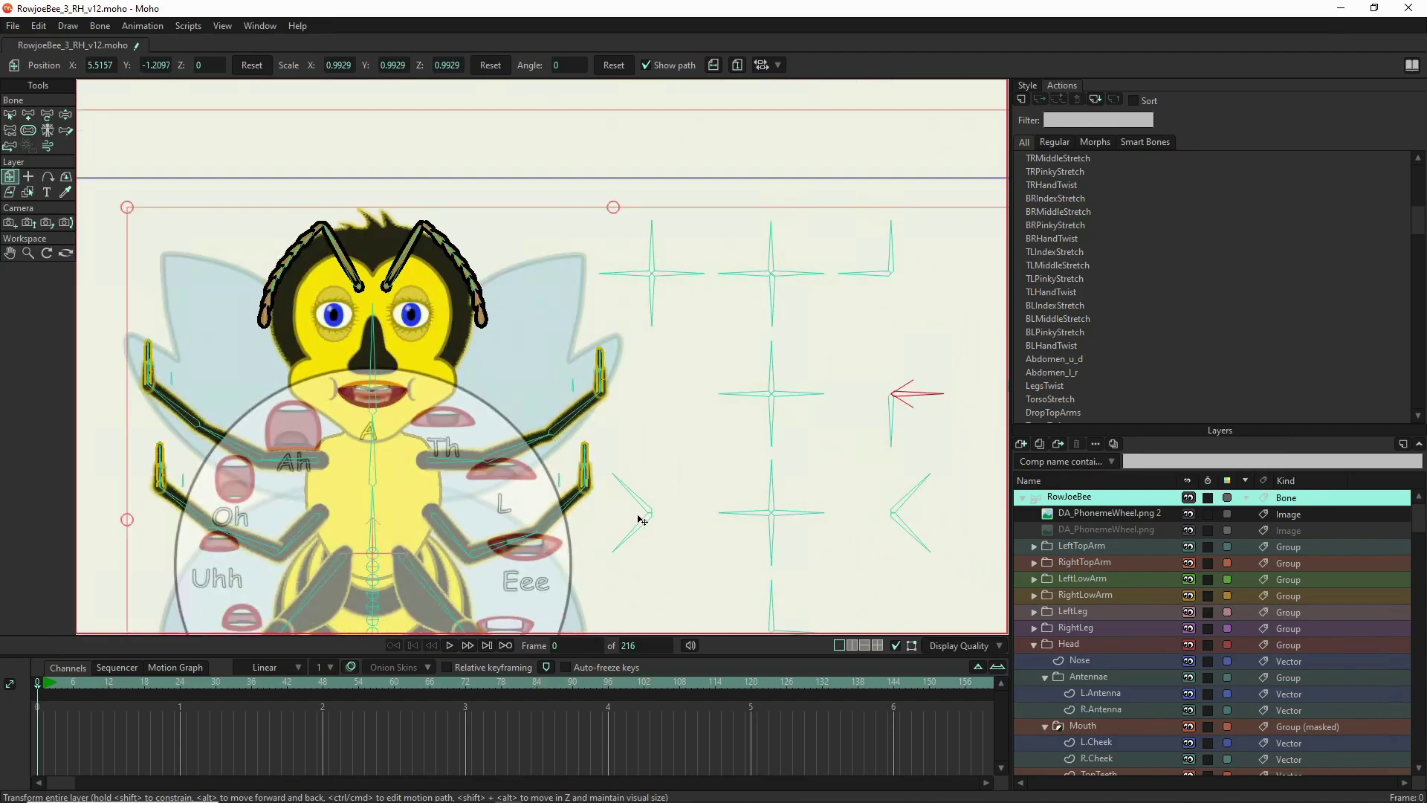
pyautogui.scroll(-4, 1113, 393)
pyautogui.click(1106, 399)
pyautogui.scroll(-1, 1071, 407)
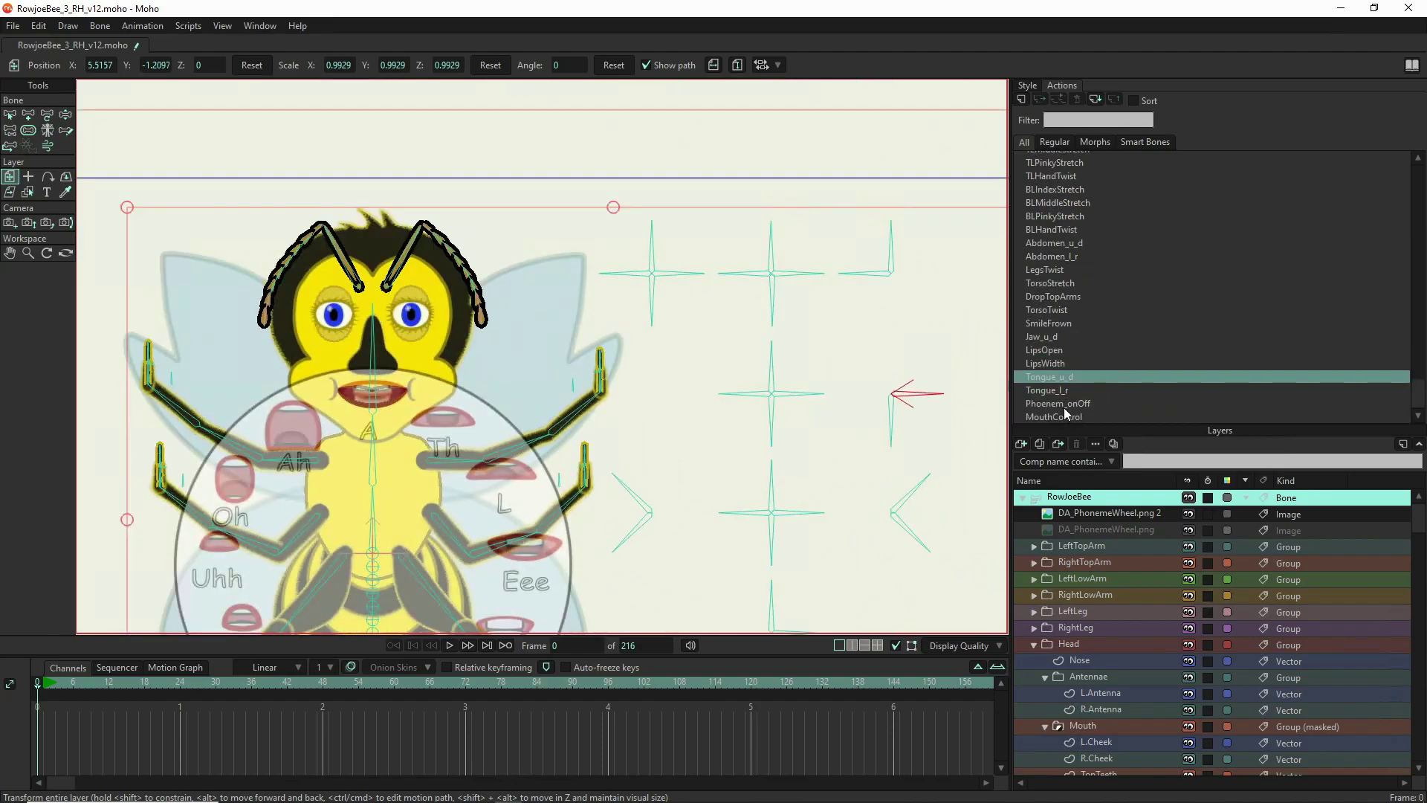
pyautogui.doubleClick(1063, 416)
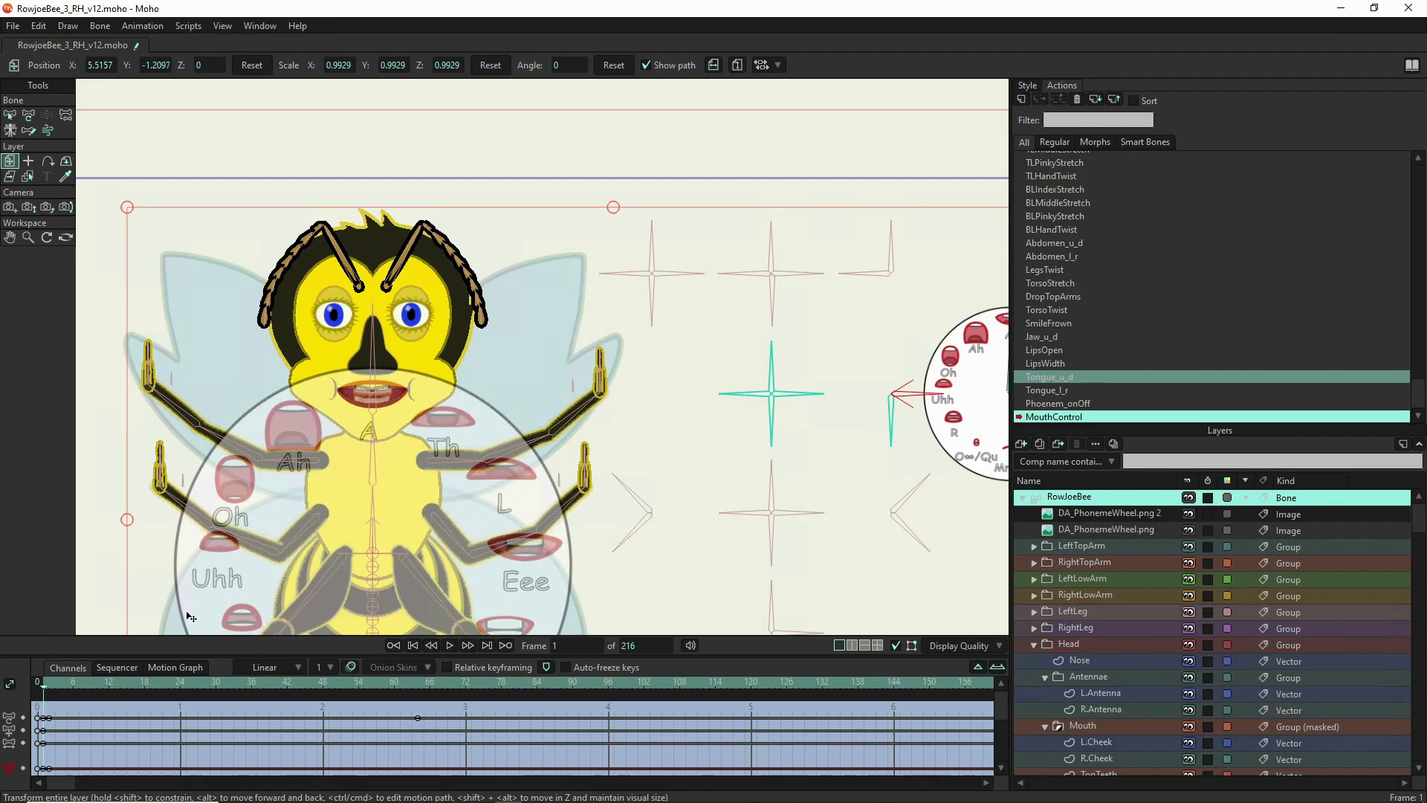
# - At frame 2, nudge the RowJoeBee layer to Y -1.1974 and rotate the Tongue_u_d bone to about -7.23°
pyautogui.click(46, 685)
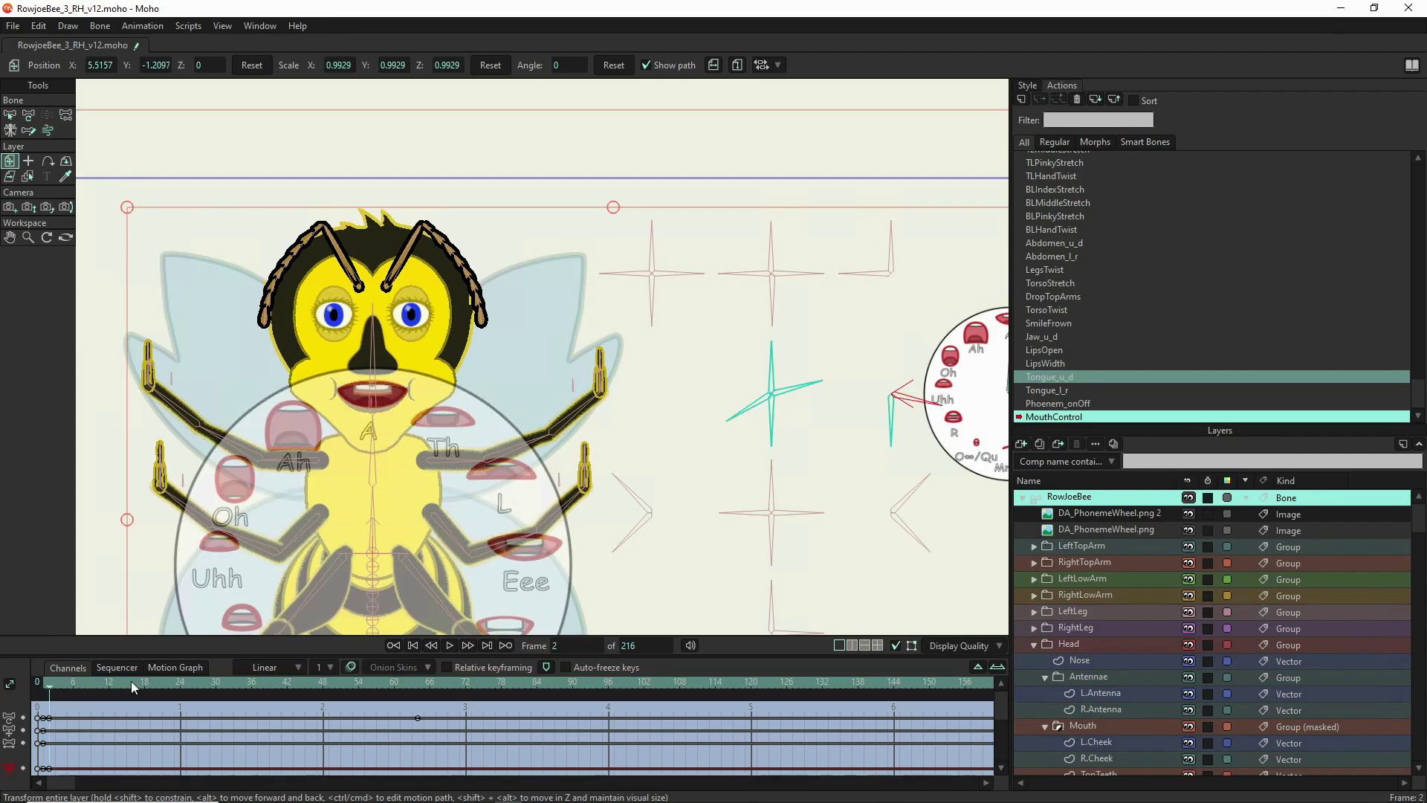
pyautogui.moveTo(920, 407); pyautogui.dragTo(921, 401)
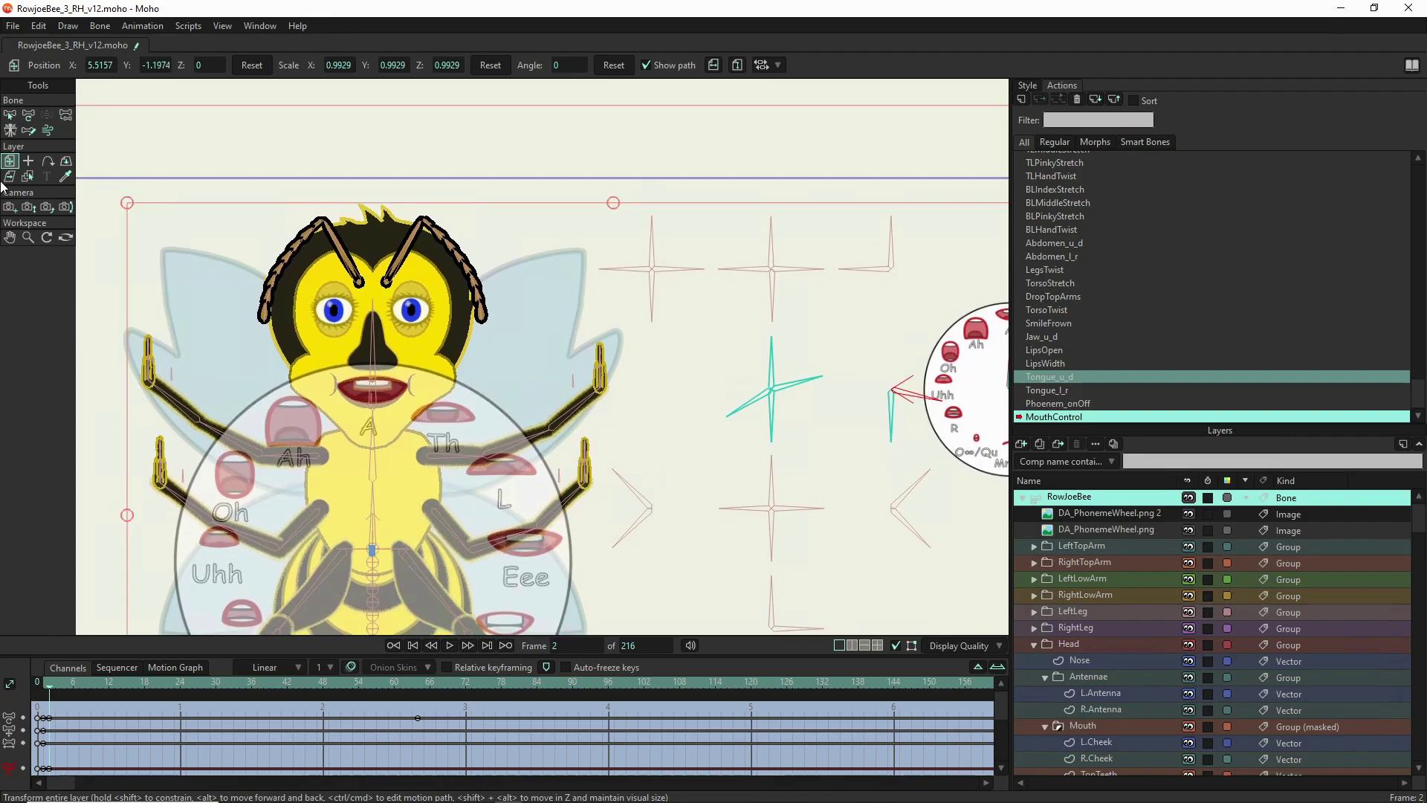
pyautogui.click(28, 114)
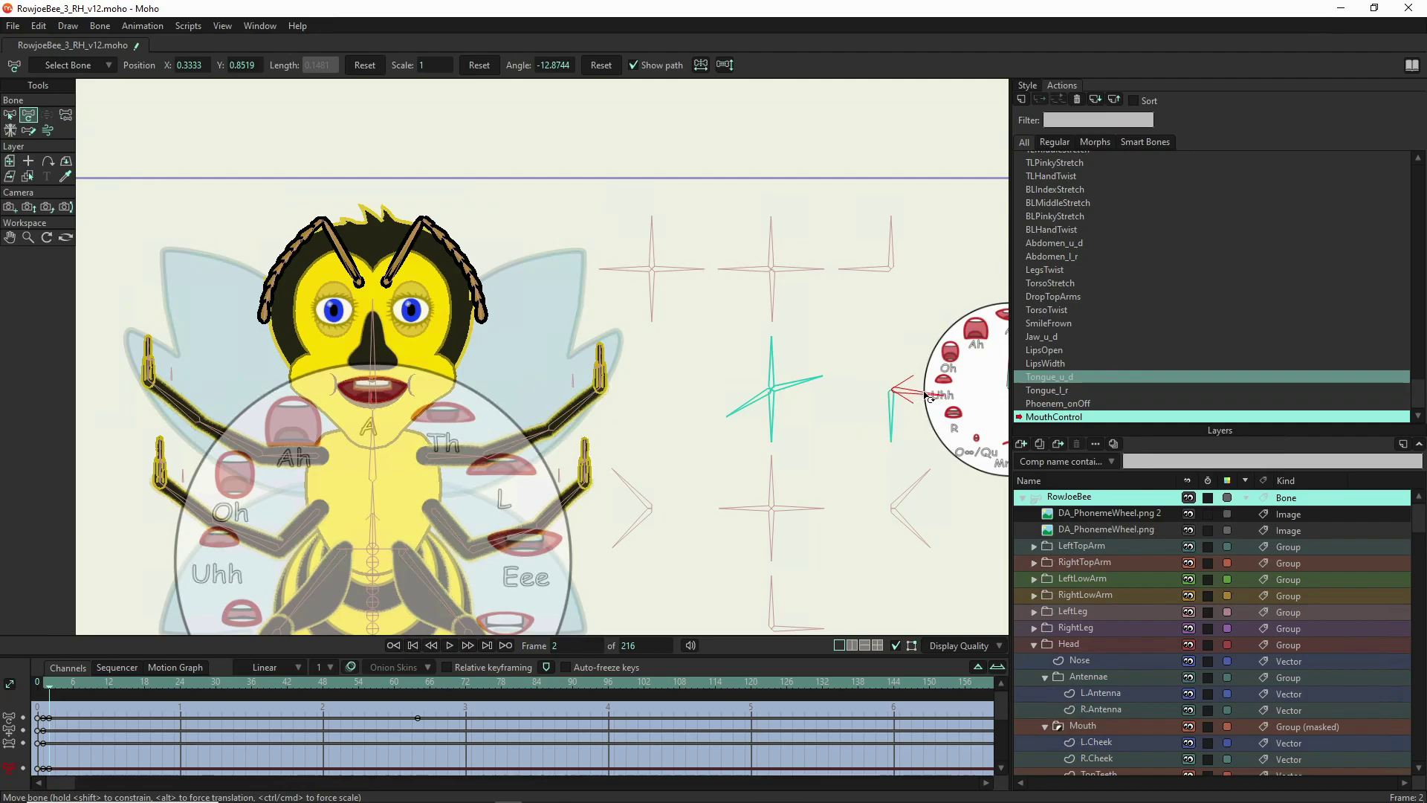
pyautogui.moveTo(929, 392); pyautogui.dragTo(945, 420)
# - Reset the Tongue layer's selected points at frame 2 of the MouthControl action
pyautogui.scroll(-5, 1123, 696)
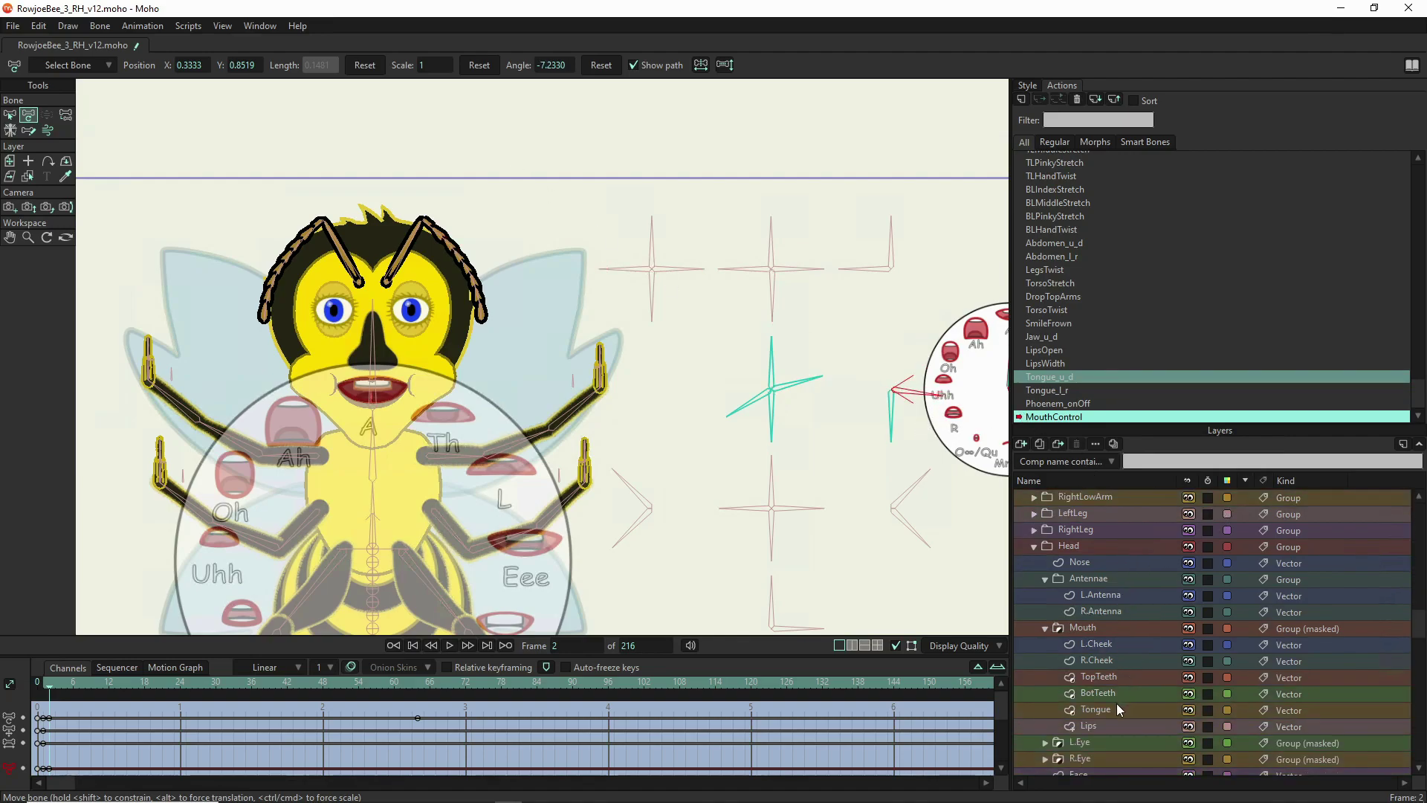
pyautogui.click(1113, 706)
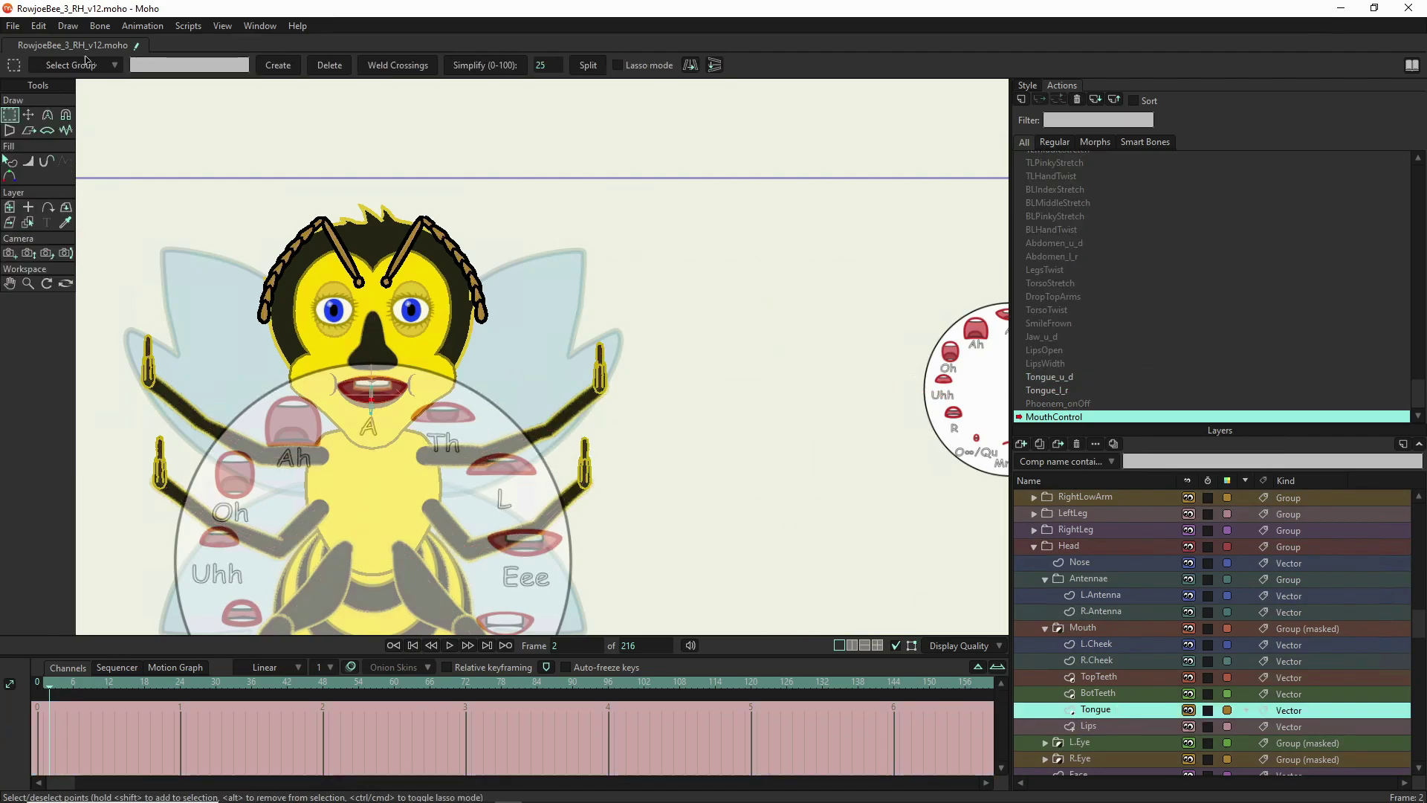
pyautogui.click(28, 116)
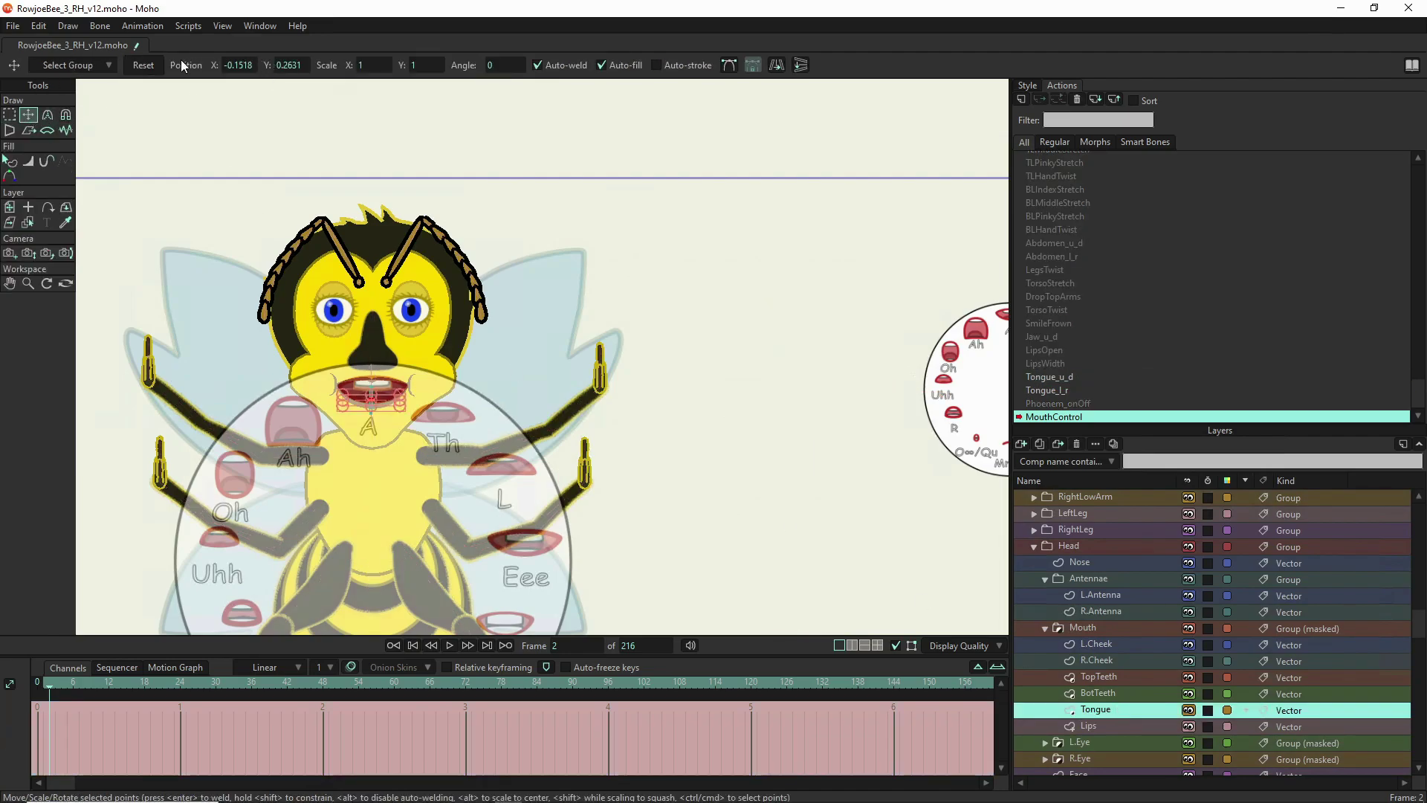
pyautogui.click(143, 66)
# - Open the Tongue_u_d action for editing and reset the Tongue layer's selected points at frame 32
pyautogui.doubleClick(1050, 377)
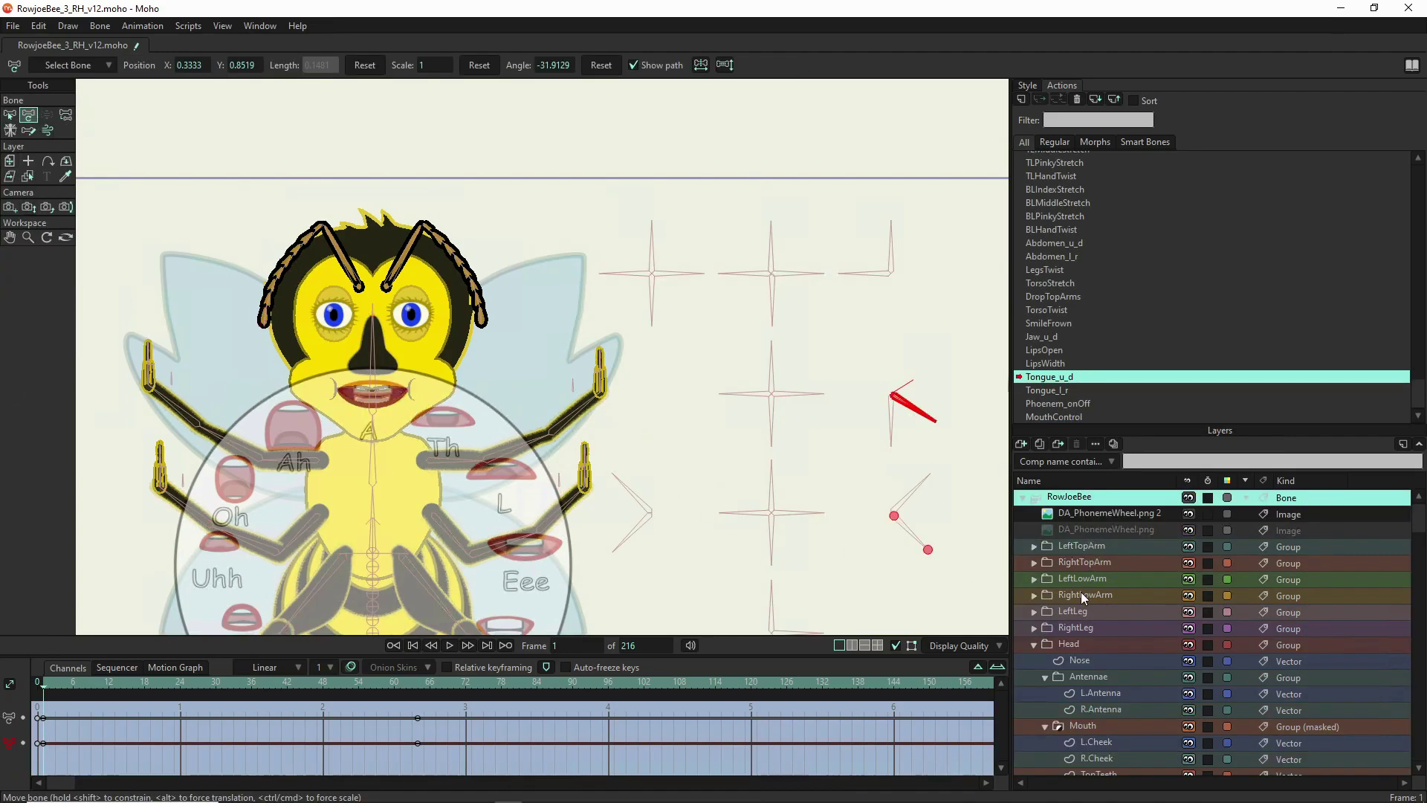
pyautogui.scroll(-3, 1085, 706)
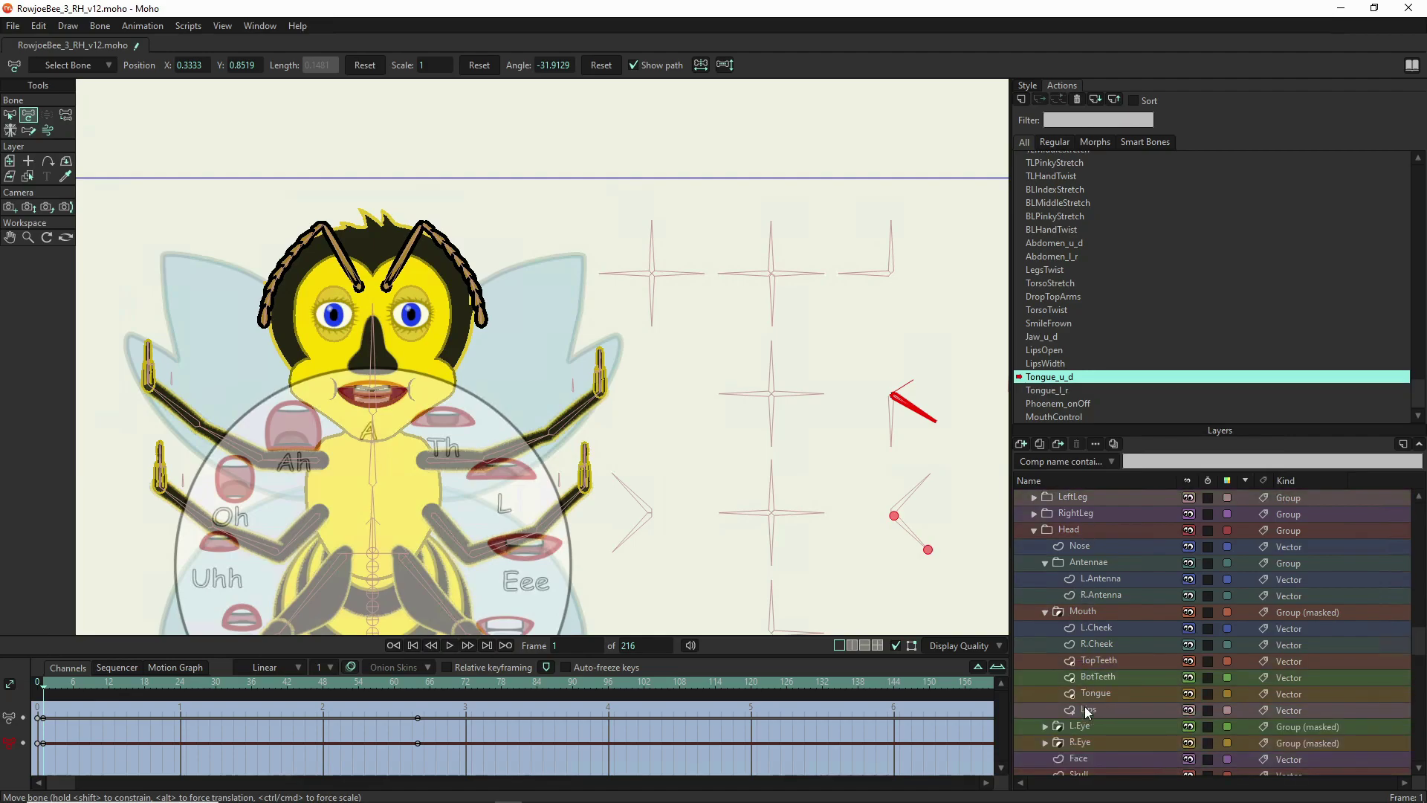
pyautogui.click(1087, 695)
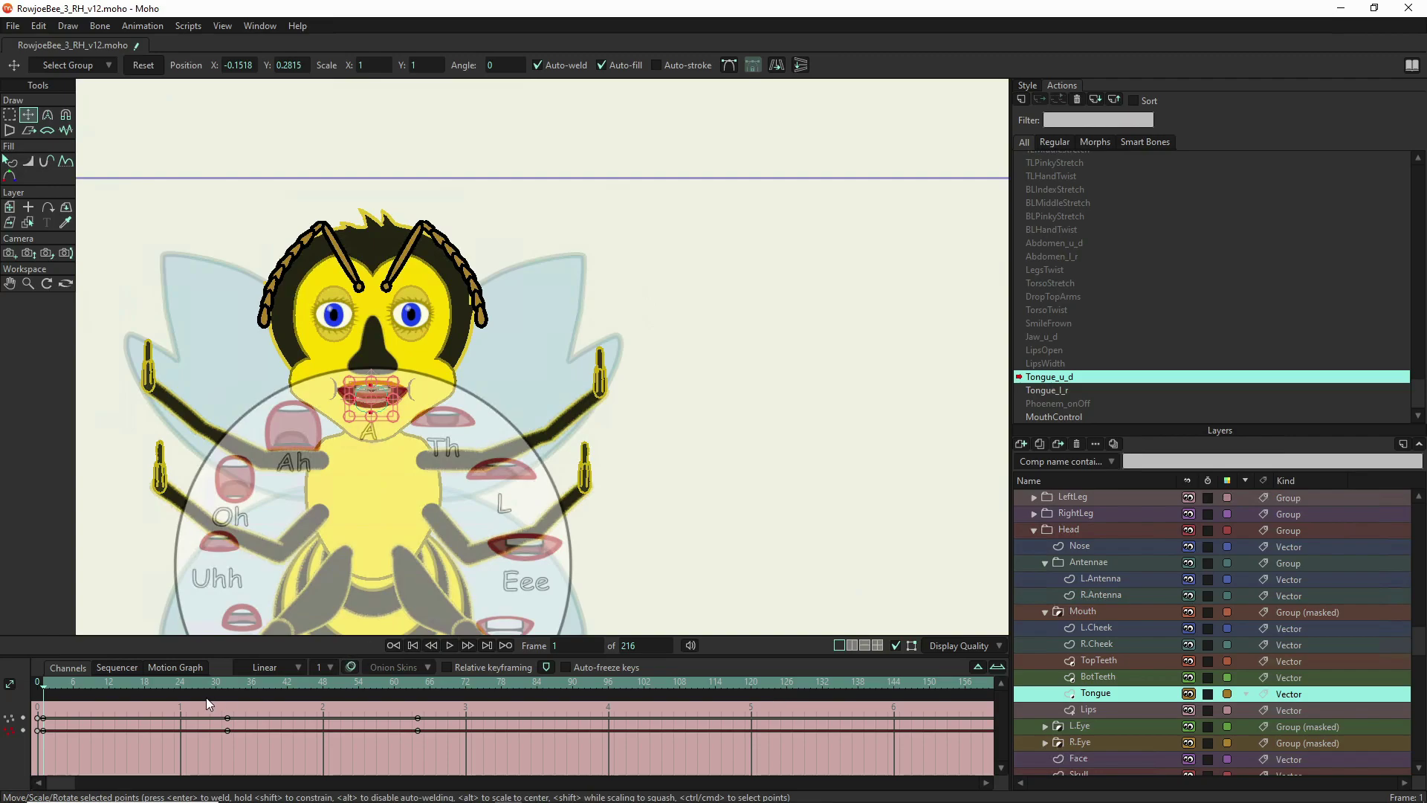
pyautogui.click(231, 685)
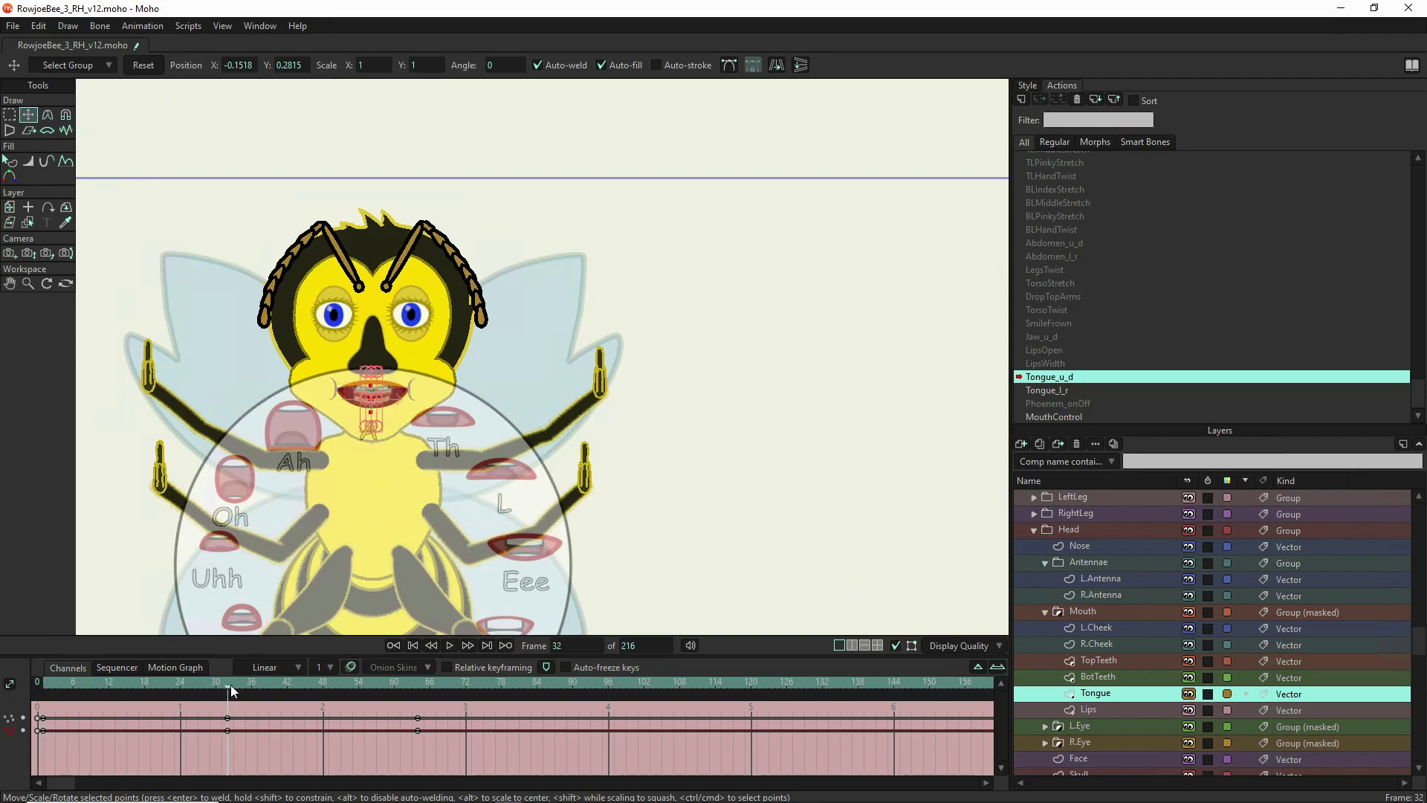
pyautogui.click(142, 69)
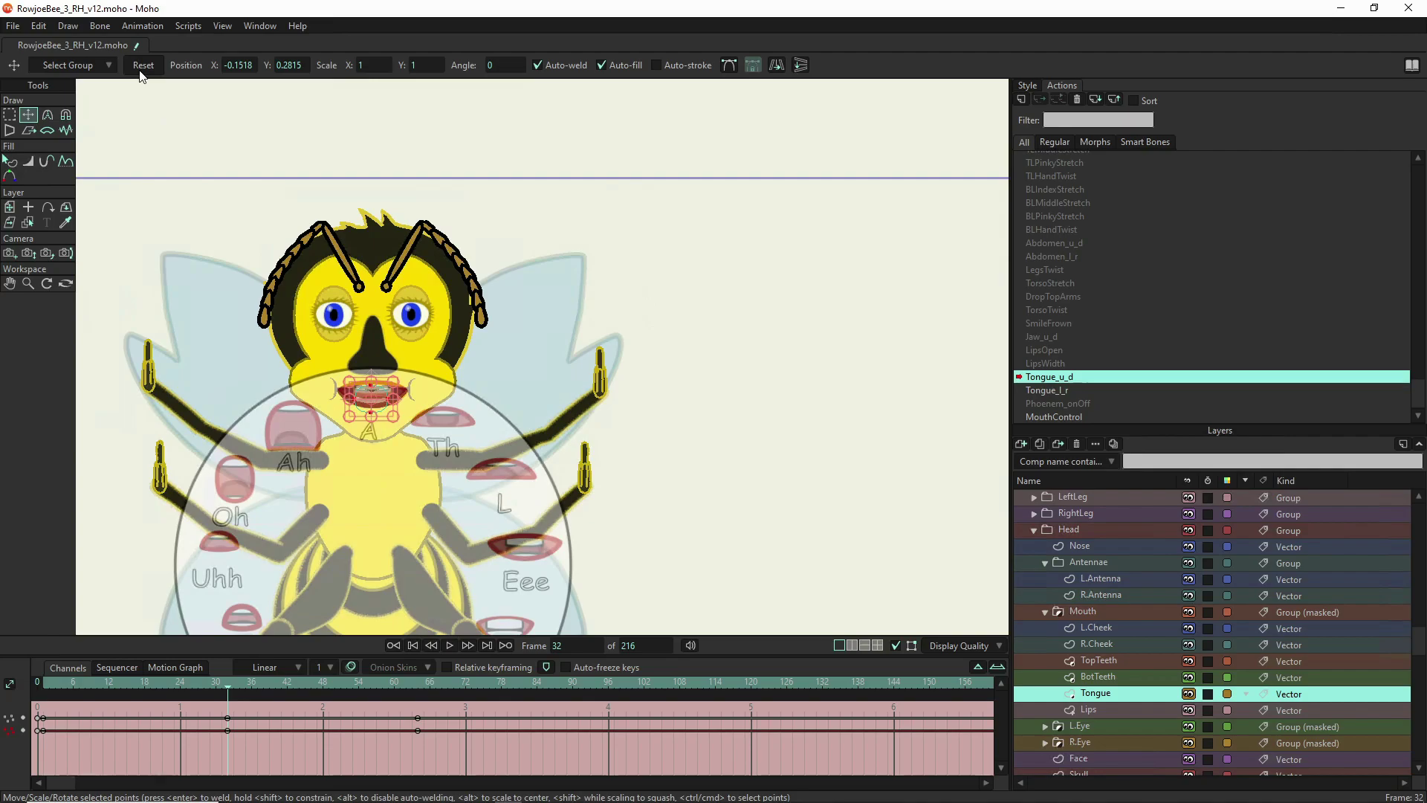
# - Reset the Tongue points at frame 64 and raise them to about Y 0.3428, and reset them again at frame 32
pyautogui.click(417, 685)
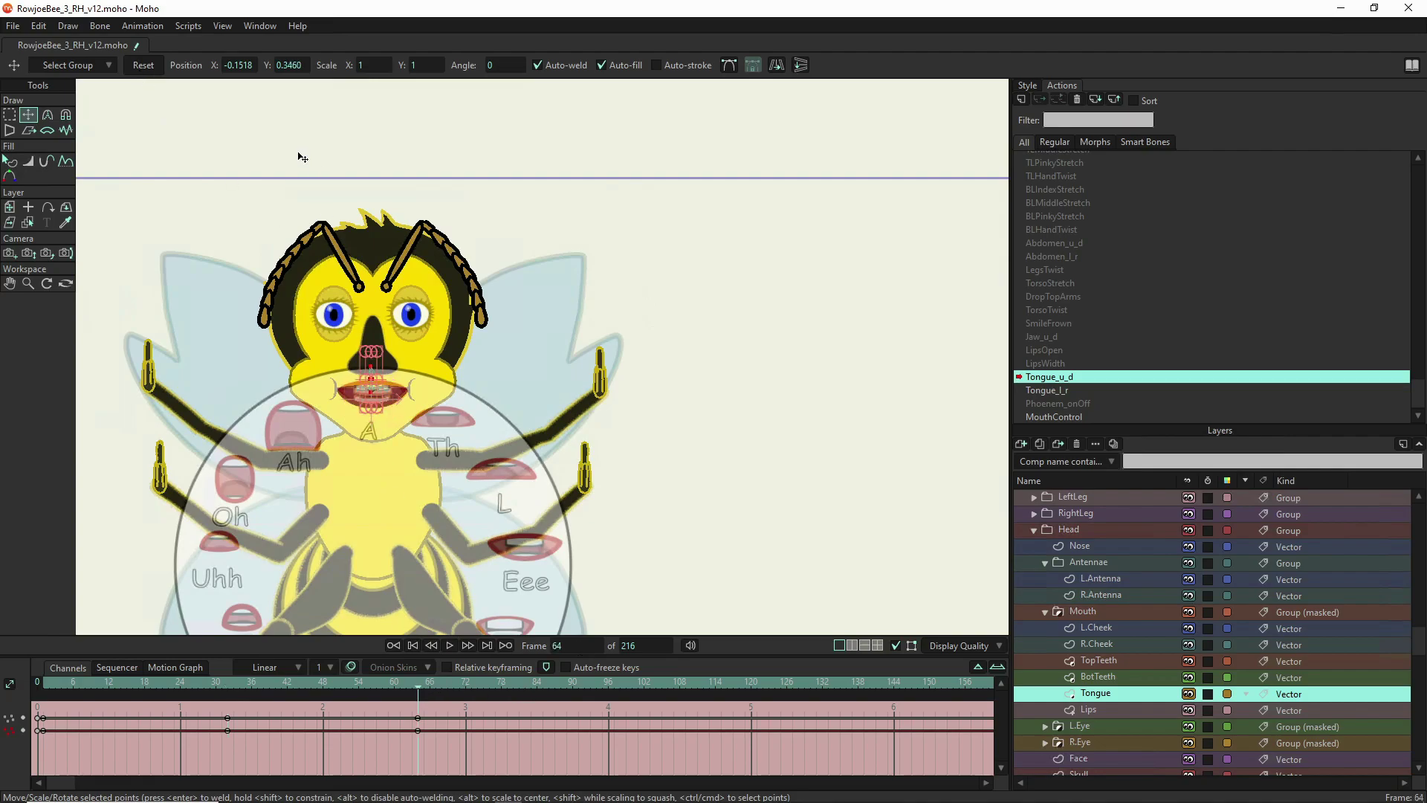
pyautogui.click(144, 67)
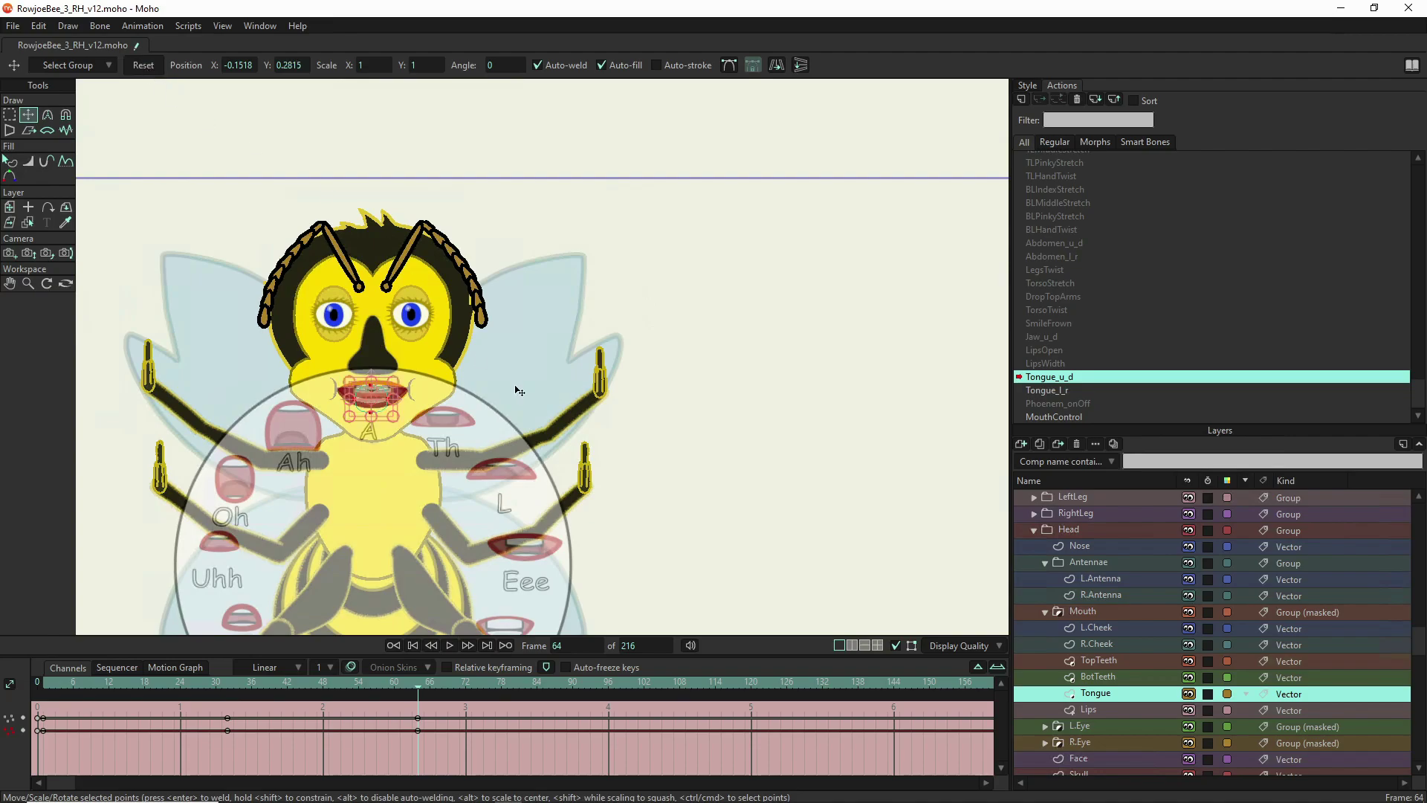
pyautogui.moveTo(385, 409); pyautogui.dragTo(385, 359)
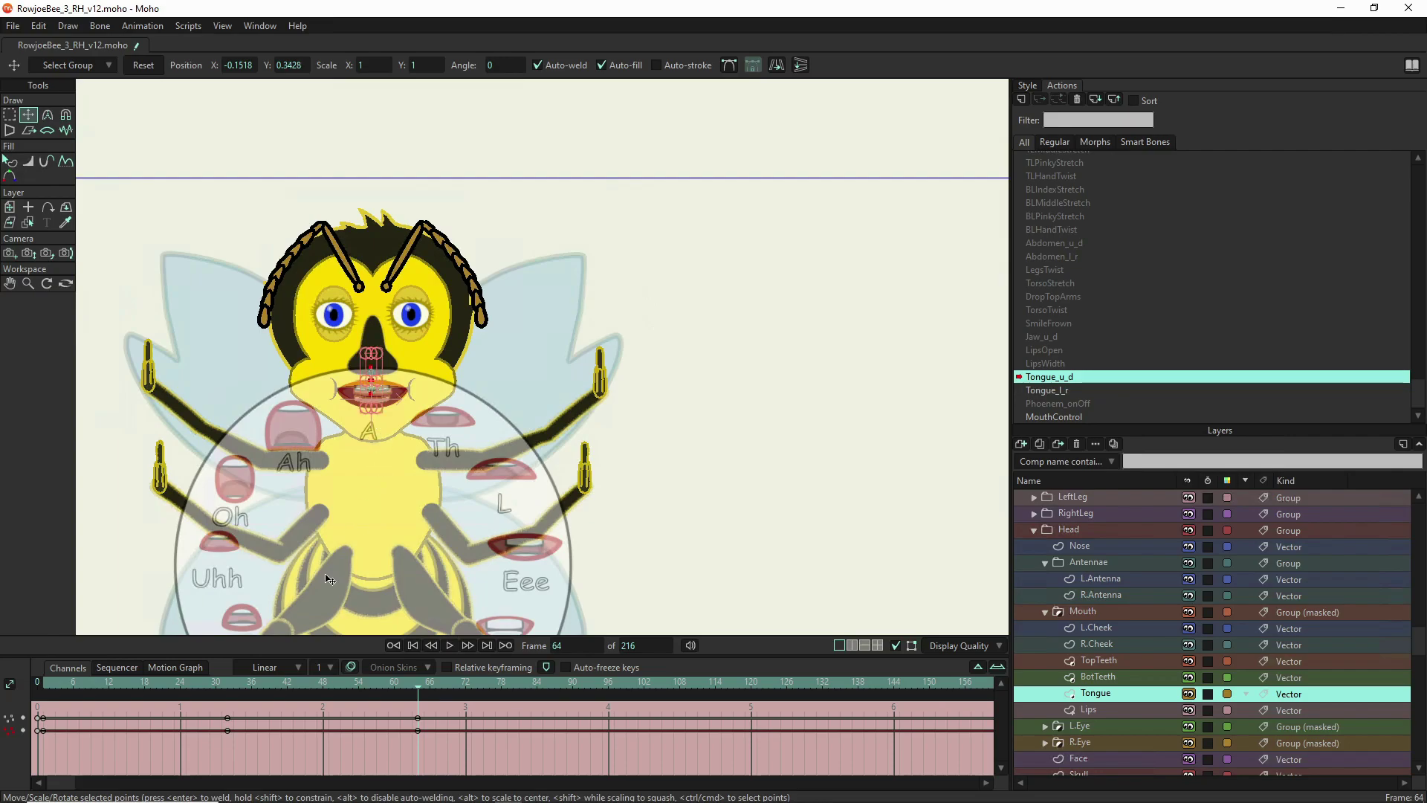
pyautogui.click(229, 681)
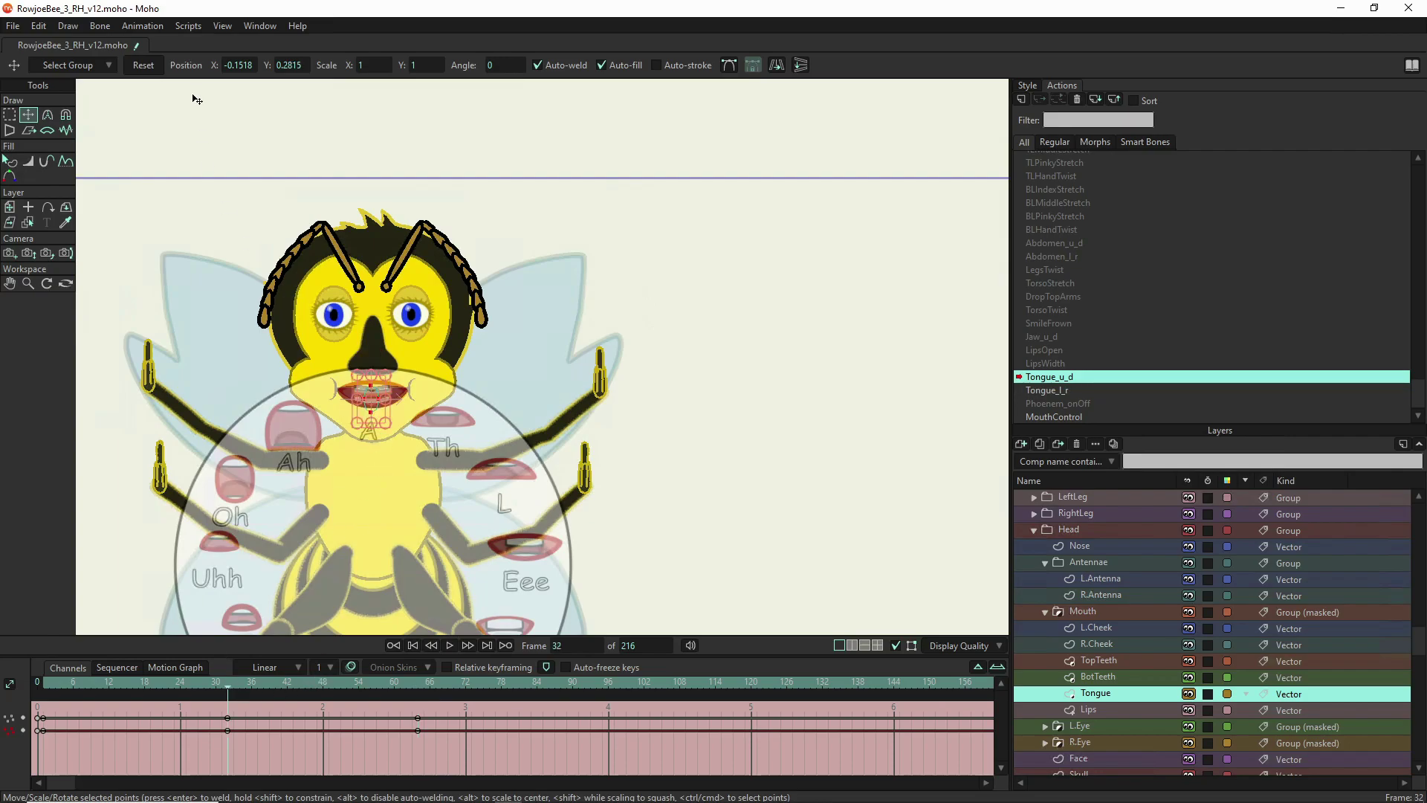
pyautogui.click(144, 66)
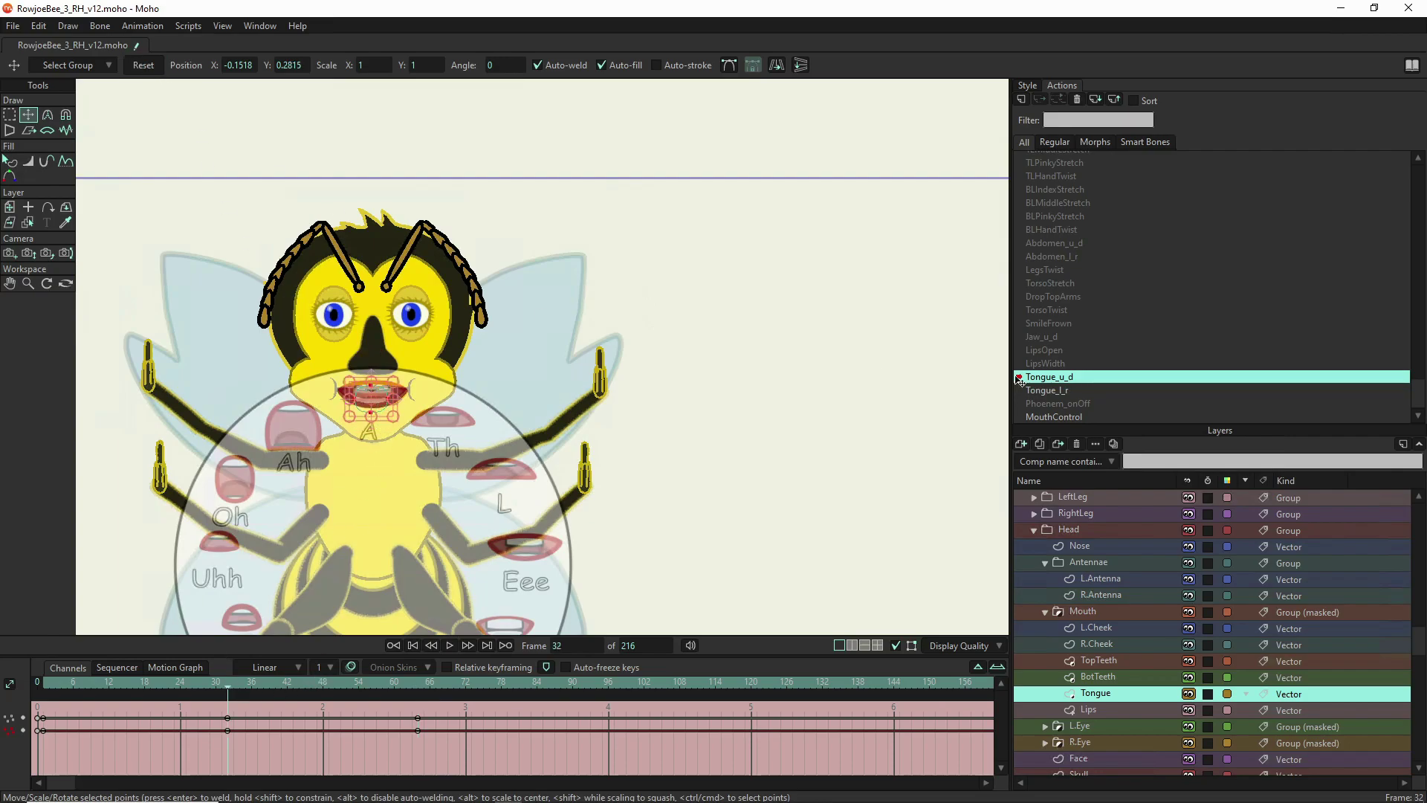
# - Open the Tongue_l_r action and reset the Tongue layer's points at frames 1, 32 and 64
pyautogui.doubleClick(1056, 389)
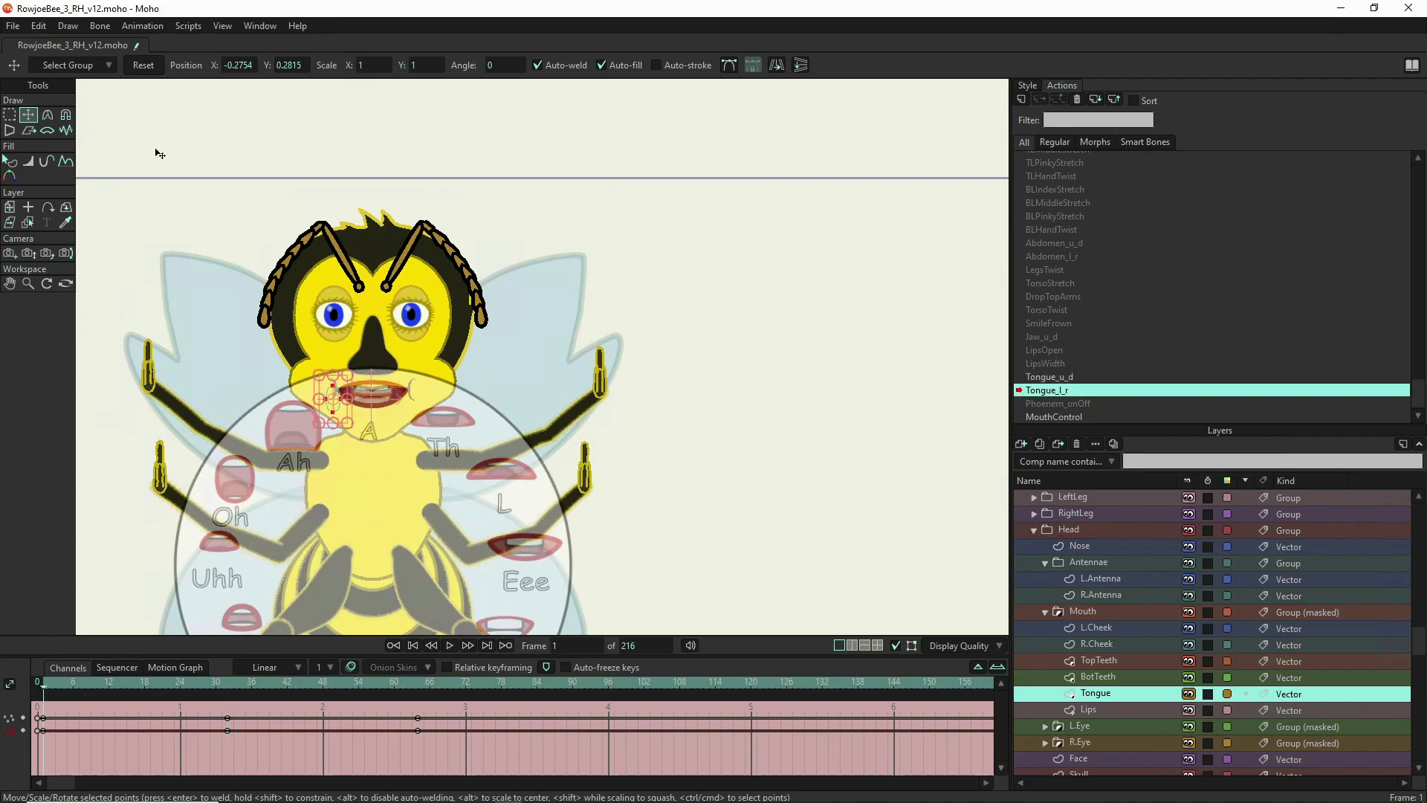
pyautogui.click(144, 66)
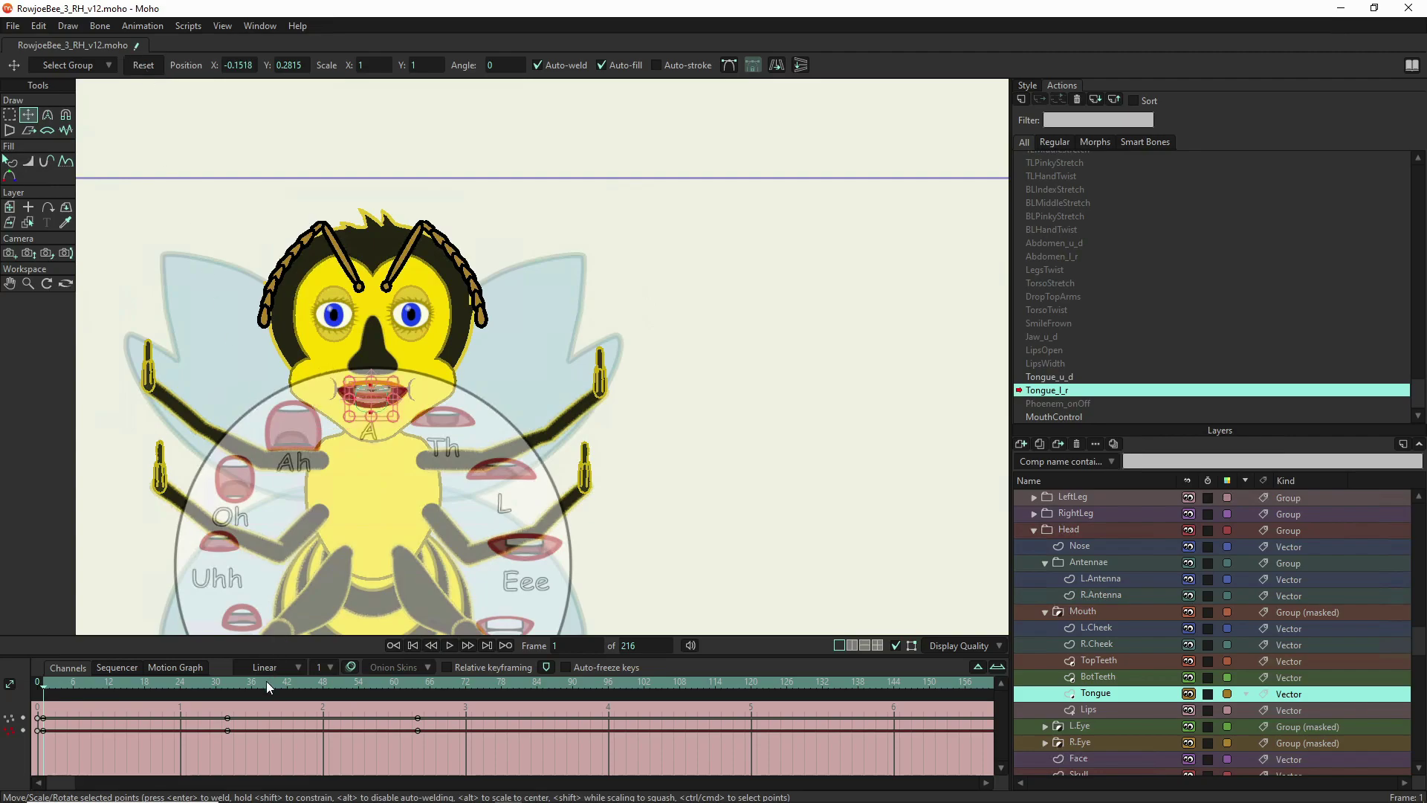
pyautogui.click(229, 681)
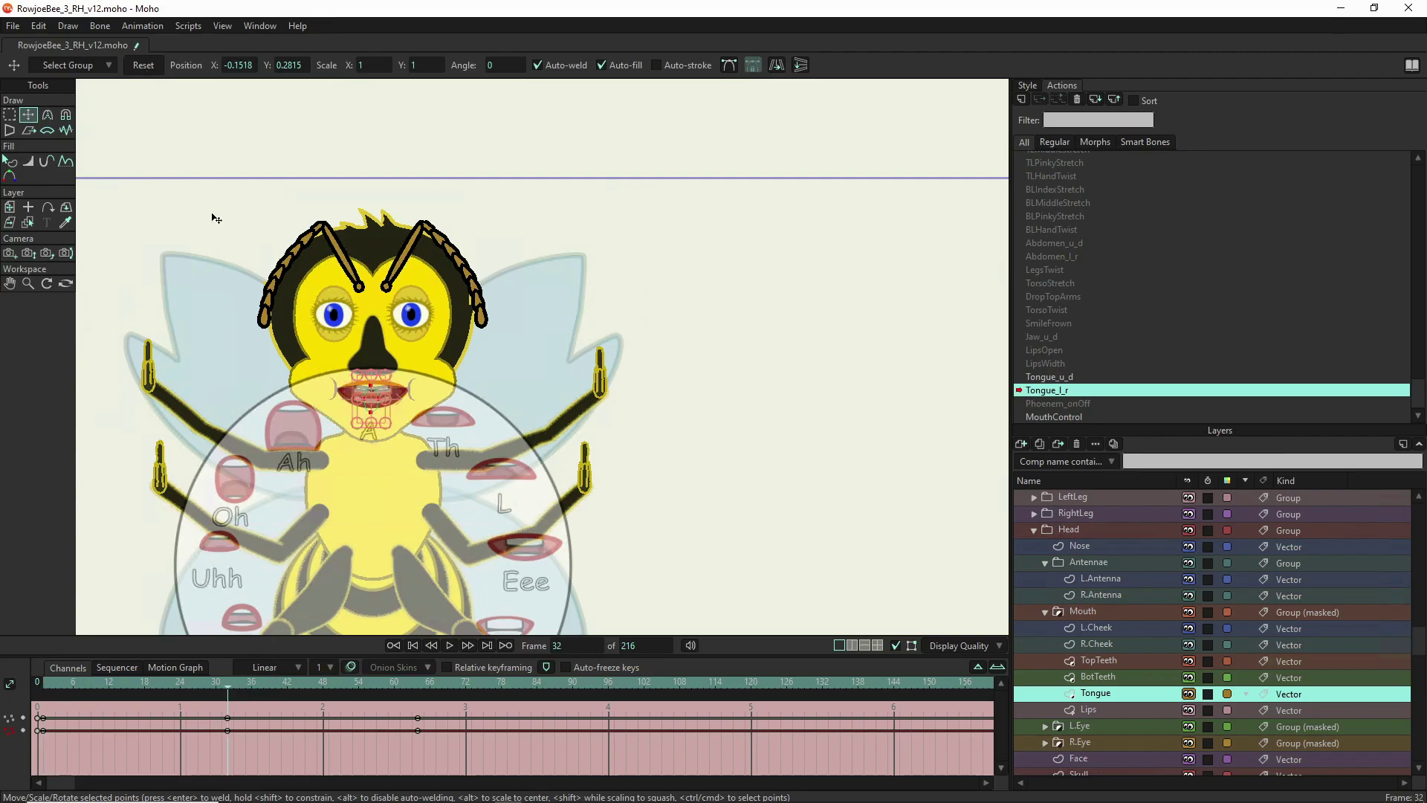
pyautogui.click(145, 66)
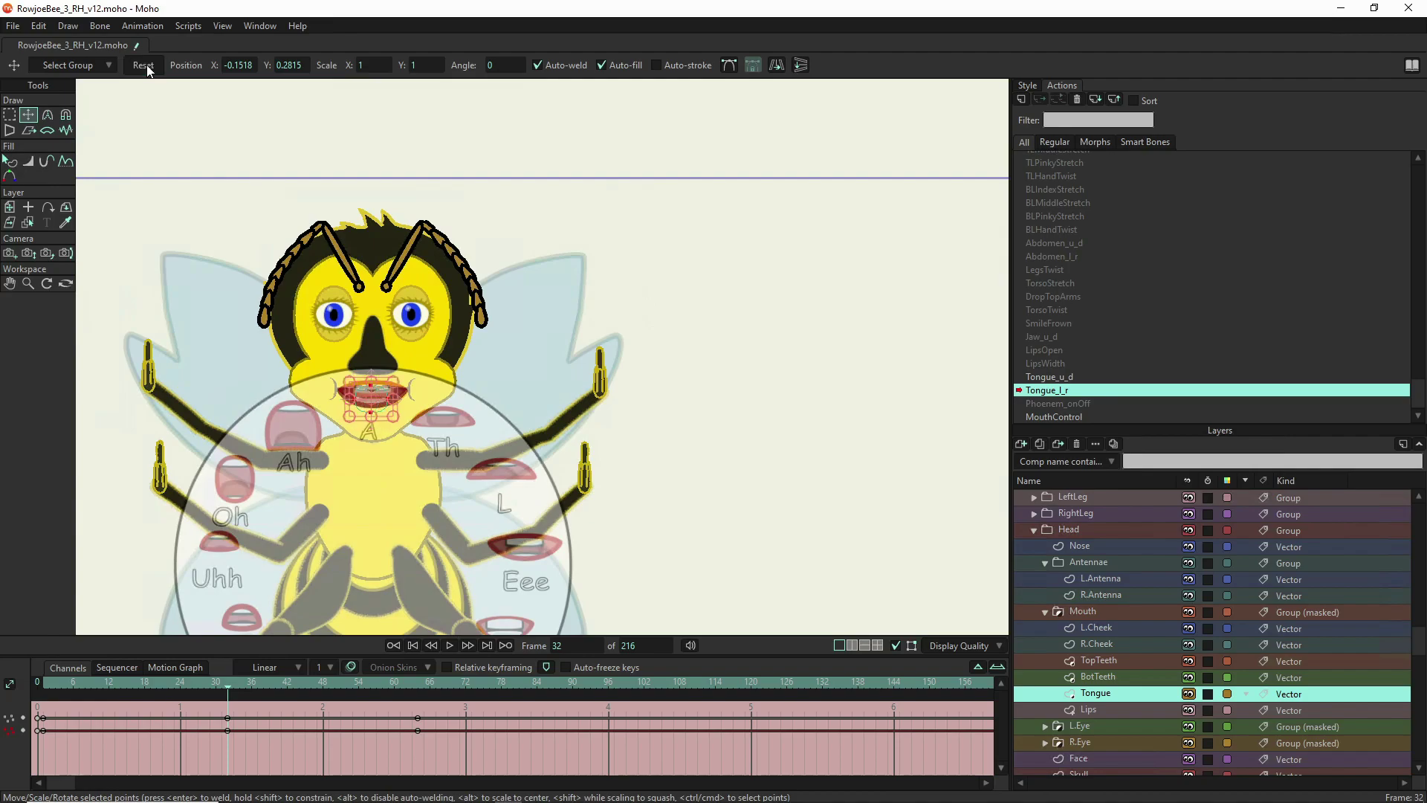
pyautogui.click(417, 687)
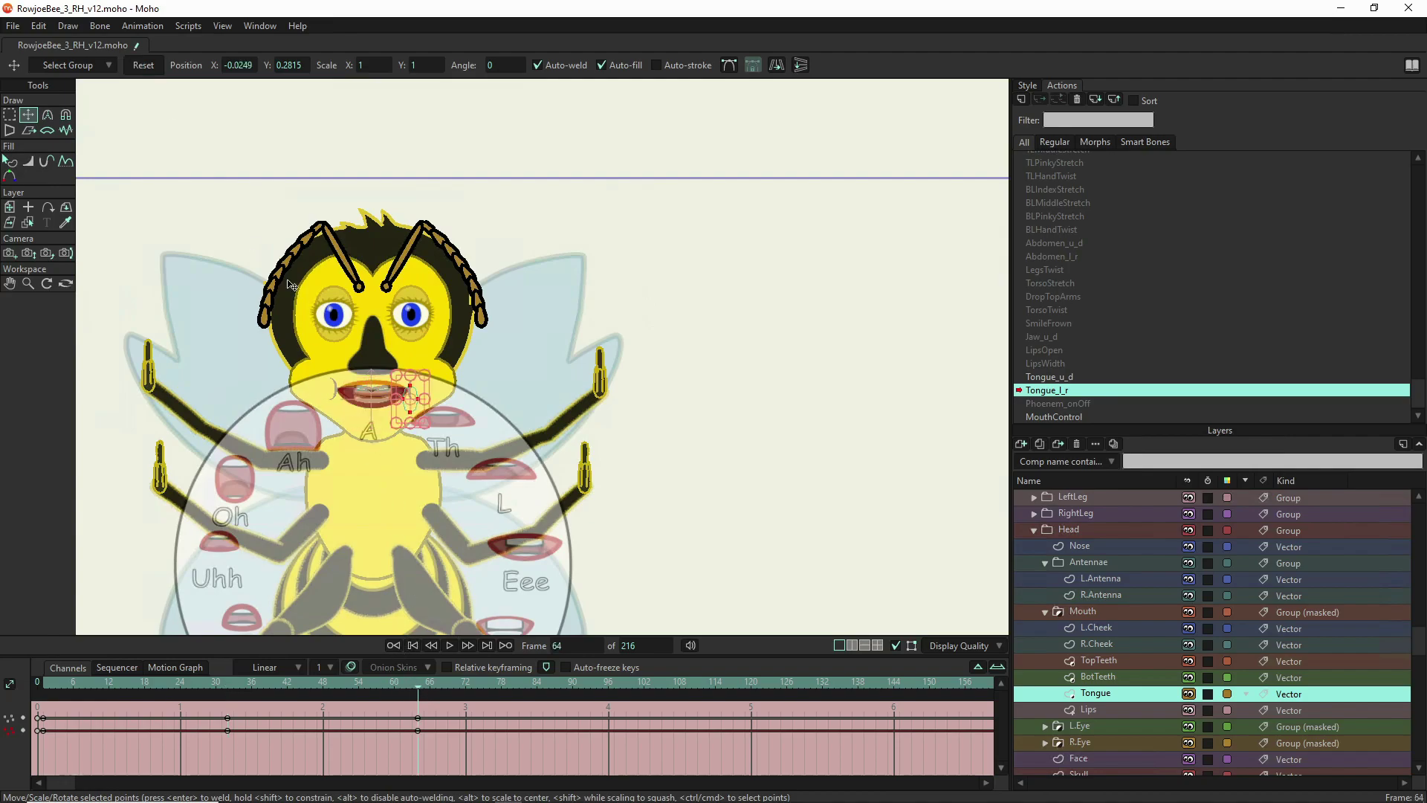
pyautogui.click(143, 65)
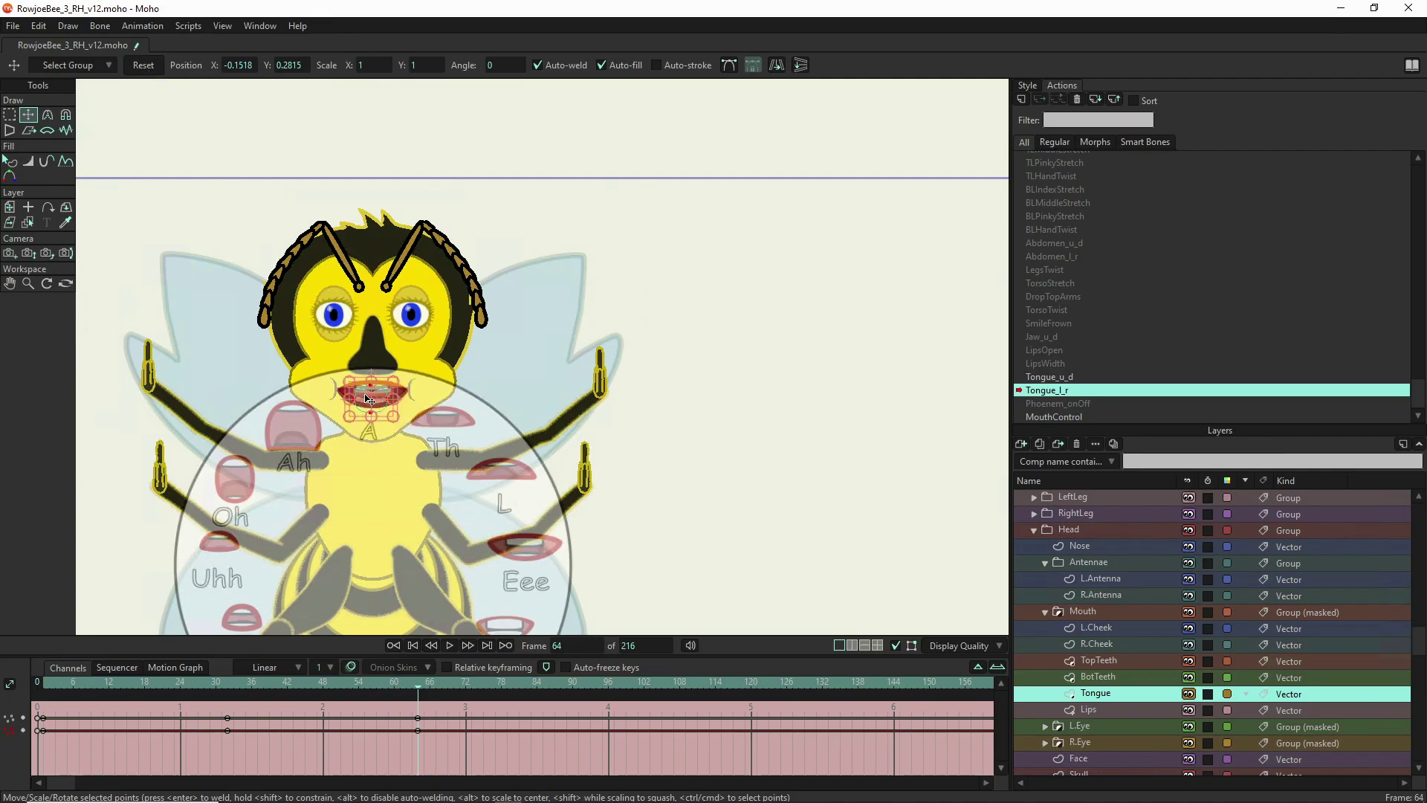
# - Shift the Tongue points sideways in Tongue_l_r to about X 0.0171 at frame 64 and X -0.3063 at frame 1
pyautogui.moveTo(382, 413); pyautogui.dragTo(436, 415)
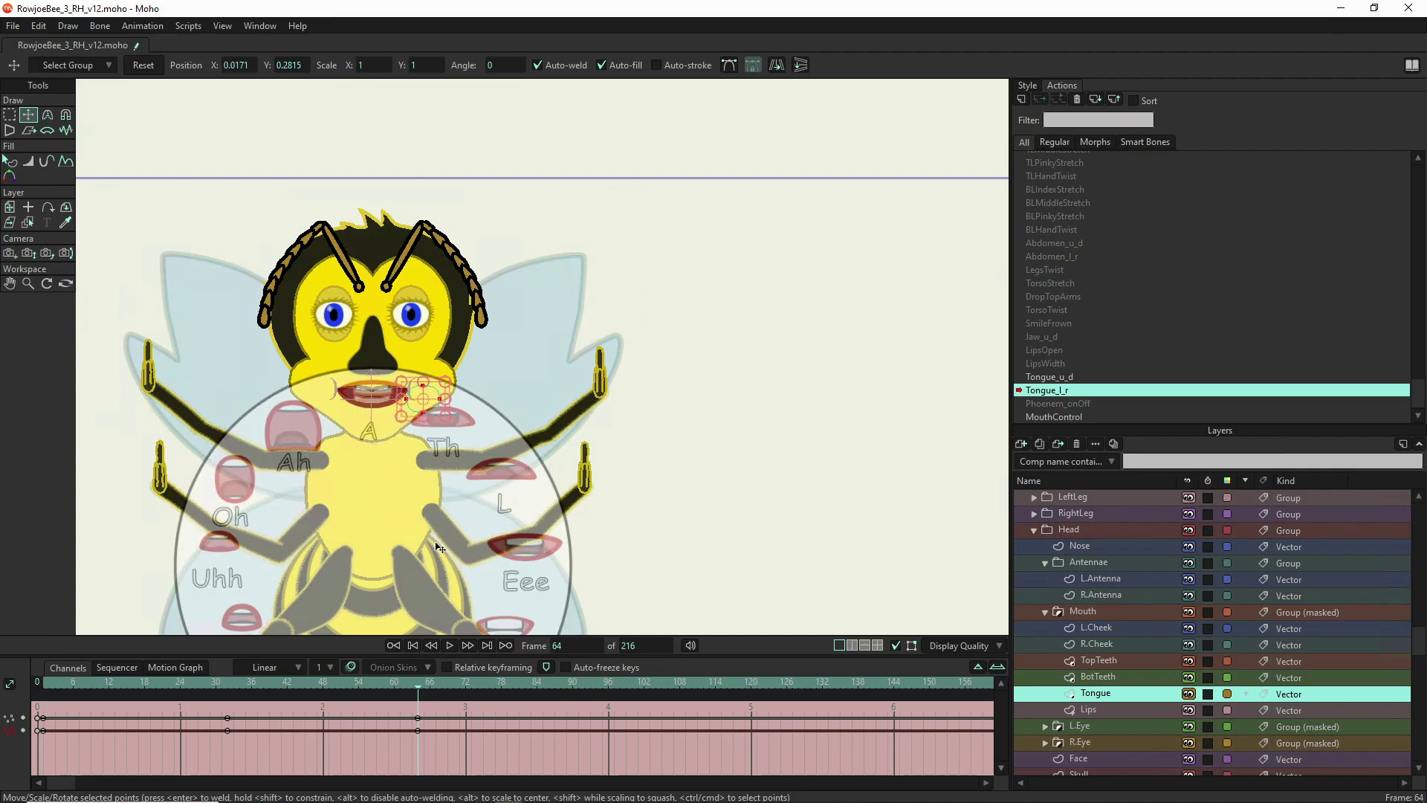
pyautogui.click(43, 678)
pyautogui.moveTo(379, 398); pyautogui.dragTo(338, 408)
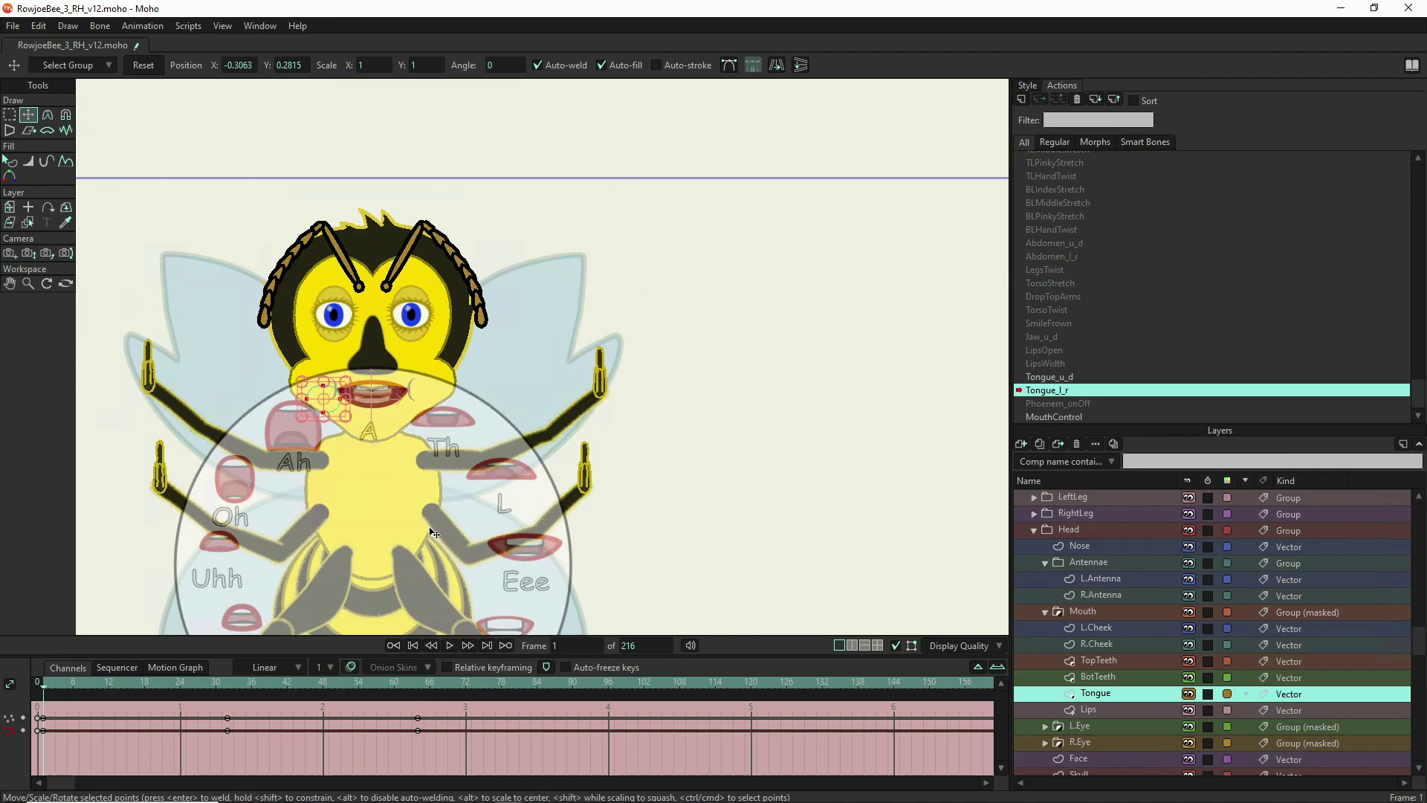
# - In the Tongue_u_d action, lower the Tongue points to about Y 0.1883 at frame 1 and reset them at frame 32
pyautogui.click(1064, 377)
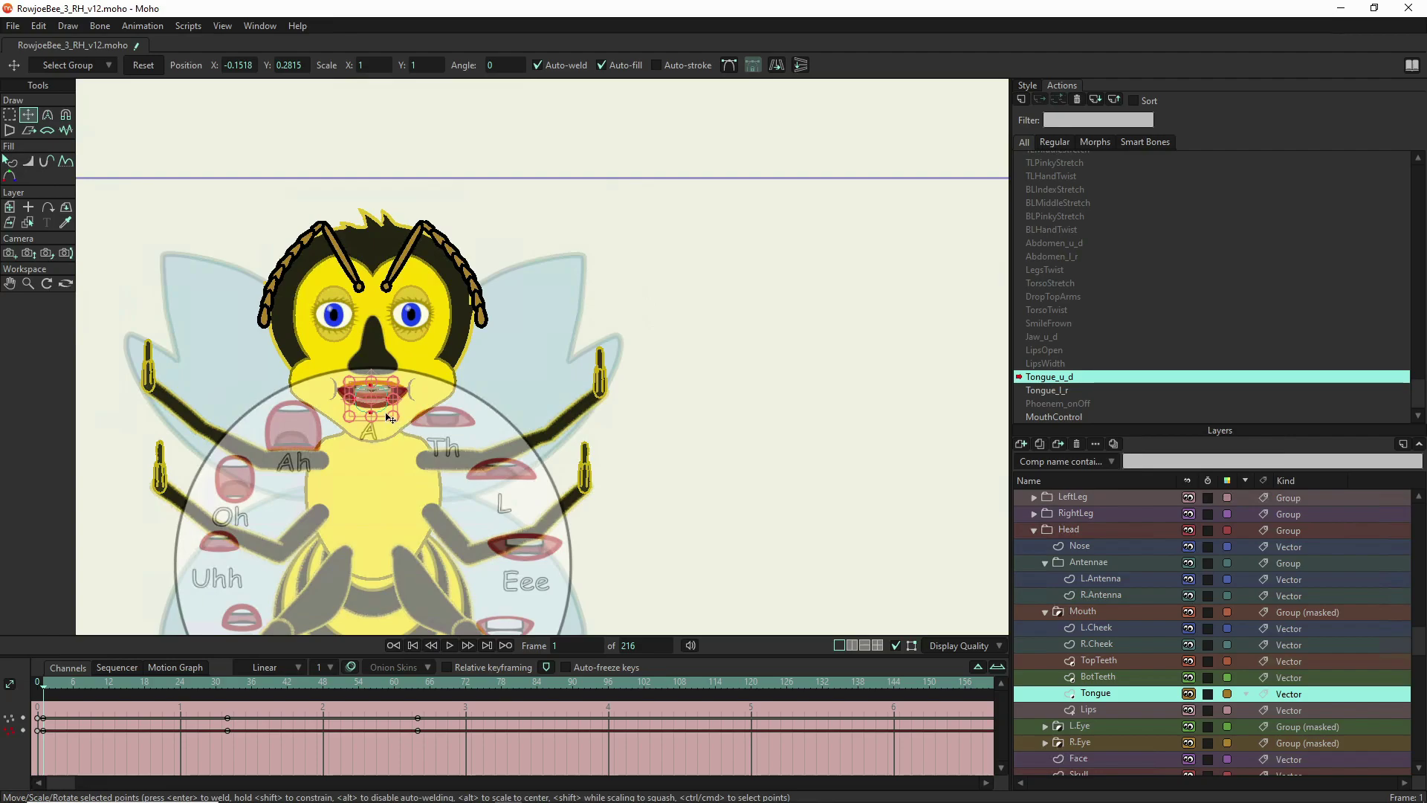
pyautogui.moveTo(386, 417); pyautogui.dragTo(386, 431)
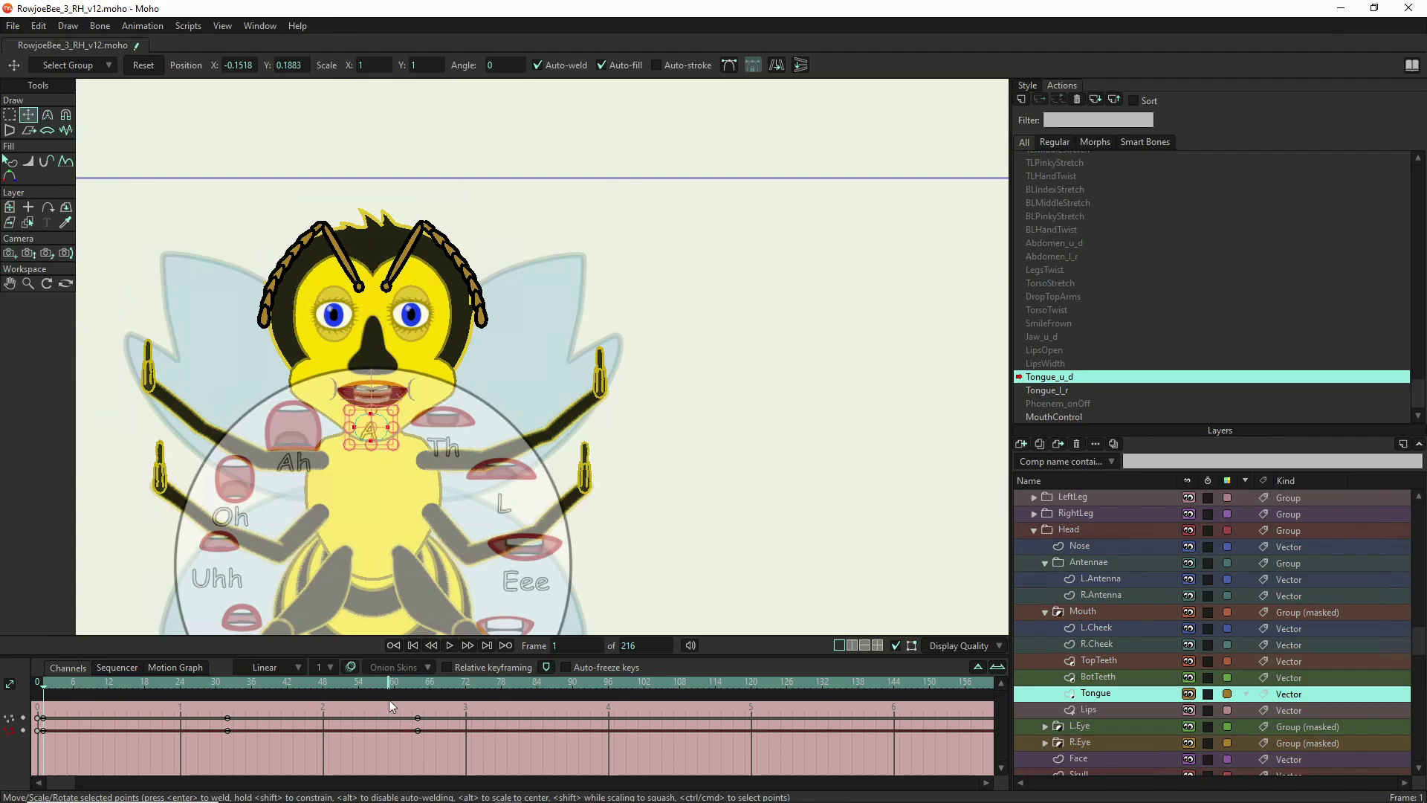
pyautogui.click(420, 685)
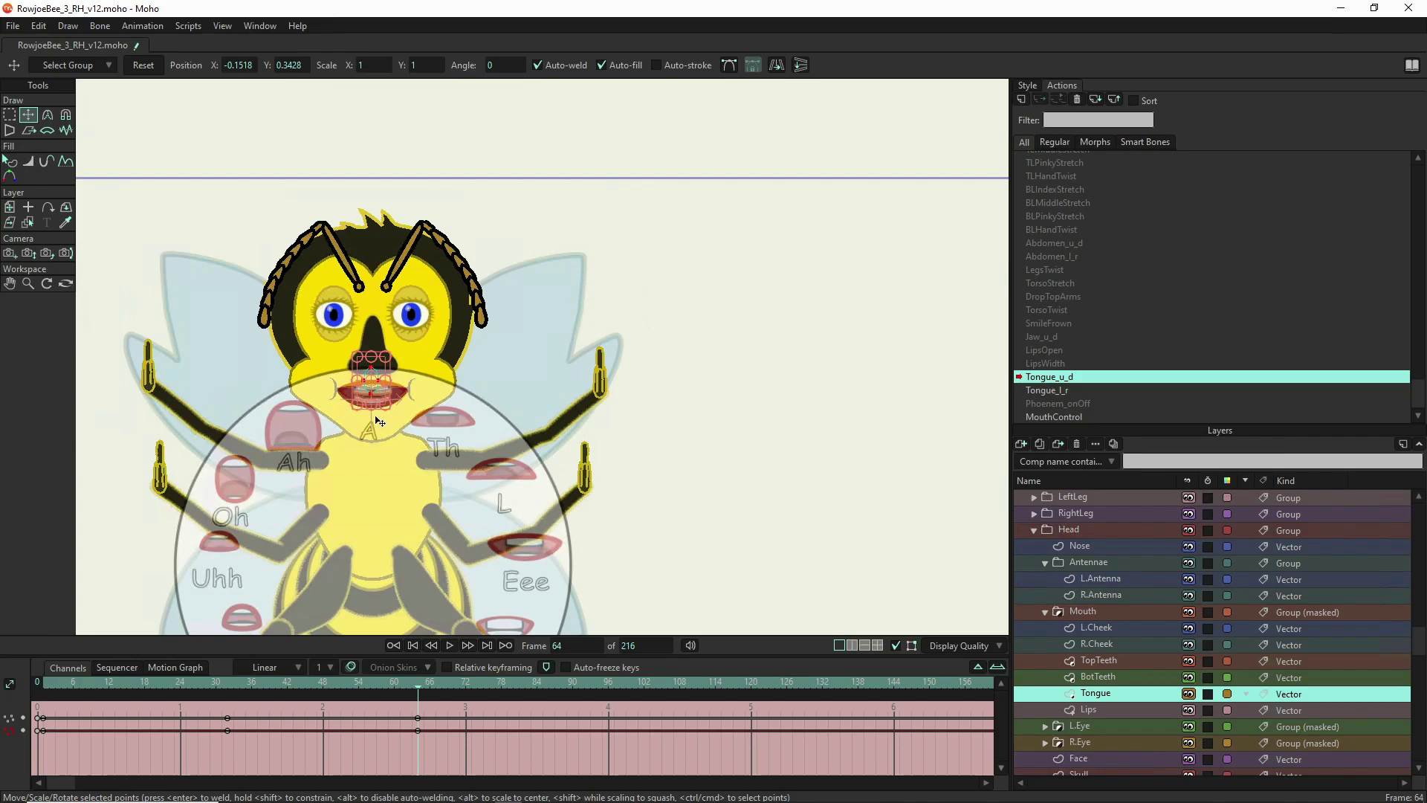
pyautogui.click(229, 681)
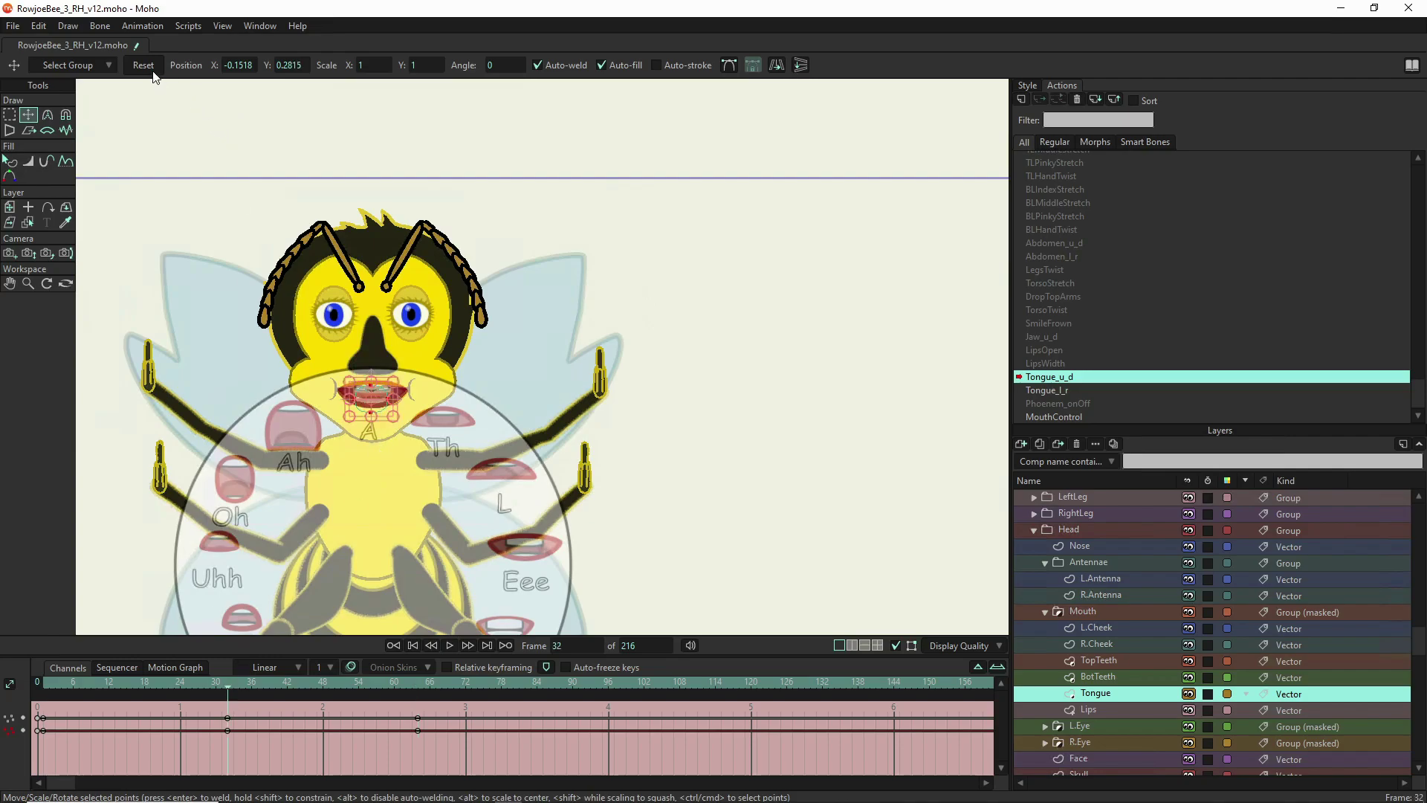
# - At frame 64 of Tongue_u_d, reset the Tongue points and raise them straight up to about Y 0.3648
pyautogui.click(420, 681)
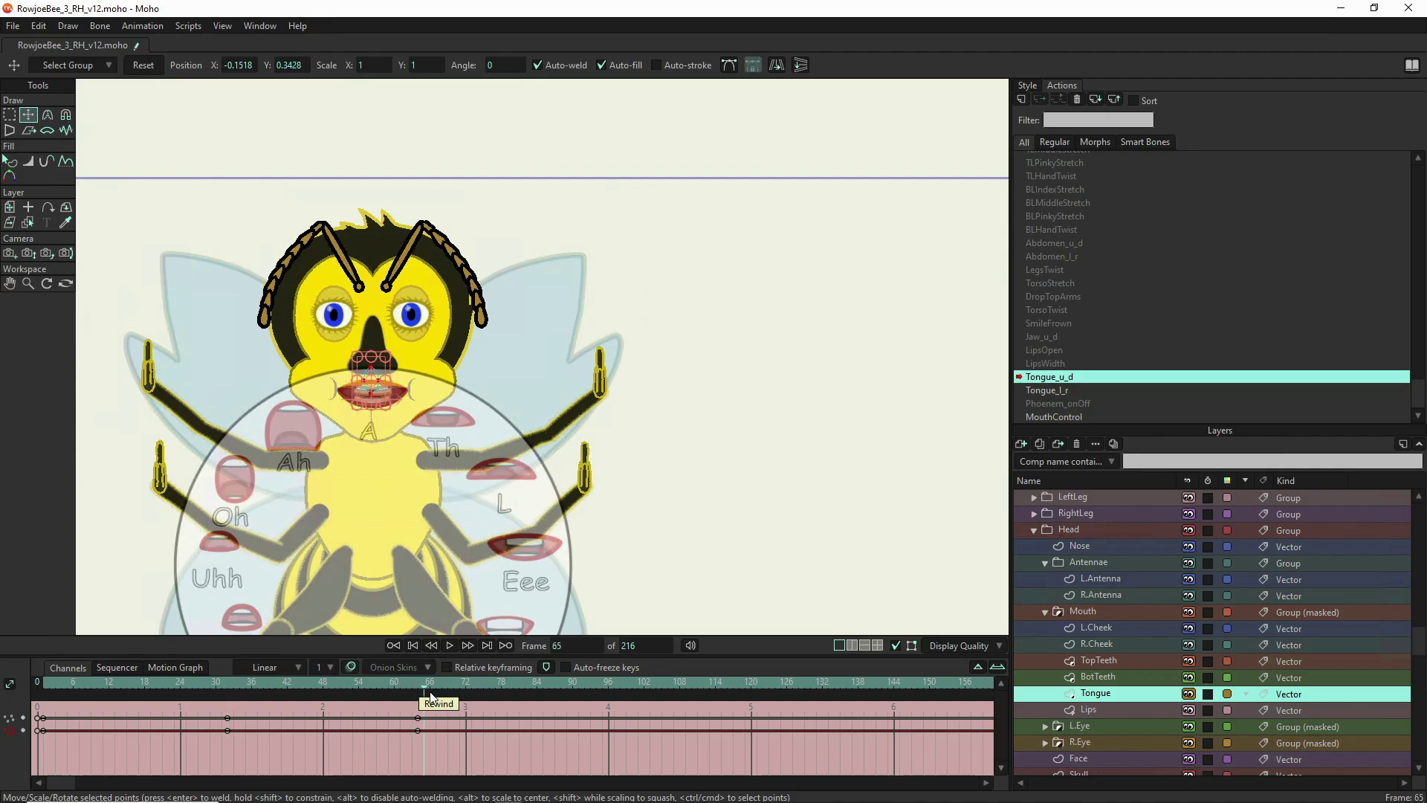
pyautogui.click(421, 687)
pyautogui.click(153, 69)
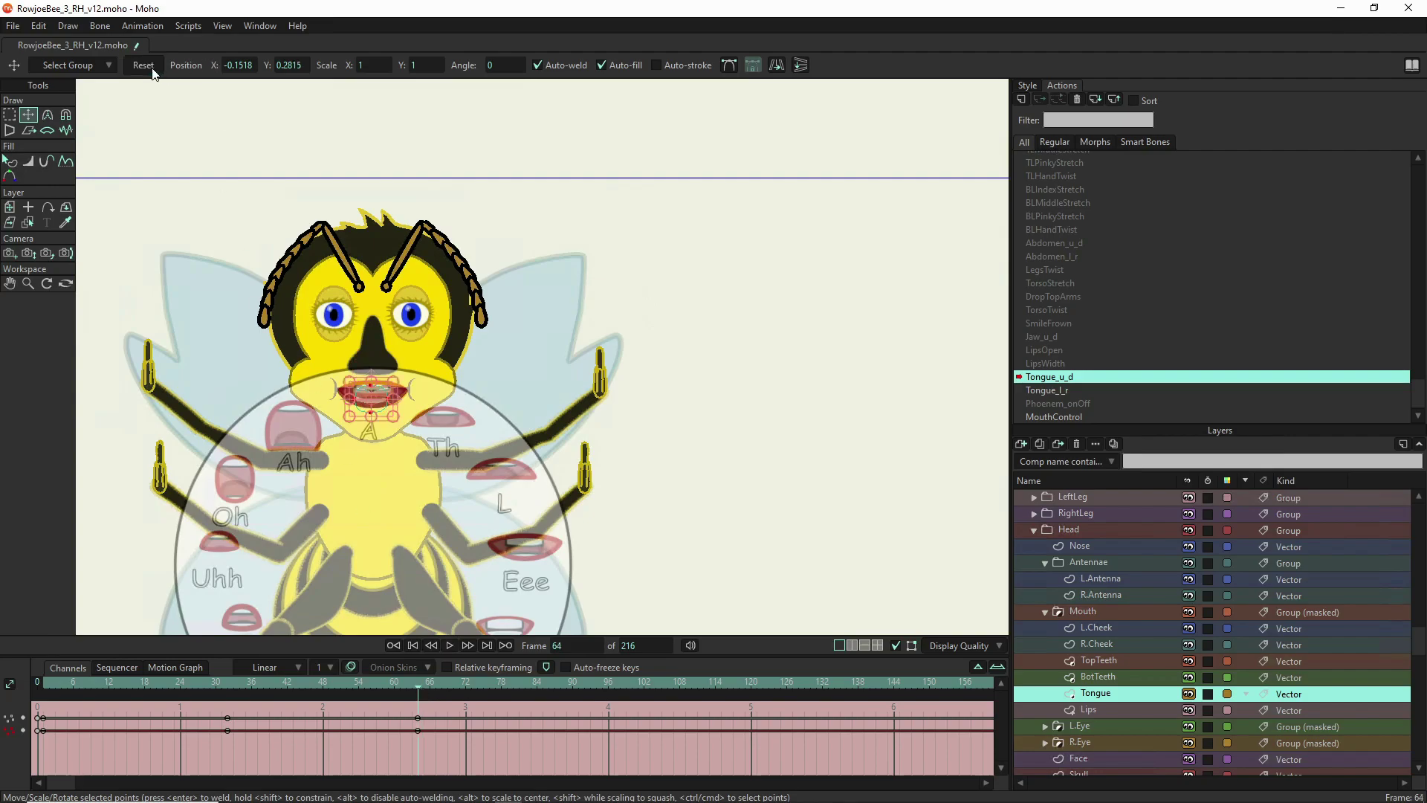
pyautogui.moveTo(379, 417); pyautogui.dragTo(381, 388)
pyautogui.press('Up')
pyautogui.press('Up')
pyautogui.press('Up')
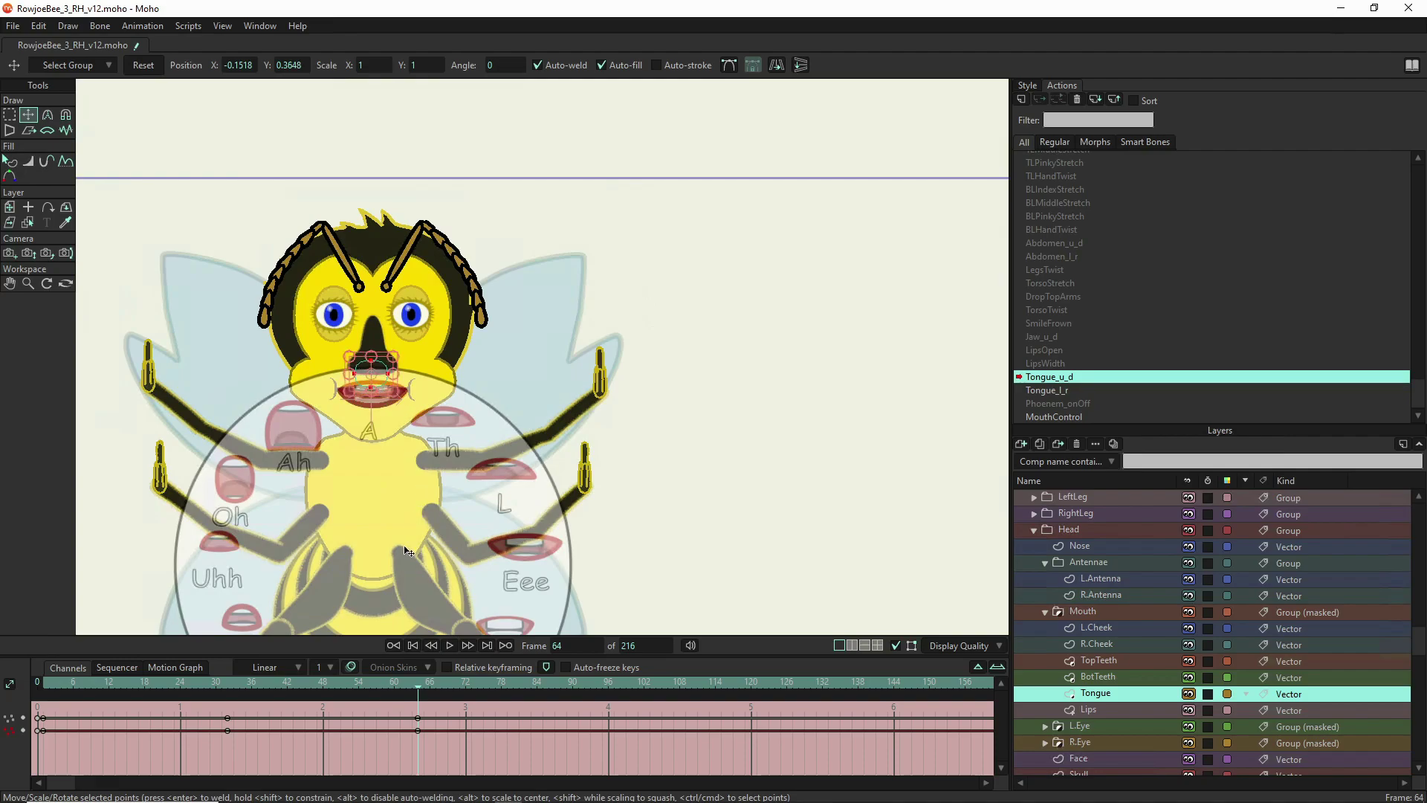
pyautogui.click(231, 684)
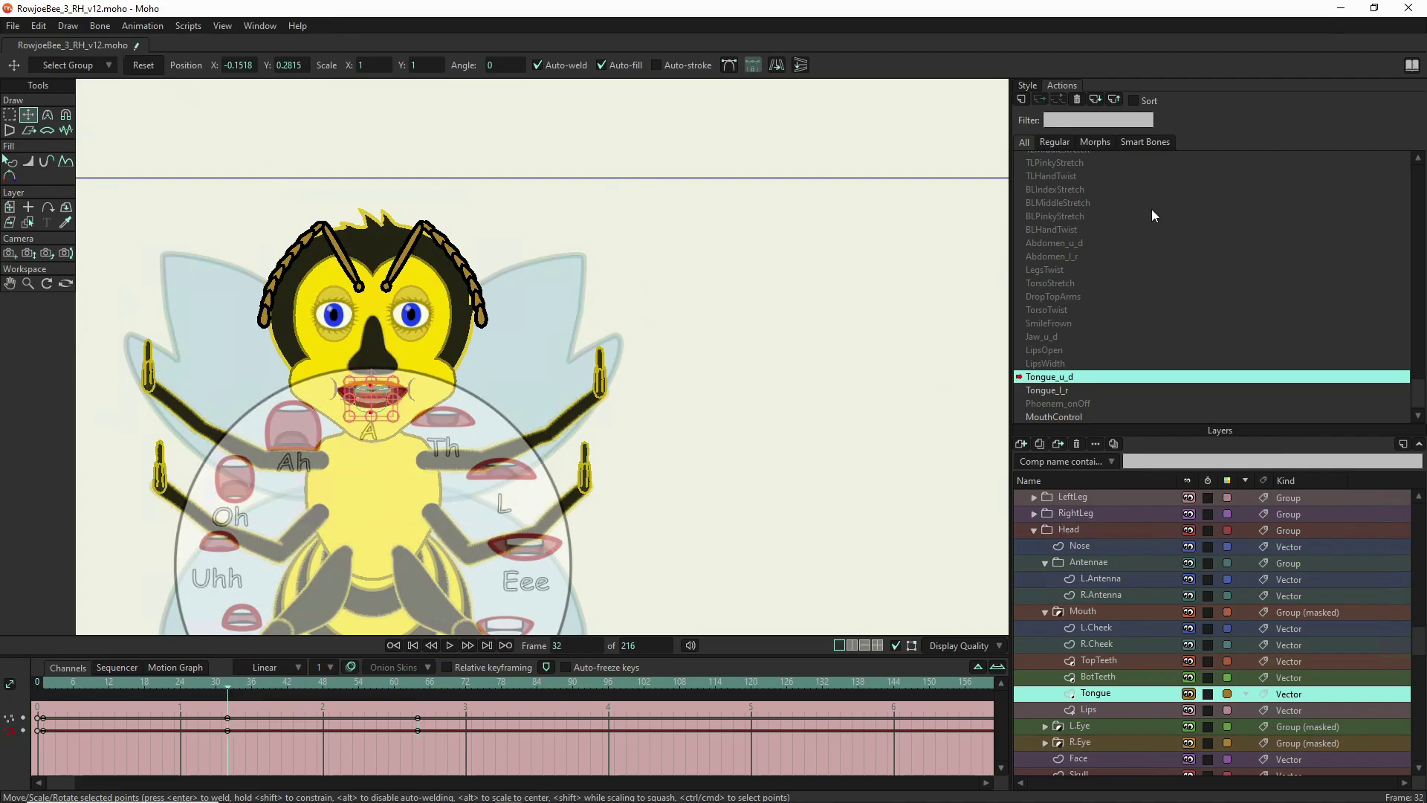
# - Return to the Mainline animation and make the RowJoeBee bone layer active
pyautogui.scroll(4, 1060, 223)
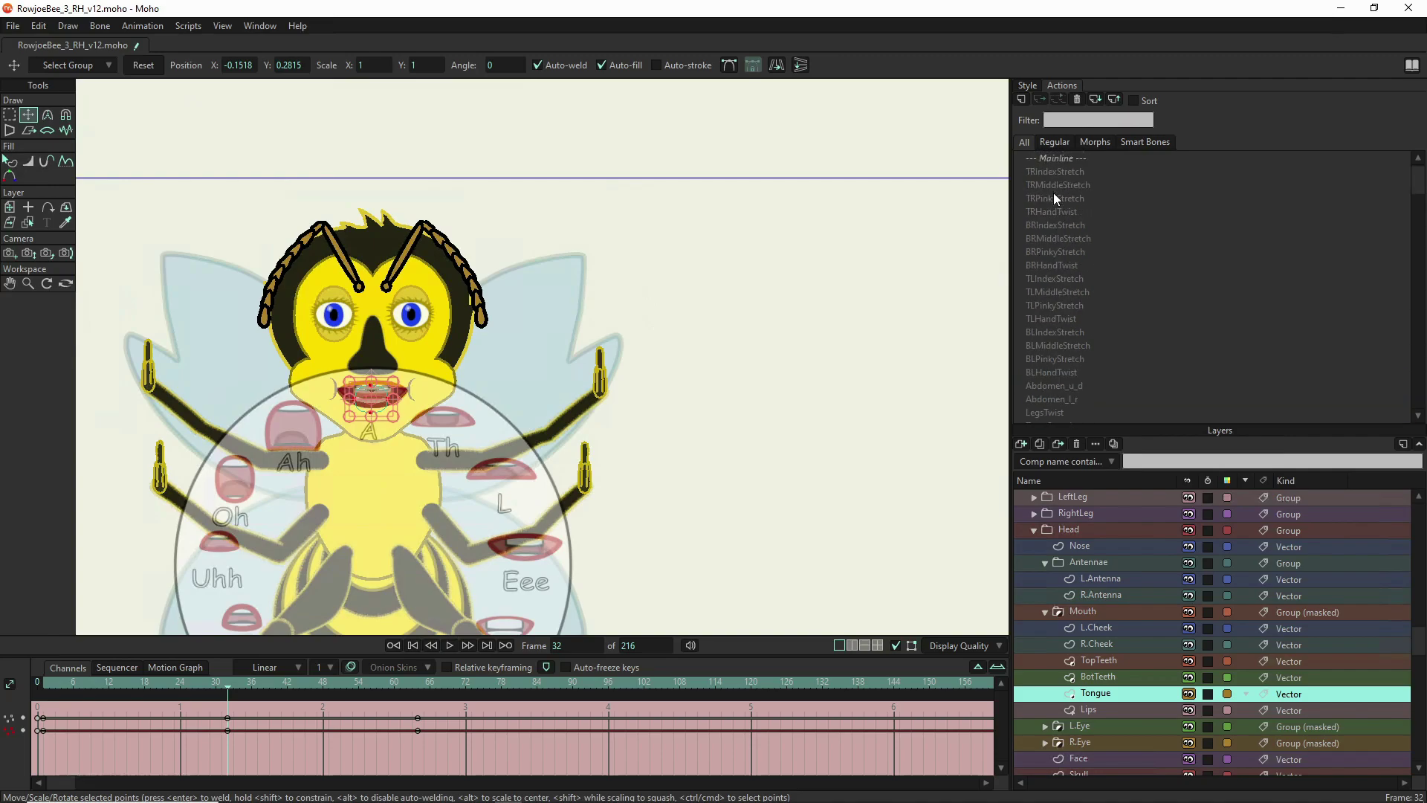
pyautogui.doubleClick(1054, 159)
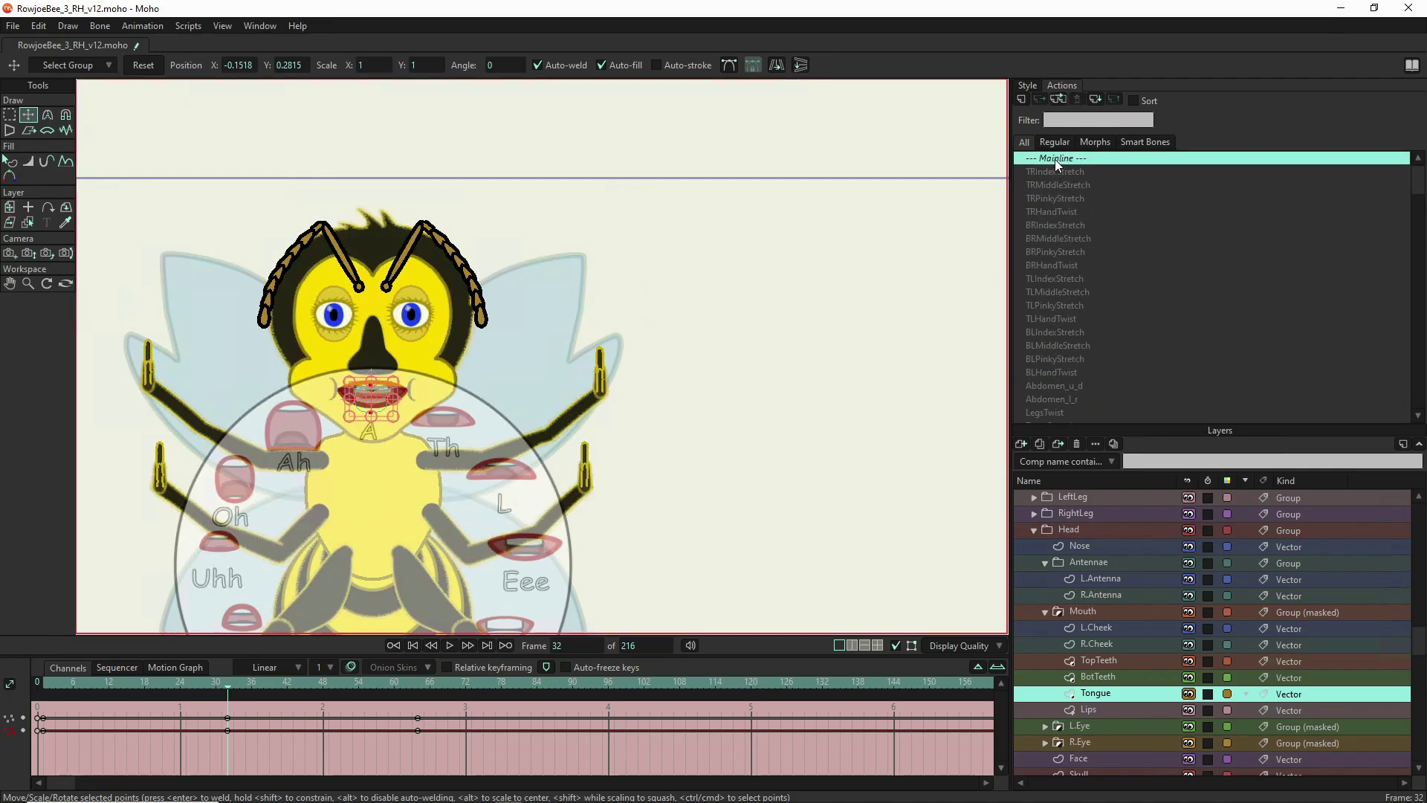
pyautogui.scroll(-3, 504, 277)
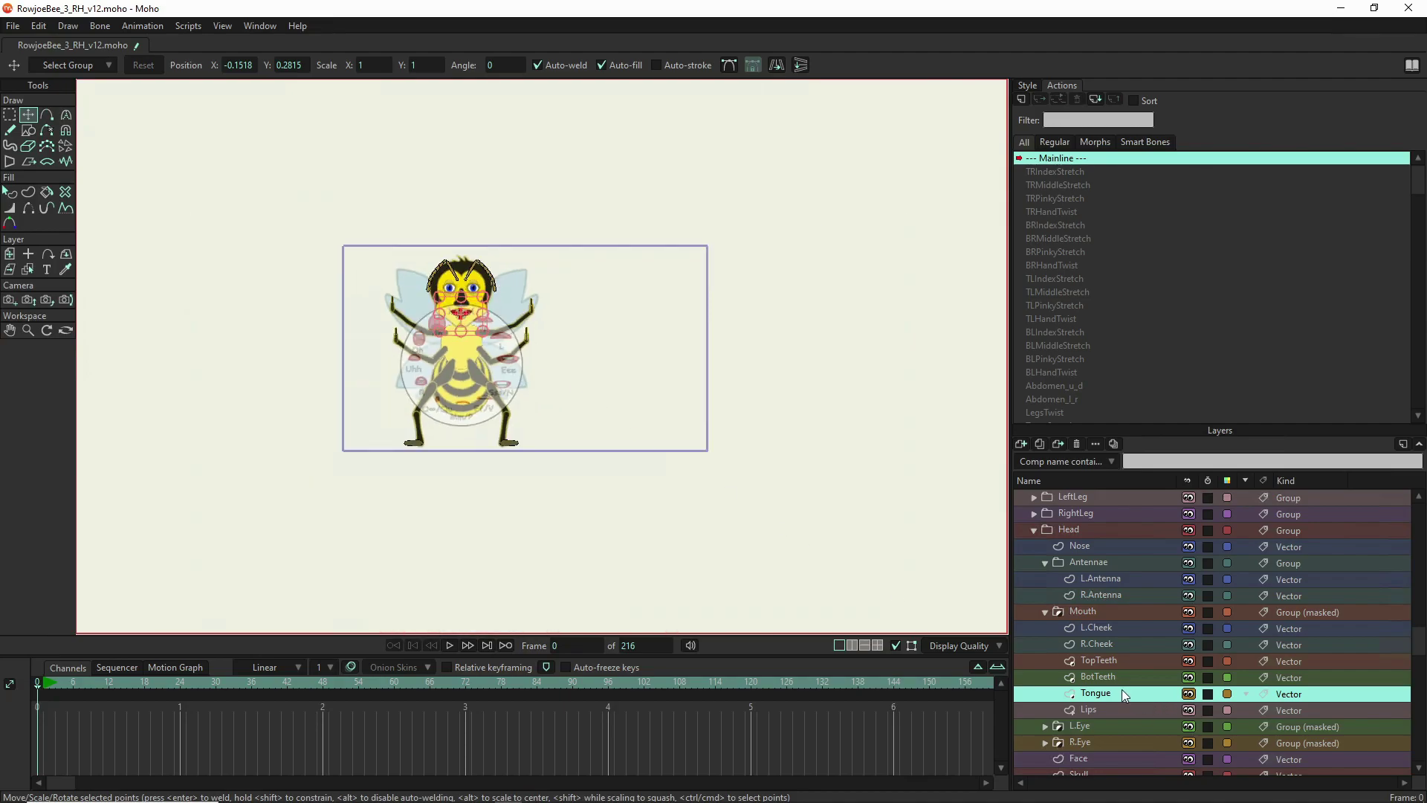
pyautogui.click(1078, 493)
pyautogui.scroll(5, 1073, 492)
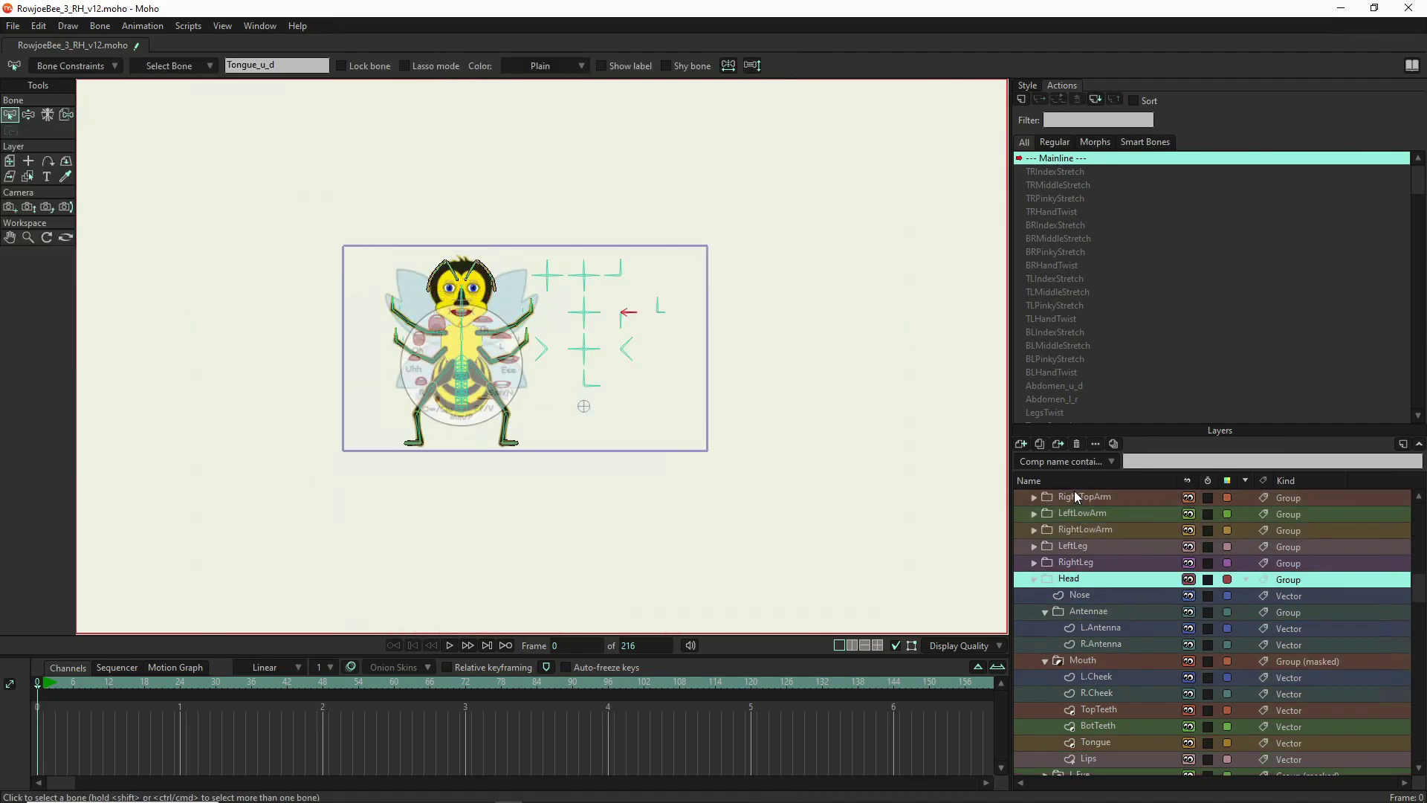
pyautogui.click(1072, 492)
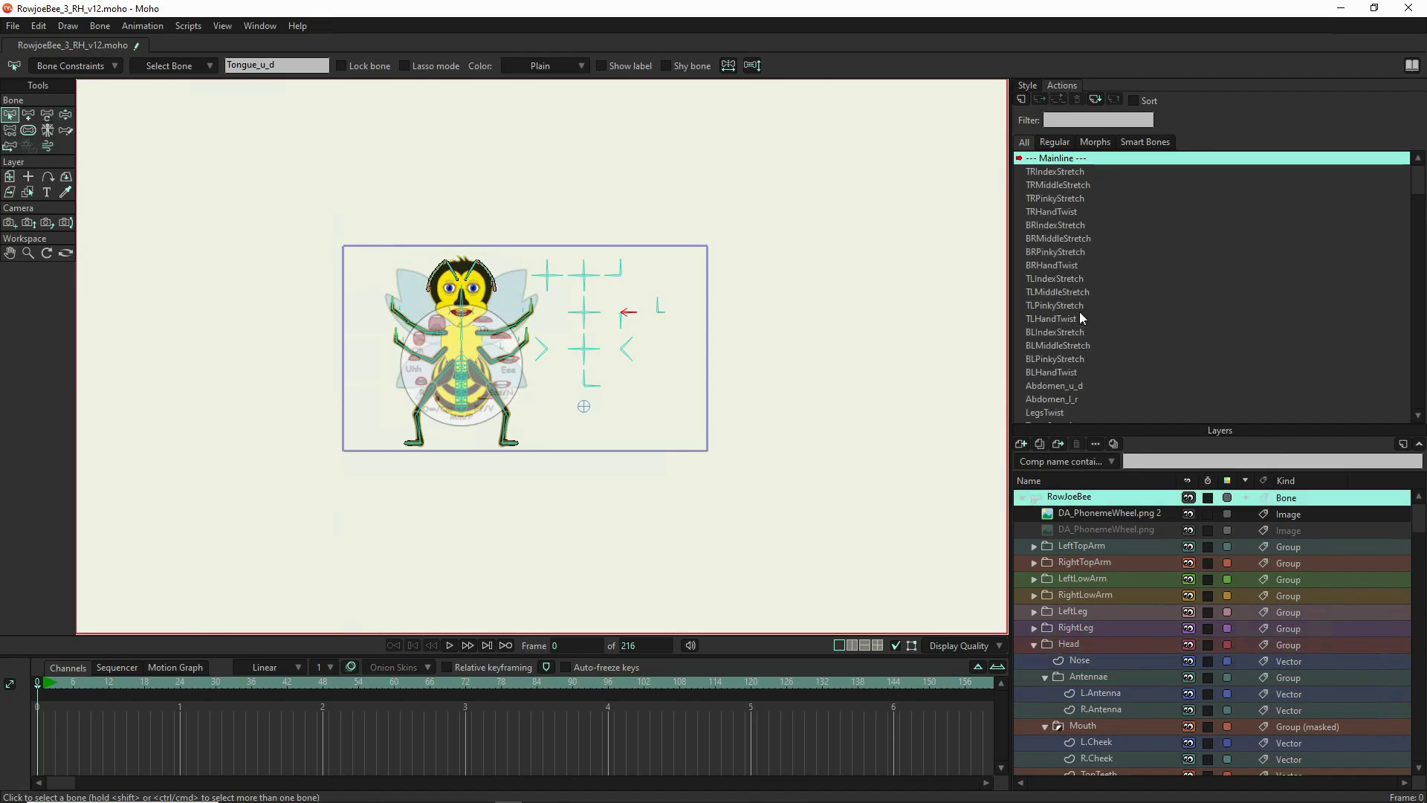
# - Reopen the MouthControl action at frame 2 with the bee's mouth and the control bones in close view
pyautogui.scroll(-3, 1079, 310)
pyautogui.scroll(-2, 1085, 334)
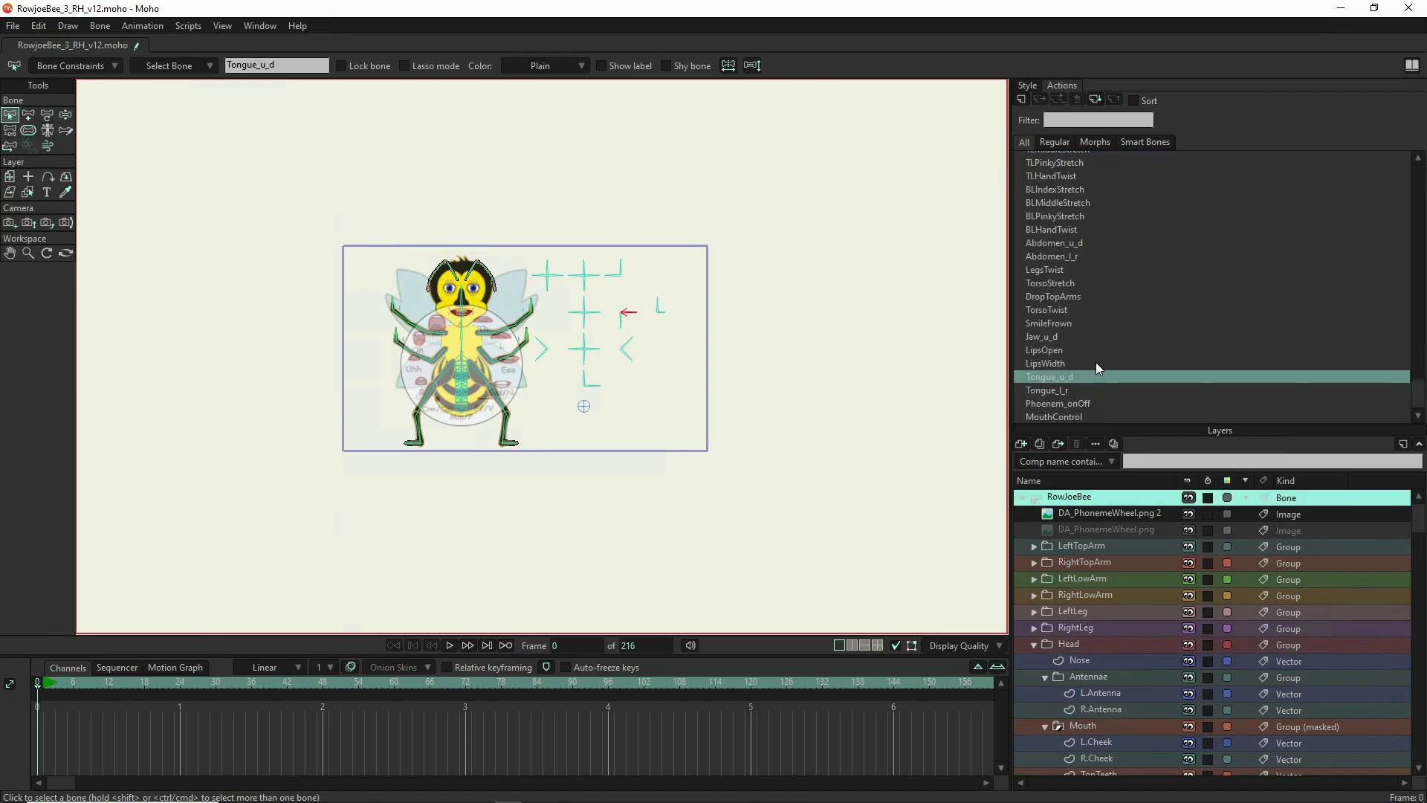
pyautogui.doubleClick(1044, 416)
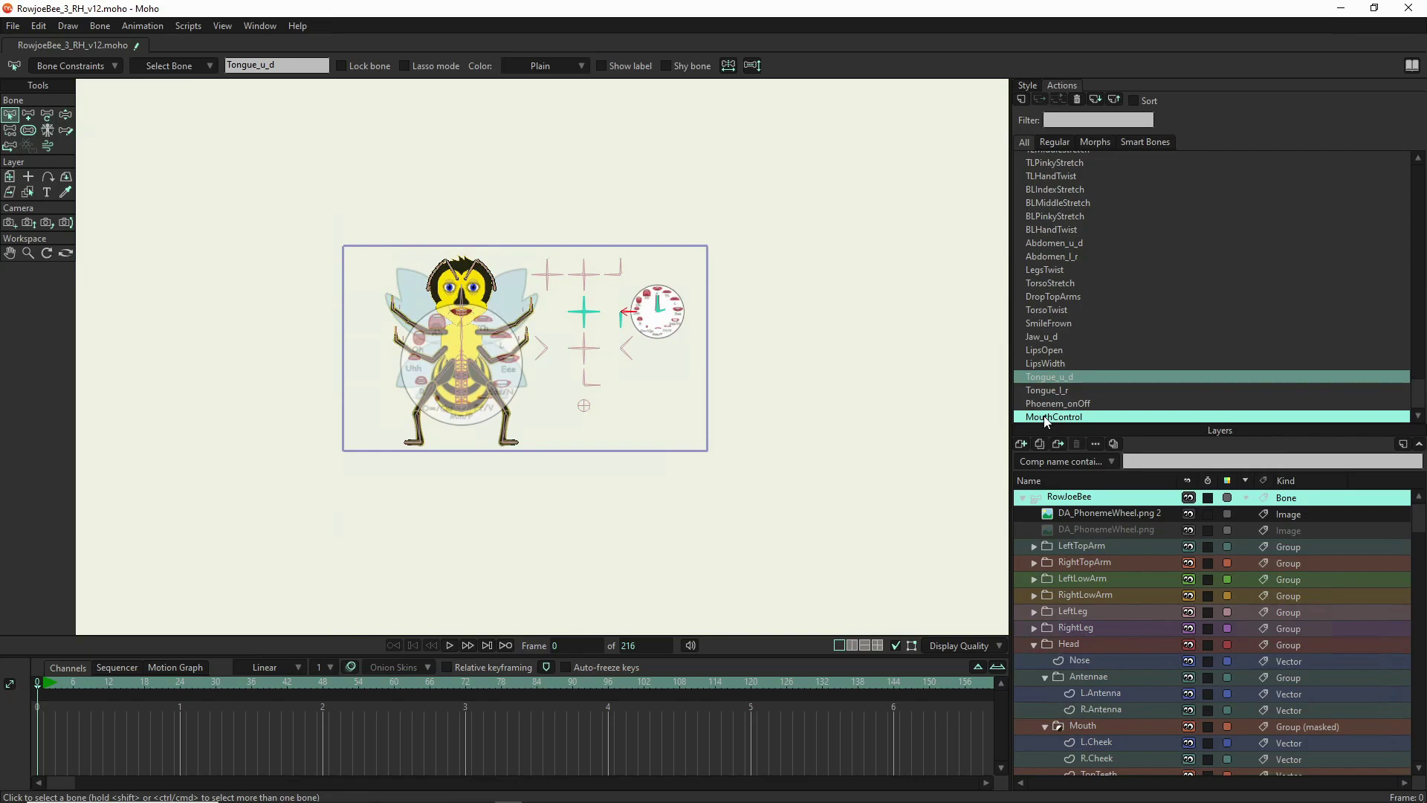
pyautogui.click(48, 683)
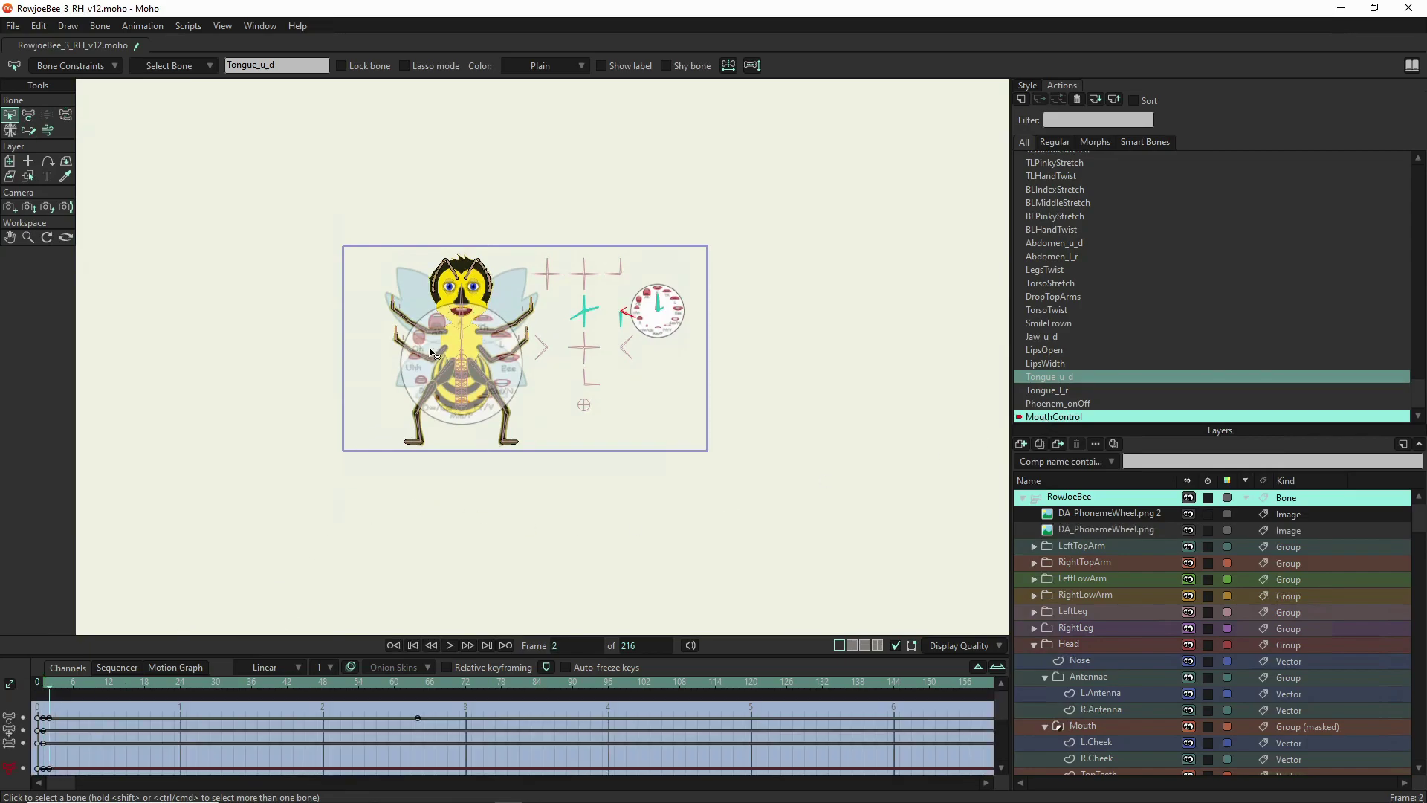
pyautogui.scroll(5, 506, 300)
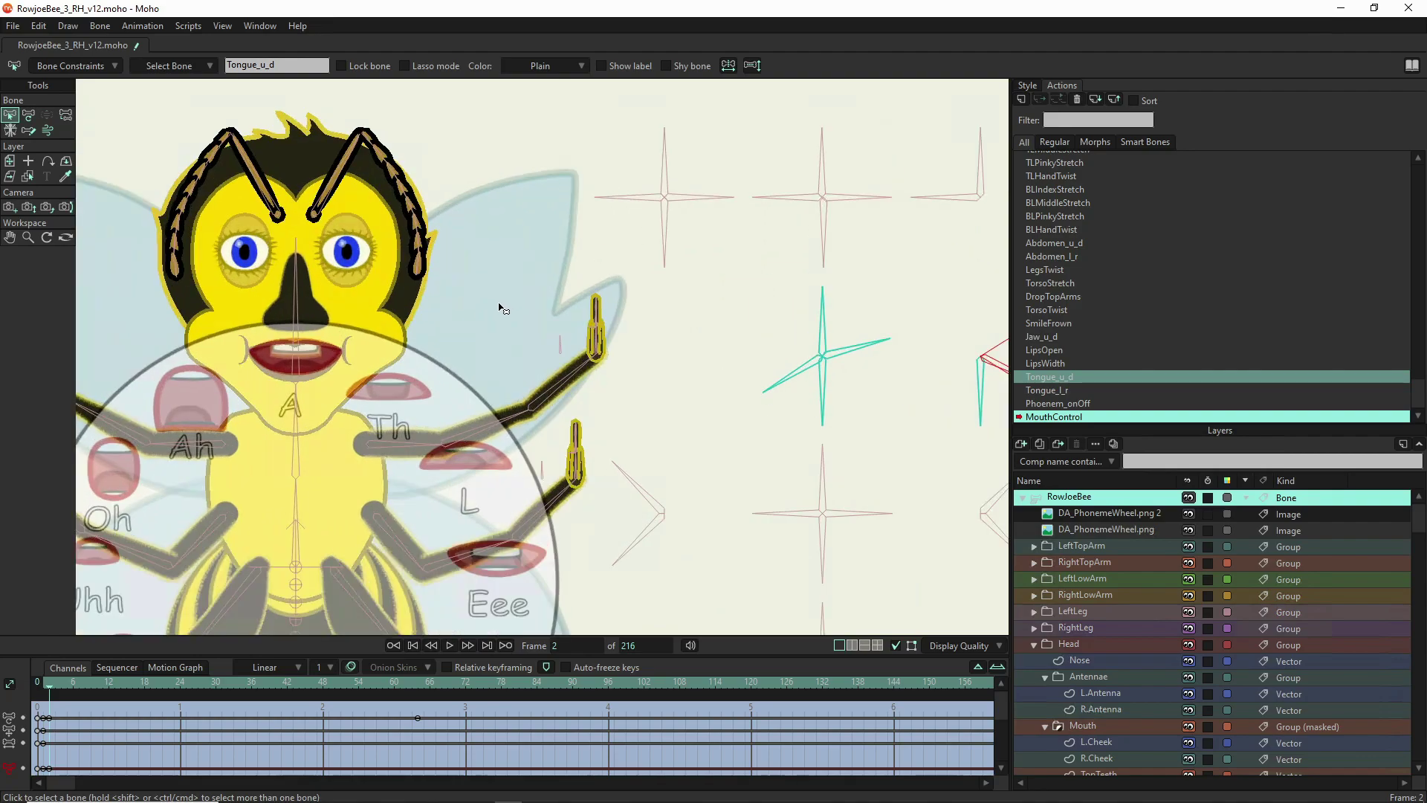
# - At frame 2 of MouthControl, rotate the Tongue_u_d control bone to an angle of about -15.4
pyautogui.moveTo(627, 382); pyautogui.dragTo(584, 383)
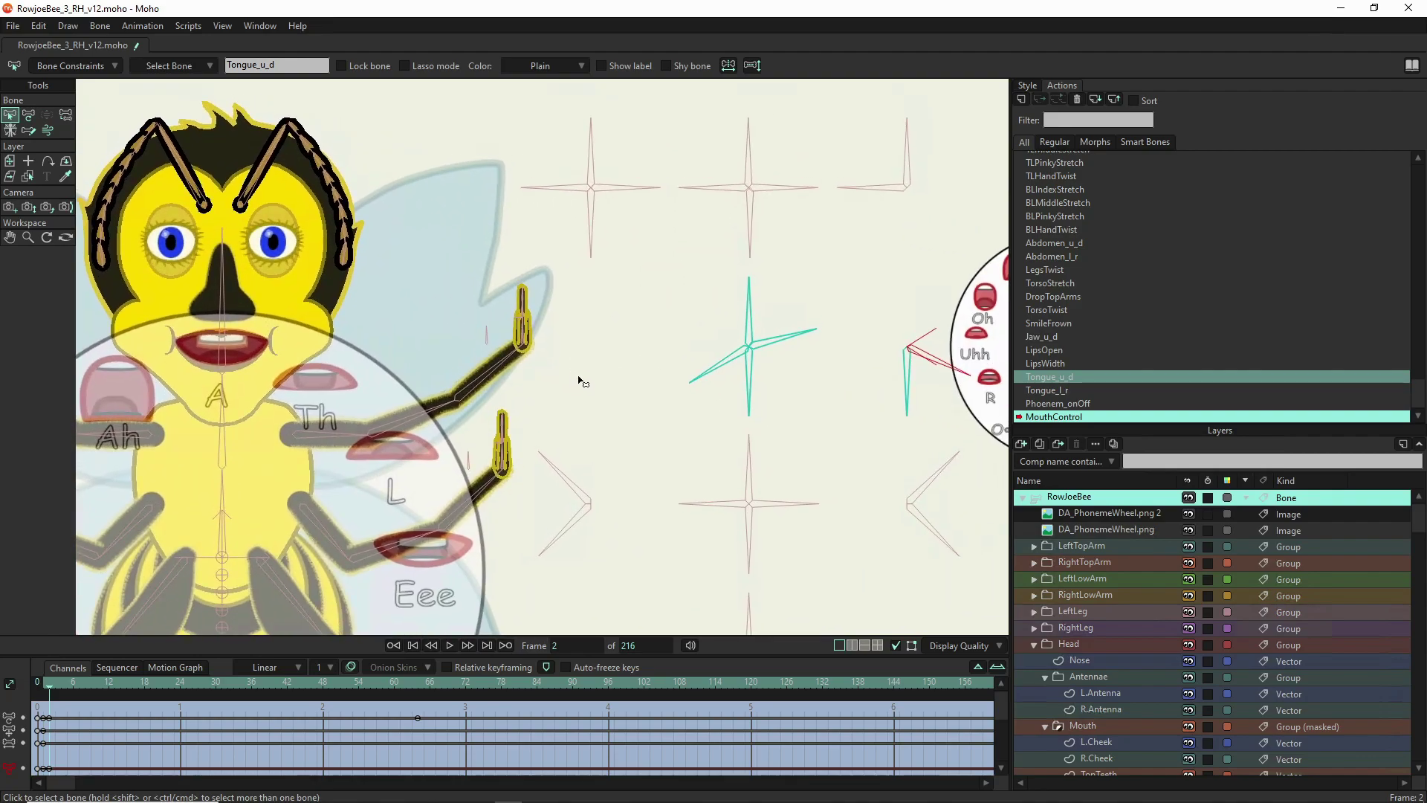
pyautogui.click(28, 114)
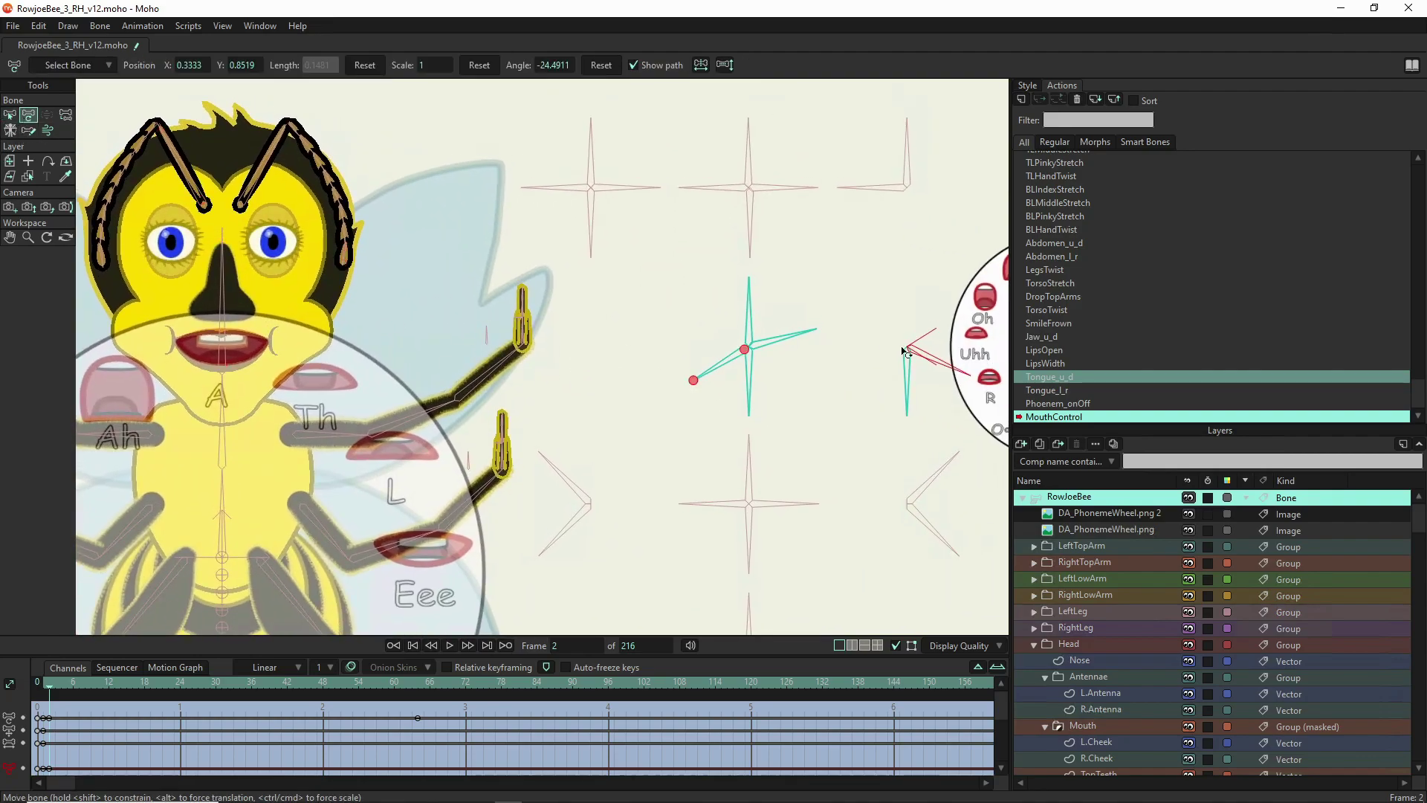
pyautogui.moveTo(953, 364)
pyautogui.mouseDown()
pyautogui.moveTo(977, 371)
pyautogui.moveTo(951, 373)
pyautogui.mouseUp()
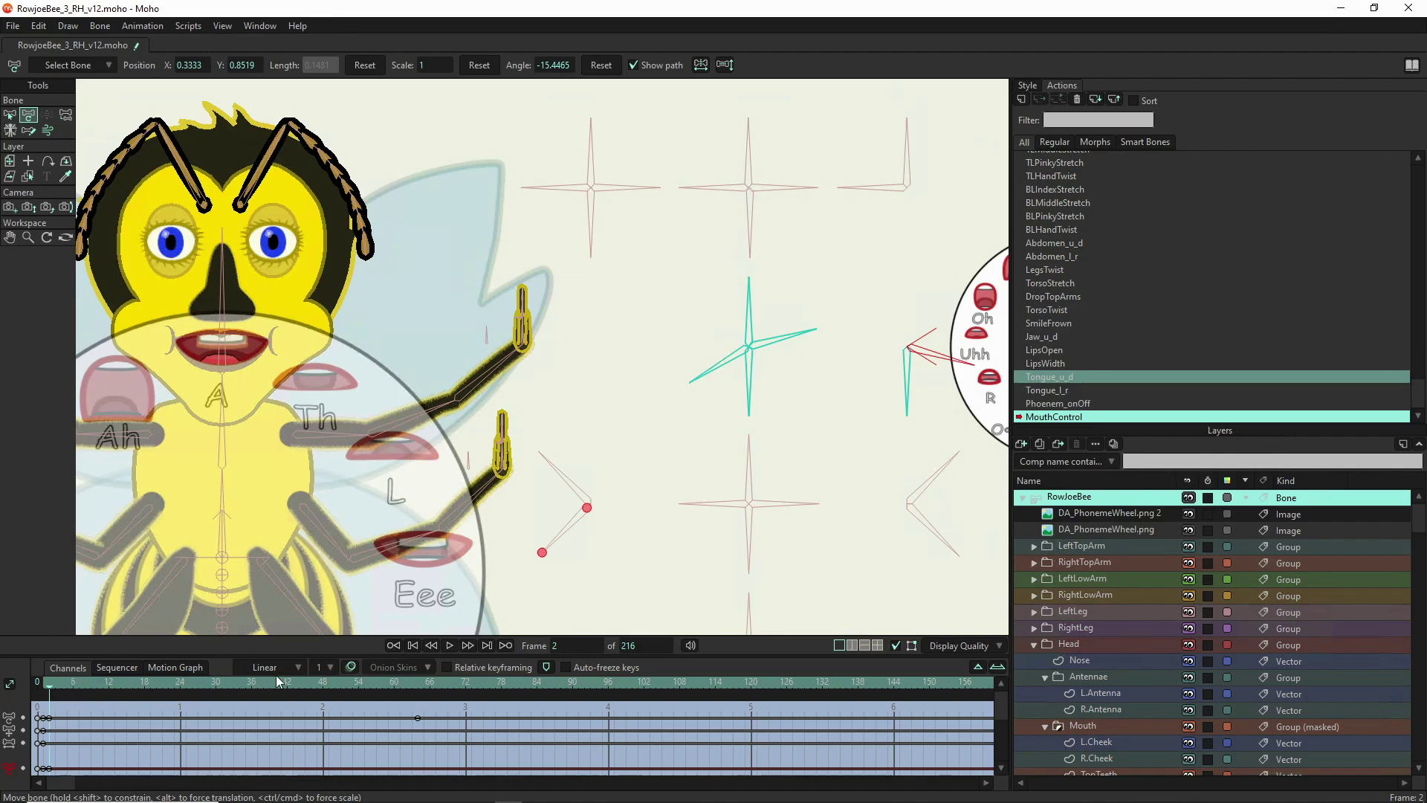
pyautogui.scroll(-4, 539, 246)
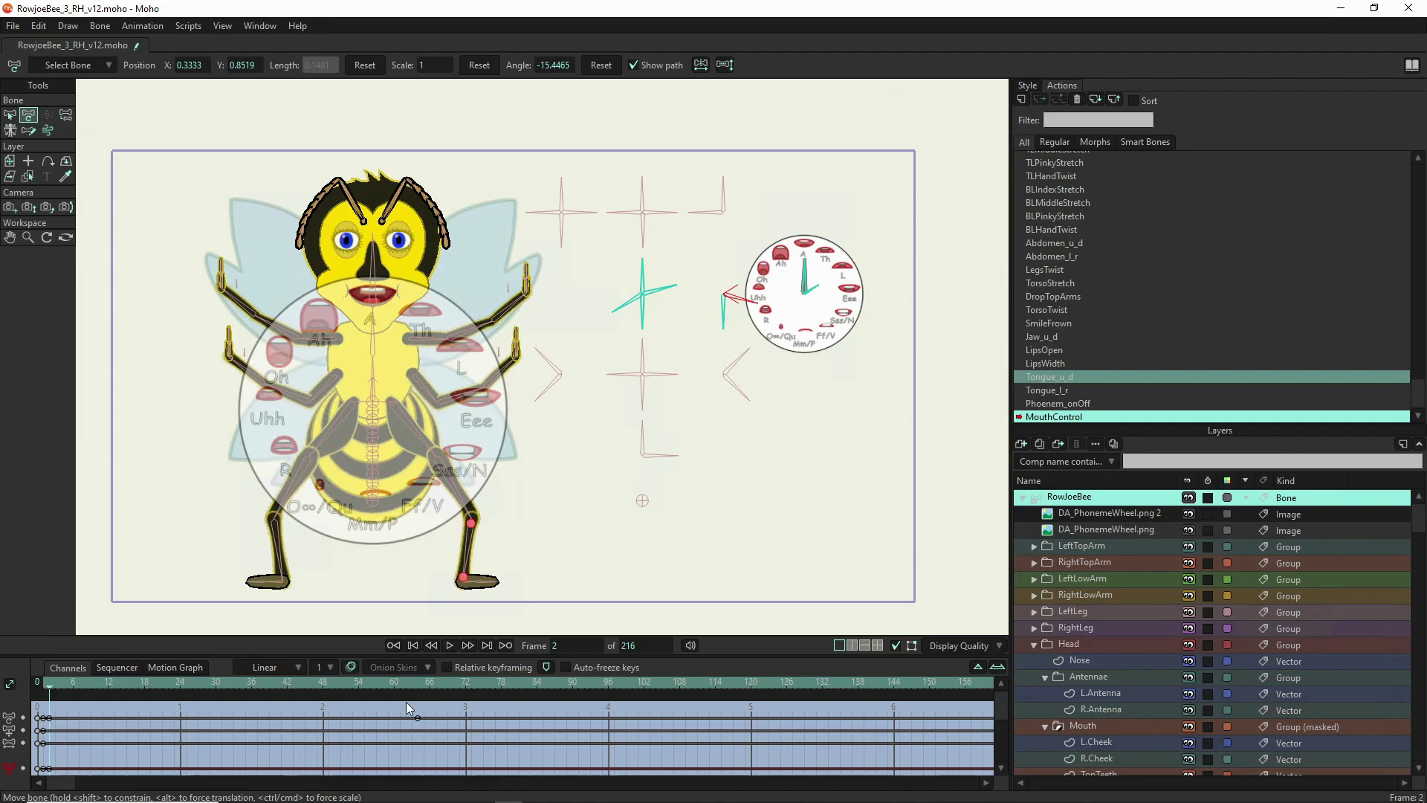
# - Hold the mouth pose at frame 6 by keying the mouth control bones, including LipsOpen, LipsWidth, Jaw_u_d and SmileFrown
pyautogui.click(73, 690)
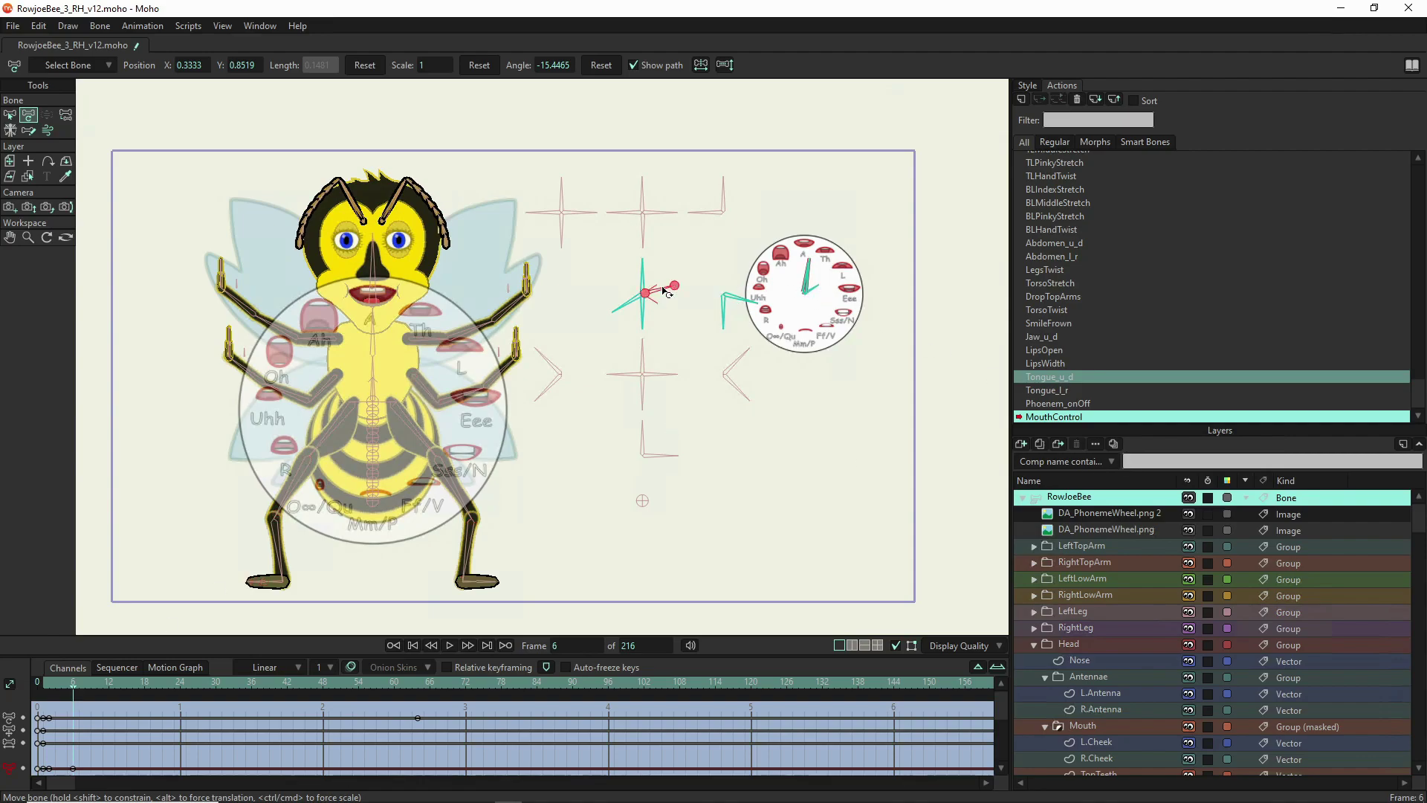
pyautogui.click(641, 269)
pyautogui.click(634, 300)
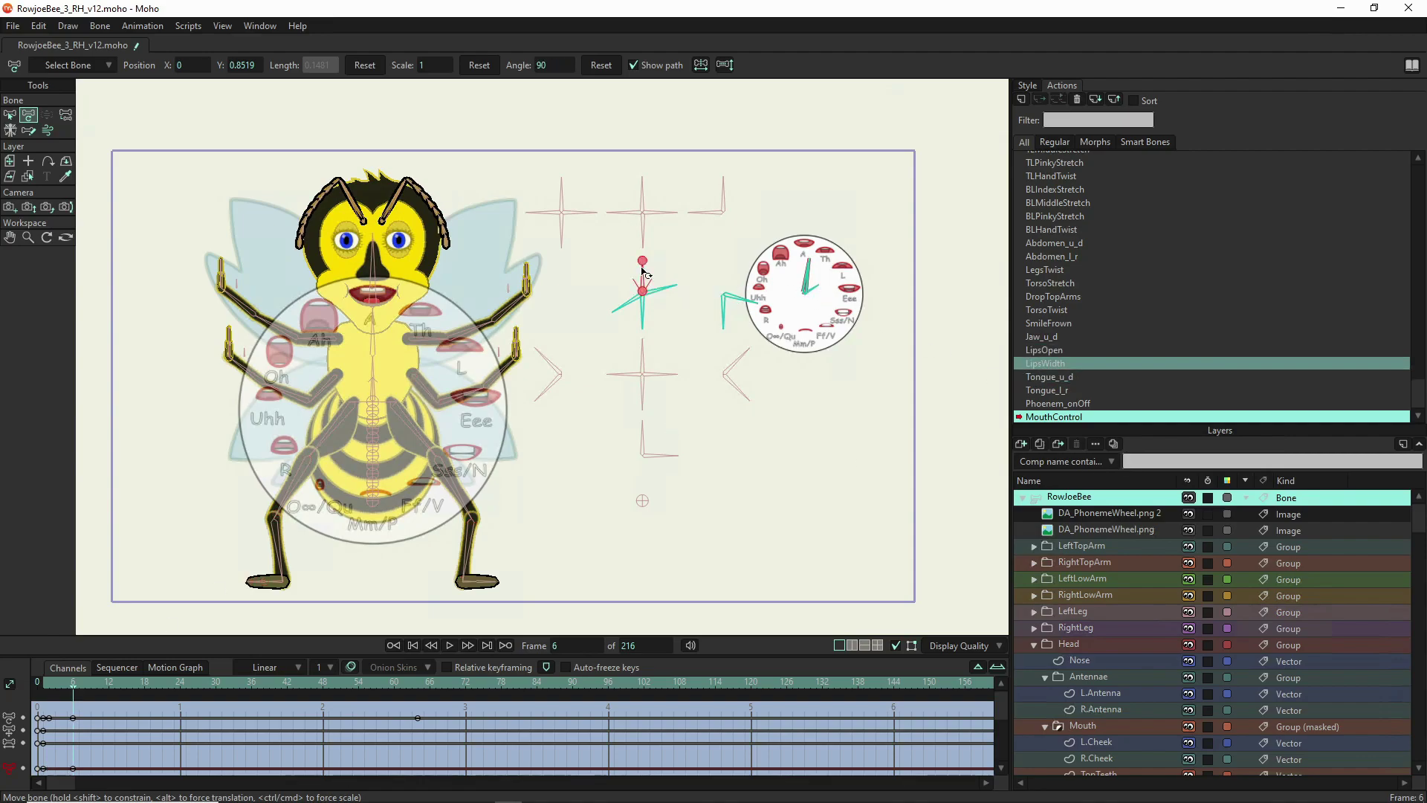
pyautogui.click(640, 311)
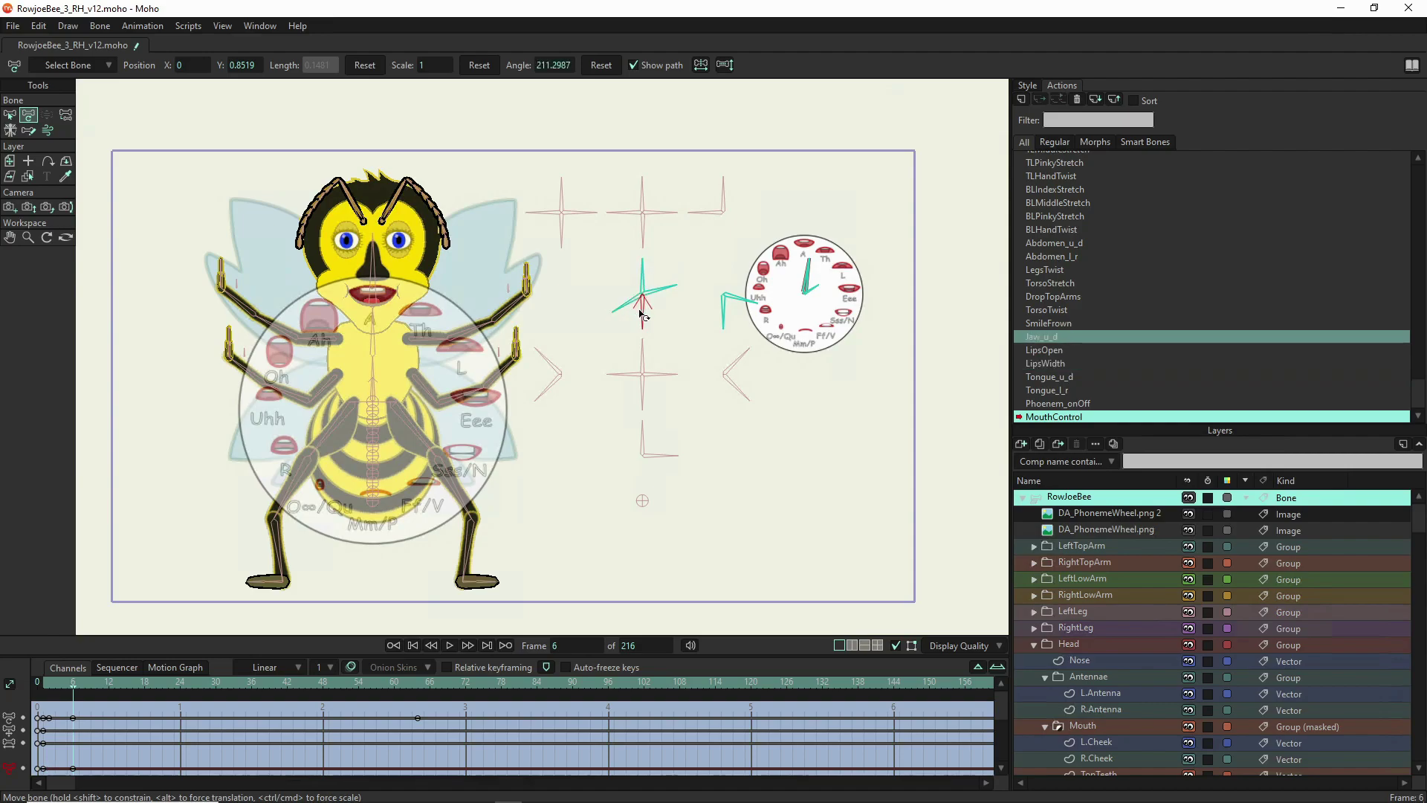
pyautogui.click(643, 312)
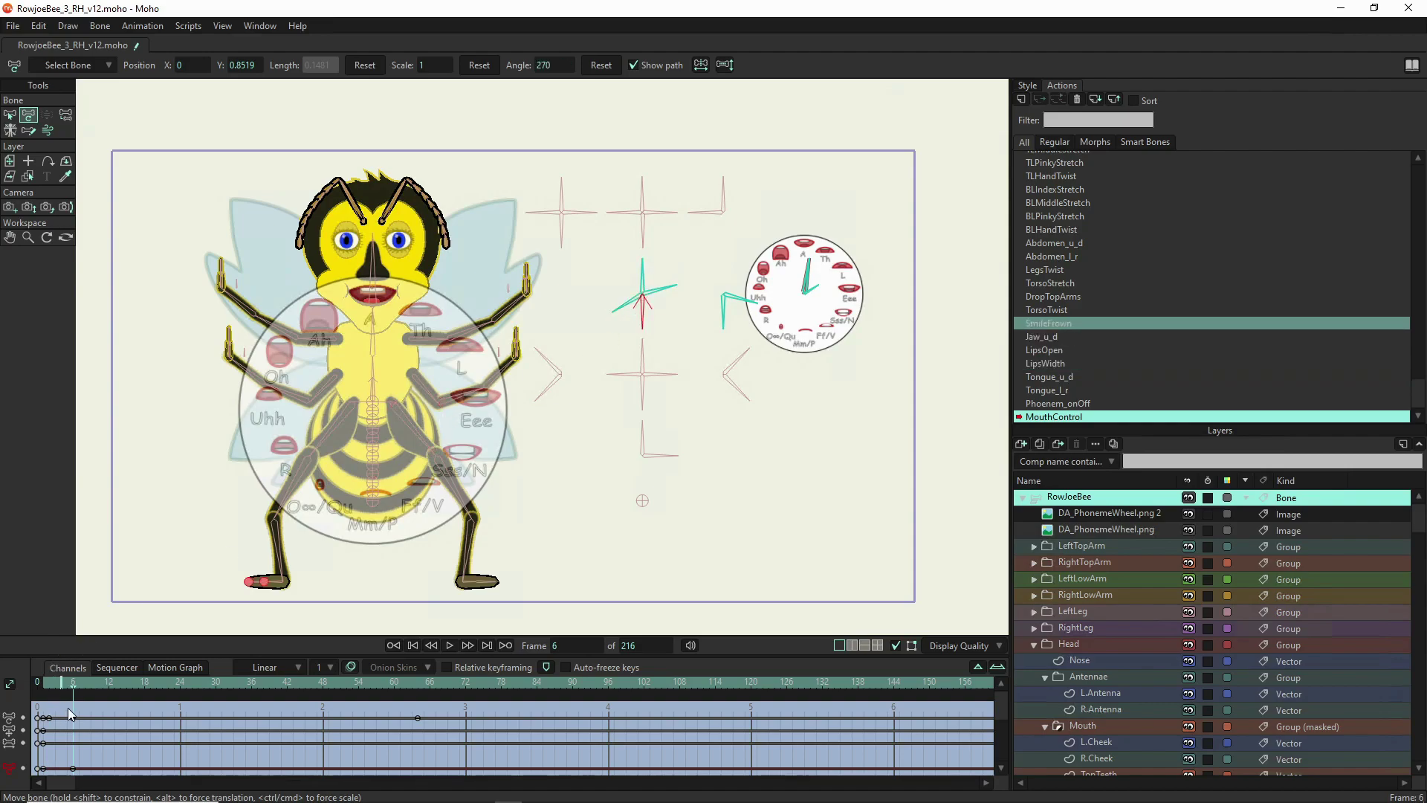
# - At frame 7, move DA_PhonemeWheel.png 2 to about X -0.2345, Y -0.2361 so the Th mouth overlays the bee's mouth
pyautogui.click(78, 686)
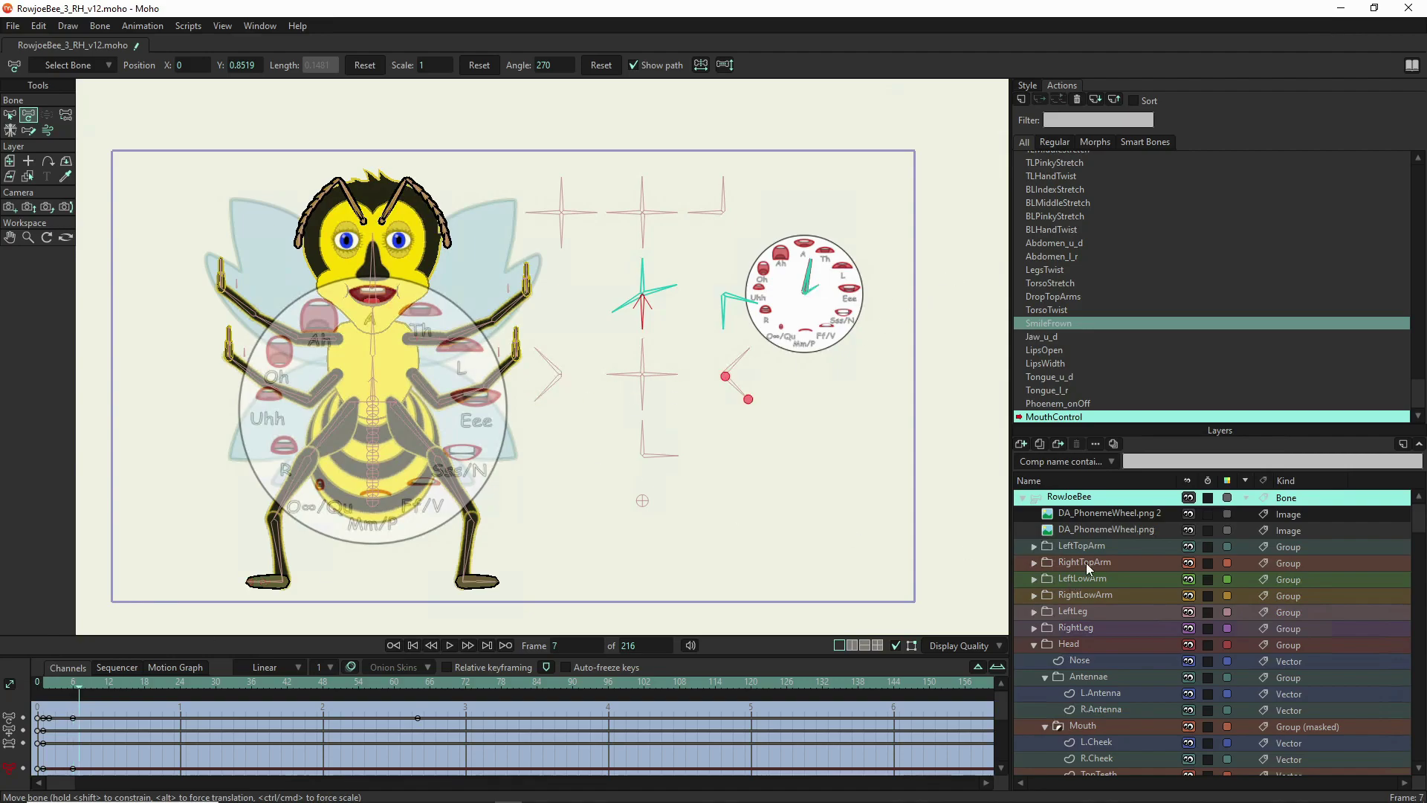
pyautogui.click(1127, 514)
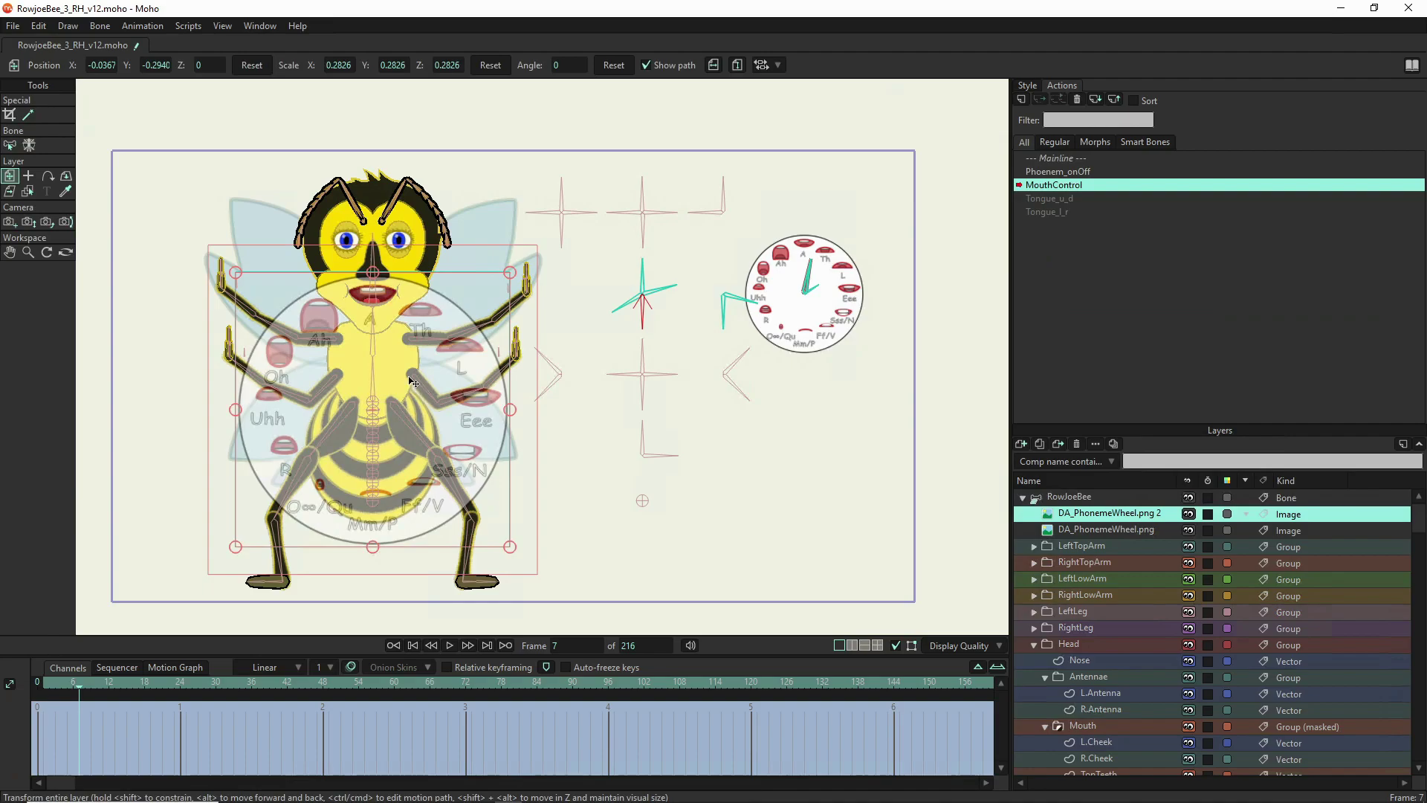
pyautogui.moveTo(394, 385); pyautogui.dragTo(360, 374)
pyautogui.scroll(5, 372, 266)
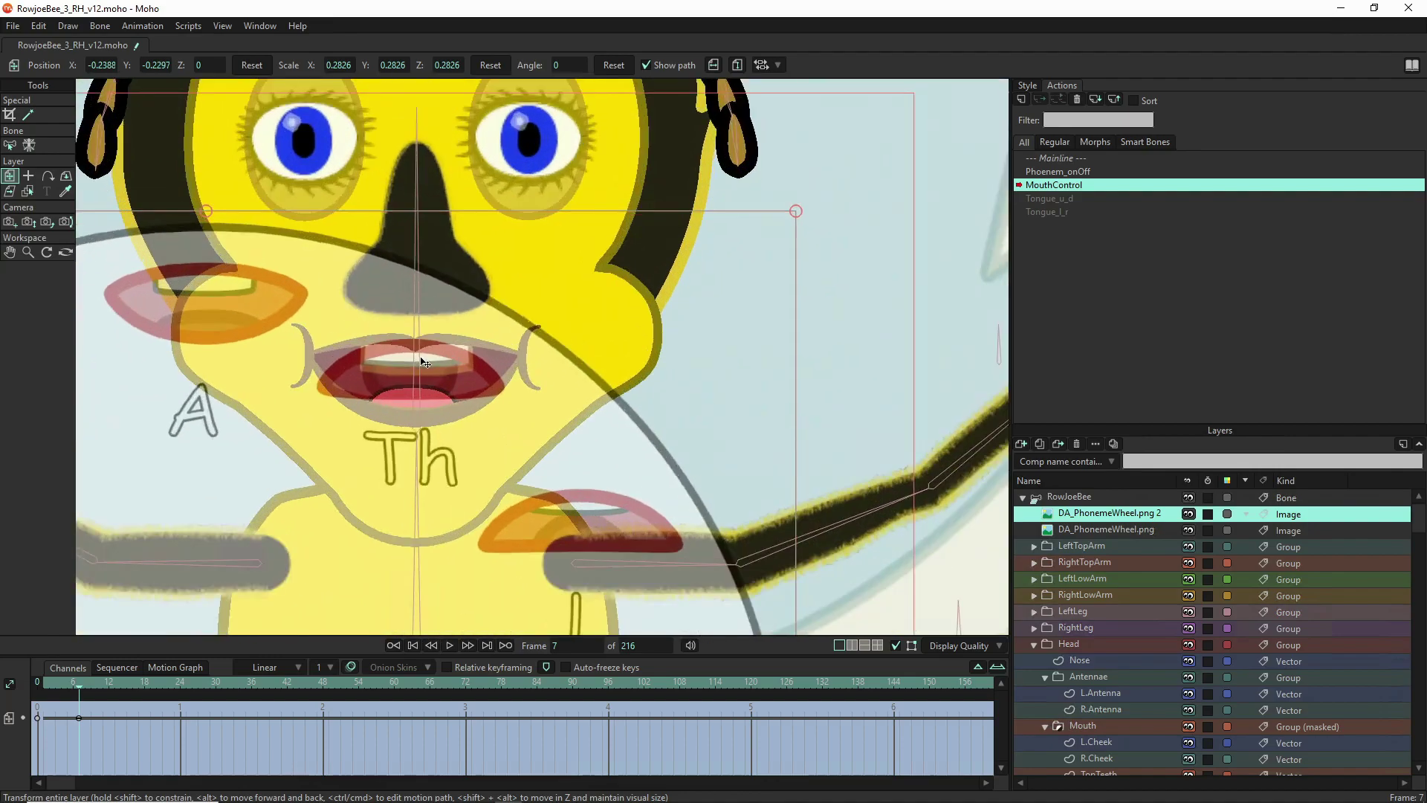
pyautogui.moveTo(444, 456); pyautogui.dragTo(446, 440)
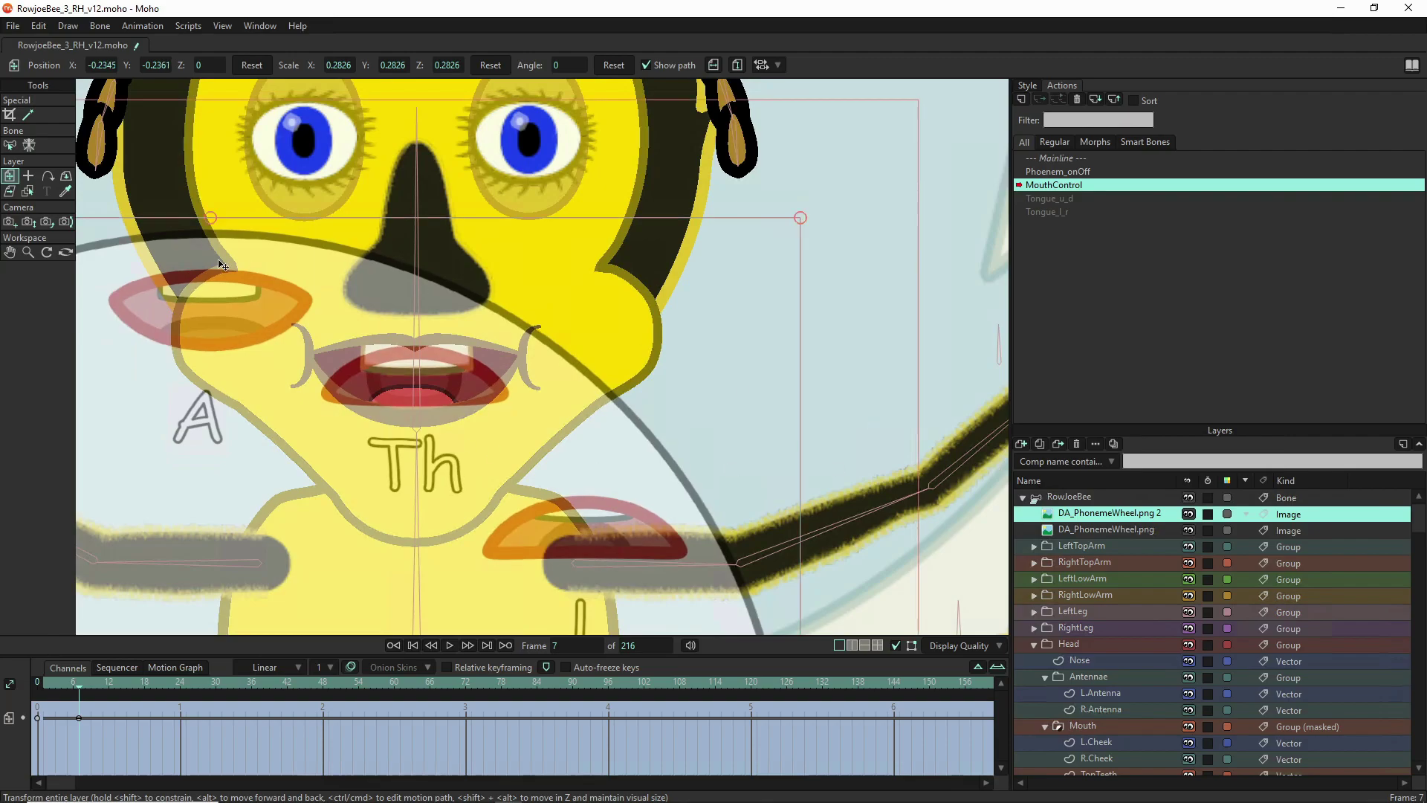
pyautogui.scroll(-2, 220, 266)
pyautogui.scroll(-1, 221, 313)
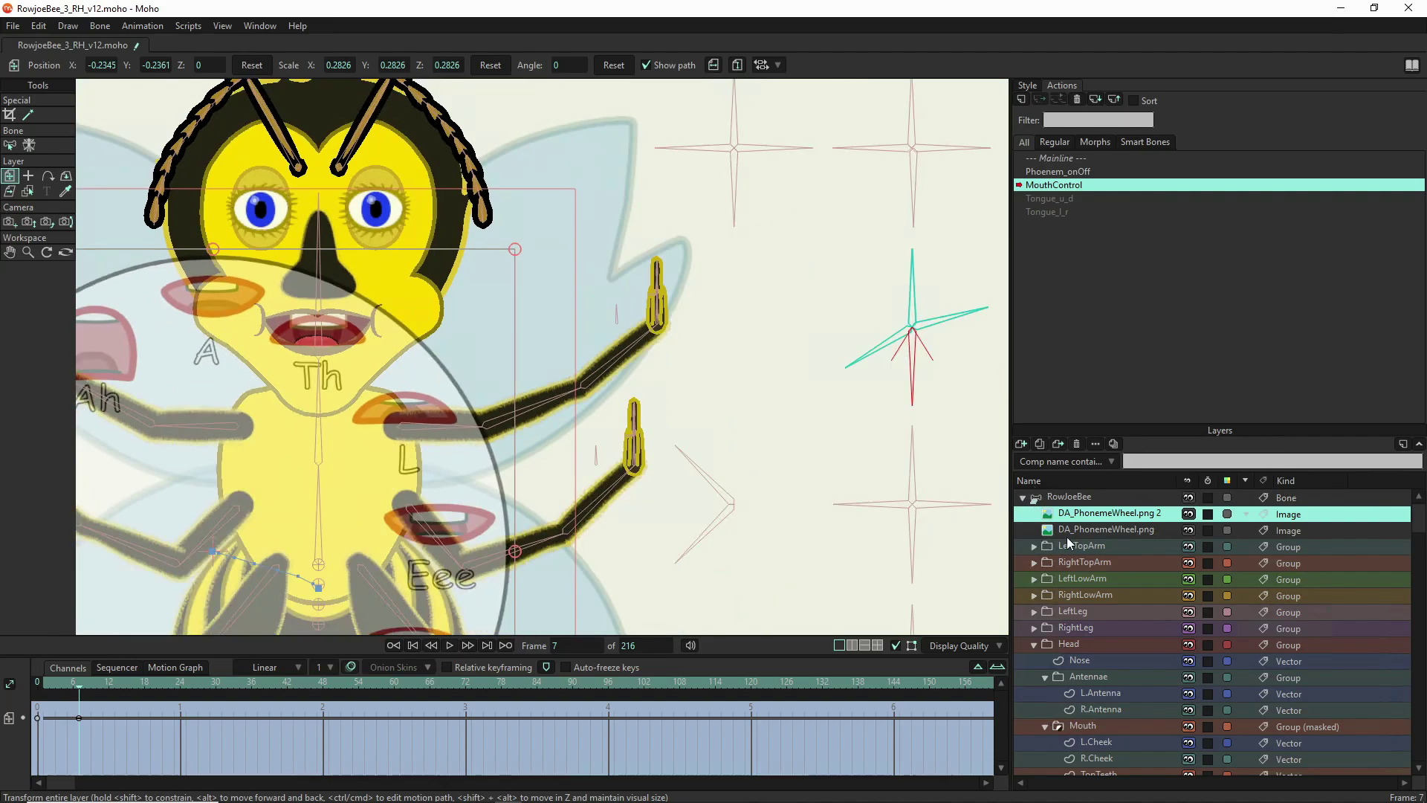
# - Pose the RowJoeBee mouth bones for Th at frame 7, rotating LipsOpen to about 6.16 and SmileFrown to about 254.84
pyautogui.click(1071, 497)
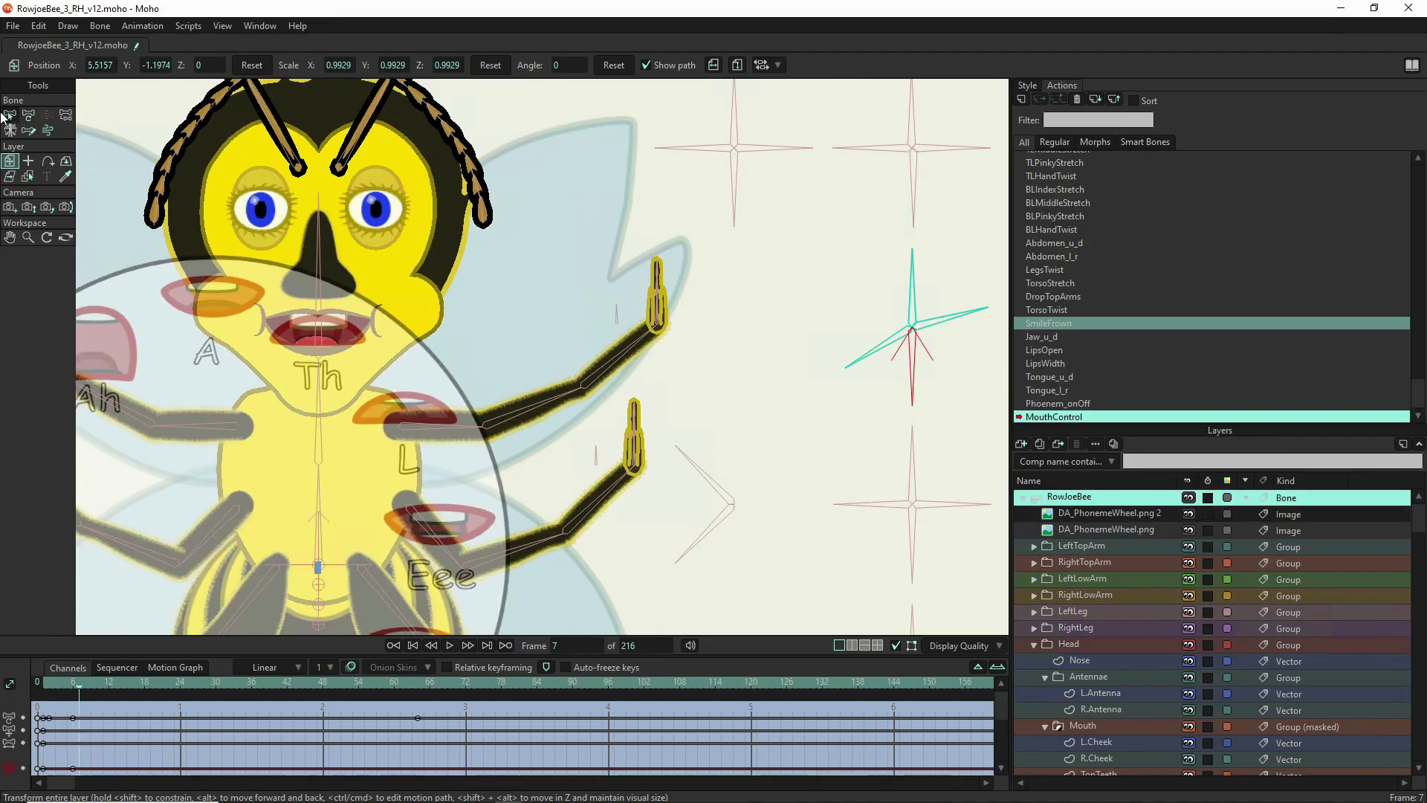
pyautogui.click(28, 116)
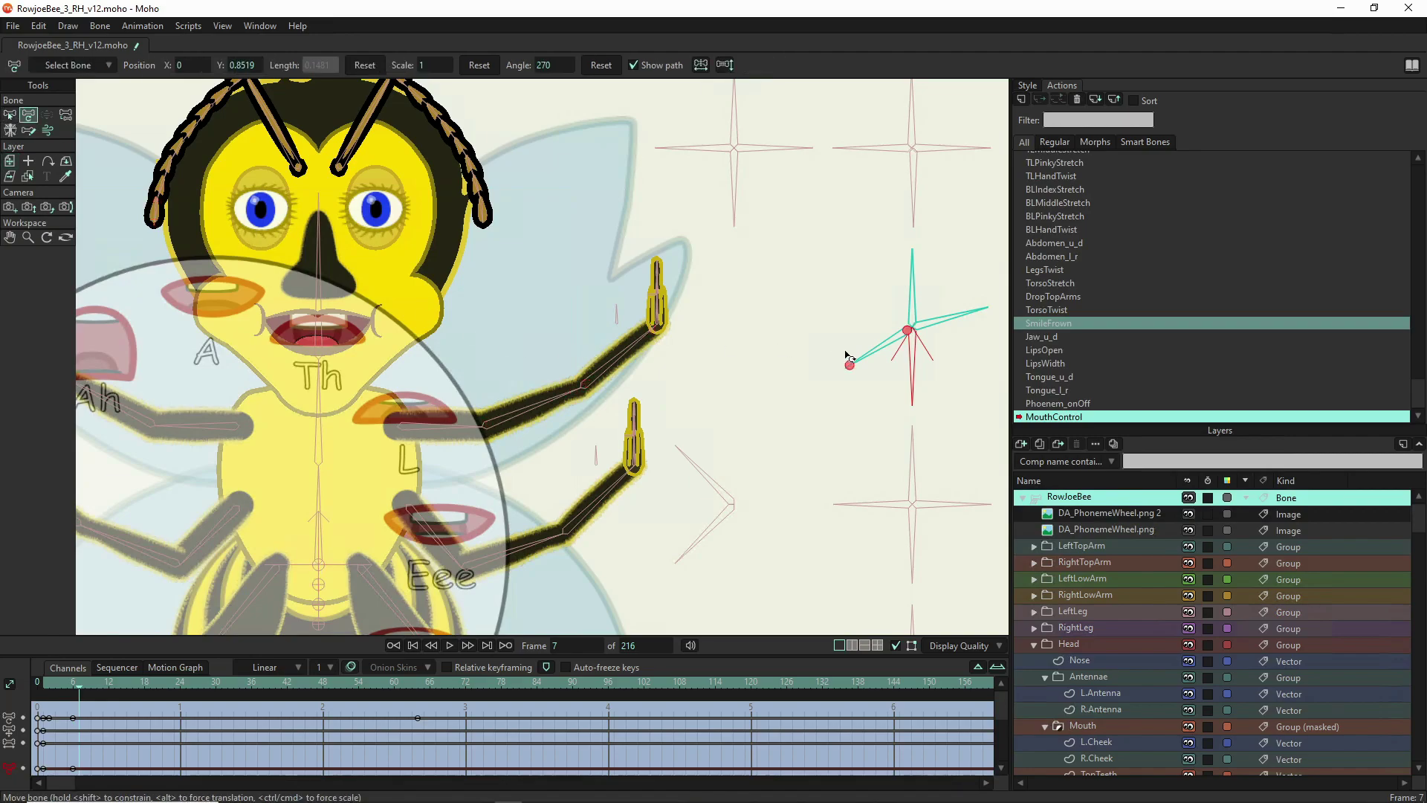
pyautogui.moveTo(964, 318); pyautogui.dragTo(970, 333)
pyautogui.moveTo(911, 387); pyautogui.dragTo(891, 390)
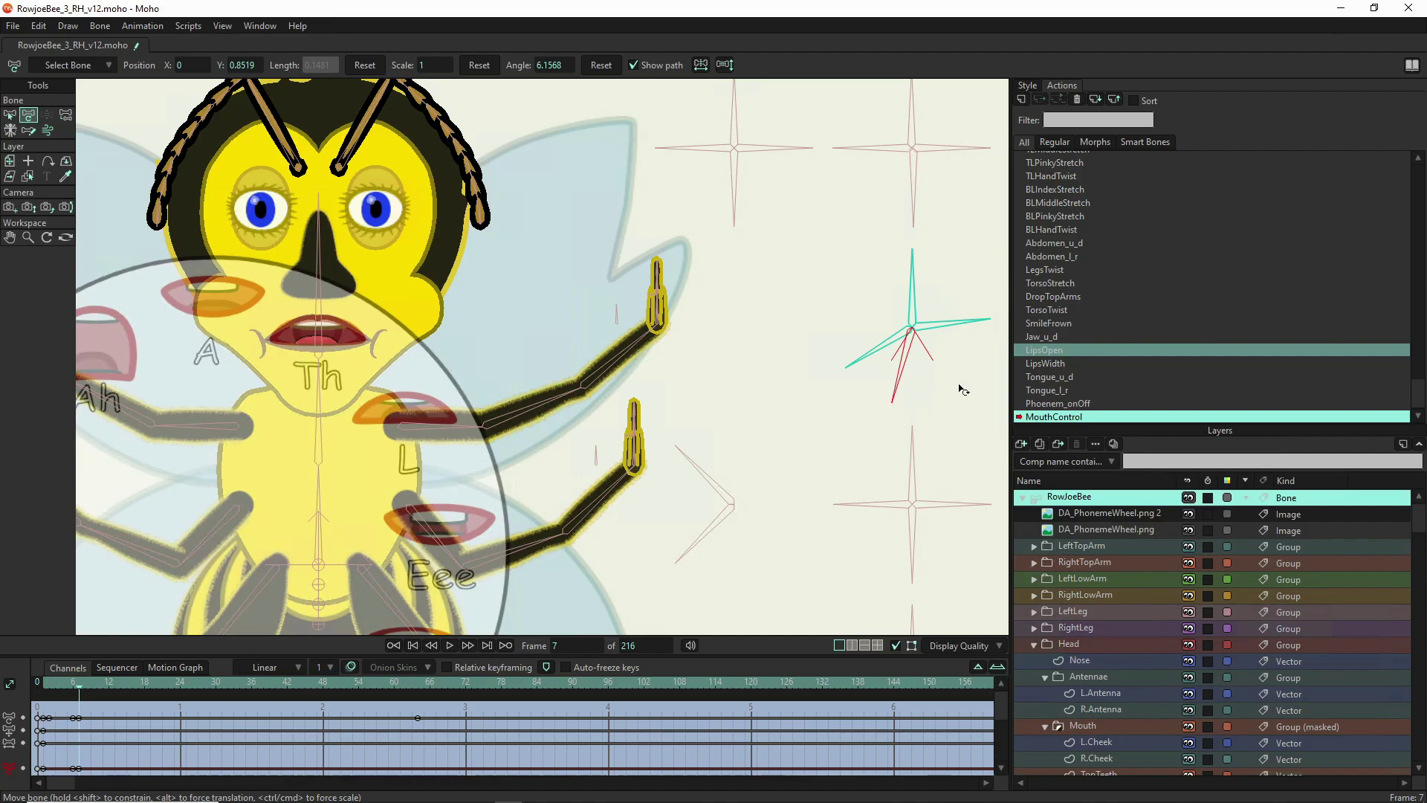
pyautogui.click(885, 363)
pyautogui.moveTo(876, 362)
pyautogui.mouseDown()
pyautogui.moveTo(860, 350)
pyautogui.moveTo(870, 372)
pyautogui.mouseUp()
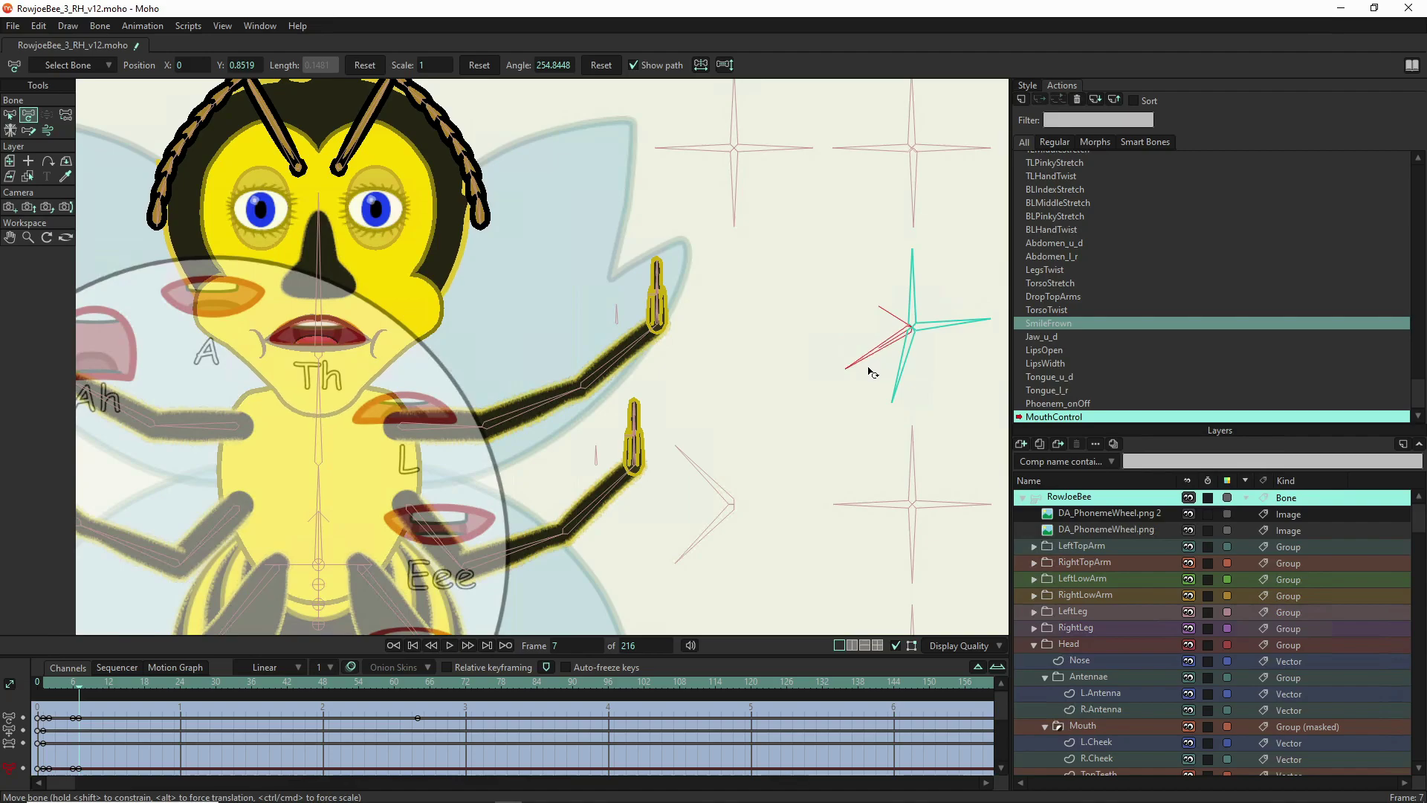
pyautogui.click(743, 350)
# - Rotate Tongue_u_d to about 9.62 for the Th pose at frame 7 and key the mouth control bones at frame 12
pyautogui.scroll(-2, 749, 360)
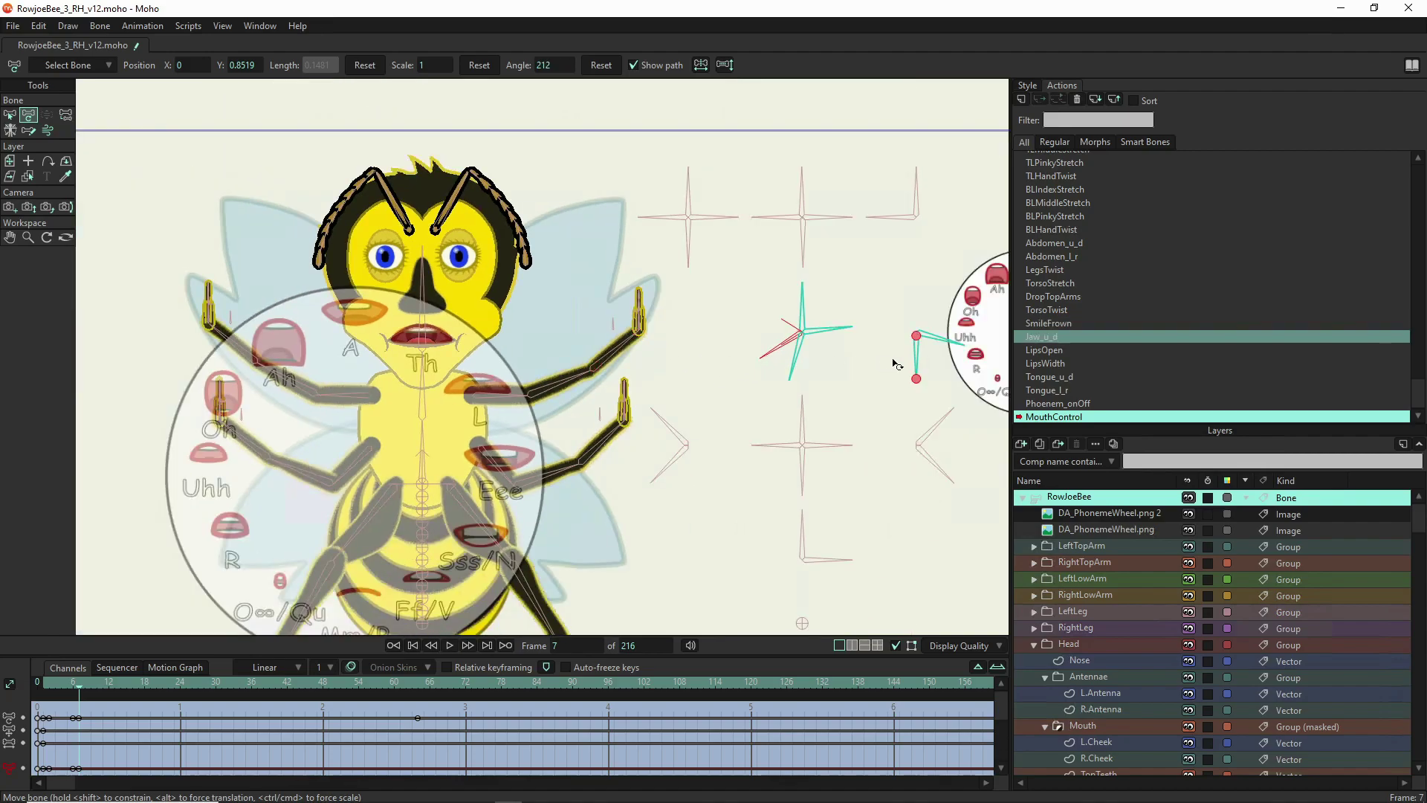
pyautogui.click(941, 340)
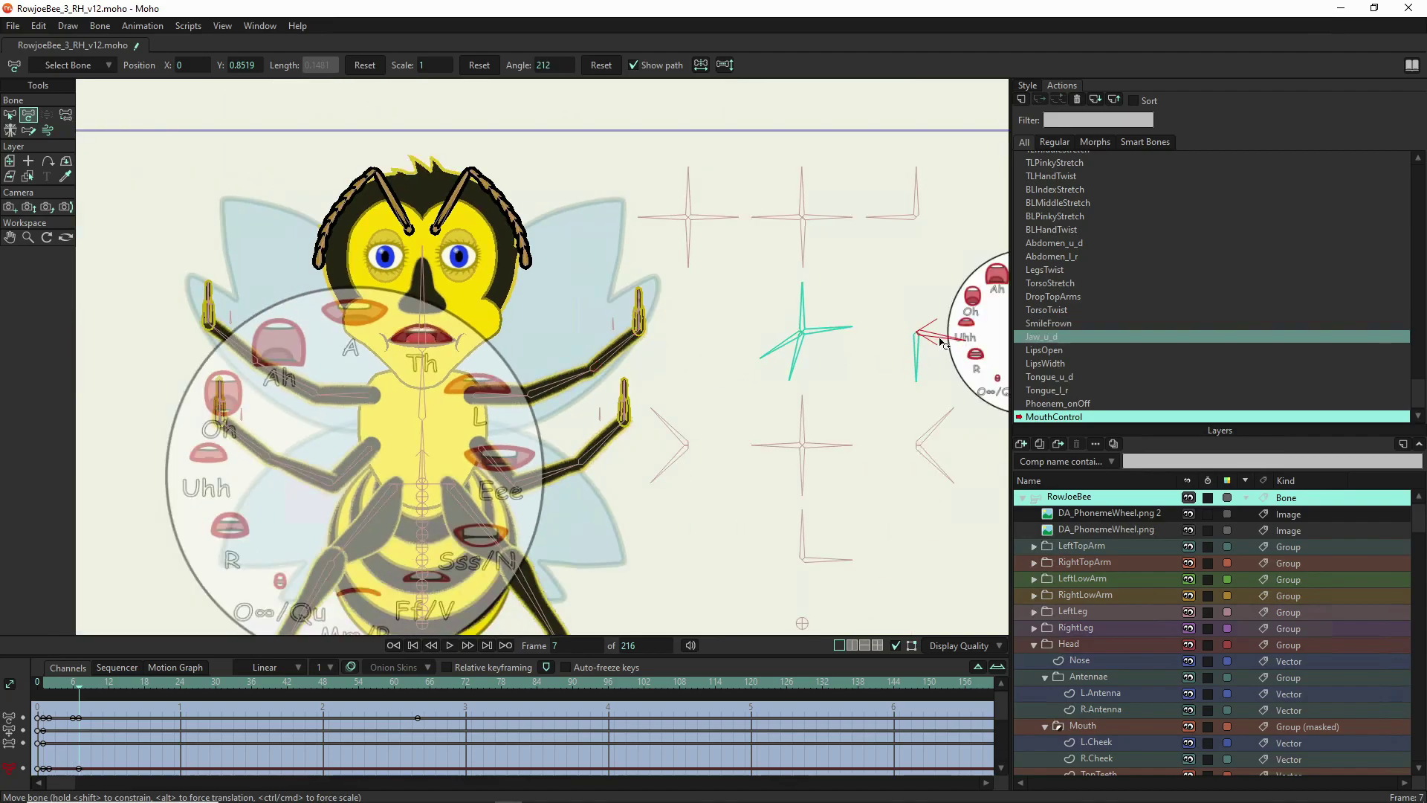
pyautogui.moveTo(941, 339)
pyautogui.mouseDown()
pyautogui.moveTo(941, 321)
pyautogui.moveTo(942, 334)
pyautogui.mouseUp()
pyautogui.click(920, 370)
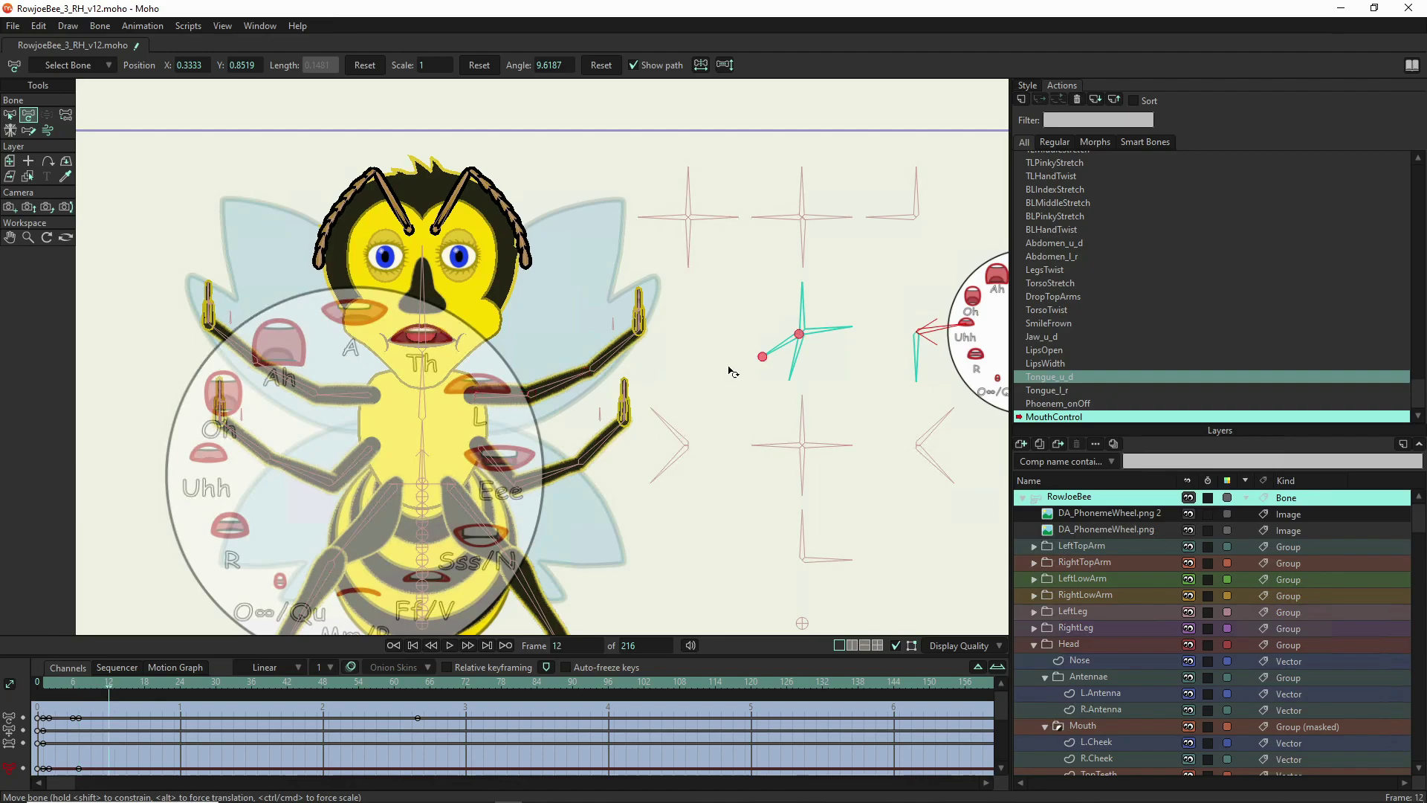
pyautogui.moveTo(818, 336); pyautogui.dragTo(791, 368)
pyautogui.moveTo(908, 354)
pyautogui.mouseDown()
pyautogui.moveTo(938, 332)
pyautogui.moveTo(907, 355)
pyautogui.mouseUp()
# - Key DA_PhonemeWheel.png 2 at frames 12 and 13, placing the L mouth over the bee's at about X -0.3965, Y -0.0952
pyautogui.click(1155, 518)
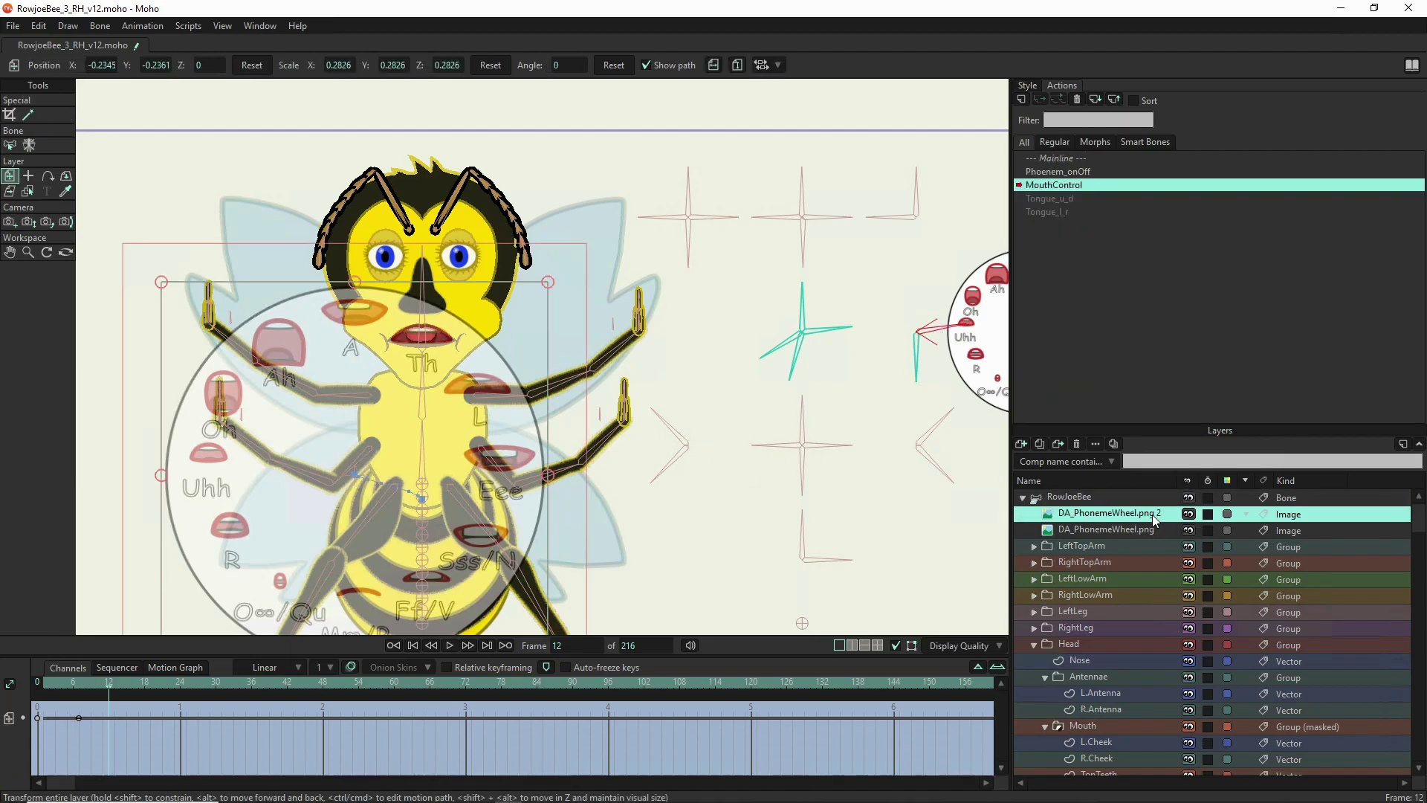
pyautogui.moveTo(437, 483); pyautogui.dragTo(380, 433)
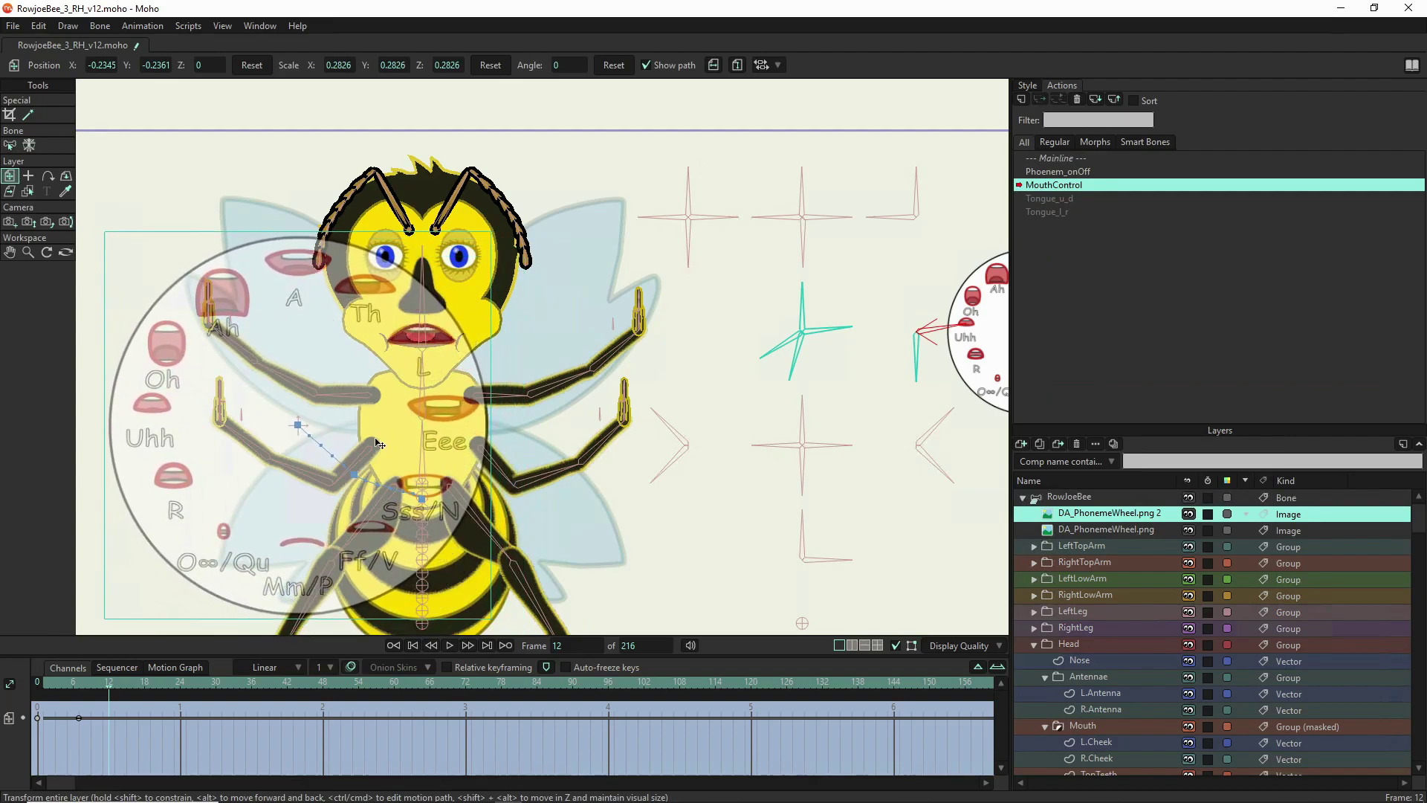
pyautogui.click(113, 691)
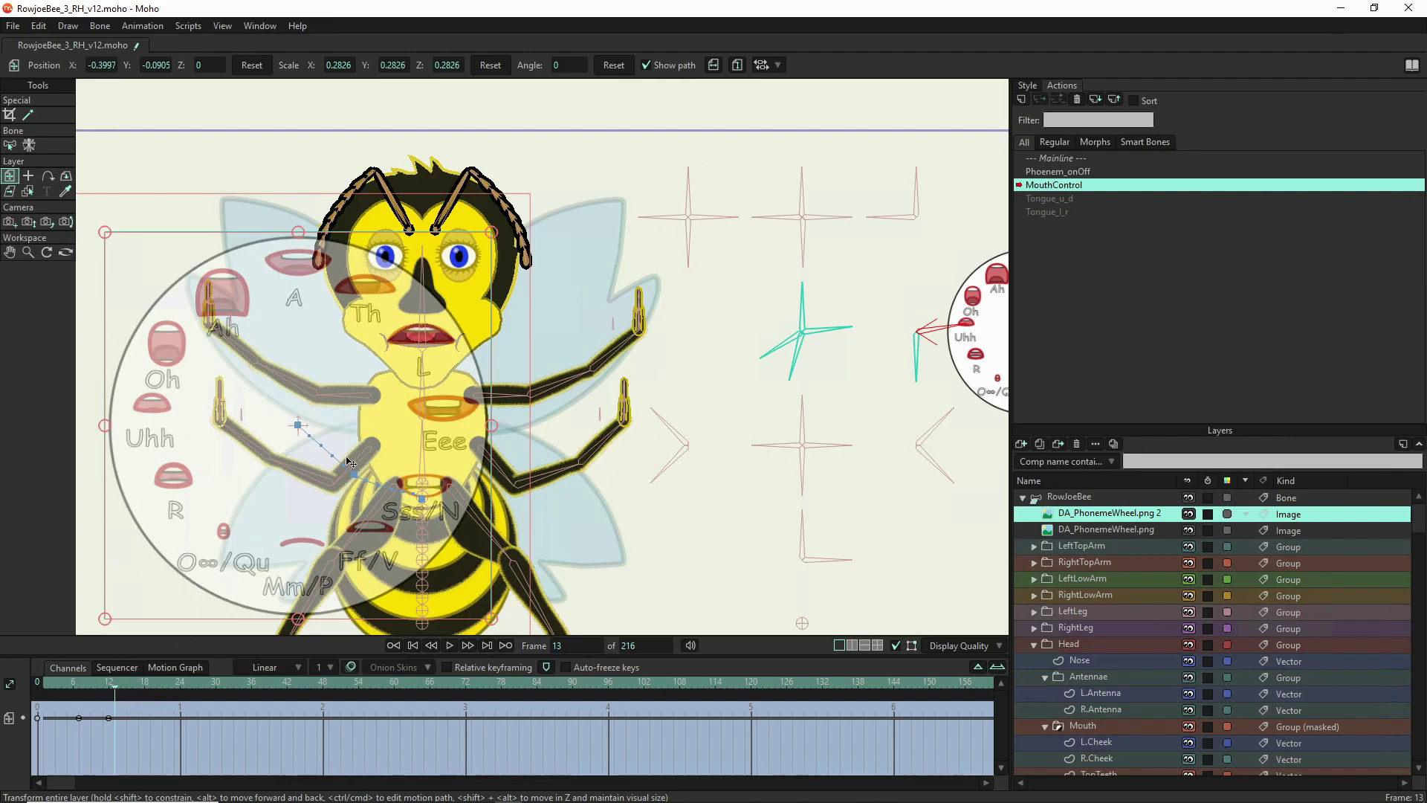
pyautogui.scroll(3, 407, 356)
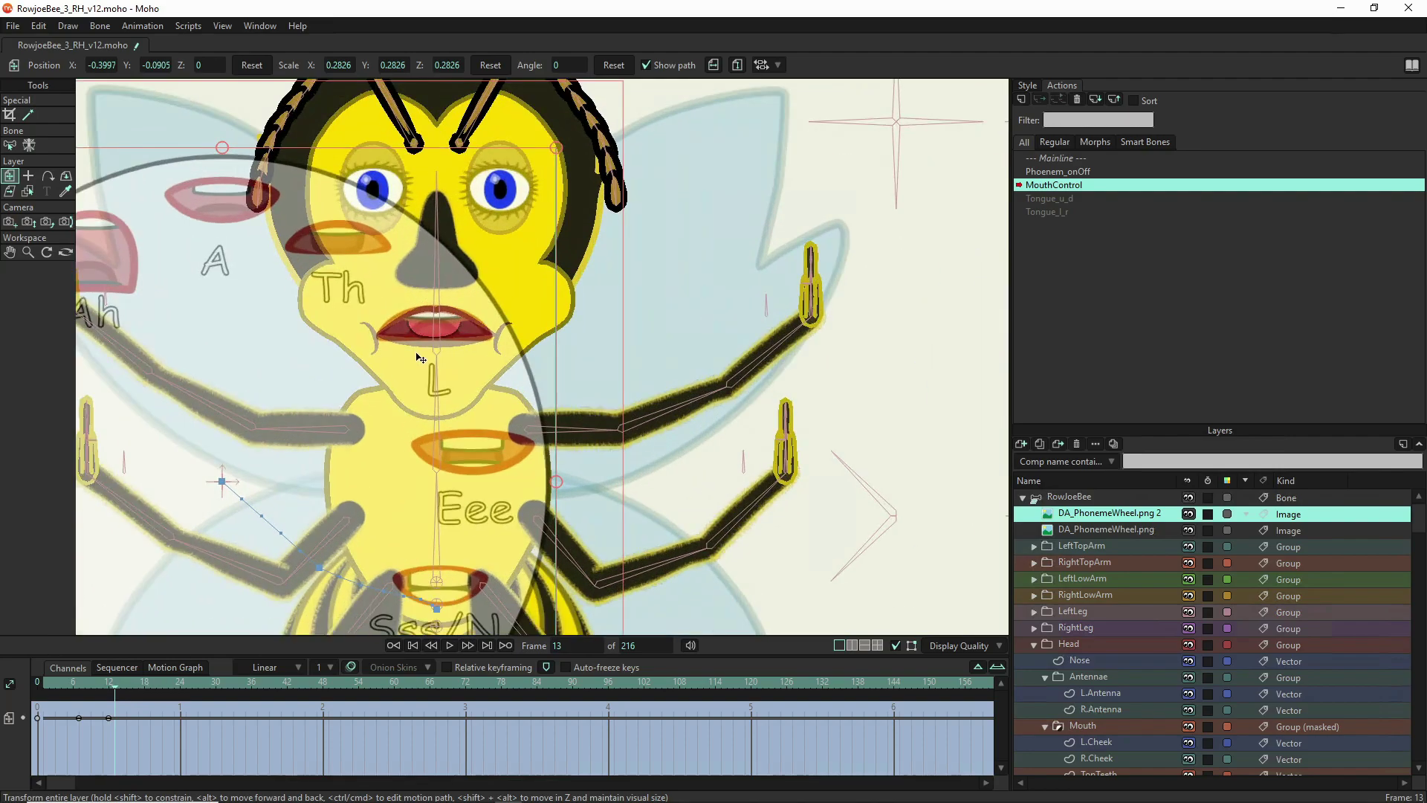
pyautogui.scroll(-1, 324, 426)
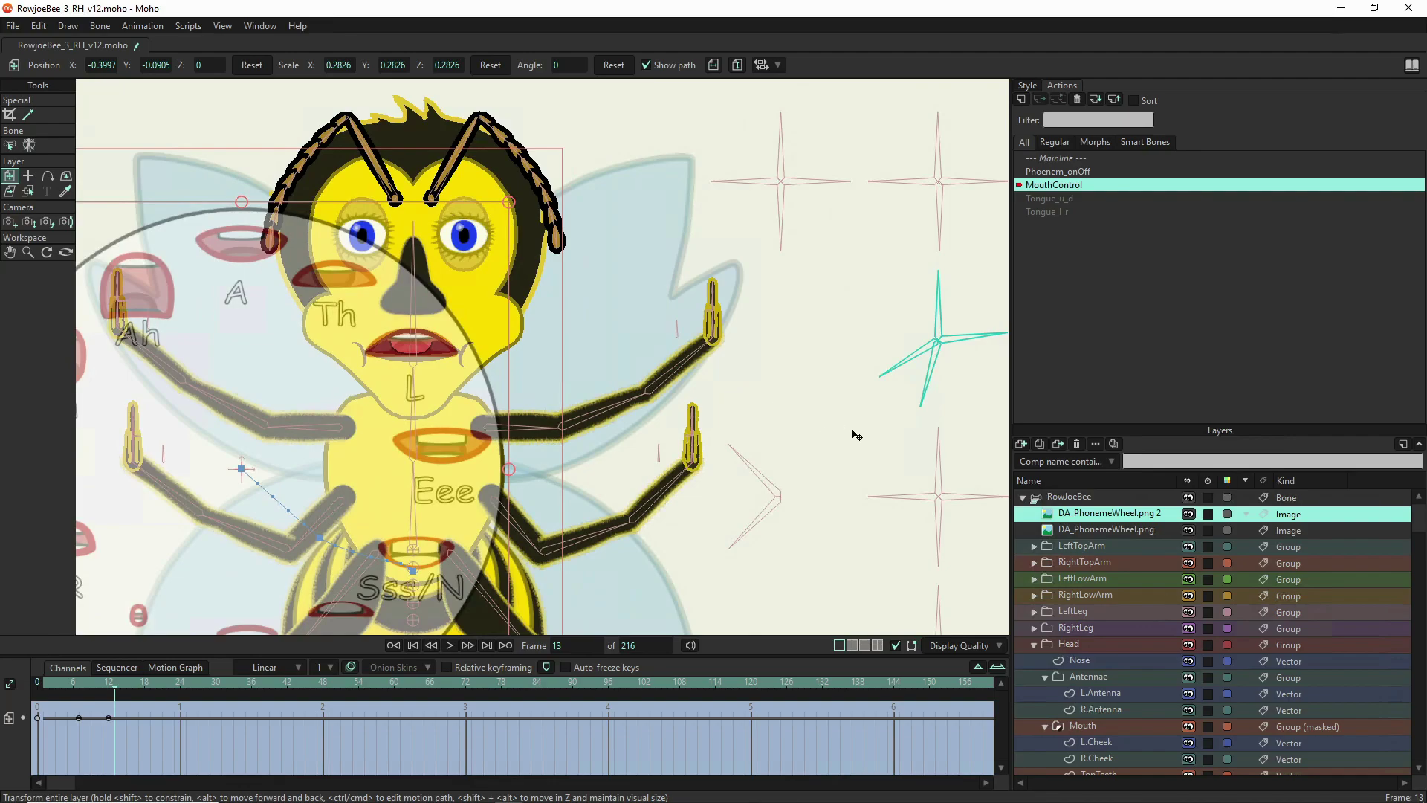
pyautogui.moveTo(895, 379); pyautogui.dragTo(893, 383)
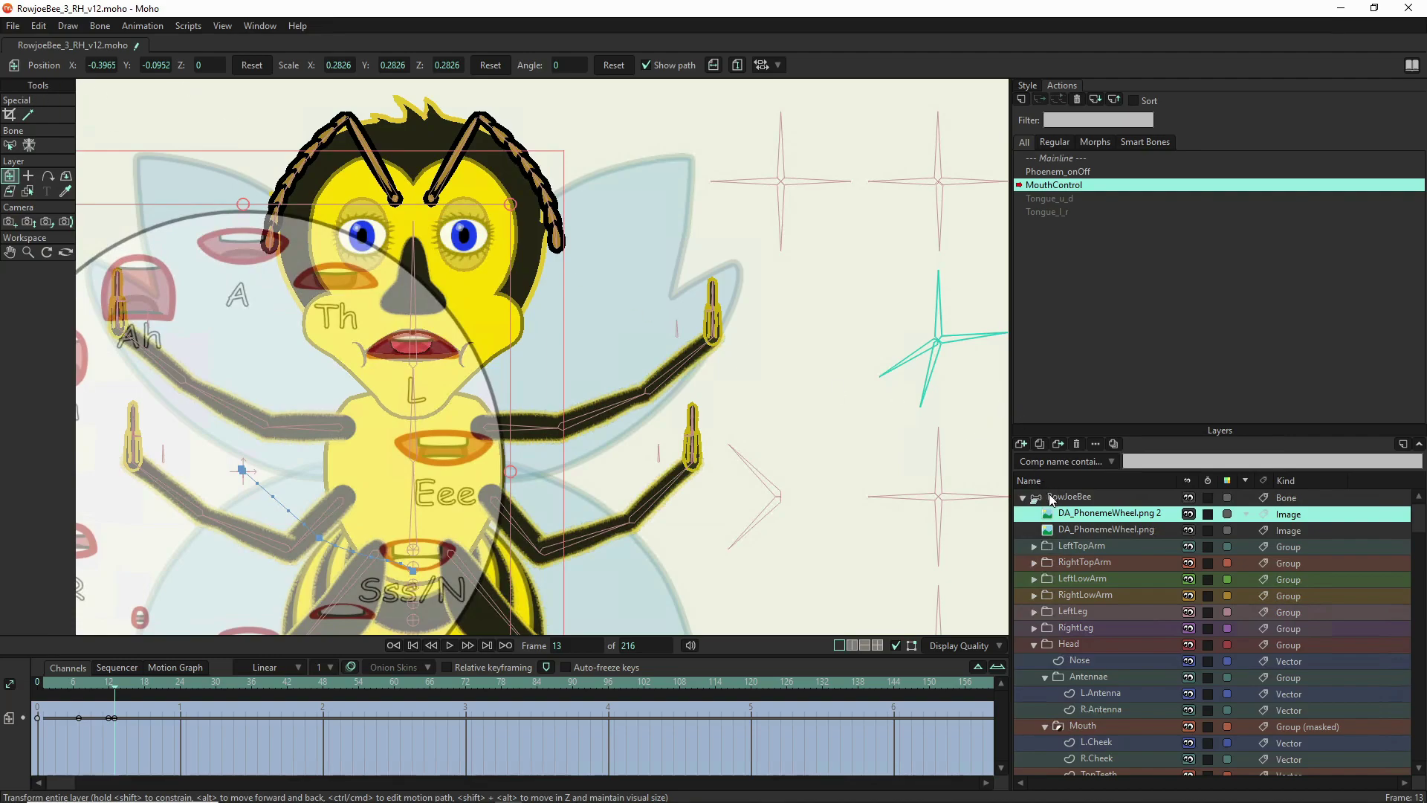
# - Pose the RowJoeBee bones for L at frame 13, with SmileFrown about 256.19, LipsWidth about 93.51 and Tongue_u_d about -13.1
pyautogui.click(1052, 498)
pyautogui.click(29, 114)
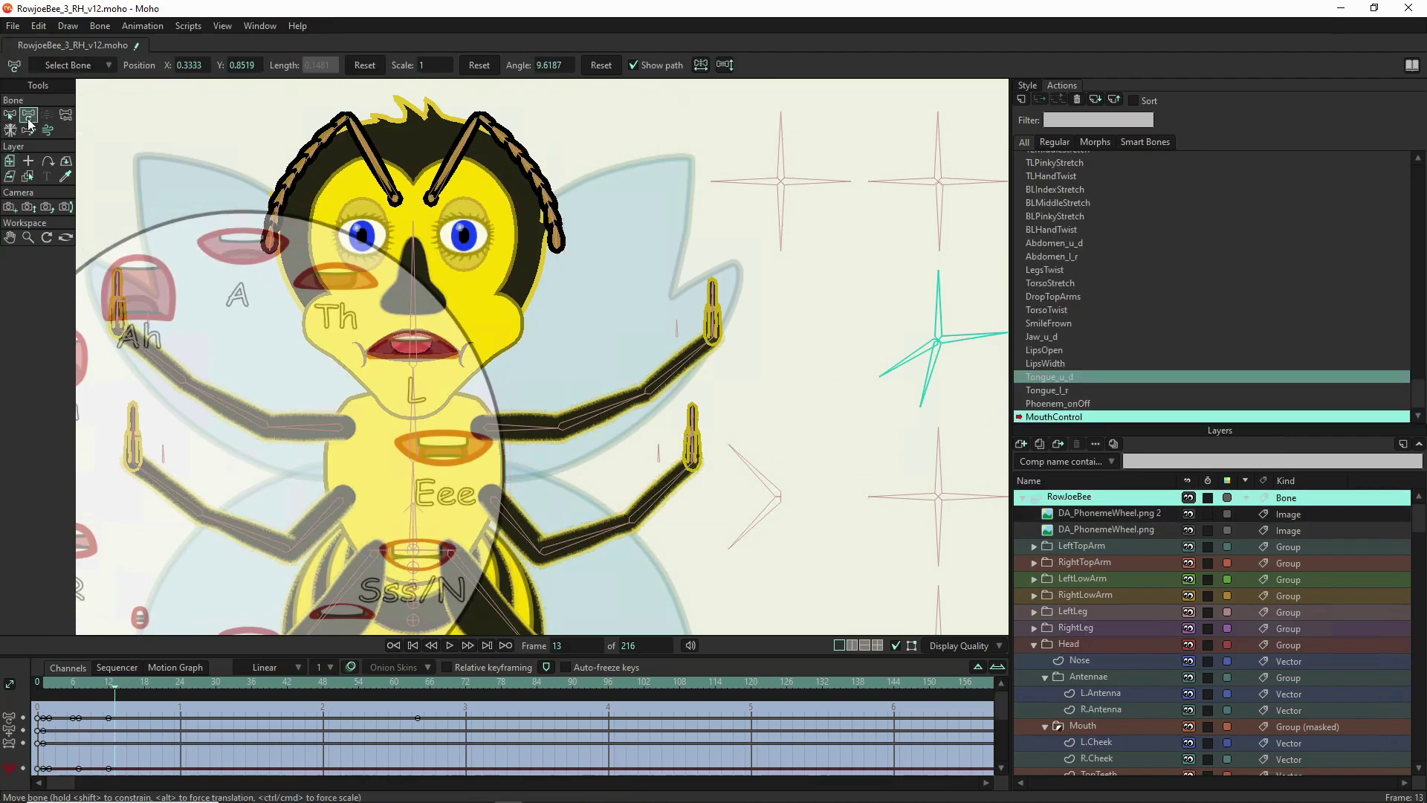
pyautogui.click(931, 396)
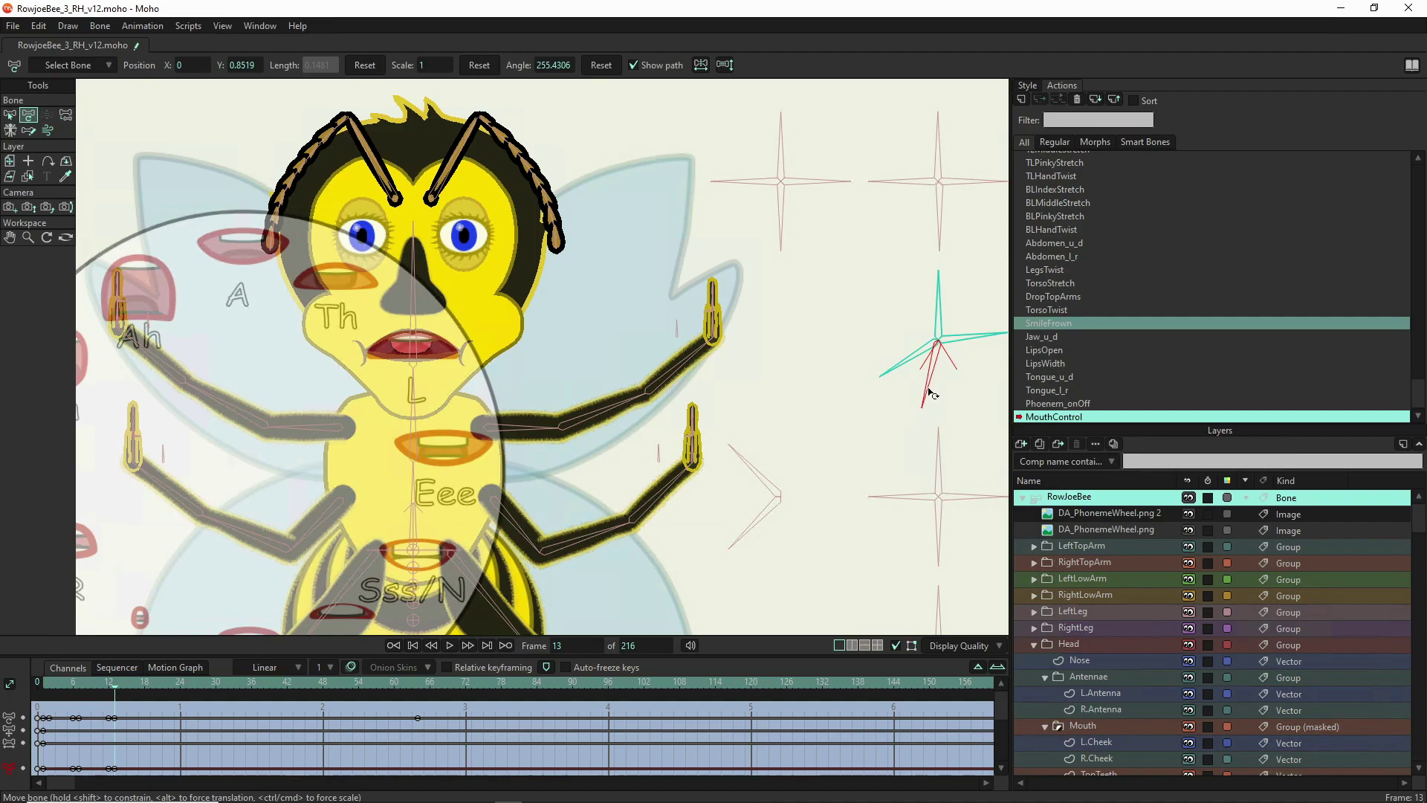
pyautogui.moveTo(930, 392); pyautogui.dragTo(940, 312)
pyautogui.click(877, 367)
pyautogui.moveTo(513, 416); pyautogui.dragTo(386, 392)
pyautogui.click(1004, 315)
pyautogui.moveTo(1004, 314); pyautogui.dragTo(1005, 326)
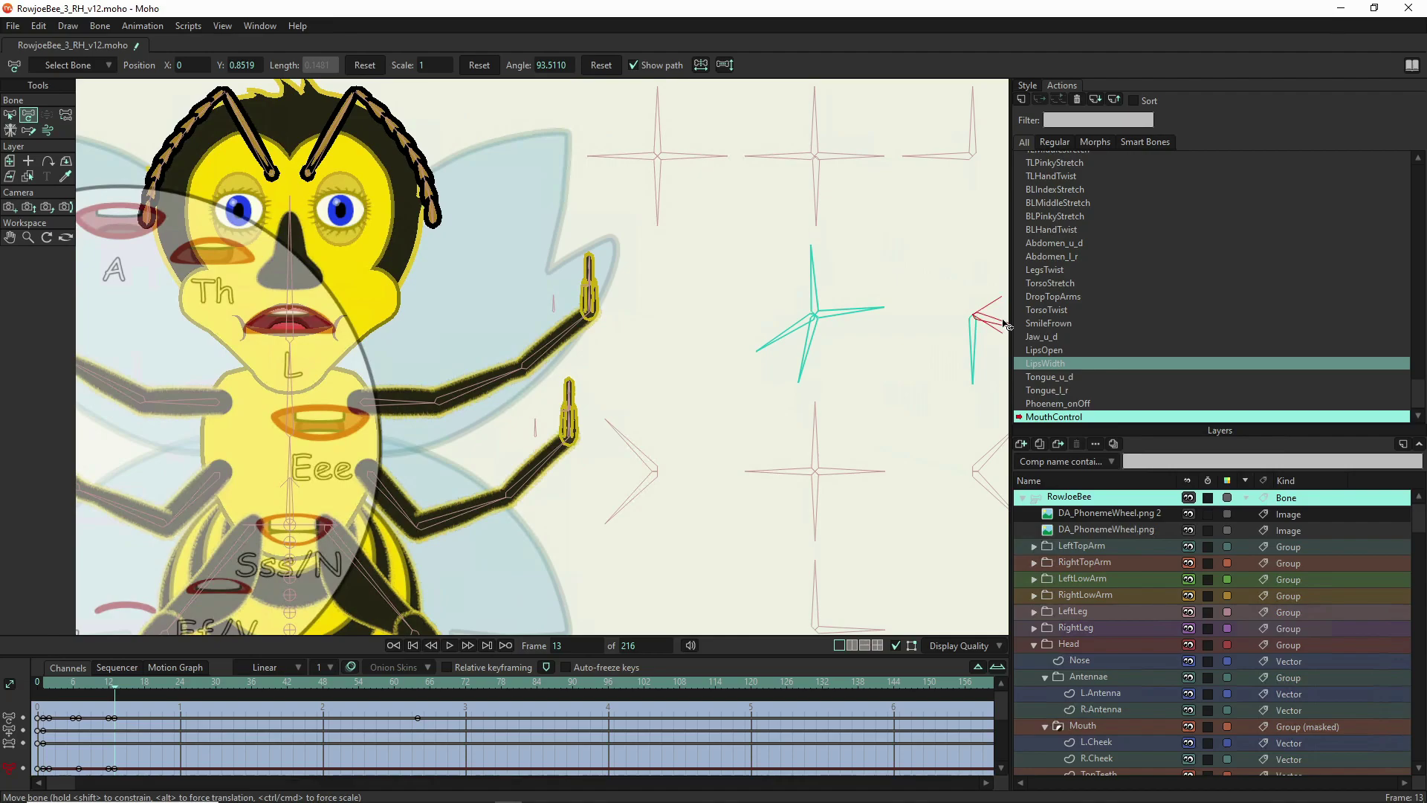
pyautogui.click(802, 459)
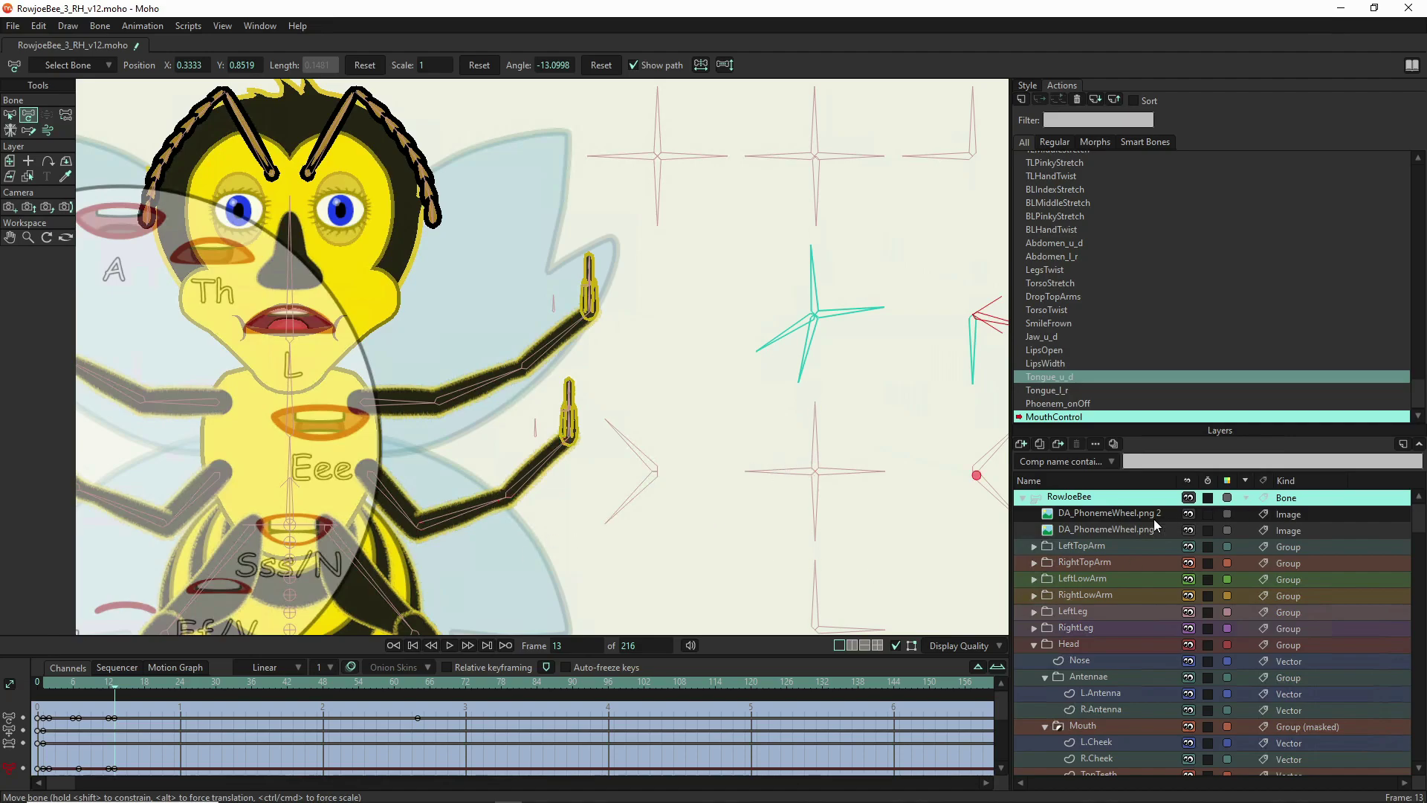
# - Hold the L pose at frame 18 by keying the tongue, LipsOpen, LipsWidth, Jaw_u_d and SmileFrown control bones
pyautogui.click(142, 684)
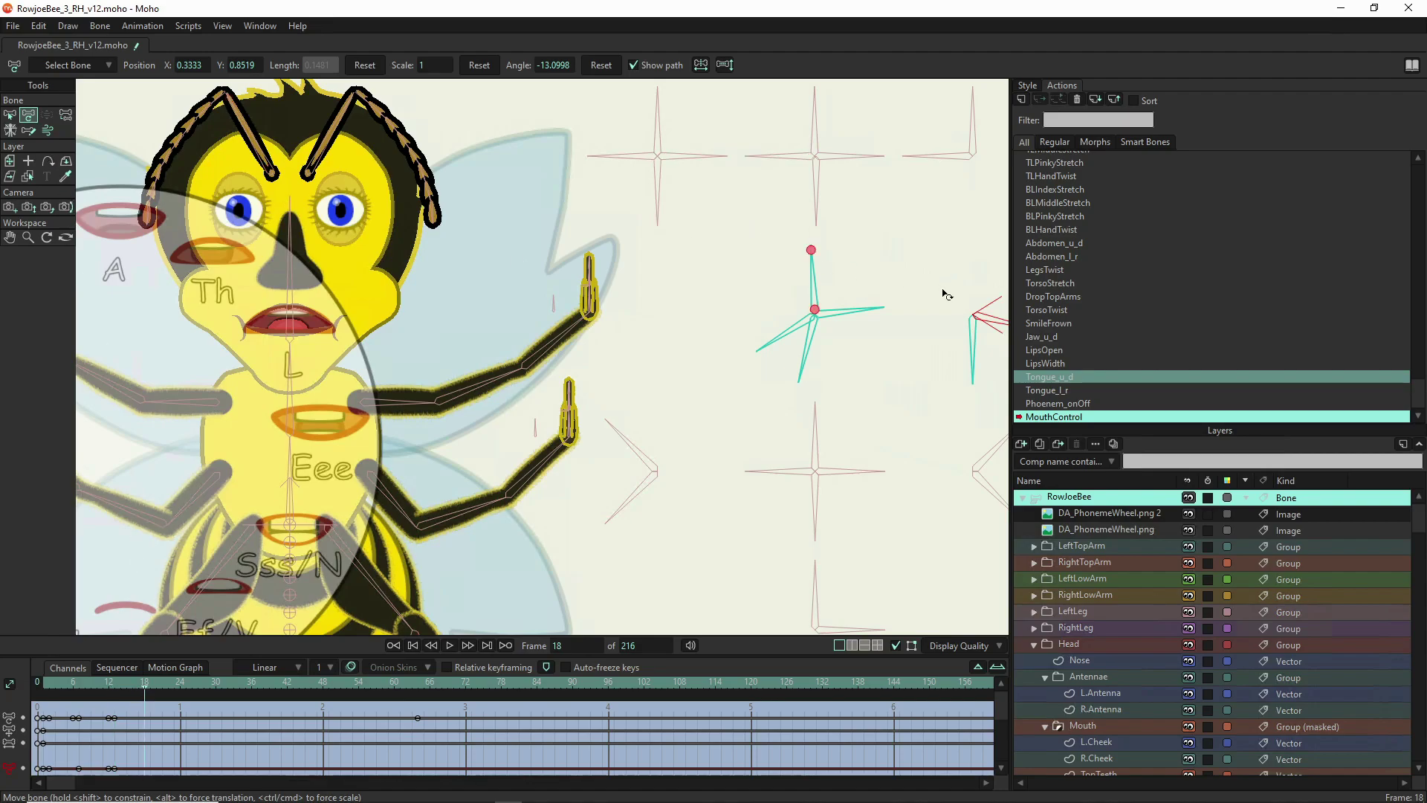
pyautogui.moveTo(1007, 323); pyautogui.dragTo(985, 339)
pyautogui.click(972, 353)
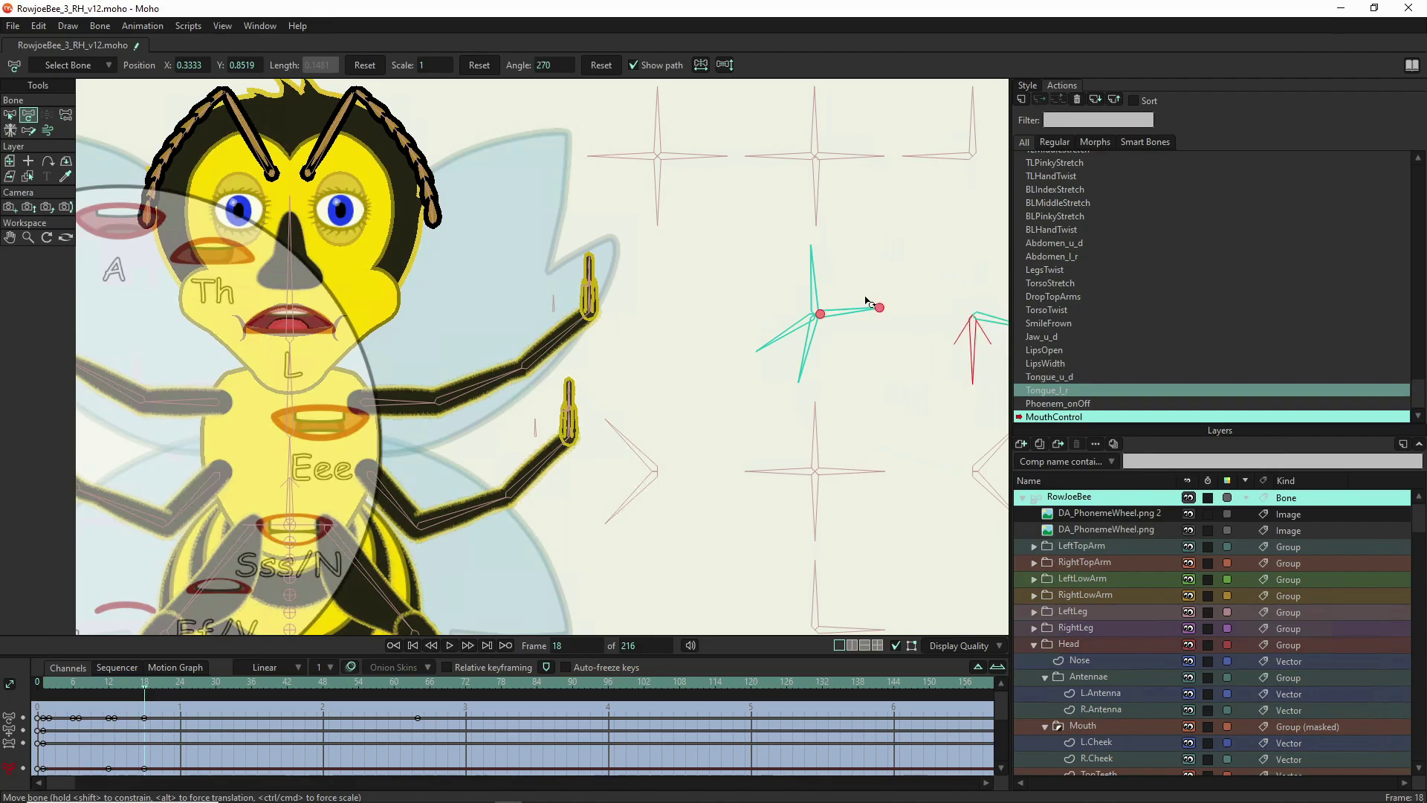
pyautogui.click(835, 309)
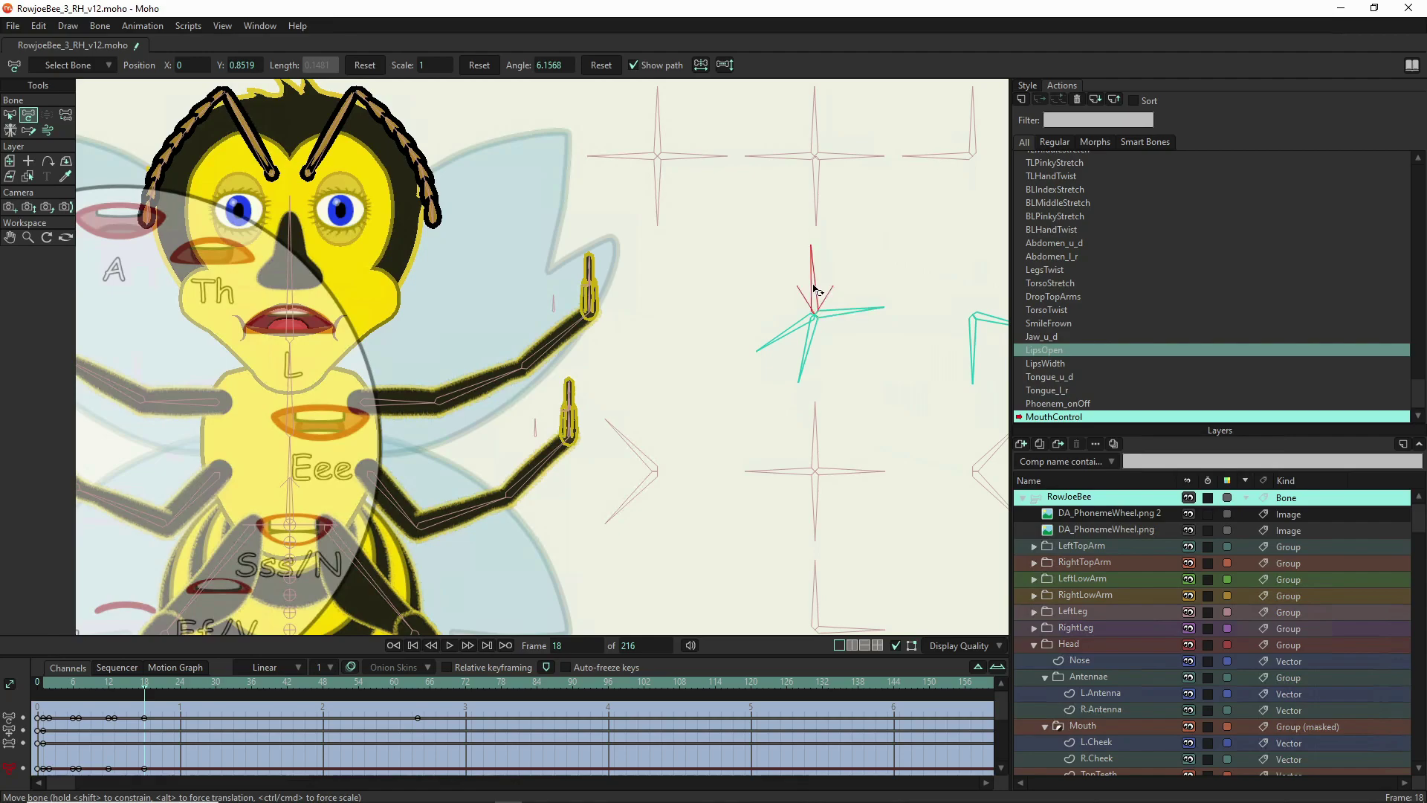
pyautogui.click(794, 321)
pyautogui.click(784, 329)
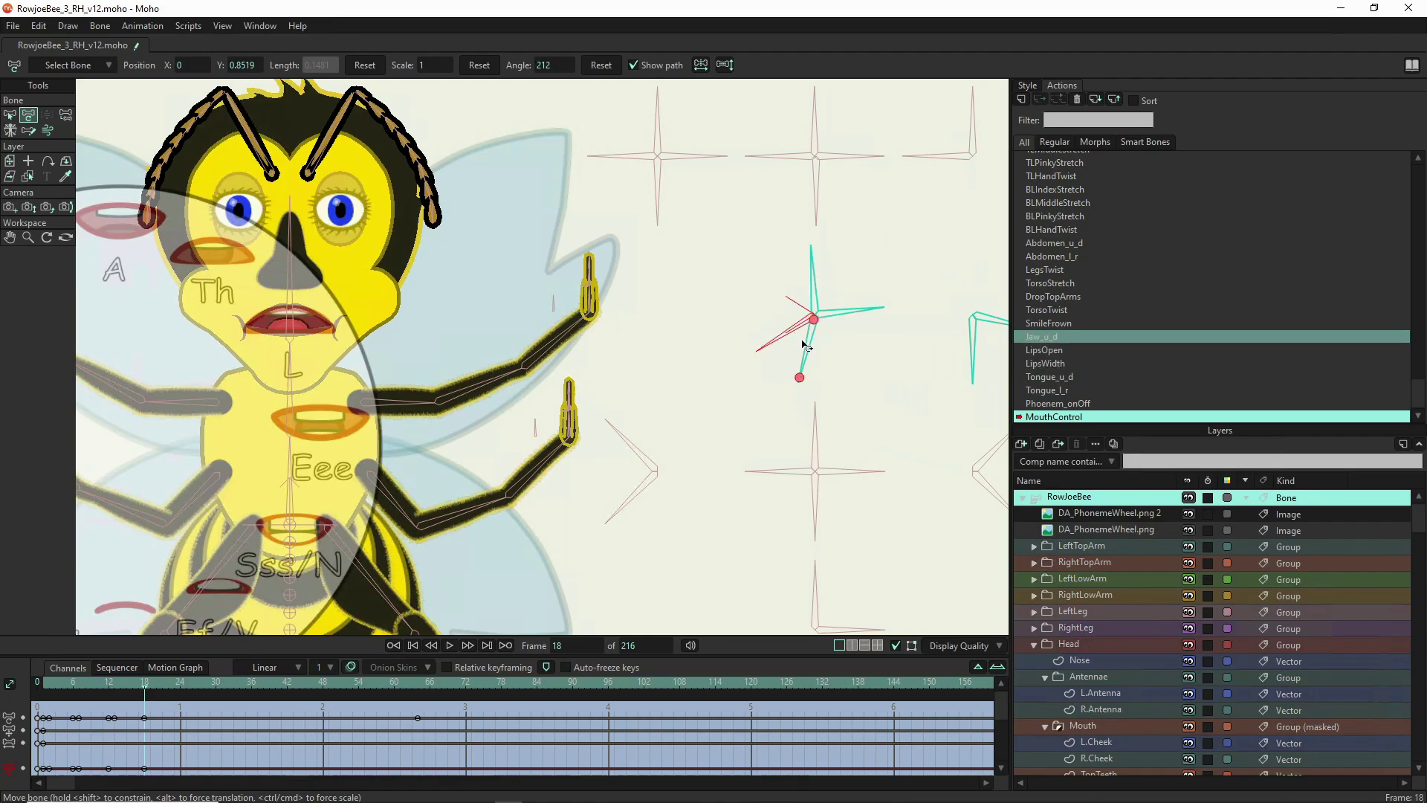
pyautogui.click(805, 345)
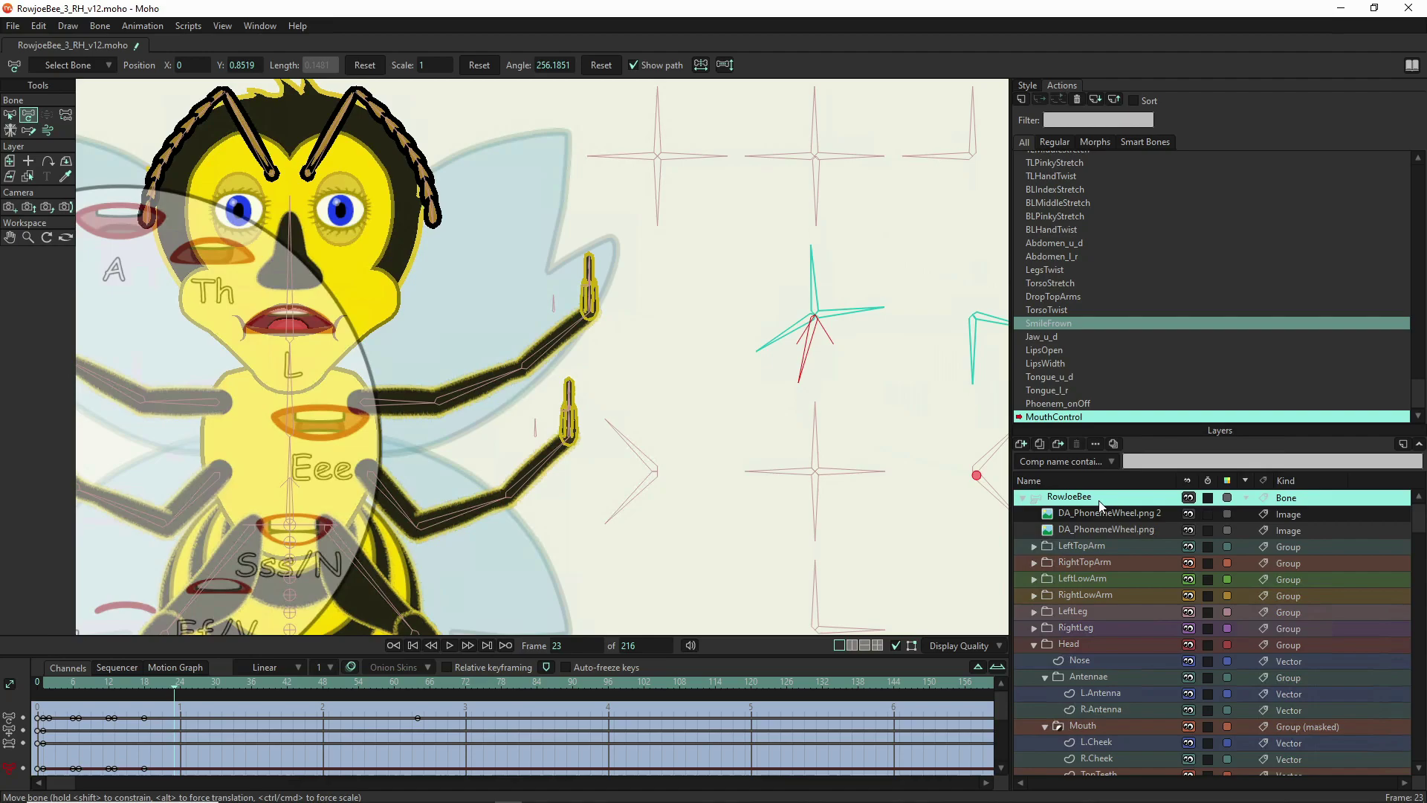
# - Key DA_PhonemeWheel.png 2 at frame 23, placing the Eee mouth over the bee's at about X -0.4591, Y 0.1277
pyautogui.click(1127, 514)
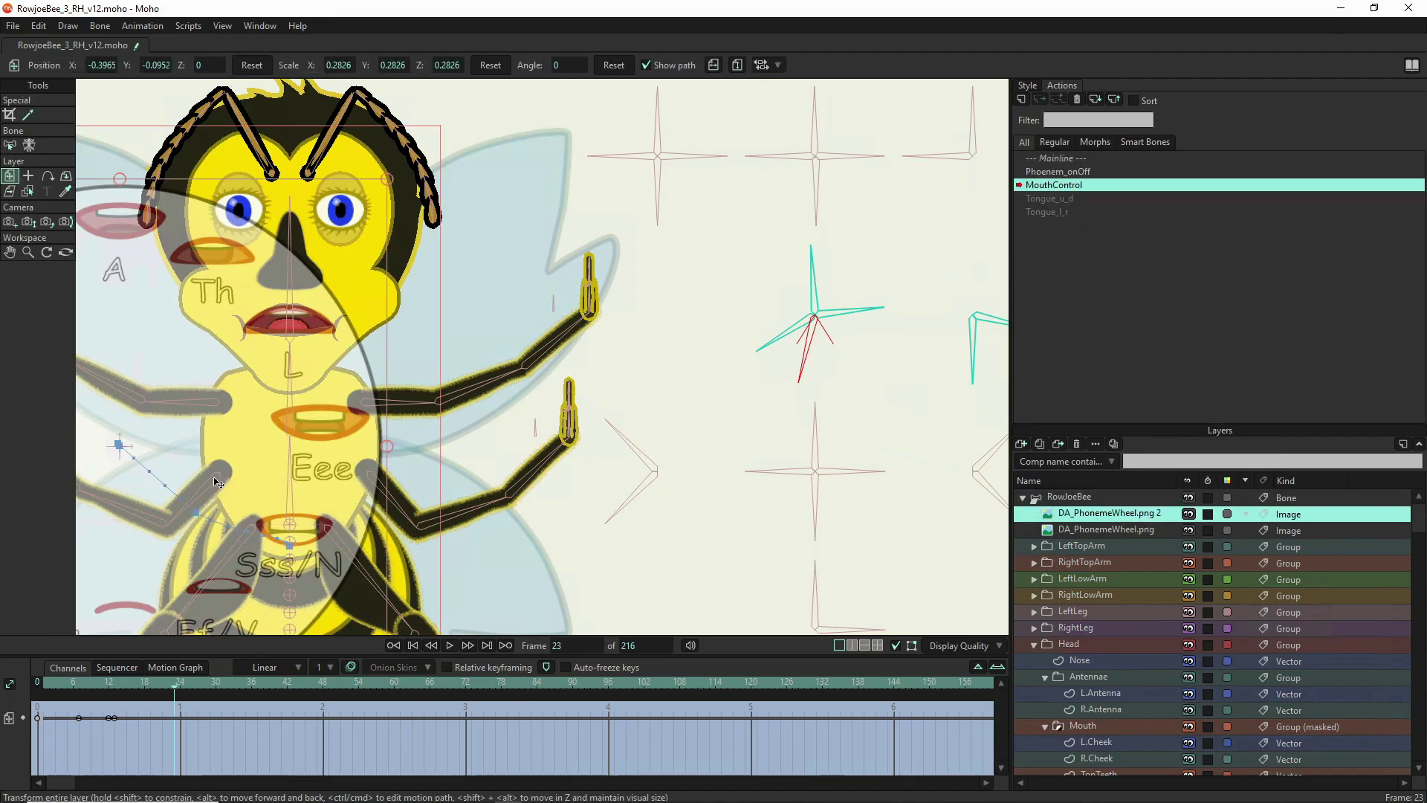
pyautogui.moveTo(233, 469); pyautogui.dragTo(192, 374)
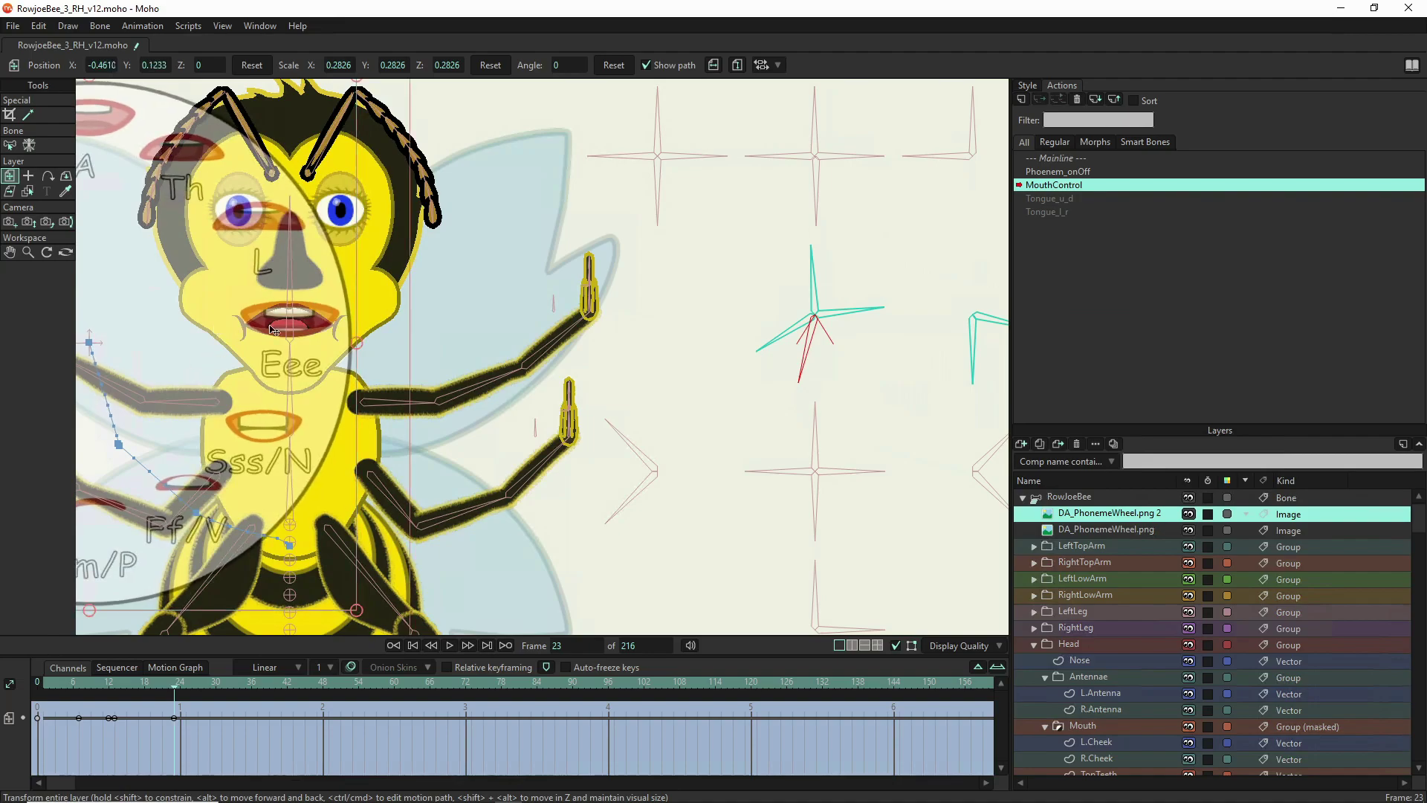
pyautogui.scroll(8, 274, 327)
pyautogui.moveTo(302, 307); pyautogui.dragTo(310, 324)
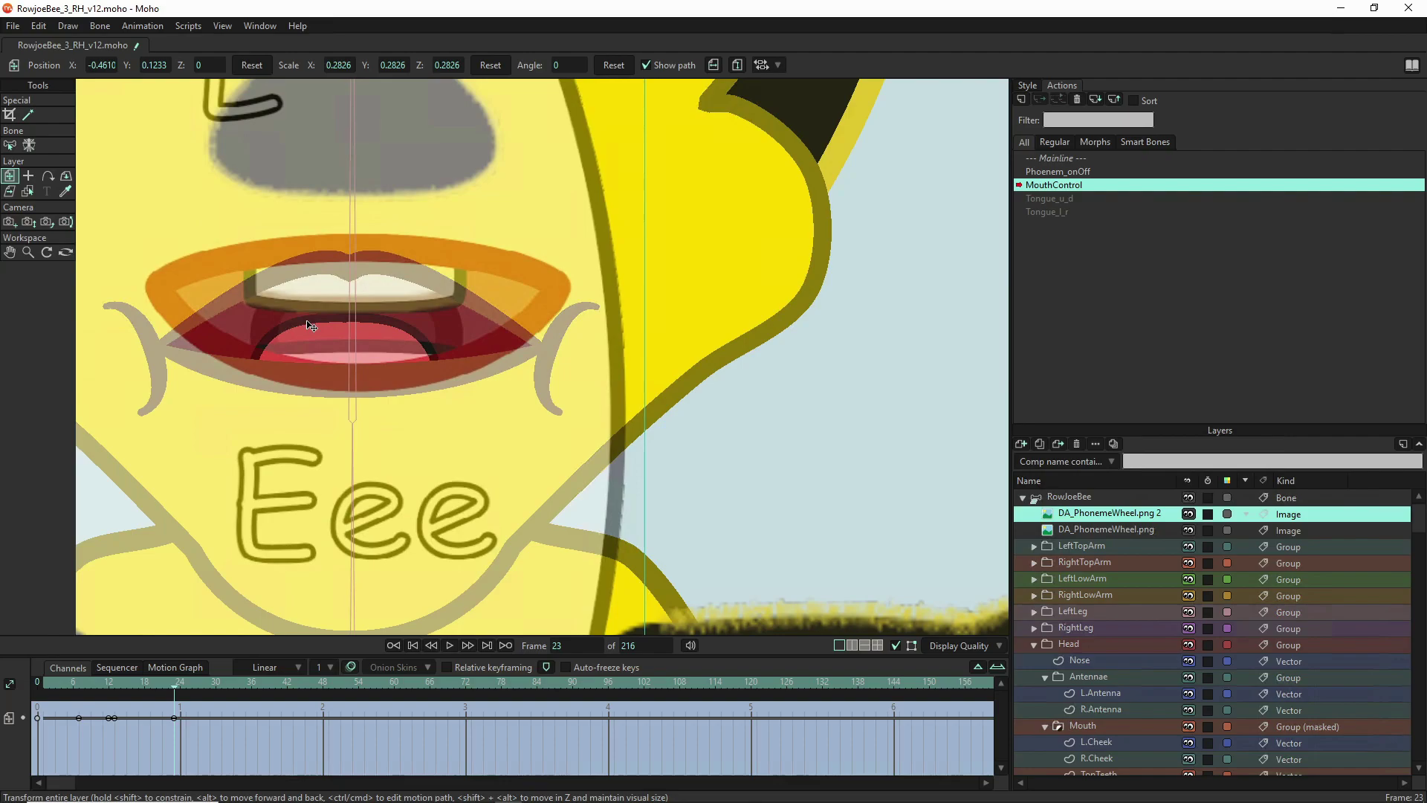
pyautogui.scroll(-3, 326, 342)
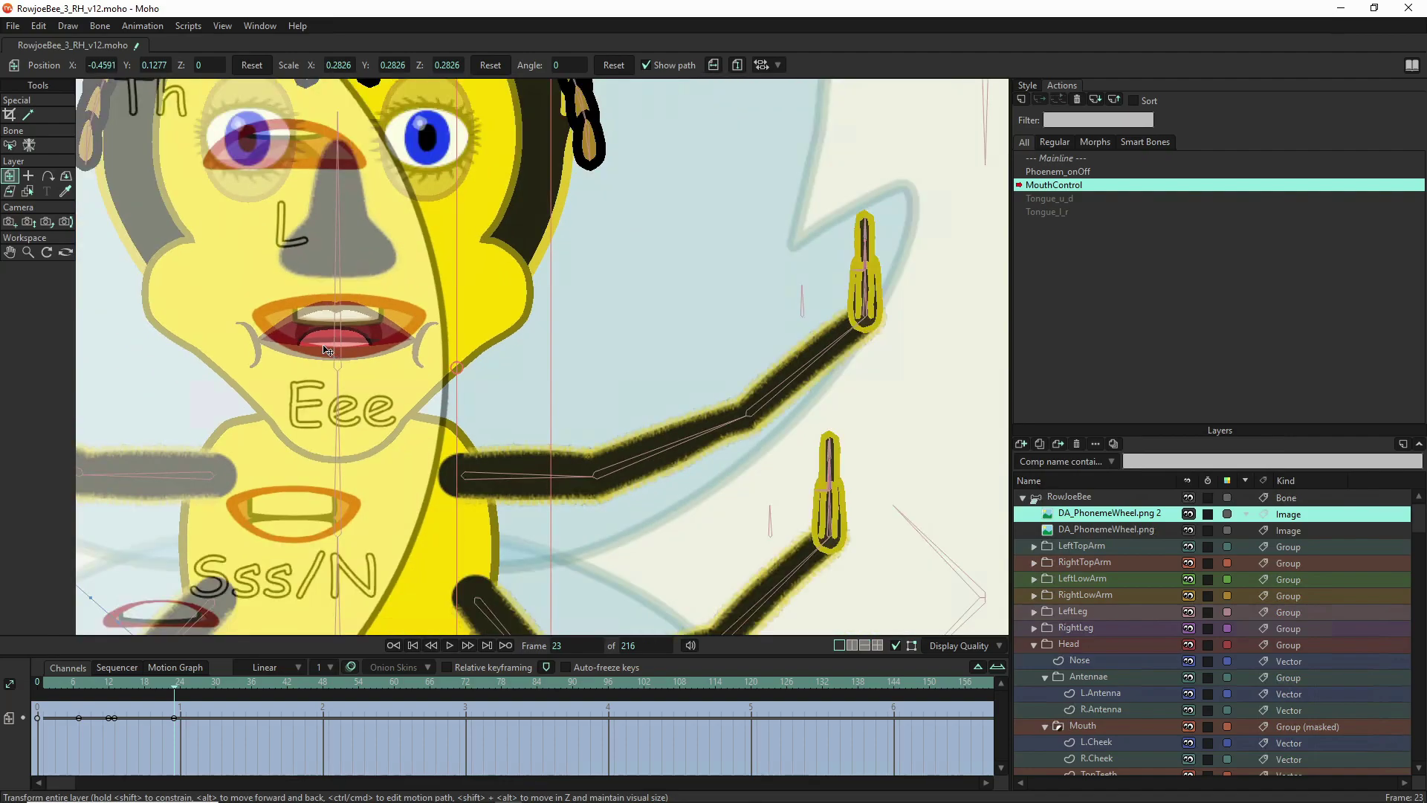
pyautogui.scroll(-3, 360, 357)
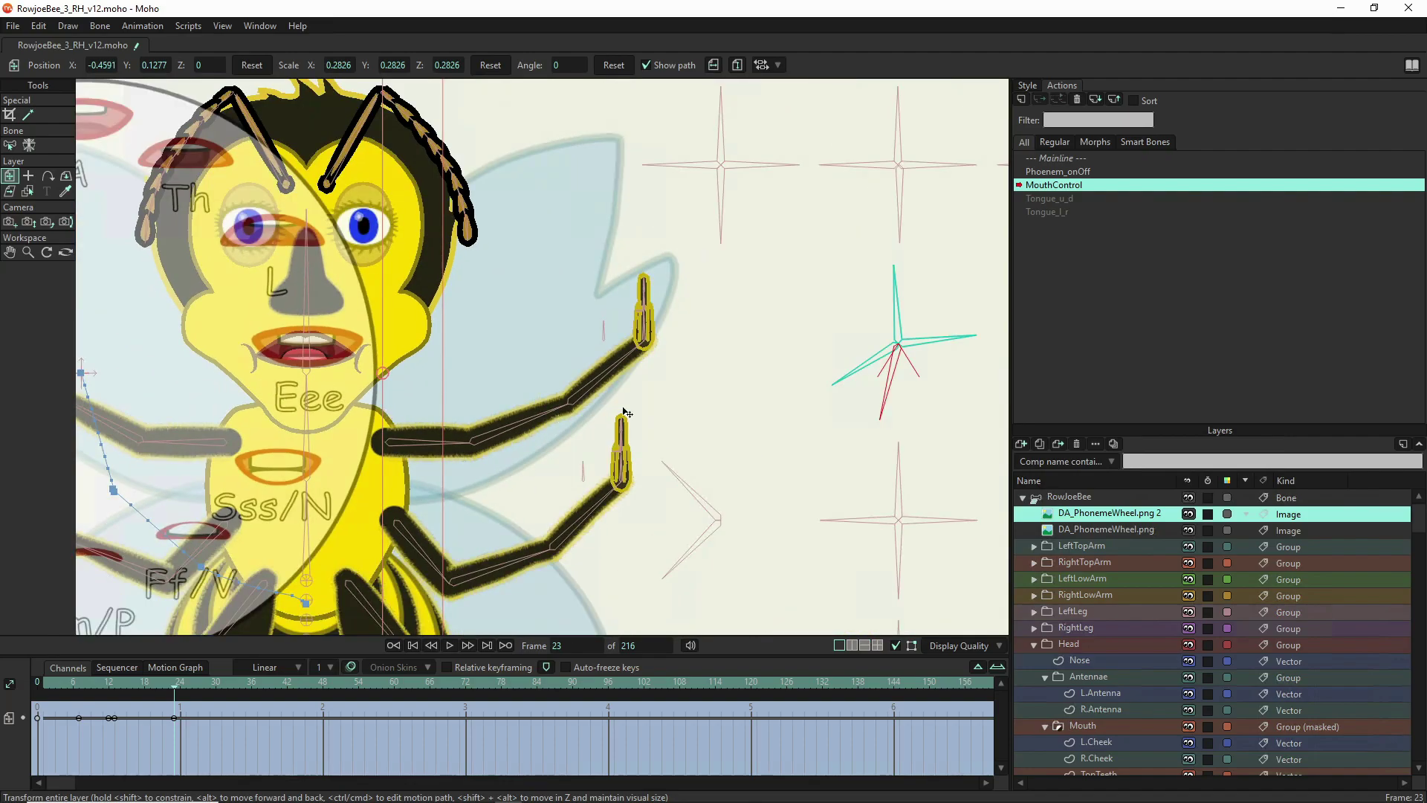
pyautogui.scroll(-2, 839, 394)
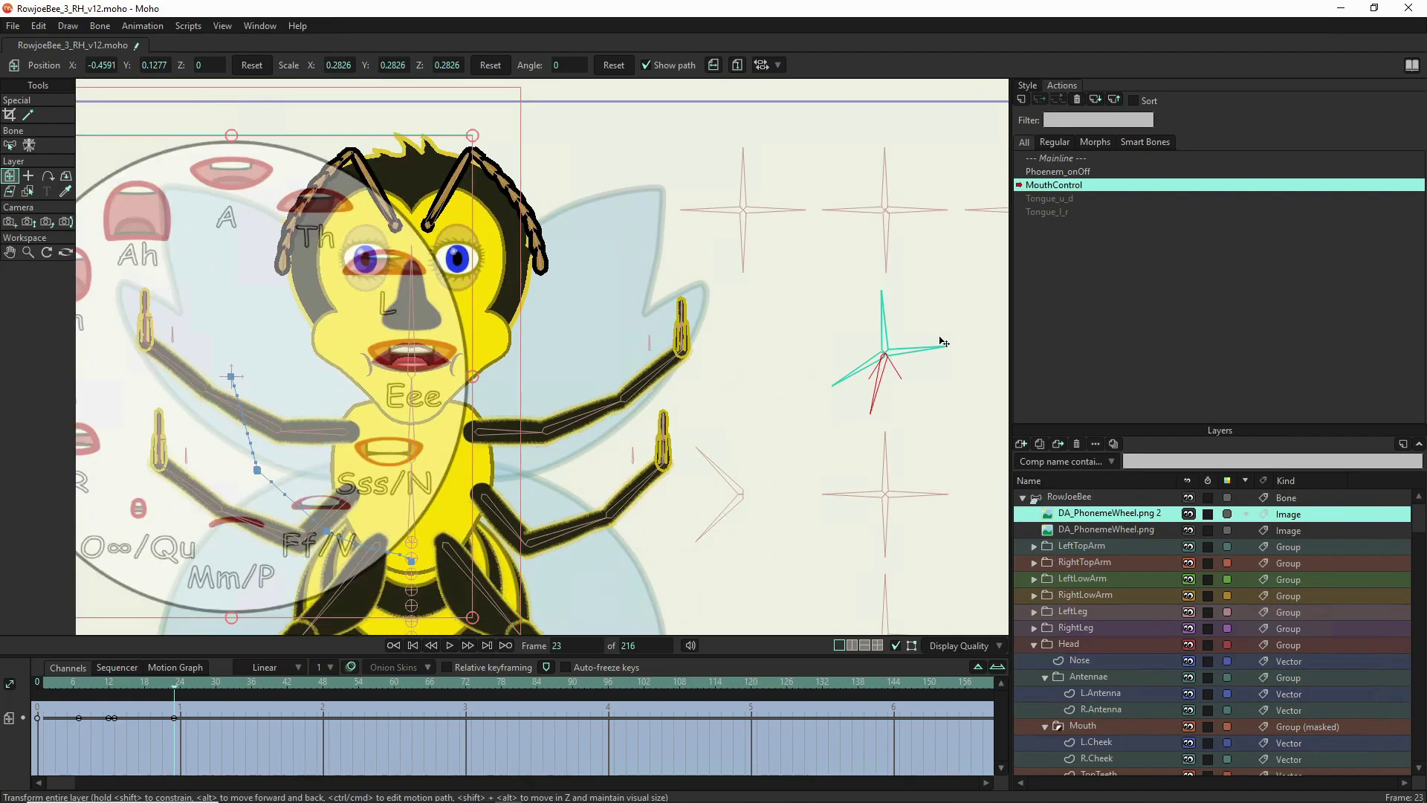
pyautogui.moveTo(834, 370); pyautogui.dragTo(838, 382)
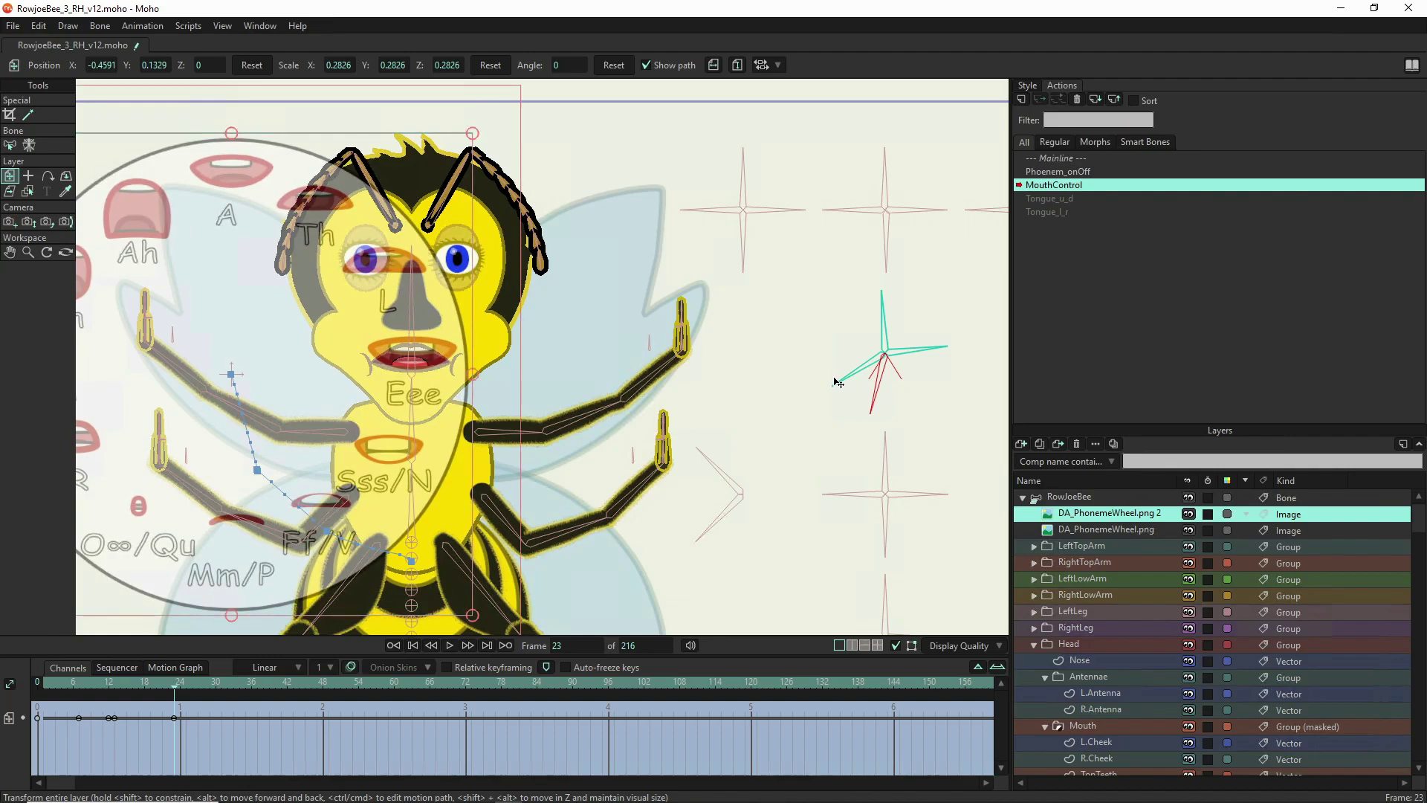
pyautogui.hotkey('ctrl', 'z')
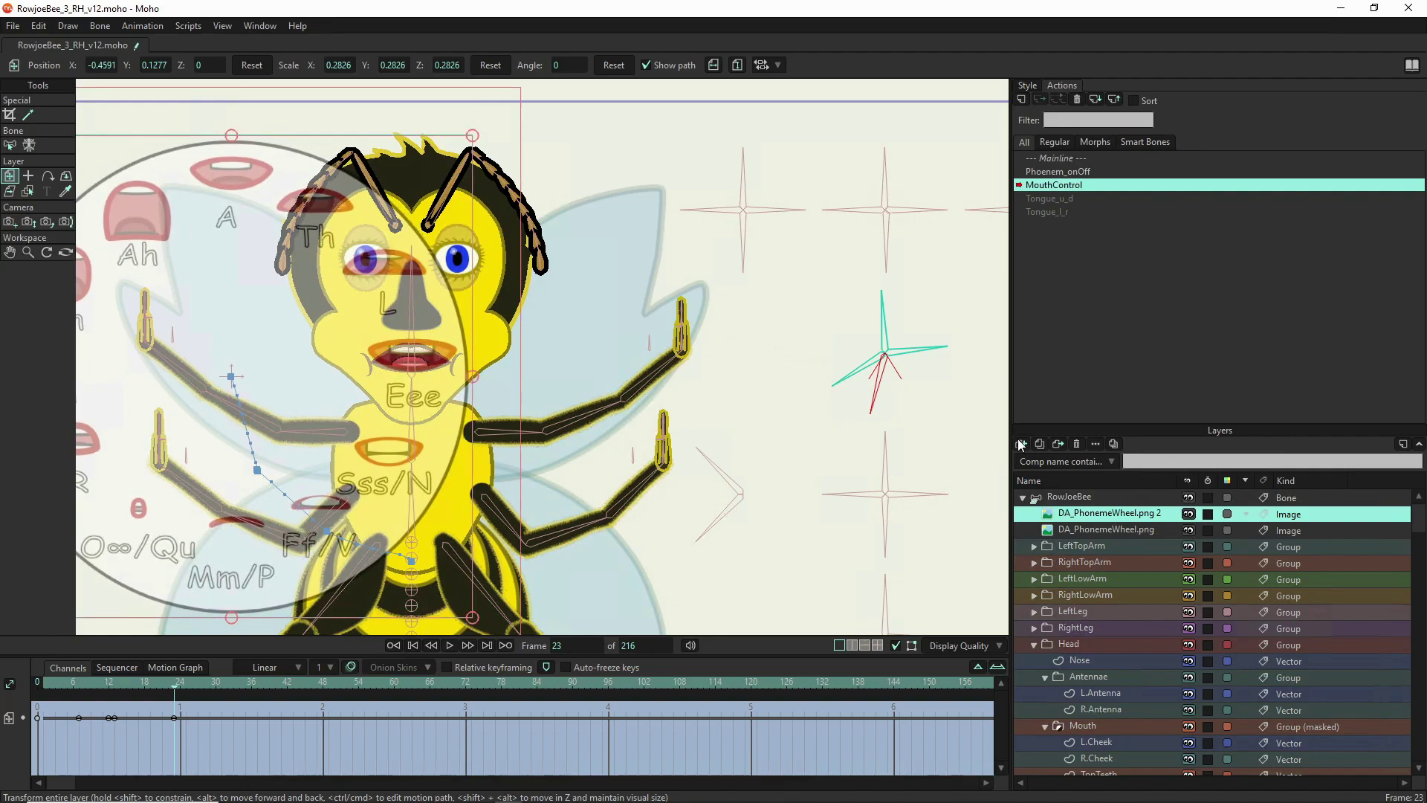
# - Start the Eee pose on RowJoeBee at frame 23 by rotating SmileFrown to about 266.97 and LipsWidth to about 86.91
pyautogui.click(1068, 503)
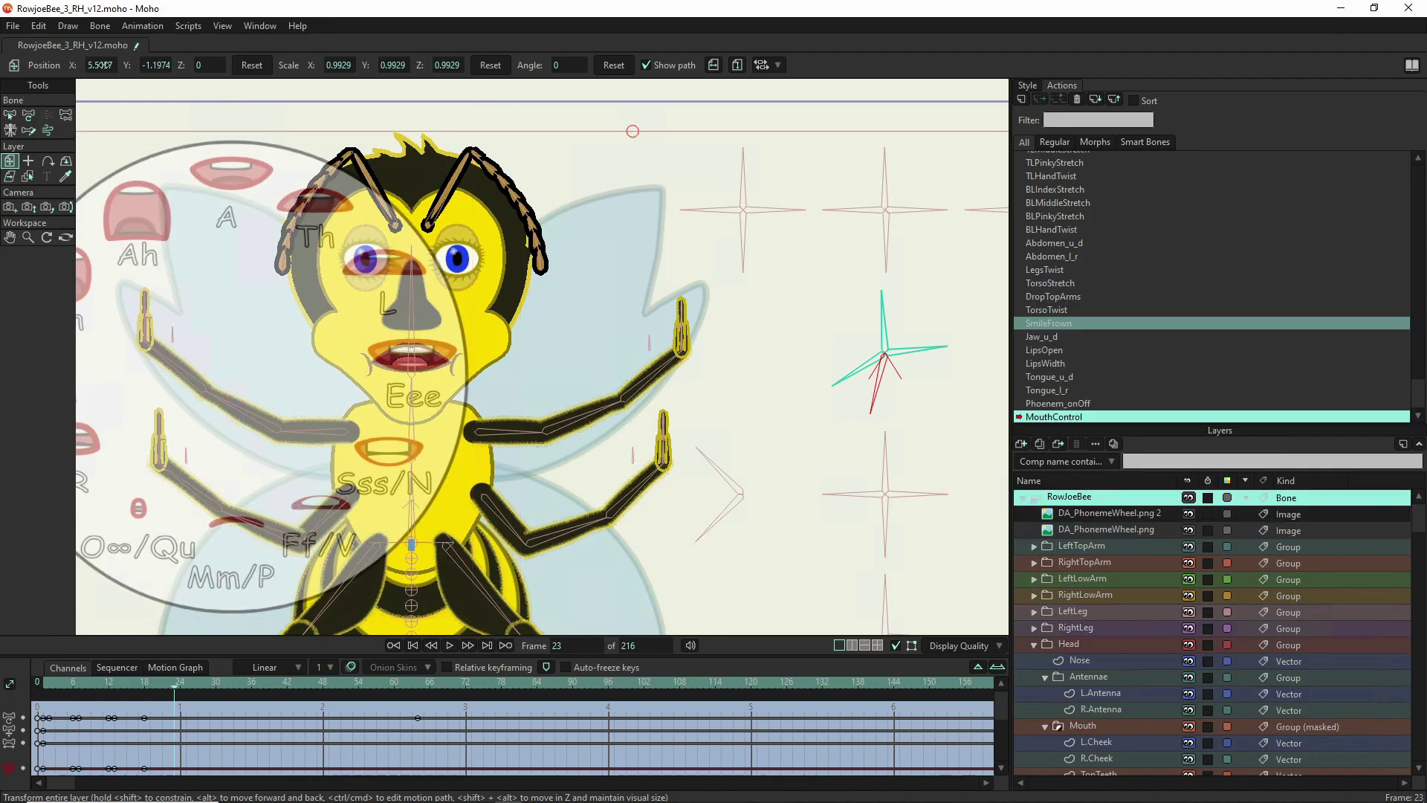
pyautogui.click(28, 115)
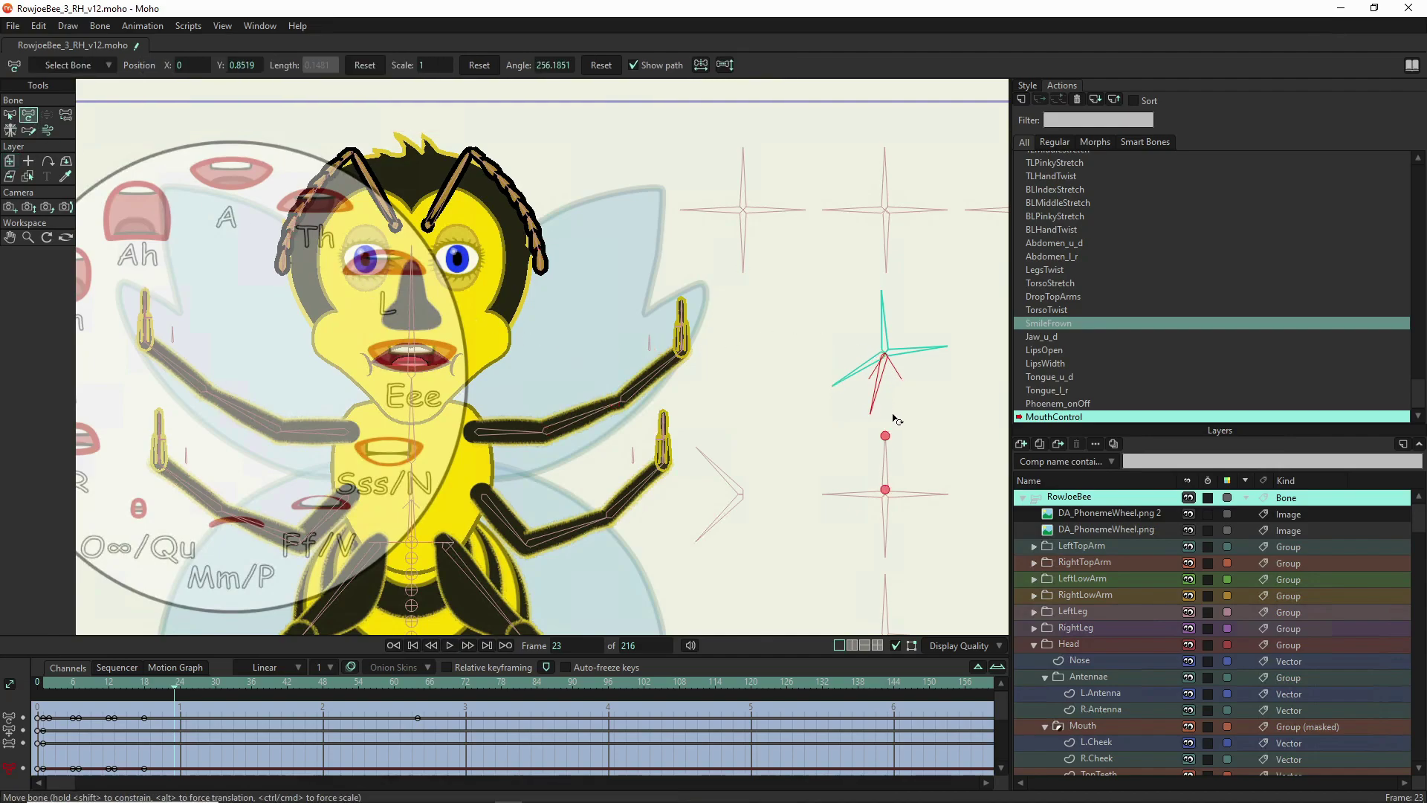
pyautogui.moveTo(881, 390); pyautogui.dragTo(891, 399)
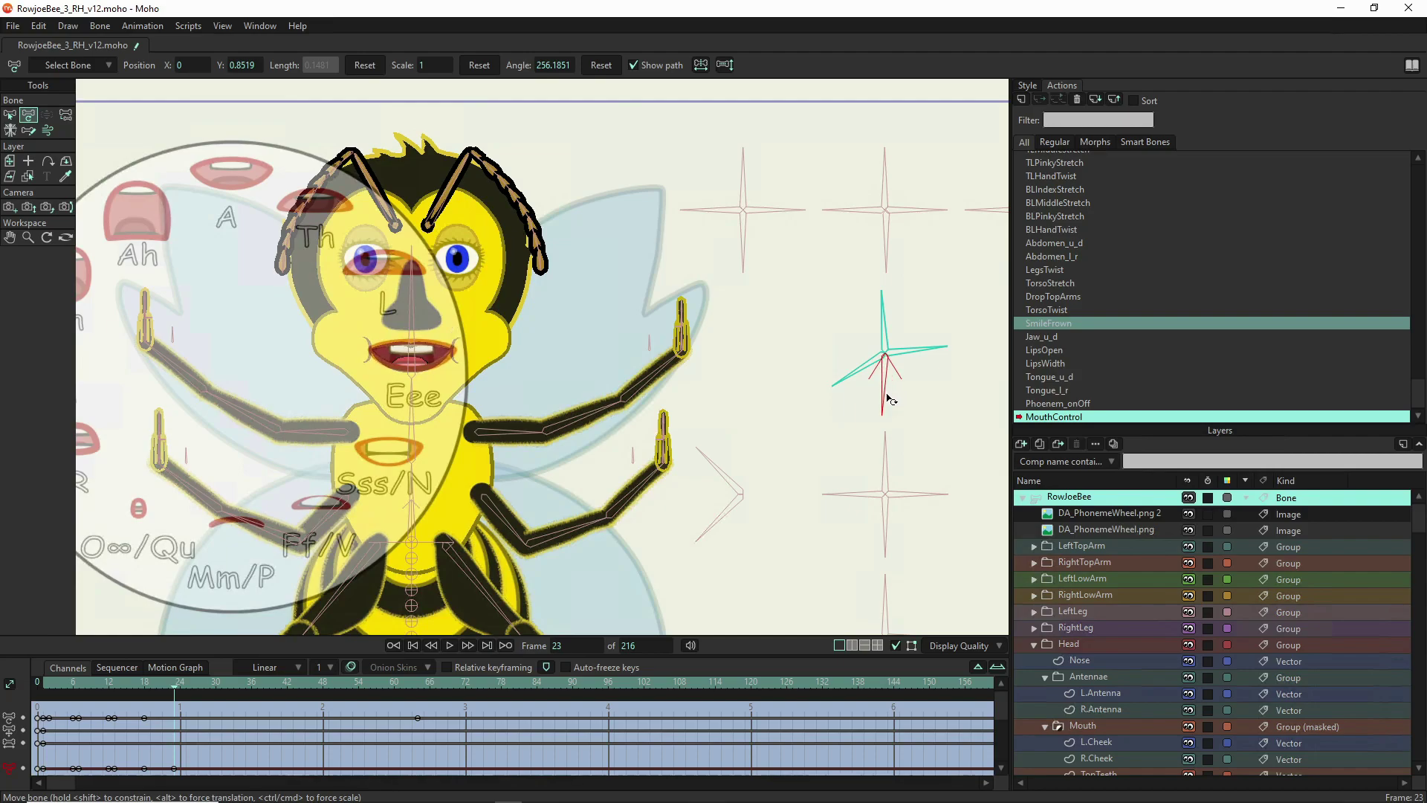
pyautogui.moveTo(889, 400); pyautogui.dragTo(887, 309)
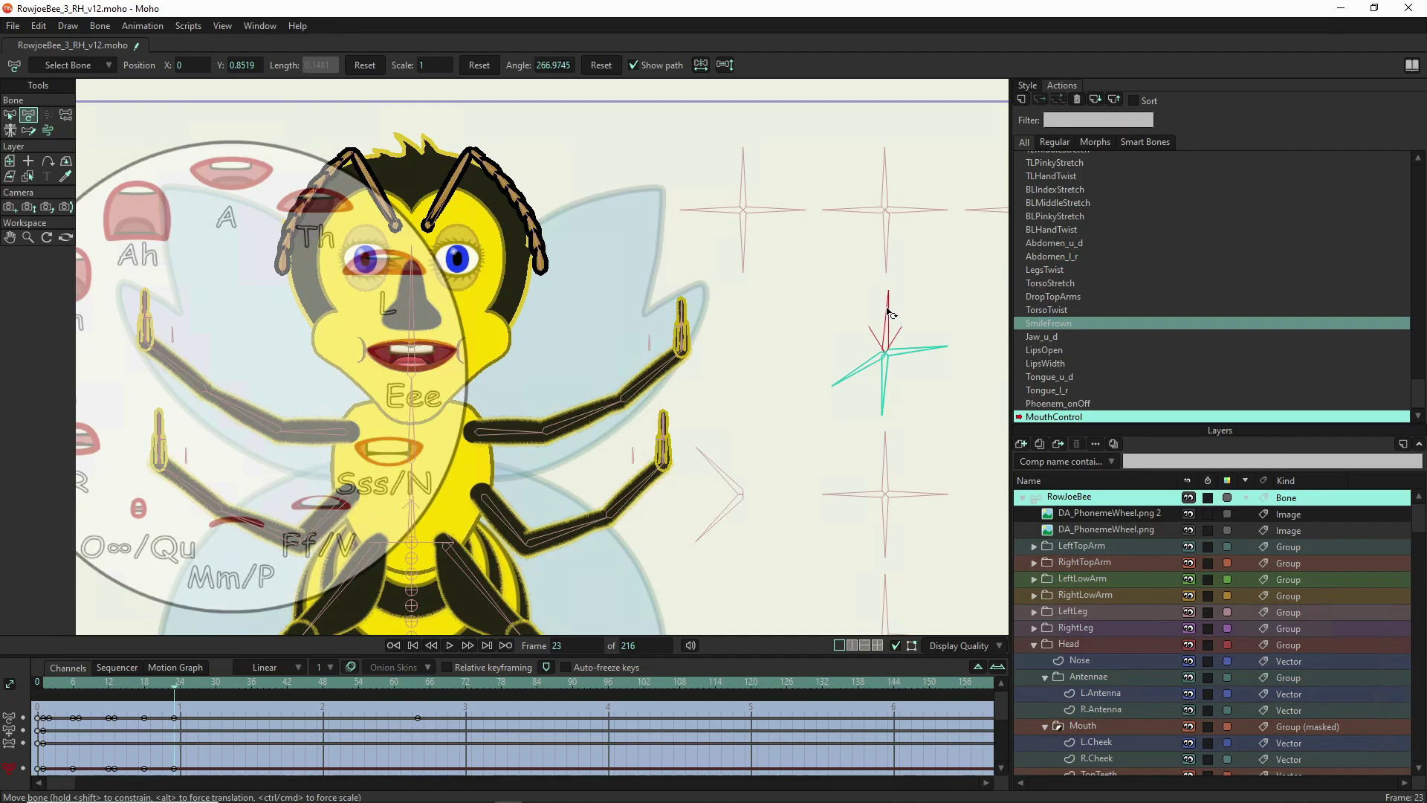
# - Rotate LipsOpen to about 14.45 and Tongue_u_d to about -5.01 at frame 23, comparing the mouth with the phoneme wheel hidden and shown
pyautogui.click(910, 350)
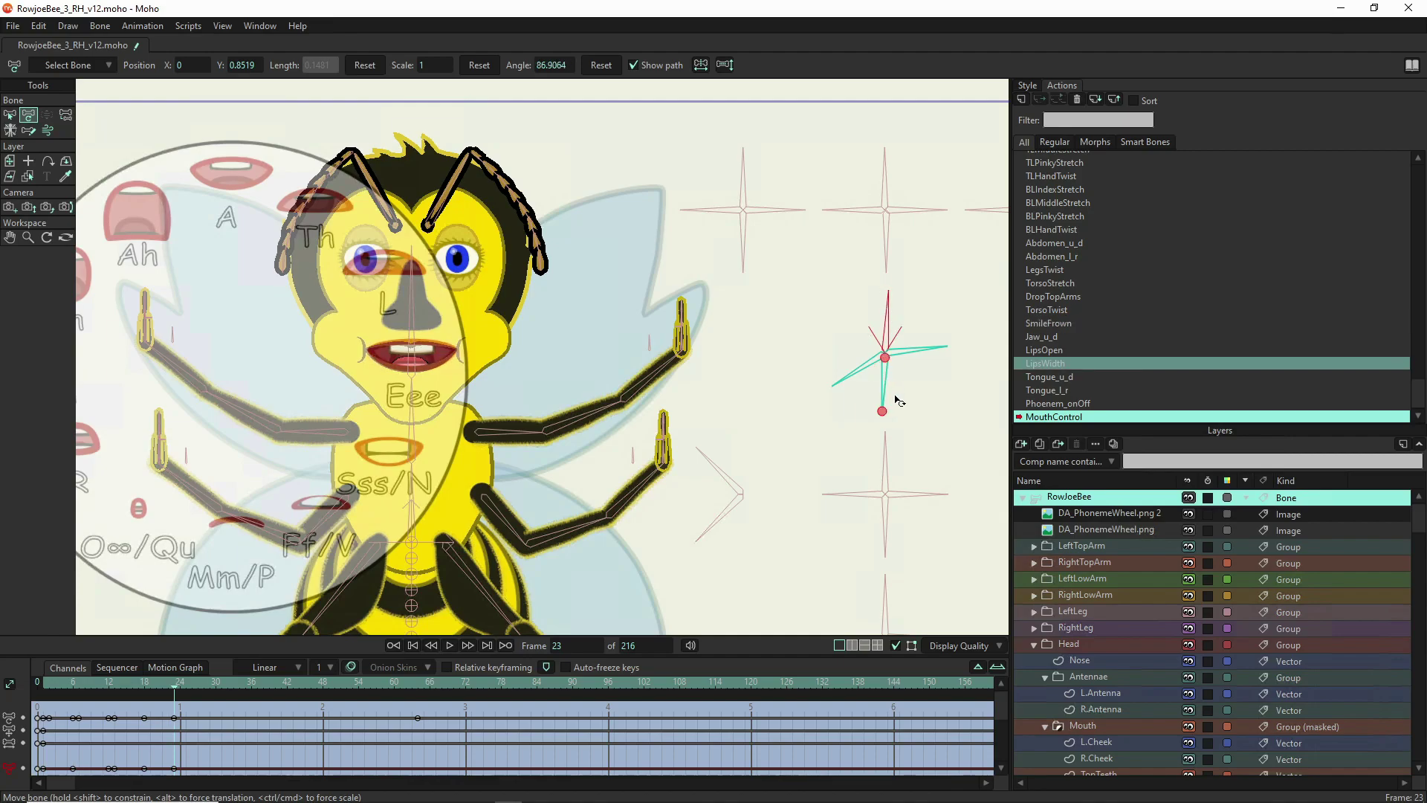
pyautogui.moveTo(911, 349); pyautogui.dragTo(913, 343)
pyautogui.click(917, 346)
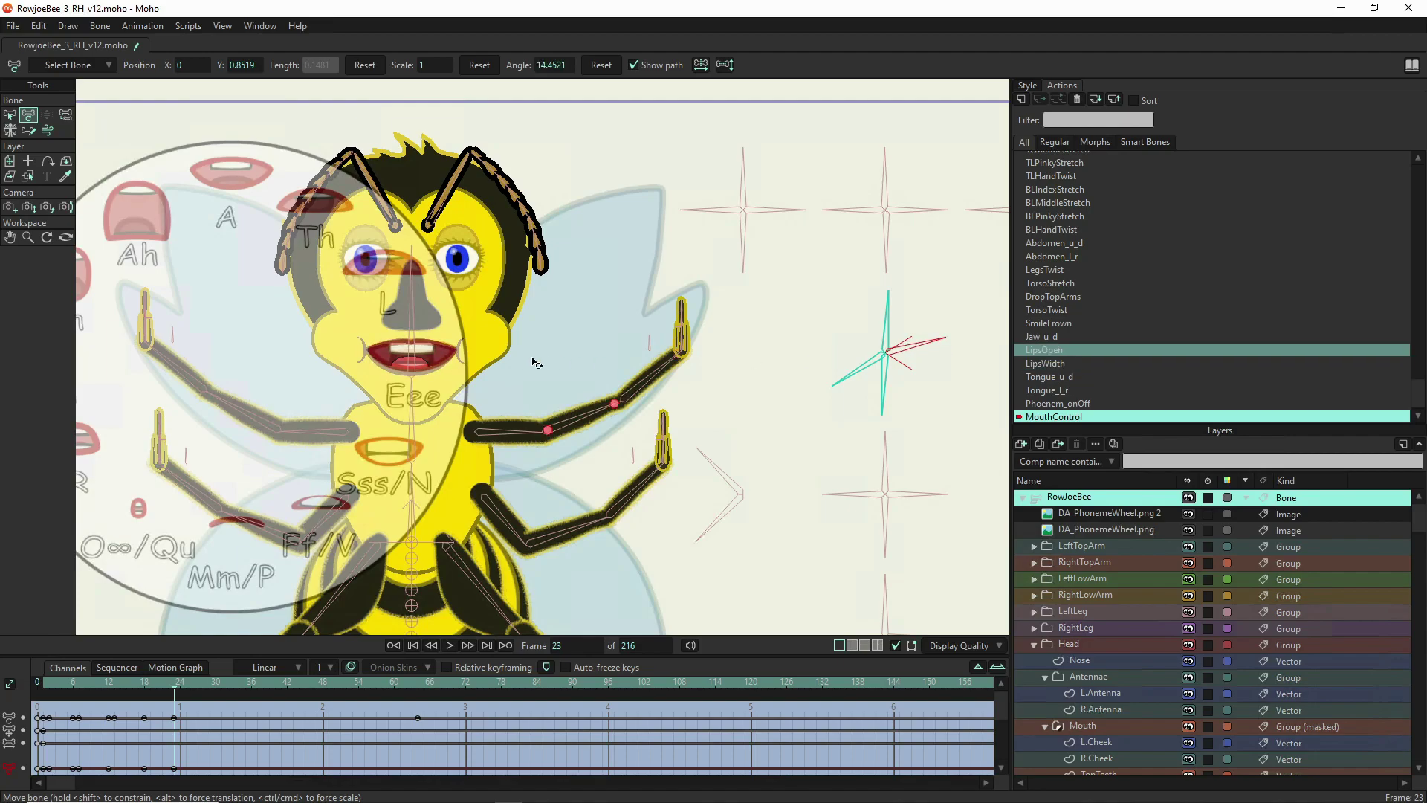
pyautogui.scroll(-1, 892, 372)
pyautogui.moveTo(861, 398); pyautogui.dragTo(947, 362)
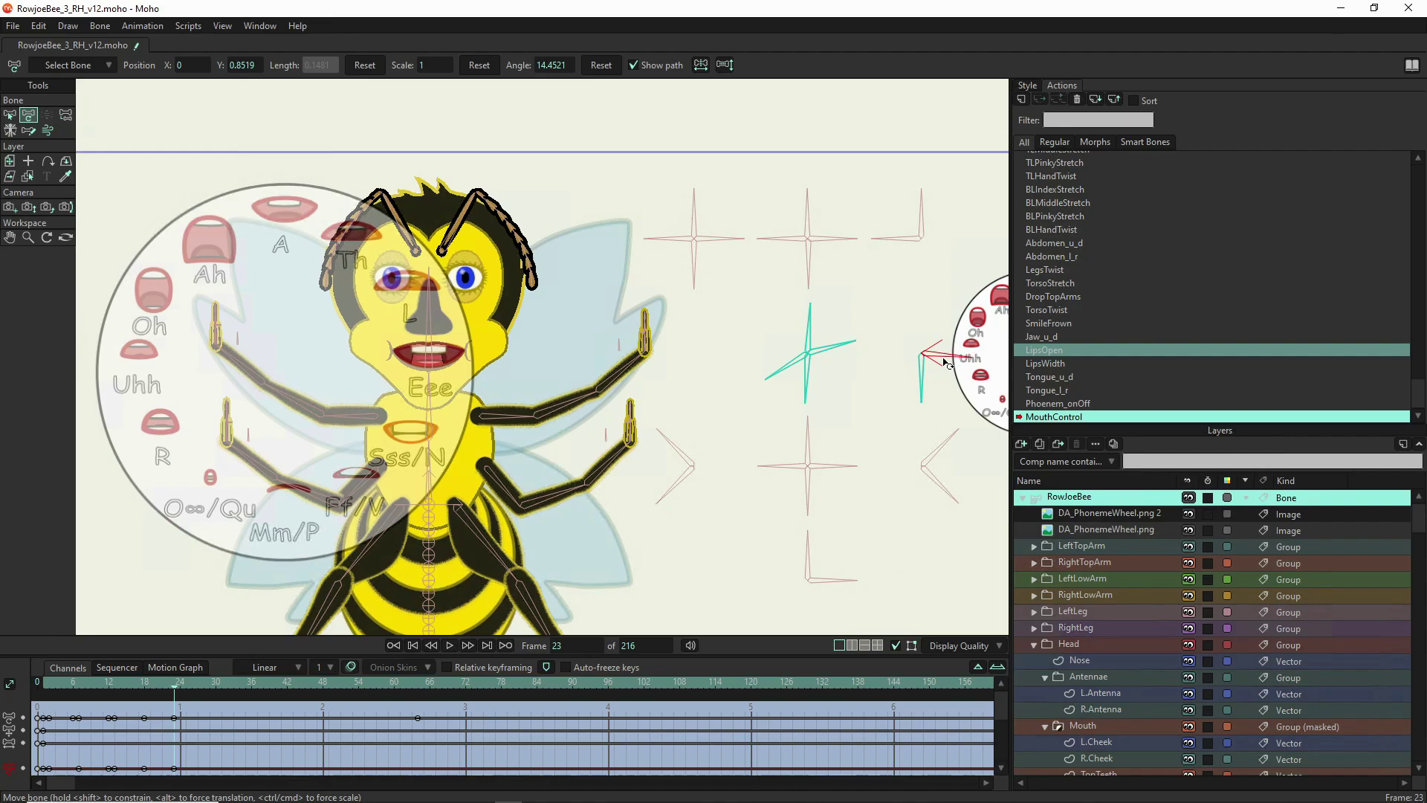
pyautogui.click(668, 439)
pyautogui.click(939, 484)
pyautogui.click(1190, 515)
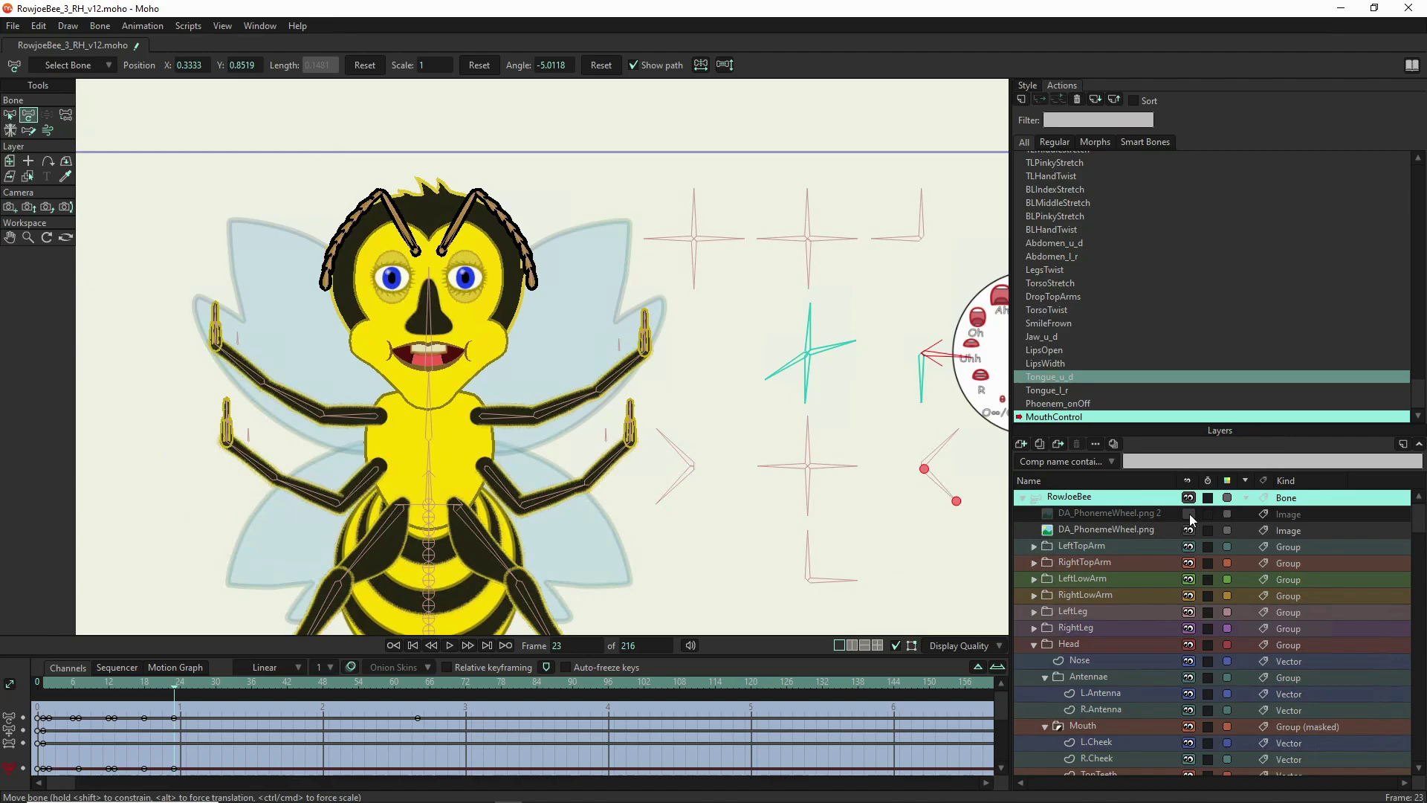
pyautogui.click(1189, 514)
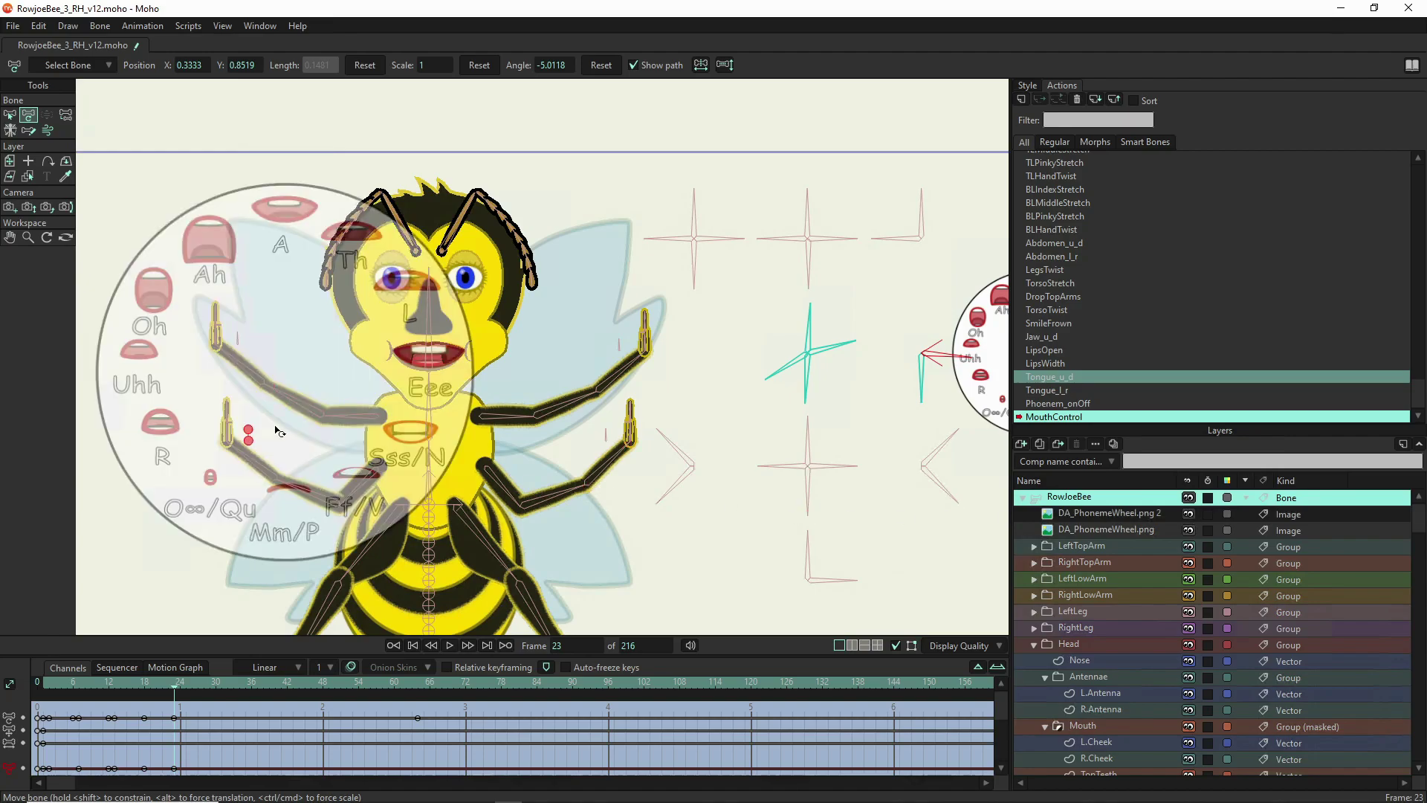
# - Hold the Eee pose at frame 28 by keying the tongue, lips, Jaw_u_d and SmileFrown control bones
pyautogui.click(410, 545)
pyautogui.click(951, 355)
pyautogui.click(923, 379)
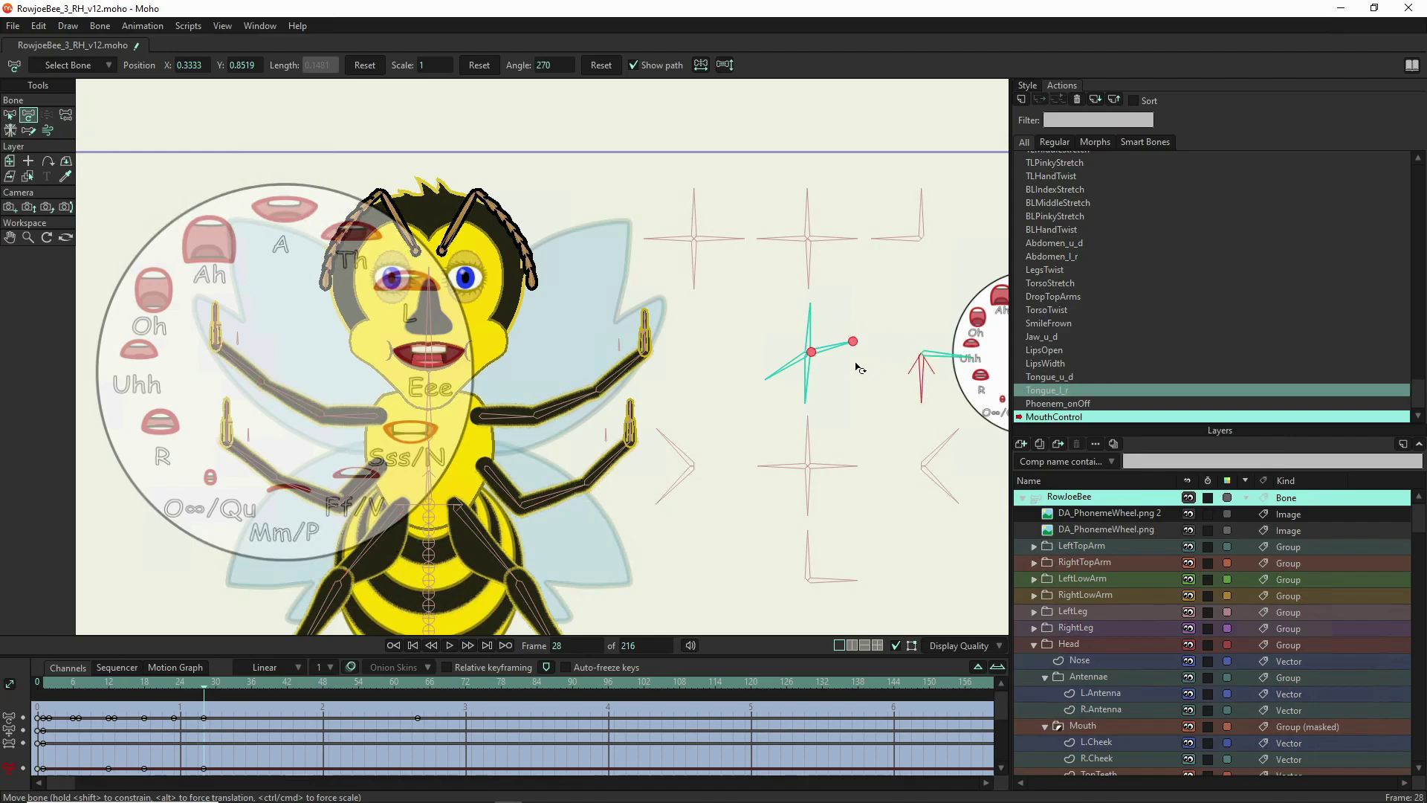
pyautogui.click(834, 349)
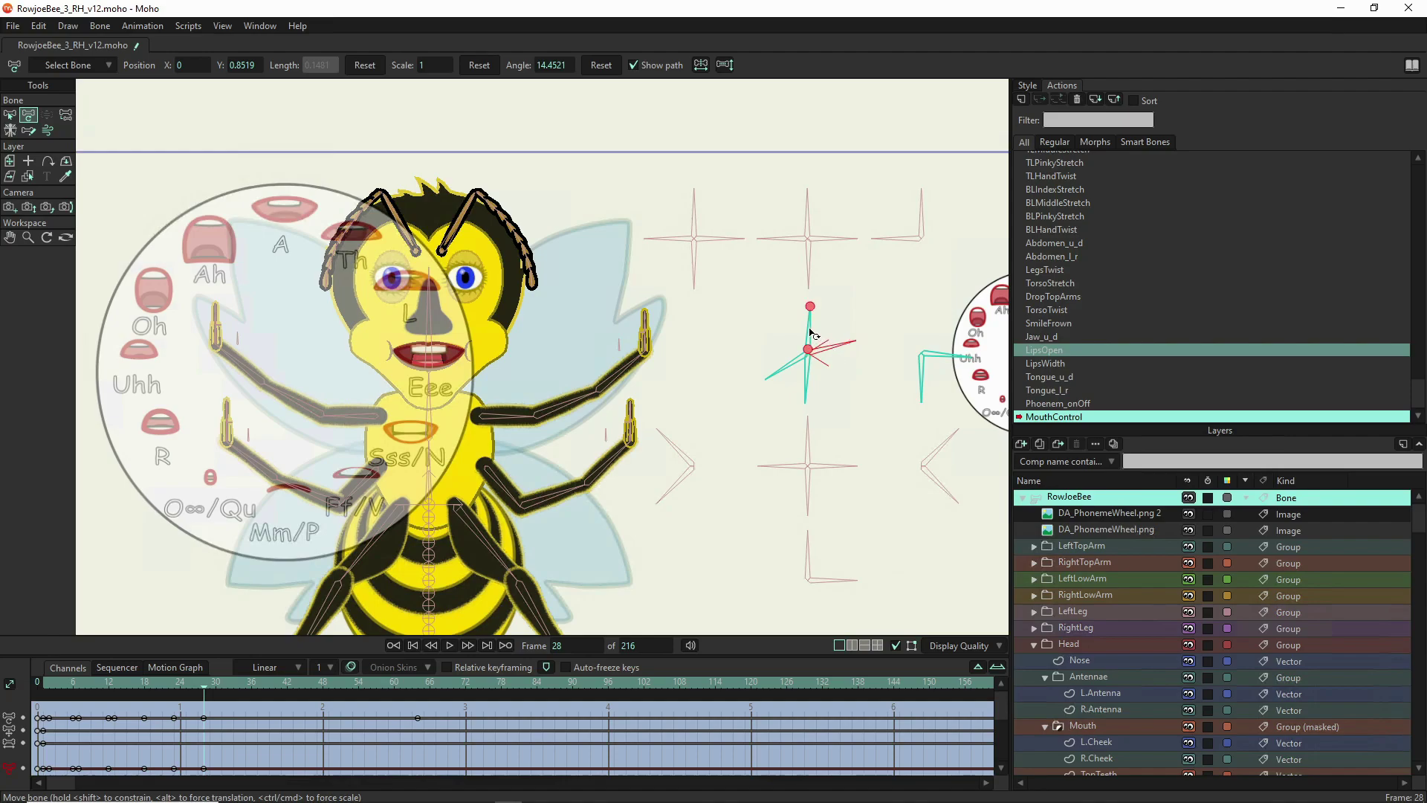
pyautogui.click(767, 376)
pyautogui.click(805, 383)
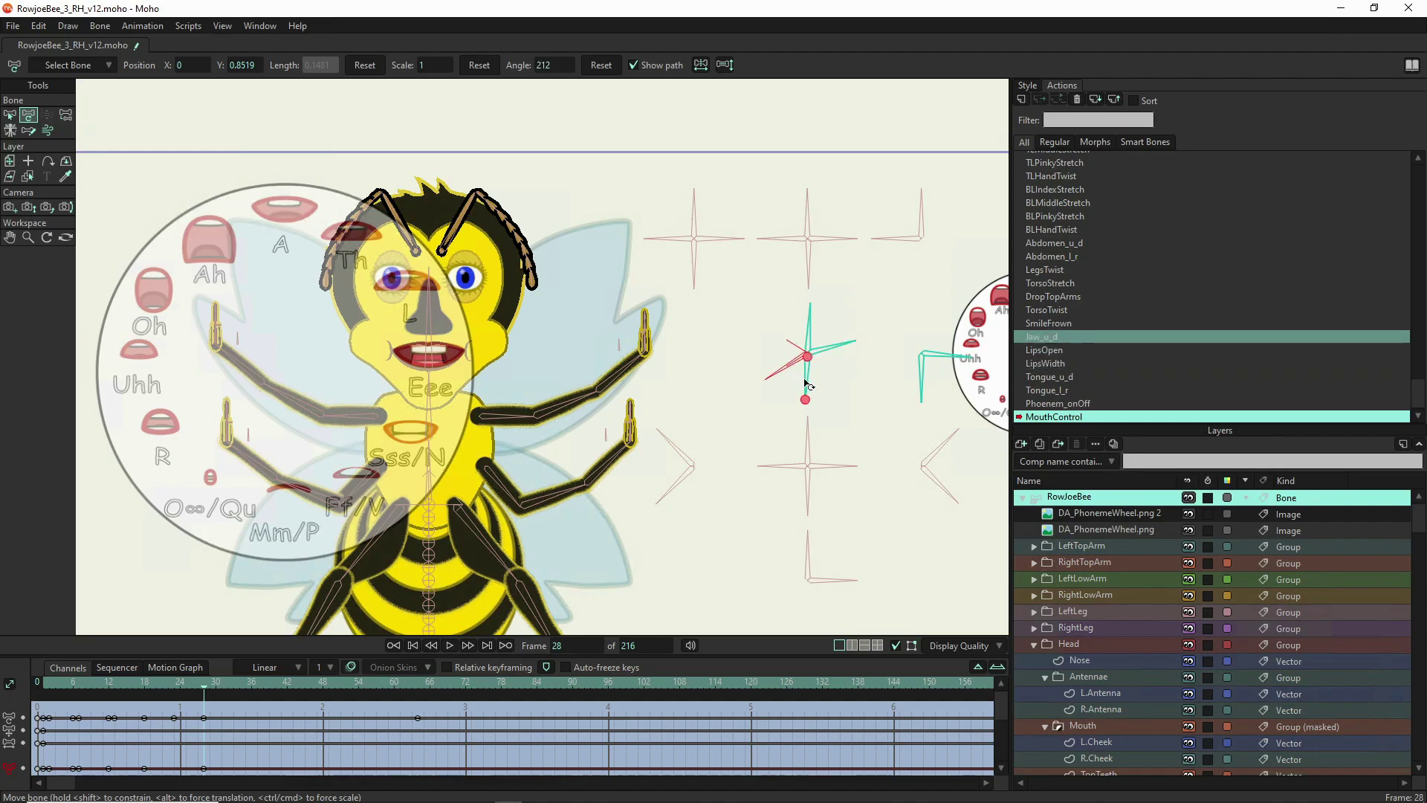
pyautogui.click(805, 375)
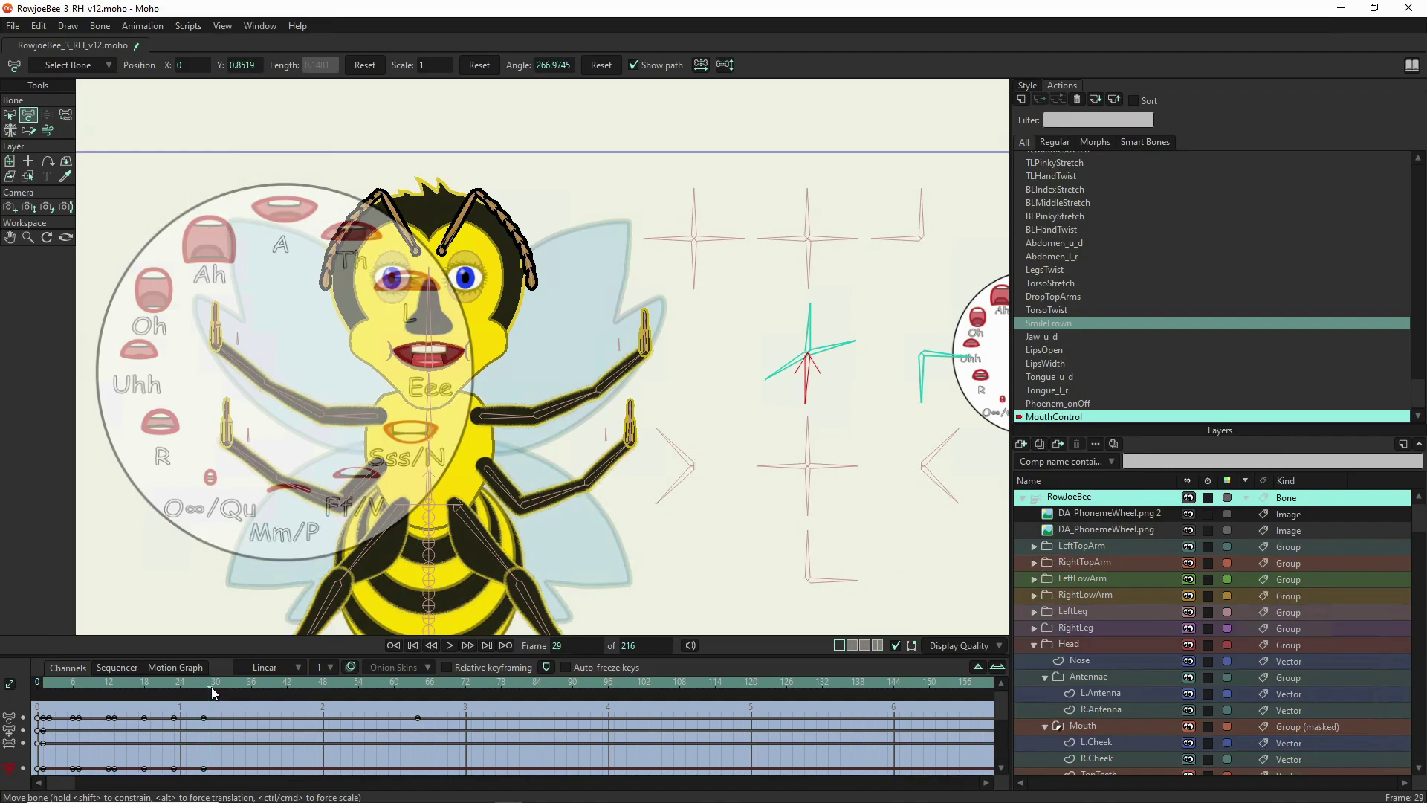
# - Key DA_PhonemeWheel.png 2 at frame 29, placing the Sss/N mouth over the bee's at about X -0.4049, Y 0.3625
pyautogui.click(1117, 514)
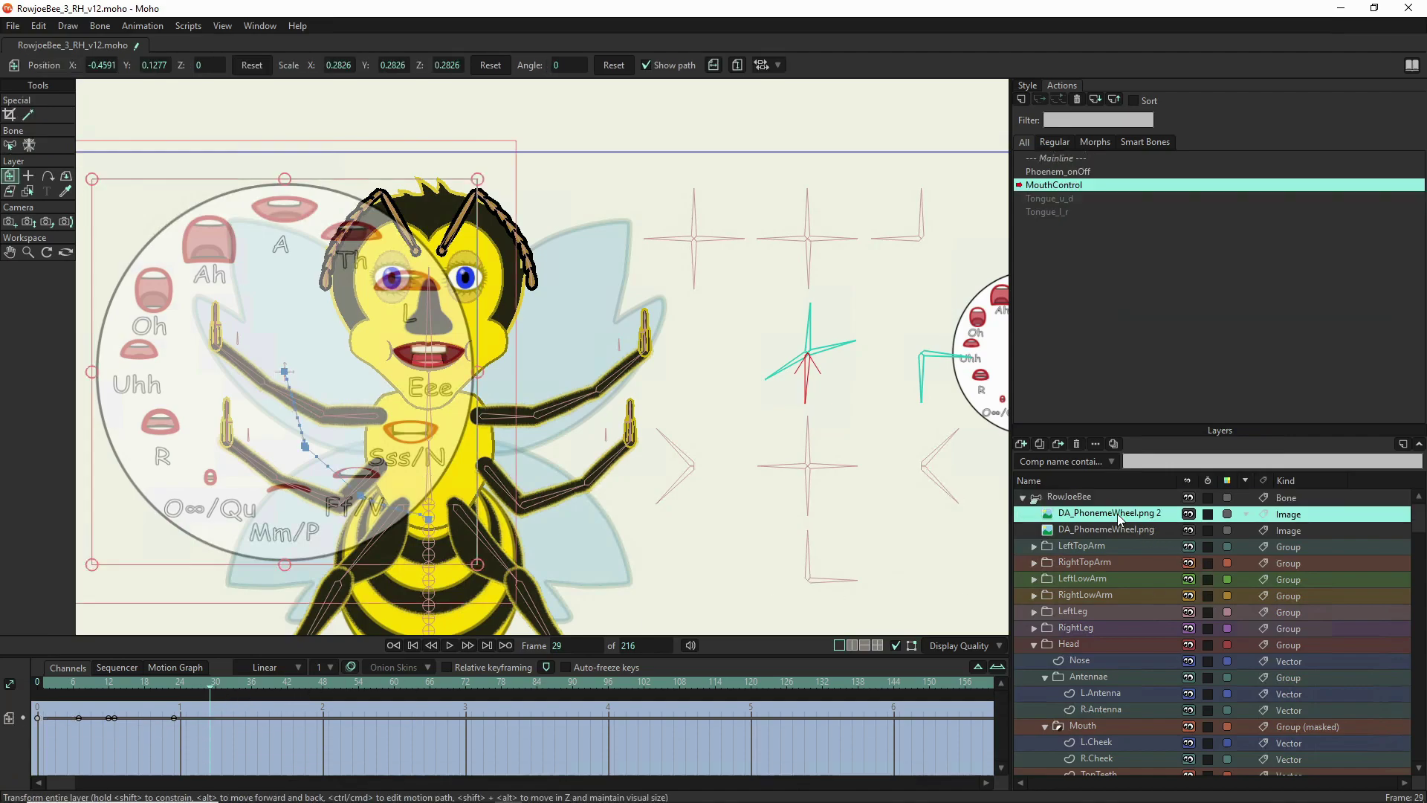
pyautogui.moveTo(360, 466); pyautogui.dragTo(379, 388)
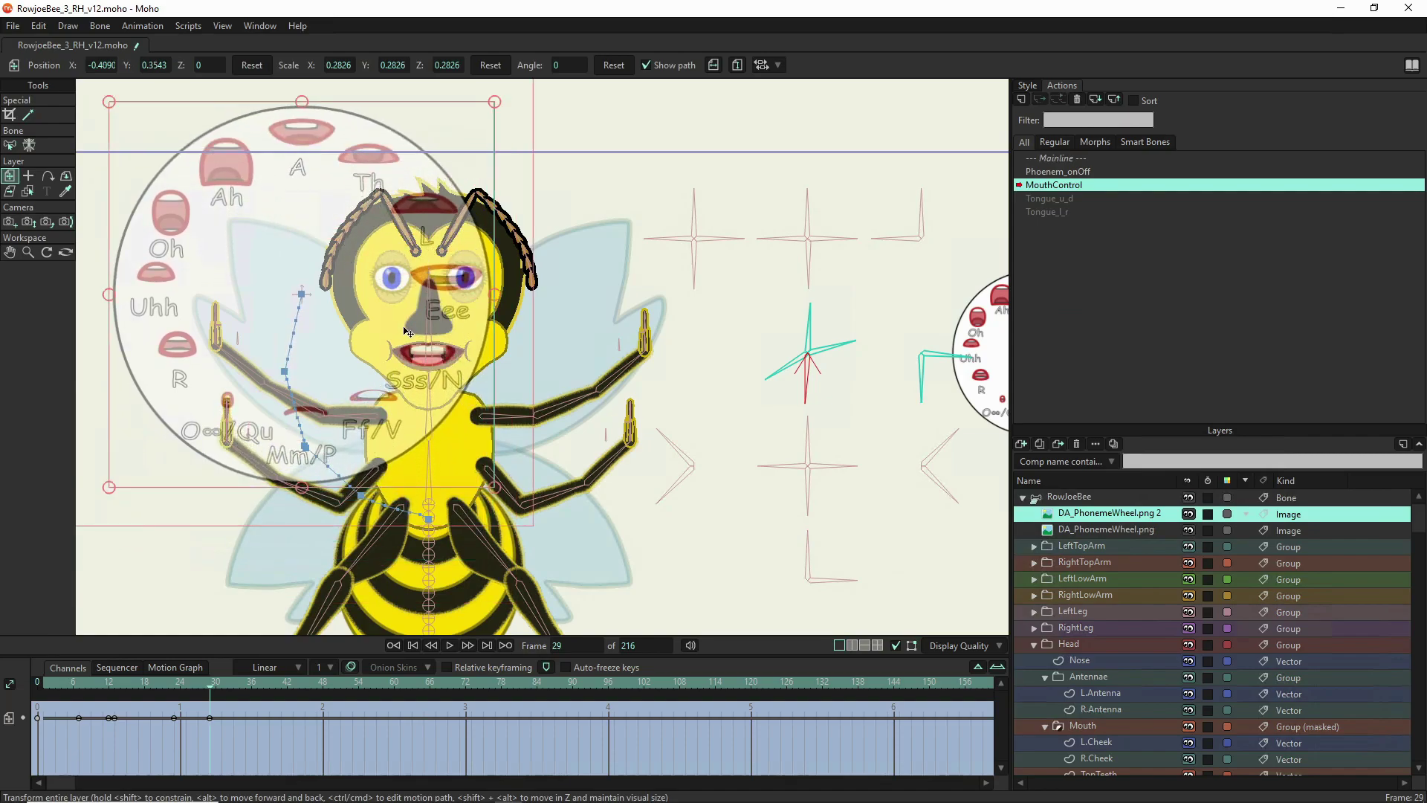
pyautogui.scroll(5, 414, 399)
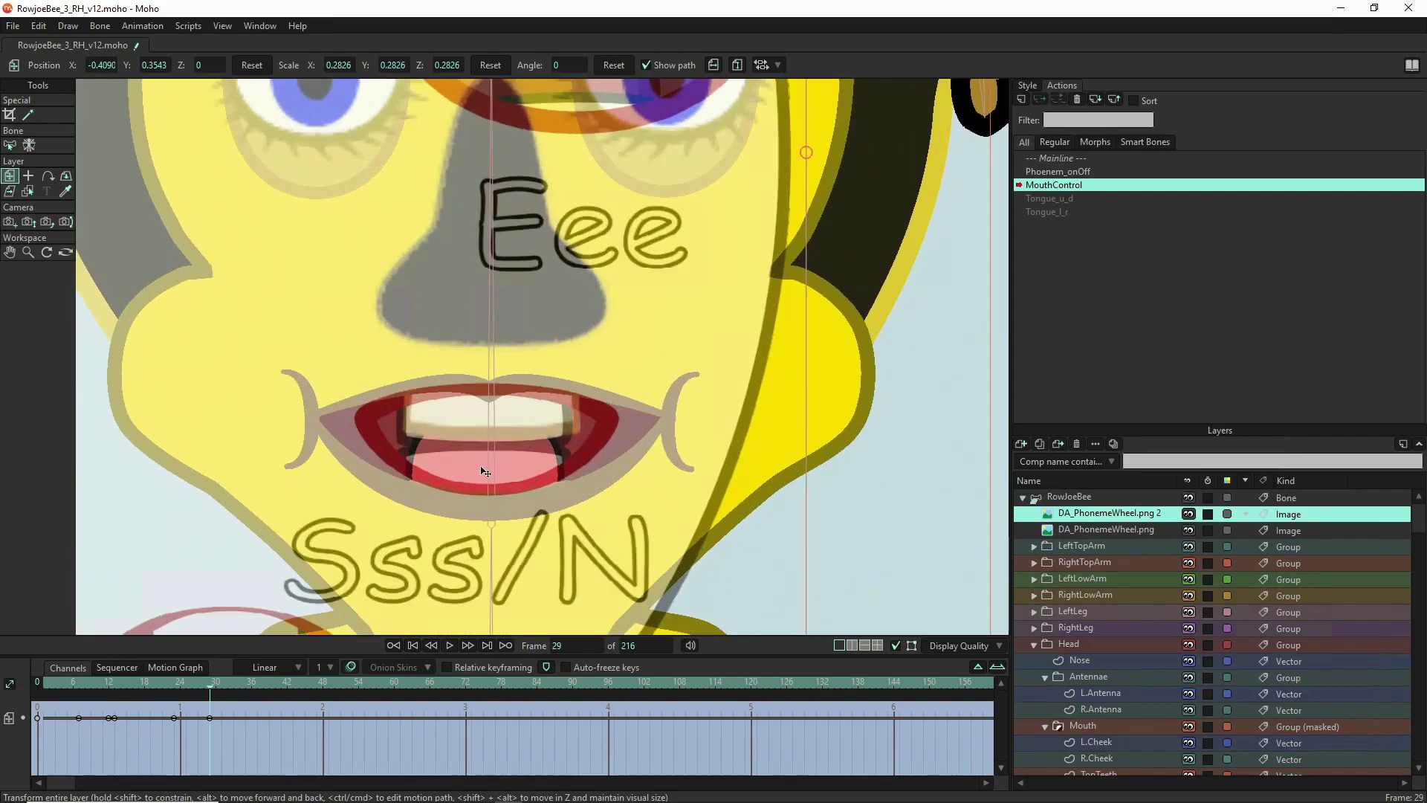
pyautogui.moveTo(499, 465); pyautogui.dragTo(495, 461)
pyautogui.scroll(-5, 495, 461)
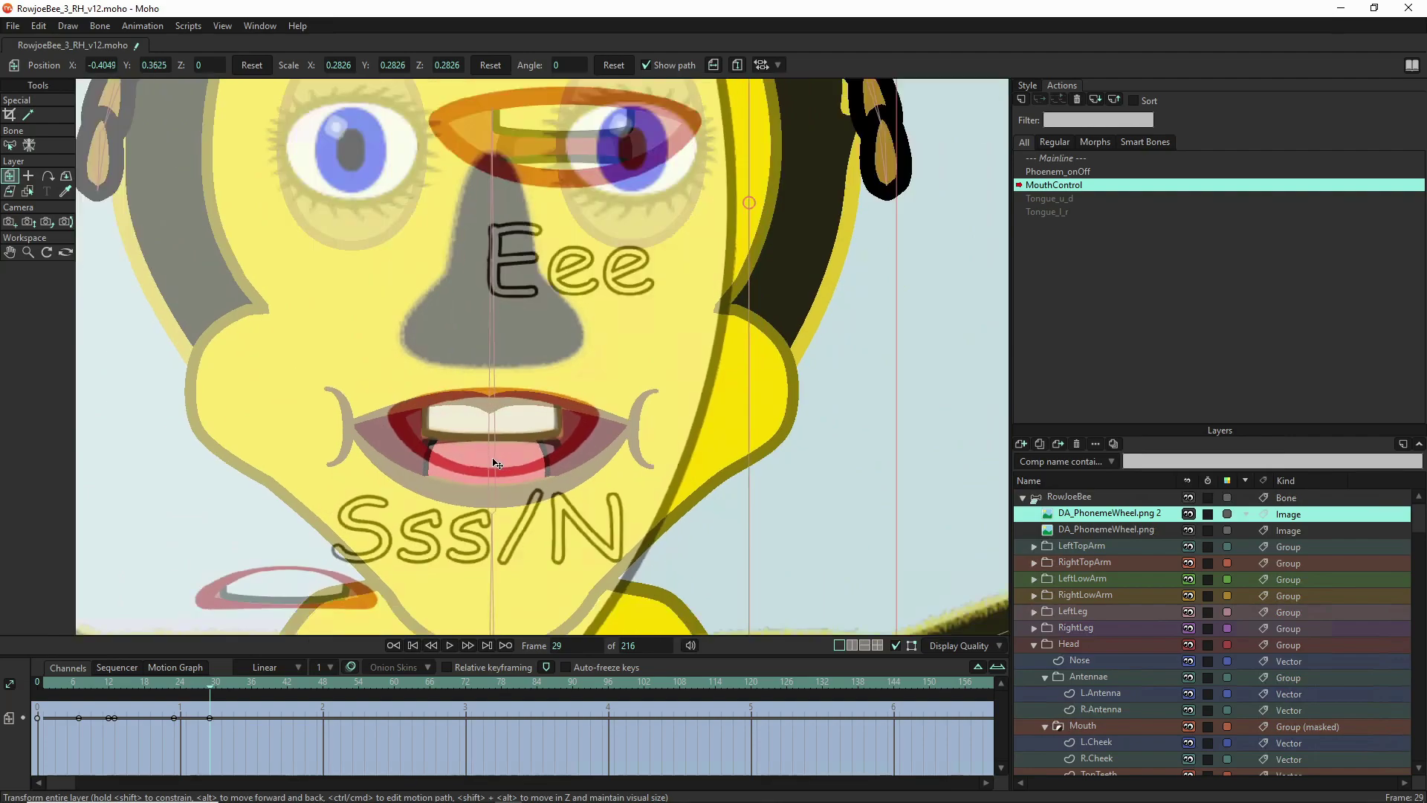
pyautogui.scroll(-2, 424, 481)
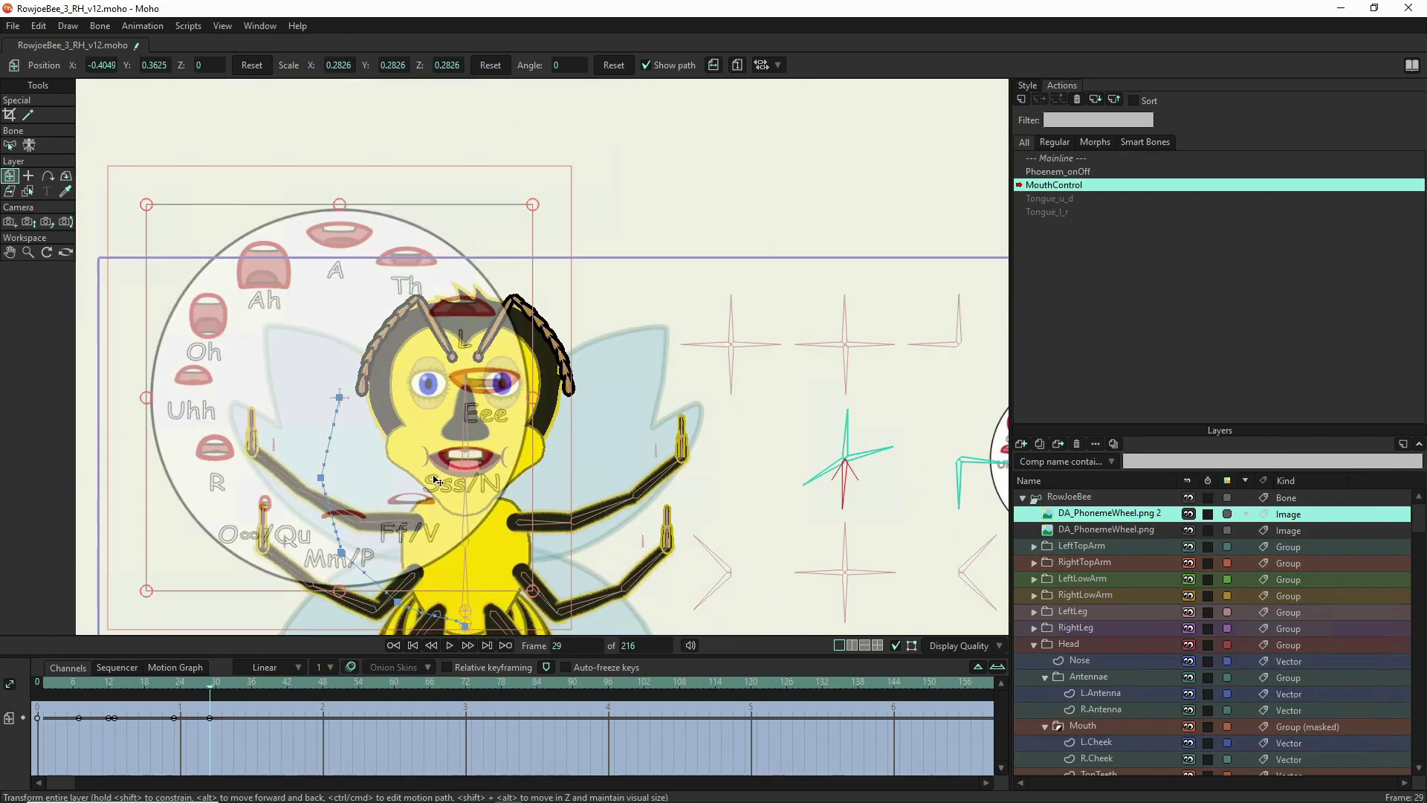
pyautogui.scroll(-1, 370, 484)
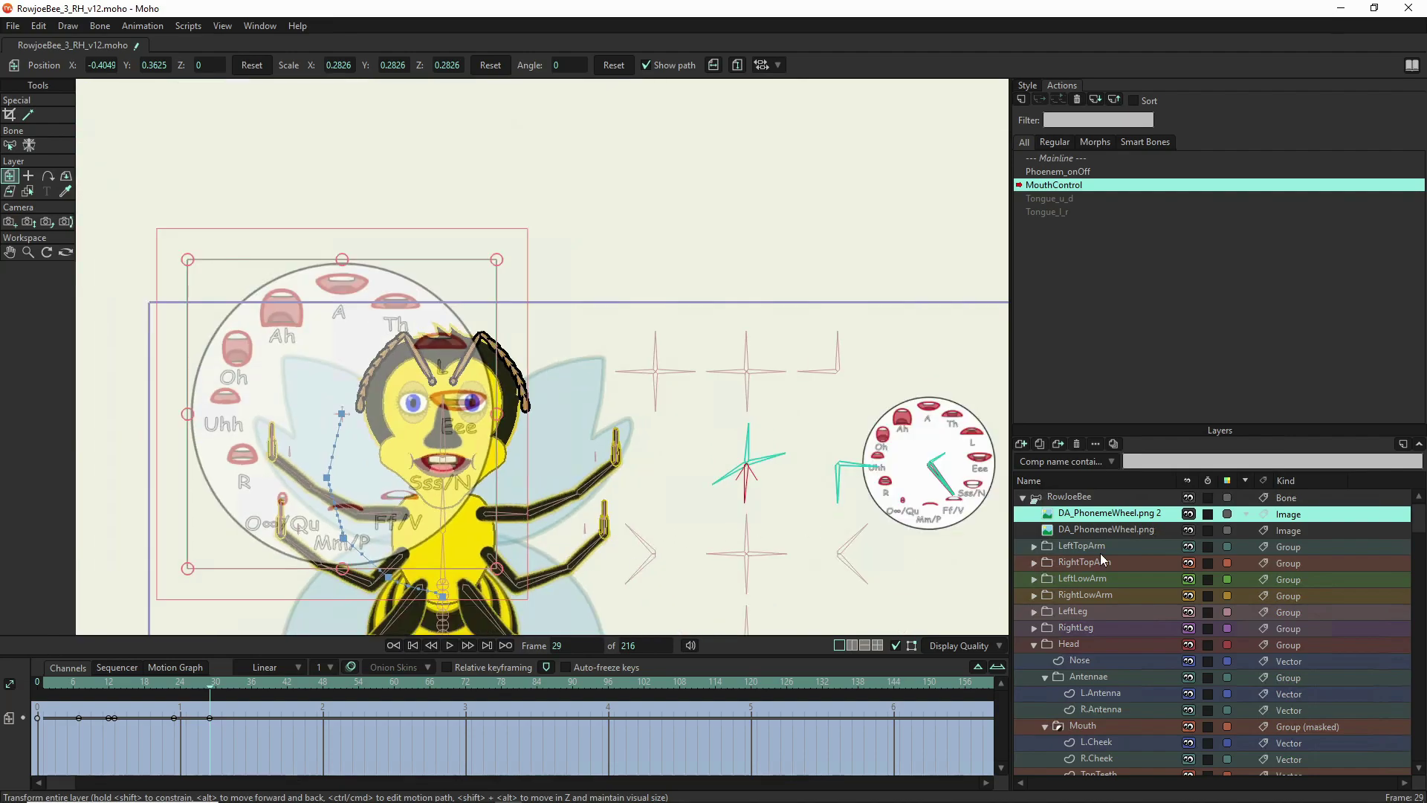
# - Pose the RowJoeBee bones for Sss/N at frame 29, narrowing LipsWidth and setting Jaw_u_d to about 200.1 and LipsOpen to about 1.08
pyautogui.click(1098, 500)
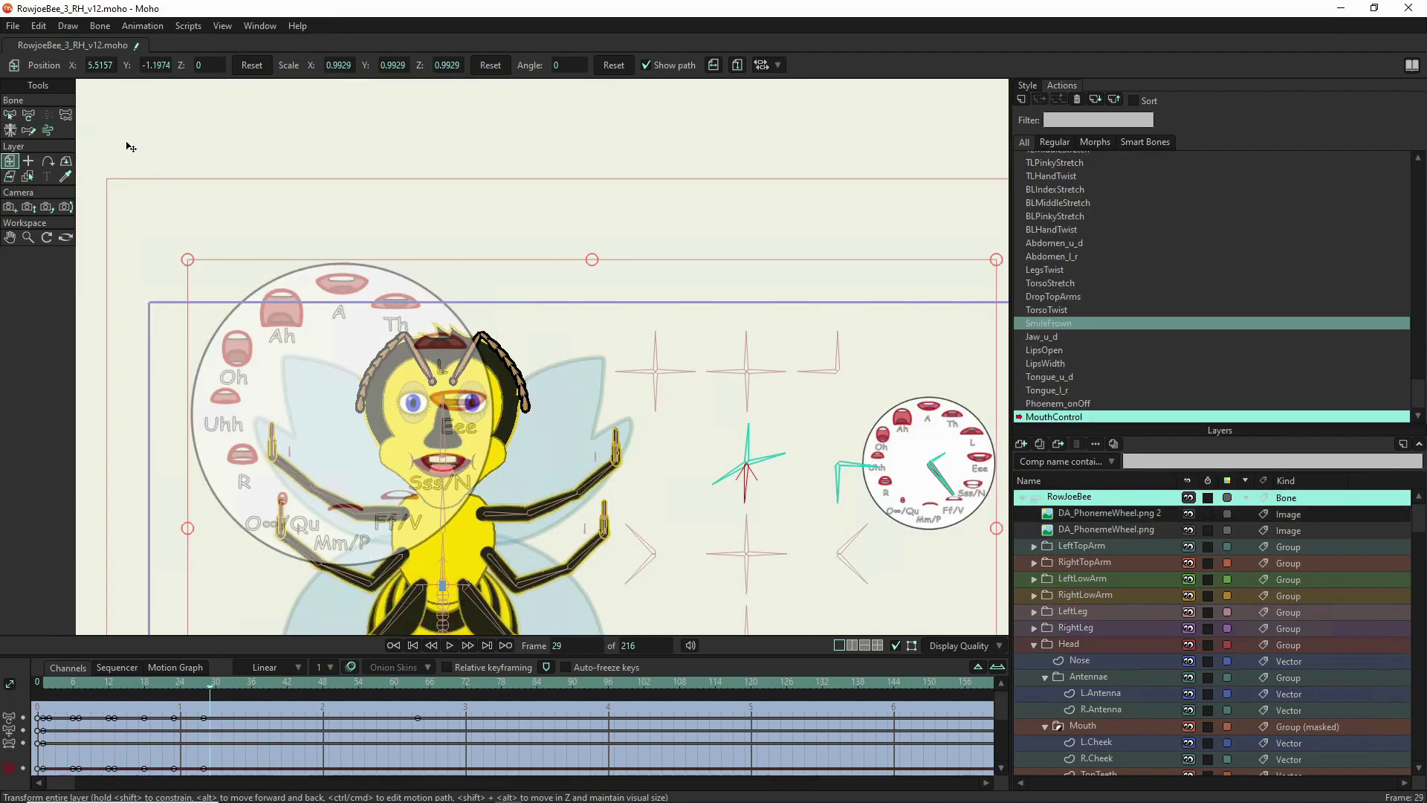
pyautogui.click(32, 117)
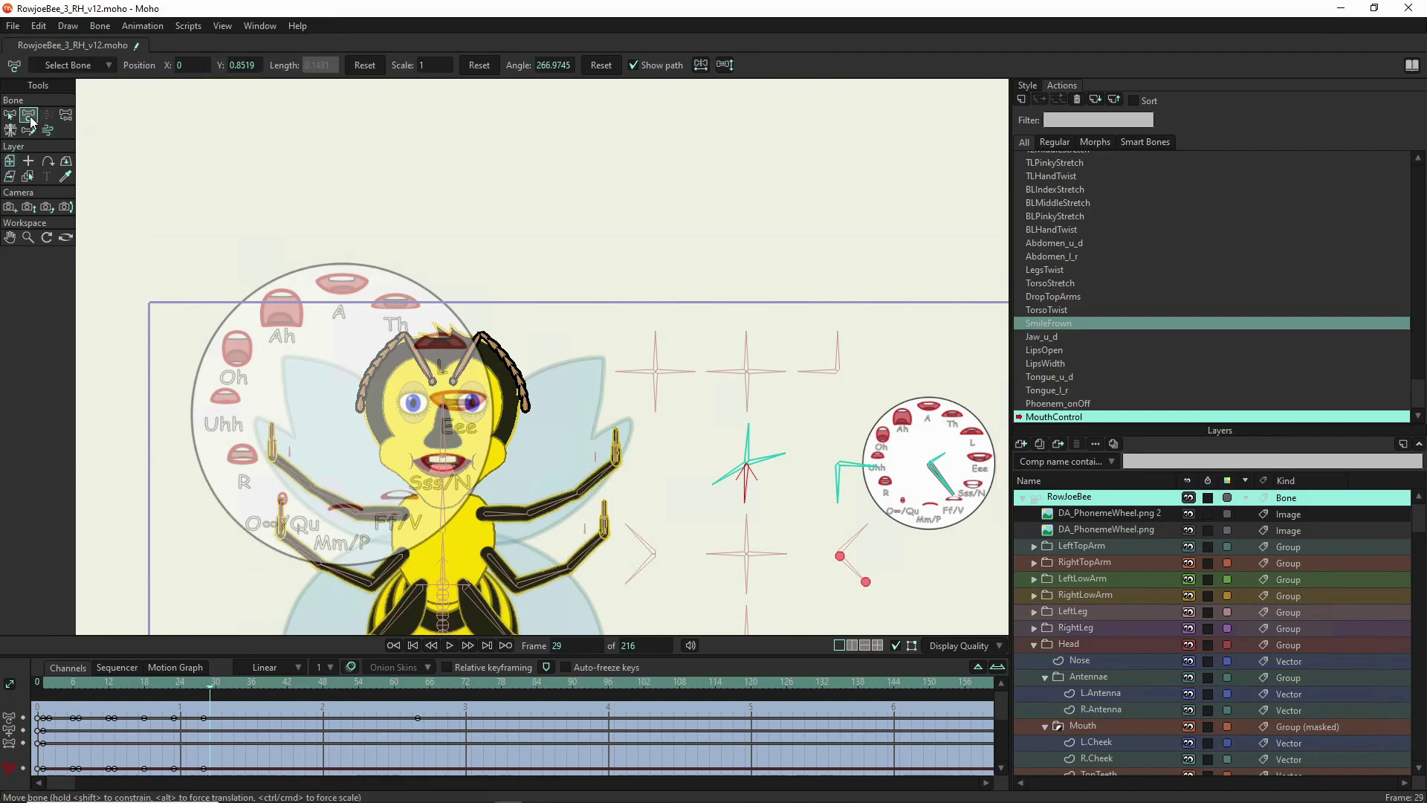
pyautogui.moveTo(743, 476); pyautogui.dragTo(738, 432)
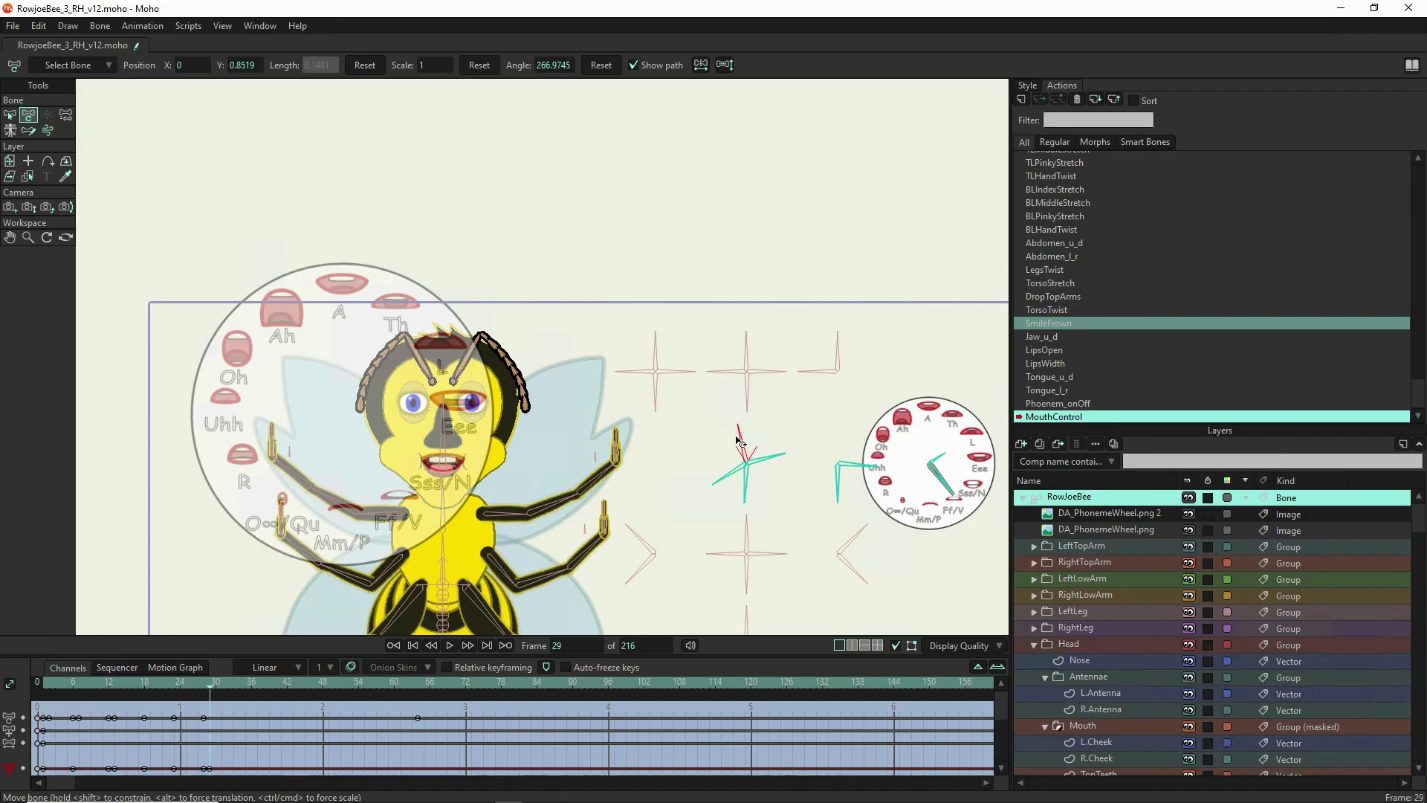
pyautogui.click(758, 476)
pyautogui.click(712, 488)
pyautogui.moveTo(707, 487); pyautogui.dragTo(727, 471)
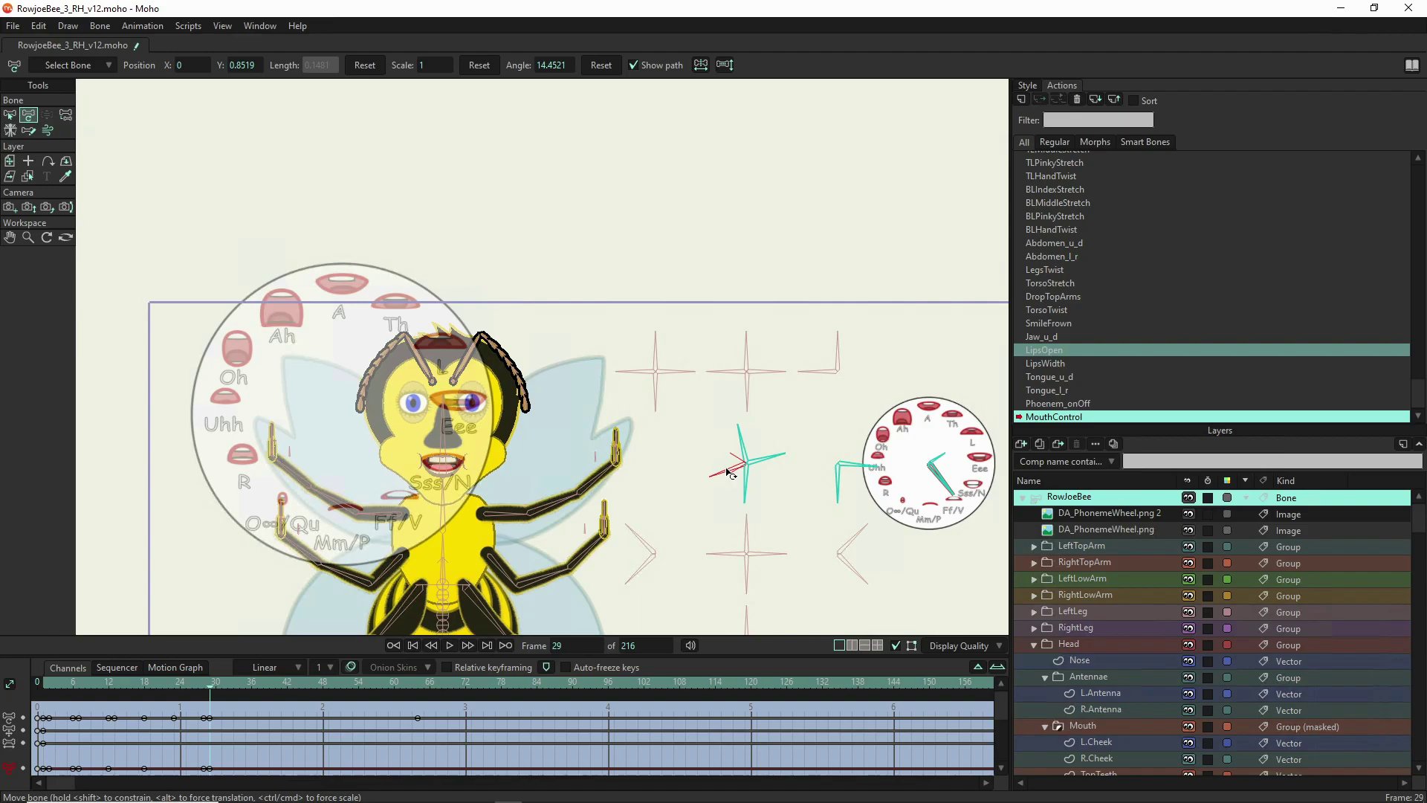
pyautogui.click(754, 461)
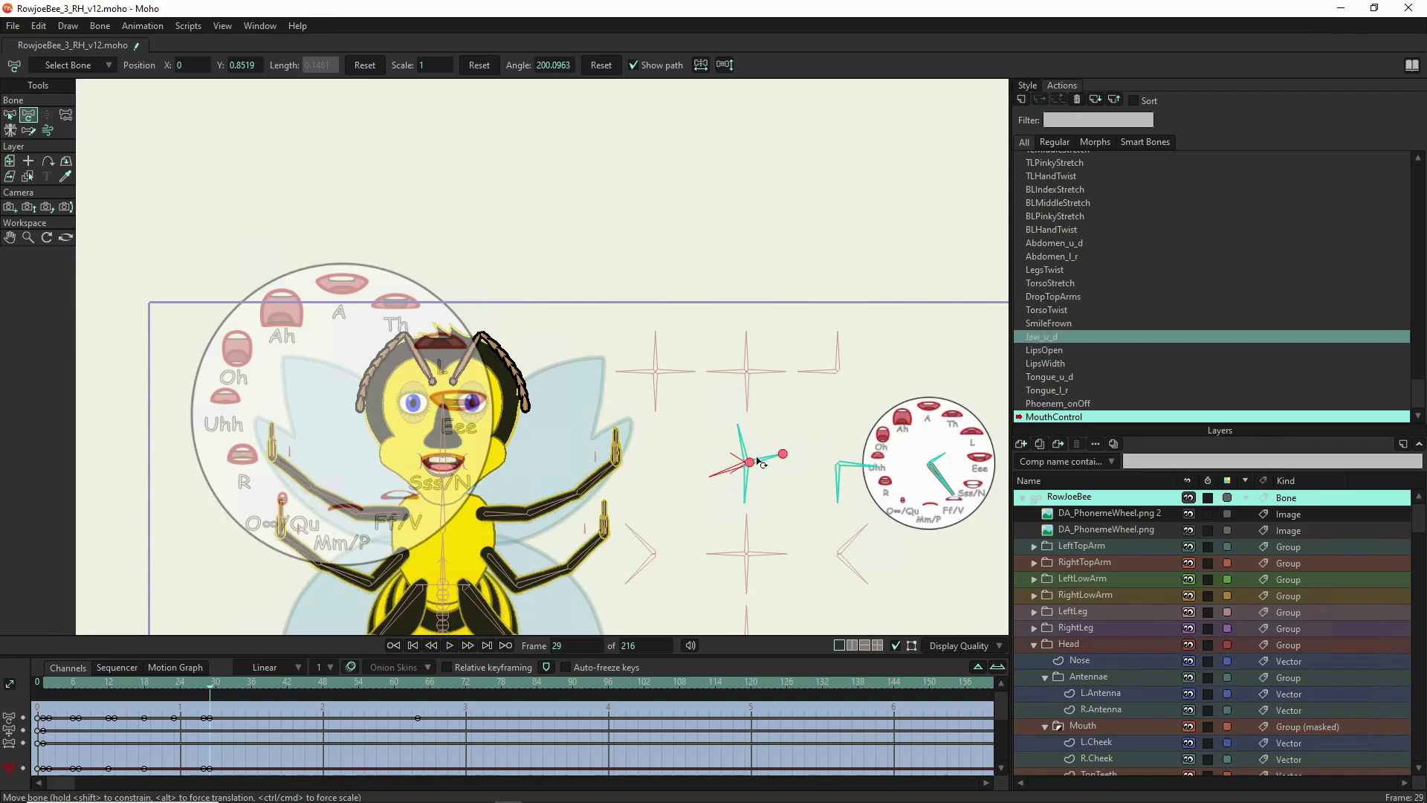
pyautogui.moveTo(765, 461); pyautogui.dragTo(766, 462)
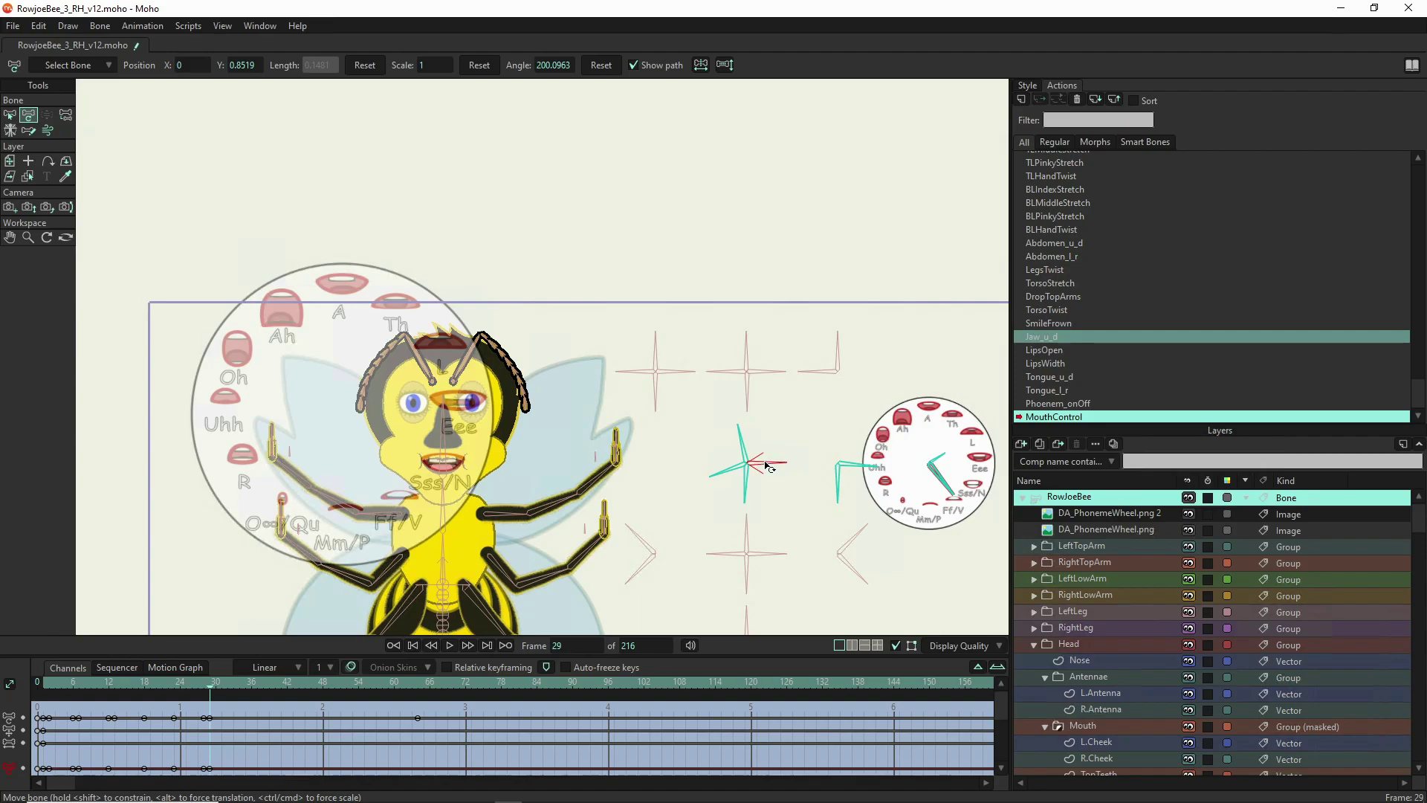
pyautogui.click(766, 523)
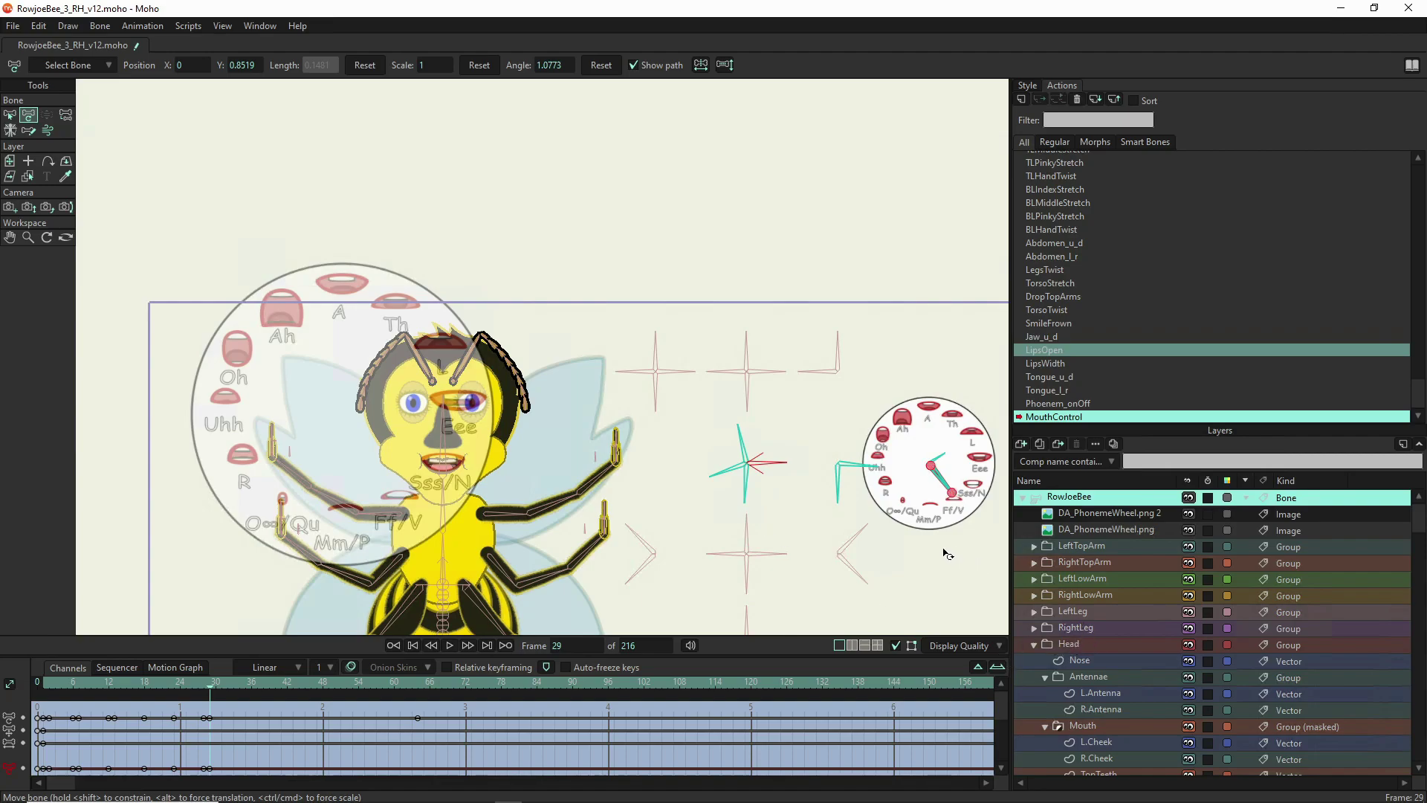
# - Hold the Sss/N pose at frame 34 by keying the tongue, jaw and lip control bones
pyautogui.click(240, 690)
pyautogui.moveTo(725, 479); pyautogui.dragTo(840, 491)
pyautogui.click(841, 491)
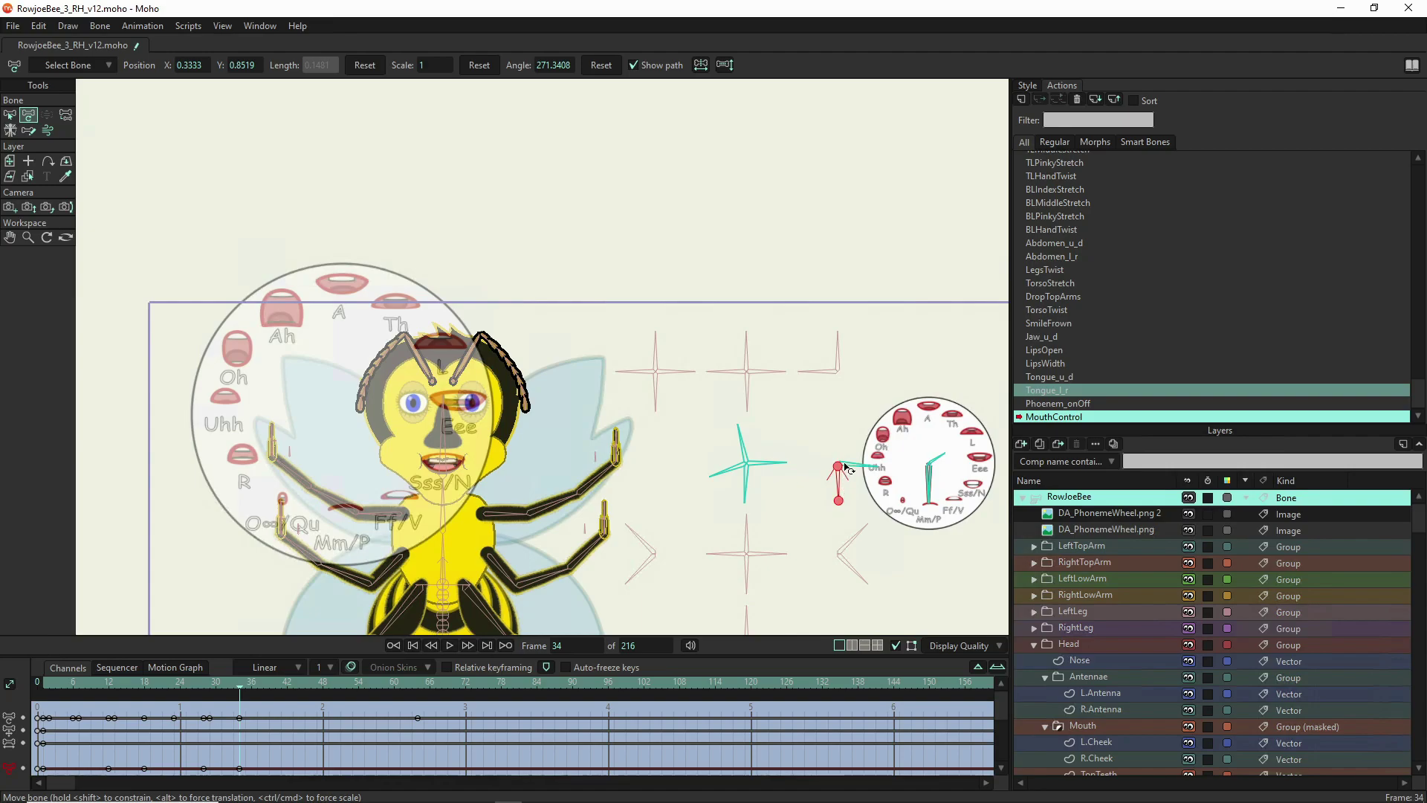
pyautogui.moveTo(840, 493)
pyautogui.mouseDown()
pyautogui.moveTo(851, 469)
pyautogui.moveTo(838, 503)
pyautogui.mouseUp()
pyautogui.click(747, 483)
pyautogui.moveTo(747, 482); pyautogui.dragTo(775, 465)
pyautogui.click(838, 494)
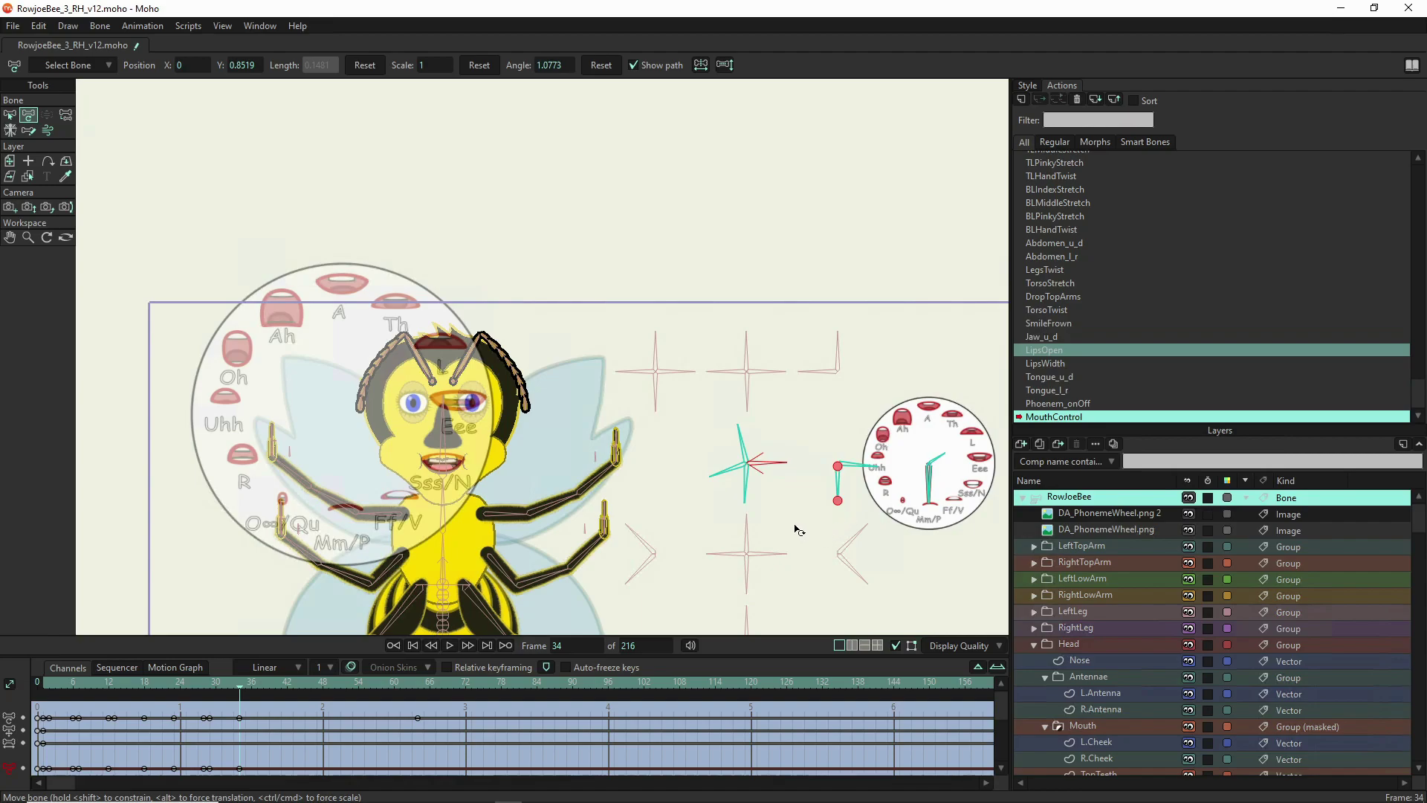
pyautogui.click(655, 615)
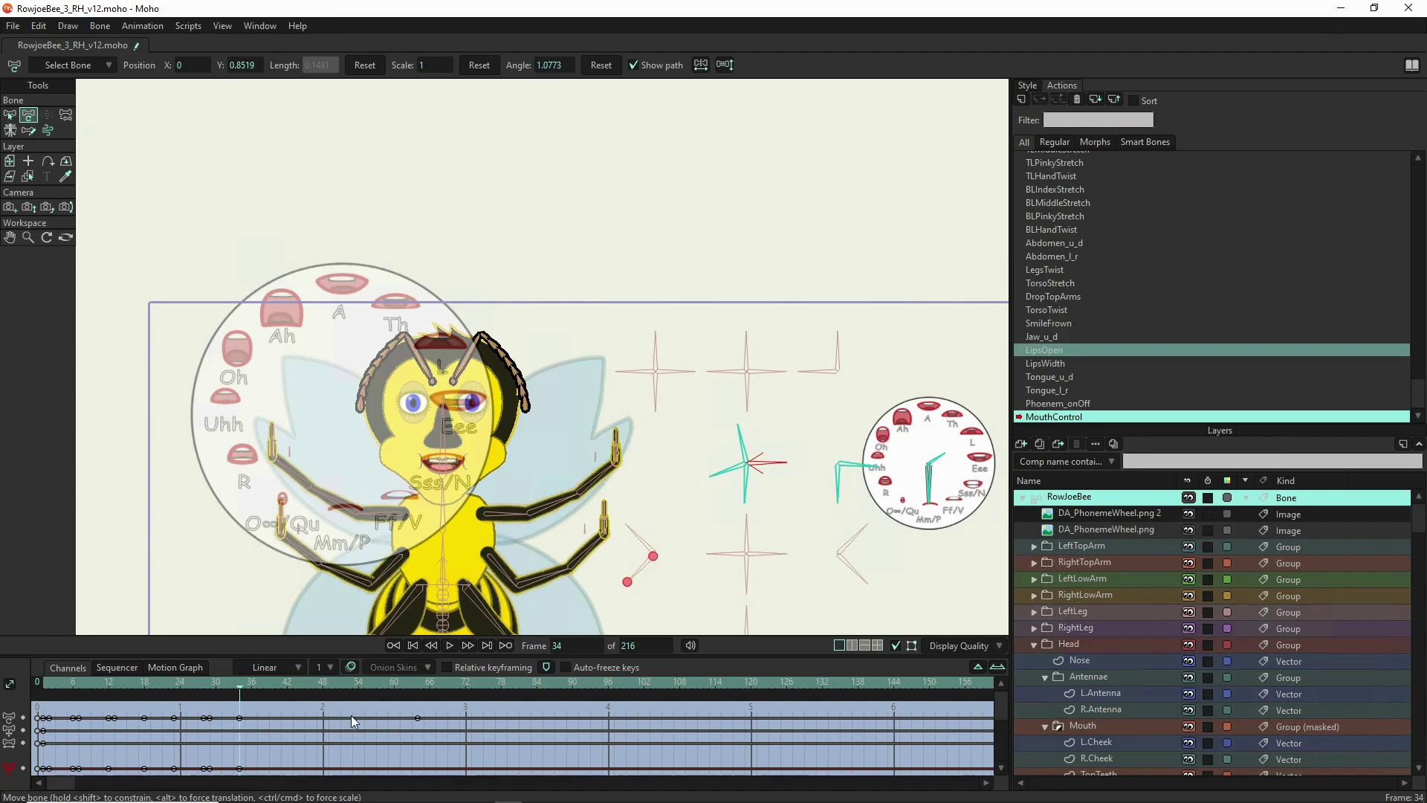
# - Key DA_PhonemeWheel.png 2 at frame 35, placing the Ff/V mouth over the bee's at about X -0.2478, Y 0.4856
pyautogui.click(247, 690)
pyautogui.click(1112, 515)
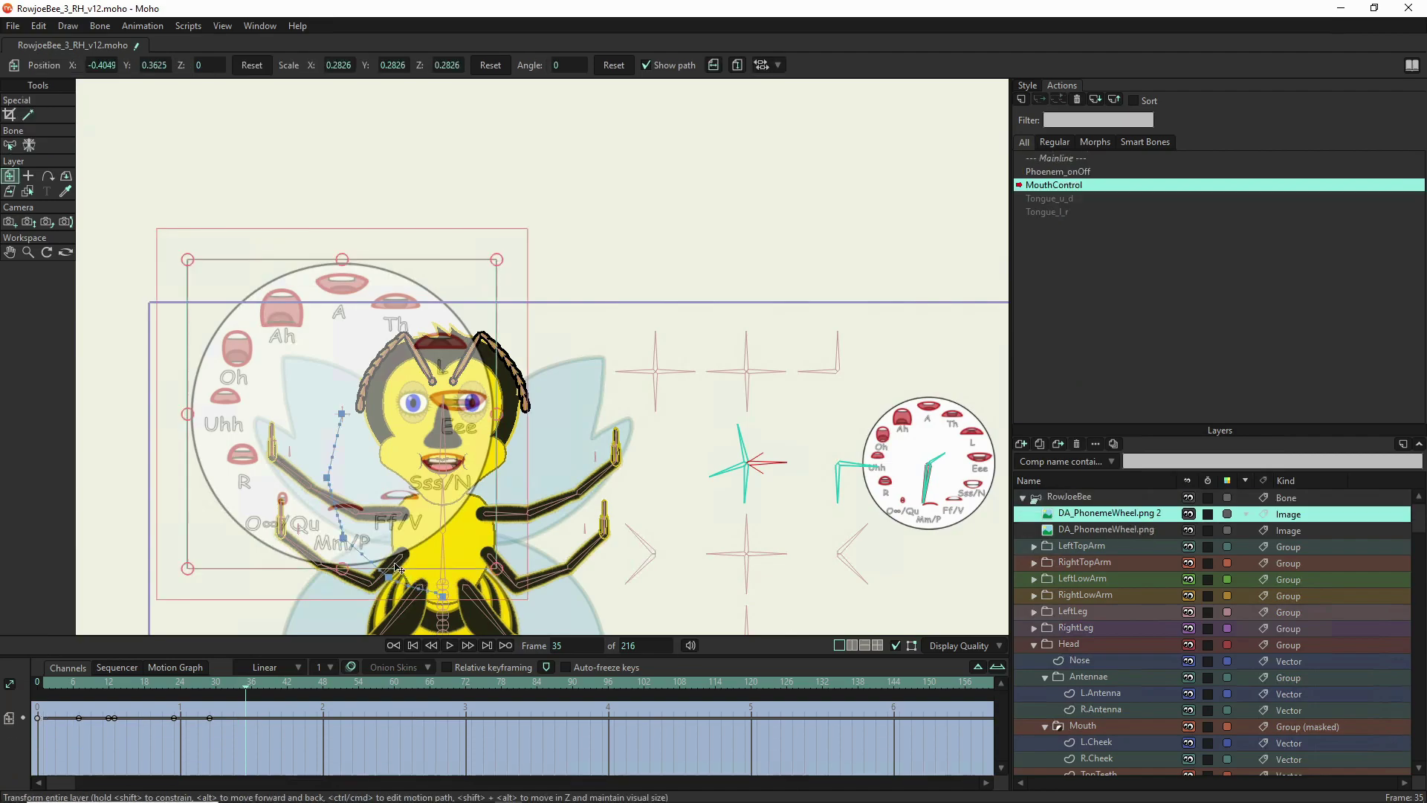
pyautogui.moveTo(384, 484); pyautogui.dragTo(428, 449)
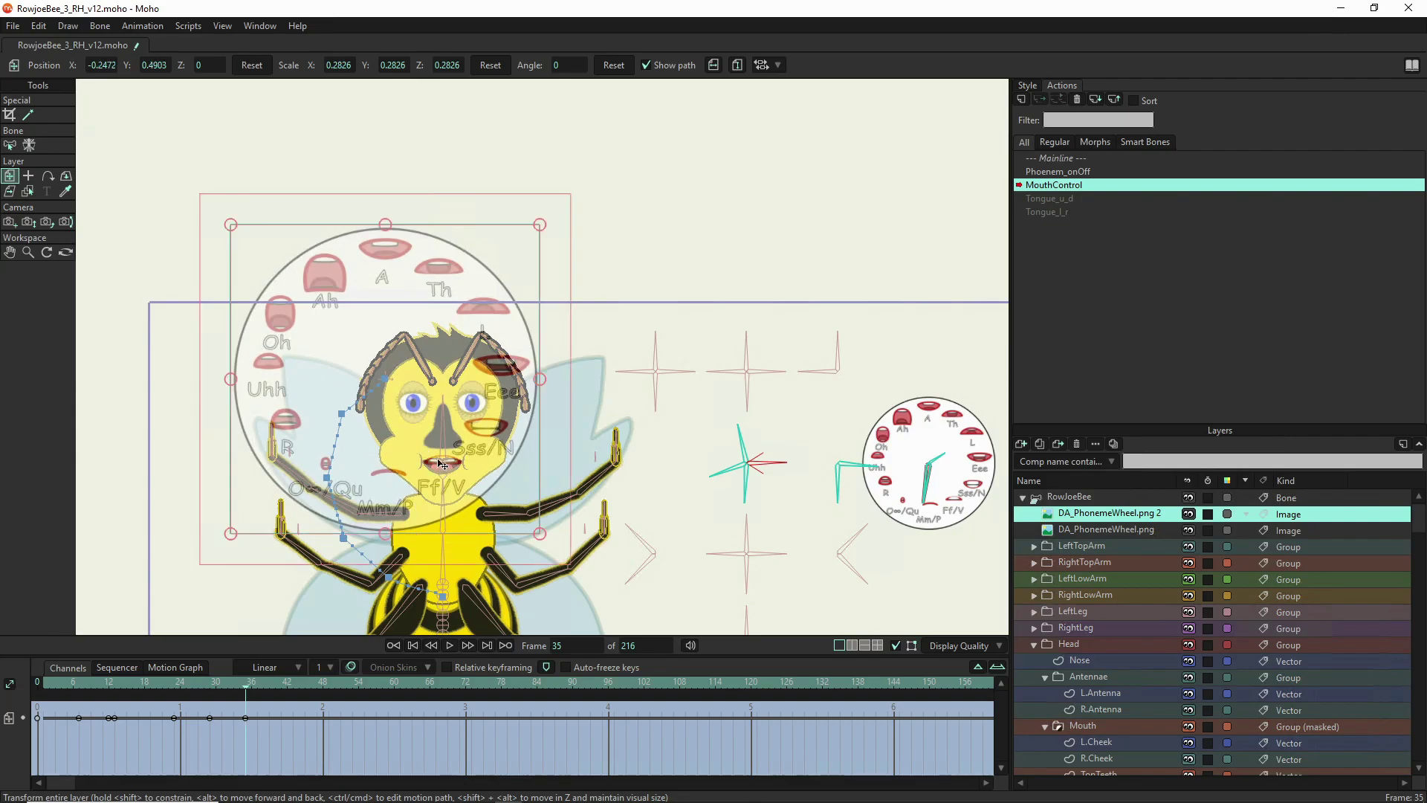
pyautogui.scroll(5, 430, 453)
pyautogui.scroll(2, 435, 465)
pyautogui.moveTo(503, 507)
pyautogui.mouseDown()
pyautogui.moveTo(504, 541)
pyautogui.moveTo(501, 521)
pyautogui.mouseUp()
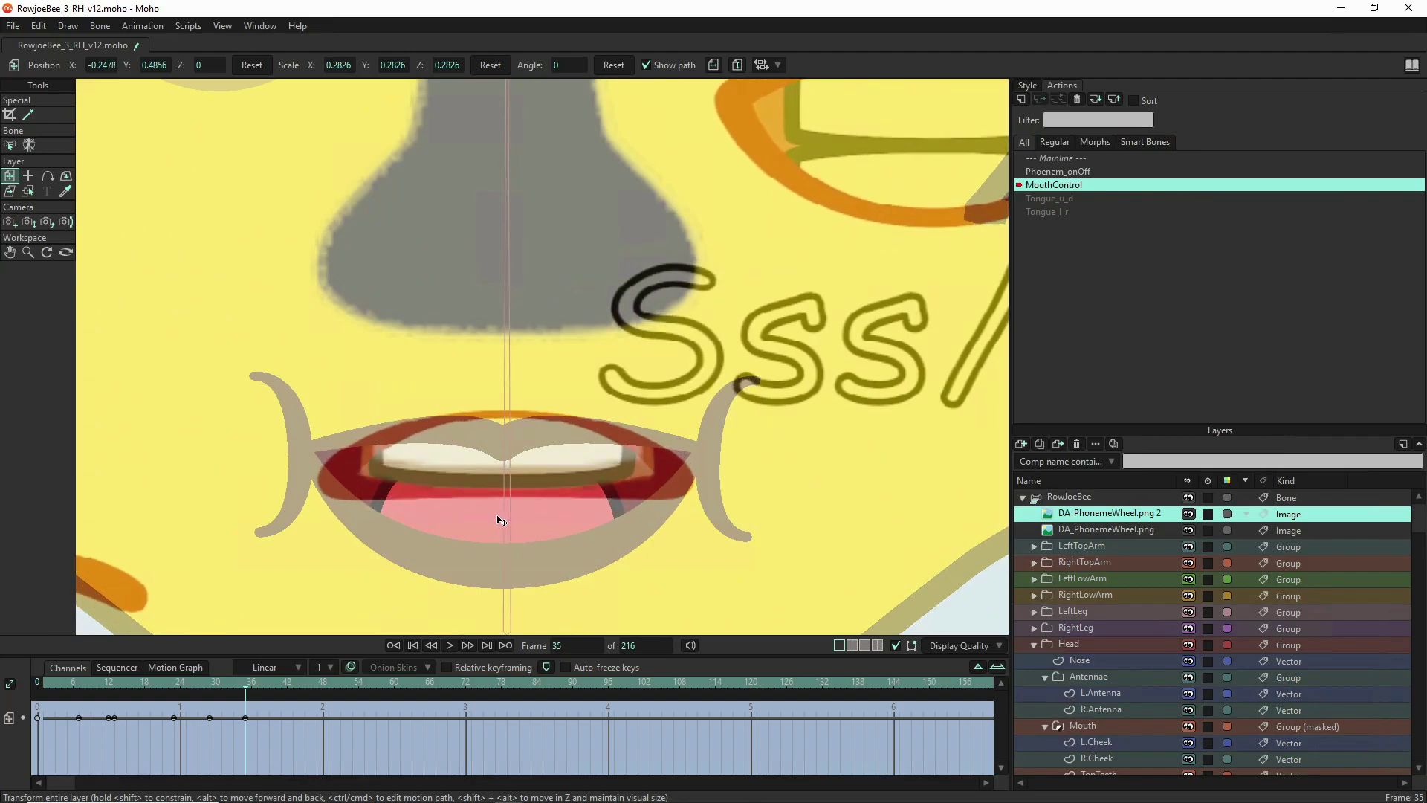
pyautogui.scroll(-5, 502, 521)
pyautogui.scroll(-3, 342, 417)
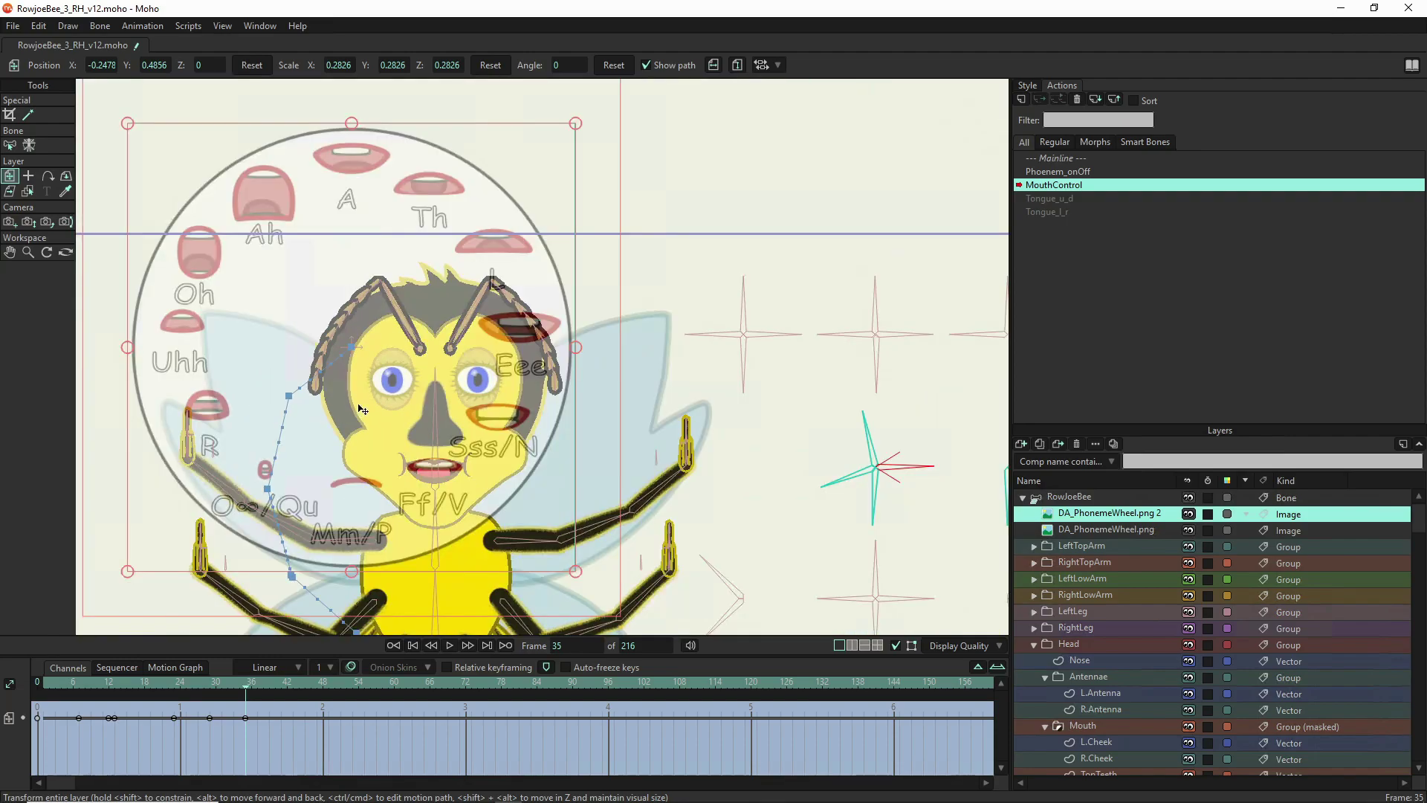
# - Pose the RowJoeBee bones for Ff/V at frame 35, setting SmileFrown to about 264.98 and LipsOpen to about 2.48
pyautogui.keyDown('ctrl'); pyautogui.keyDown('alt'); pyautogui.click(405, 373); pyautogui.keyUp('alt'); pyautogui.keyUp('ctrl')
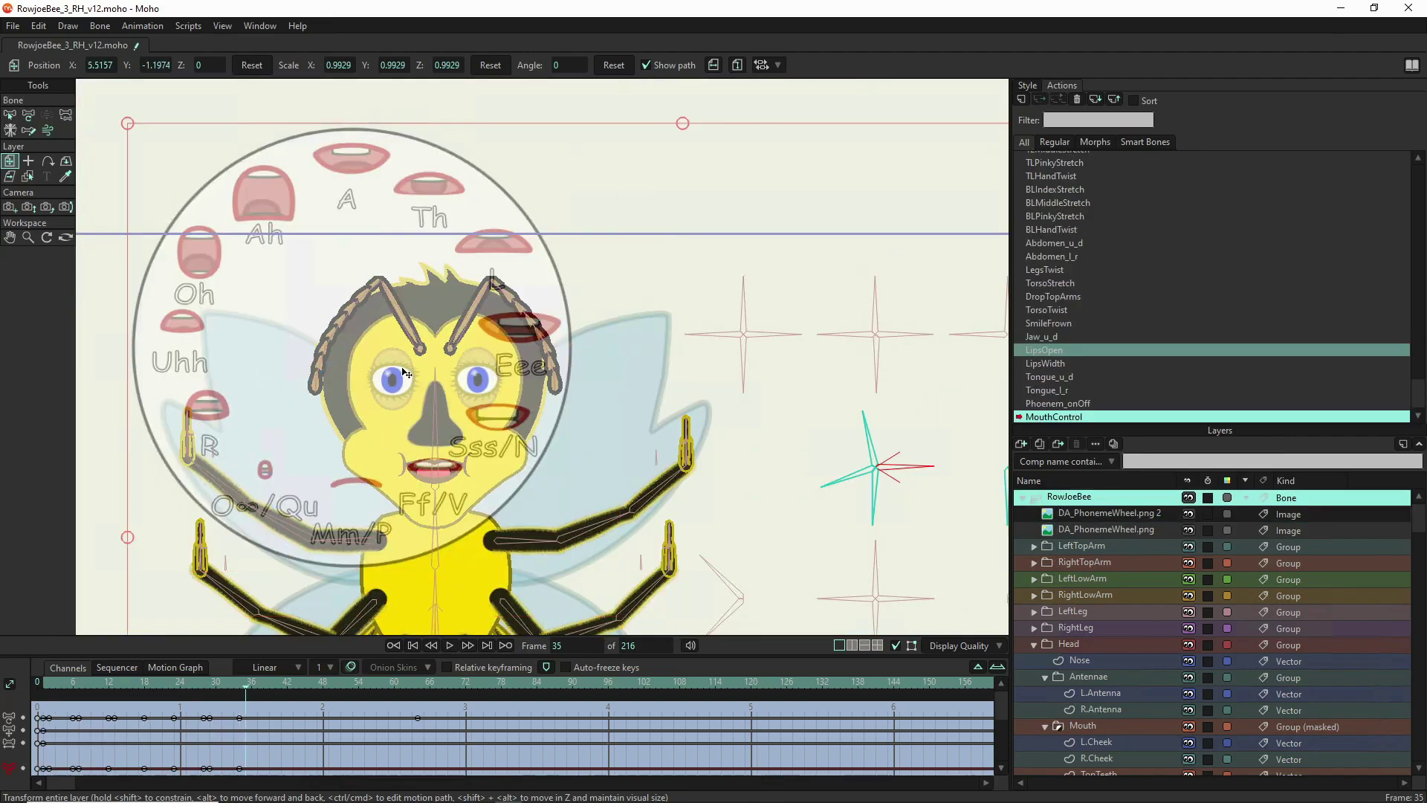
pyautogui.scroll(-1, 127, 375)
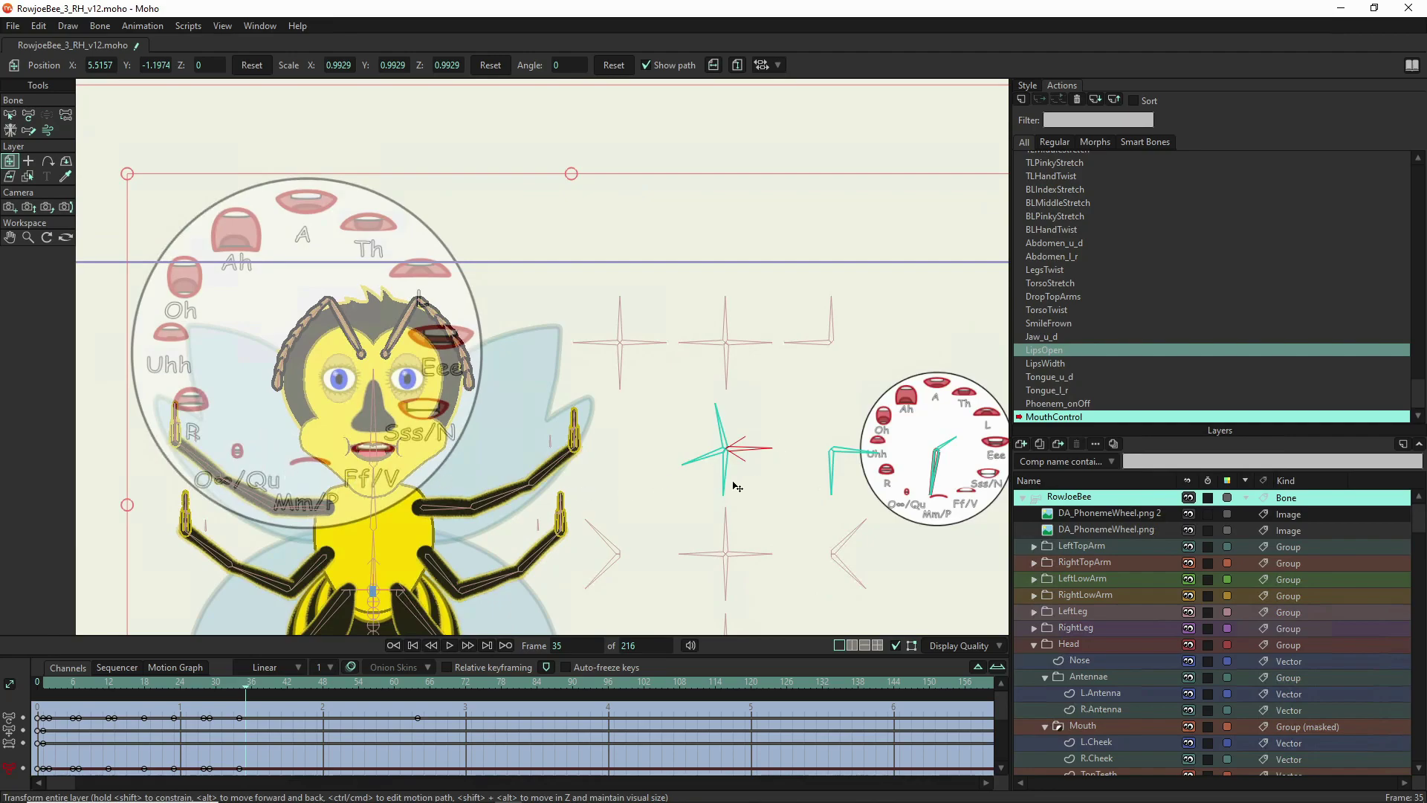
pyautogui.press('t')
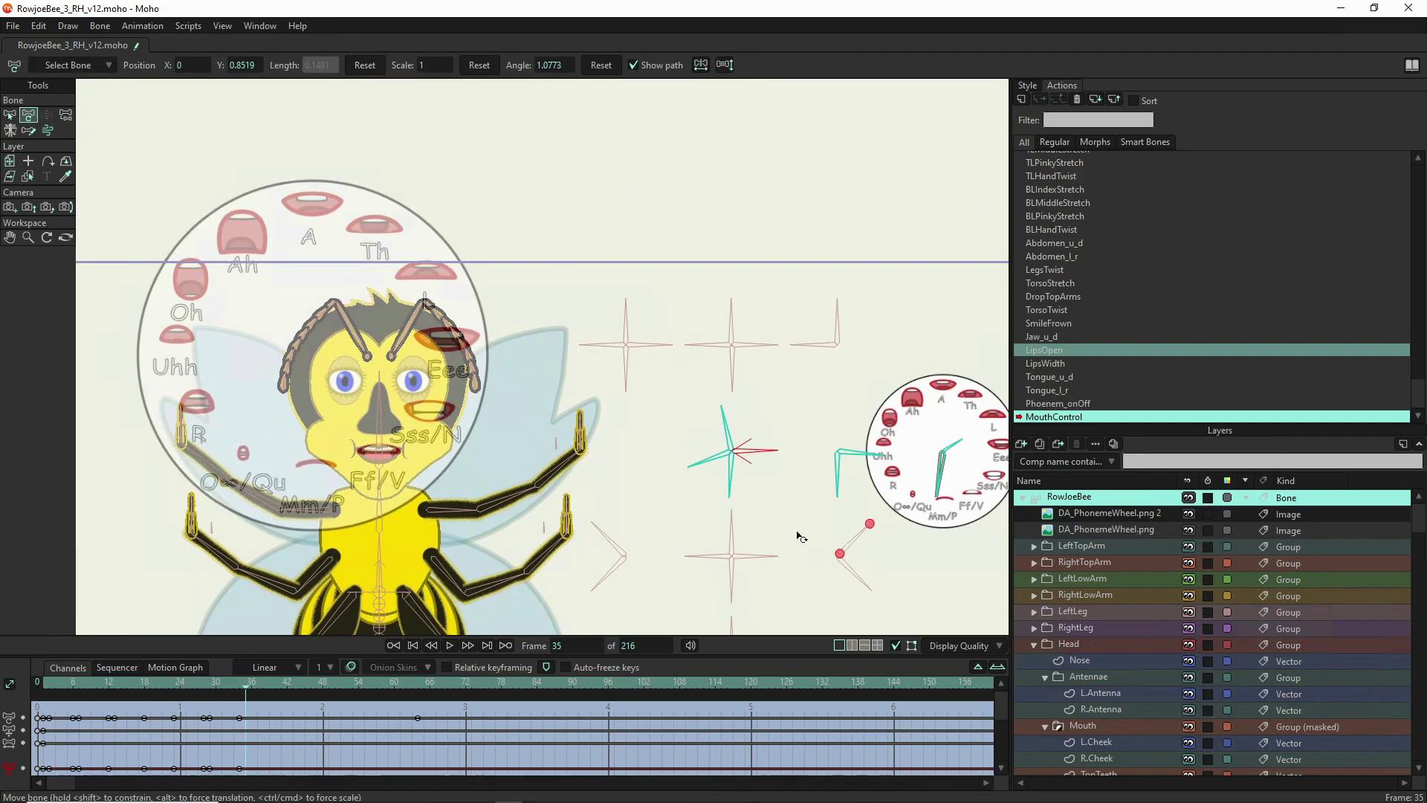
pyautogui.moveTo(740, 490); pyautogui.dragTo(766, 457)
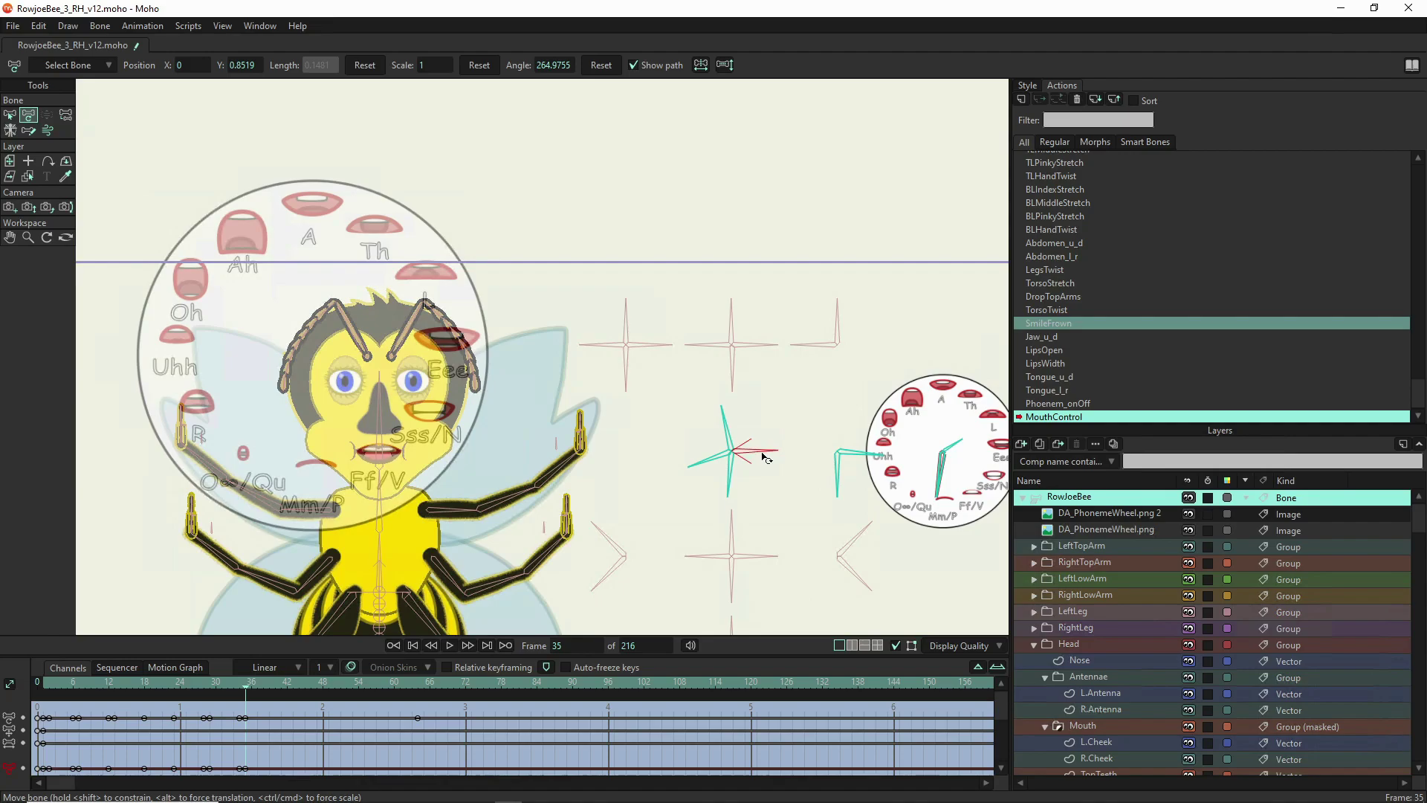
pyautogui.click(751, 469)
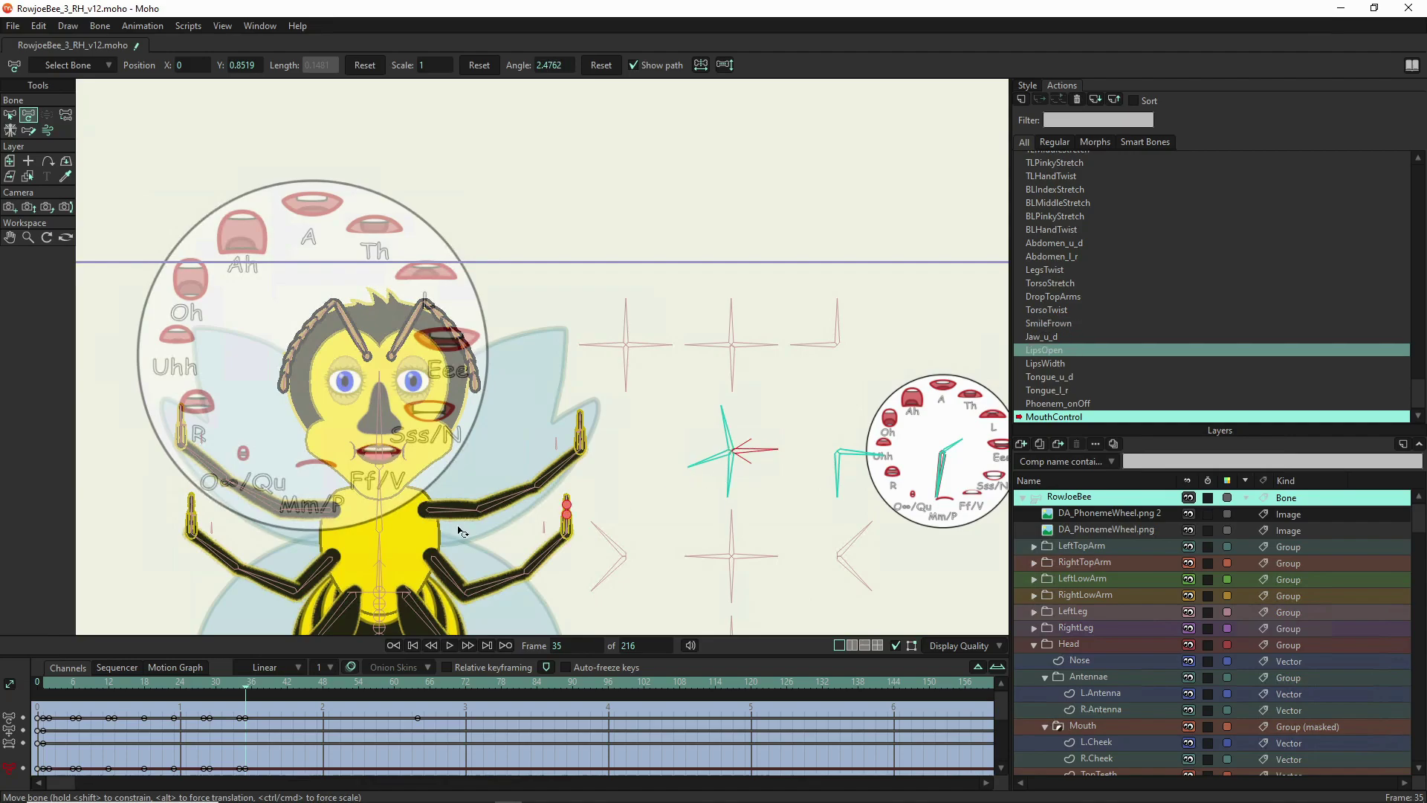
pyautogui.scroll(1, 380, 462)
pyautogui.scroll(6, 387, 468)
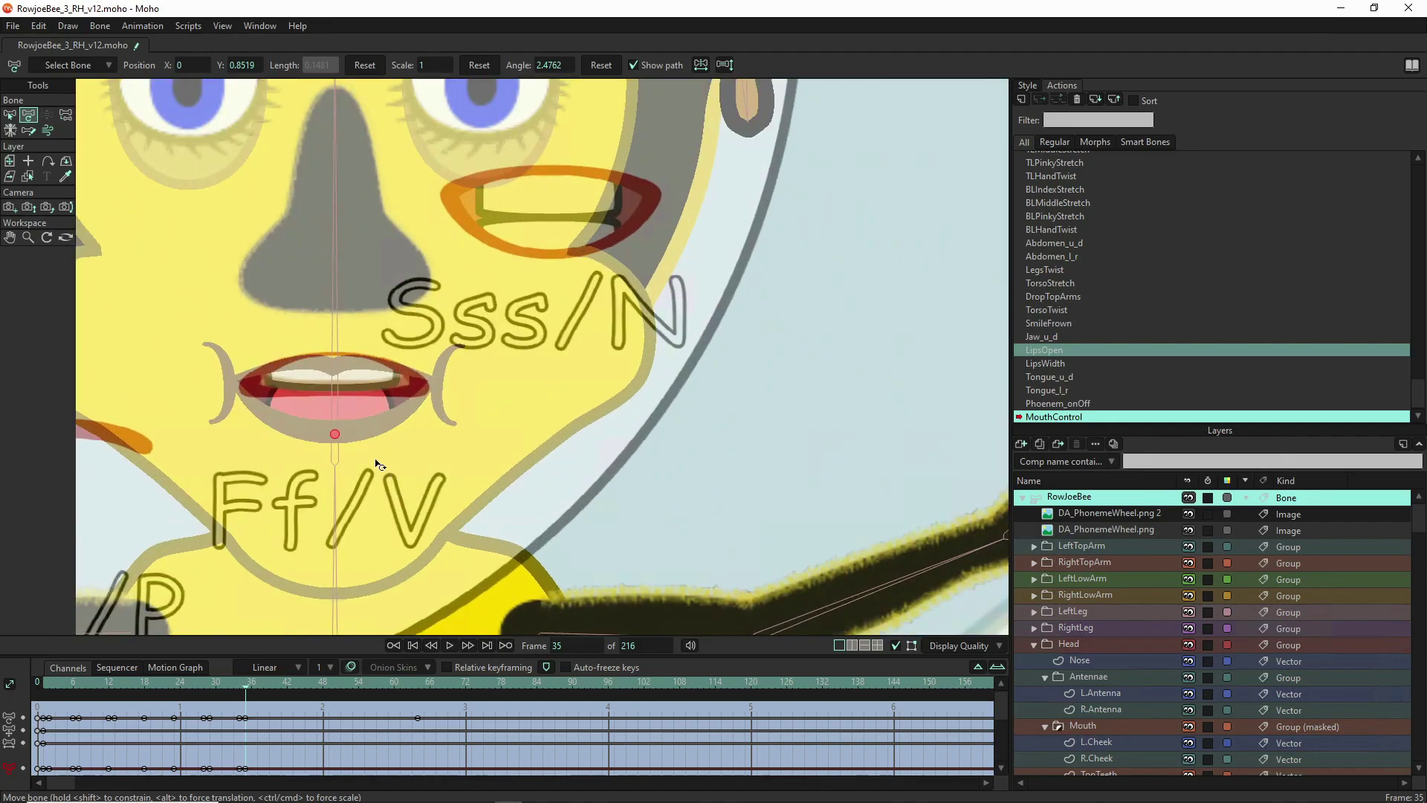
pyautogui.scroll(-7, 373, 461)
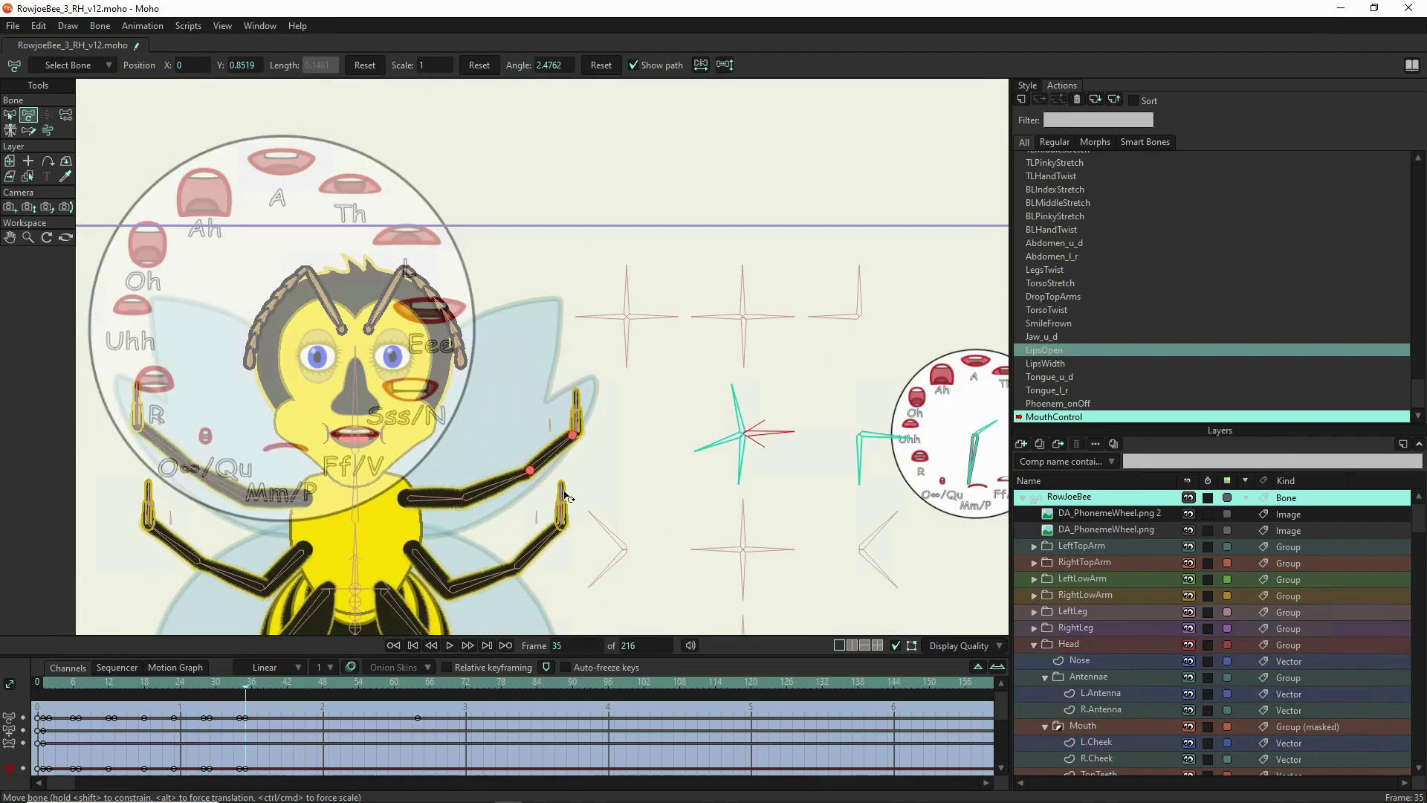
# - Rotate Tongue_u_d to about -27.2 at frame 35 and select a layer inside the Mouth group
pyautogui.moveTo(894, 443); pyautogui.dragTo(901, 462)
pyautogui.scroll(5, 350, 437)
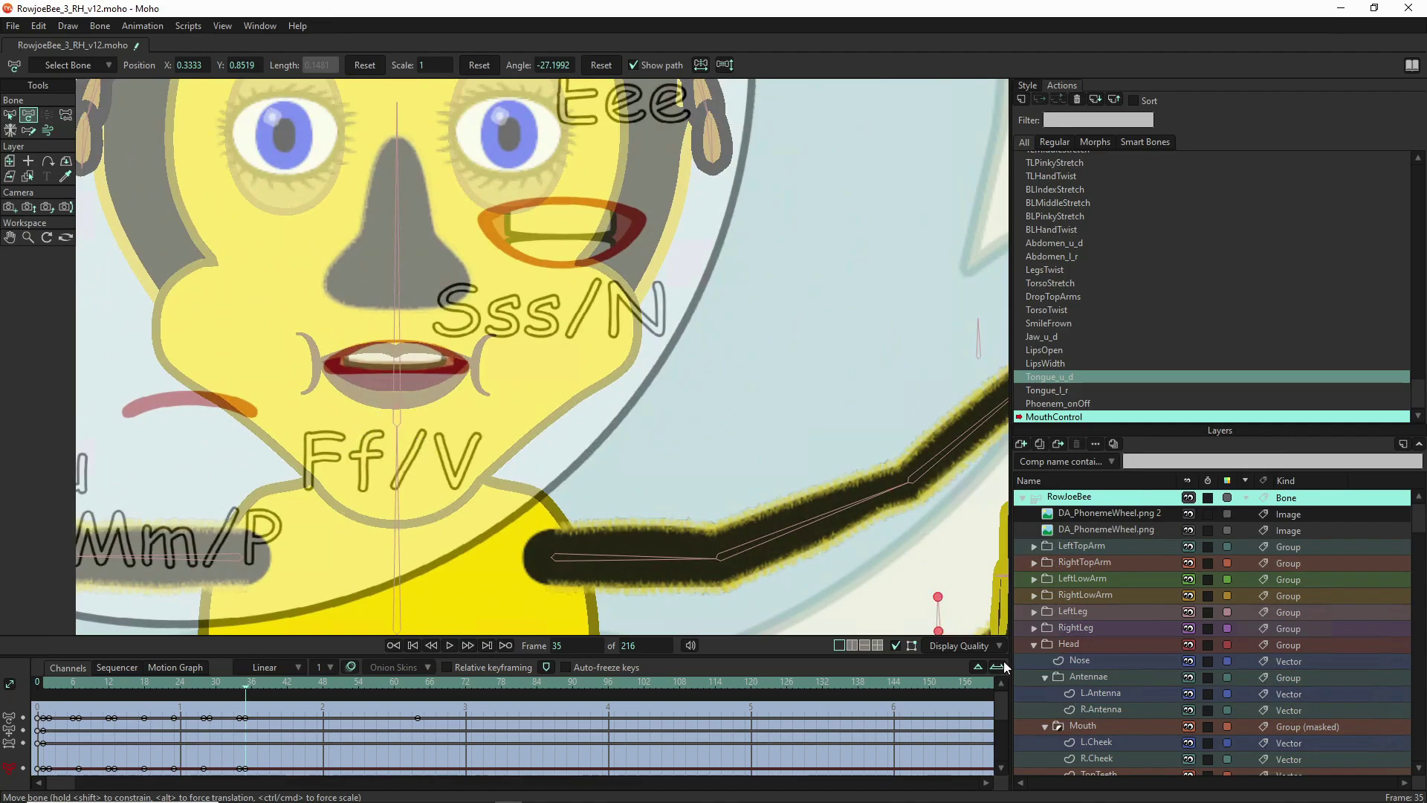
pyautogui.scroll(-5, 1114, 683)
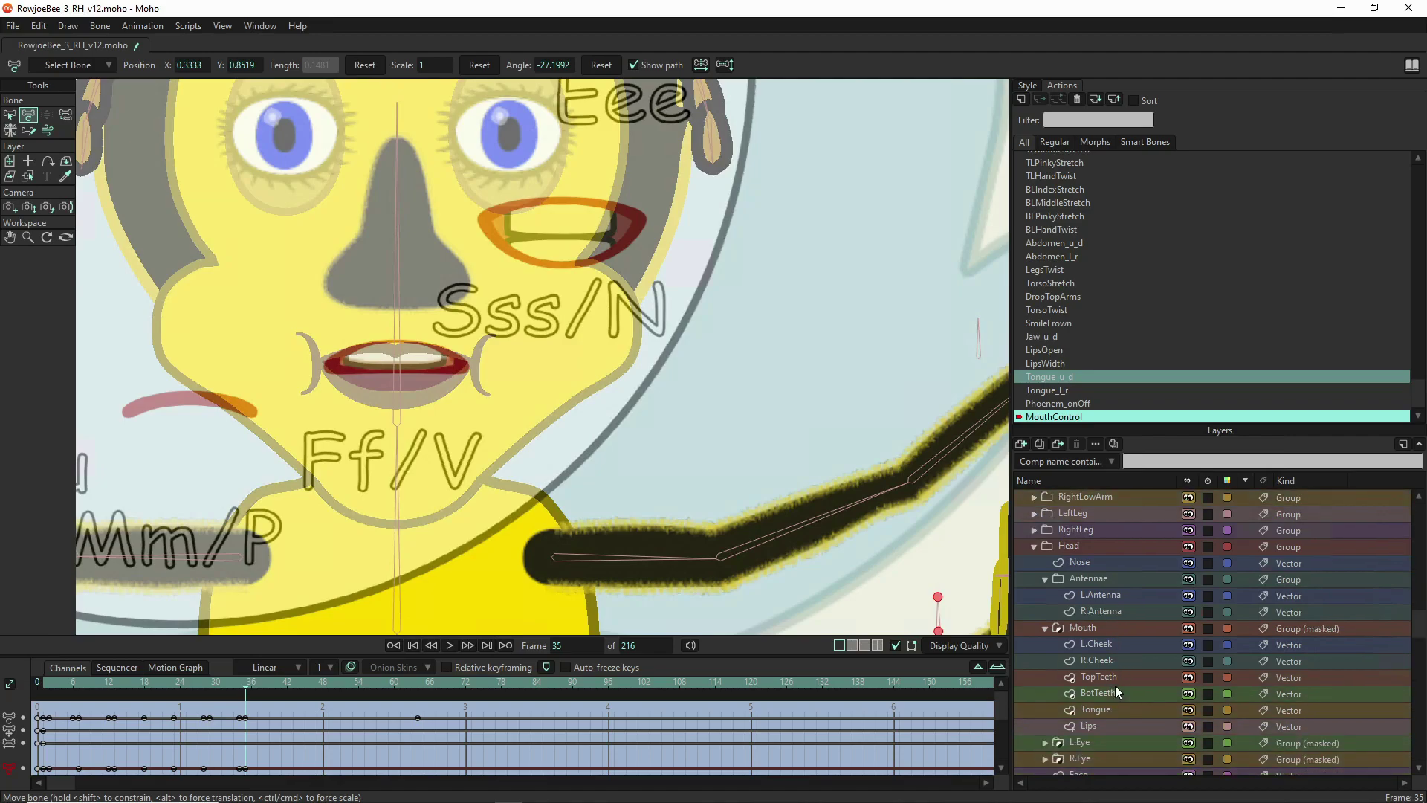
pyautogui.scroll(-1, 1113, 686)
pyautogui.click(1113, 689)
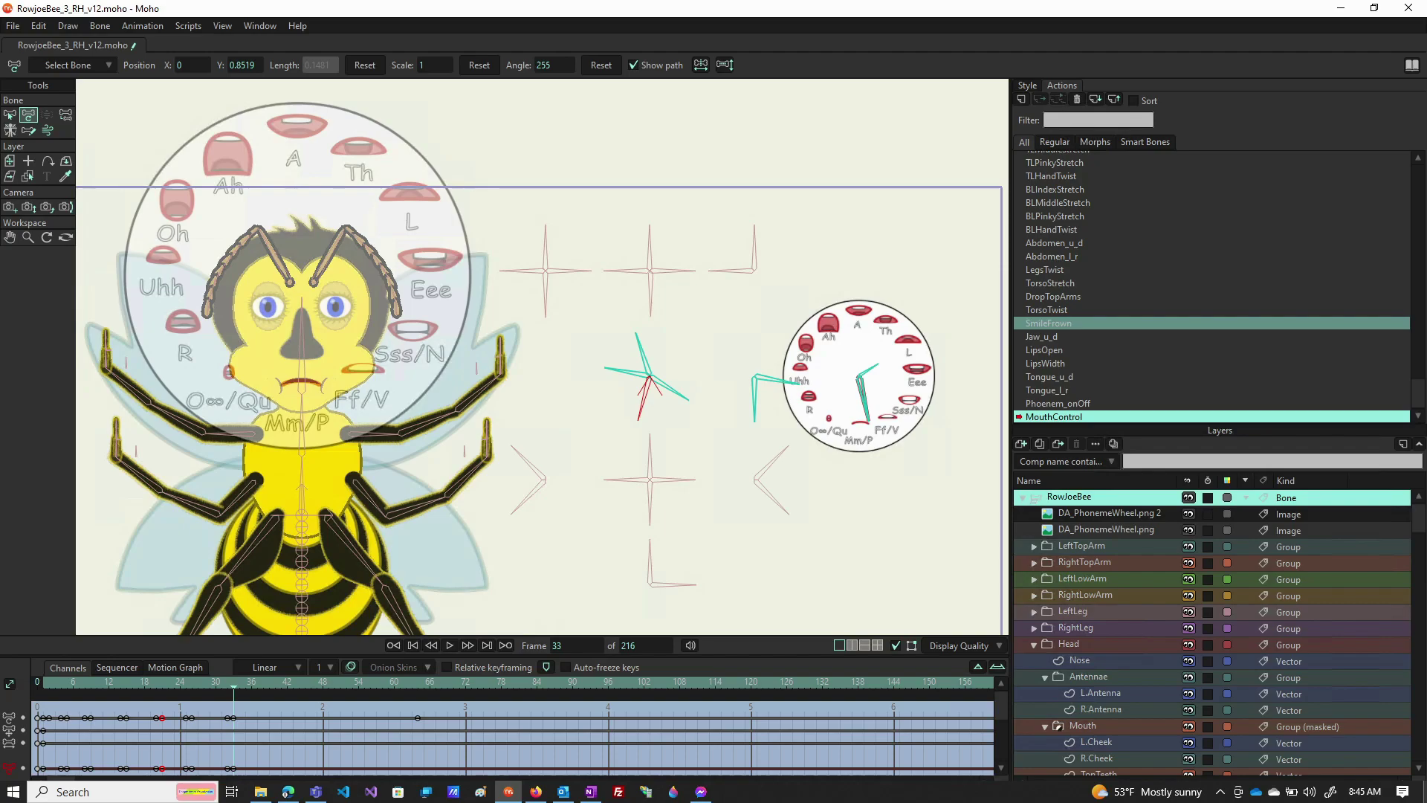
# - Hold the Mm/P pose at frame 38 by keying the SmileFrown, Jaw_u_d, LipsWidth and Tongue_u_d control bones
pyautogui.press('z')
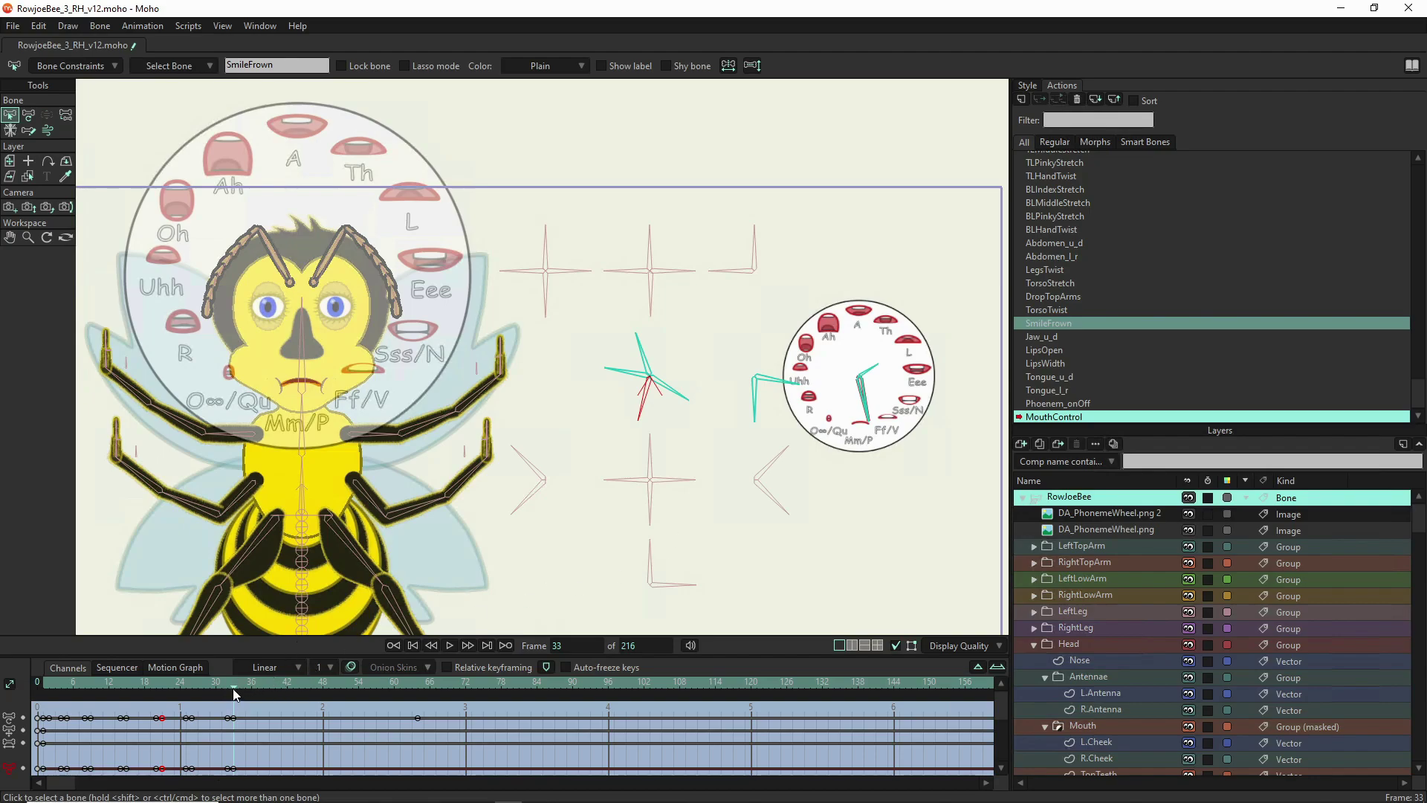
pyautogui.moveTo(235, 692); pyautogui.dragTo(267, 692)
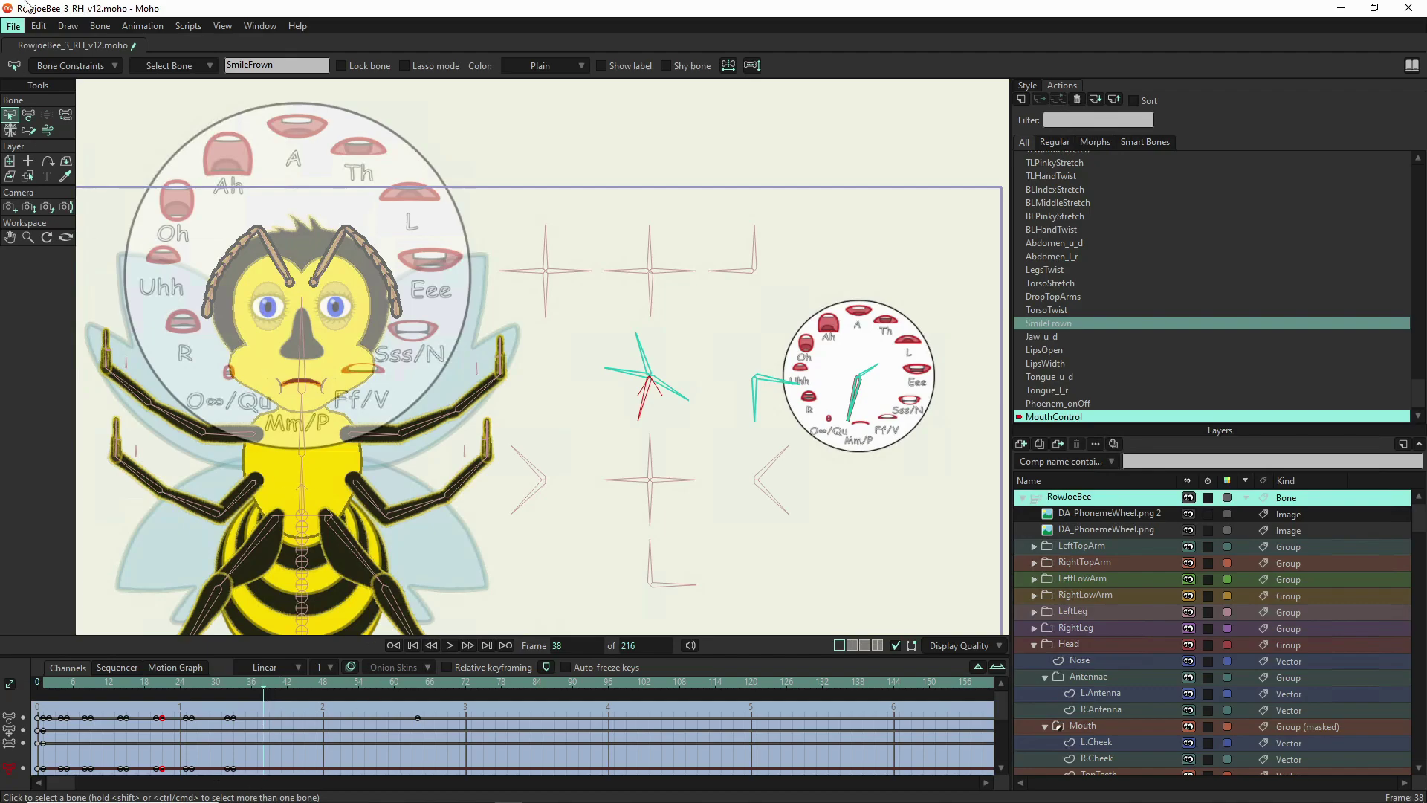
pyautogui.click(28, 117)
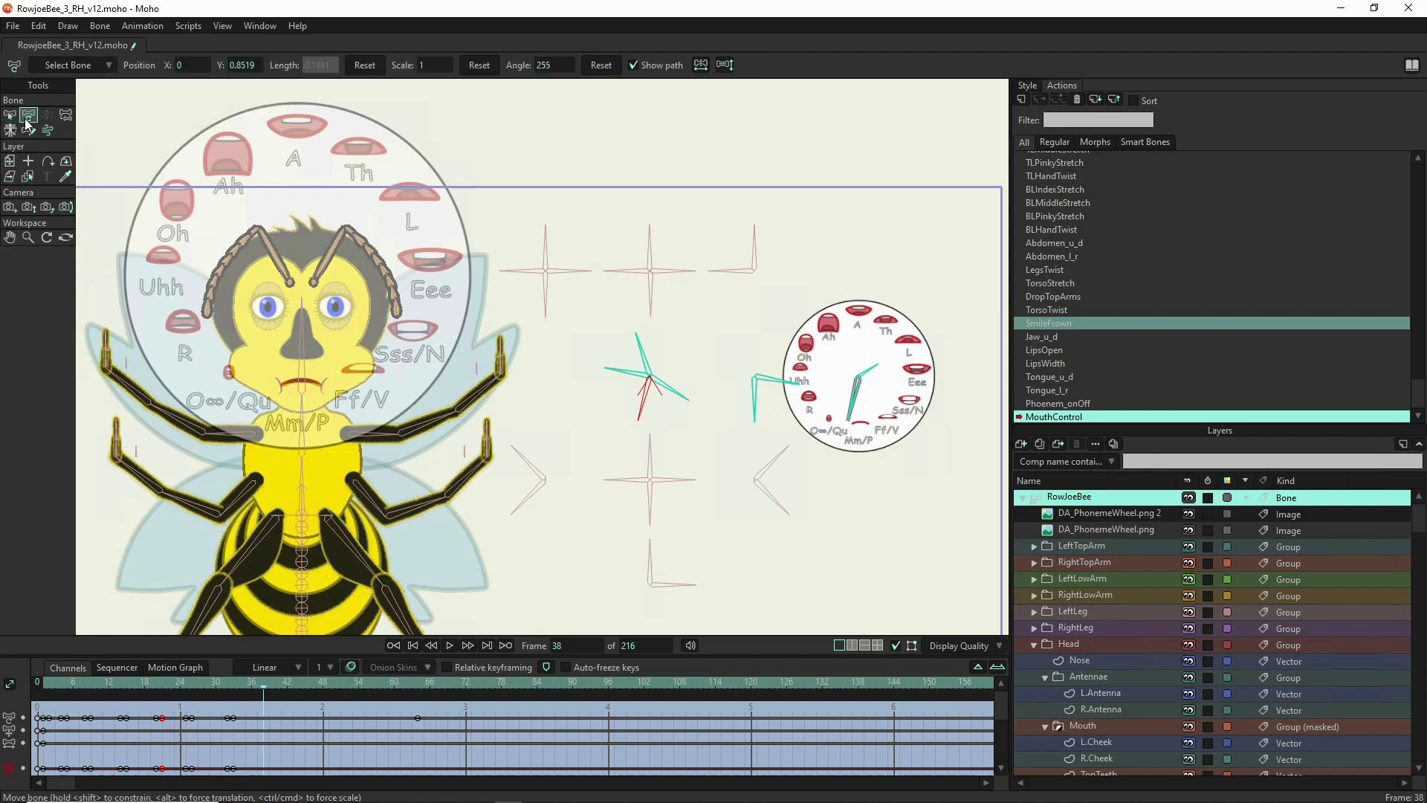
pyautogui.moveTo(646, 403); pyautogui.dragTo(638, 361)
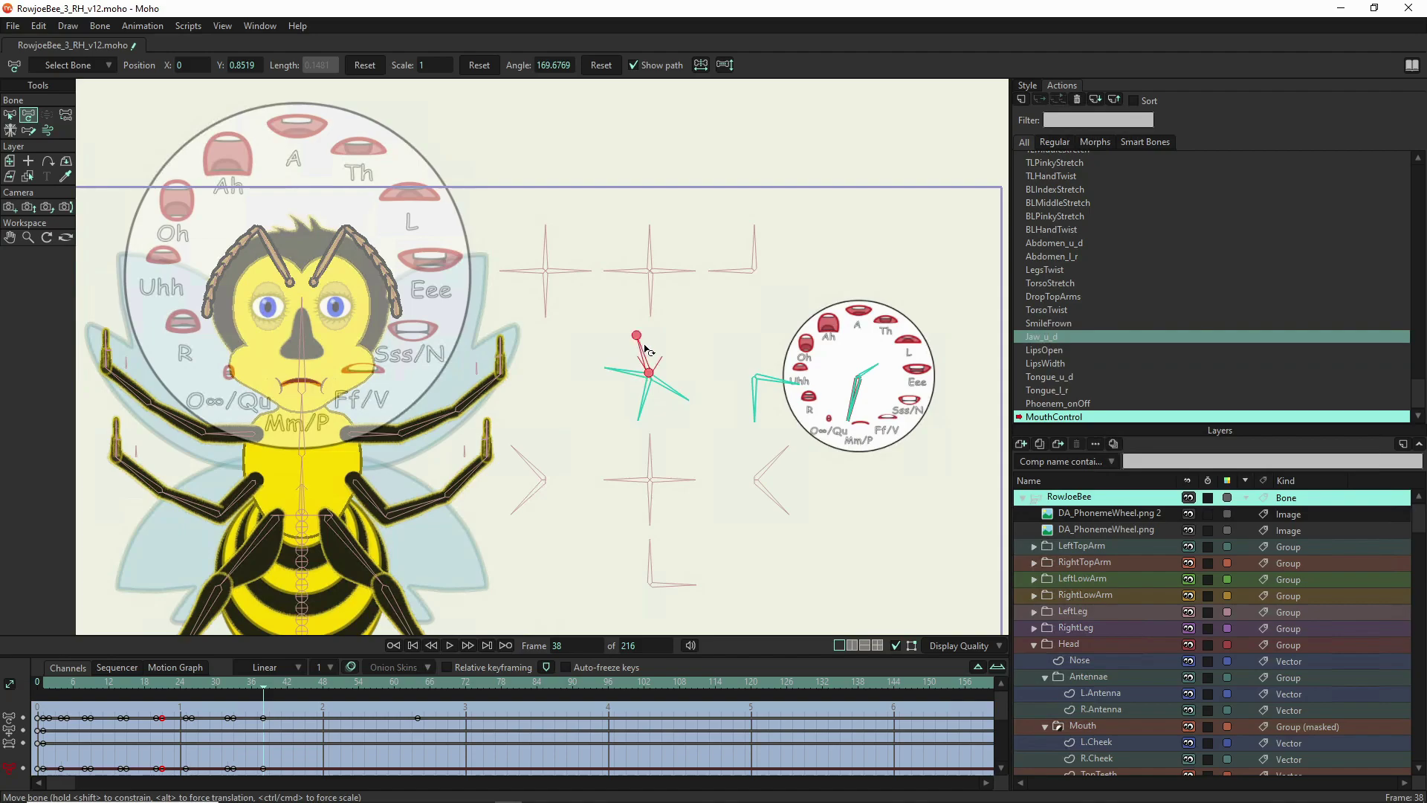
pyautogui.click(753, 398)
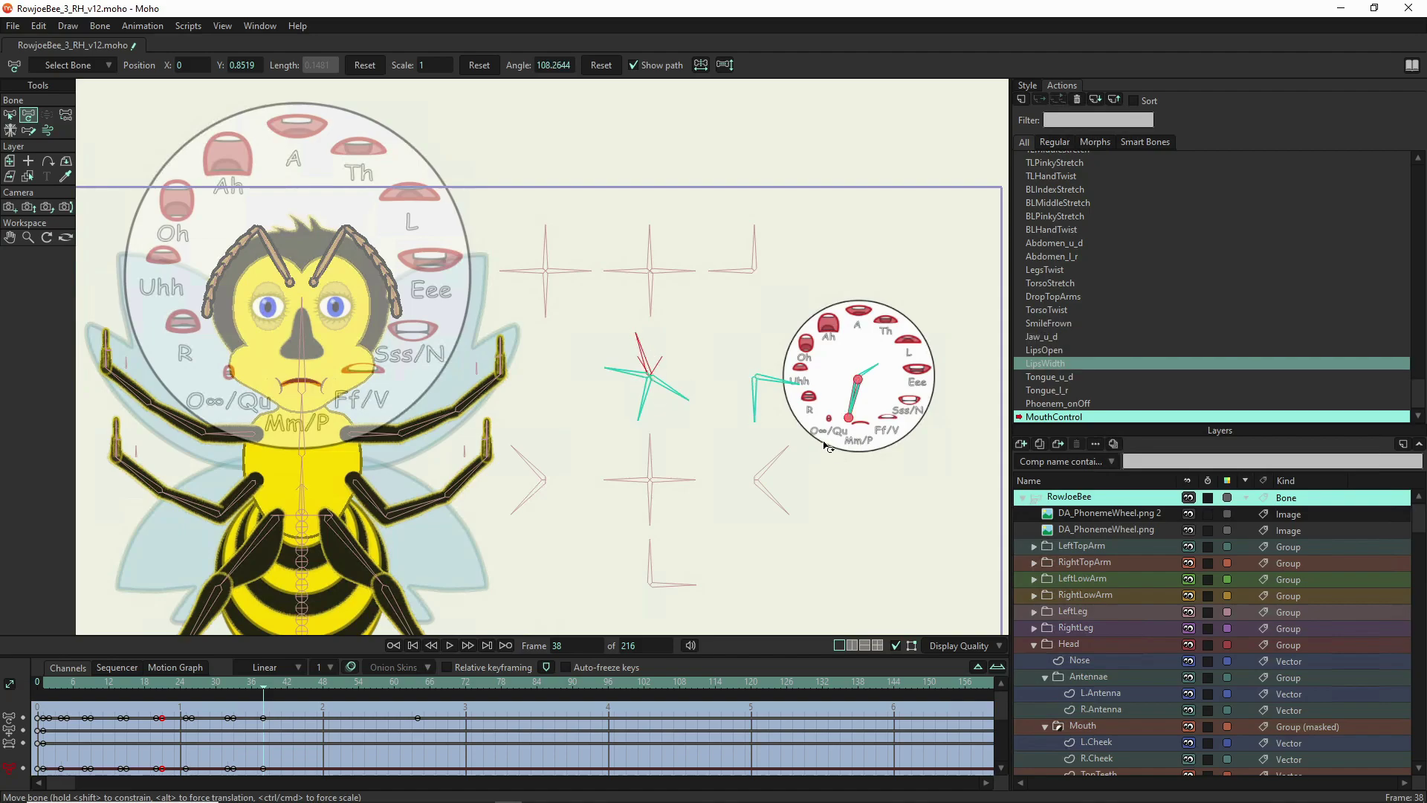
pyautogui.click(755, 382)
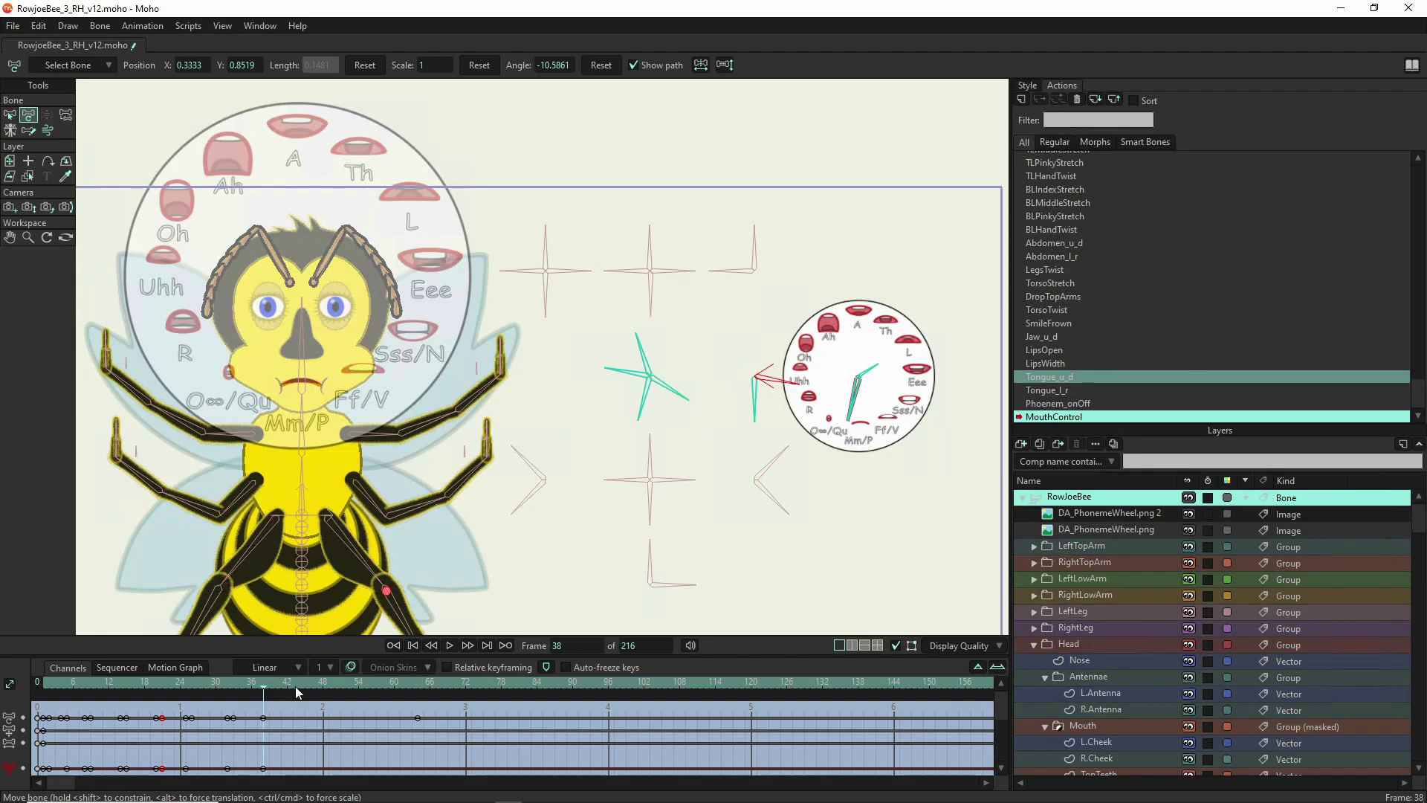
# - Key DA_PhonemeWheel.png 2 at frame 39, placing the O∞/Qu mouth over the bee's at about X 0.1782, Y 0.4694
pyautogui.click(273, 693)
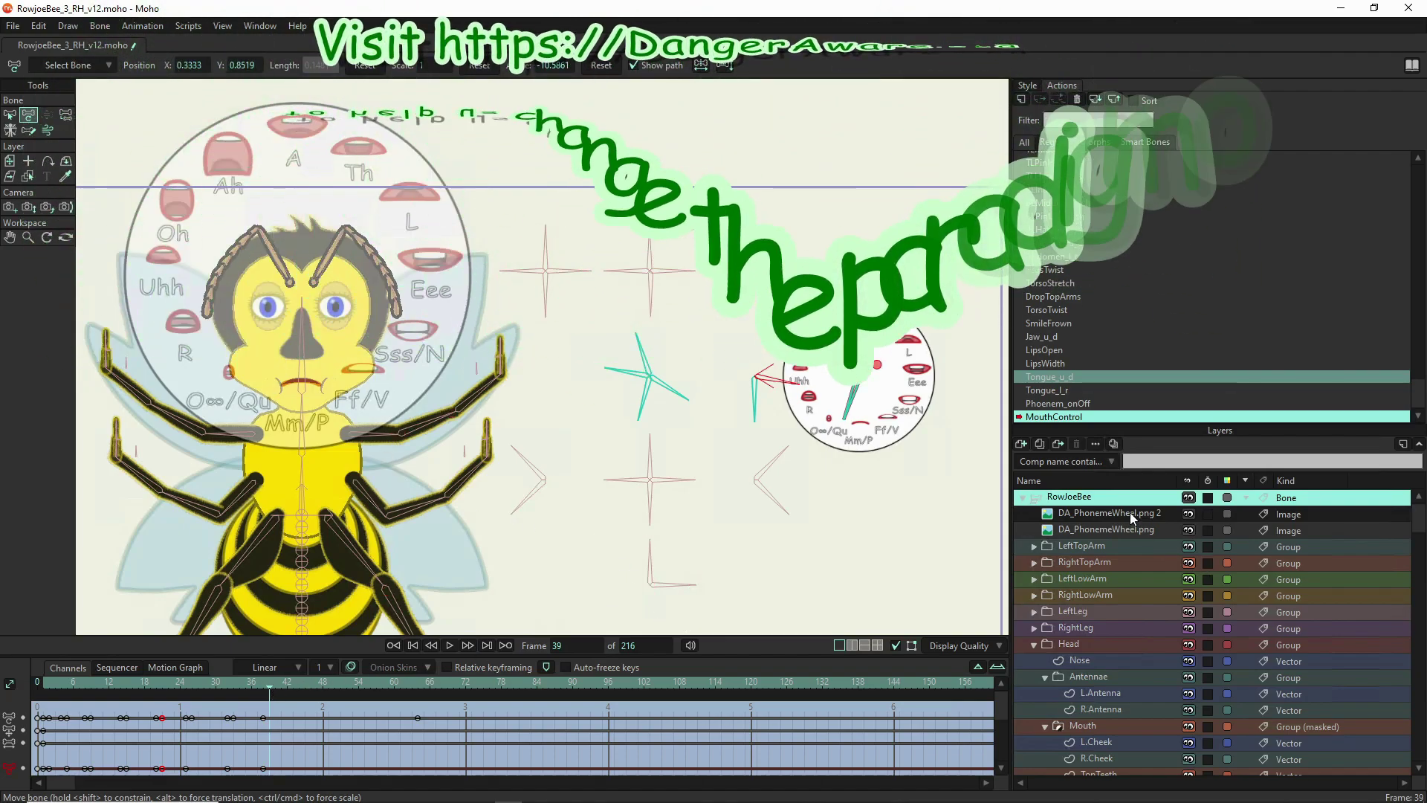
pyautogui.click(1130, 513)
pyautogui.moveTo(272, 383); pyautogui.dragTo(318, 387)
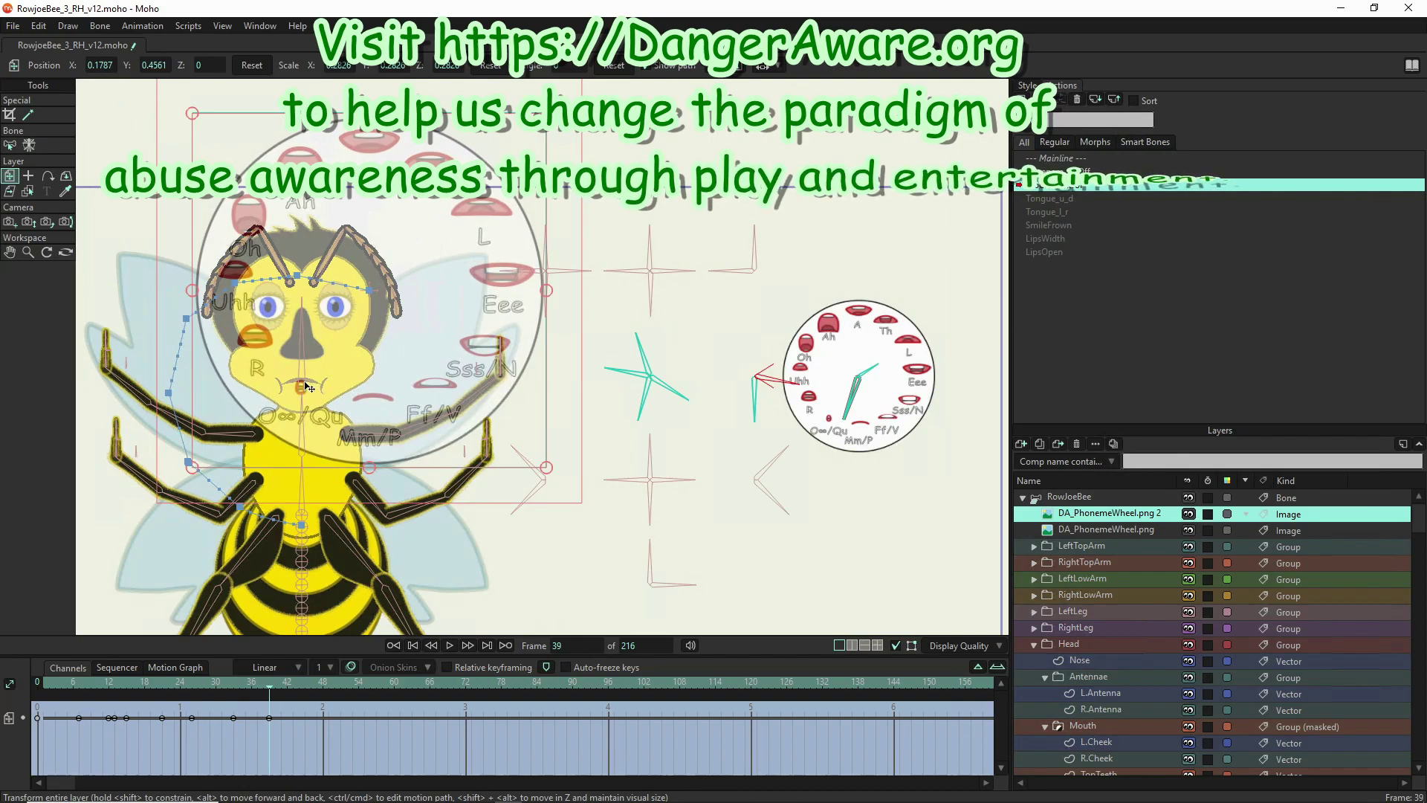
pyautogui.scroll(3, 318, 388)
pyautogui.scroll(3, 268, 395)
pyautogui.scroll(2, 268, 395)
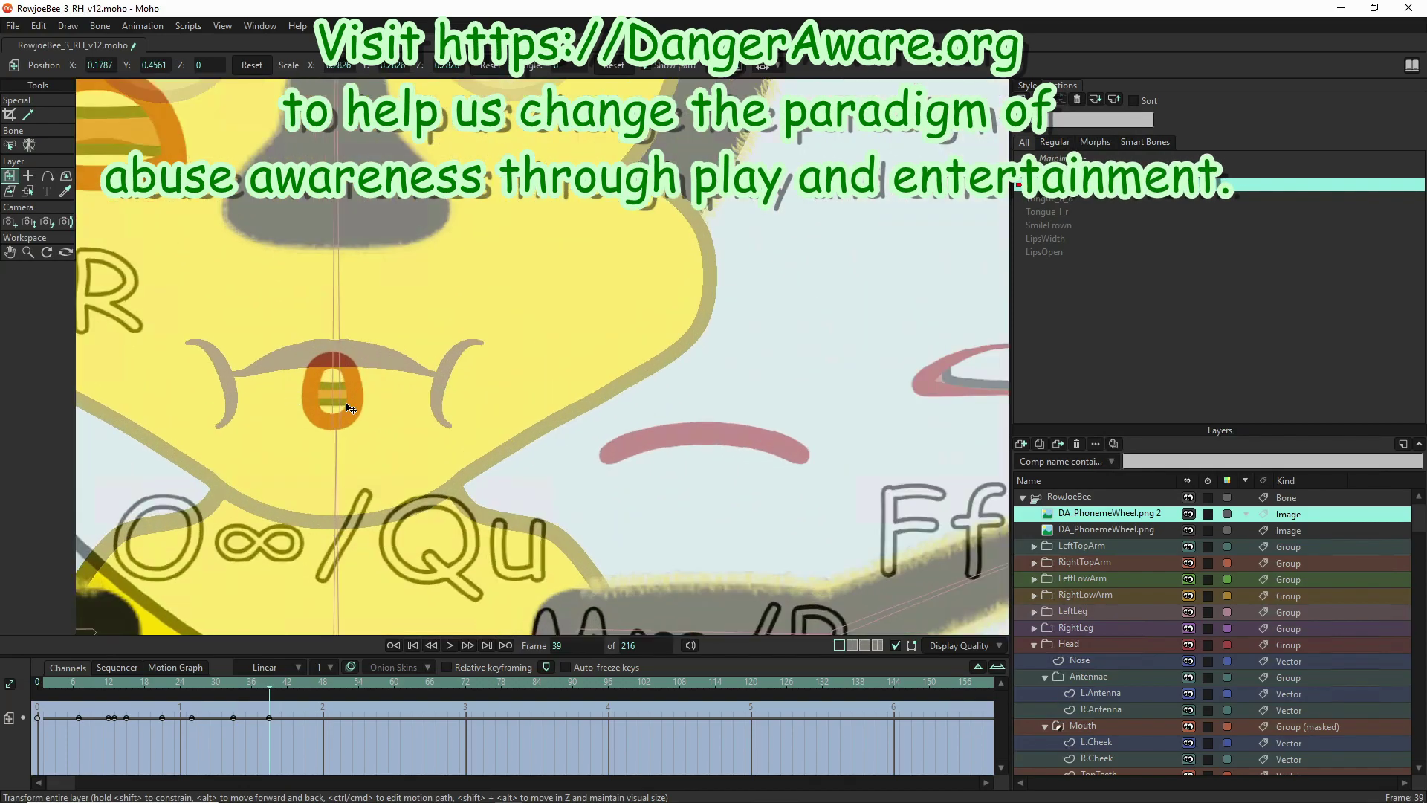
pyautogui.moveTo(383, 402); pyautogui.dragTo(385, 384)
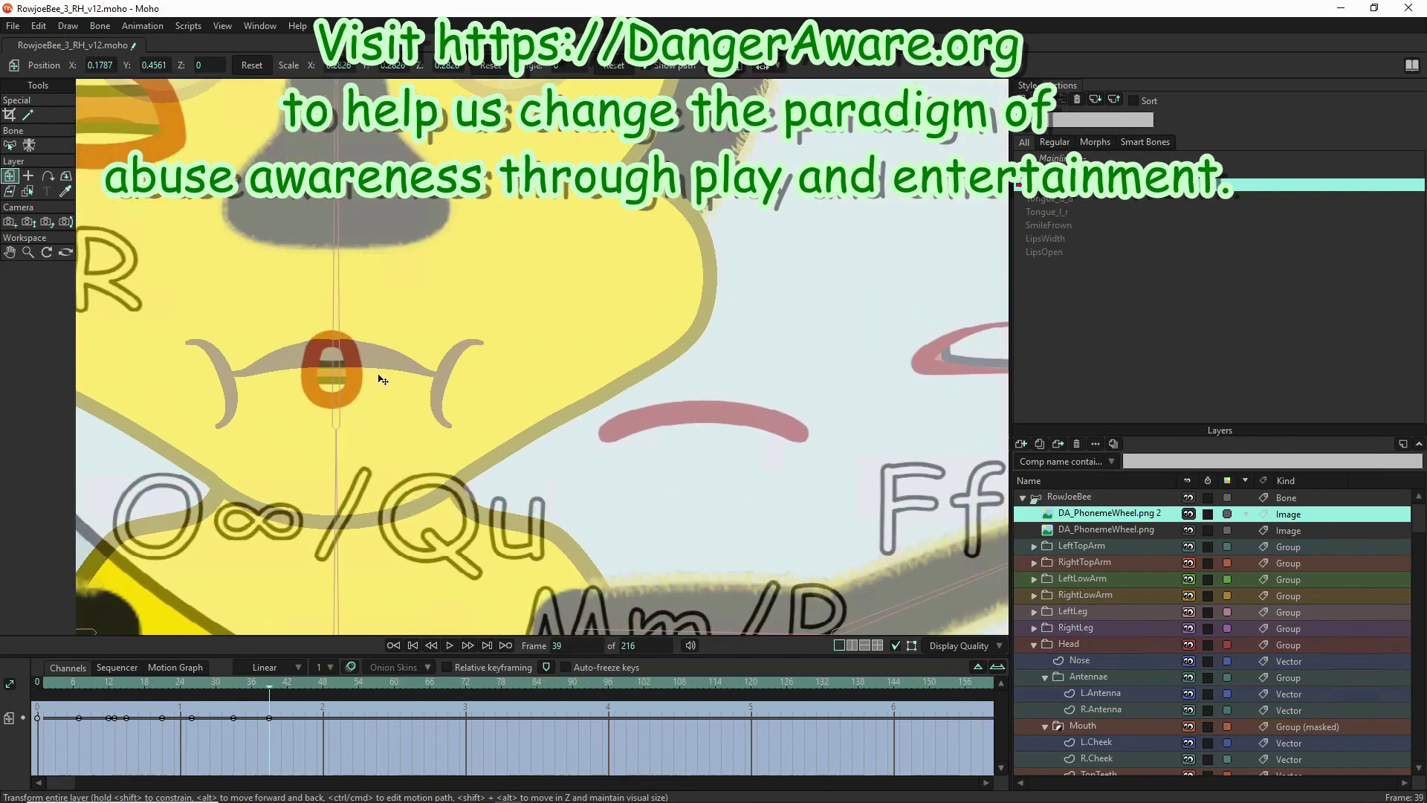
pyautogui.scroll(-5, 370, 379)
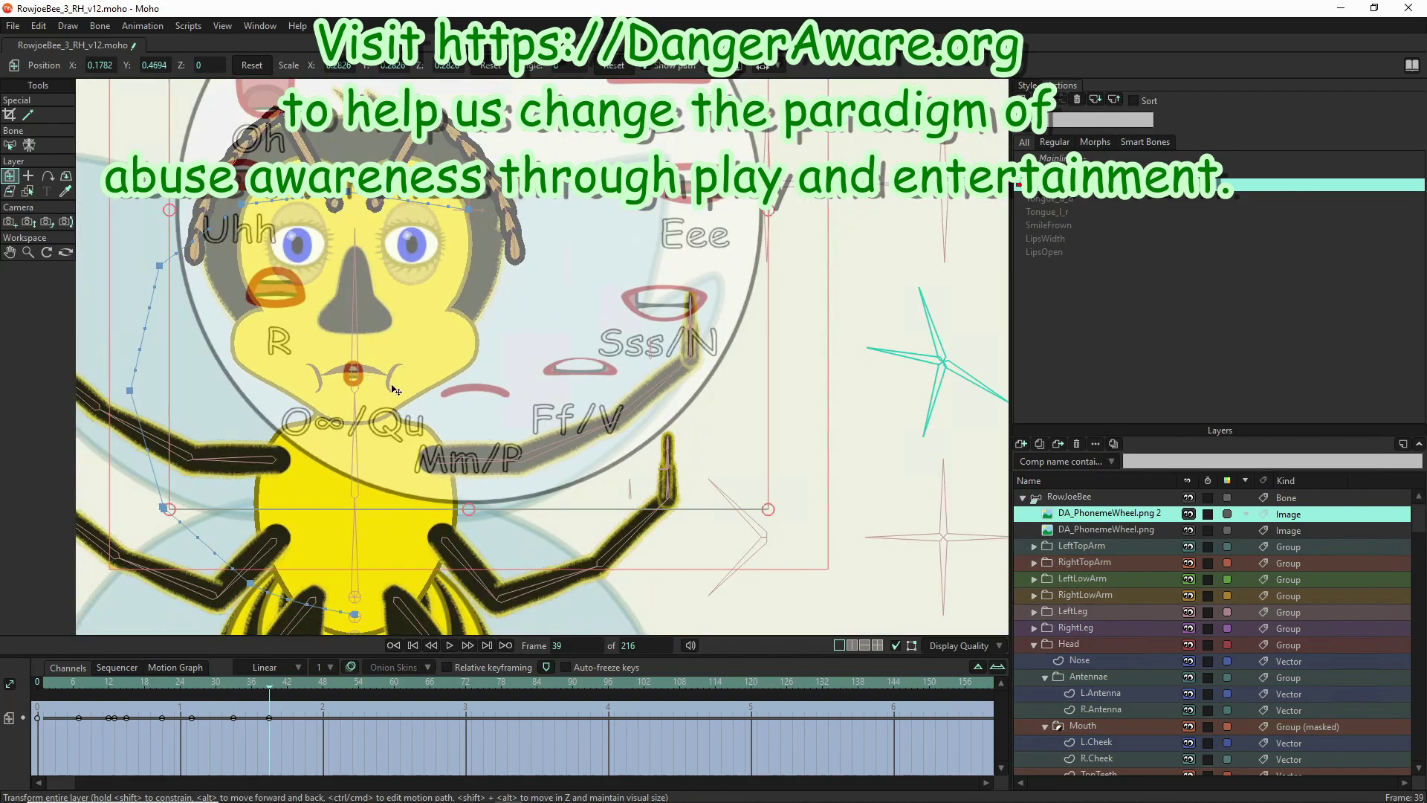
# - Rotate the LipsOpen bone of RowJoeBee at frame 39 to part the bee's lips for the O∞/Qu pose
pyautogui.click(1076, 496)
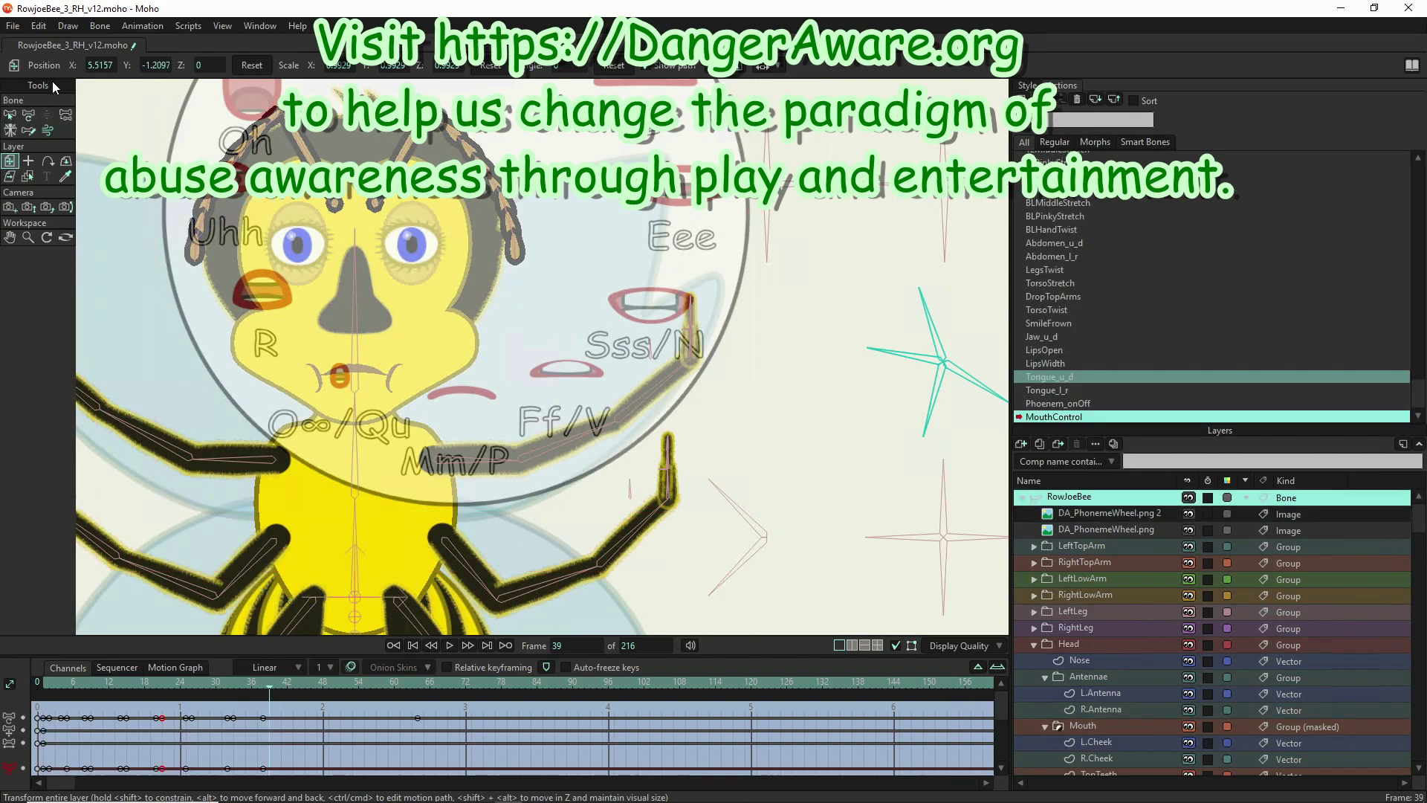
pyautogui.click(33, 115)
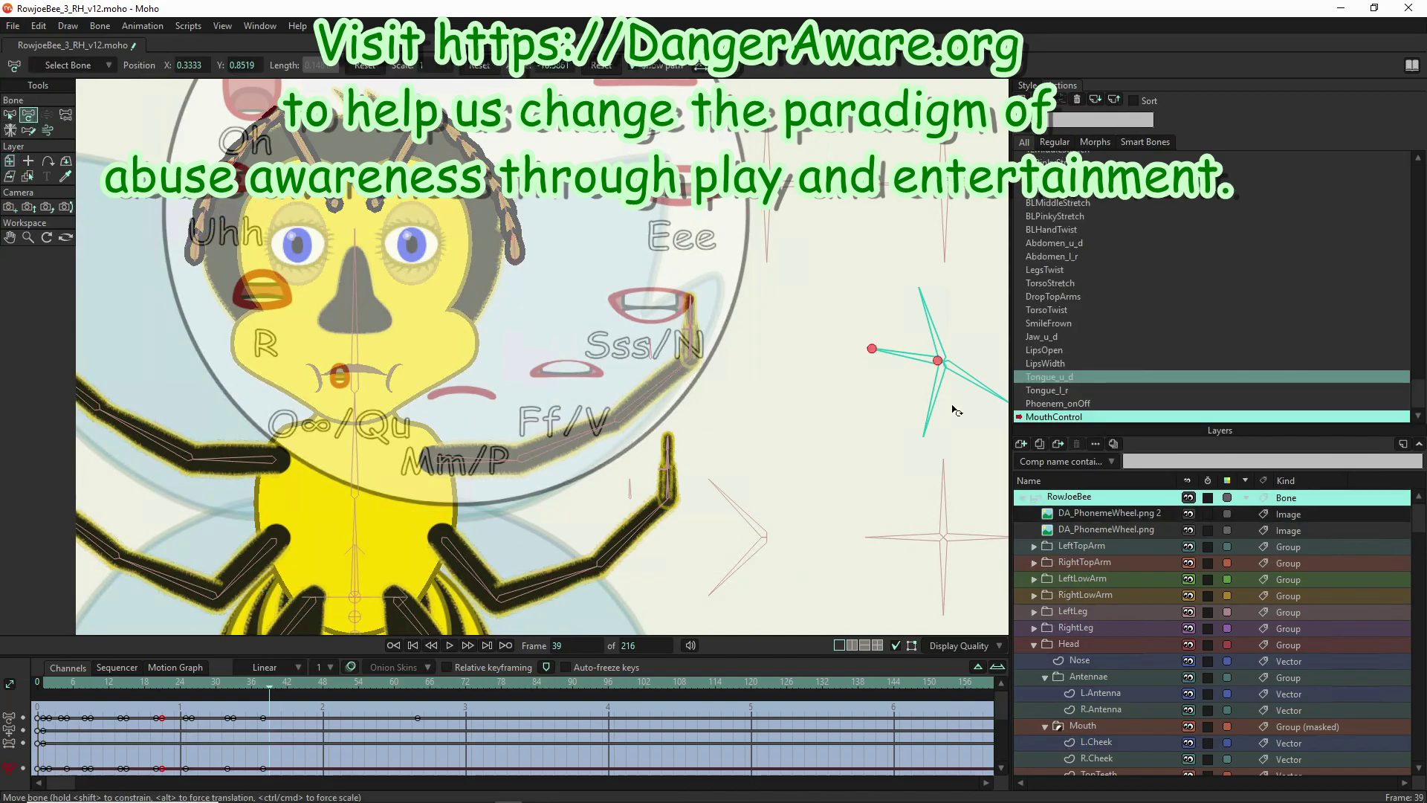
pyautogui.moveTo(1001, 391); pyautogui.dragTo(1010, 338)
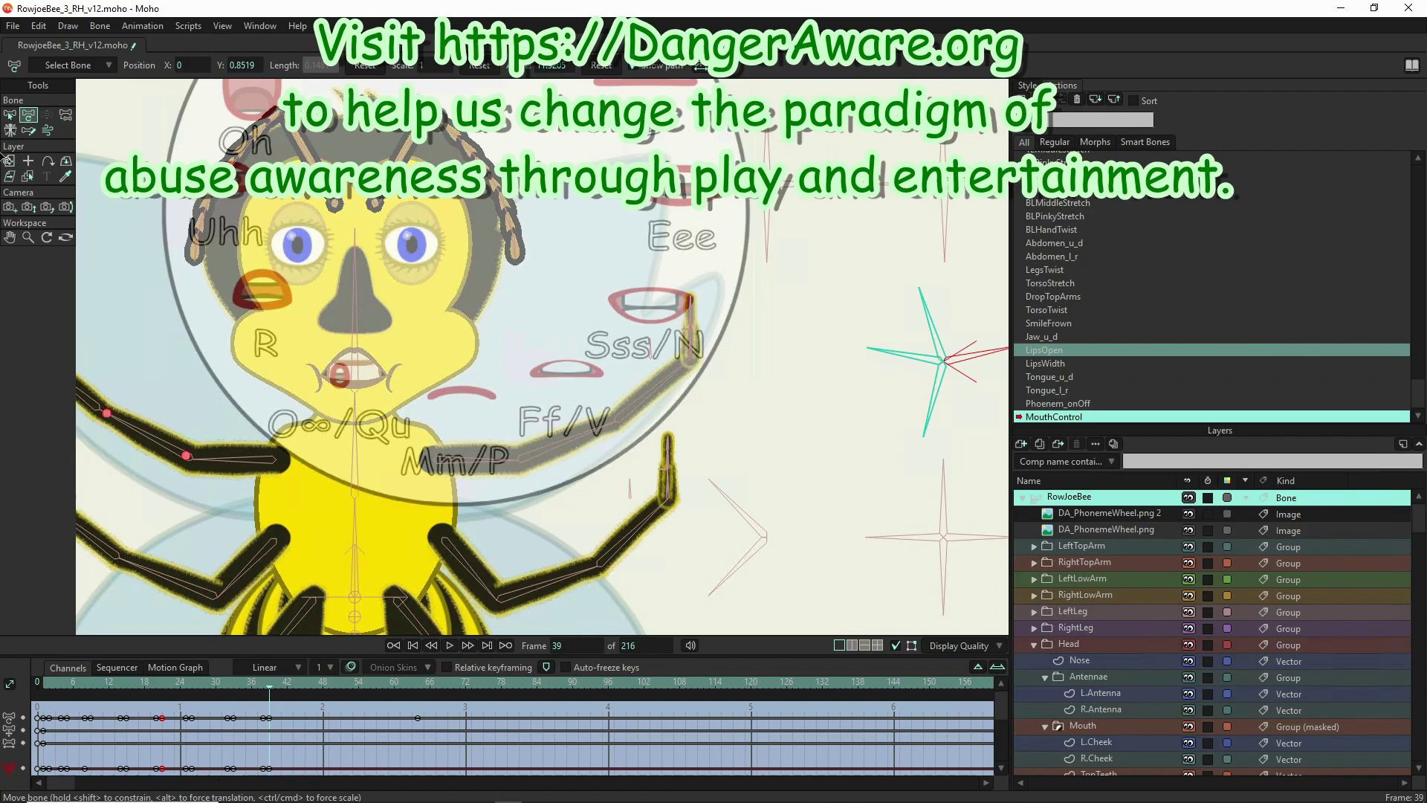
# - Realign DA_PhonemeWheel.png 2 over the opened mouth at frame 39, to about X 0.1802, Y 0.4887
pyautogui.click(1135, 515)
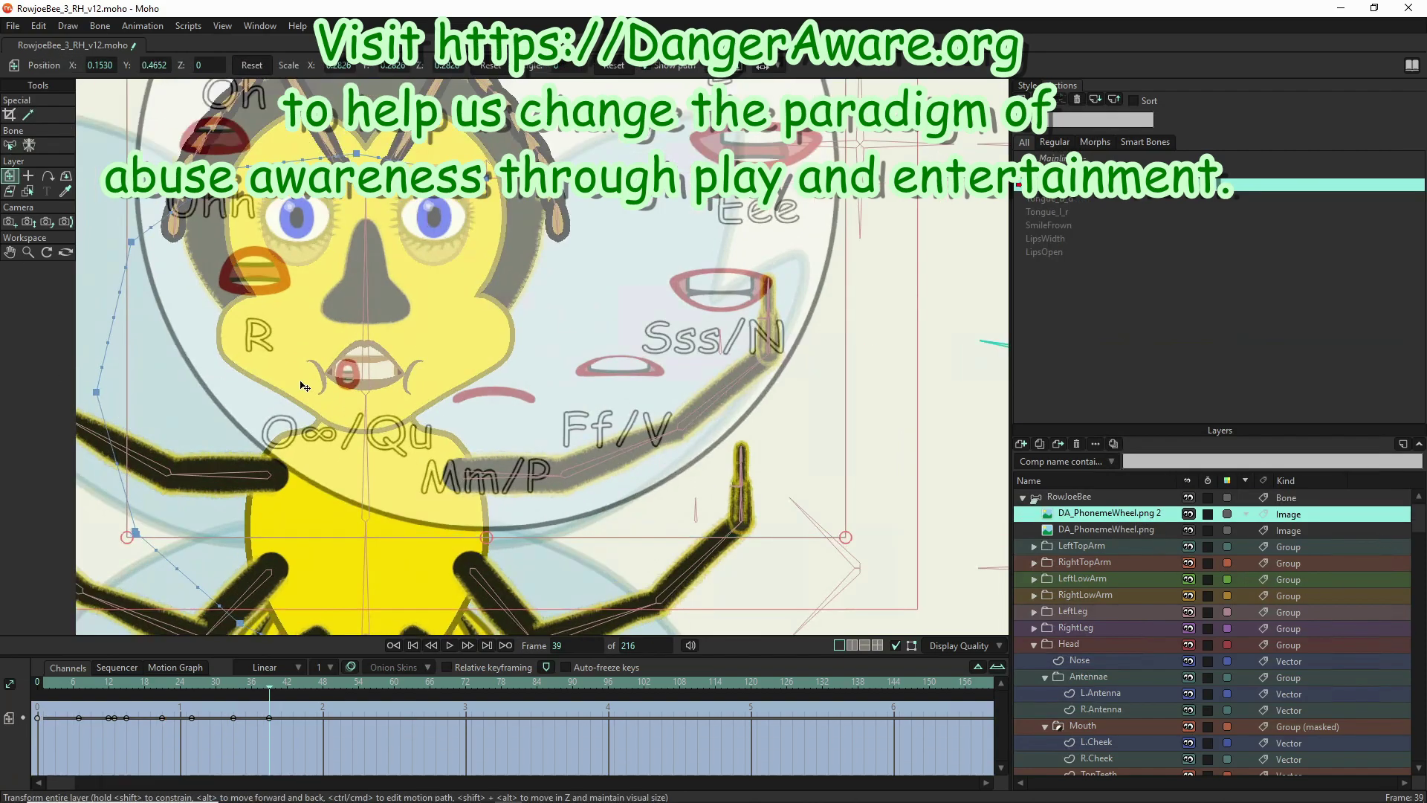
pyautogui.scroll(5, 304, 390)
pyautogui.moveTo(482, 422); pyautogui.dragTo(500, 385)
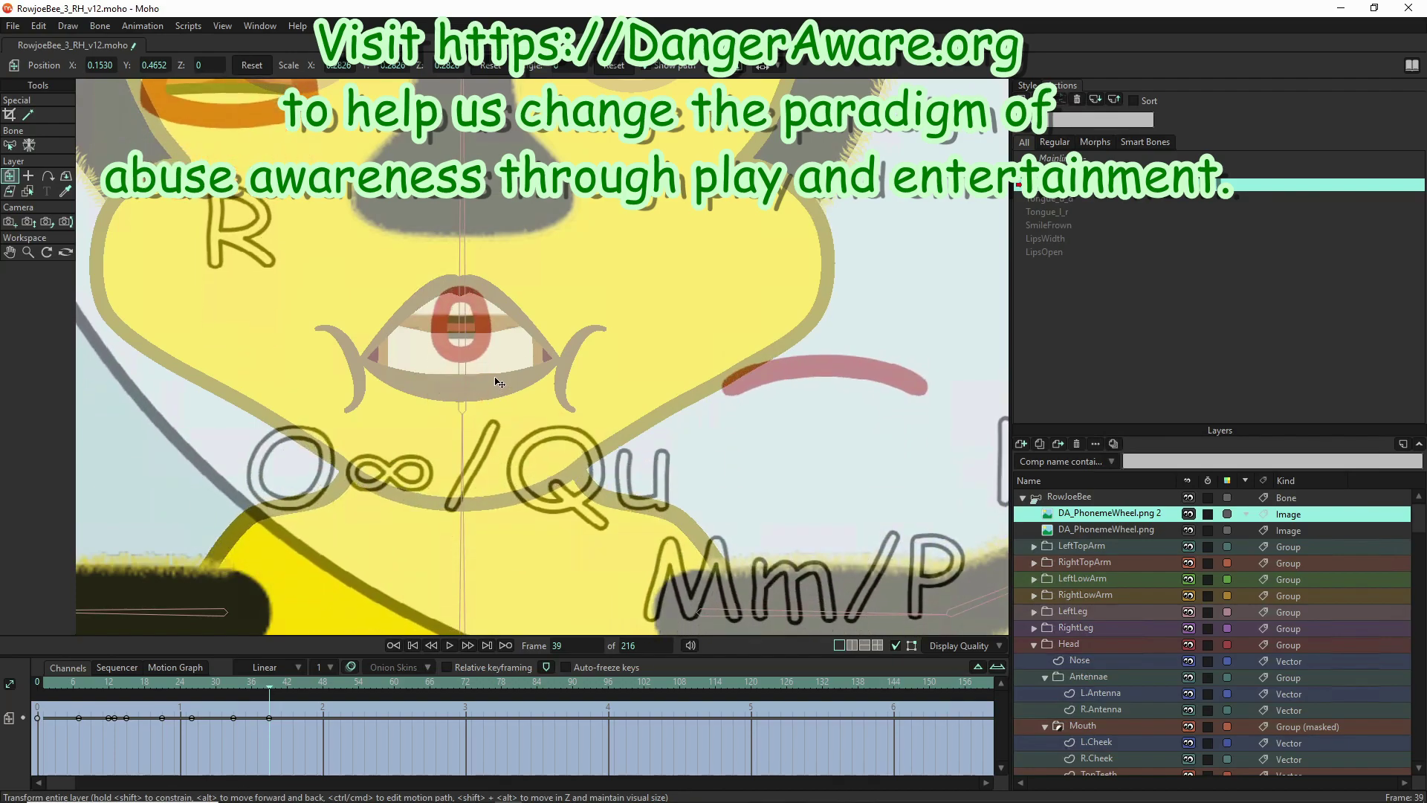
pyautogui.scroll(-3, 392, 313)
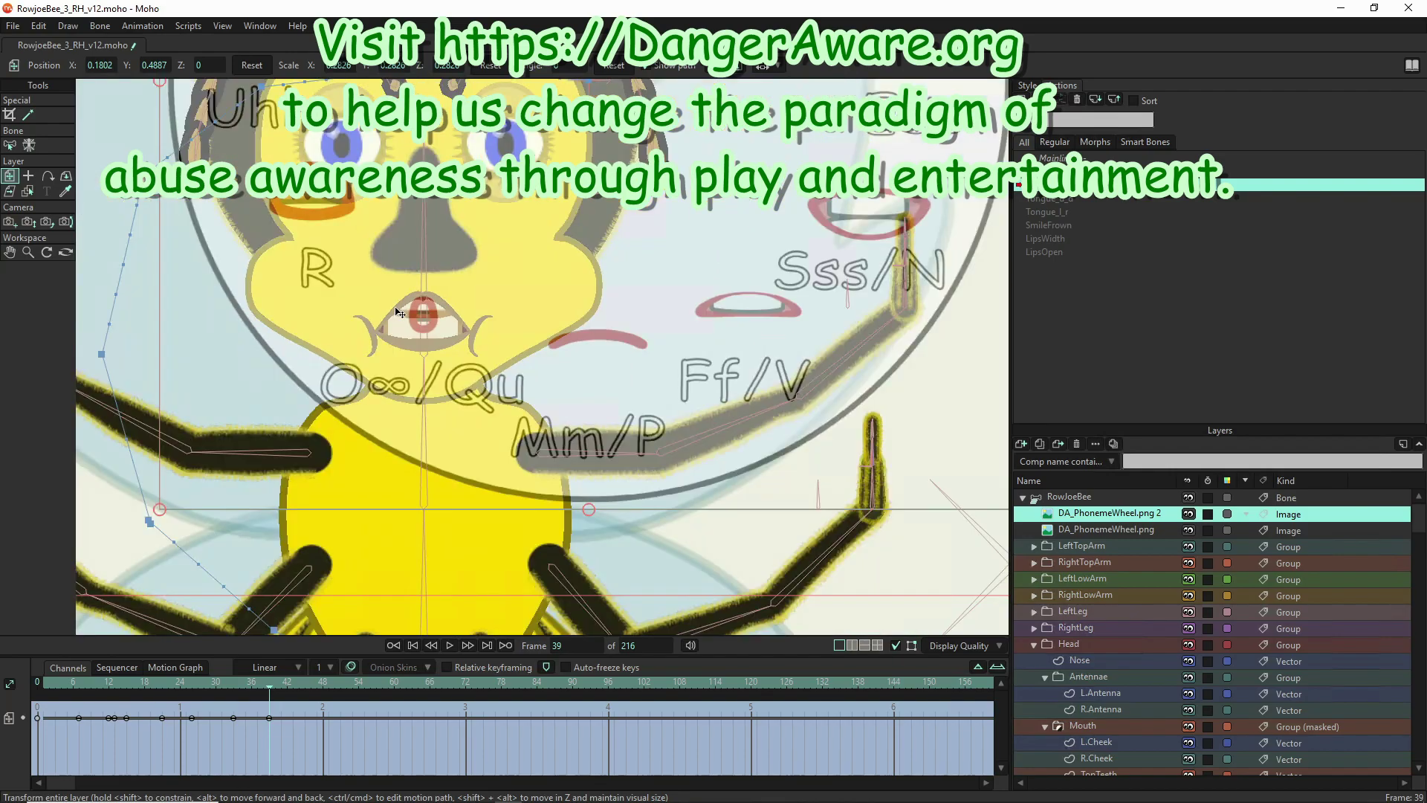
pyautogui.scroll(-3, 337, 371)
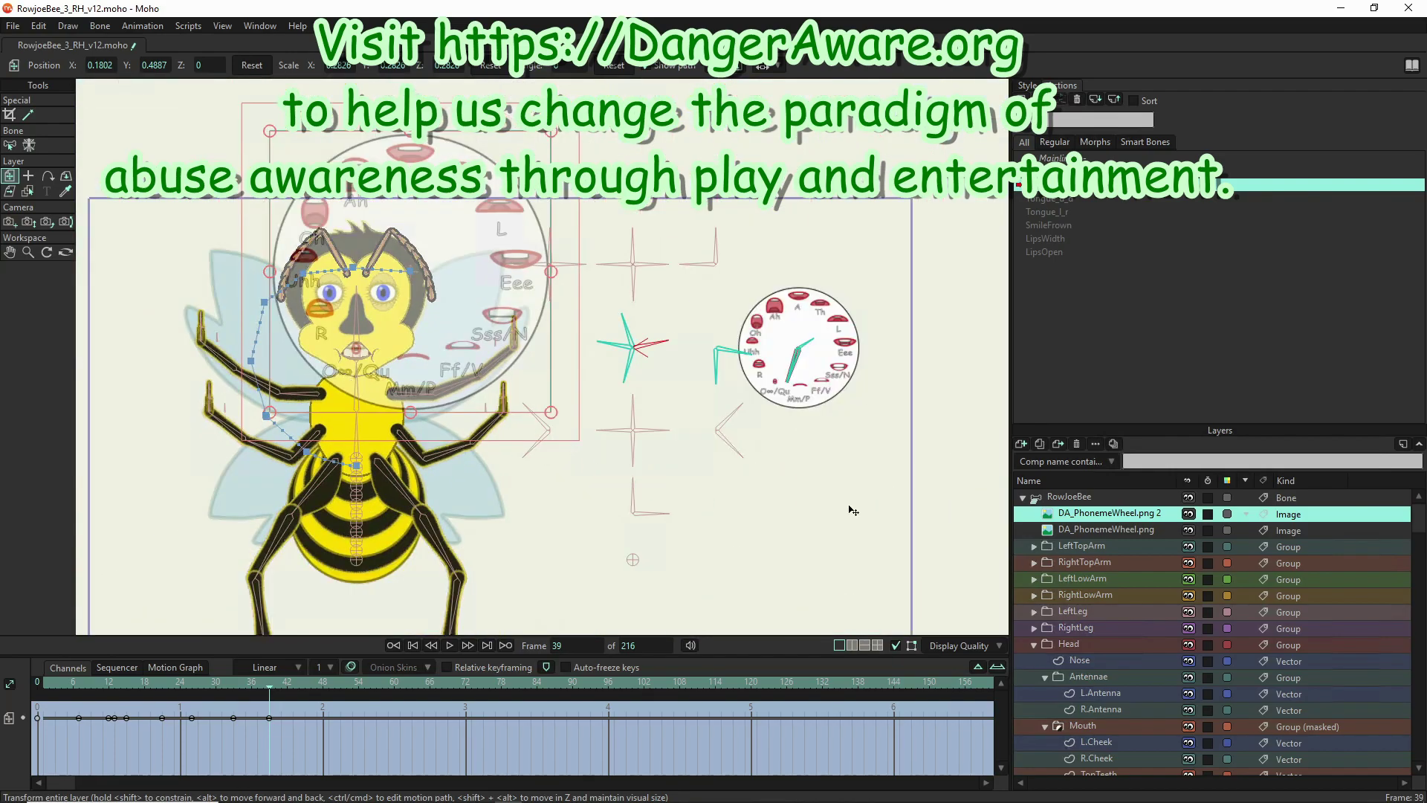
# - Pose RowJoeBee's LipsOpen, LipsWidth, Jaw_u_d and SmileFrown control bones at frame 39 to match the O∞/Qu mouth
pyautogui.click(1113, 498)
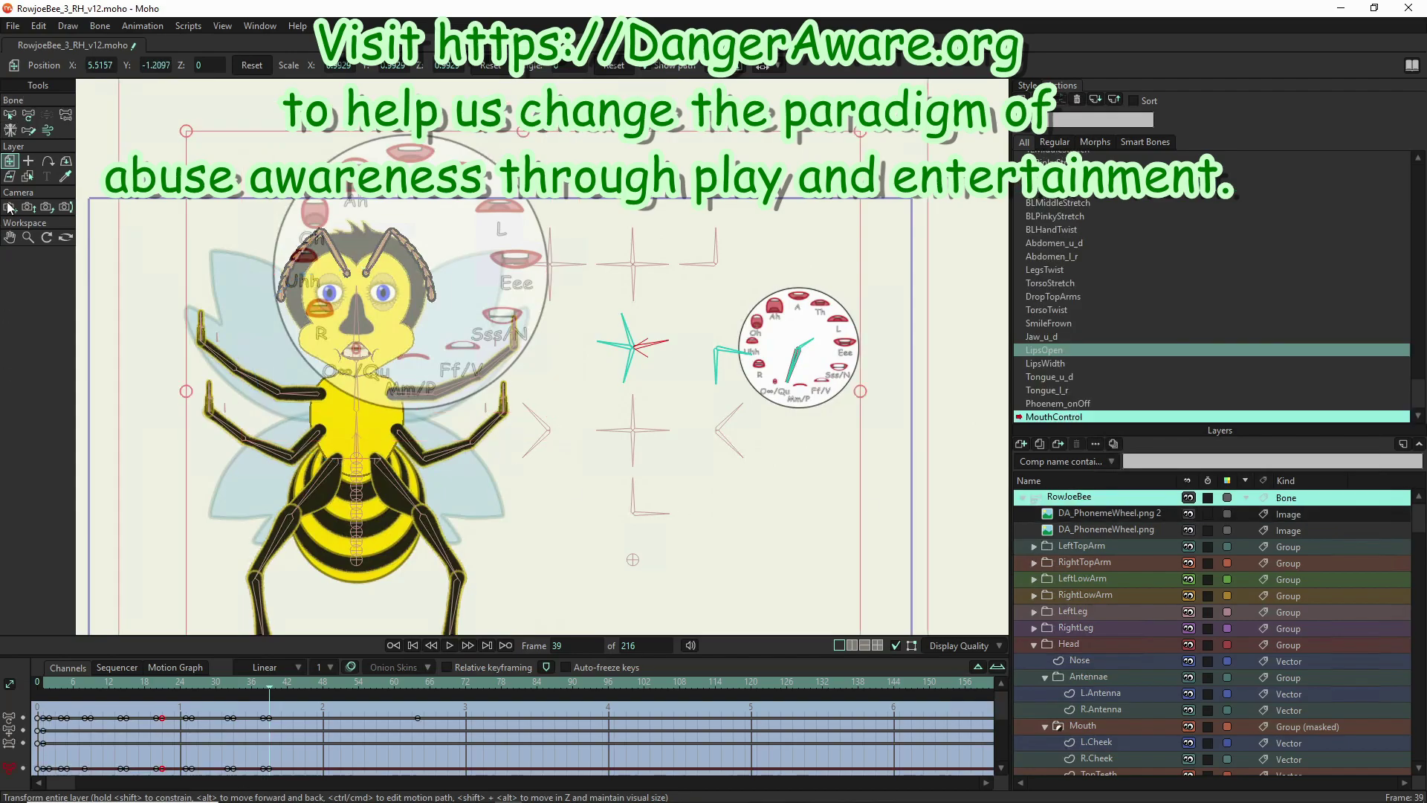
pyautogui.click(28, 114)
pyautogui.click(653, 343)
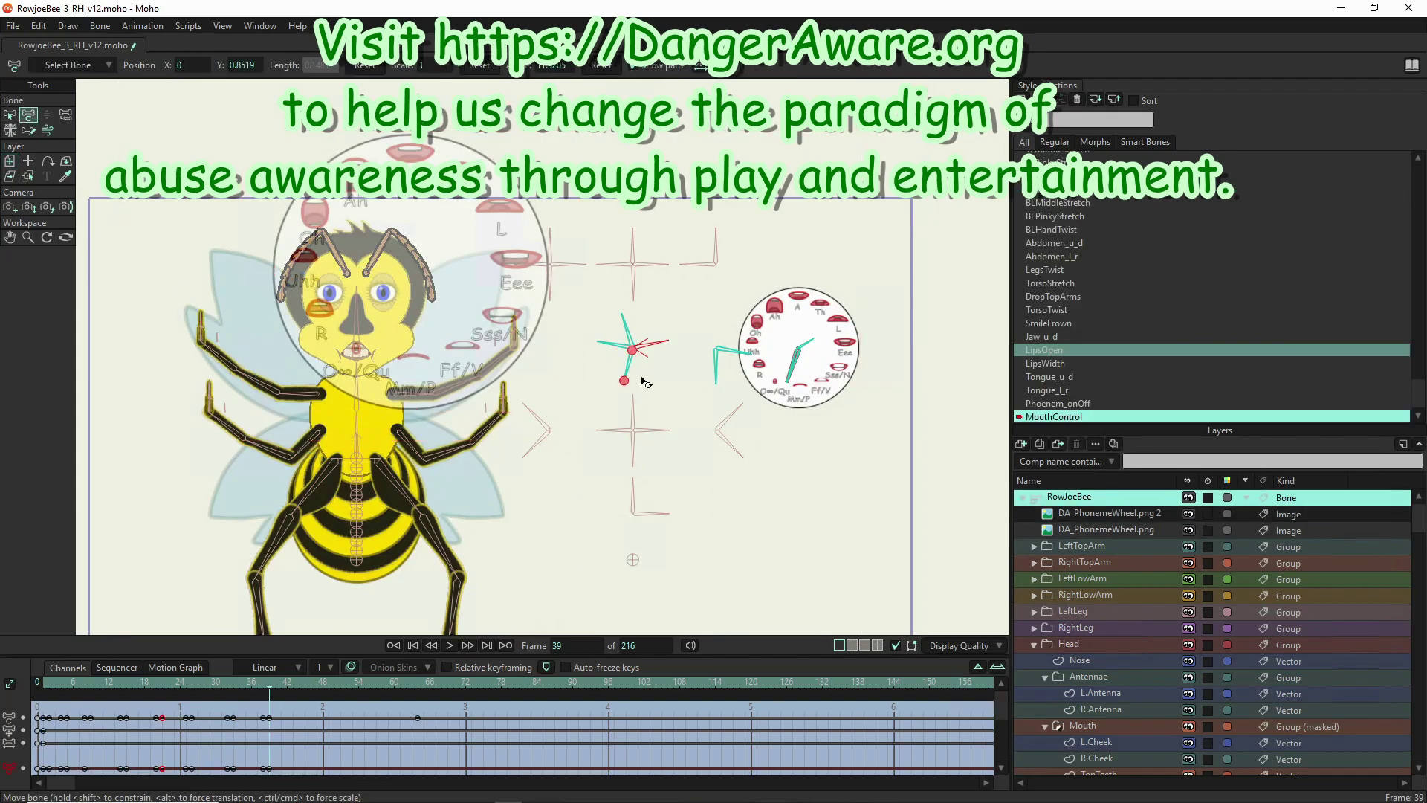
pyautogui.moveTo(658, 352); pyautogui.dragTo(599, 334)
pyautogui.click(599, 343)
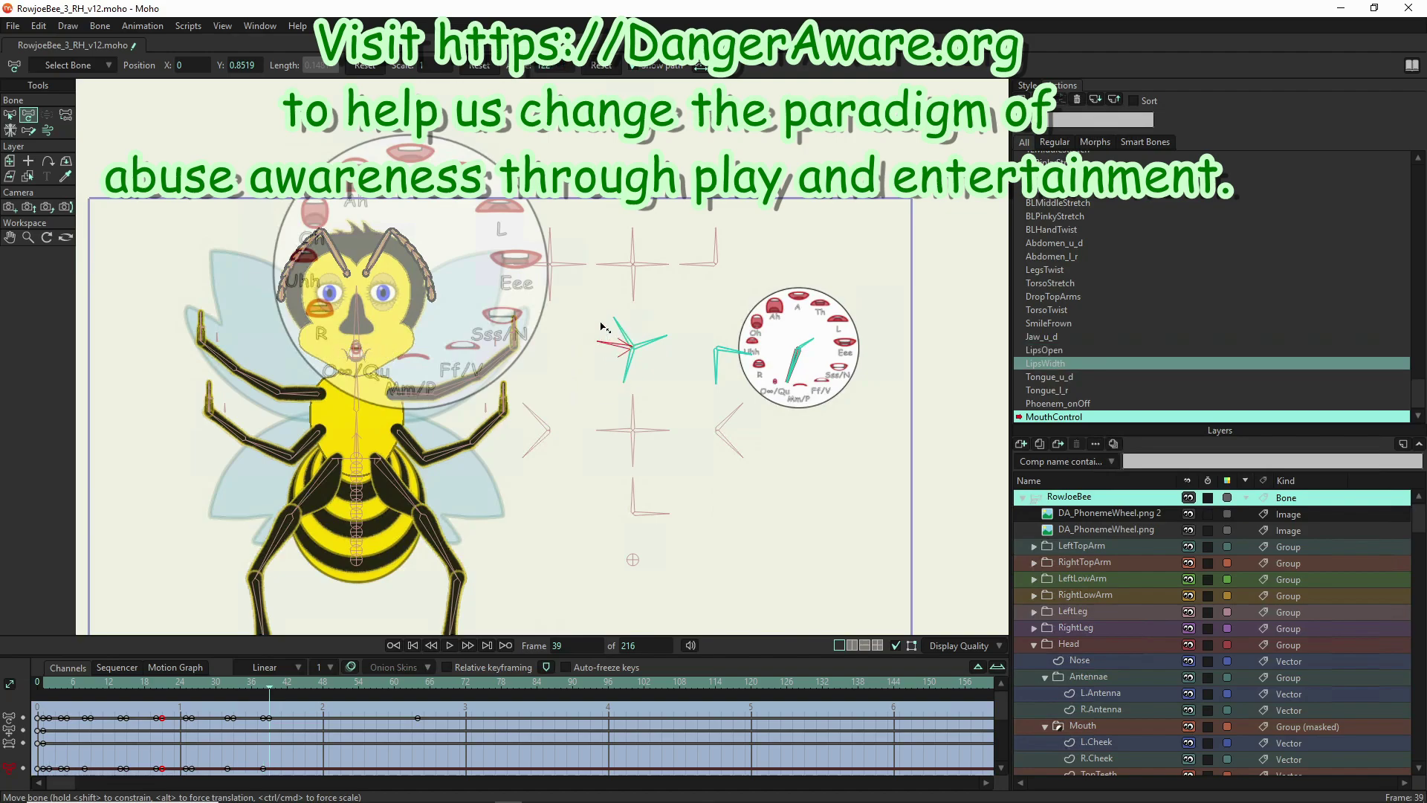
pyautogui.click(650, 337)
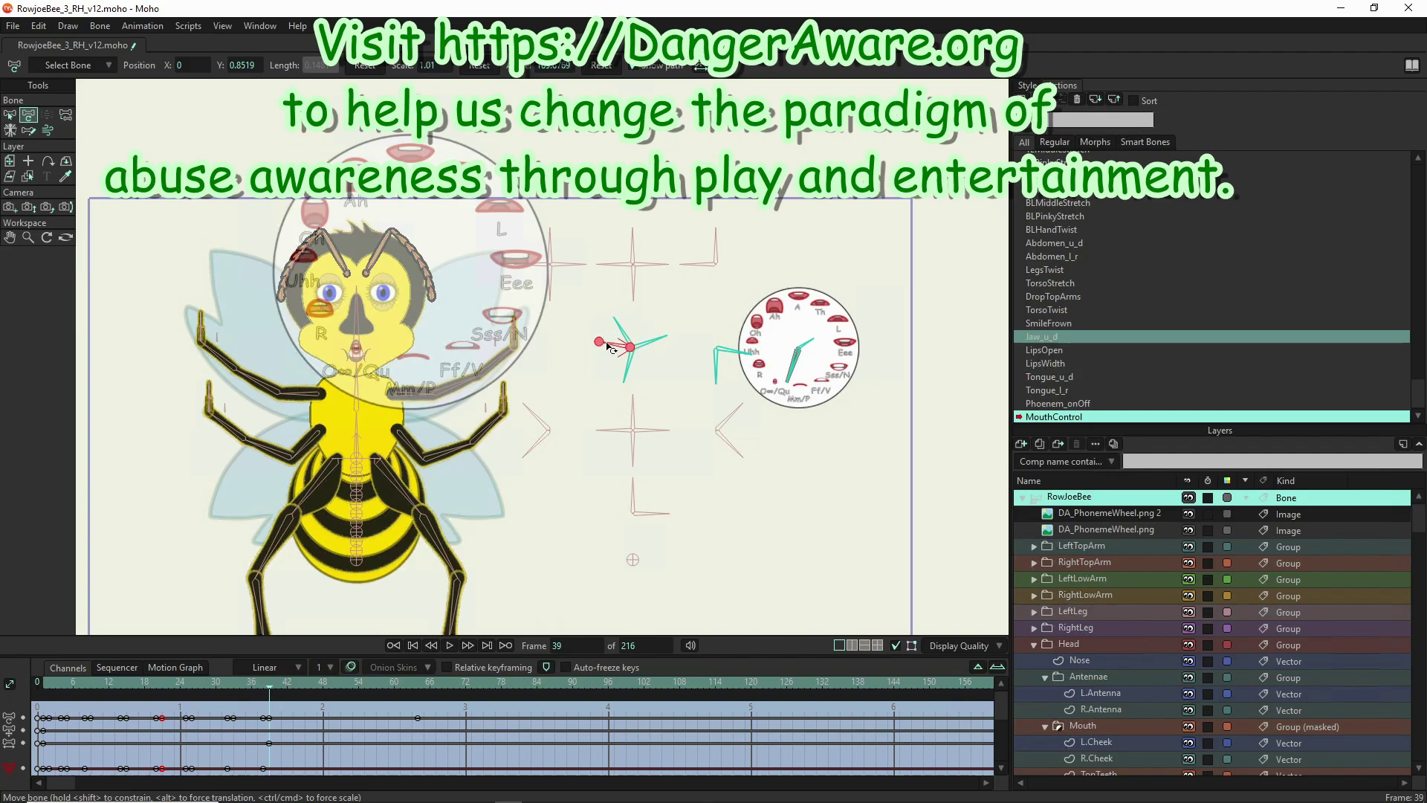
pyautogui.moveTo(611, 347); pyautogui.dragTo(633, 377)
pyautogui.click(627, 379)
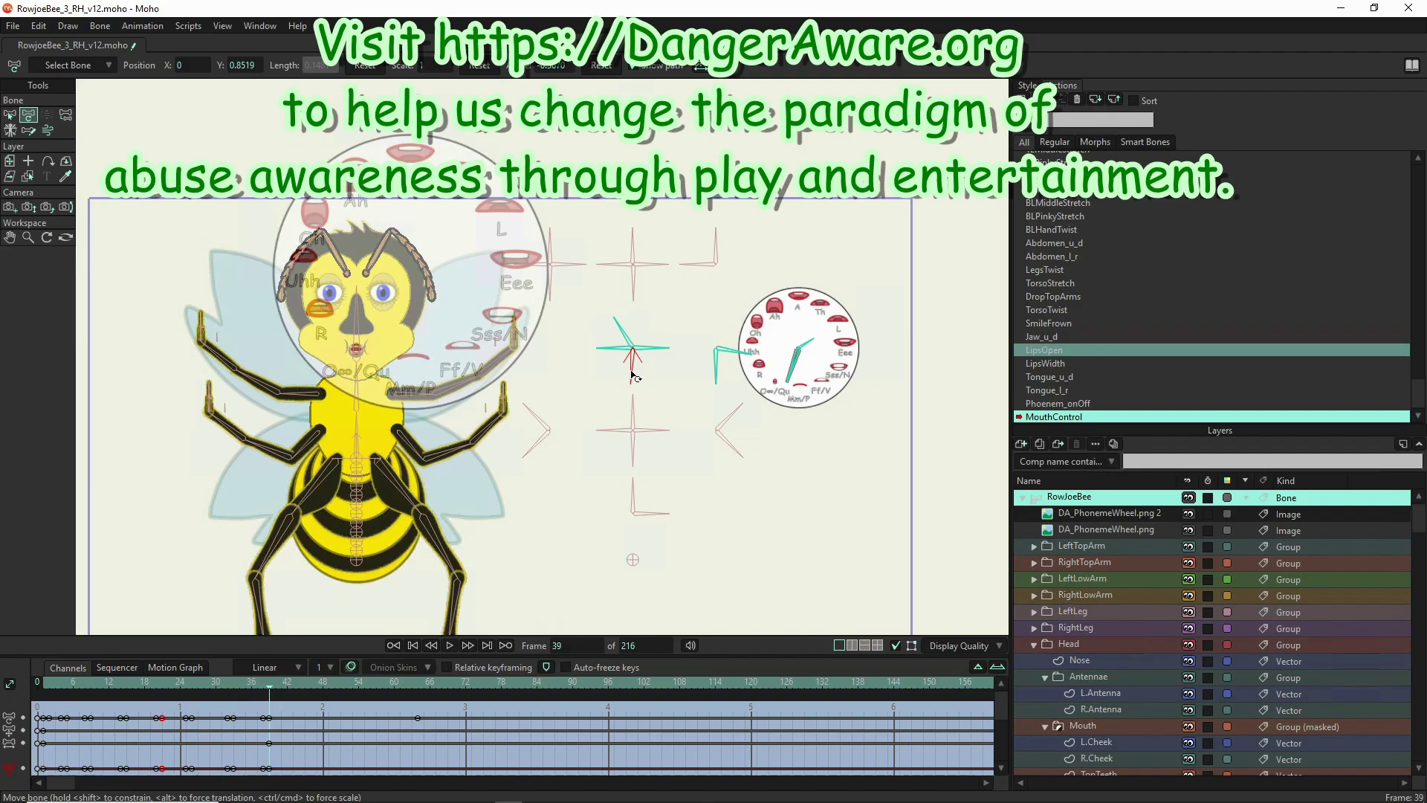
# - Refine the O∞/Qu pose at frame 39, rotating Jaw_u_d to about 170.1°, SmileFrown to about 264.6° and LipsOpen to about 1°
pyautogui.click(351, 347)
pyautogui.scroll(1, 424, 319)
pyautogui.scroll(1, 510, 333)
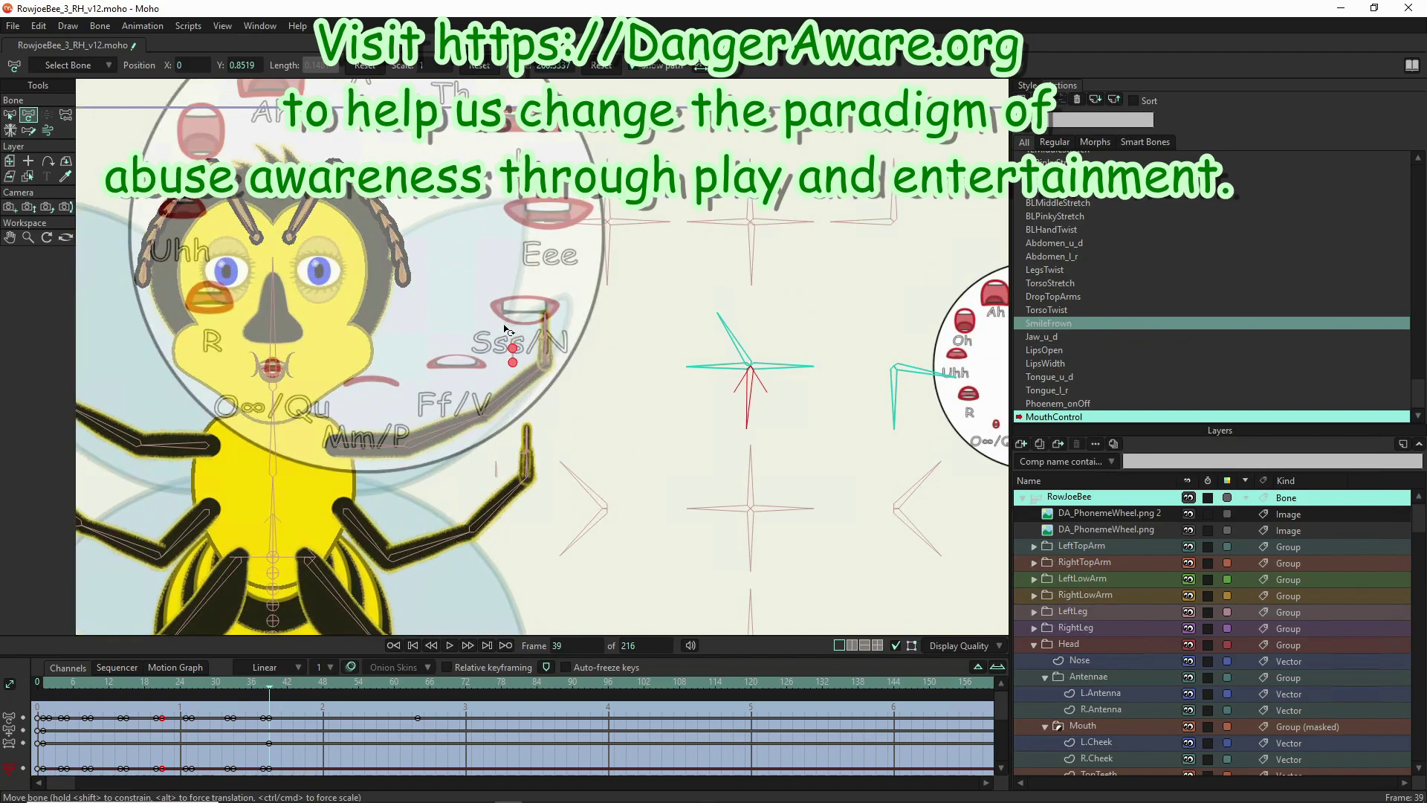
pyautogui.scroll(2, 433, 352)
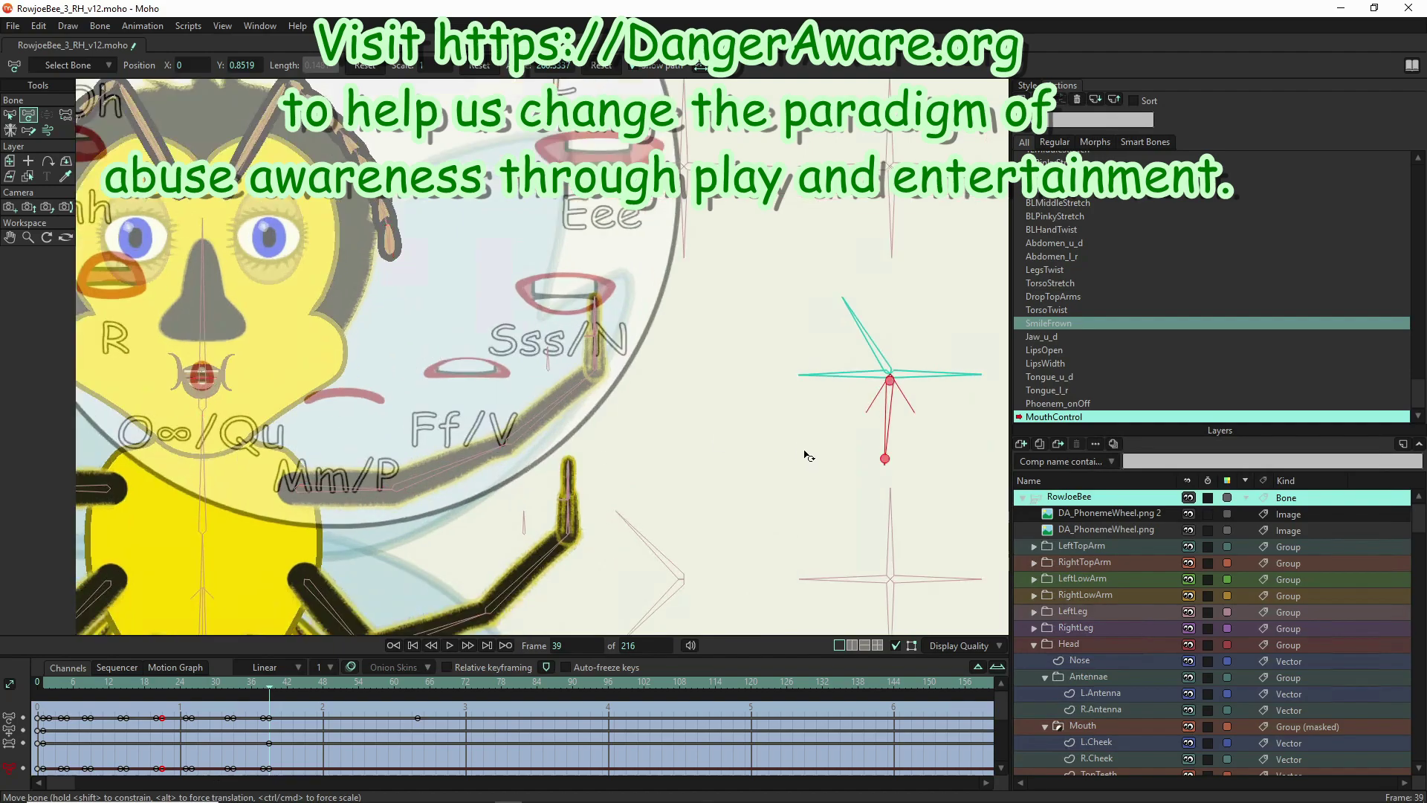
pyautogui.click(867, 336)
pyautogui.moveTo(867, 337)
pyautogui.mouseDown()
pyautogui.moveTo(881, 327)
pyautogui.moveTo(843, 332)
pyautogui.mouseUp()
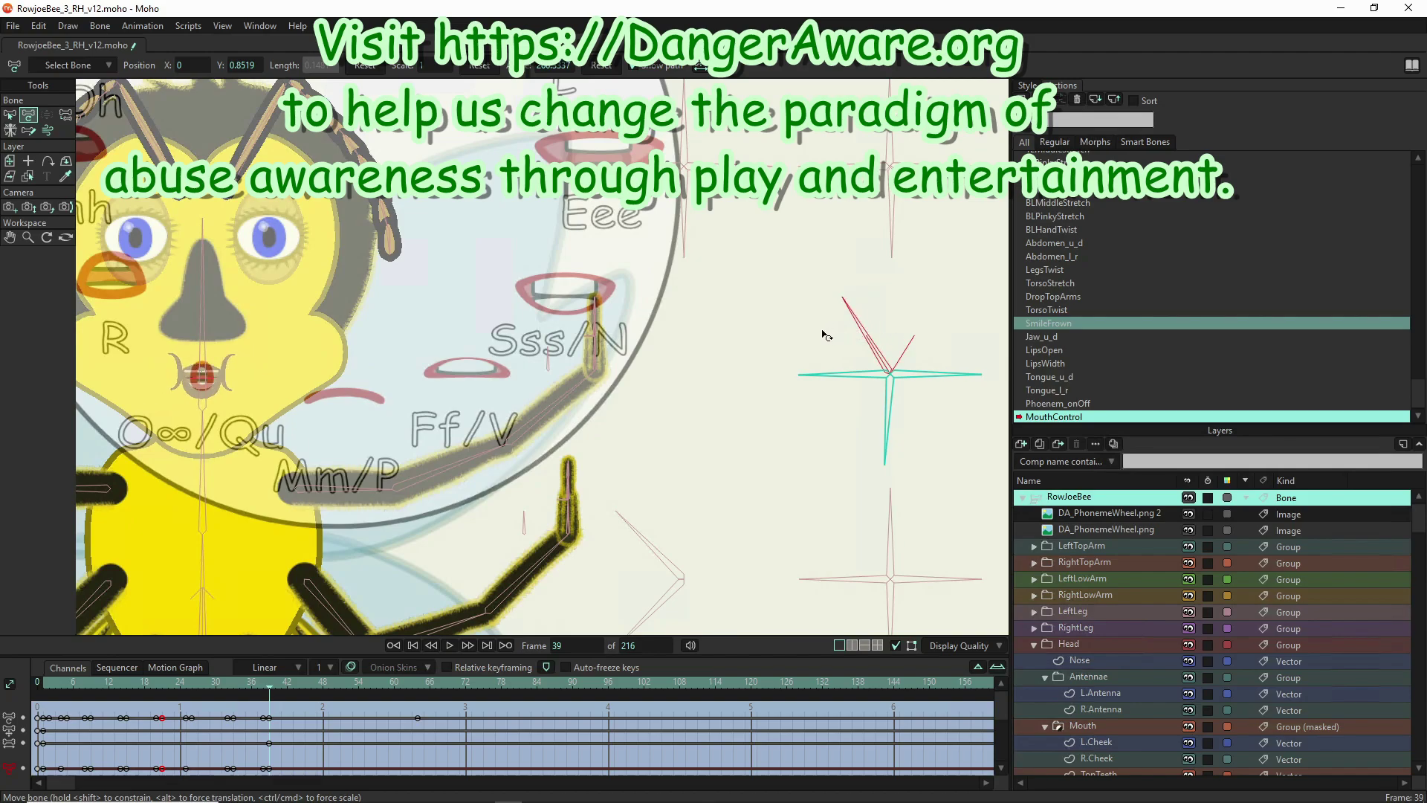
pyautogui.click(862, 328)
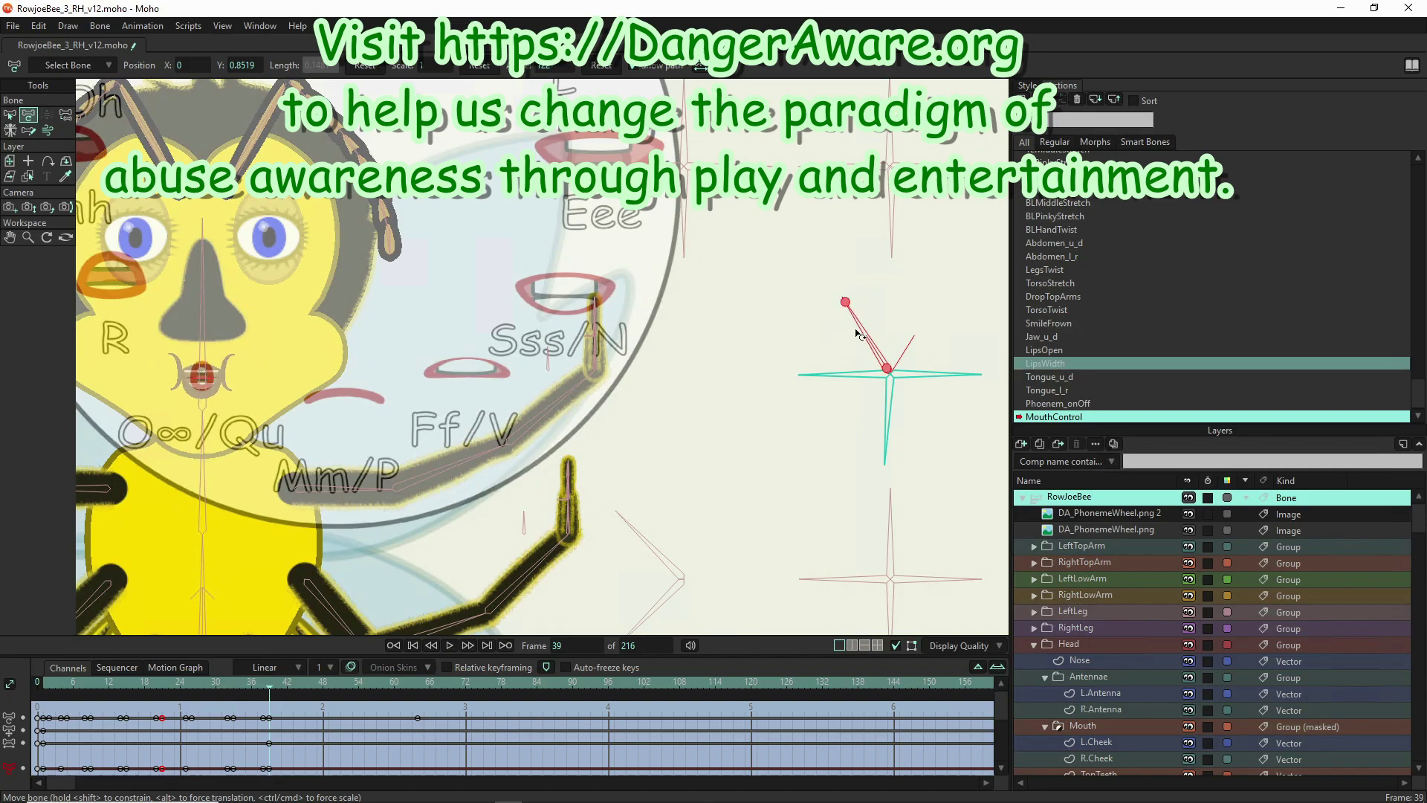
pyautogui.moveTo(855, 344); pyautogui.dragTo(900, 449)
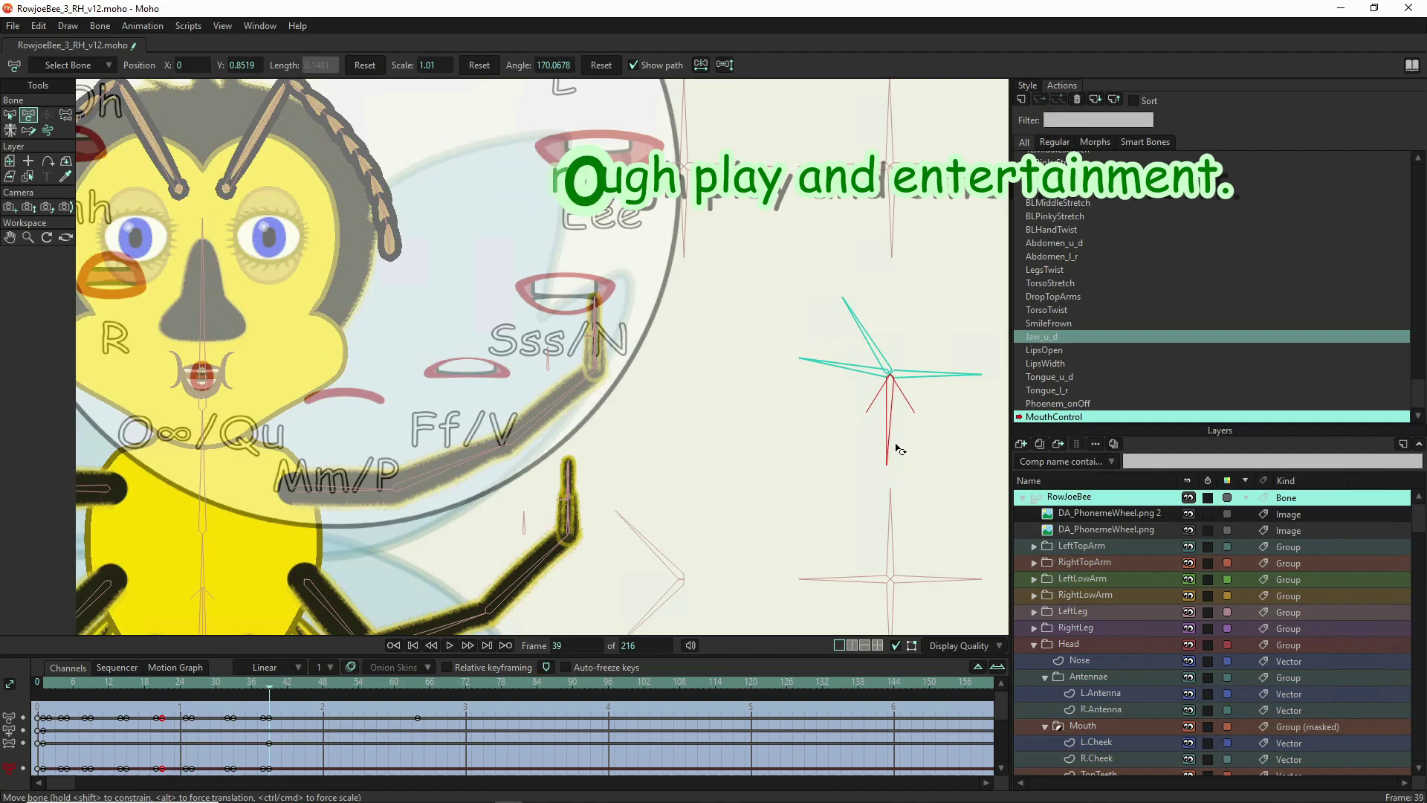
pyautogui.moveTo(899, 450); pyautogui.dragTo(894, 449)
pyautogui.click(892, 577)
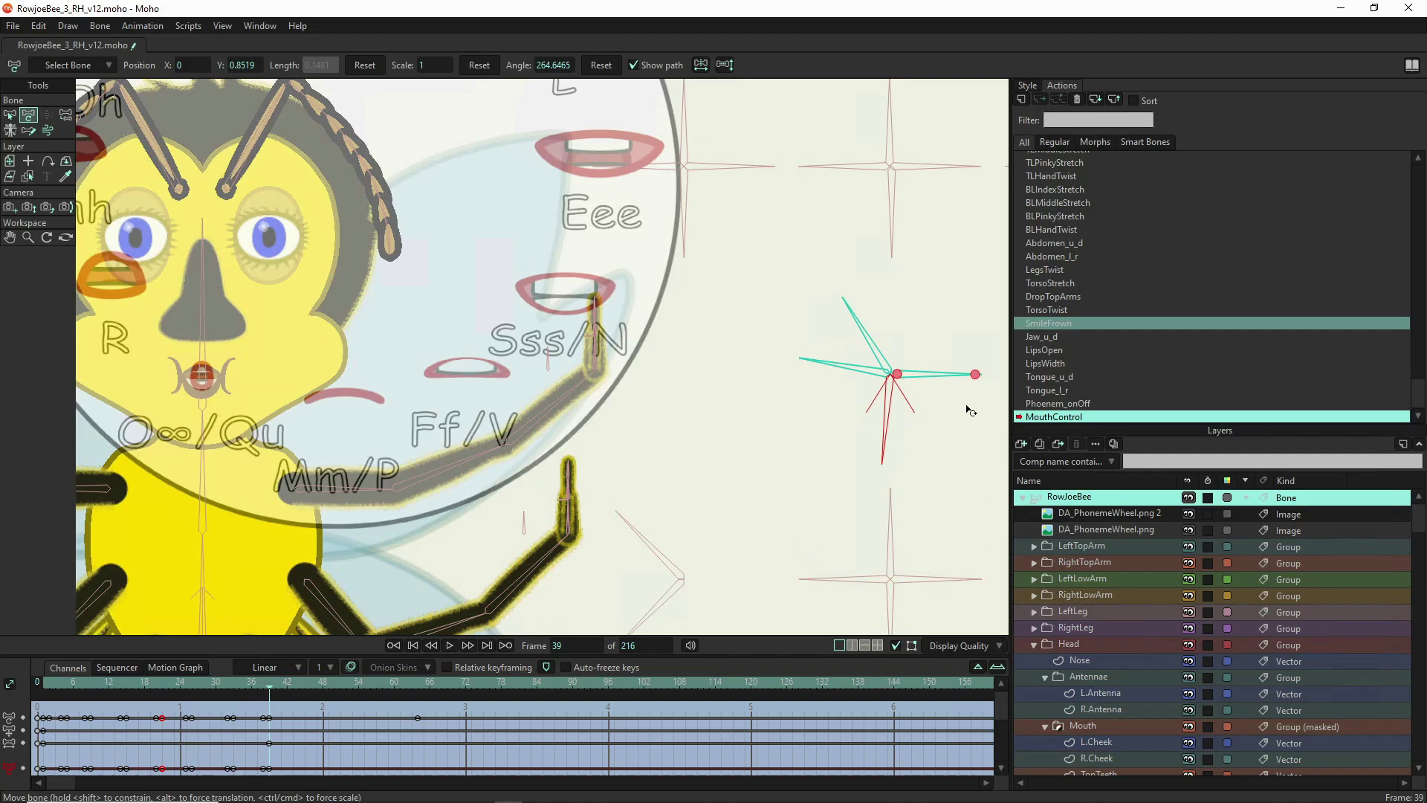
pyautogui.moveTo(950, 377); pyautogui.dragTo(947, 369)
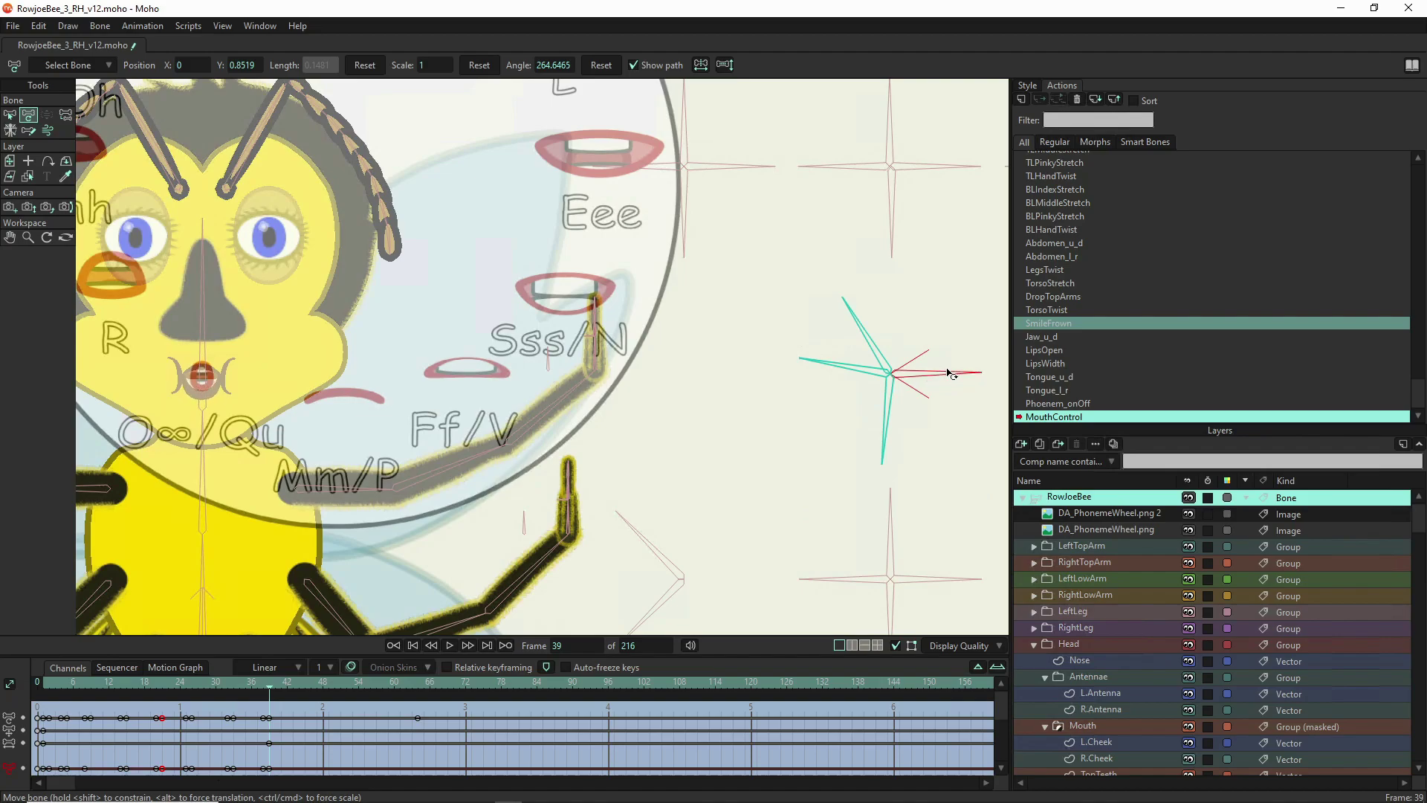
pyautogui.click(936, 579)
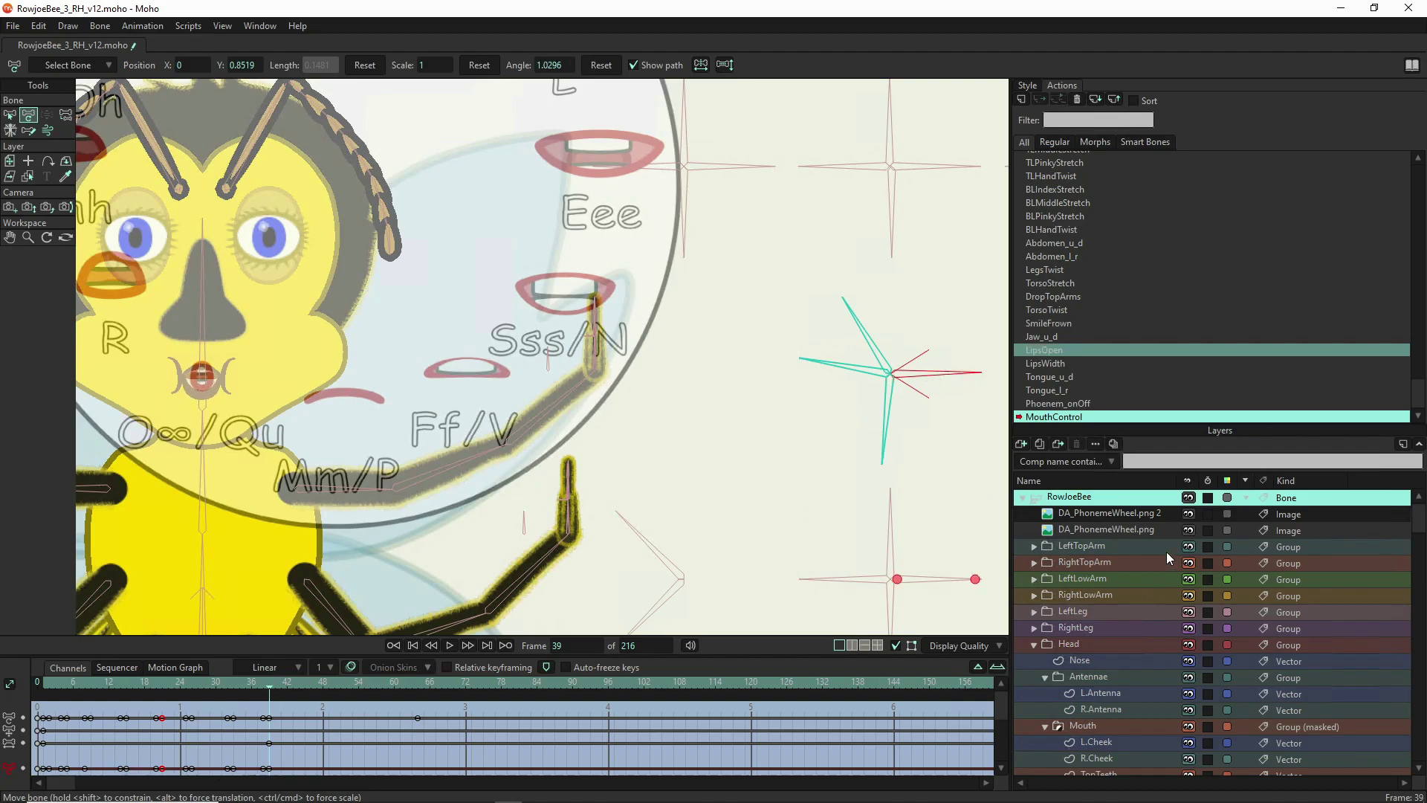
# - Toggle the visibility of DA_PhonemeWheel.png 2 to compare the bee's O∞/Qu mouth with and without the overlay
pyautogui.click(1188, 514)
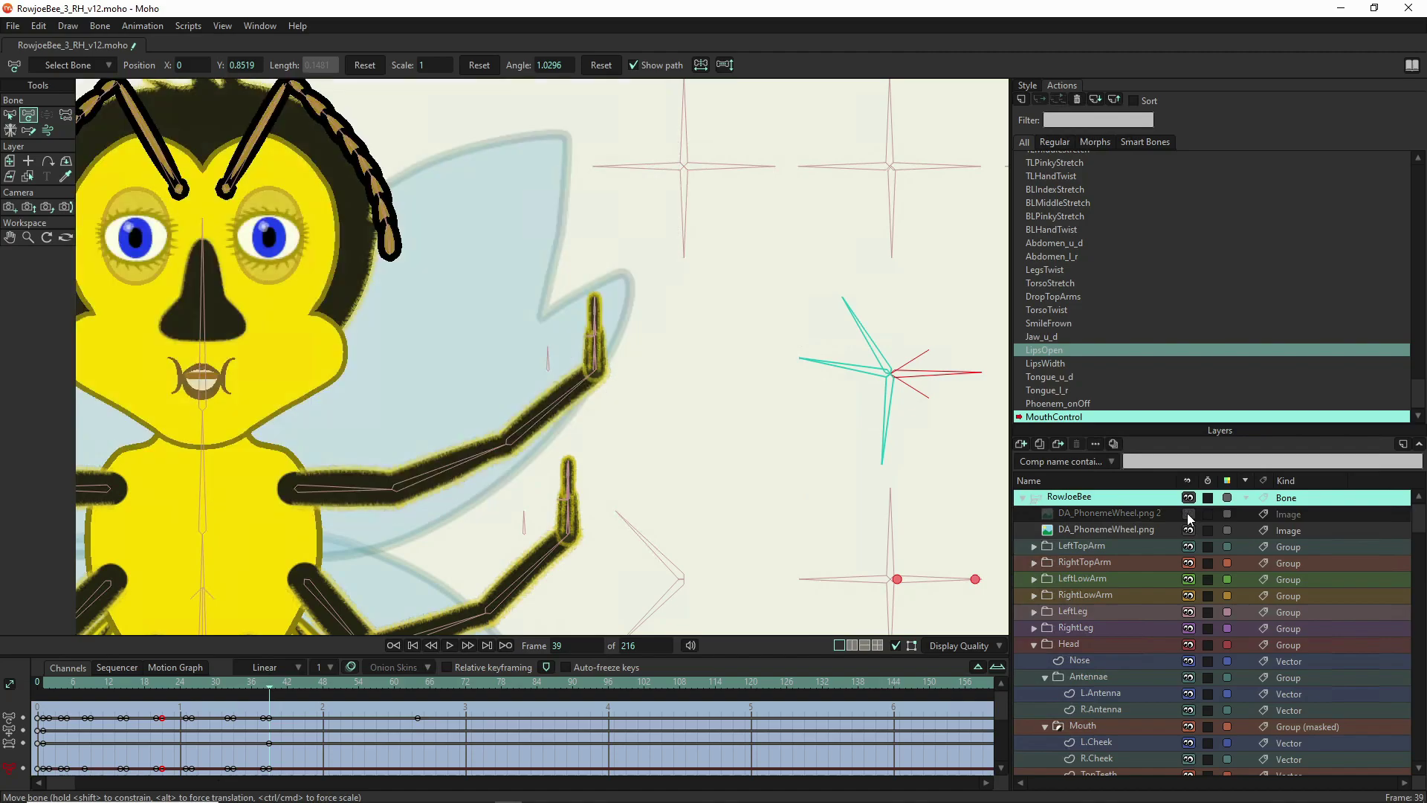
pyautogui.click(1188, 515)
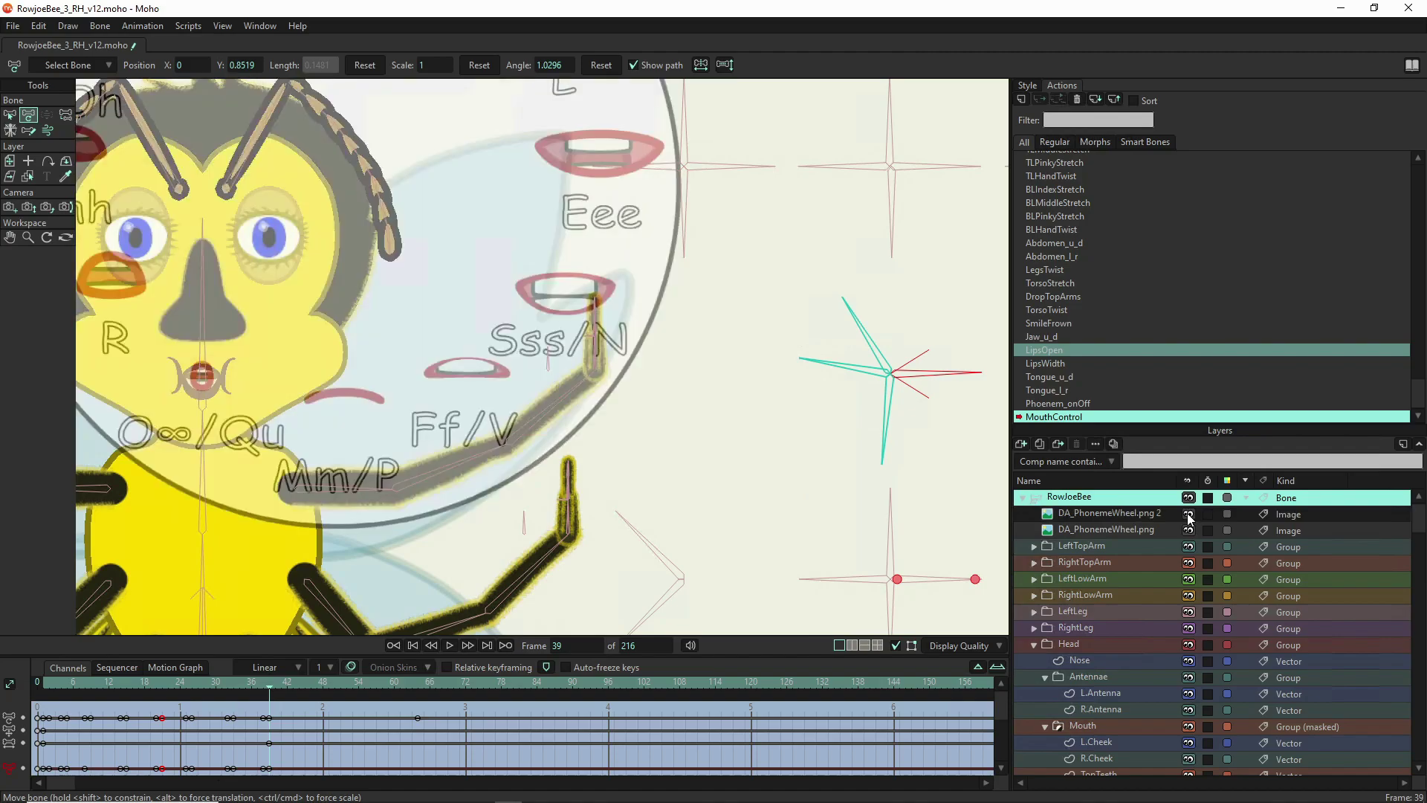
pyautogui.click(1188, 514)
pyautogui.click(1188, 514)
pyautogui.click(1188, 515)
pyautogui.click(782, 320)
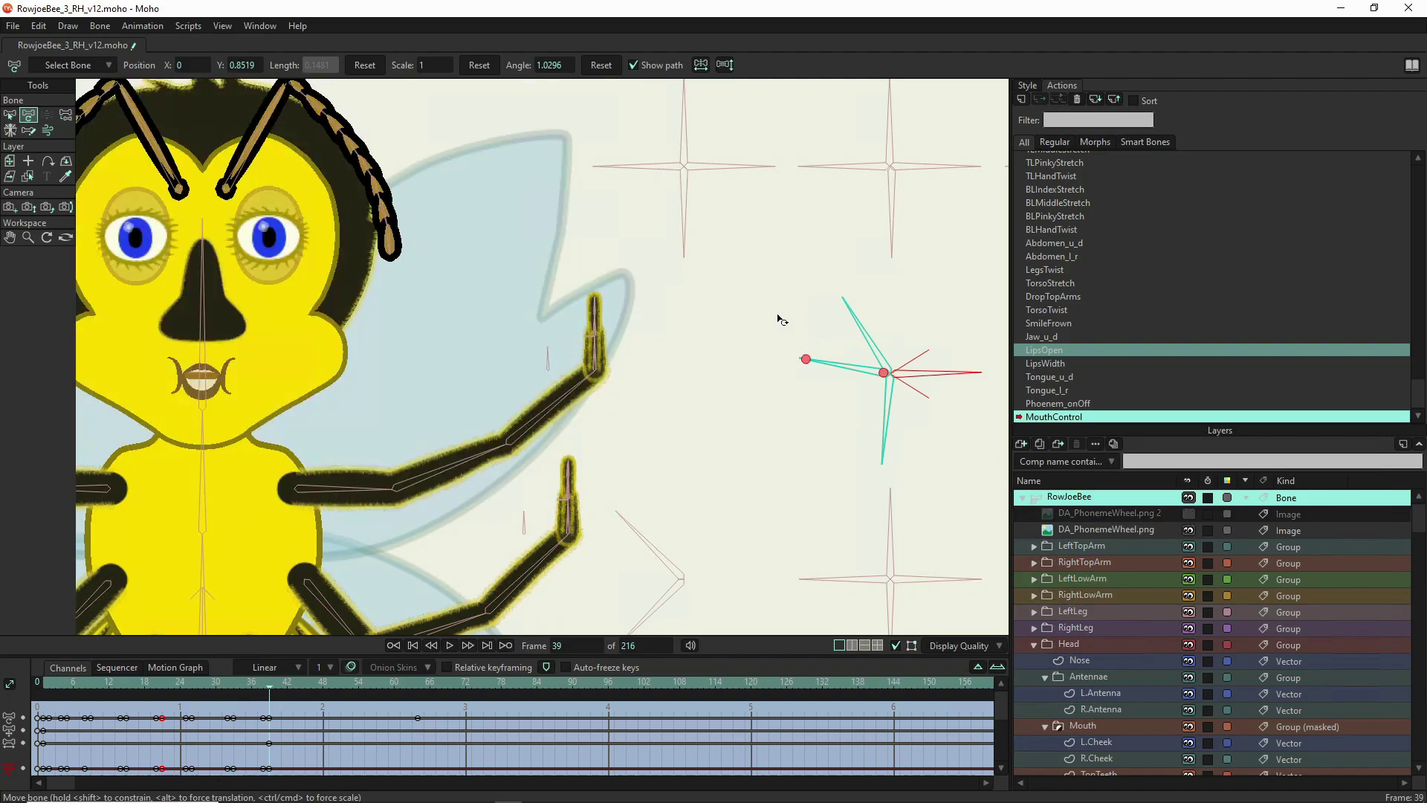
pyautogui.scroll(-3, 782, 319)
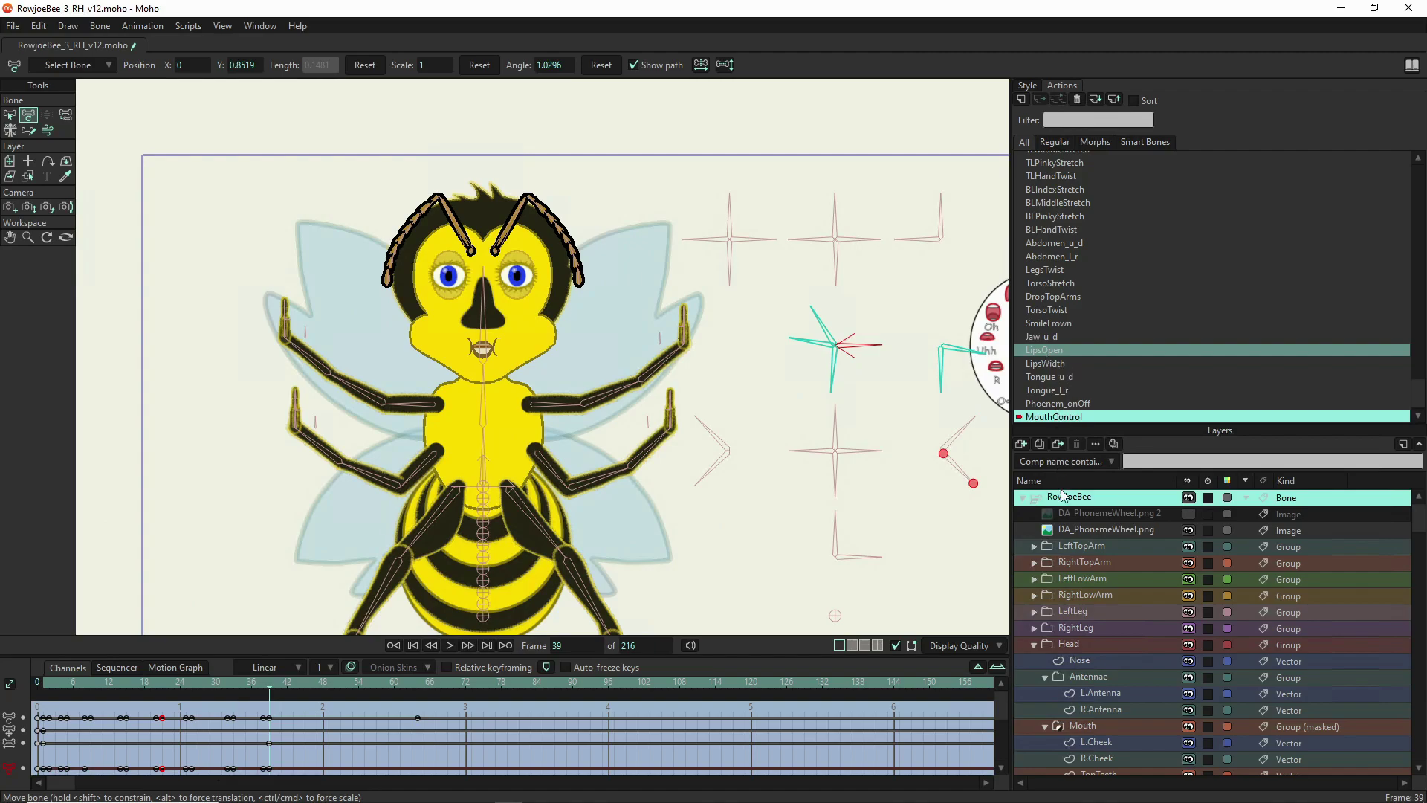
pyautogui.click(1190, 514)
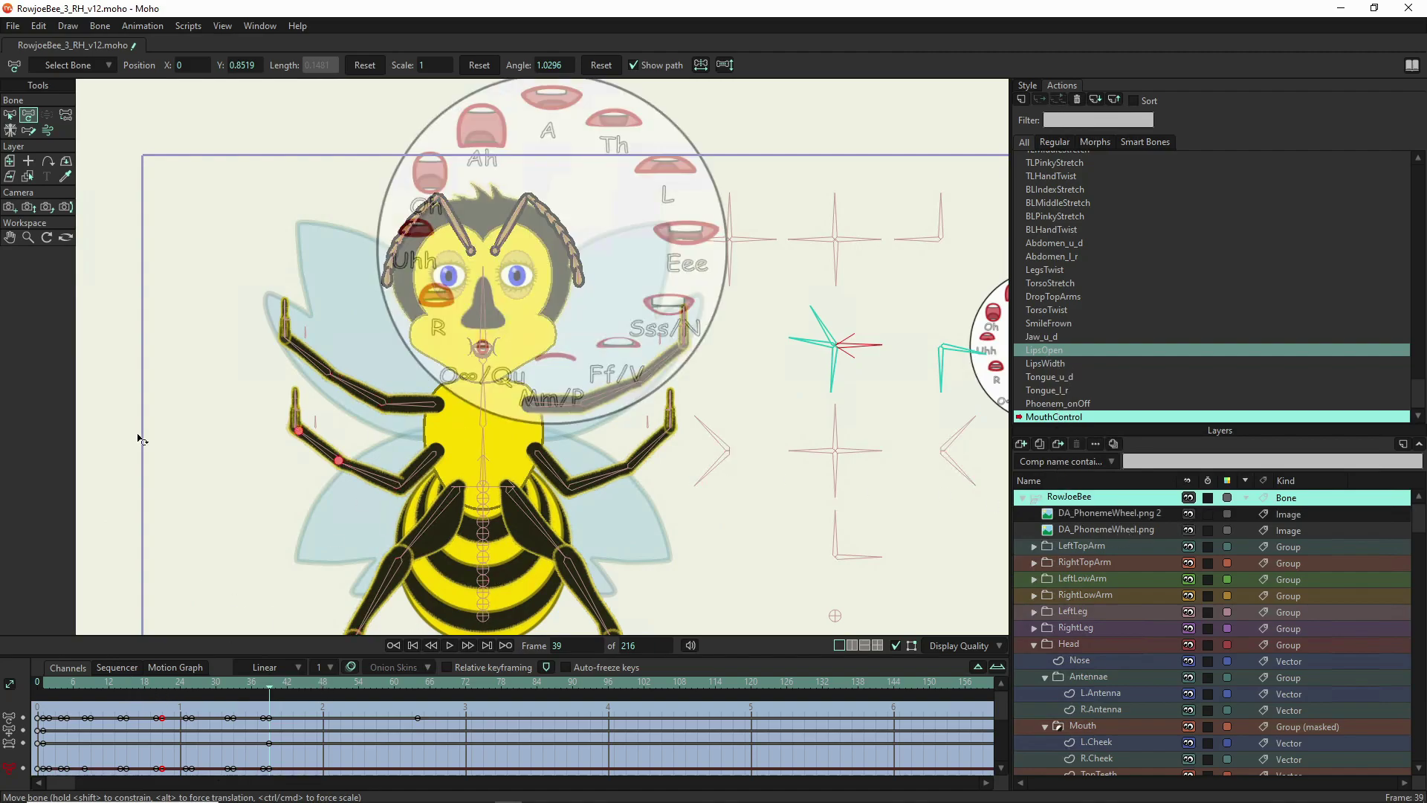
# - Hold the O∞/Qu pose at frame 44 by keying the mouth and tongue control bones
pyautogui.scroll(-1, 327, 464)
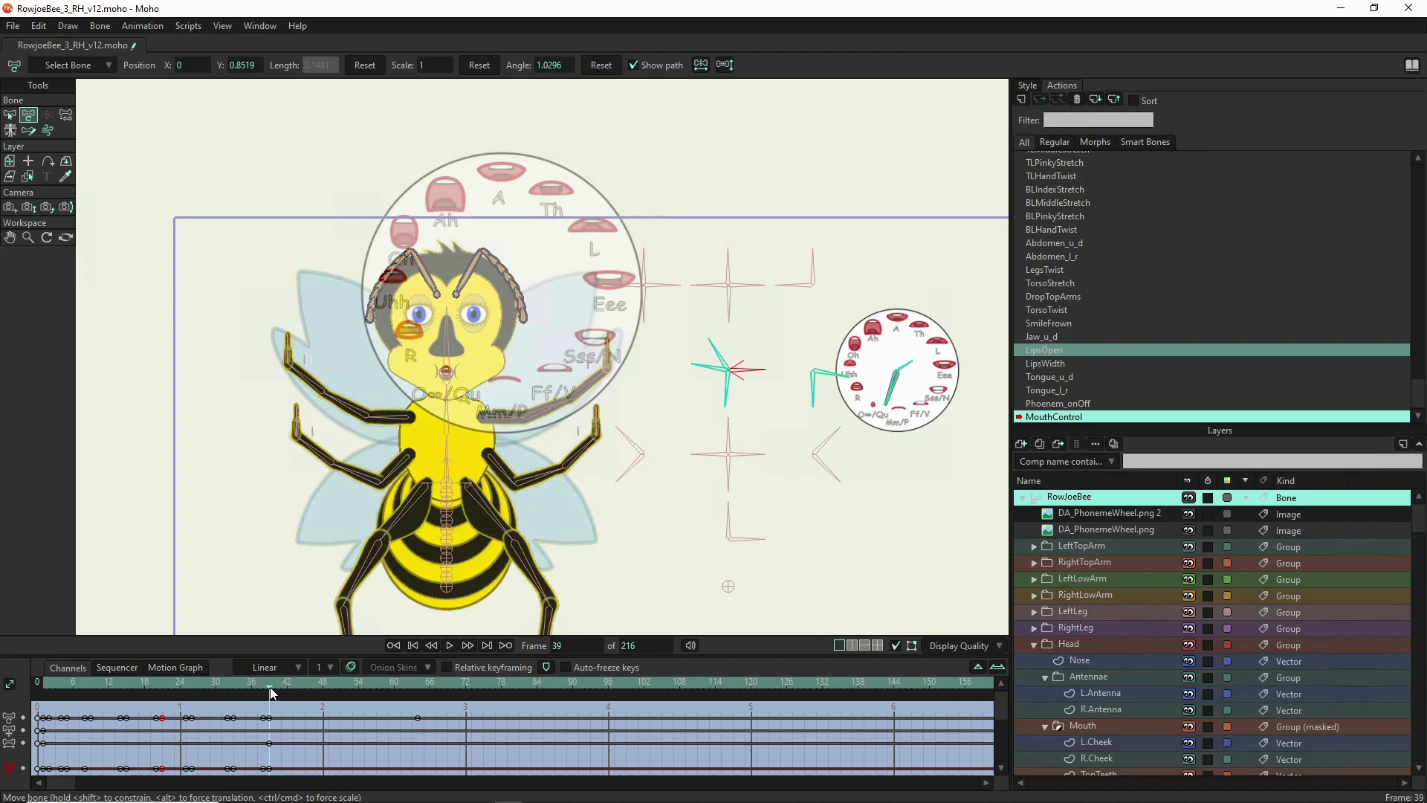
pyautogui.moveTo(270, 693); pyautogui.dragTo(301, 695)
pyautogui.click(725, 359)
pyautogui.moveTo(726, 359); pyautogui.dragTo(729, 416)
pyautogui.click(846, 376)
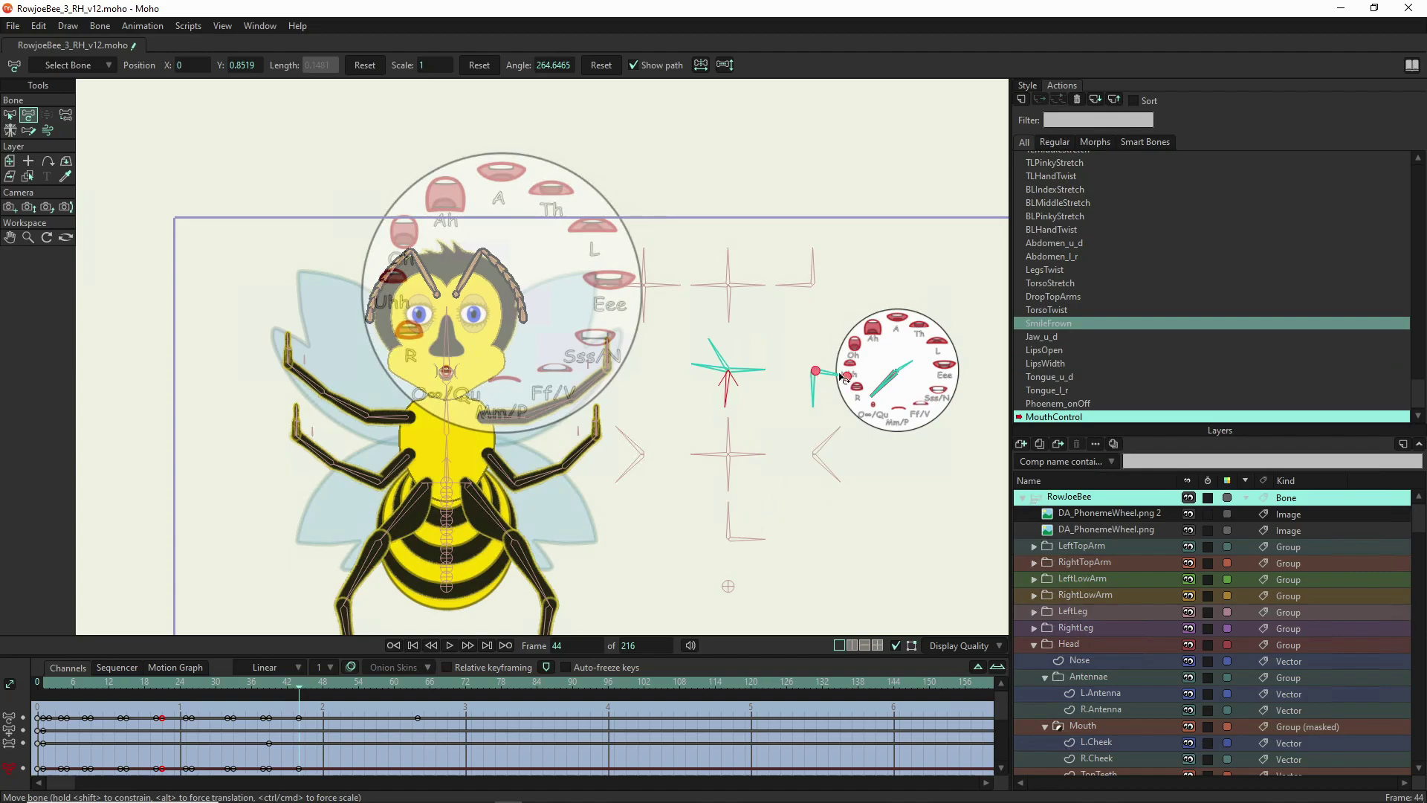
pyautogui.click(736, 386)
pyautogui.moveTo(736, 382); pyautogui.dragTo(774, 369)
pyautogui.click(818, 386)
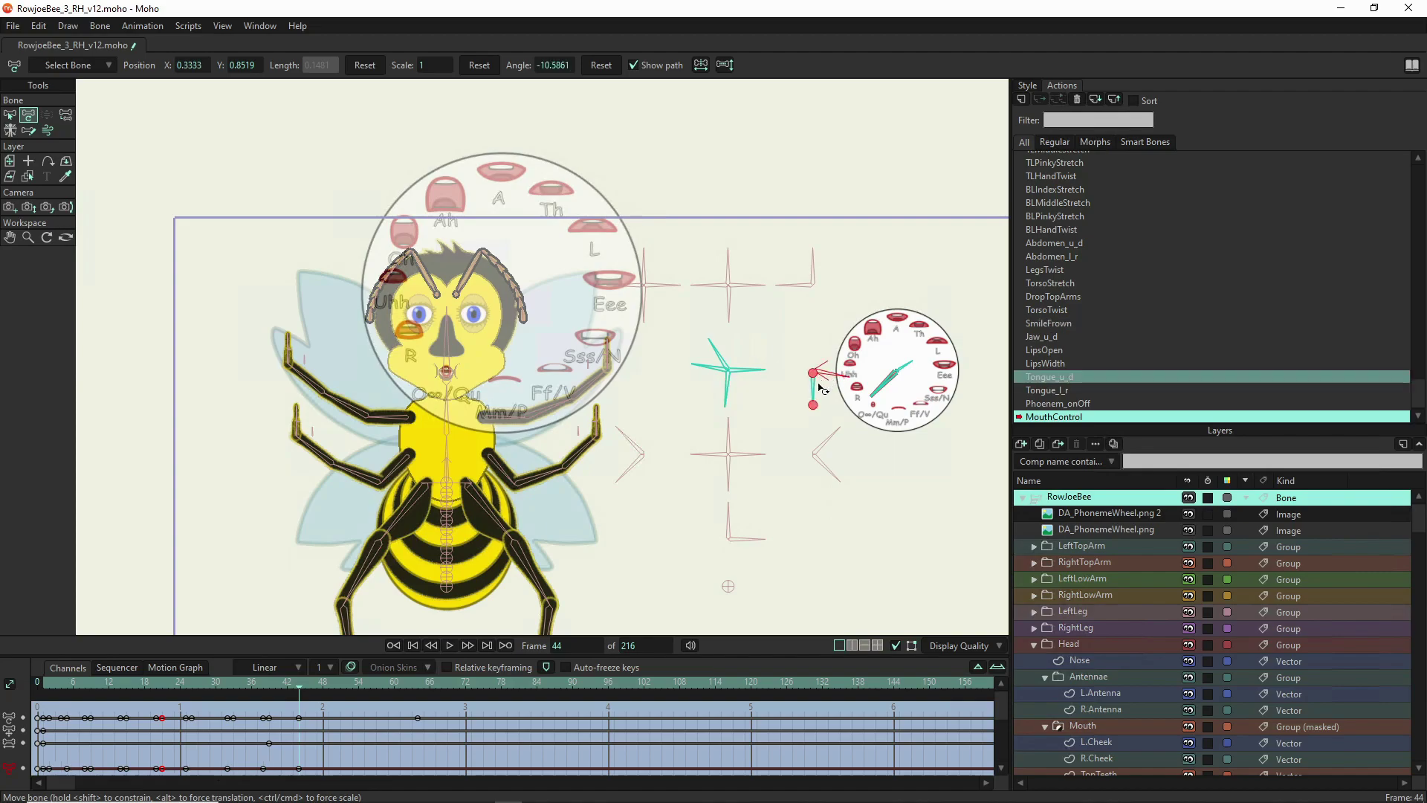
pyautogui.moveTo(822, 388); pyautogui.dragTo(795, 656)
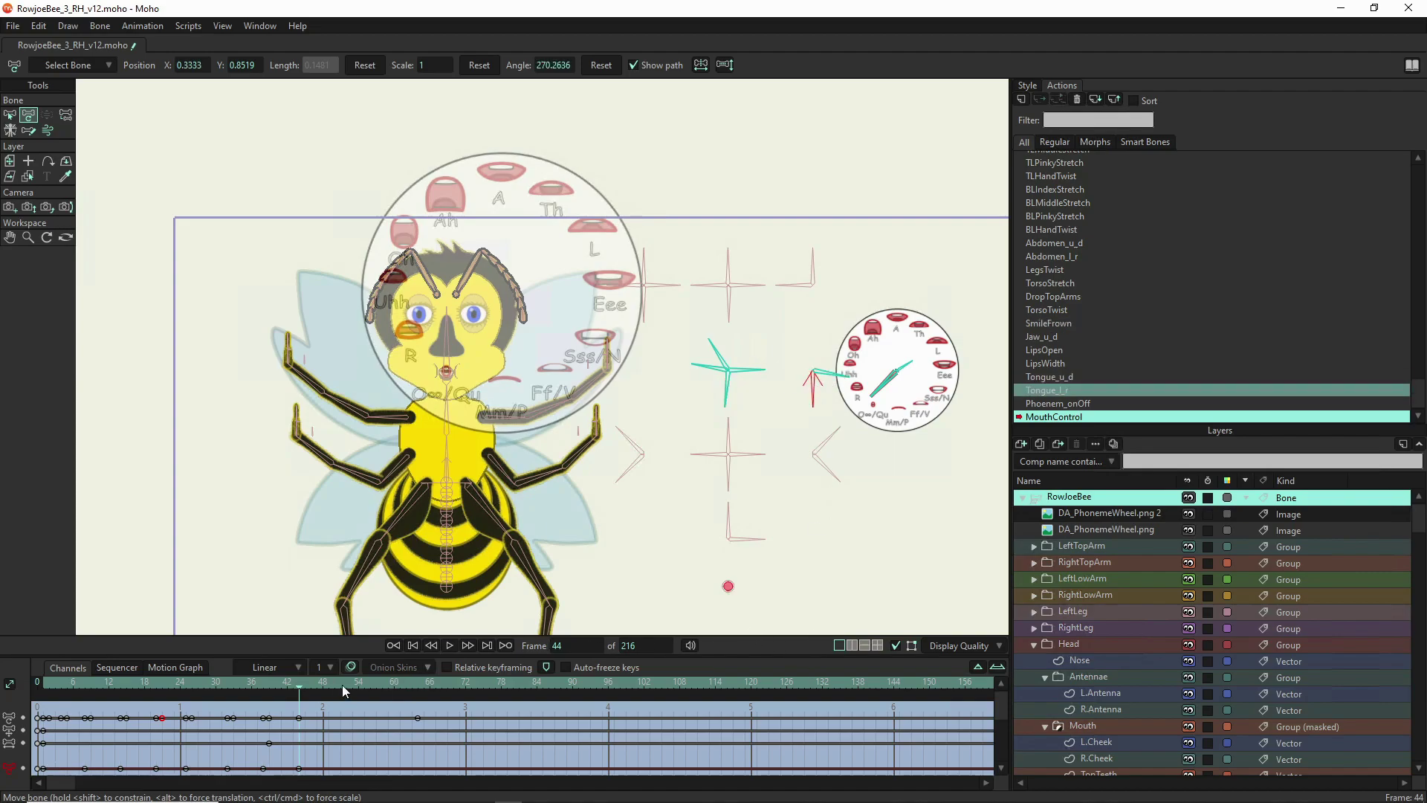
# - Key DA_PhonemeWheel.png 2 at frame 45, placing the R mouth over the bee's at about X 0.3266, Y 0.3187
pyautogui.click(305, 691)
pyautogui.click(1147, 516)
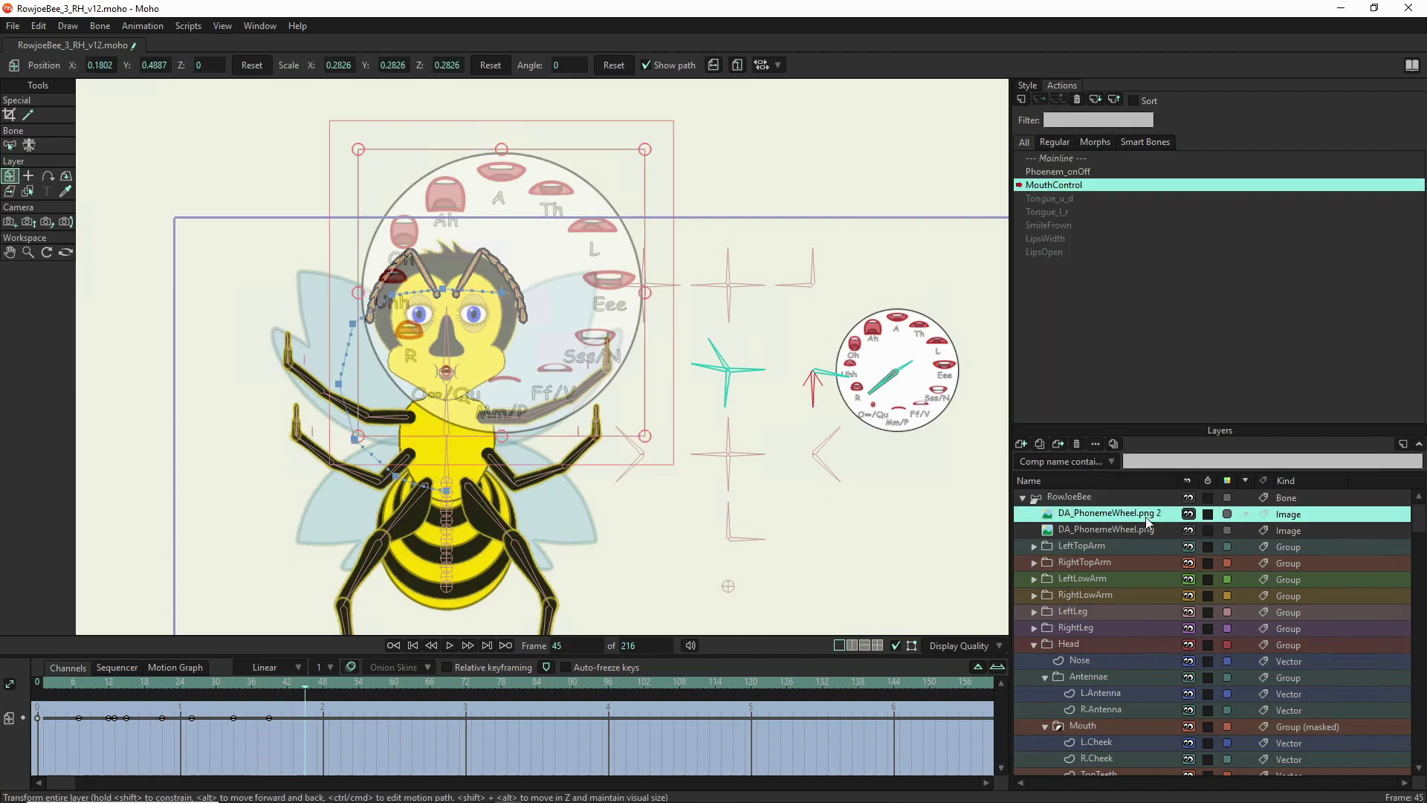
pyautogui.moveTo(459, 353); pyautogui.dragTo(497, 402)
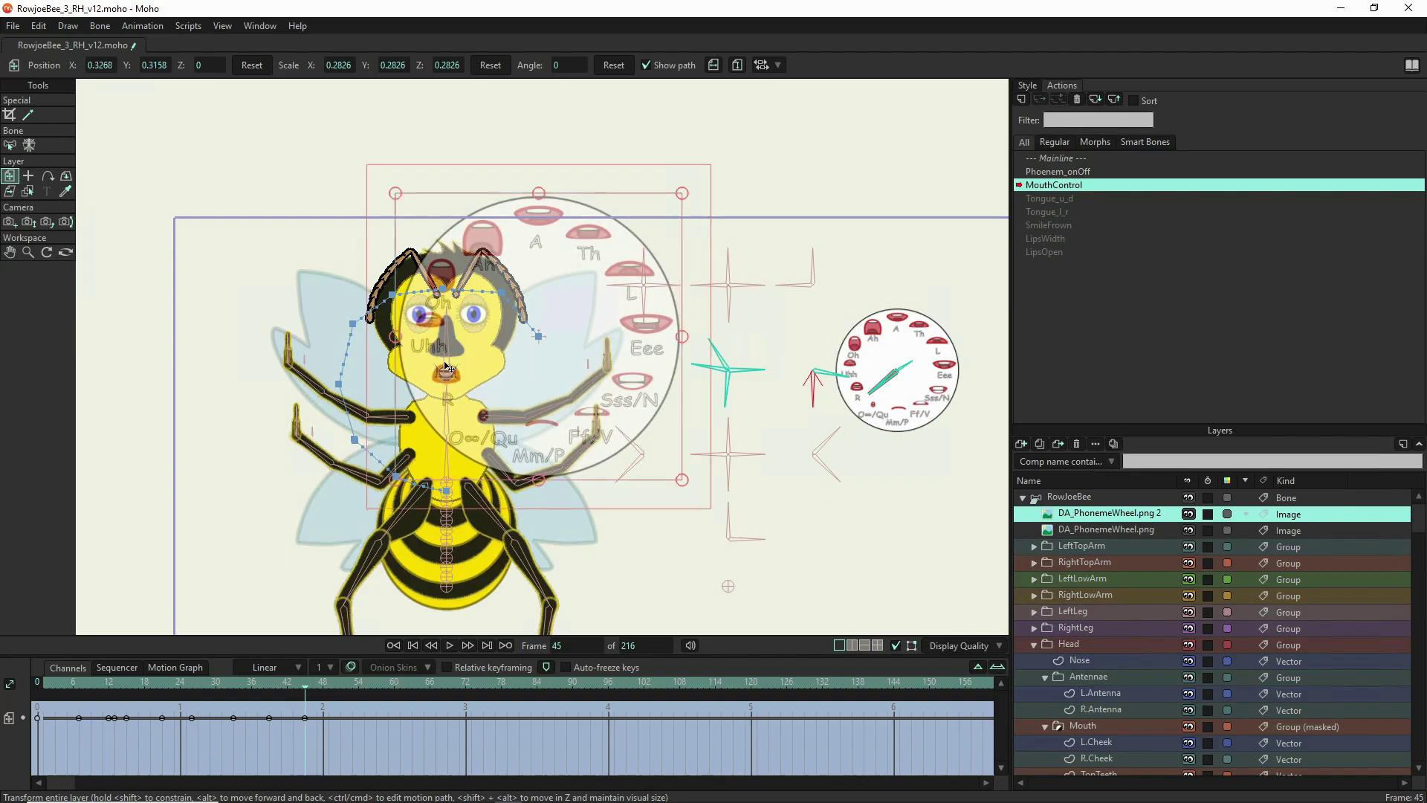
pyautogui.scroll(10, 446, 371)
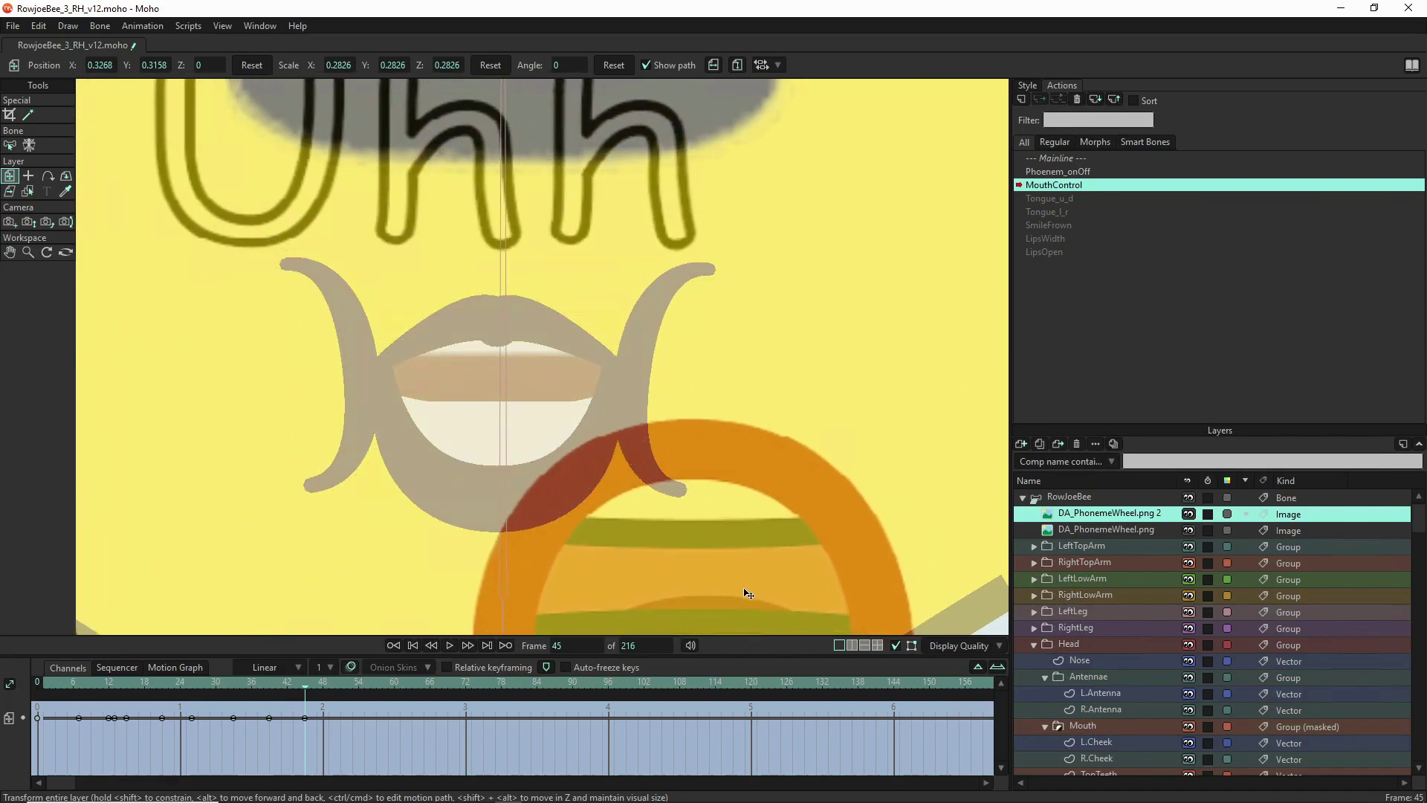
pyautogui.moveTo(731, 586); pyautogui.dragTo(524, 370)
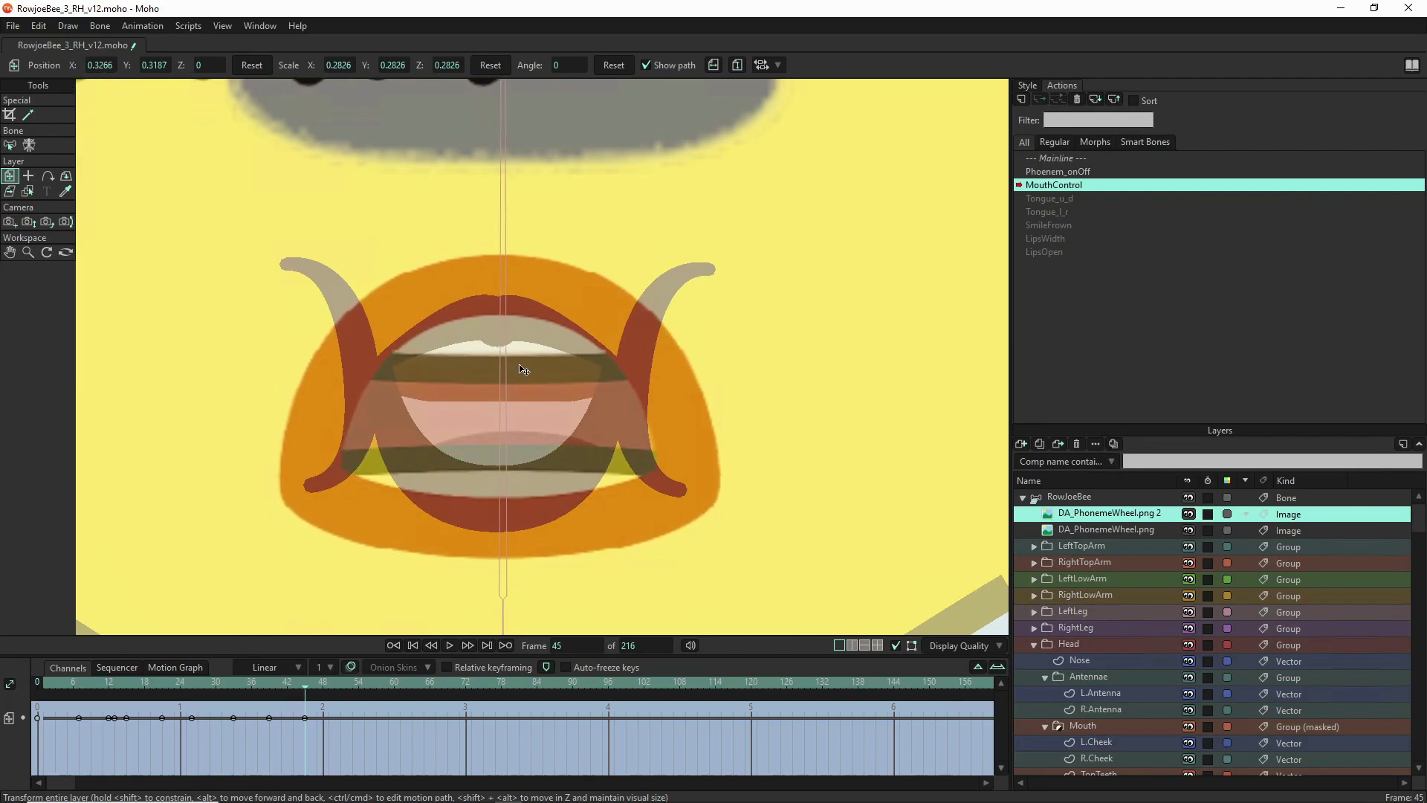
pyautogui.scroll(-5, 500, 369)
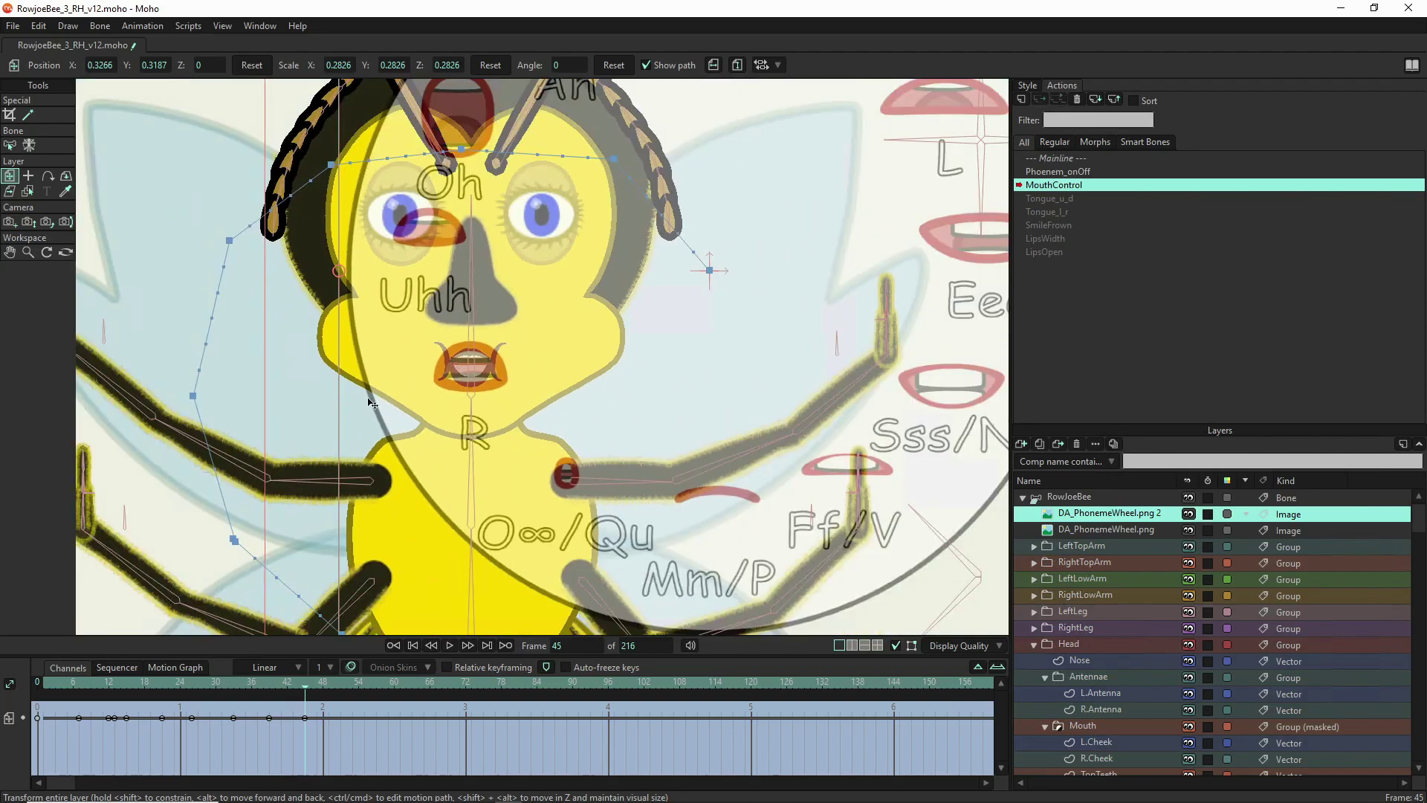
# - Start the R pose at frame 45 by rotating RowJoeBee's SmileFrown bone to about 253.6° and LipsWidth to about 108.3°
pyautogui.scroll(-4, 368, 405)
pyautogui.scroll(3, 574, 399)
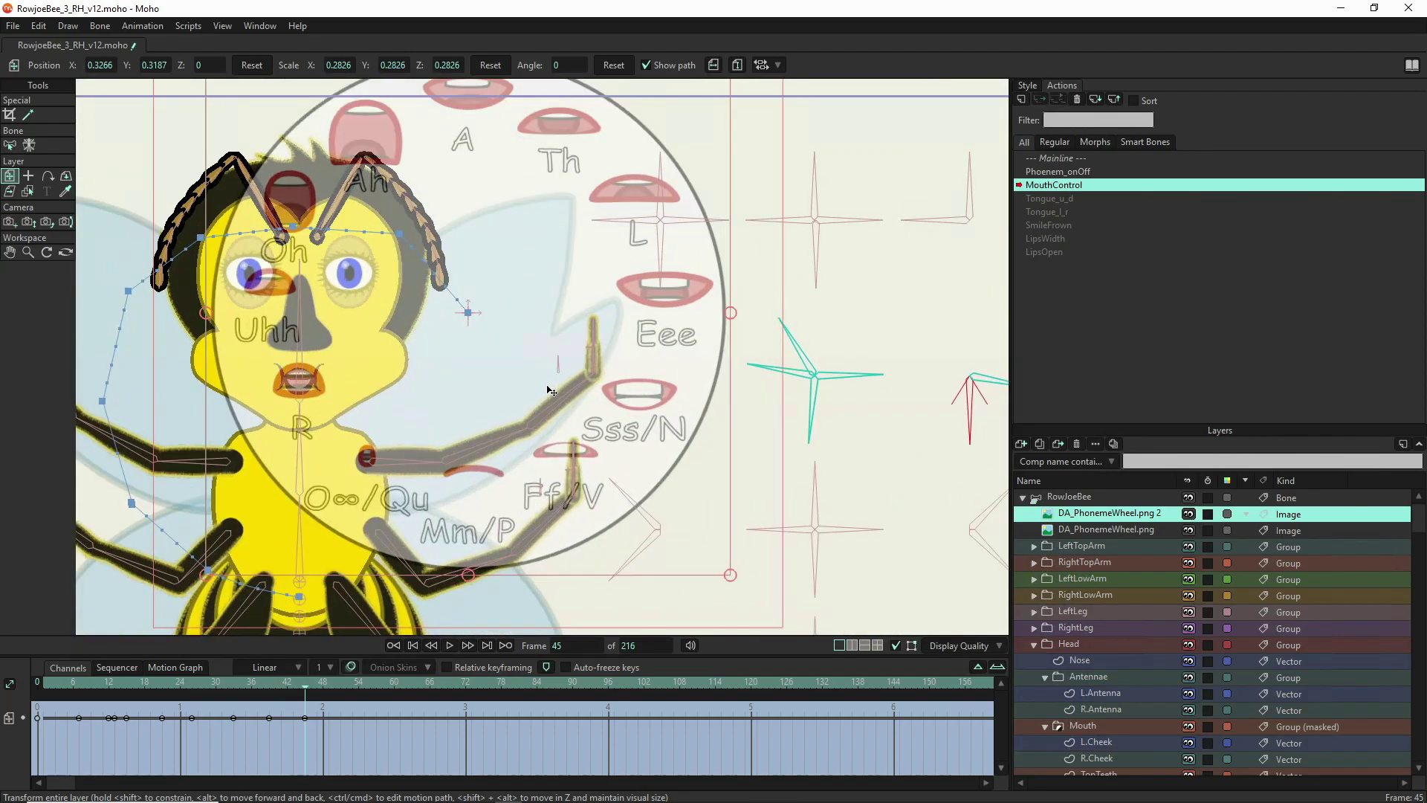
pyautogui.moveTo(814, 422); pyautogui.dragTo(818, 423)
pyautogui.hotkey('ctrl', 'z')
pyautogui.click(1071, 496)
pyautogui.click(11, 115)
pyautogui.click(28, 115)
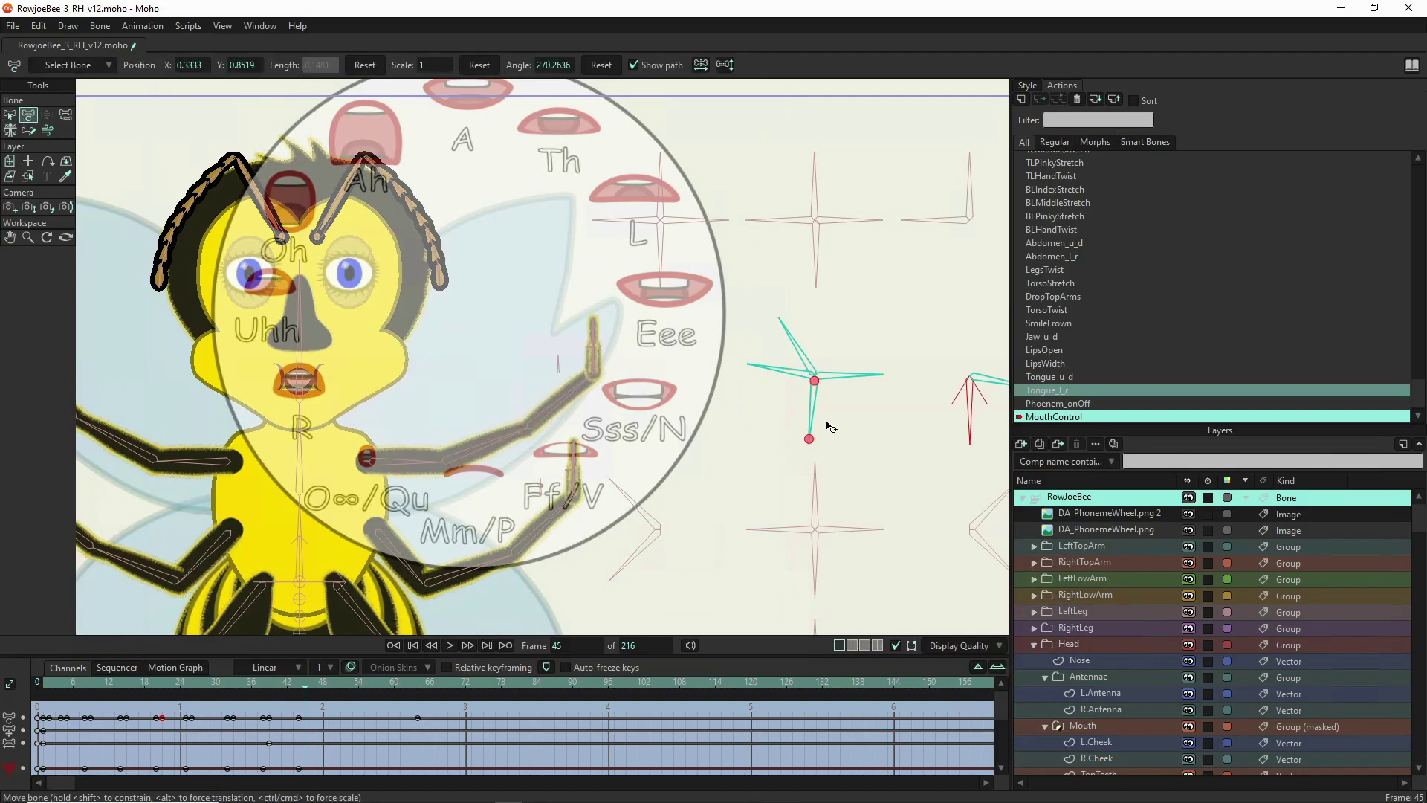
pyautogui.moveTo(819, 386); pyautogui.dragTo(818, 428)
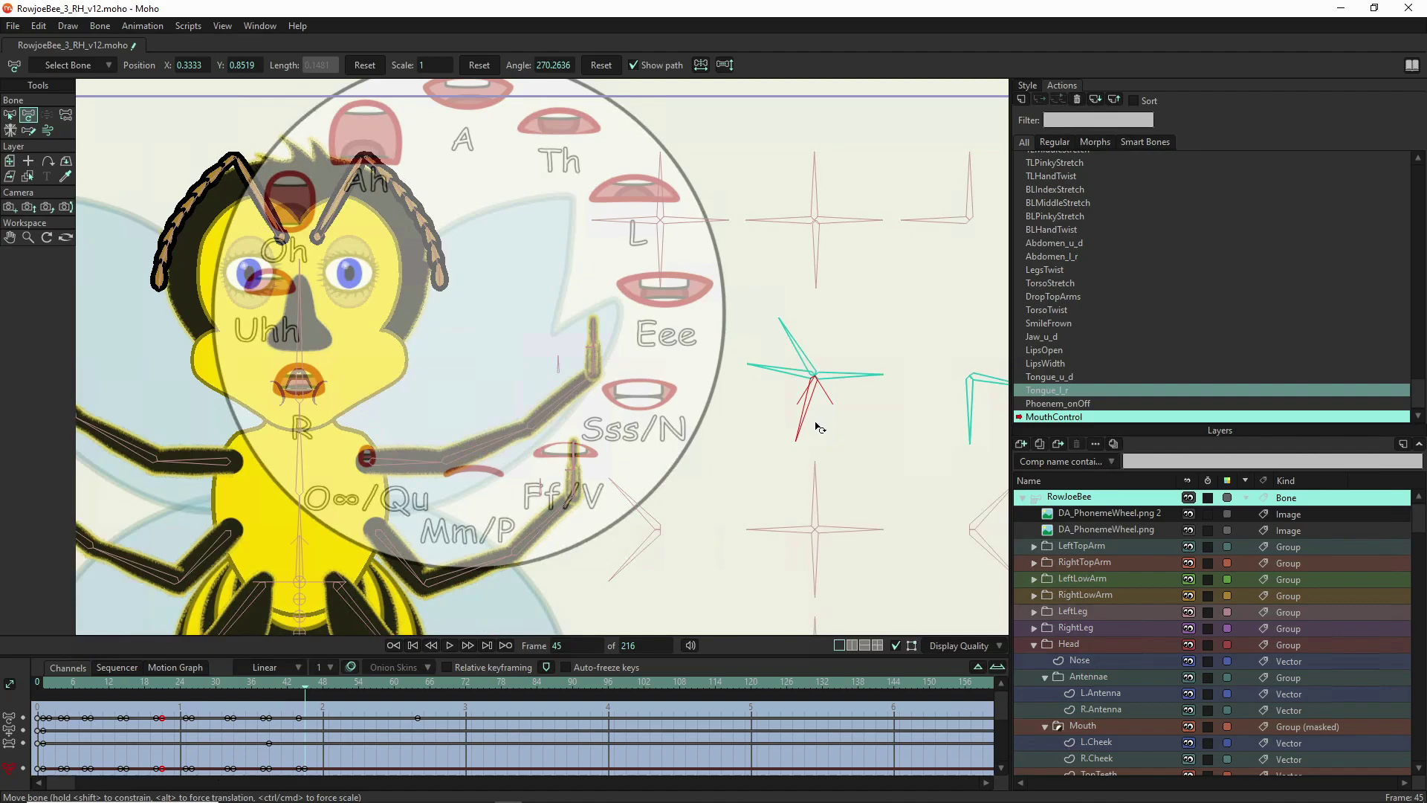
pyautogui.click(788, 340)
pyautogui.moveTo(788, 341); pyautogui.dragTo(798, 342)
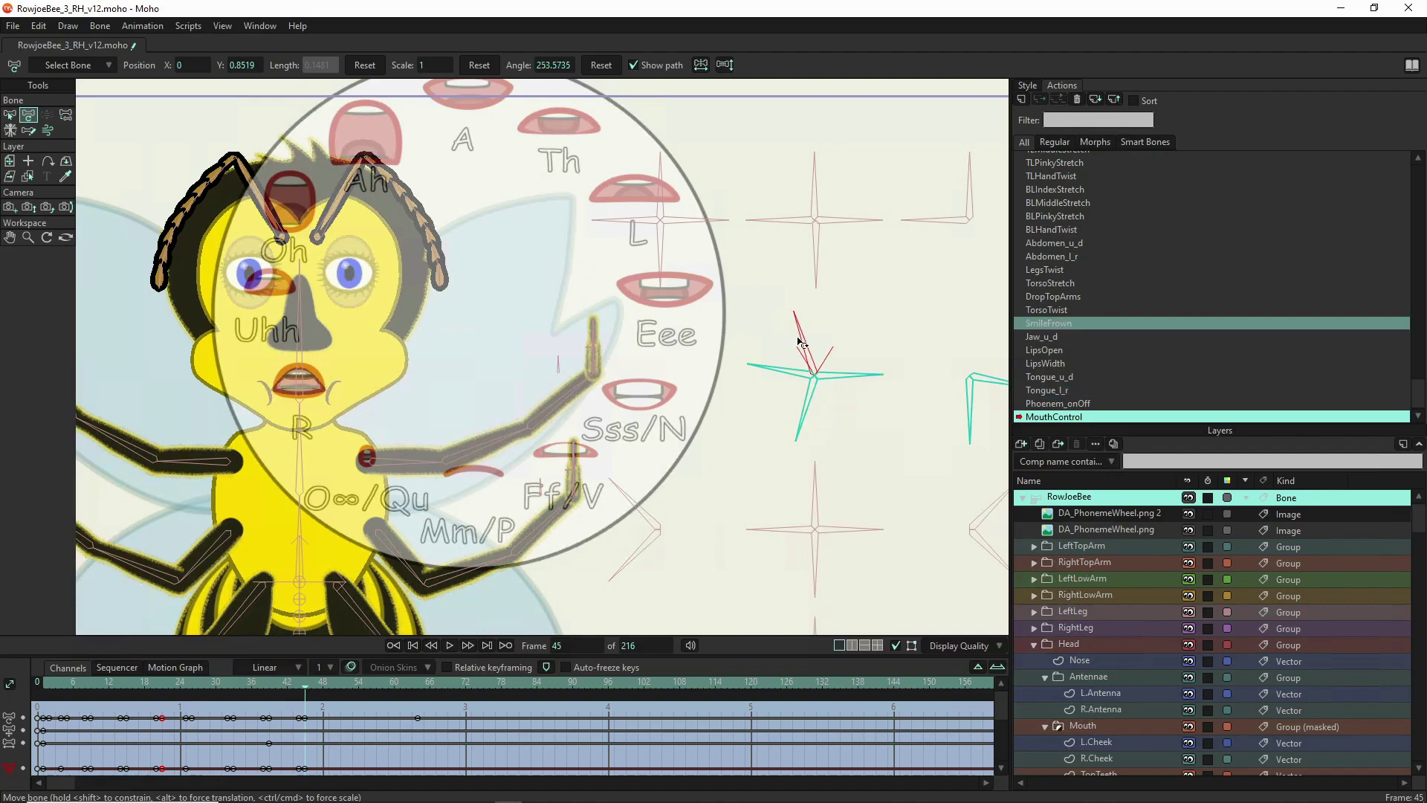
# - Open the bee's mouth for the R pose at frame 45, rotating LipsOpen to about 10.6° and Jaw_u_d to about 193.3°
pyautogui.click(848, 378)
pyautogui.moveTo(853, 376); pyautogui.dragTo(858, 374)
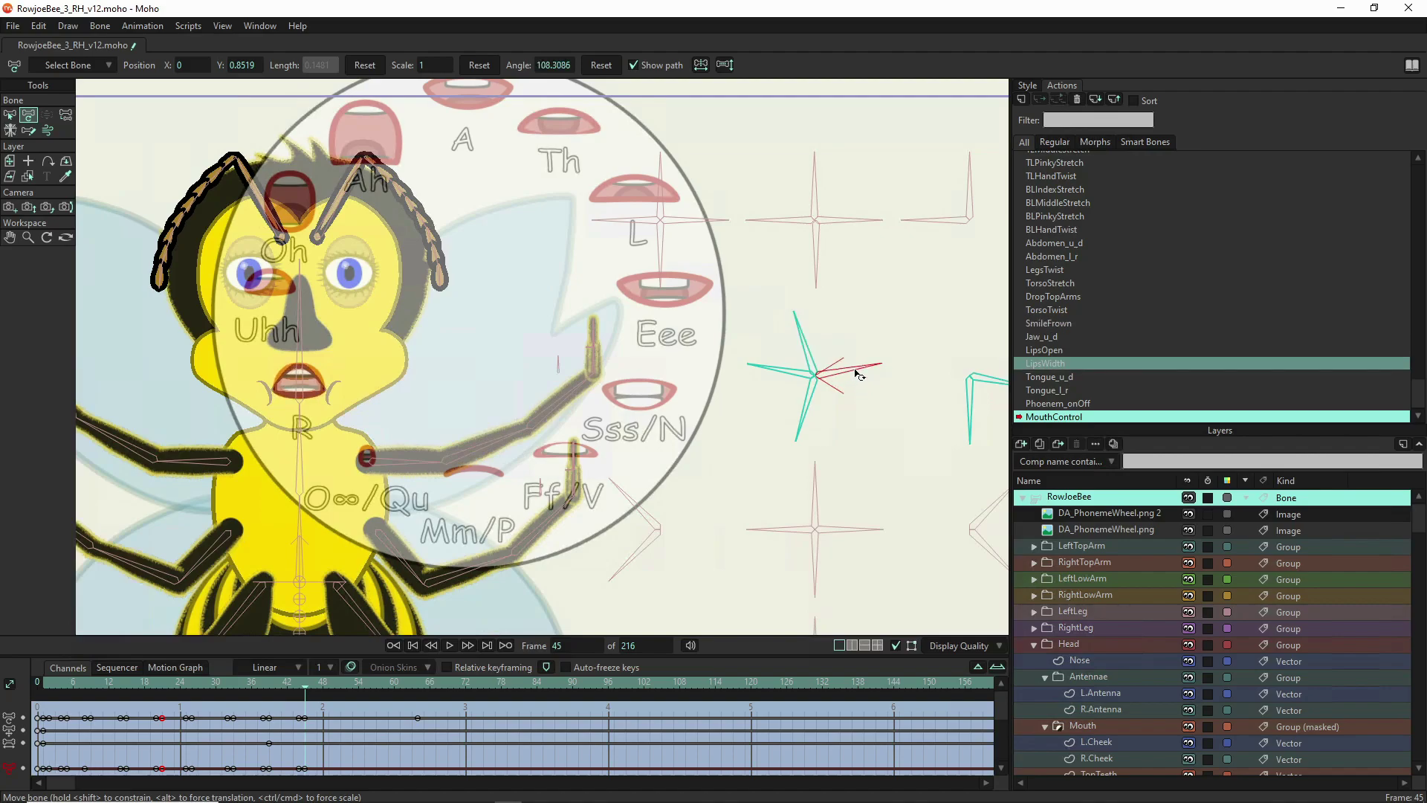
pyautogui.click(791, 387)
pyautogui.moveTo(780, 385)
pyautogui.mouseDown()
pyautogui.moveTo(780, 408)
pyautogui.moveTo(782, 342)
pyautogui.moveTo(779, 387)
pyautogui.mouseUp()
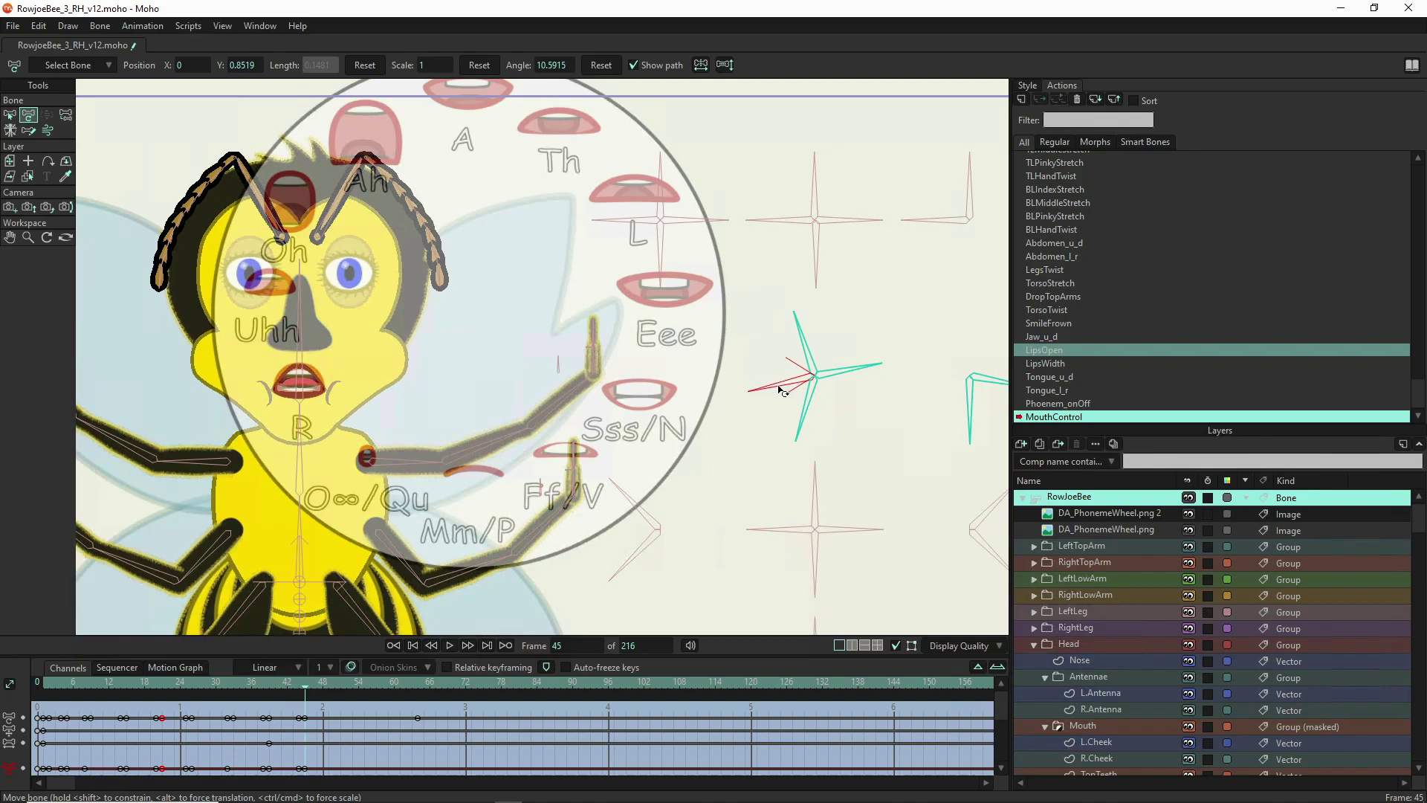
pyautogui.click(780, 389)
# - Rotate the Tongue_u_d control bone to about -17.1° at frame 45 for the R pose
pyautogui.moveTo(999, 384)
pyautogui.mouseDown()
pyautogui.moveTo(991, 427)
pyautogui.moveTo(1000, 289)
pyautogui.moveTo(994, 387)
pyautogui.mouseUp()
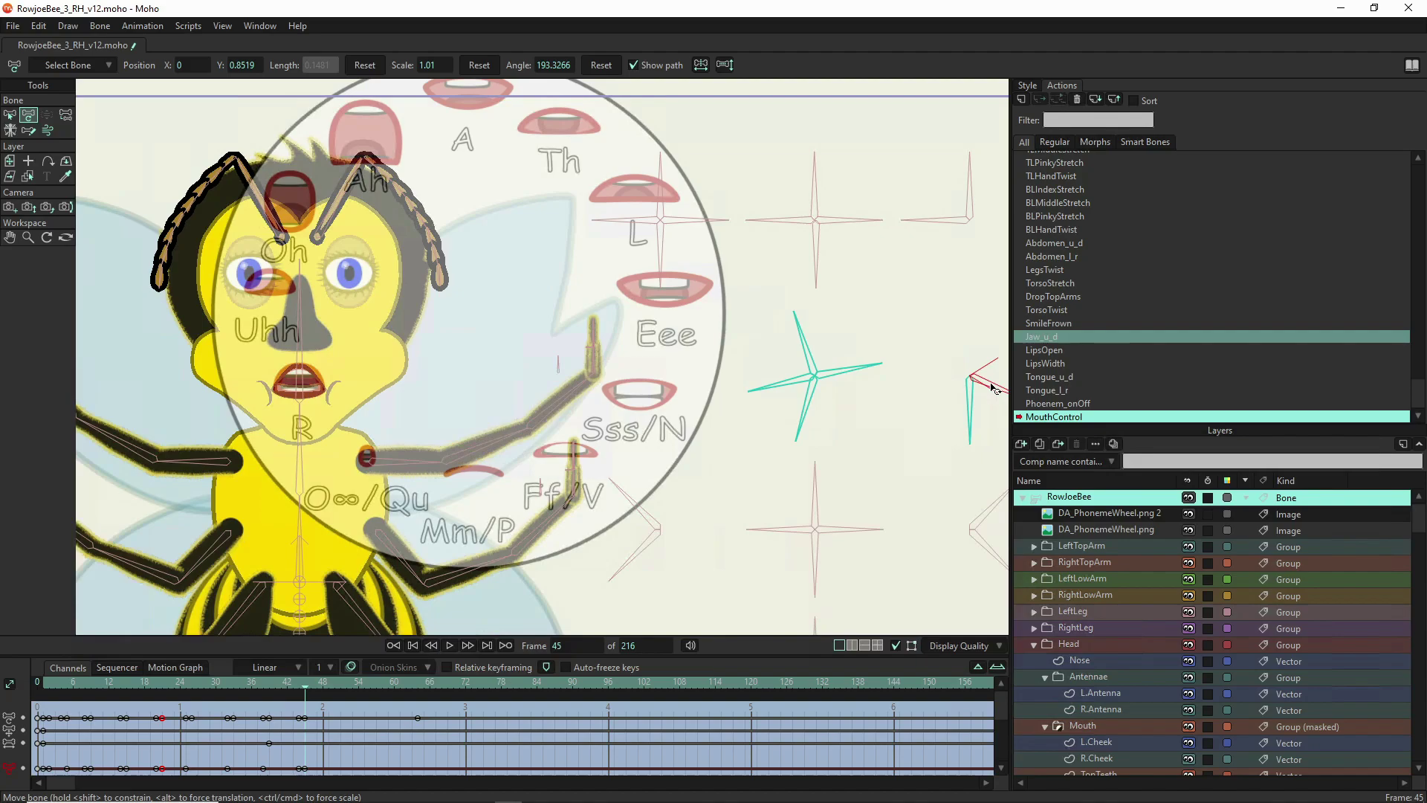
pyautogui.moveTo(994, 386); pyautogui.dragTo(1009, 386)
pyautogui.click(973, 525)
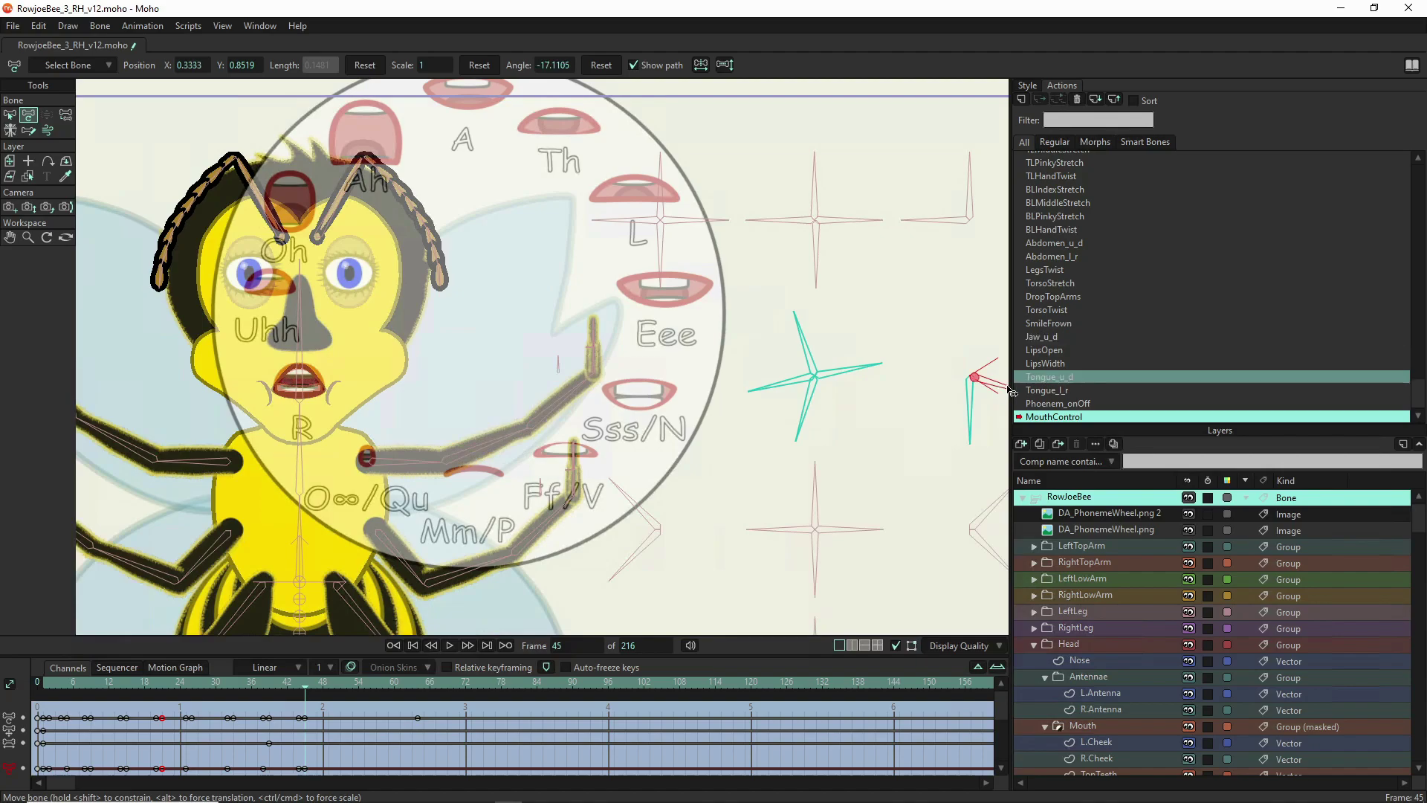
# - Compare the R mouth without the DA_PhonemeWheel.png 2 overlay, refine Tongue_u_d to about -15.5° at frame 45, and hide the overlay
pyautogui.click(1189, 513)
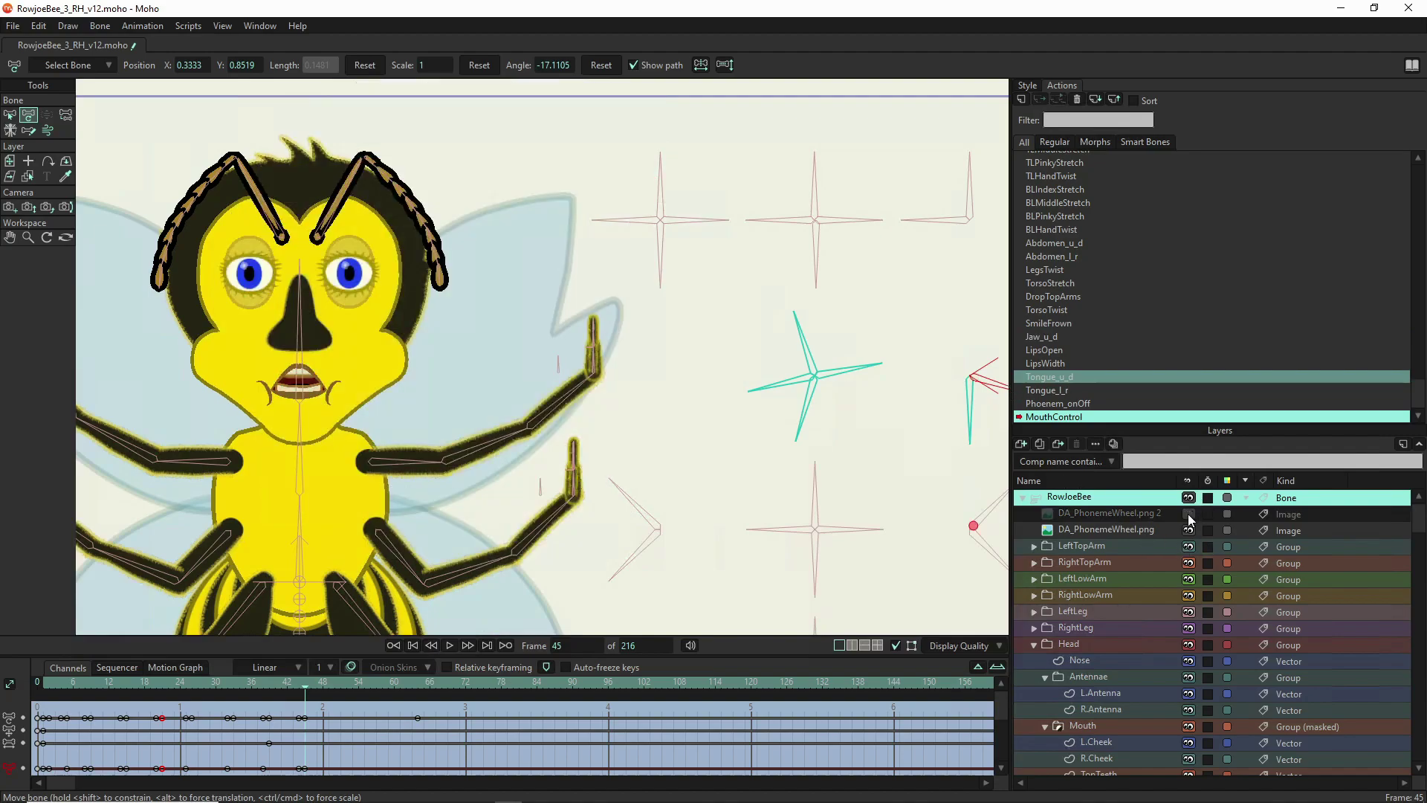
pyautogui.click(1188, 514)
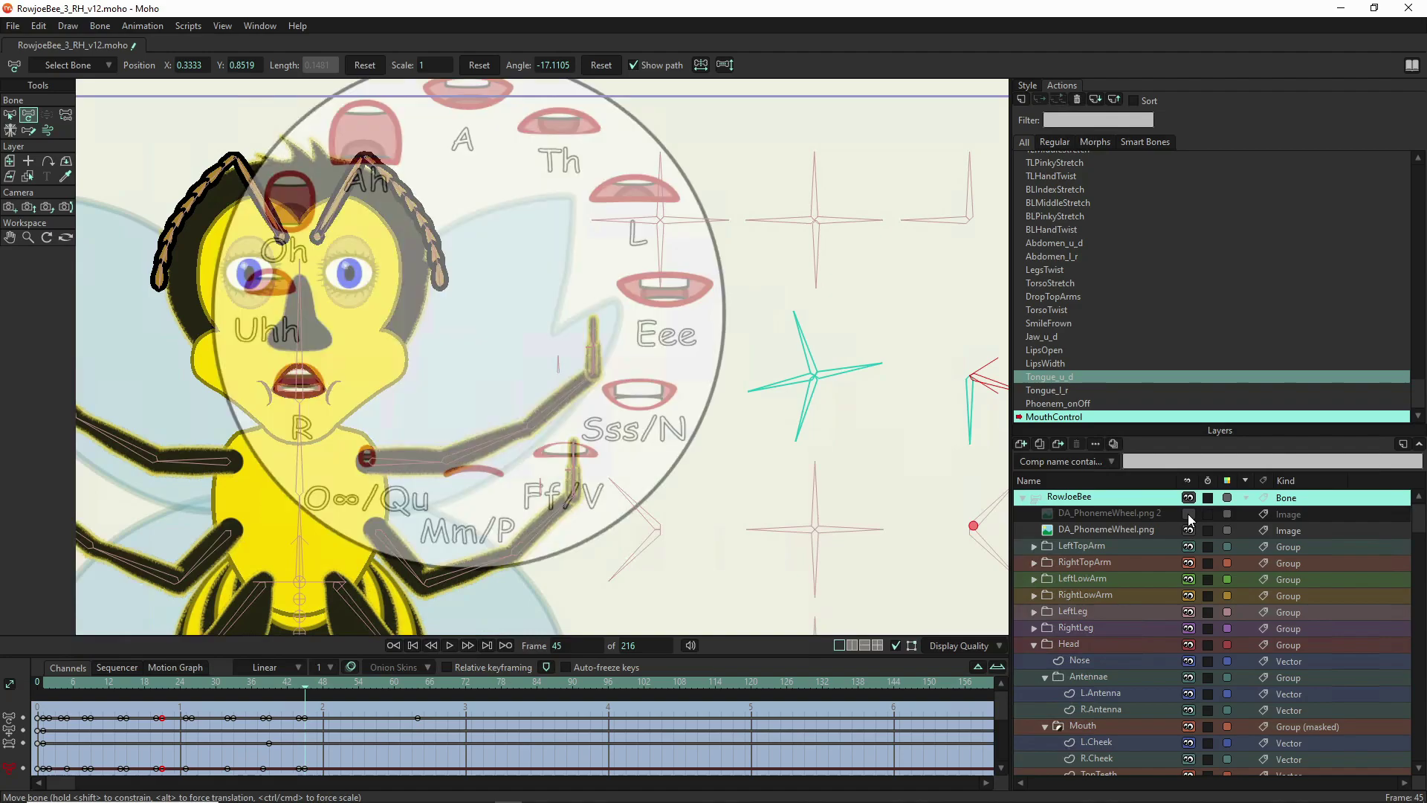
pyautogui.click(999, 384)
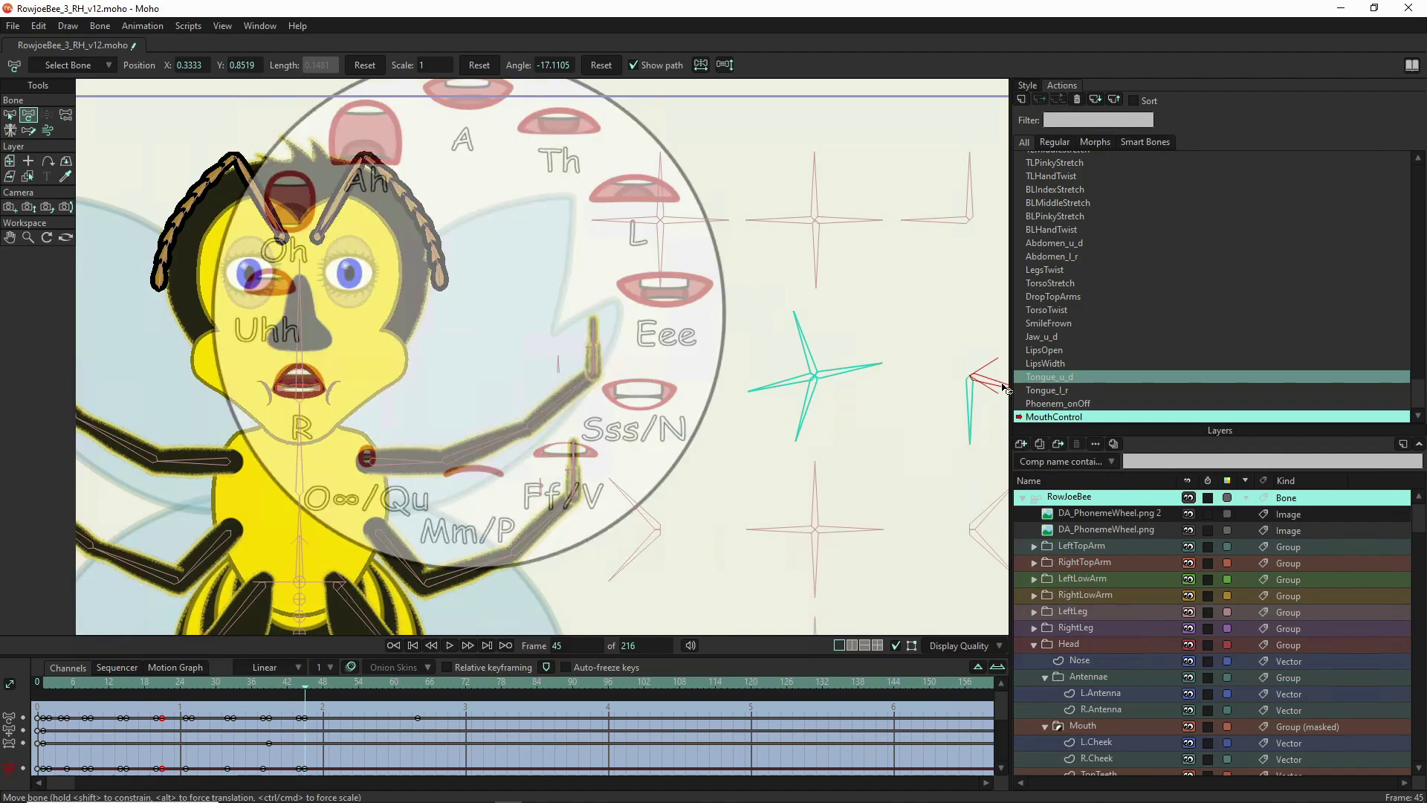
pyautogui.moveTo(1004, 388); pyautogui.dragTo(1008, 392)
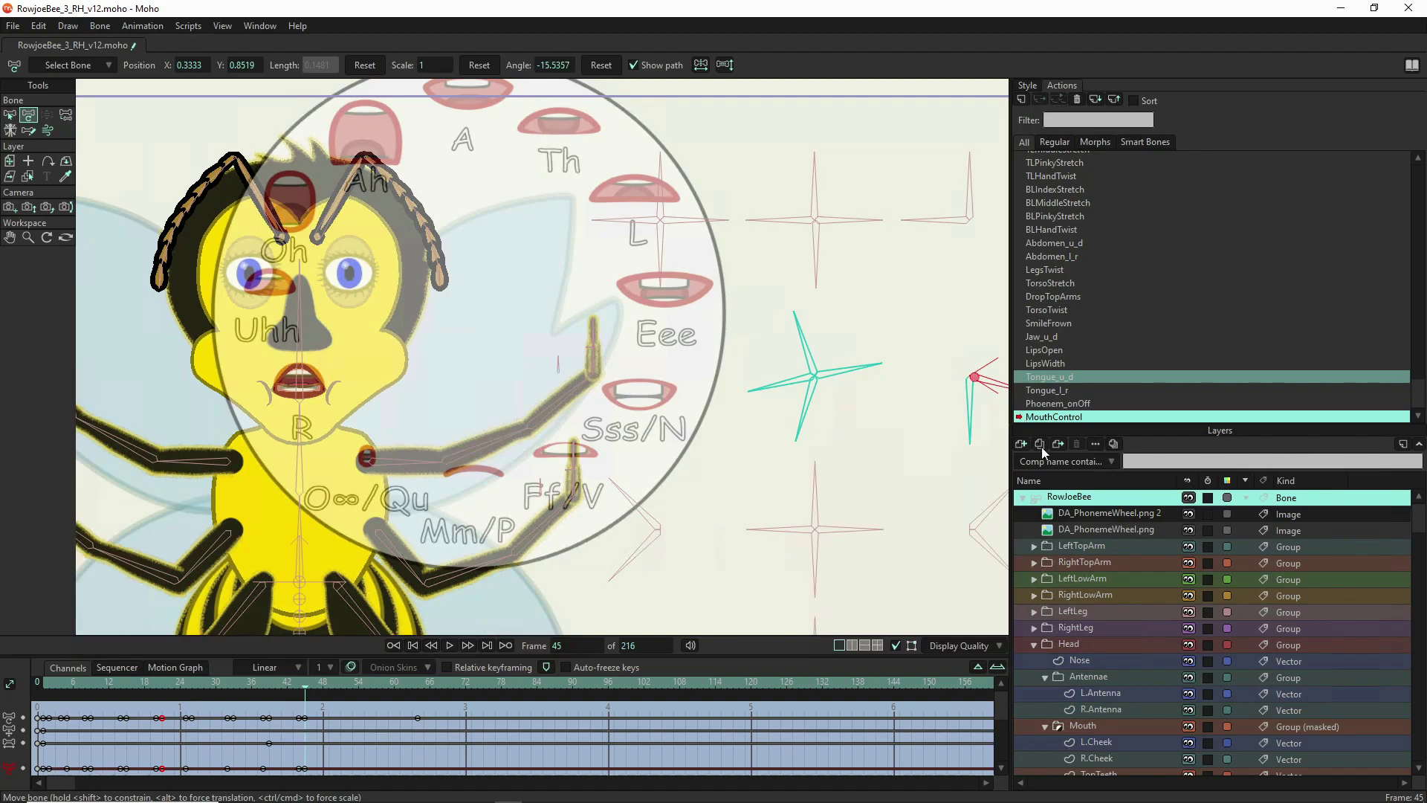
pyautogui.click(1192, 515)
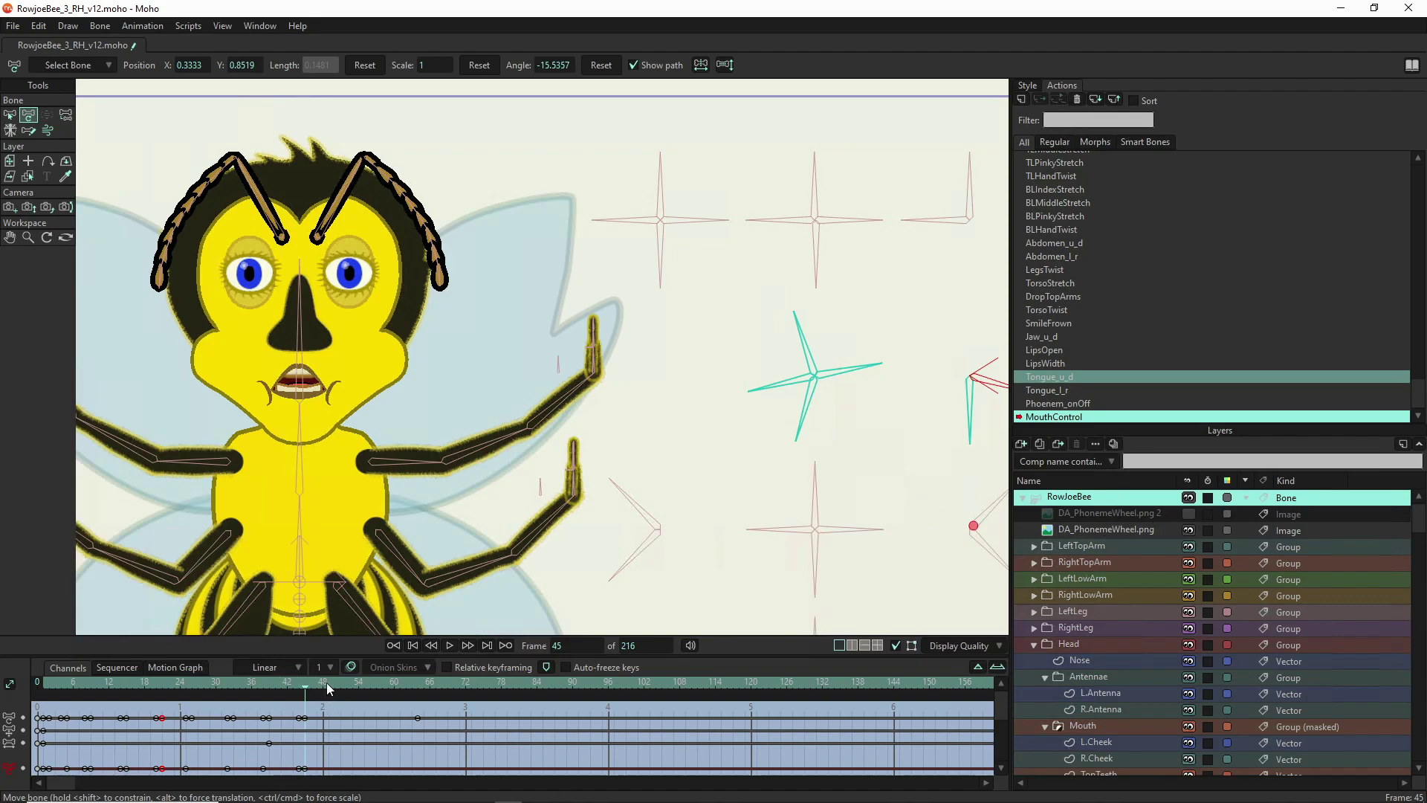
# - Hold the R pose to frame 50 by keying the tongue, lips, jaw and SmileFrown control bones there unchanged
pyautogui.scroll(-2, 331, 465)
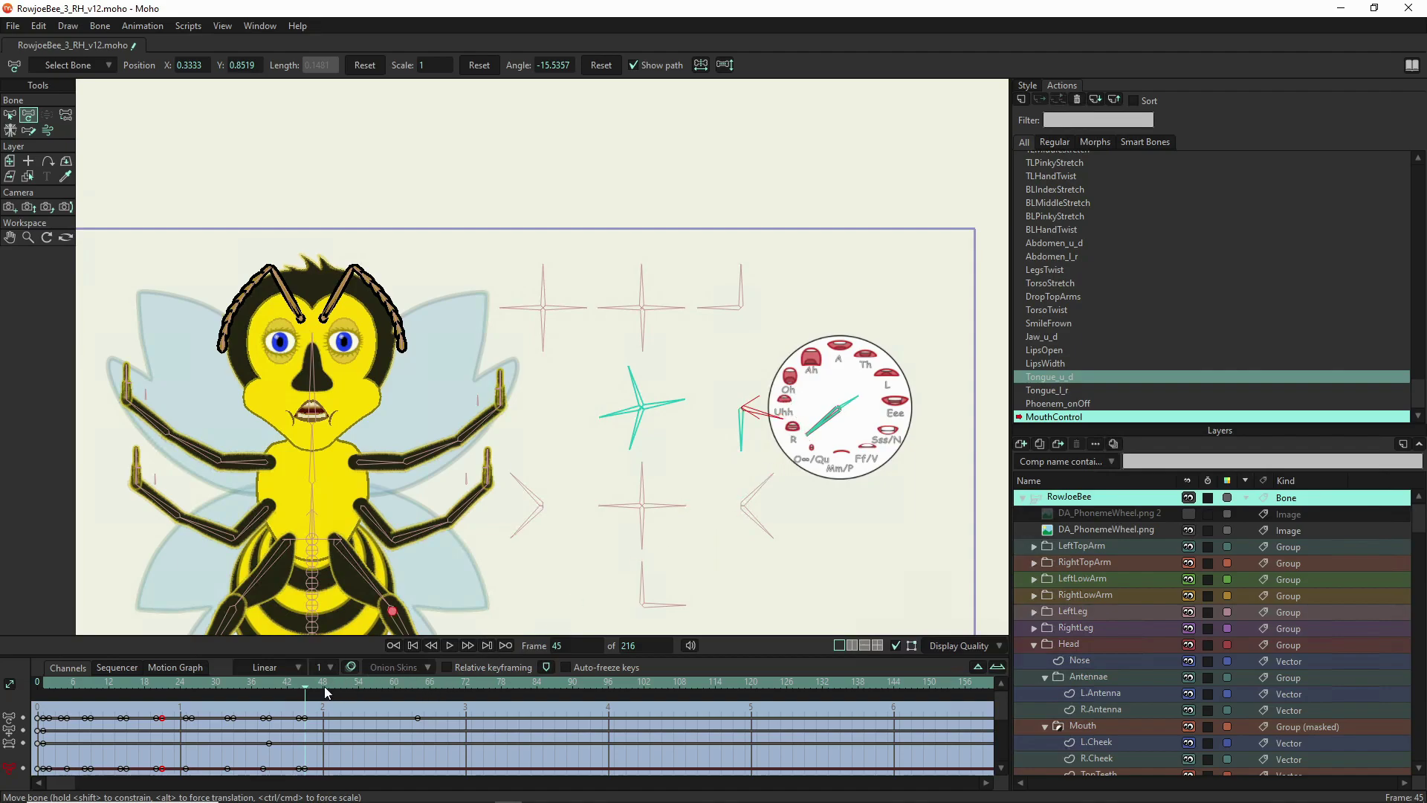
pyautogui.moveTo(310, 690); pyautogui.dragTo(337, 692)
pyautogui.moveTo(339, 697); pyautogui.dragTo(343, 699)
pyautogui.moveTo(342, 699); pyautogui.dragTo(337, 696)
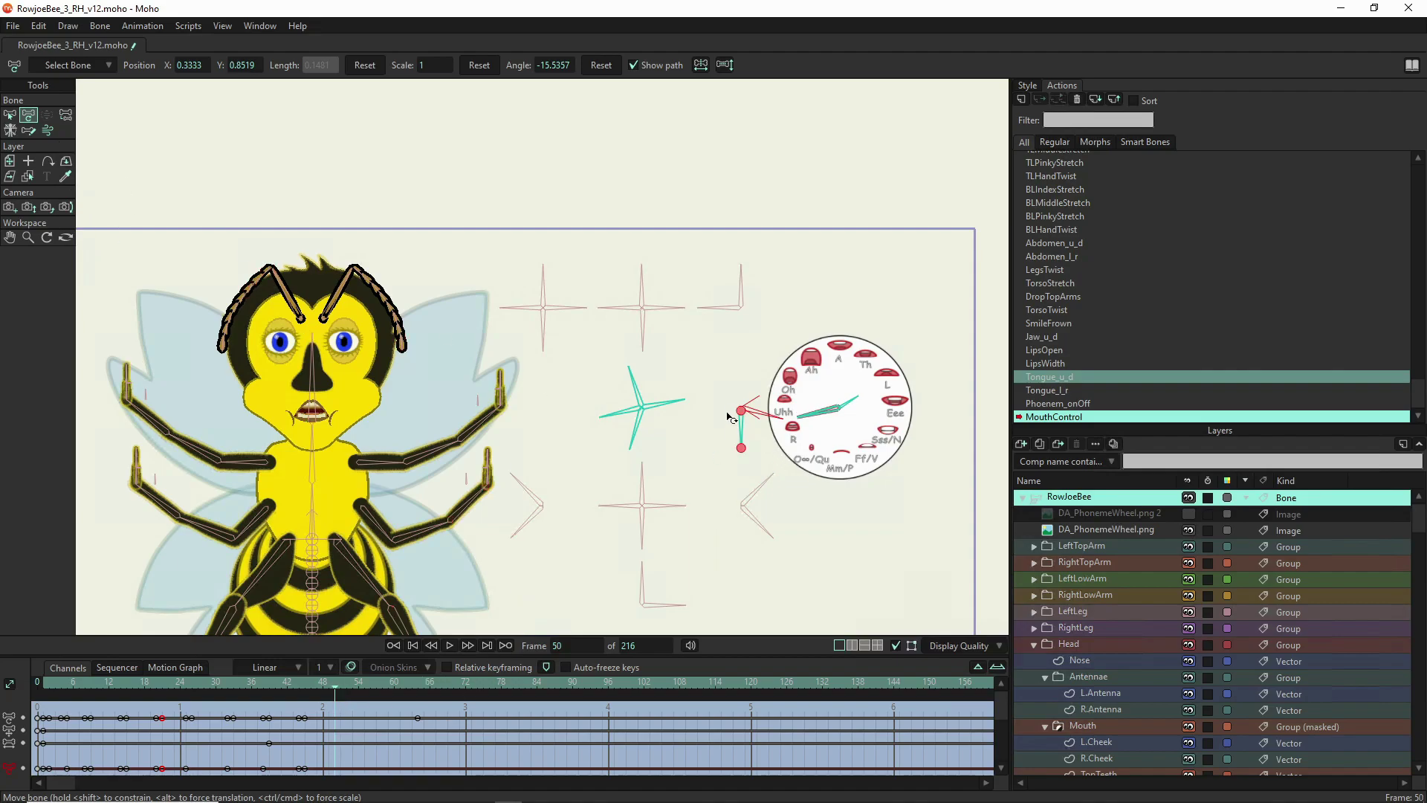
pyautogui.click(632, 388)
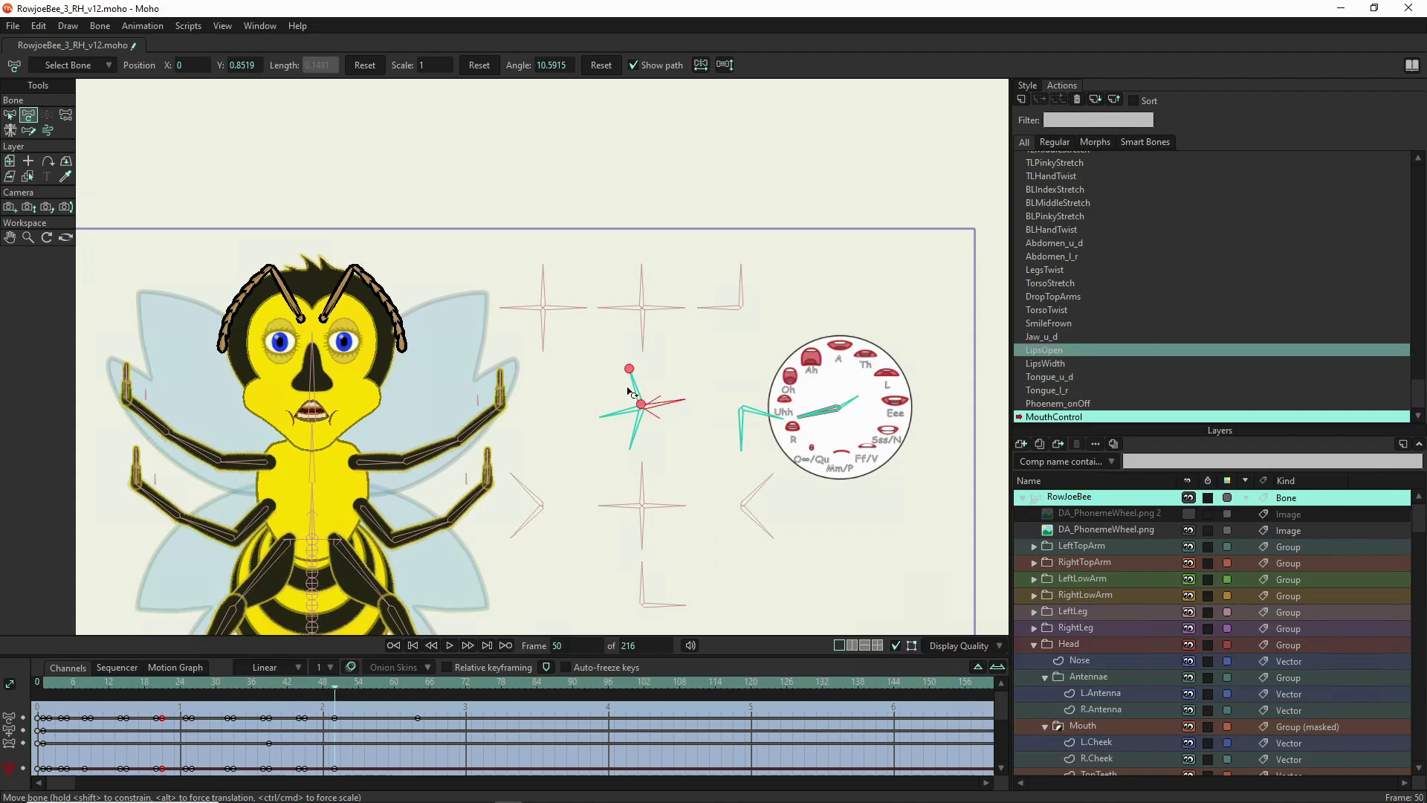
pyautogui.click(618, 414)
pyautogui.click(634, 434)
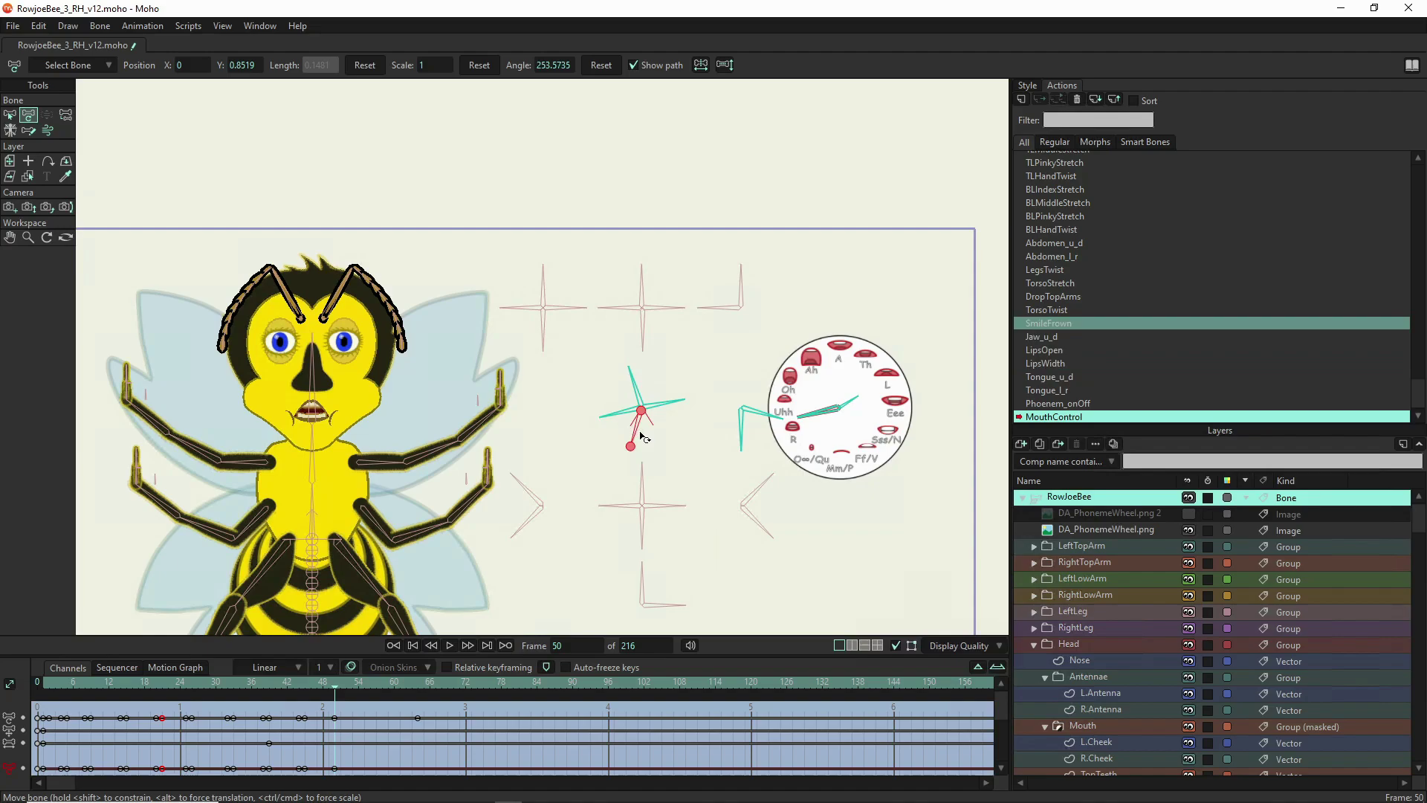
# - Show DA_PhonemeWheel.png 2 and key it at frame 51, placing the Uhh mouth over the bee's at about X 0.3886, Y 0.1094
pyautogui.moveTo(314, 798)
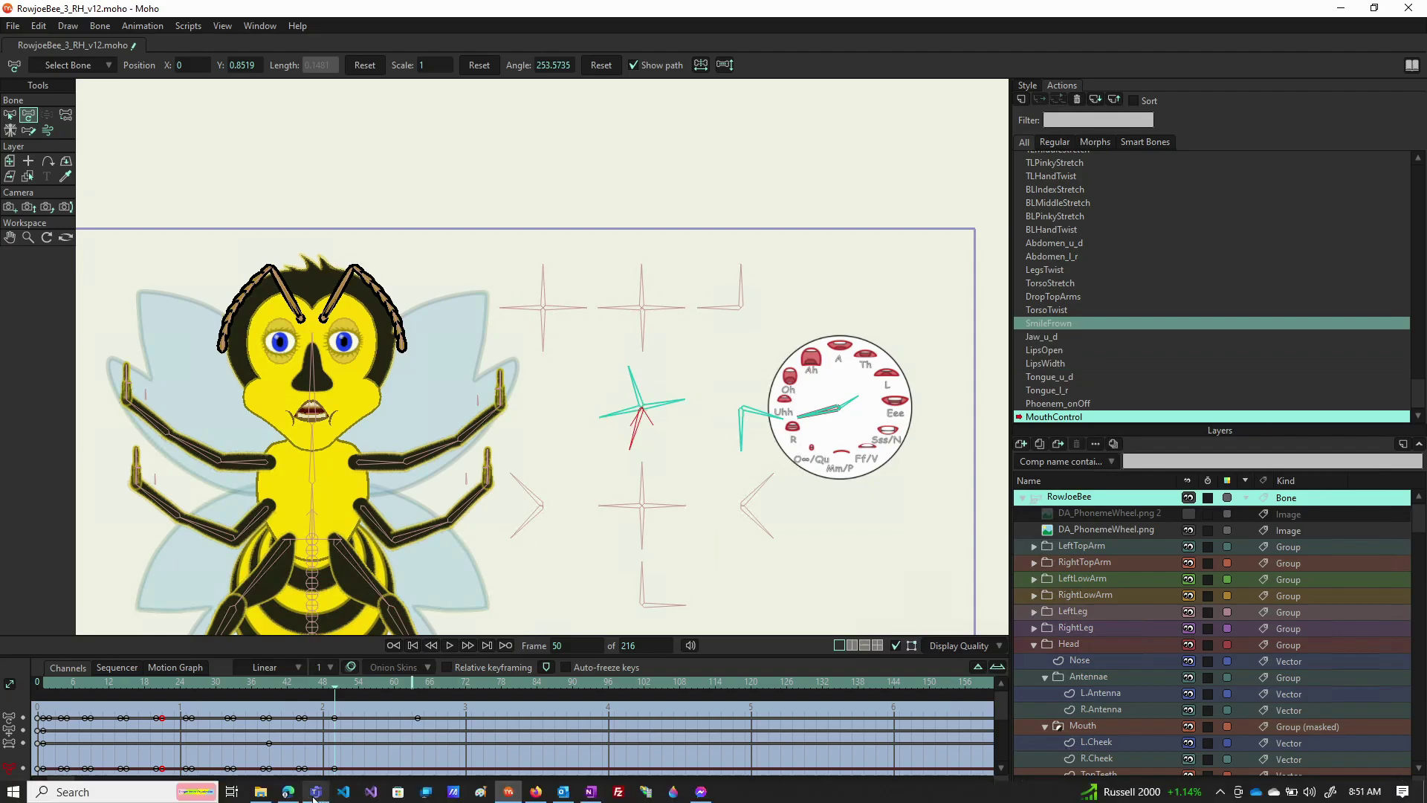
pyautogui.click(342, 685)
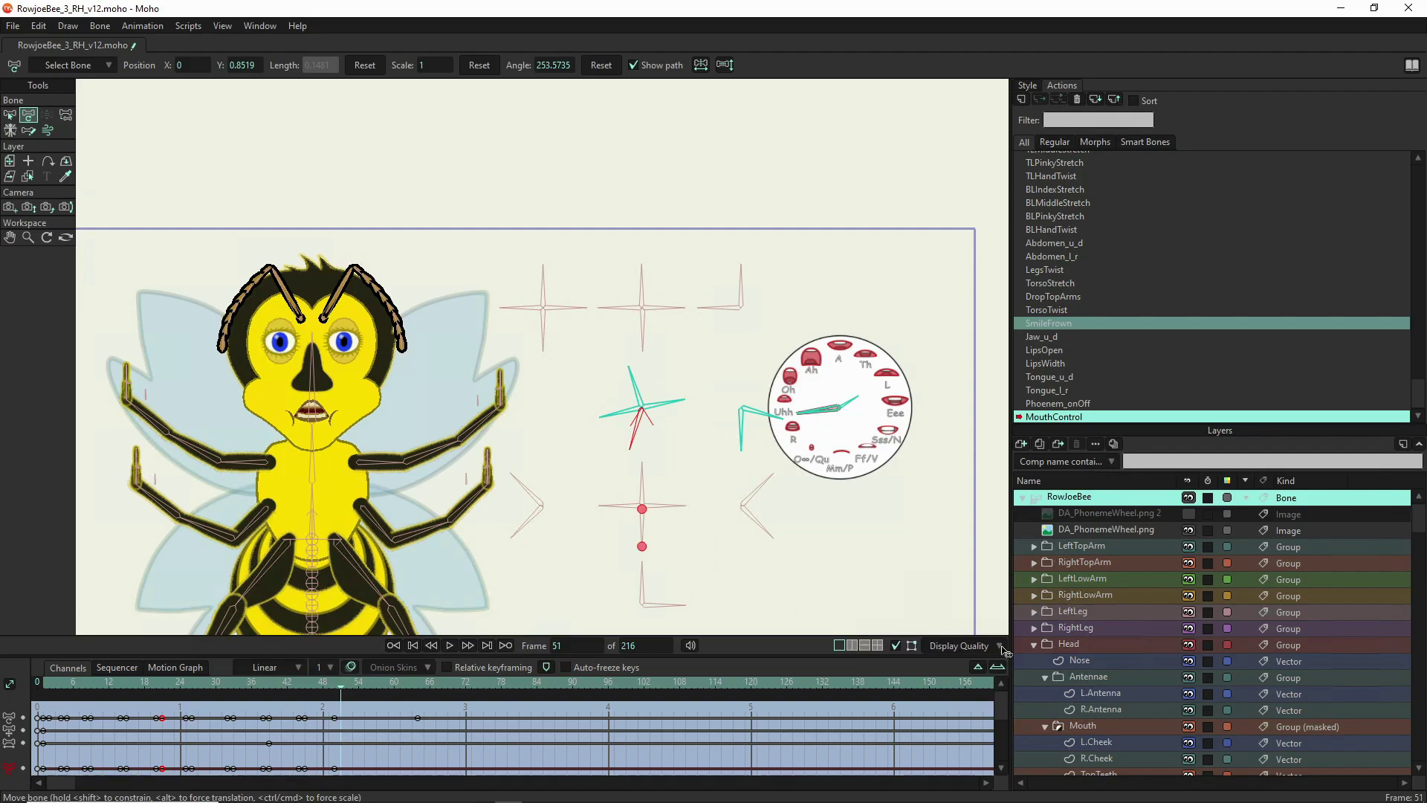
pyautogui.click(1188, 513)
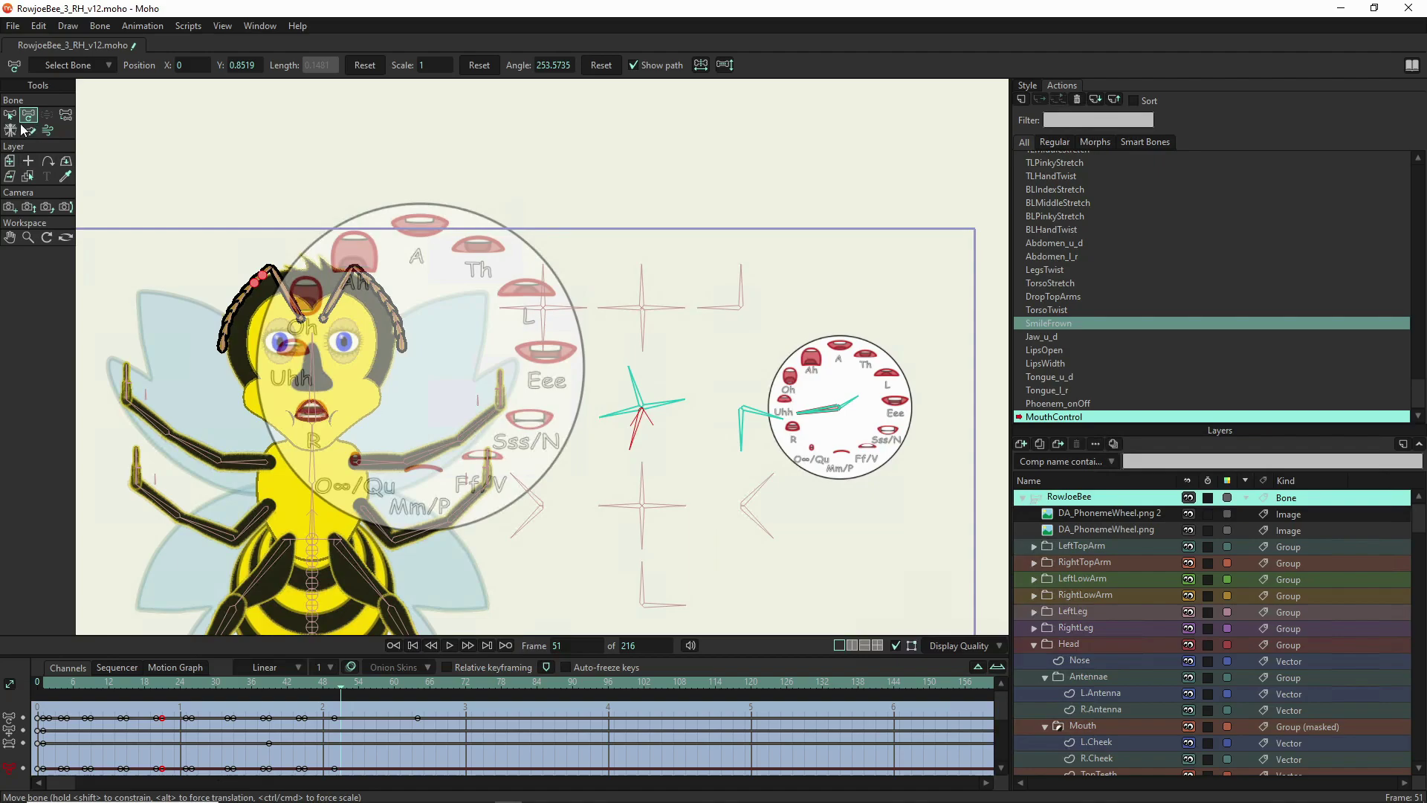
pyautogui.click(256, 279)
pyautogui.press('m')
pyautogui.moveTo(388, 376)
pyautogui.mouseDown()
pyautogui.moveTo(401, 404)
pyautogui.moveTo(389, 366)
pyautogui.mouseUp()
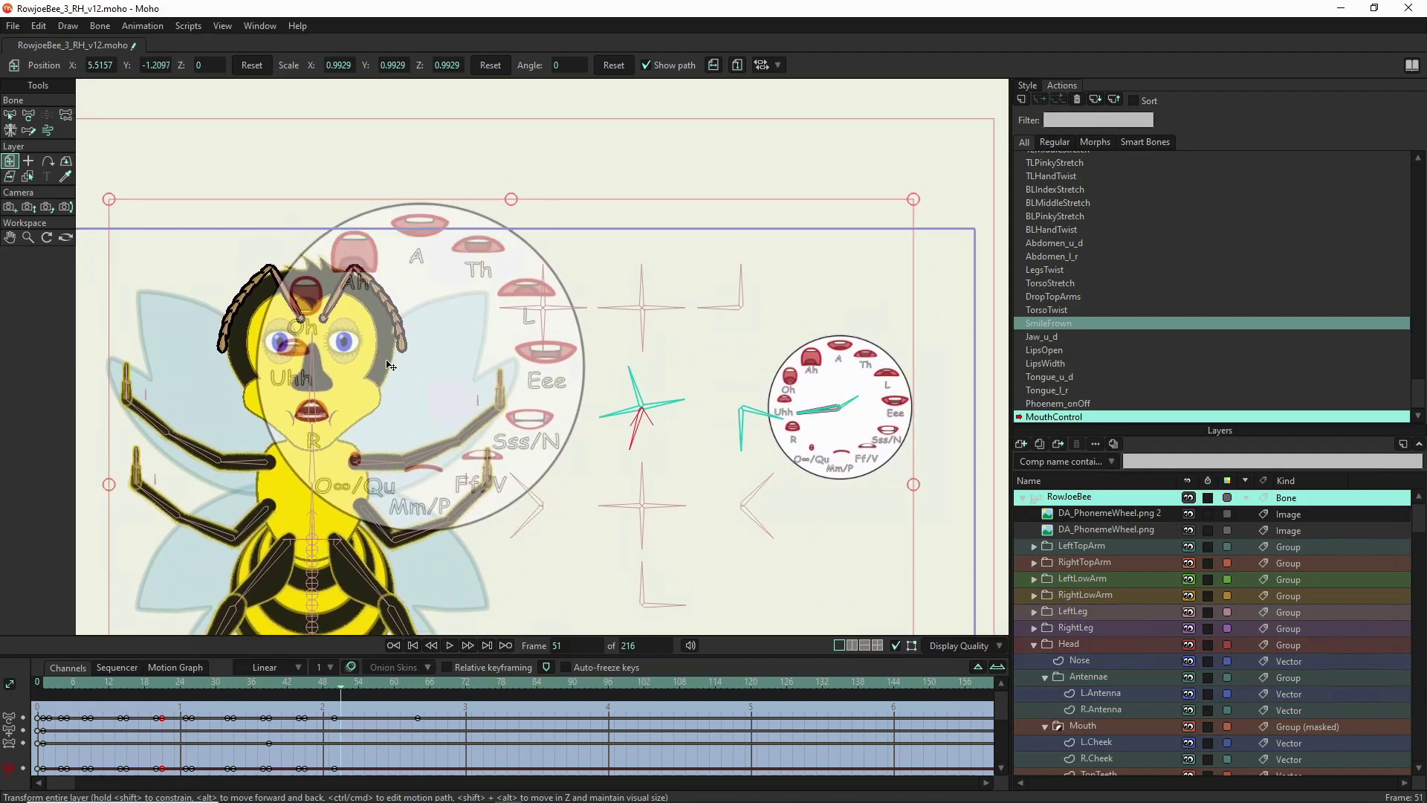
pyautogui.click(1149, 516)
pyautogui.moveTo(388, 433); pyautogui.dragTo(398, 503)
pyautogui.scroll(6, 320, 405)
pyautogui.moveTo(318, 330); pyautogui.dragTo(306, 307)
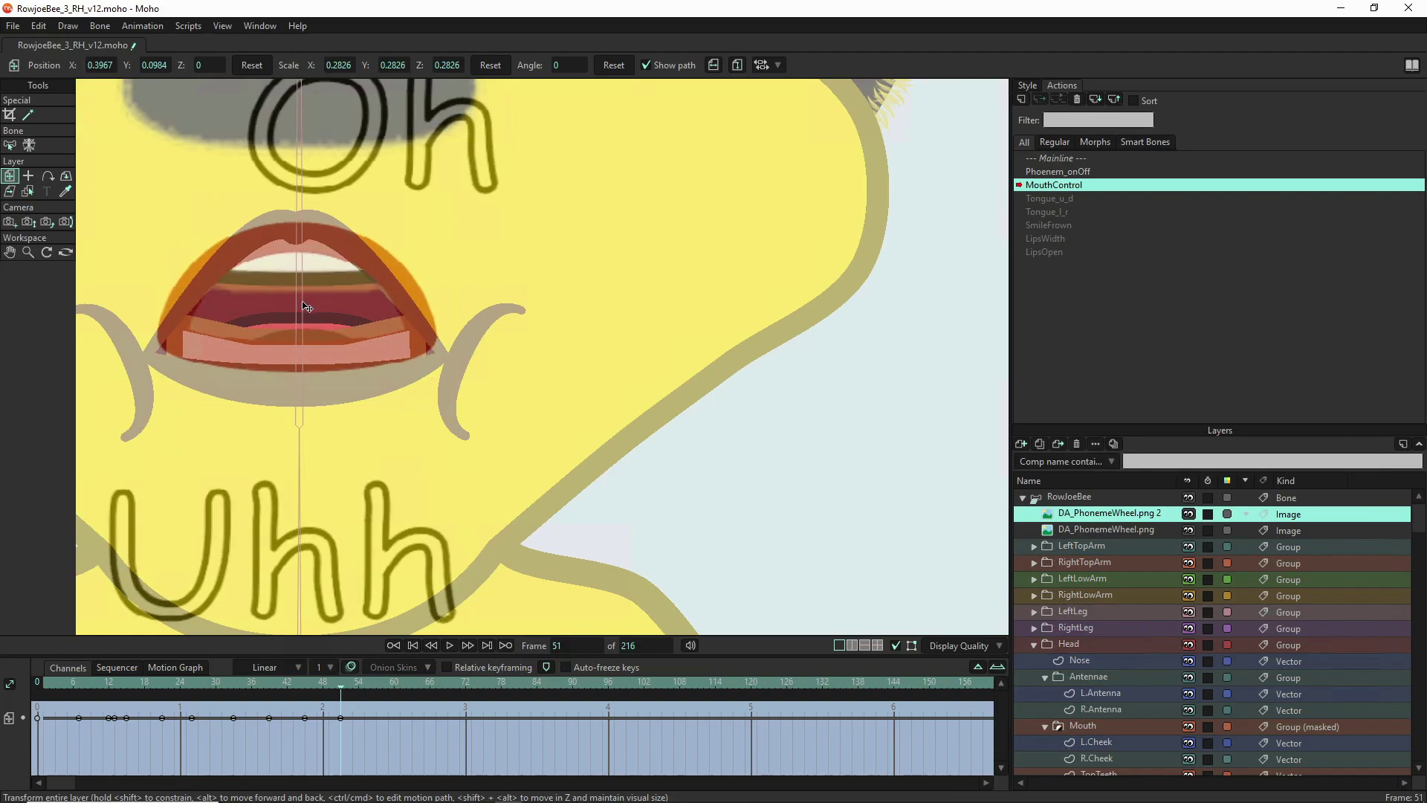
pyautogui.moveTo(306, 307); pyautogui.dragTo(305, 307)
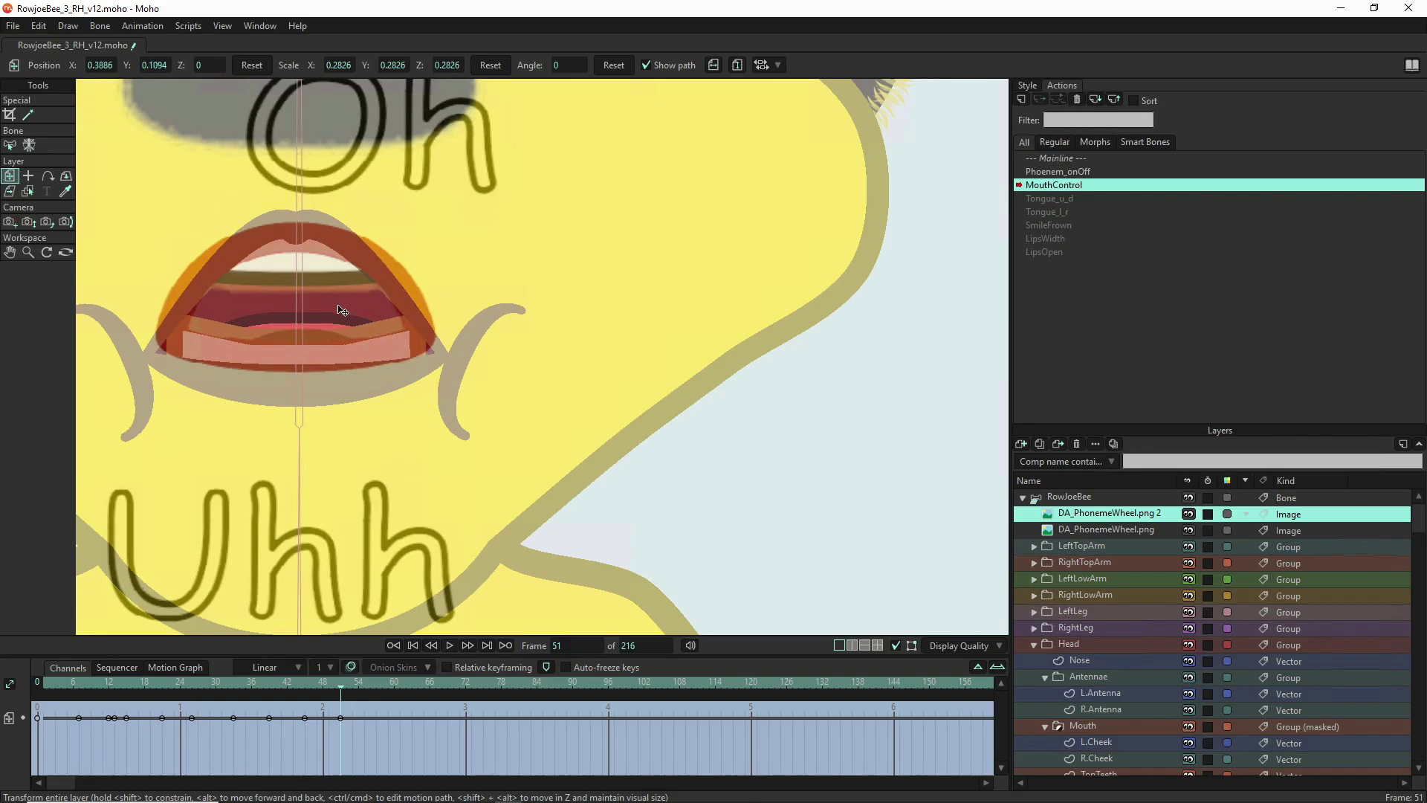
# - Start the Uhh pose at frame 51 by rotating RowJoeBee's LipsOpen bone to about -0.7° and SmileFrown to about 256.7°
pyautogui.scroll(-5, 344, 311)
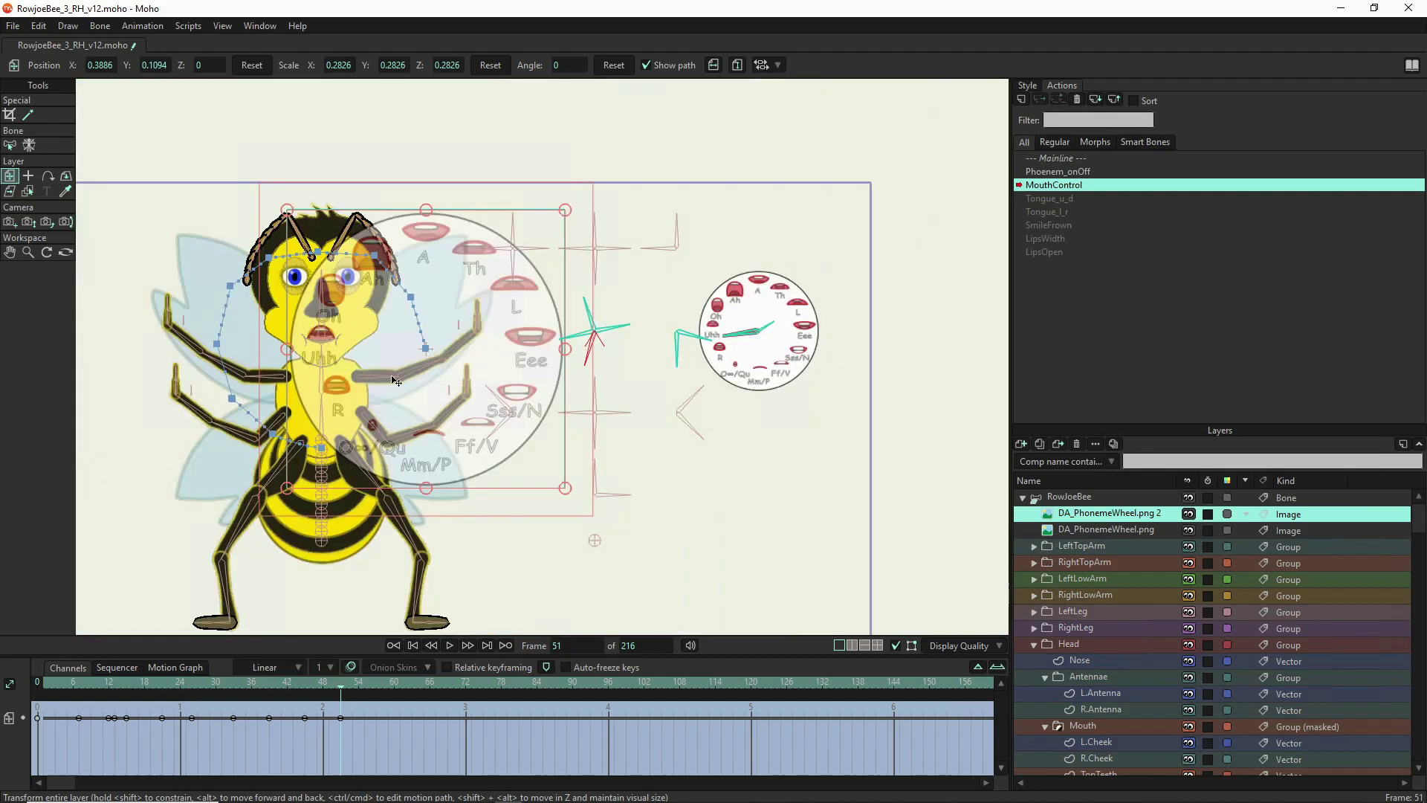
pyautogui.scroll(1, 305, 345)
pyautogui.scroll(2, 306, 346)
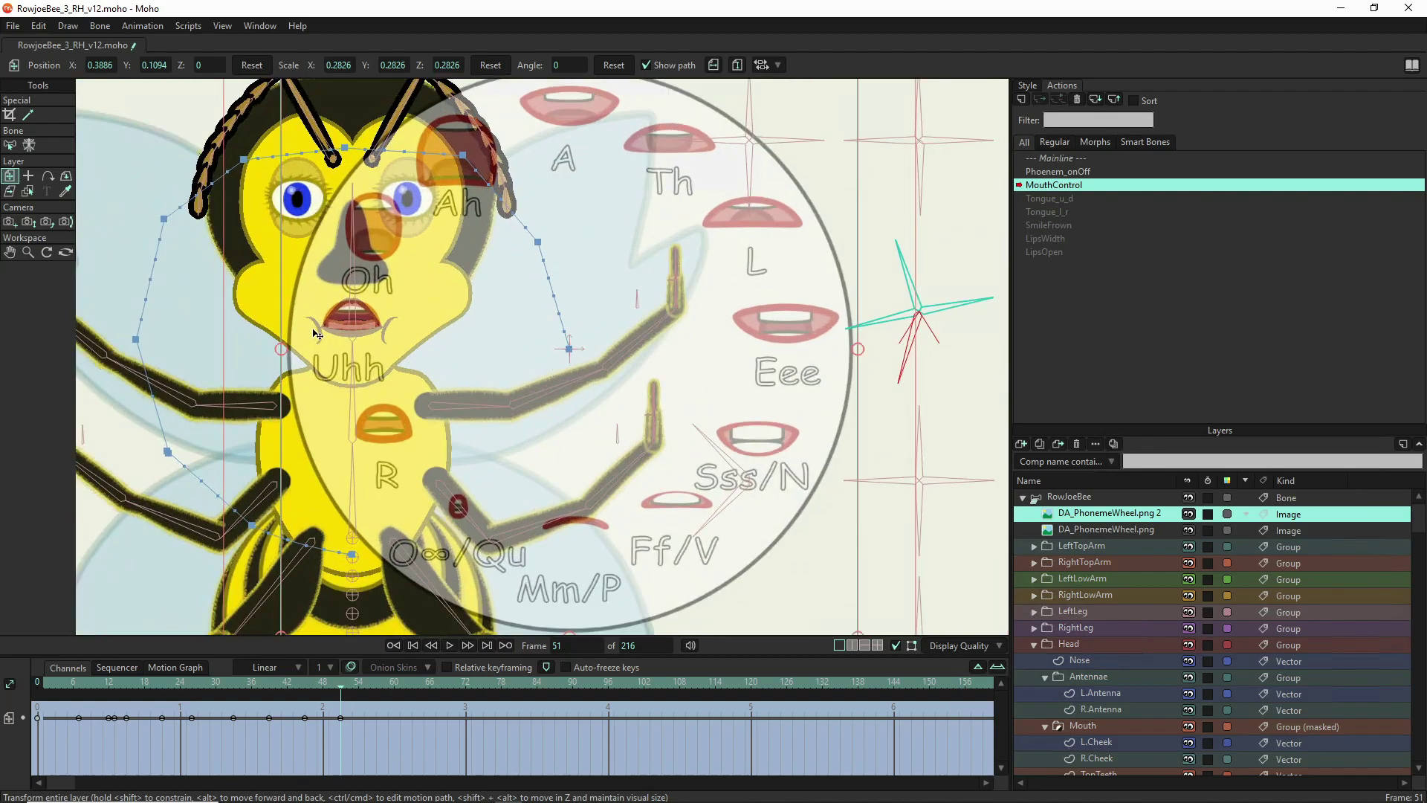
pyautogui.scroll(-1, 321, 364)
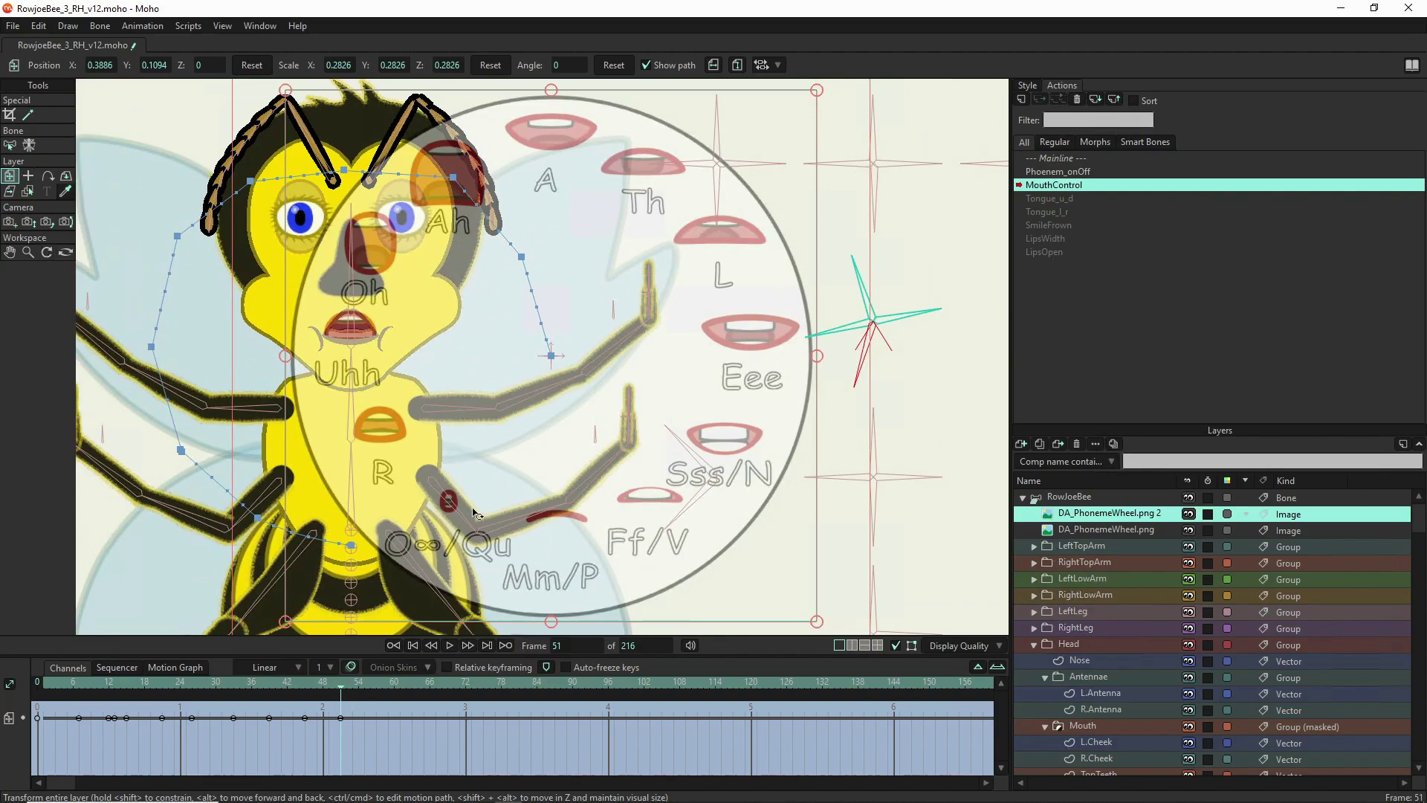
pyautogui.click(1085, 496)
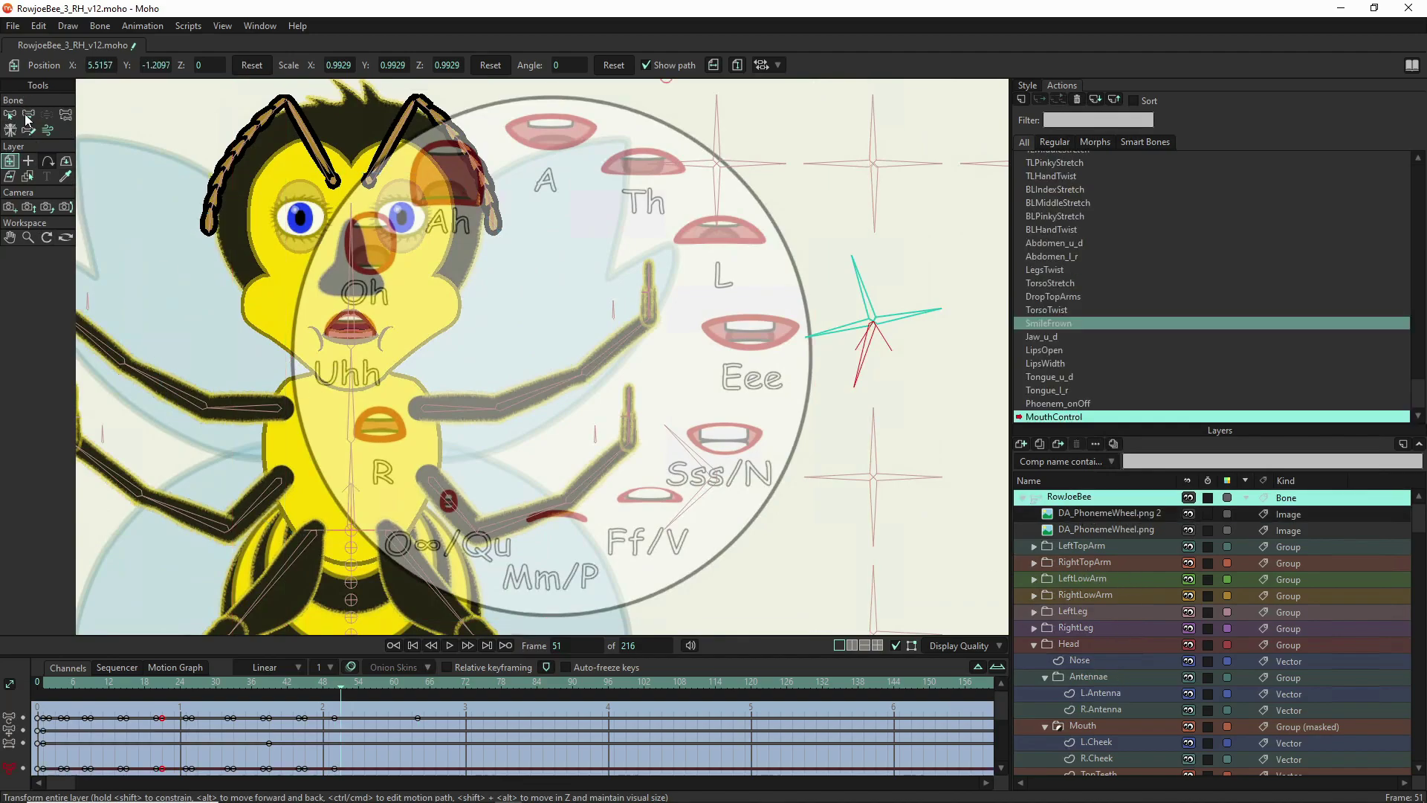
pyautogui.click(29, 115)
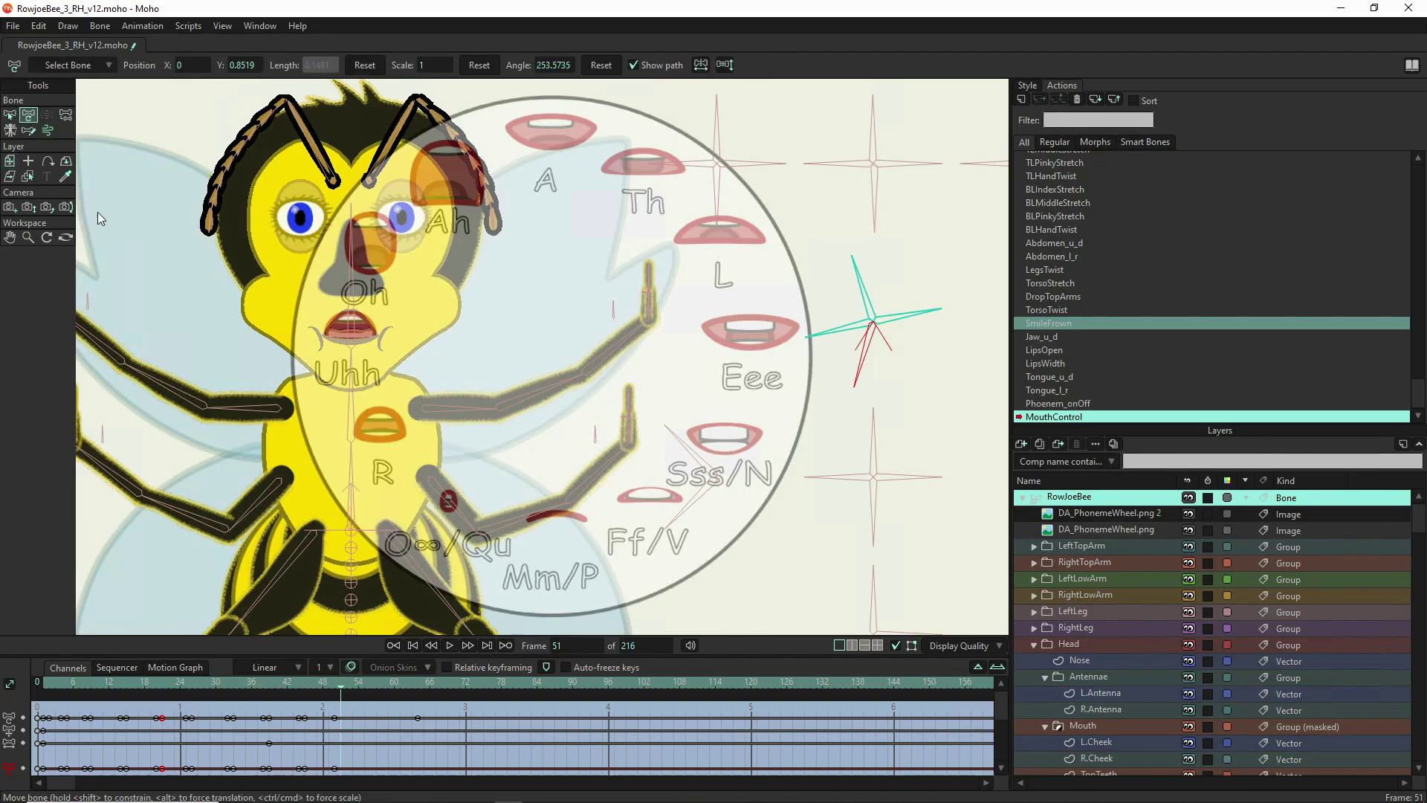
pyautogui.click(881, 320)
pyautogui.moveTo(924, 309)
pyautogui.mouseDown()
pyautogui.moveTo(920, 345)
pyautogui.moveTo(922, 331)
pyautogui.mouseUp()
pyautogui.click(865, 350)
pyautogui.moveTo(862, 367); pyautogui.dragTo(865, 367)
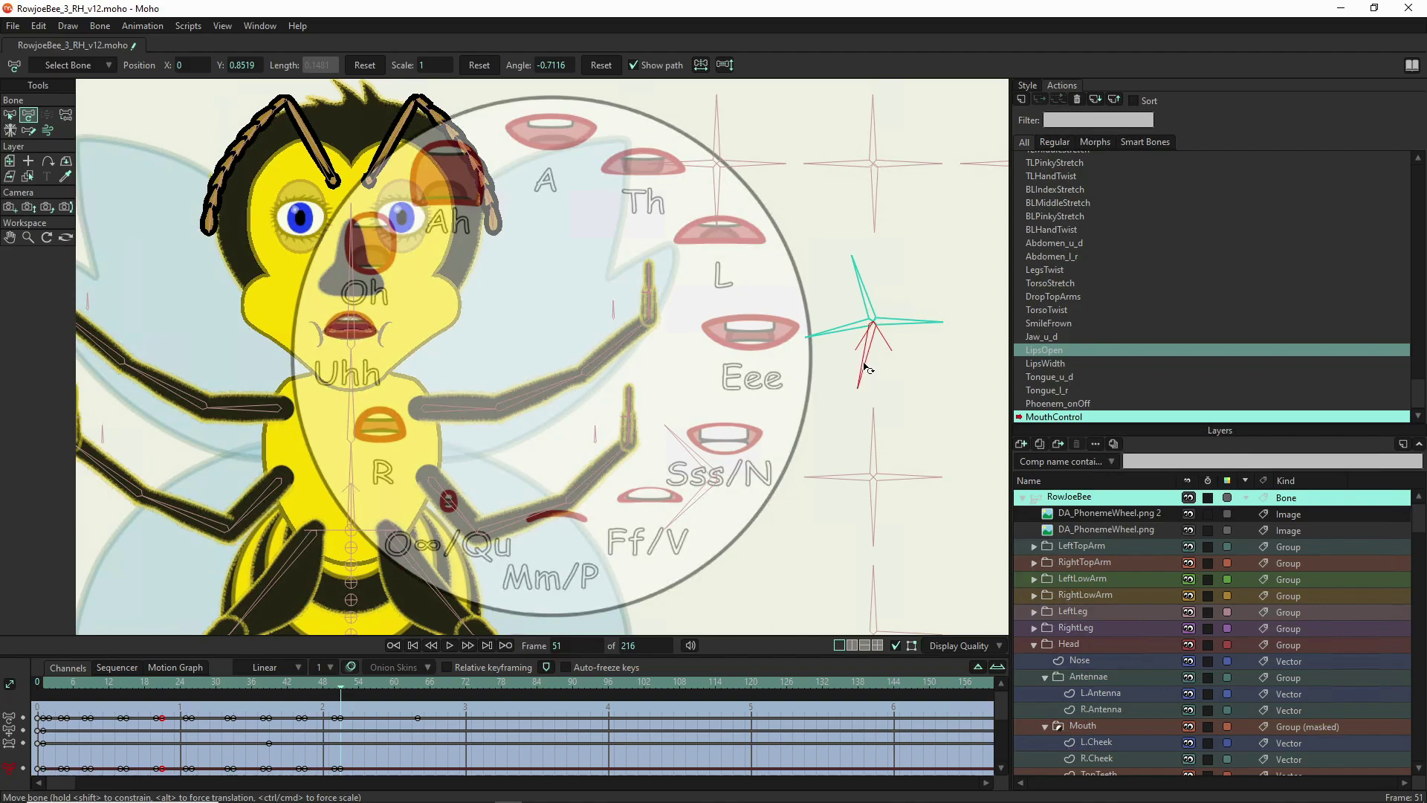
# - Open the mouth for the Uhh pose at frame 51, rotating LipsOpen to about 4.4° and Jaw_u_d to about 208.1°
pyautogui.click(911, 342)
pyautogui.click(920, 325)
pyautogui.moveTo(915, 323); pyautogui.dragTo(916, 320)
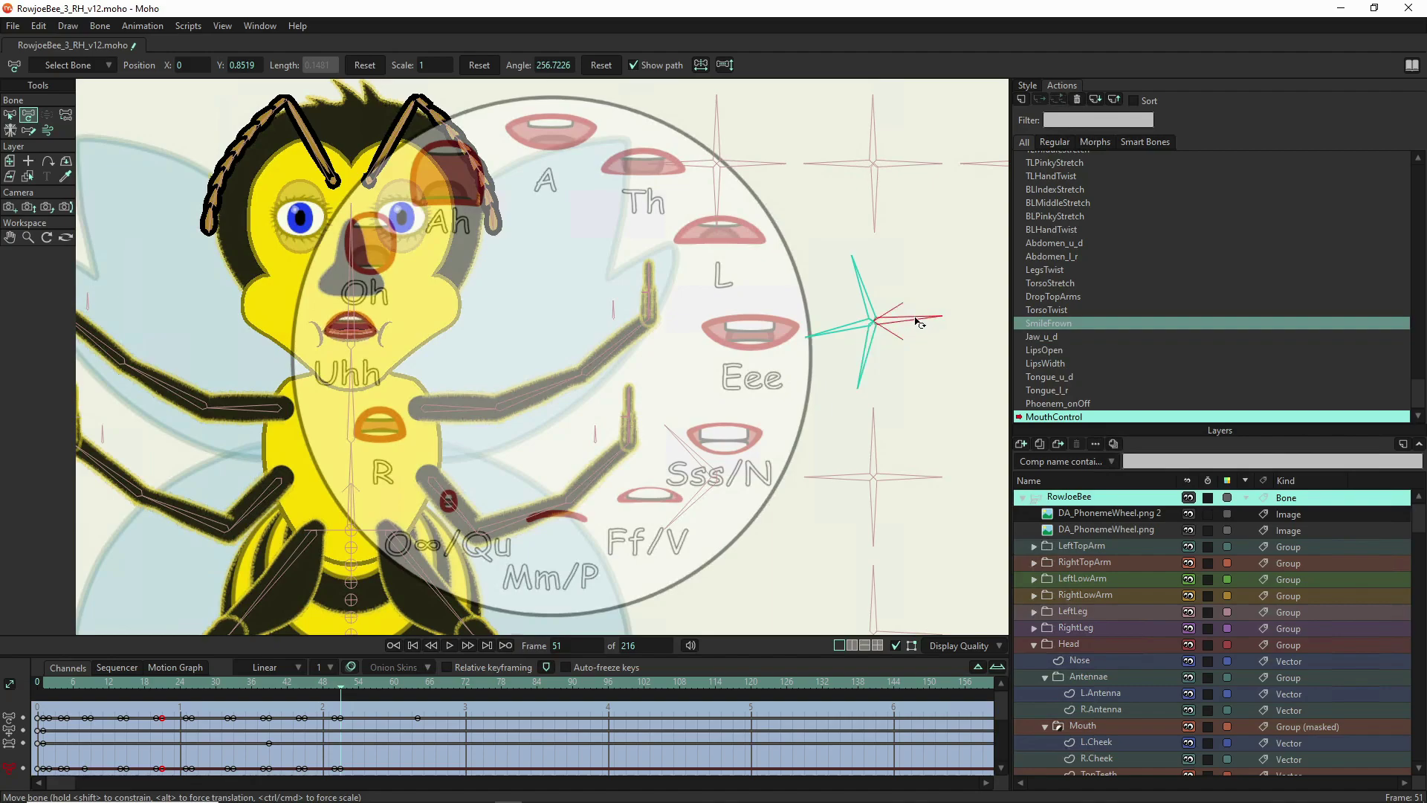
pyautogui.click(919, 322)
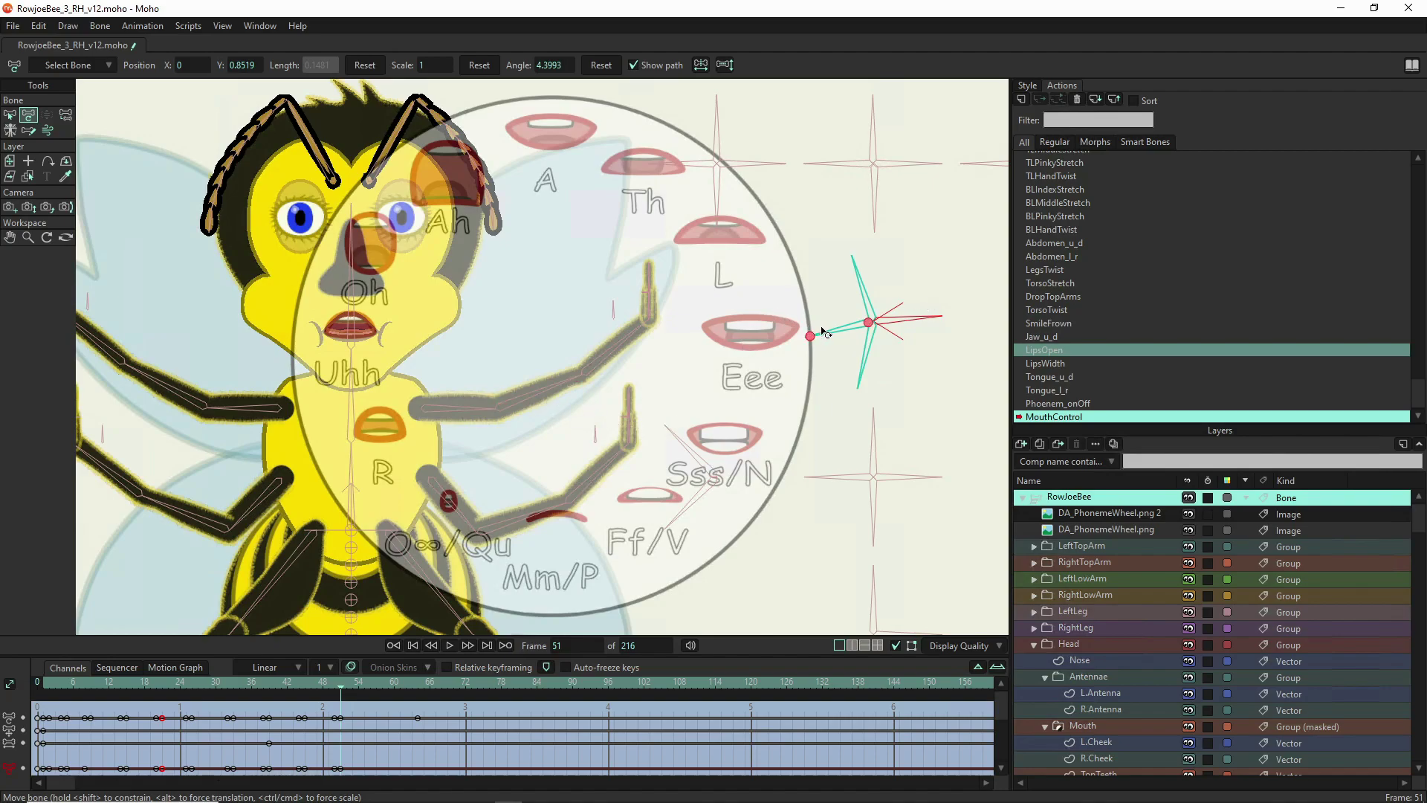
pyautogui.moveTo(838, 331); pyautogui.dragTo(838, 340)
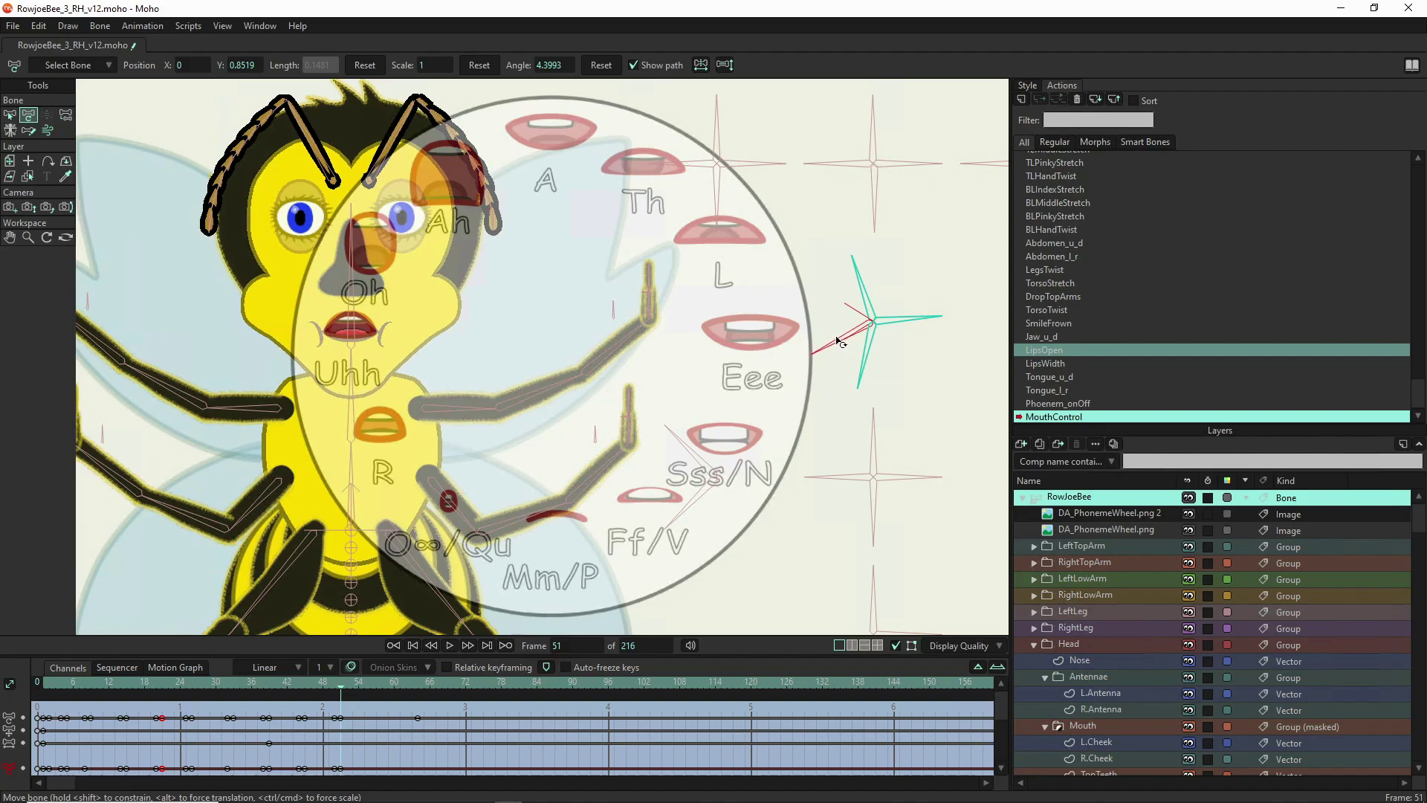
pyautogui.click(838, 341)
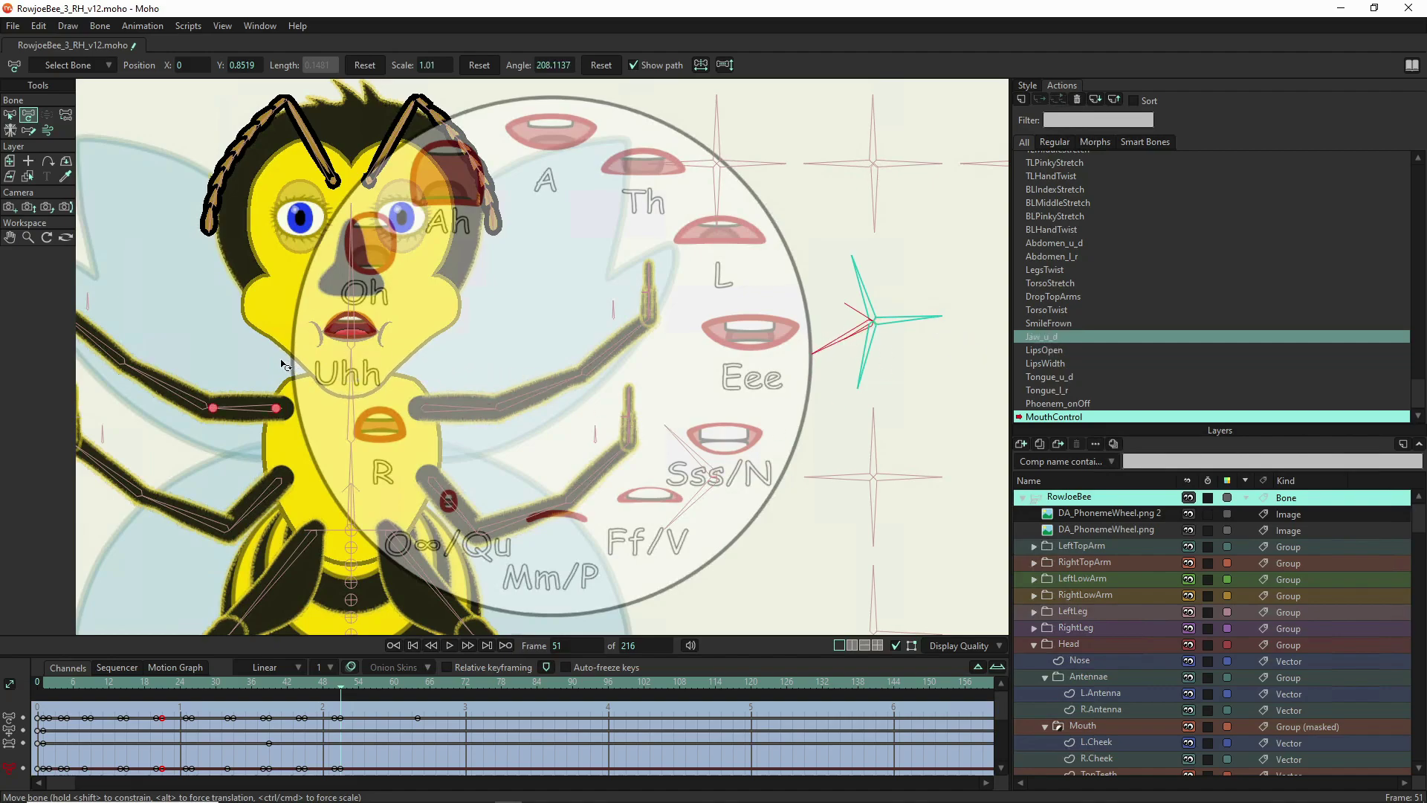
# - Rotate the Tongue_u_d bone to about -18.5° at frame 51 and compare the Uhh mouth with and without the wheel overlay
pyautogui.scroll(-1, 285, 366)
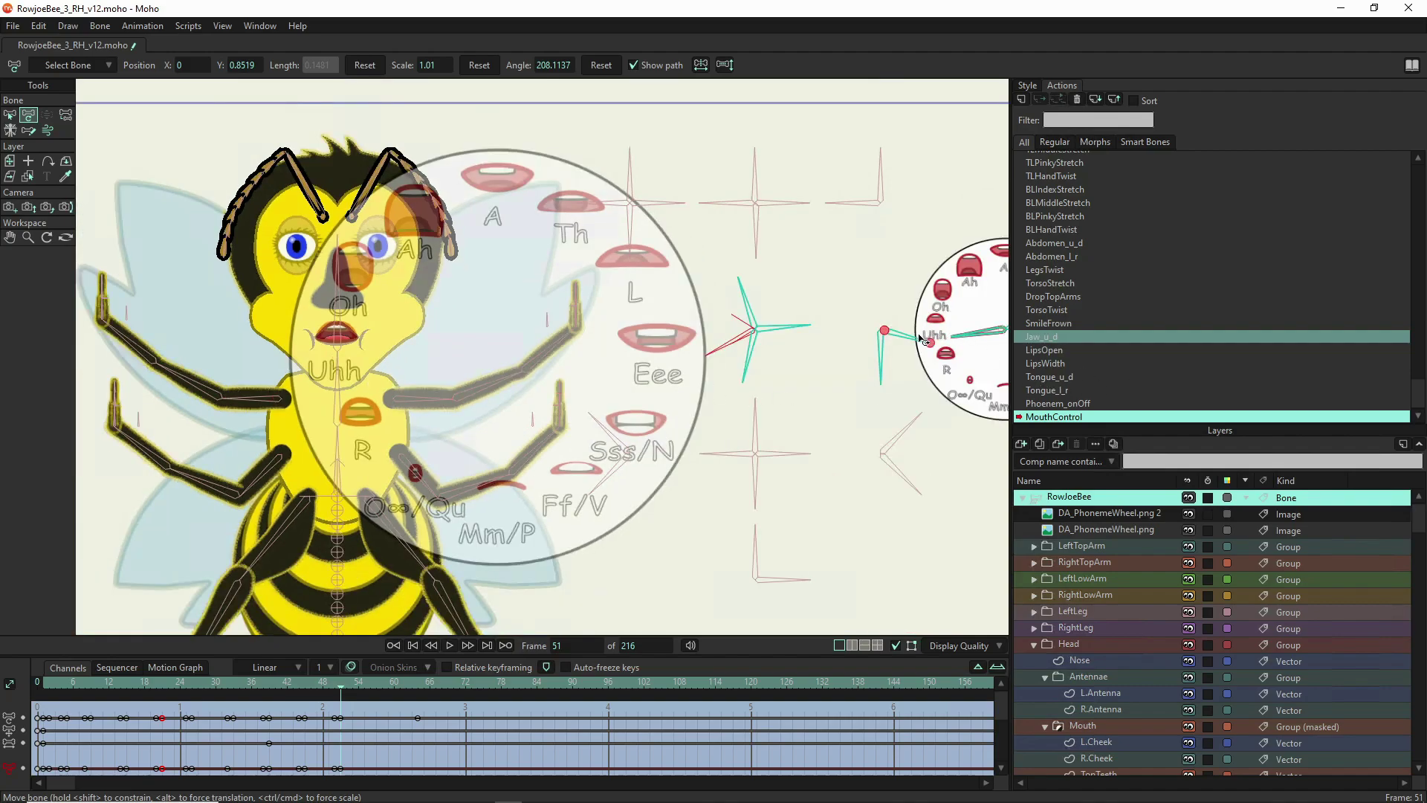
pyautogui.moveTo(913, 341); pyautogui.dragTo(906, 376)
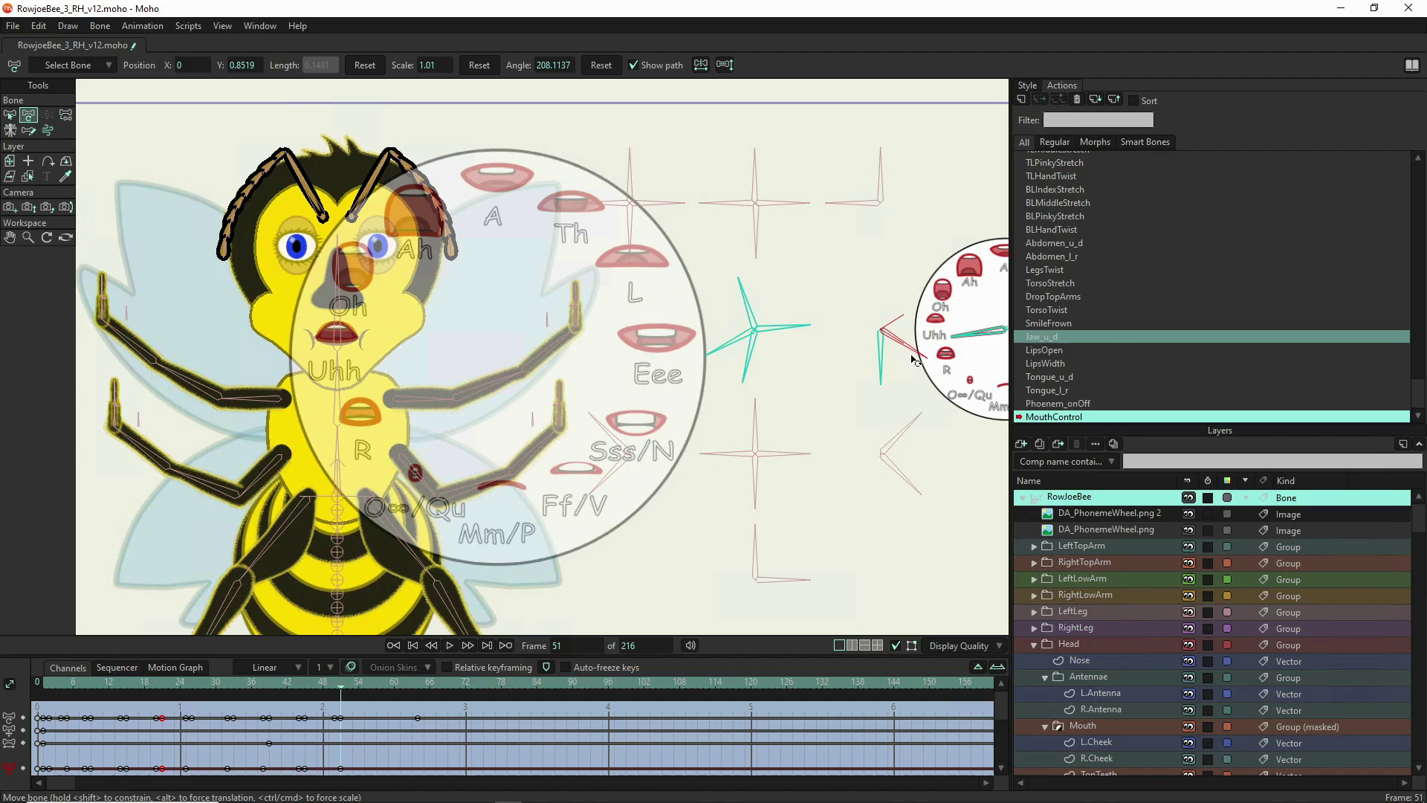
pyautogui.moveTo(918, 357); pyautogui.dragTo(941, 350)
pyautogui.click(761, 478)
pyautogui.click(892, 465)
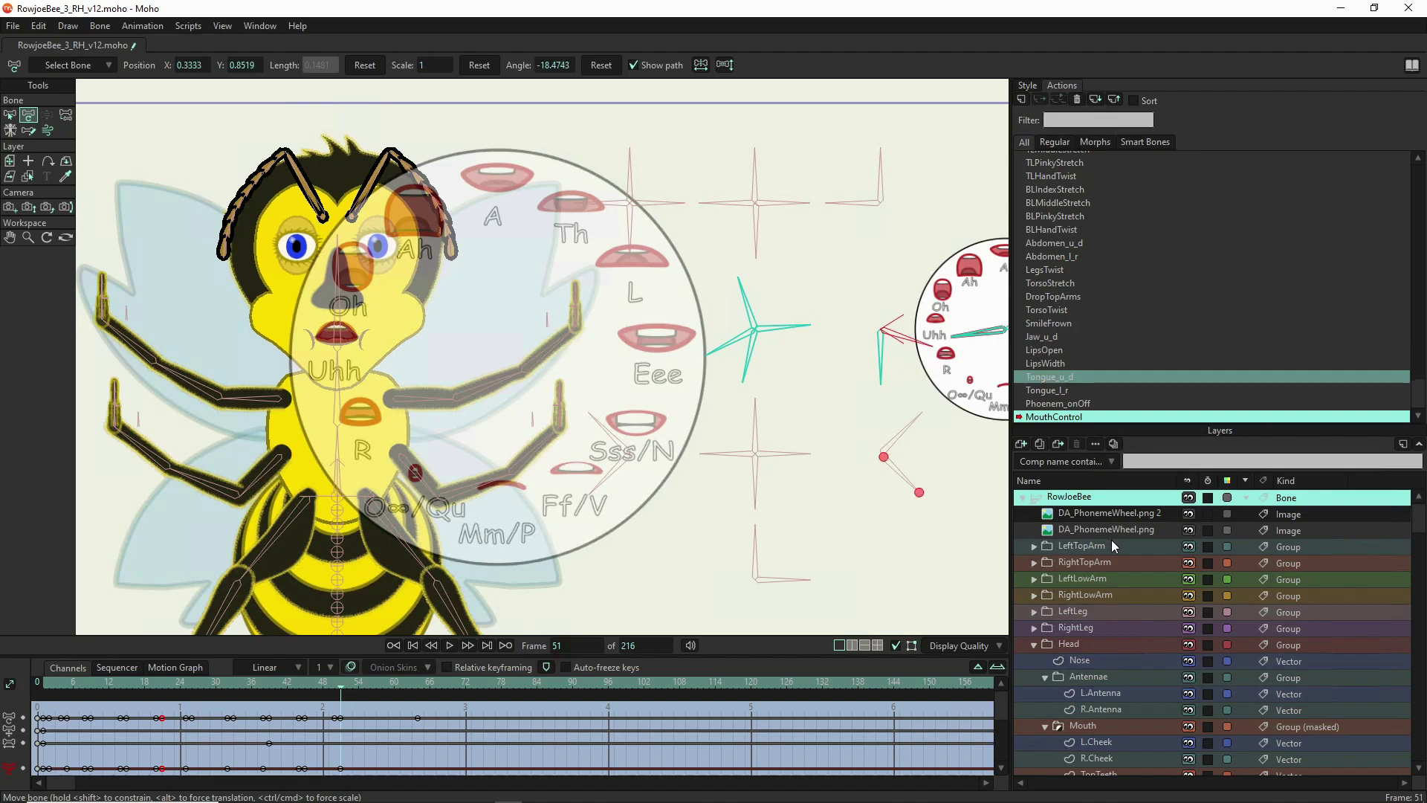
pyautogui.click(1191, 514)
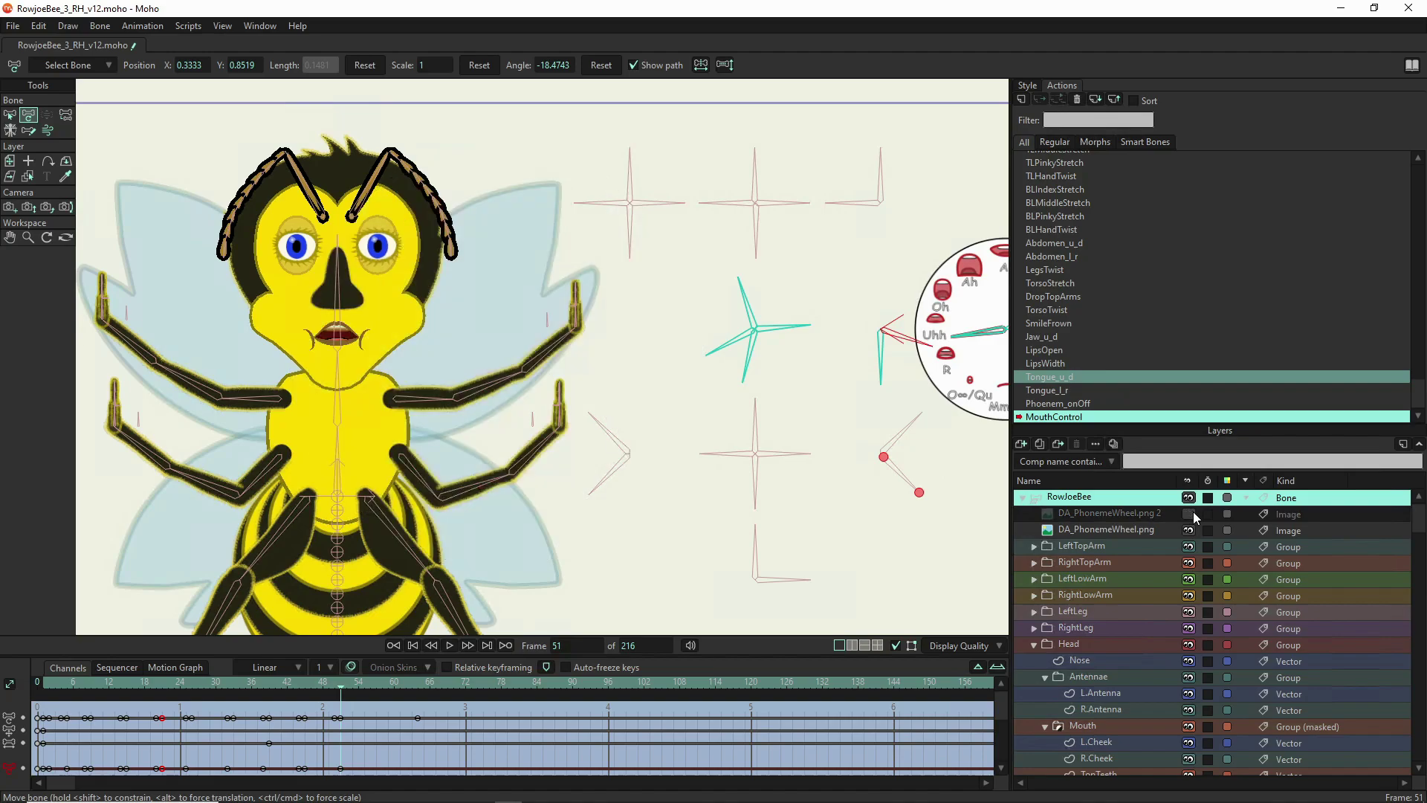
pyautogui.click(1191, 514)
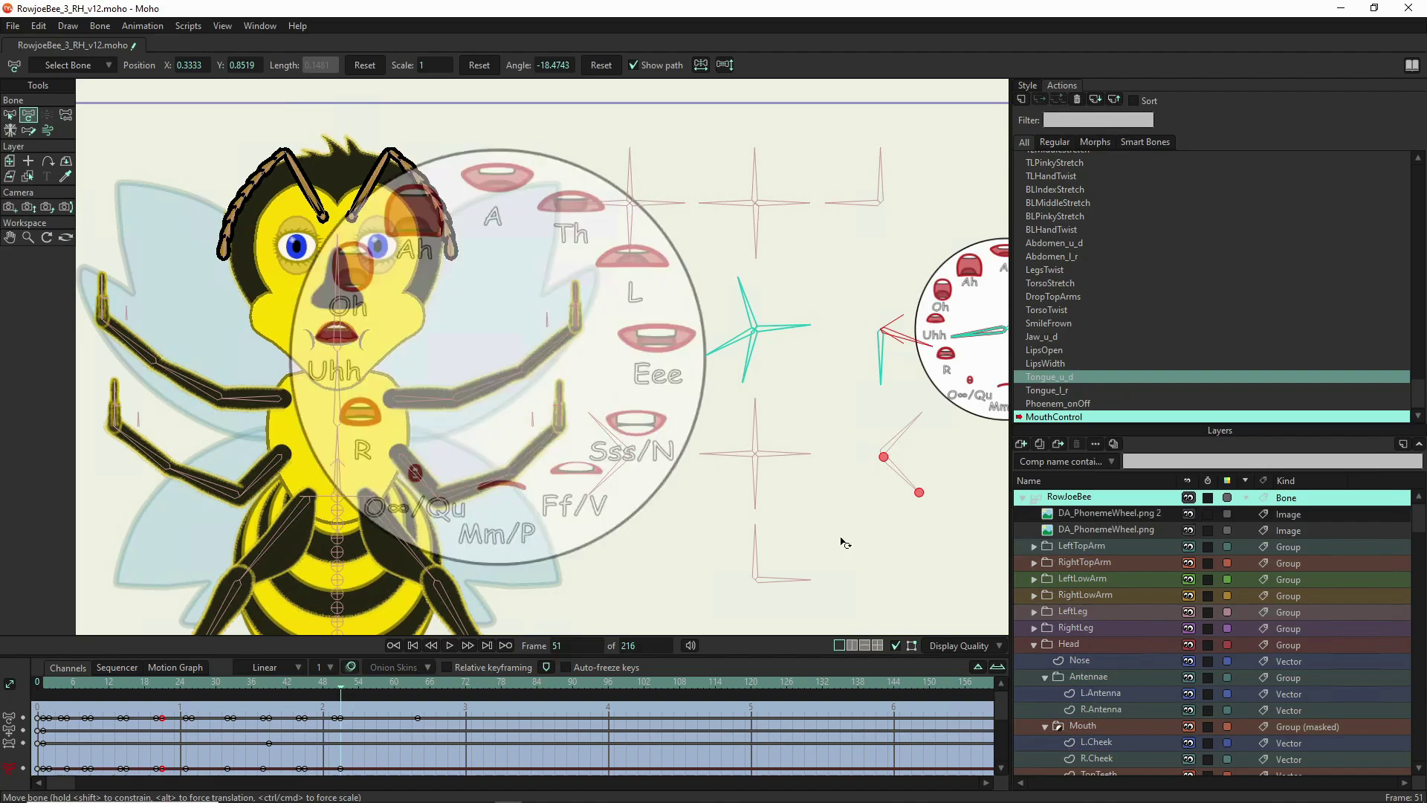
# - Fine-tune the Uhh pose at frame 51, rotating LipsWidth to about 109.9° and LipsOpen to about 8.8°
pyautogui.click(746, 304)
pyautogui.moveTo(749, 301)
pyautogui.mouseDown()
pyautogui.moveTo(758, 308)
pyautogui.moveTo(741, 304)
pyautogui.moveTo(739, 284)
pyautogui.mouseUp()
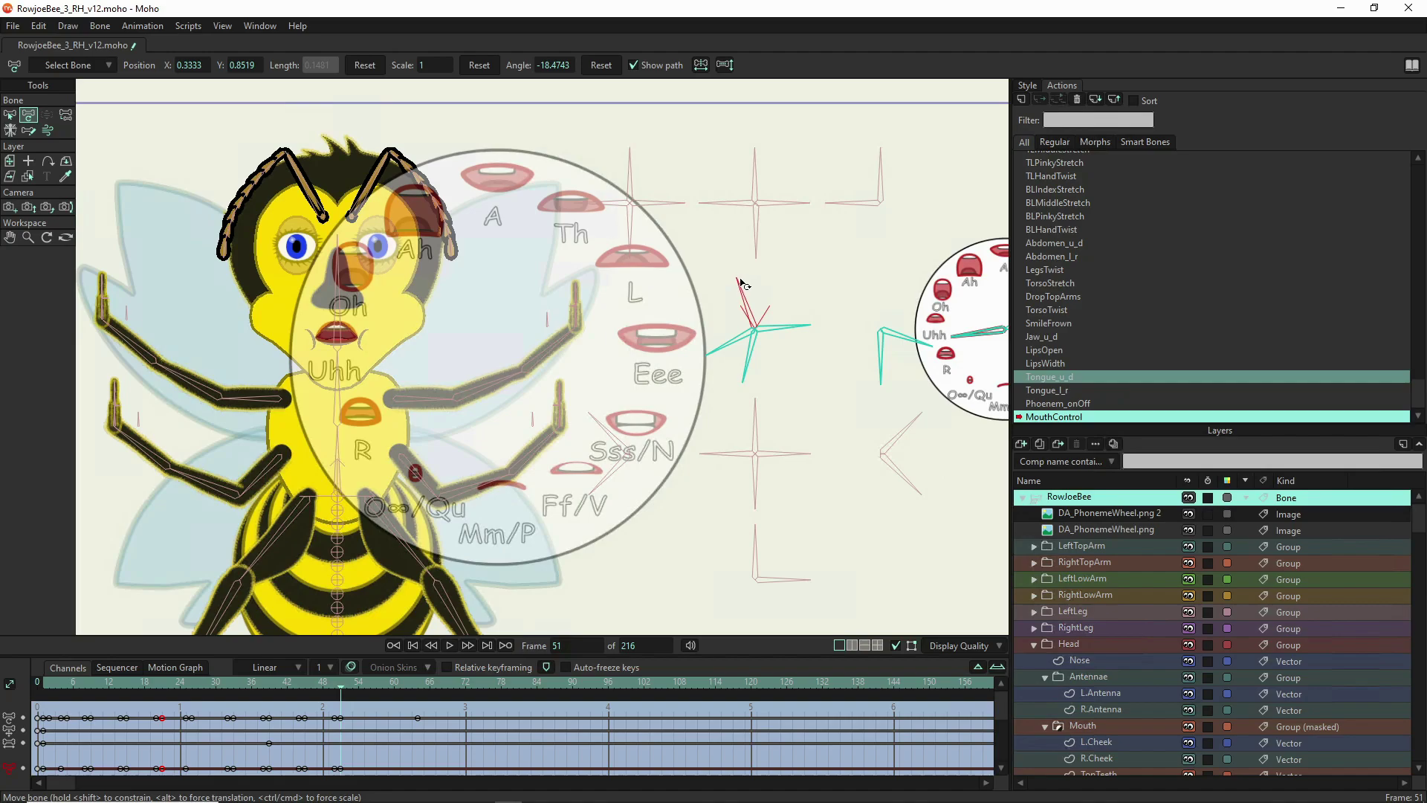
pyautogui.click(795, 297)
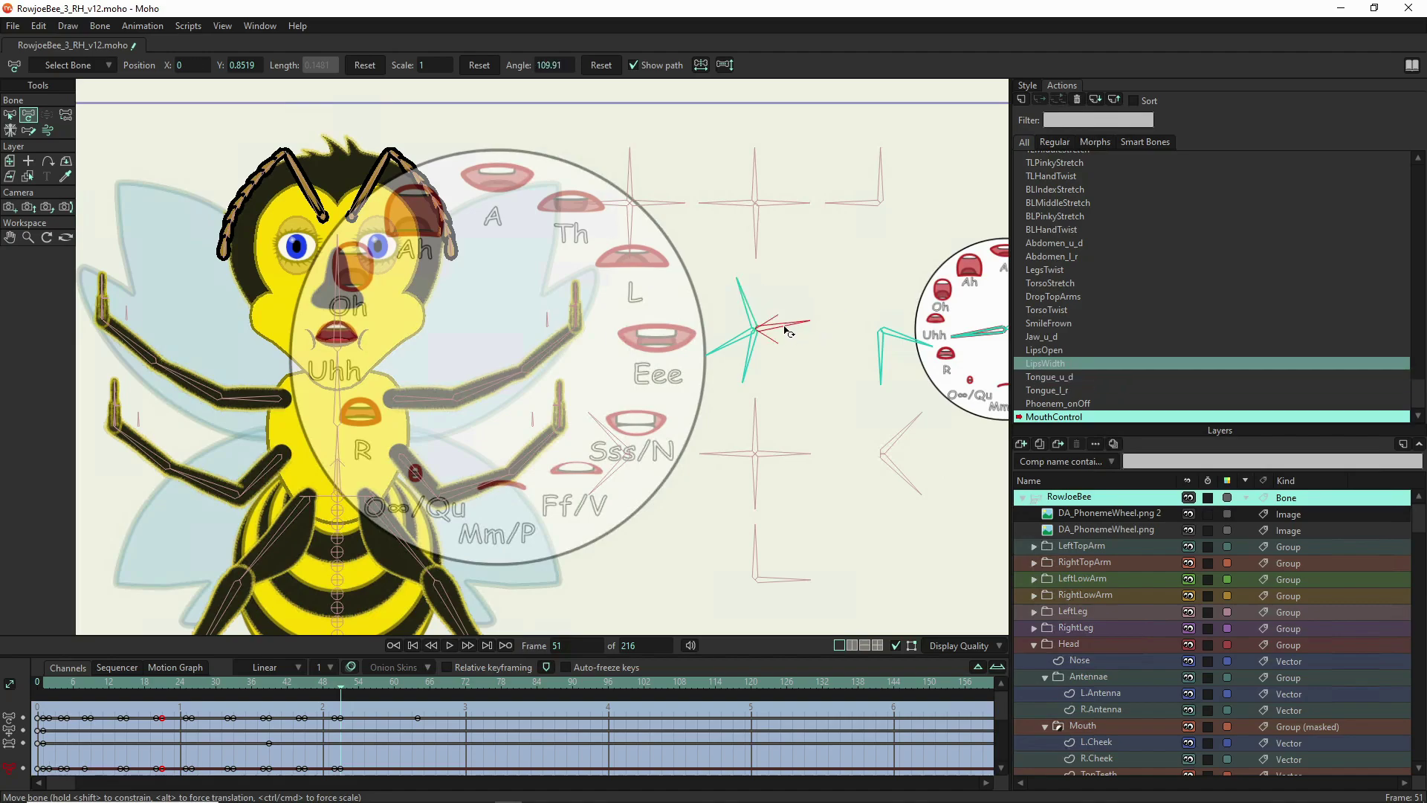
pyautogui.click(791, 420)
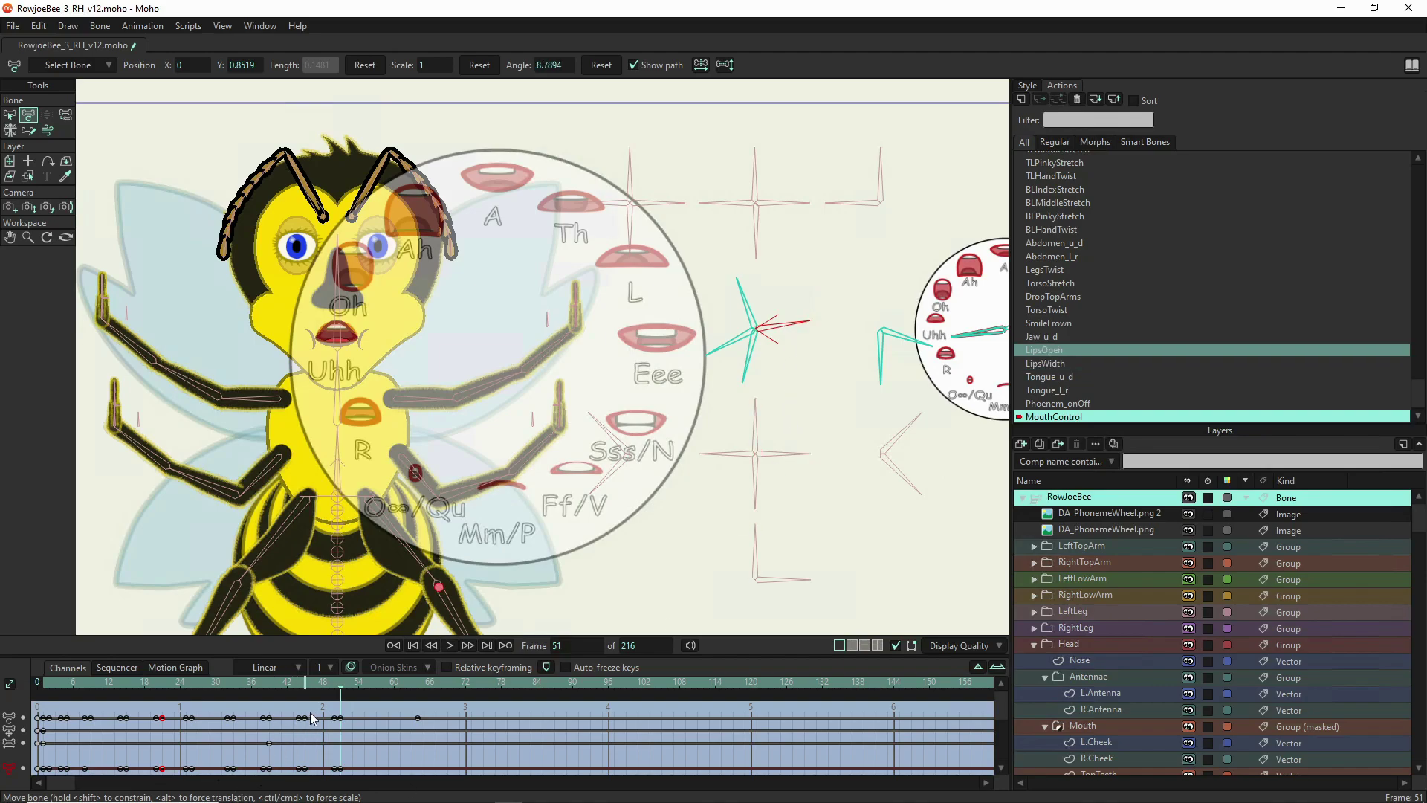
# - Hold the Uhh pose by keying the lip, jaw and tongue control bones at frame 55 without changing their angles
pyautogui.moveTo(344, 692); pyautogui.dragTo(365, 693)
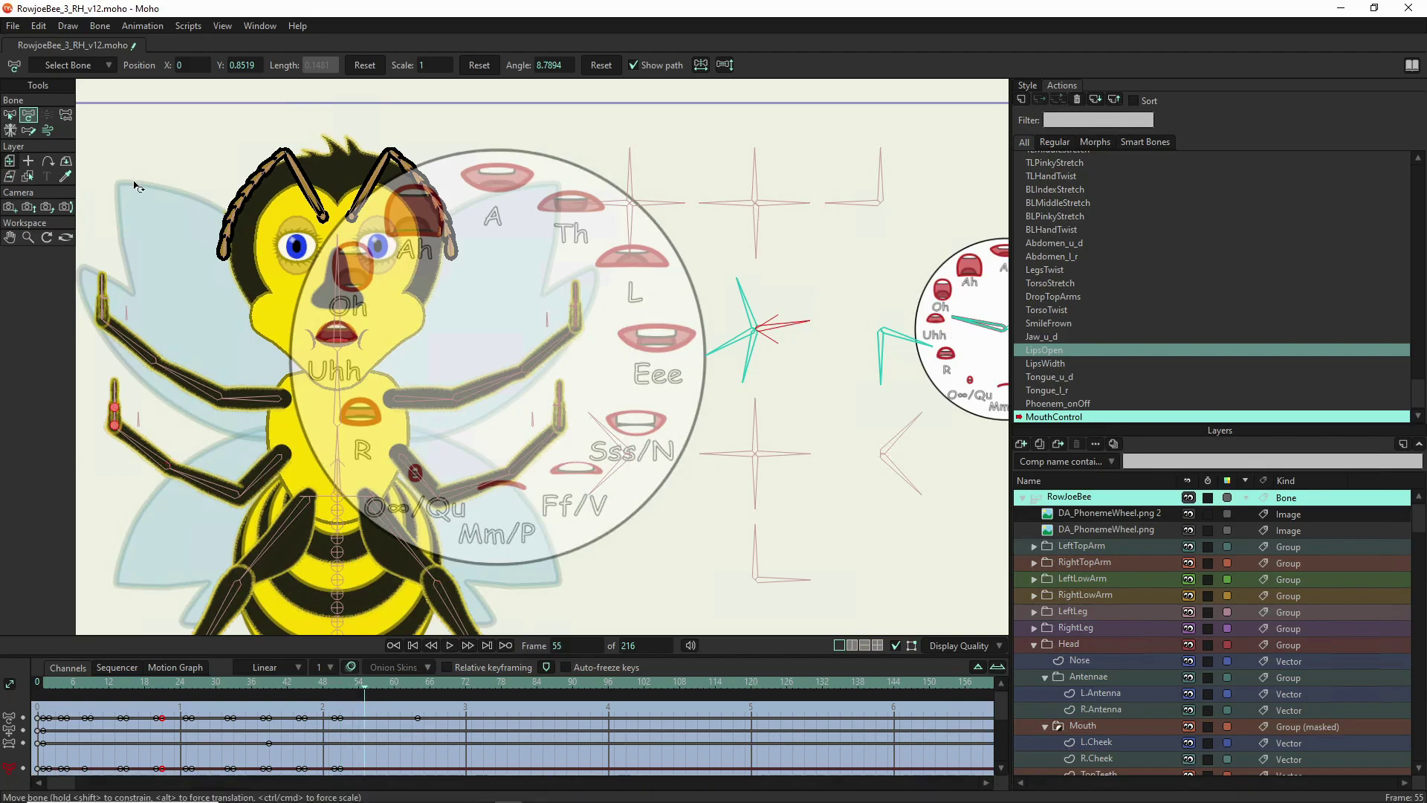
pyautogui.click(927, 362)
pyautogui.click(734, 336)
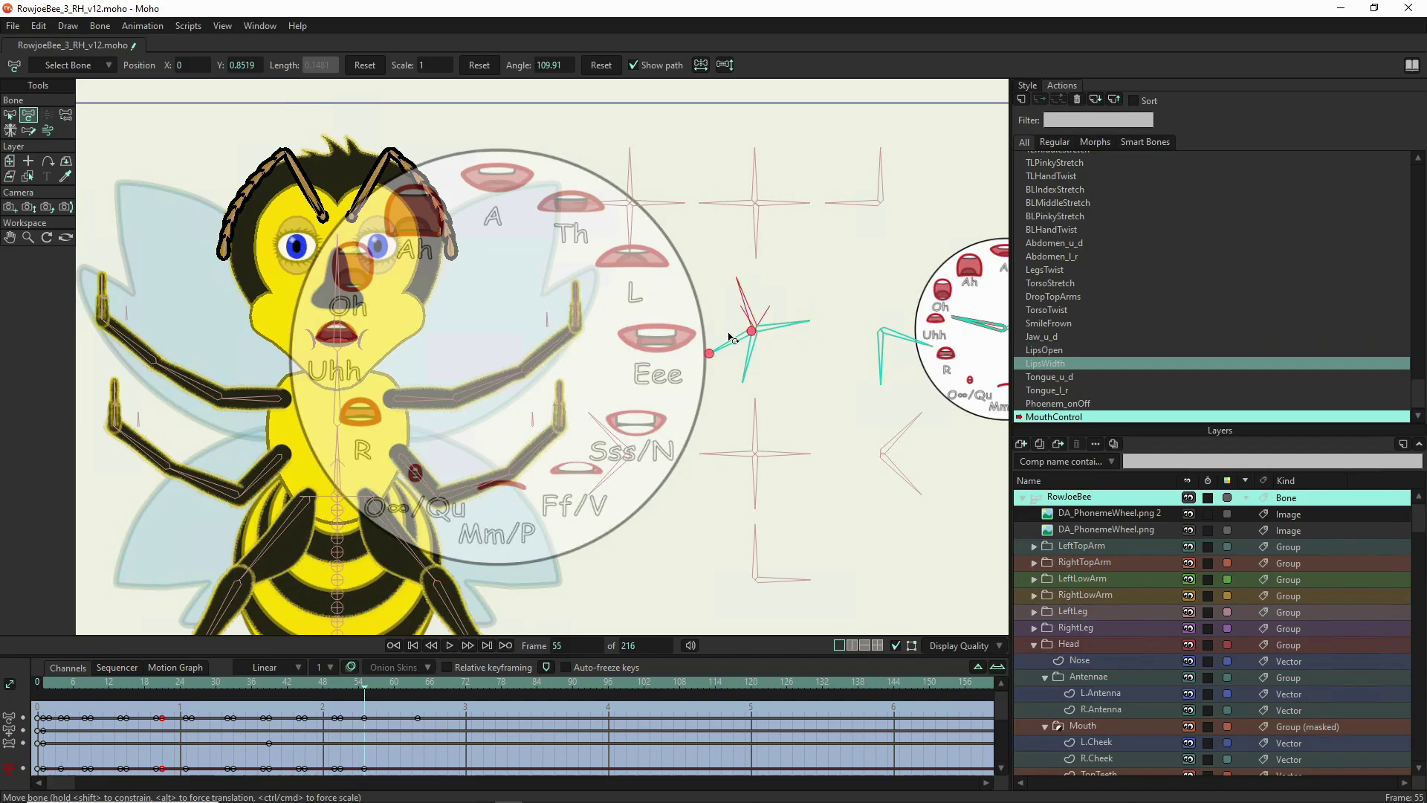
pyautogui.click(750, 357)
pyautogui.click(871, 360)
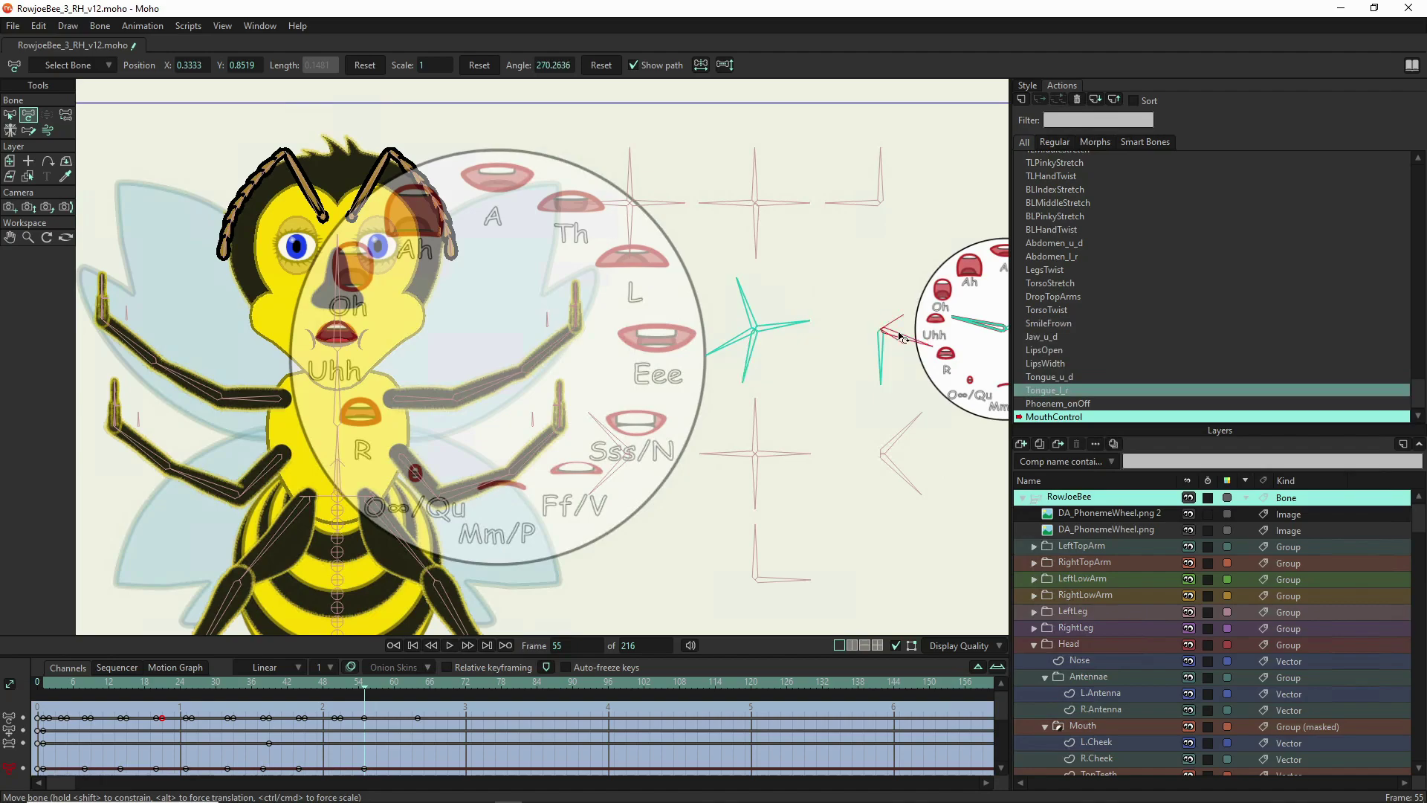
pyautogui.click(904, 336)
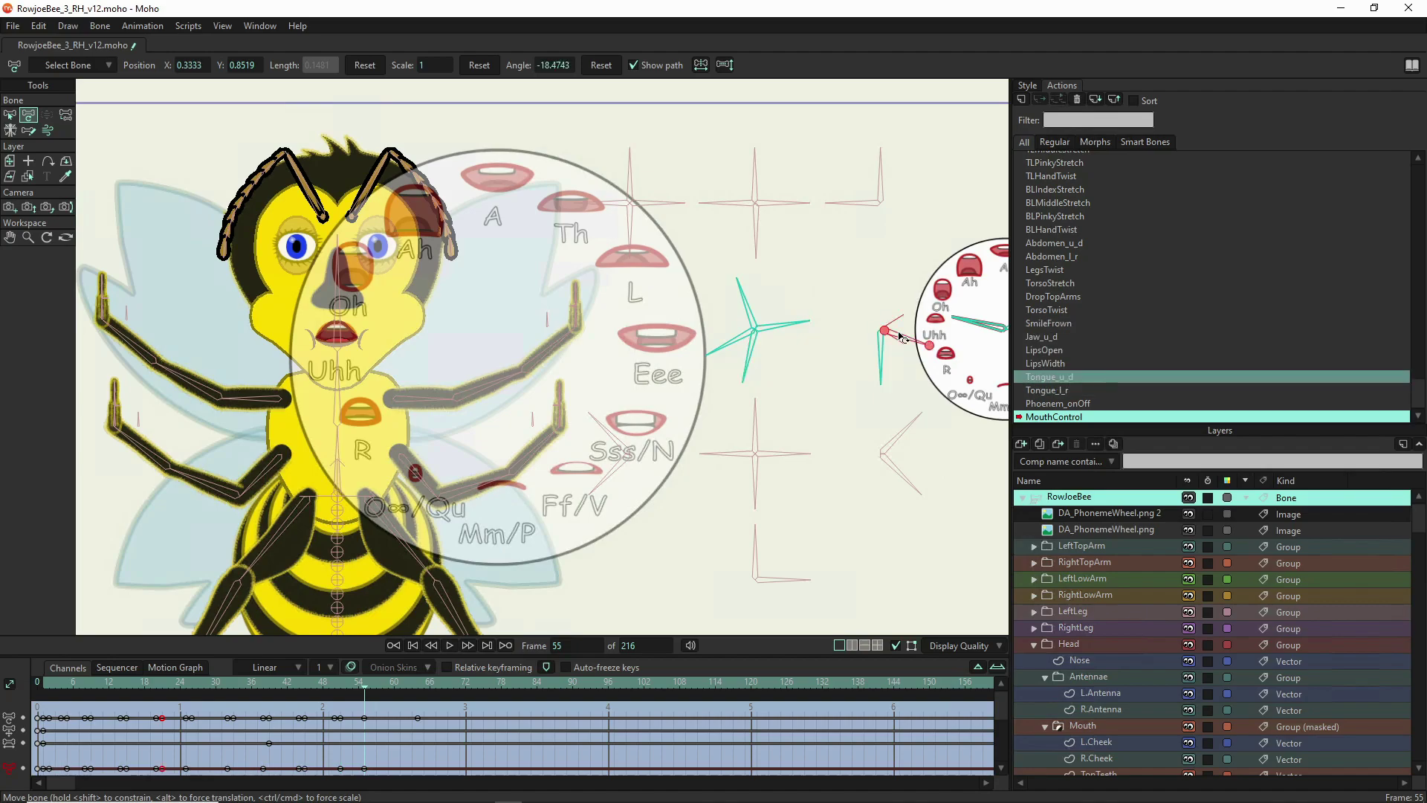
# - At frame 56, move the DA_PhonemeWheel.png 2 overlay to about X 0.3452, Y -0.0916 so its Oh mouth covers the bee's mouth
pyautogui.click(371, 684)
pyautogui.click(1111, 515)
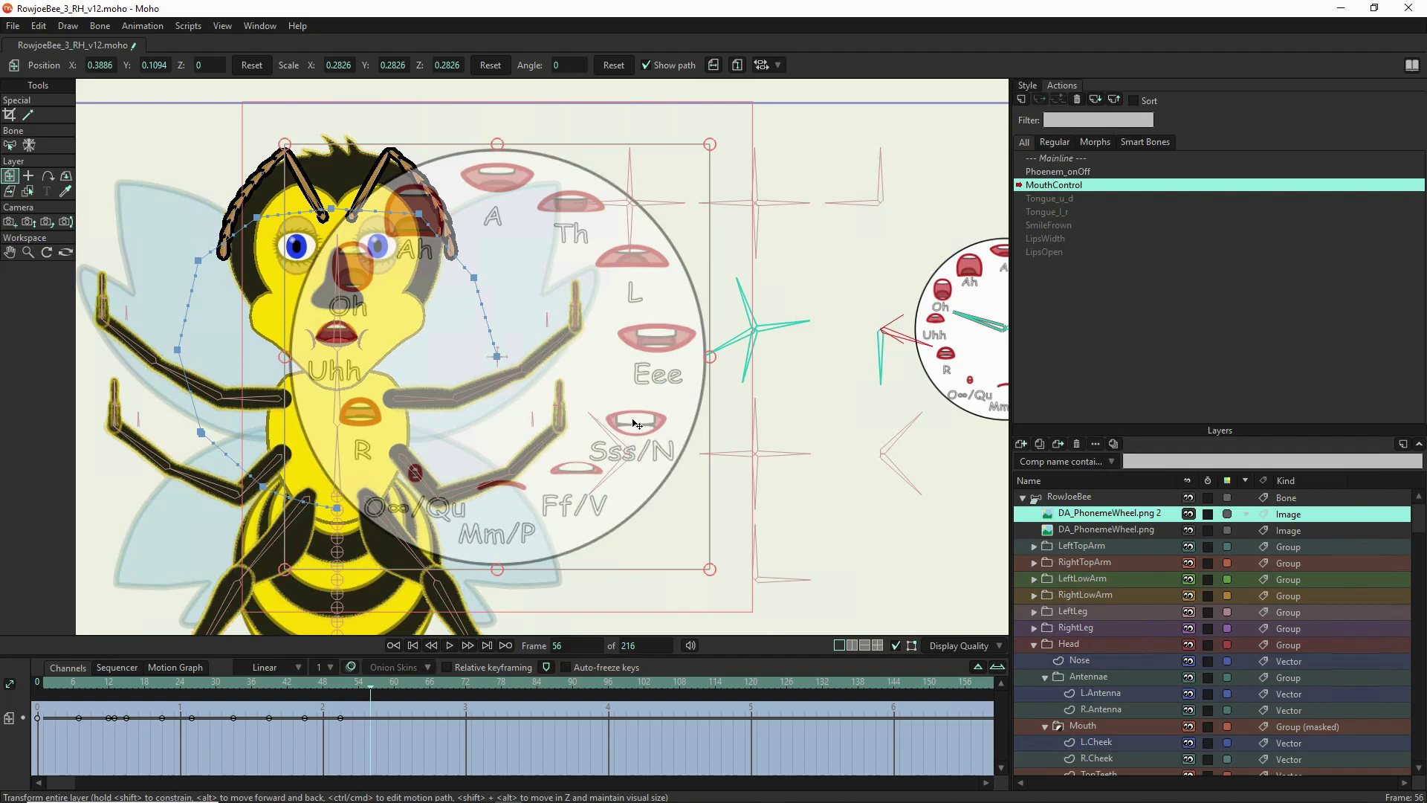
pyautogui.moveTo(395, 329); pyautogui.dragTo(379, 408)
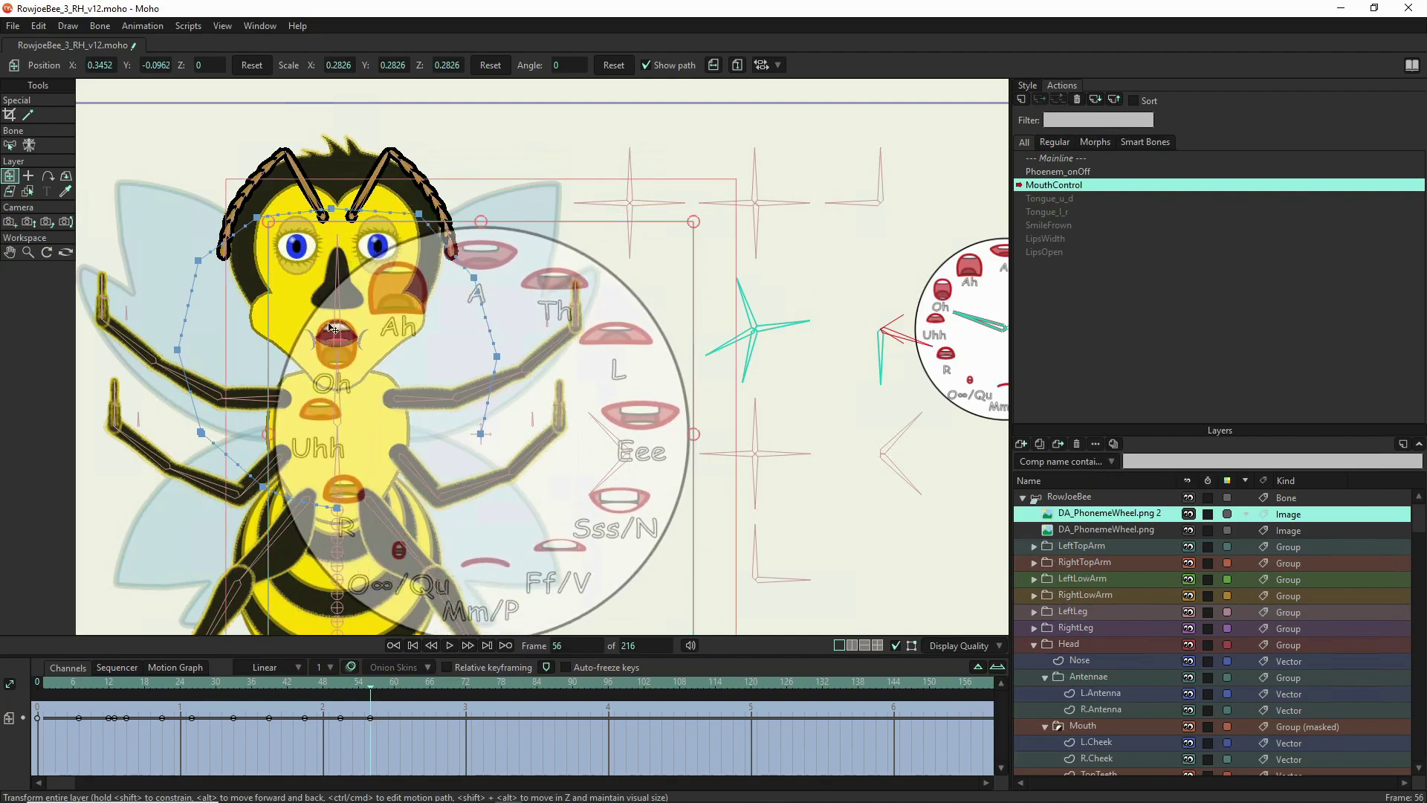
pyautogui.scroll(8, 334, 330)
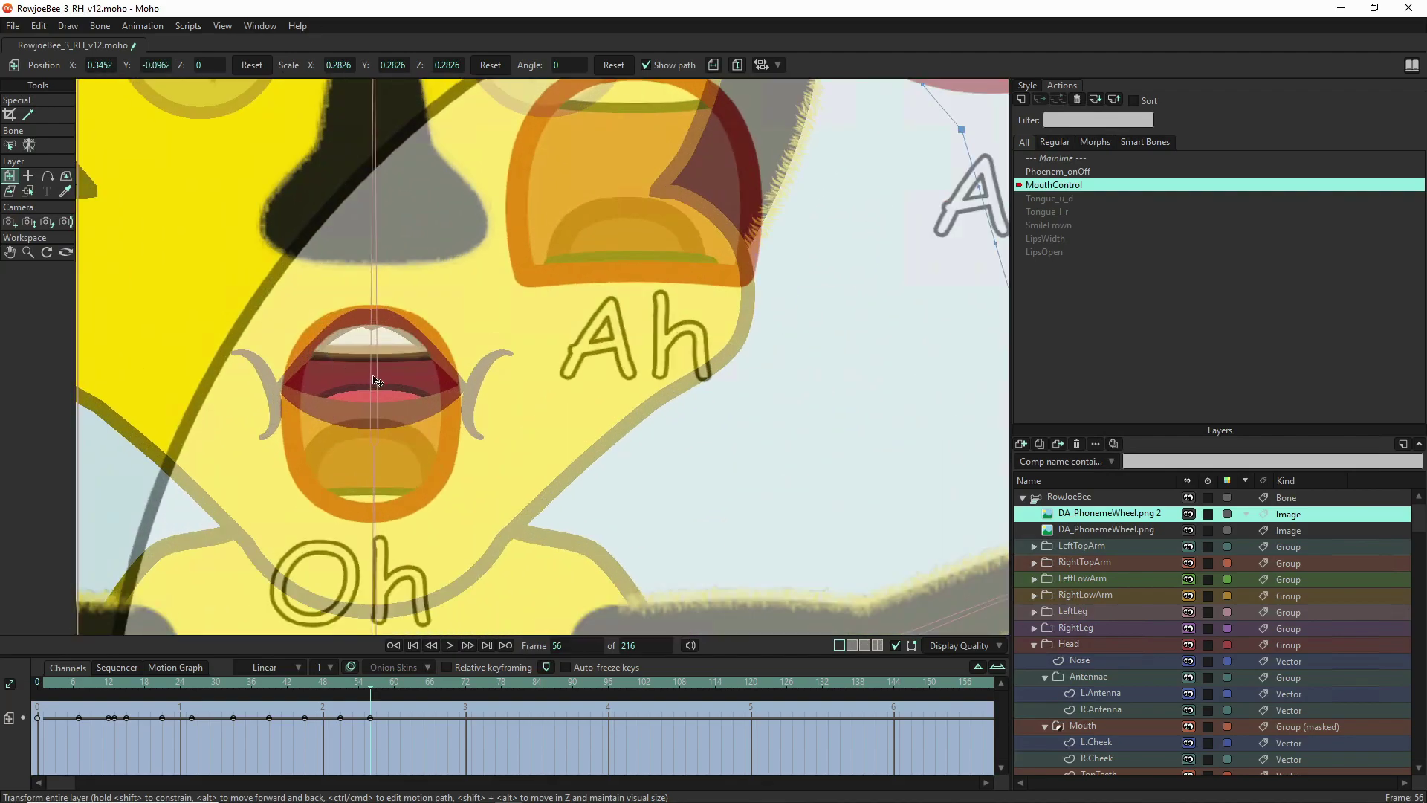
pyautogui.moveTo(375, 381); pyautogui.dragTo(378, 373)
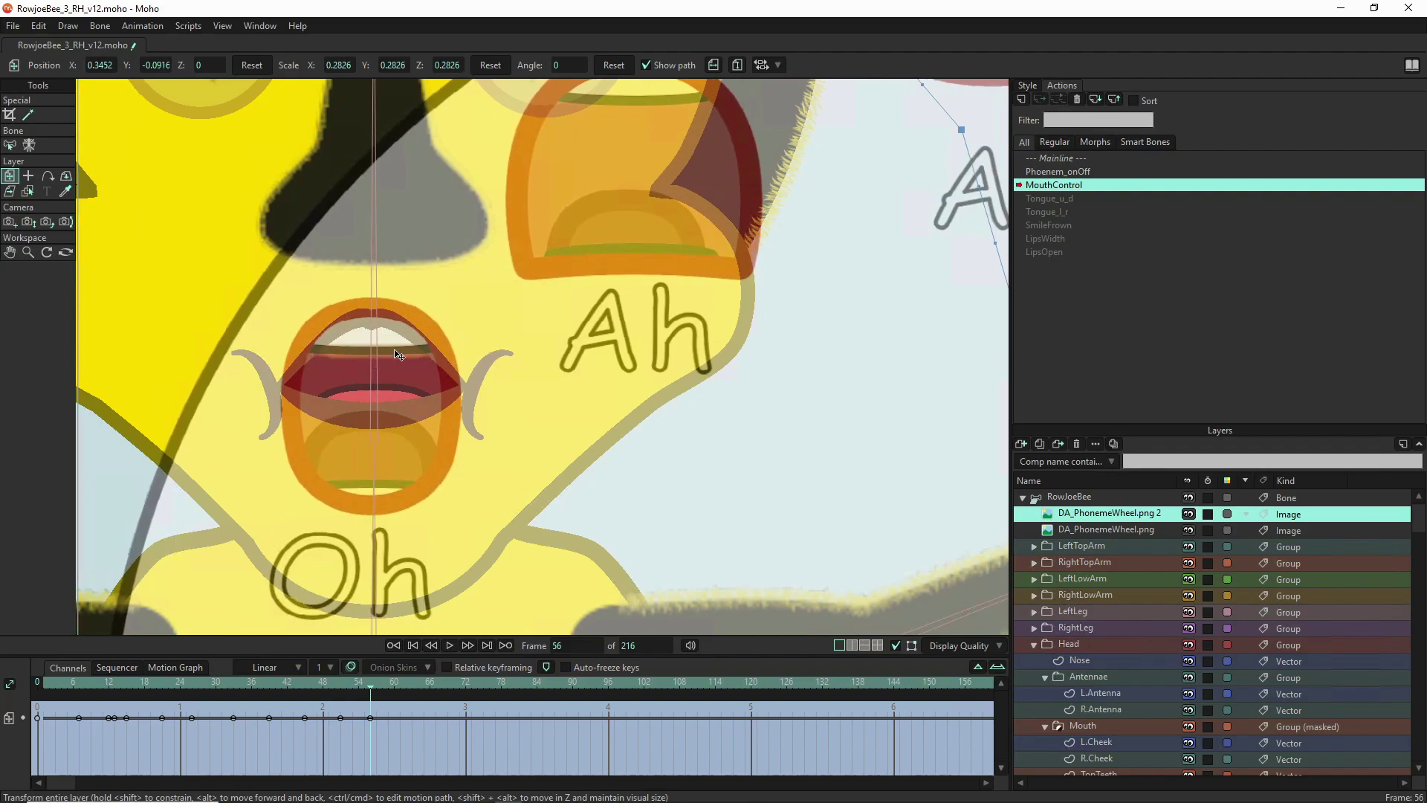
pyautogui.scroll(-3, 399, 347)
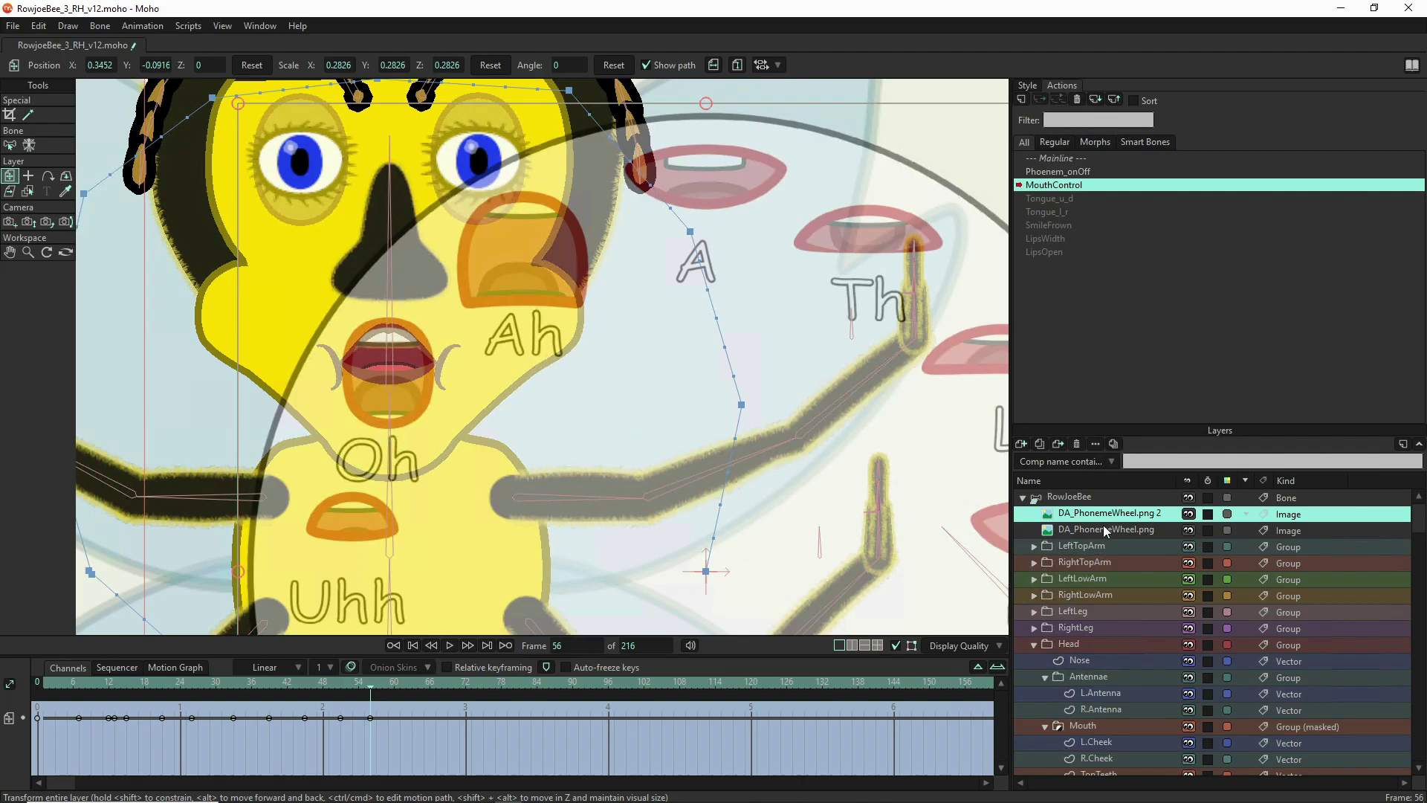
# - On the RowJoeBee bone layer, start the Oh pose at frame 56 by rotating LipsOpen to about 27.6° and adjusting Jaw_u_d
pyautogui.click(1098, 498)
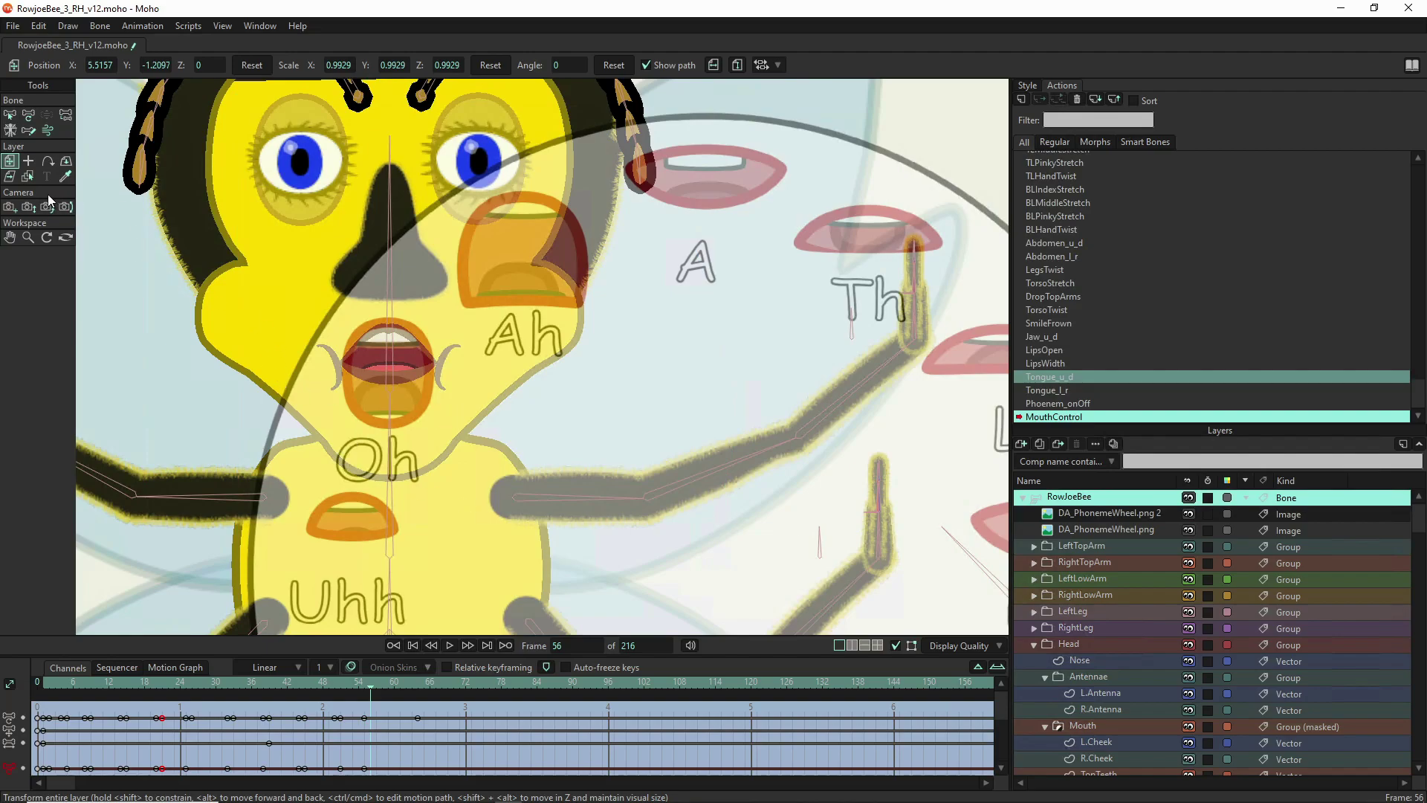
pyautogui.click(27, 118)
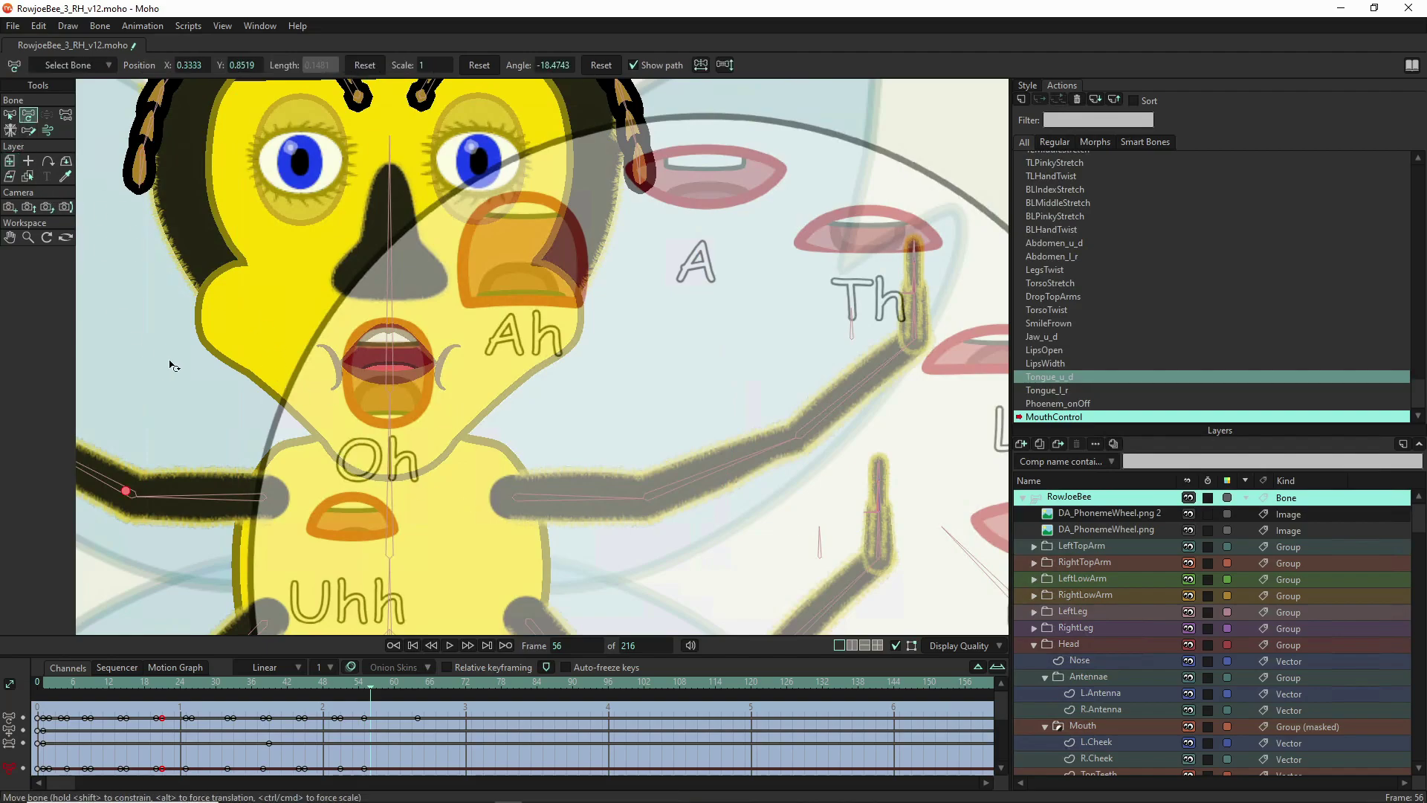
pyautogui.scroll(-2, 162, 366)
pyautogui.moveTo(848, 348); pyautogui.dragTo(942, 334)
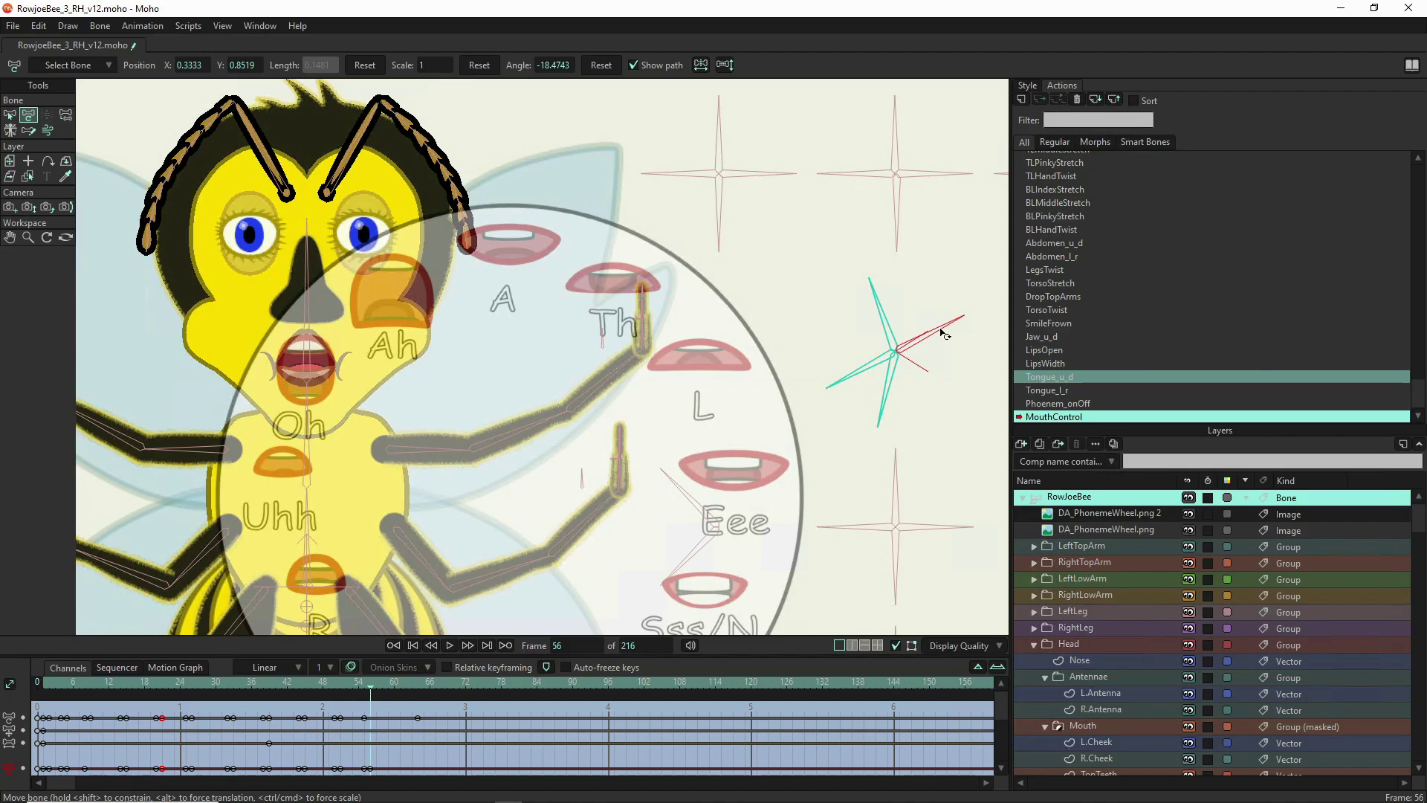
pyautogui.moveTo(854, 375); pyautogui.dragTo(878, 408)
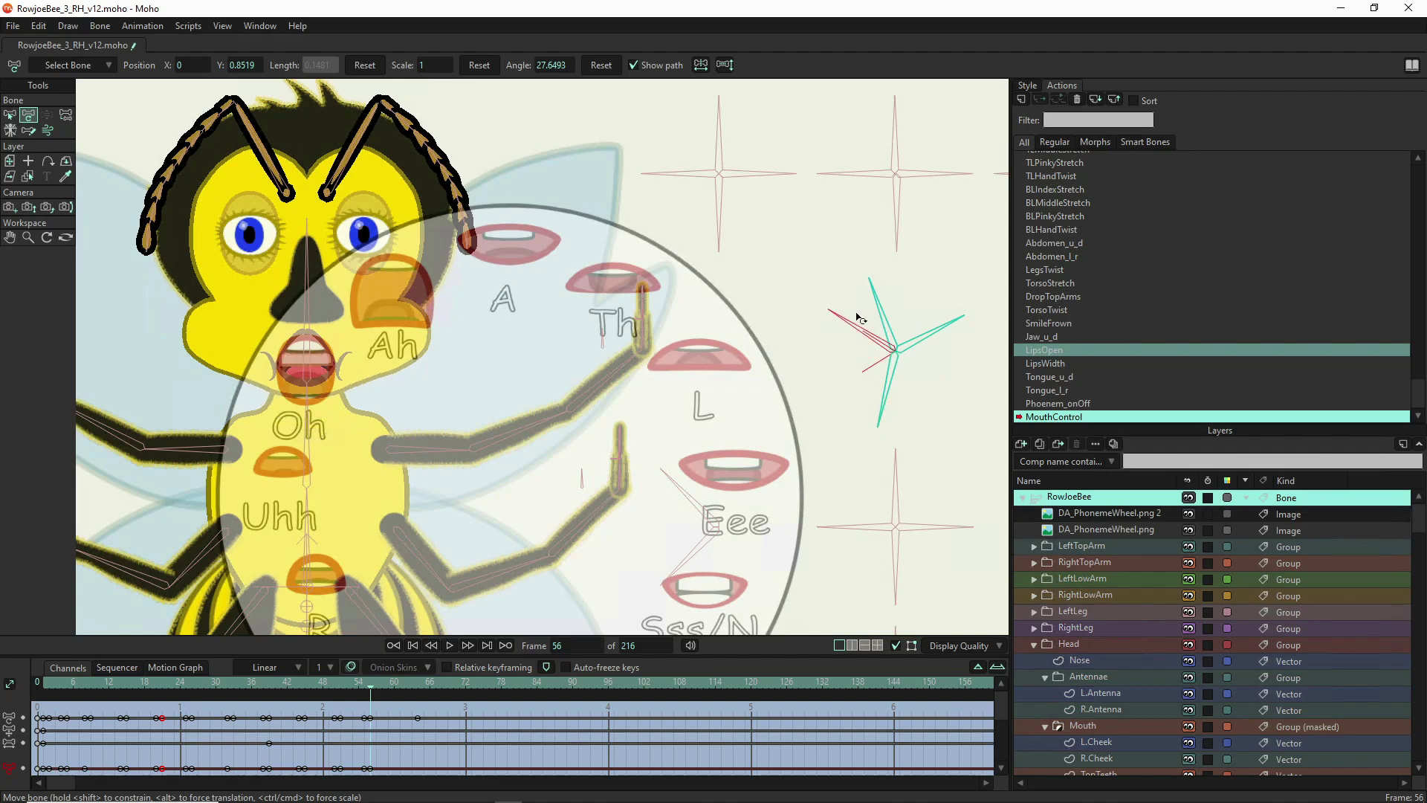
# - Shape the Oh pose at frame 56 by rotating SmileFrown to about 263.8° and LipsWidth to about 113.4°
pyautogui.moveTo(919, 558); pyautogui.dragTo(897, 400)
pyautogui.moveTo(903, 403); pyautogui.dragTo(875, 304)
pyautogui.click(904, 408)
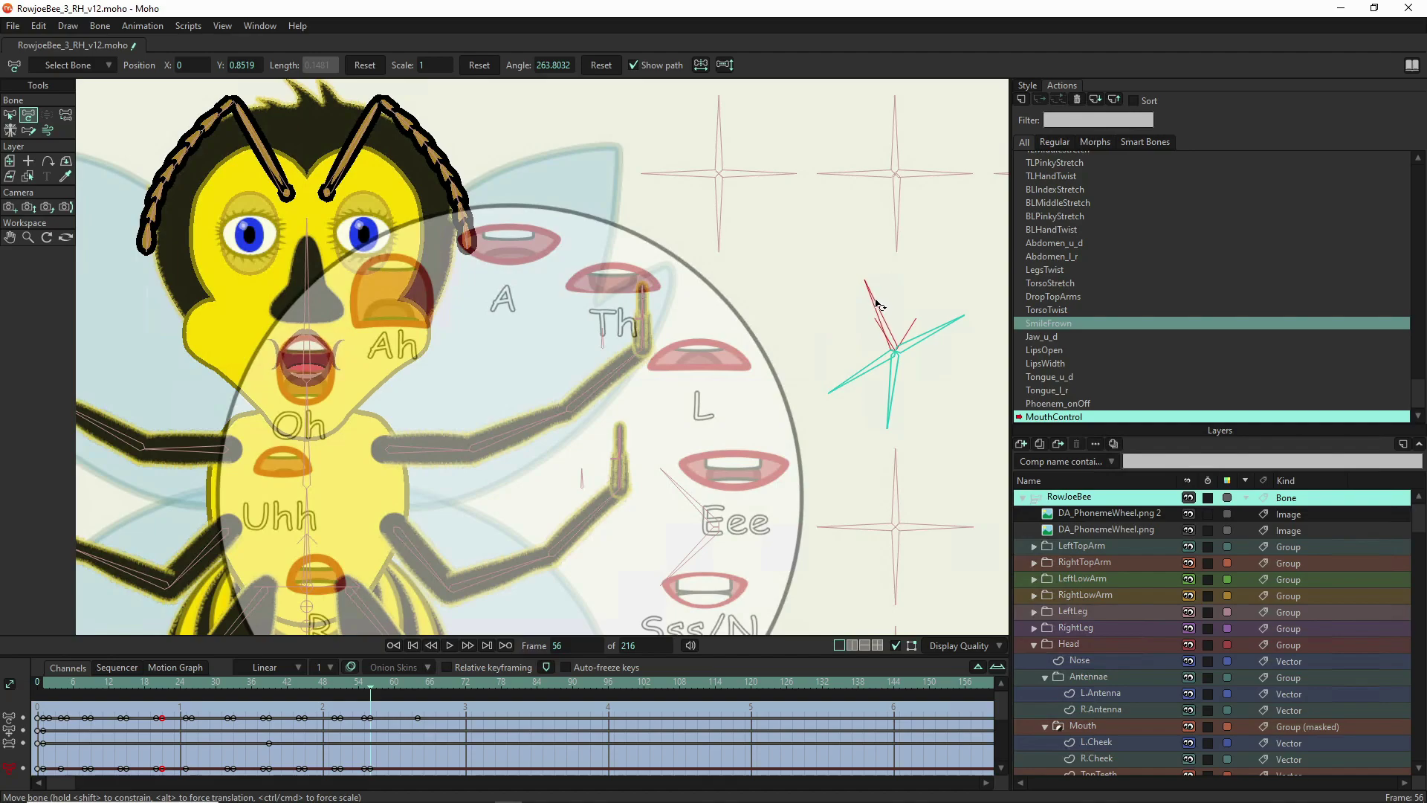
pyautogui.press('b')
pyautogui.click(1045, 362)
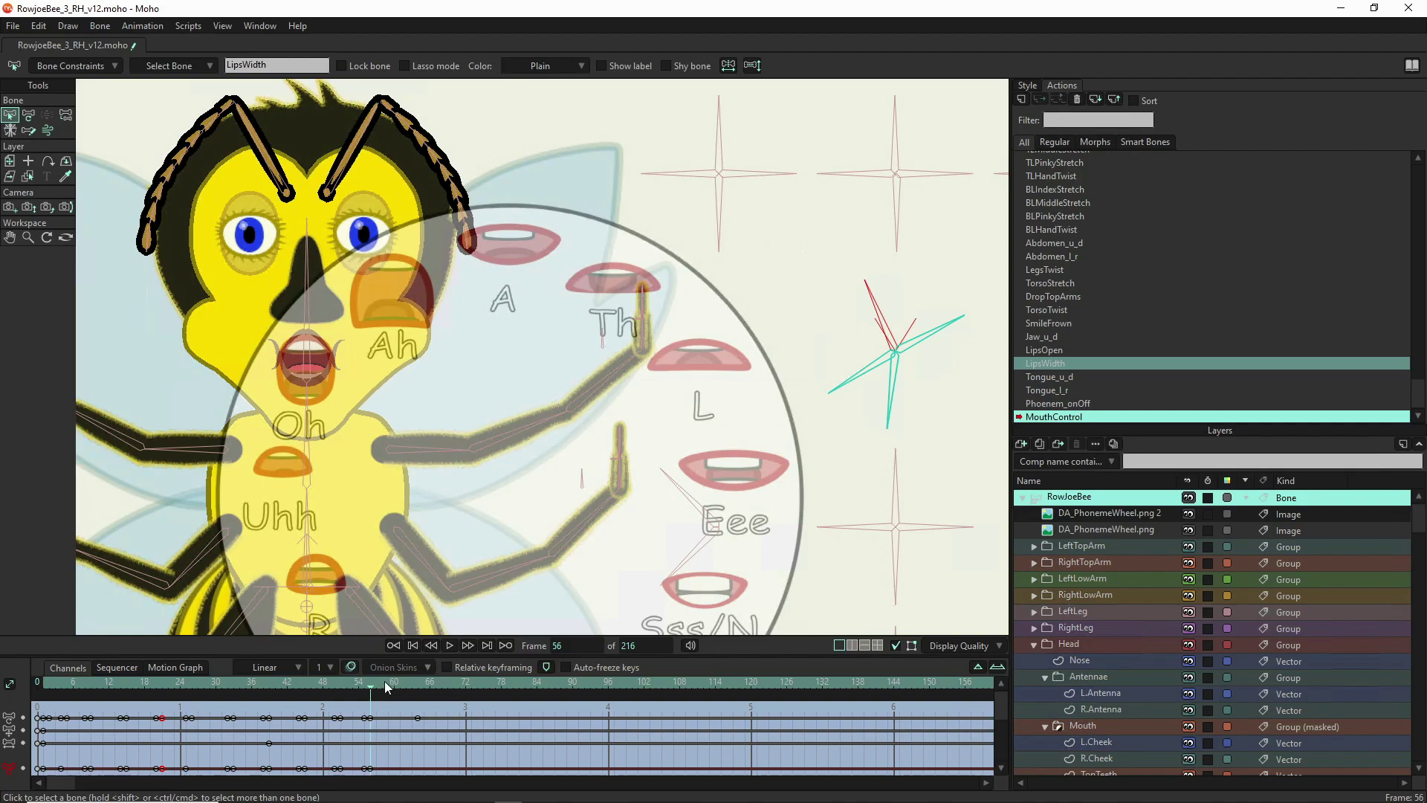
# - Hold the Oh pose by keying the lip, jaw and tongue control bones at frame 60 without changing their angles
pyautogui.scroll(-5, 338, 397)
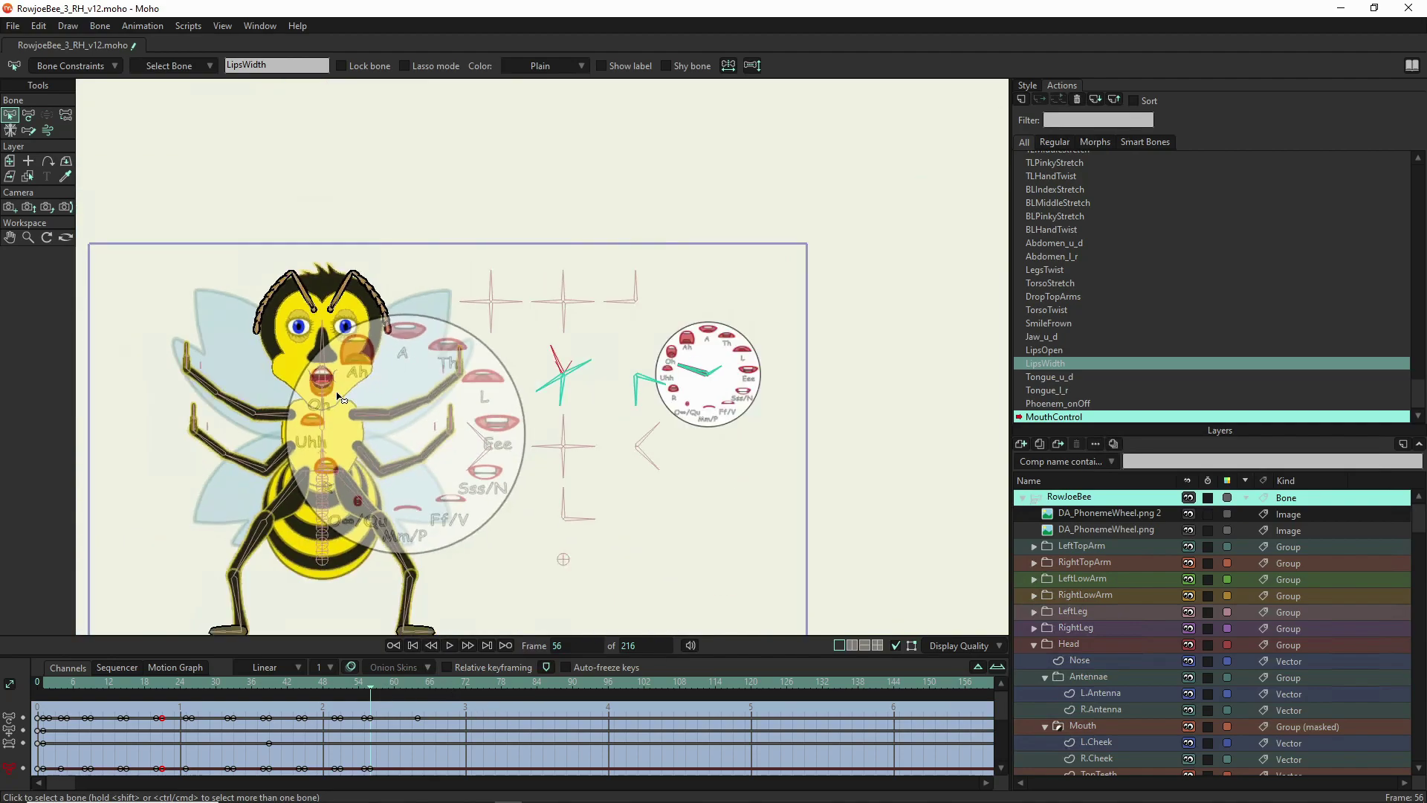
pyautogui.click(388, 690)
pyautogui.click(394, 690)
pyautogui.click(400, 690)
pyautogui.hotkey('ctrl', 'Left')
pyautogui.click(28, 114)
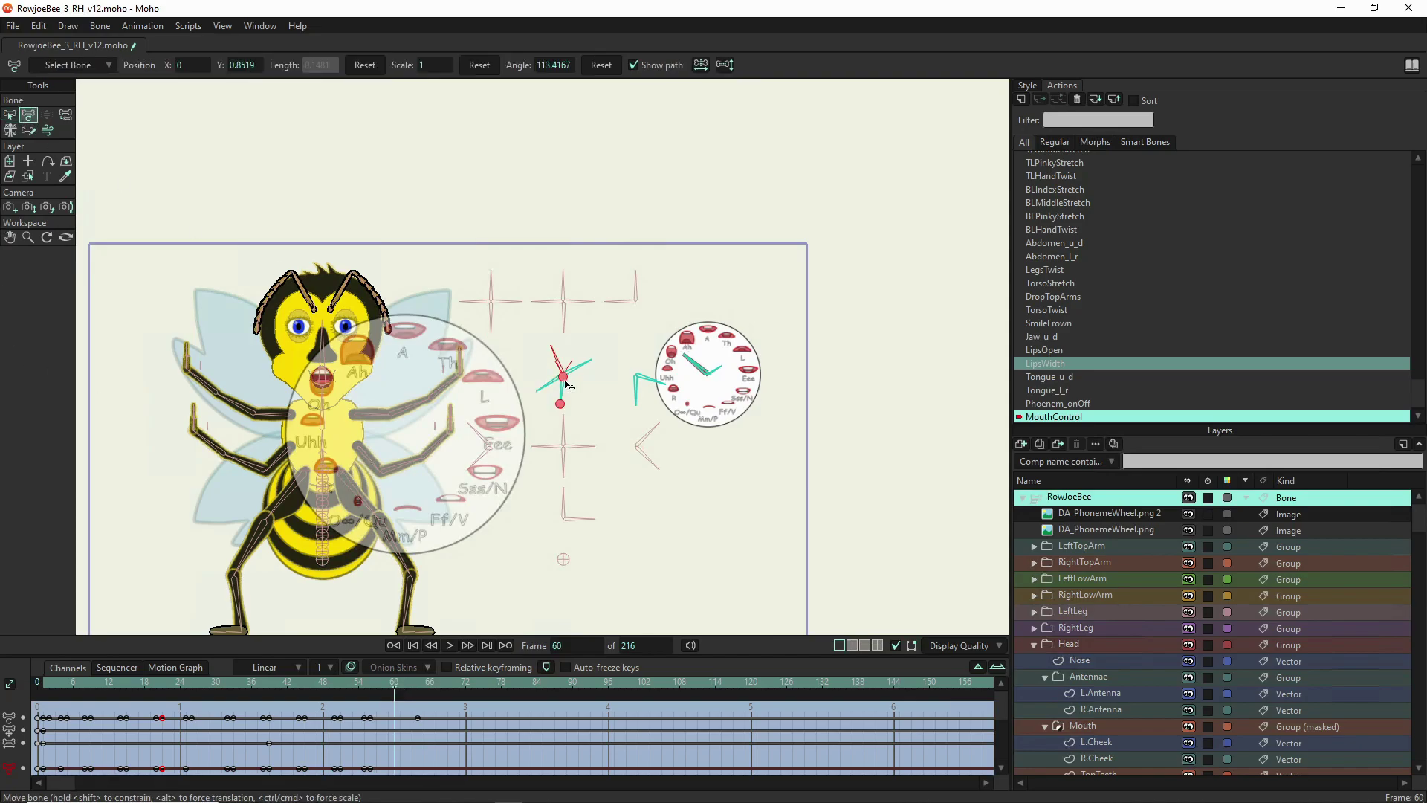
pyautogui.click(561, 372)
pyautogui.click(553, 383)
pyautogui.click(637, 386)
pyautogui.click(646, 382)
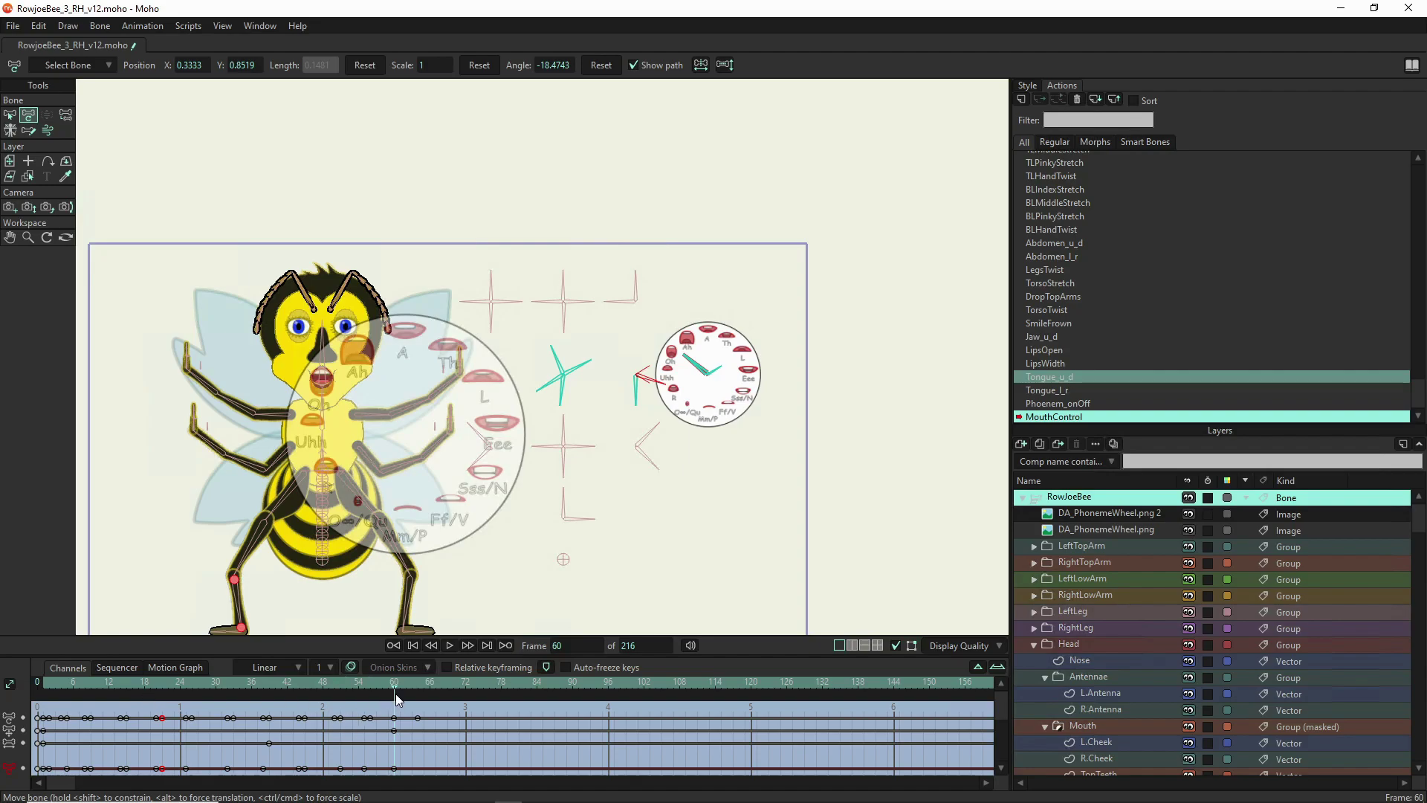
# - At frame 61, move the DA_PhonemeWheel.png 2 overlay to about X 0.1822, Y -0.2469 so its Ah mouth covers the bee's mouth
pyautogui.moveTo(397, 693); pyautogui.dragTo(399, 693)
pyautogui.click(1128, 515)
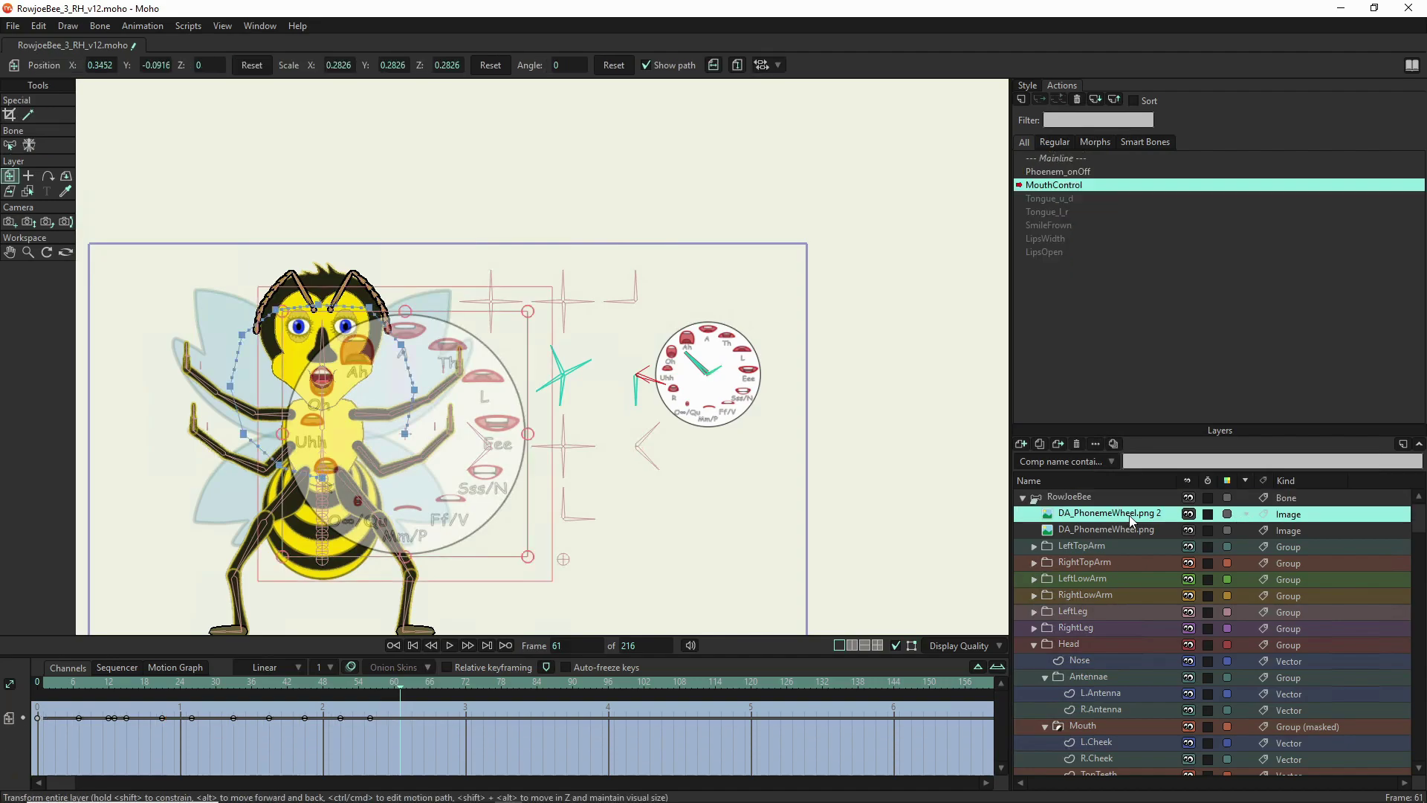
pyautogui.moveTo(377, 399); pyautogui.dragTo(331, 416)
pyautogui.scroll(10, 339, 386)
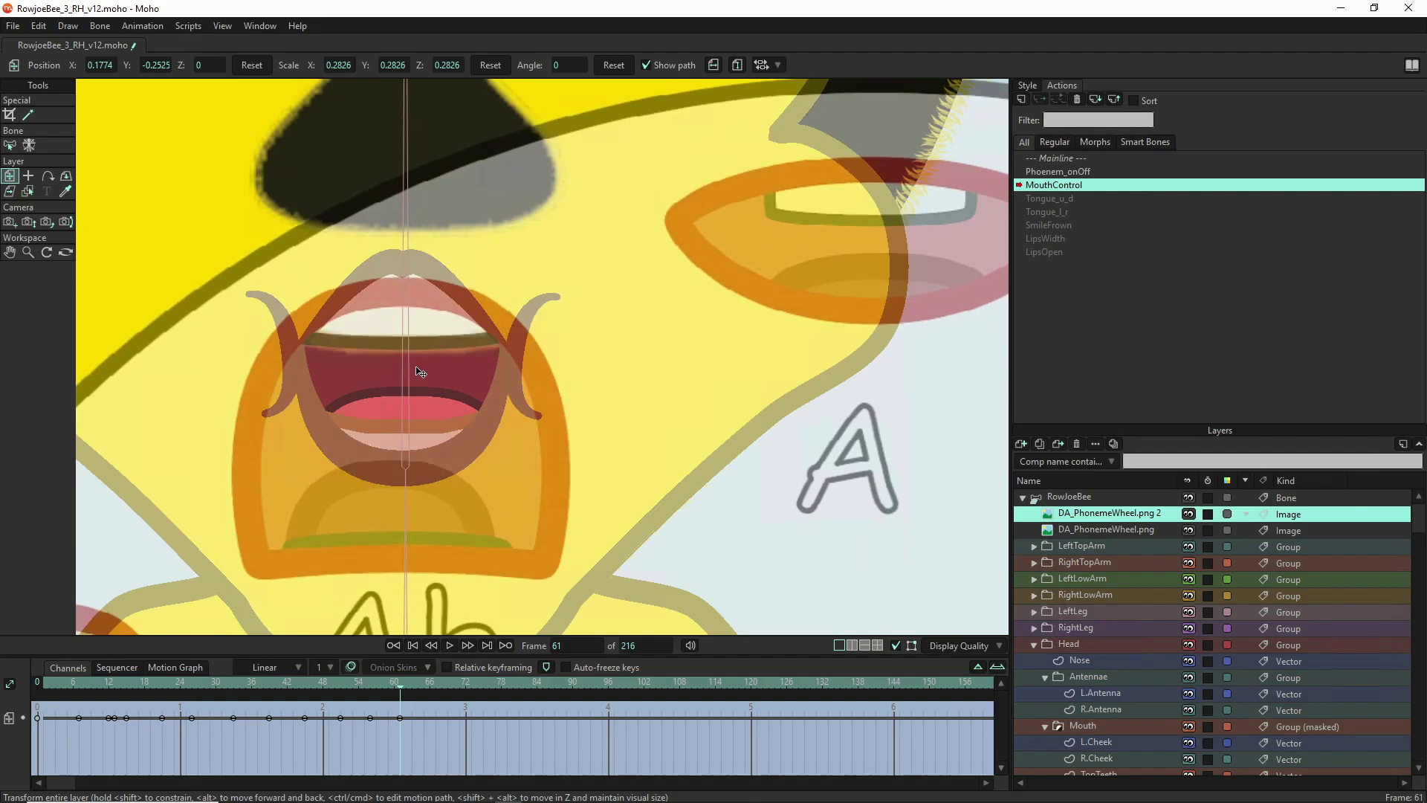
pyautogui.moveTo(416, 373); pyautogui.dragTo(419, 371)
pyautogui.scroll(-5, 420, 371)
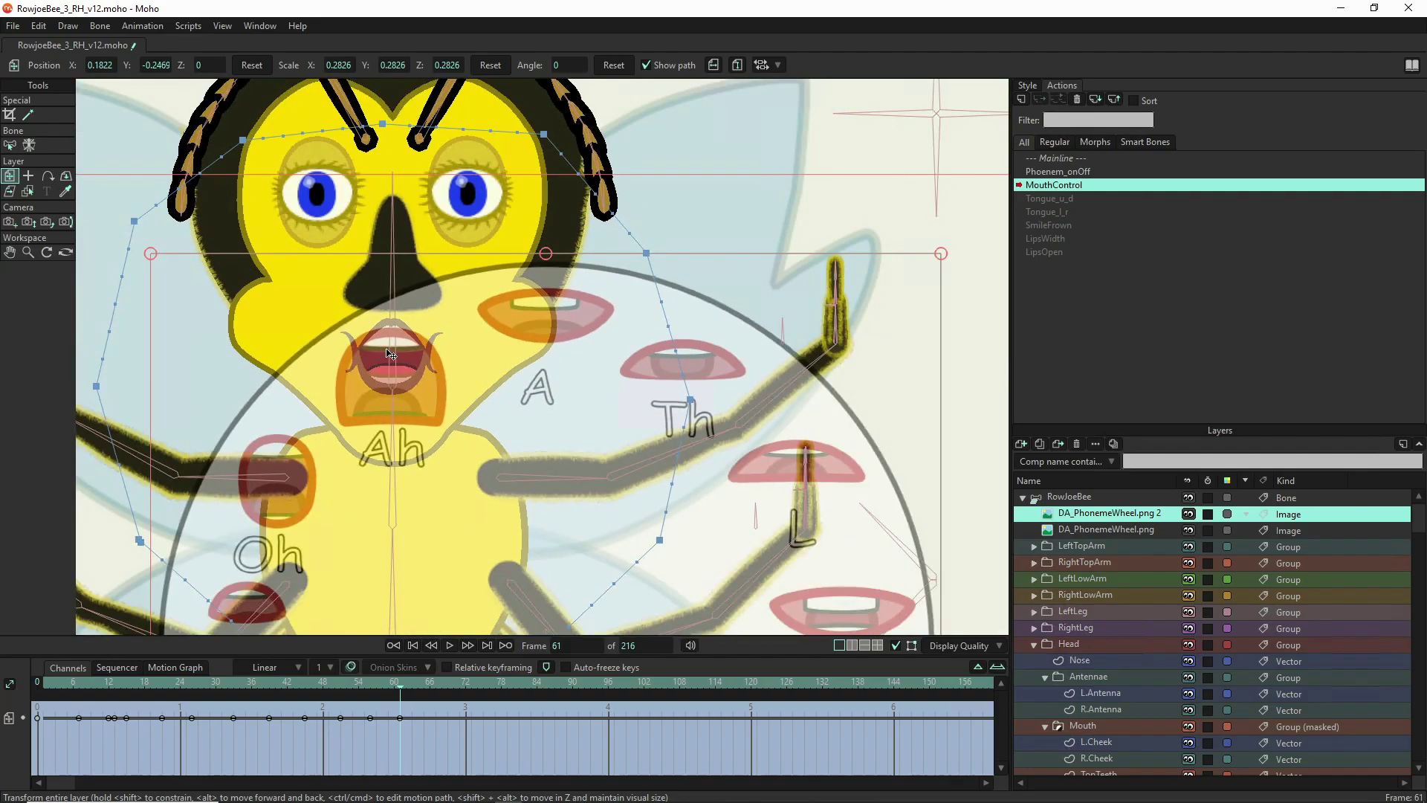
pyautogui.scroll(-5, 406, 386)
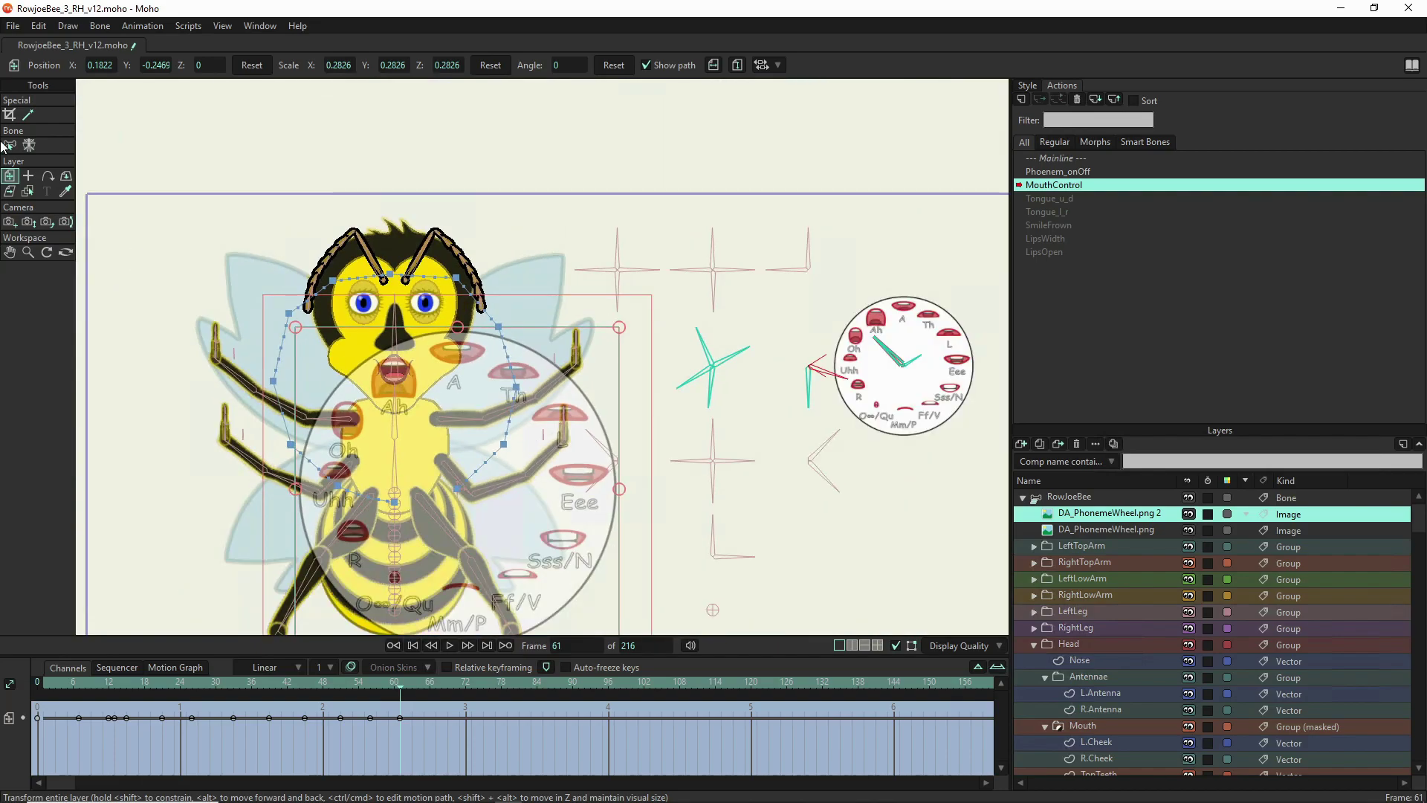
# - On the RowJoeBee bone layer, rotate LipsWidth to about 105.9° and SmileFrown to 238° for the Ah pose at frame 61
pyautogui.click(1069, 496)
pyautogui.click(29, 114)
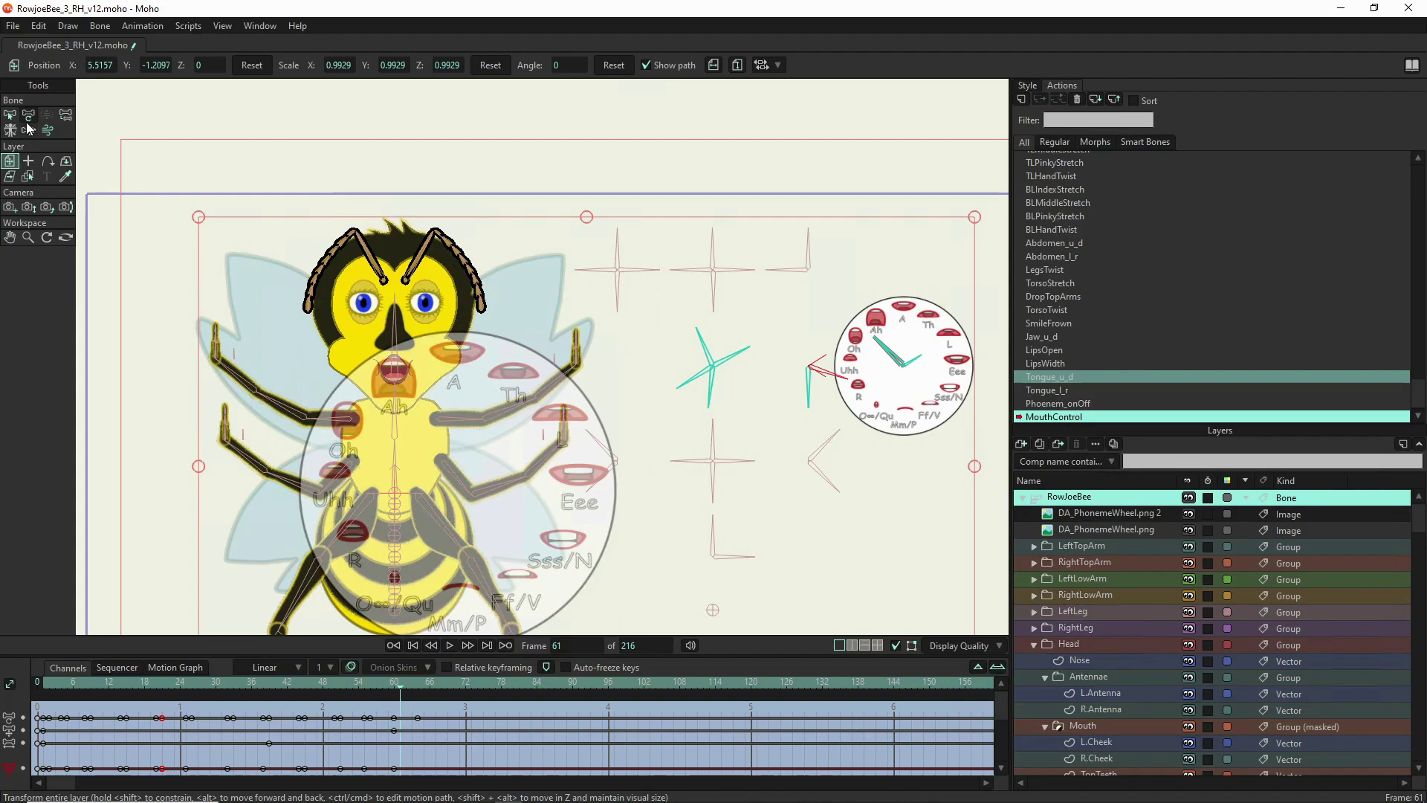
pyautogui.click(740, 356)
pyautogui.click(708, 344)
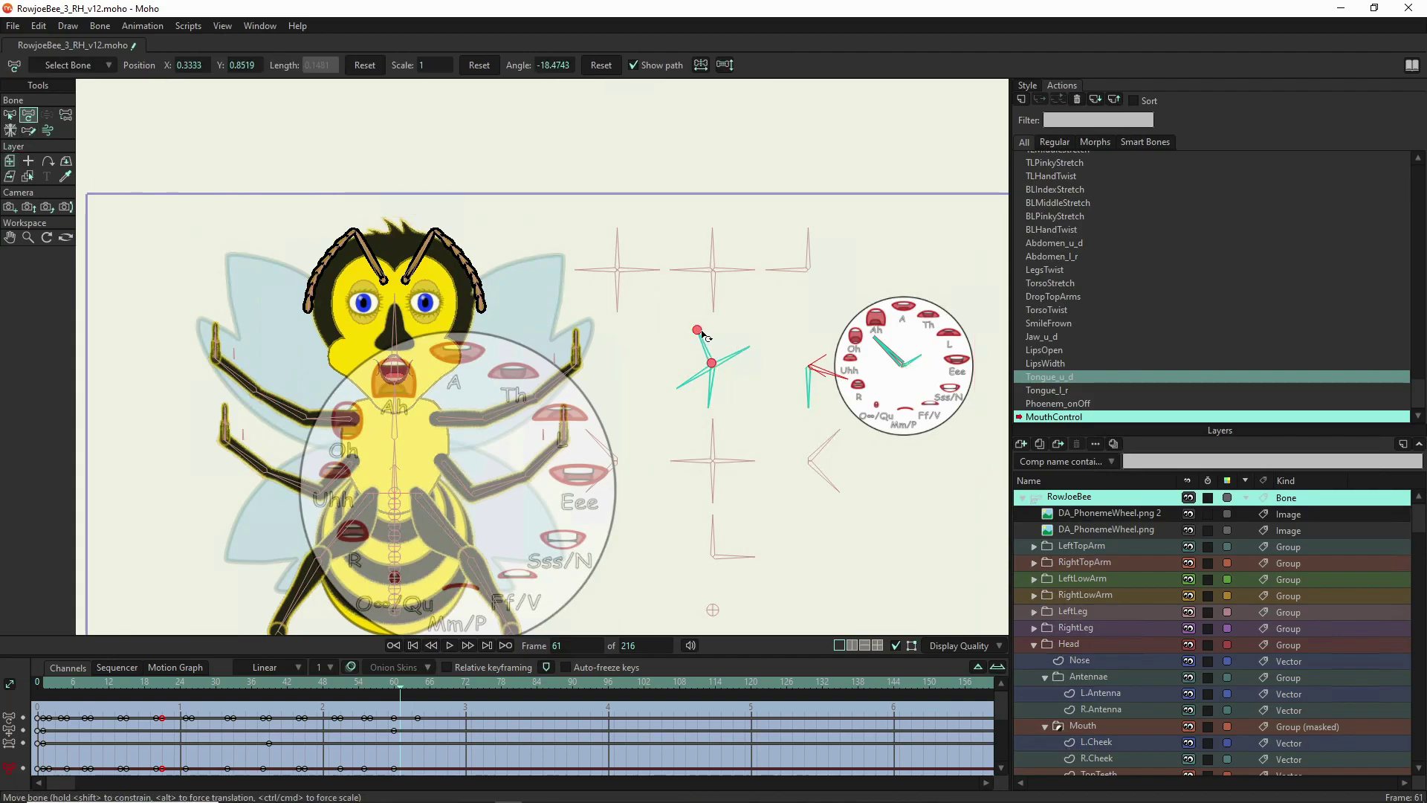
pyautogui.moveTo(714, 368); pyautogui.dragTo(692, 395)
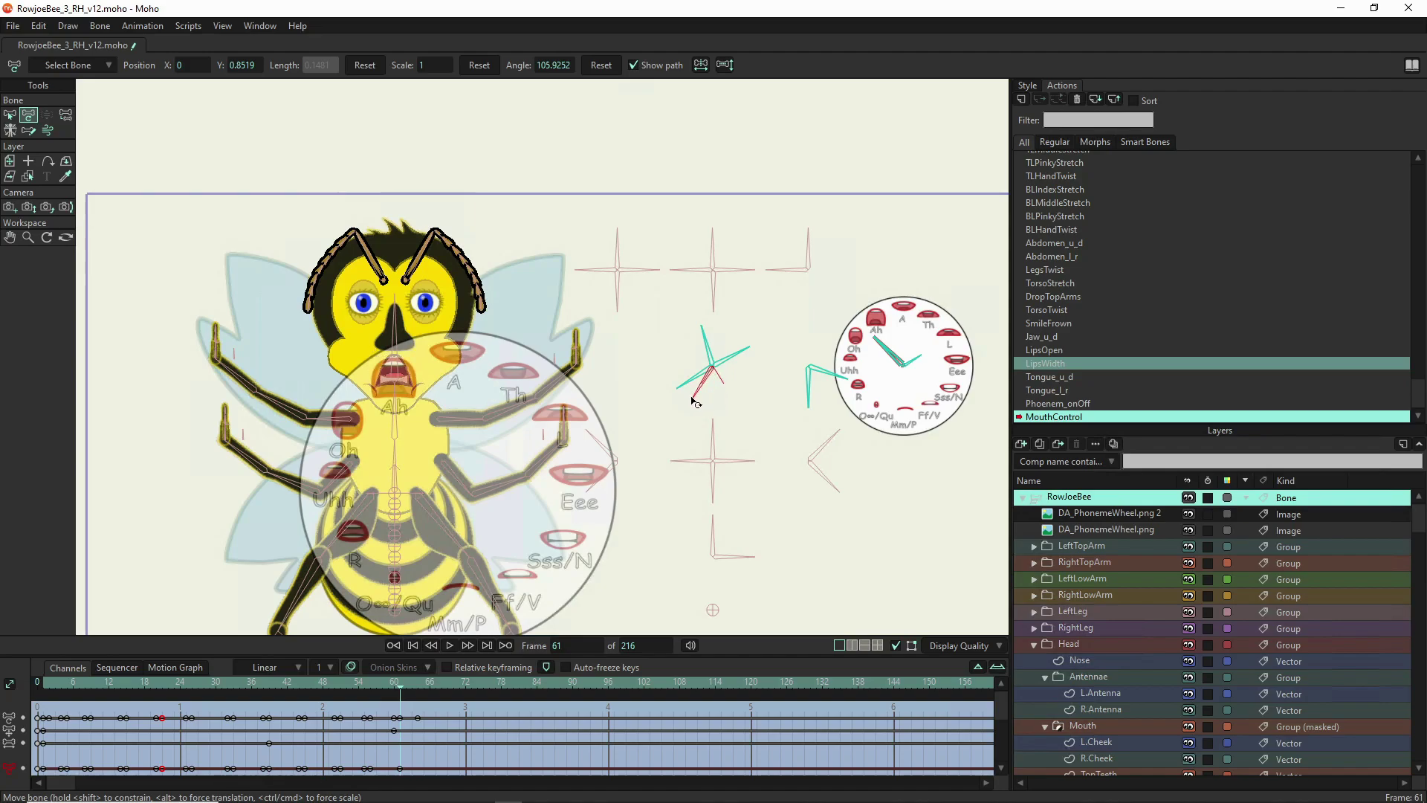
pyautogui.click(715, 334)
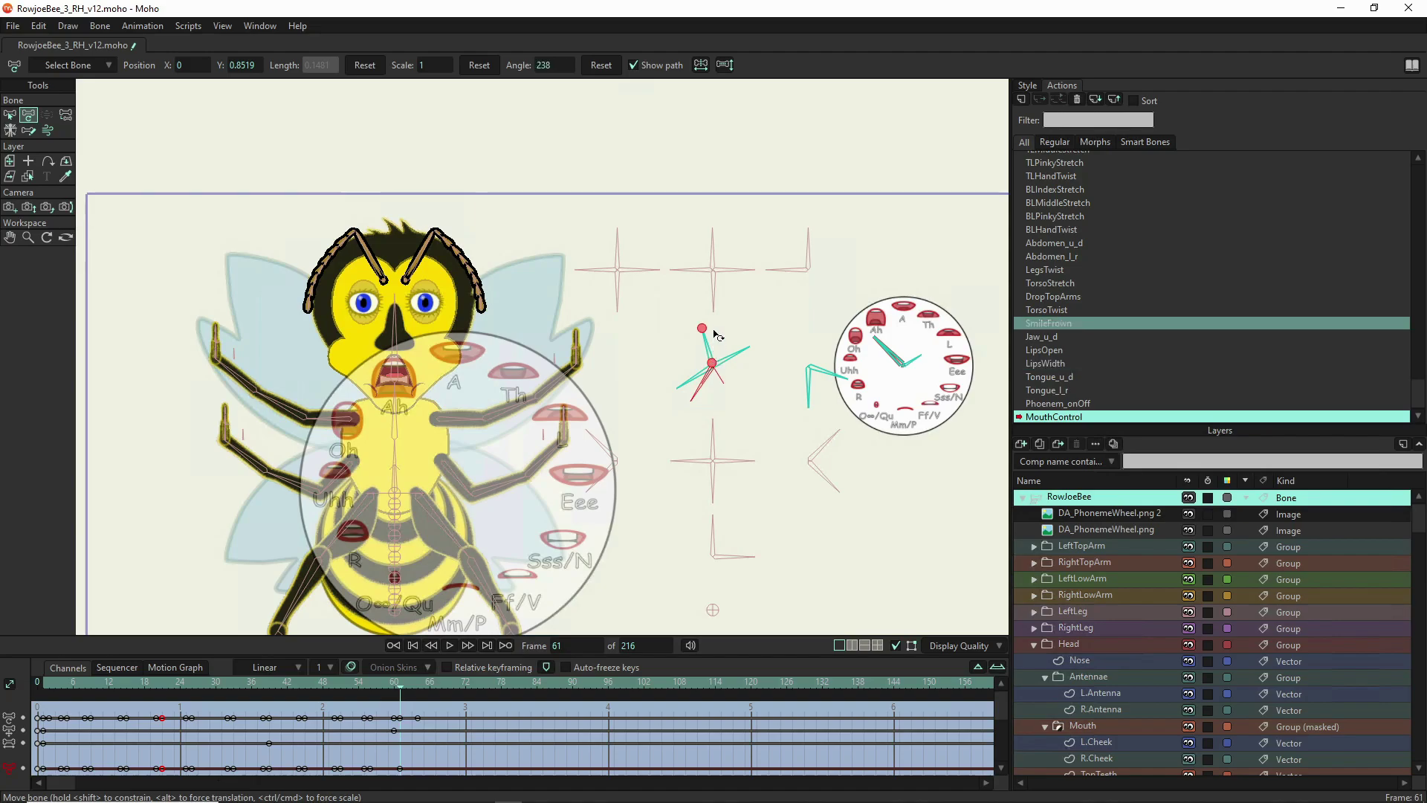
# - Lower the jaw for the Ah pose at frame 61, setting Jaw_u_d to 212° with a scale of 1.01
pyautogui.moveTo(712, 346); pyautogui.dragTo(674, 374)
pyautogui.click(743, 471)
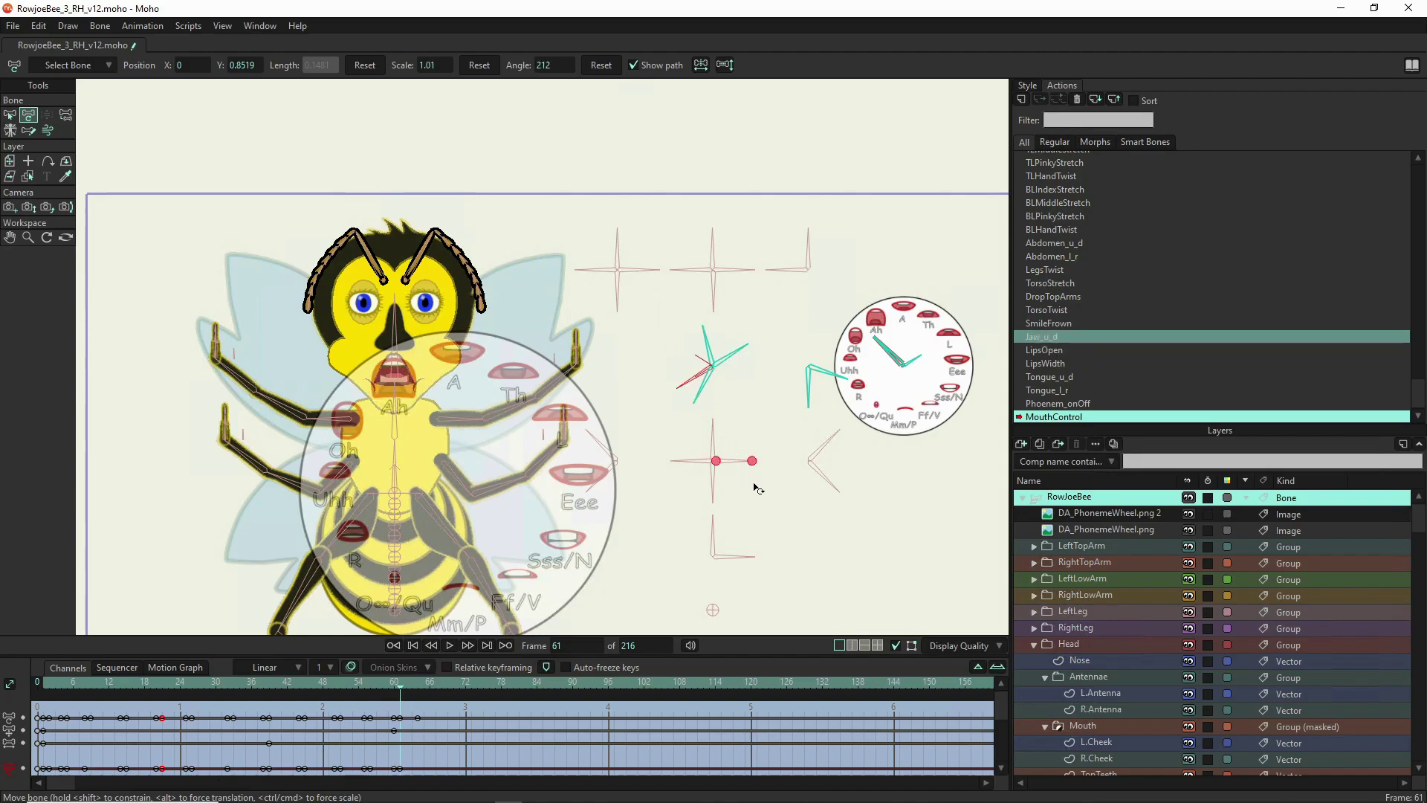
pyautogui.click(757, 520)
pyautogui.click(814, 513)
# - Hide the DA_PhonemeWheel.png 2 overlay and scrub the start of the MouthControl action back to frame 0
pyautogui.click(1189, 514)
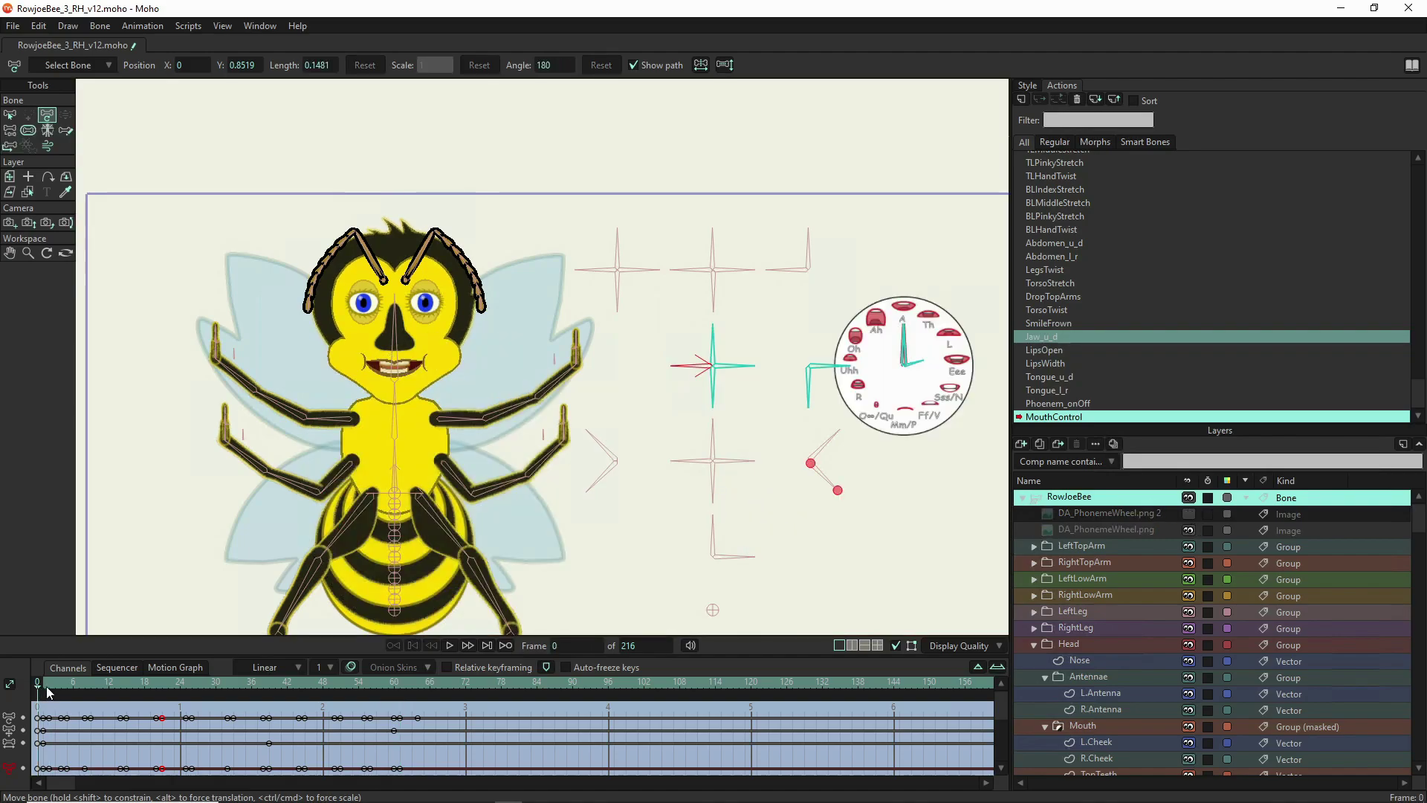
pyautogui.click(53, 685)
pyautogui.moveTo(112, 682); pyautogui.dragTo(35, 683)
# - Return to the mainline at frame 1 and set the long pointer bone of the phoneme wheel to 90°
pyautogui.click(886, 354)
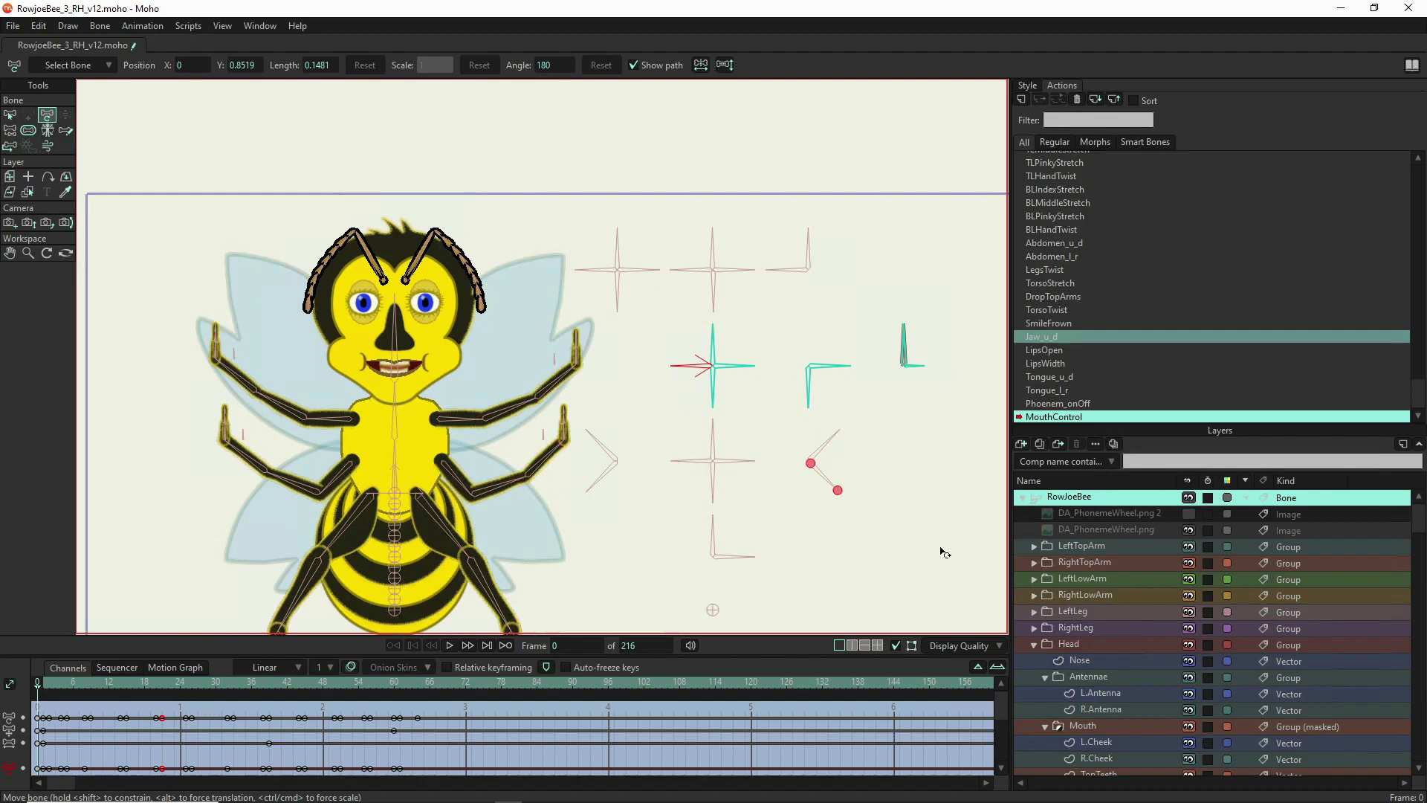
pyautogui.scroll(4, 1071, 171)
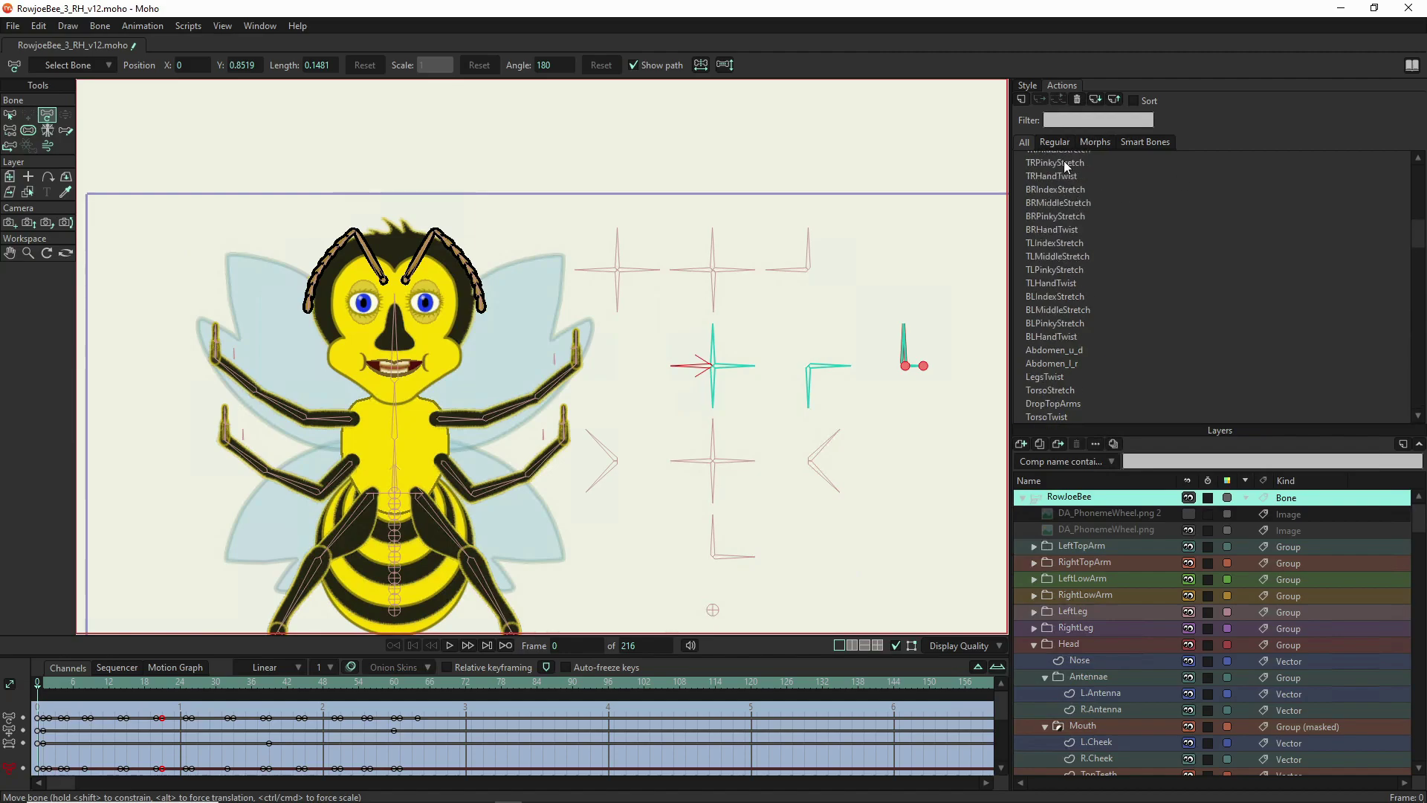
pyautogui.click(1063, 161)
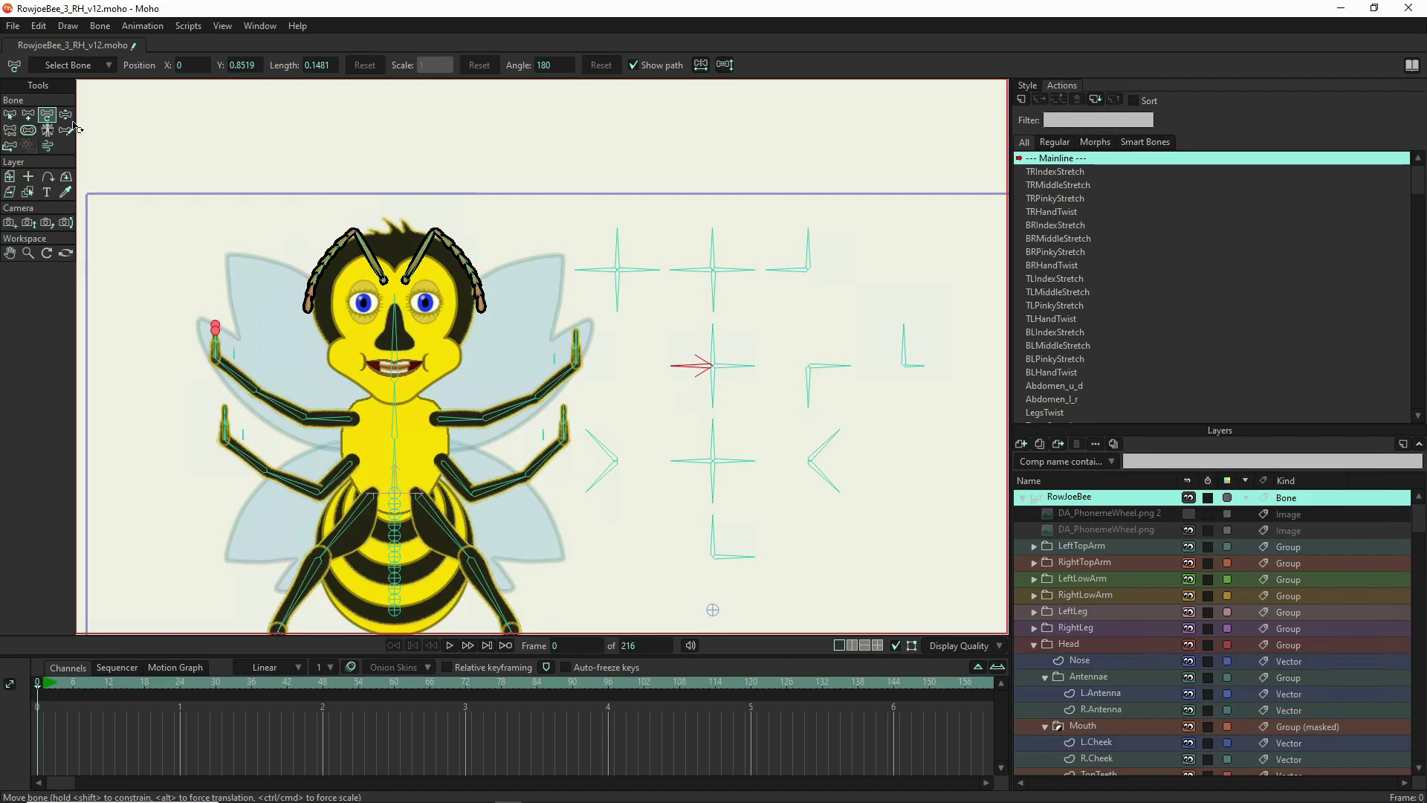
pyautogui.click(46, 683)
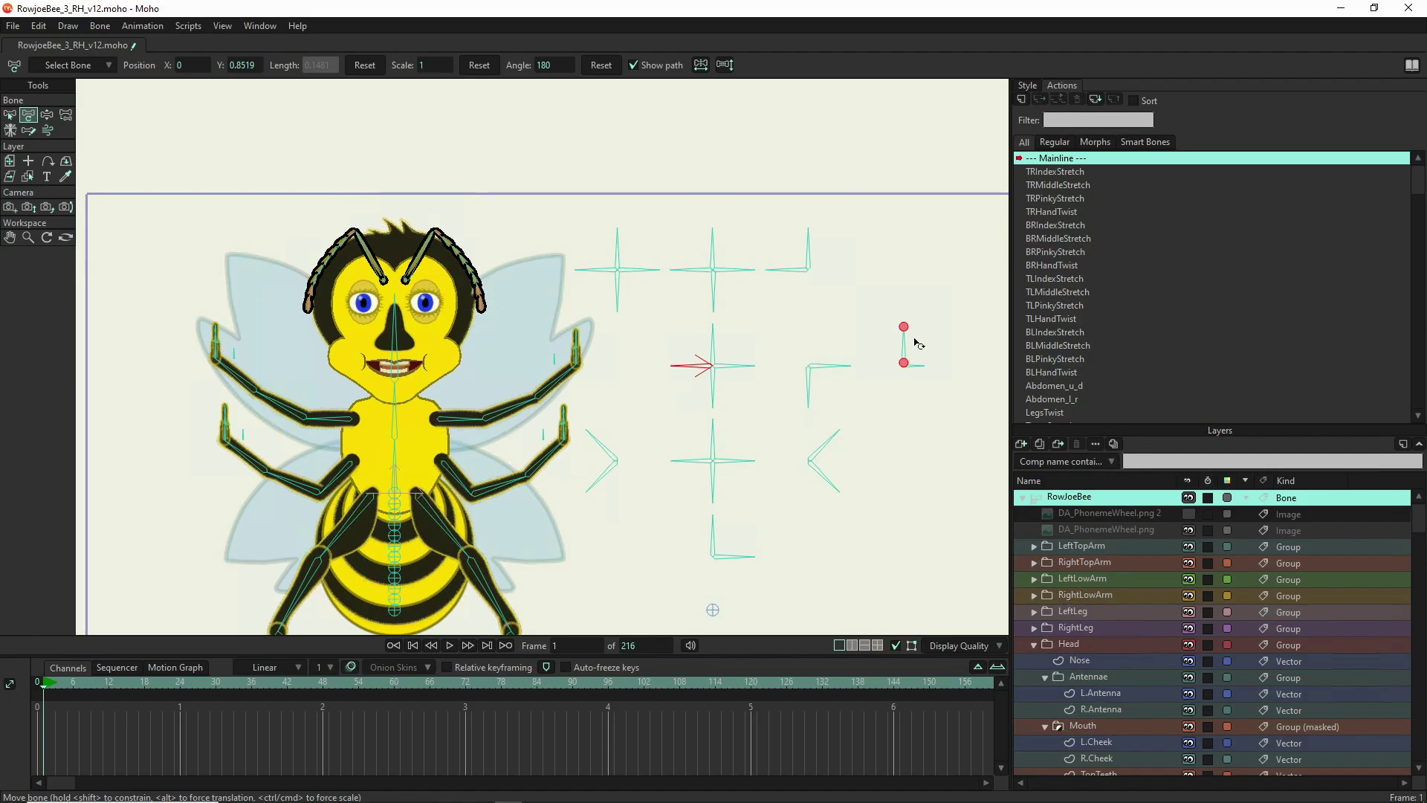
pyautogui.moveTo(907, 340)
pyautogui.mouseDown()
pyautogui.moveTo(948, 379)
pyautogui.moveTo(936, 364)
pyautogui.moveTo(885, 391)
pyautogui.moveTo(862, 350)
pyautogui.moveTo(904, 319)
pyautogui.mouseUp()
# - Reactivate the MouthControl action and rotate the Phoenem_onOff bone to 376° at frame 1
pyautogui.scroll(-2, 1192, 263)
pyautogui.click(1063, 332)
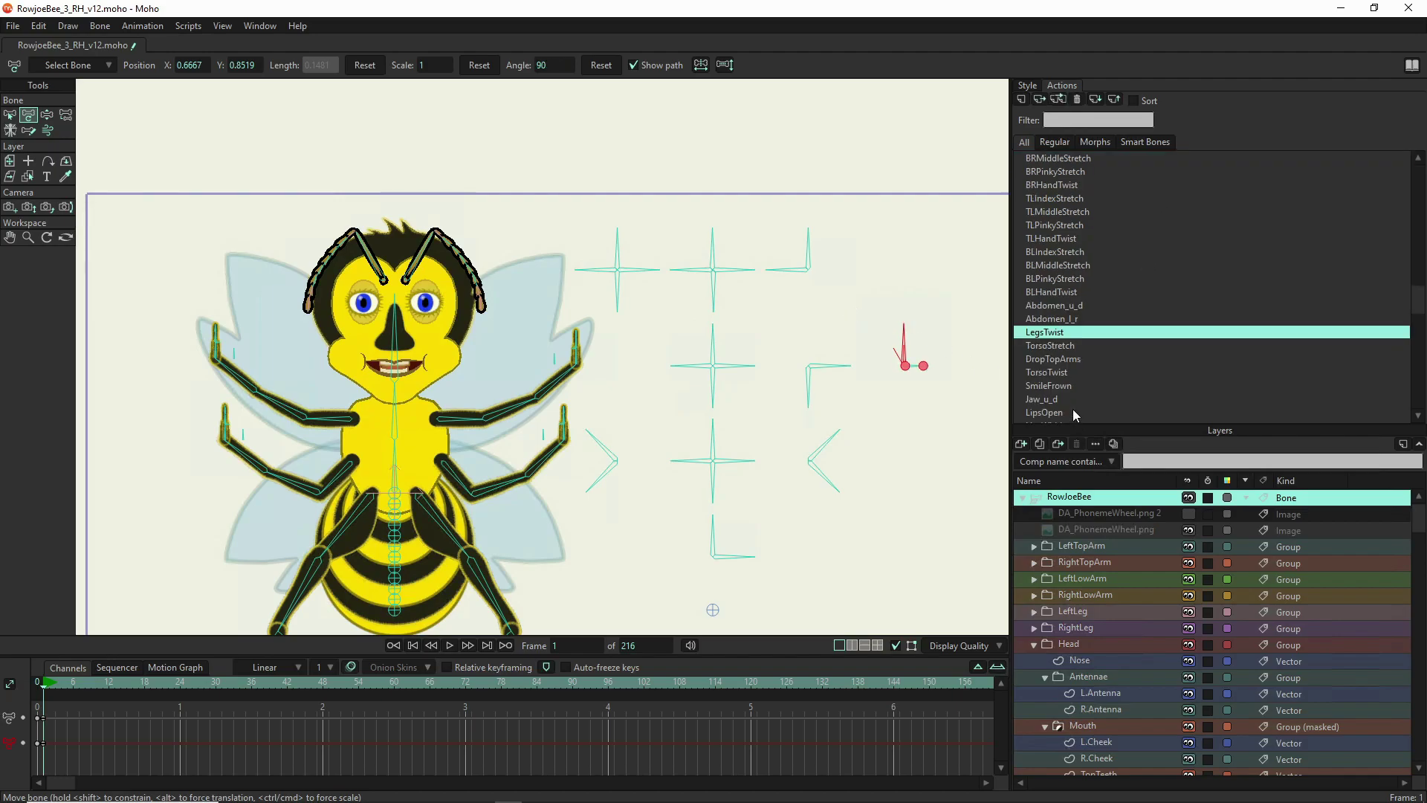
pyautogui.scroll(-2, 1073, 409)
pyautogui.doubleClick(1054, 416)
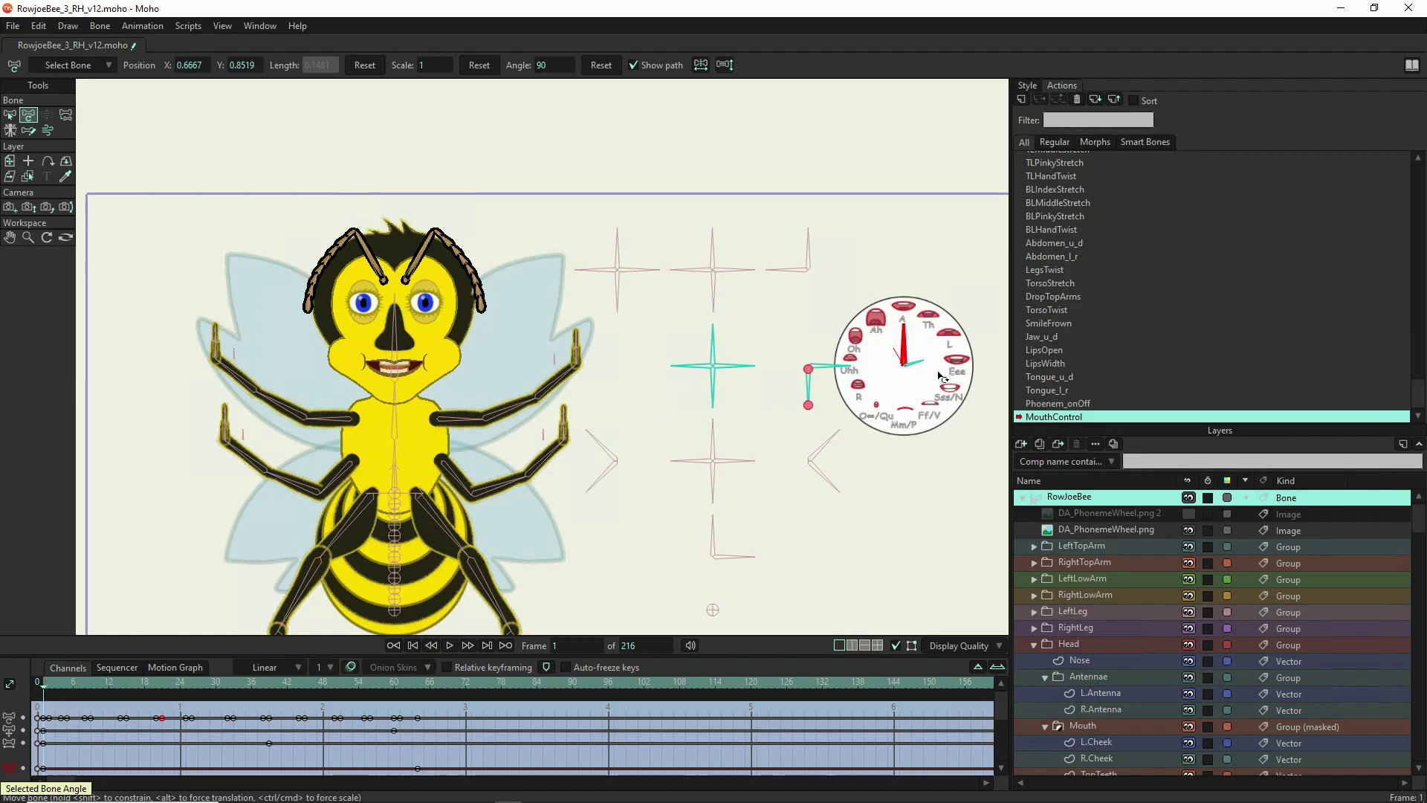
pyautogui.moveTo(921, 369); pyautogui.dragTo(923, 360)
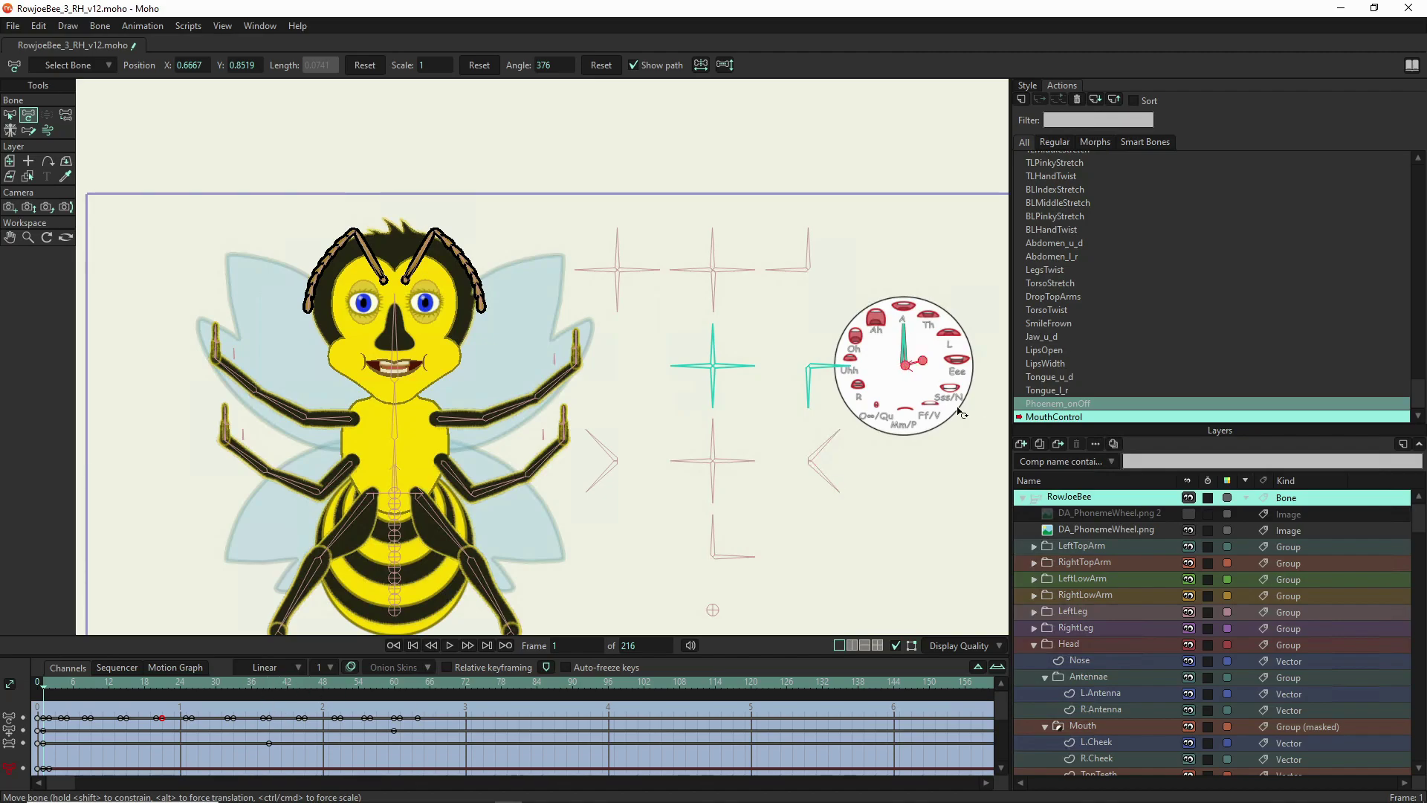
# - Delete the Phoenem_onOff bone's keyframes at the start of the MouthControl action and return to the mainline
pyautogui.moveTo(3, 769)
pyautogui.moveTo(65, 757); pyautogui.dragTo(23, 777)
pyautogui.press('Delete')
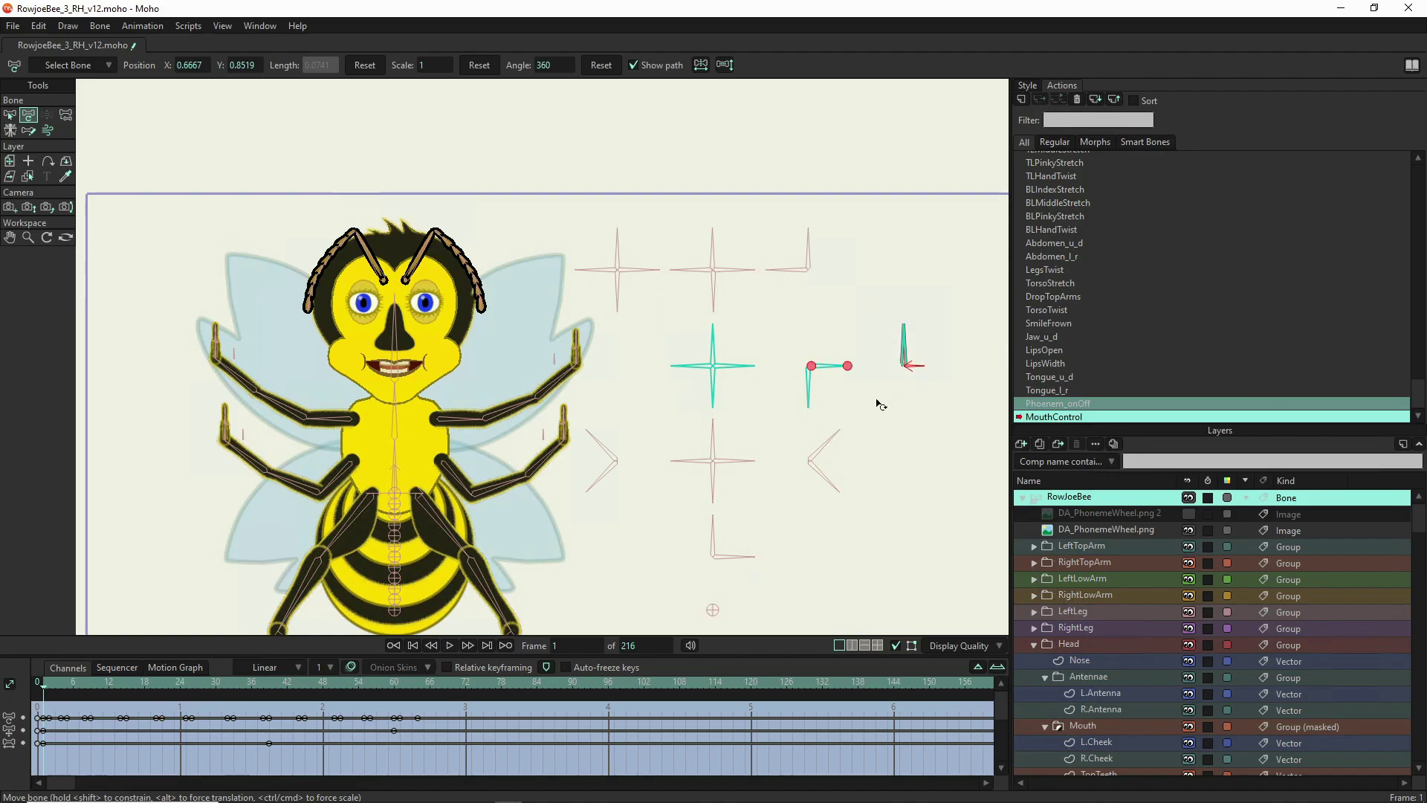
pyautogui.scroll(4, 1077, 216)
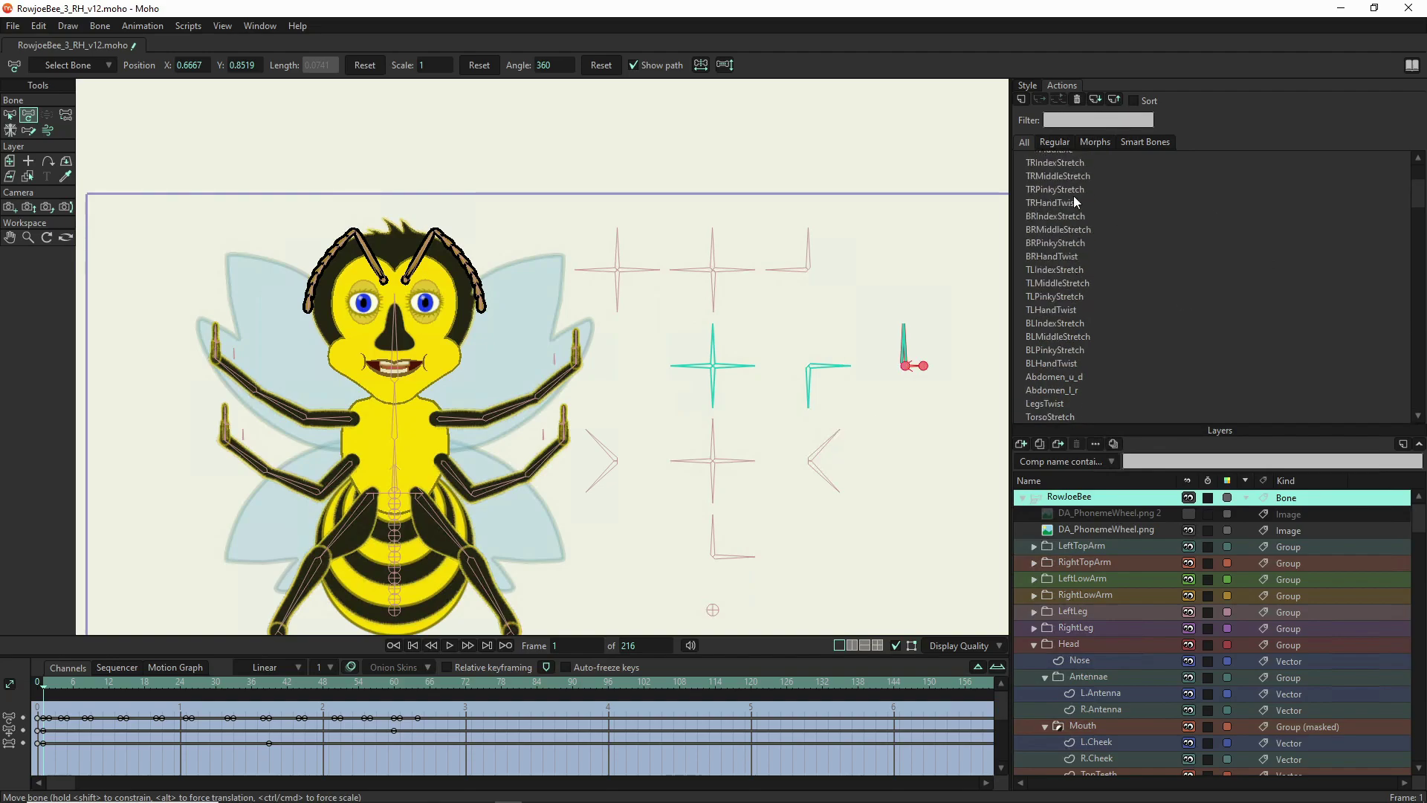
pyautogui.click(1073, 163)
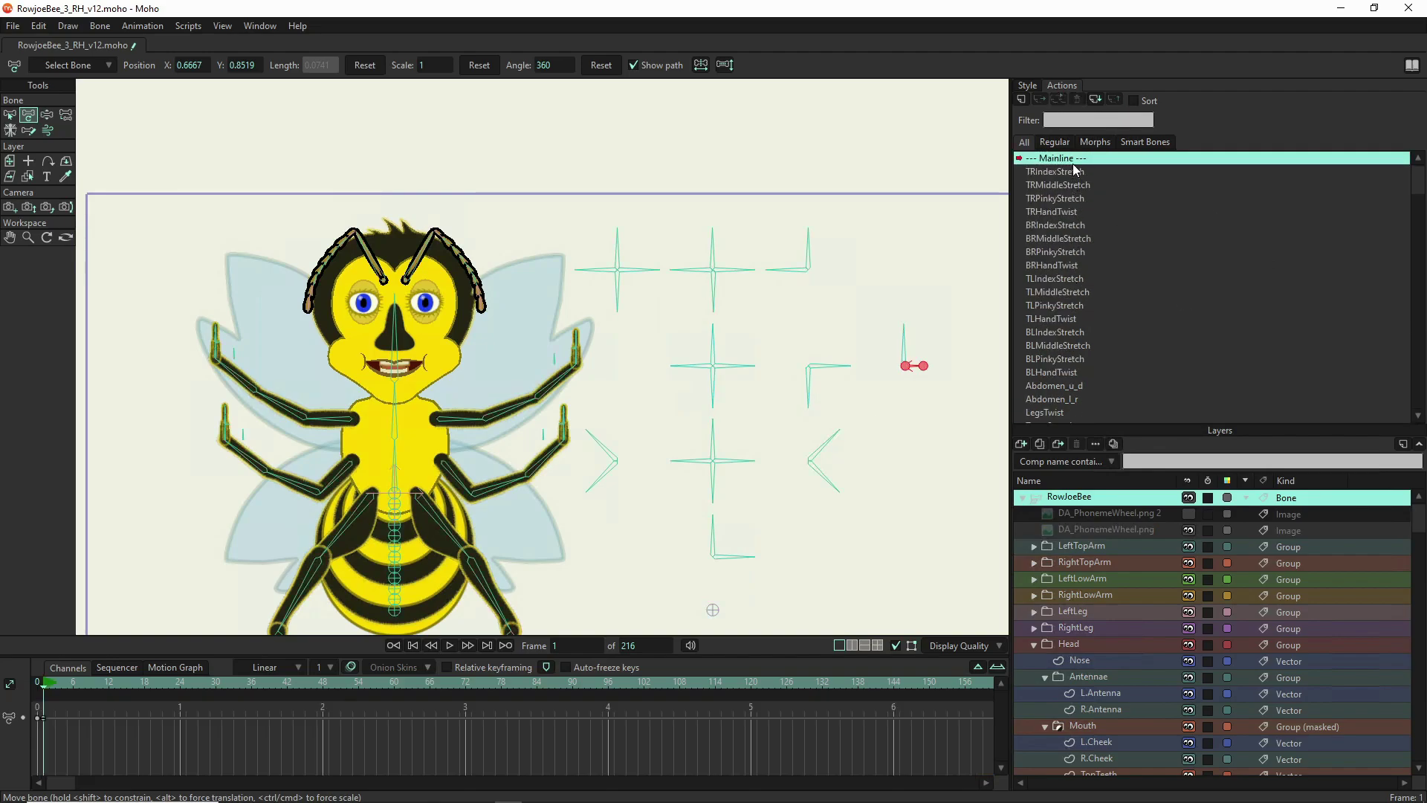
# - Test the wheel by rotating its long pointer to Uhh with the short on/off bone tilted down, and preview a render of frame 1
pyautogui.click(47, 115)
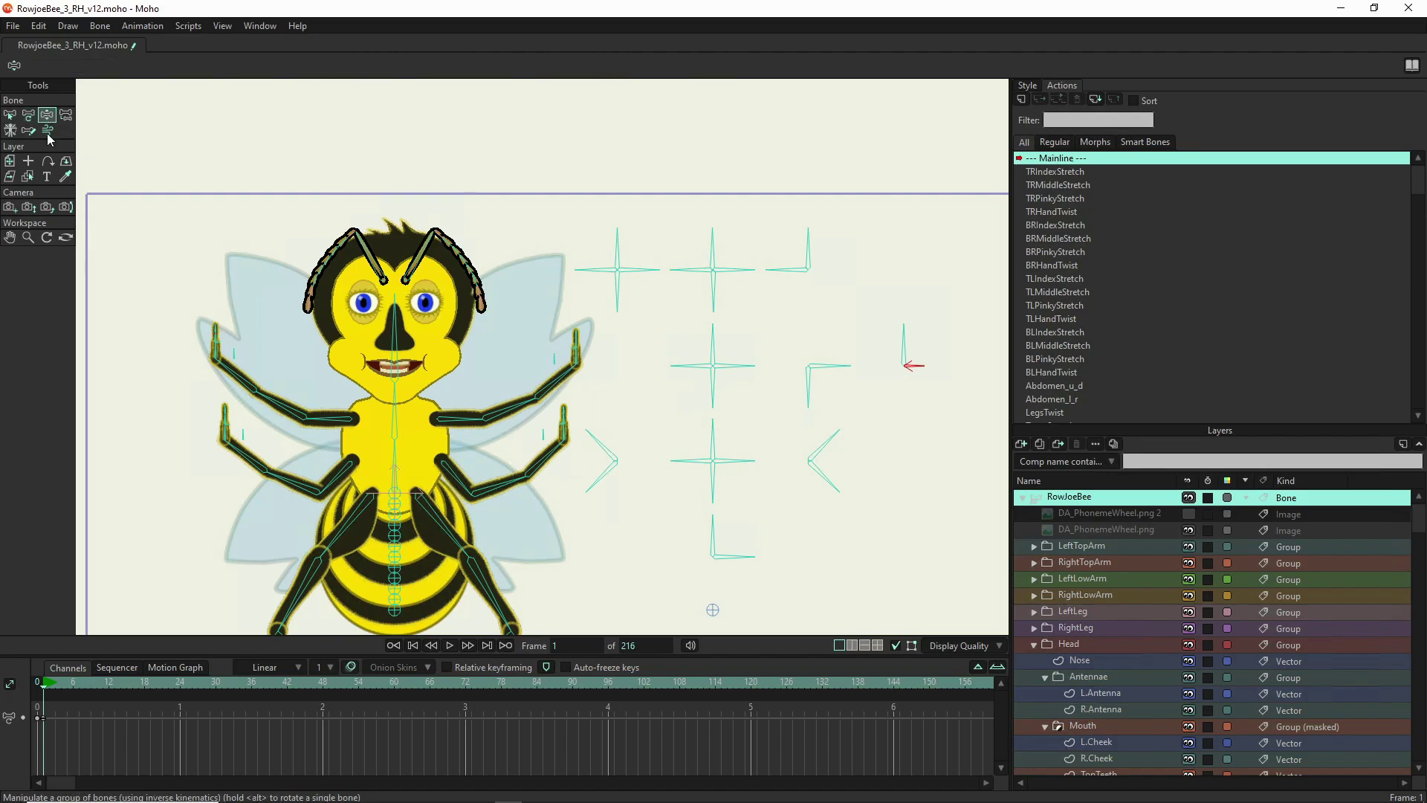
pyautogui.moveTo(901, 346); pyautogui.dragTo(892, 316)
pyautogui.moveTo(925, 362)
pyautogui.mouseDown()
pyautogui.moveTo(920, 331)
pyautogui.moveTo(965, 388)
pyautogui.moveTo(953, 401)
pyautogui.moveTo(855, 376)
pyautogui.moveTo(978, 364)
pyautogui.moveTo(879, 373)
pyautogui.moveTo(950, 391)
pyautogui.moveTo(923, 366)
pyautogui.mouseUp()
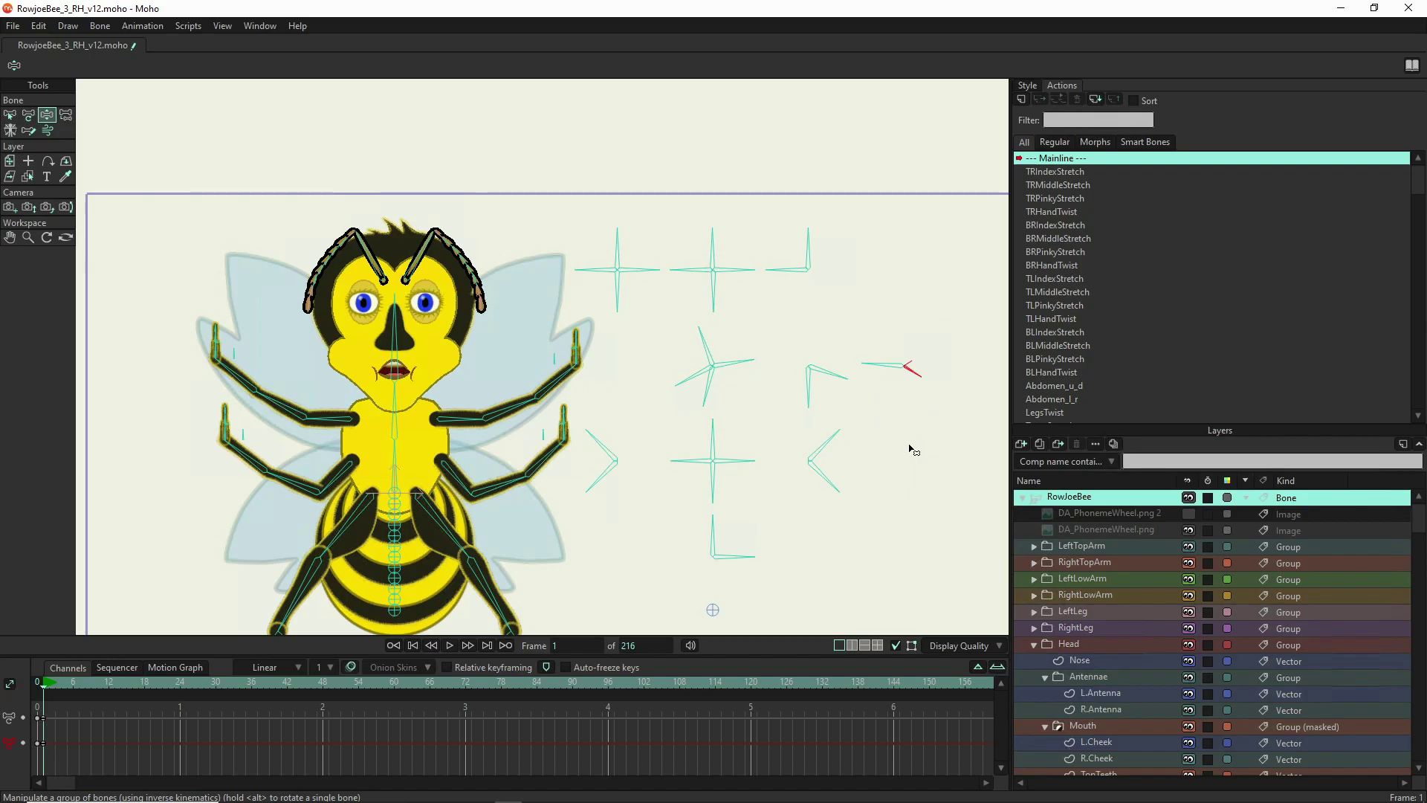
pyautogui.hotkey('ctrl', 'r')
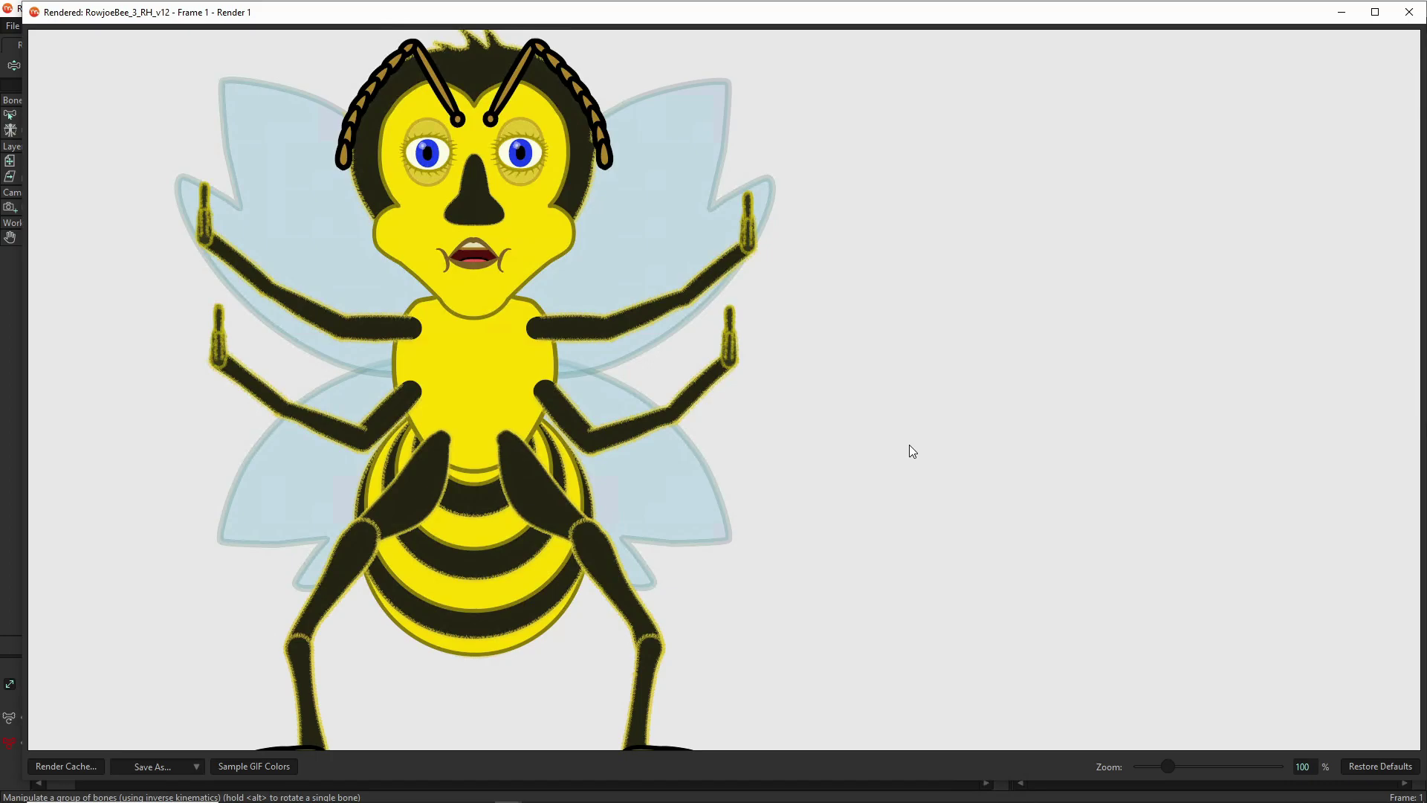
pyautogui.click(1409, 11)
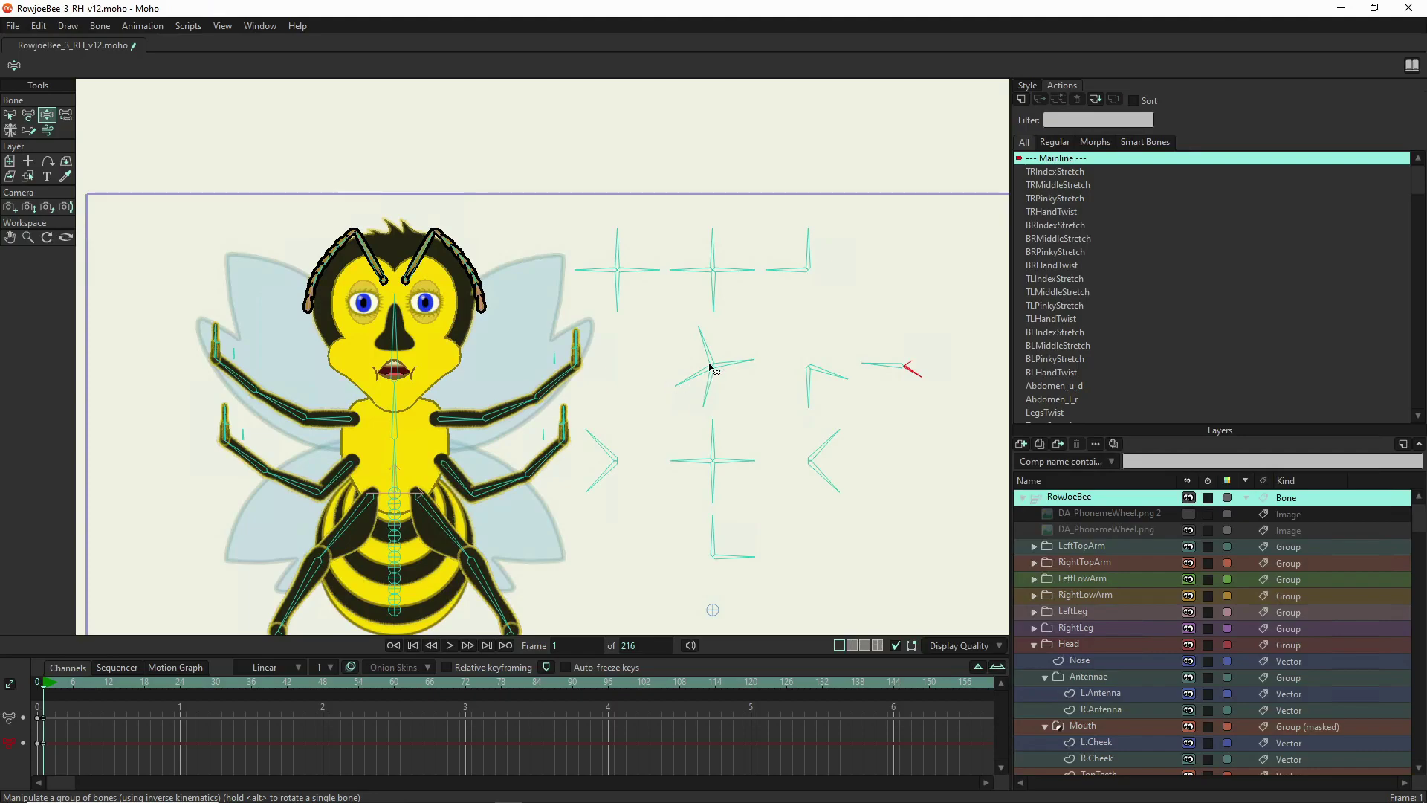
# - Test the wheel with the jaw control lowered by raising the on/off bone and swinging the long pointer to Mm/P and back to A
pyautogui.moveTo(879, 392); pyautogui.dragTo(802, 322)
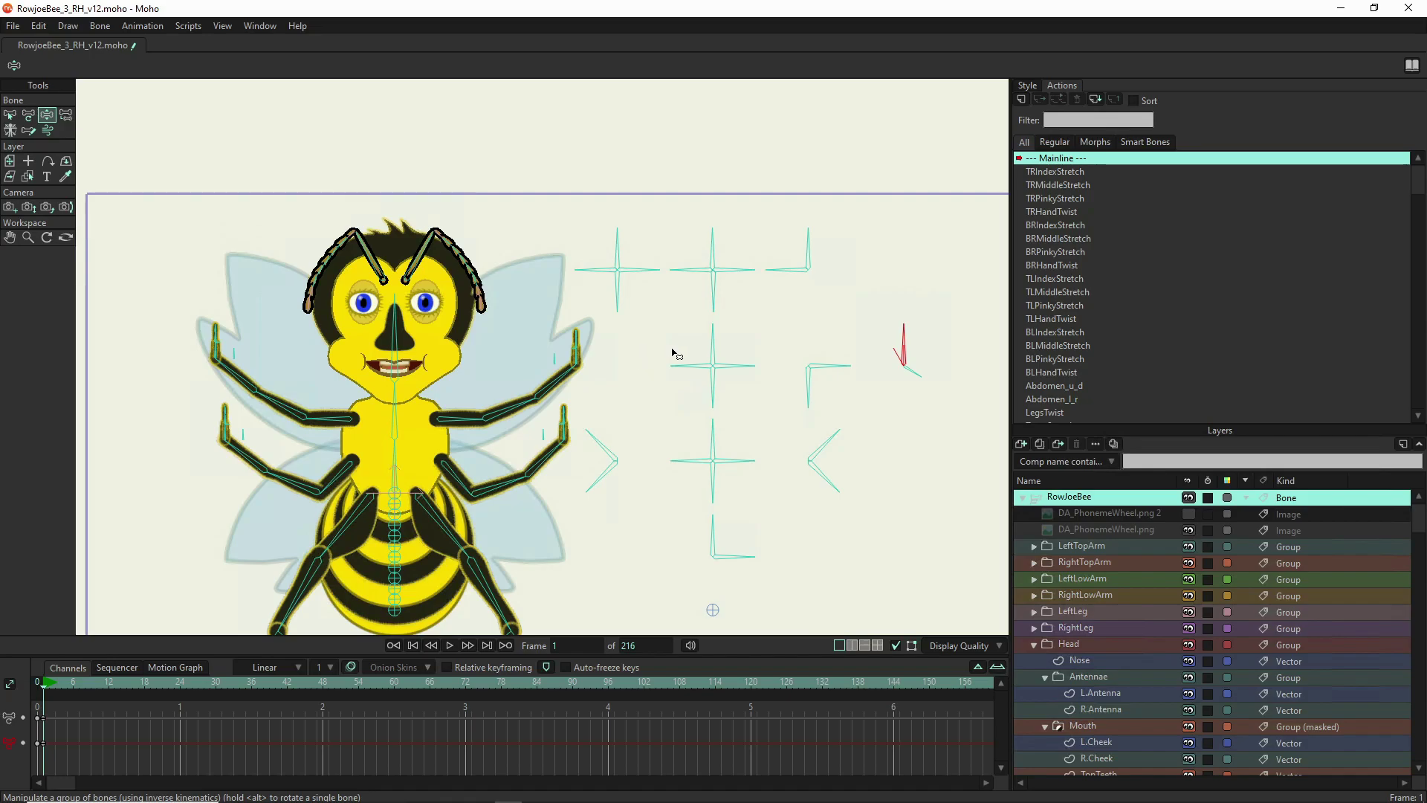
pyautogui.moveTo(737, 369); pyautogui.dragTo(691, 372)
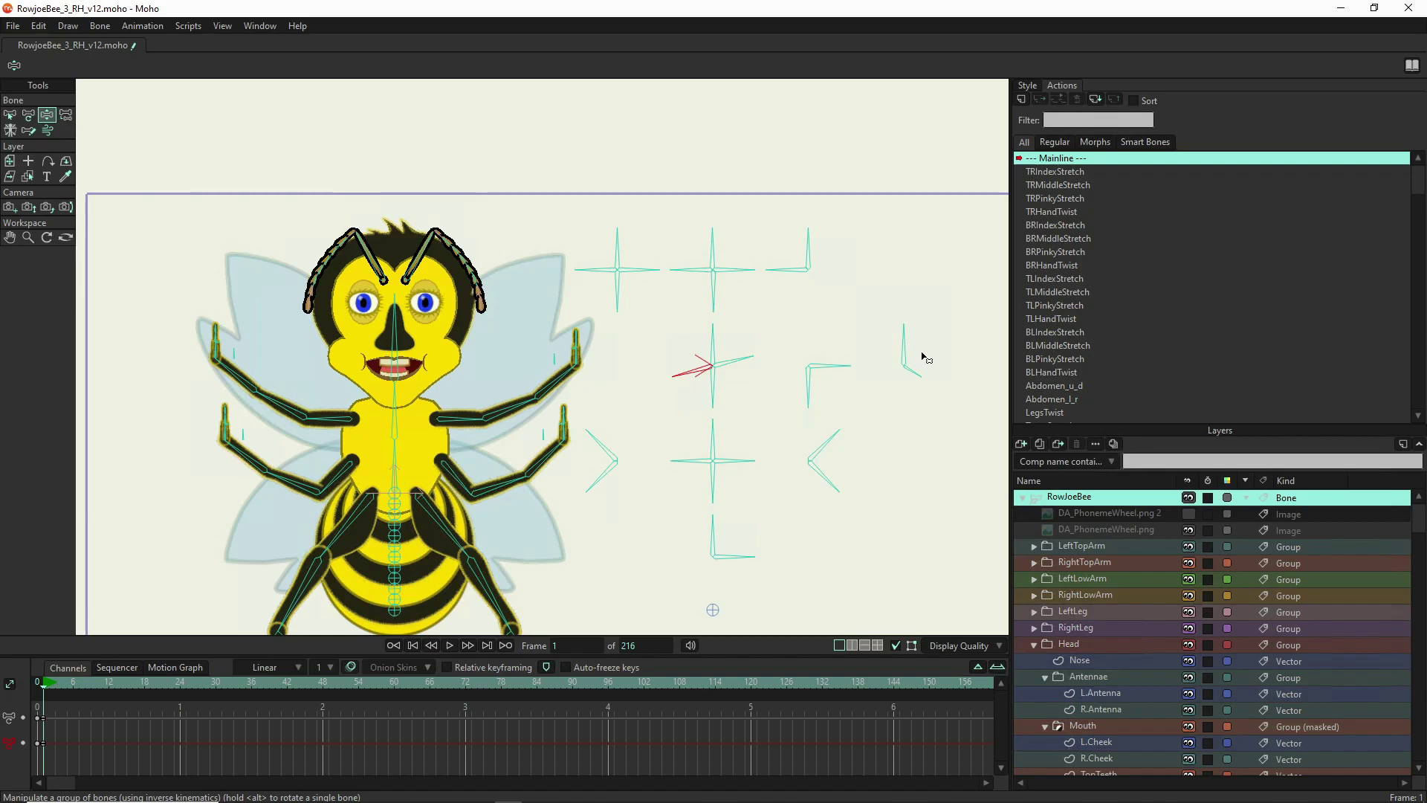
pyautogui.moveTo(914, 380); pyautogui.dragTo(924, 361)
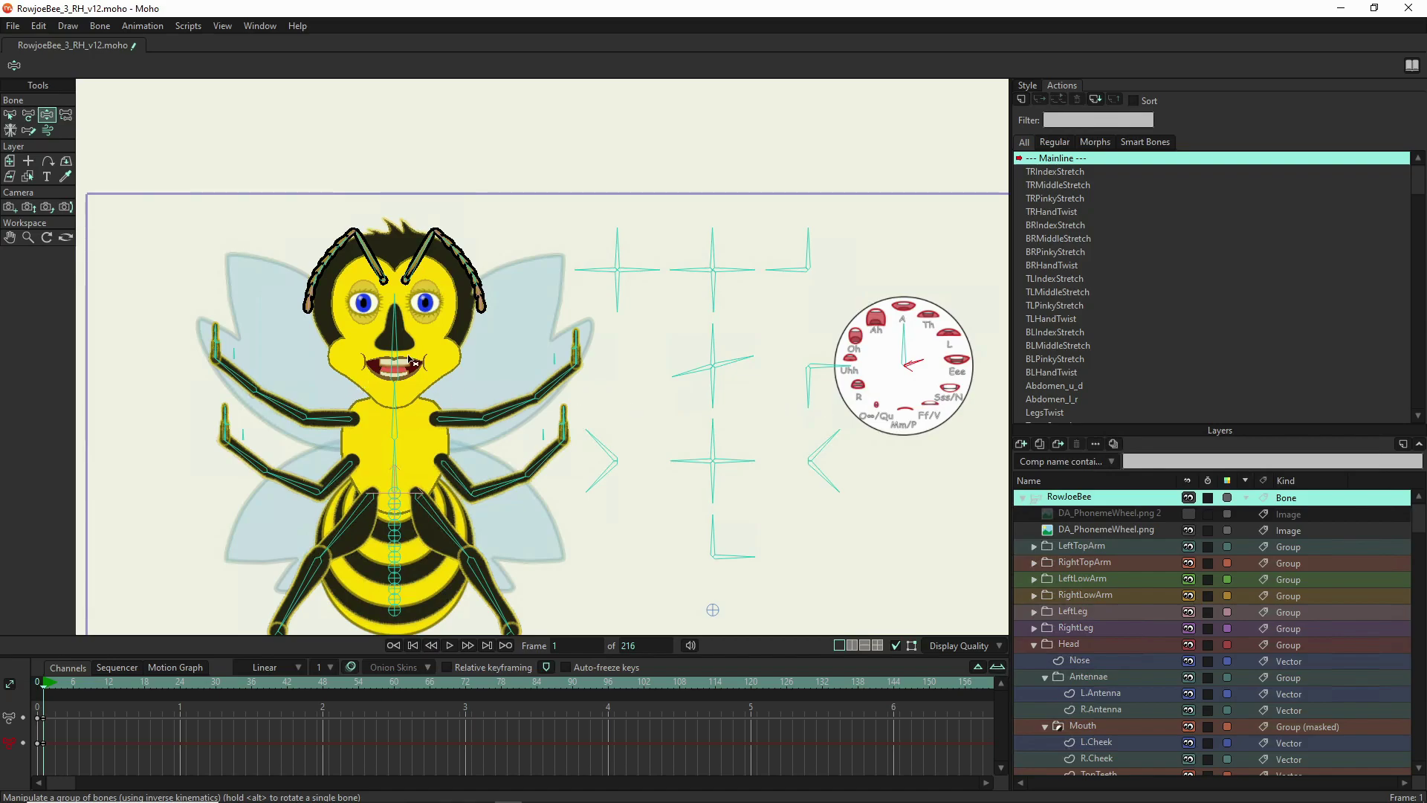
pyautogui.moveTo(901, 335); pyautogui.dragTo(902, 391)
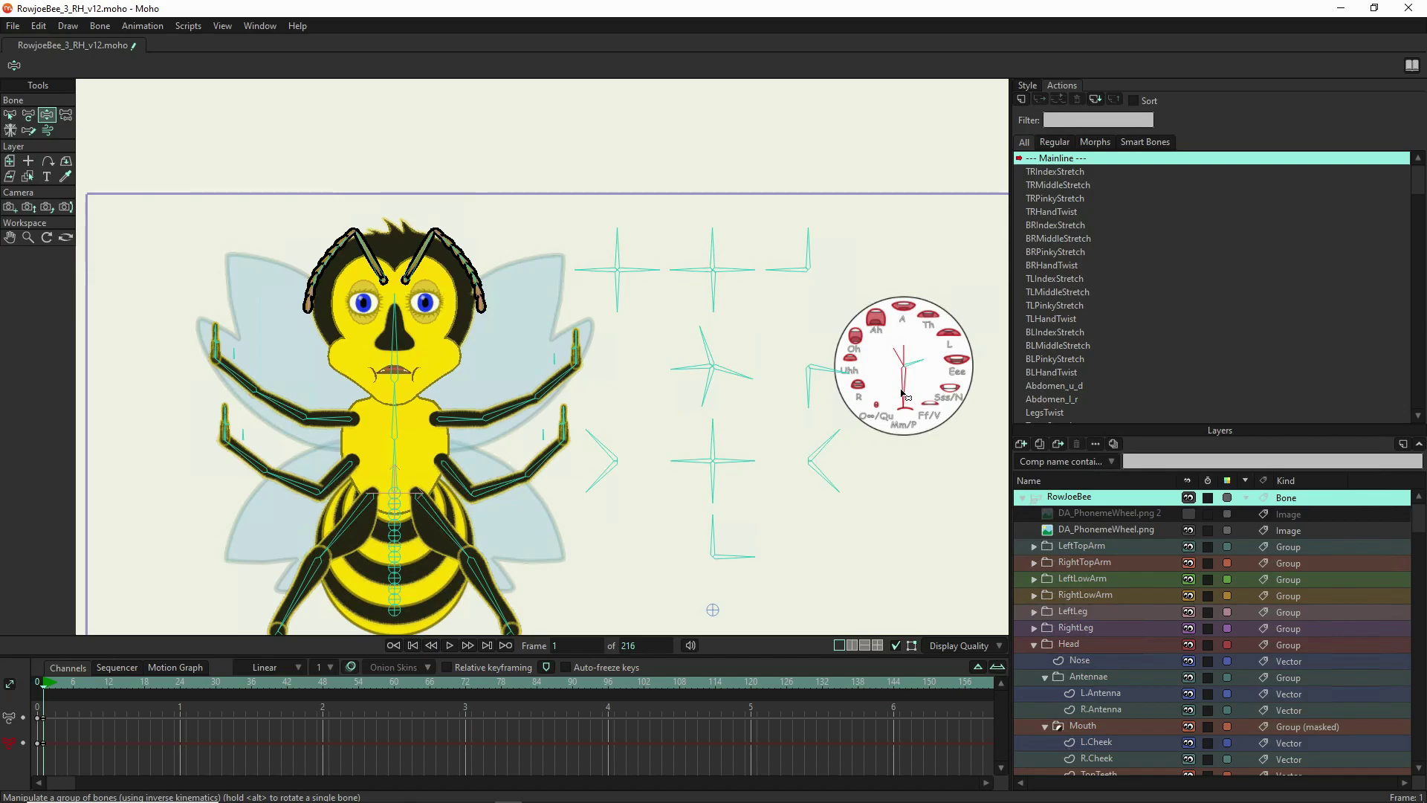
pyautogui.moveTo(899, 393); pyautogui.dragTo(898, 295)
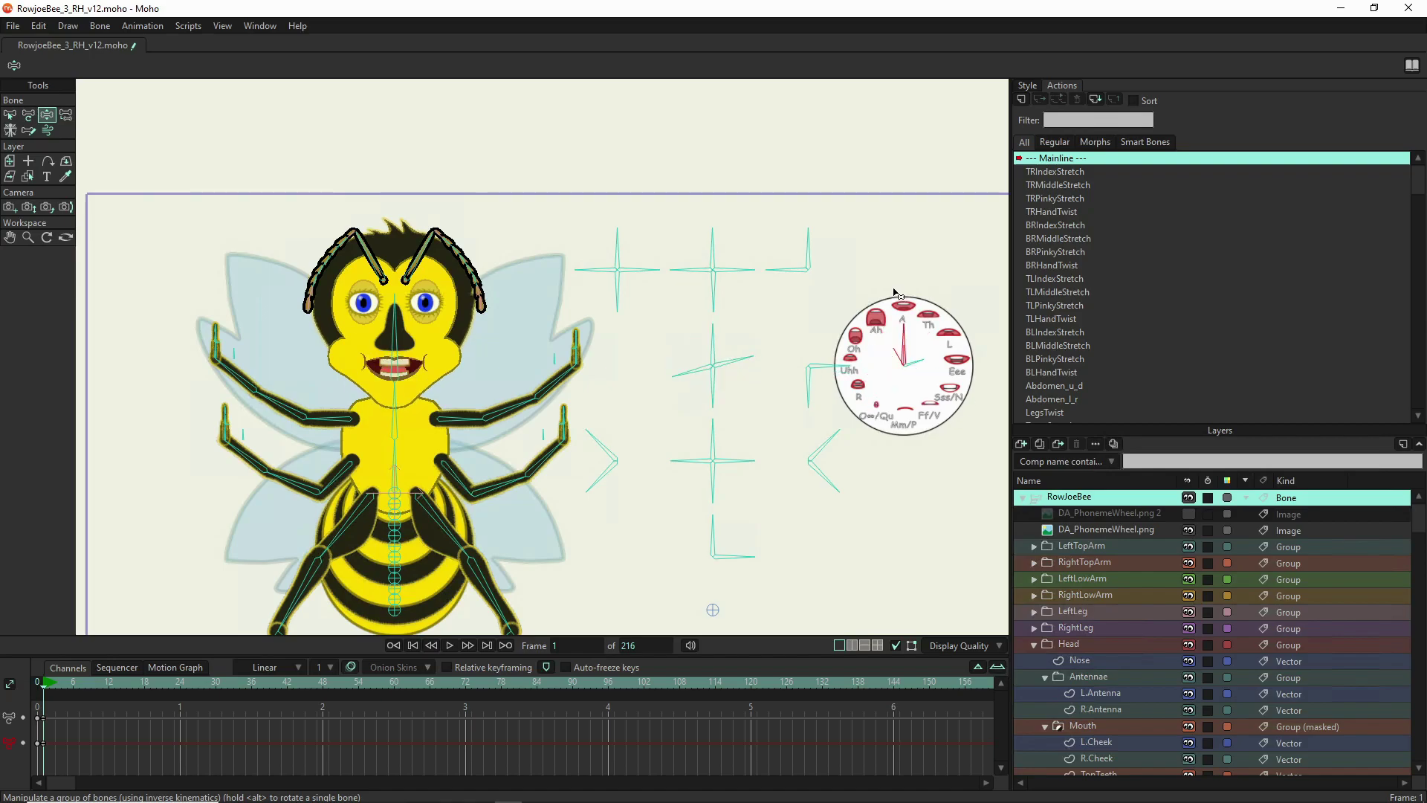
# - Try out the other central mouth control bones together with the wheel's long pointer, leaving the pointer at A
pyautogui.moveTo(691, 374); pyautogui.dragTo(705, 343)
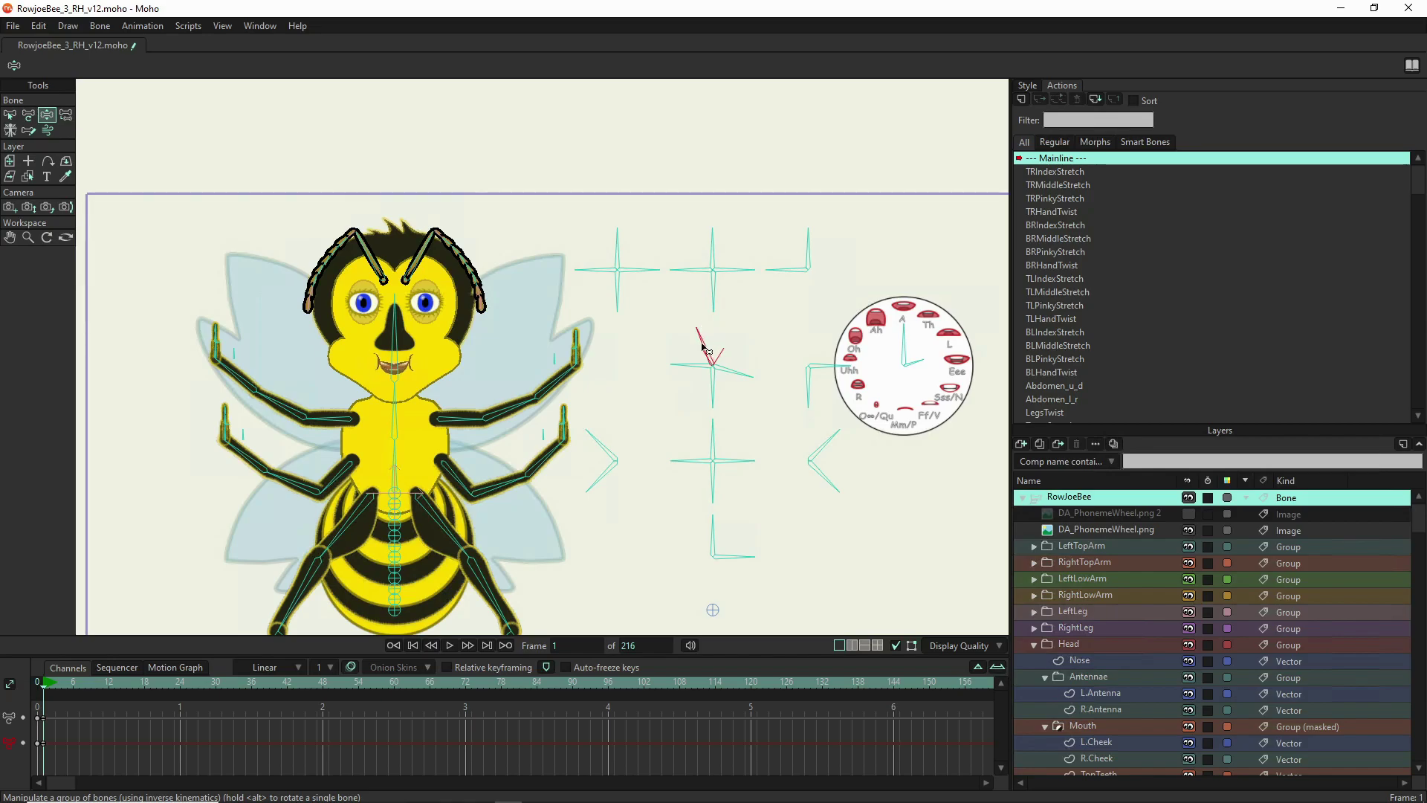
pyautogui.moveTo(903, 341); pyautogui.dragTo(879, 321)
pyautogui.moveTo(747, 379); pyautogui.dragTo(729, 338)
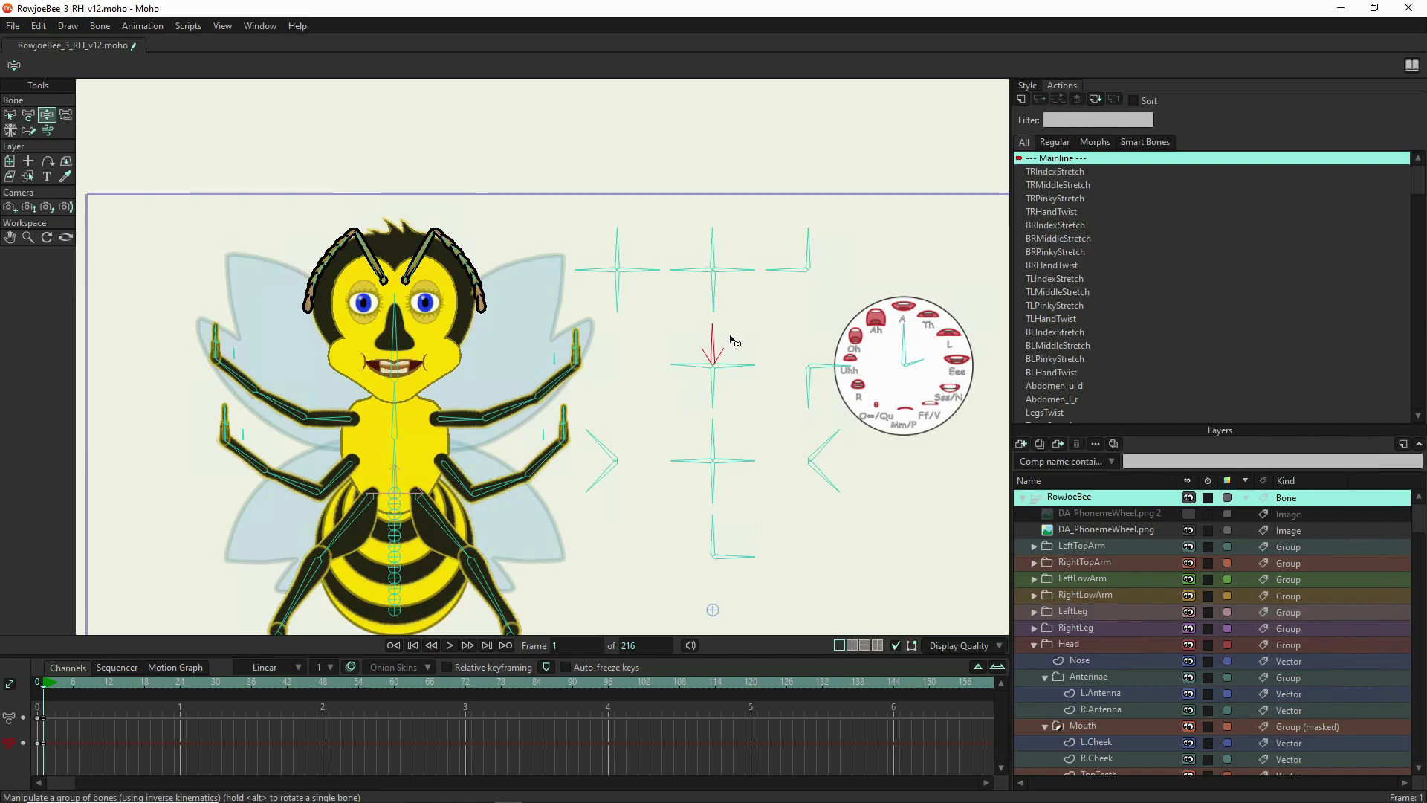
pyautogui.click(906, 342)
pyautogui.moveTo(905, 340)
pyautogui.mouseDown()
pyautogui.moveTo(929, 349)
pyautogui.moveTo(929, 394)
pyautogui.moveTo(904, 327)
pyautogui.mouseUp()
# - Reset the position, scale and angle of all the bones in the central mouth control cross
pyautogui.click(10, 115)
pyautogui.moveTo(689, 344); pyautogui.dragTo(746, 394)
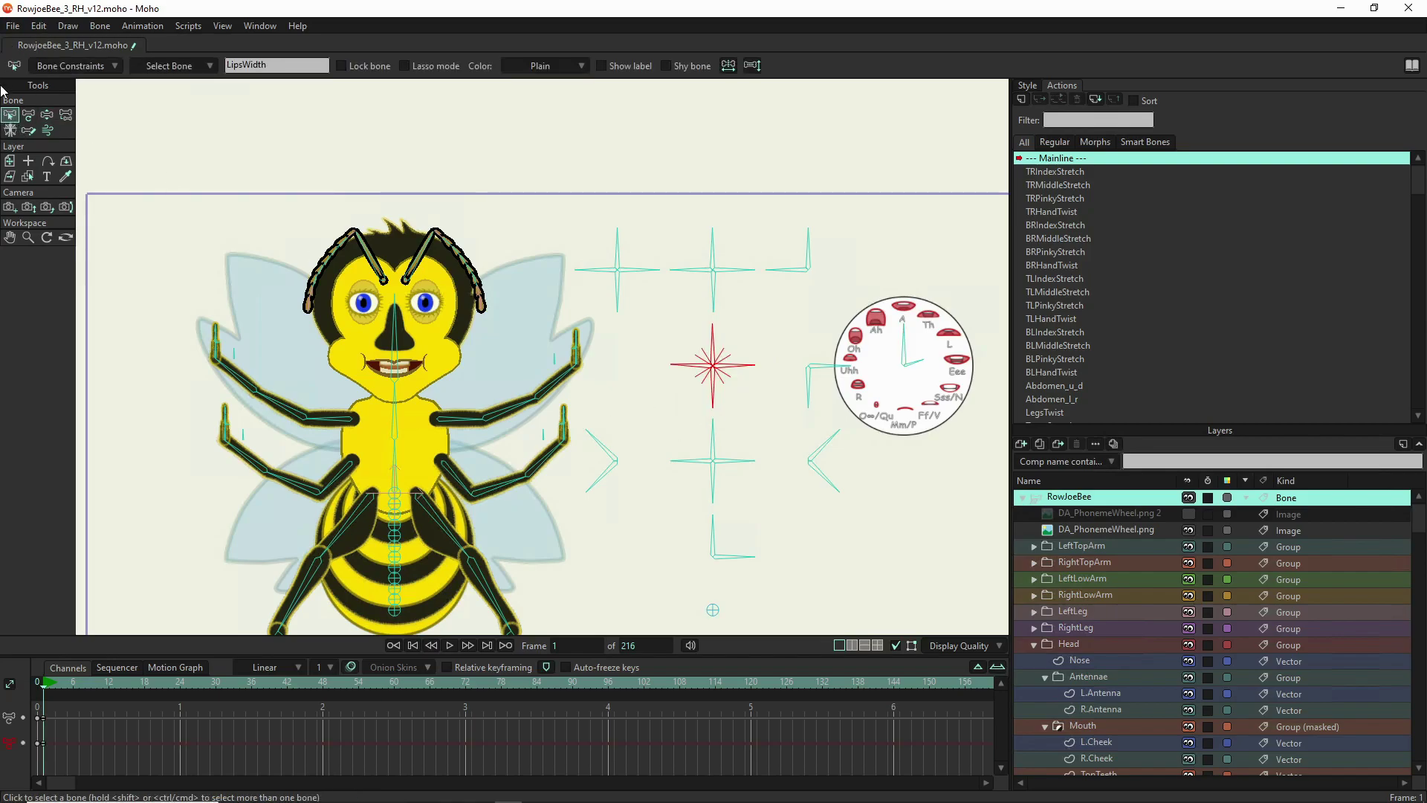
pyautogui.click(29, 115)
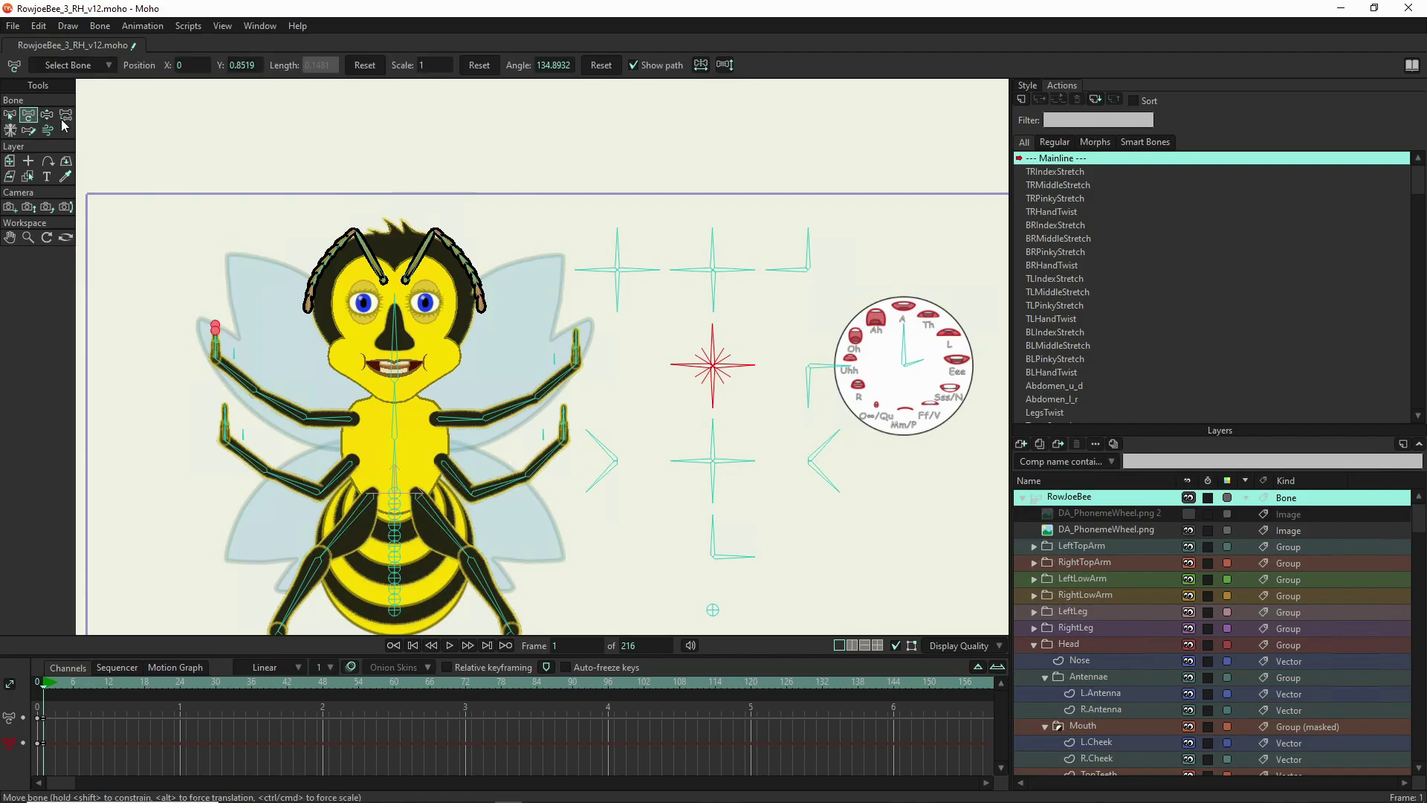
pyautogui.click(365, 65)
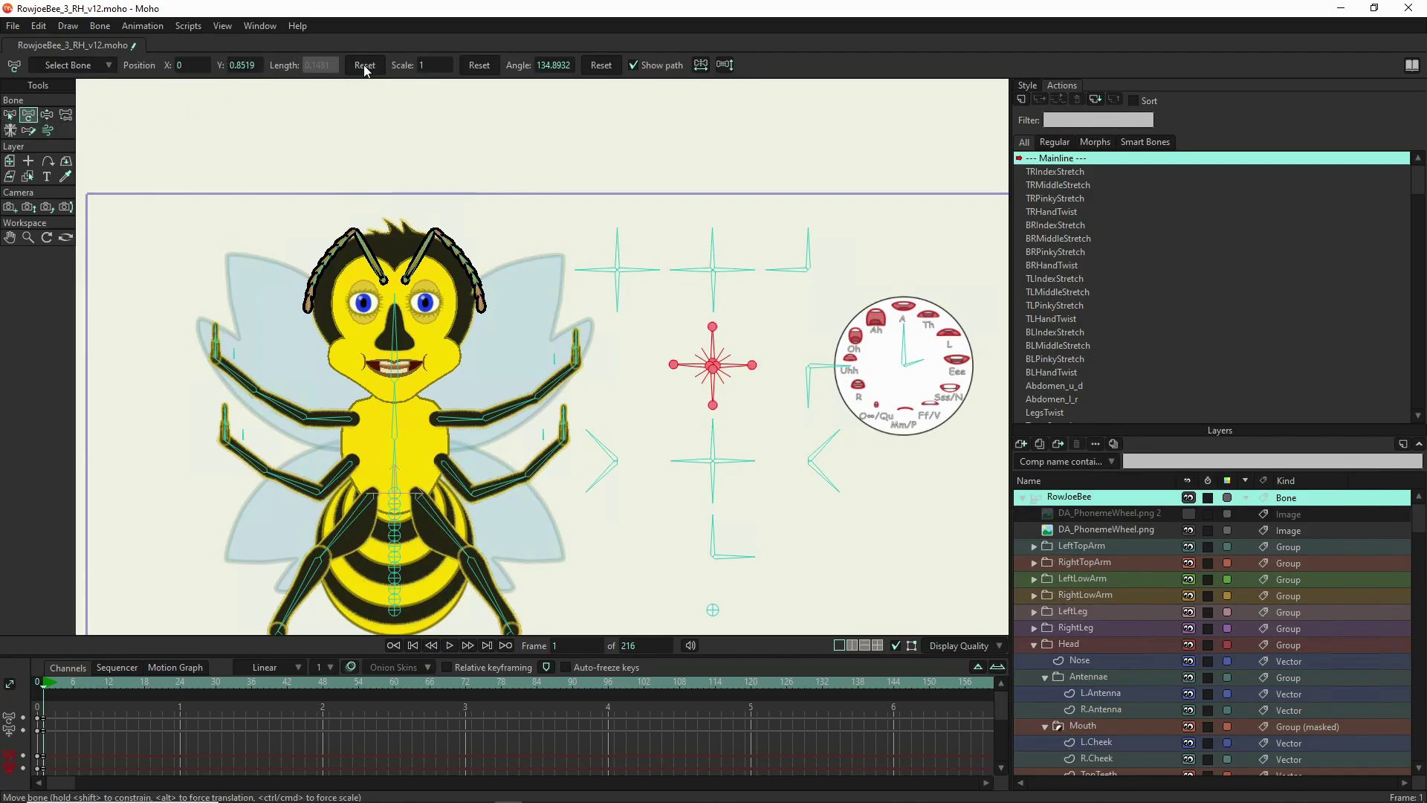
pyautogui.click(479, 66)
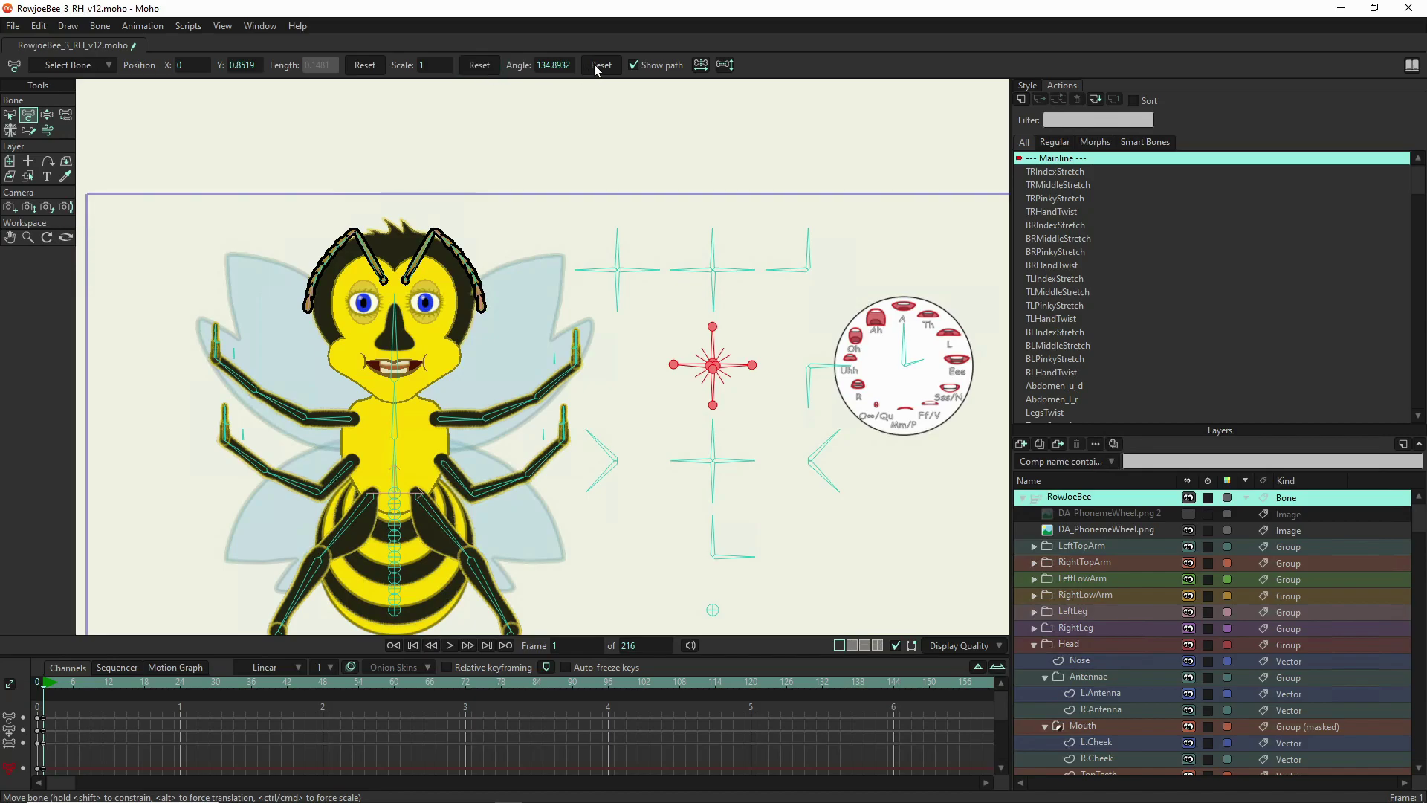
pyautogui.click(599, 65)
# - Rotate the wheel's short on/off bone down to horizontal
pyautogui.click(47, 114)
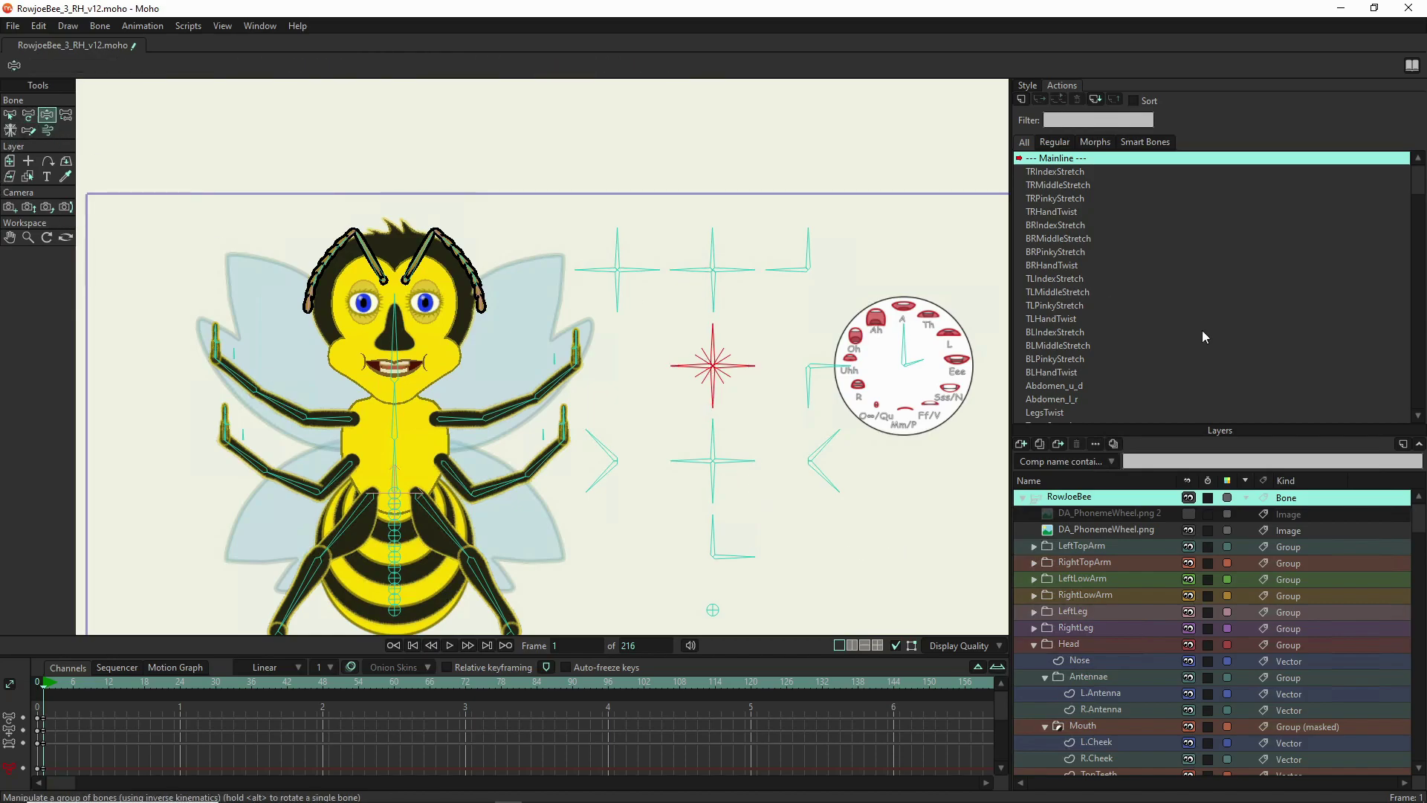
pyautogui.click(935, 366)
pyautogui.moveTo(935, 366)
pyautogui.mouseDown()
pyautogui.moveTo(932, 384)
pyautogui.moveTo(935, 369)
pyautogui.mouseUp()
pyautogui.click(935, 369)
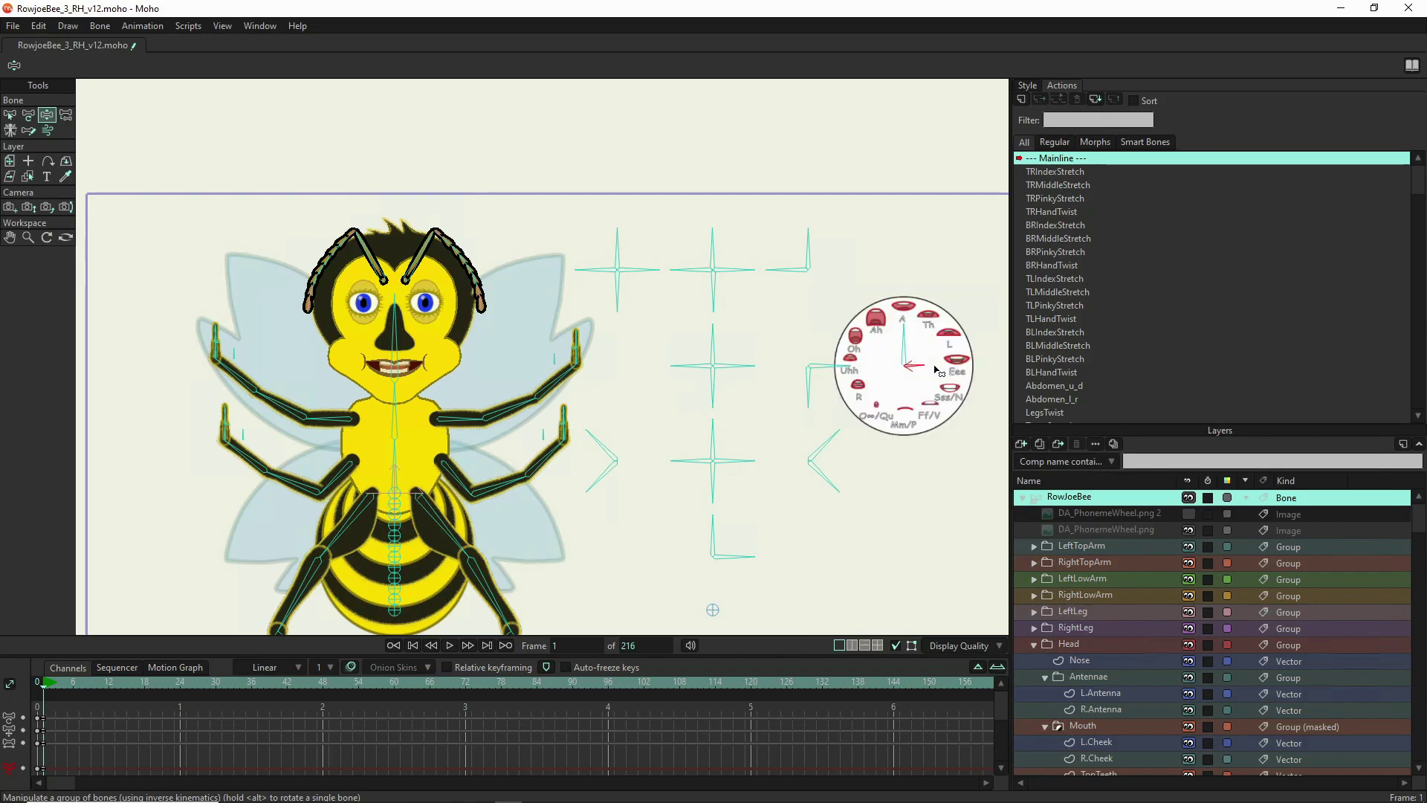